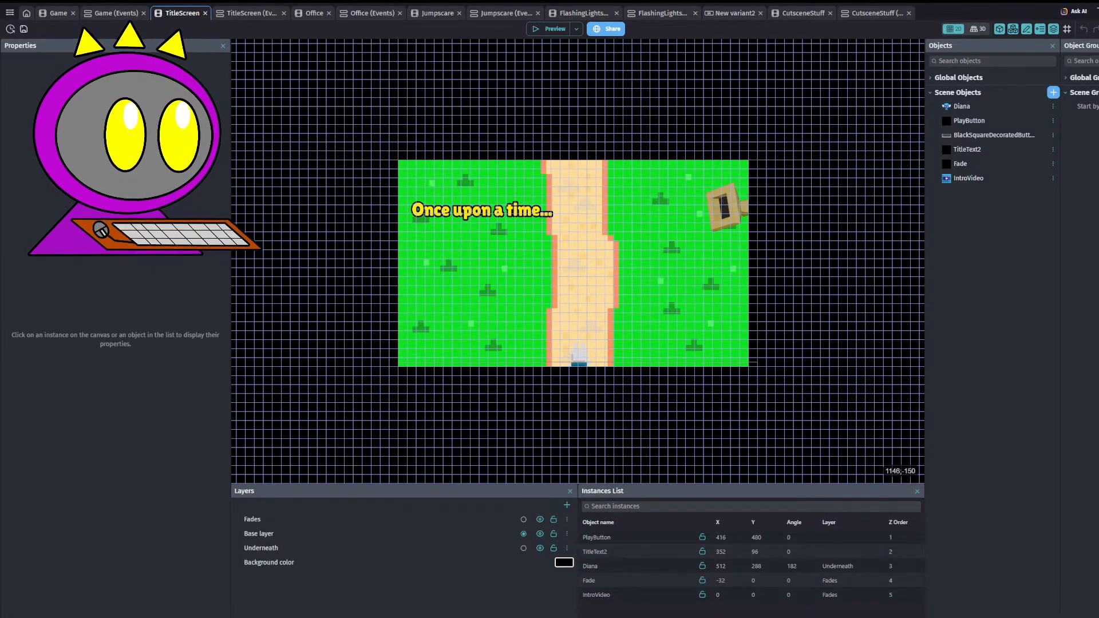
{"action": "scroll", "coordinate": [658, 266], "scroll_direction": "down", "scroll_amount": 3}
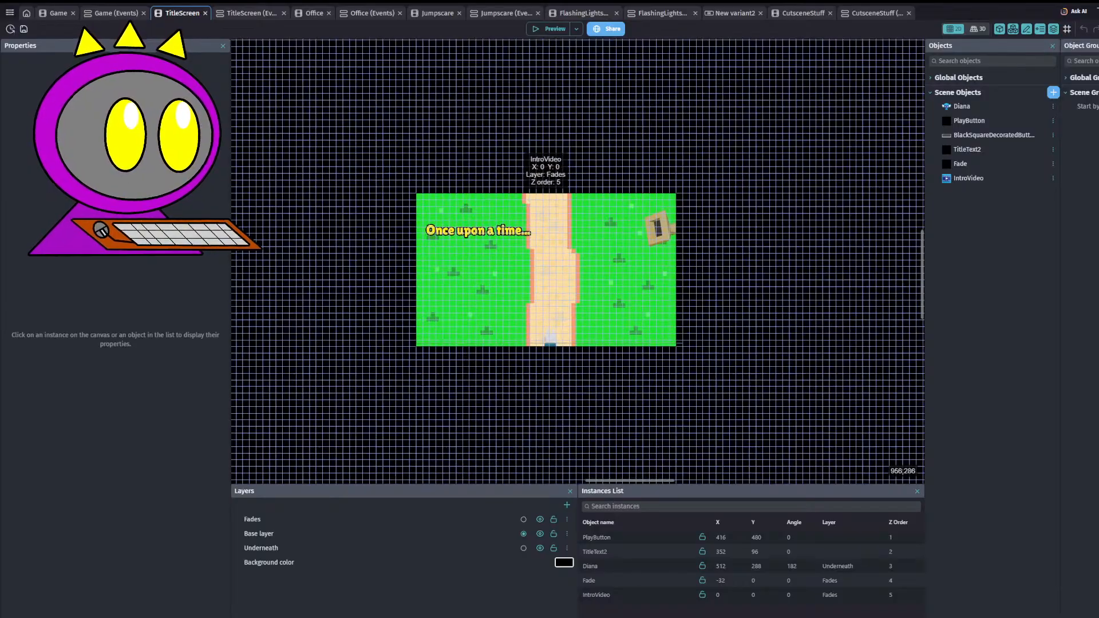
{"action": "scroll", "coordinate": [544, 247], "scroll_direction": "up", "scroll_amount": 2}
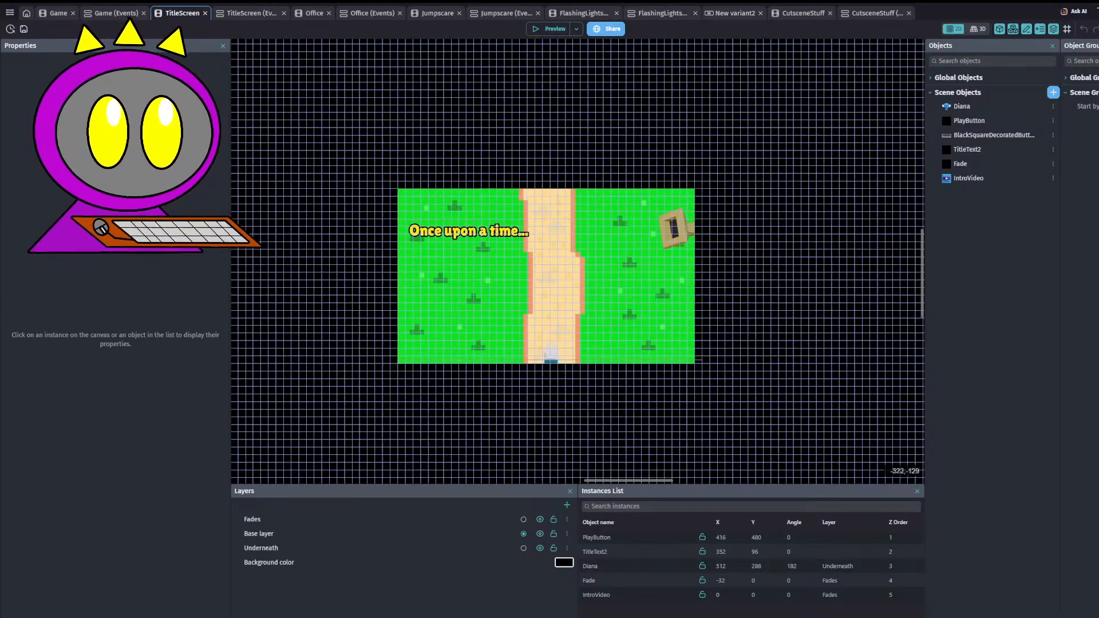
{"action": "scroll", "coordinate": [515, 229], "scroll_direction": "down", "scroll_amount": 3}
{"action": "scroll", "coordinate": [544, 258], "scroll_direction": "up", "scroll_amount": 4}
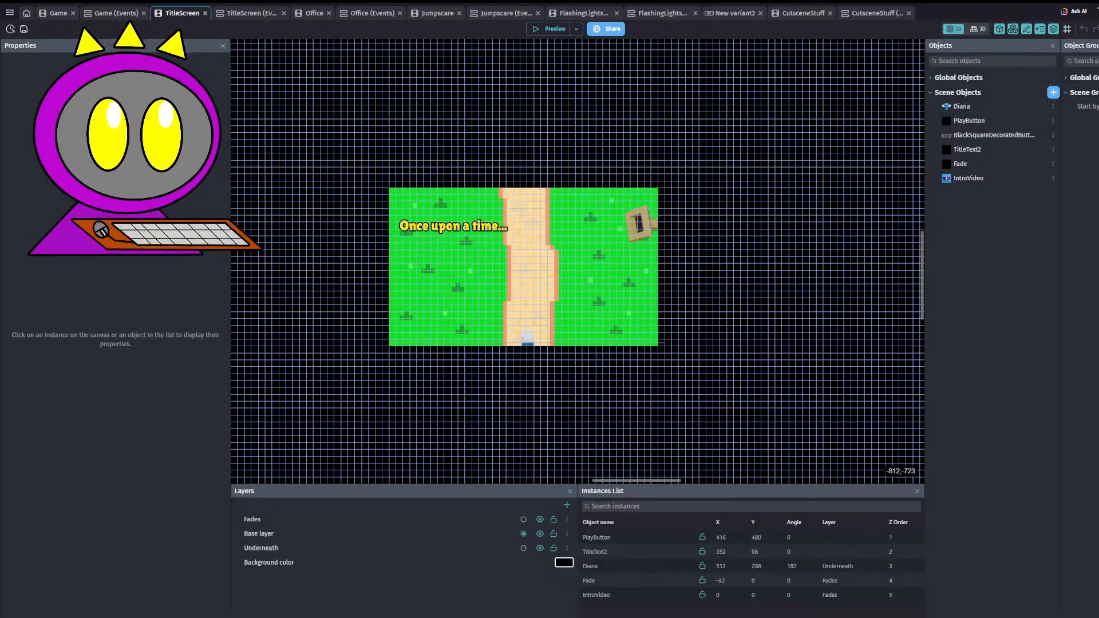
- Open the Office scene, run a preview of it and close the preview
{"action": "left_click", "coordinate": [375, 13]}
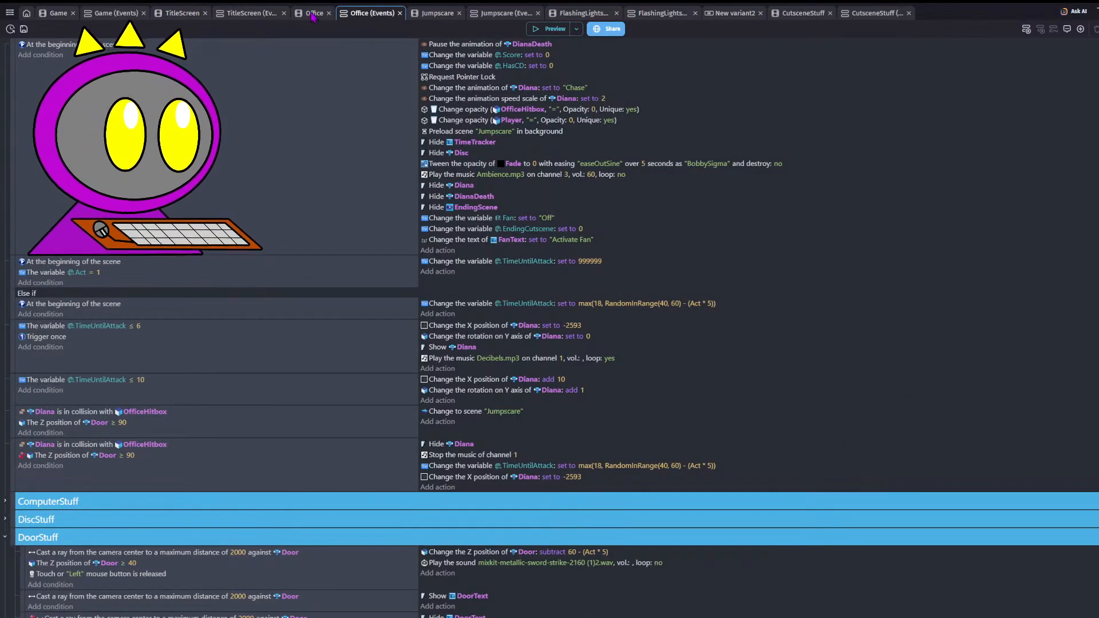
{"action": "left_click", "coordinate": [313, 13]}
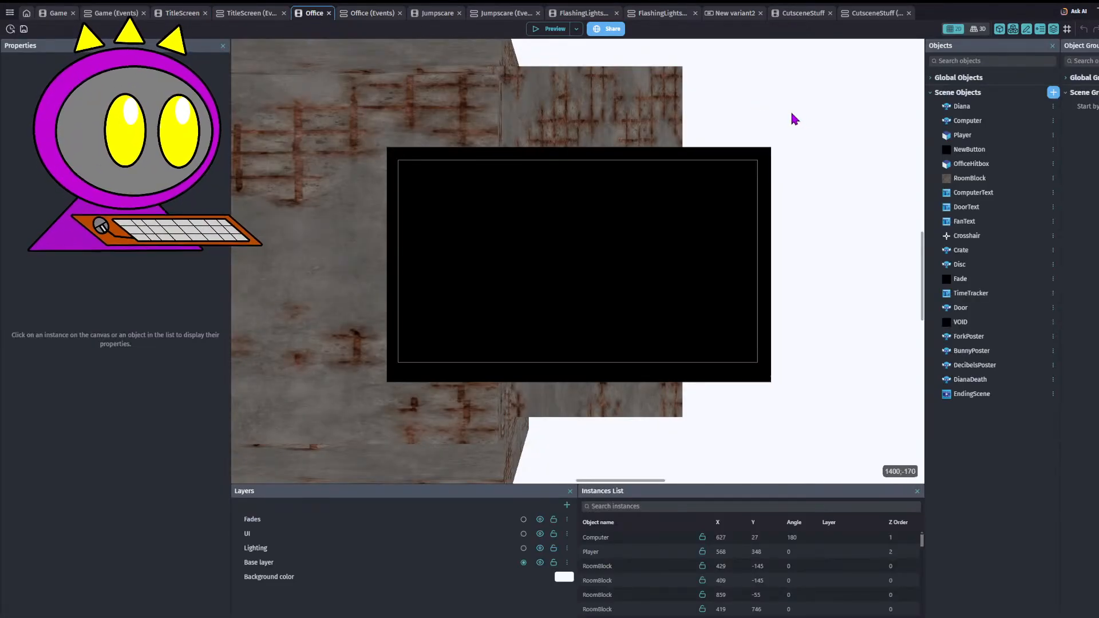
{"action": "left_click", "coordinate": [368, 13]}
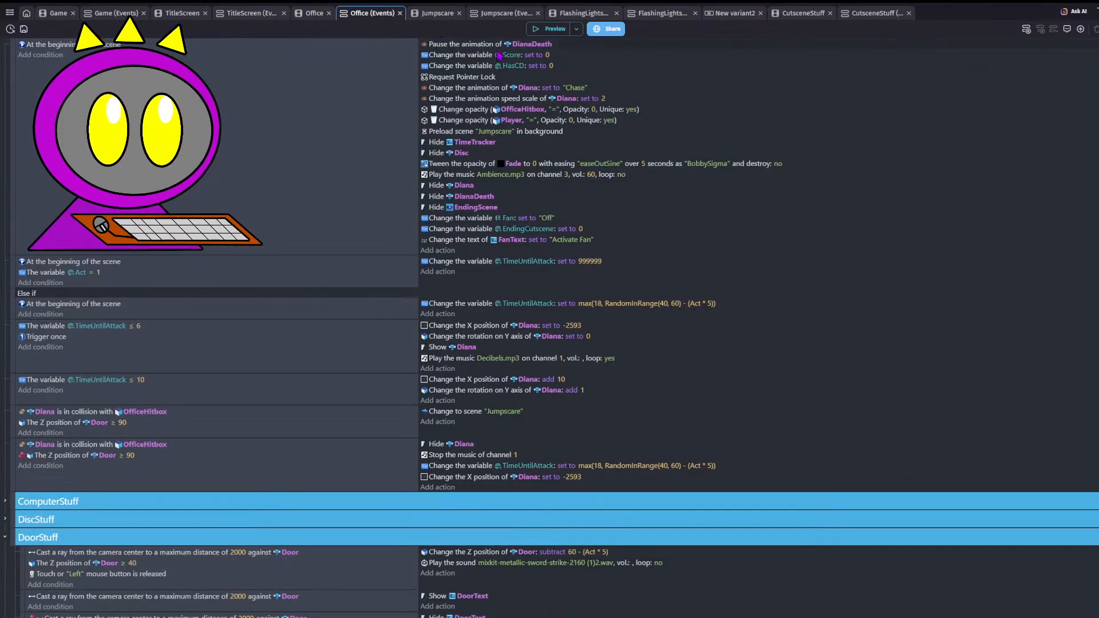
{"action": "left_click", "coordinate": [301, 14]}
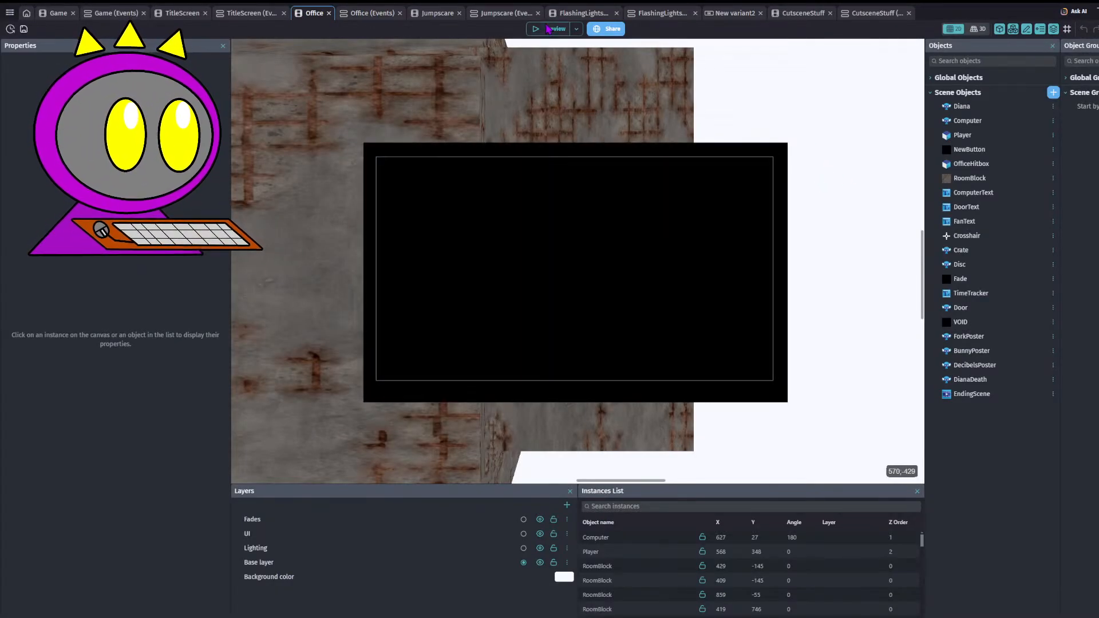
{"action": "left_click", "coordinate": [549, 29]}
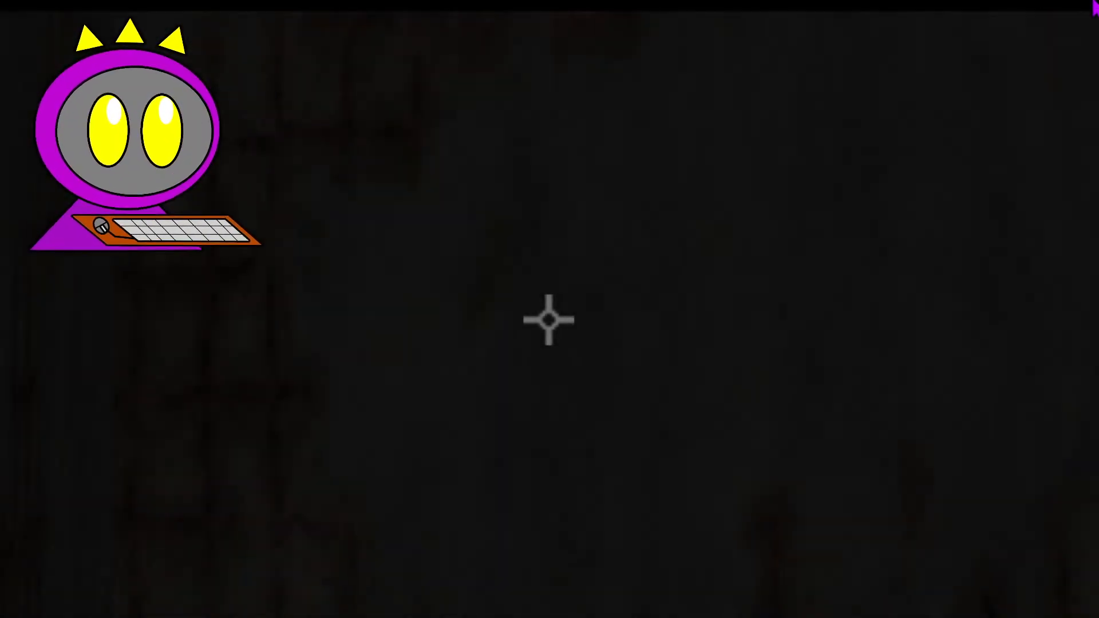
{"action": "left_click", "coordinate": [1070, 3]}
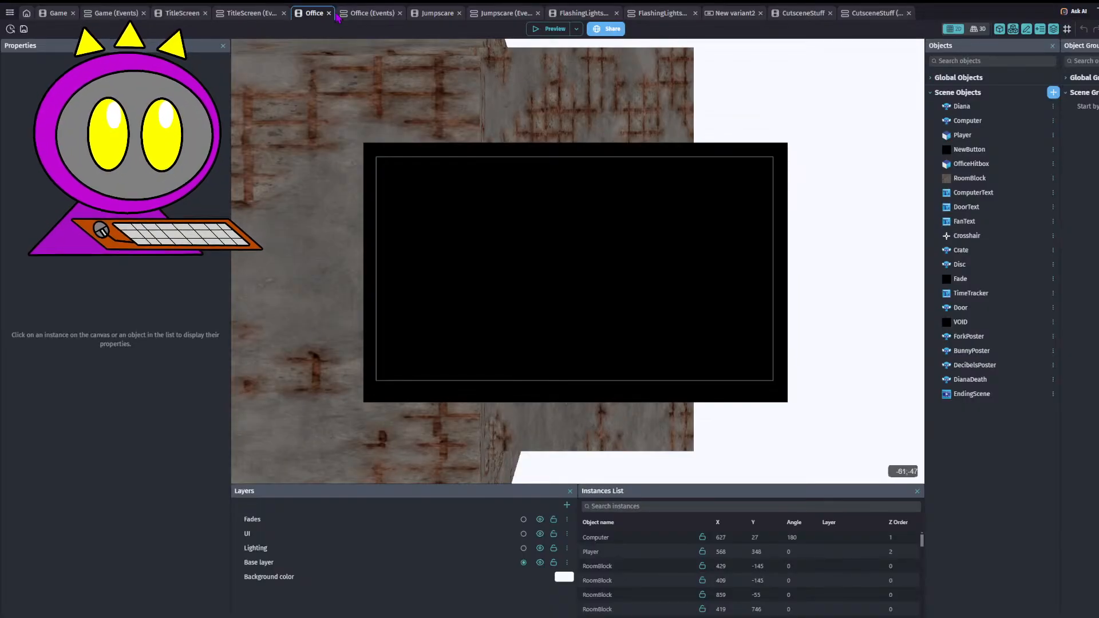
- Examine the Game scene's events, from the keyboard controls and scoring to the level-completion conditions
{"action": "left_click", "coordinate": [115, 14]}
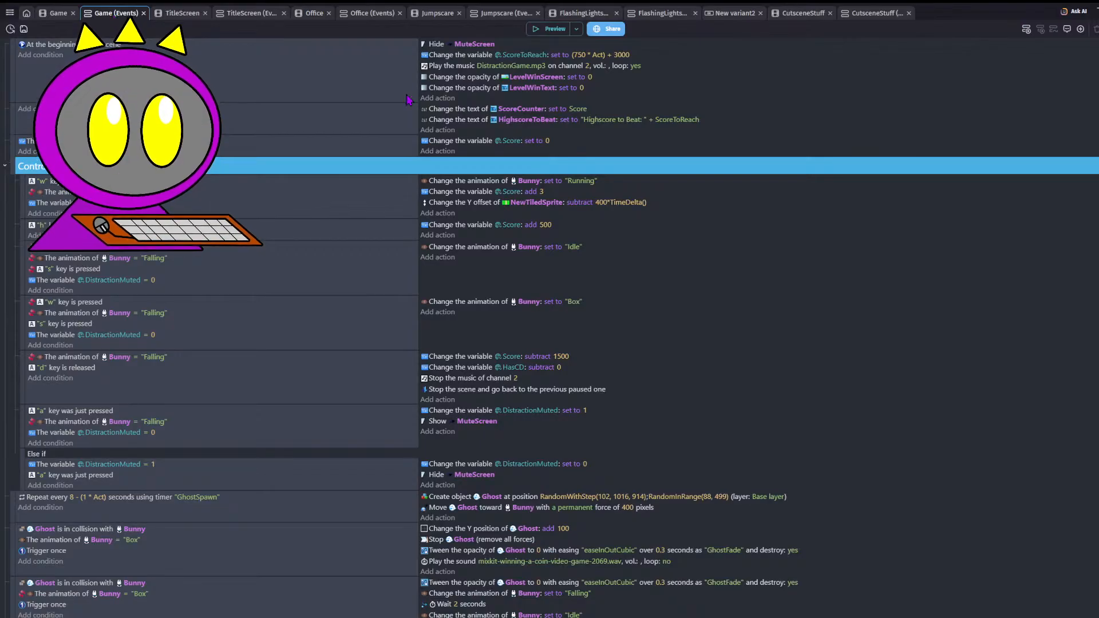
{"action": "scroll", "coordinate": [480, 236], "scroll_direction": "down", "scroll_amount": 2}
{"action": "scroll", "coordinate": [500, 149], "scroll_direction": "up", "scroll_amount": 2}
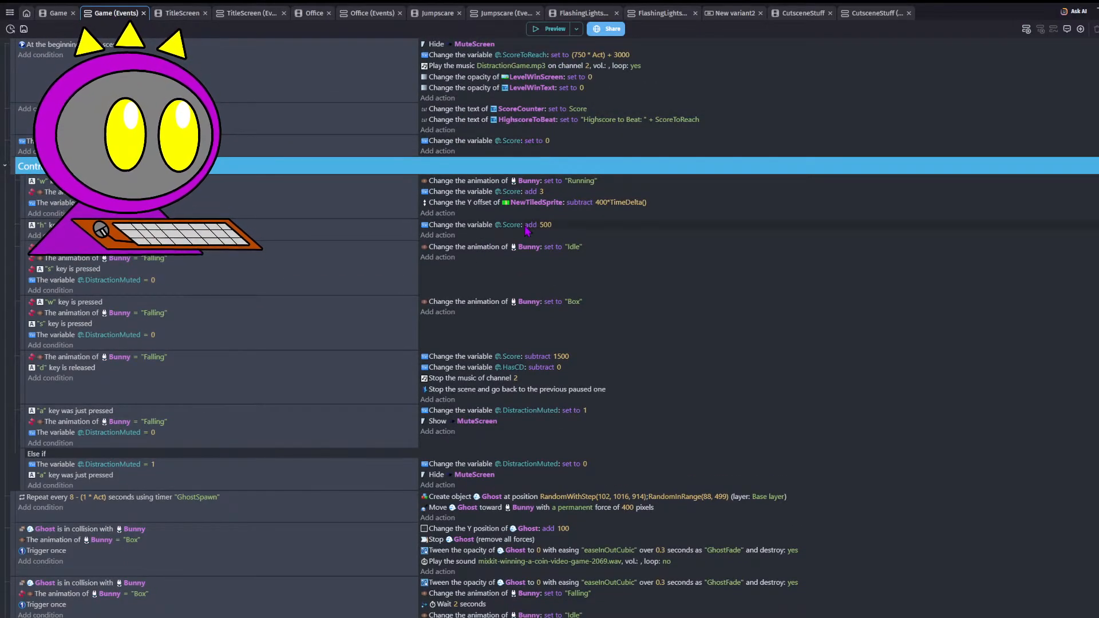
{"action": "scroll", "coordinate": [401, 350], "scroll_direction": "down", "scroll_amount": 10}
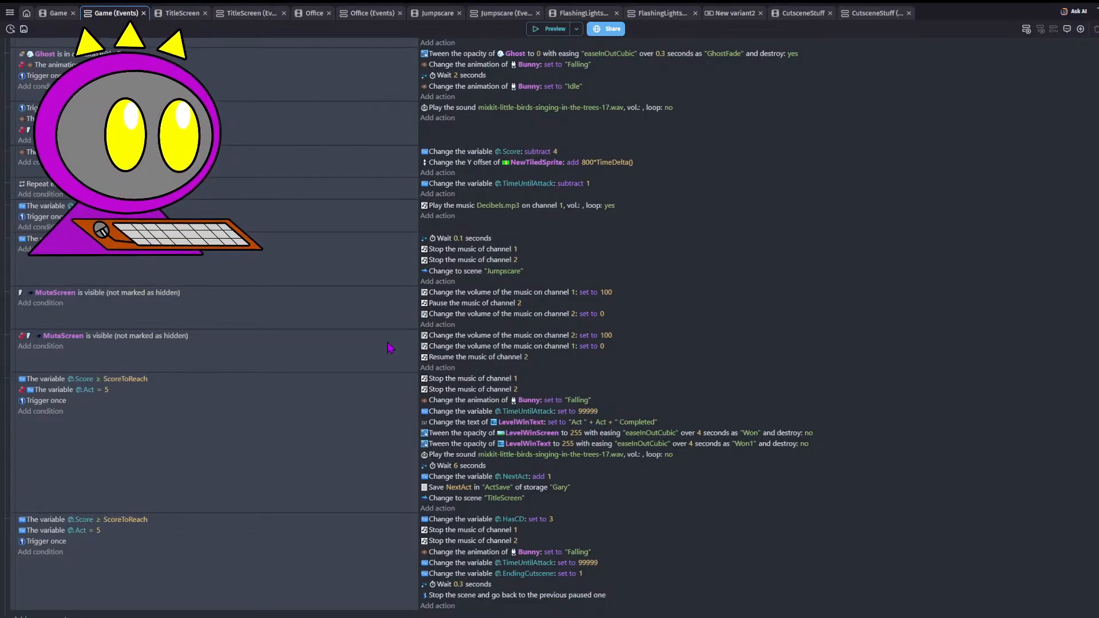
{"action": "scroll", "coordinate": [394, 350], "scroll_direction": "up", "scroll_amount": 10}
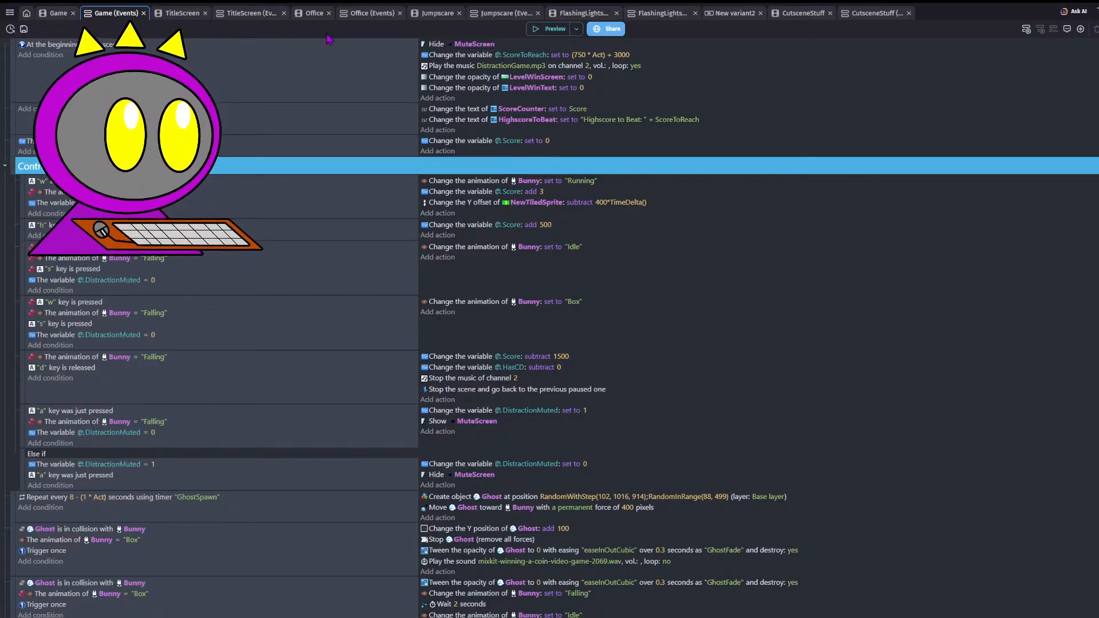
{"action": "scroll", "coordinate": [359, 371], "scroll_direction": "down", "scroll_amount": 10}
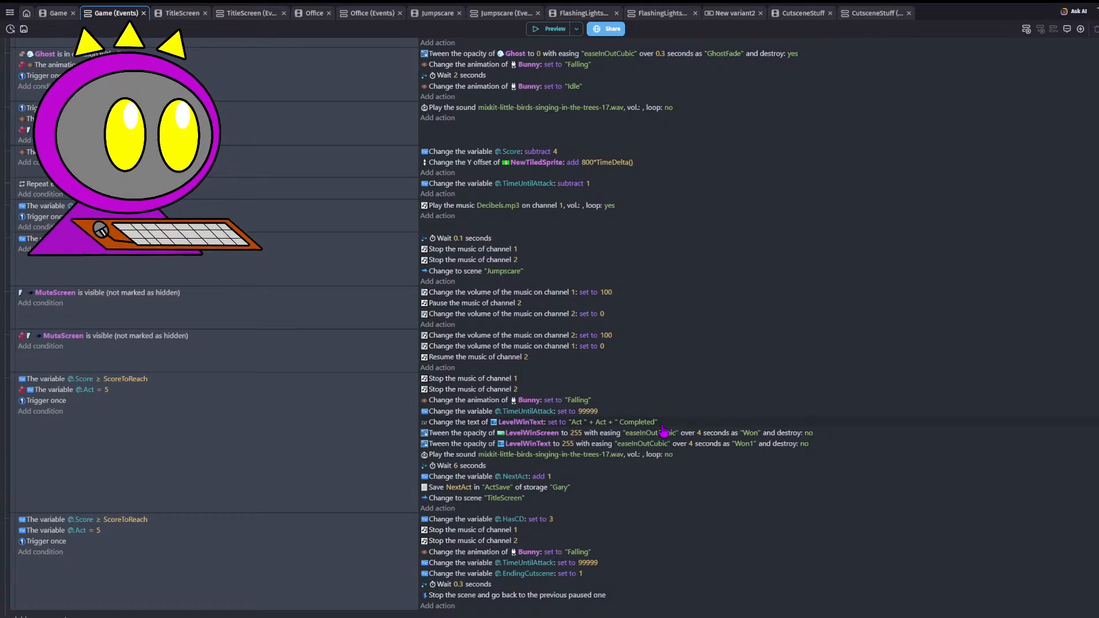
{"action": "scroll", "coordinate": [658, 429], "scroll_direction": "up", "scroll_amount": 3}
{"action": "scroll", "coordinate": [649, 410], "scroll_direction": "up", "scroll_amount": 6}
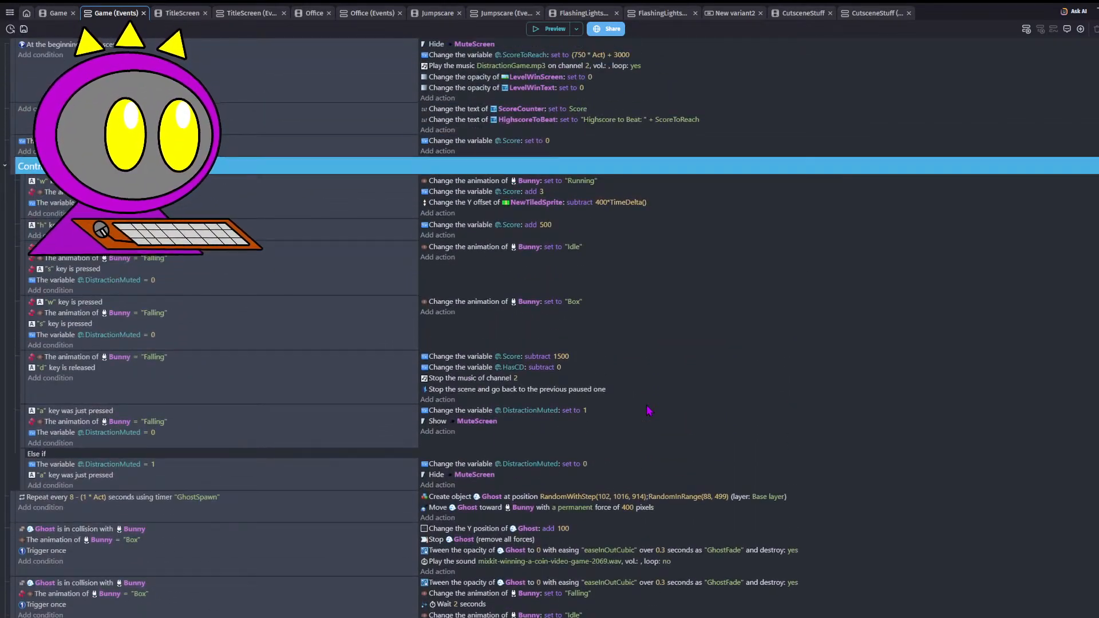
{"action": "scroll", "coordinate": [649, 410], "scroll_direction": "down", "scroll_amount": 3}
{"action": "scroll", "coordinate": [362, 311], "scroll_direction": "up", "scroll_amount": 3}
- Open the Game scene's layout and hide its OtherUI layer
{"action": "left_click", "coordinate": [55, 13]}
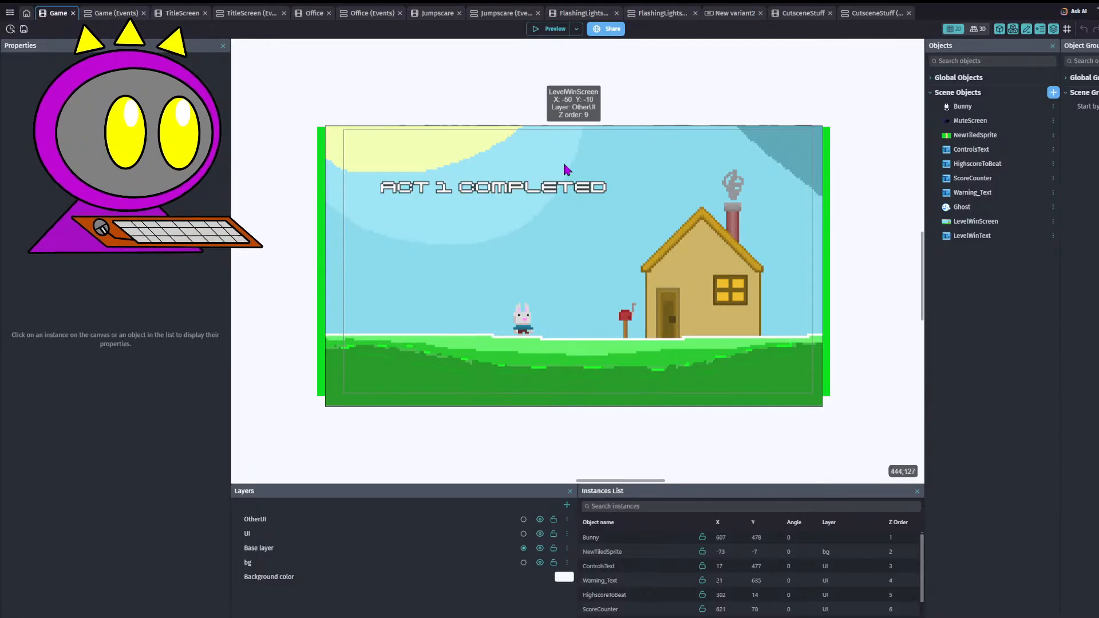
{"action": "left_click", "coordinate": [541, 521]}
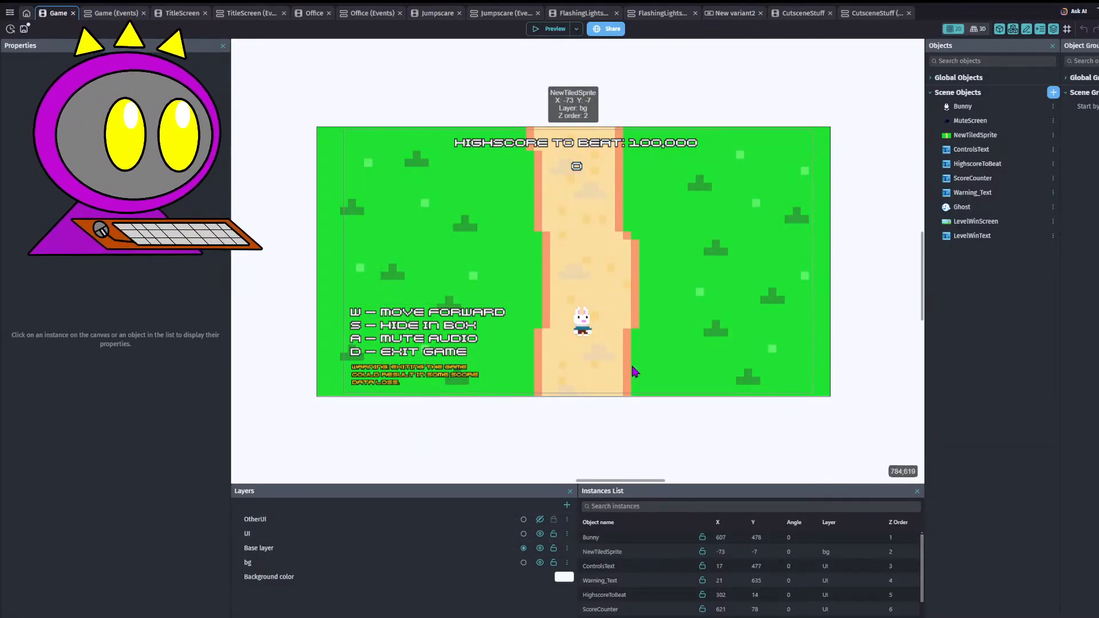
- Add a labeled button object to the Game scene using the Black Decorated Button style
{"action": "left_click", "coordinate": [1053, 92]}
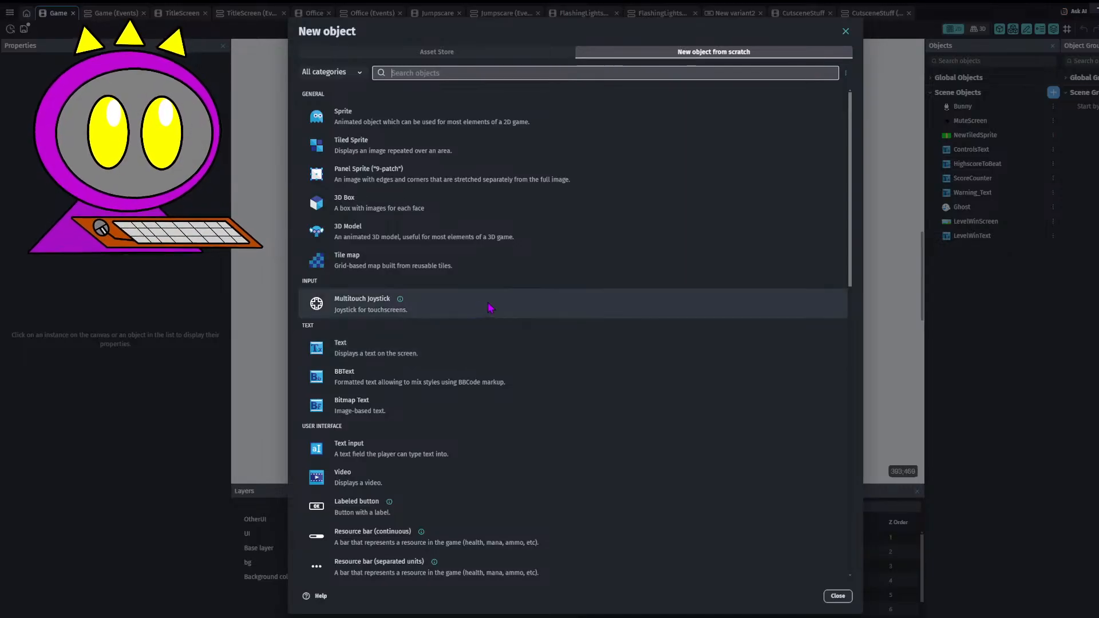
{"action": "scroll", "coordinate": [536, 316], "scroll_direction": "down", "scroll_amount": 2}
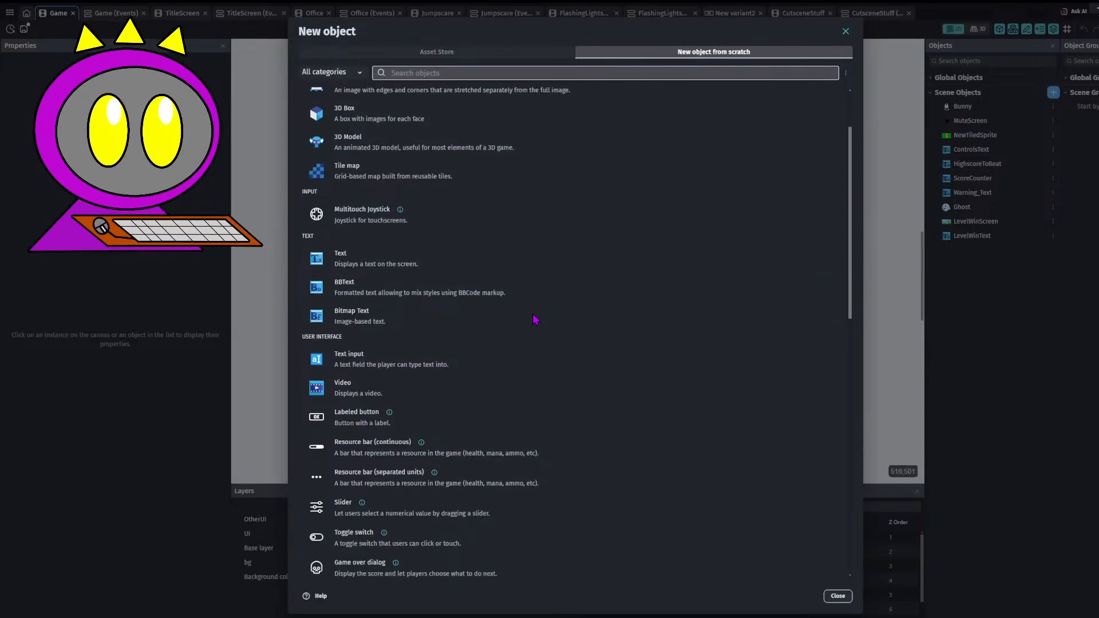
{"action": "scroll", "coordinate": [535, 317], "scroll_direction": "up", "scroll_amount": 2}
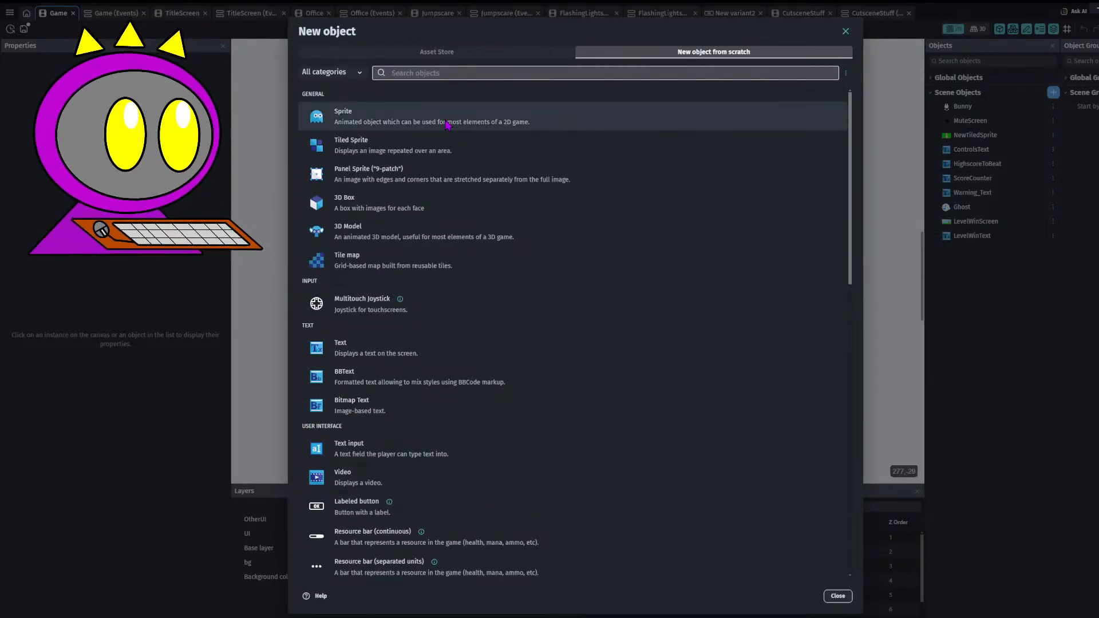
{"action": "type", "text": "button"}
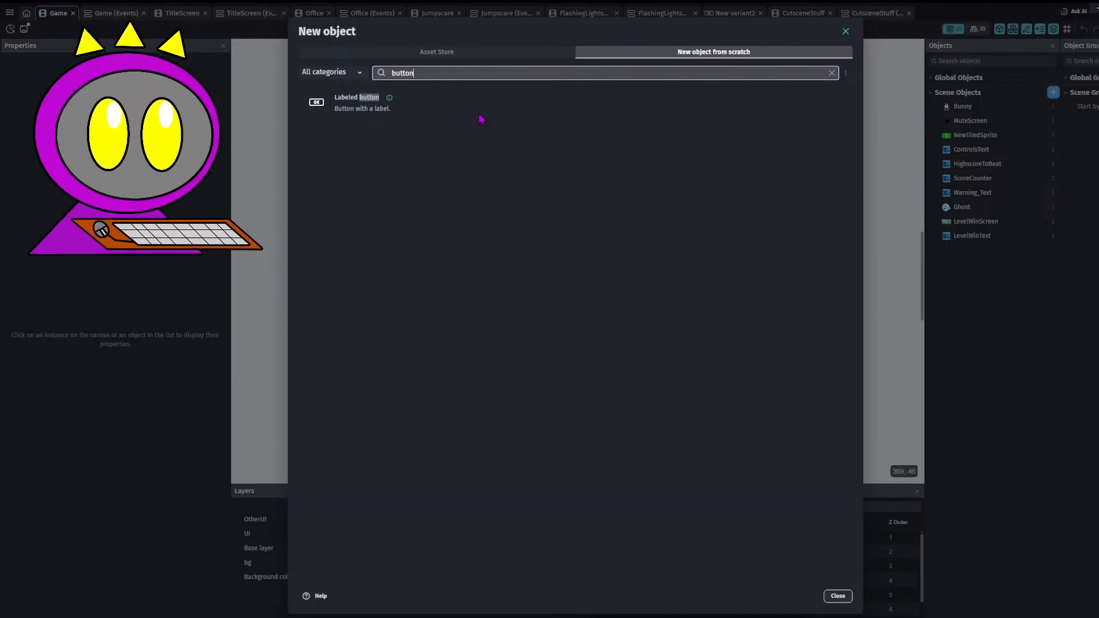
{"action": "left_click", "coordinate": [437, 108]}
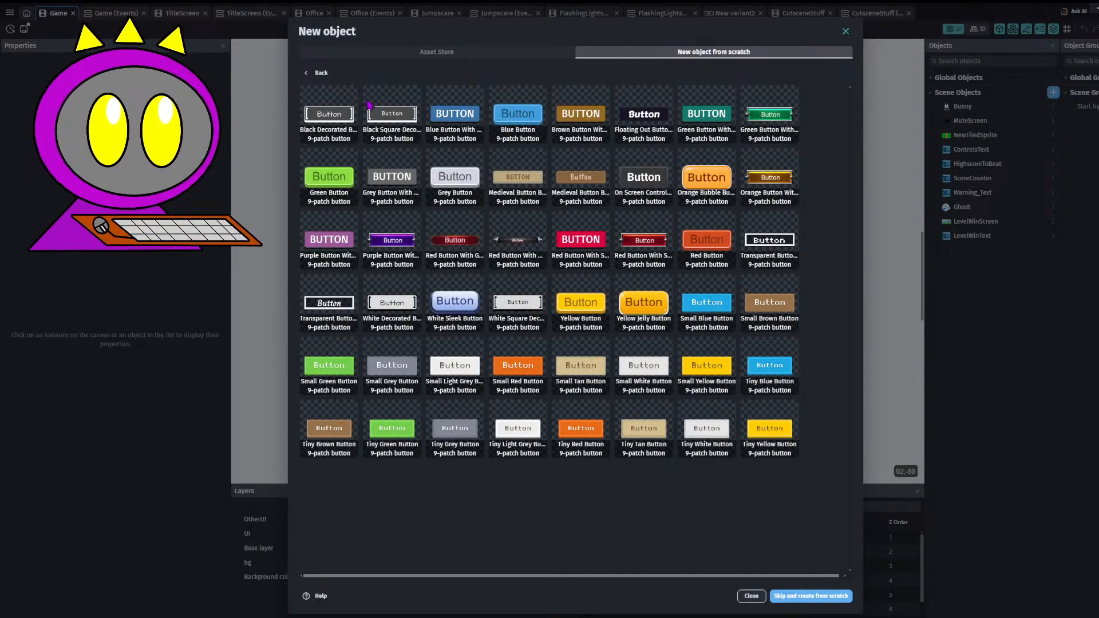
{"action": "left_click", "coordinate": [331, 123]}
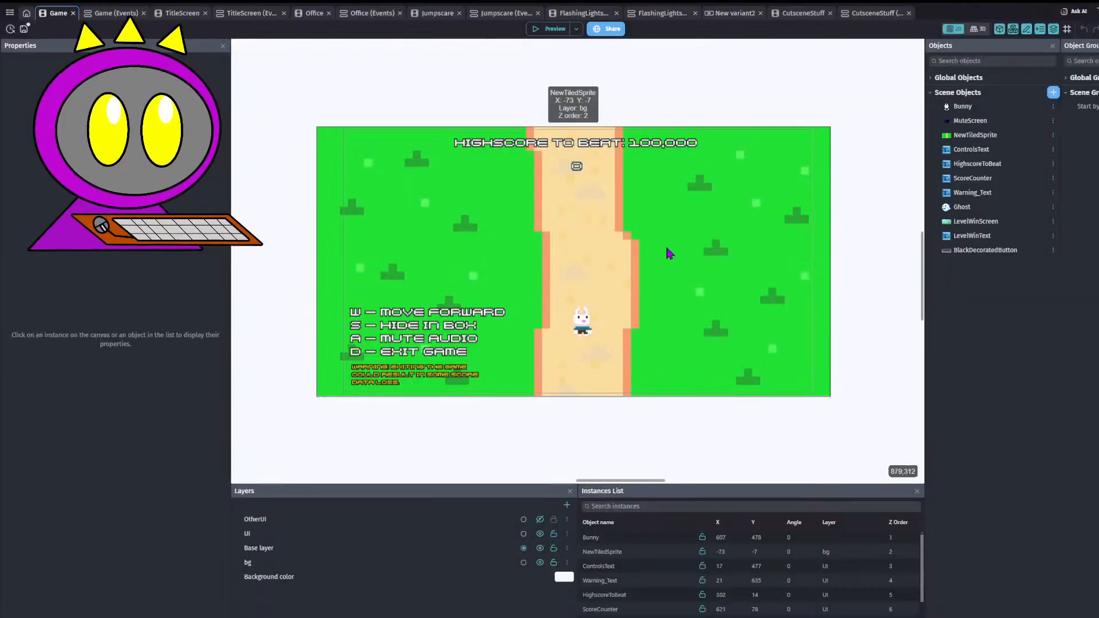
- Place the new button on the grass above the controls text and narrow it to about 168 px wide
{"action": "scroll", "coordinate": [660, 221], "scroll_direction": "up", "scroll_amount": 1}
{"action": "left_click_drag", "start_coordinate": [984, 250], "coordinate": [382, 236]}
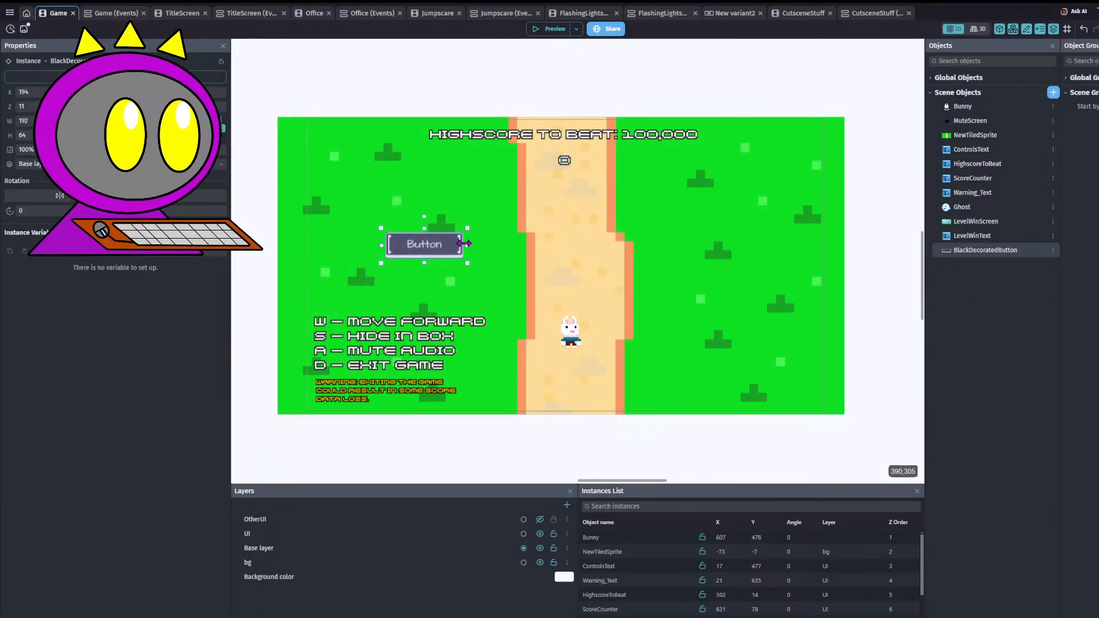
{"action": "left_click_drag", "start_coordinate": [443, 256], "coordinate": [436, 256]}
- Clear the BlackDecoratedButton object's label text and apply the change
{"action": "double_click", "coordinate": [415, 244]}
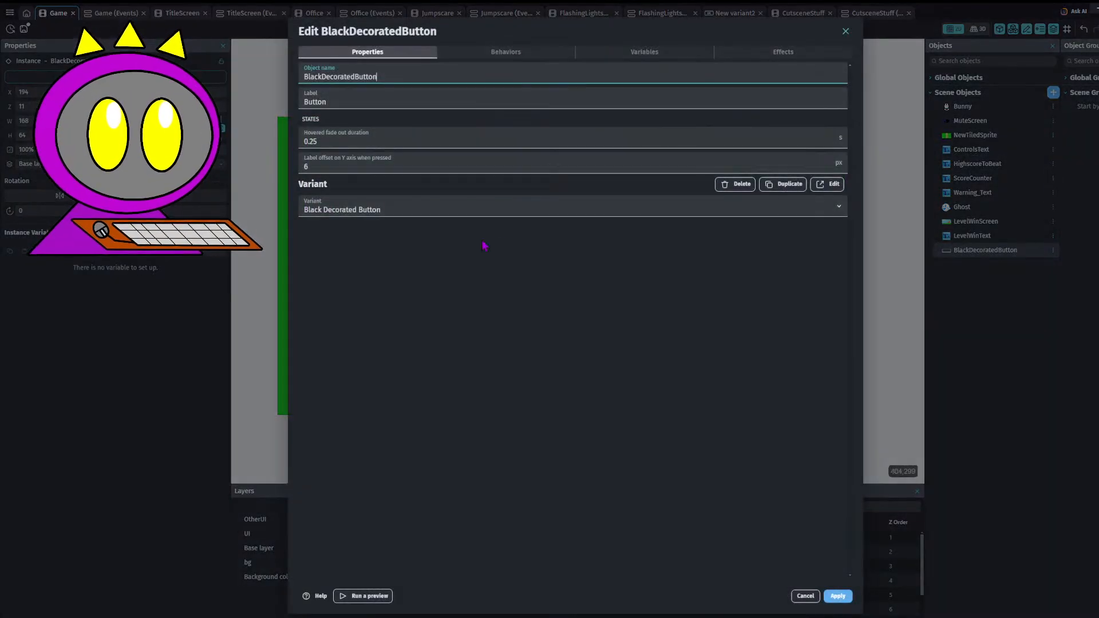
{"action": "double_click", "coordinate": [408, 77]}
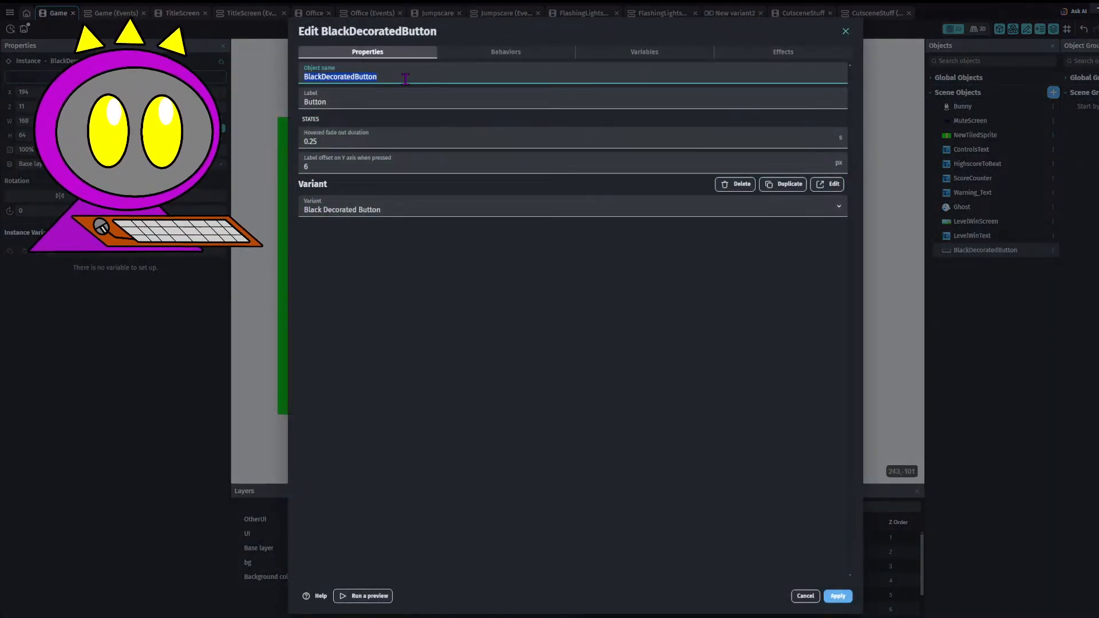
{"action": "double_click", "coordinate": [403, 100]}
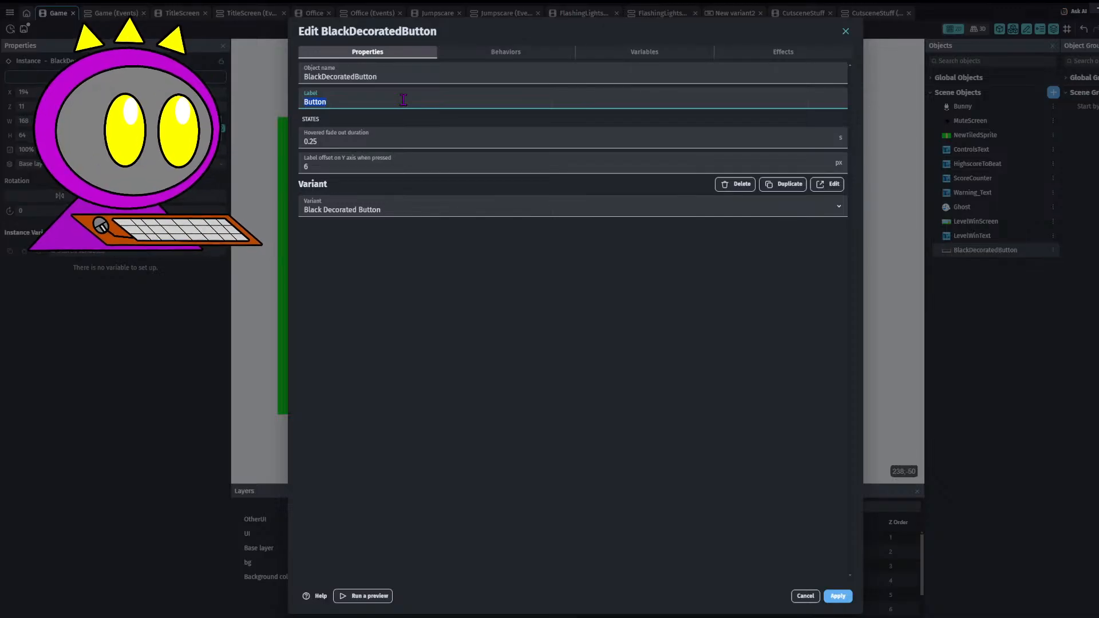
{"action": "type", "text": "T"}
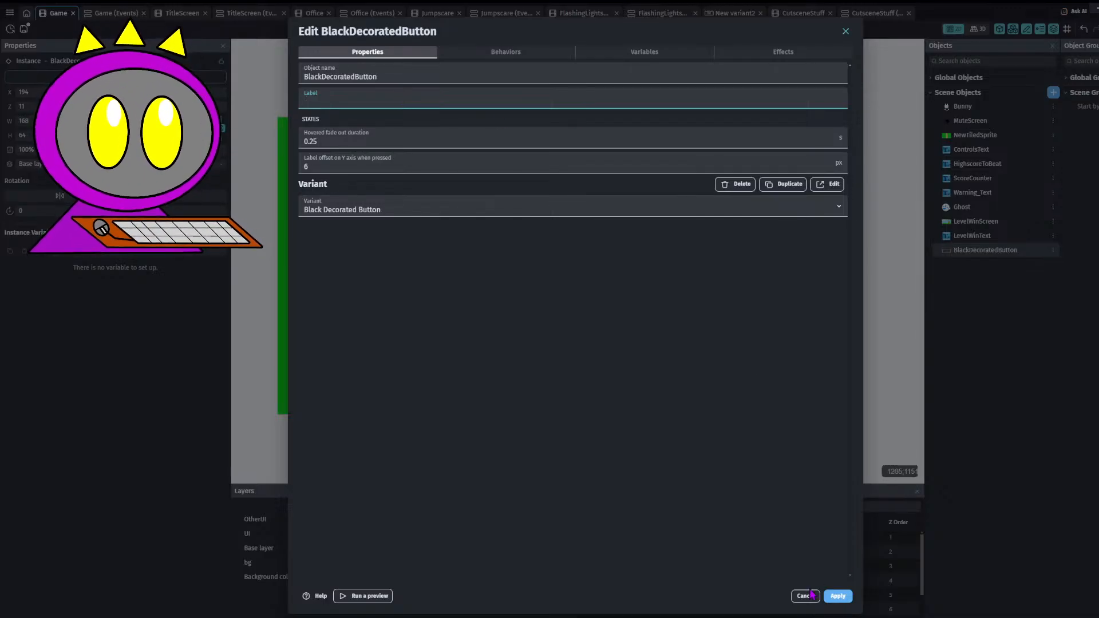
{"action": "left_click", "coordinate": [838, 596]}
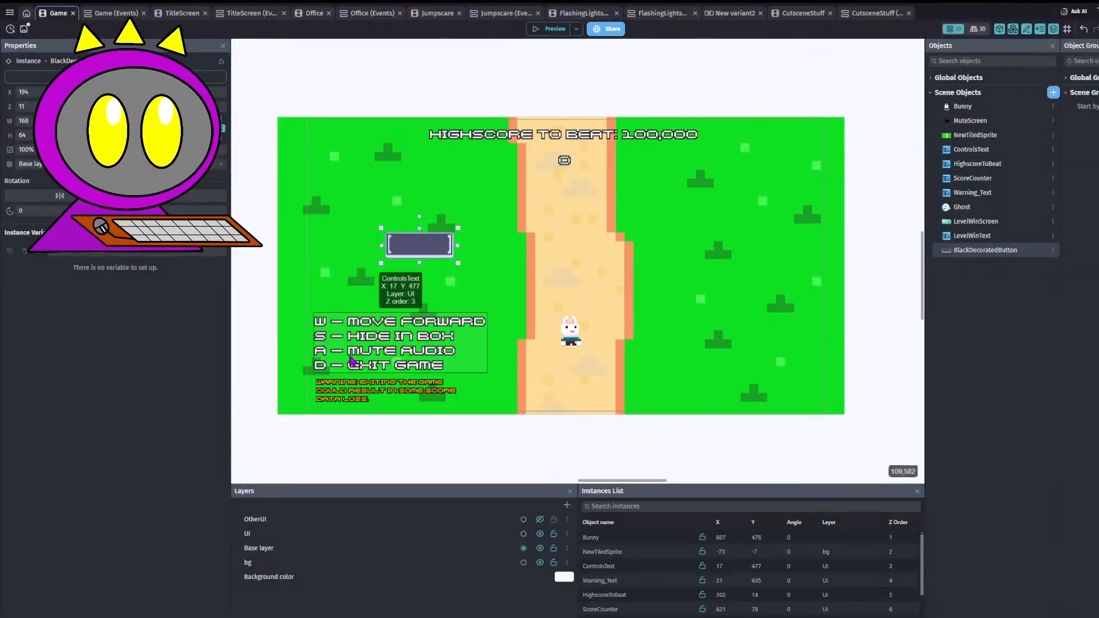
- Rename the button object to Move_Forward and set its label to "Move Forward"
{"action": "double_click", "coordinate": [978, 250]}
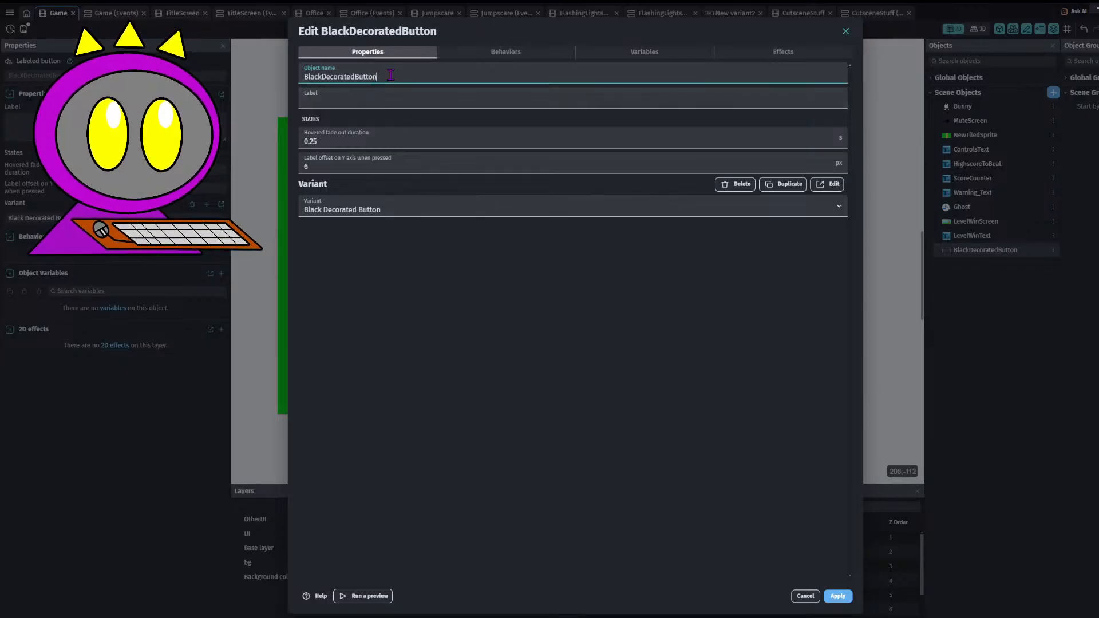
{"action": "left_click_drag", "start_coordinate": [381, 76], "coordinate": [294, 80]}
{"action": "type", "text": "M"}
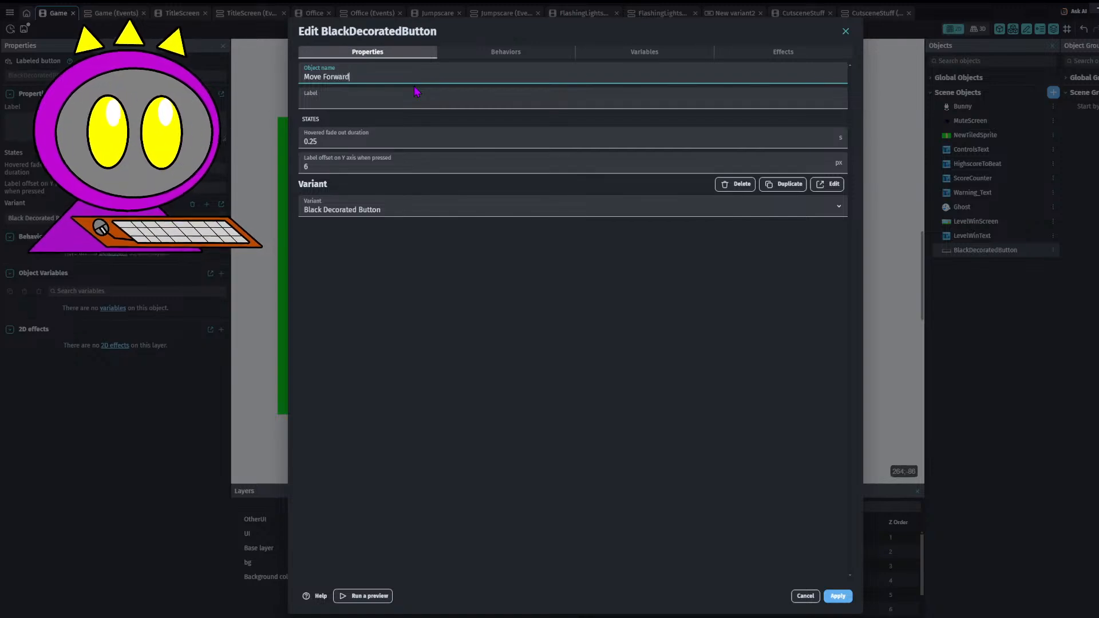
{"action": "type", "text": "ove Forward"}
{"action": "left_click_drag", "start_coordinate": [372, 76], "coordinate": [278, 75]}
{"action": "key", "text": "ctrl+c"}
{"action": "left_click", "coordinate": [328, 97]}
{"action": "key", "text": "ctrl+v"}
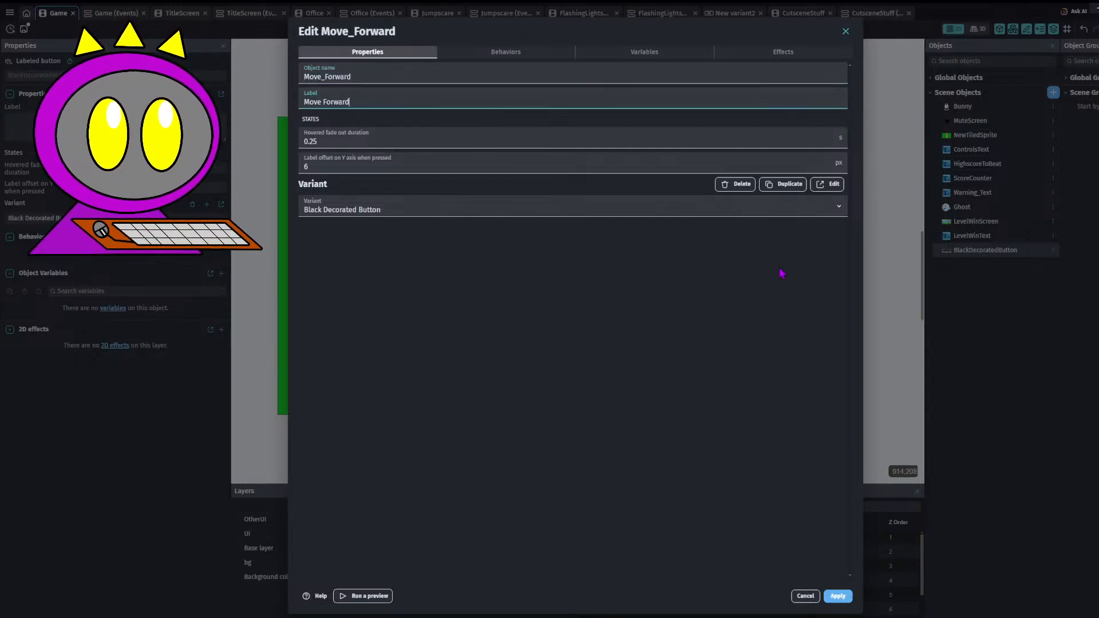
{"action": "left_click", "coordinate": [837, 596]}
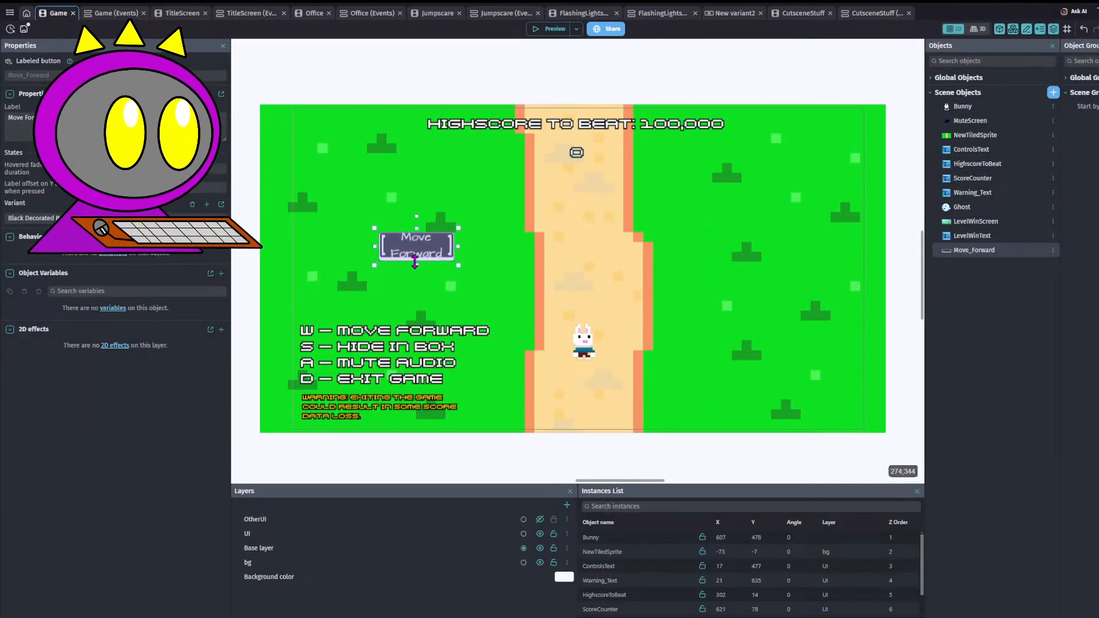
- Enlarge the Move Forward button above the controls text to about 297 px wide, keeping it a slim single-line shape
{"action": "left_click_drag", "start_coordinate": [419, 284], "coordinate": [390, 237]}
{"action": "left_click_drag", "start_coordinate": [427, 182], "coordinate": [488, 181]}
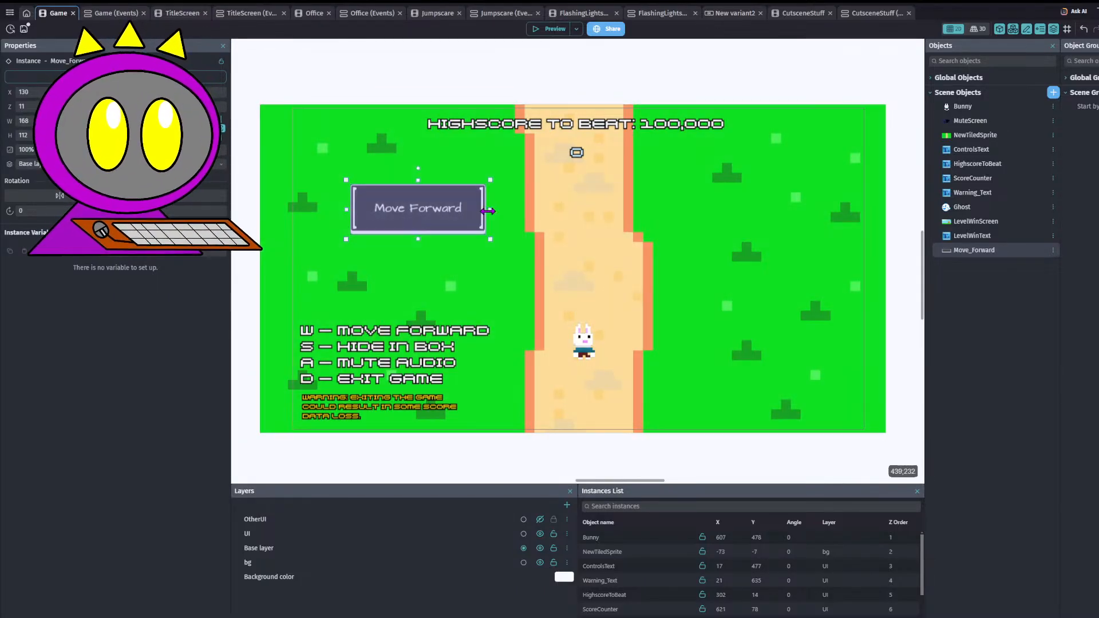
{"action": "left_click_drag", "start_coordinate": [413, 174], "coordinate": [416, 201]}
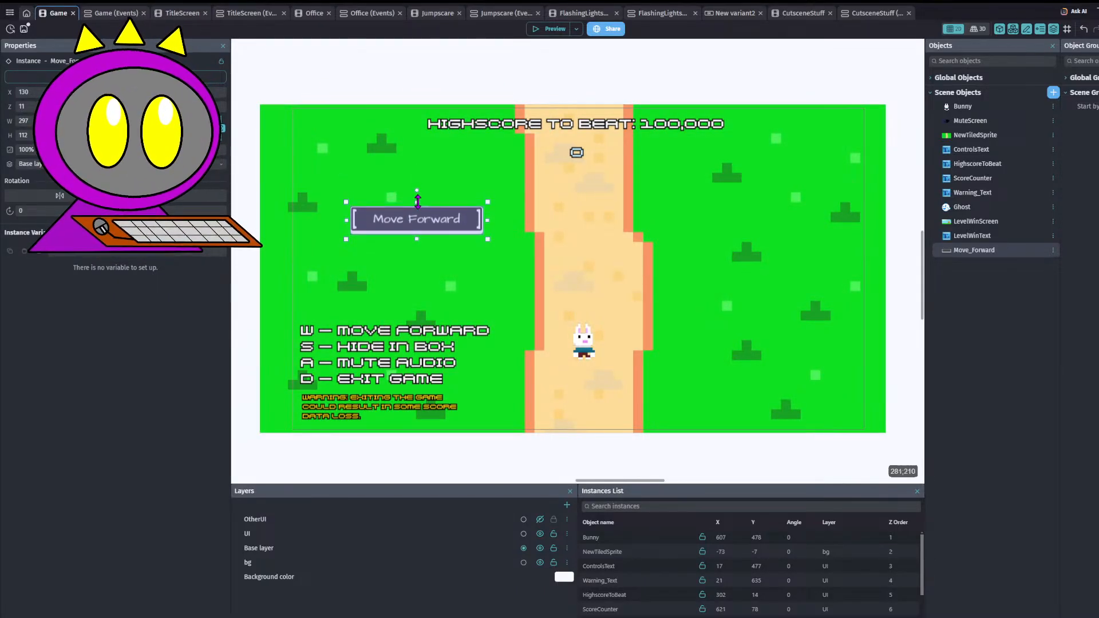
- Move the Move Forward button closer to the controls text, and duplicate the Move_Forward object as HideInBox
{"action": "left_click_drag", "start_coordinate": [473, 235], "coordinate": [411, 273]}
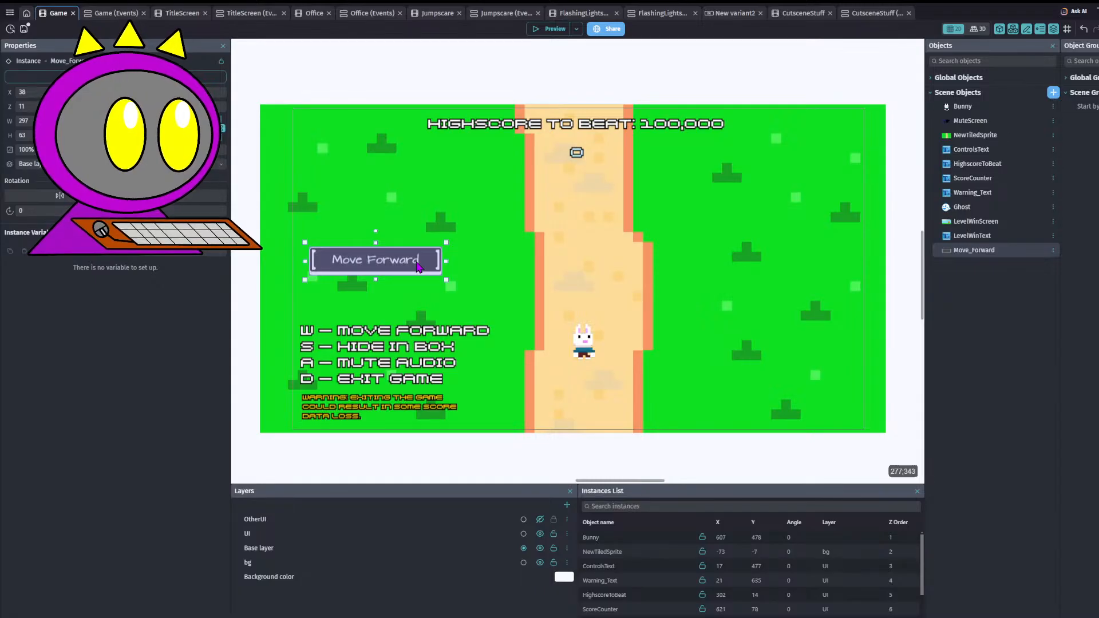
{"action": "left_click", "coordinate": [976, 250]}
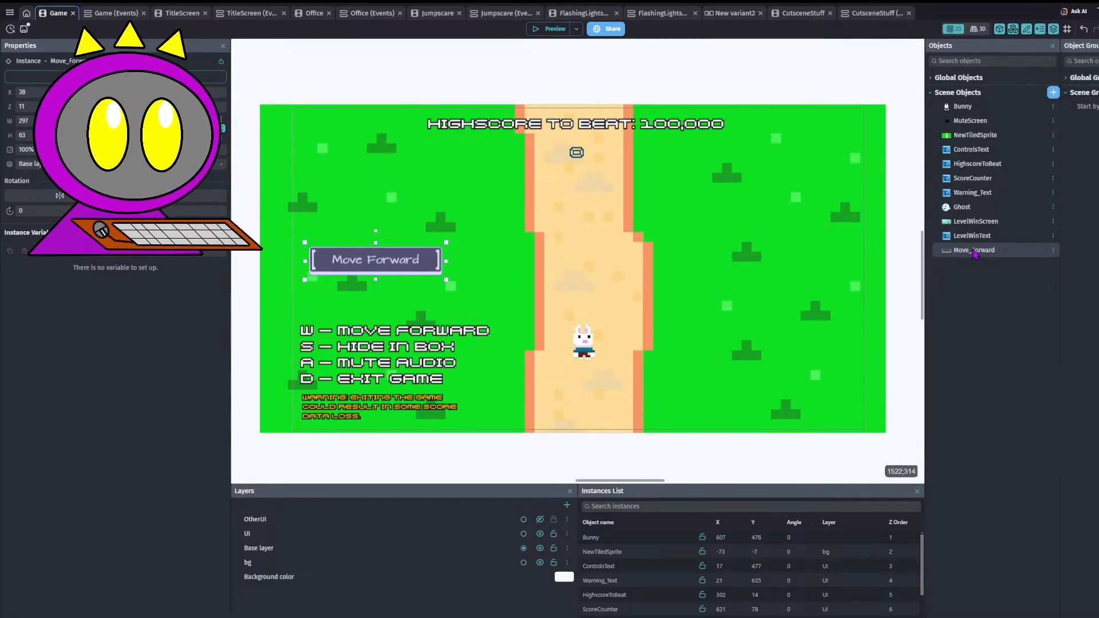
{"action": "key", "text": "ctrl+d"}
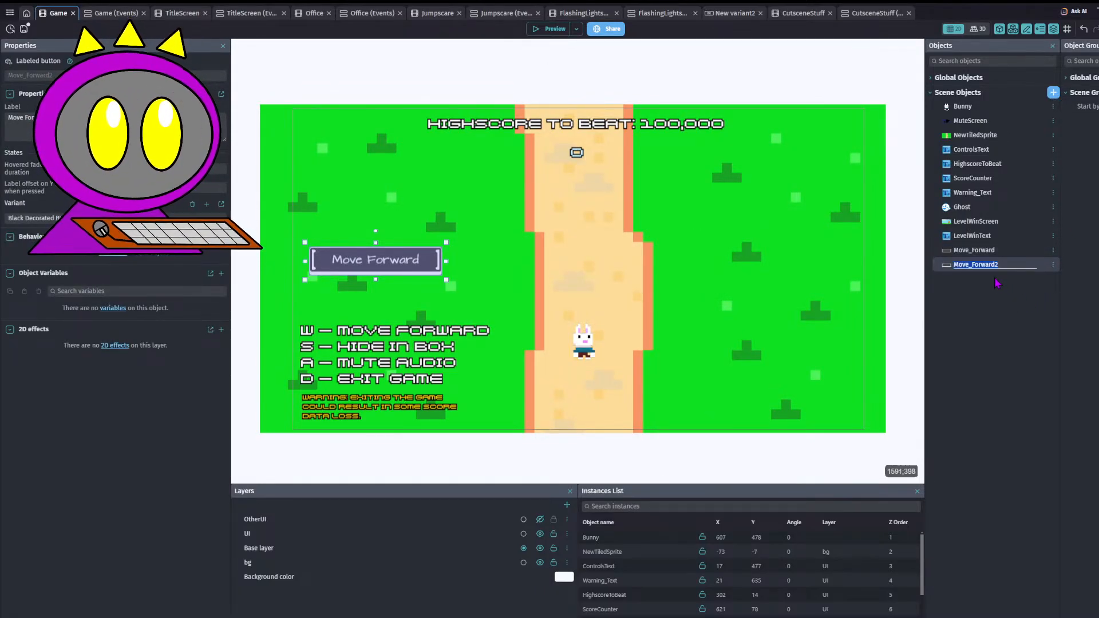
{"action": "type", "text": "HideInBox"}
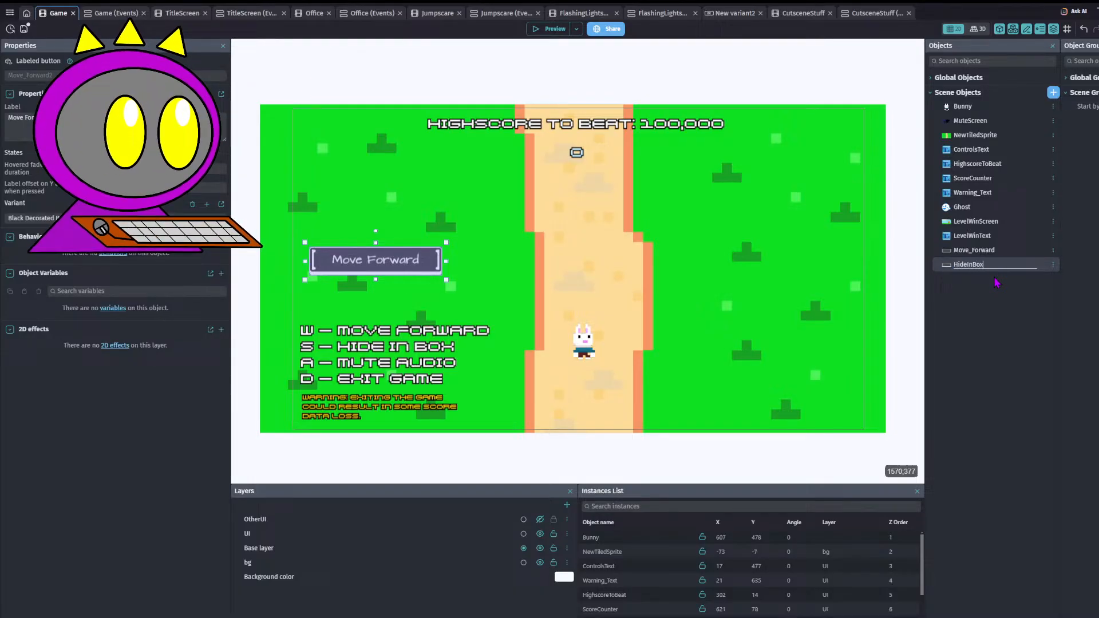
{"action": "key", "text": "Return"}
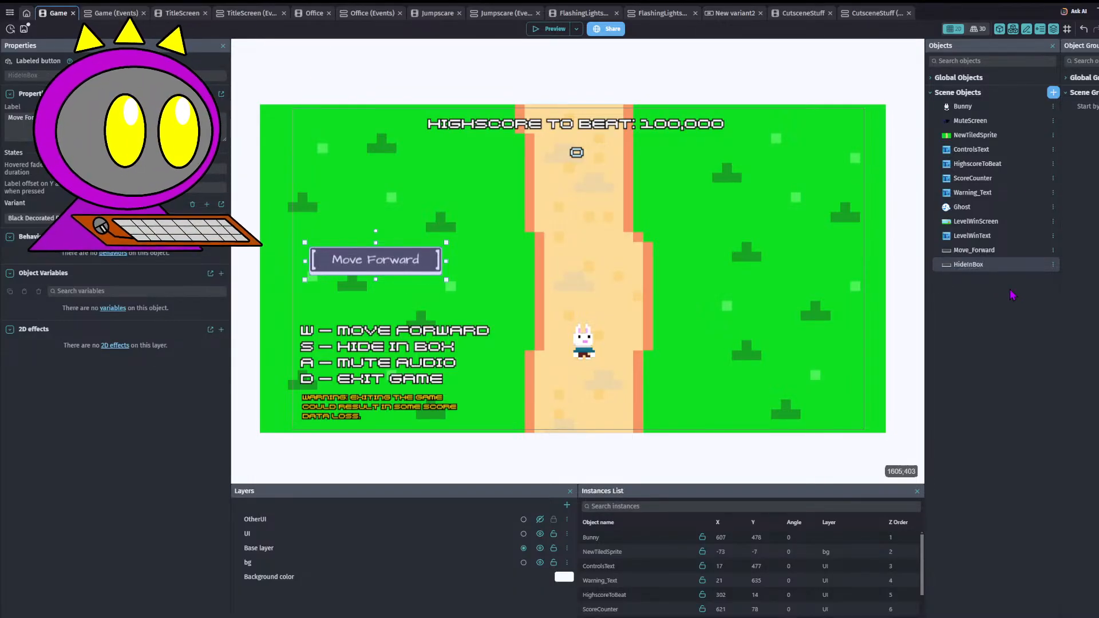
- Set the HideInBox object's label to "Hide in Box" and apply the change
{"action": "double_click", "coordinate": [980, 265]}
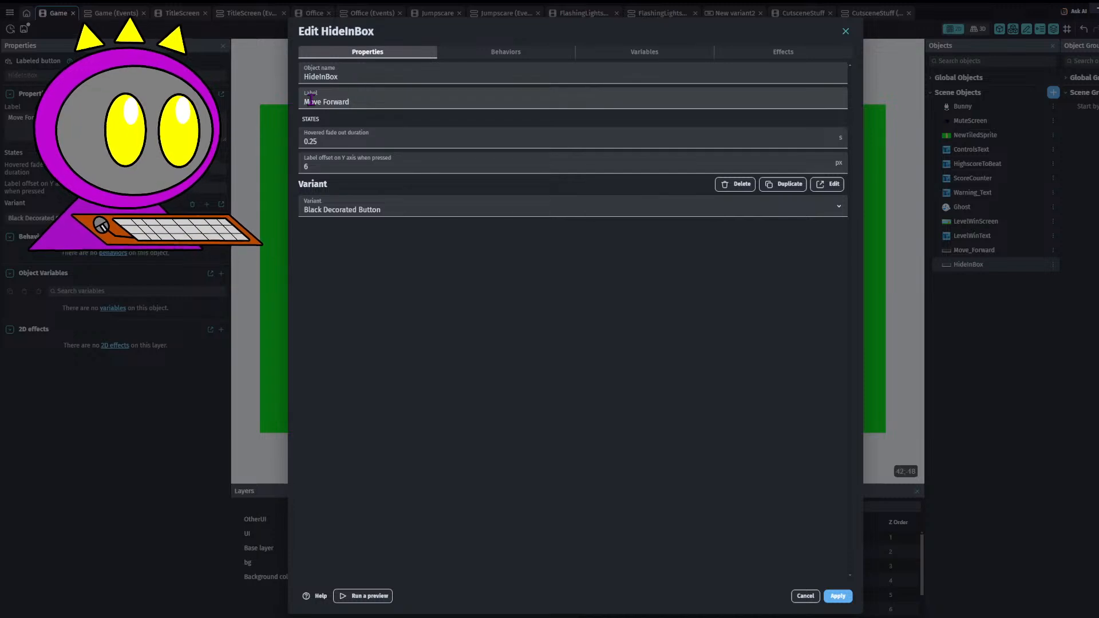
{"action": "left_click", "coordinate": [357, 100]}
{"action": "key", "text": "ctrl+a"}
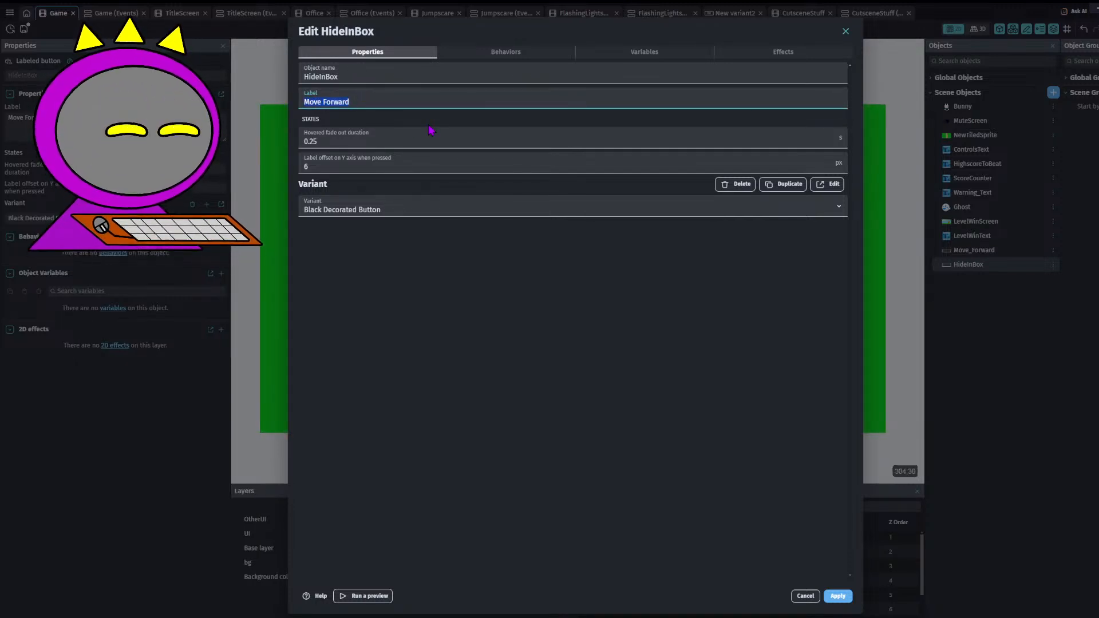
{"action": "type", "text": "Hide in Box"}
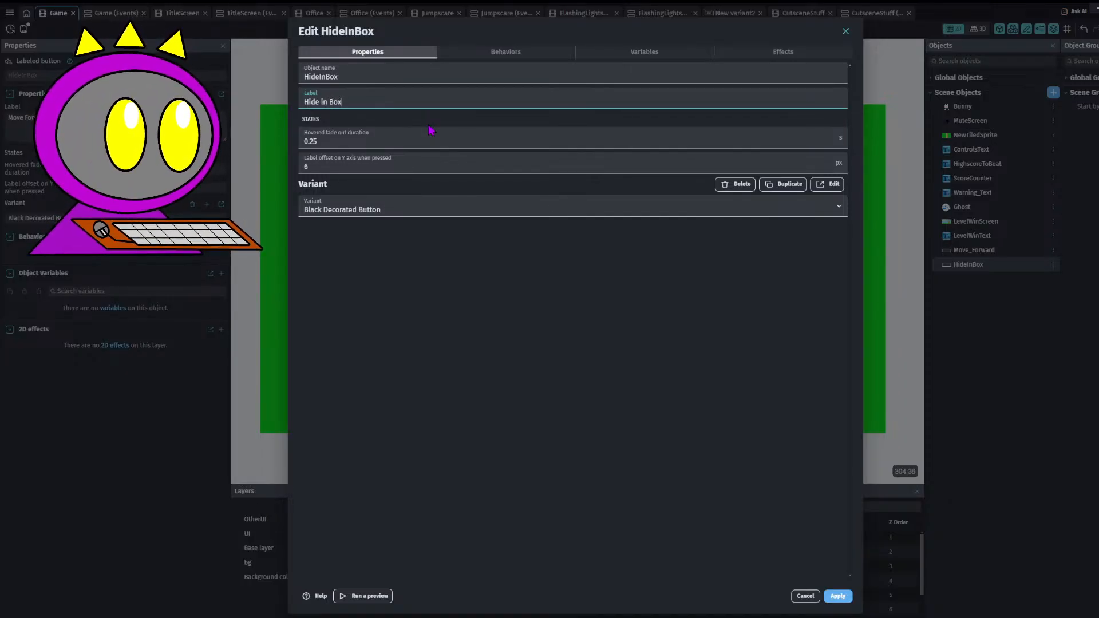
{"action": "left_click", "coordinate": [836, 596]}
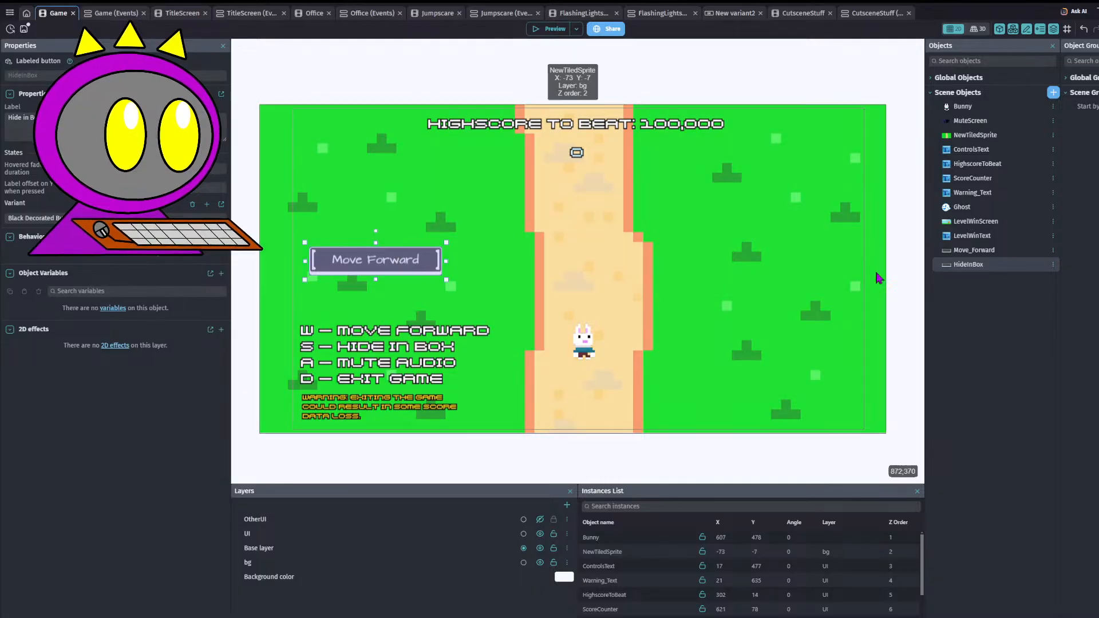
- Place a Hide in Box button between the Move Forward button and the controls text, and delete the Move Forward instance
{"action": "left_click_drag", "start_coordinate": [979, 265], "coordinate": [371, 296]}
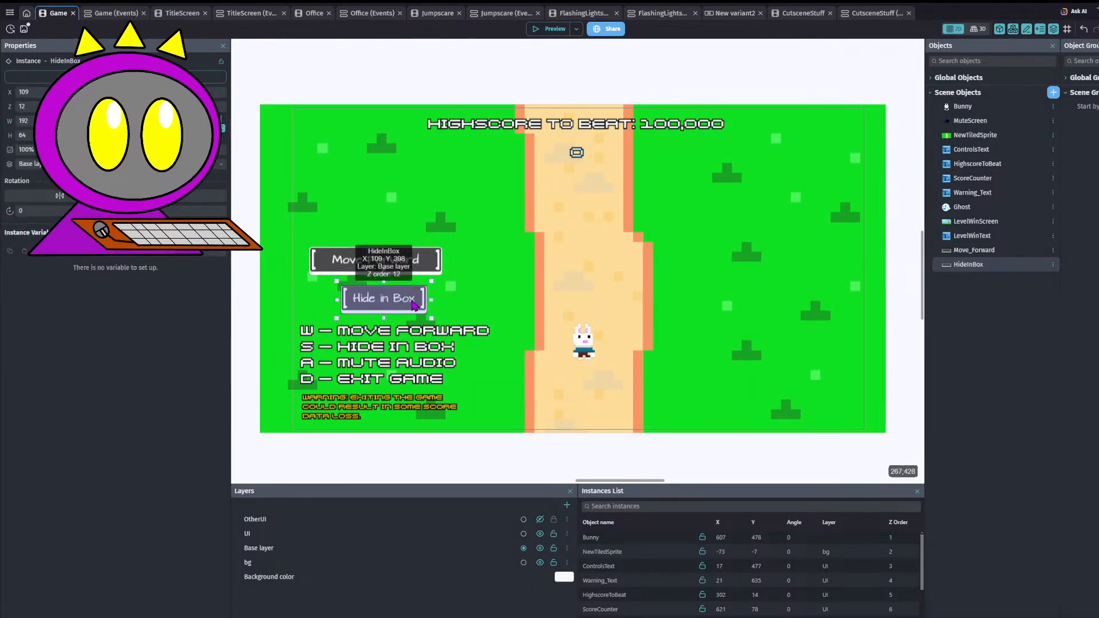
{"action": "left_click", "coordinate": [408, 261]}
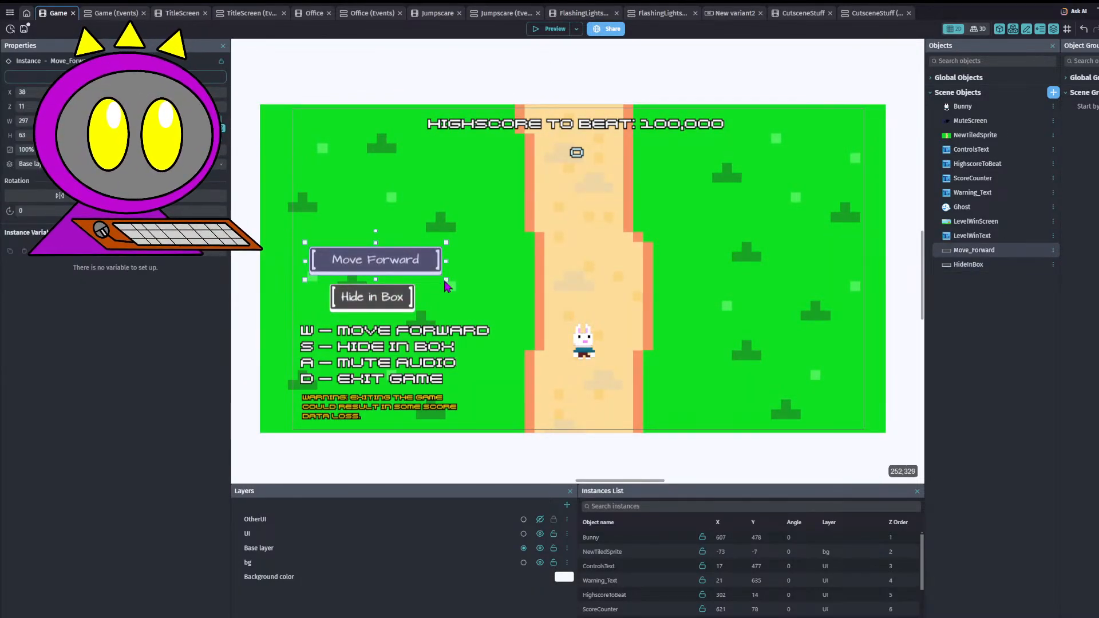
{"action": "key", "text": "Delete"}
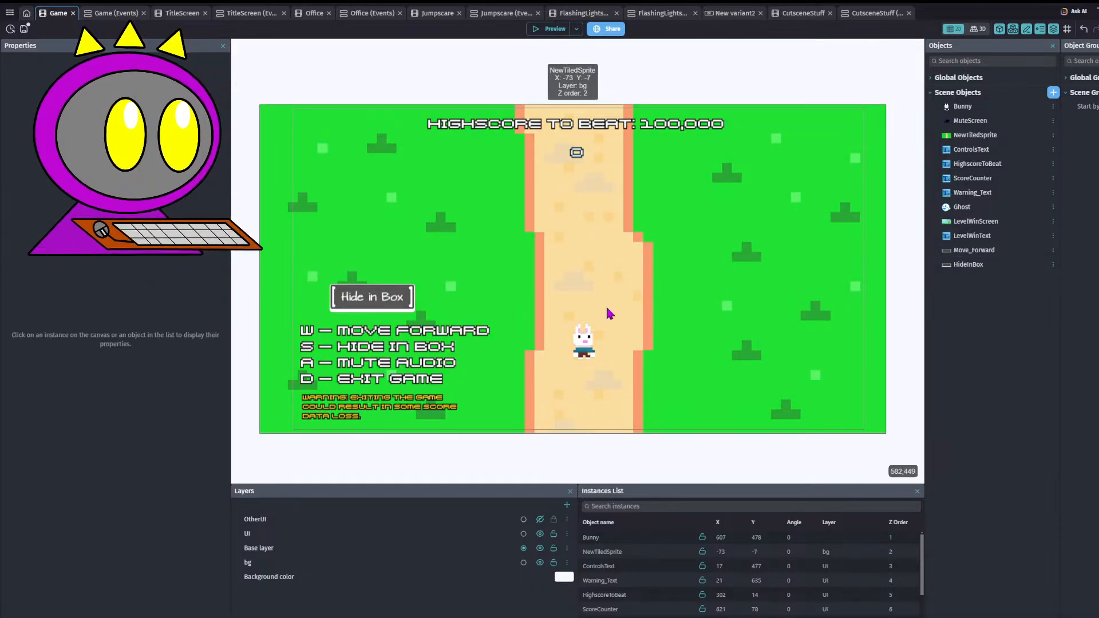
- Place a new Move Forward button on the grass east of the path and stack the Hide in Box button beneath it, both about 246 px wide
{"action": "left_click_drag", "start_coordinate": [973, 250], "coordinate": [771, 328]}
{"action": "left_click", "coordinate": [329, 247]}
{"action": "left_click", "coordinate": [367, 258]}
{"action": "left_click", "coordinate": [401, 300], "text": "shift"}
{"action": "left_click_drag", "start_coordinate": [796, 331], "coordinate": [831, 279]}
{"action": "left_click_drag", "start_coordinate": [770, 312], "coordinate": [762, 324]}
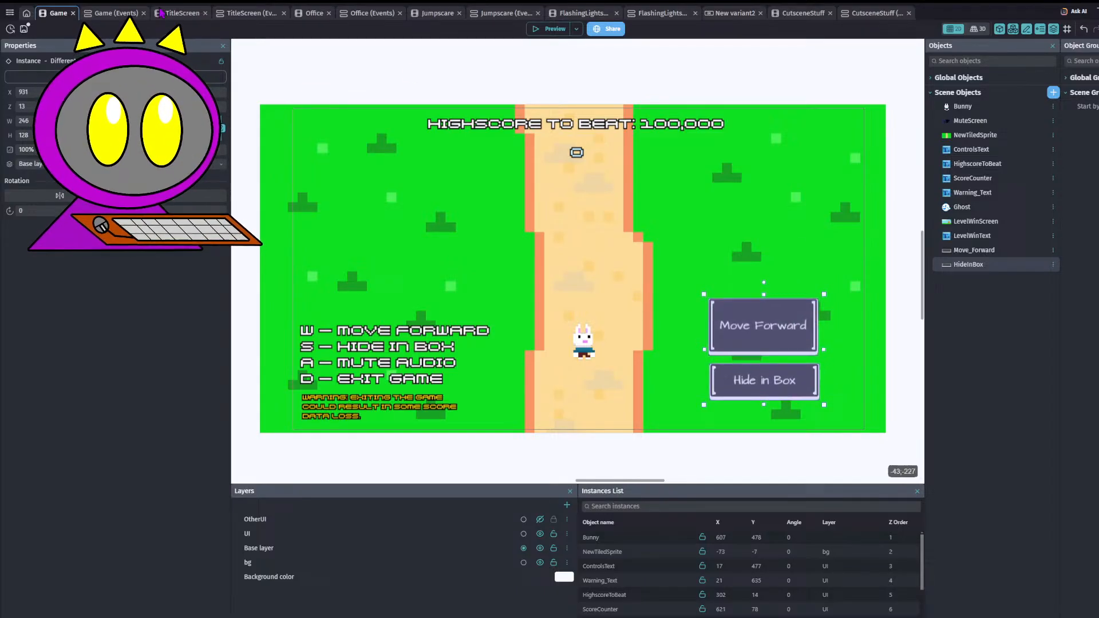
- Open the Game scene's events and look over the key conditions inside the controls group
{"action": "left_click", "coordinate": [120, 15]}
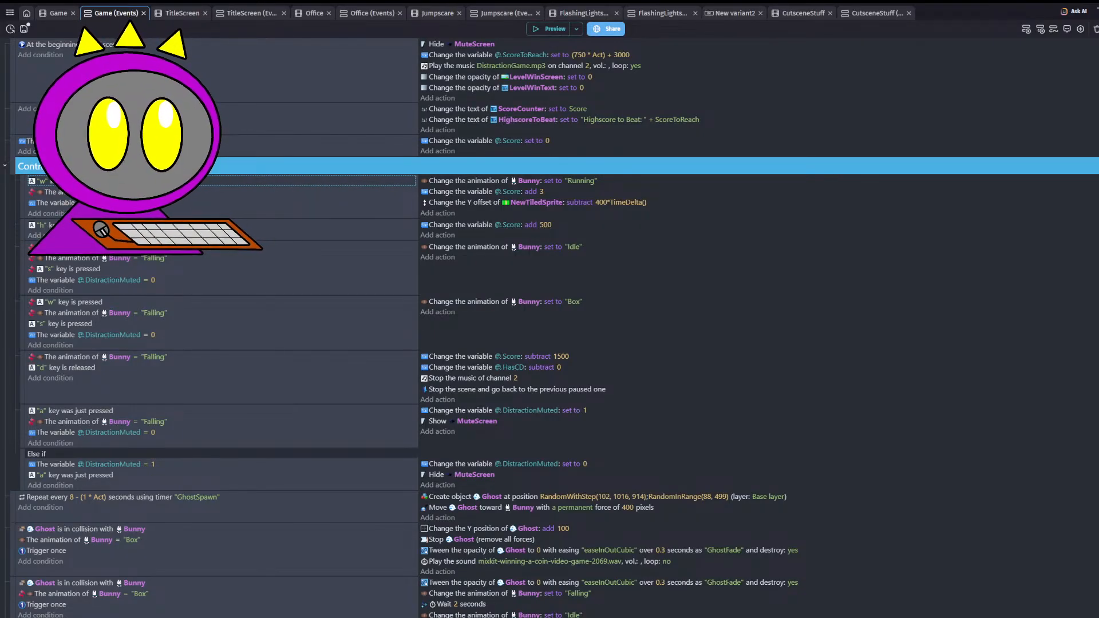
{"action": "left_click", "coordinate": [6, 167]}
{"action": "left_click", "coordinate": [6, 167]}
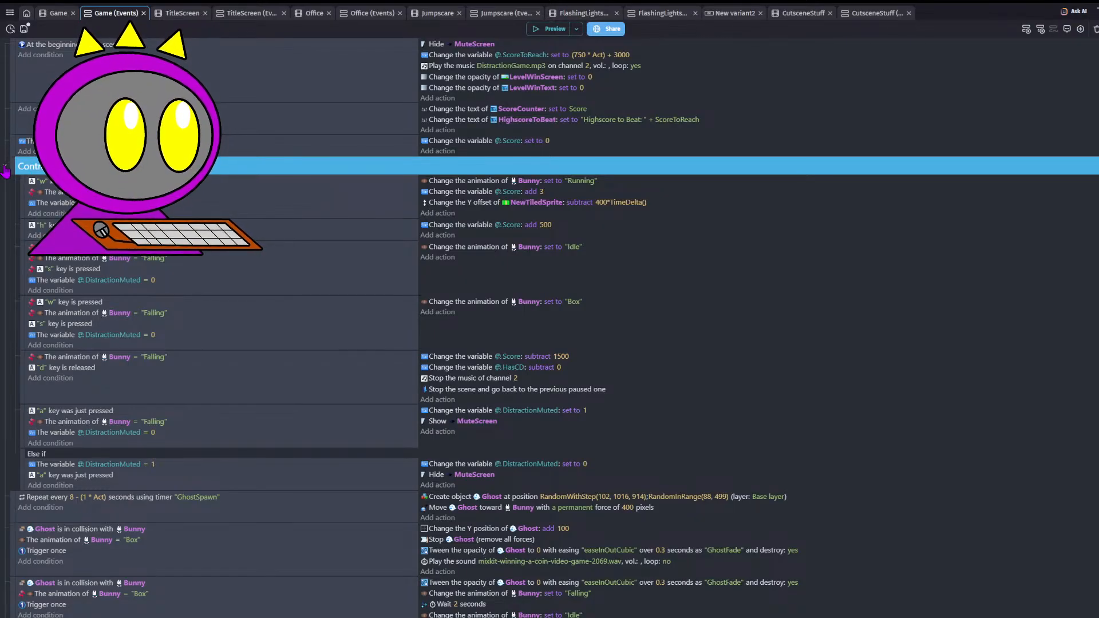
{"action": "left_click", "coordinate": [6, 166]}
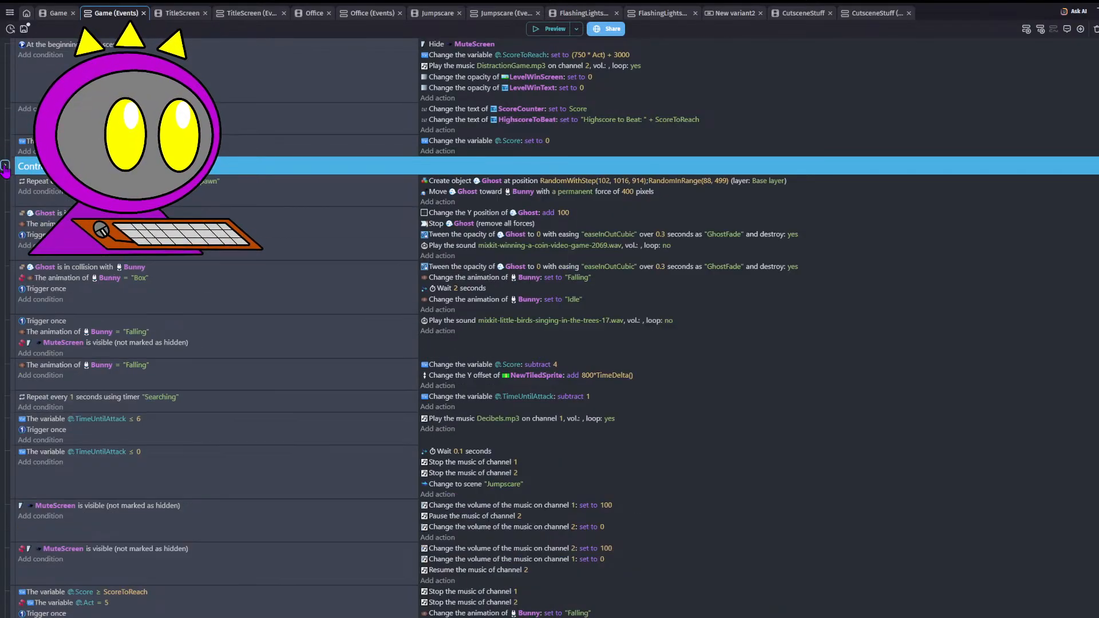
{"action": "left_click", "coordinate": [6, 167]}
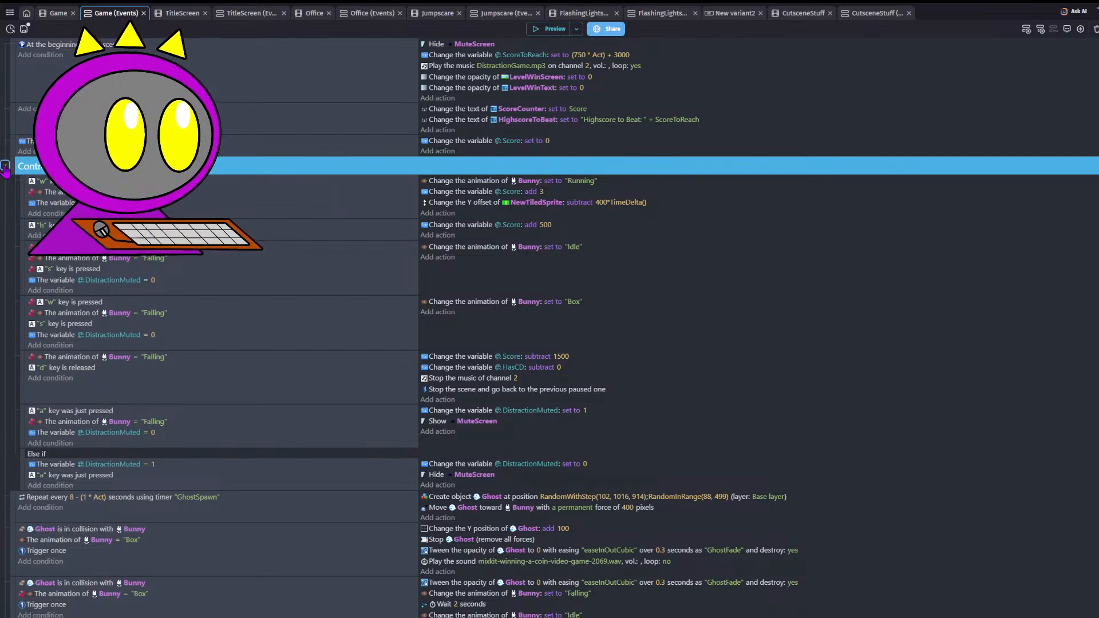
{"action": "double_click", "coordinate": [30, 182]}
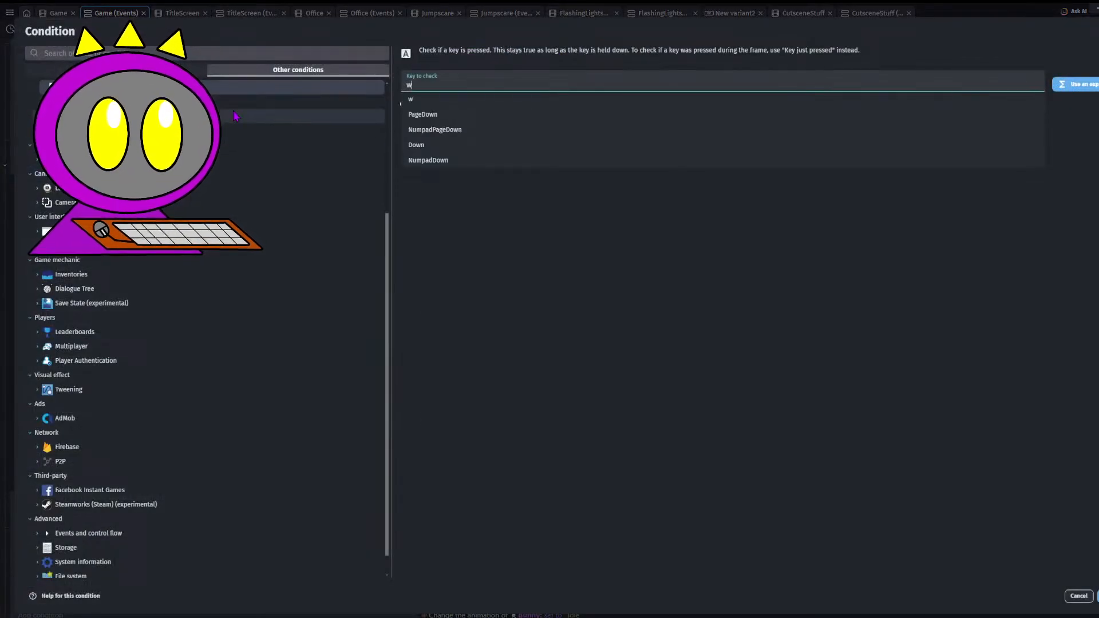
{"action": "left_click", "coordinate": [1078, 600]}
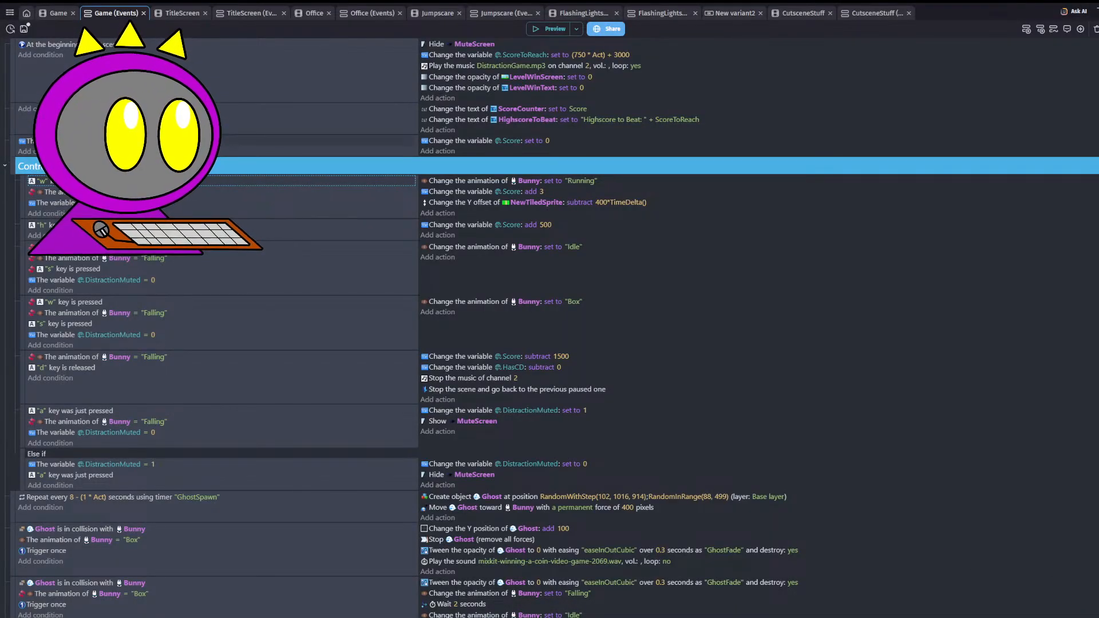
{"action": "left_click", "coordinate": [10, 12]}
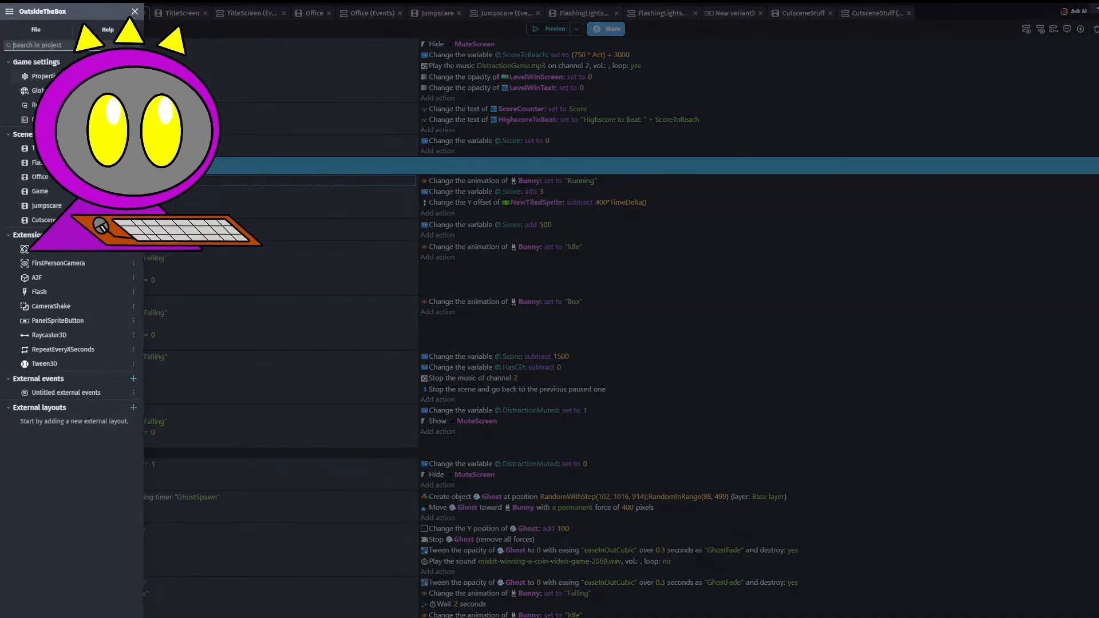
{"action": "left_click", "coordinate": [339, 237]}
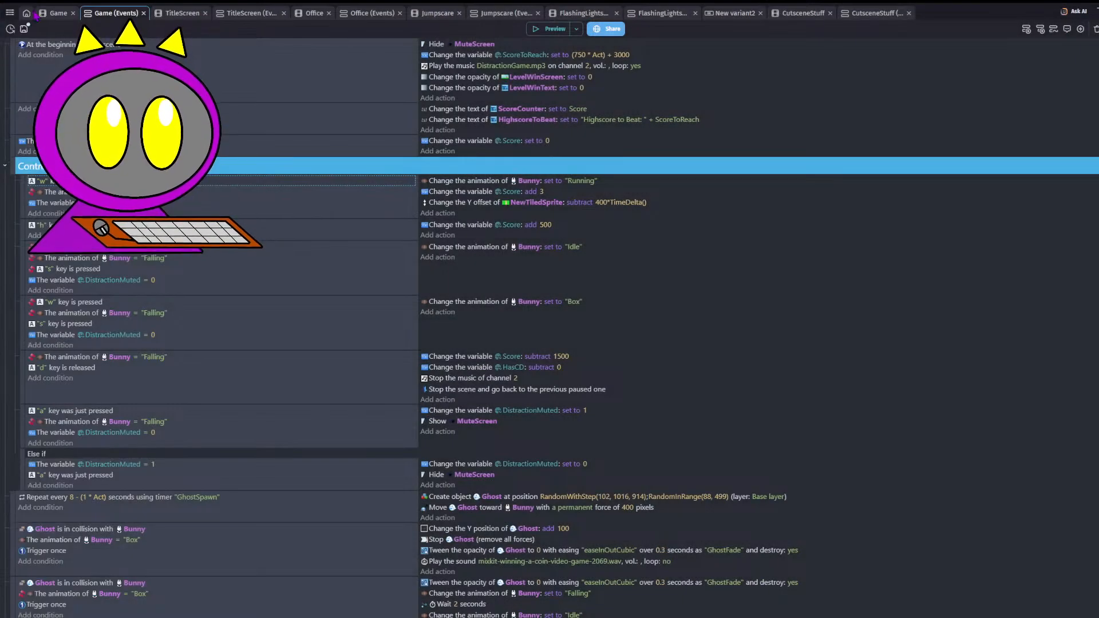
{"action": "left_click", "coordinate": [10, 12]}
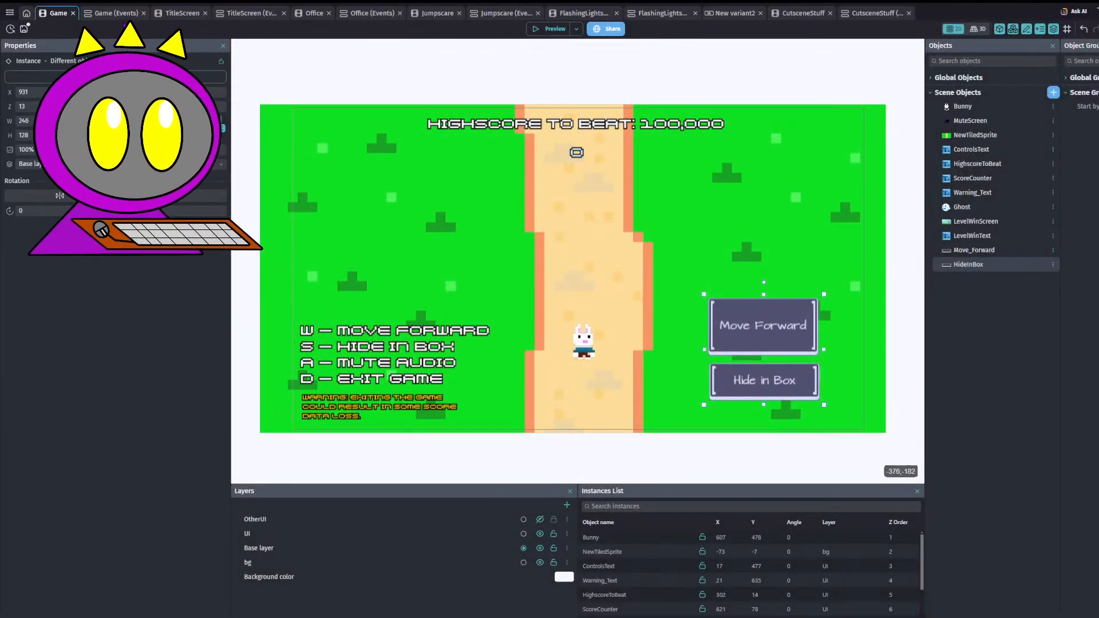
- Return to the Game scene's events and save the project
{"action": "left_click", "coordinate": [121, 16]}
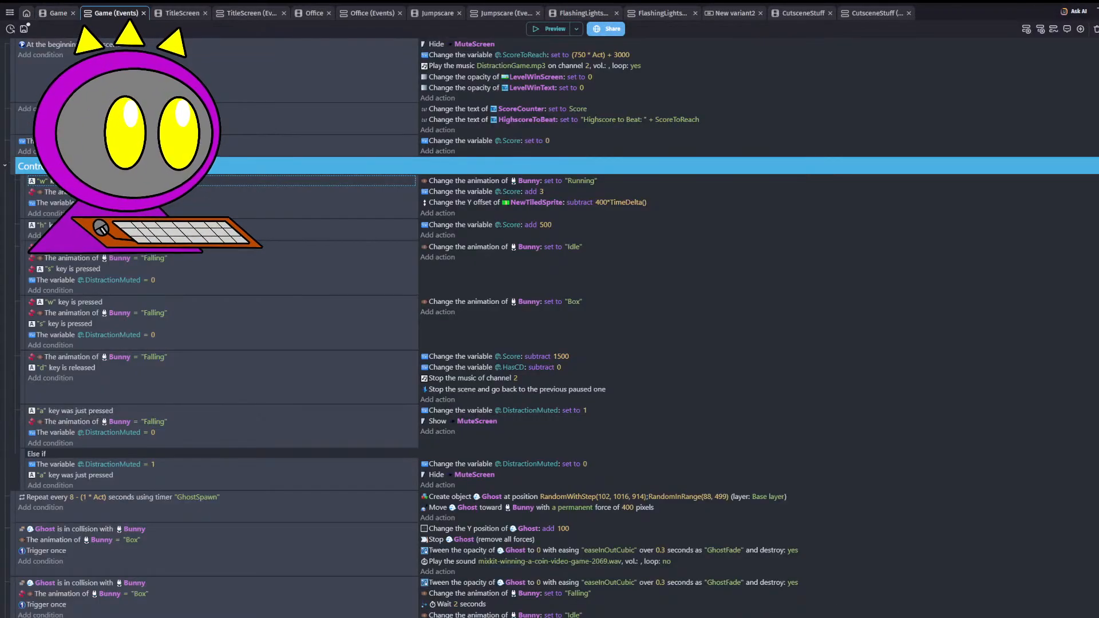
{"action": "key", "text": "ctrl+s"}
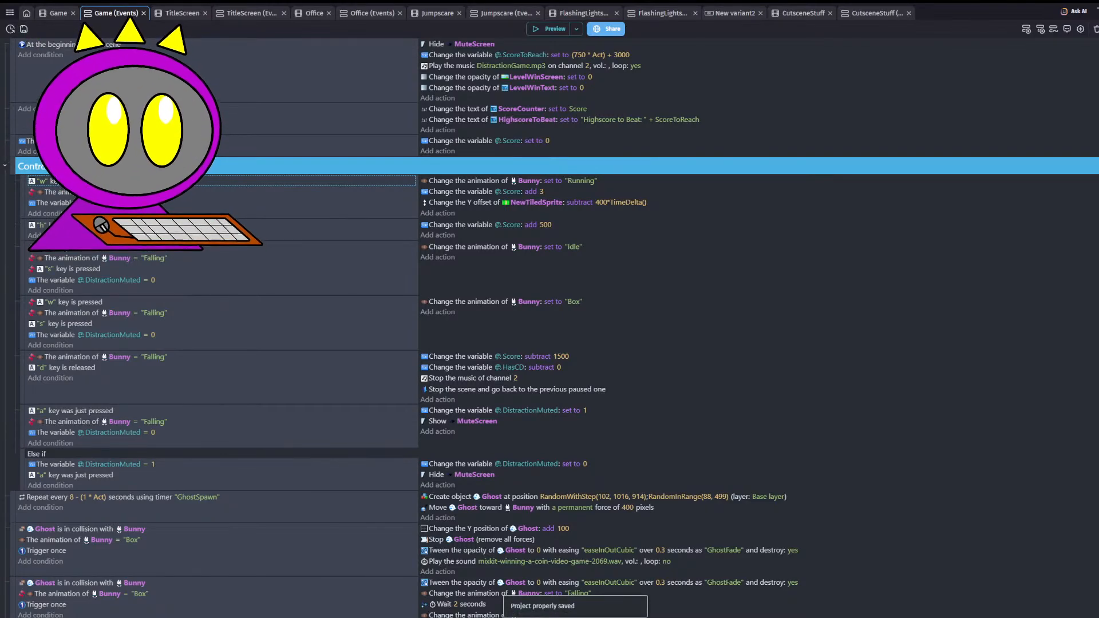
- Replace the "w" key condition of the Bunny's "Running" event with Move_Forward "Is hovered", placed first among its conditions
{"action": "key", "text": "Delete"}
{"action": "left_click", "coordinate": [56, 204]}
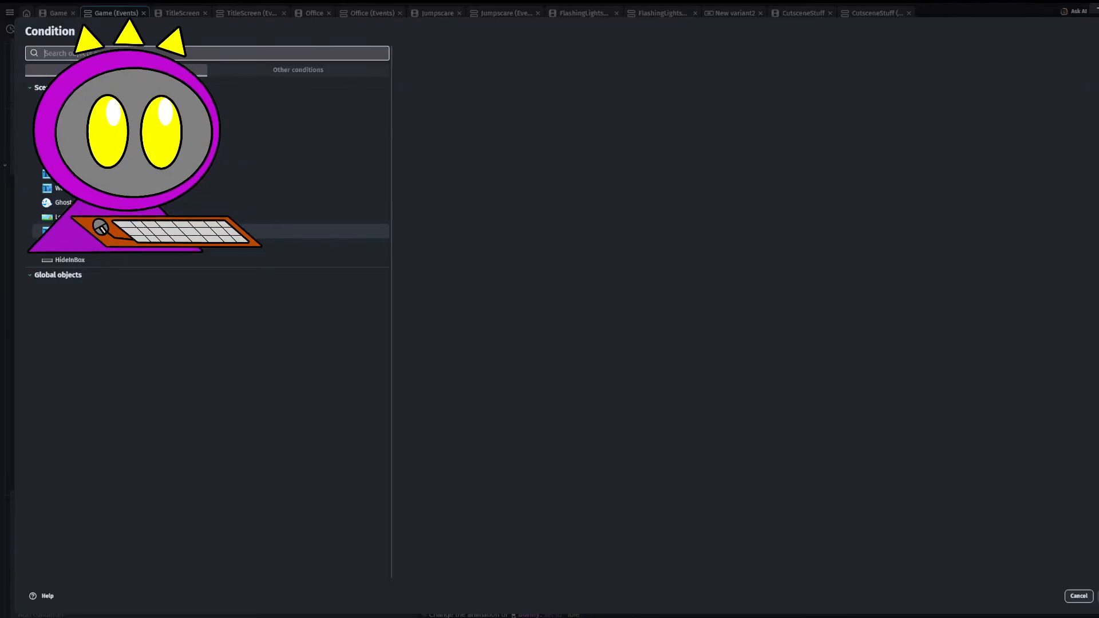
{"action": "left_click", "coordinate": [277, 229]}
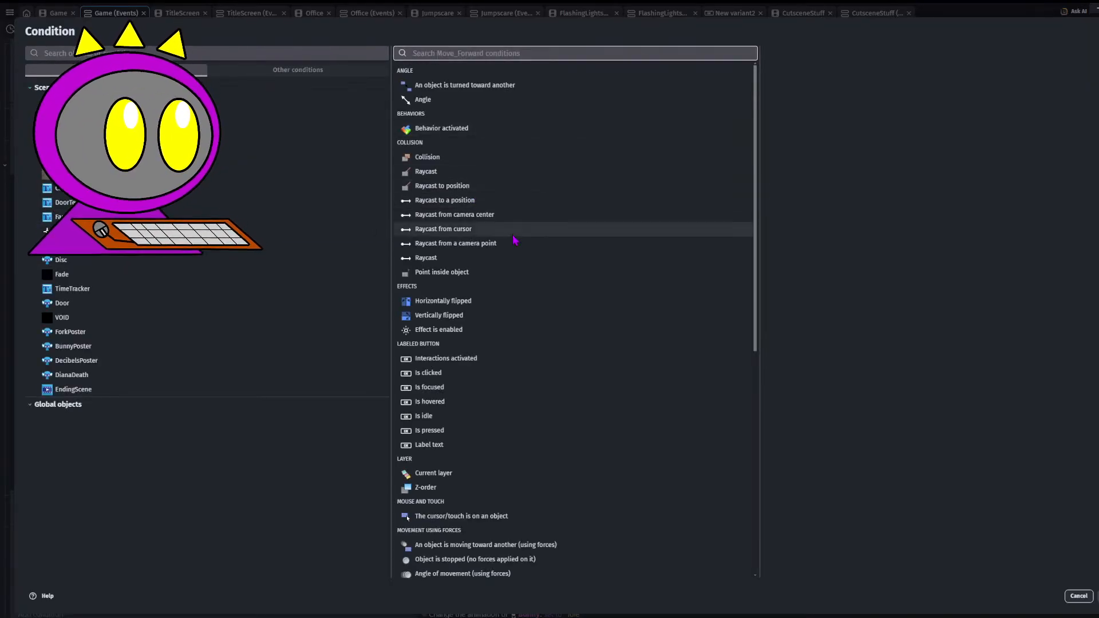
{"action": "type", "text": "hovered"}
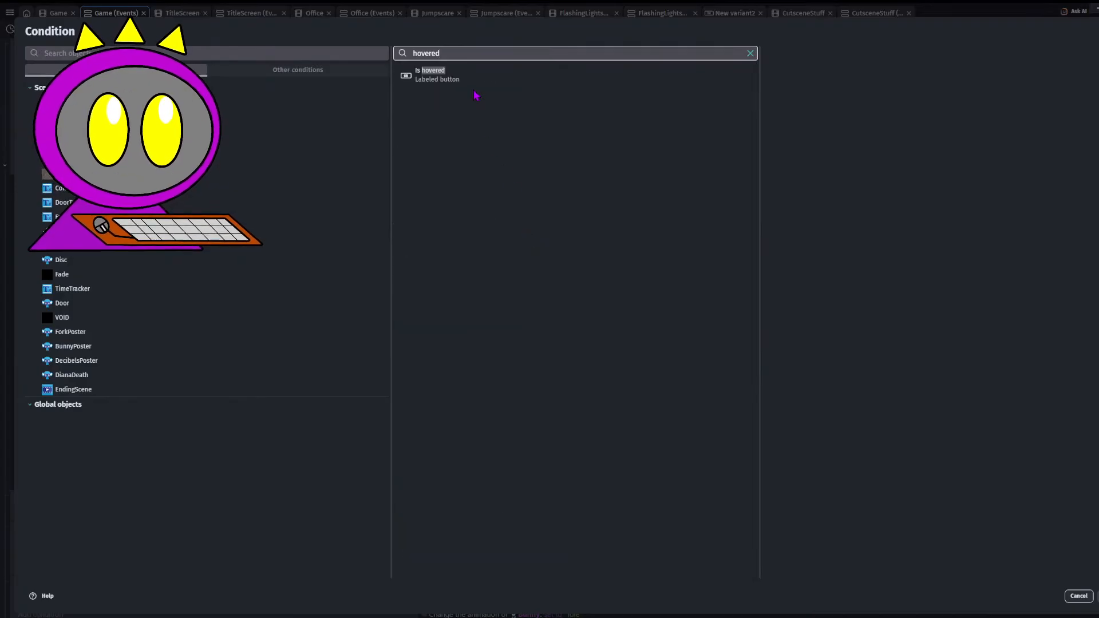
{"action": "key", "text": "Return"}
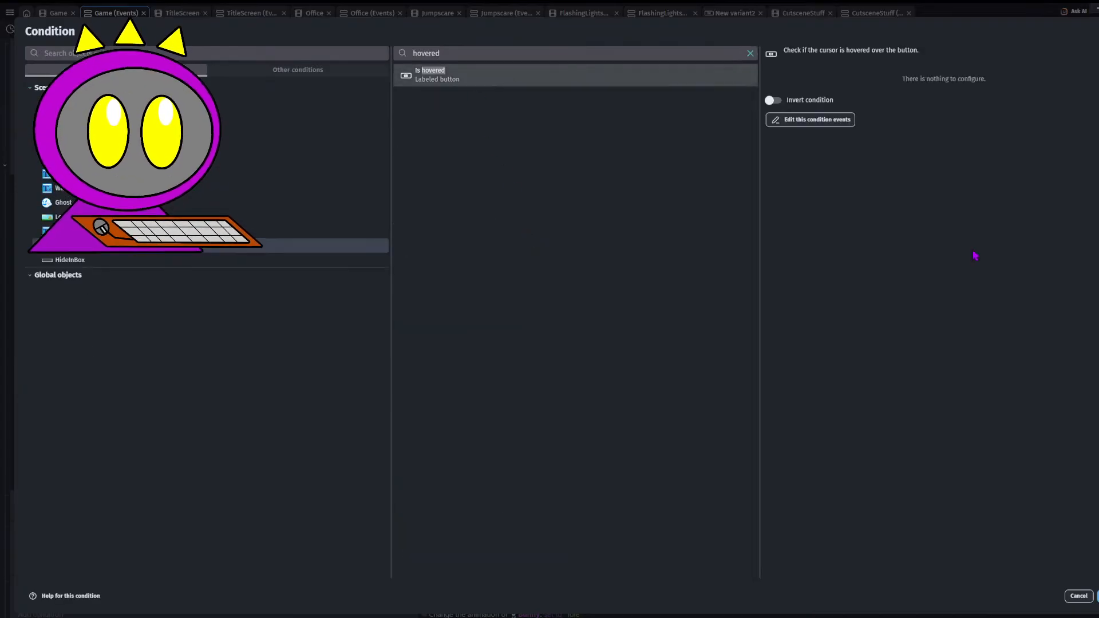
{"action": "key", "text": "Return"}
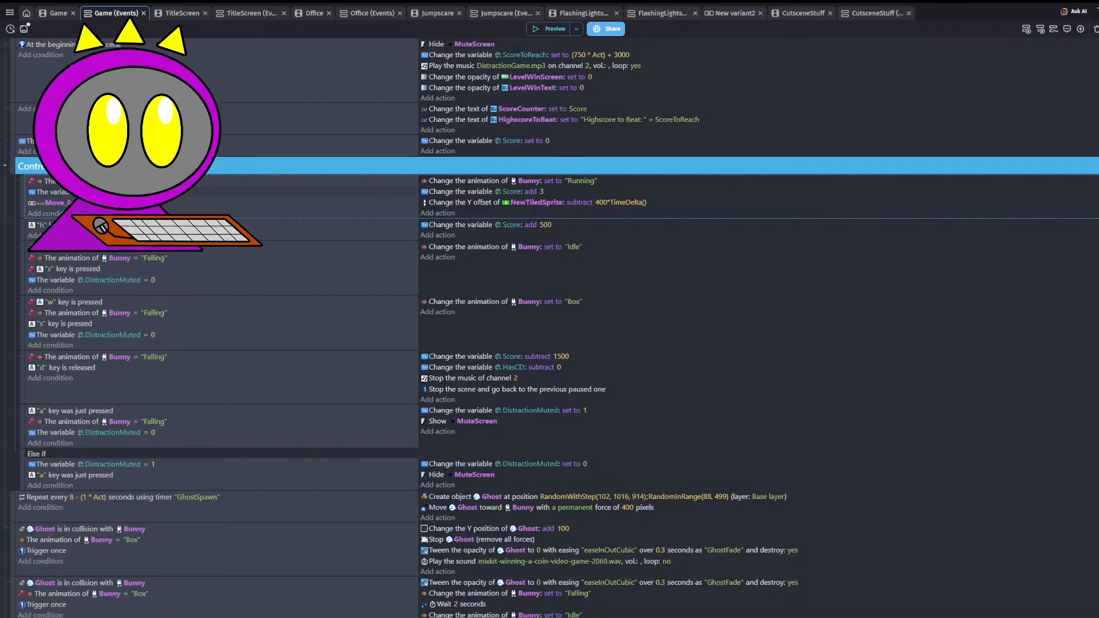
{"action": "left_click", "coordinate": [114, 203]}
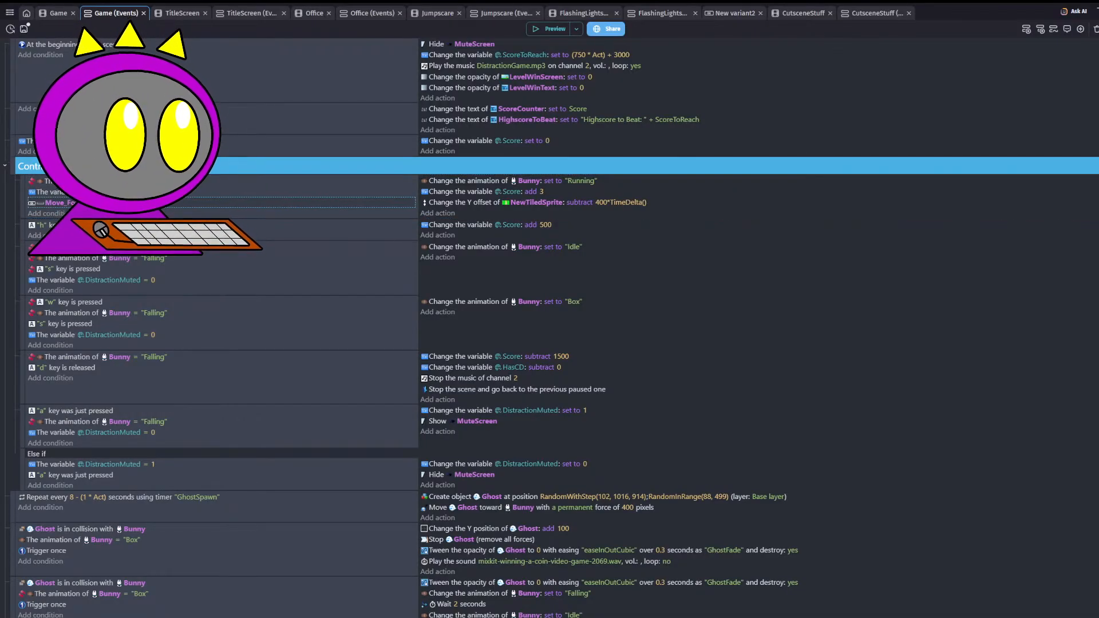
{"action": "left_click_drag", "start_coordinate": [114, 202], "coordinate": [115, 180]}
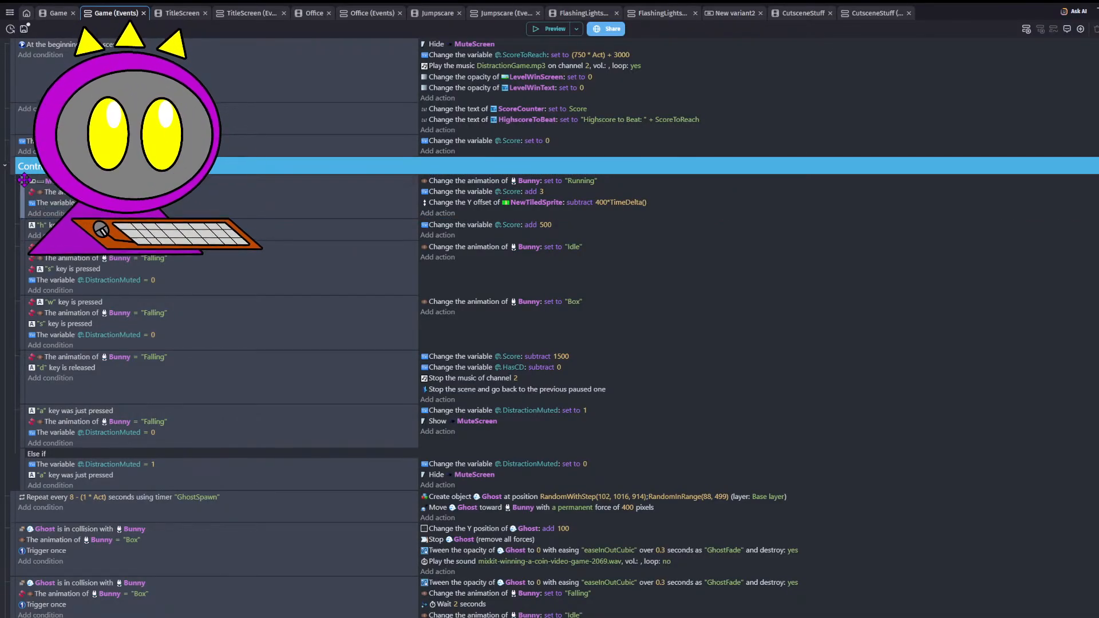
- Put an inverted Move_Forward "Is hovered" condition in place of the "w" key condition in the Bunny's "Idle" event
{"action": "left_click", "coordinate": [55, 181]}
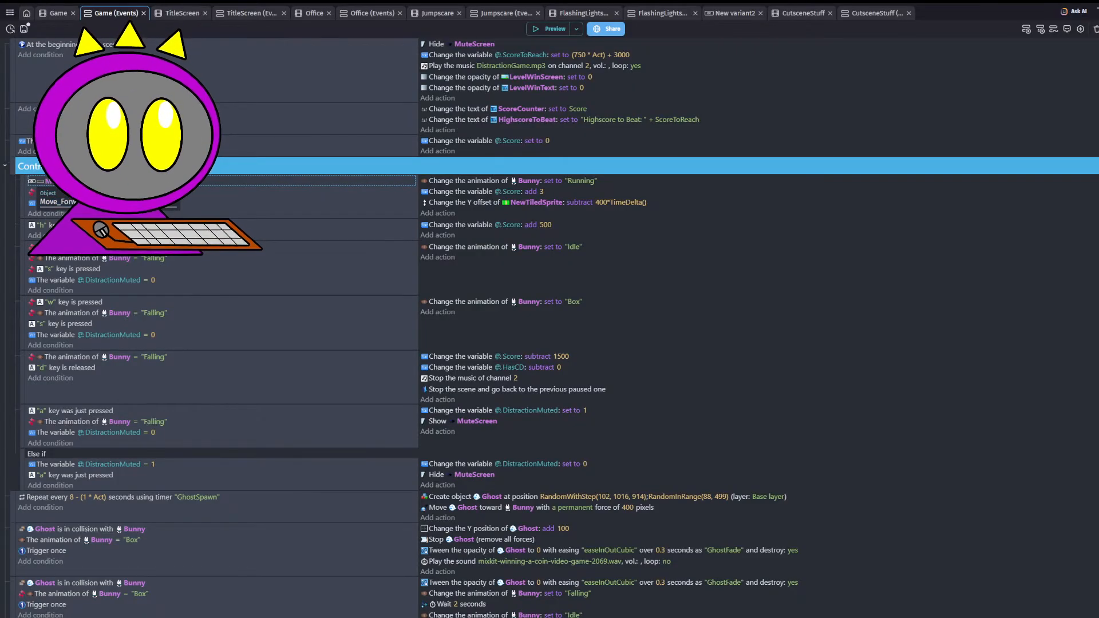
{"action": "left_click", "coordinate": [86, 249]}
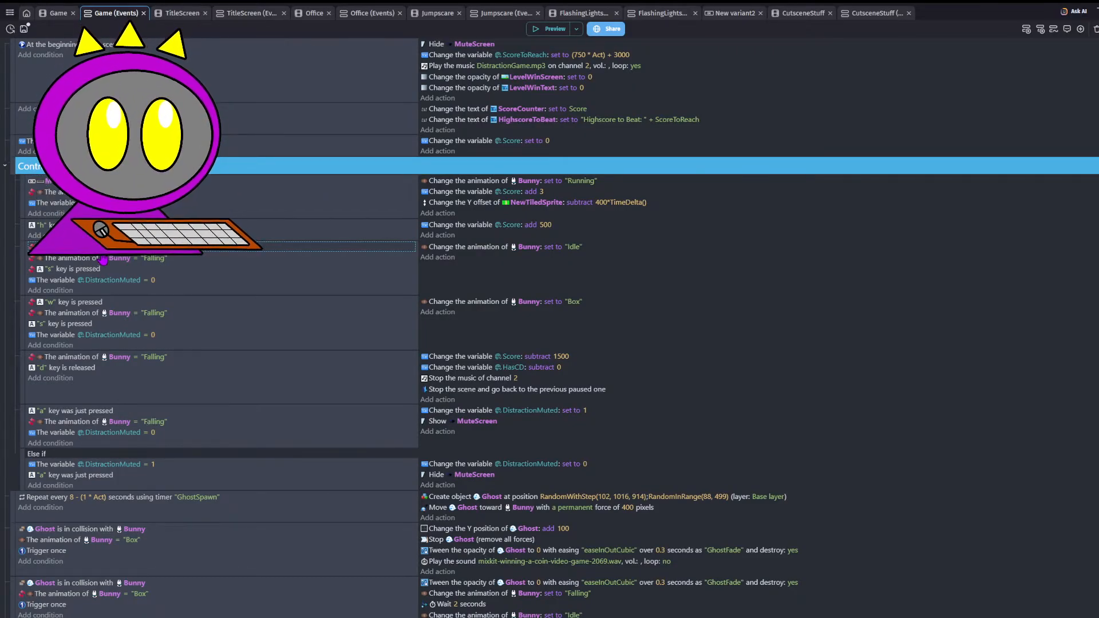
{"action": "key", "text": "ctrl+v"}
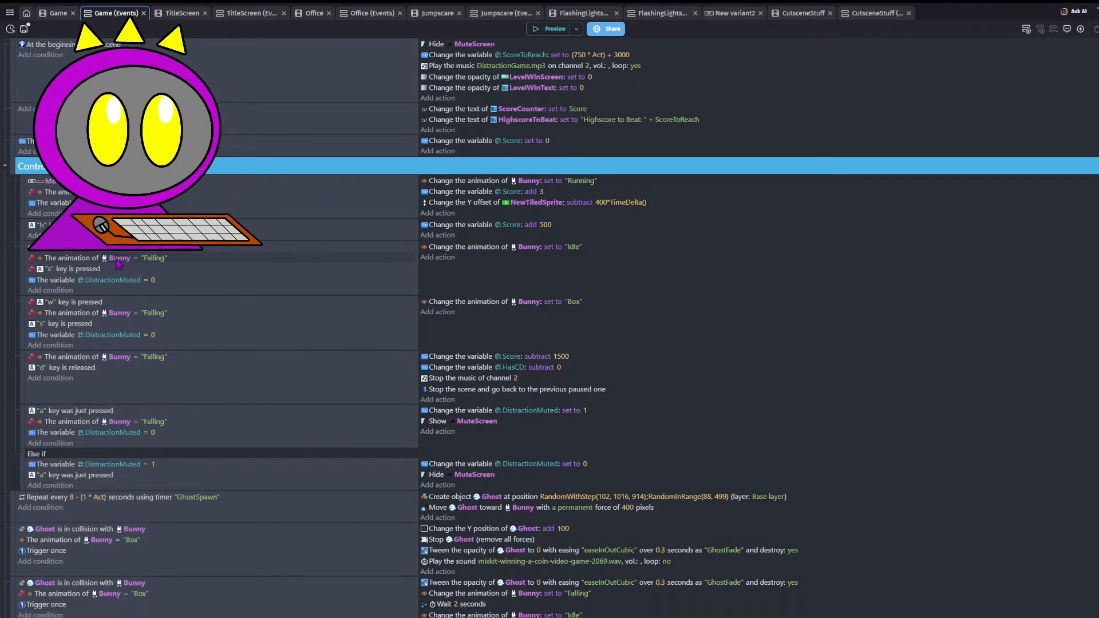
{"action": "double_click", "coordinate": [321, 247]}
{"action": "left_click", "coordinate": [793, 101]}
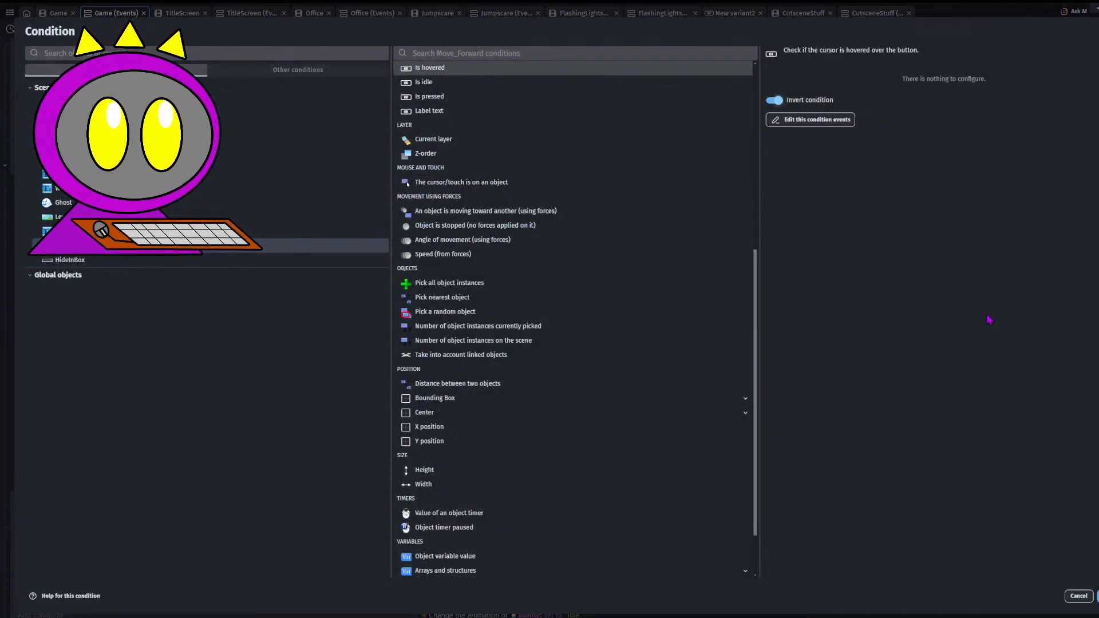
{"action": "key", "text": "Return"}
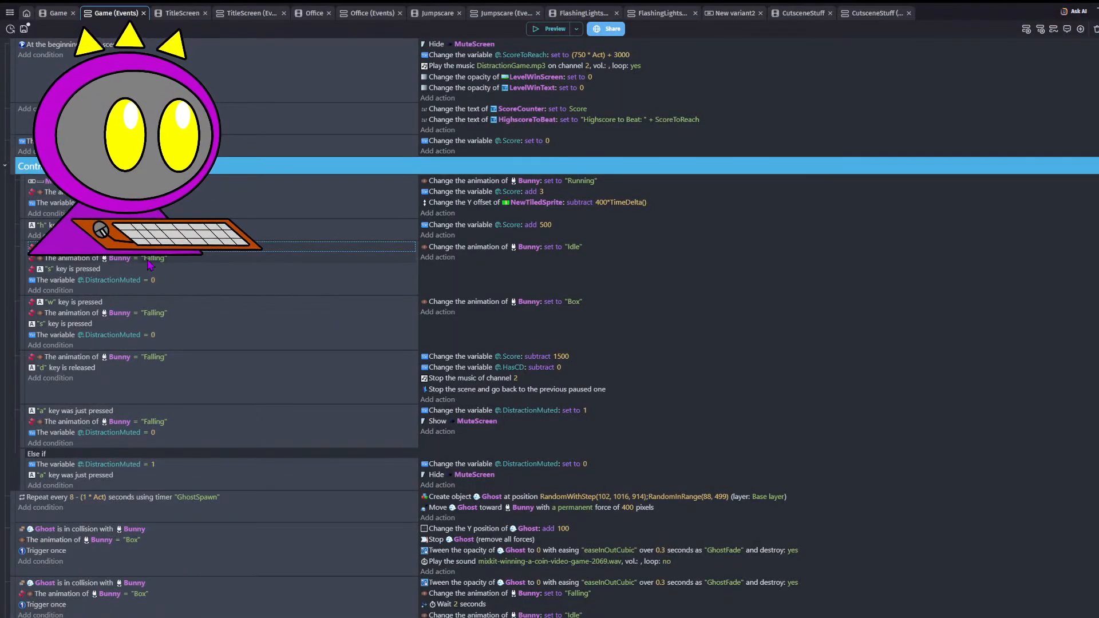
- Replace the "w" key condition of the Bunny's "Box" event with the inverted Move_Forward "Is hovered" condition
{"action": "left_click", "coordinate": [99, 303]}
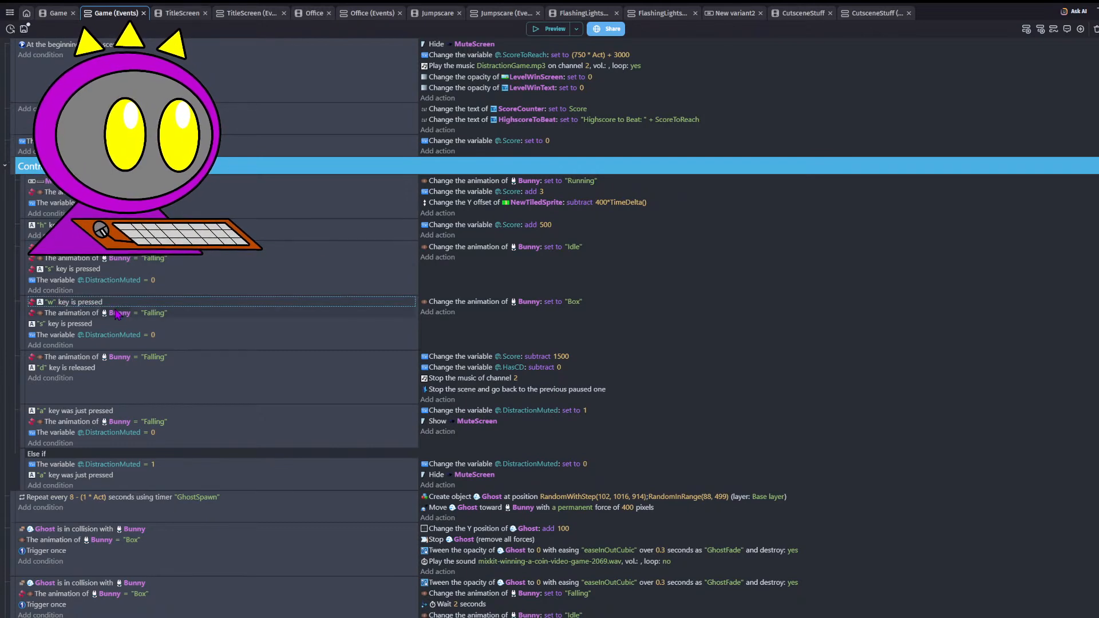
{"action": "key", "text": "ctrl+v"}
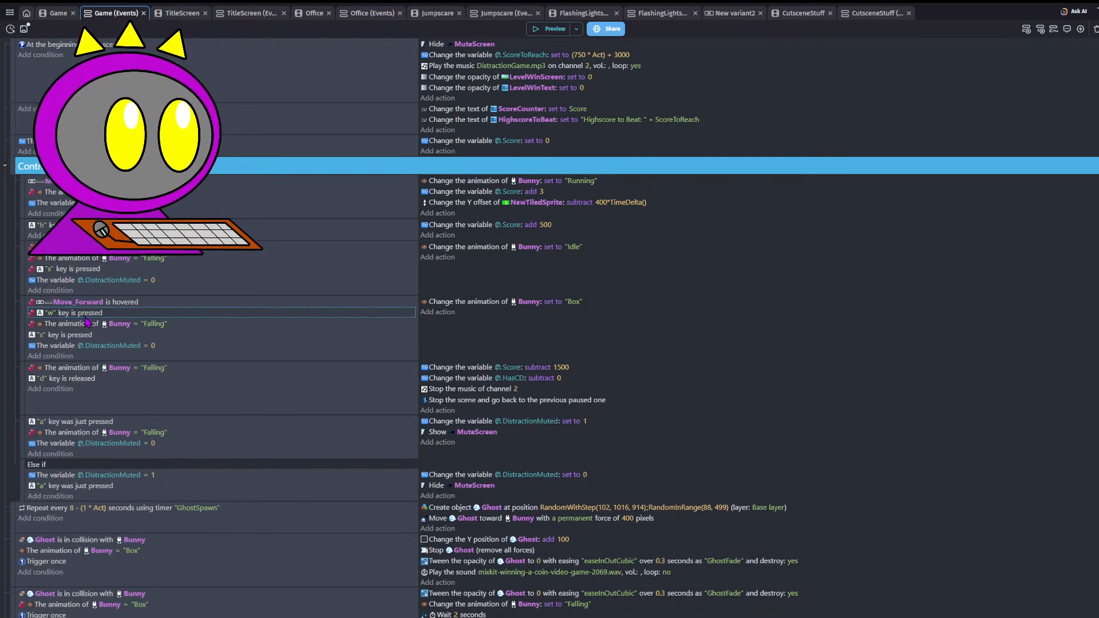
{"action": "key", "text": "Delete"}
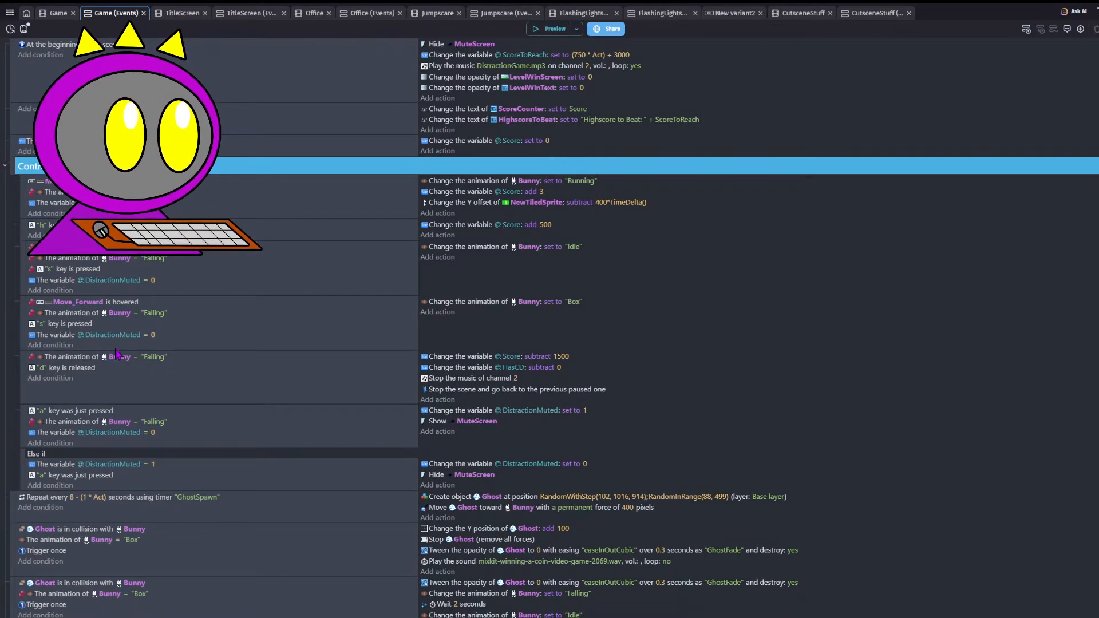
- Save the project and launch a preview from the Office scene
{"action": "left_click", "coordinate": [108, 303]}
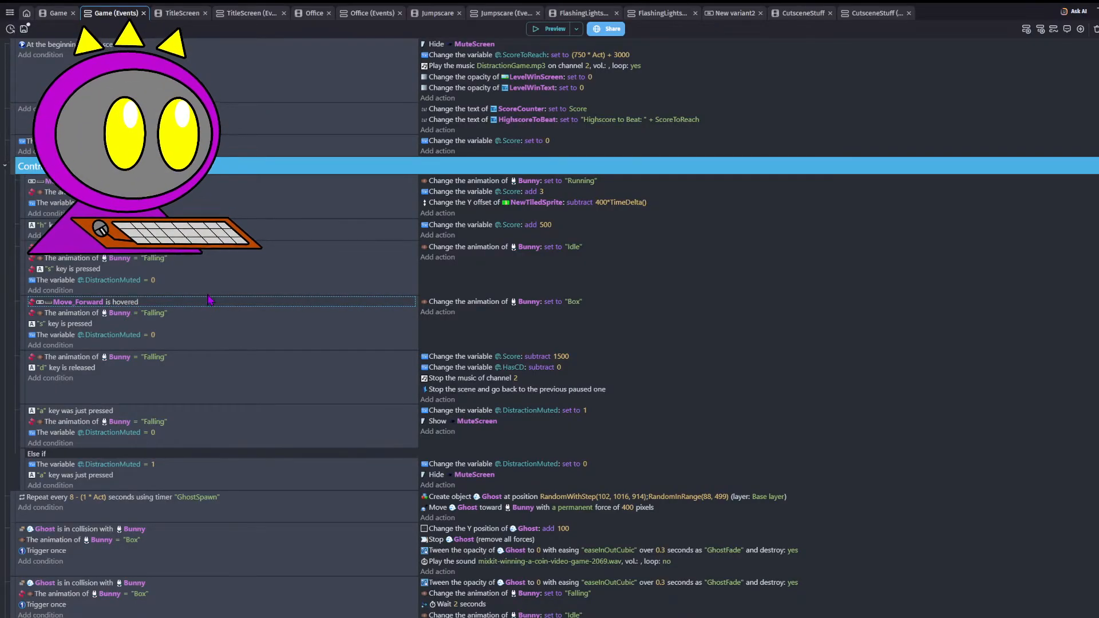
{"action": "left_click", "coordinate": [24, 29]}
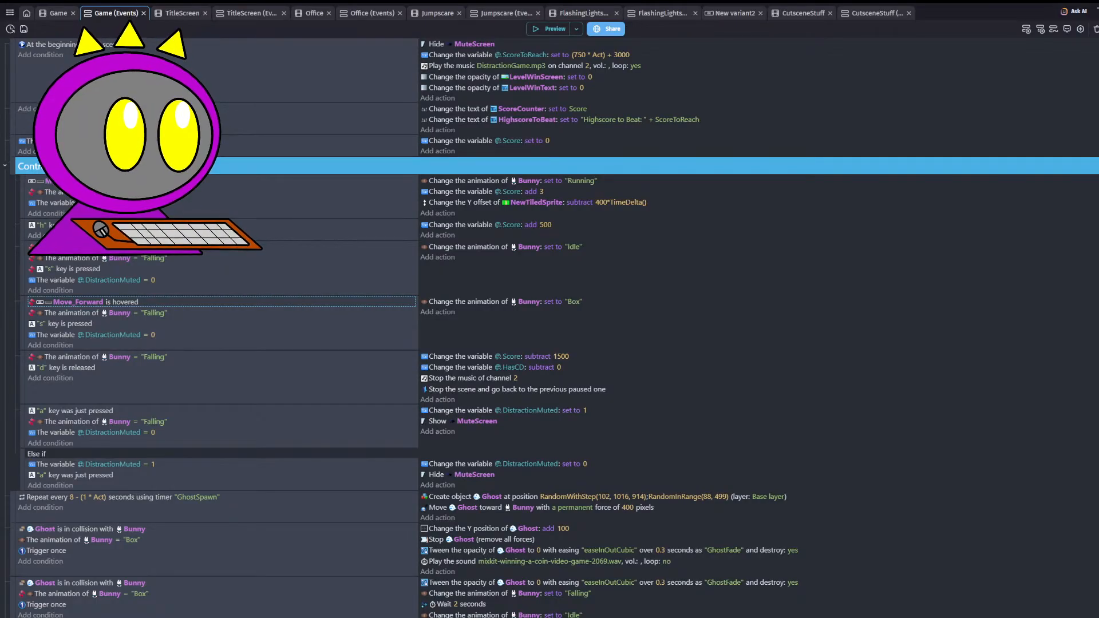
{"action": "left_click", "coordinate": [58, 13]}
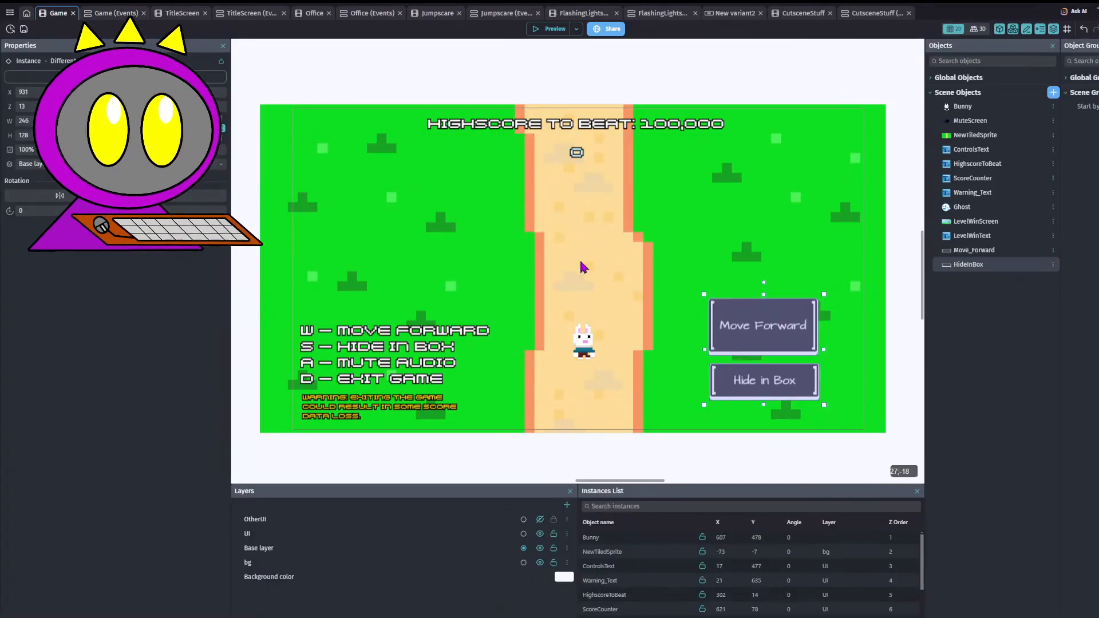
{"action": "left_click", "coordinate": [314, 13]}
{"action": "left_click", "coordinate": [555, 30]}
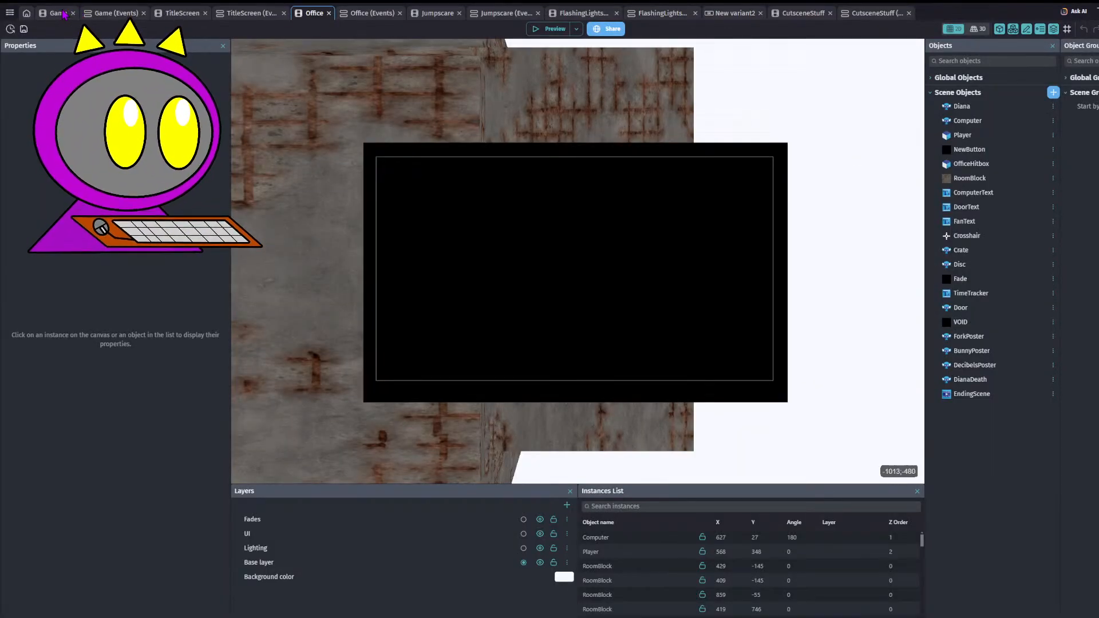
- In the Game scene's "Box" event, replace the "s" key condition with a non-inverted HideInBox "Is hovered" condition adapted from a Move_Forward copy
{"action": "left_click", "coordinate": [111, 16]}
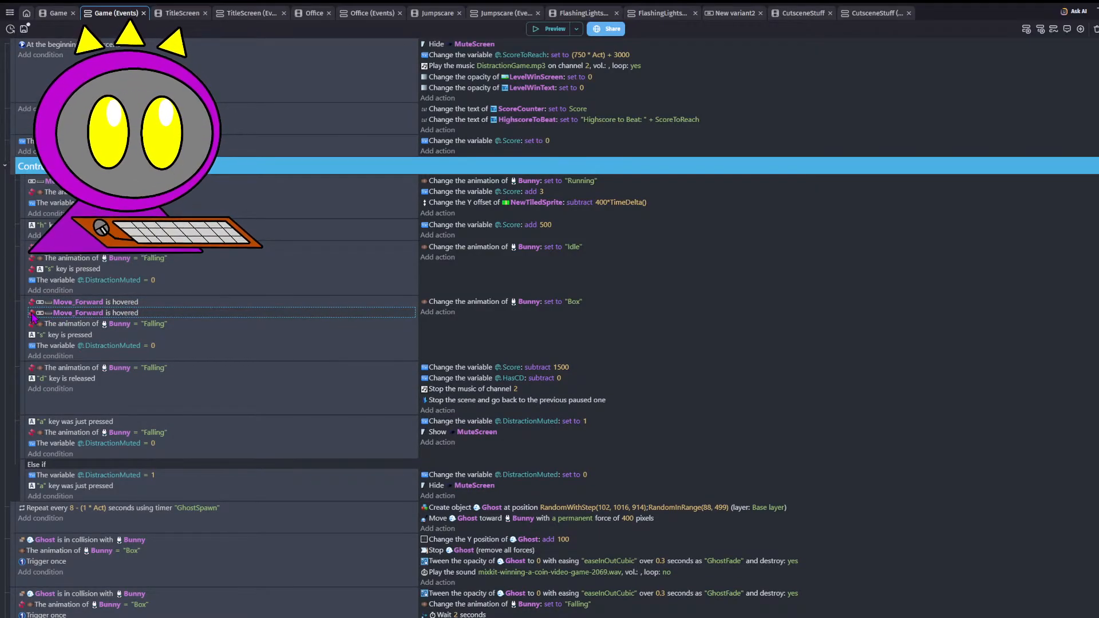
{"action": "double_click", "coordinate": [133, 308]}
{"action": "left_click", "coordinate": [774, 101]}
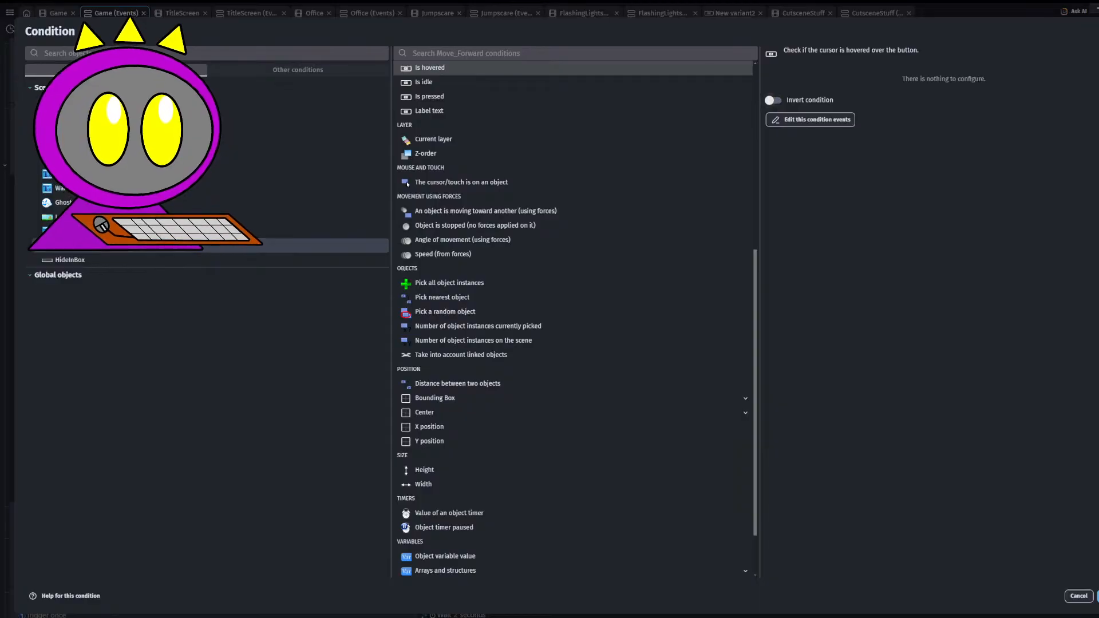
{"action": "left_click", "coordinate": [1094, 596]}
{"action": "left_click", "coordinate": [75, 312]}
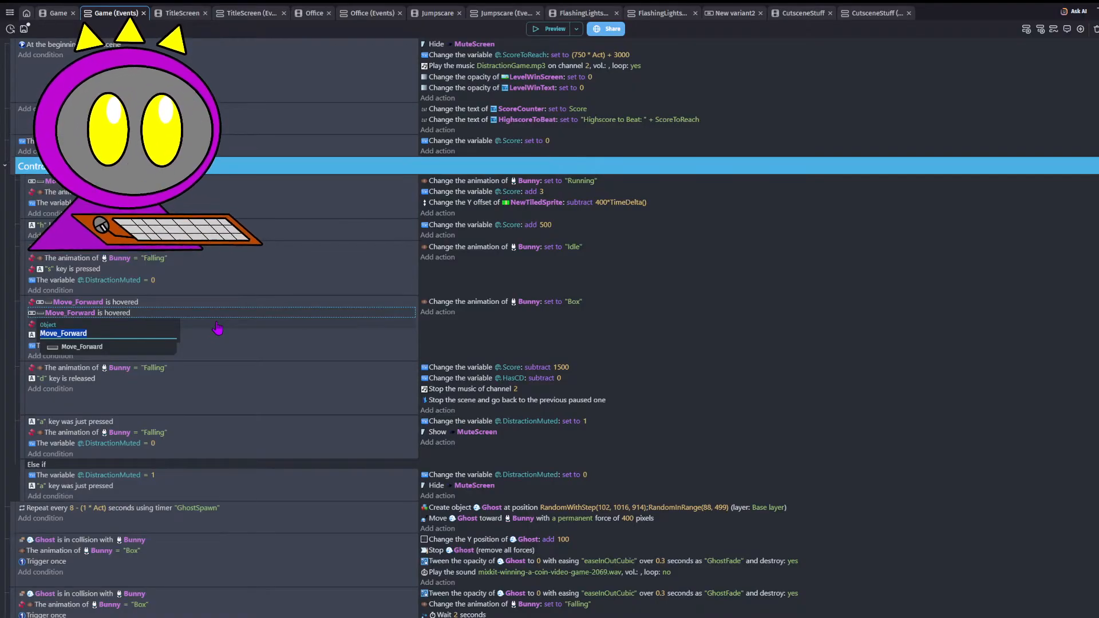
{"action": "type", "text": "BO"}
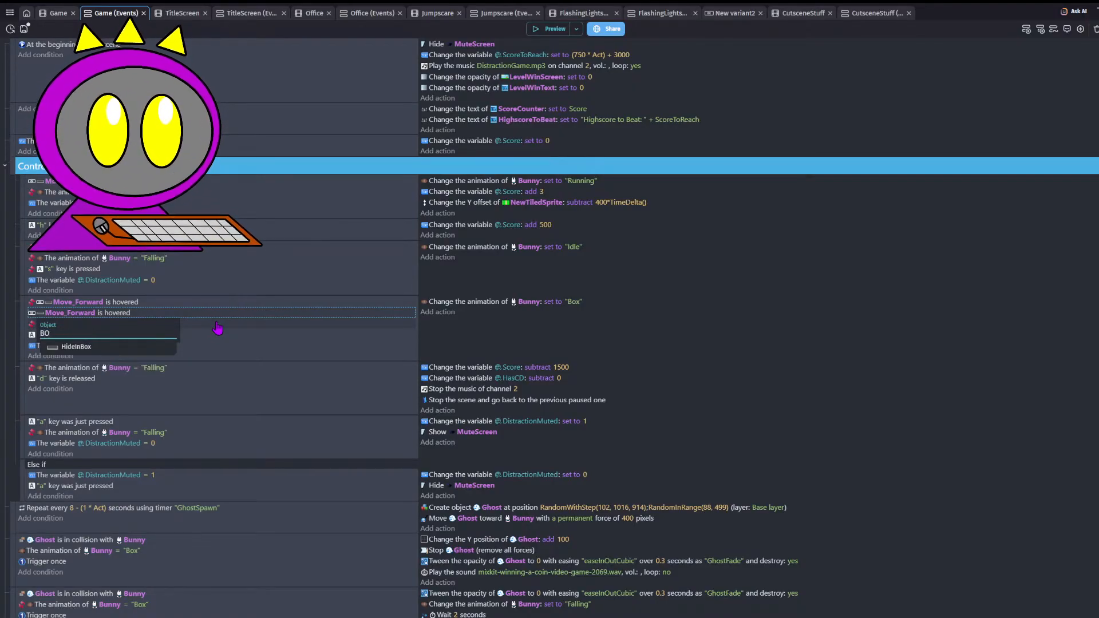
{"action": "left_click", "coordinate": [115, 347]}
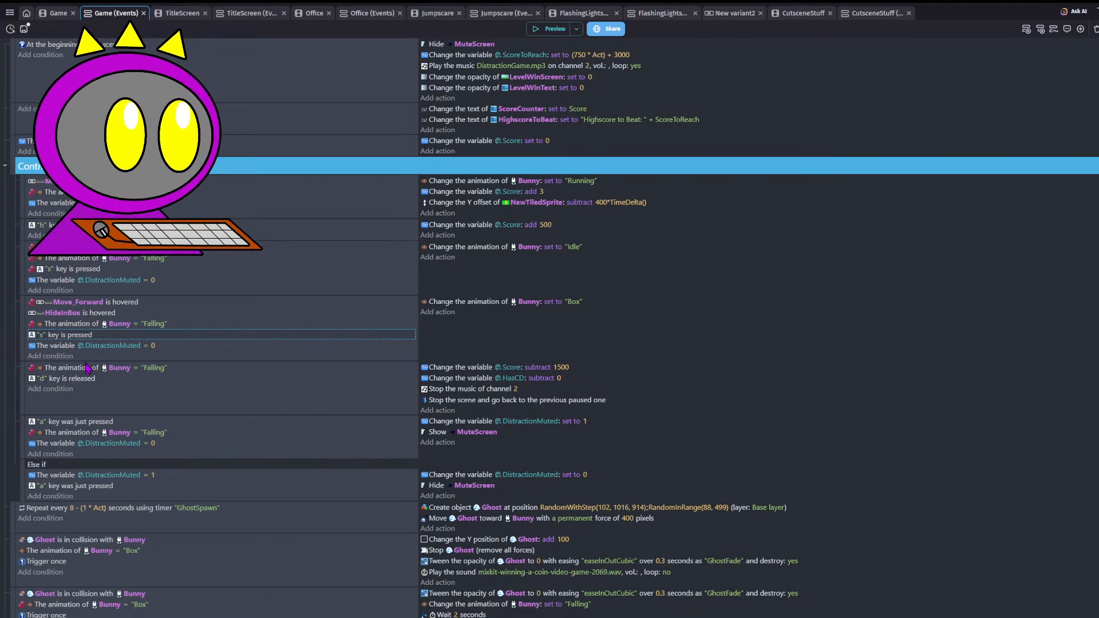
{"action": "key", "text": "Delete"}
- Replace the "s" key condition of the Bunny's "Idle" event with an inverted HideInBox "Is hovered" condition
{"action": "left_click", "coordinate": [106, 320]}
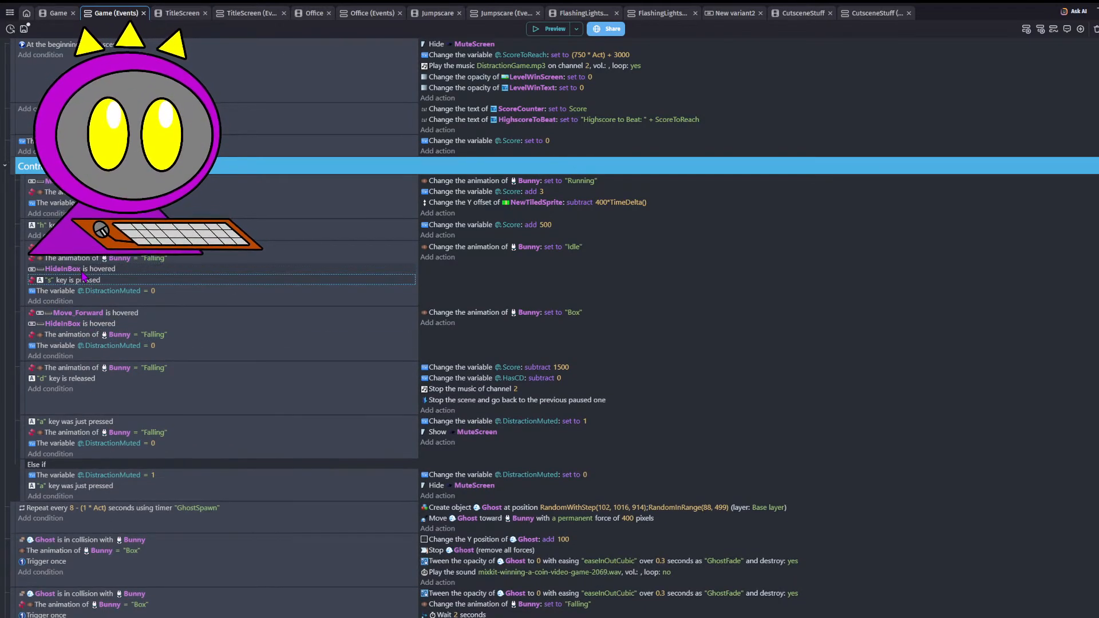
{"action": "double_click", "coordinate": [85, 313]}
{"action": "left_click", "coordinate": [772, 100]}
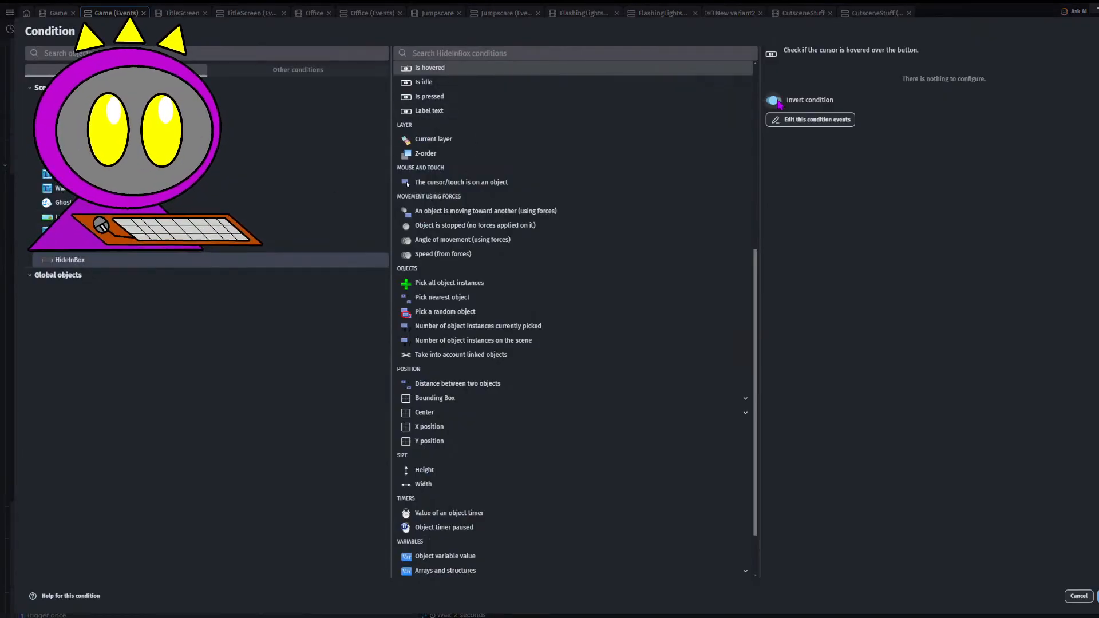
{"action": "key", "text": "Return"}
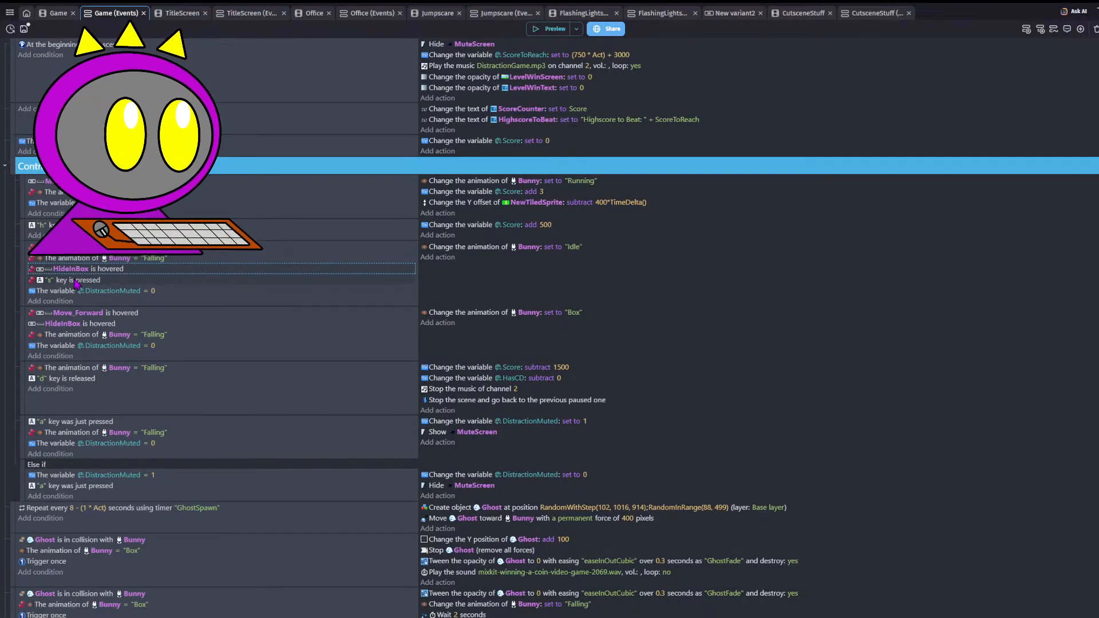
{"action": "key", "text": "Delete"}
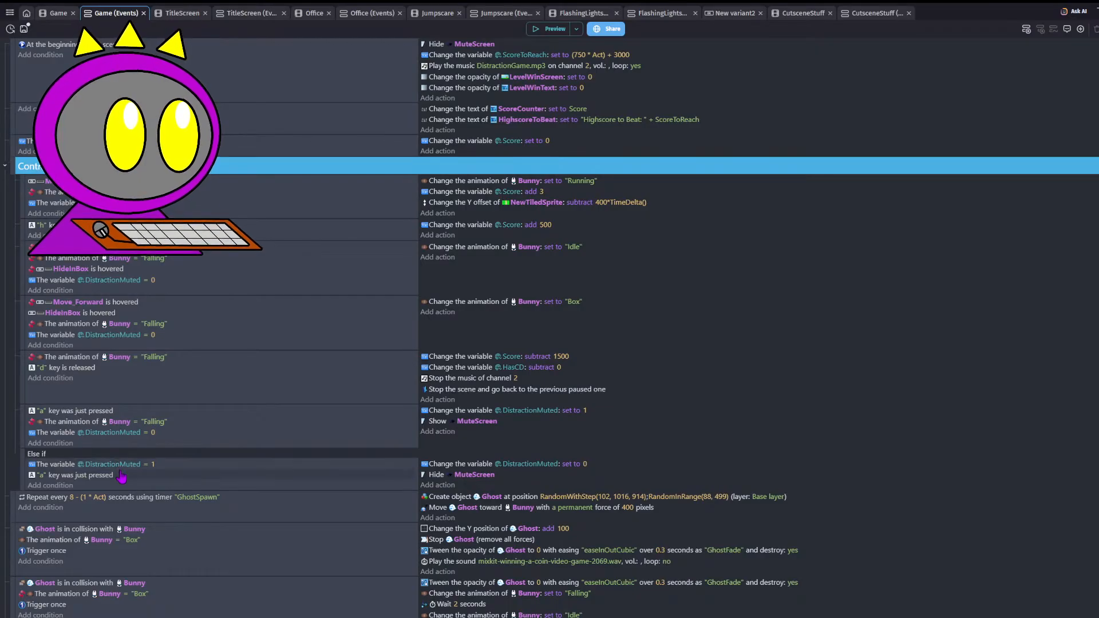
- Preview the Office scene to test entering and exiting the computer game, and close the preview
{"action": "left_click", "coordinate": [545, 29]}
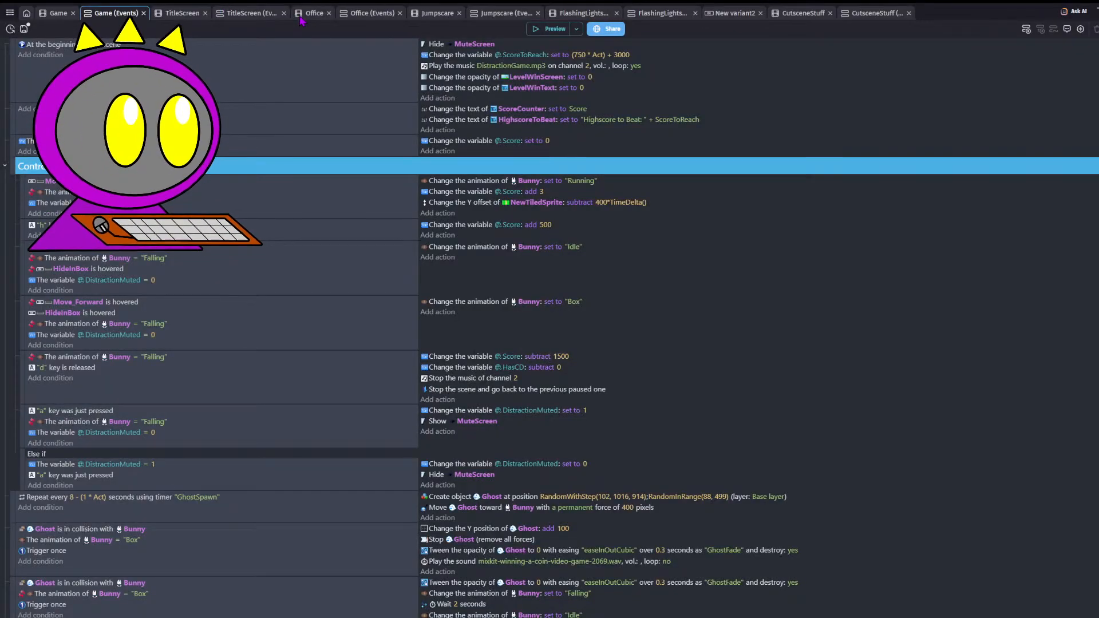
{"action": "left_click", "coordinate": [300, 17]}
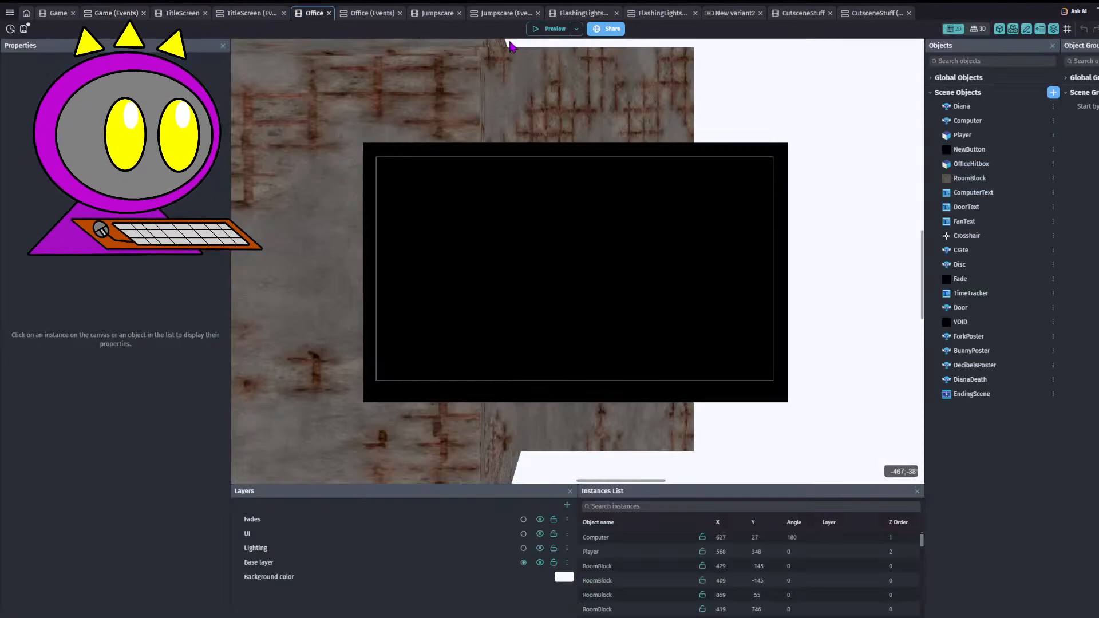
{"action": "left_click", "coordinate": [547, 29]}
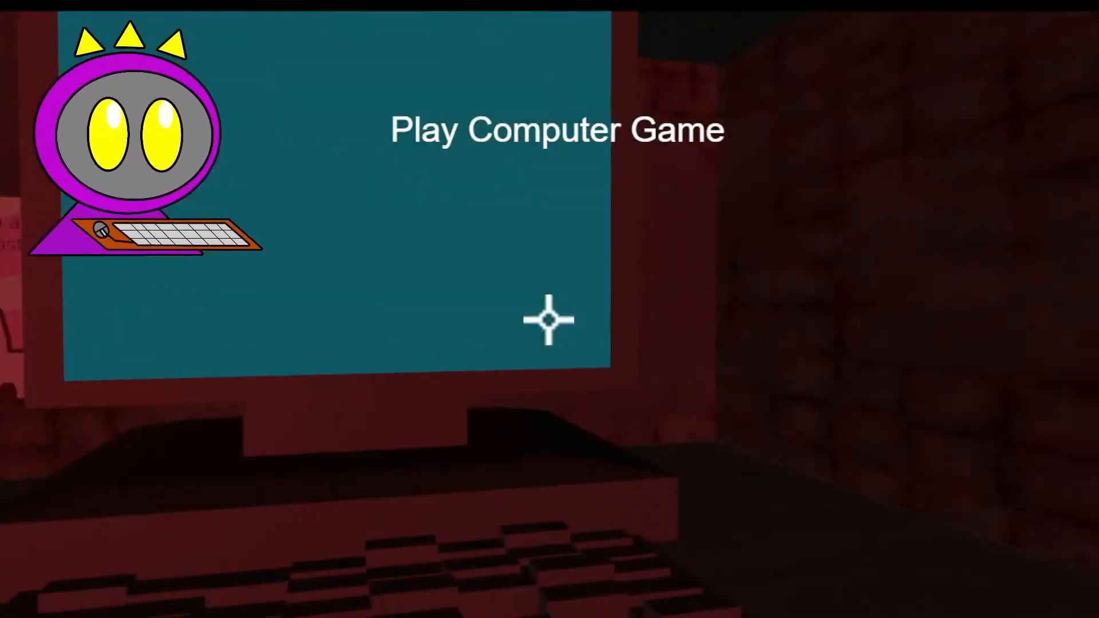
{"action": "left_click", "coordinate": [549, 320]}
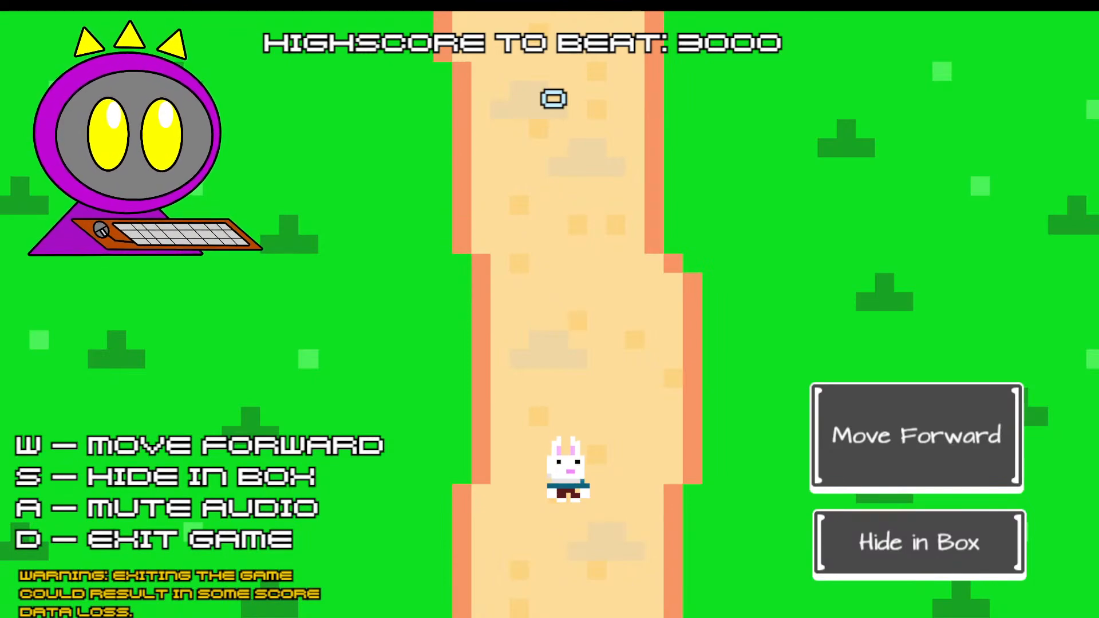
{"action": "key", "text": "d"}
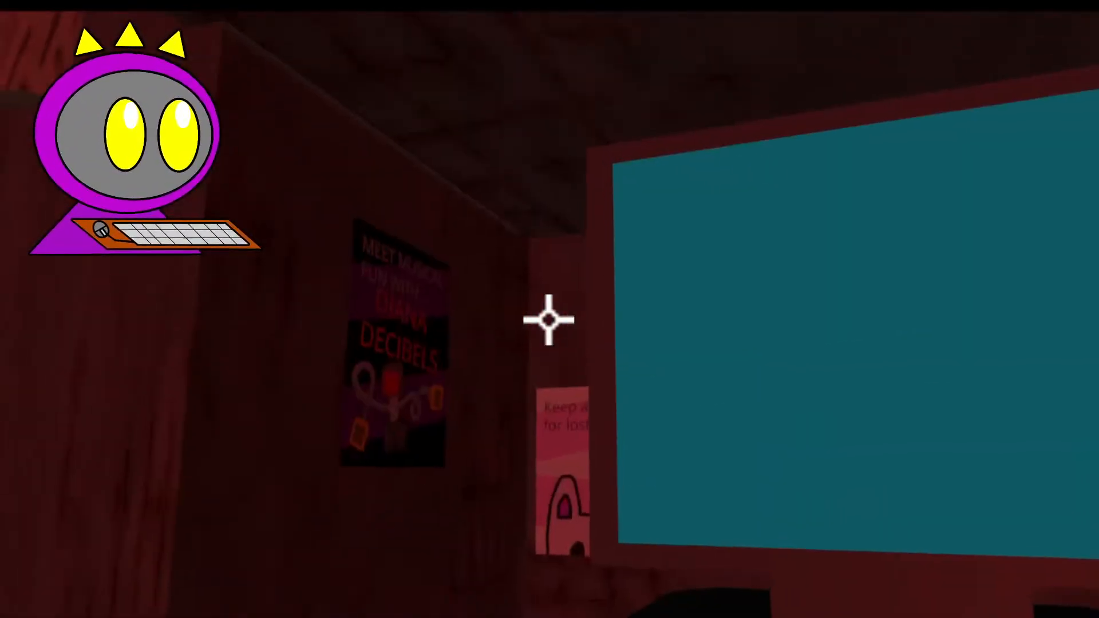
{"action": "left_click", "coordinate": [549, 320]}
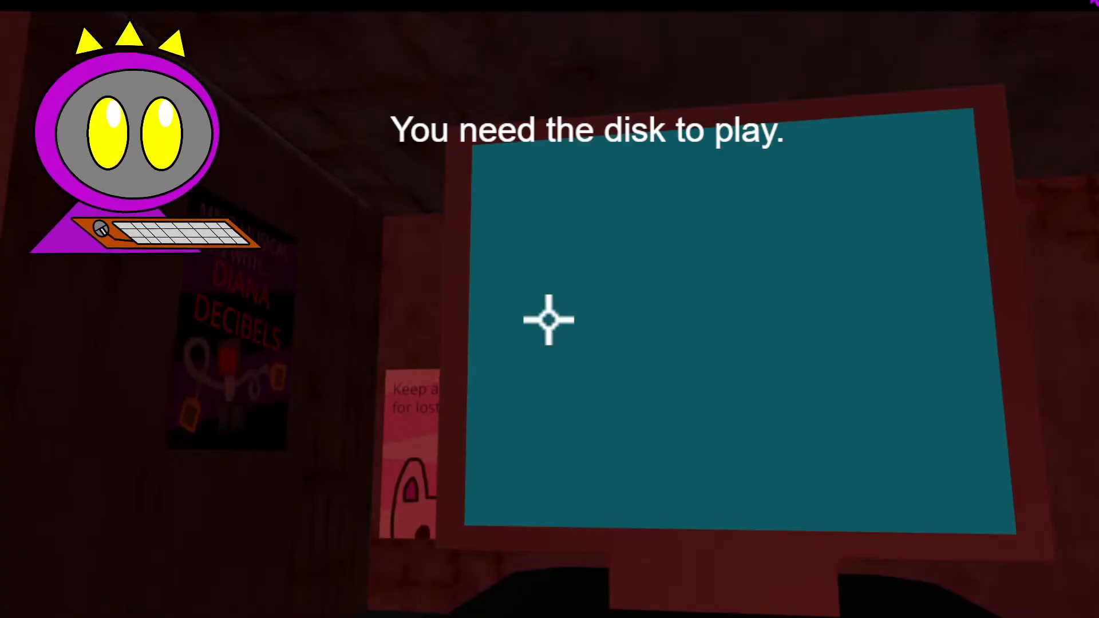
{"action": "left_click", "coordinate": [1086, 6]}
- Add an "Exit pointer lock" action to the Game scene's "At the beginning of the scene" event
{"action": "left_click", "coordinate": [106, 15]}
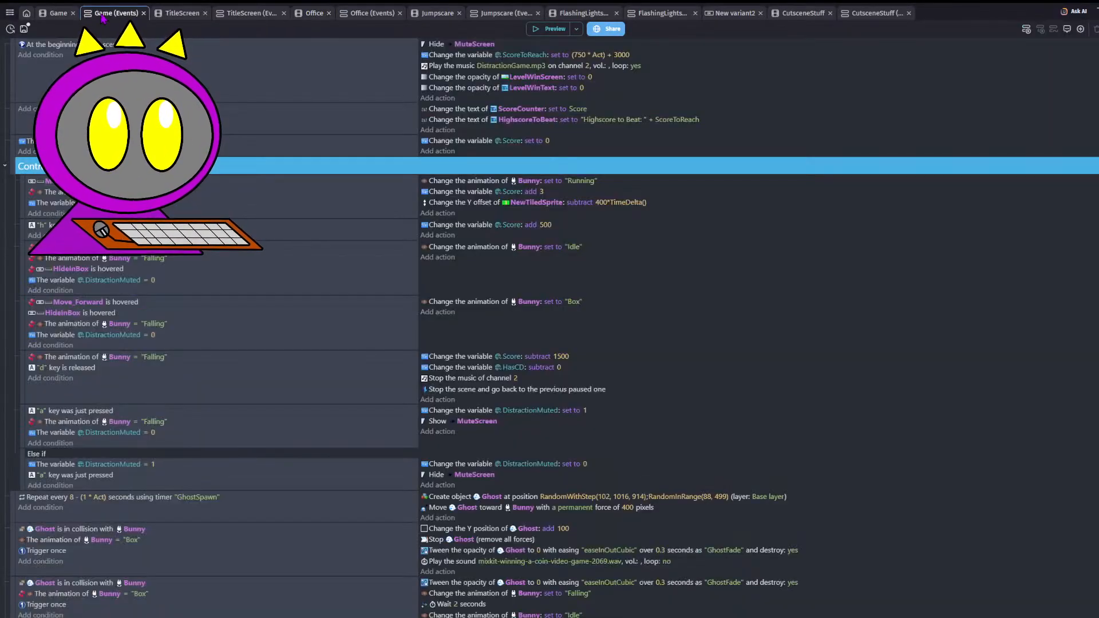
{"action": "left_click", "coordinate": [438, 98]}
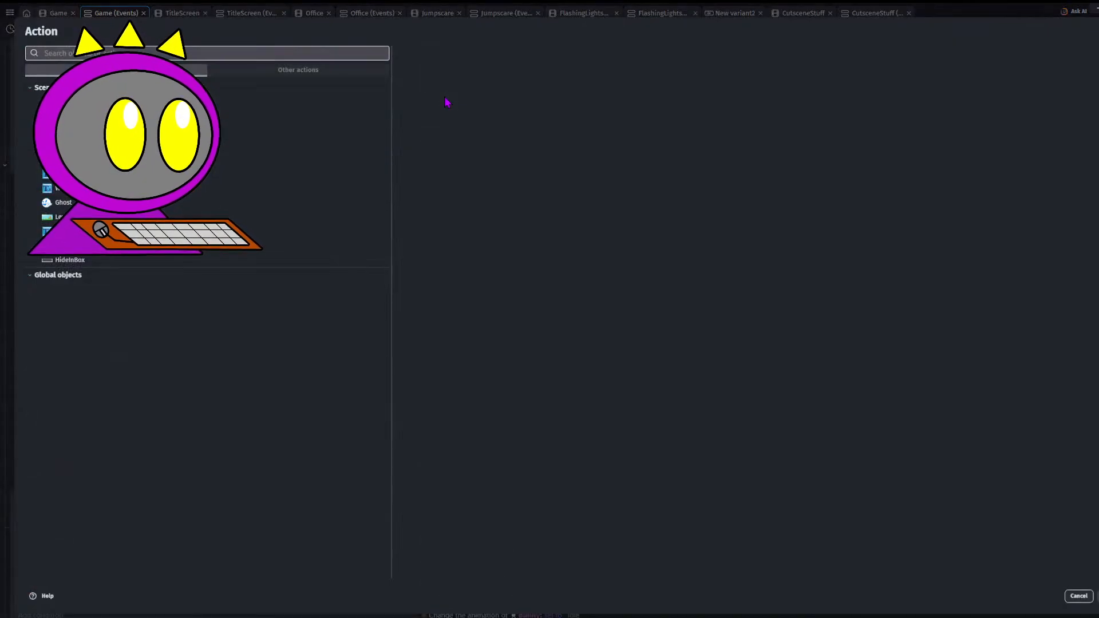
{"action": "type", "text": "cancel p"}
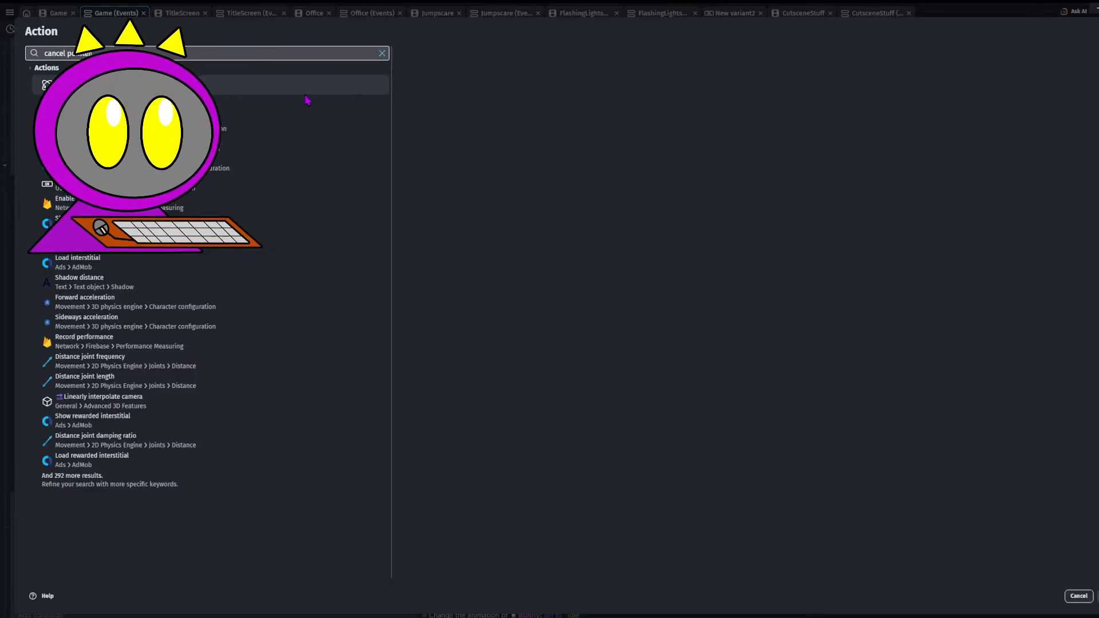
{"action": "left_click", "coordinate": [189, 85]}
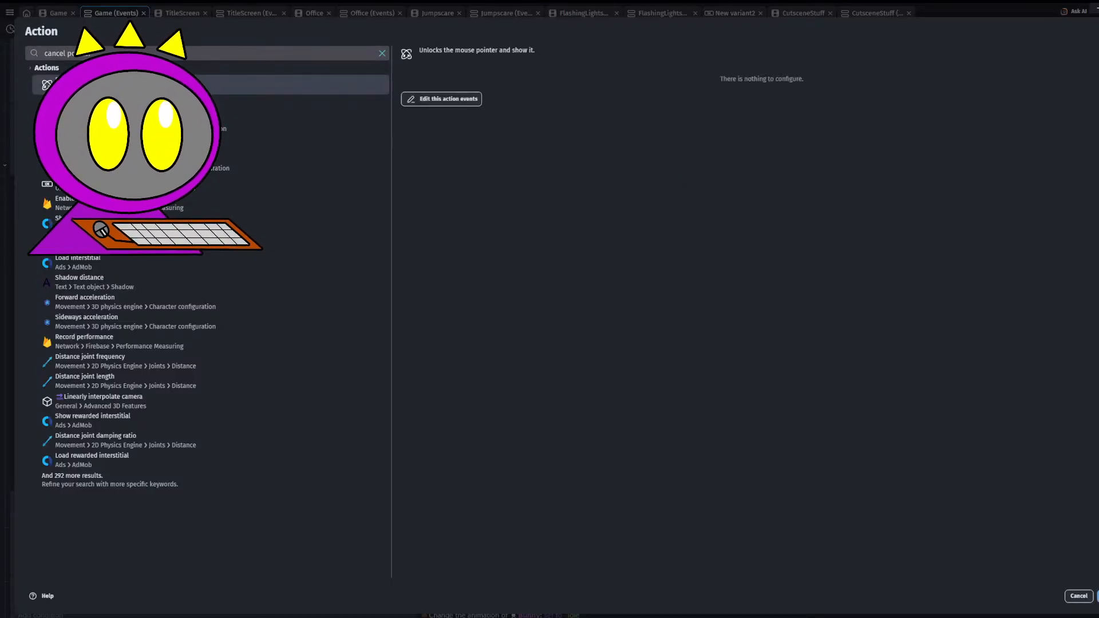
{"action": "left_click", "coordinate": [1097, 596]}
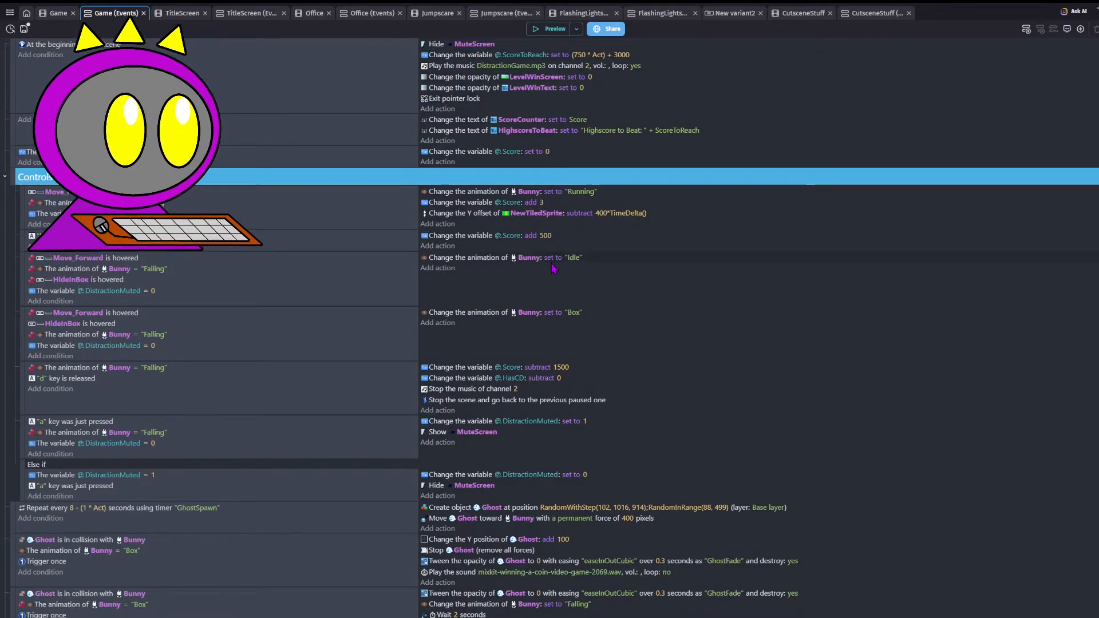
- Look through the Office scene's events to find the one that runs when the scene resumes after the computer game
{"action": "scroll", "coordinate": [554, 269], "scroll_direction": "down", "scroll_amount": 3}
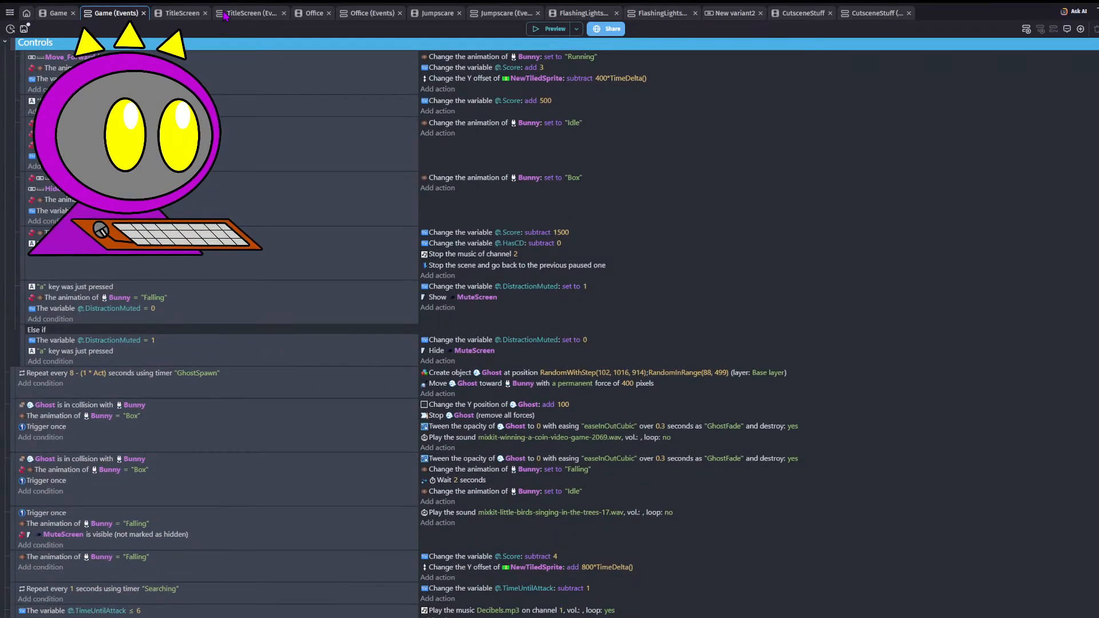
{"action": "left_click", "coordinate": [378, 13]}
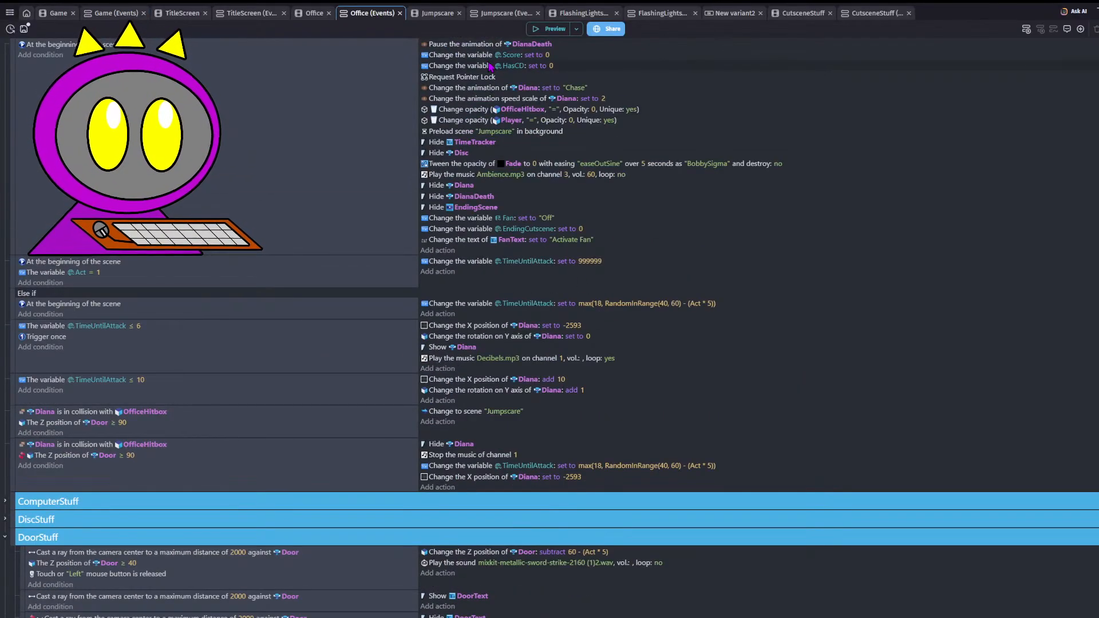
{"action": "scroll", "coordinate": [630, 449], "scroll_direction": "down", "scroll_amount": 5}
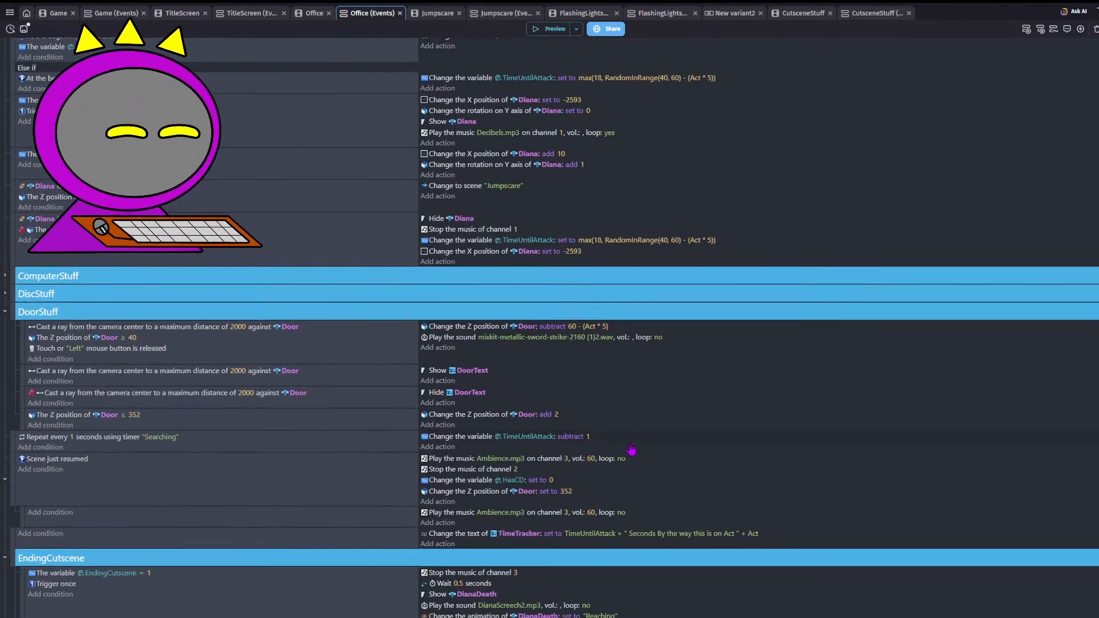
{"action": "scroll", "coordinate": [269, 430], "scroll_direction": "down", "scroll_amount": 6}
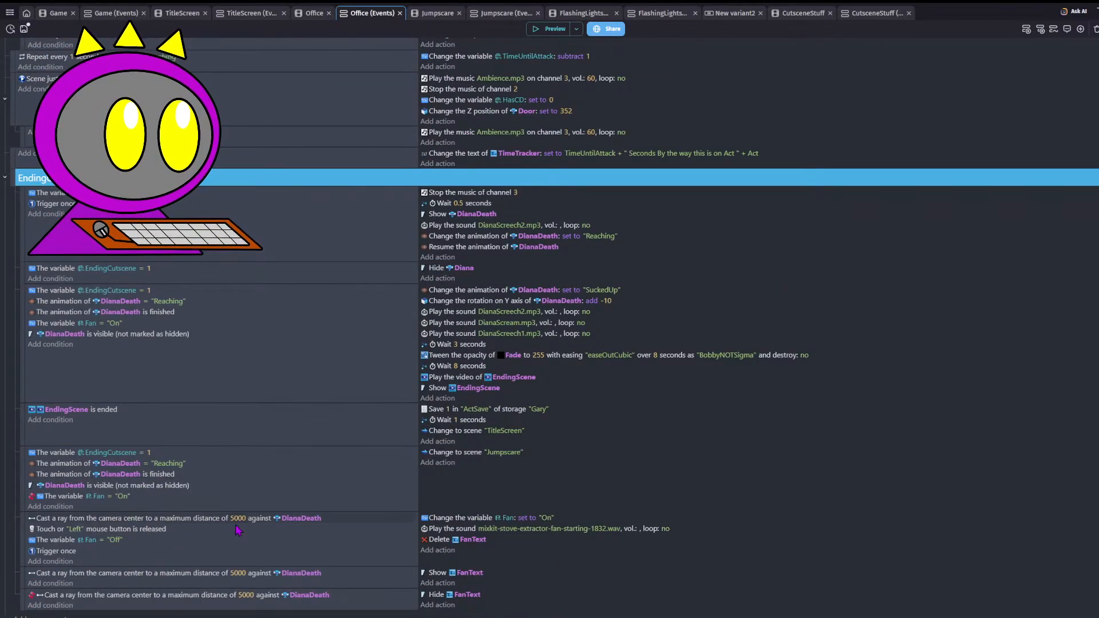
{"action": "scroll", "coordinate": [310, 520], "scroll_direction": "up", "scroll_amount": 1}
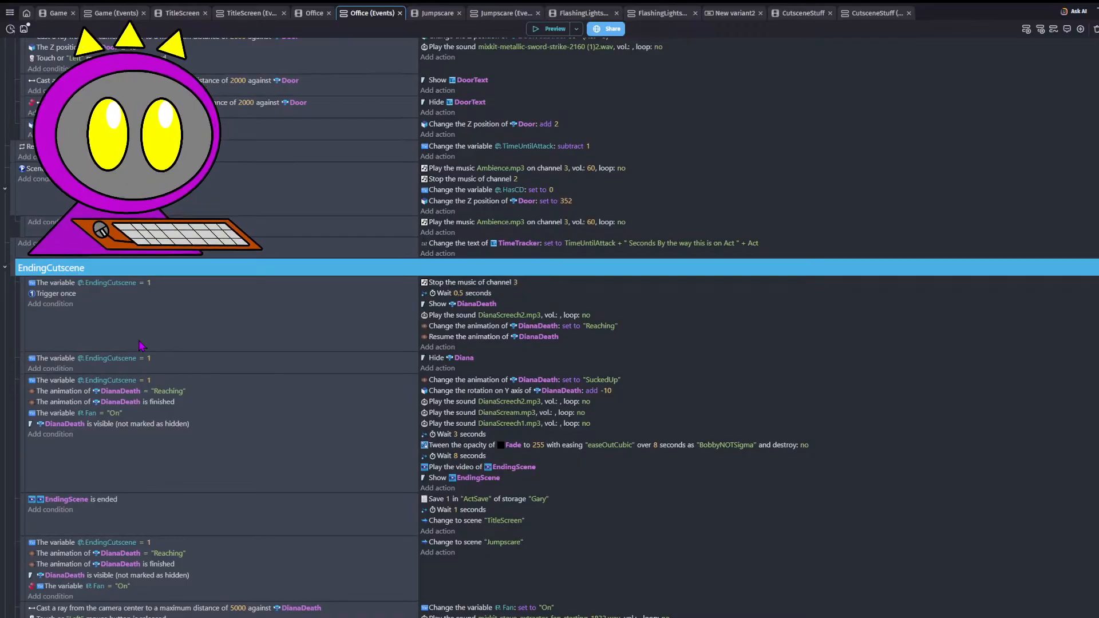
{"action": "scroll", "coordinate": [477, 245], "scroll_direction": "up", "scroll_amount": 2}
{"action": "left_click", "coordinate": [456, 217]}
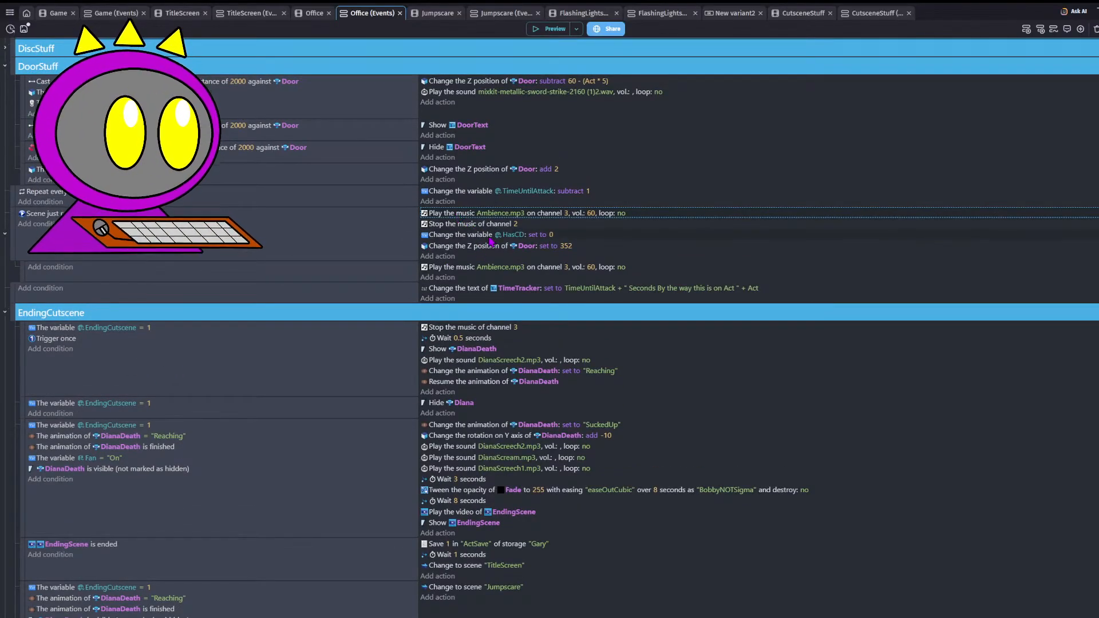
{"action": "mouse_move", "coordinate": [489, 237]}
{"action": "left_mouse_down"}
{"action": "mouse_move", "coordinate": [484, 223]}
{"action": "mouse_move", "coordinate": [483, 233]}
{"action": "left_mouse_up"}
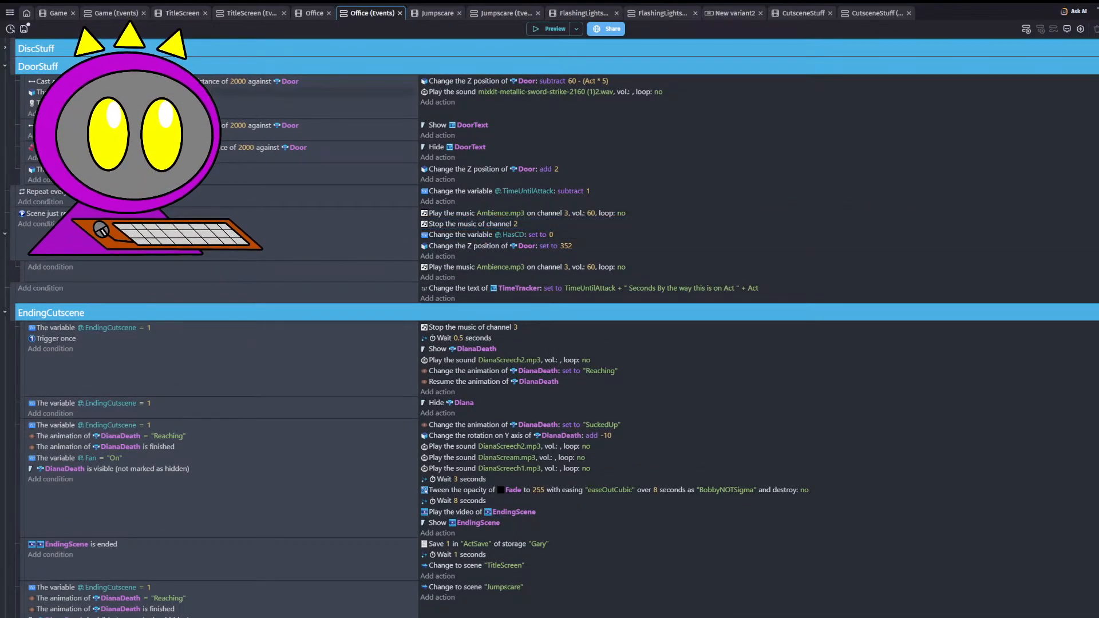
- Save the project and recheck the Game scene's control events against the Office scene's events
{"action": "left_click", "coordinate": [24, 30]}
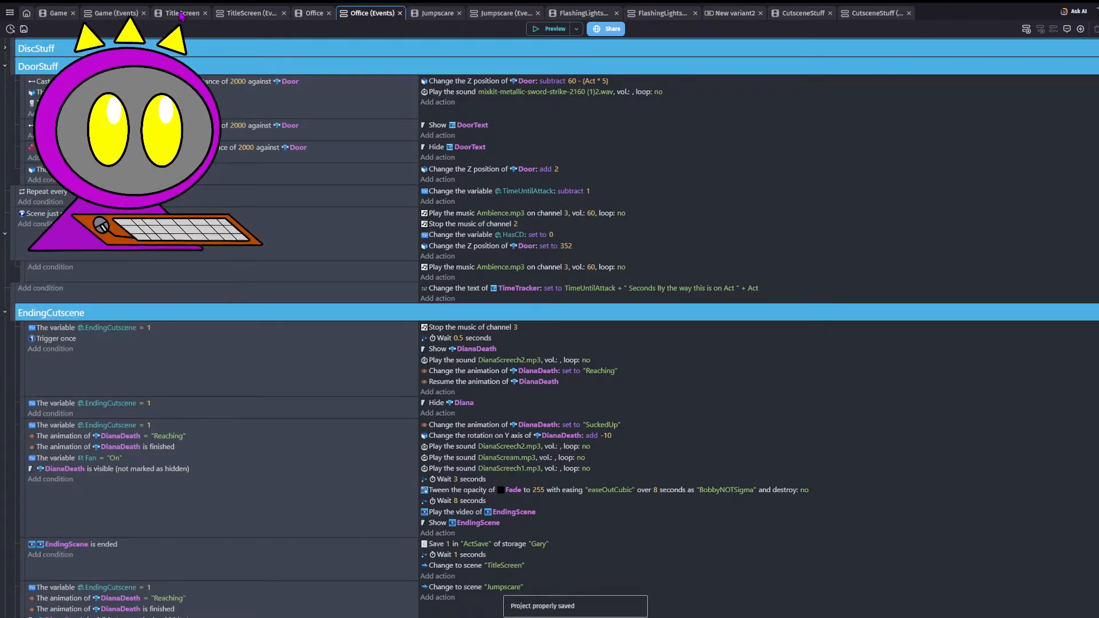
{"action": "scroll", "coordinate": [401, 275], "scroll_direction": "up", "scroll_amount": 10}
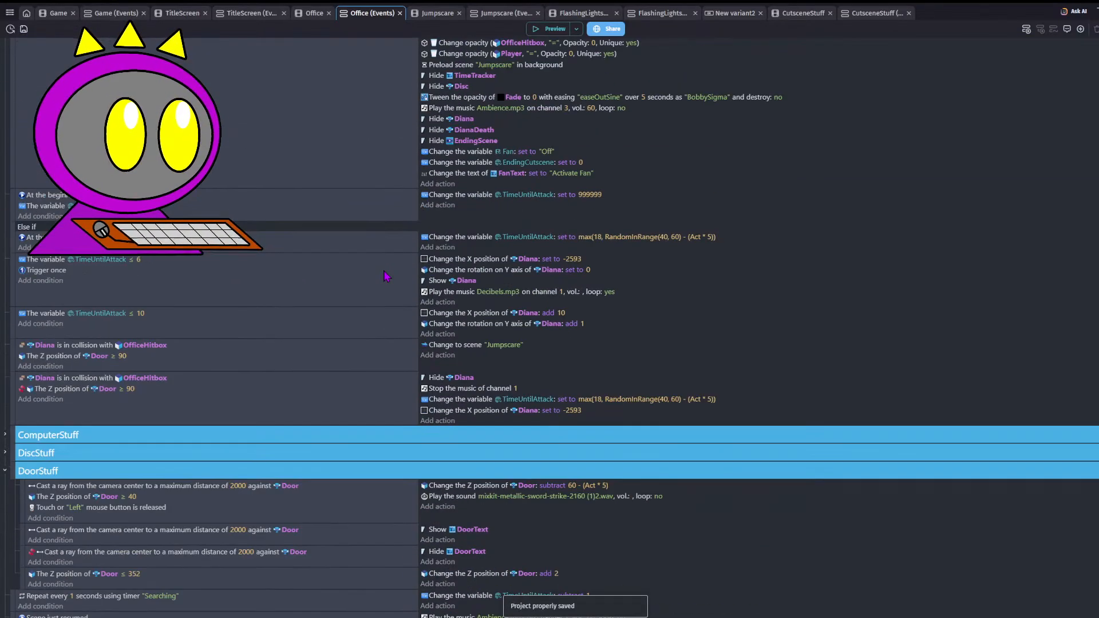
{"action": "left_click", "coordinate": [109, 15]}
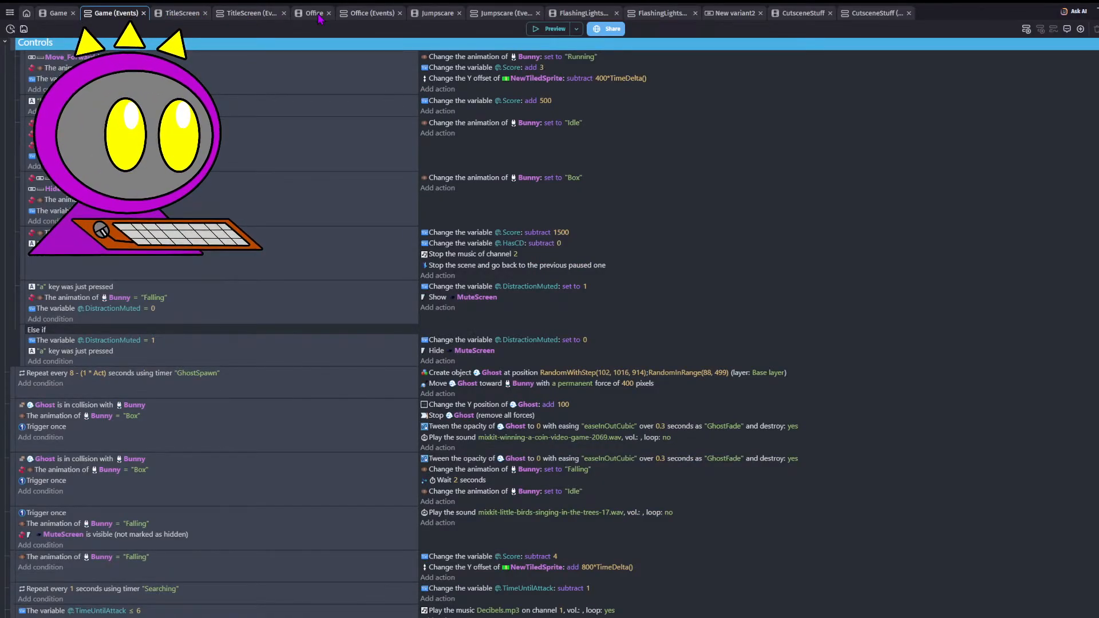
{"action": "left_click", "coordinate": [372, 16]}
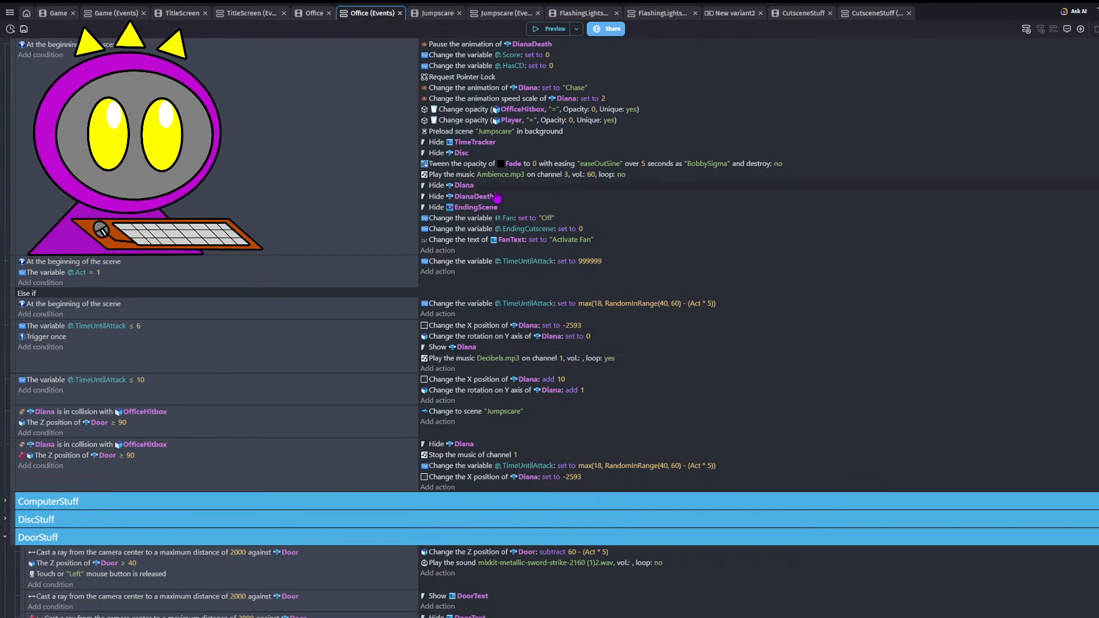
- Add a "Request Pointer Lock" action to the Office scene's "Scene just resumed" event and save the project
{"action": "scroll", "coordinate": [469, 339], "scroll_direction": "down", "scroll_amount": 15}
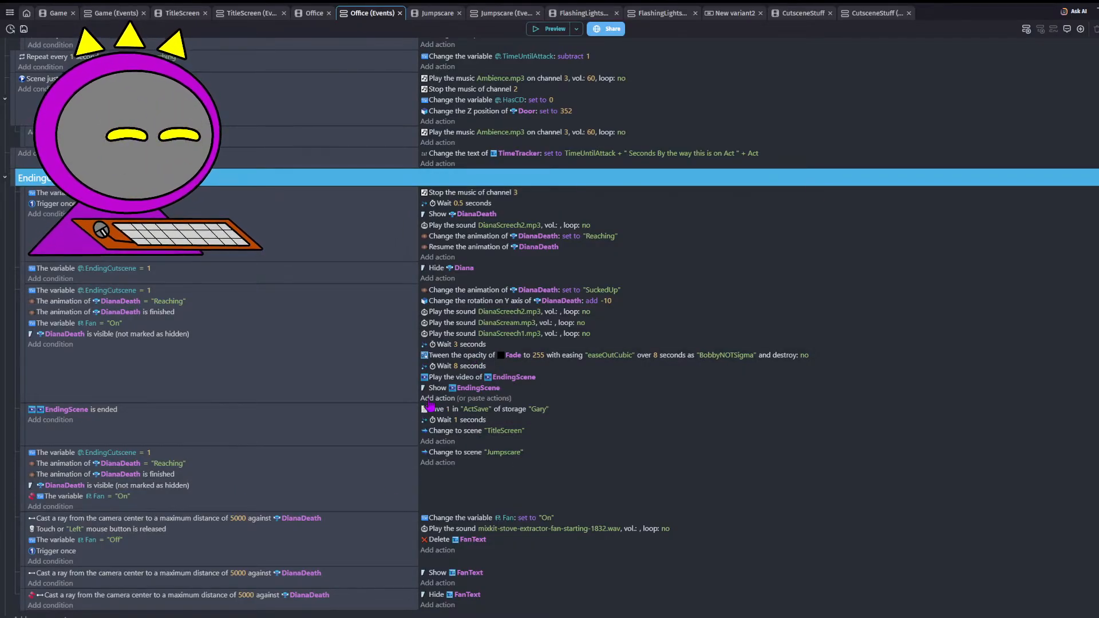
{"action": "scroll", "coordinate": [422, 515], "scroll_direction": "up", "scroll_amount": 1}
{"action": "scroll", "coordinate": [424, 514], "scroll_direction": "up", "scroll_amount": 2}
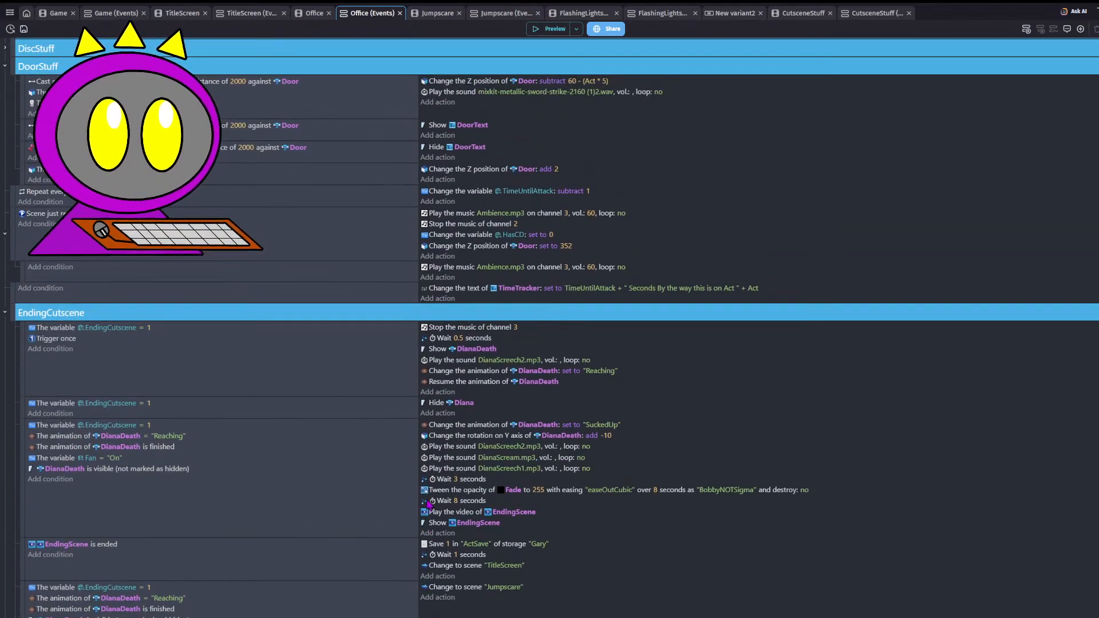
{"action": "left_click", "coordinate": [438, 312]}
{"action": "type", "text": "reques"}
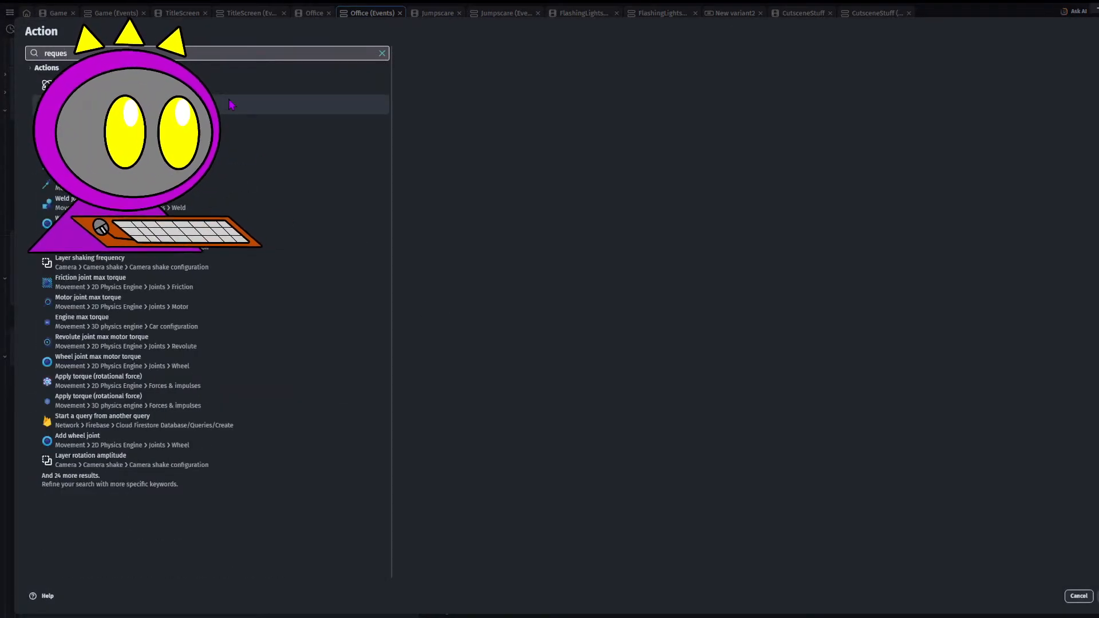
{"action": "key", "text": "Return"}
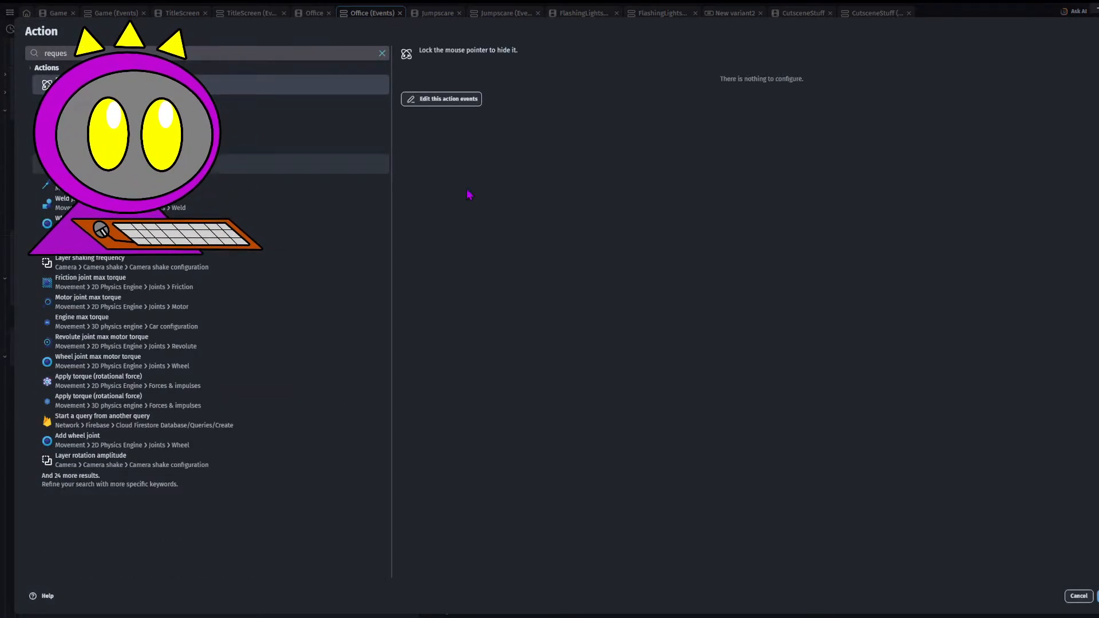
{"action": "left_click", "coordinate": [1097, 596]}
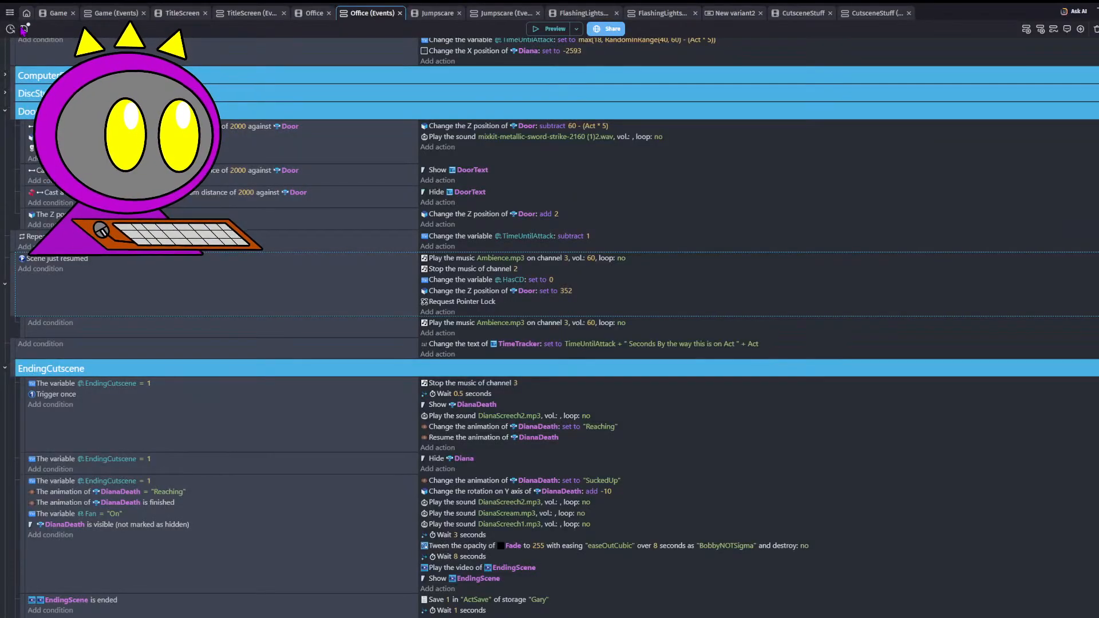
{"action": "left_click", "coordinate": [23, 29]}
- Preview the game, test the Move Forward button in the computer game, exit back to the office, and save the project
{"action": "left_click", "coordinate": [549, 28]}
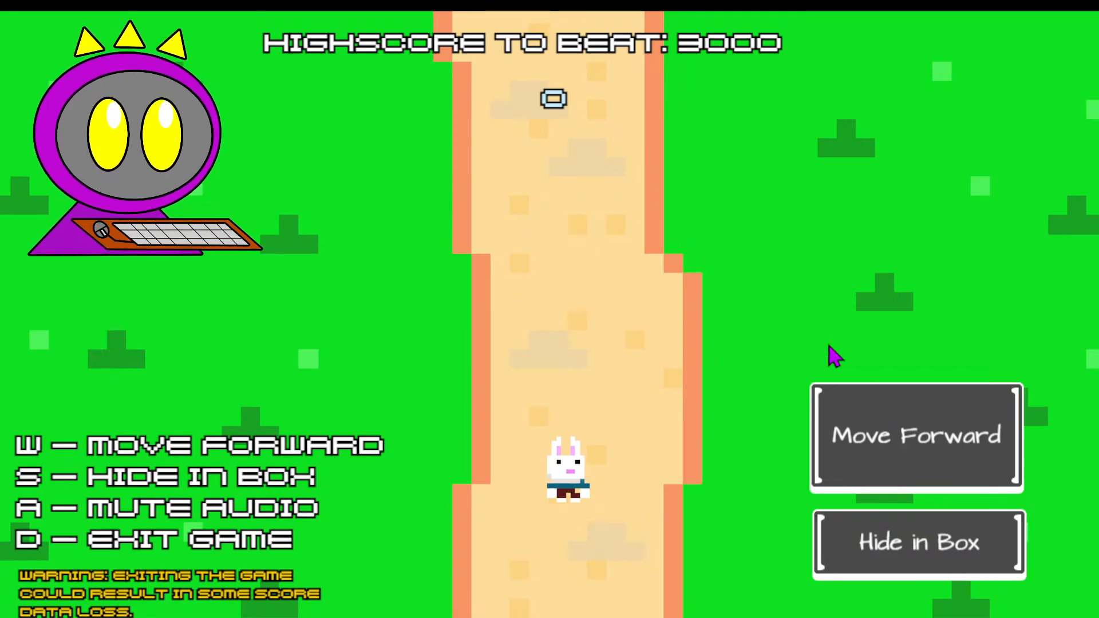
{"action": "left_click", "coordinate": [904, 452]}
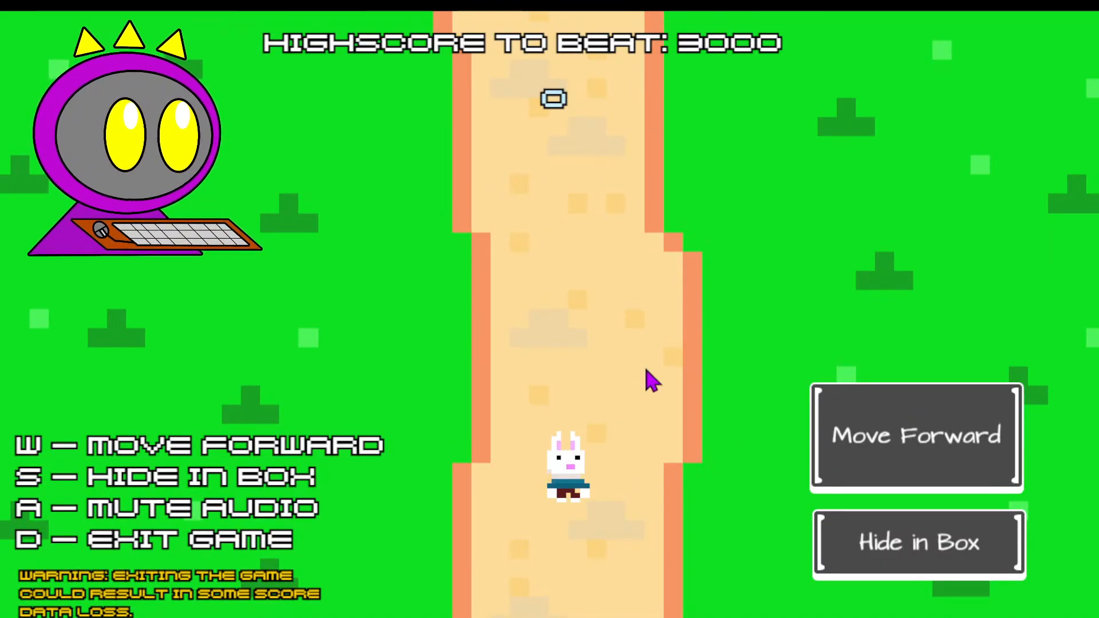
{"action": "key", "text": "d"}
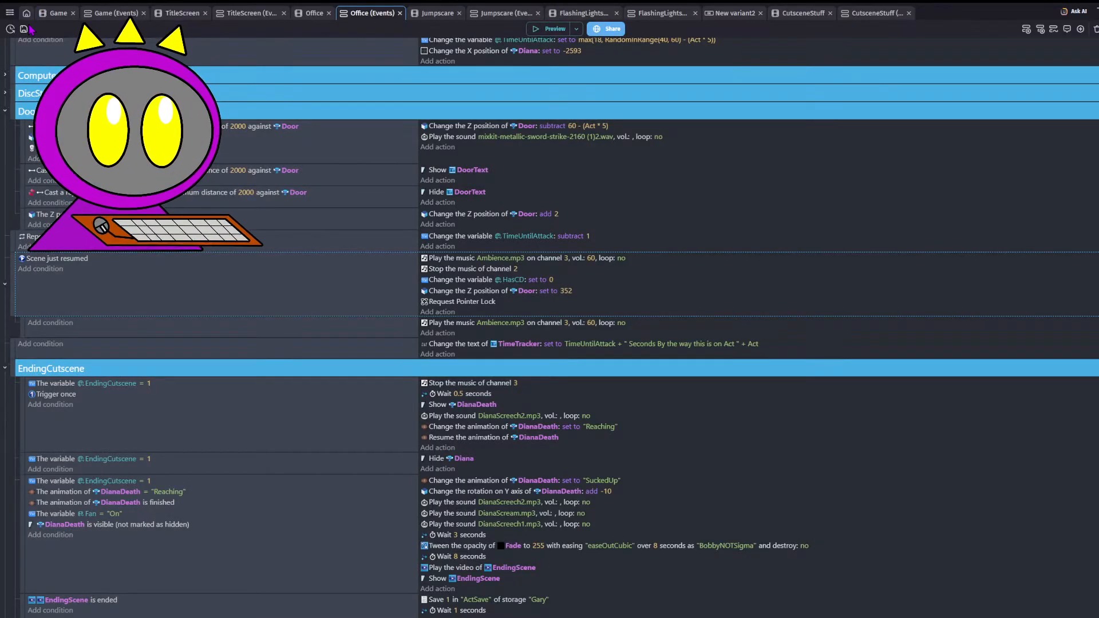
{"action": "left_click", "coordinate": [24, 29]}
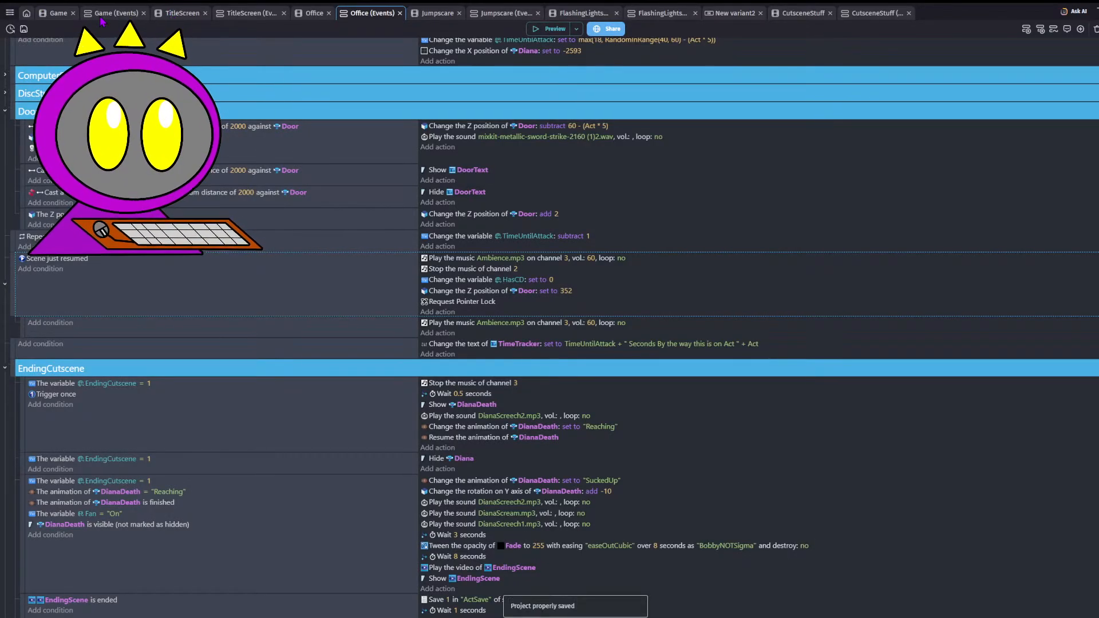
- Open the Game scene layout, check the HideInBox button's object properties, and save the project
{"action": "left_click", "coordinate": [65, 14]}
{"action": "left_click", "coordinate": [86, 14]}
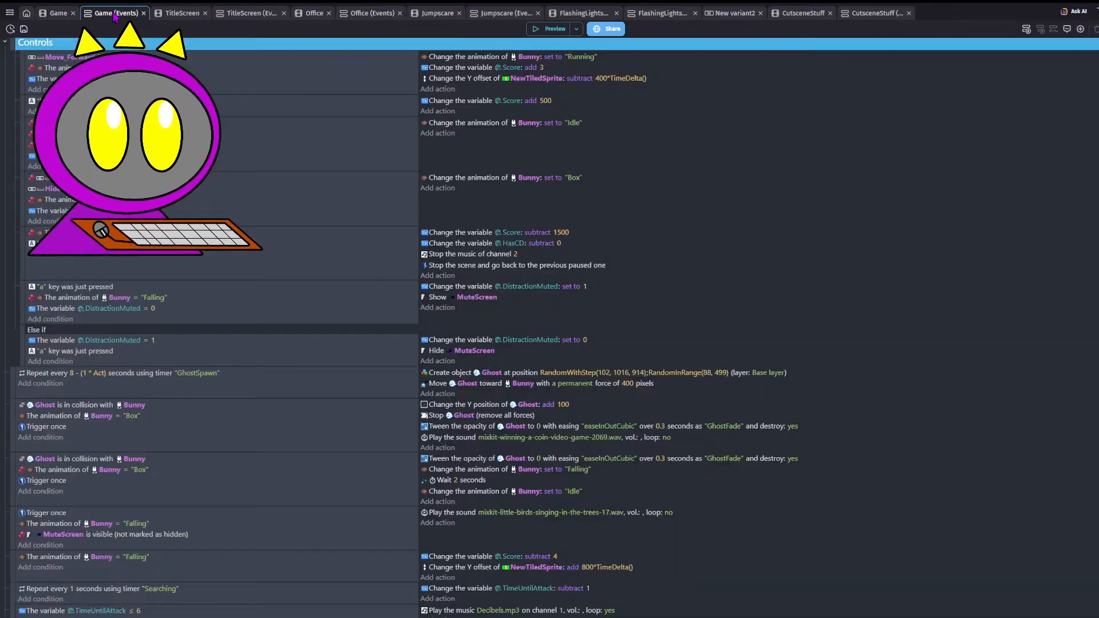
{"action": "left_click", "coordinate": [67, 14]}
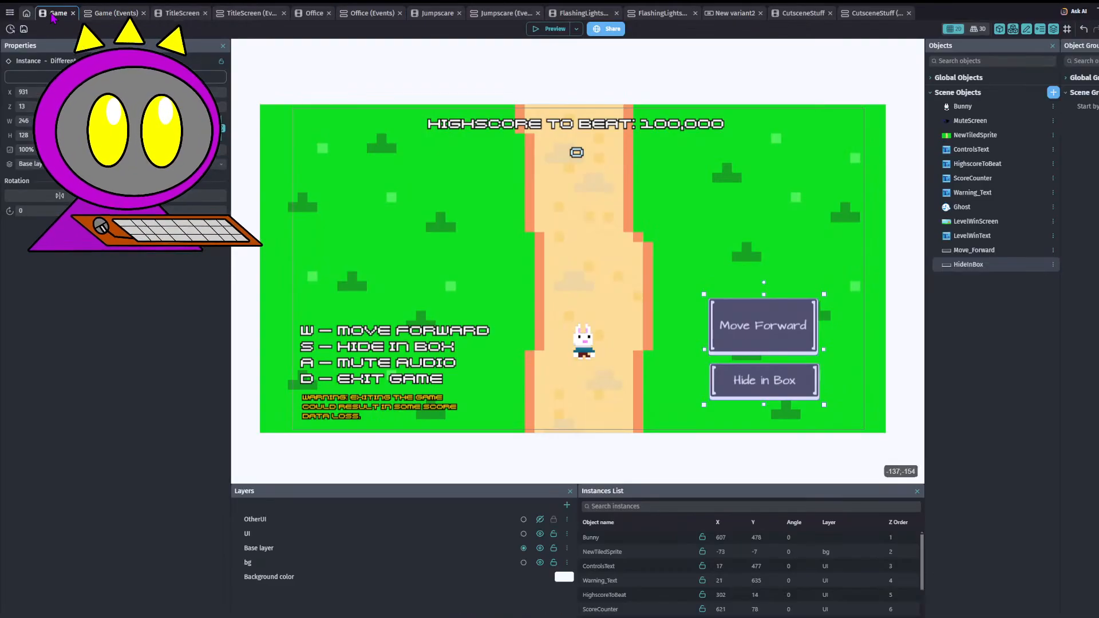
{"action": "double_click", "coordinate": [956, 269]}
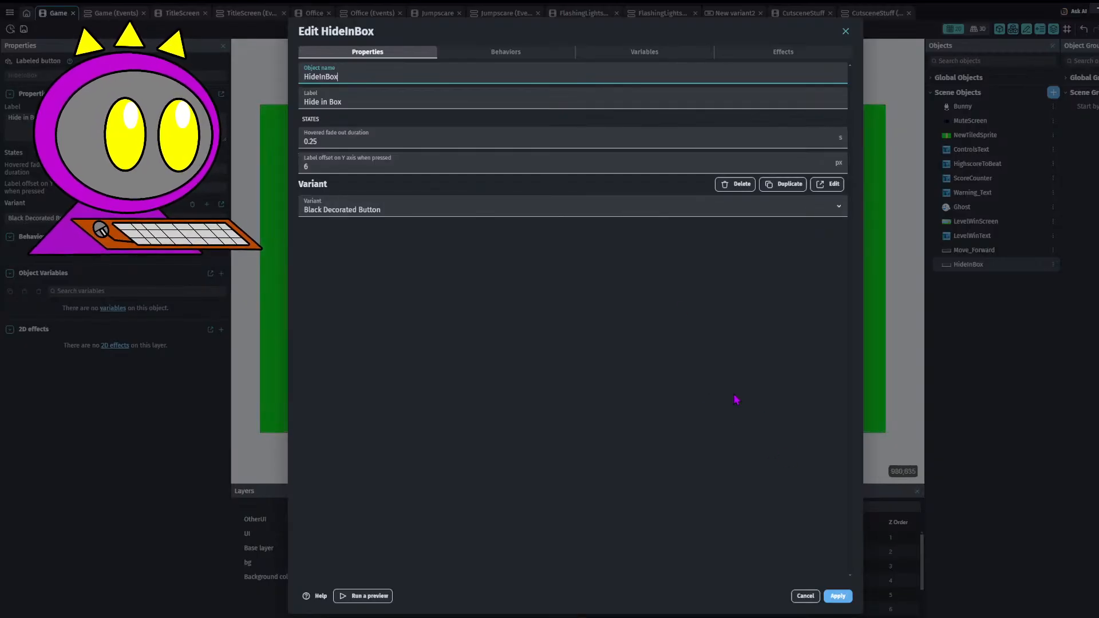
{"action": "left_click", "coordinate": [838, 596]}
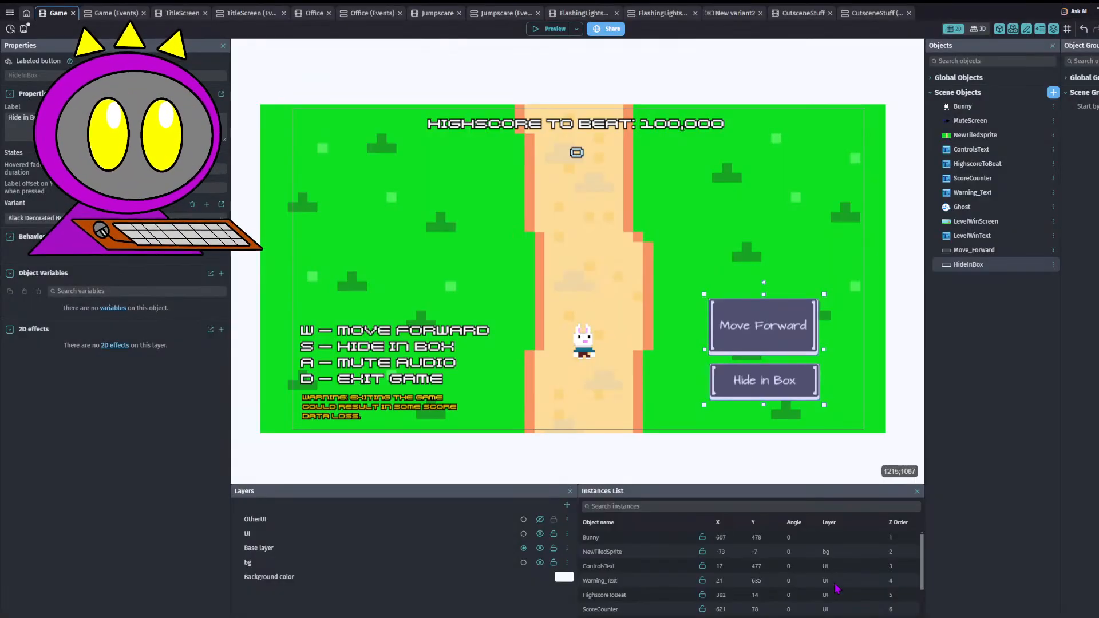
{"action": "left_click", "coordinate": [24, 29]}
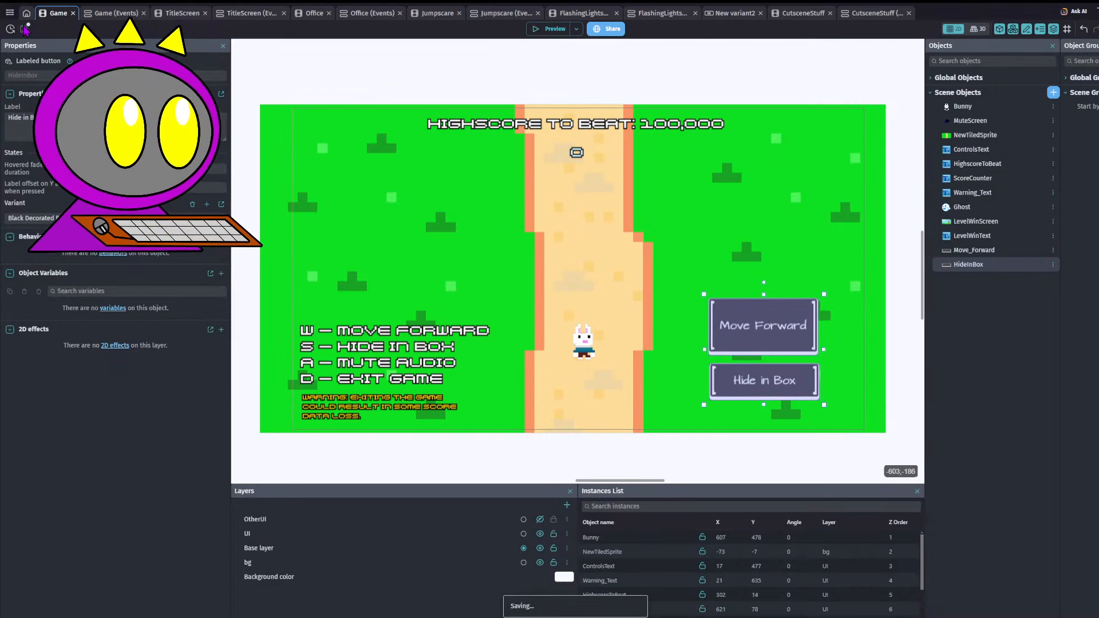
- Check the Game scene's properties without changing them and run another preview
{"action": "left_click", "coordinate": [9, 13]}
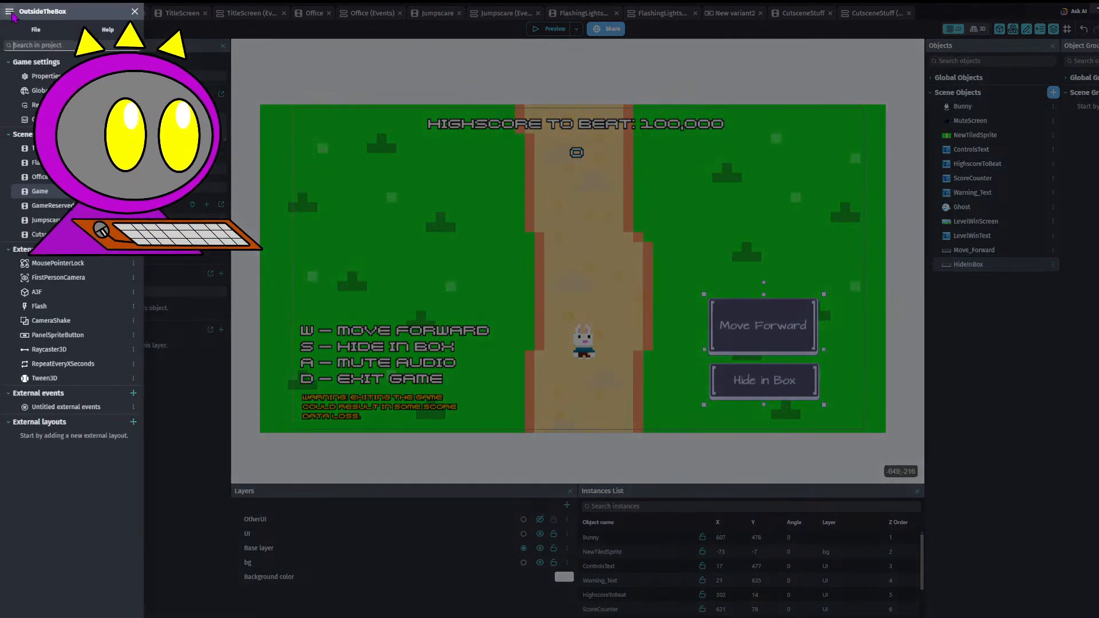
{"action": "left_click", "coordinate": [135, 11]}
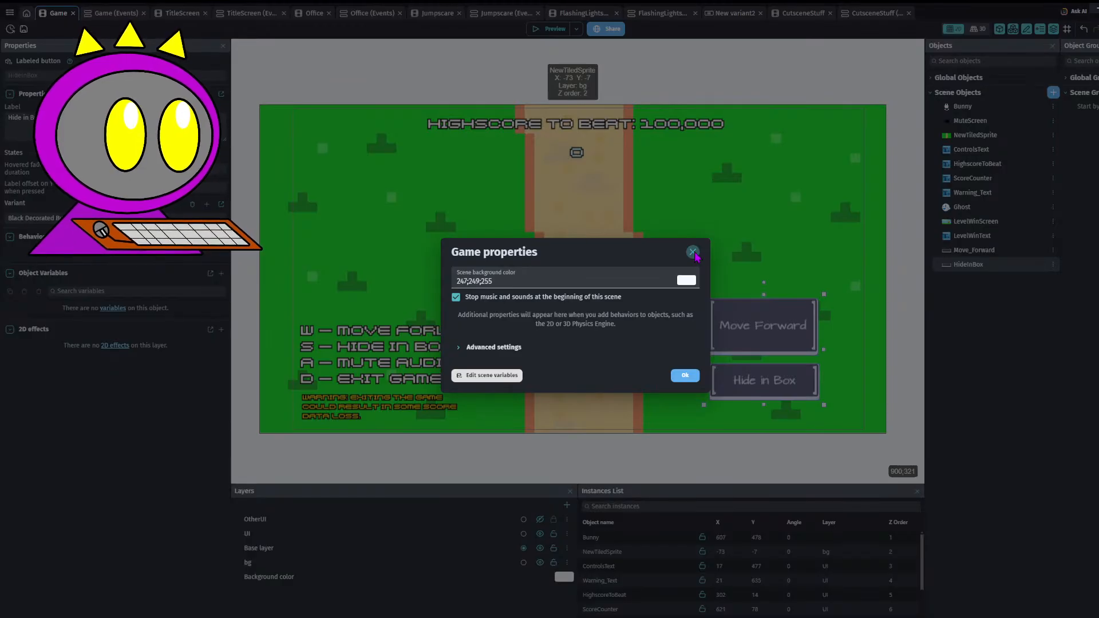
{"action": "left_click", "coordinate": [692, 253]}
{"action": "left_click", "coordinate": [550, 29]}
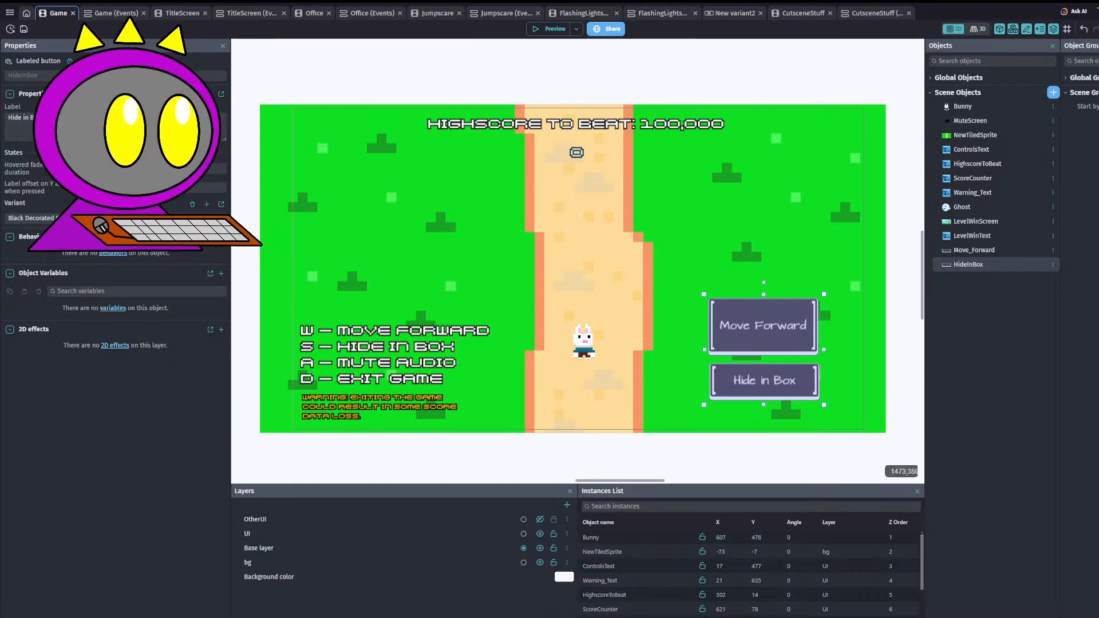
- Inspect the object properties of the HideInBox and Move_Forward buttons without changing them
{"action": "double_click", "coordinate": [1000, 264]}
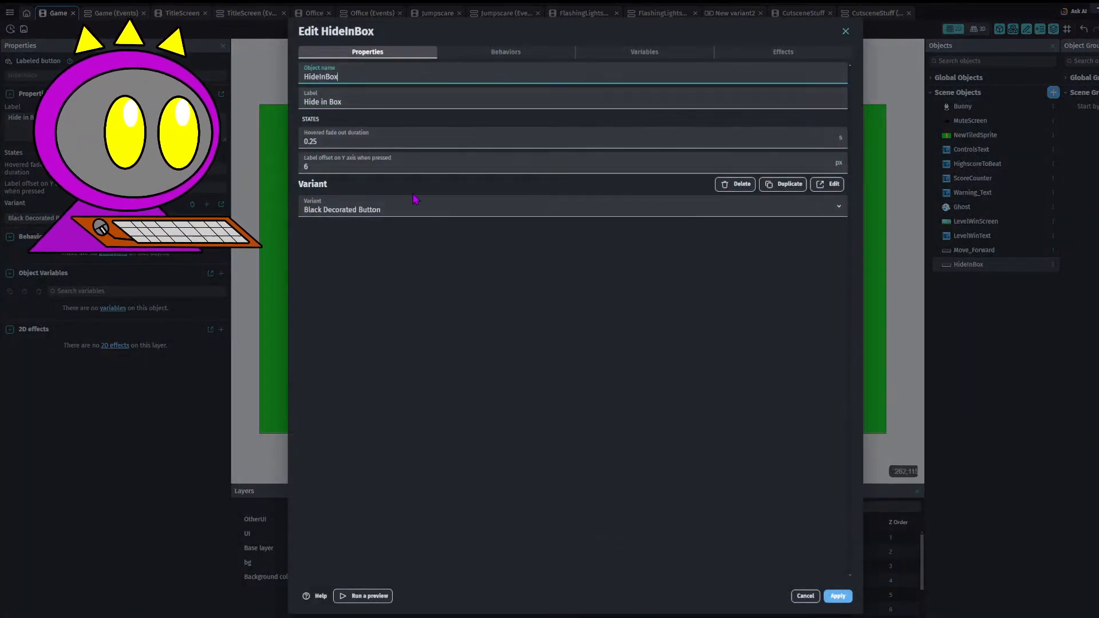
{"action": "left_click", "coordinate": [807, 597]}
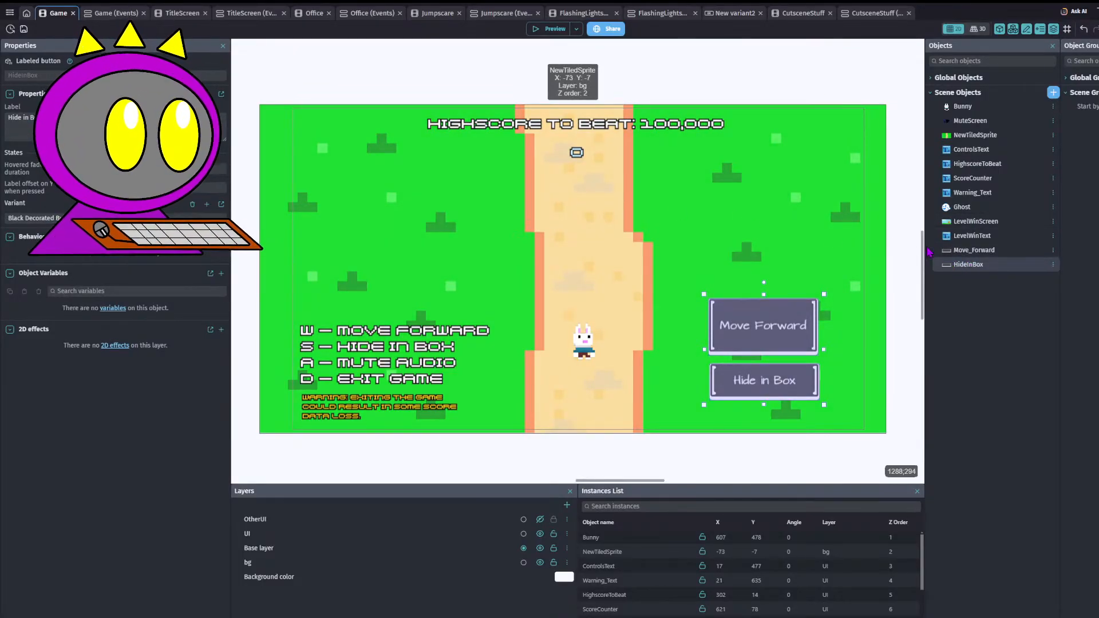
{"action": "left_click", "coordinate": [973, 250]}
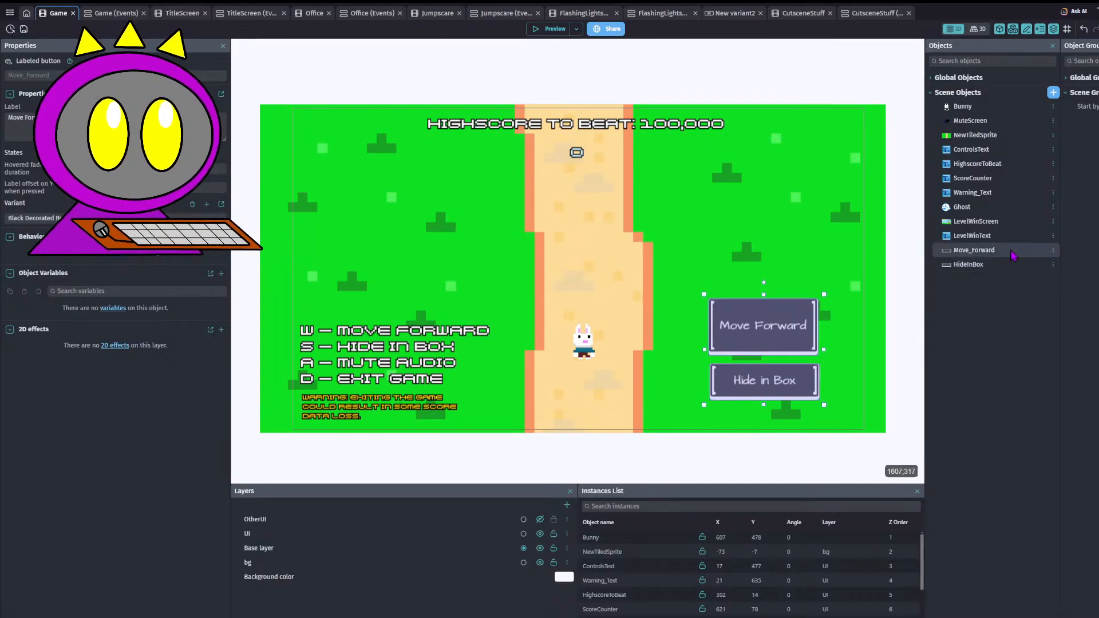
{"action": "left_click", "coordinate": [10, 94]}
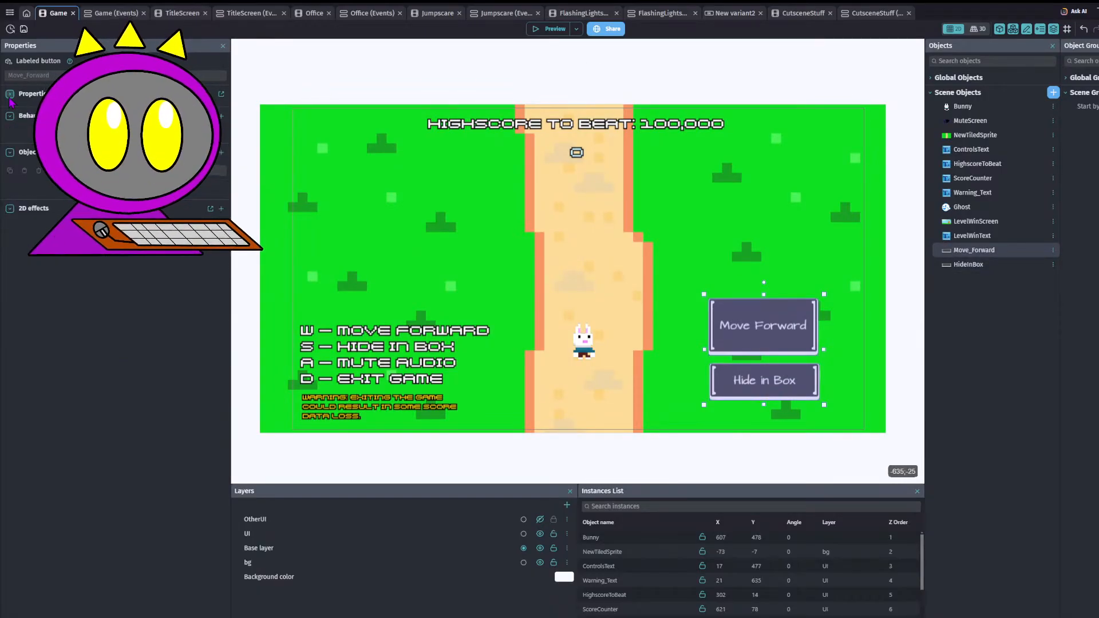
- Put both the Move Forward and Hide in Box button instances on the UI layer, and check the Move Forward instance
{"action": "left_click", "coordinate": [747, 326]}
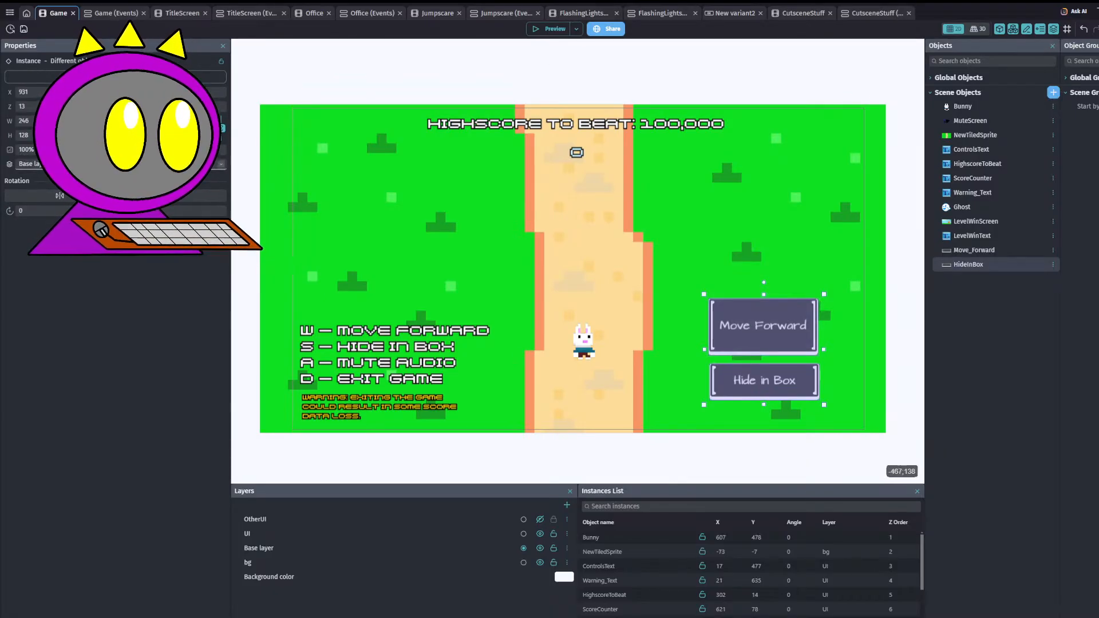
{"action": "left_click", "coordinate": [84, 189]}
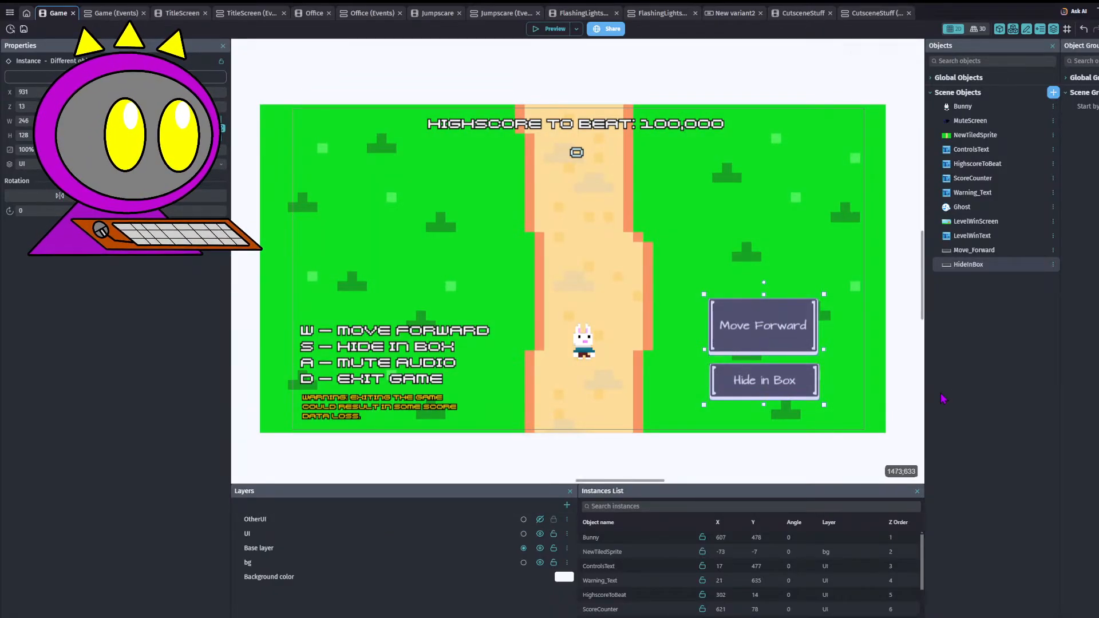
{"action": "left_click", "coordinate": [874, 426]}
{"action": "left_click", "coordinate": [762, 324]}
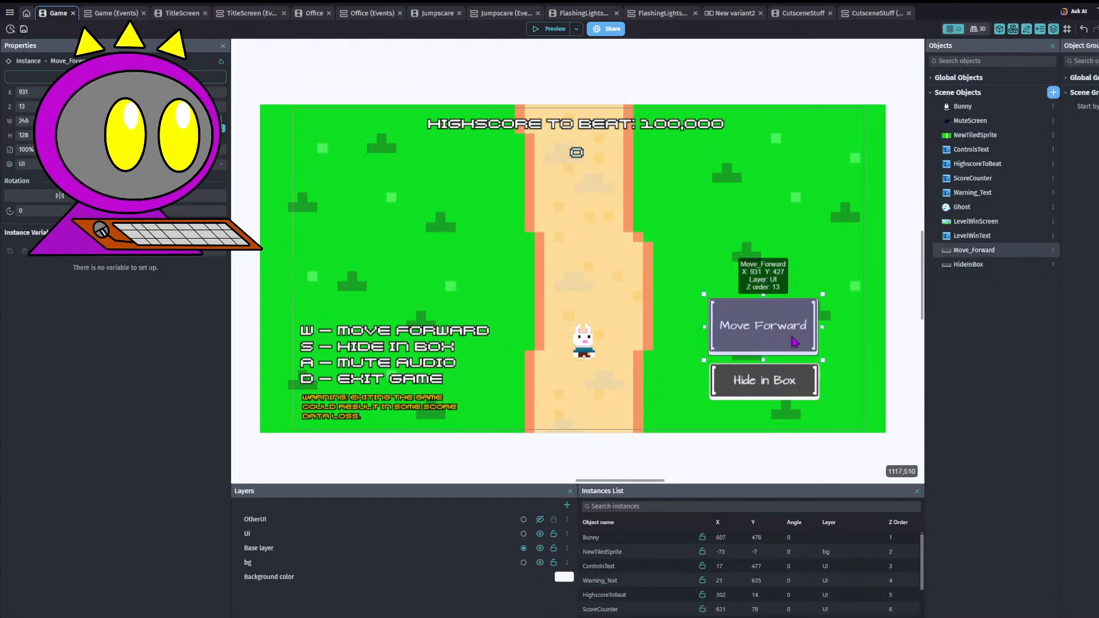
- Preview the Office scene, start the computer game from it, and test the Move Forward button
{"action": "key", "text": "F5"}
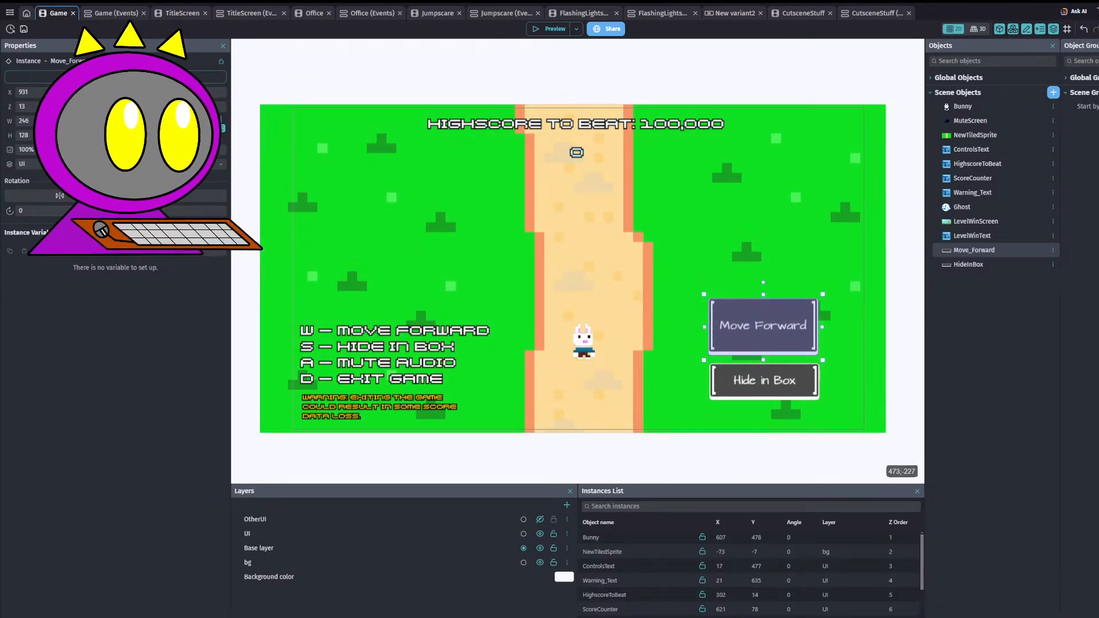
{"action": "left_click", "coordinate": [369, 14]}
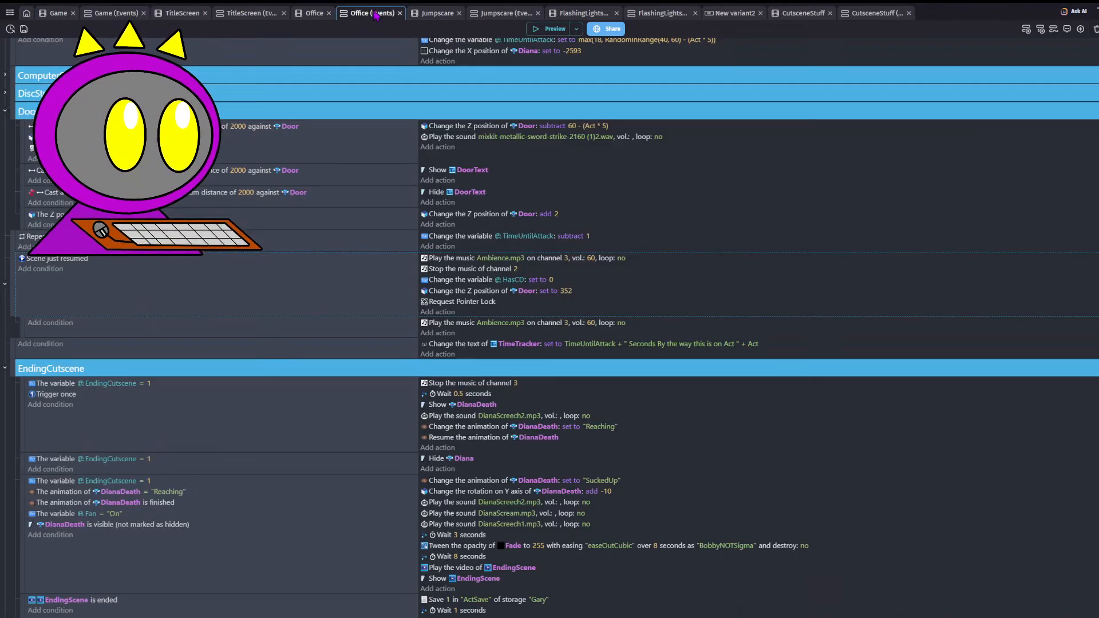
{"action": "left_click", "coordinate": [554, 28]}
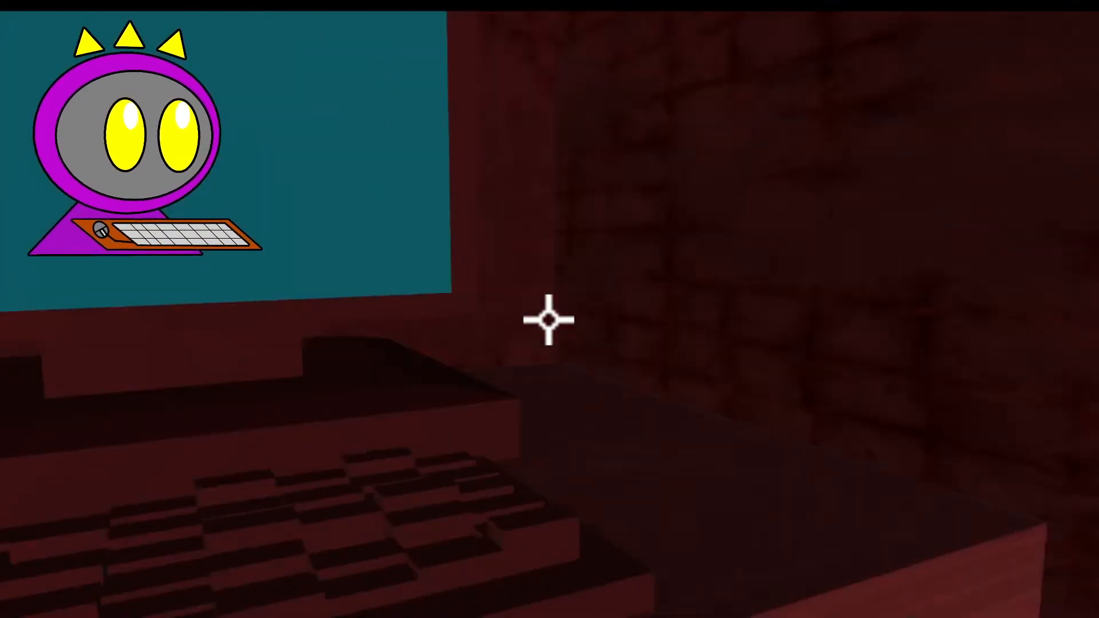
{"action": "left_click", "coordinate": [548, 319]}
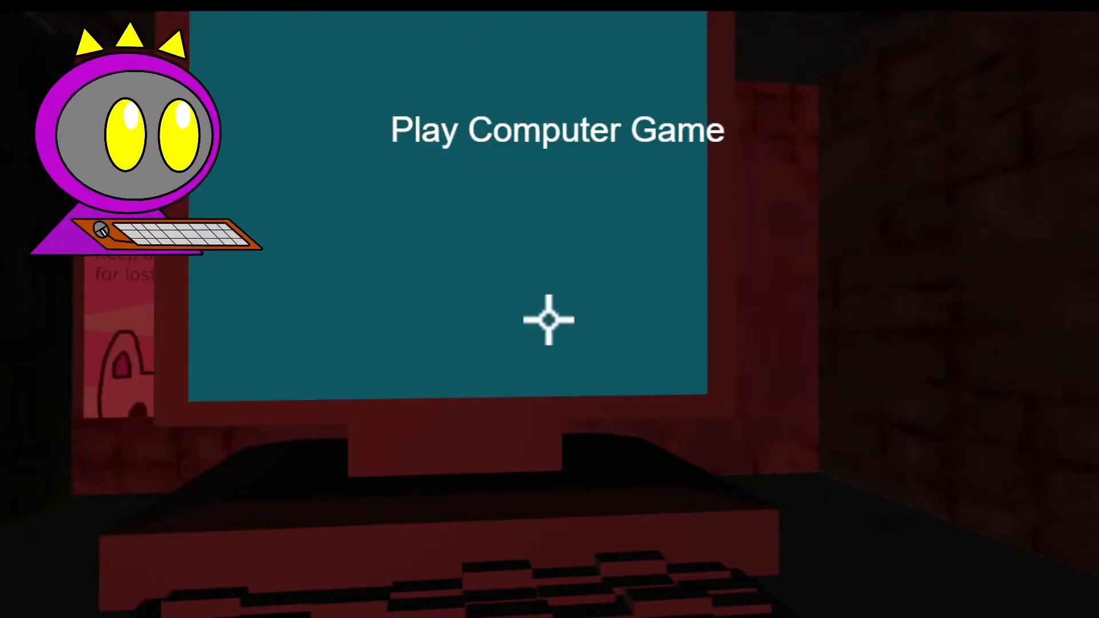
{"action": "left_click", "coordinate": [548, 320]}
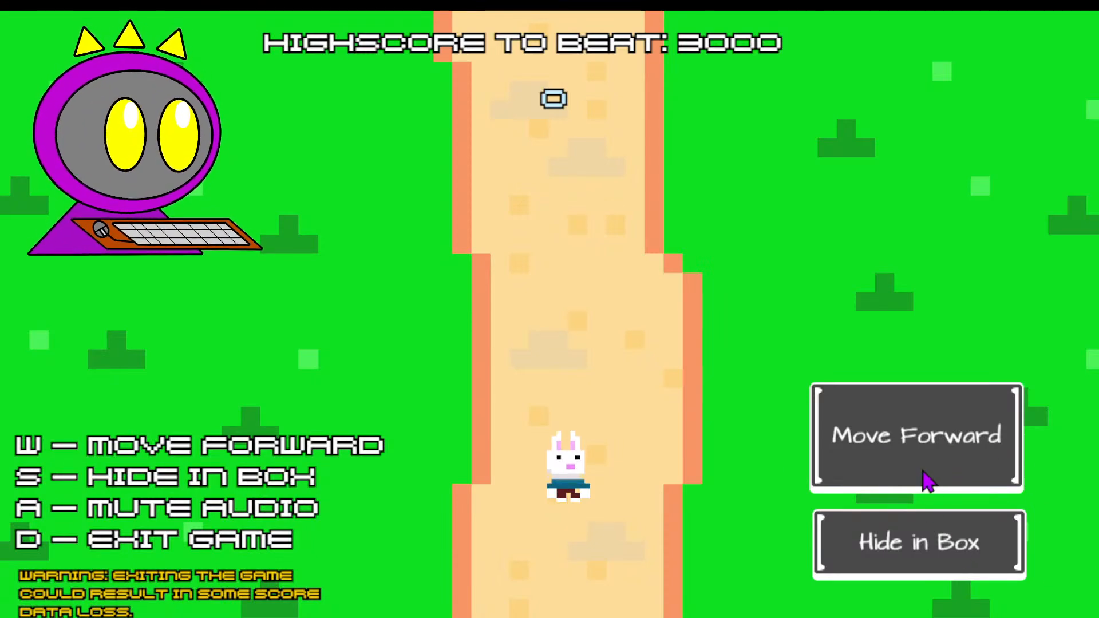
{"action": "left_click", "coordinate": [862, 422]}
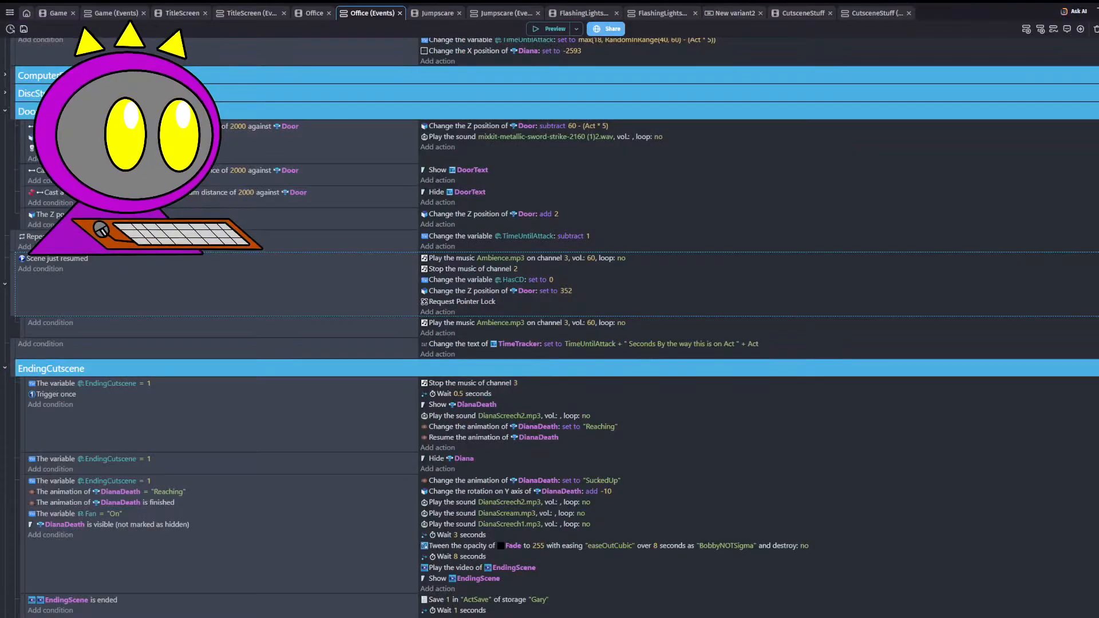
{"action": "scroll", "coordinate": [555, 326], "scroll_direction": "up", "scroll_amount": 10}
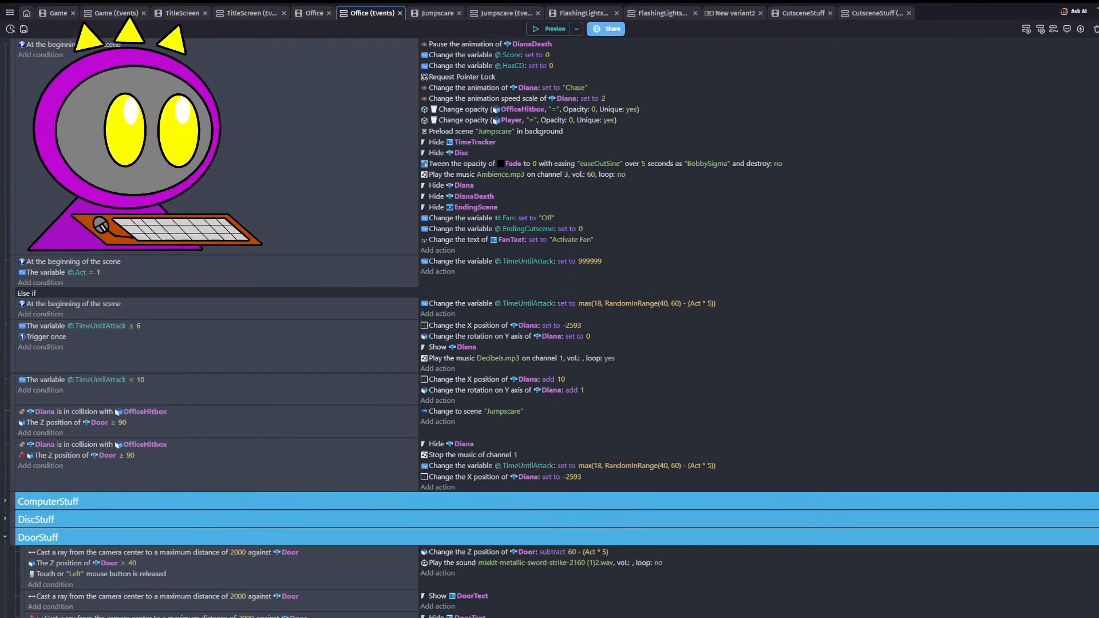
{"action": "left_click", "coordinate": [437, 252]}
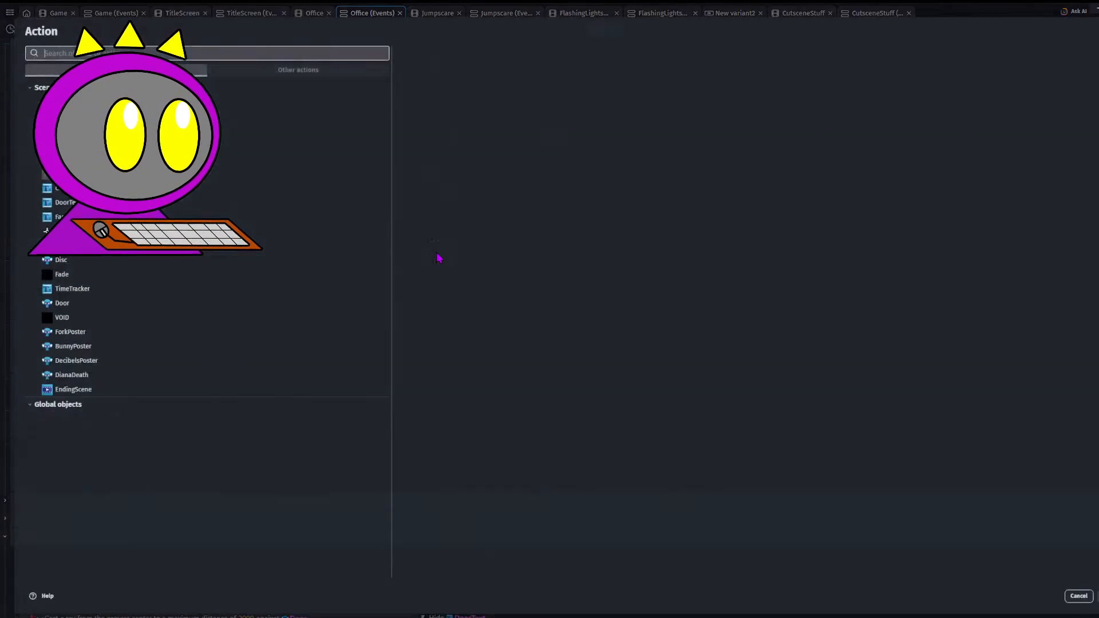
{"action": "type", "text": "enab"}
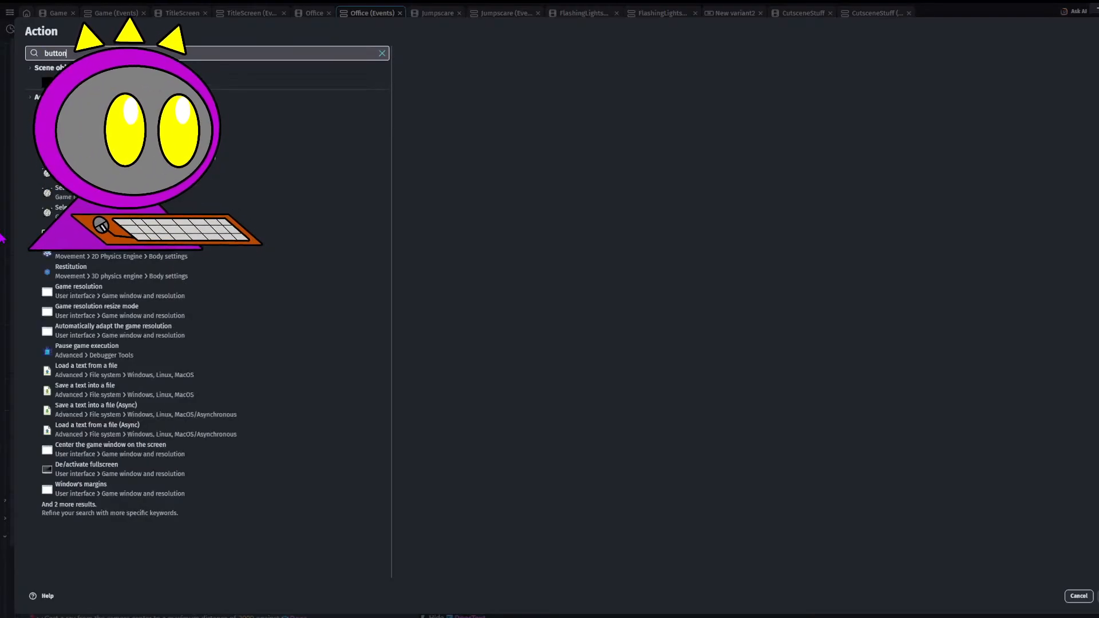
{"action": "left_click", "coordinate": [171, 113]}
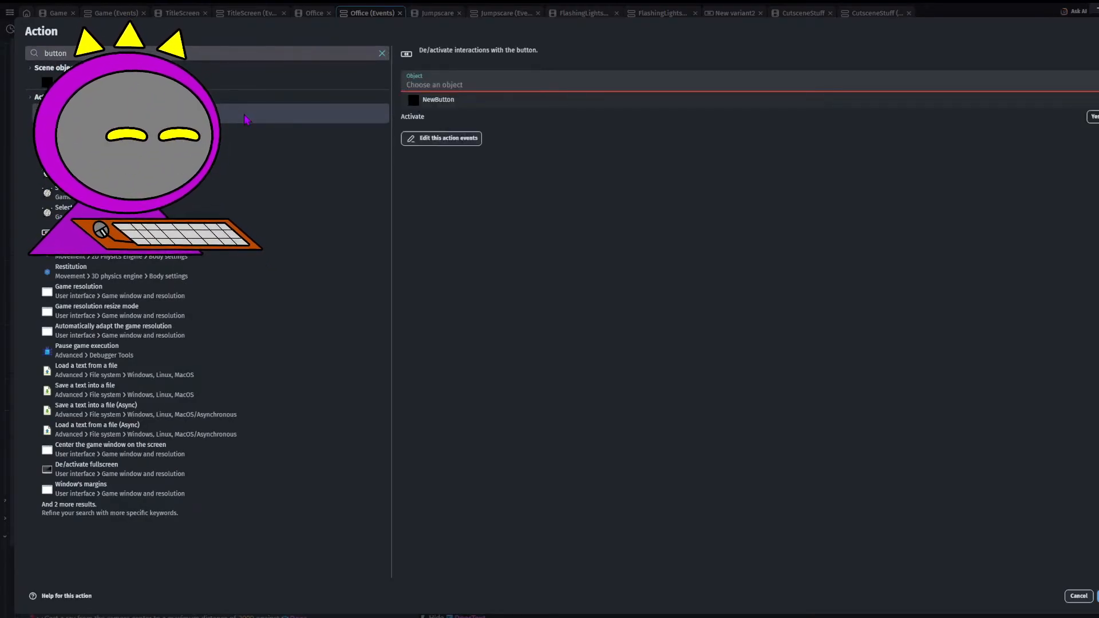
{"action": "left_click", "coordinate": [1078, 596]}
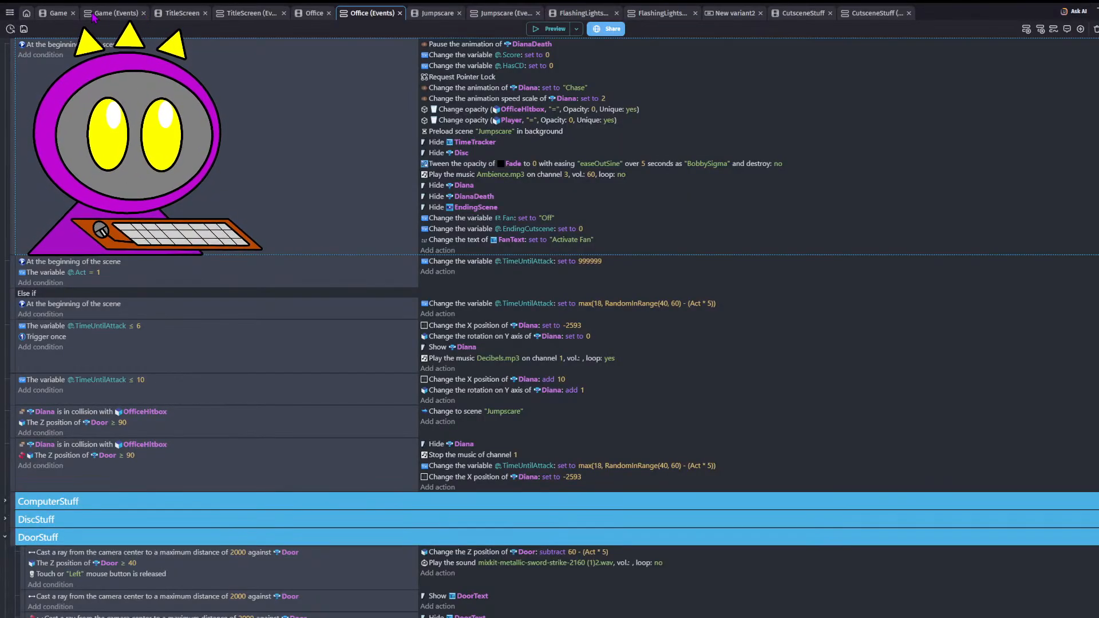
- Delete the NewButton object from the Office scene and save the project
{"action": "left_click", "coordinate": [113, 13]}
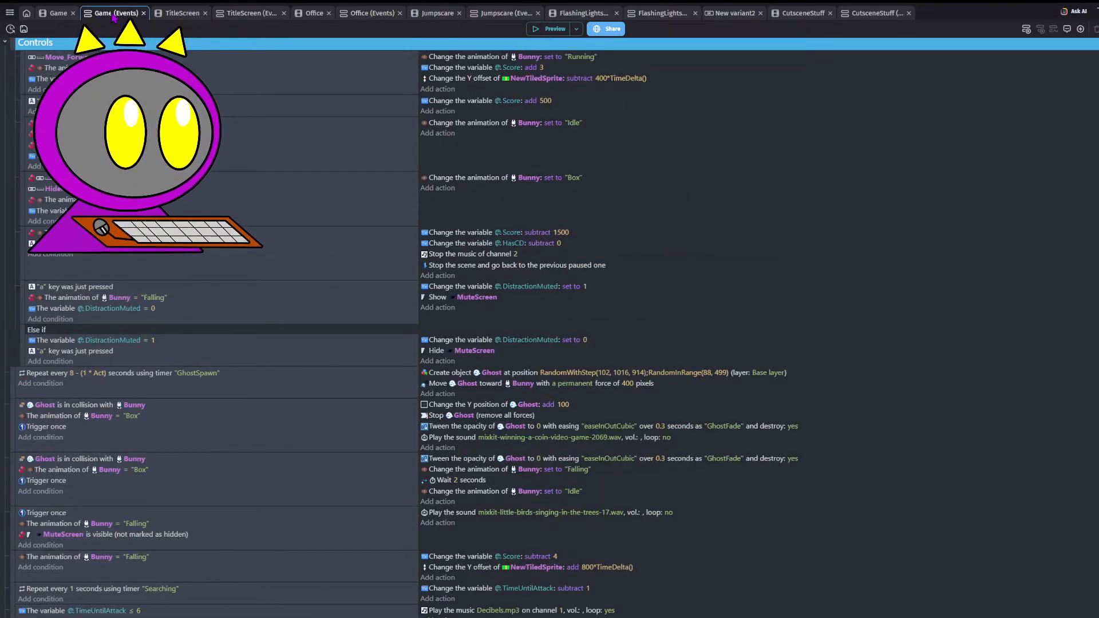
{"action": "left_click", "coordinate": [367, 13]}
{"action": "left_click", "coordinate": [305, 15]}
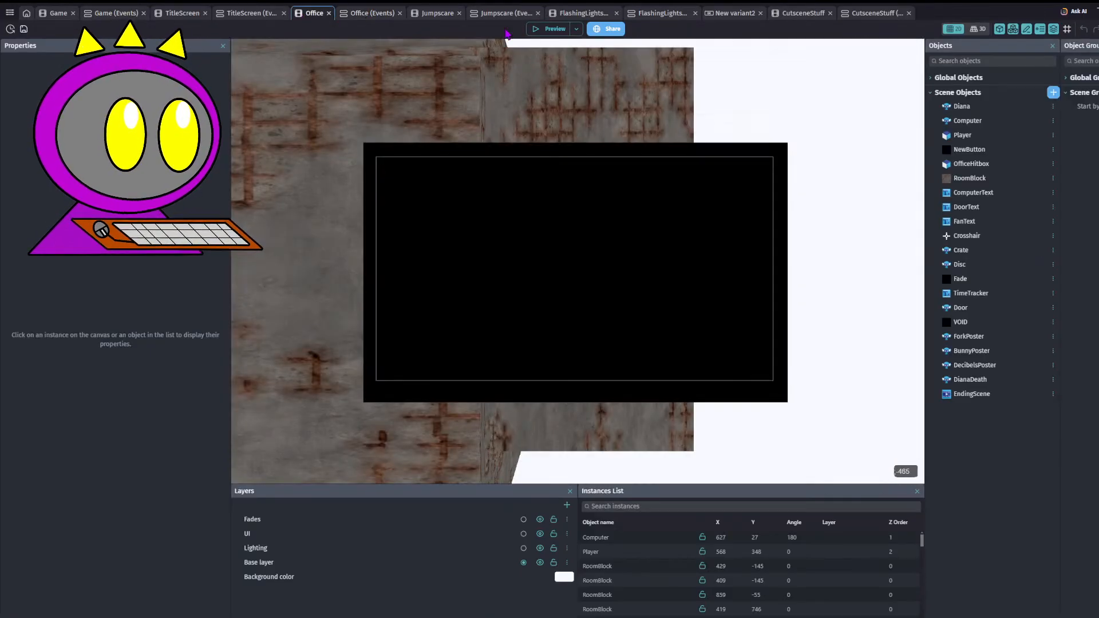
{"action": "left_click", "coordinate": [981, 150]}
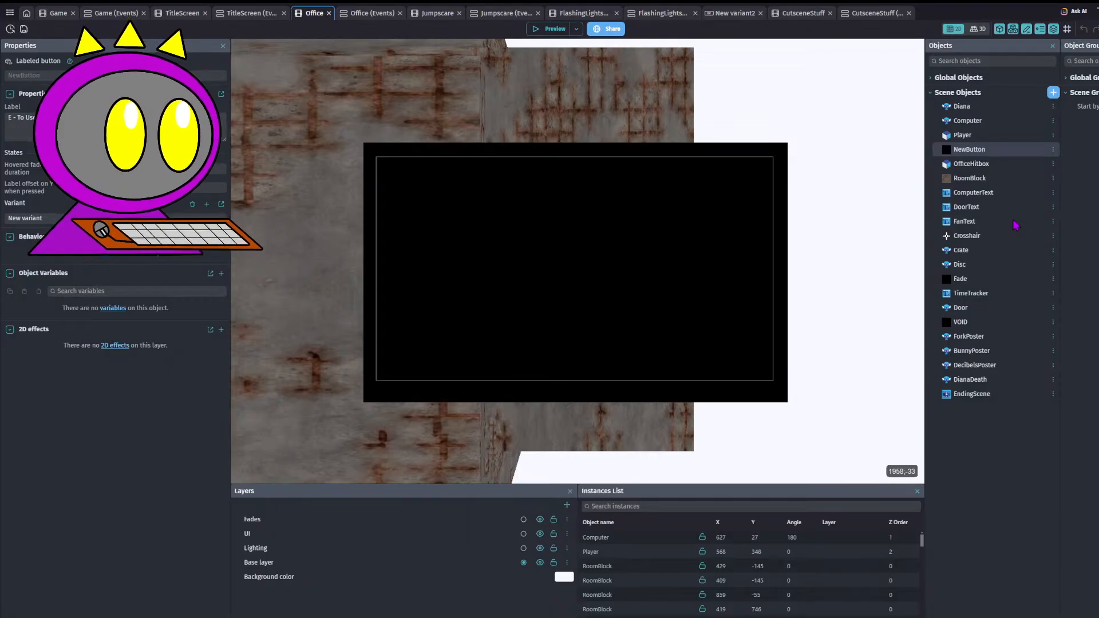
{"action": "key", "text": "Delete"}
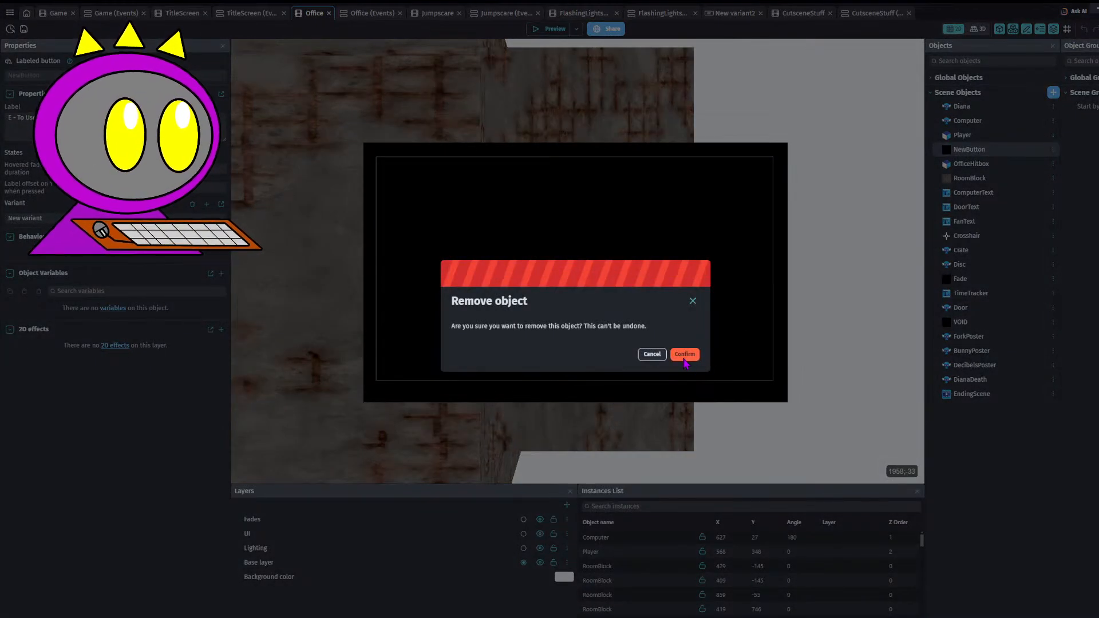
{"action": "left_click", "coordinate": [685, 355]}
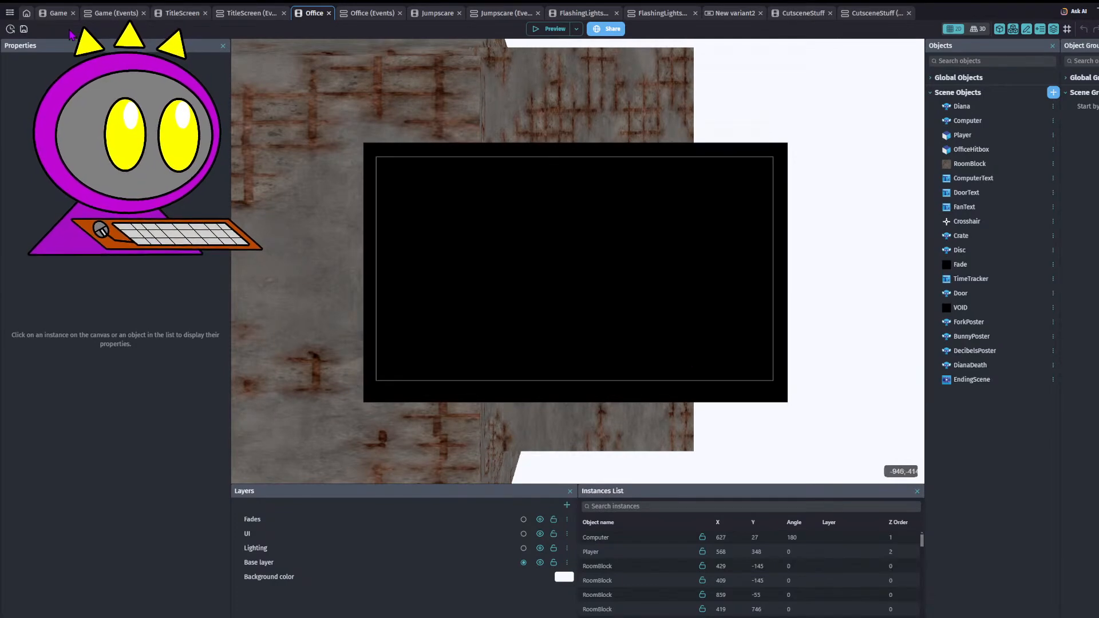
{"action": "key", "text": "ctrl+s"}
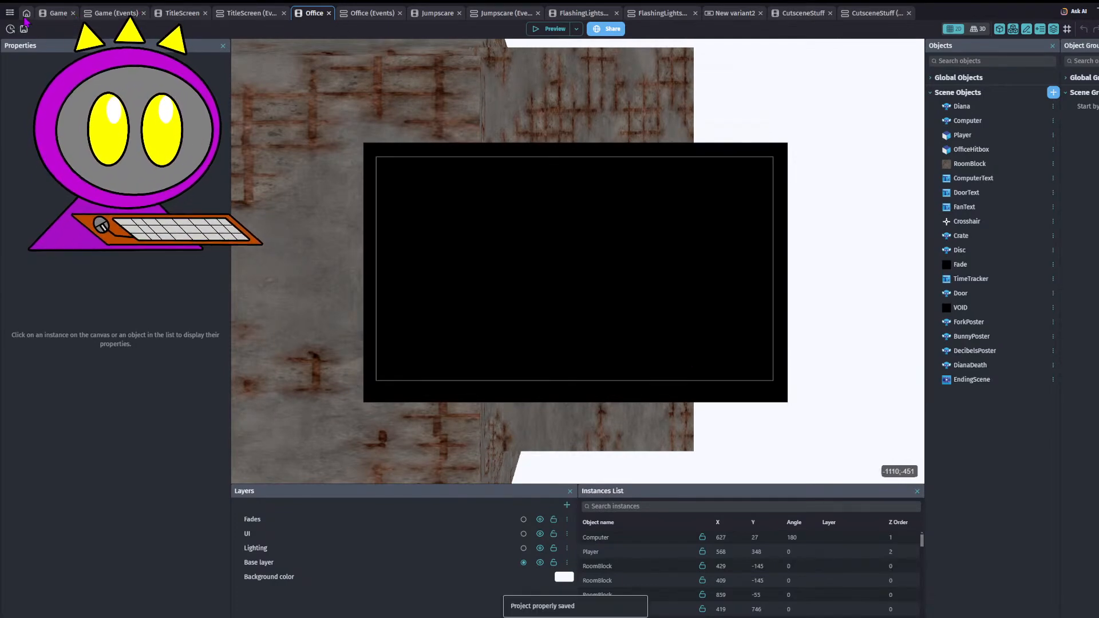
- Look through the project's resources list and close it without changing anything
{"action": "left_click", "coordinate": [9, 12]}
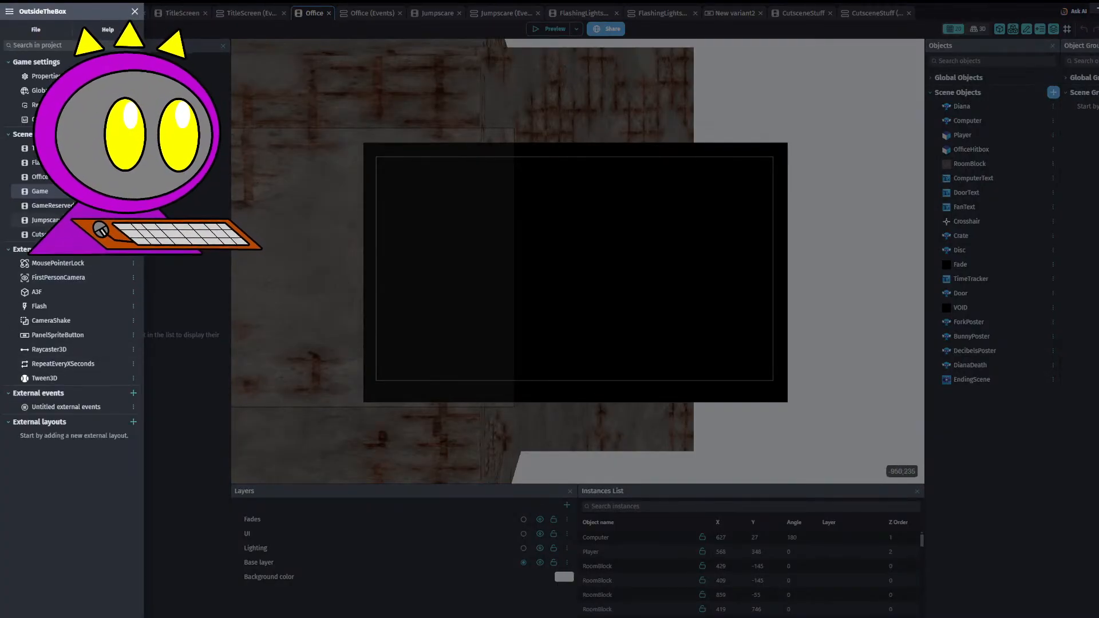
{"action": "left_click", "coordinate": [36, 105]}
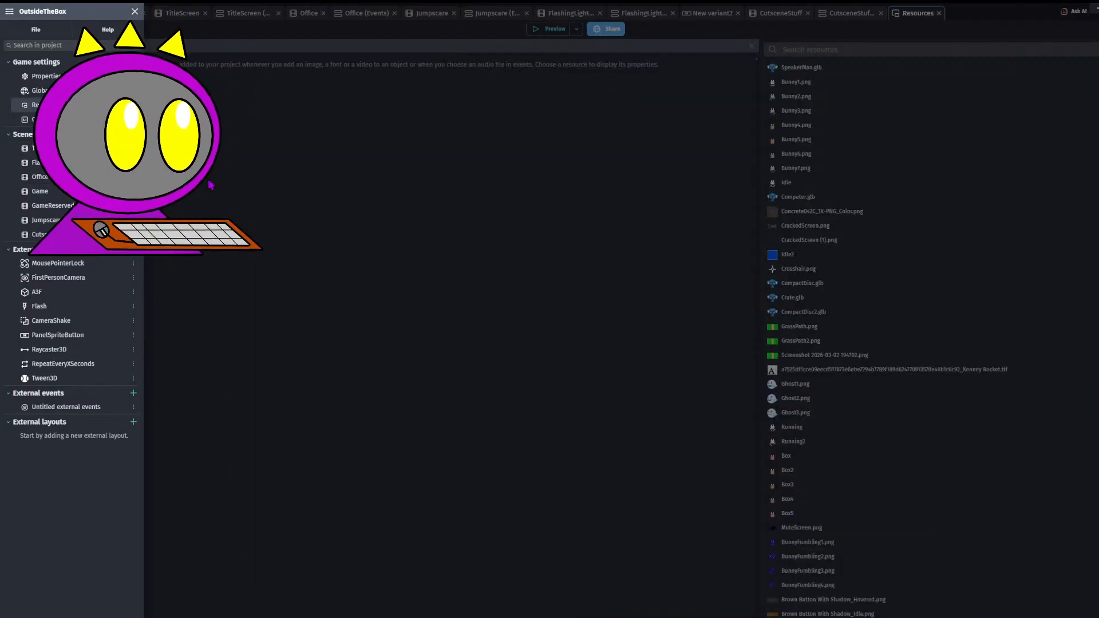
{"action": "left_click", "coordinate": [550, 289]}
{"action": "scroll", "coordinate": [857, 406], "scroll_direction": "down", "scroll_amount": 10}
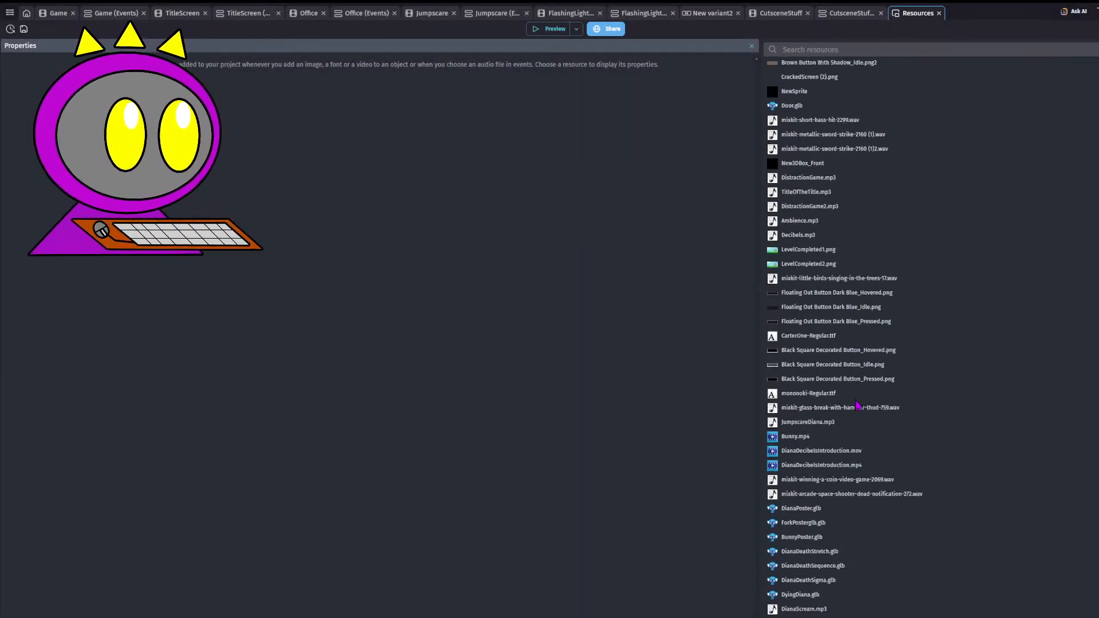
{"action": "scroll", "coordinate": [856, 400], "scroll_direction": "up", "scroll_amount": 10}
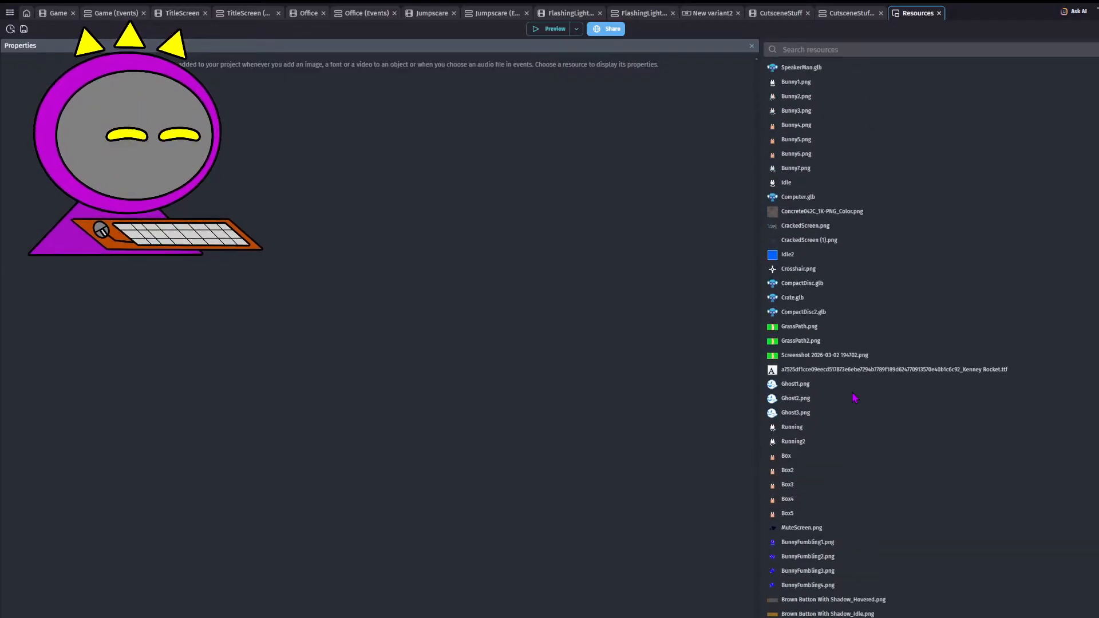
{"action": "left_click", "coordinate": [938, 13]}
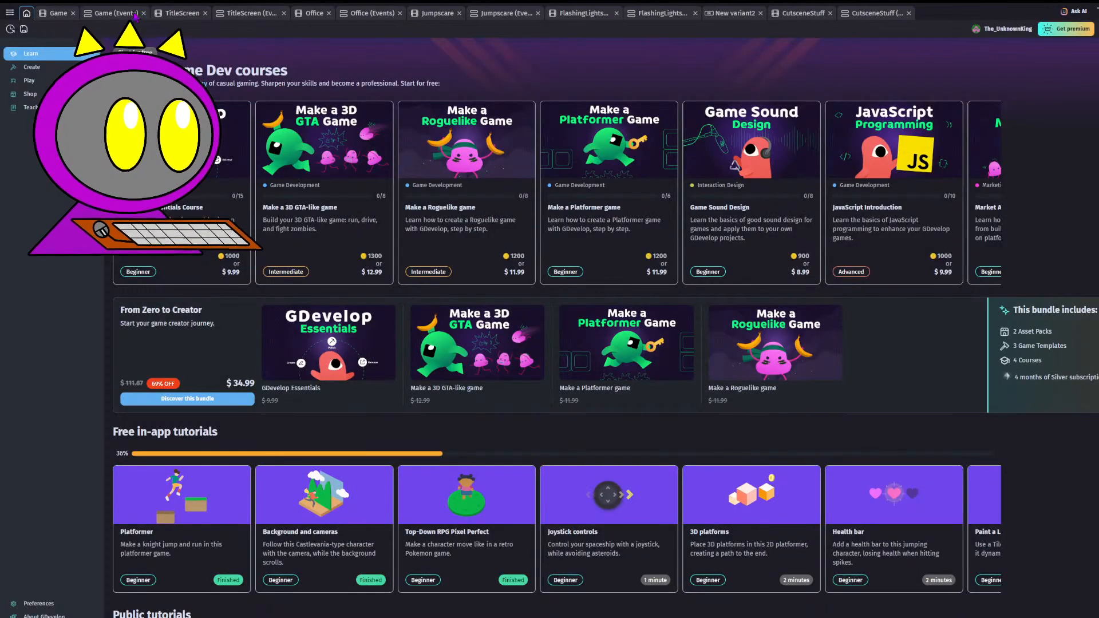
{"action": "left_click", "coordinate": [12, 13]}
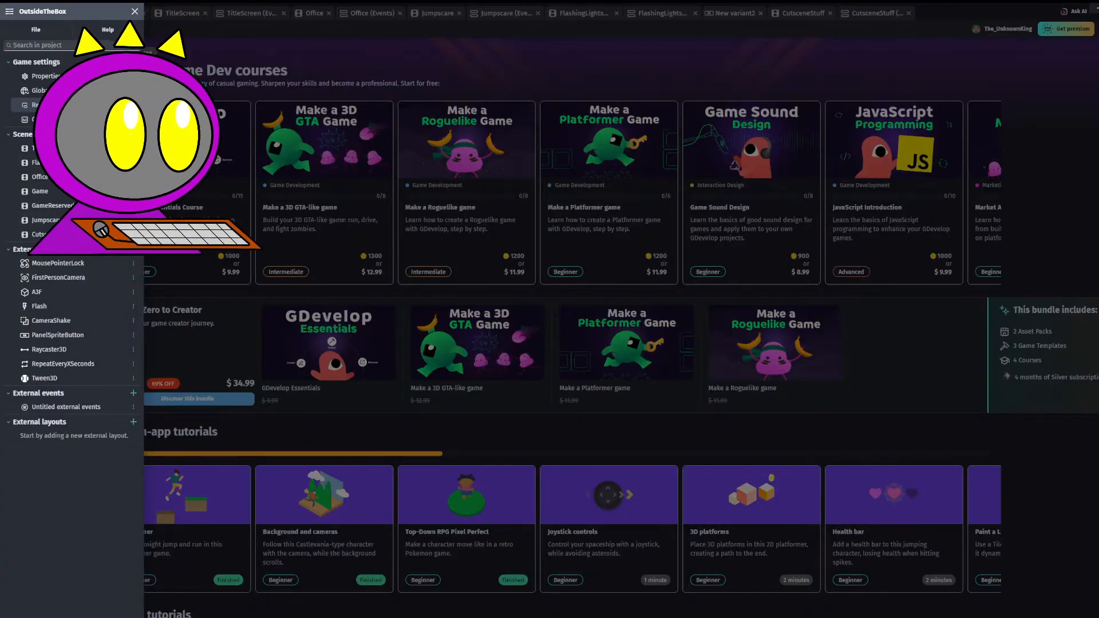
{"action": "left_click", "coordinate": [279, 58]}
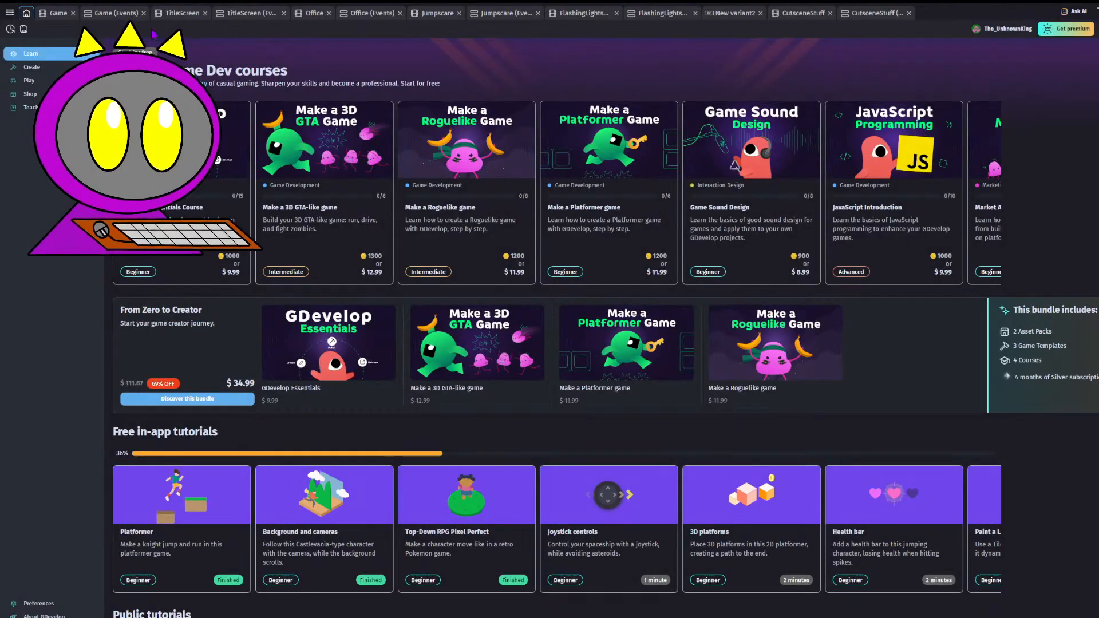
- Save the project and run a preview from the Game scene's events
{"action": "left_click", "coordinate": [23, 29]}
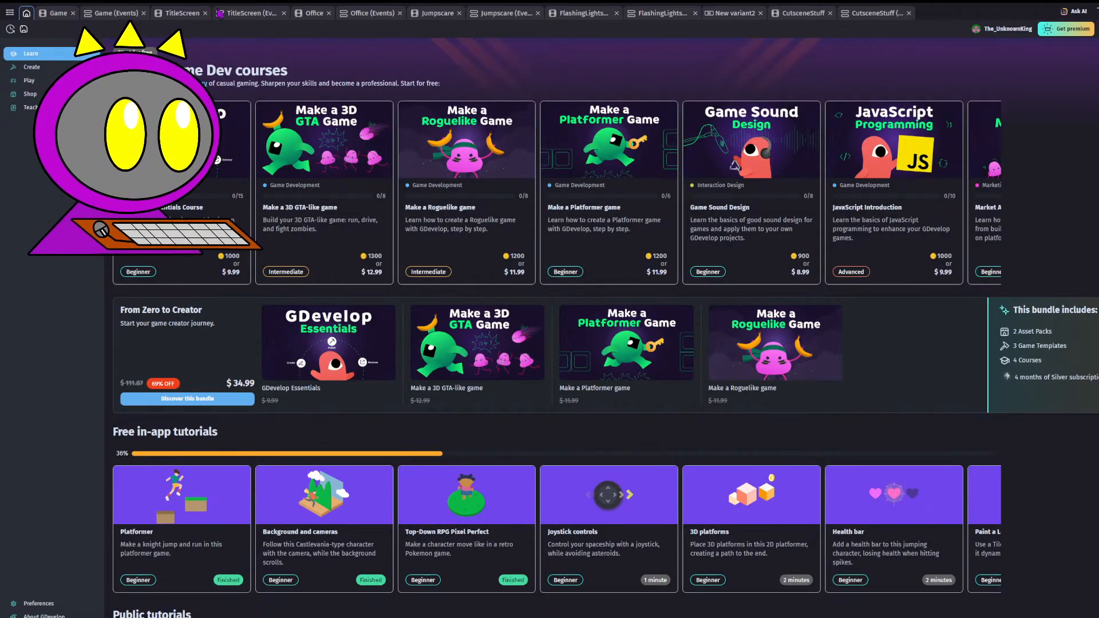
{"action": "left_click", "coordinate": [112, 12]}
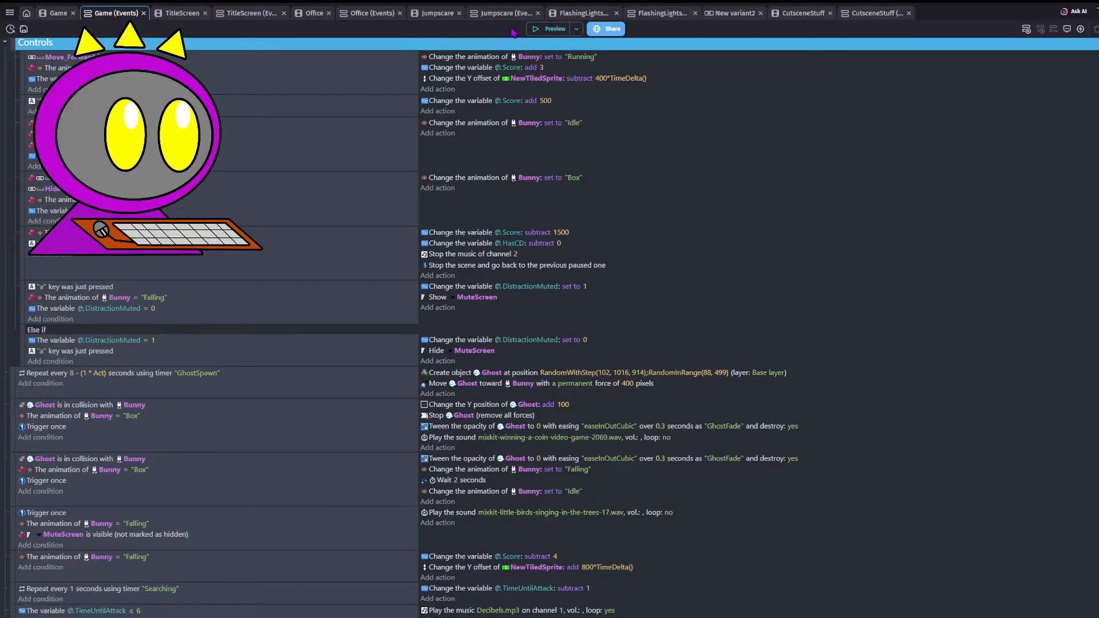
{"action": "left_click", "coordinate": [549, 28]}
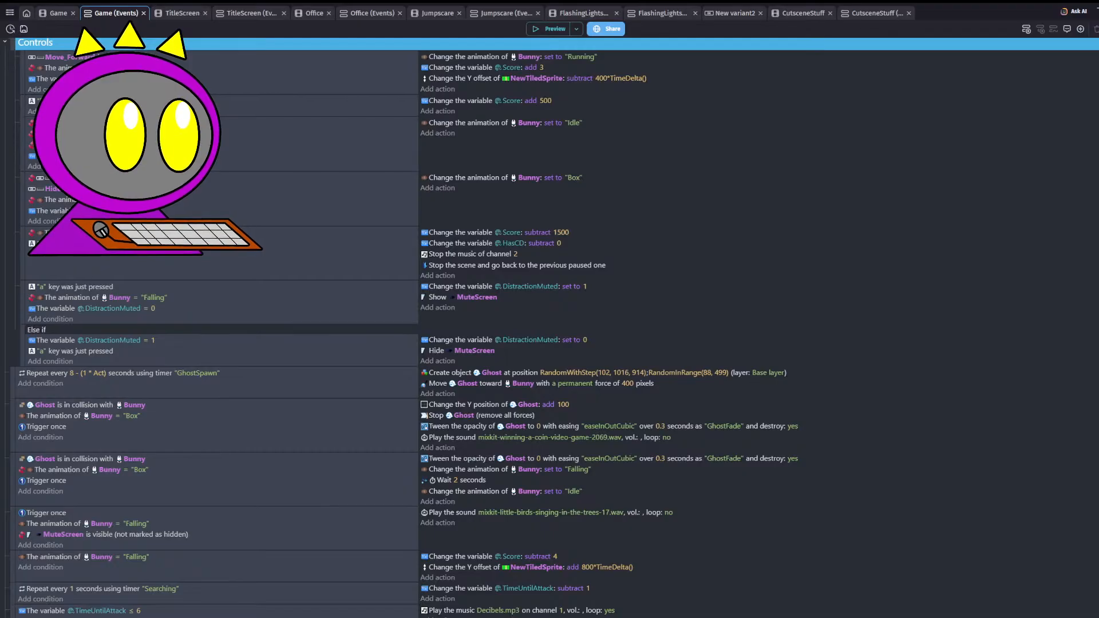
{"action": "scroll", "coordinate": [550, 321], "scroll_direction": "up", "scroll_amount": 3}
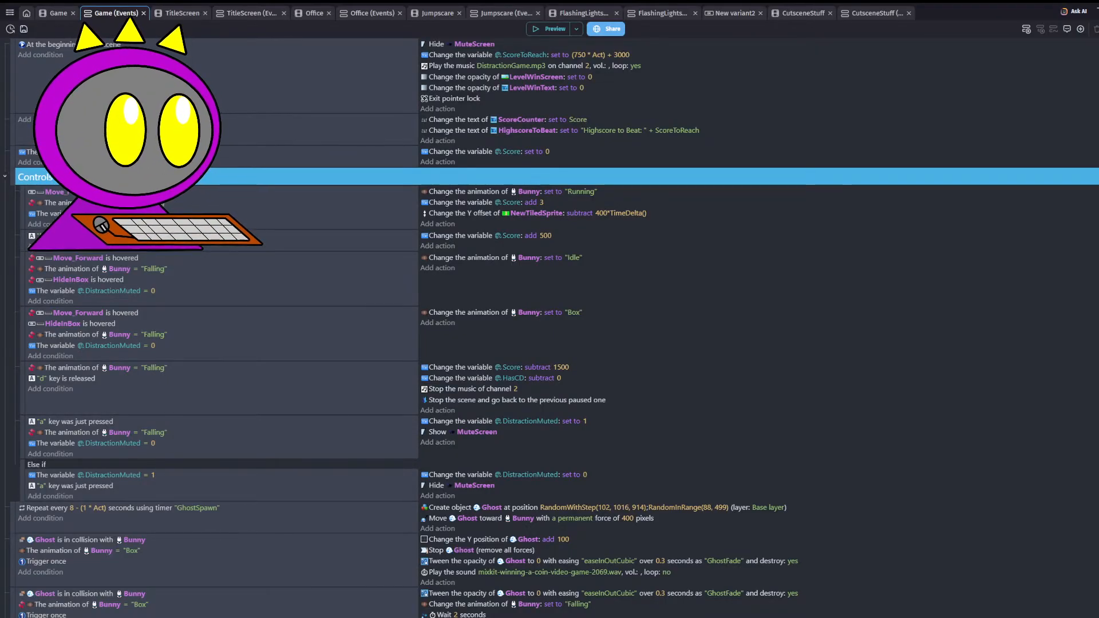
{"action": "left_click", "coordinate": [445, 109]}
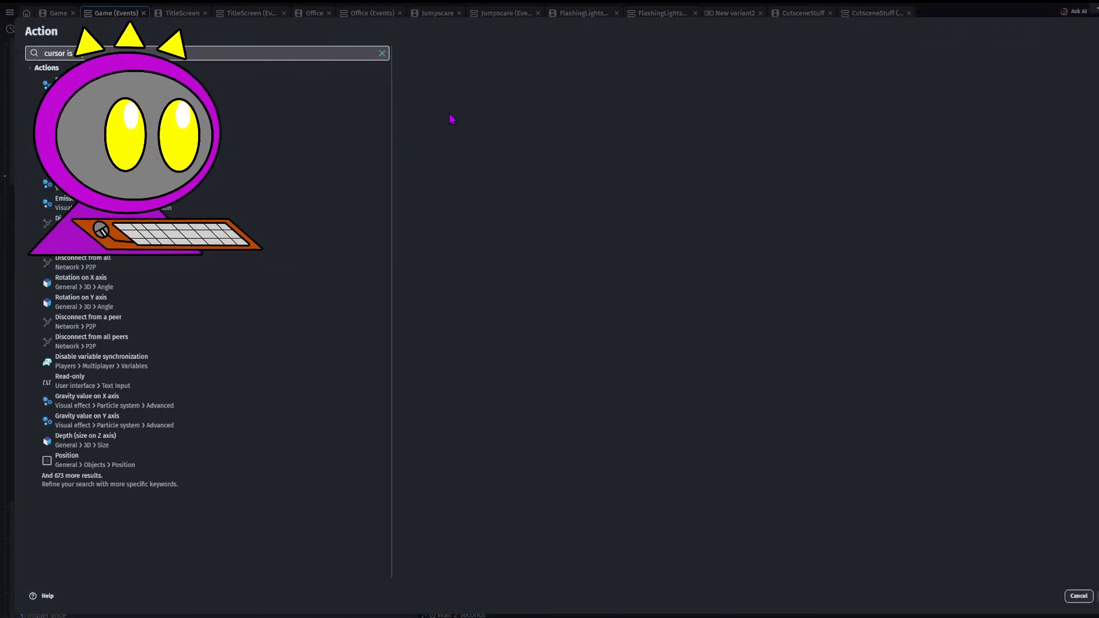
{"action": "left_click", "coordinate": [1075, 596]}
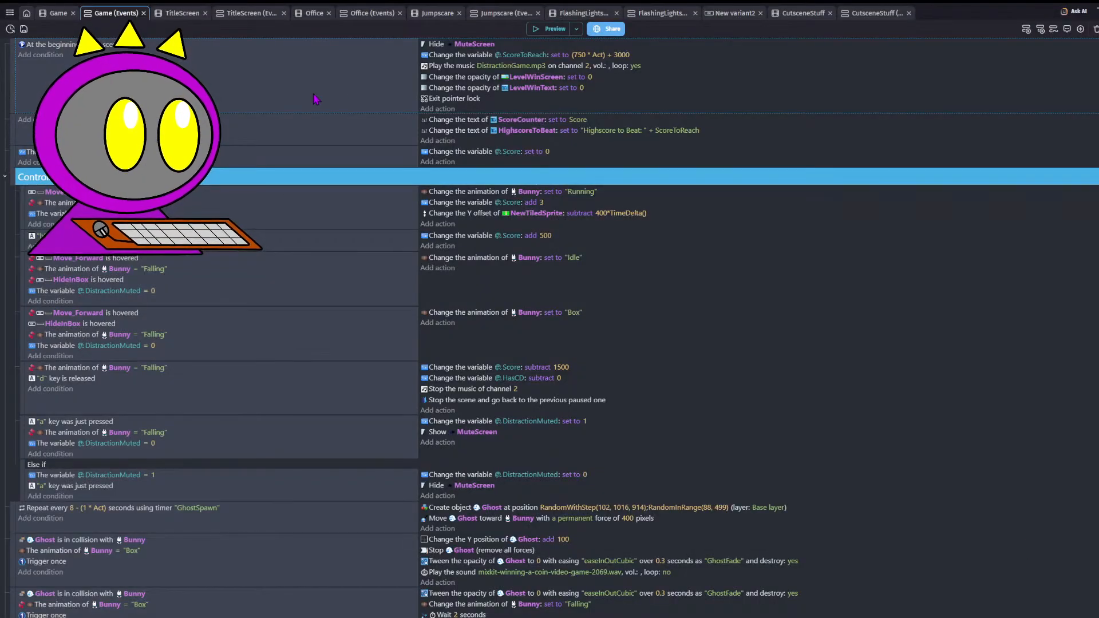
{"action": "left_click", "coordinate": [42, 55]}
{"action": "type", "text": "cursor is"}
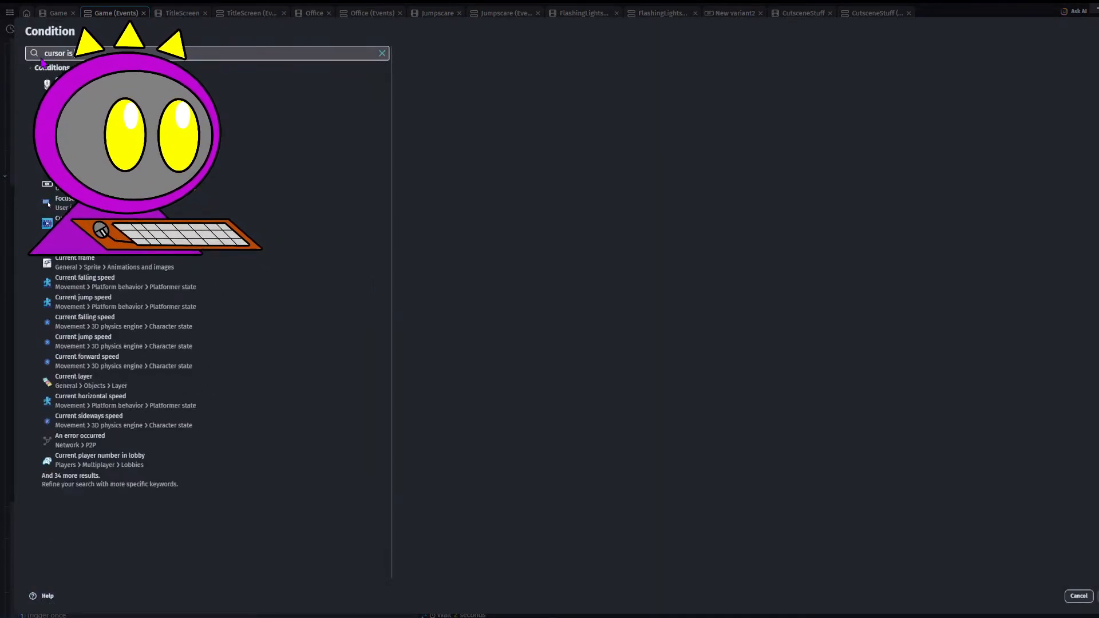
{"action": "key", "text": "BackSpace"}
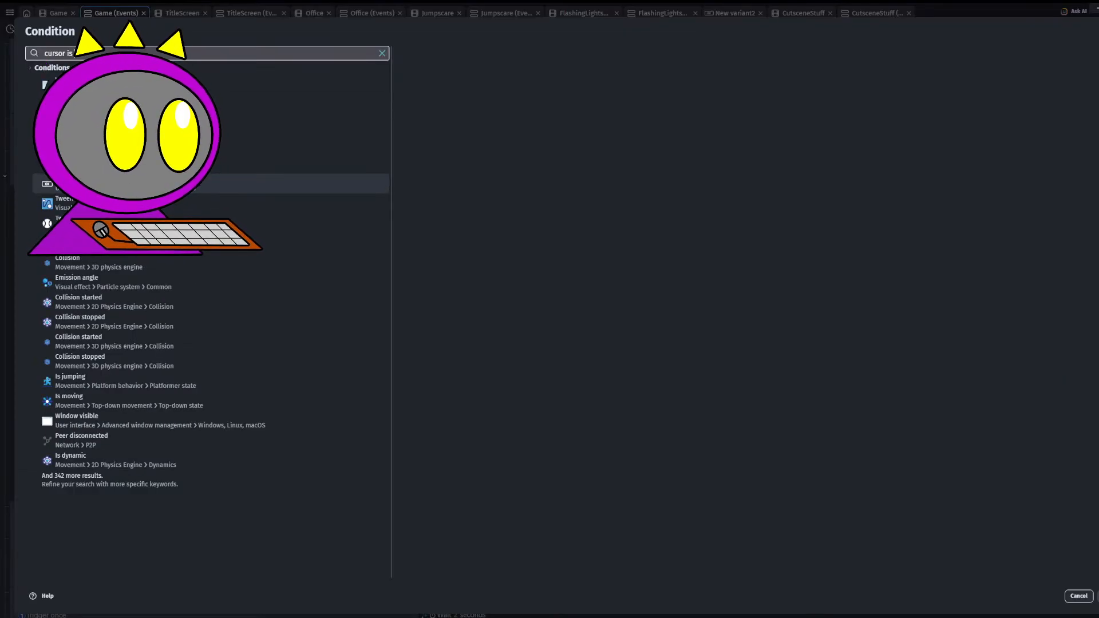
{"action": "left_click", "coordinate": [297, 184]}
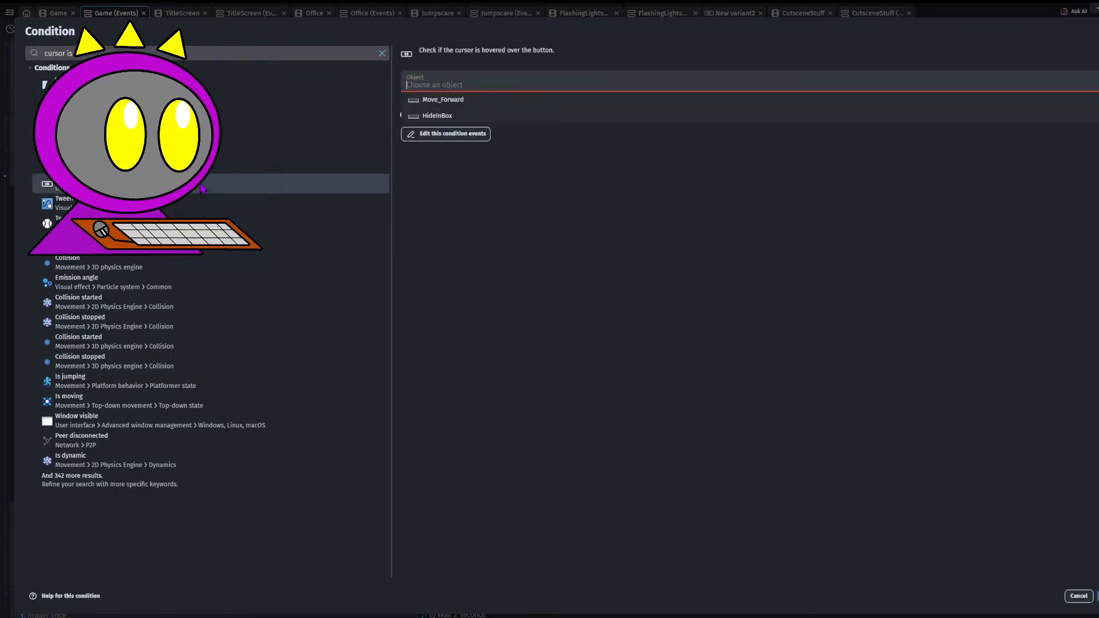
{"action": "left_click", "coordinate": [1078, 596]}
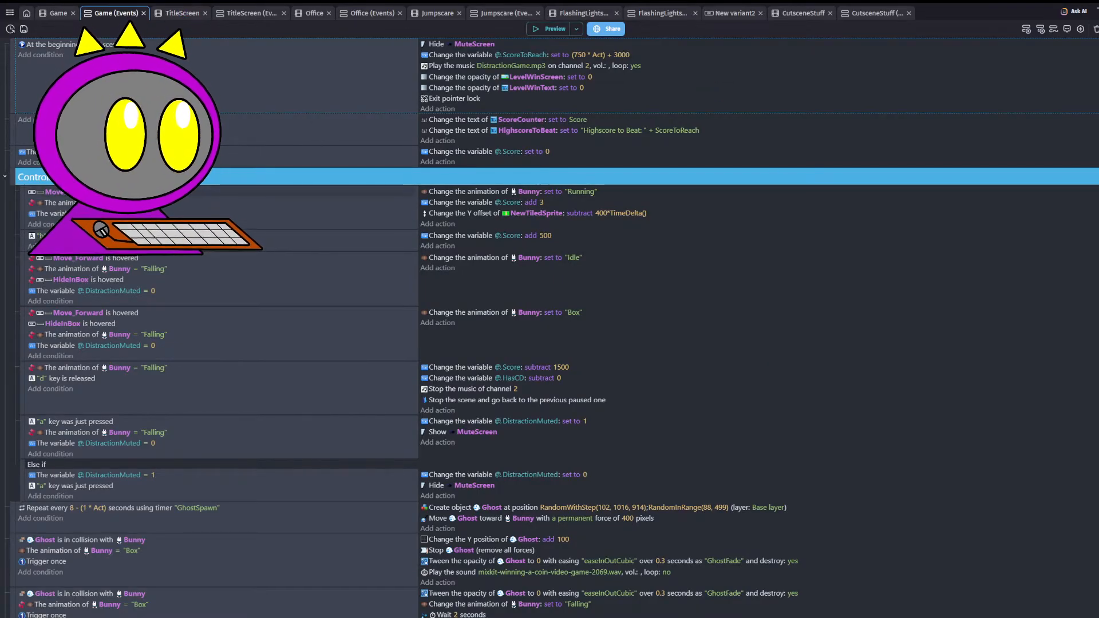
- Replace the "Move_Forward is hovered" condition in the Bunny running event with a test for the cursor being on Bunny
{"action": "left_click", "coordinate": [55, 192]}
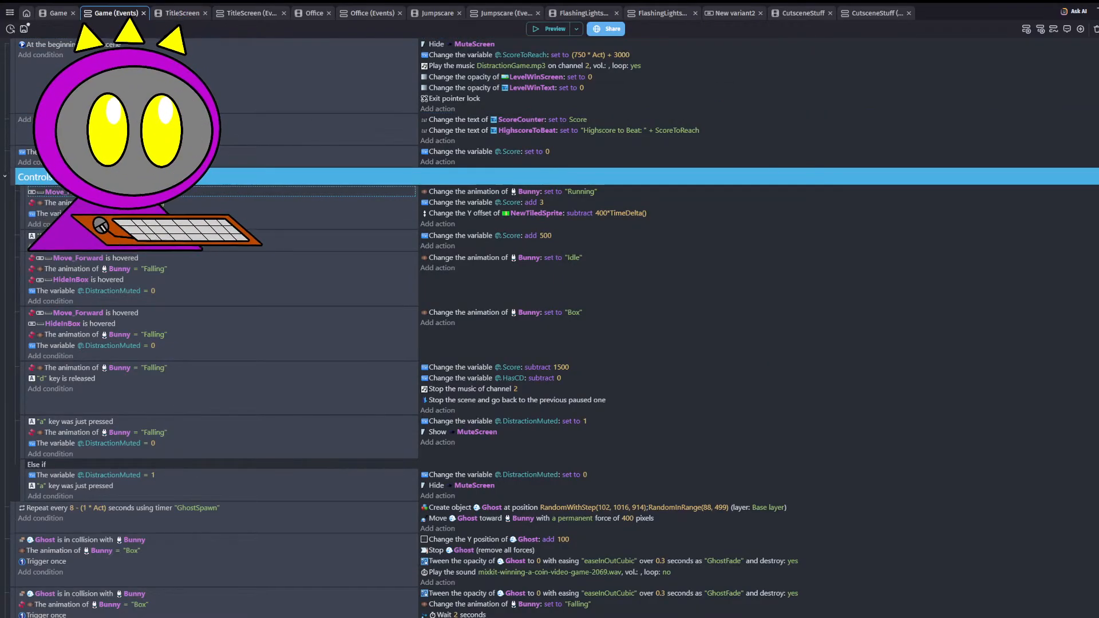
{"action": "left_click", "coordinate": [51, 224]}
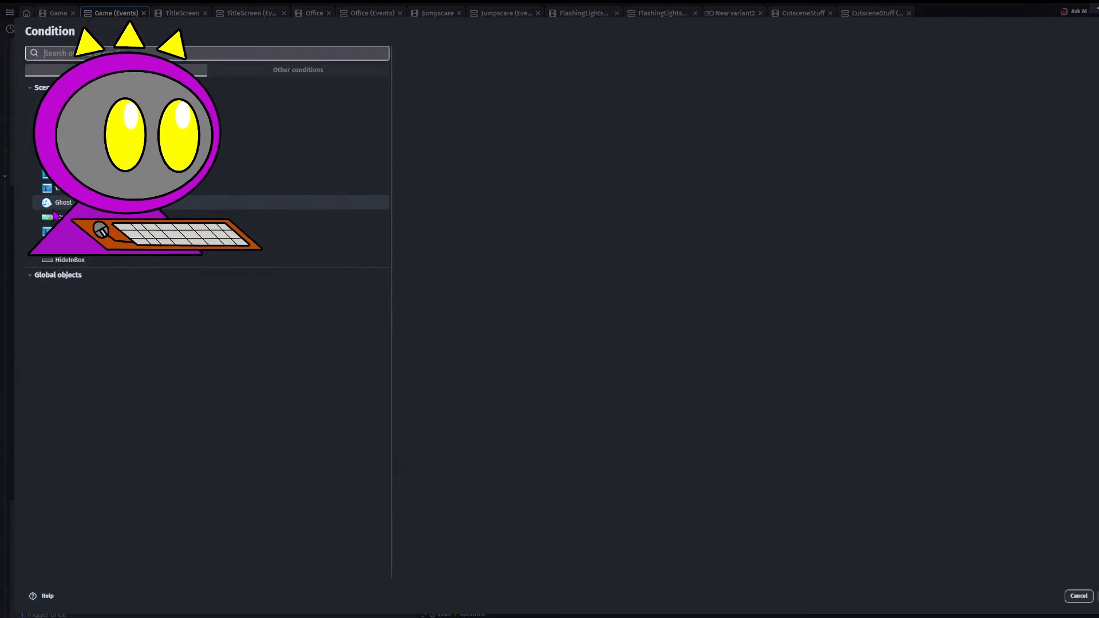
{"action": "type", "text": "cursor is"}
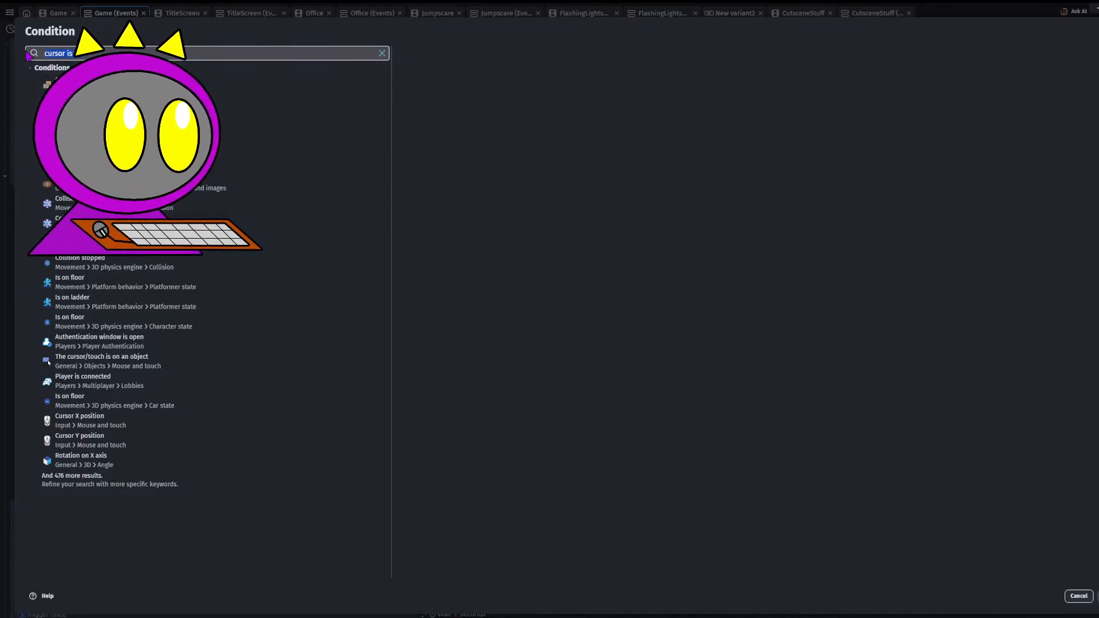
{"action": "type", "text": "urs"}
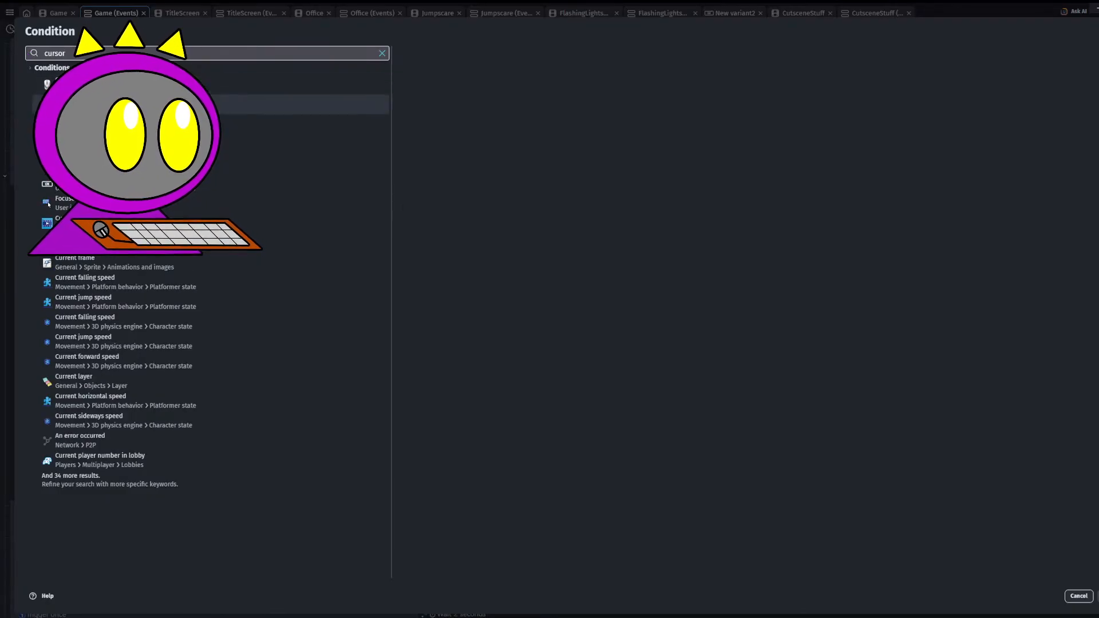
{"action": "left_click", "coordinate": [321, 124]}
{"action": "left_click", "coordinate": [432, 100]}
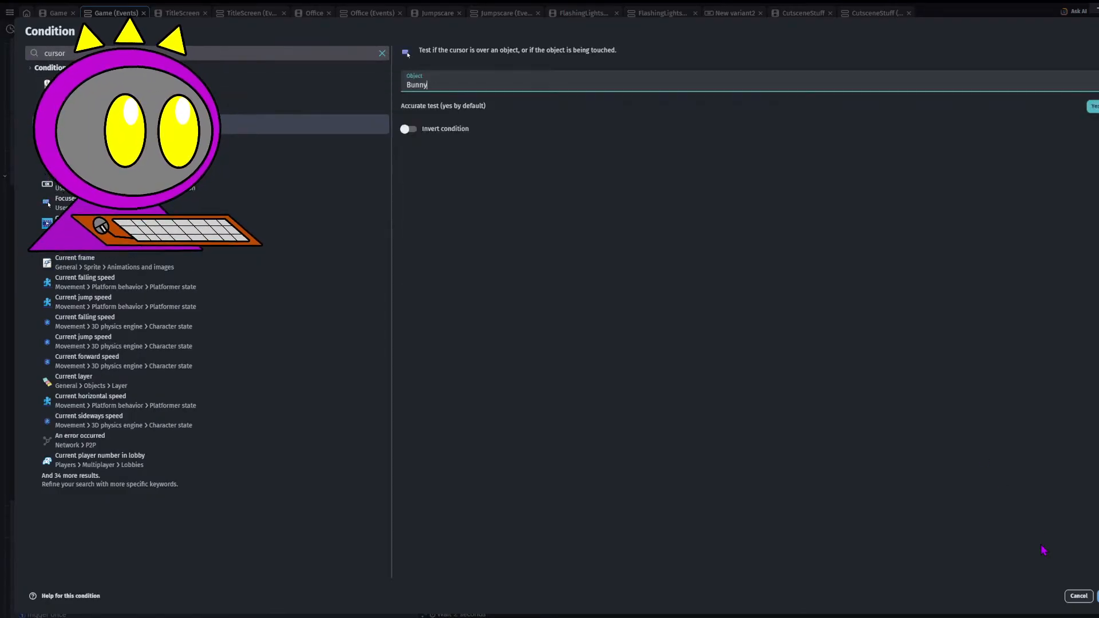
{"action": "key", "text": "Return"}
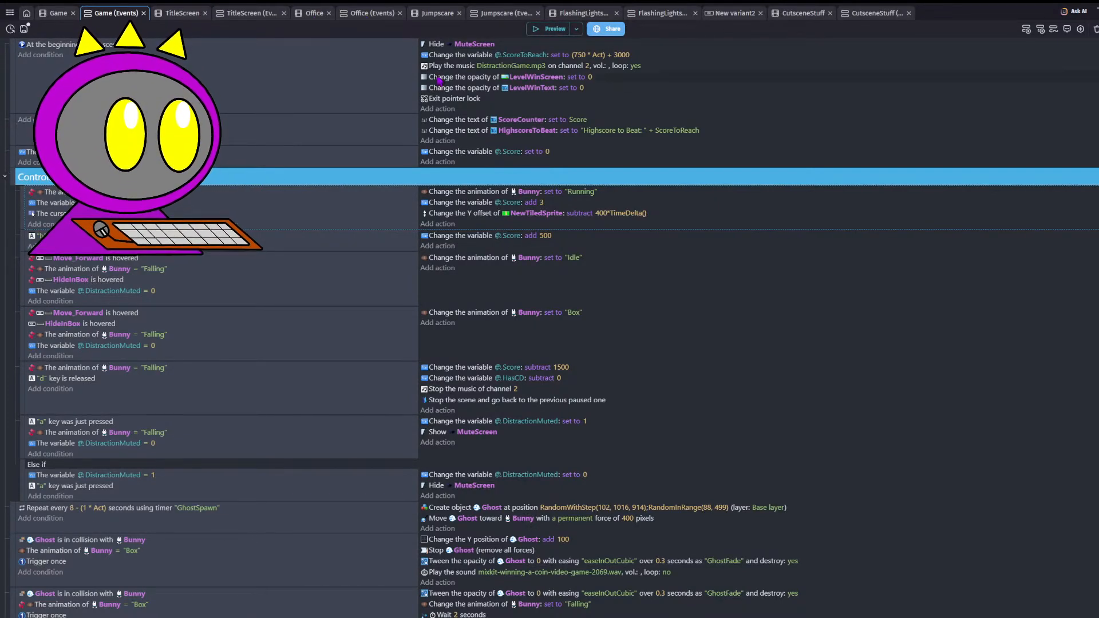
- Add an action to the Game scene's beginning-of-scene event that activates interactions with Move_Forward, set to yes
{"action": "left_click", "coordinate": [452, 110]}
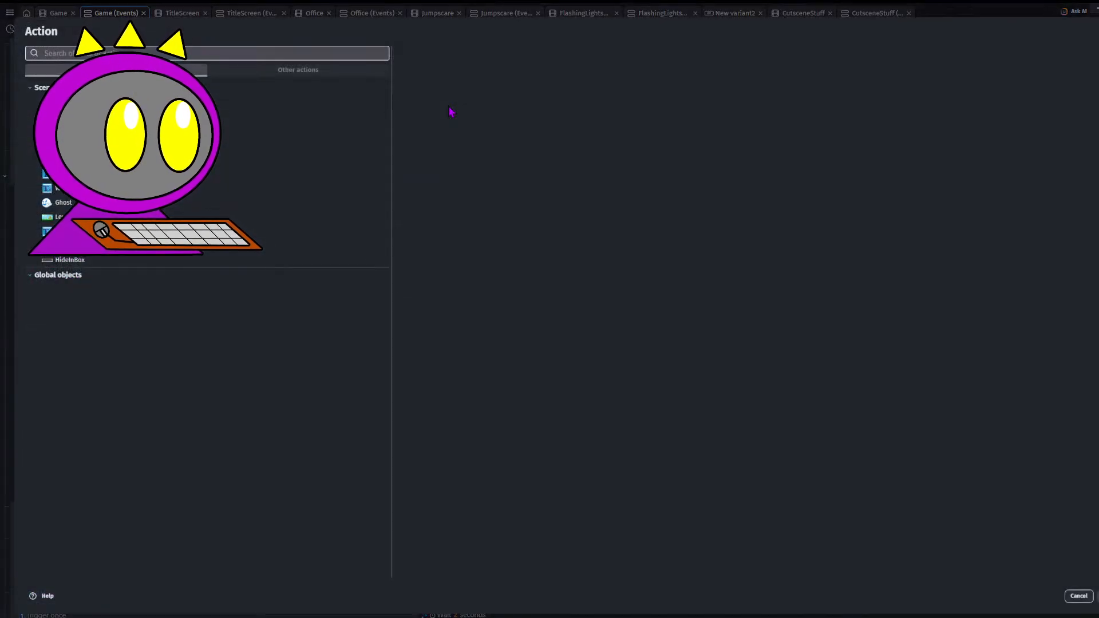
{"action": "type", "text": "en"}
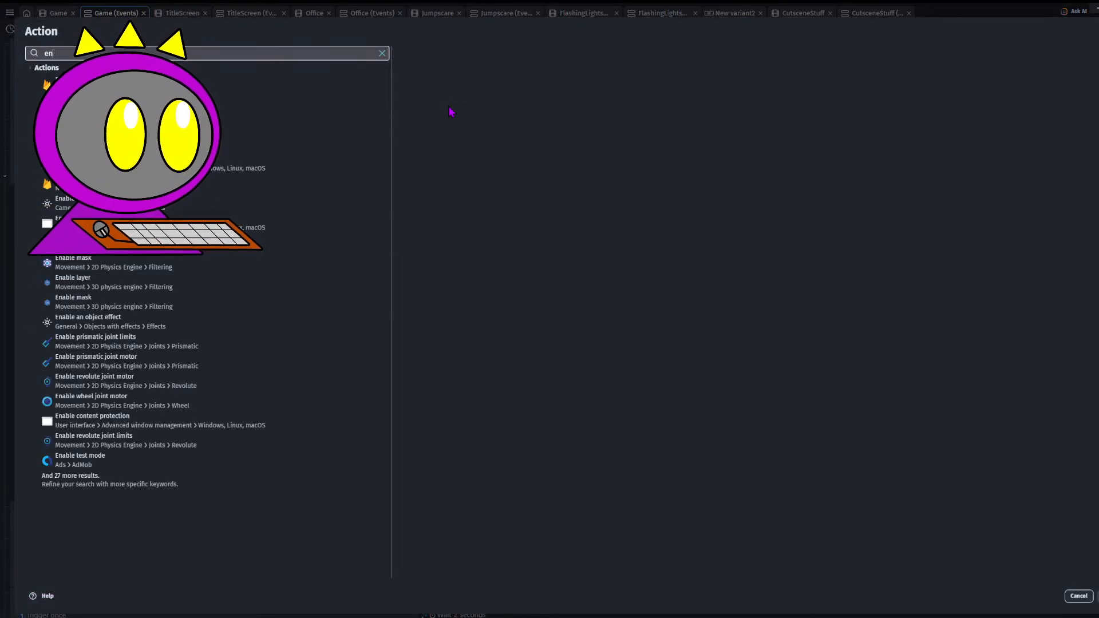
{"action": "key", "text": "BackSpace"}
{"action": "key", "text": "BackSpace"}
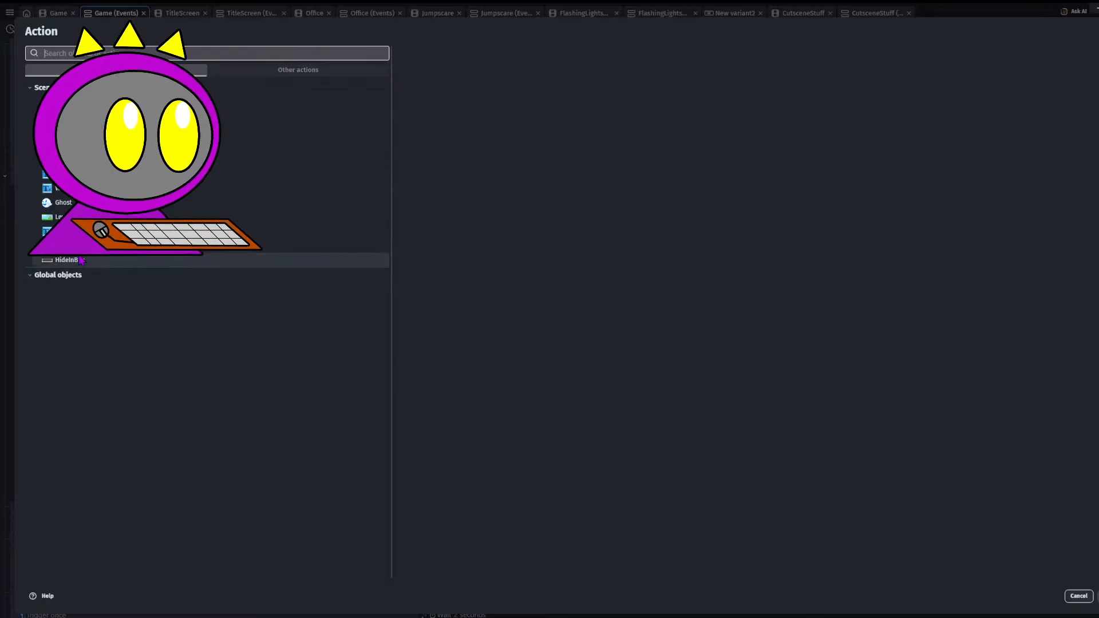
{"action": "left_click", "coordinate": [344, 246]}
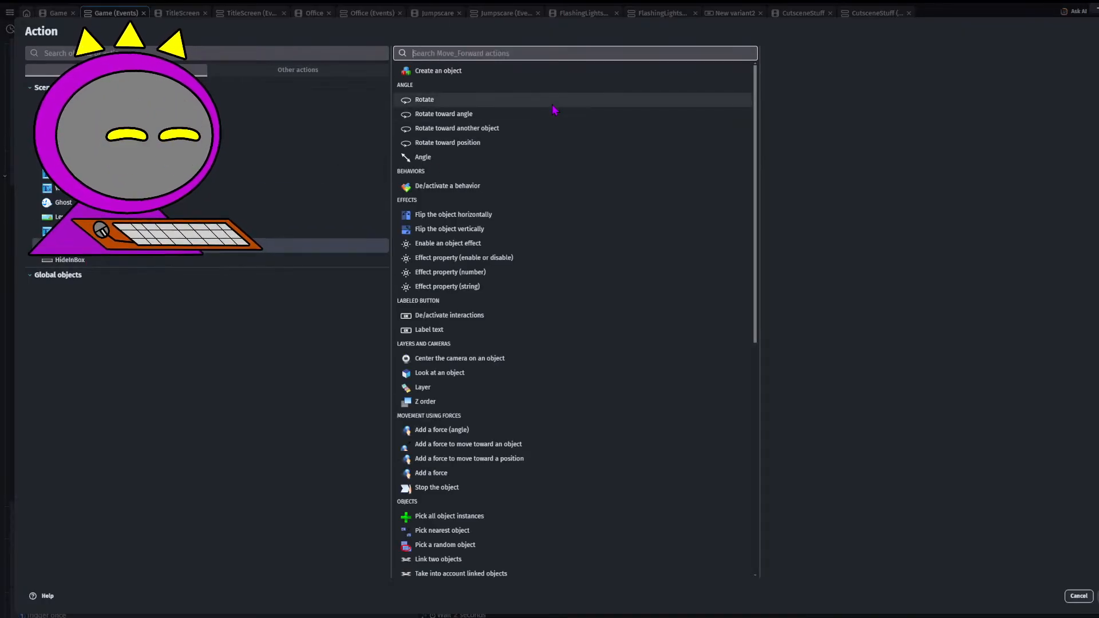
{"action": "type", "text": "for"}
{"action": "key", "text": "BackSpace"}
{"action": "key", "text": "BackSpace"}
{"action": "key", "text": "BackSpace"}
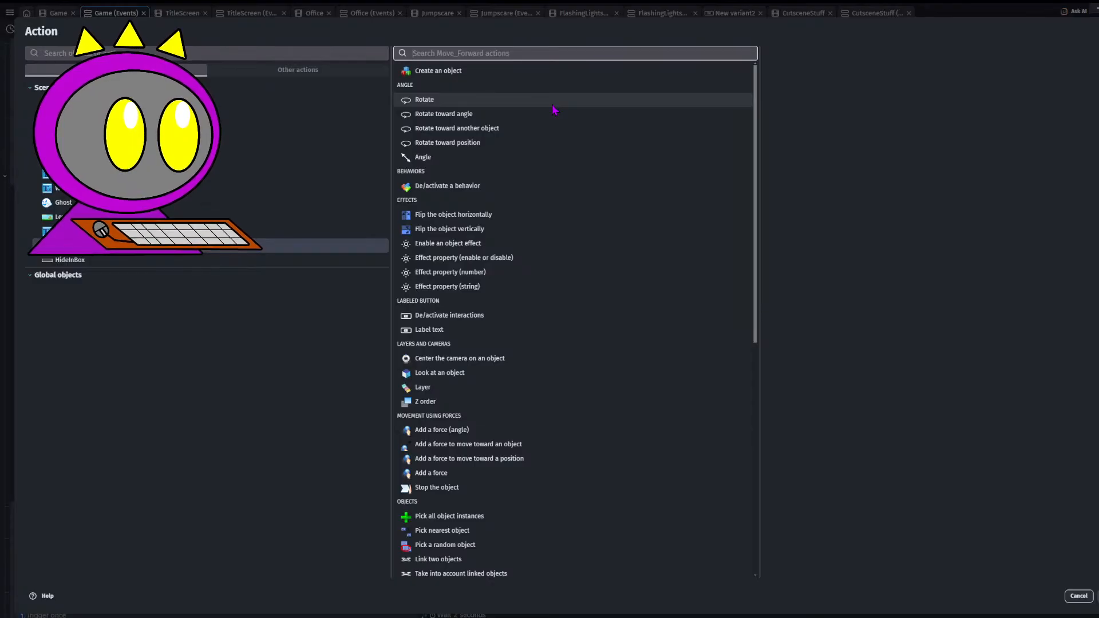
{"action": "left_click", "coordinate": [490, 330]}
{"action": "left_click", "coordinate": [492, 316]}
{"action": "left_click", "coordinate": [1093, 81]}
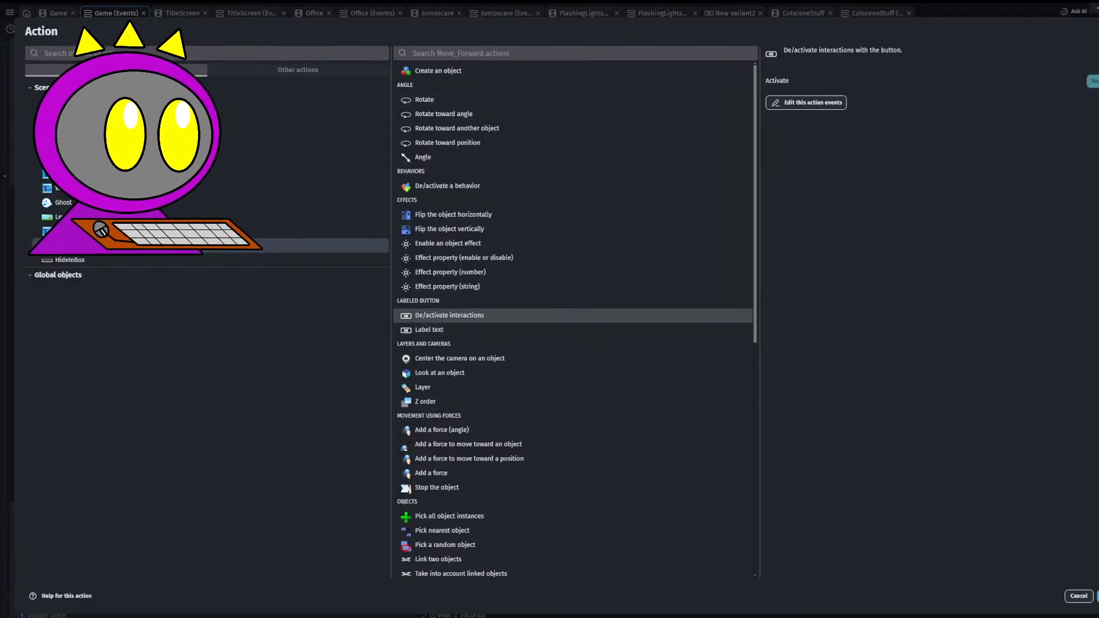
{"action": "left_click", "coordinate": [1096, 596]}
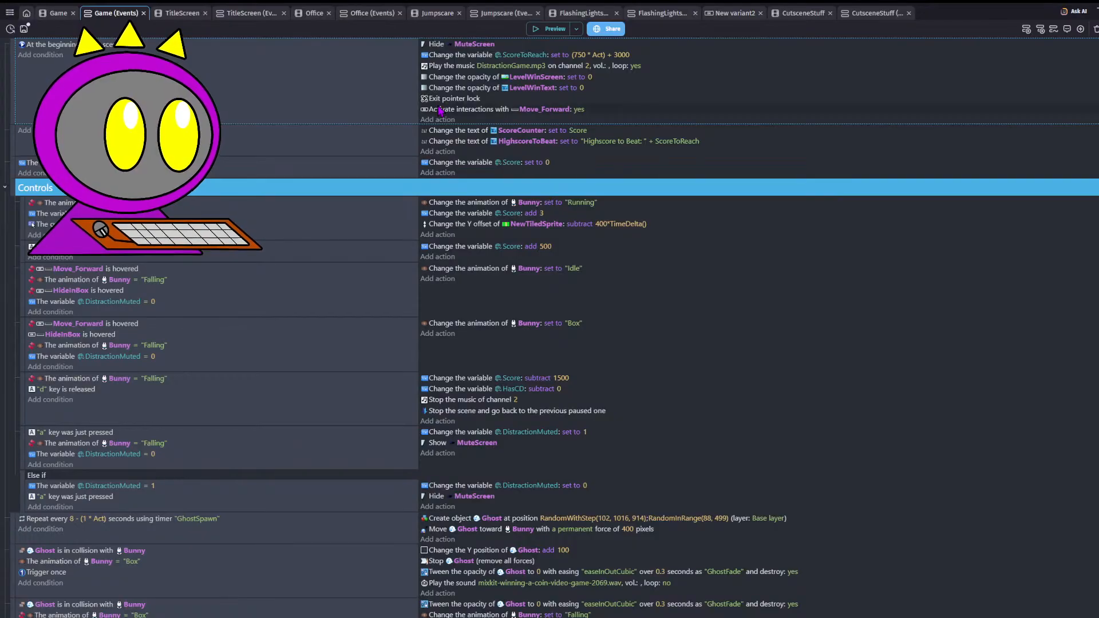
- Duplicate the interaction activation action and set the copy's object to HideInBox
{"action": "left_click", "coordinate": [551, 121]}
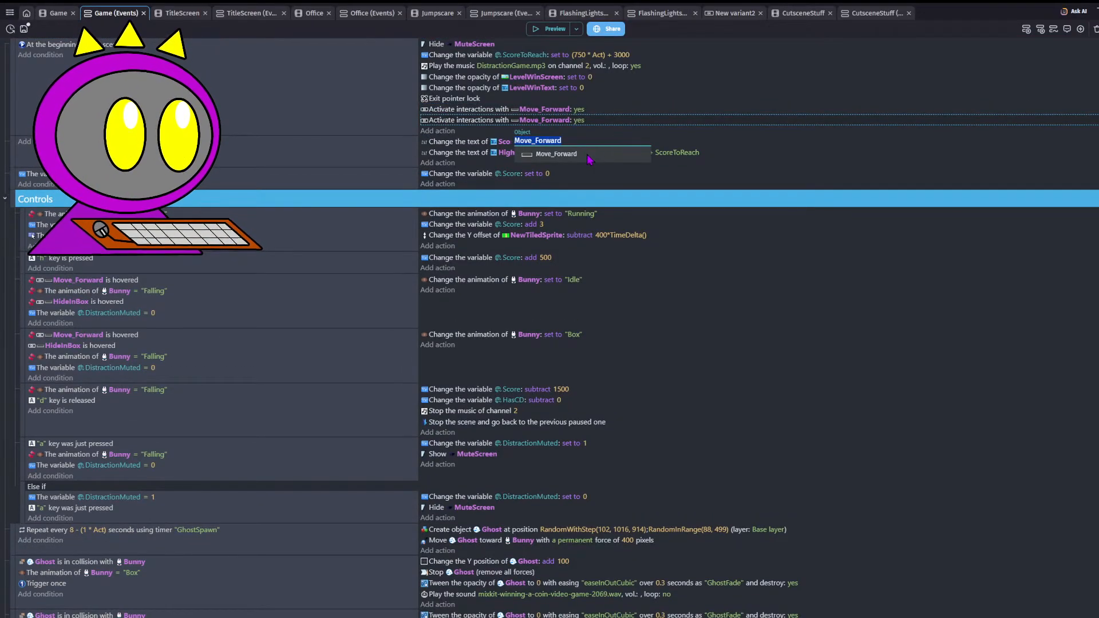
{"action": "type", "text": "HideInBox"}
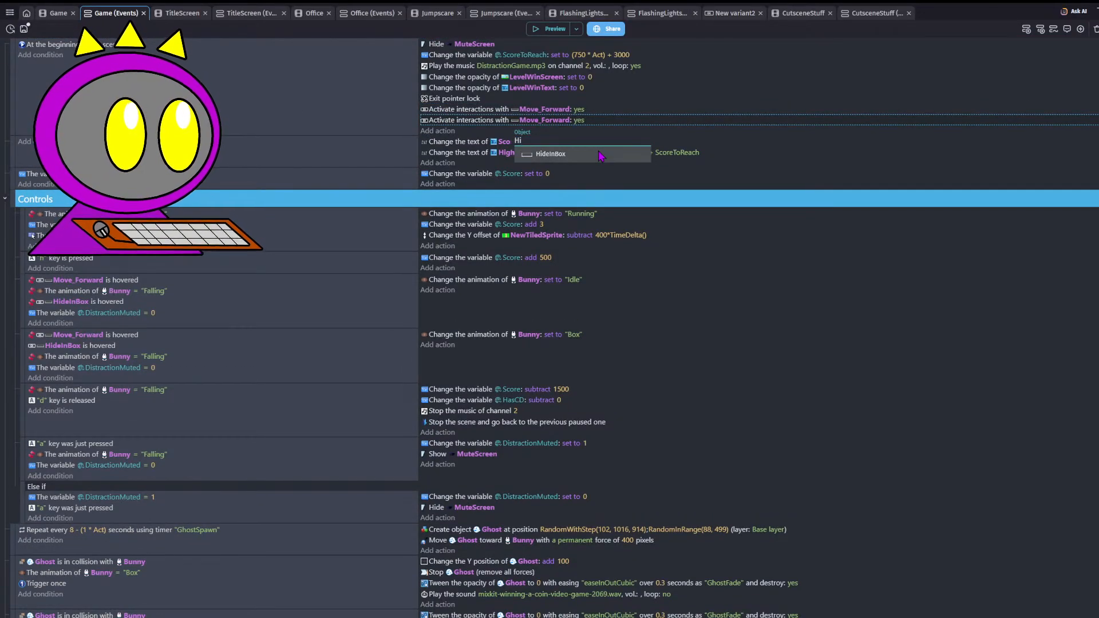
{"action": "key", "text": "Return"}
- Preview the Office scene, check the button controls in the computer game, and close the preview
{"action": "left_click", "coordinate": [541, 28]}
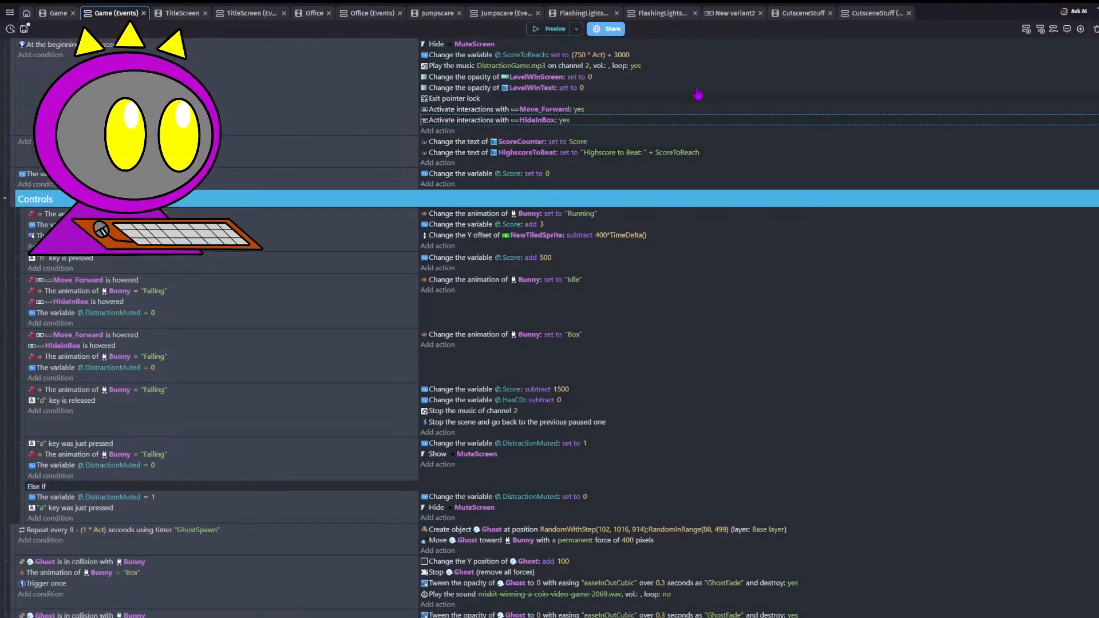
{"action": "left_click", "coordinate": [314, 14]}
{"action": "left_click", "coordinate": [551, 30]}
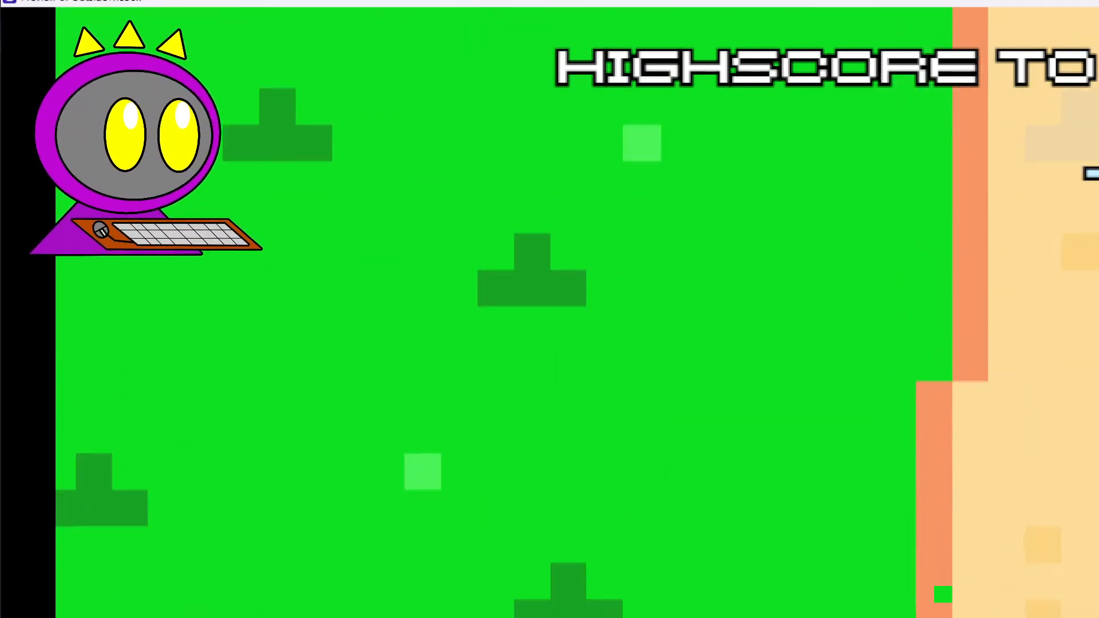
{"action": "key", "text": "alt+F4"}
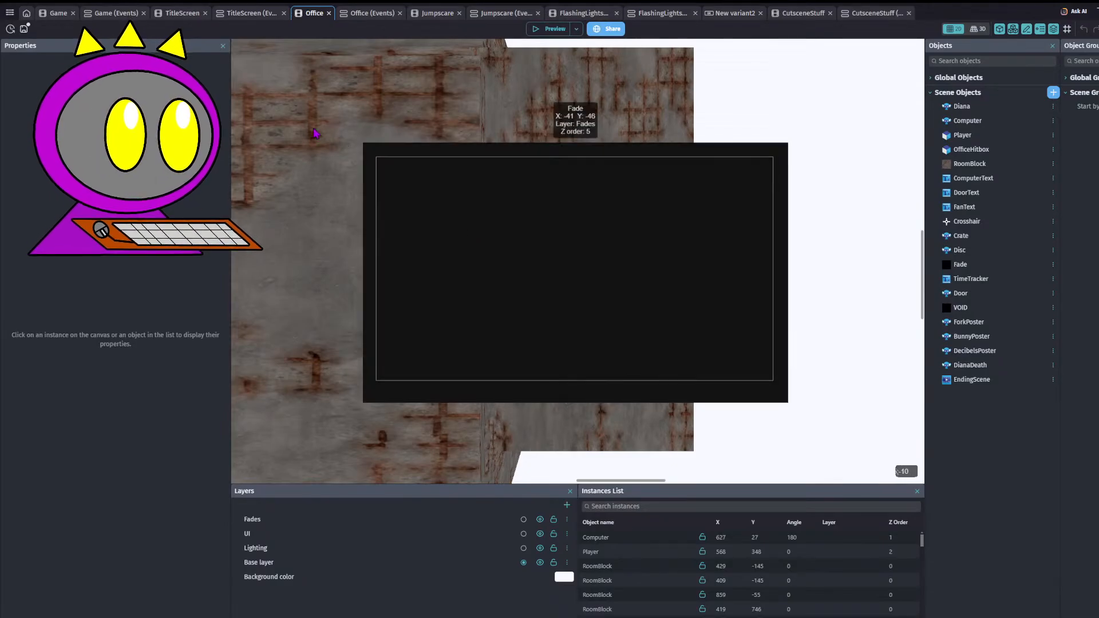
- Return to the Game scene's events and save the project
{"action": "left_click", "coordinate": [191, 17]}
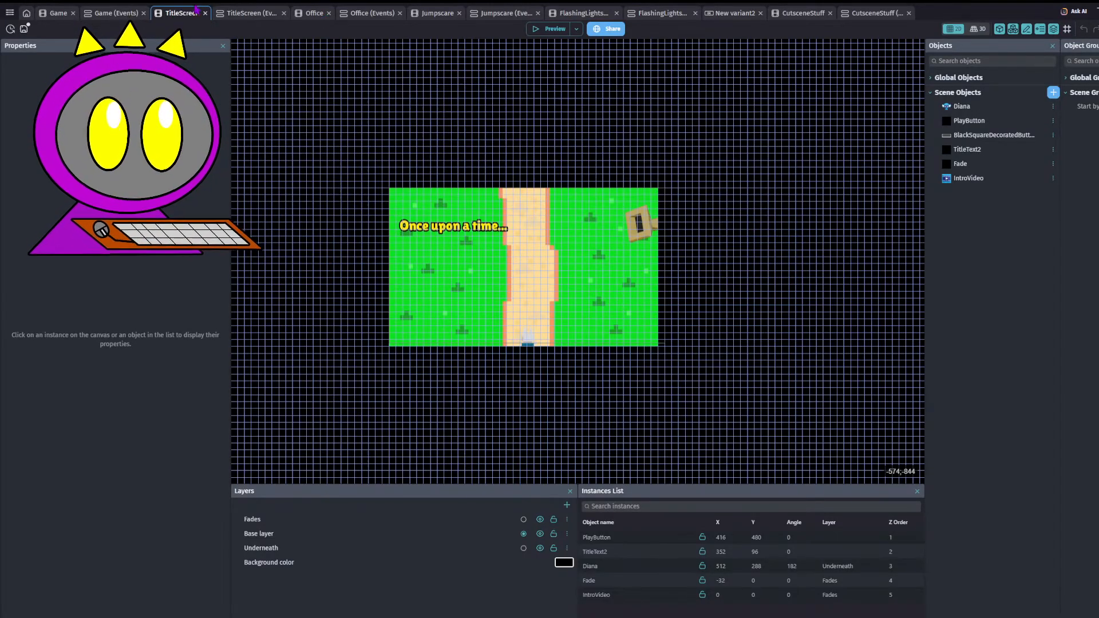
{"action": "left_click", "coordinate": [121, 14]}
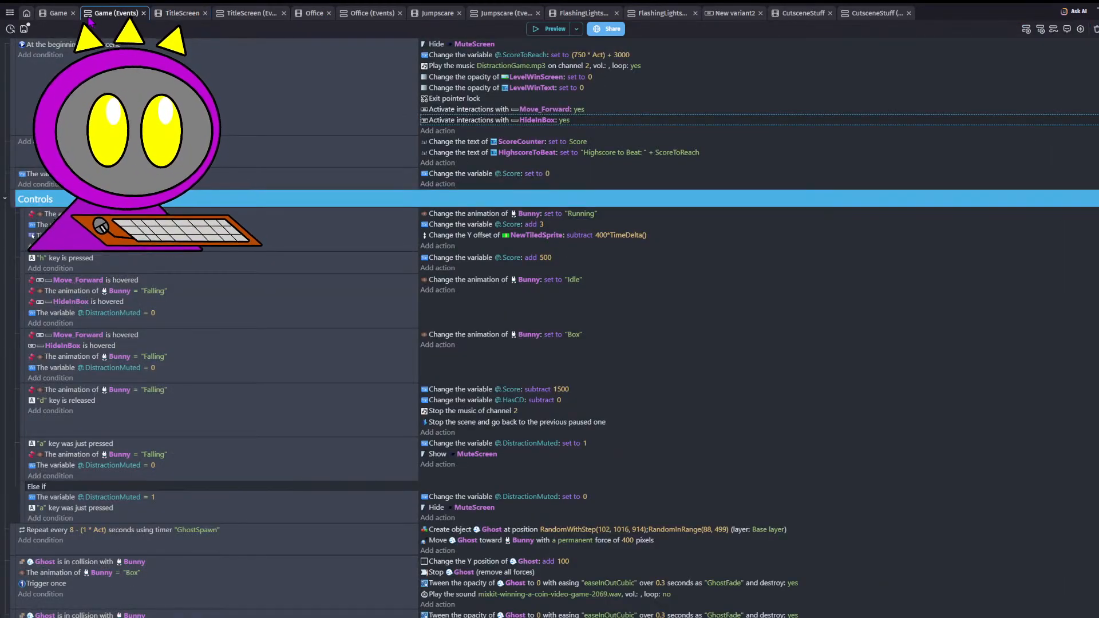
{"action": "left_click", "coordinate": [24, 29]}
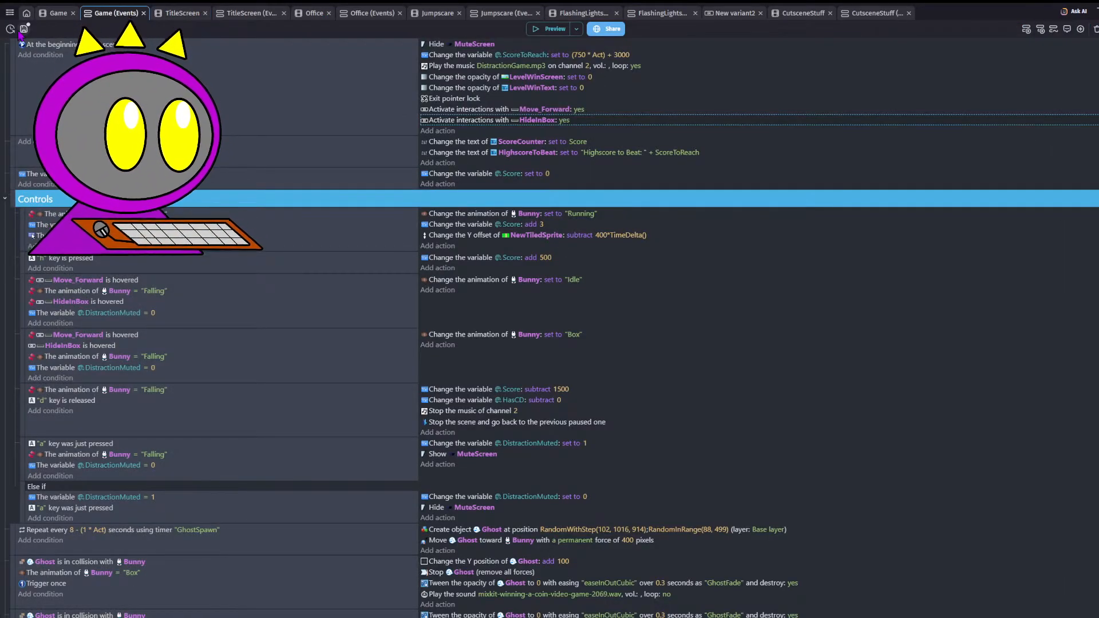
- Open the Game scene, try repositioning and re-pasting the Move Forward button, and undo those changes
{"action": "left_click", "coordinate": [59, 15]}
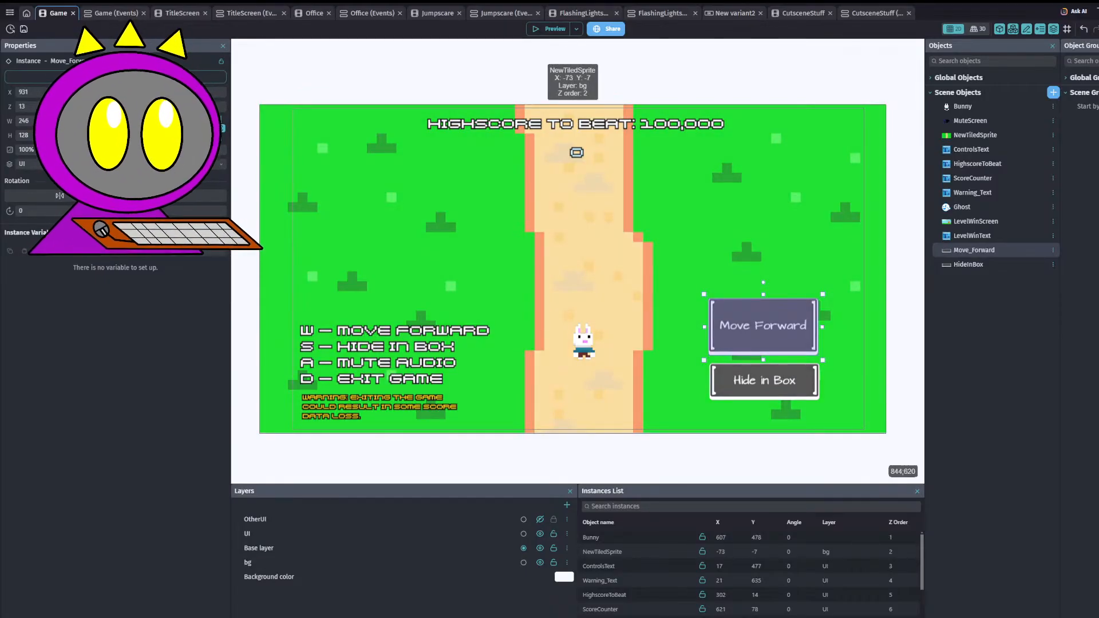
{"action": "scroll", "coordinate": [669, 387], "scroll_direction": "up", "scroll_amount": 1}
{"action": "scroll", "coordinate": [641, 384], "scroll_direction": "down", "scroll_amount": 1}
{"action": "scroll", "coordinate": [614, 380], "scroll_direction": "up", "scroll_amount": 2}
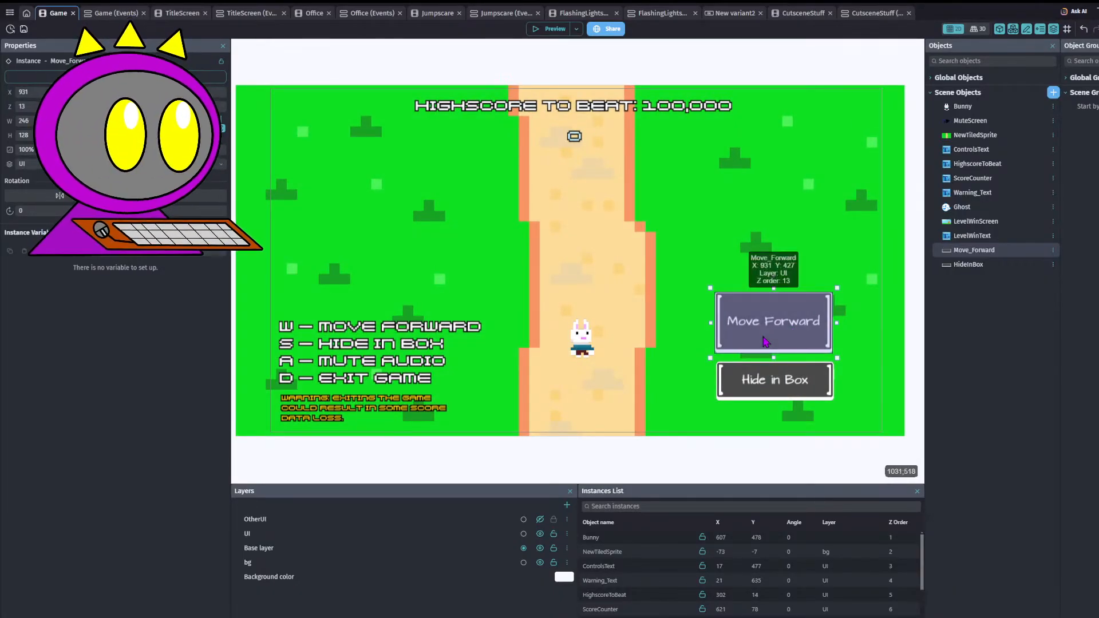
{"action": "left_click_drag", "start_coordinate": [767, 341], "coordinate": [774, 324]}
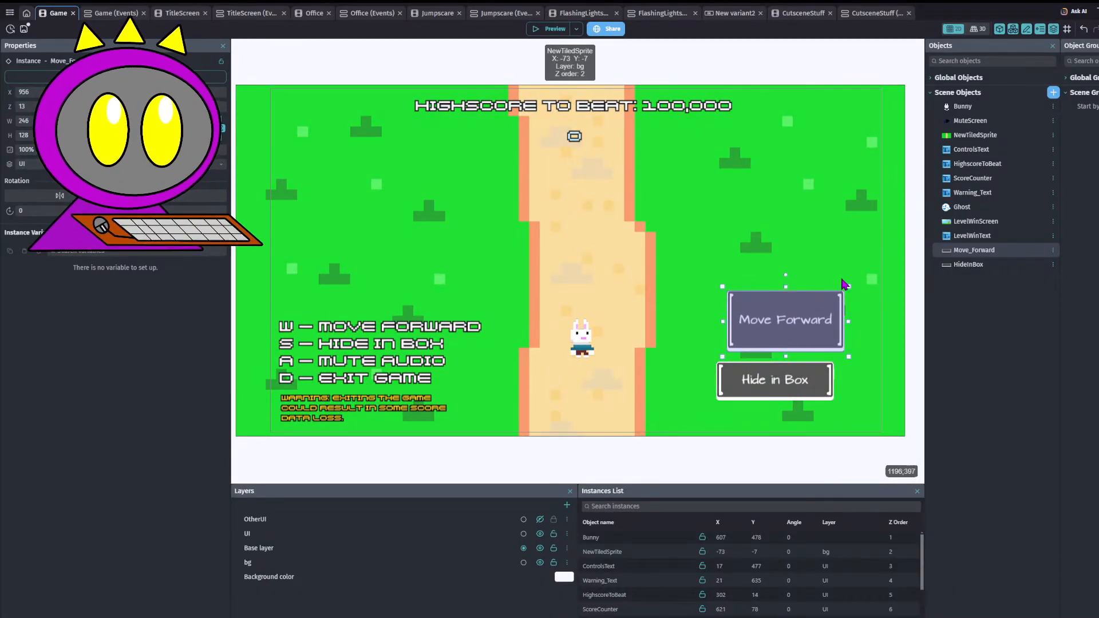
{"action": "key", "text": "ctrl+x"}
{"action": "key", "text": "ctrl+v"}
{"action": "key", "text": "ctrl+z"}
{"action": "key", "text": "ctrl+z"}
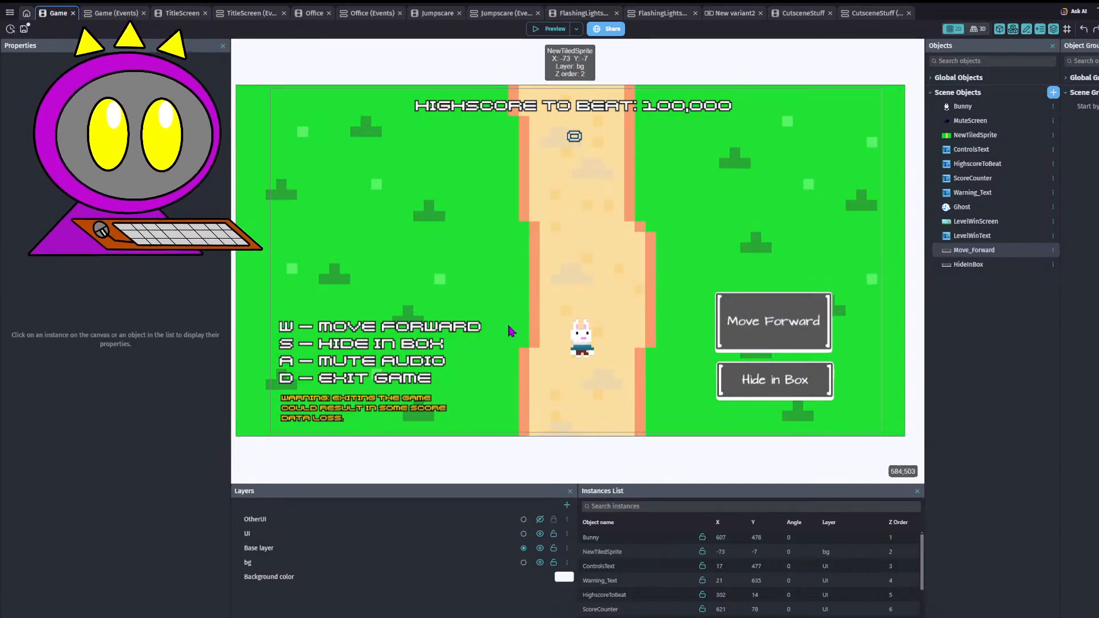
- Assign the Move Forward button in the Game scene to the Base layer
{"action": "left_click", "coordinate": [725, 299]}
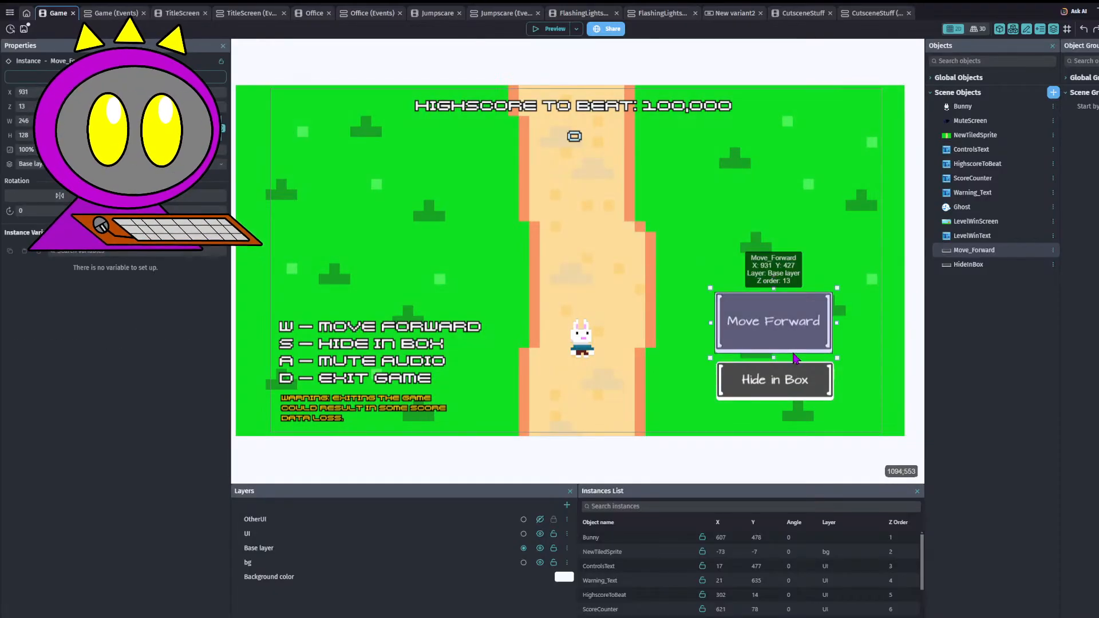
- In the Game events, replace the running event's cursor condition with a copied, non-inverted "Move_Forward is hovered" condition
{"action": "left_click", "coordinate": [111, 13]}
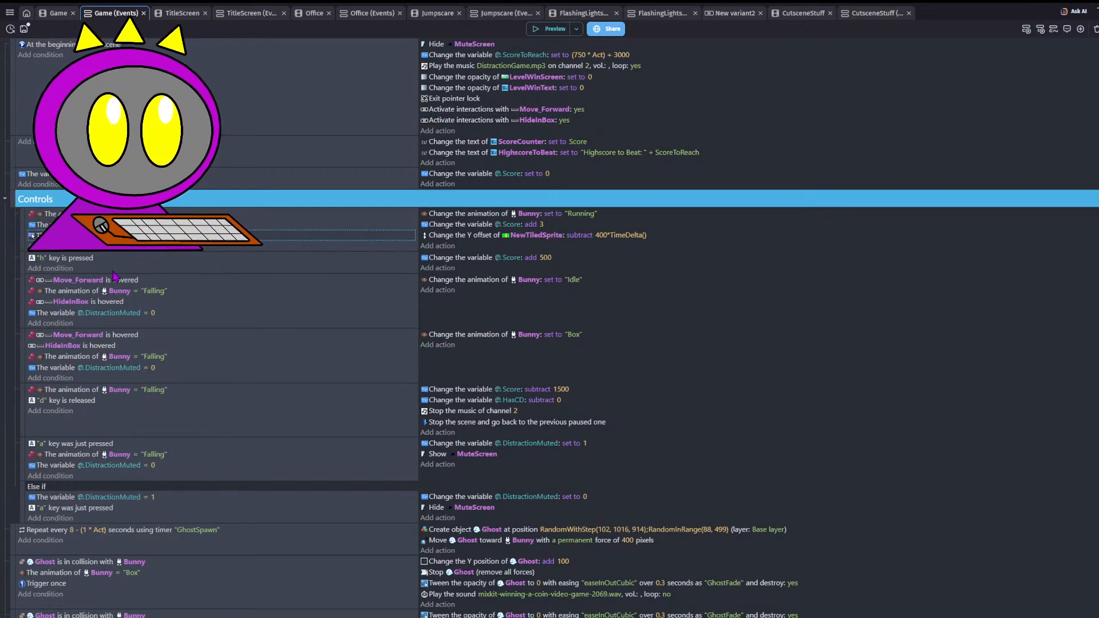
{"action": "left_click_drag", "start_coordinate": [117, 280], "coordinate": [115, 213], "text": "ctrl"}
{"action": "double_click", "coordinate": [115, 213]}
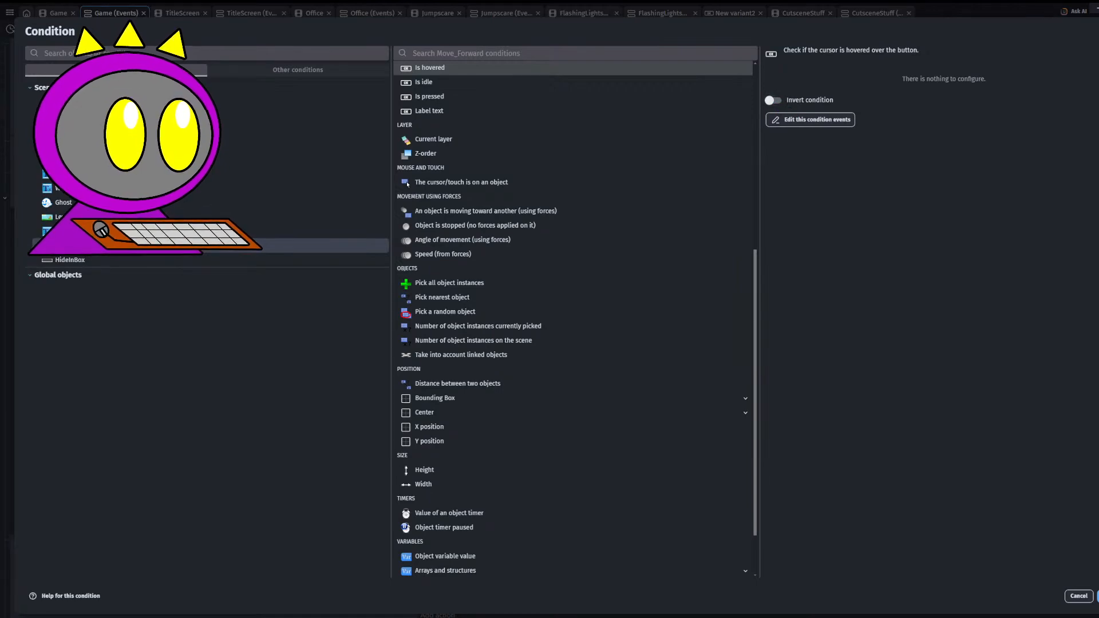
{"action": "key", "text": "Escape"}
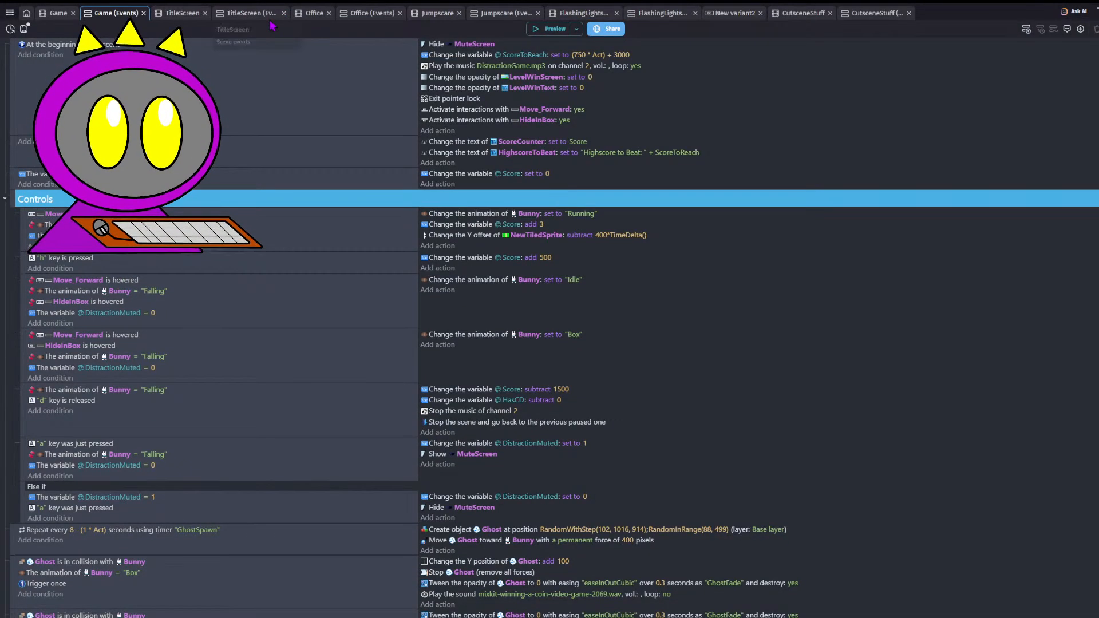
- Preview from the Office events, start the computer game to test the Move Forward button, and close the preview
{"action": "left_click", "coordinate": [372, 13]}
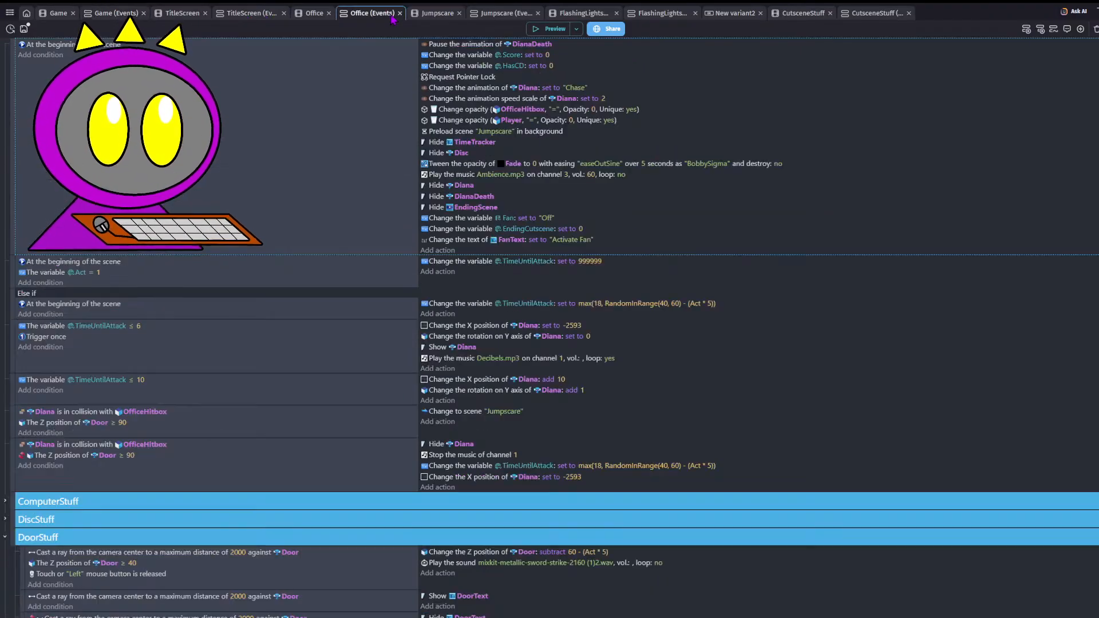
{"action": "left_click", "coordinate": [562, 34]}
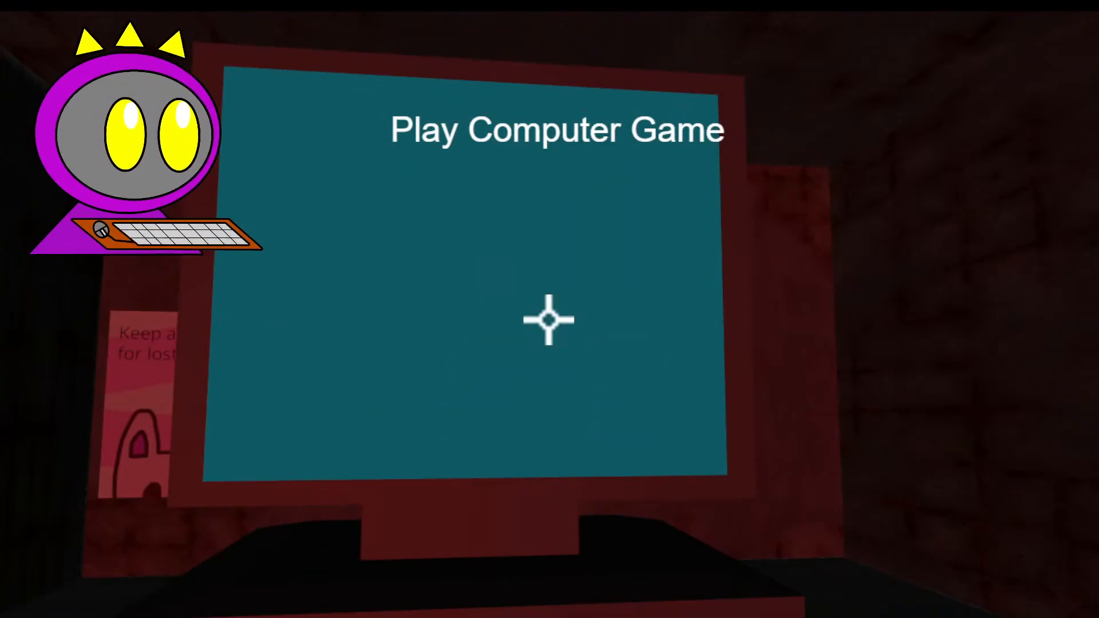
{"action": "left_click", "coordinate": [549, 319]}
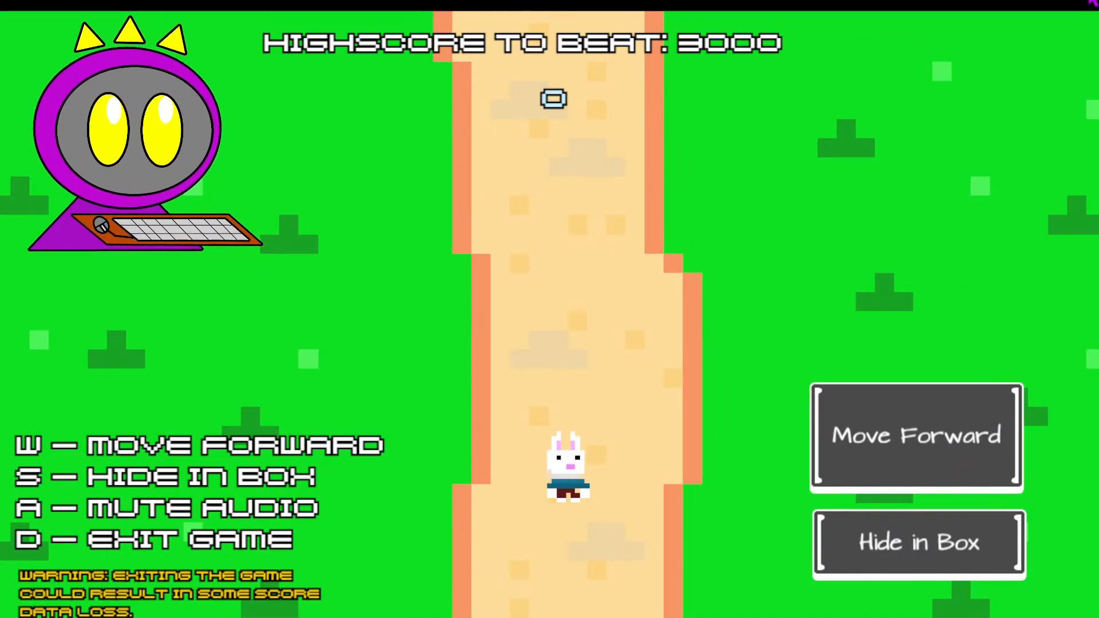
{"action": "left_click", "coordinate": [1093, 4]}
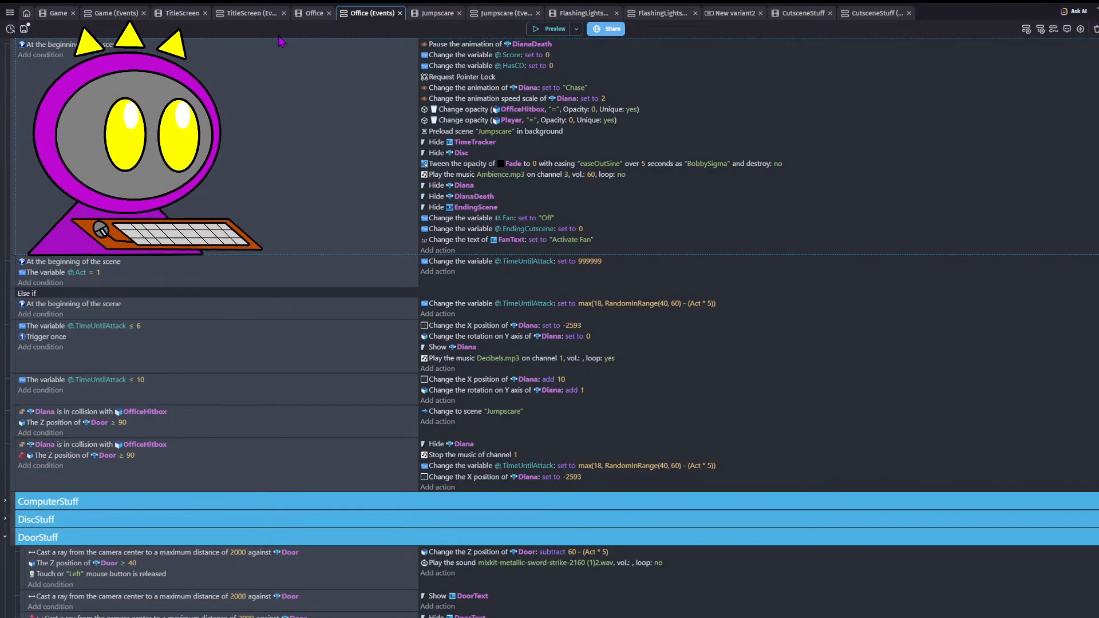
- Save the project from the Office scene's events
{"action": "left_click", "coordinate": [21, 33]}
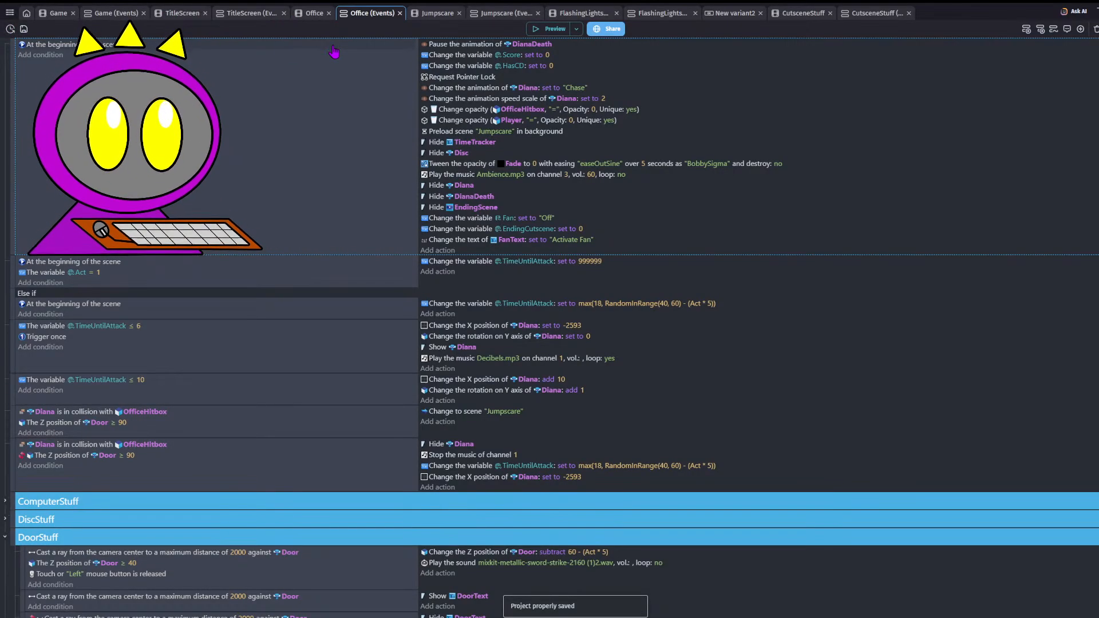
{"action": "scroll", "coordinate": [162, 484], "scroll_direction": "down", "scroll_amount": 3}
{"action": "scroll", "coordinate": [158, 466], "scroll_direction": "up", "scroll_amount": 3}
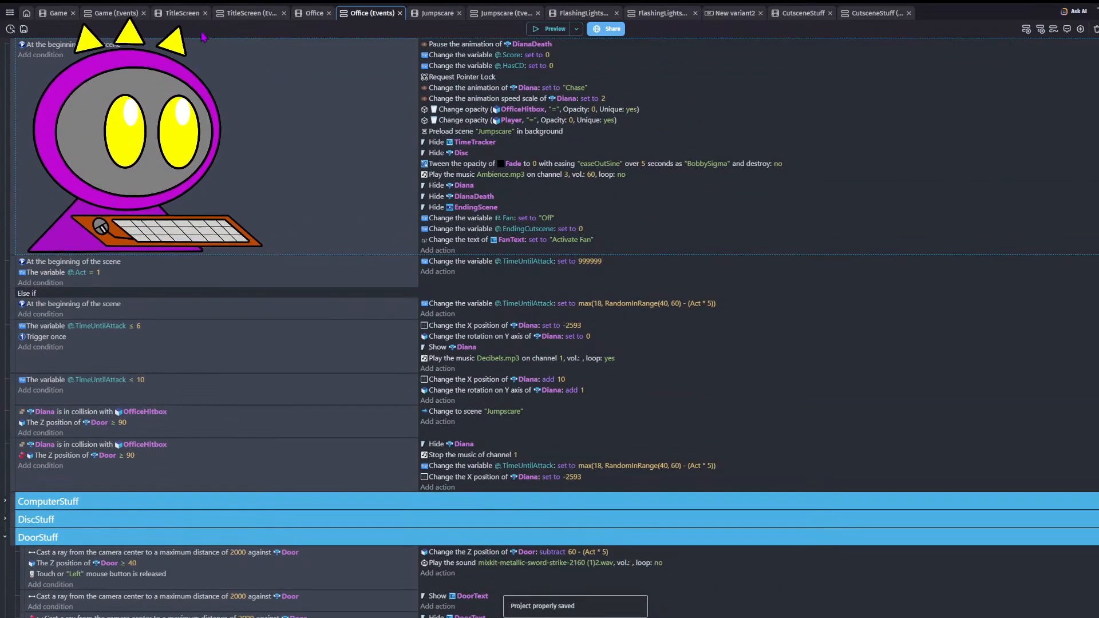
- In the Game events, replace the running event's "Move_Forward is hovered" condition with "The cursor/touch is on Move_Forward"
{"action": "left_click", "coordinate": [112, 12]}
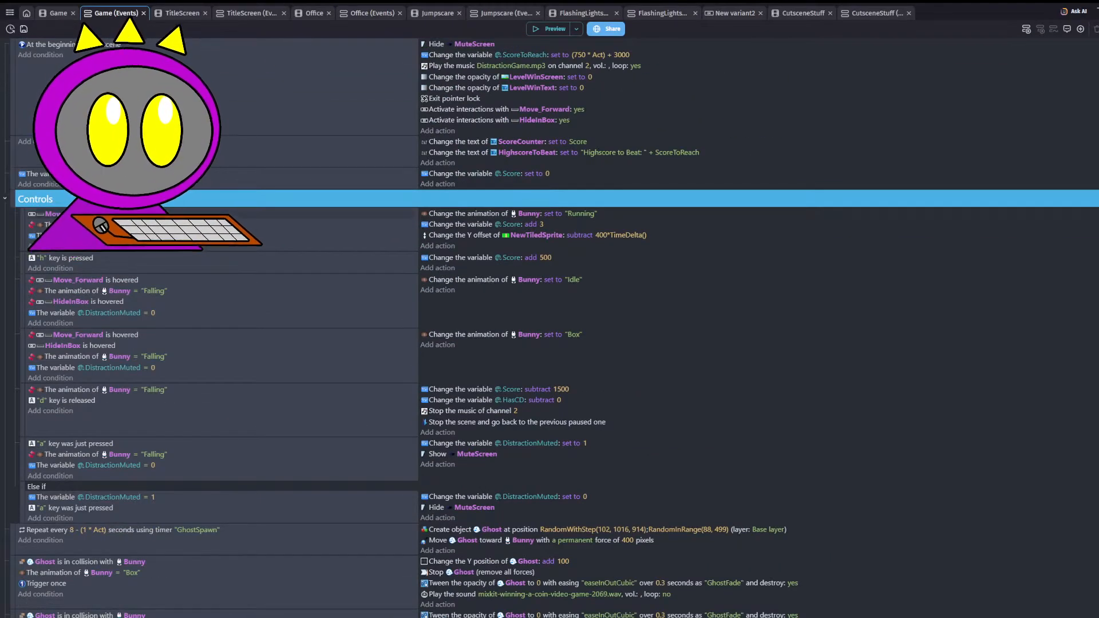
{"action": "left_click", "coordinate": [114, 213]}
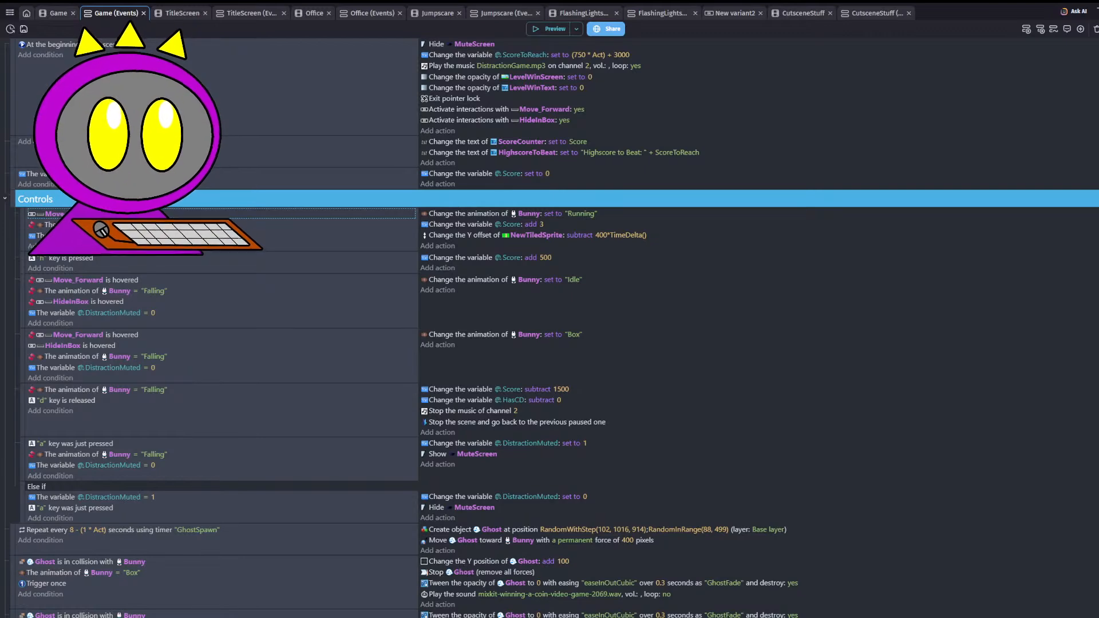
{"action": "key", "text": "Delete"}
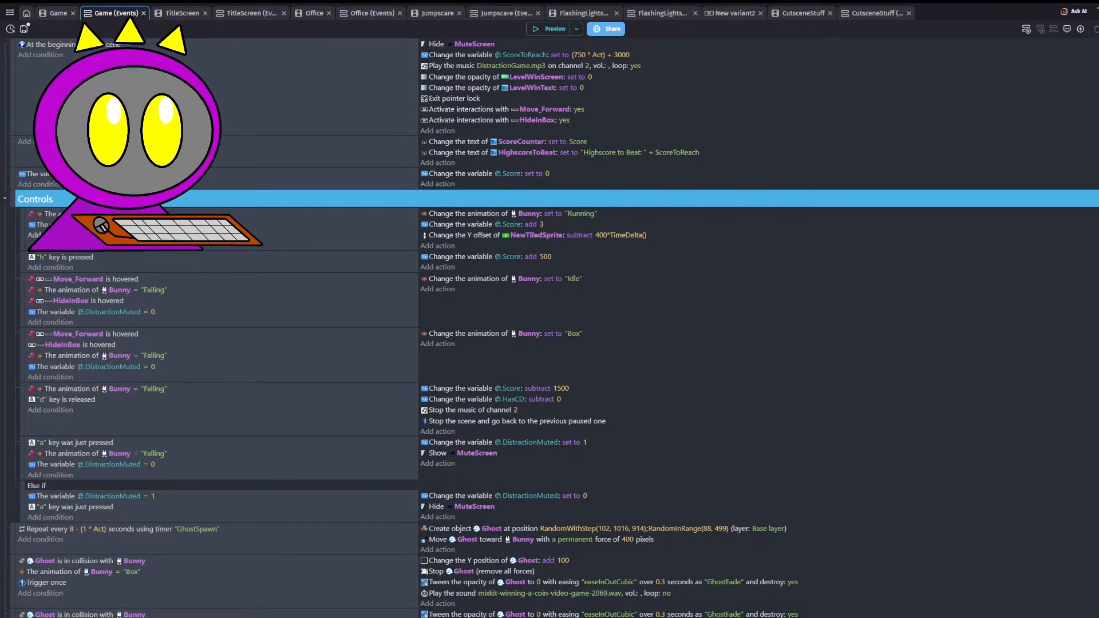
{"action": "left_click", "coordinate": [50, 235]}
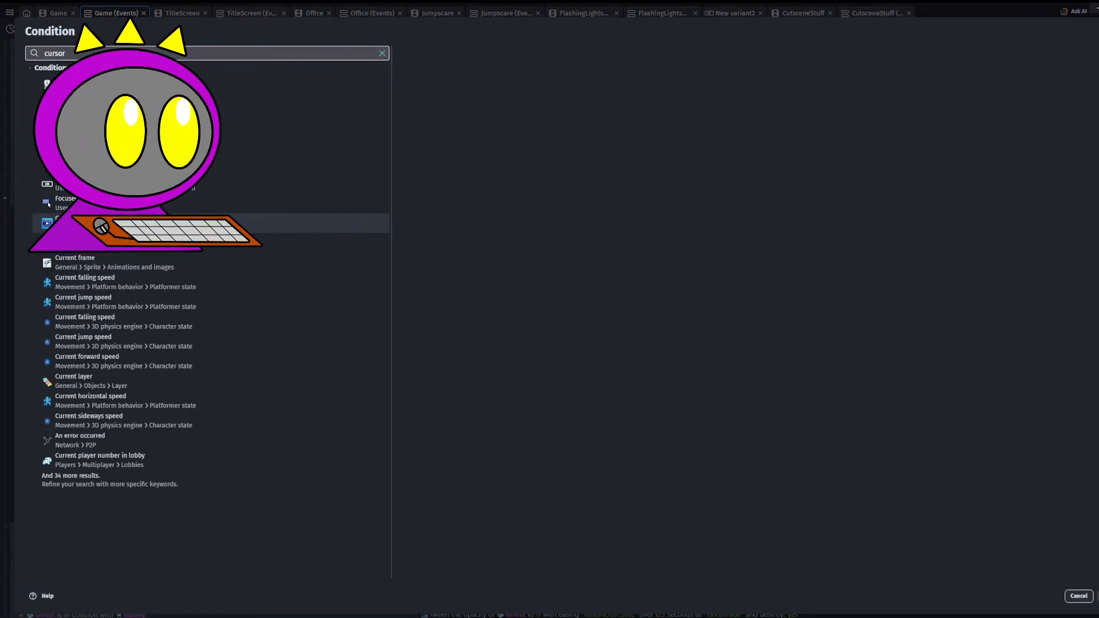
{"action": "left_click", "coordinate": [315, 125]}
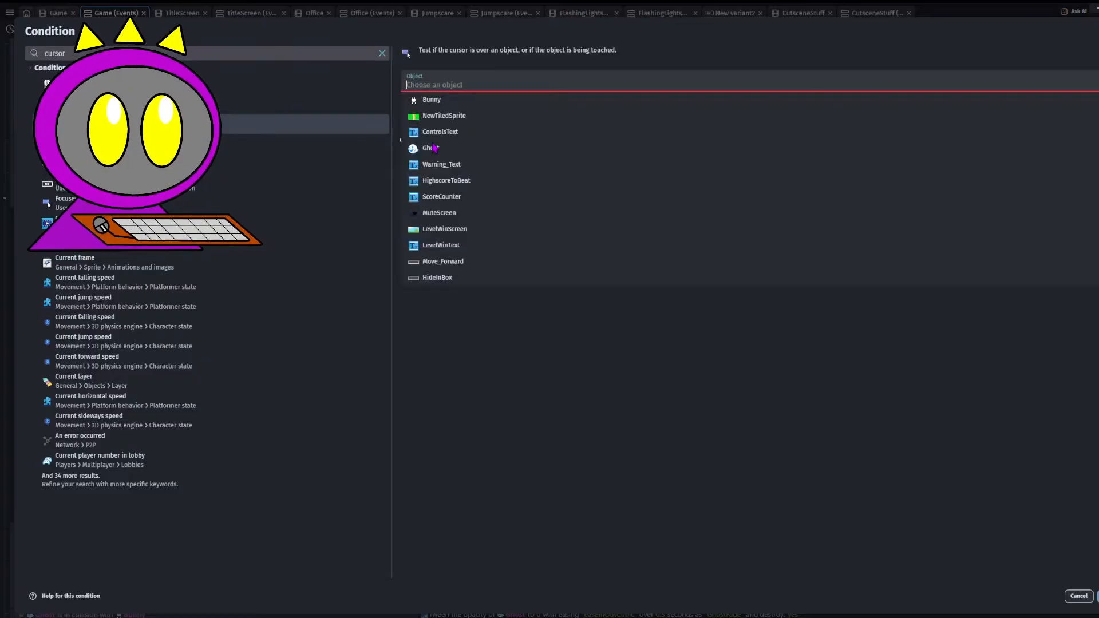
{"action": "left_click", "coordinate": [484, 270]}
{"action": "key", "text": "Return"}
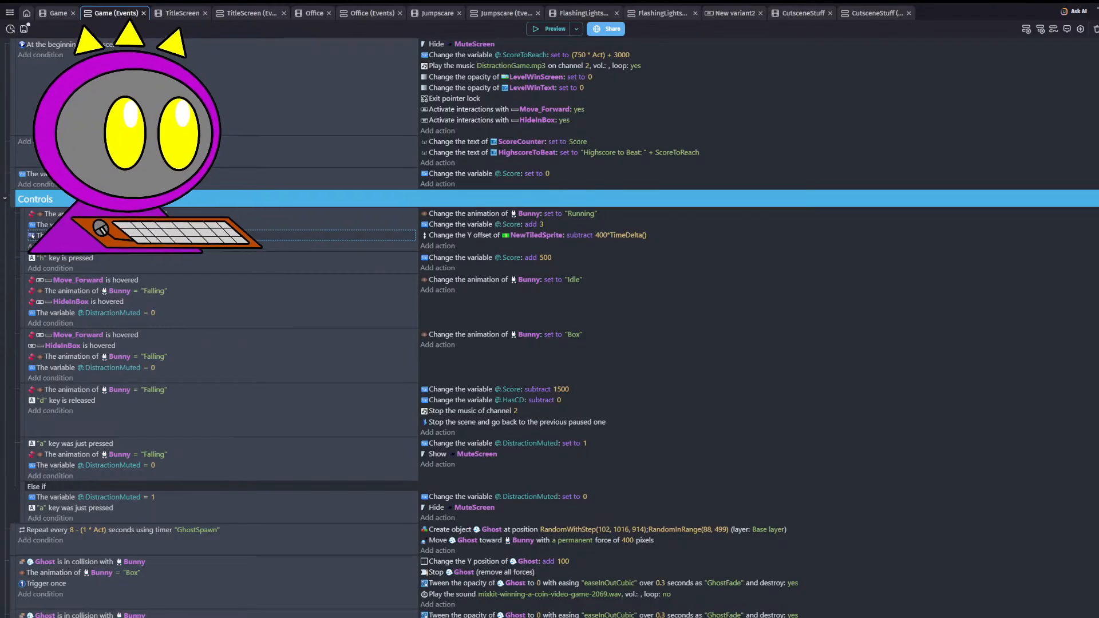
- In the Idle animation event, replace the Move_Forward hovered condition with a copied, inverted "The cursor/touch is on Move_Forward" condition
{"action": "left_click", "coordinate": [121, 285]}
{"action": "key", "text": "ctrl+v"}
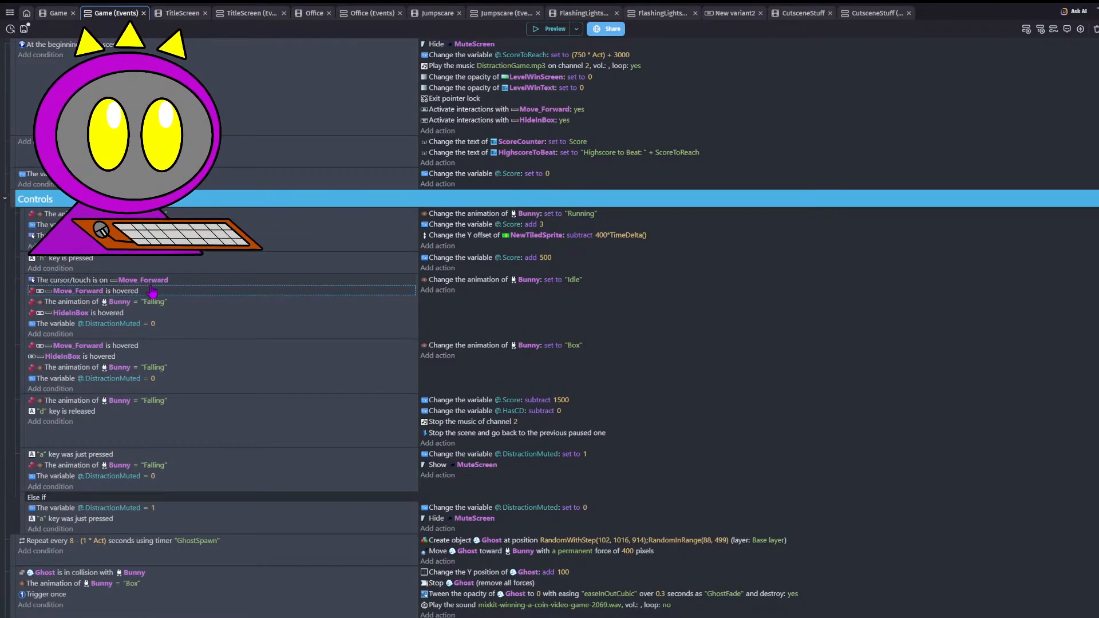
{"action": "double_click", "coordinate": [93, 283]}
{"action": "left_click", "coordinate": [774, 103]}
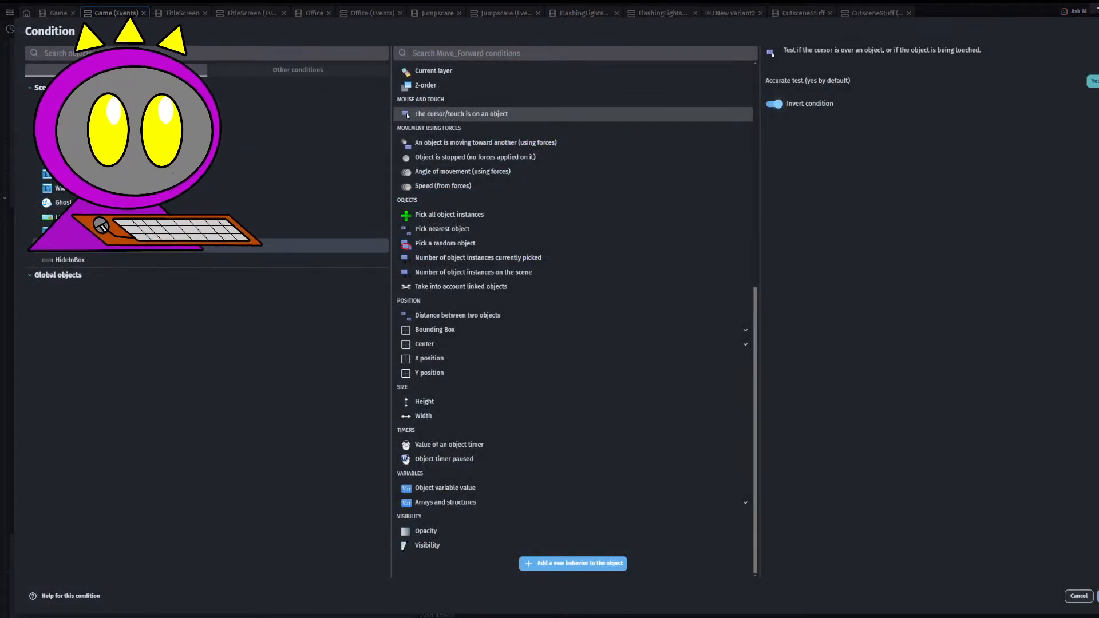
{"action": "key", "text": "Return"}
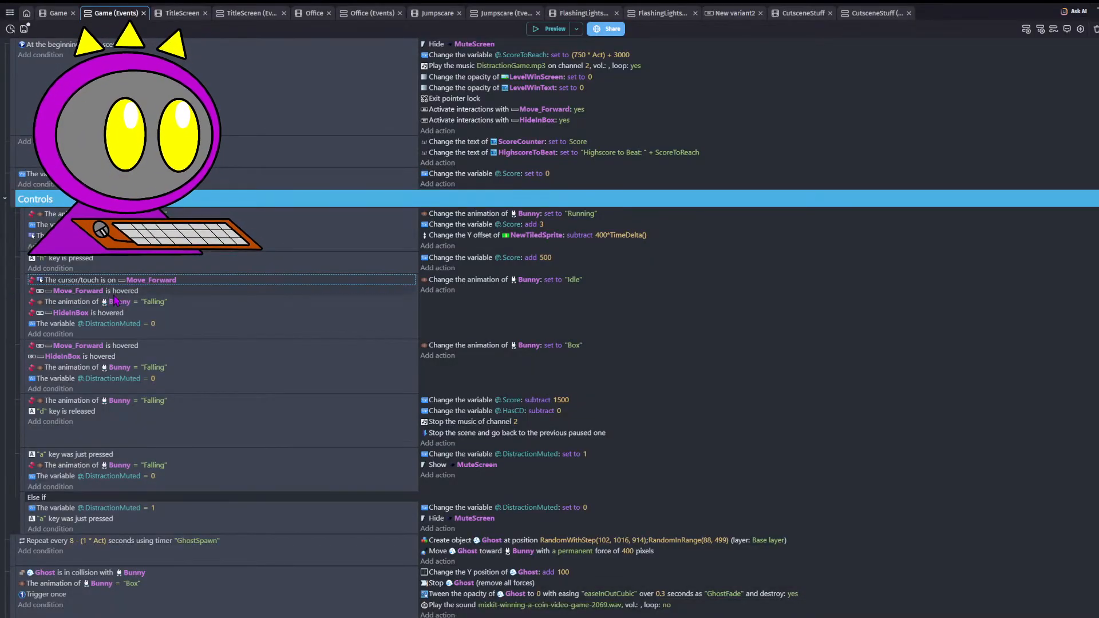
{"action": "key", "text": "Down"}
{"action": "key", "text": "Delete"}
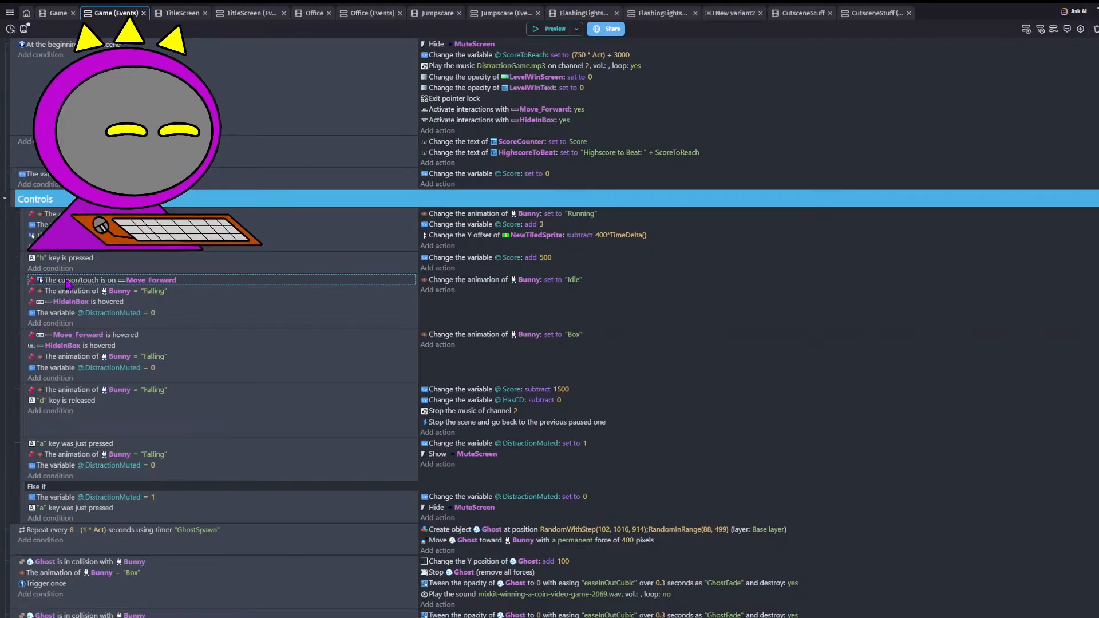
- In the Box animation event, swap the inverted Move_Forward hovered condition for a copy of the inverted cursor/touch condition
{"action": "left_click", "coordinate": [121, 337]}
{"action": "key", "text": "ctrl+v"}
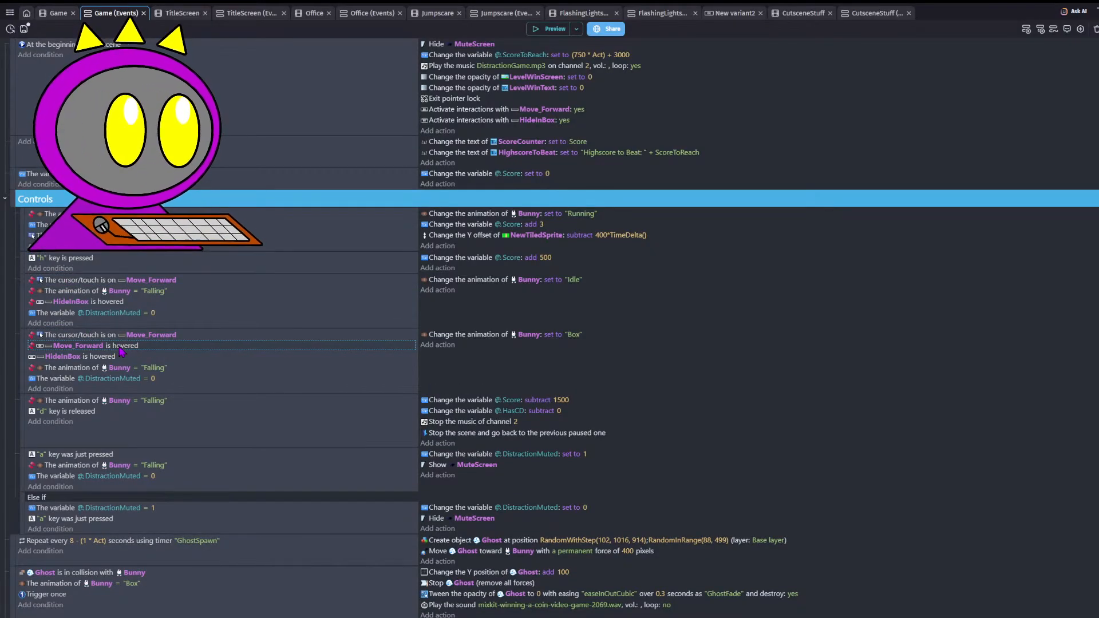
{"action": "key", "text": "Delete"}
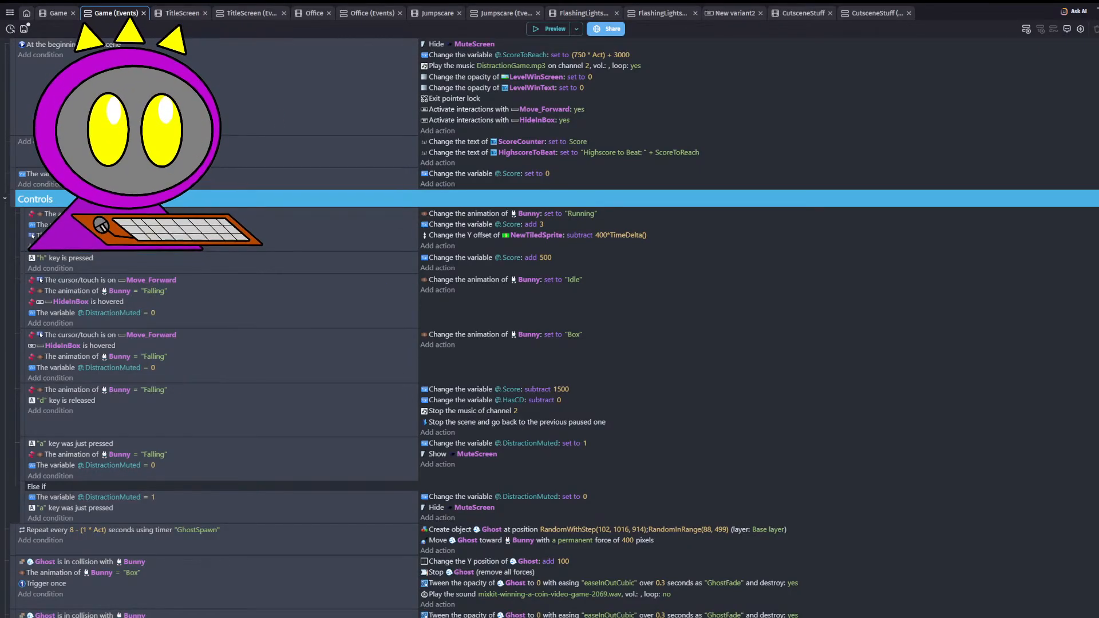
- Save the project and preview the game from the Office events
{"action": "left_click", "coordinate": [24, 29]}
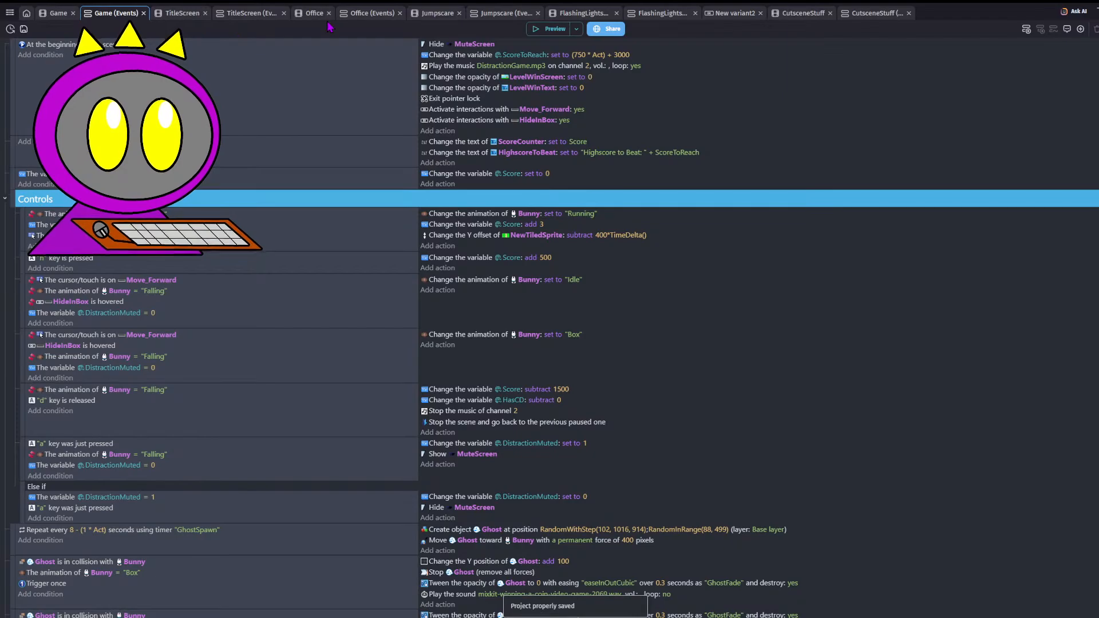
{"action": "left_click", "coordinate": [366, 13]}
{"action": "left_click", "coordinate": [551, 28]}
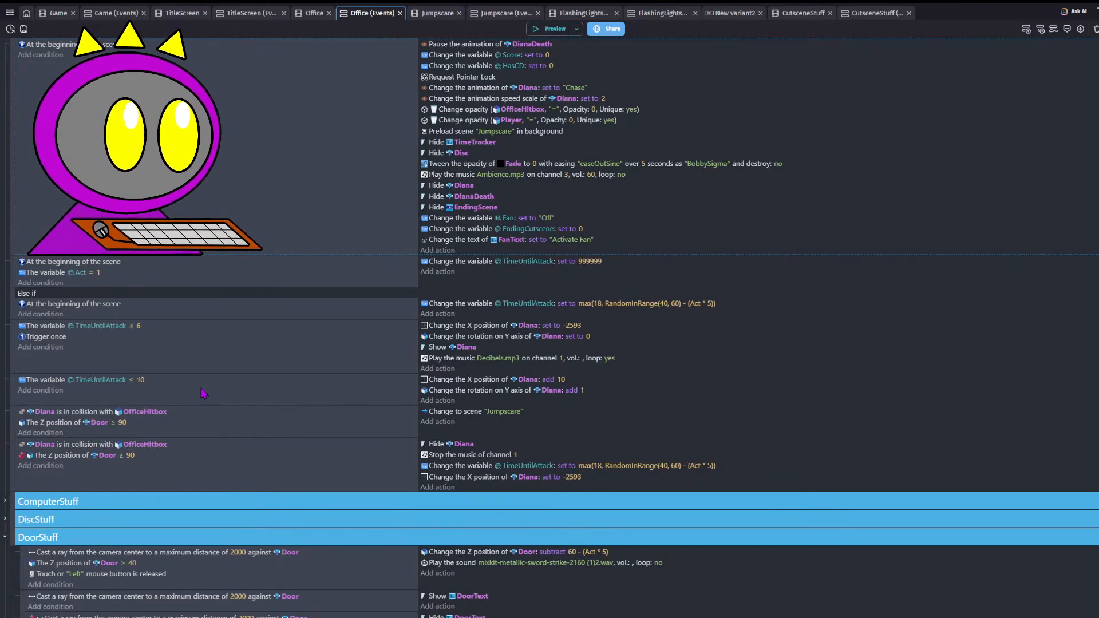
{"action": "scroll", "coordinate": [214, 366], "scroll_direction": "down", "scroll_amount": 6}
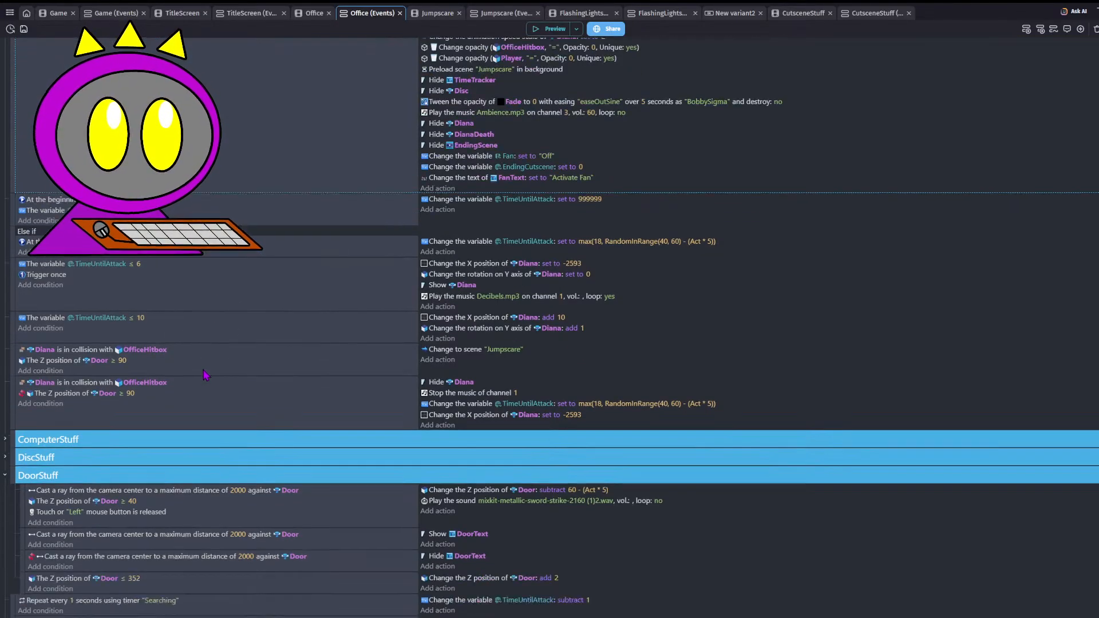
{"action": "scroll", "coordinate": [143, 289], "scroll_direction": "up", "scroll_amount": 5}
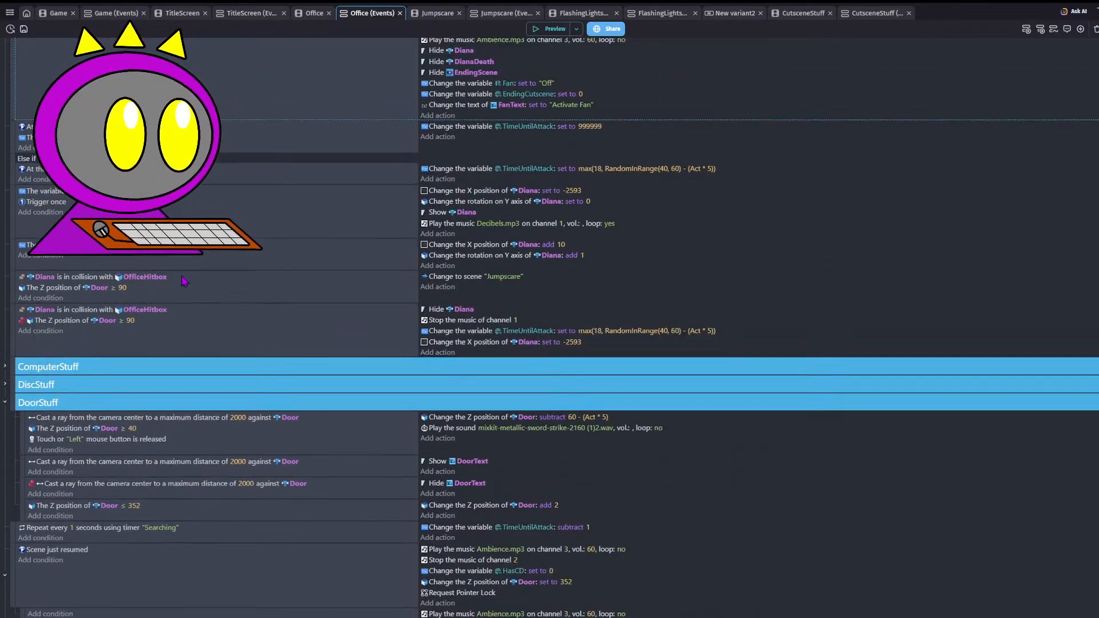
{"action": "scroll", "coordinate": [201, 355], "scroll_direction": "down", "scroll_amount": 7}
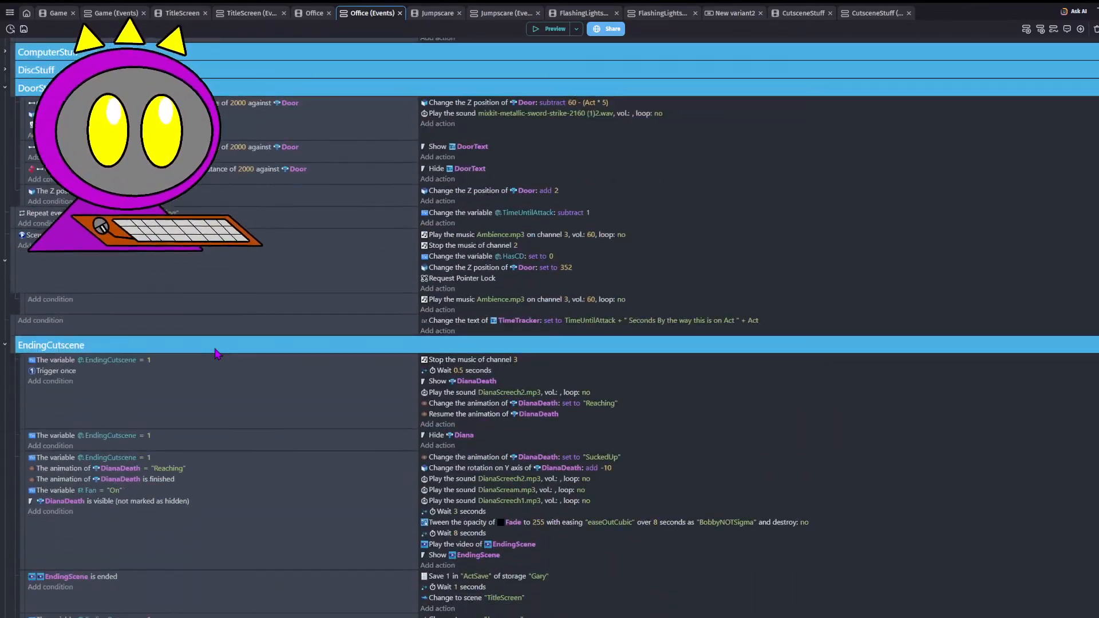
{"action": "scroll", "coordinate": [197, 356], "scroll_direction": "up", "scroll_amount": 6}
{"action": "scroll", "coordinate": [212, 355], "scroll_direction": "up", "scroll_amount": 2}
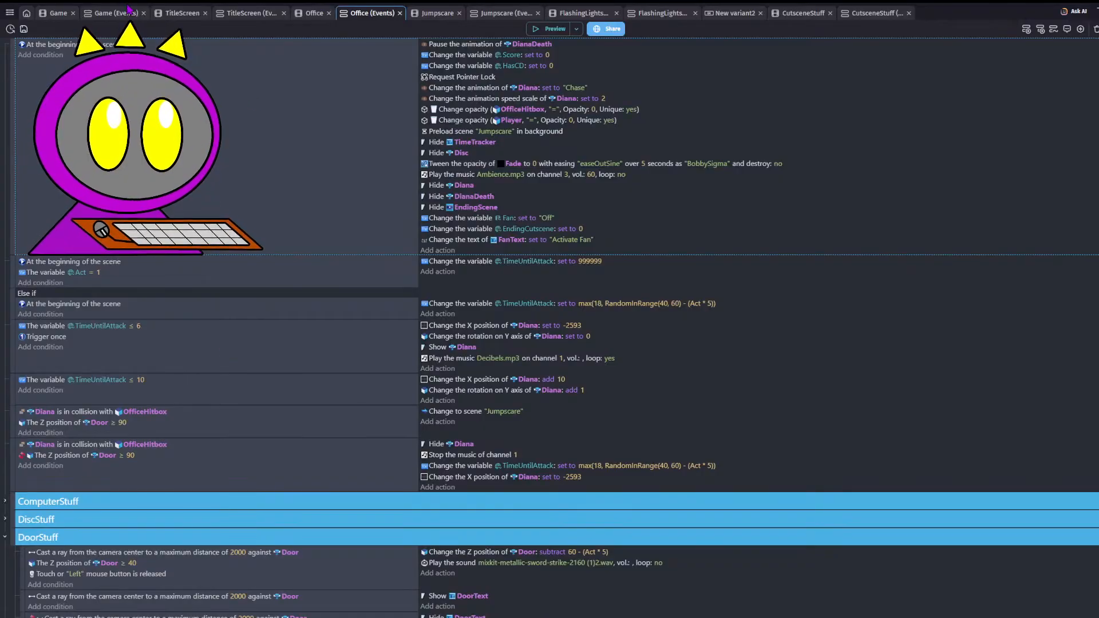
- In the Game scene's Idle event, replace the HideInBox hovered condition with a copied, inverted cursor/touch condition set to HideInBox
{"action": "left_click", "coordinate": [110, 15]}
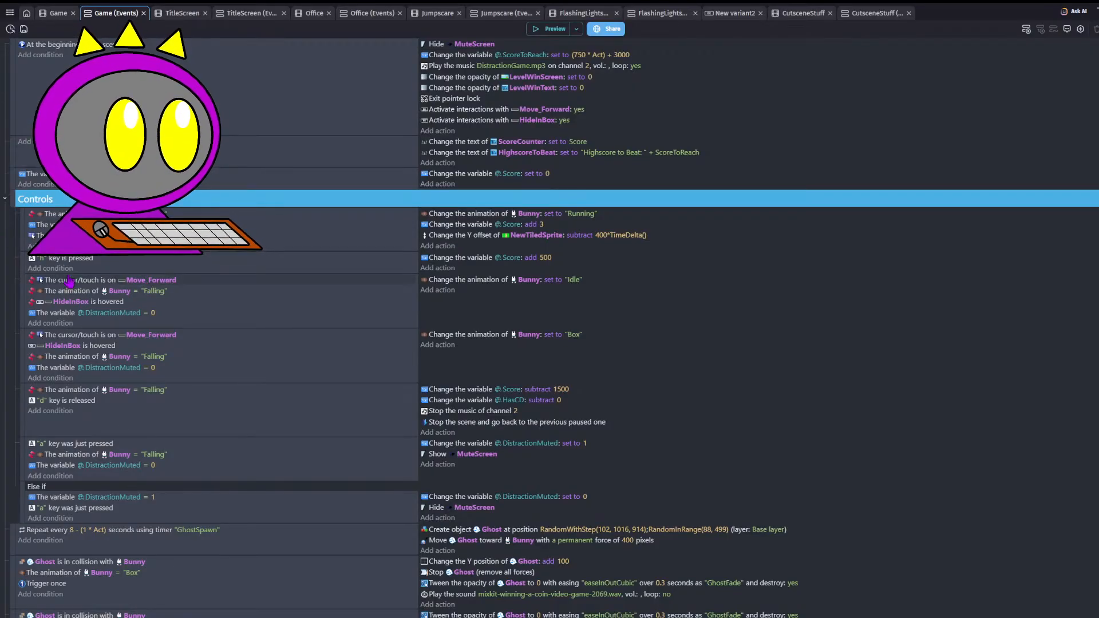
{"action": "left_click", "coordinate": [85, 284]}
{"action": "key", "text": "ctrl+v"}
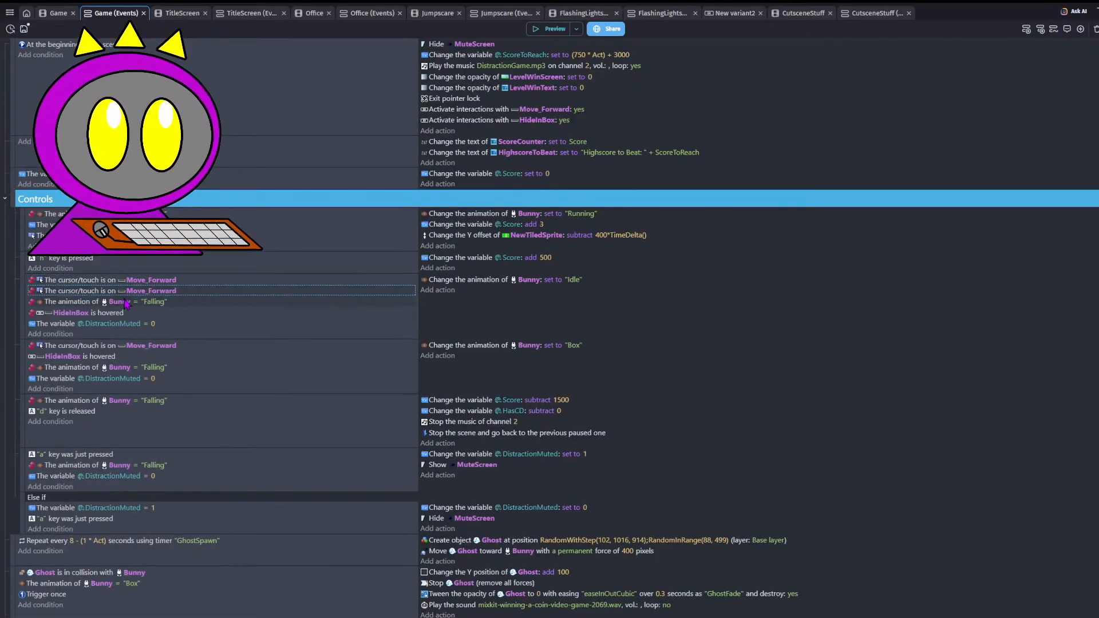
{"action": "left_click", "coordinate": [138, 292]}
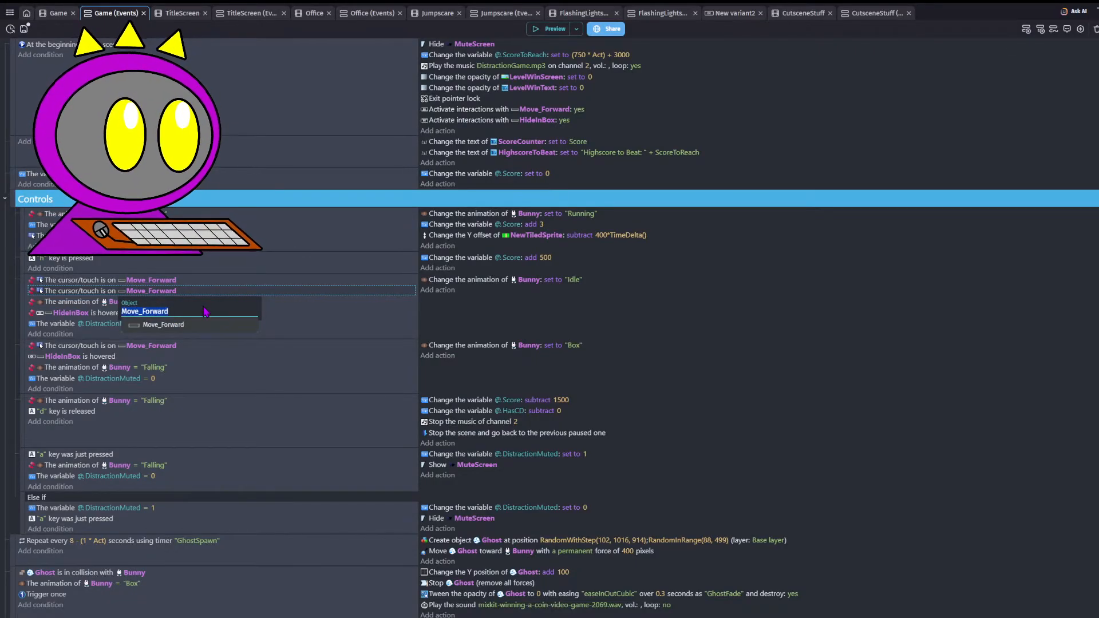
{"action": "type", "text": "HId"}
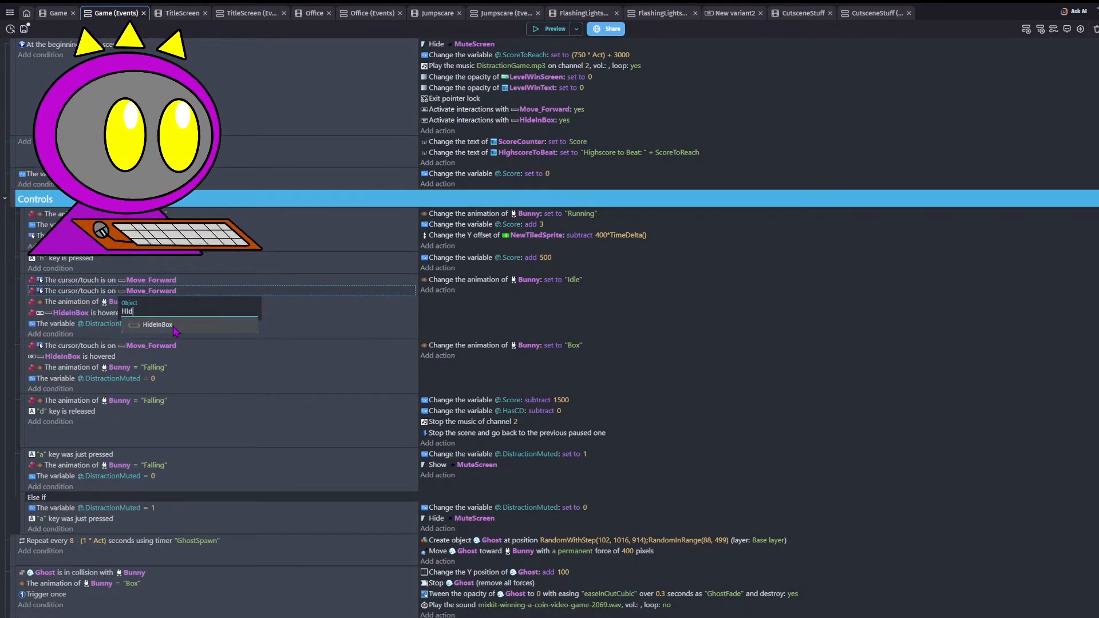
{"action": "left_click", "coordinate": [157, 325]}
{"action": "left_click", "coordinate": [92, 315]}
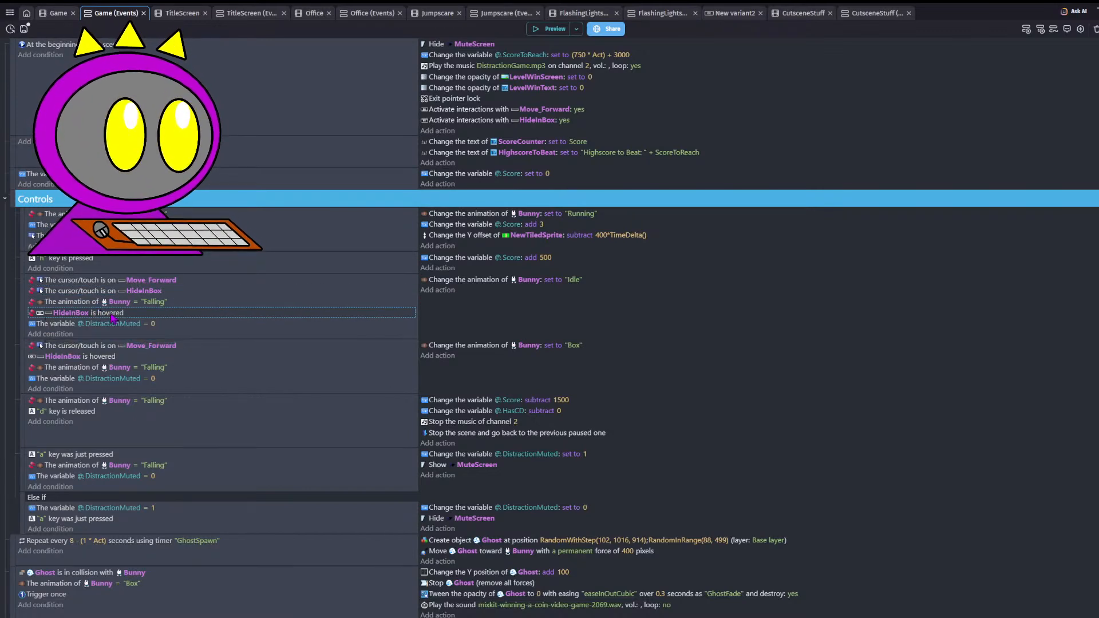
{"action": "key", "text": "Delete"}
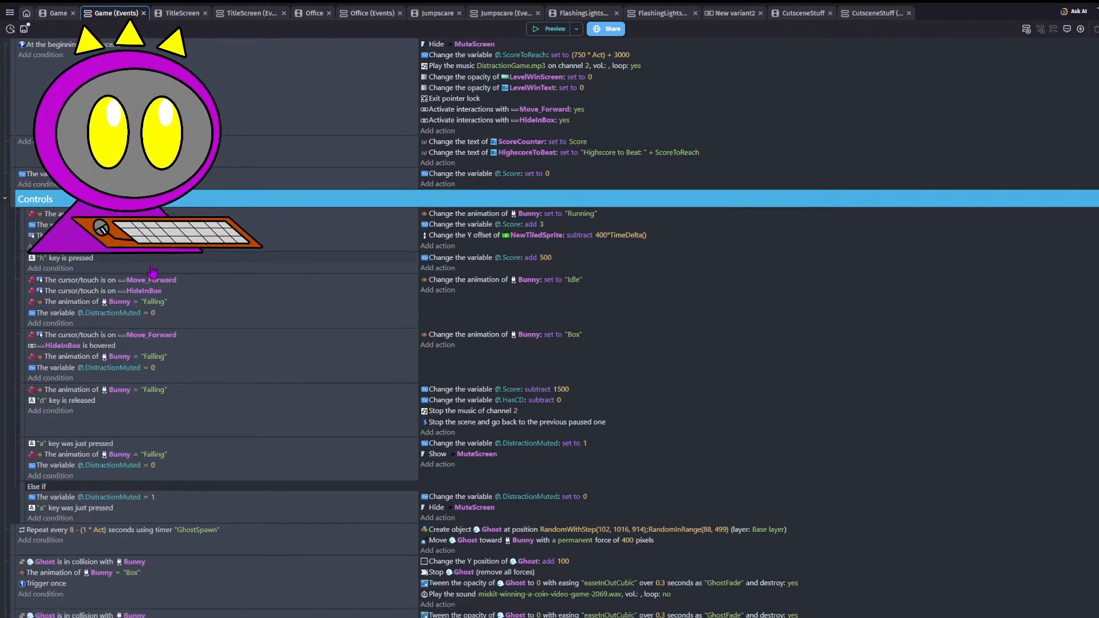
{"action": "left_click", "coordinate": [117, 291]}
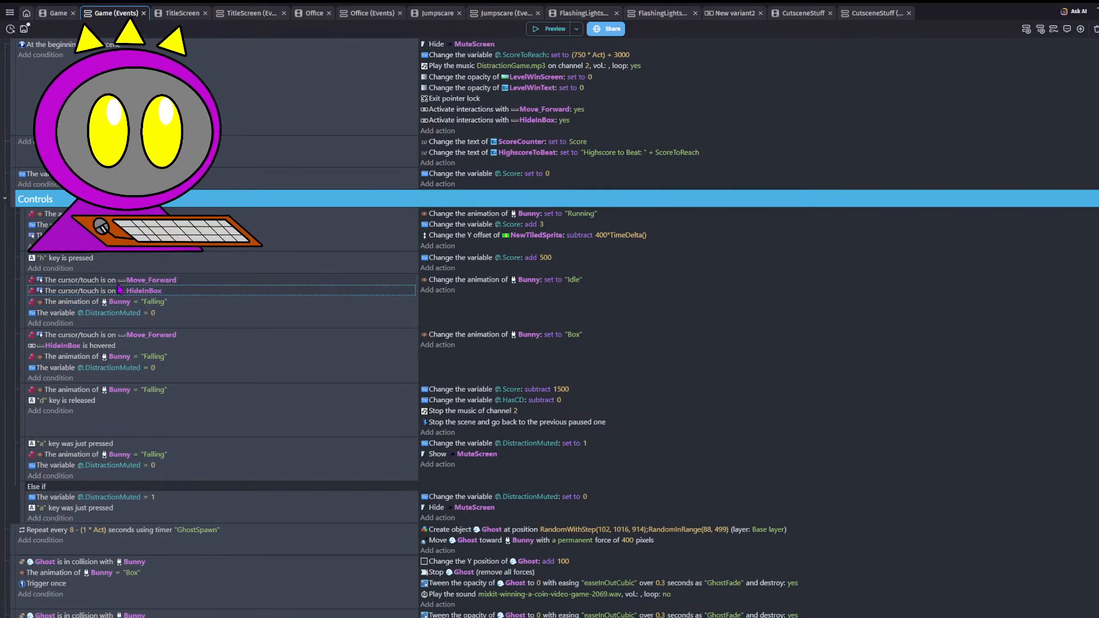
{"action": "left_click", "coordinate": [71, 337]}
{"action": "key", "text": "ctrl+v"}
{"action": "mouse_move", "coordinate": [79, 337]}
{"action": "left_mouse_down"}
{"action": "mouse_move", "coordinate": [91, 361]}
{"action": "mouse_move", "coordinate": [80, 351]}
{"action": "left_mouse_up"}
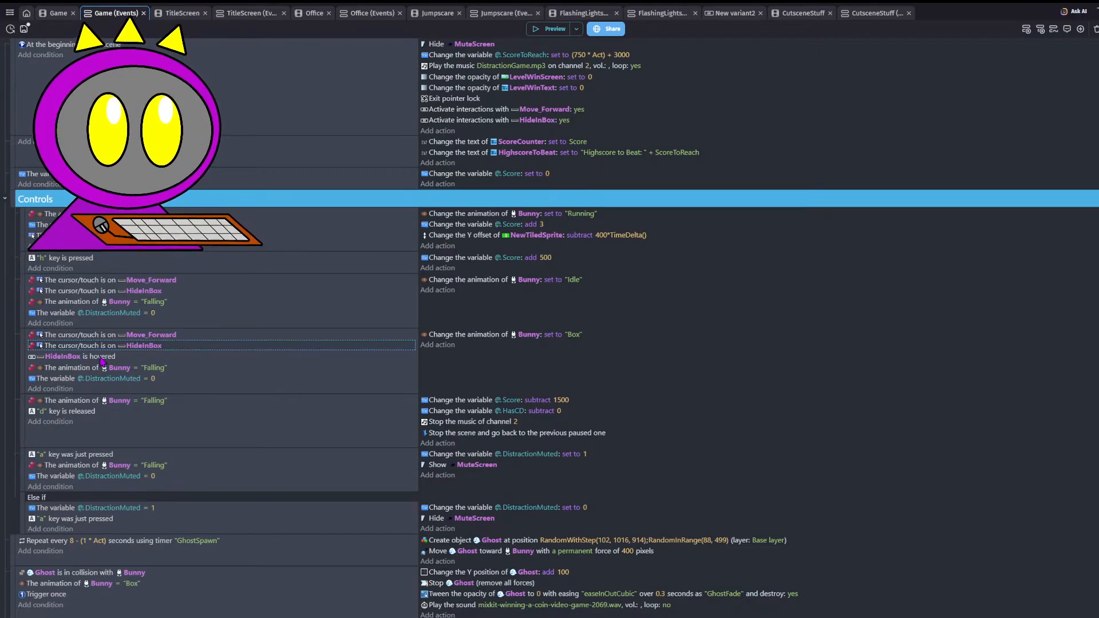
{"action": "key", "text": "Delete"}
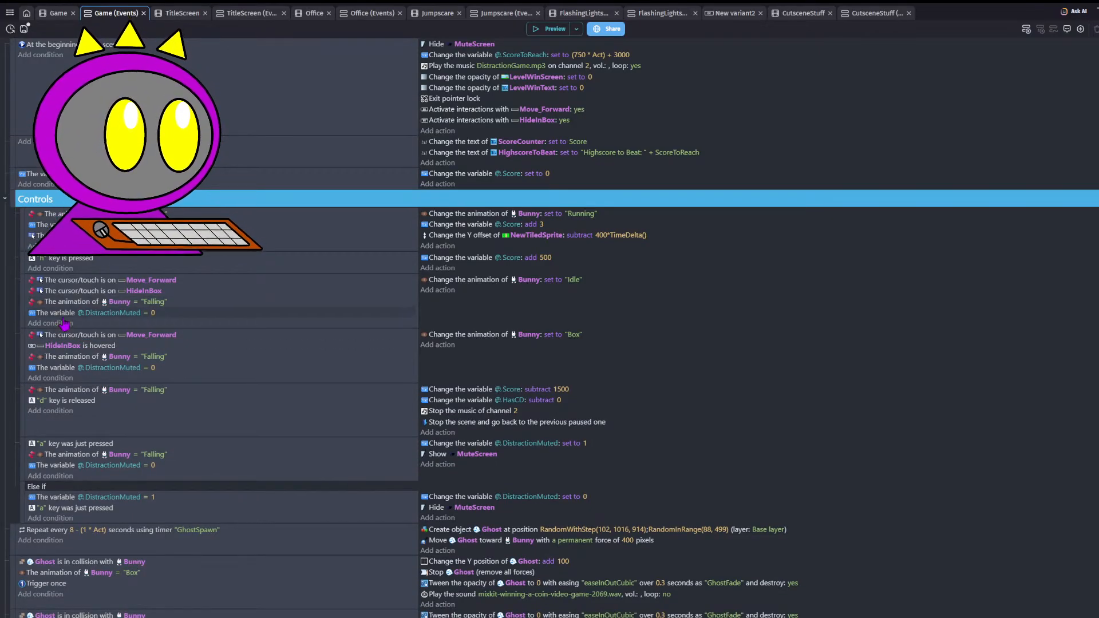
- Copy the inverted "The cursor/touch is on HideInBox" condition from the Idle event into the Box animation event
{"action": "left_click", "coordinate": [66, 293]}
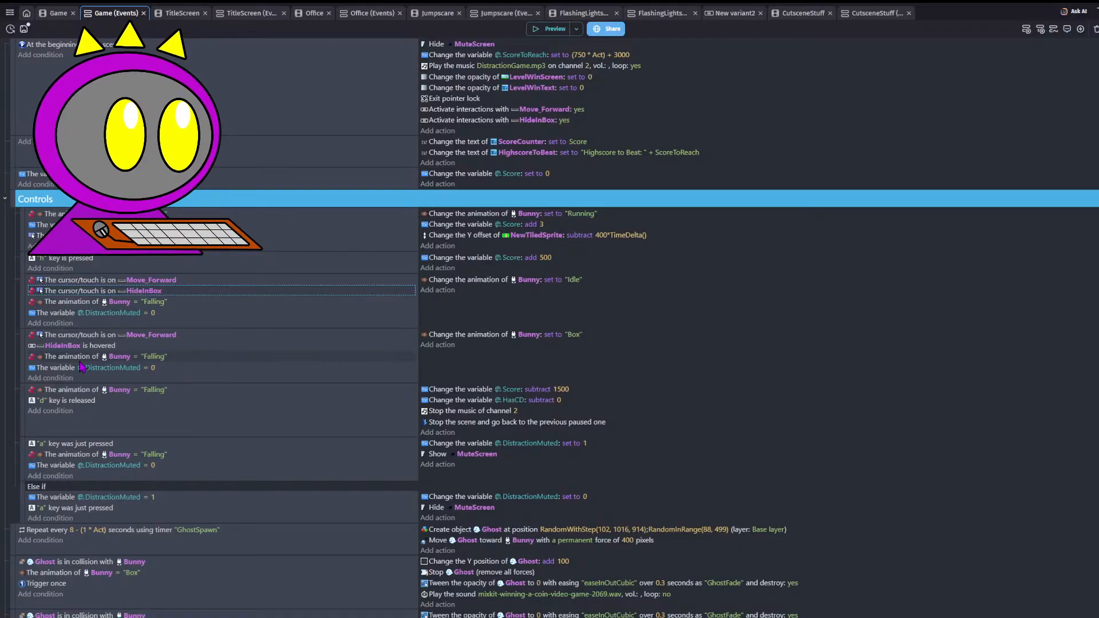
{"action": "left_click", "coordinate": [98, 347]}
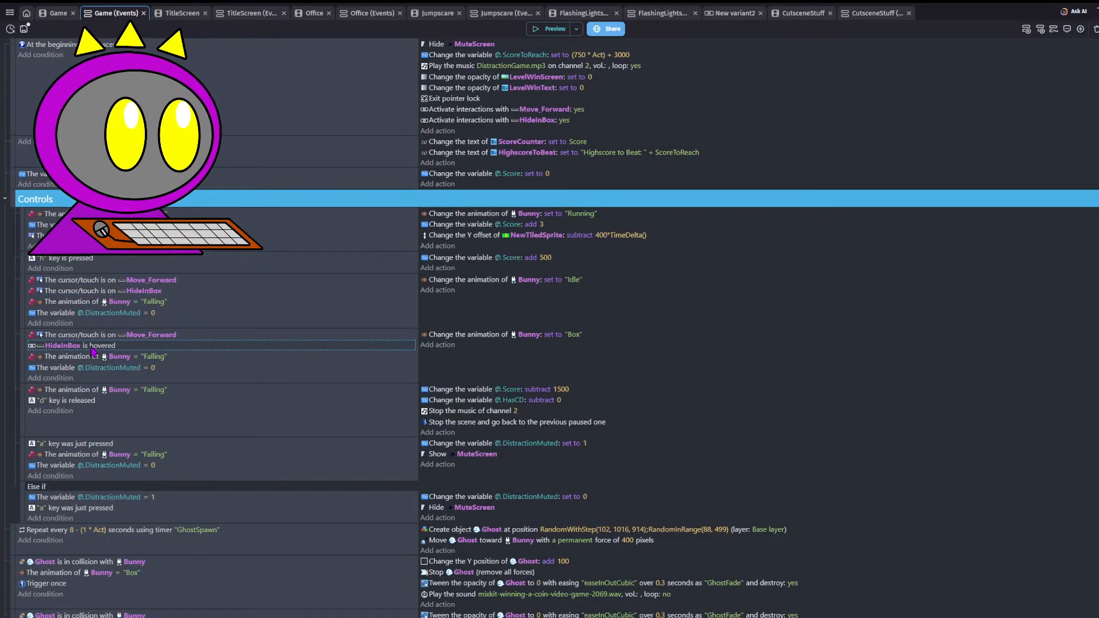
{"action": "left_click", "coordinate": [90, 293]}
{"action": "left_click", "coordinate": [107, 347]}
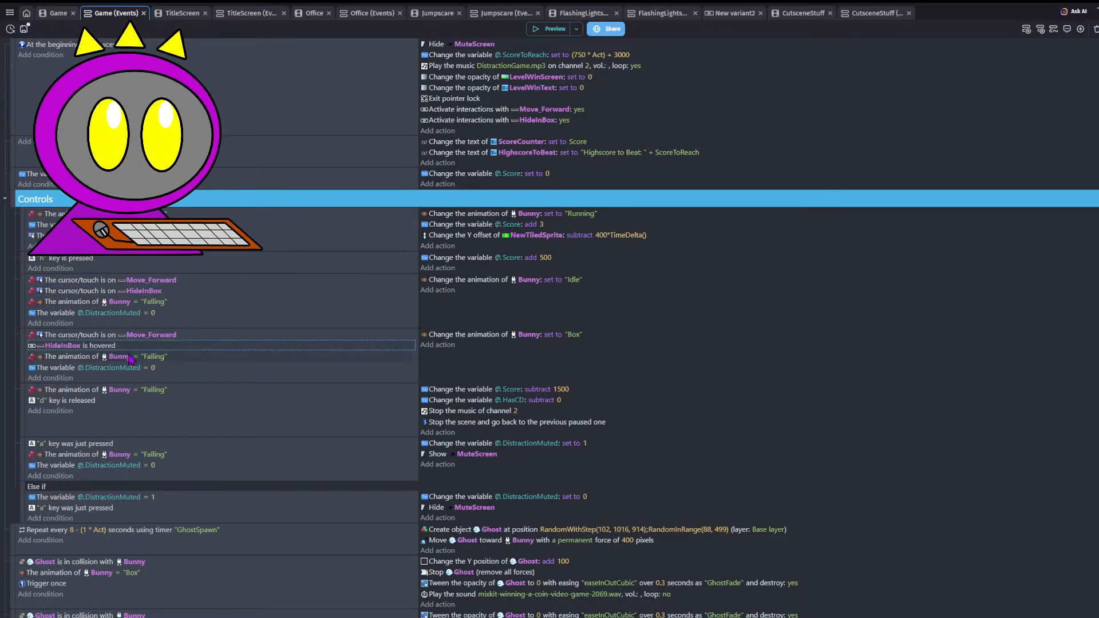
{"action": "key", "text": "ctrl+v"}
{"action": "double_click", "coordinate": [98, 347]}
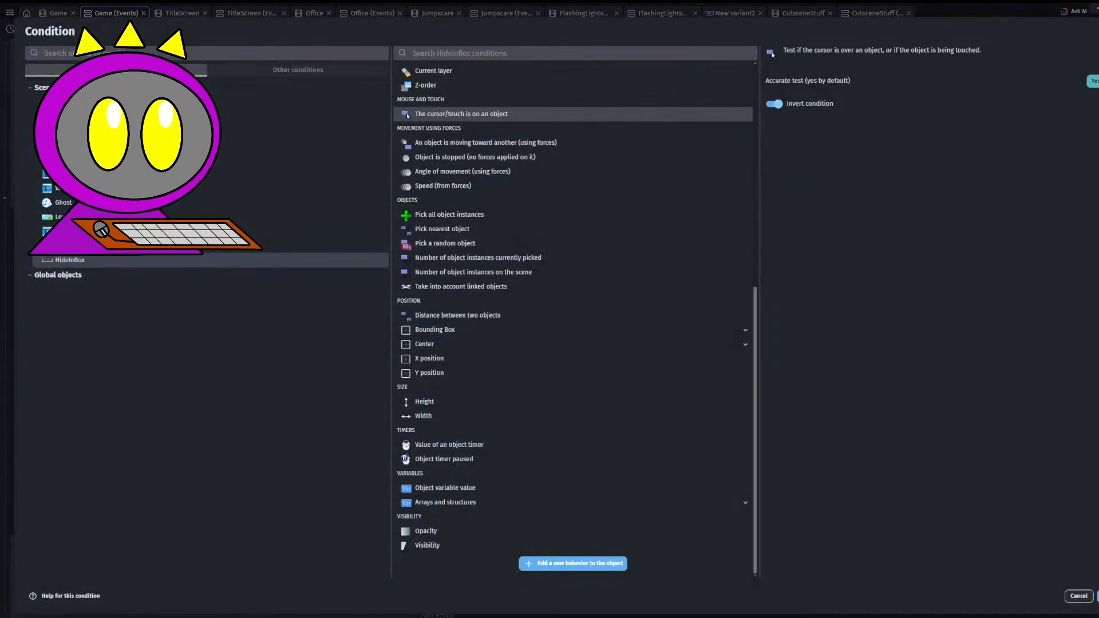
{"action": "left_click", "coordinate": [1097, 596]}
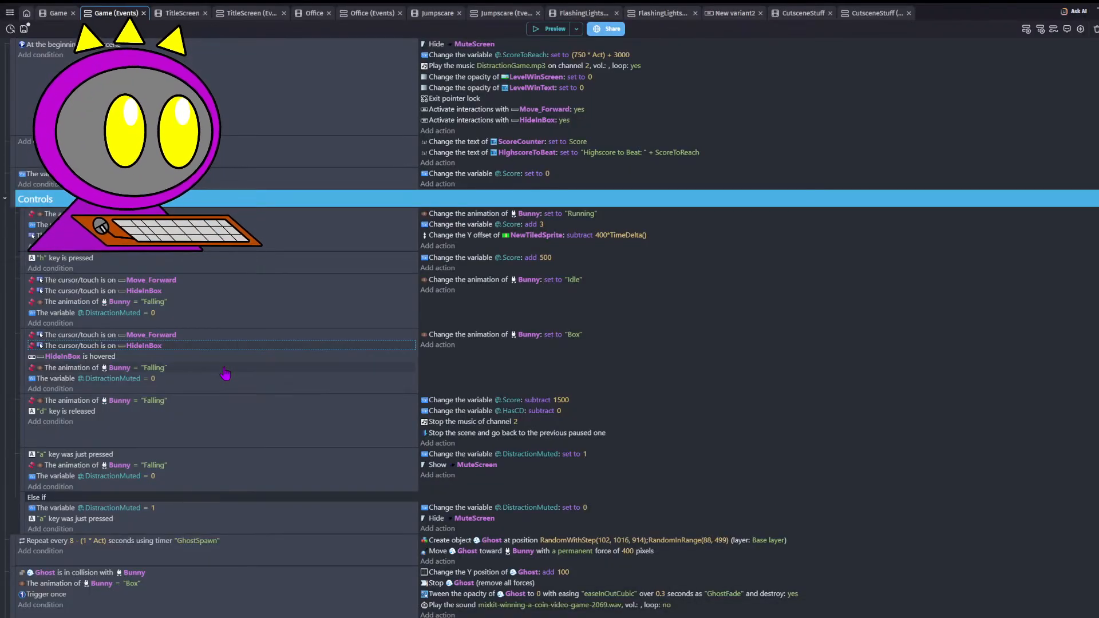
{"action": "left_click", "coordinate": [104, 358]}
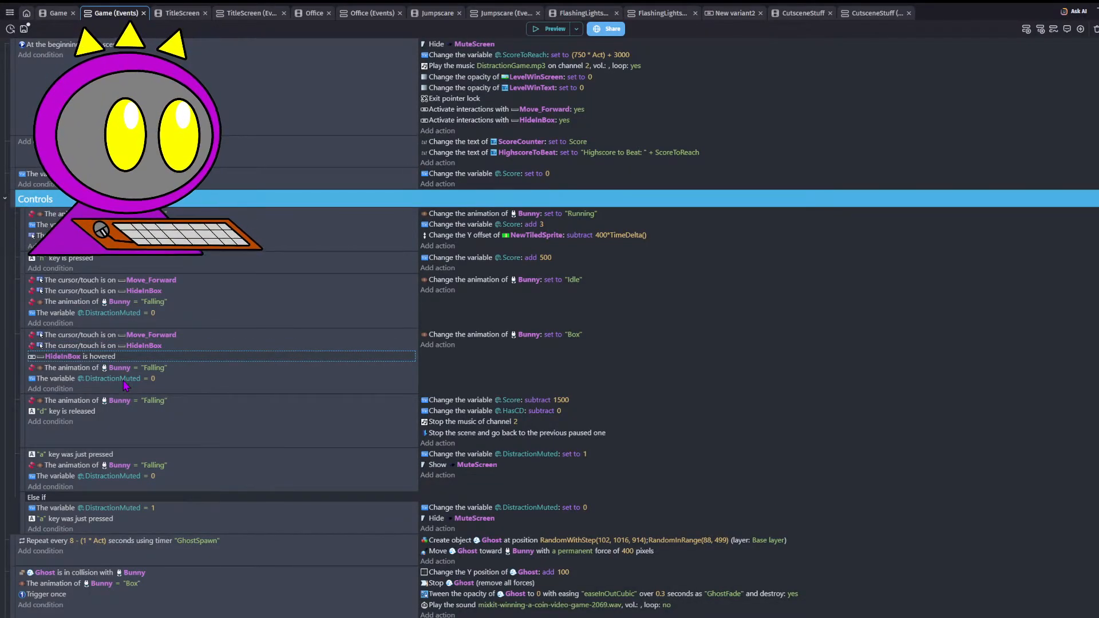
{"action": "double_click", "coordinate": [90, 347]}
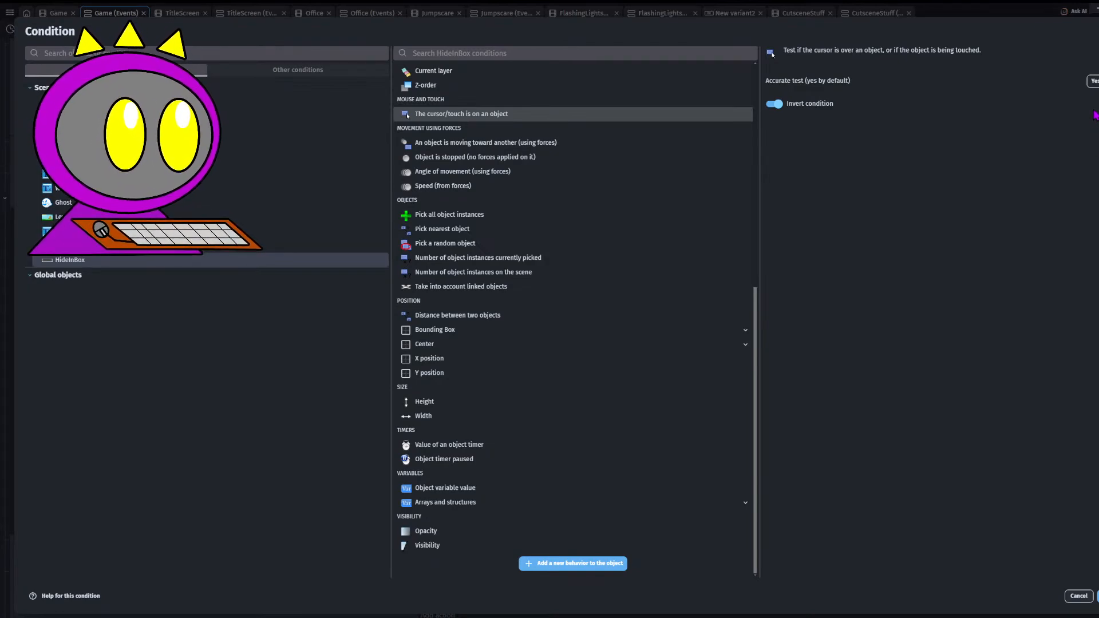
{"action": "key", "text": "Escape"}
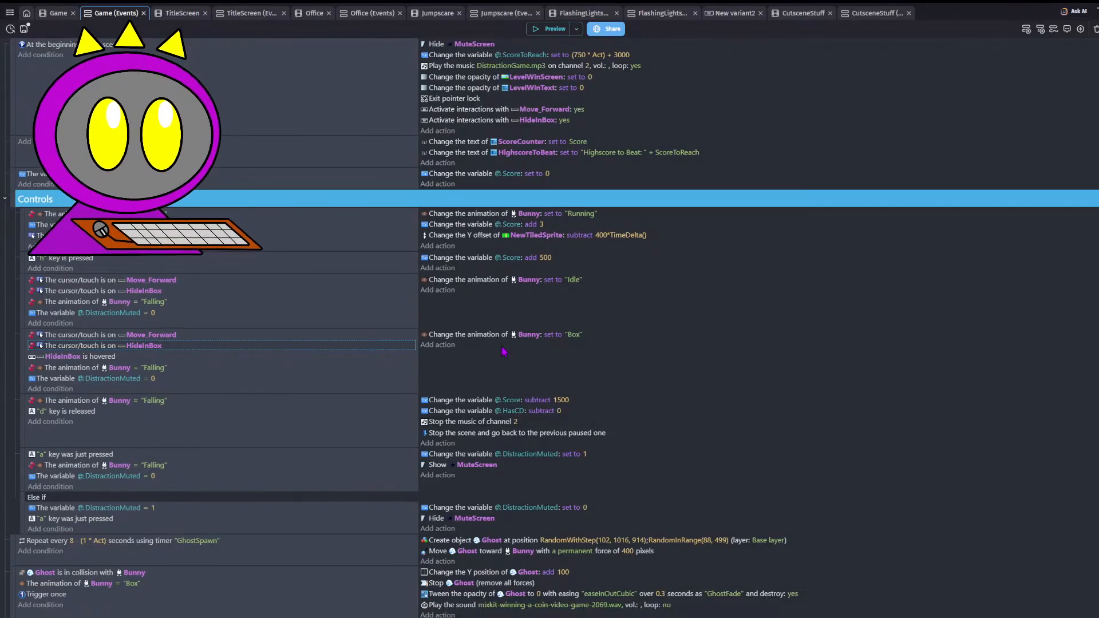
- In the Box animation event, make the cursor/touch on HideInBox condition non-inverted and remove the "HideInBox is hovered" condition
{"action": "double_click", "coordinate": [30, 347]}
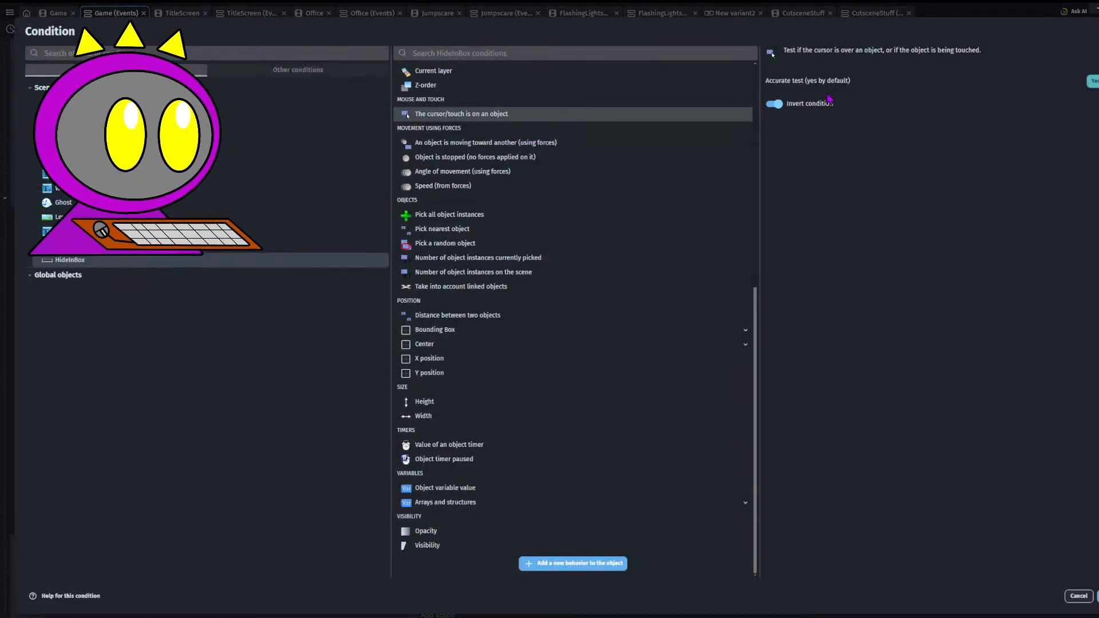
{"action": "left_click", "coordinate": [774, 104]}
{"action": "left_click", "coordinate": [1098, 596]}
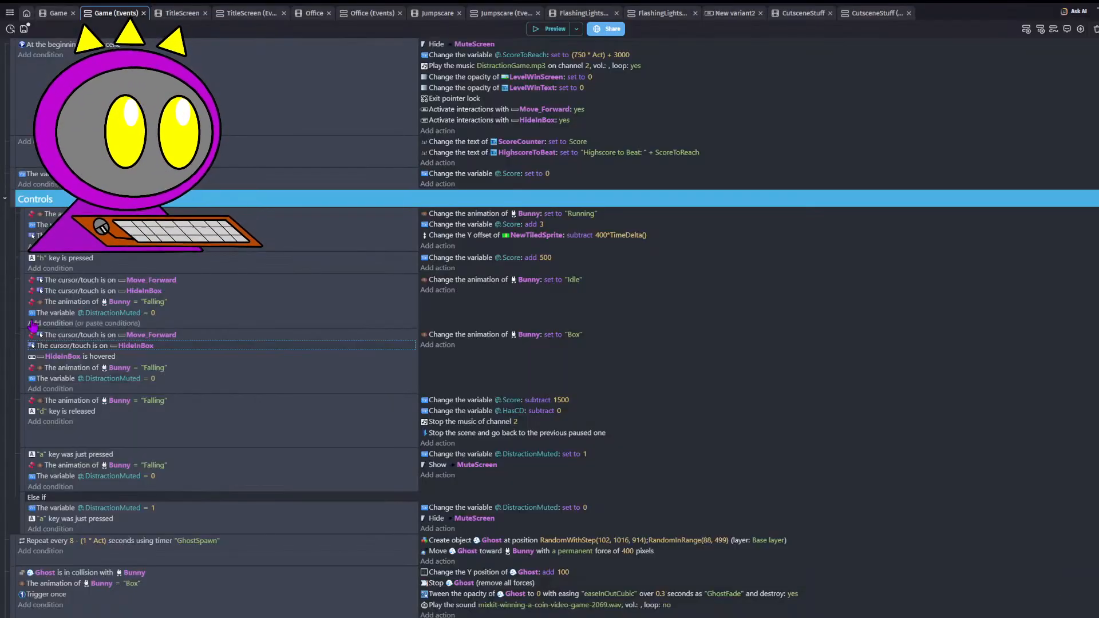
{"action": "left_click", "coordinate": [74, 356]}
{"action": "left_click", "coordinate": [106, 358]}
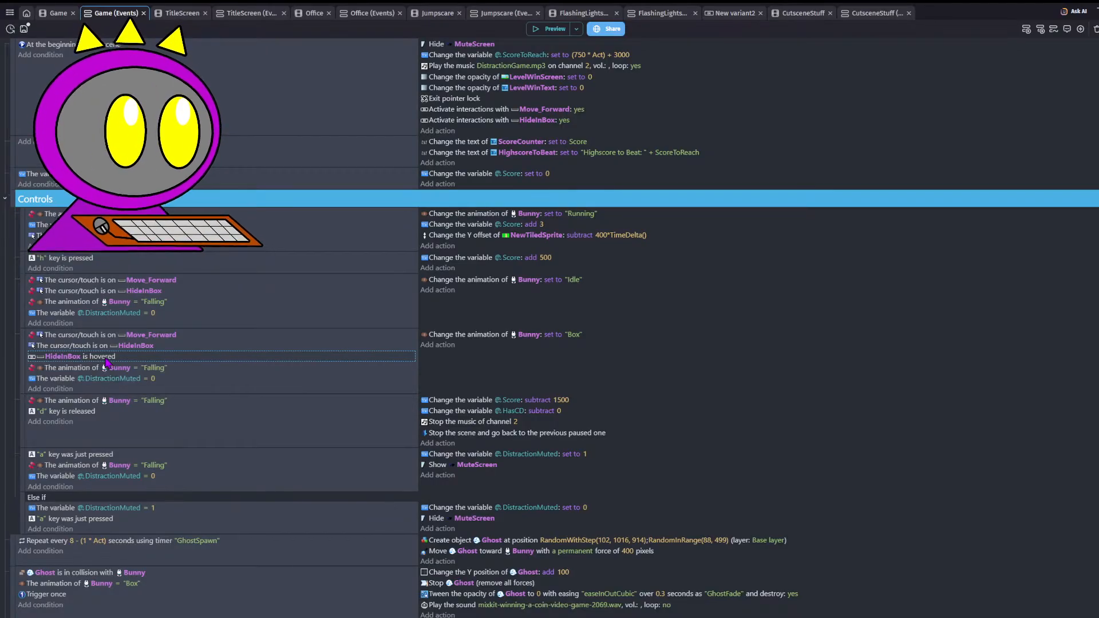
{"action": "key", "text": "Delete"}
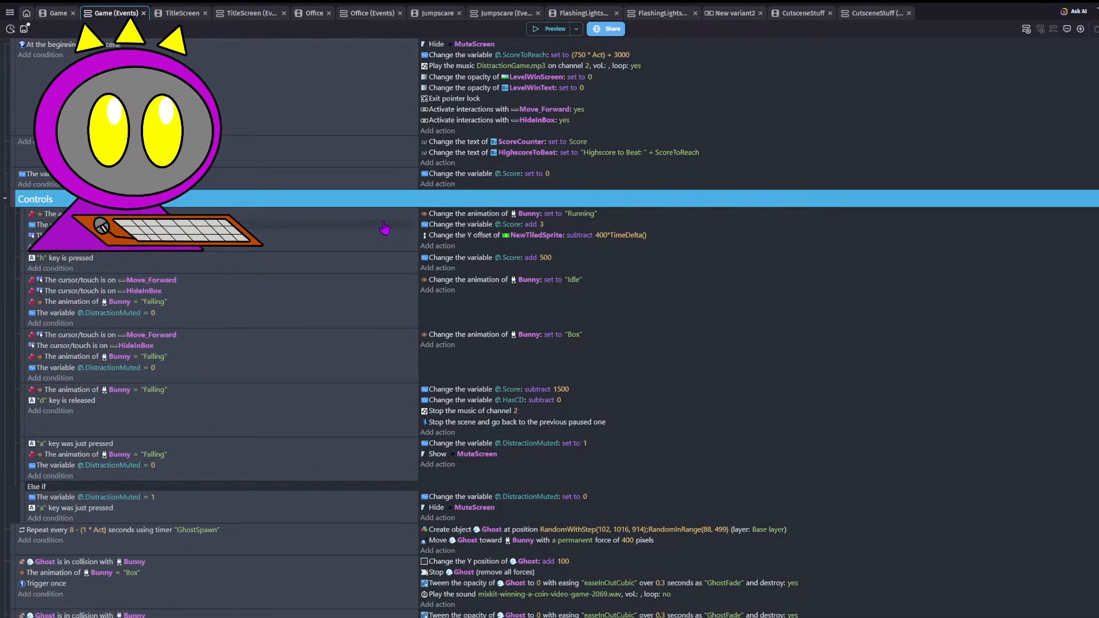
- Save the project, preview the game from the Office events, and return to the Game scene
{"action": "left_click", "coordinate": [351, 14]}
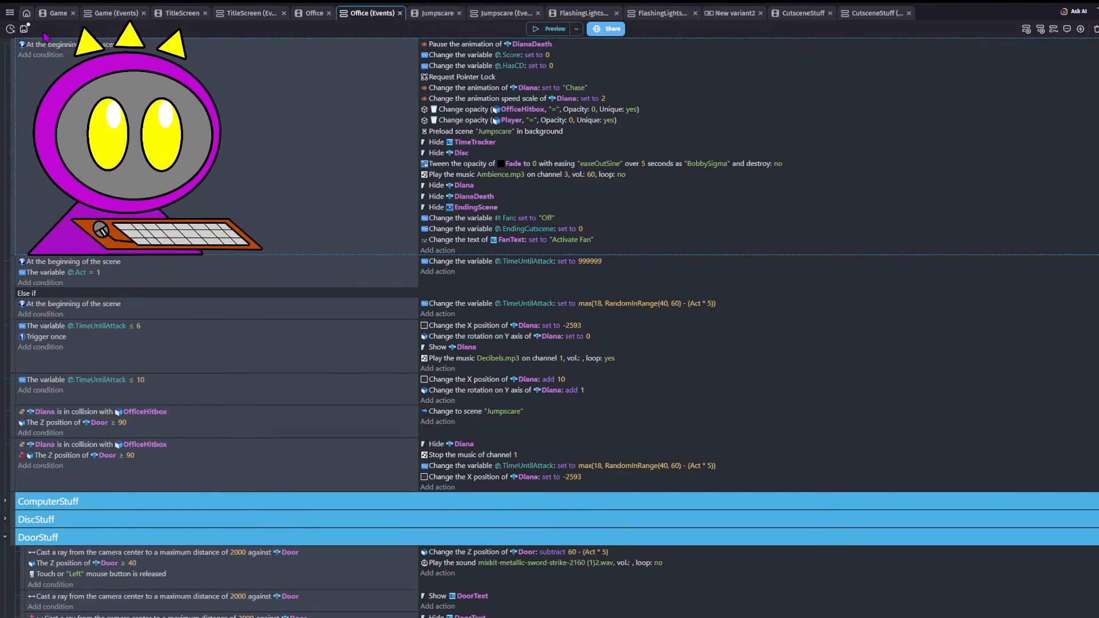
{"action": "left_click", "coordinate": [25, 28]}
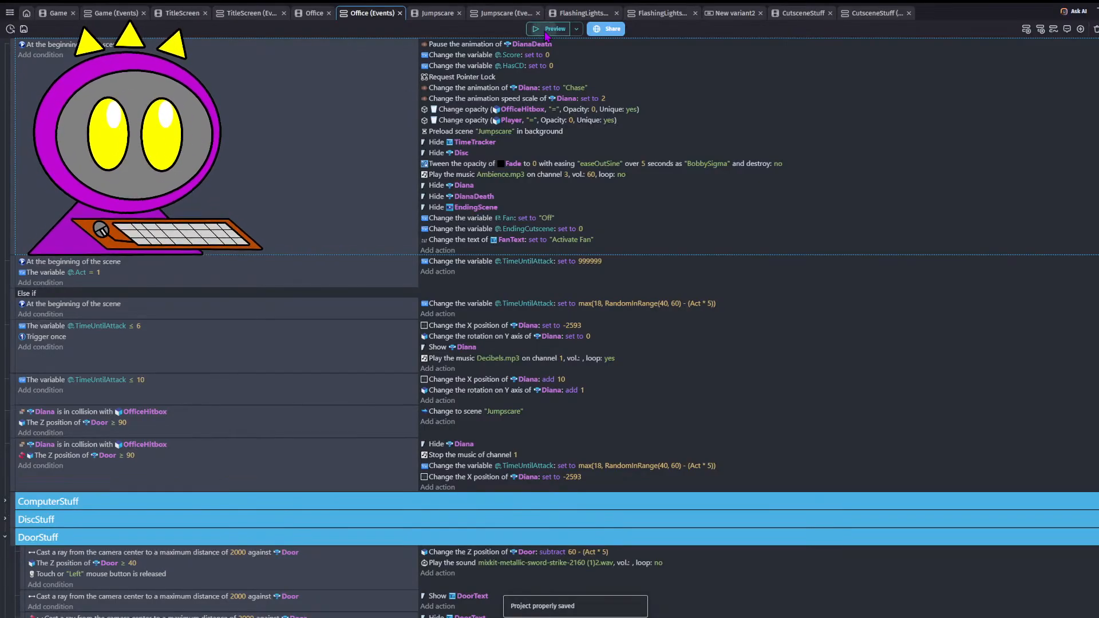
{"action": "key", "text": "F5"}
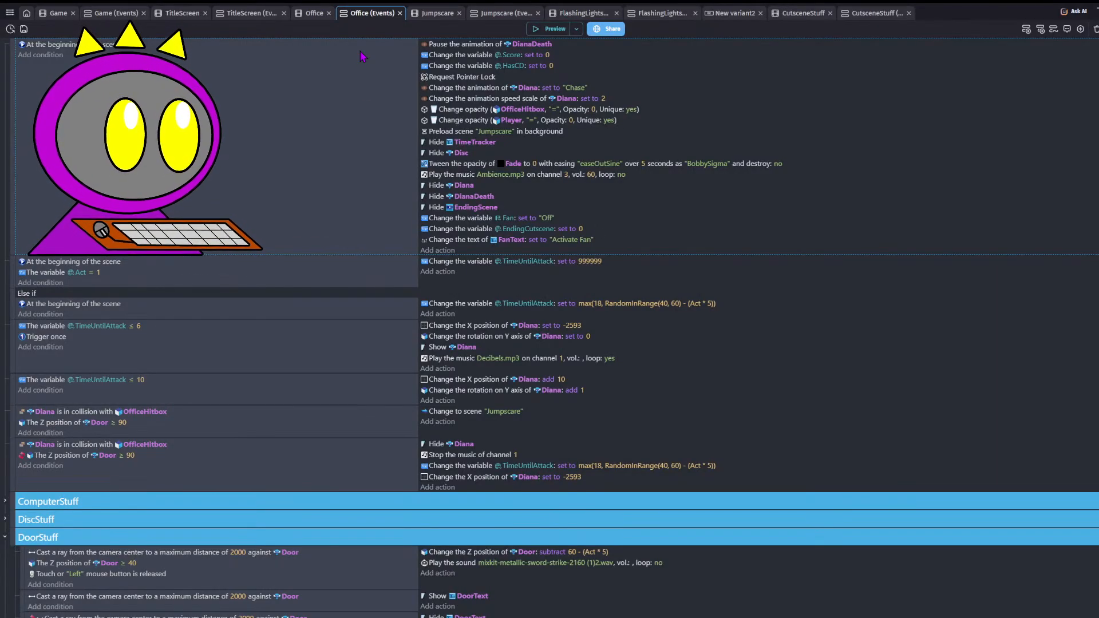
{"action": "left_click", "coordinate": [112, 12]}
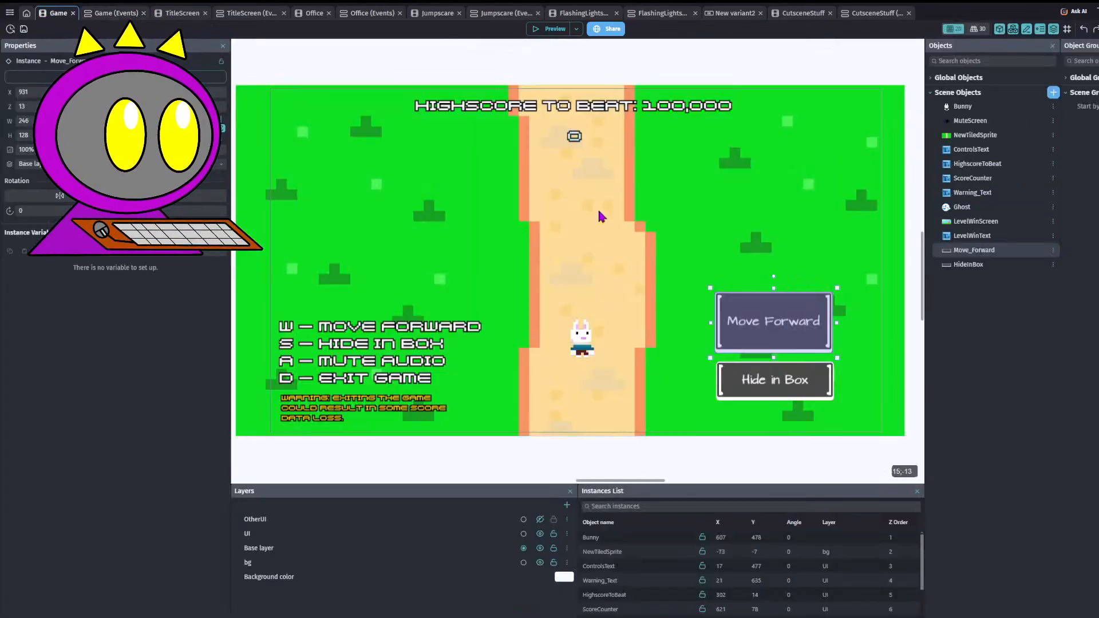
{"action": "left_click", "coordinate": [804, 357]}
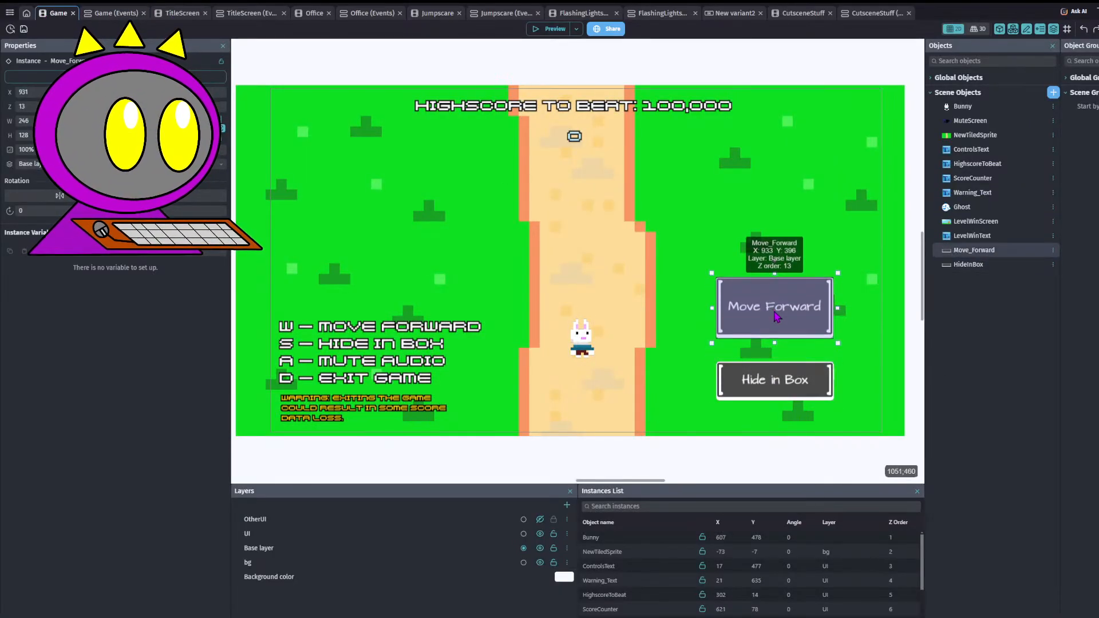
{"action": "left_click_drag", "start_coordinate": [804, 347], "coordinate": [804, 322]}
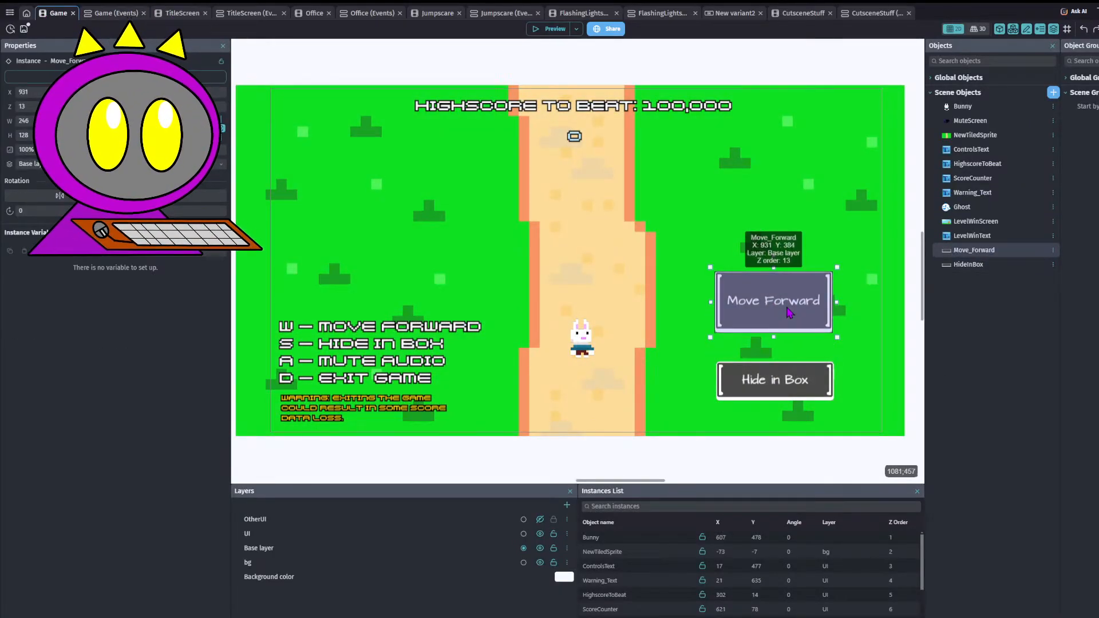
{"action": "left_click", "coordinate": [792, 369]}
{"action": "left_click_drag", "start_coordinate": [792, 369], "coordinate": [774, 387]}
{"action": "left_click", "coordinate": [878, 347]}
{"action": "key", "text": "ctrl+z"}
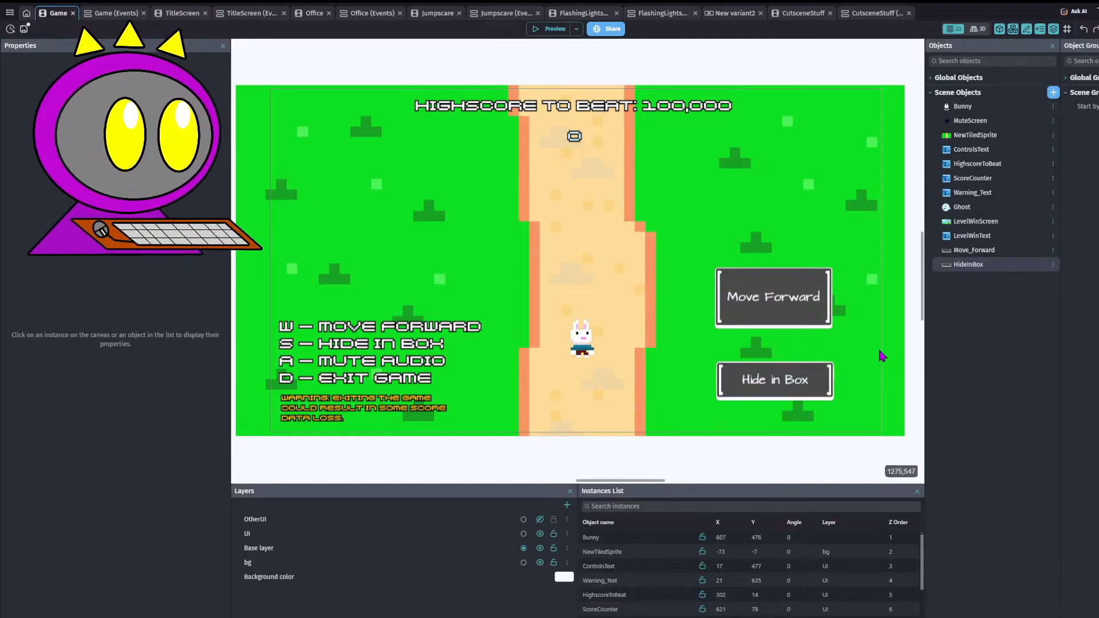
{"action": "key", "text": "ctrl+z"}
- Create an editable copy of Move_Forward's Black Decorated Button variant and recolor its Idle background image orange
{"action": "left_click", "coordinate": [805, 335]}
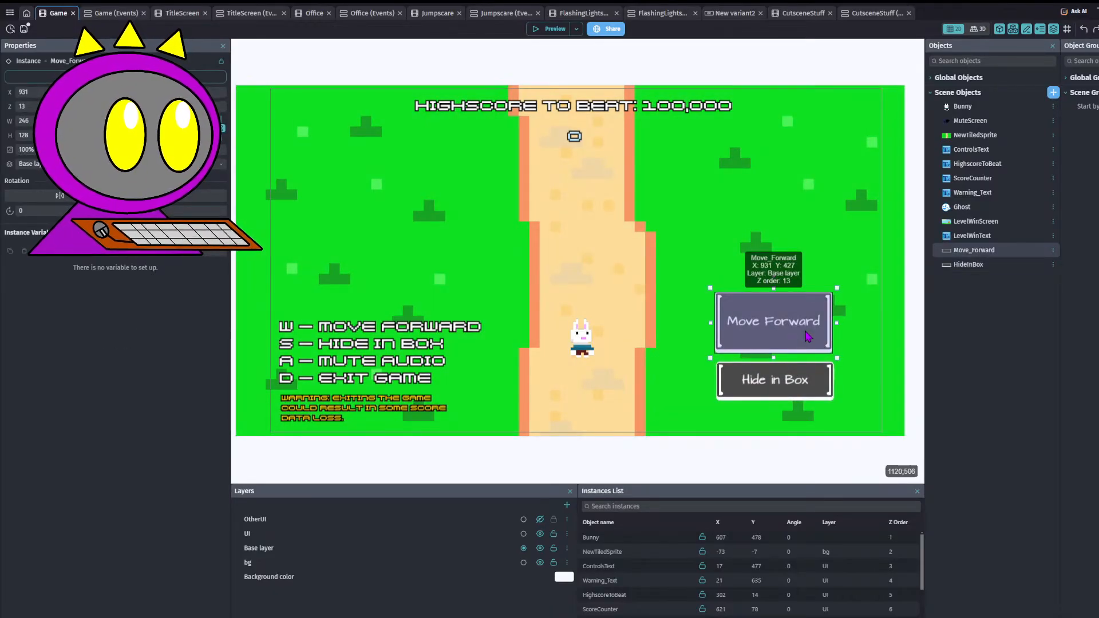
{"action": "double_click", "coordinate": [807, 336]}
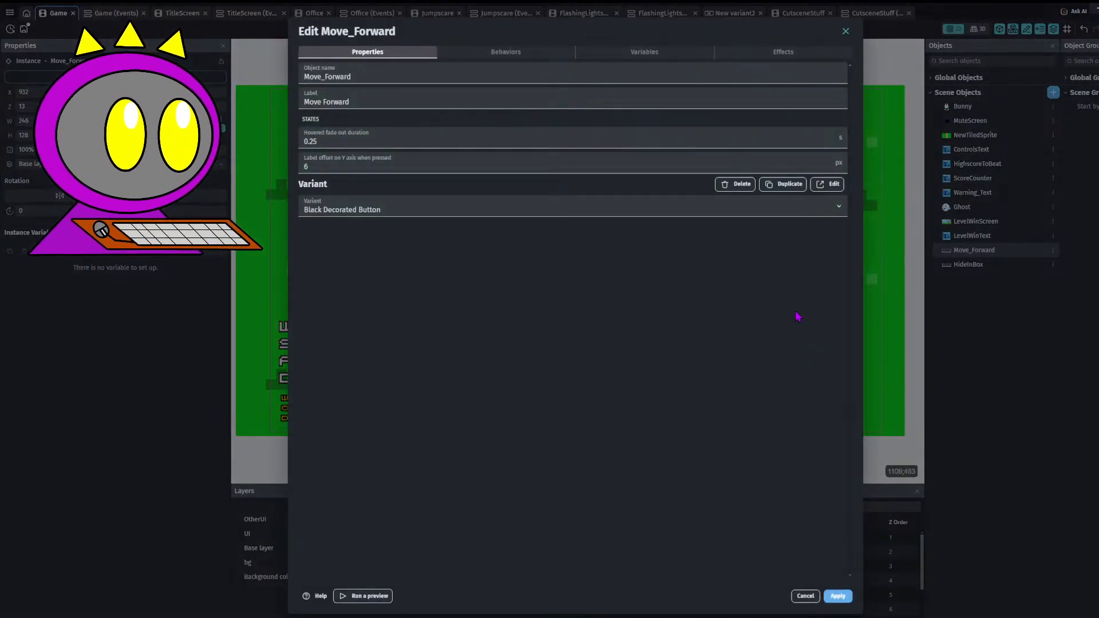
{"action": "left_click", "coordinate": [827, 184]}
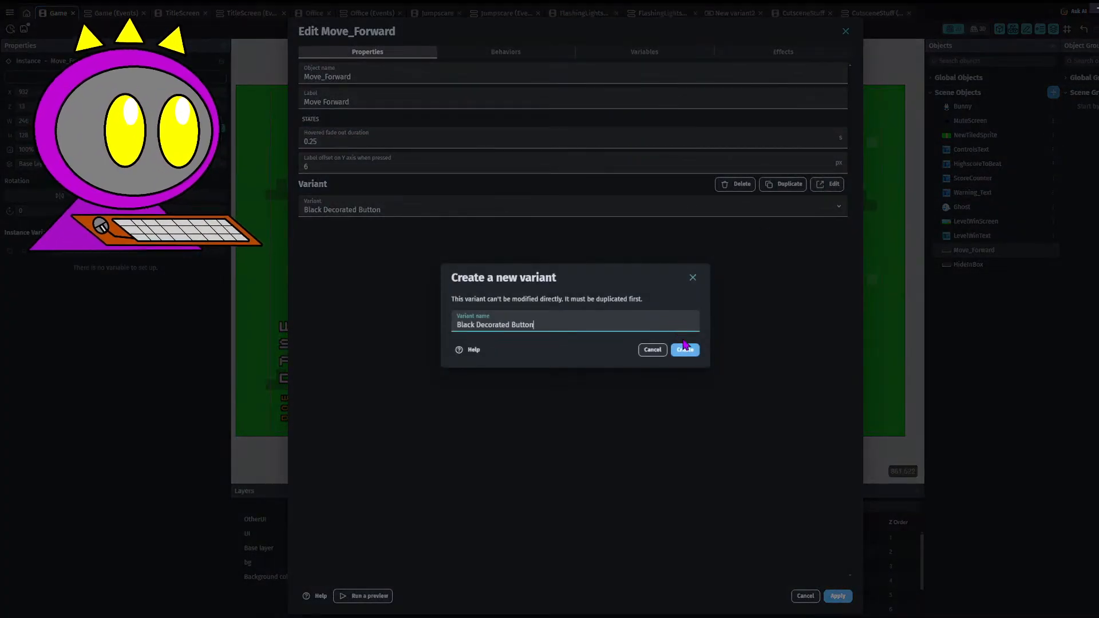
{"action": "left_click", "coordinate": [691, 352]}
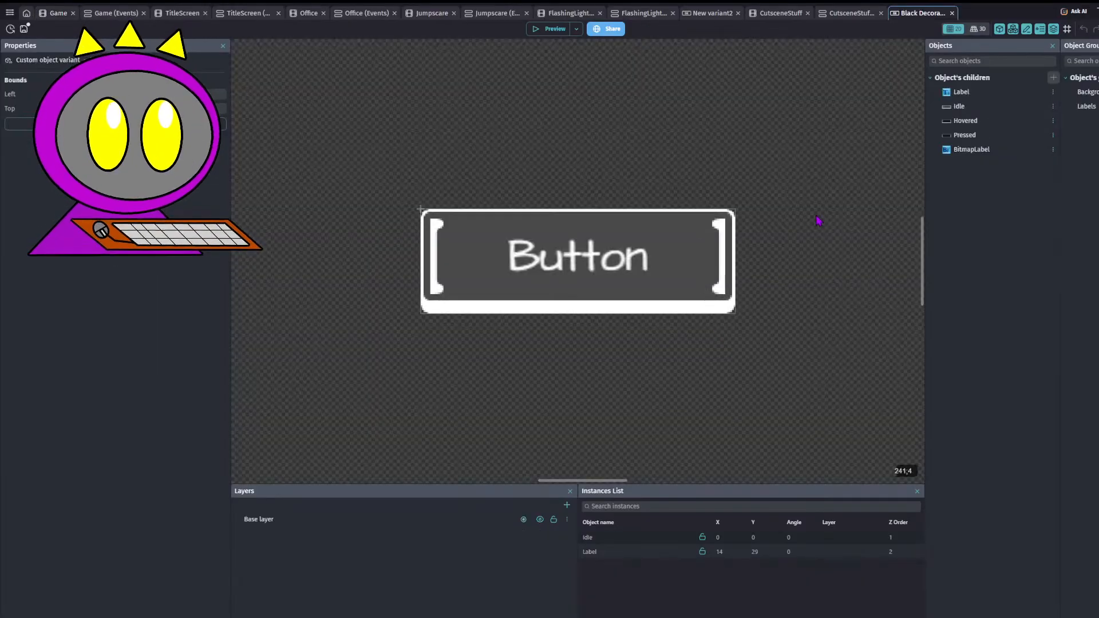
{"action": "double_click", "coordinate": [674, 259]}
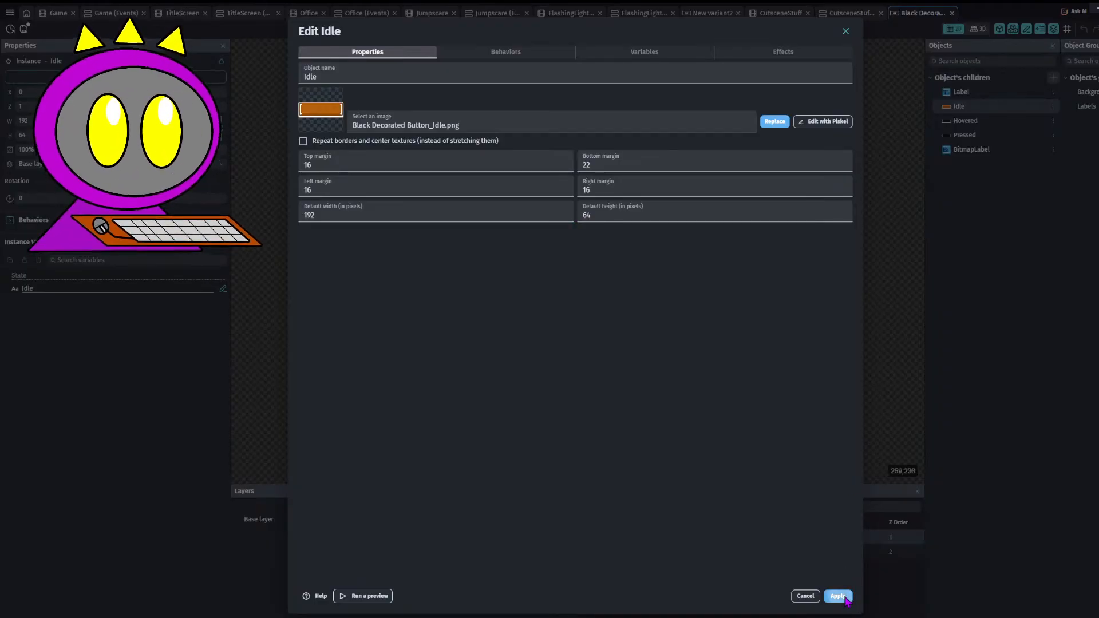
{"action": "left_click", "coordinate": [837, 595]}
- In the Game scene, nudge the Hide in Box button slightly down and the Move Forward button slightly up
{"action": "left_click", "coordinate": [125, 17]}
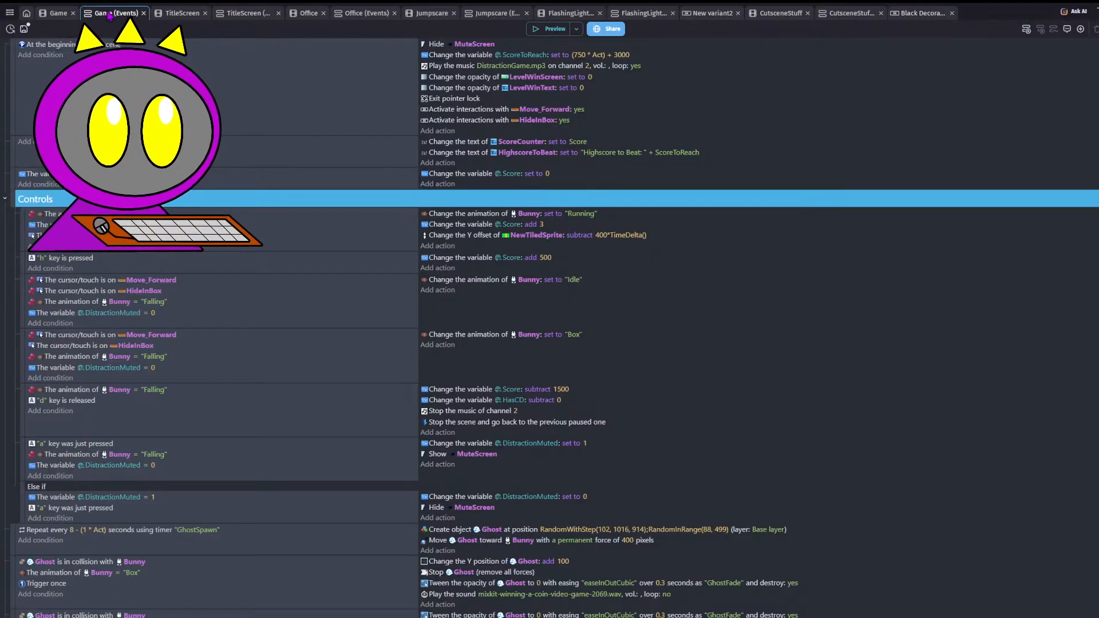
{"action": "left_click", "coordinate": [55, 16]}
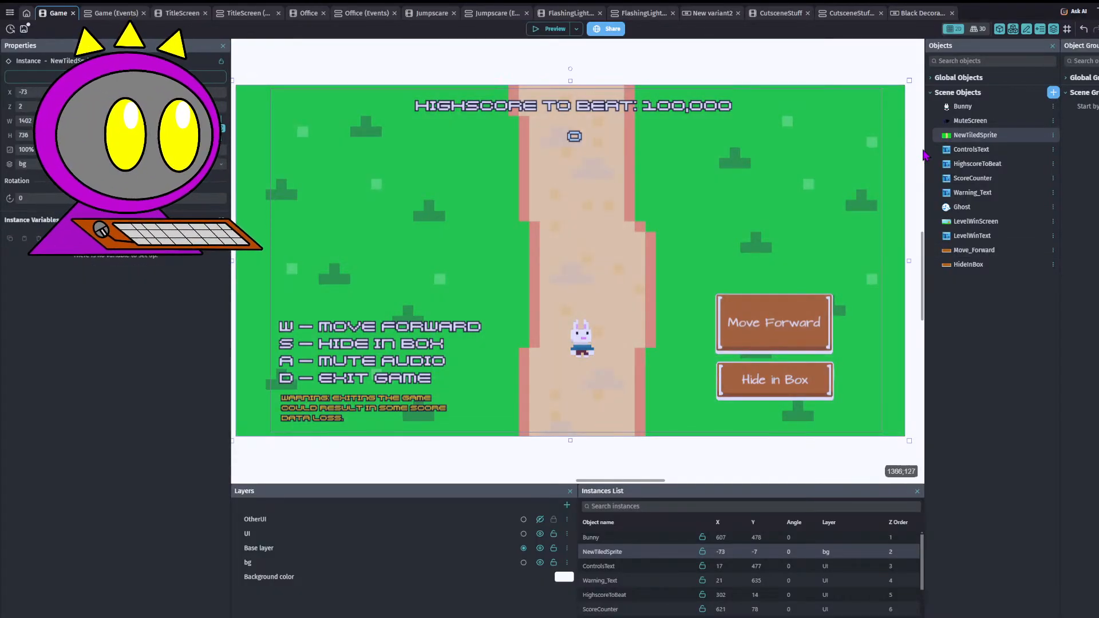
{"action": "left_click", "coordinate": [779, 387]}
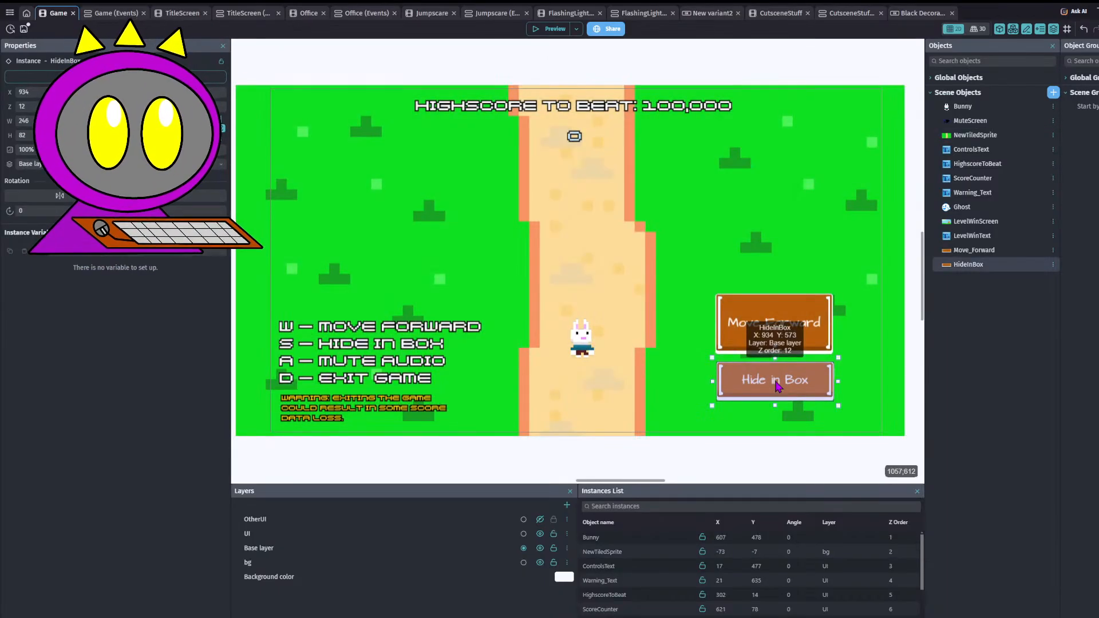
{"action": "mouse_move", "coordinate": [777, 382]}
{"action": "left_mouse_down"}
{"action": "mouse_move", "coordinate": [777, 352]}
{"action": "mouse_move", "coordinate": [782, 395]}
{"action": "left_mouse_up"}
{"action": "left_click", "coordinate": [804, 321]}
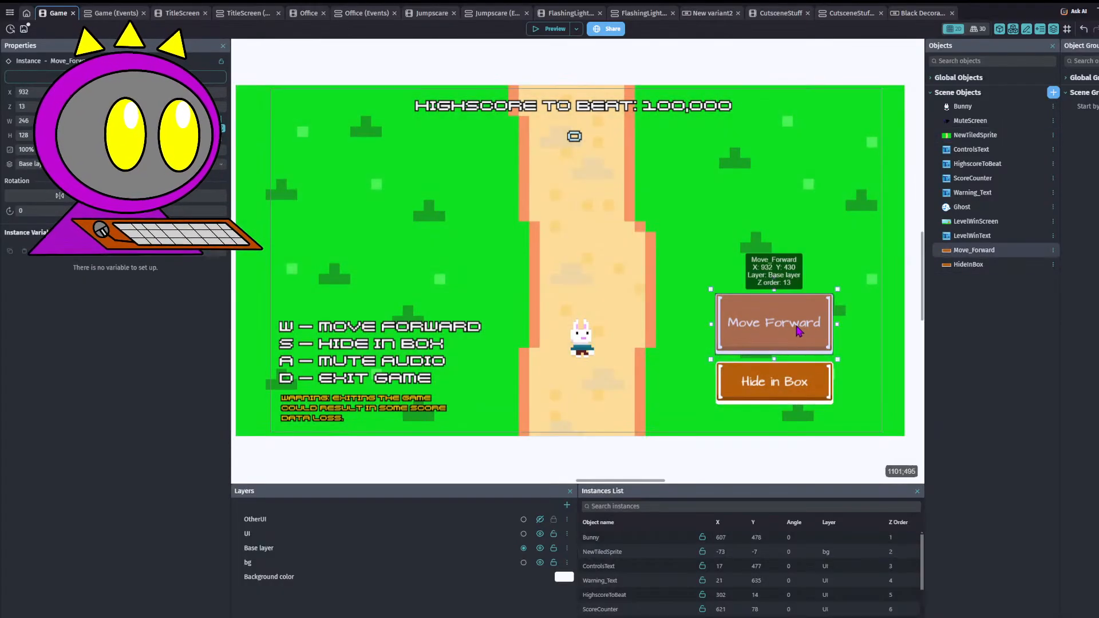
{"action": "left_click_drag", "start_coordinate": [799, 331], "coordinate": [797, 329]}
- Duplicate the Move_Forward object as MuteAudio and place an instance on the grass above the controls text
{"action": "left_click", "coordinate": [972, 250]}
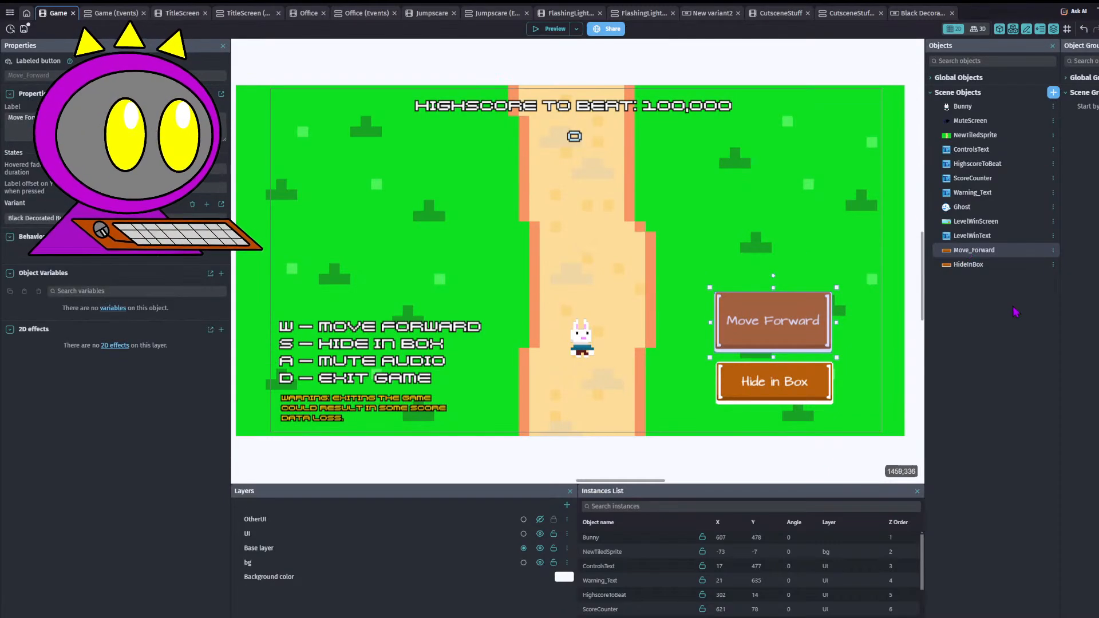
{"action": "key", "text": "ctrl+d"}
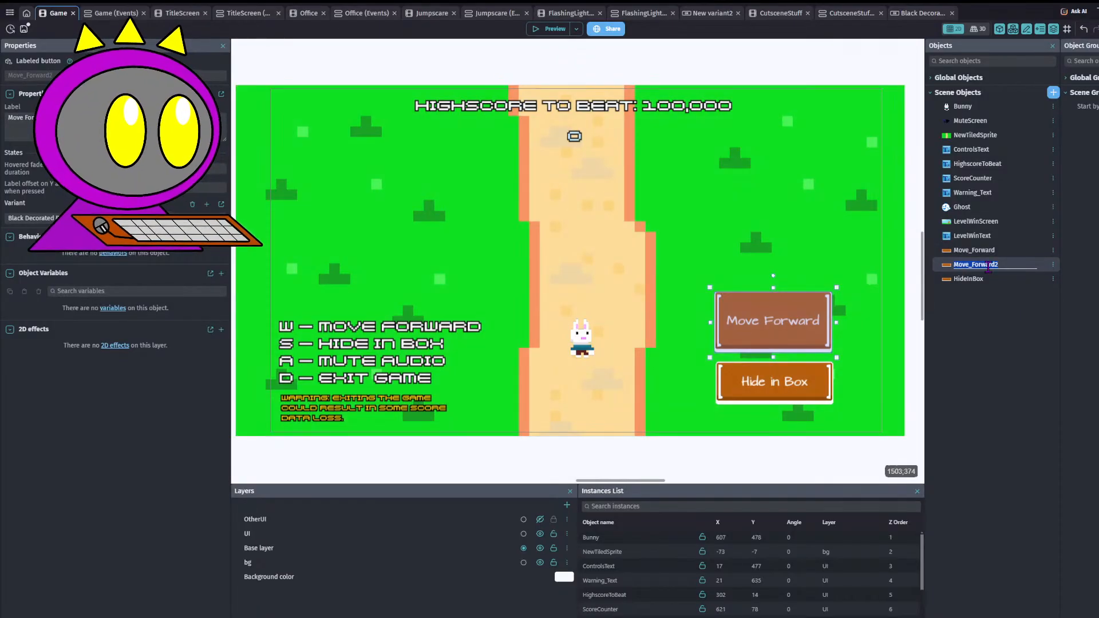
{"action": "type", "text": "MuteAudio"}
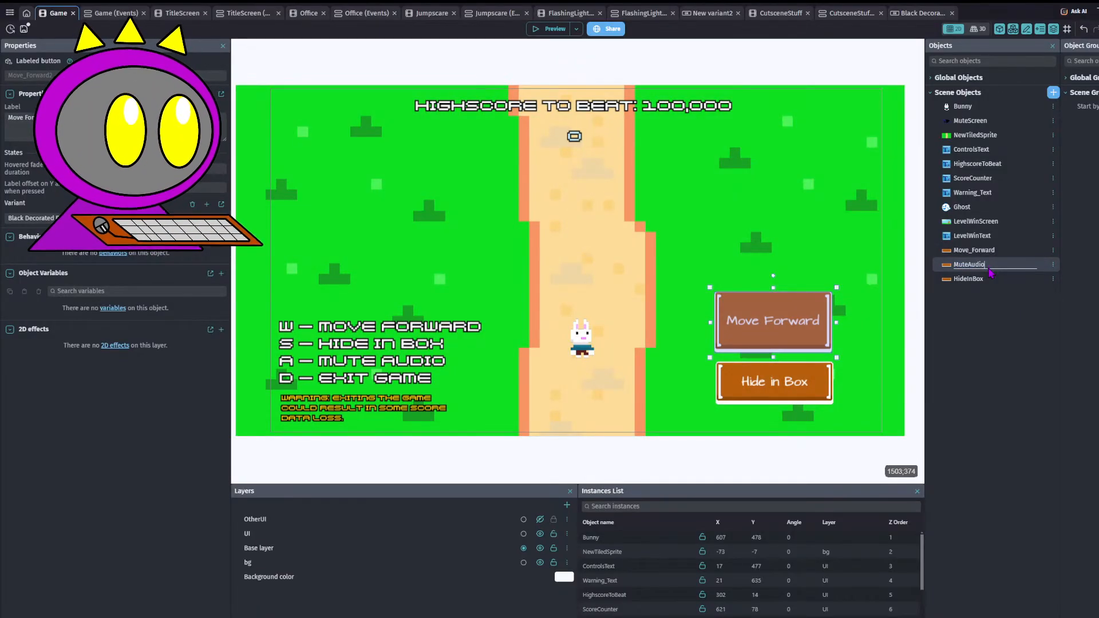
{"action": "key", "text": "Return"}
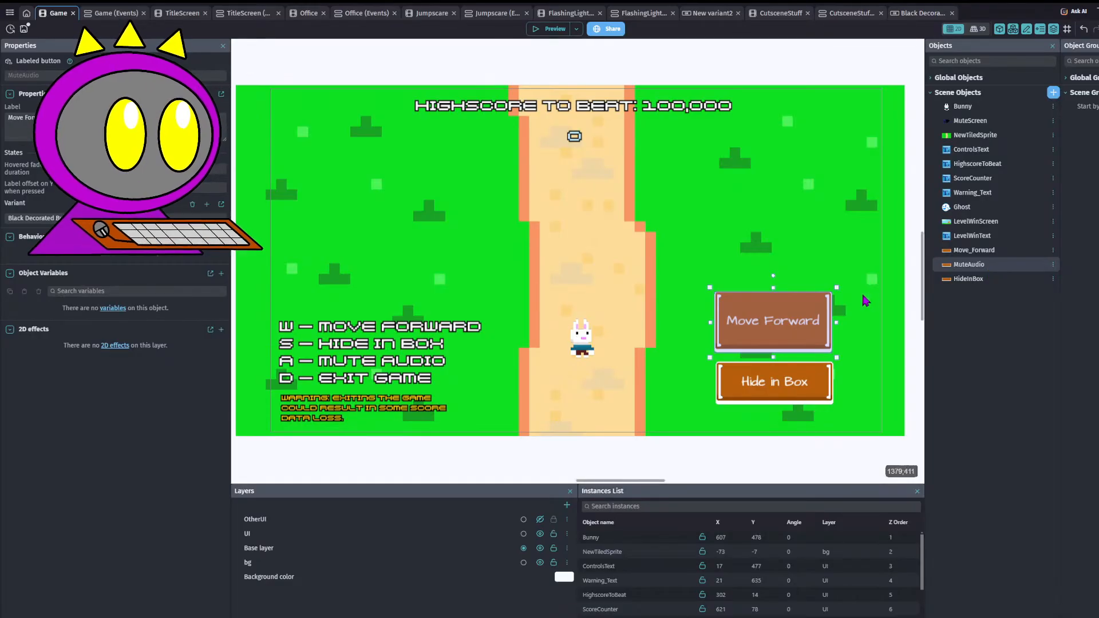
{"action": "left_click_drag", "start_coordinate": [824, 312], "coordinate": [839, 292]}
{"action": "left_click_drag", "start_coordinate": [964, 266], "coordinate": [402, 242]}
- Label the MuteAudio button "Mute Audio" and fit it into the scene's upper-left corner at about 185 by 77 pixels
{"action": "double_click", "coordinate": [402, 242]}
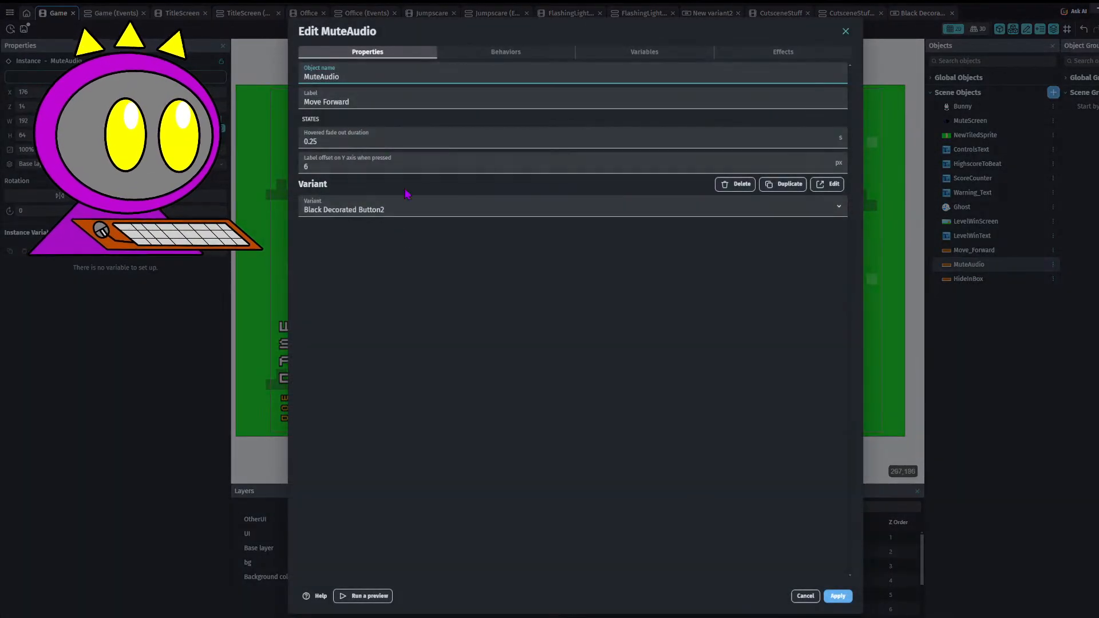
{"action": "double_click", "coordinate": [353, 76]}
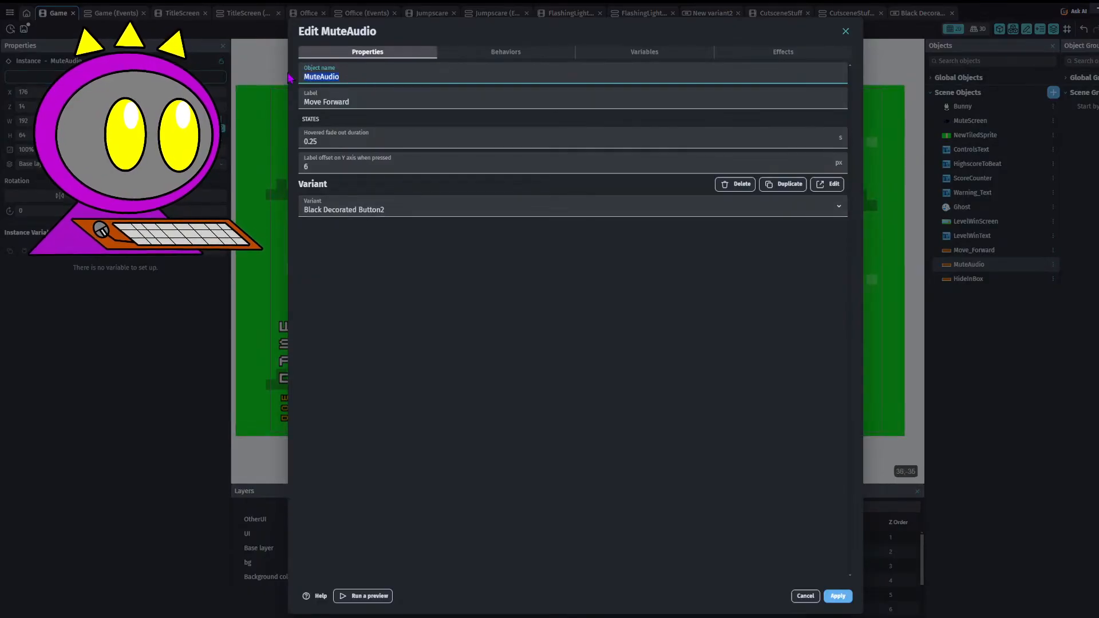
{"action": "type", "text": "M"}
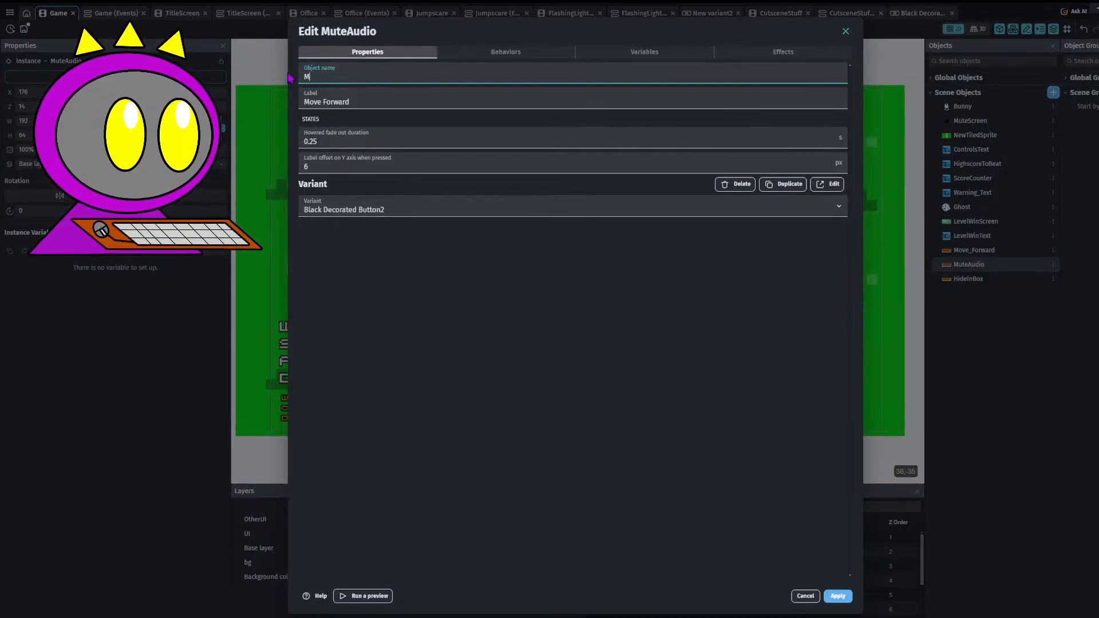
{"action": "type", "text": "uteAudio"}
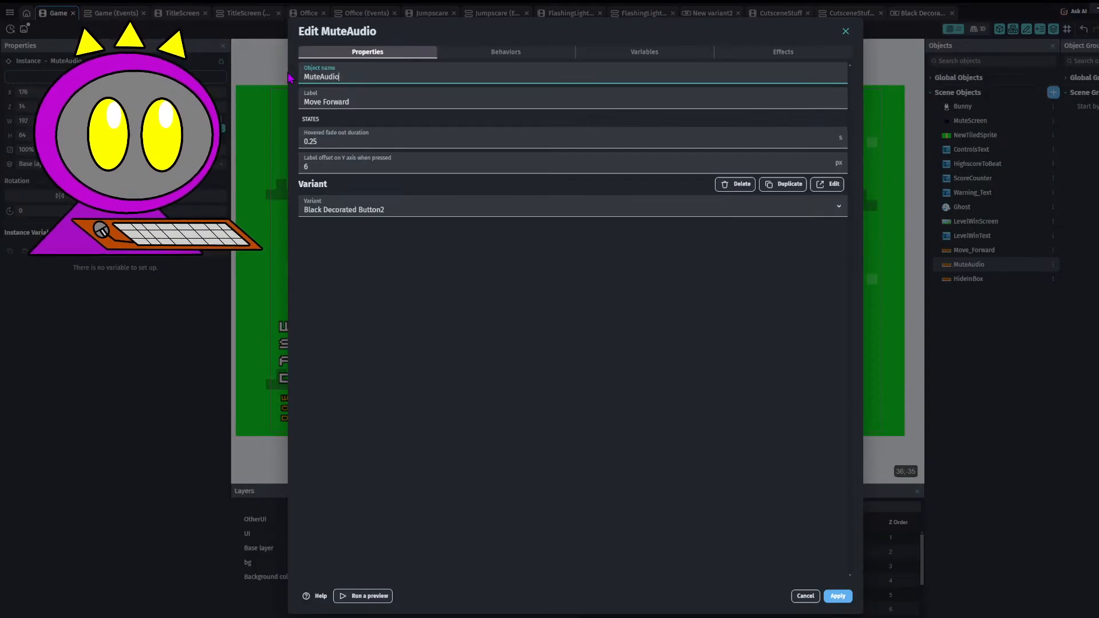
{"action": "key", "text": "Tab"}
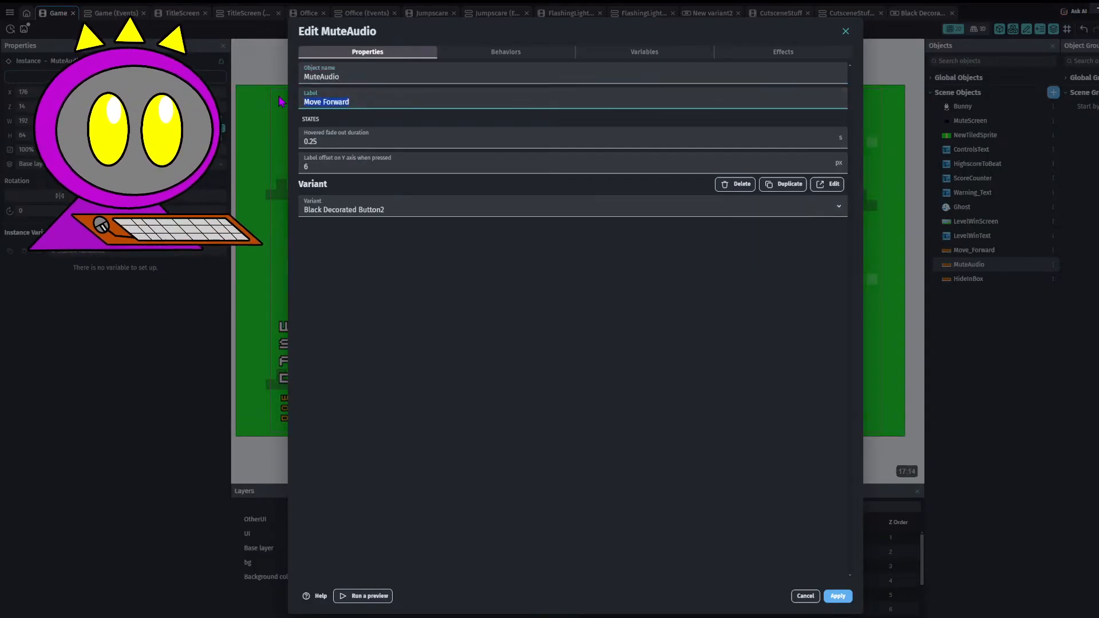
{"action": "type", "text": "Mute Audio"}
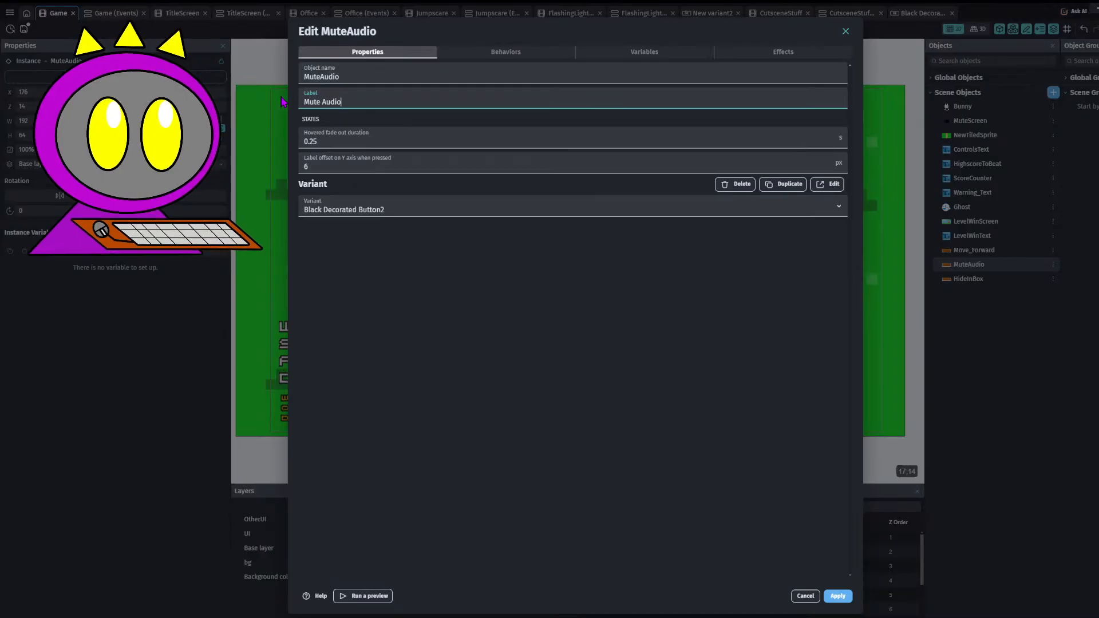
{"action": "left_click", "coordinate": [837, 596]}
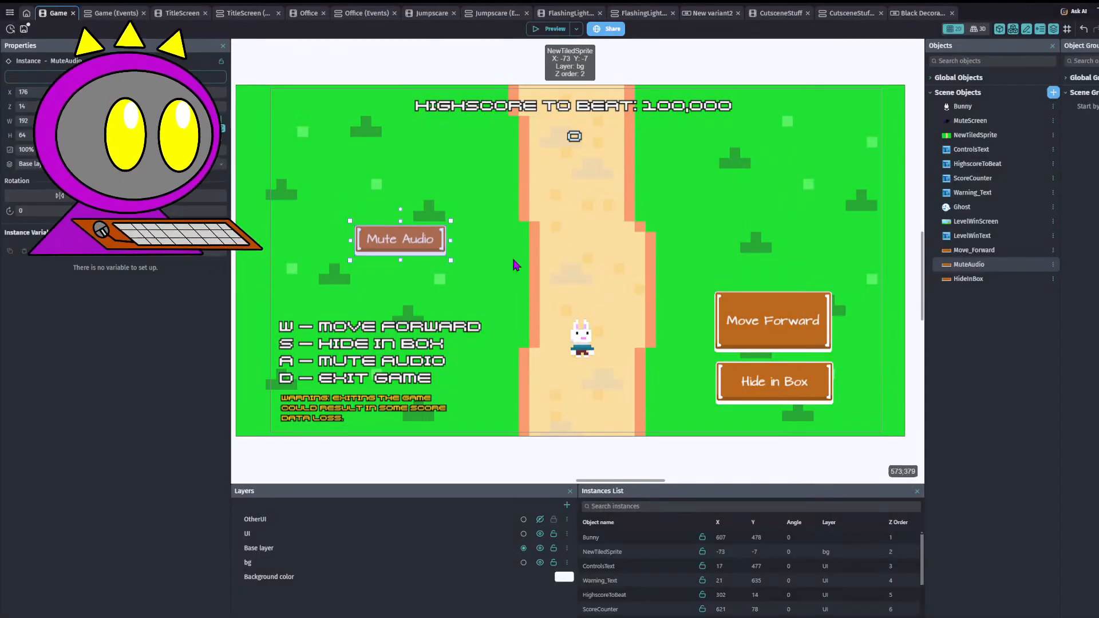
{"action": "left_click_drag", "start_coordinate": [417, 245], "coordinate": [345, 120]}
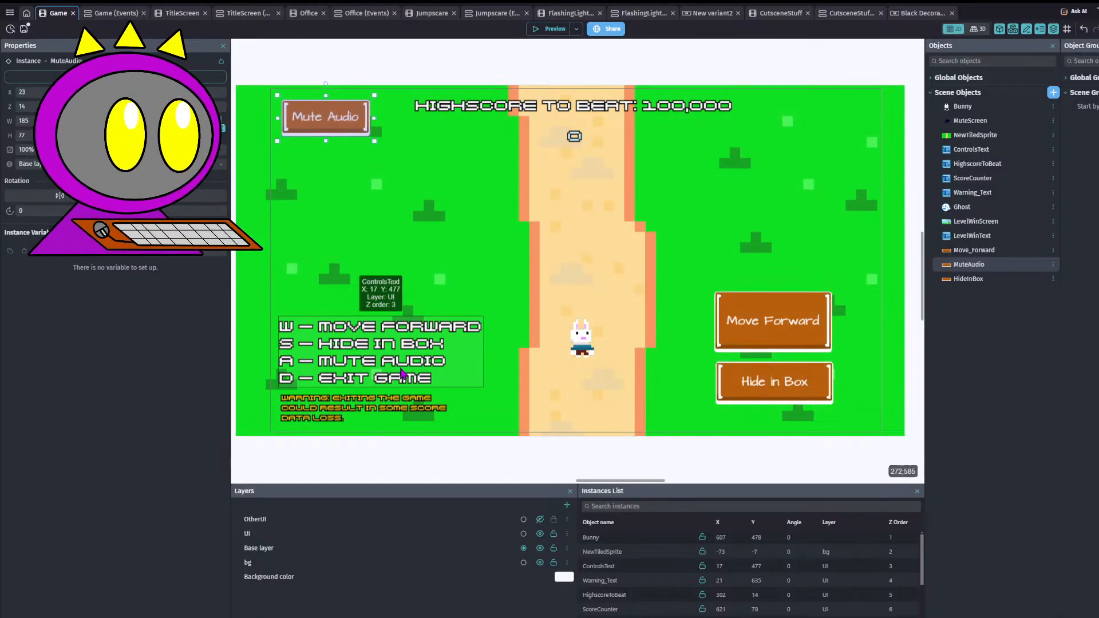
- Duplicate the MuteAudio object and name the copy LeaveGame
{"action": "left_click", "coordinate": [972, 265]}
{"action": "key", "text": "ctrl+d"}
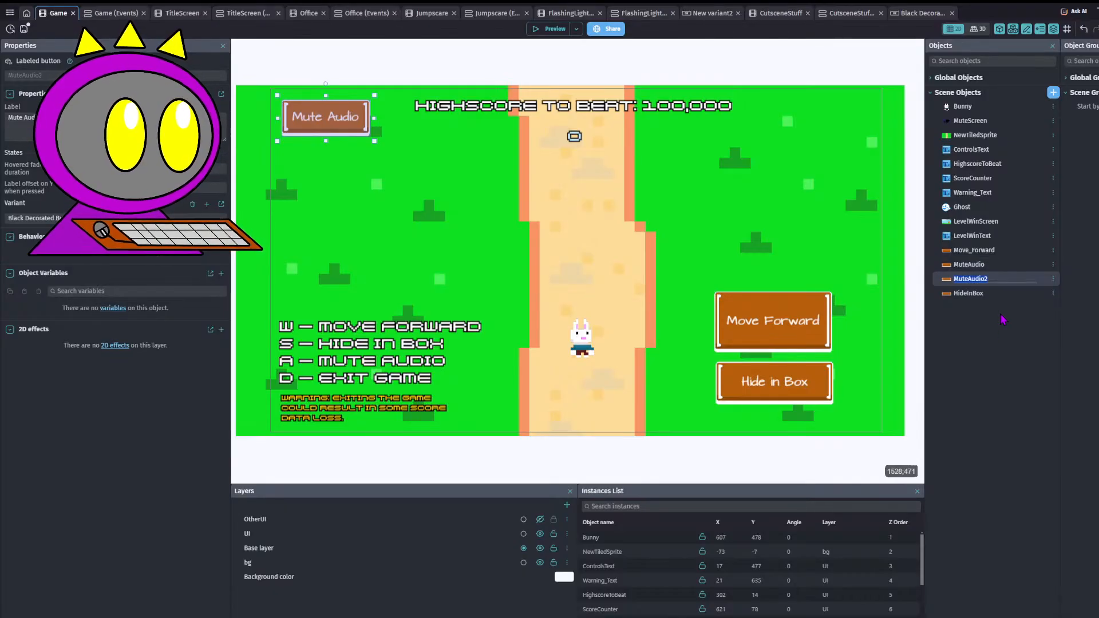
{"action": "type", "text": "LeaveGame"}
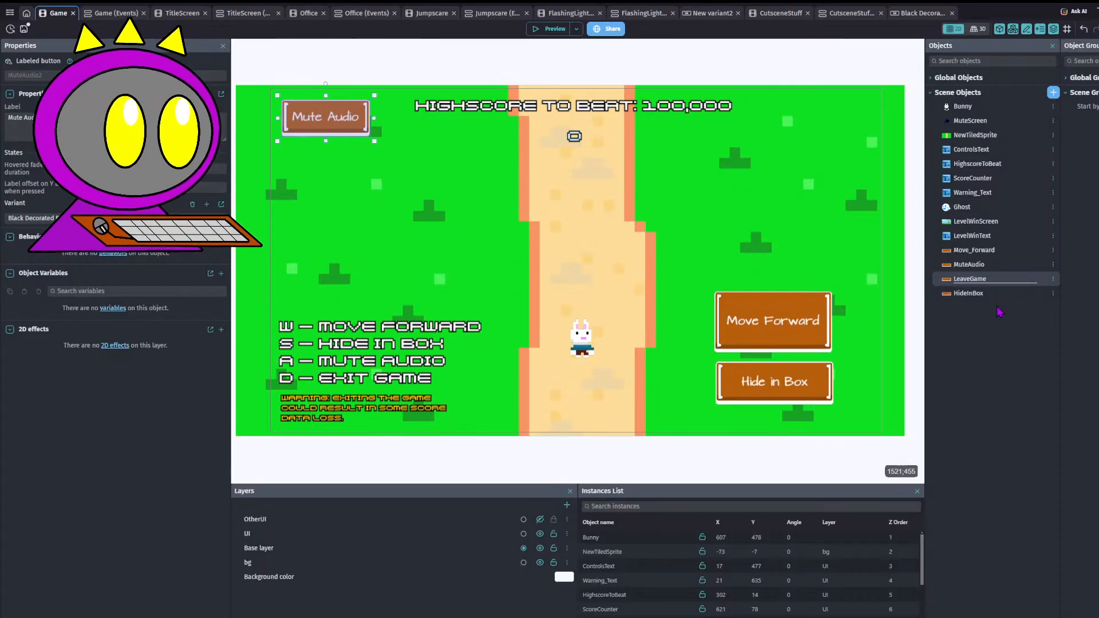
{"action": "key", "text": "Return"}
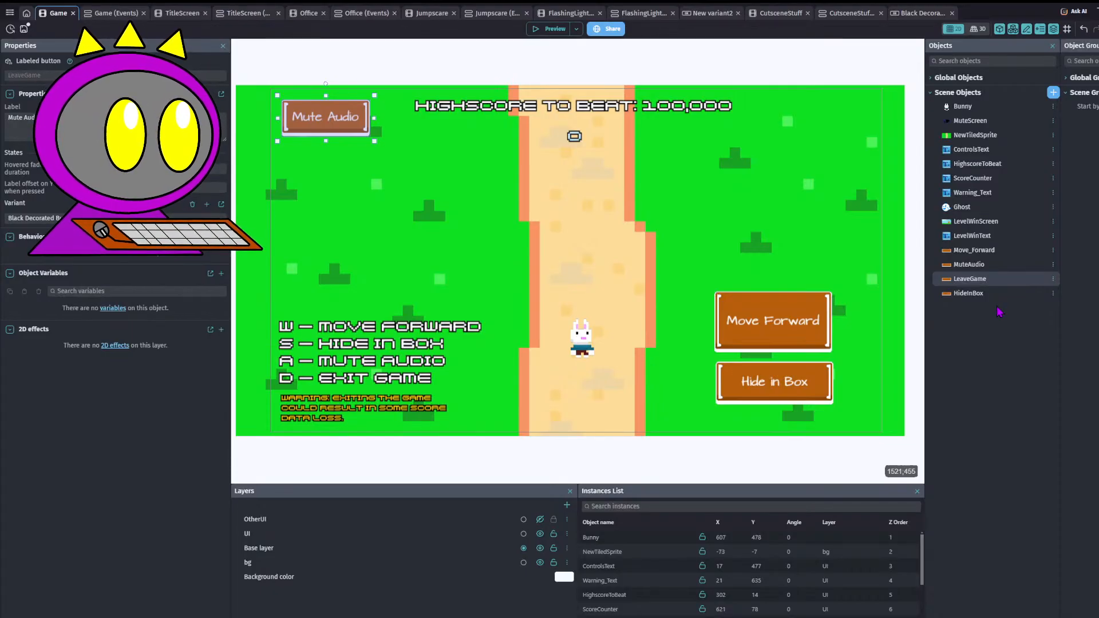
- Label the LeaveGame button "Leave Game"
{"action": "double_click", "coordinate": [976, 278]}
{"action": "left_click", "coordinate": [360, 101]}
{"action": "left_click_drag", "start_coordinate": [360, 101], "coordinate": [266, 102]}
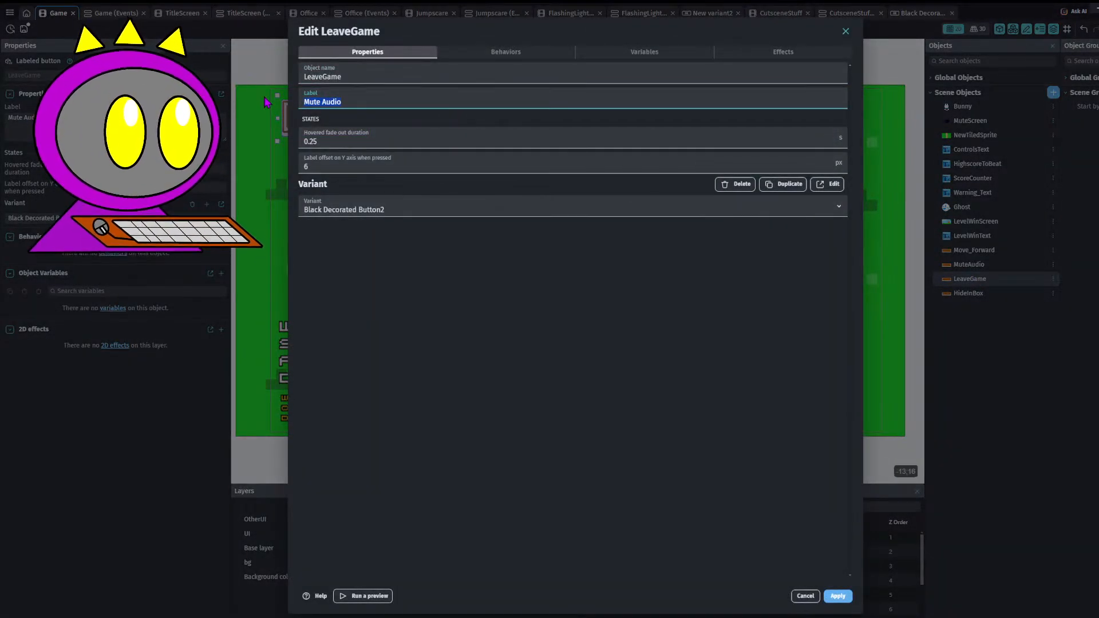
{"action": "type", "text": "Leave Game"}
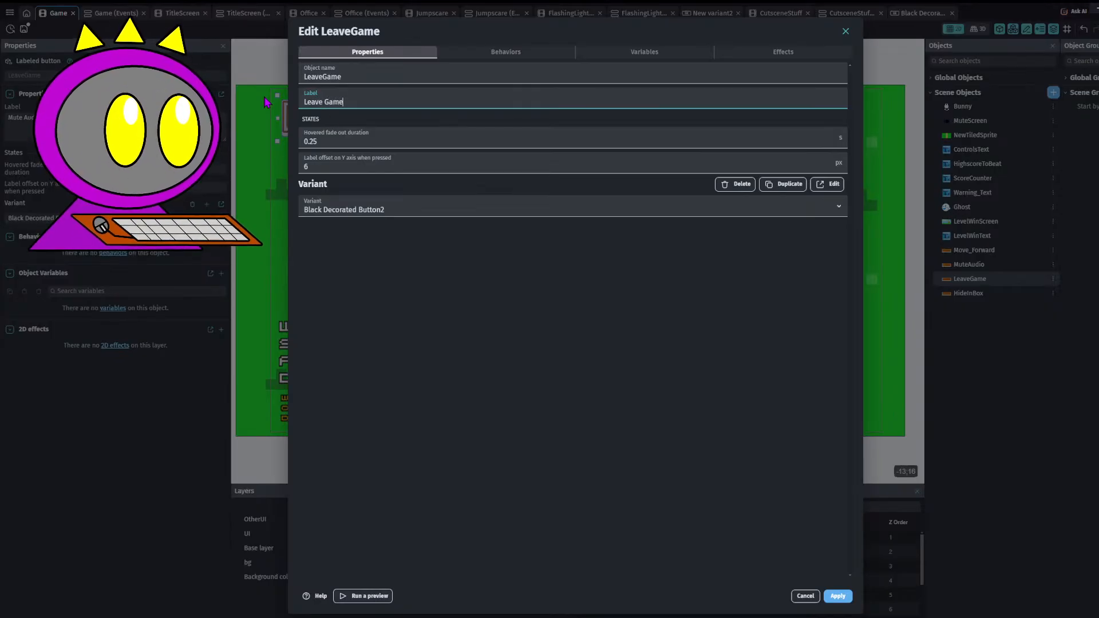
{"action": "left_click", "coordinate": [837, 596]}
- Move the controls text and the exit warning text up the grass, clearing the scene's lower-left corner
{"action": "left_click", "coordinate": [422, 293]}
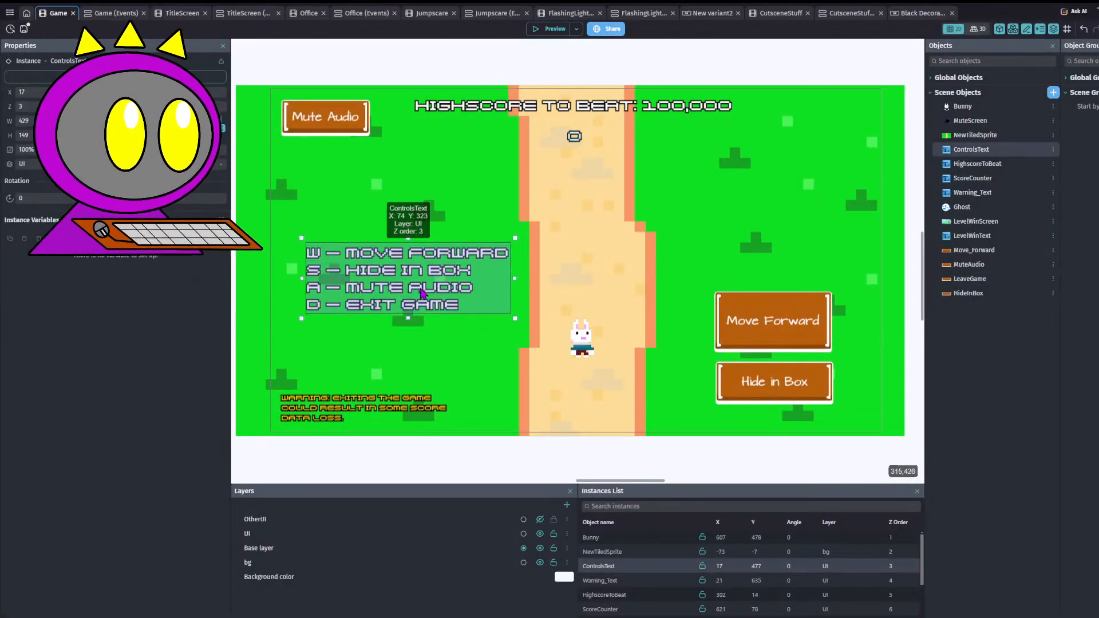
{"action": "left_click_drag", "start_coordinate": [423, 294], "coordinate": [420, 280]}
{"action": "left_click_drag", "start_coordinate": [372, 407], "coordinate": [389, 341]}
- Place a LeaveGame instance about 192 by 64 pixels in the scene's lower-left corner, beneath the warning text
{"action": "left_click", "coordinate": [948, 279]}
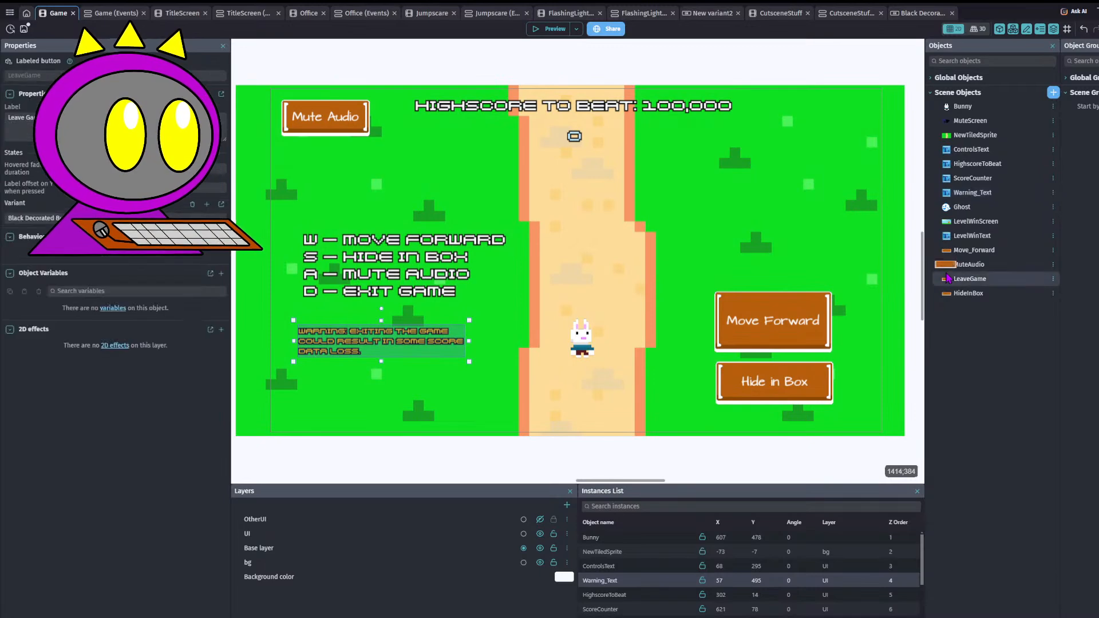
{"action": "left_click_drag", "start_coordinate": [948, 279], "coordinate": [281, 398]}
{"action": "left_click_drag", "start_coordinate": [367, 344], "coordinate": [355, 374]}
{"action": "left_click", "coordinate": [327, 408]}
{"action": "left_click_drag", "start_coordinate": [372, 427], "coordinate": [449, 426]}
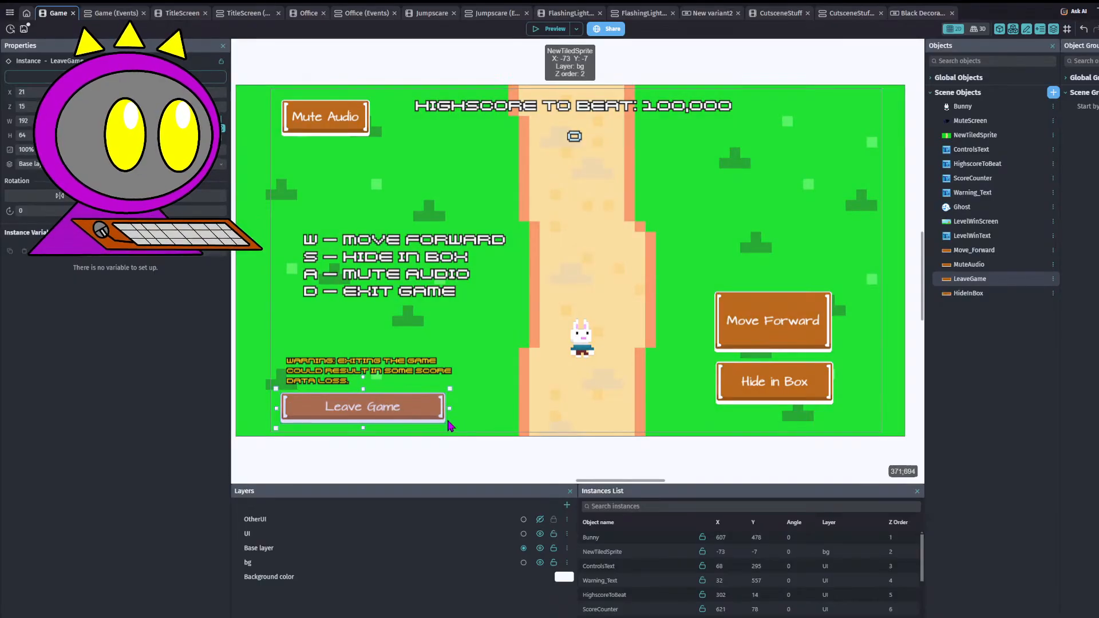
{"action": "key", "text": "ctrl+z"}
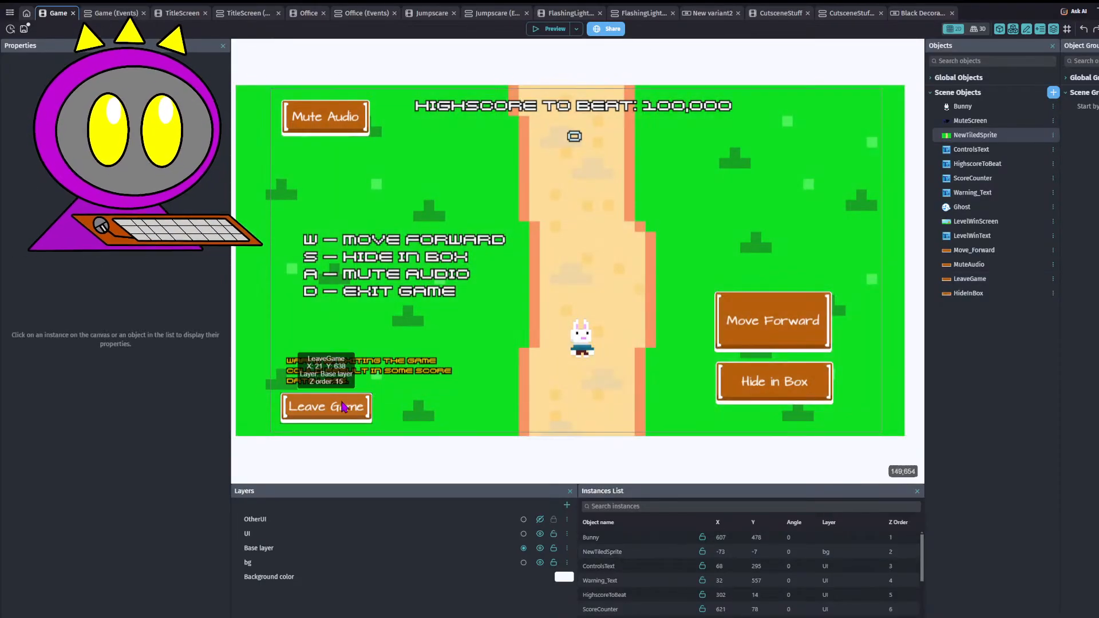
- Swap the Leave Game button and the warning text, placing the button above the warning at about X 19, Y 635
{"action": "left_click_drag", "start_coordinate": [344, 407], "coordinate": [344, 369]}
{"action": "left_click", "coordinate": [338, 365], "text": "shift"}
{"action": "left_click", "coordinate": [438, 455]}
{"action": "left_click", "coordinate": [450, 466]}
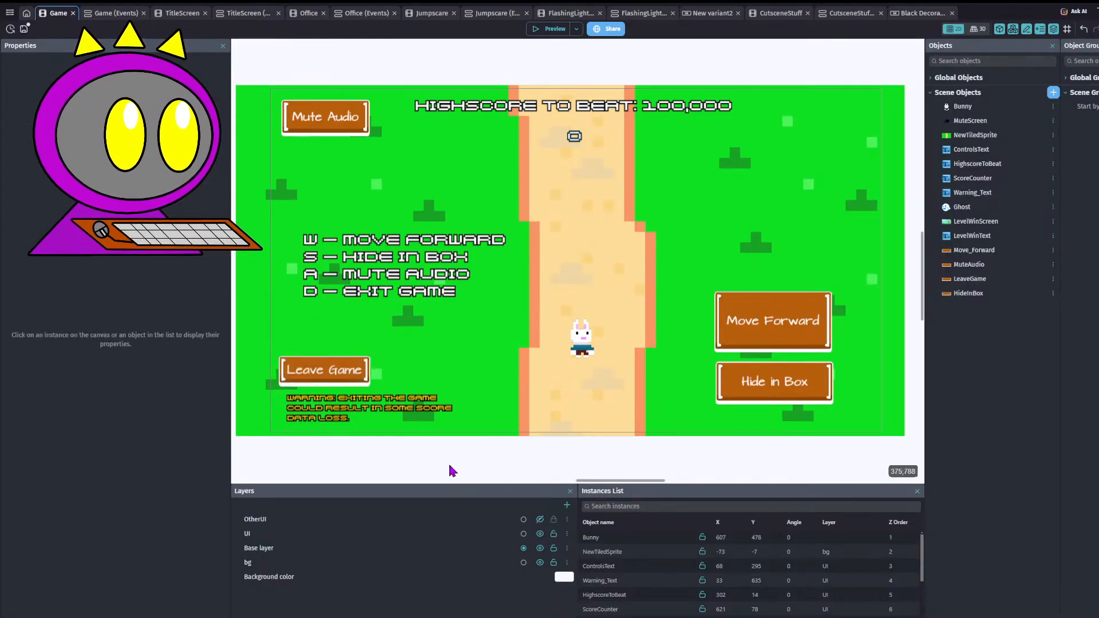
{"action": "left_click_drag", "start_coordinate": [403, 401], "coordinate": [396, 401]}
{"action": "left_click", "coordinate": [437, 454]}
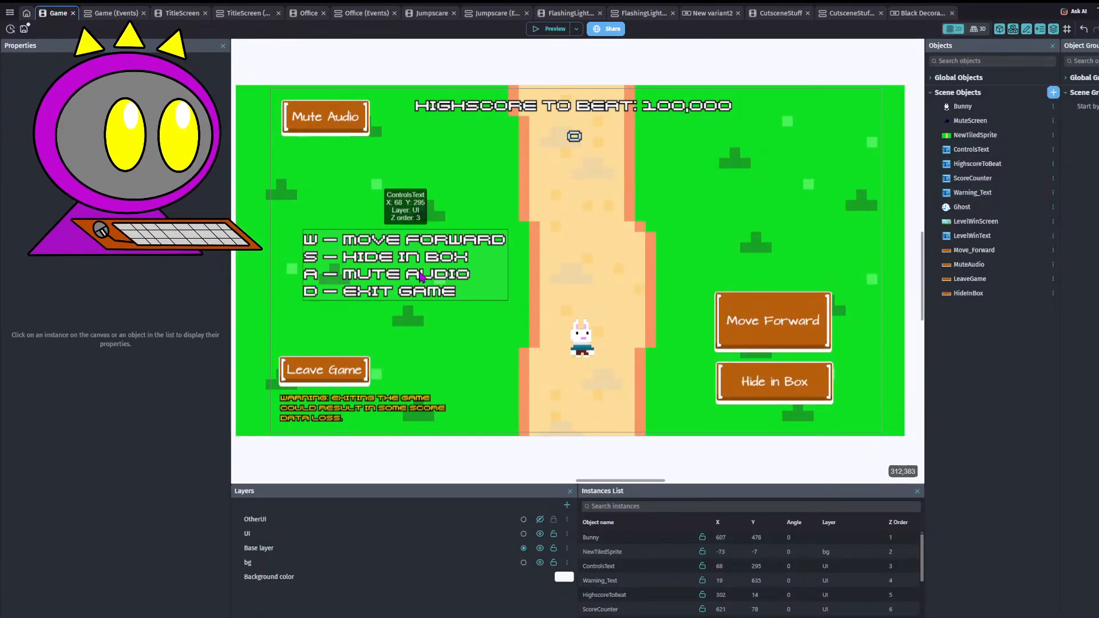
- Delete the ControlsText instance listing the keyboard controls from the Game scene
{"action": "left_click_drag", "start_coordinate": [419, 279], "coordinate": [462, 276]}
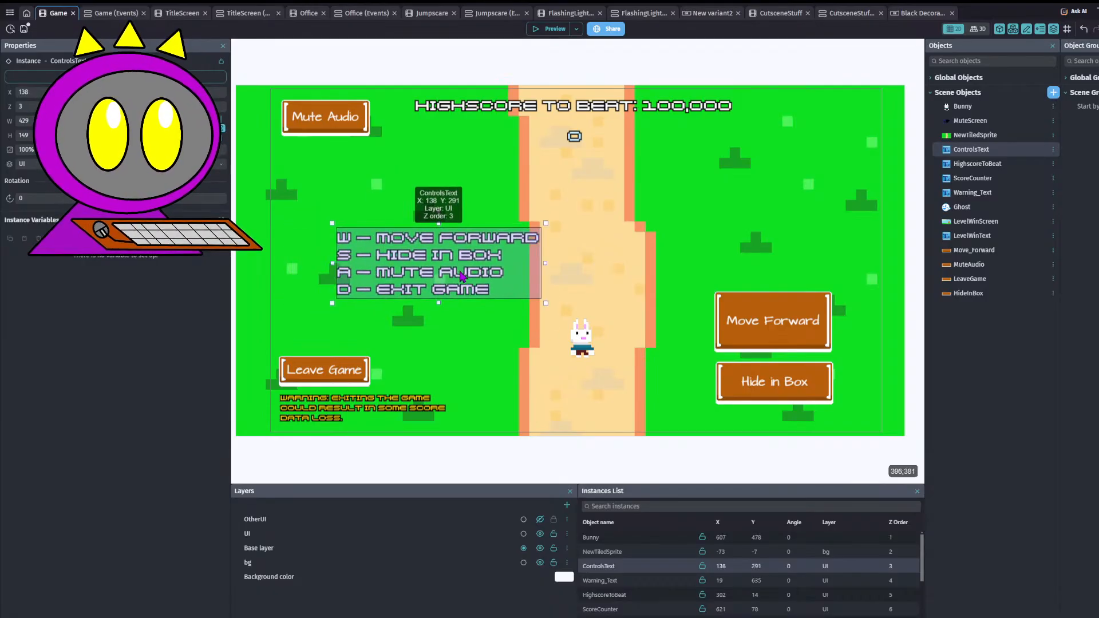
{"action": "double_click", "coordinate": [462, 277]}
{"action": "left_click", "coordinate": [802, 595]}
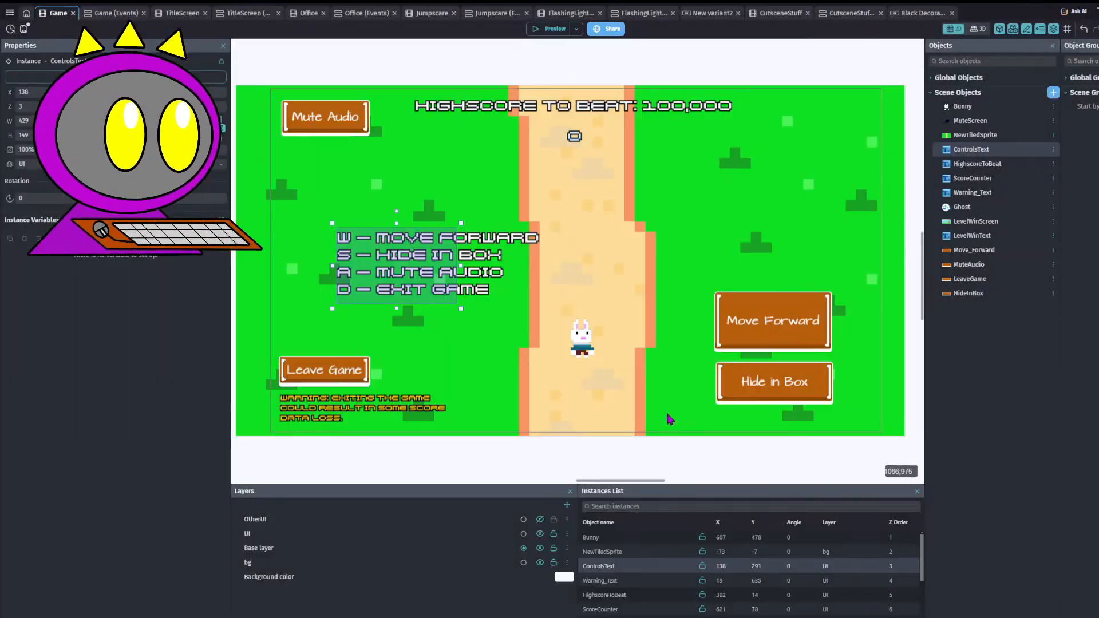
{"action": "key", "text": "Delete"}
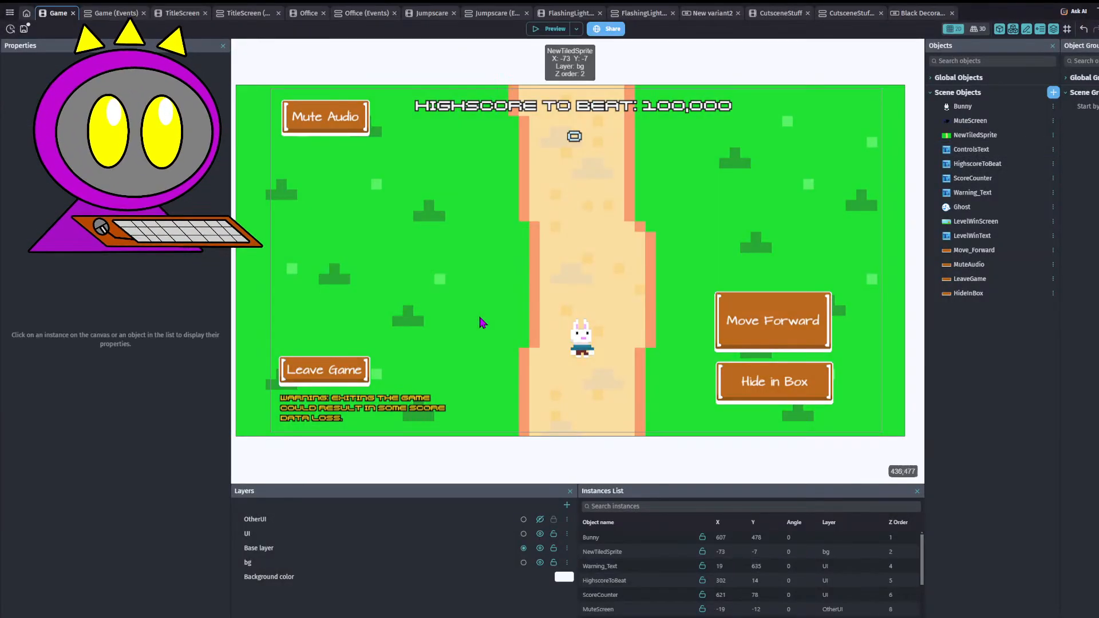
- Make the OtherUI layer visible and save the project
{"action": "left_click", "coordinate": [540, 520]}
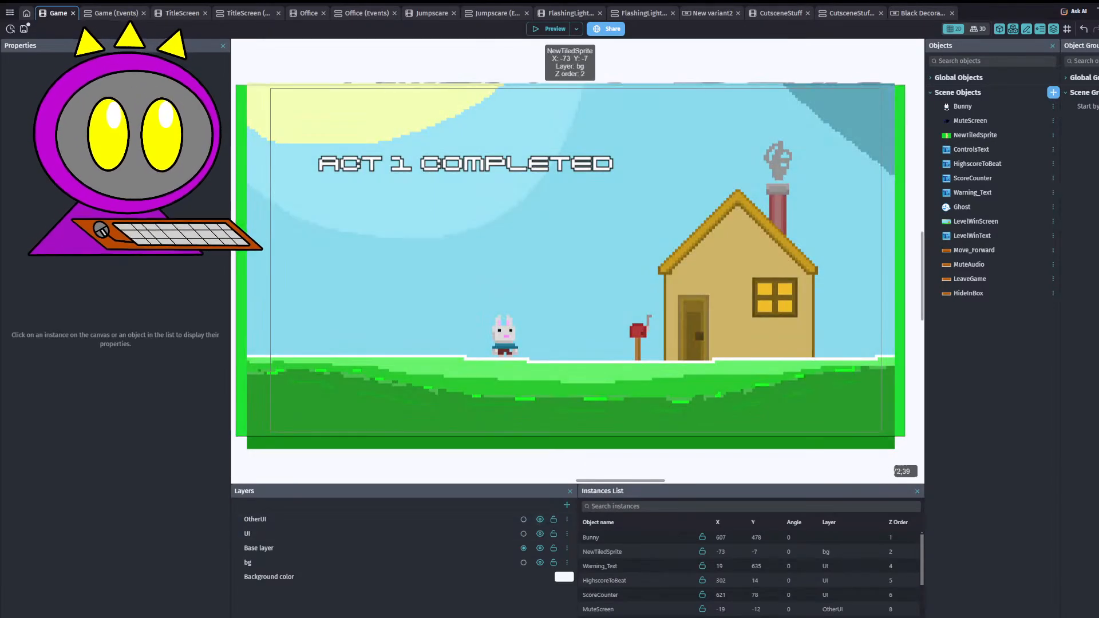
{"action": "key", "text": "ctrl+s"}
- In the Game scene's events, delete the "a" key condition from the event that sets DistractionMuted to 1
{"action": "left_click", "coordinate": [113, 15]}
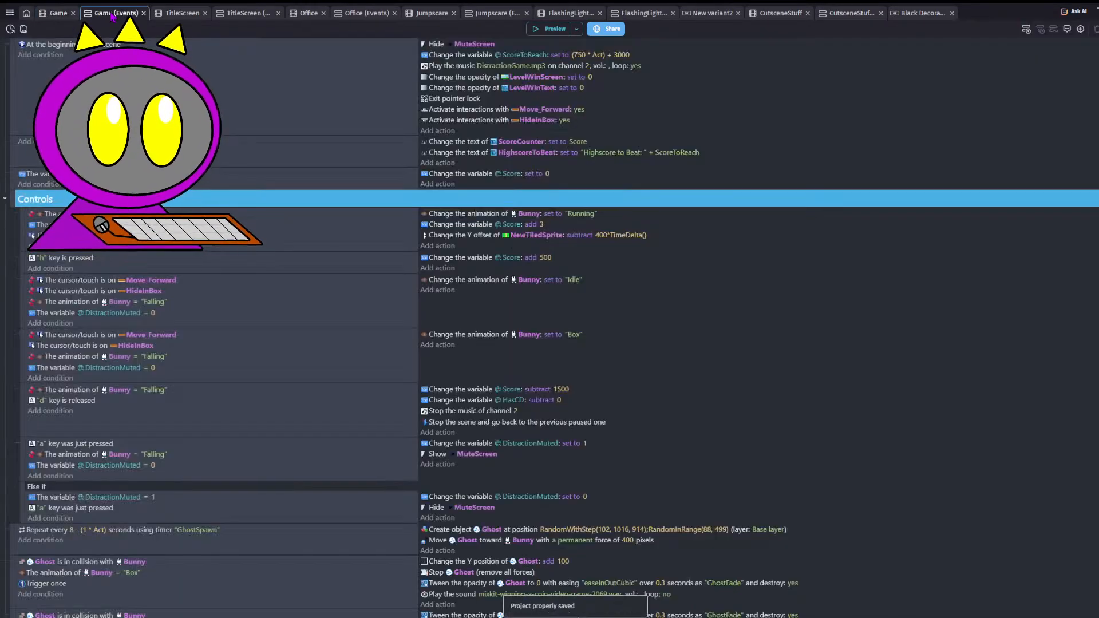
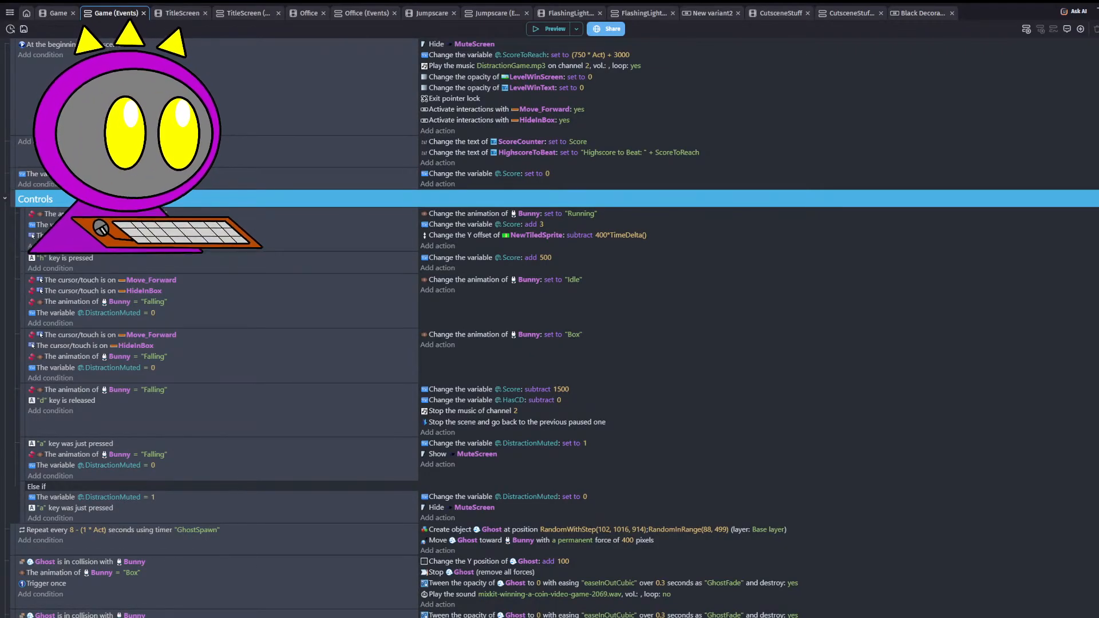
{"action": "left_click", "coordinate": [23, 29]}
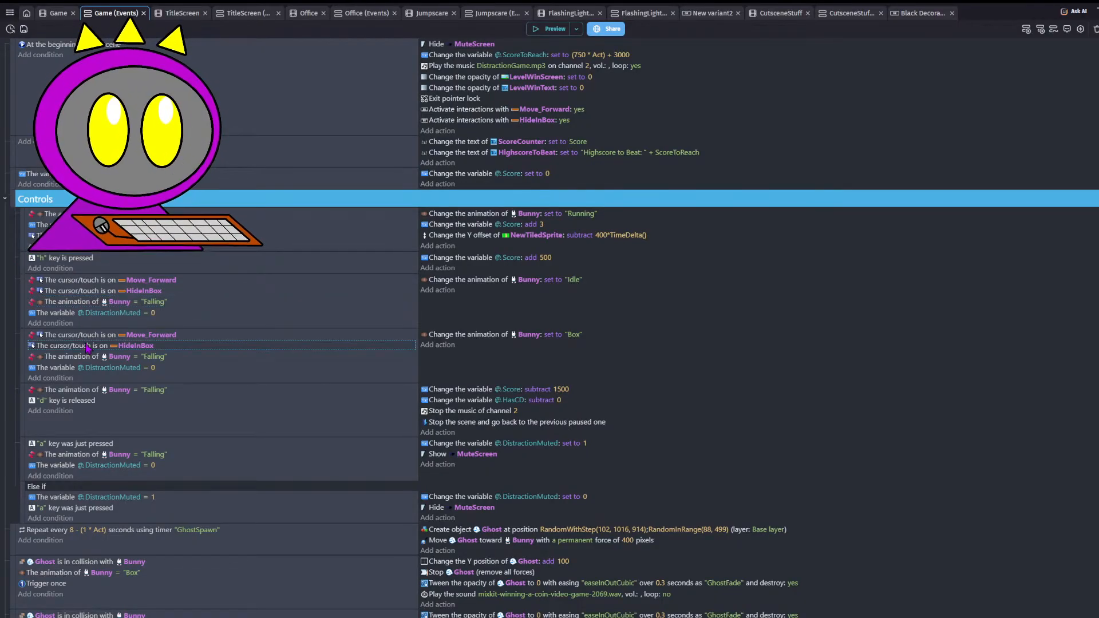
{"action": "scroll", "coordinate": [243, 429], "scroll_direction": "down", "scroll_amount": 3}
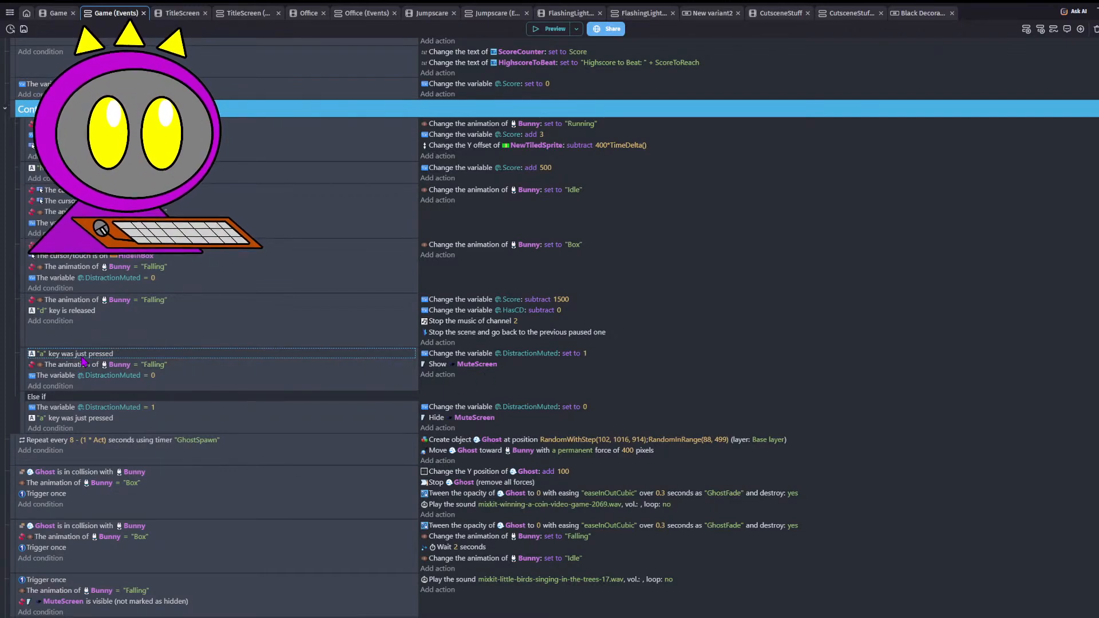
{"action": "key", "text": "Delete"}
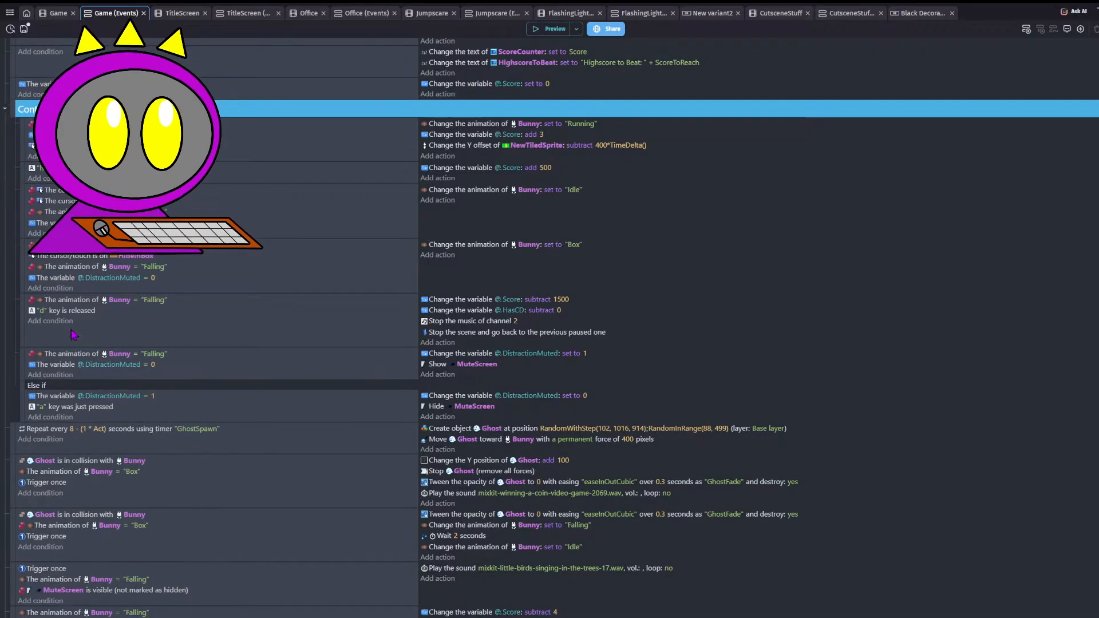
- Paste the cursor/touch condition into the event that shows MuteScreen and set its object to MuteAudio
{"action": "left_click", "coordinate": [75, 301]}
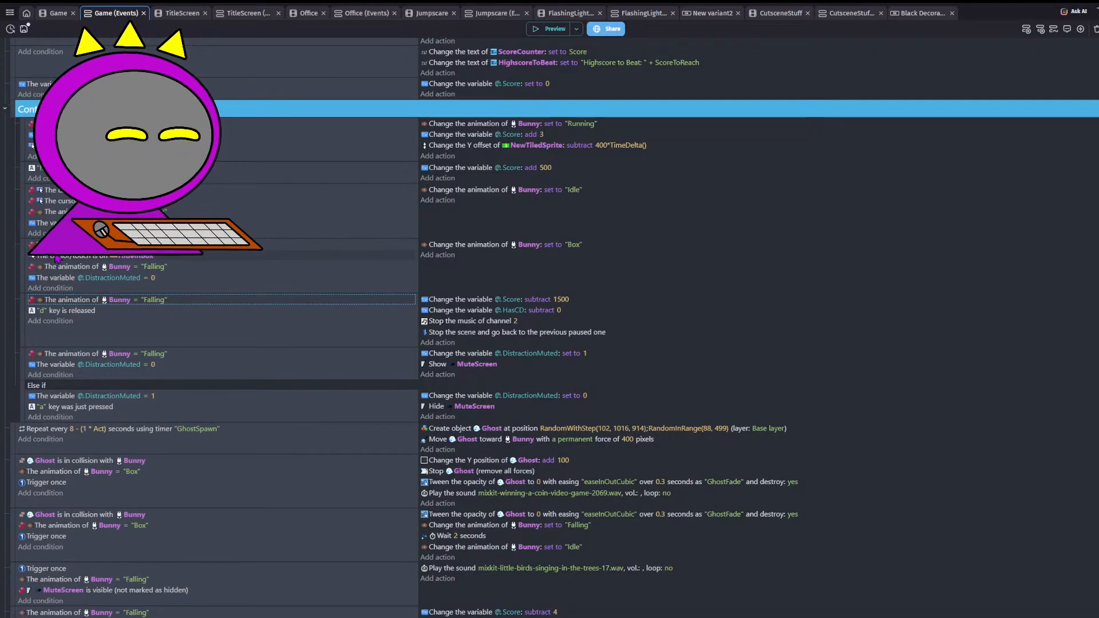
{"action": "left_click", "coordinate": [76, 356]}
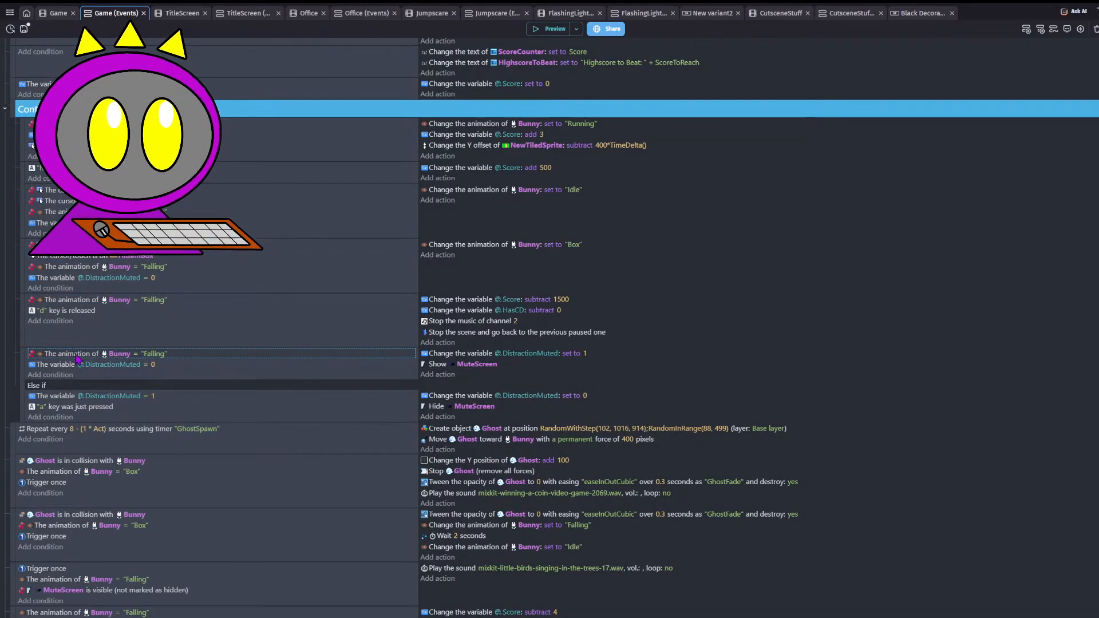
{"action": "key", "text": "ctrl+v"}
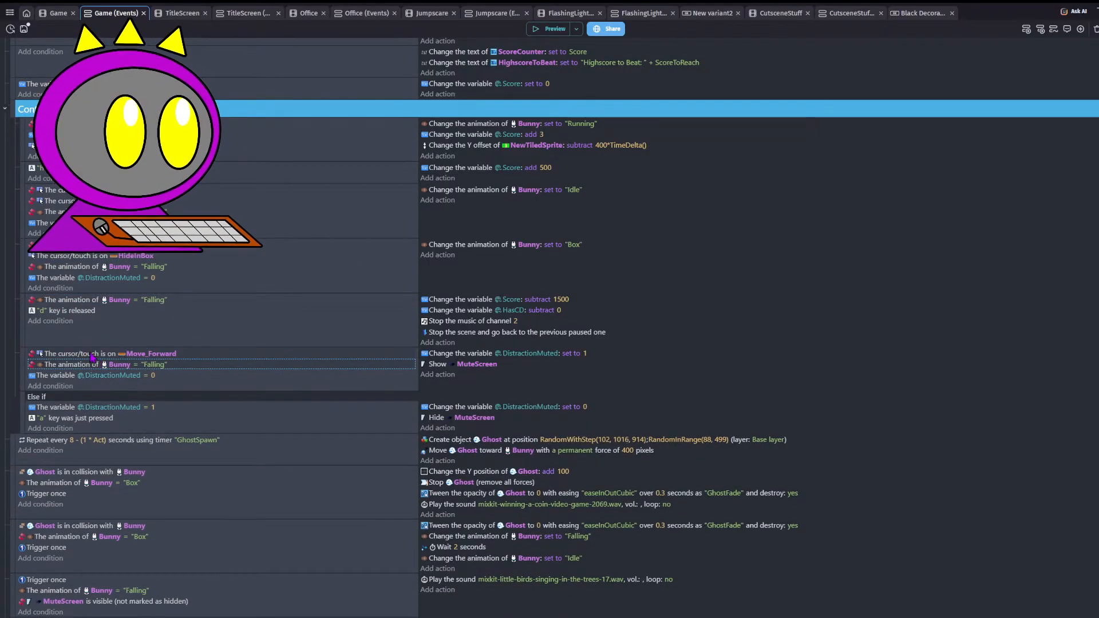
{"action": "left_click", "coordinate": [137, 355]}
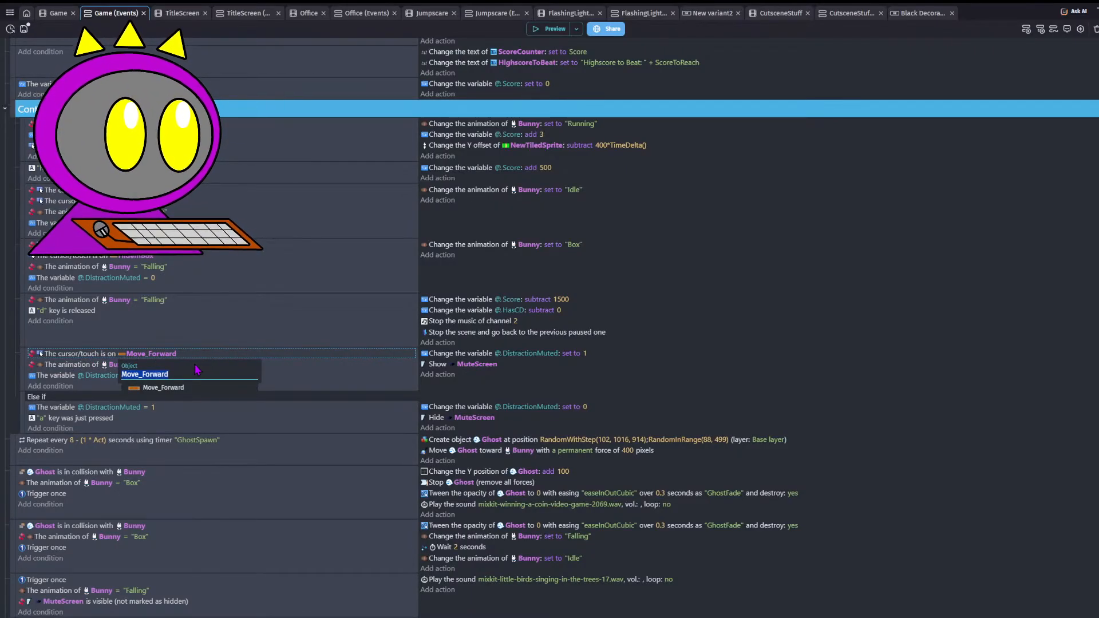
{"action": "type", "text": "Mute"}
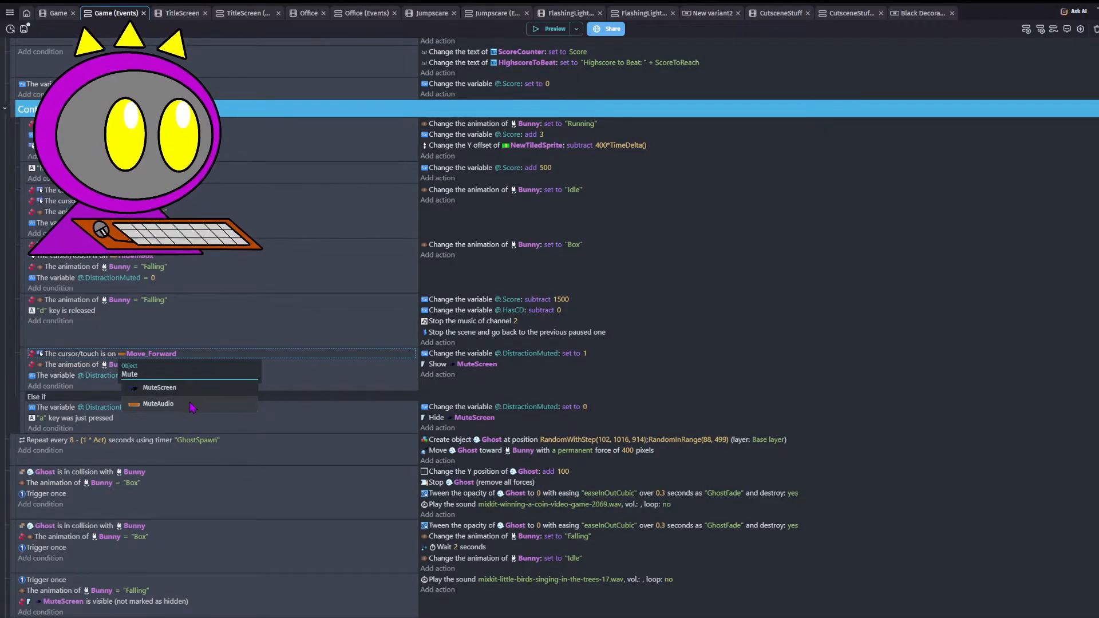
{"action": "left_click", "coordinate": [158, 405]}
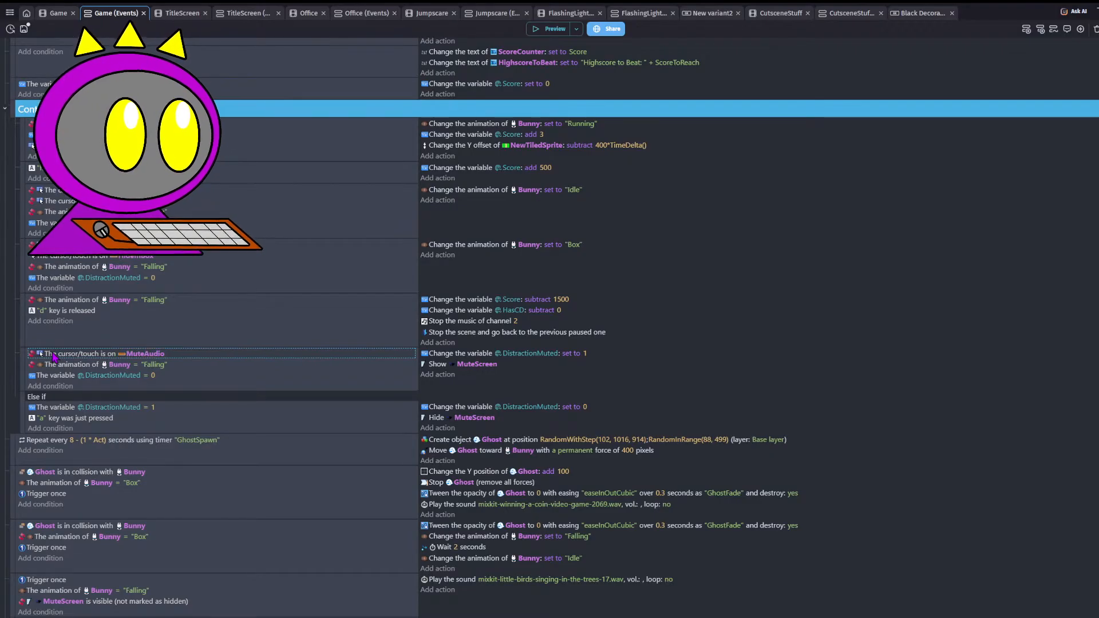
- Turn off inversion on the MuteAudio cursor/touch condition in the event that sets DistractionMuted to 1
{"action": "double_click", "coordinate": [54, 354]}
{"action": "left_click", "coordinate": [774, 104]}
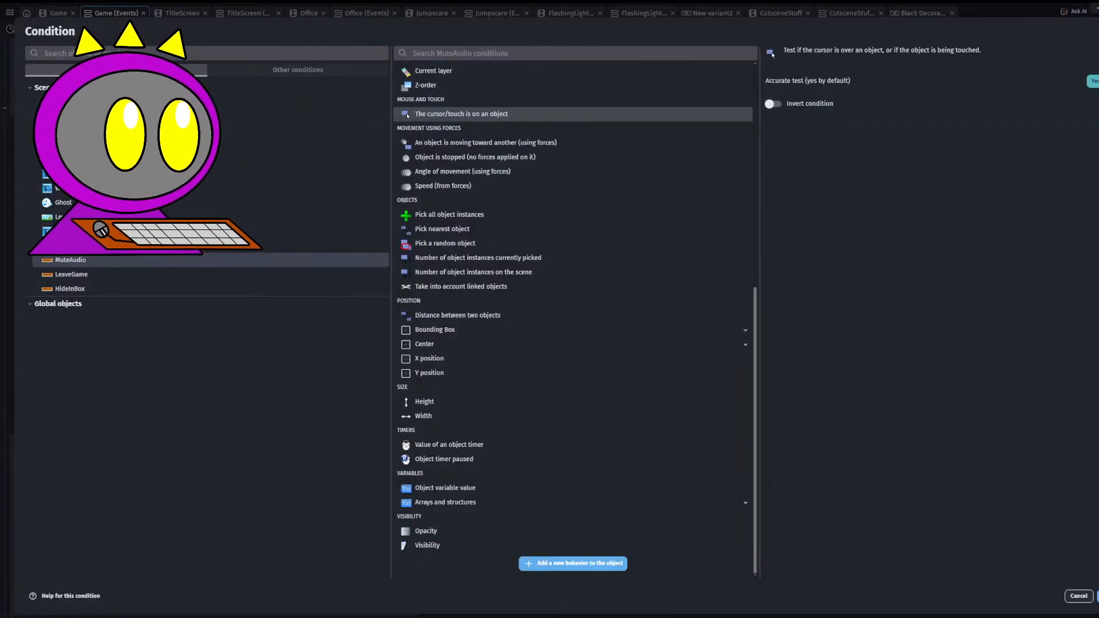
{"action": "left_click", "coordinate": [1097, 596]}
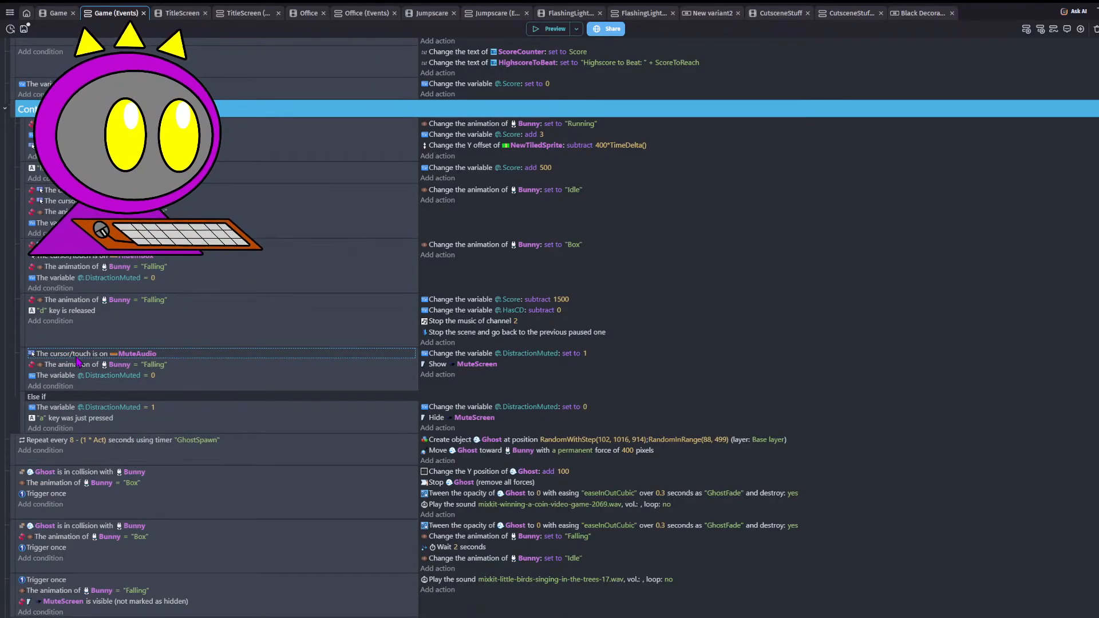
- Paste the MuteAudio cursor/touch condition into the Else if event that hides MuteScreen, choosing MuteAudio as its object
{"action": "left_click", "coordinate": [52, 408]}
{"action": "key", "text": "ctrl+v"}
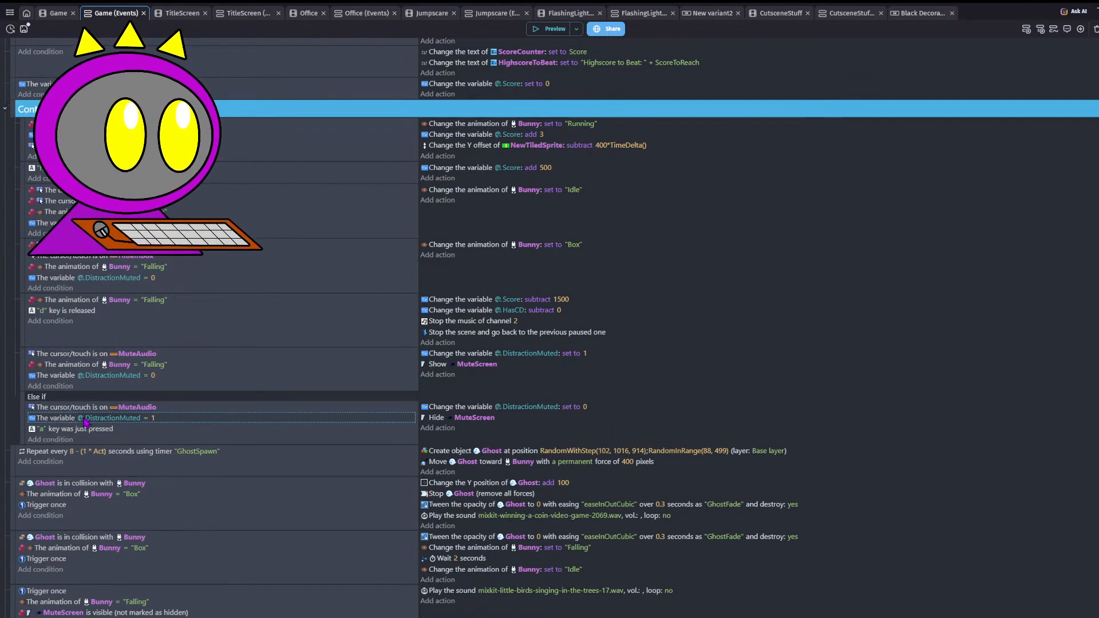
{"action": "left_click", "coordinate": [60, 407]}
{"action": "left_click", "coordinate": [137, 407]}
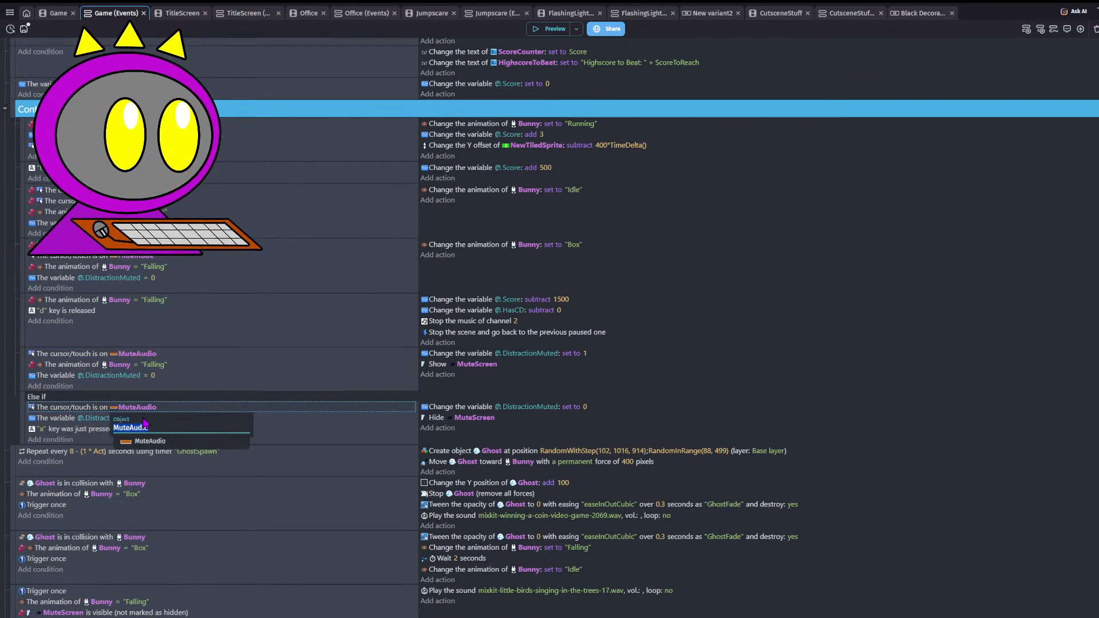
{"action": "type", "text": "Mut"}
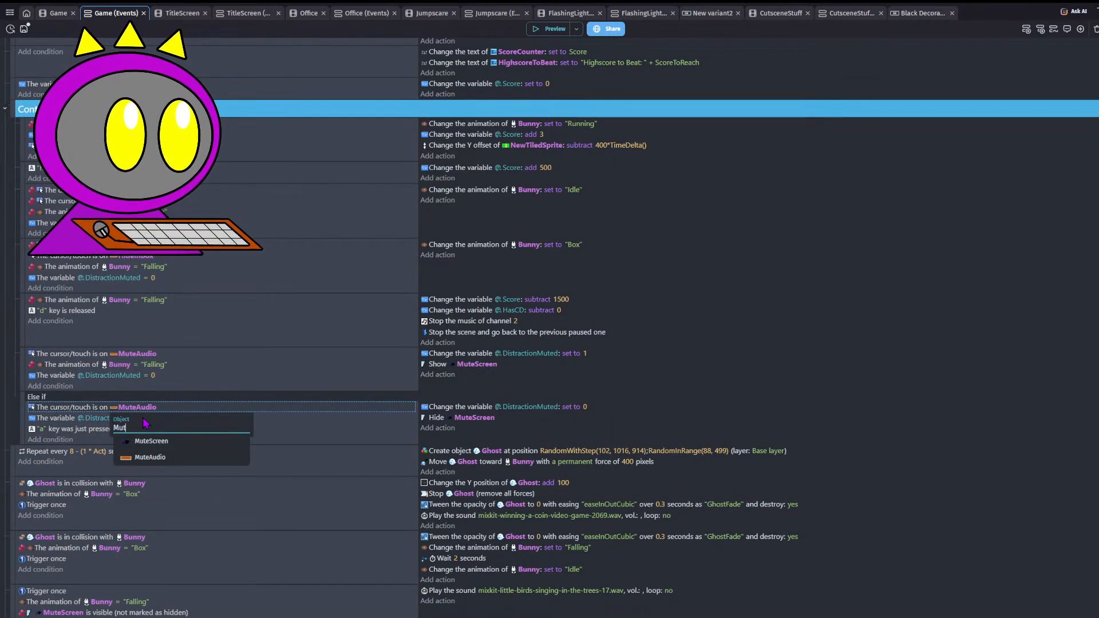
{"action": "key", "text": "BackSpace"}
{"action": "key", "text": "BackSpace"}
{"action": "key", "text": "BackSpace"}
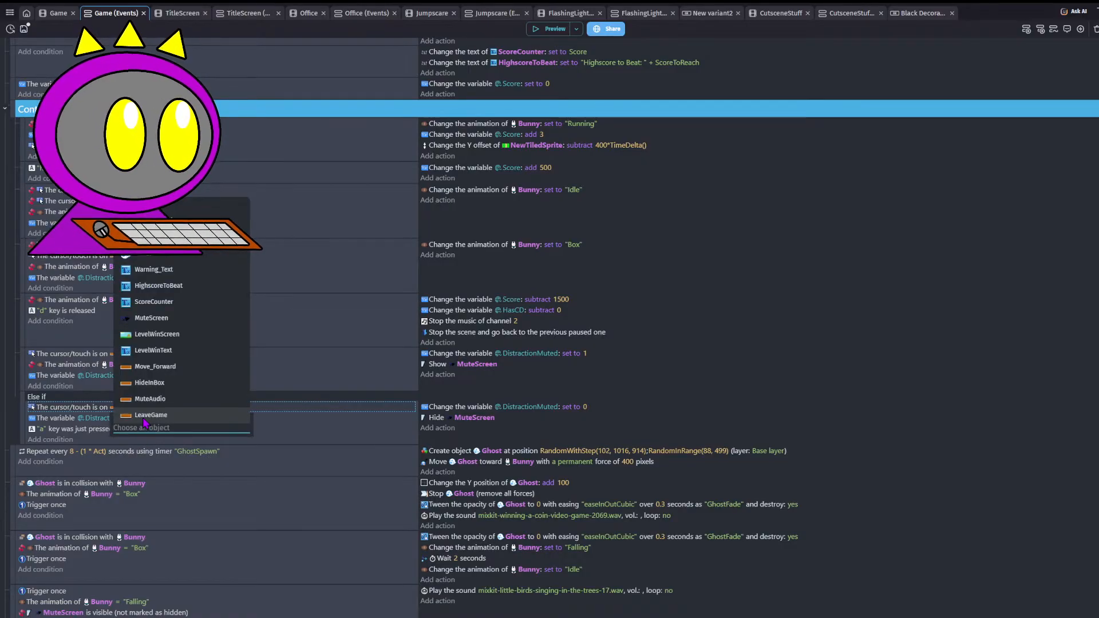
{"action": "left_click", "coordinate": [66, 396]}
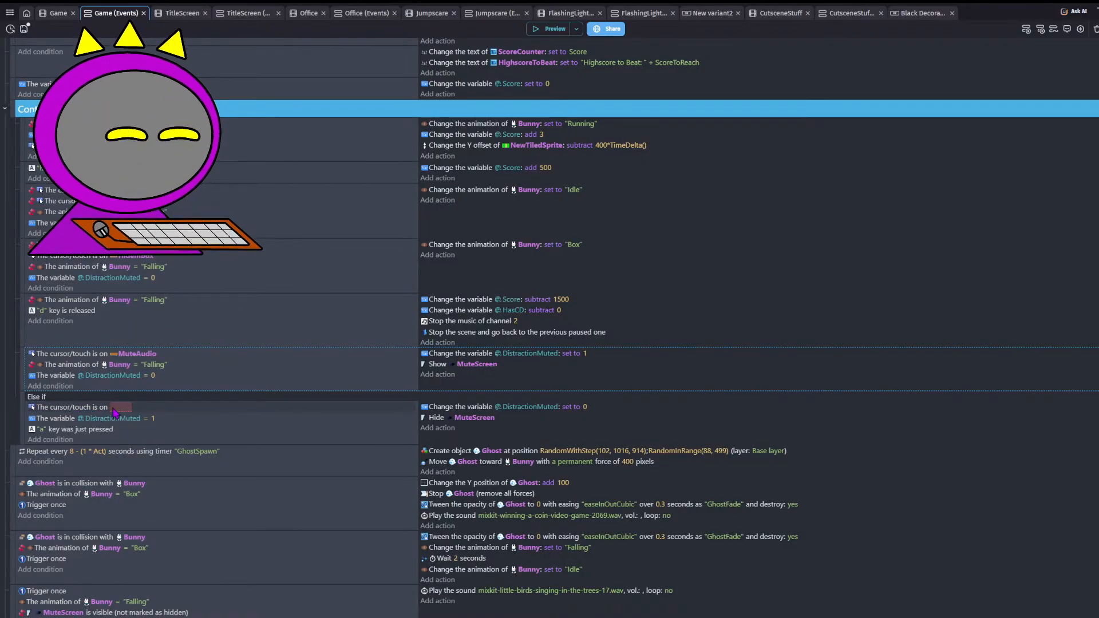
{"action": "left_click", "coordinate": [122, 407]}
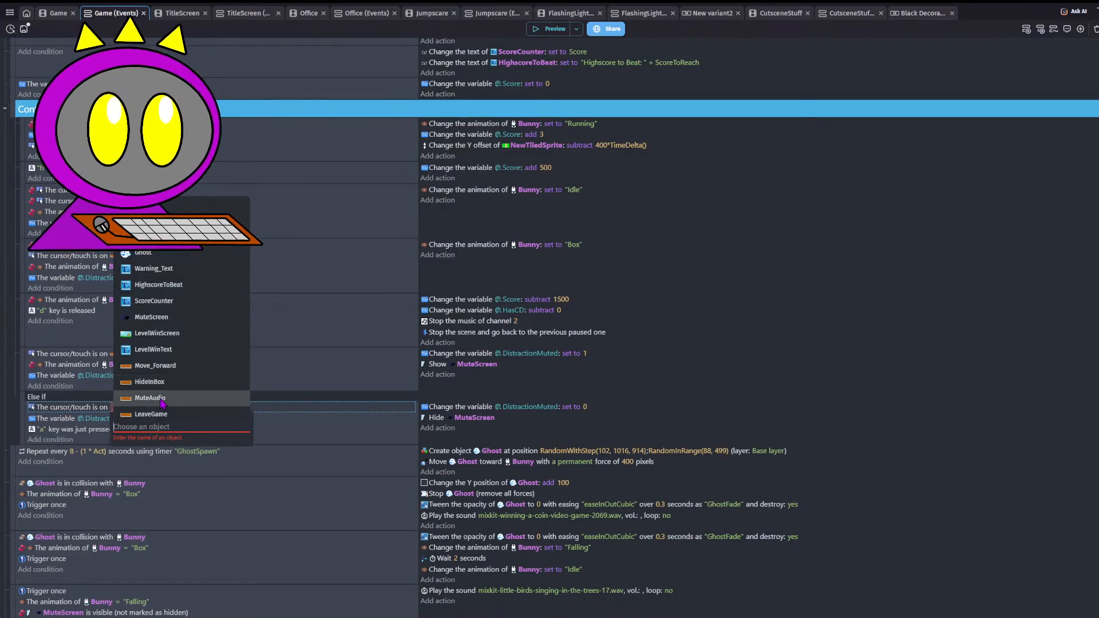
{"action": "left_click", "coordinate": [142, 397]}
- Invert the MuteAudio cursor/touch condition in the Else if event that sets DistractionMuted to 0
{"action": "double_click", "coordinate": [59, 413]}
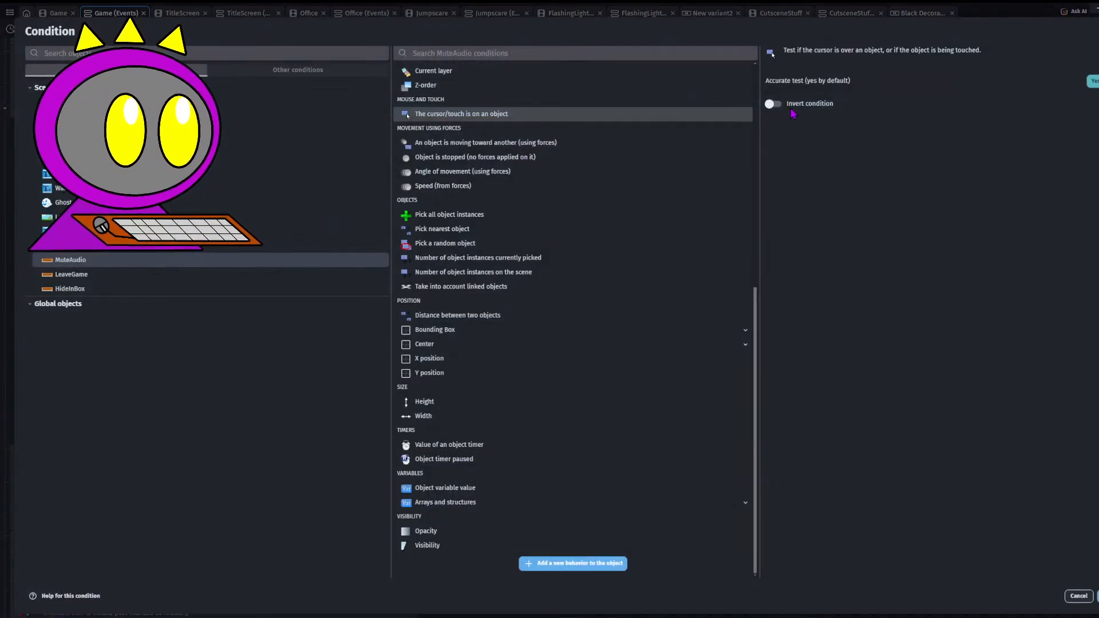
{"action": "left_click", "coordinate": [774, 104]}
{"action": "left_click", "coordinate": [1096, 596]}
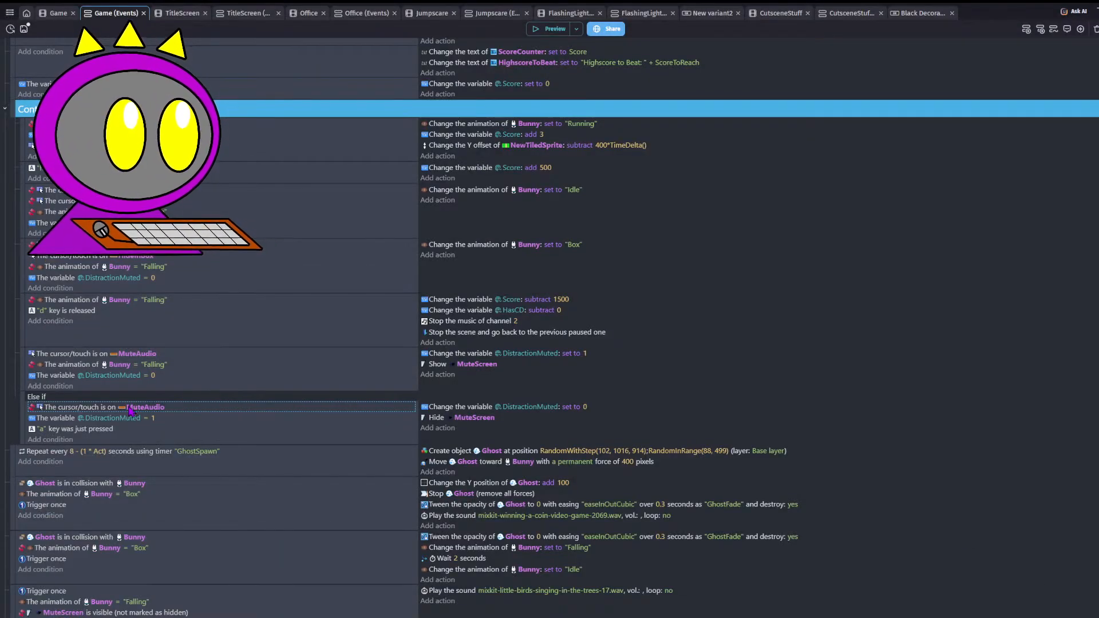
{"action": "left_click", "coordinate": [61, 354]}
{"action": "scroll", "coordinate": [132, 400], "scroll_direction": "down", "scroll_amount": 3}
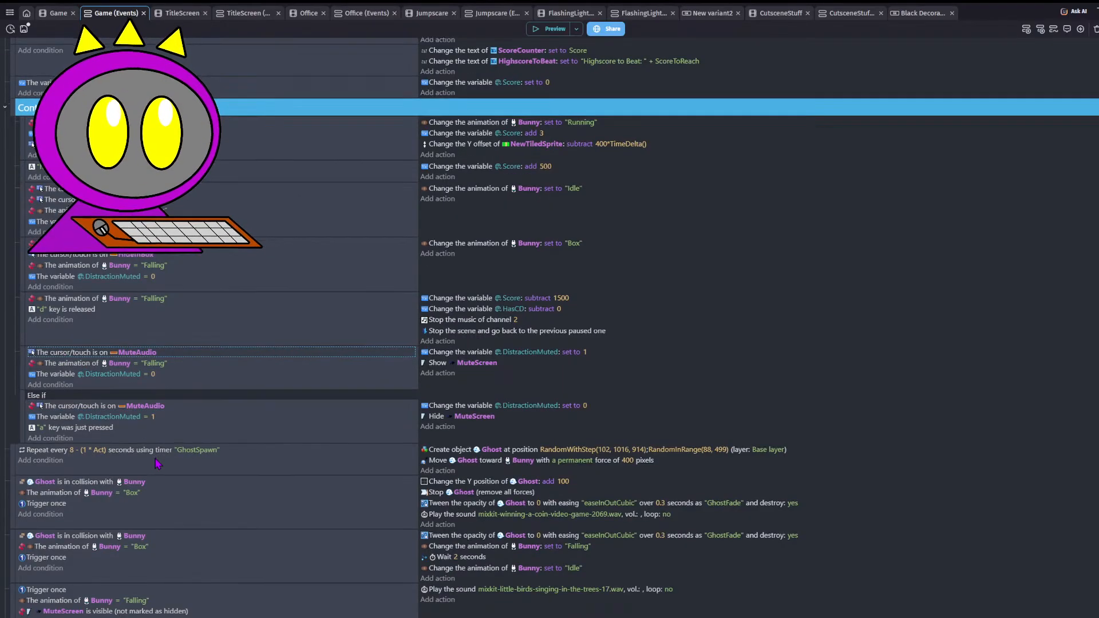
{"action": "scroll", "coordinate": [170, 411], "scroll_direction": "up", "scroll_amount": 4}
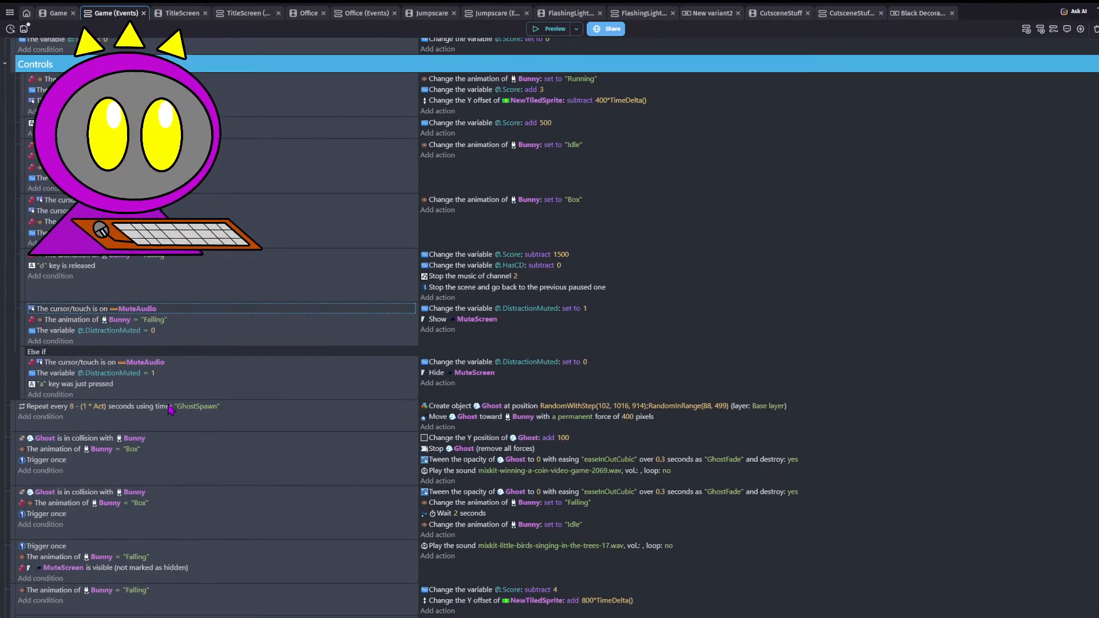
- Review the reworked control events and save the project
{"action": "scroll", "coordinate": [401, 412], "scroll_direction": "up", "scroll_amount": 1}
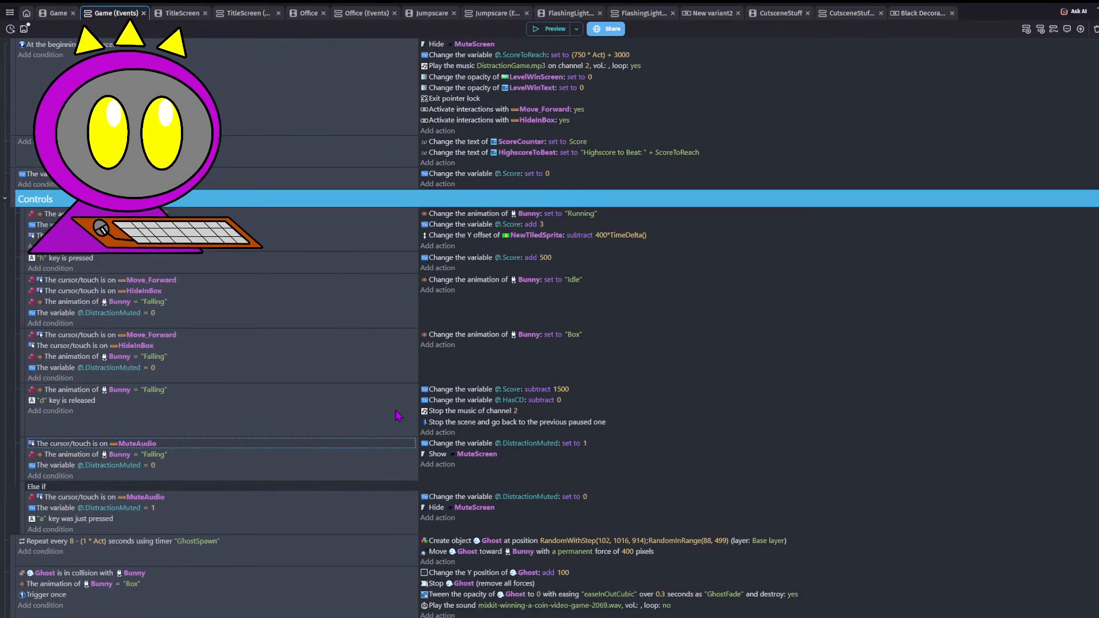
{"action": "scroll", "coordinate": [151, 412], "scroll_direction": "down", "scroll_amount": 1}
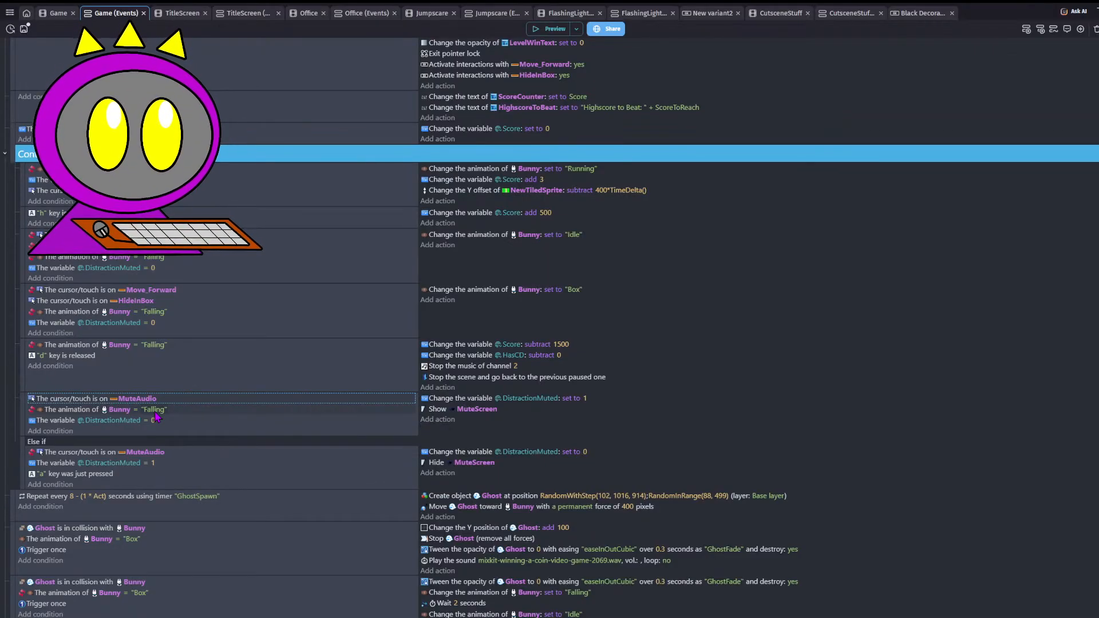
{"action": "left_click", "coordinate": [24, 30]}
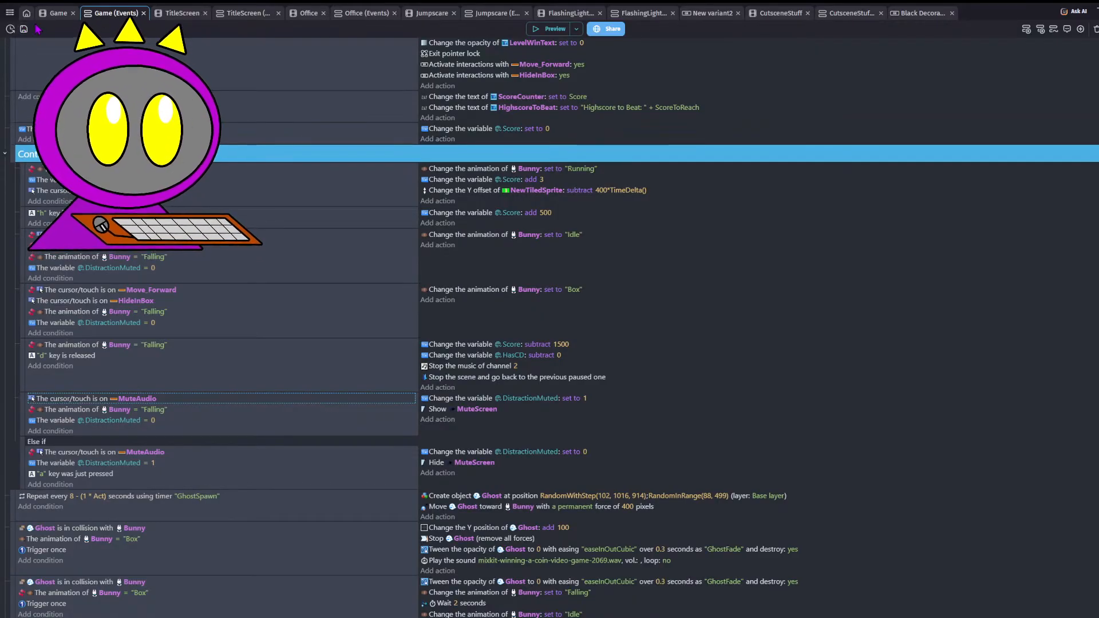
{"action": "left_click", "coordinate": [10, 29]}
{"action": "left_click", "coordinate": [60, 21]}
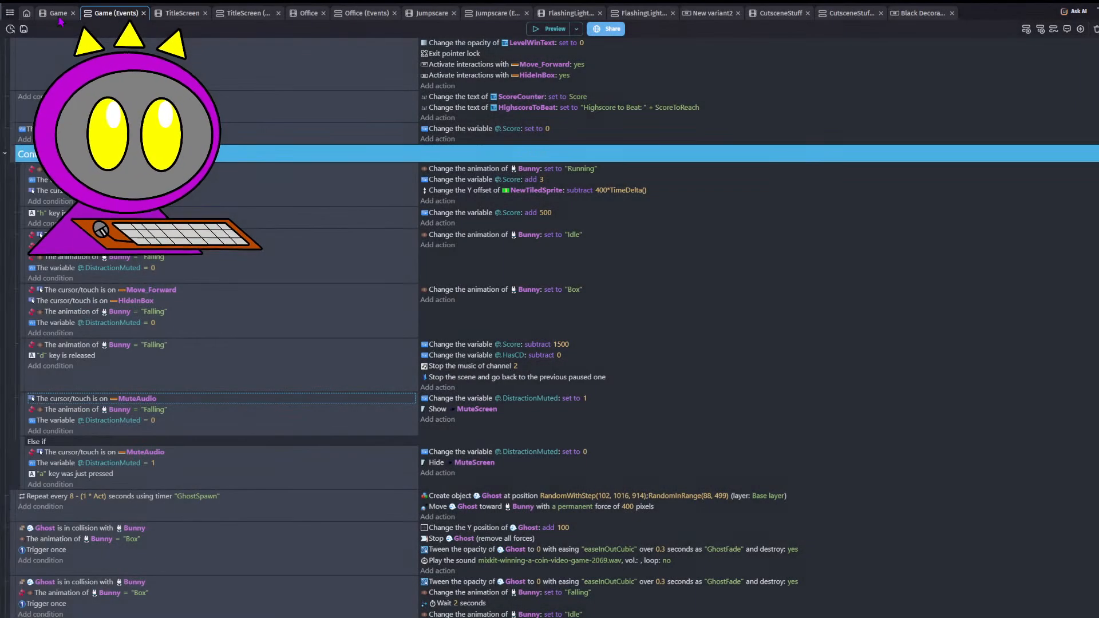
{"action": "left_click", "coordinate": [24, 28]}
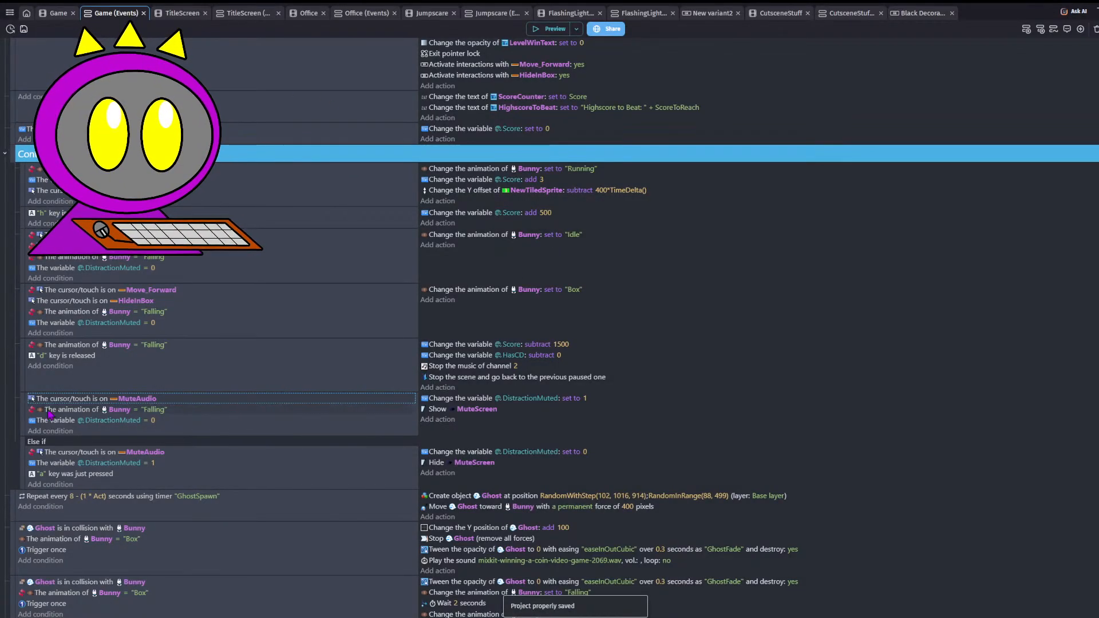
- Replace the "d" key is released condition with a copy of the MuteAudio cursor/touch condition in the event that subtracts 1500 from Score
{"action": "left_click", "coordinate": [22, 419]}
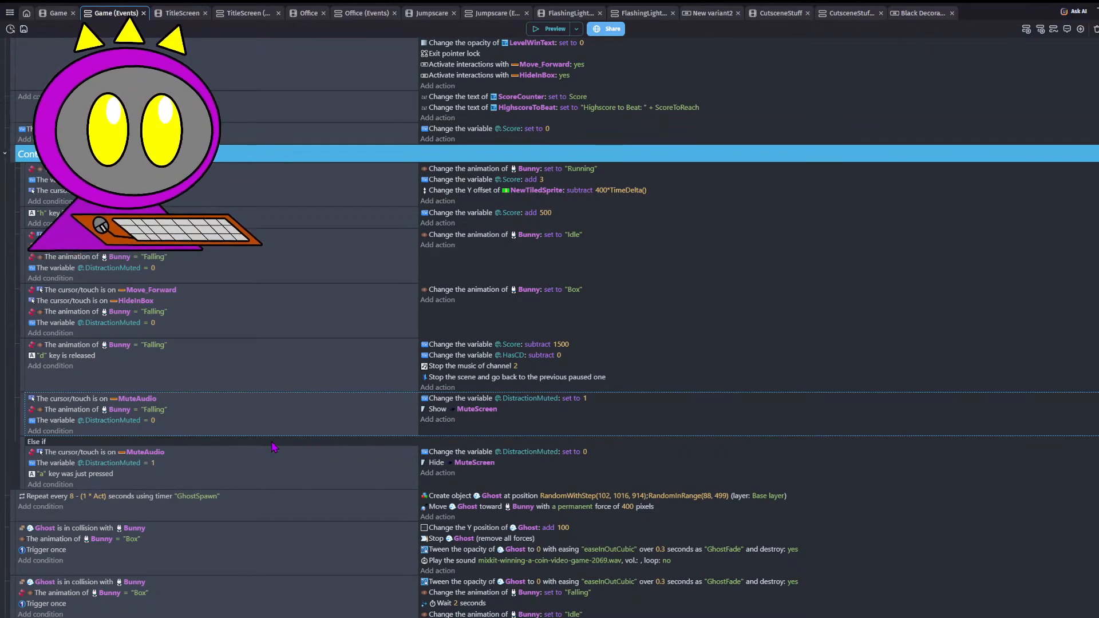
{"action": "scroll", "coordinate": [274, 447], "scroll_direction": "down", "scroll_amount": 1}
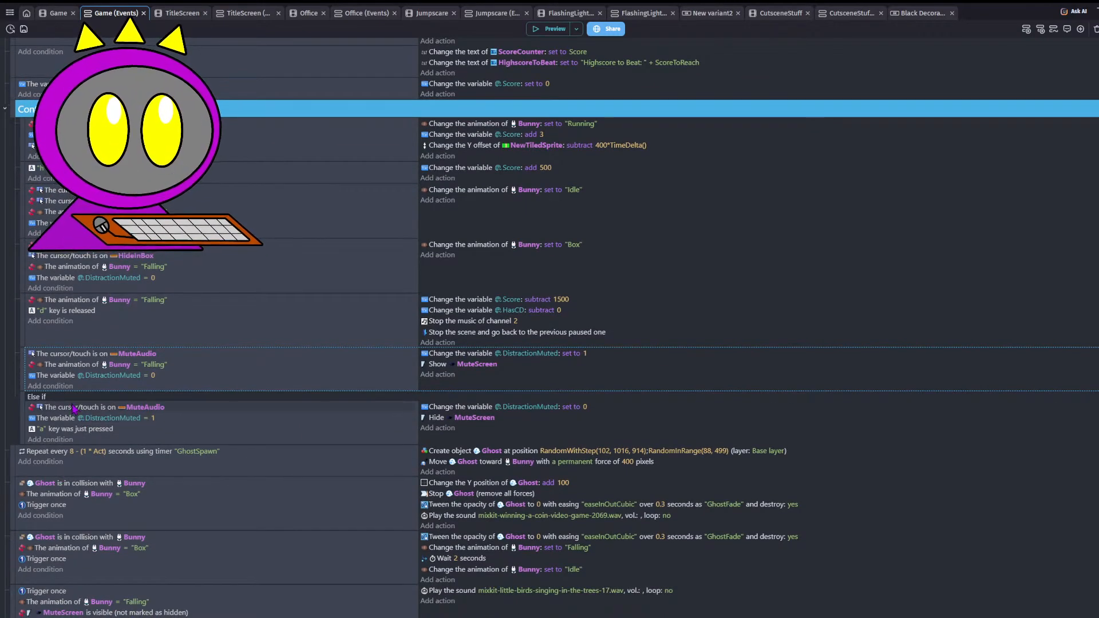
{"action": "left_click", "coordinate": [91, 355]}
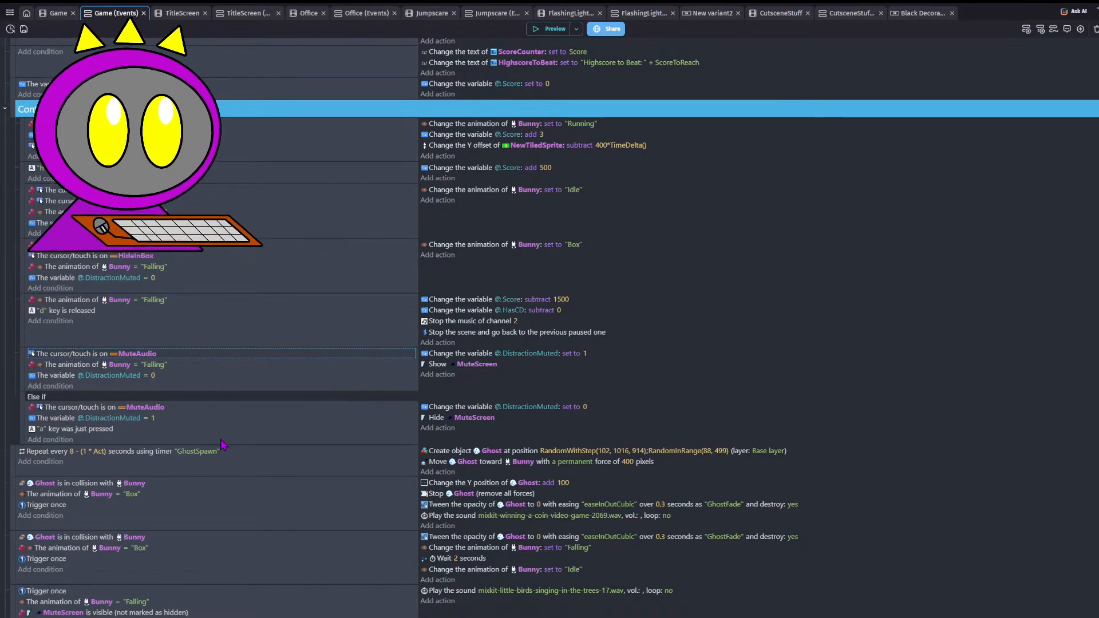
{"action": "scroll", "coordinate": [218, 506], "scroll_direction": "down", "scroll_amount": 4}
{"action": "scroll", "coordinate": [245, 489], "scroll_direction": "up", "scroll_amount": 5}
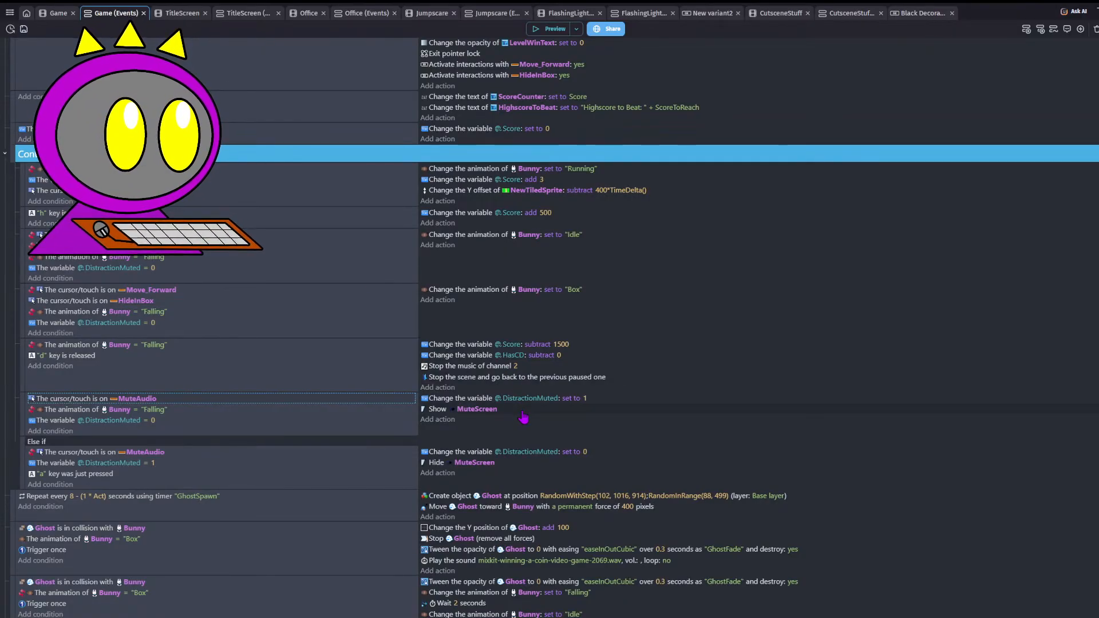
{"action": "right_click", "coordinate": [46, 360]}
{"action": "key", "text": "Escape"}
{"action": "left_click", "coordinate": [79, 357]}
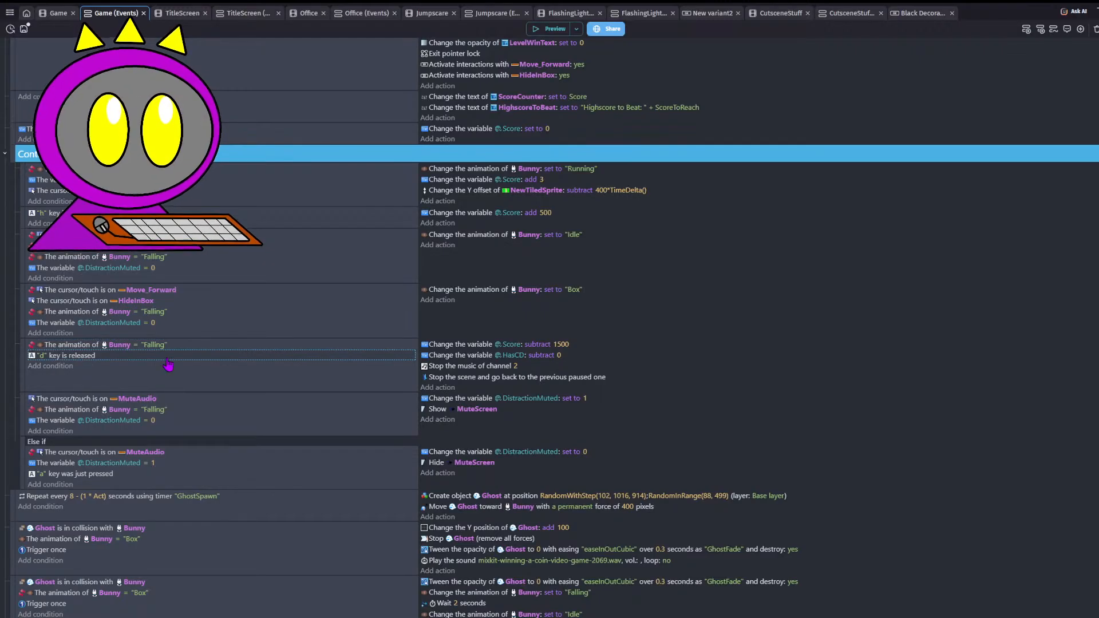
{"action": "key", "text": "ctrl+v"}
{"action": "key", "text": "Delete"}
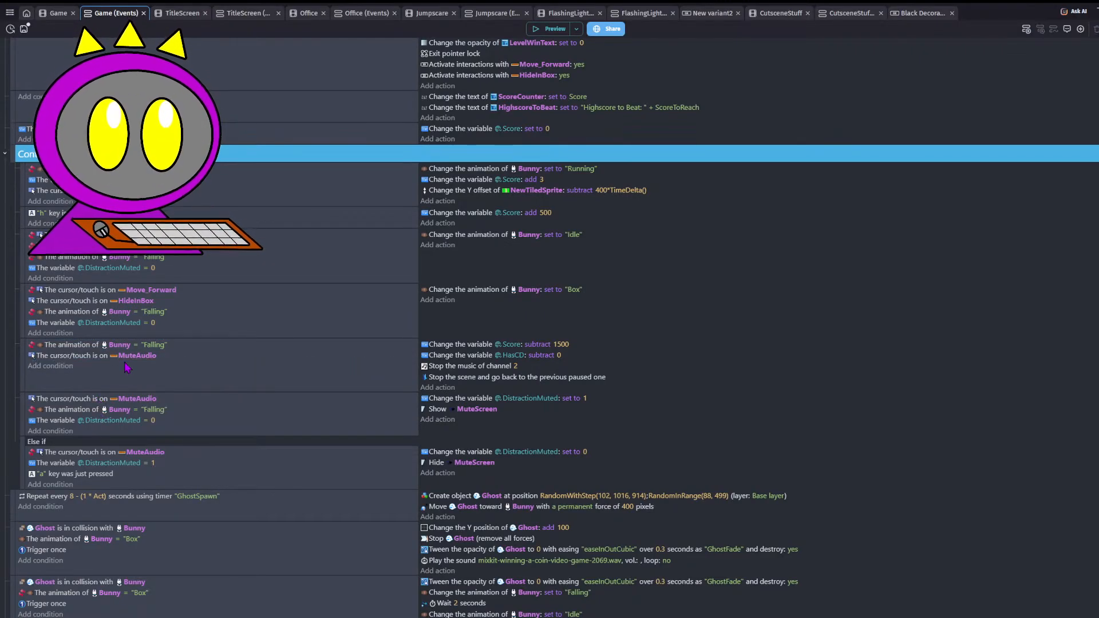
- Set the pasted cursor/touch condition's object to LeaveGame and save the project
{"action": "left_click", "coordinate": [137, 356]}
{"action": "type", "text": "LeaveGame"}
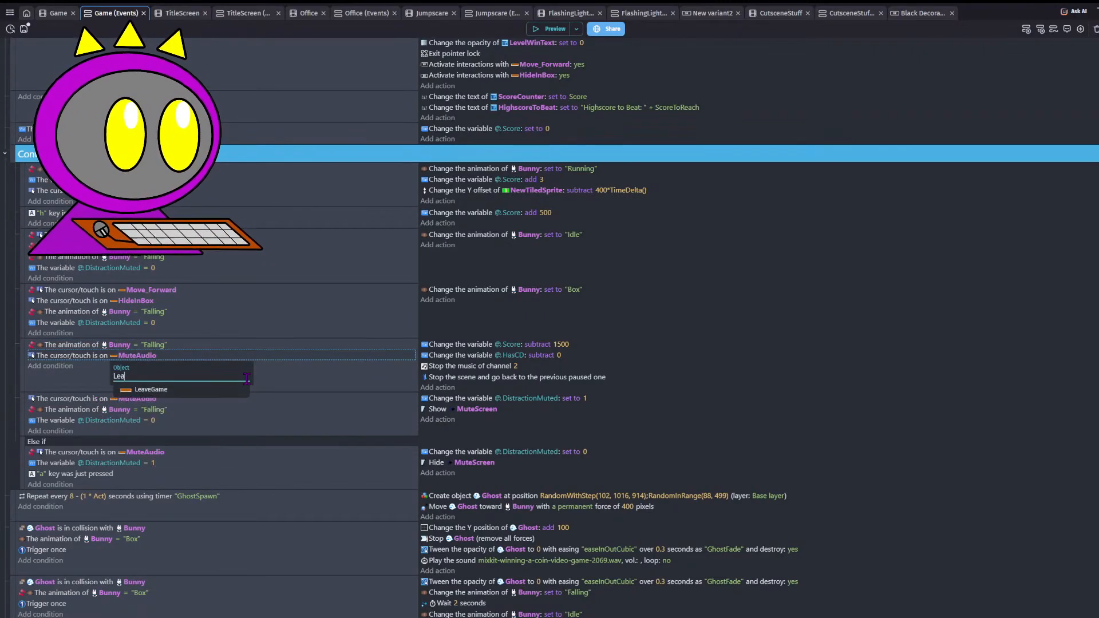
{"action": "left_click", "coordinate": [201, 395]}
{"action": "key", "text": "ctrl+s"}
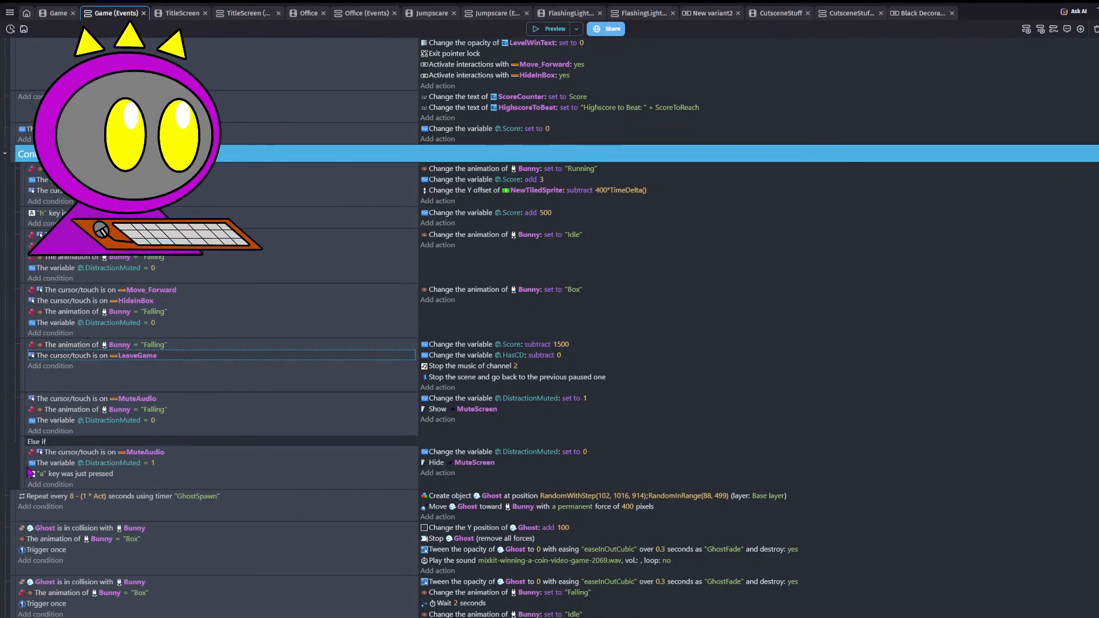
- Duplicate the event that shows MuteScreen and place the copy below the Else if event in the Controls group
{"action": "left_click", "coordinate": [25, 411]}
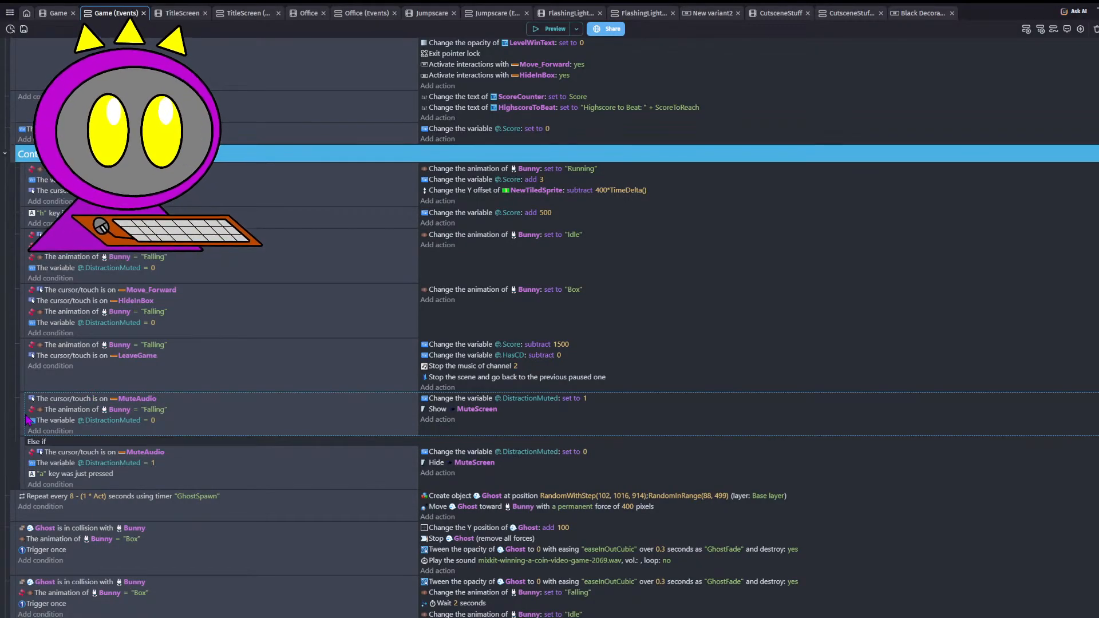
{"action": "key", "text": "ctrl+v"}
{"action": "left_click_drag", "start_coordinate": [28, 442], "coordinate": [46, 532]}
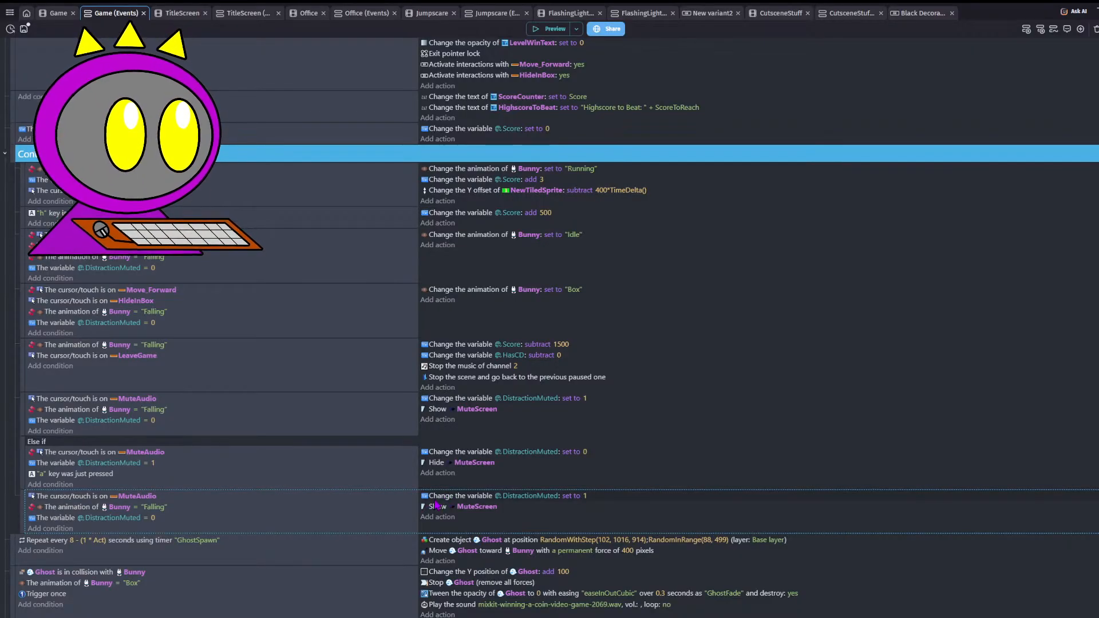
{"action": "left_click", "coordinate": [440, 503]}
{"action": "left_click", "coordinate": [439, 516]}
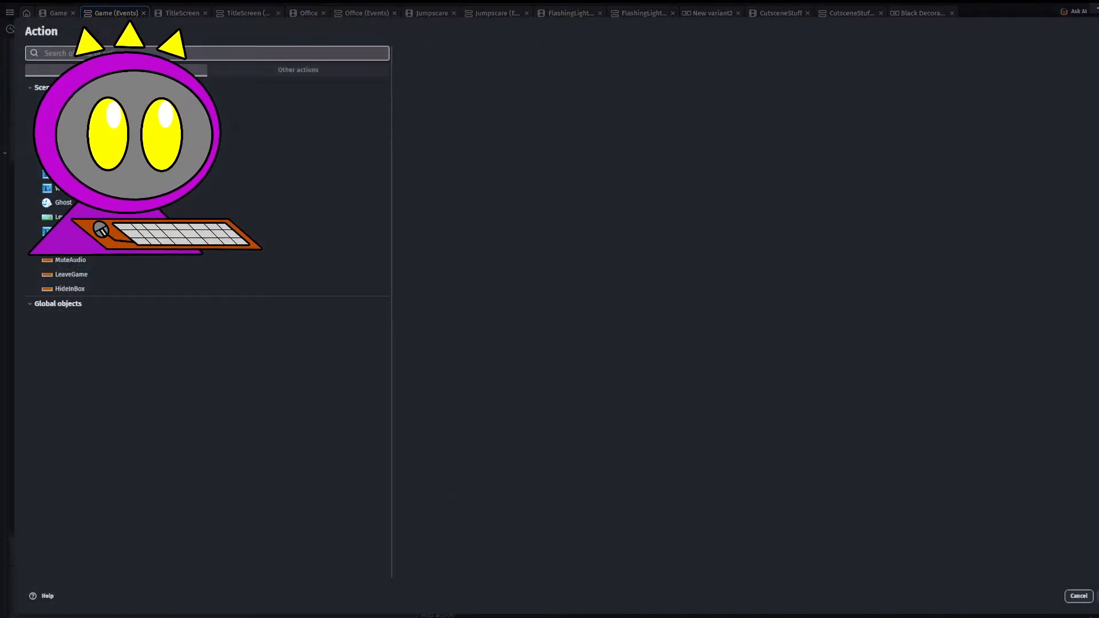
{"action": "left_click", "coordinate": [1079, 596]}
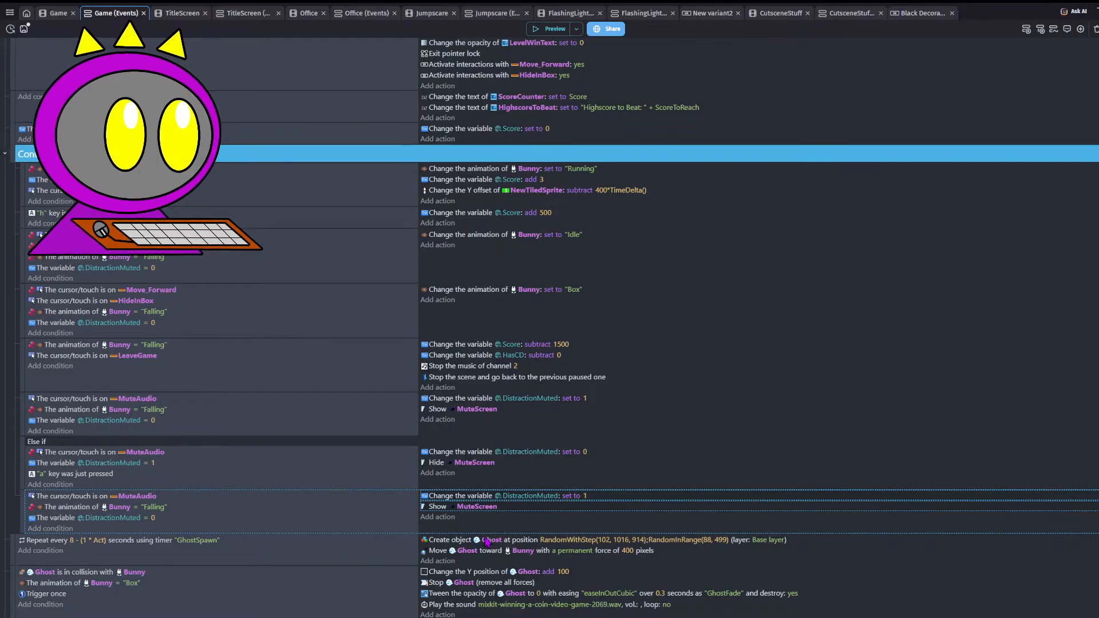
{"action": "key", "text": "Delete"}
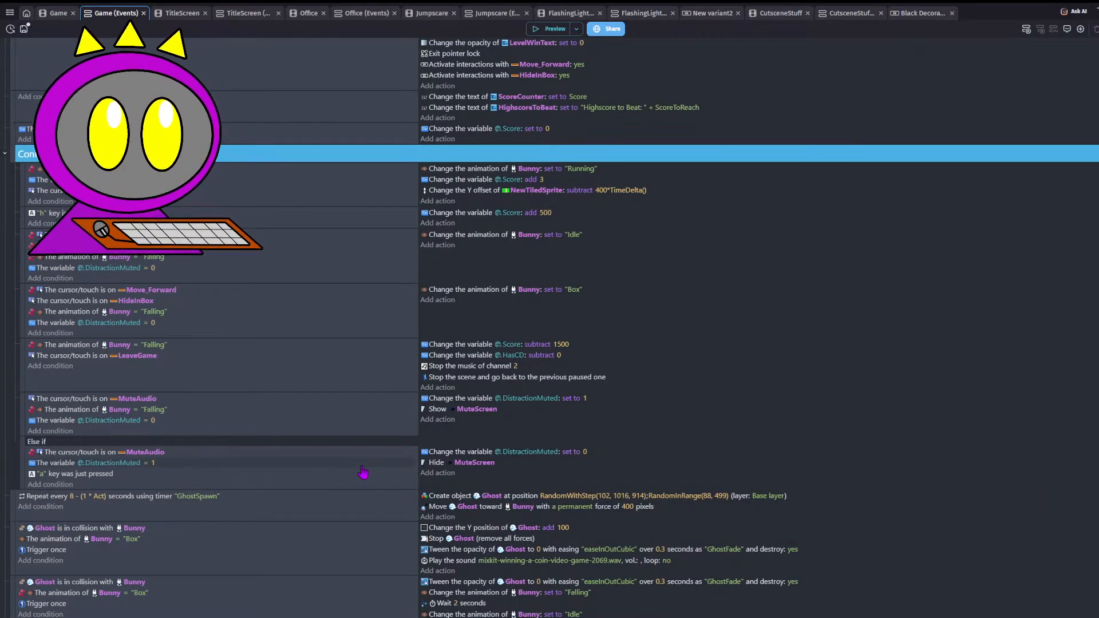
{"action": "key", "text": "ctrl+z"}
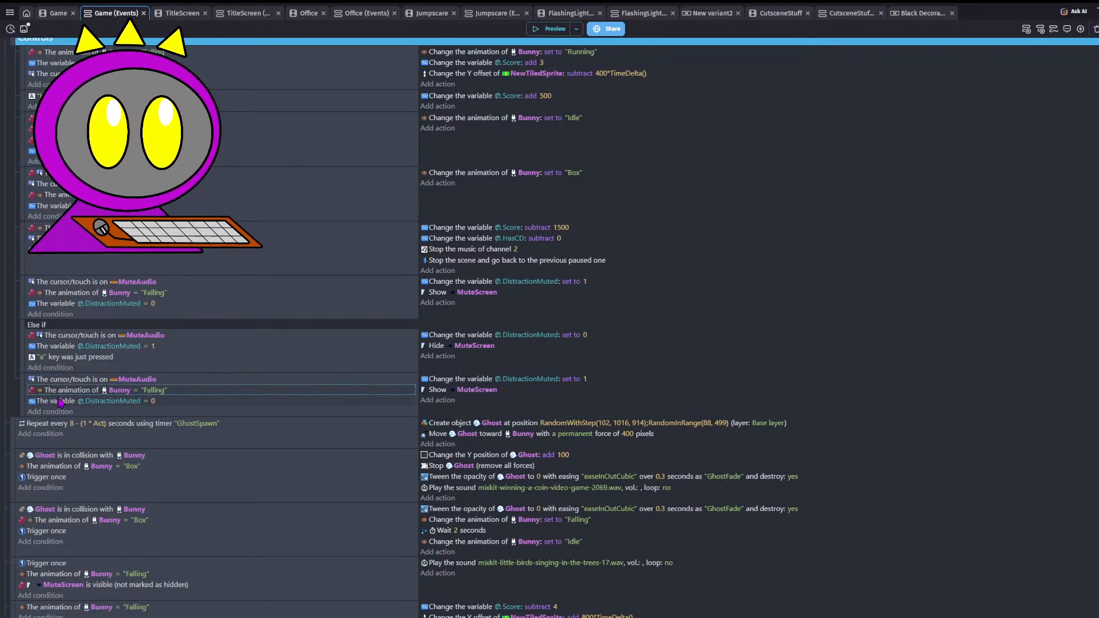
- Delete the Bunny "Falling" and DistractionMuted conditions and both actions from the duplicated event, keeping its cursor/touch condition
{"action": "left_click", "coordinate": [58, 403]}
{"action": "key", "text": "Delete"}
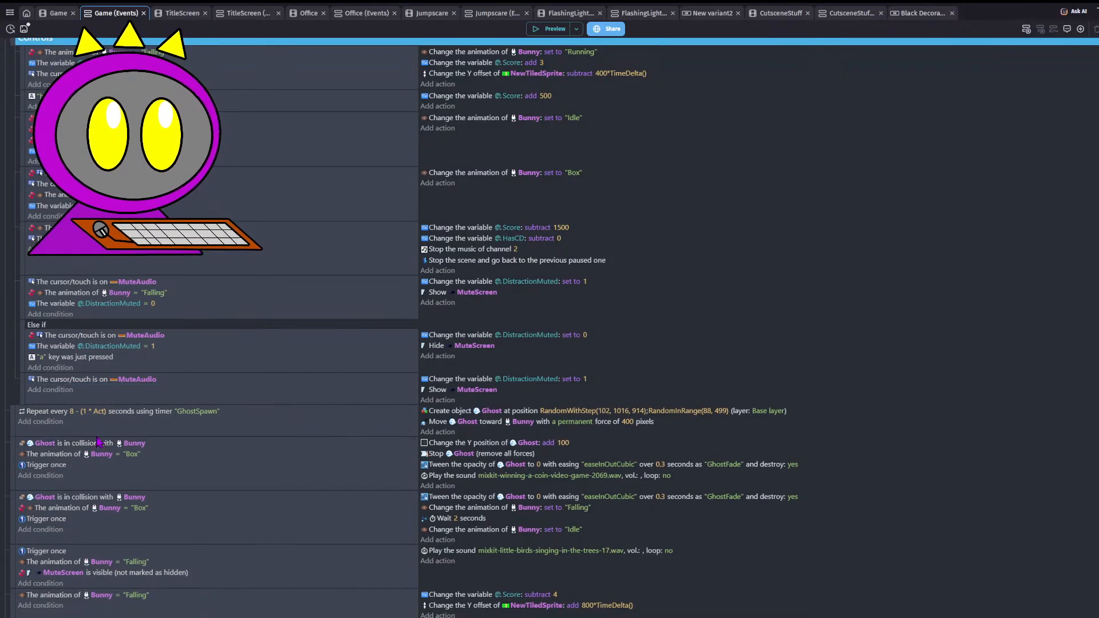
{"action": "left_click", "coordinate": [444, 383]}
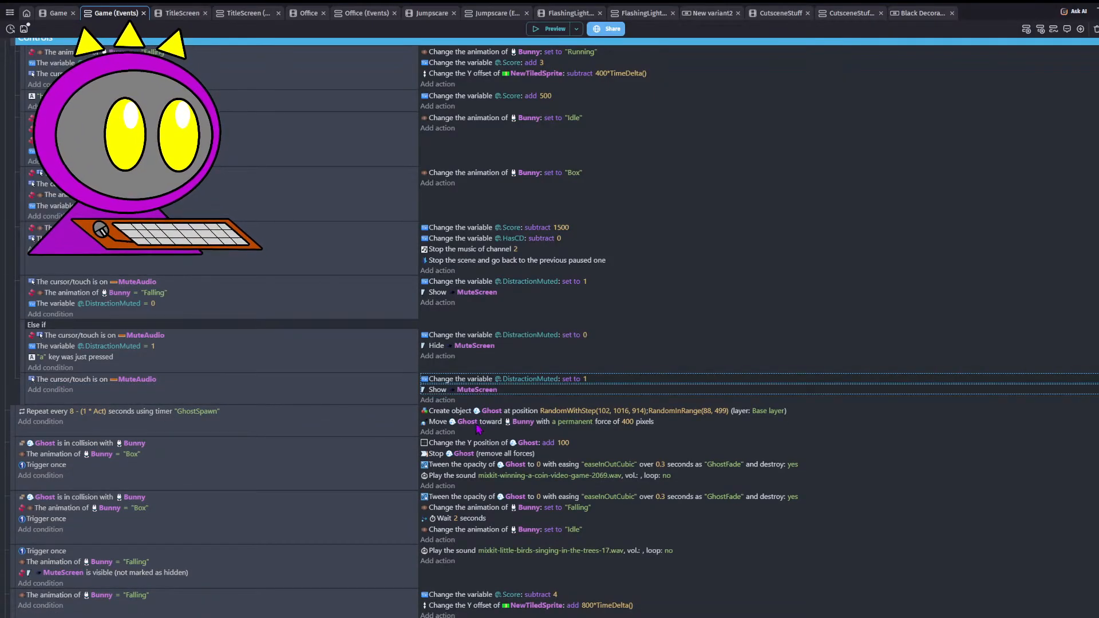
{"action": "key", "text": "Delete"}
- Change the object of the duplicated event's cursor/touch condition to Move_Forward
{"action": "left_click", "coordinate": [150, 381]}
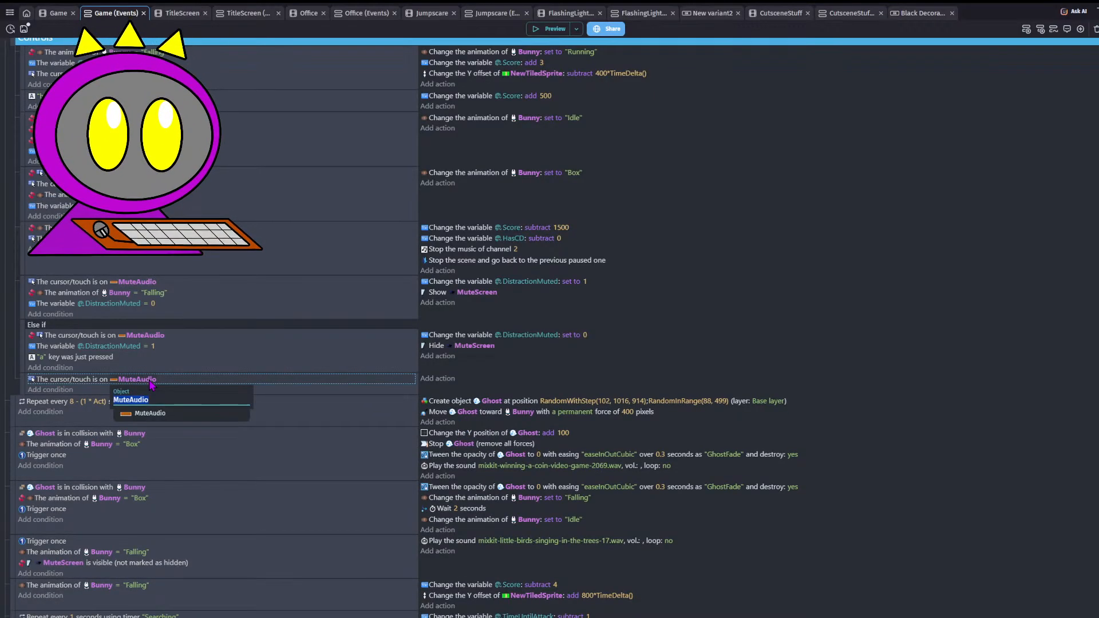
{"action": "type", "text": "MoveFo"}
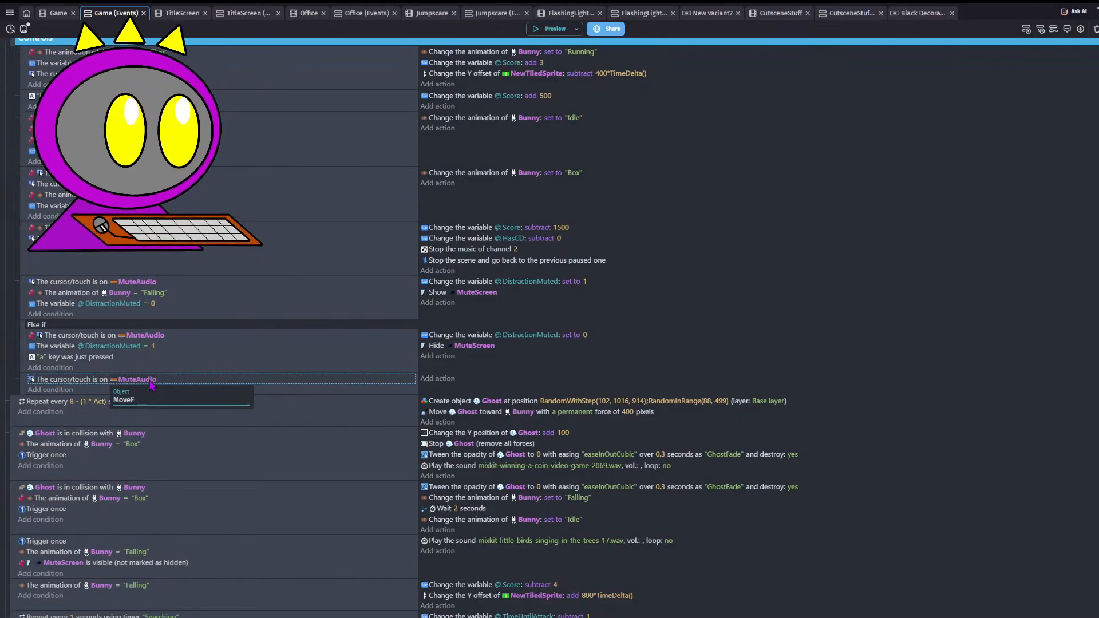
{"action": "key", "text": "BackSpace"}
{"action": "left_click", "coordinate": [155, 412]}
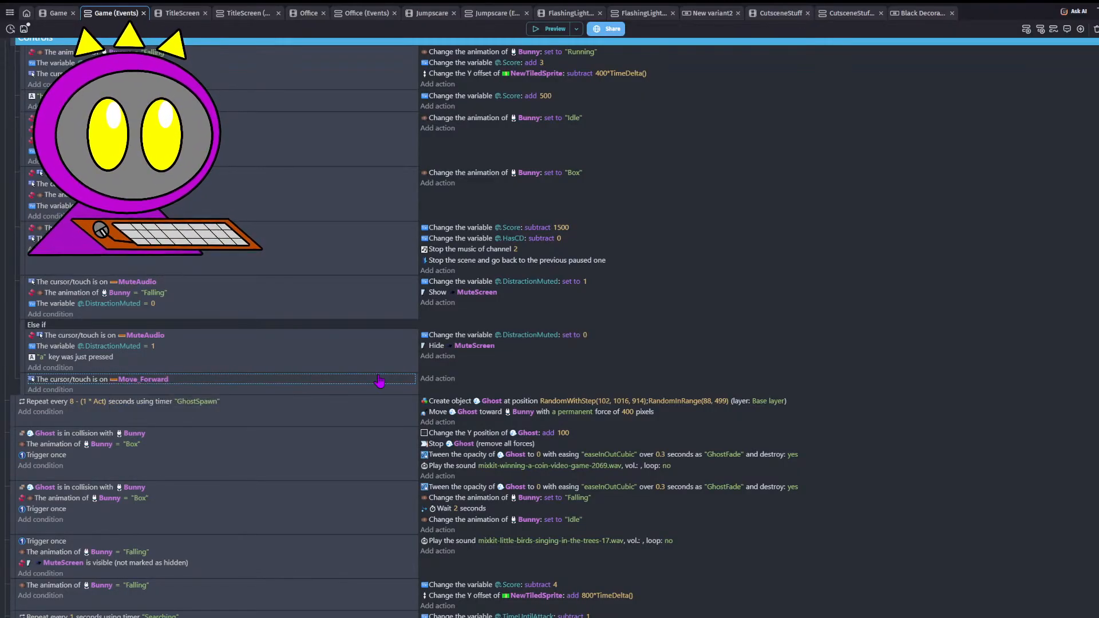
- Add an action to the Move_Forward touch event that subtracts 5 from Move_Forward's opacity
{"action": "left_click", "coordinate": [446, 379]}
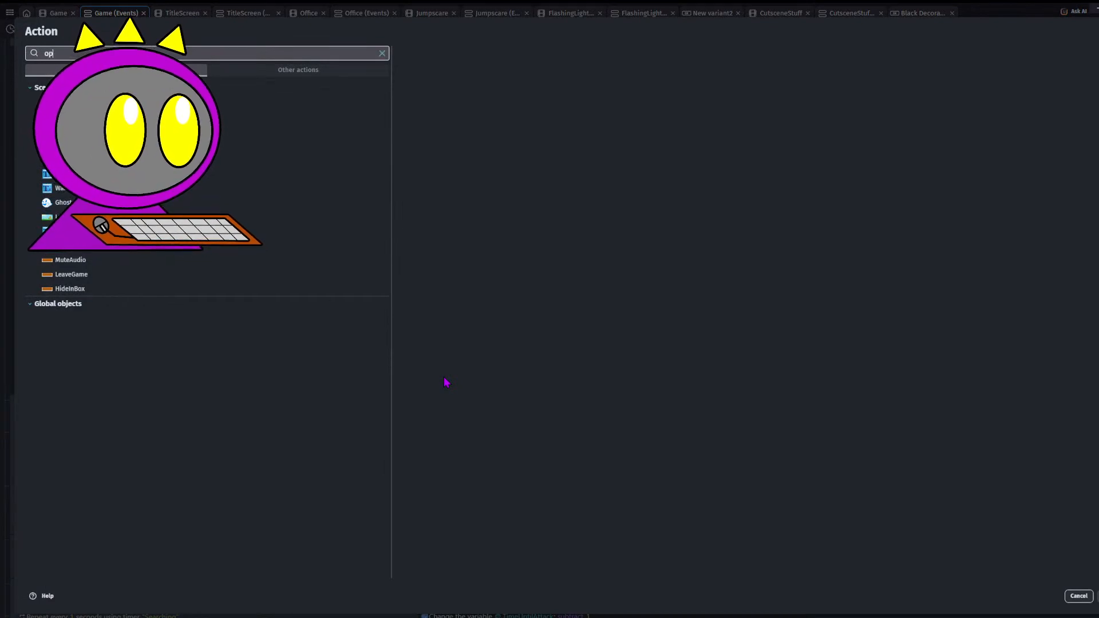
{"action": "type", "text": "opacity"}
{"action": "left_click", "coordinate": [321, 85]}
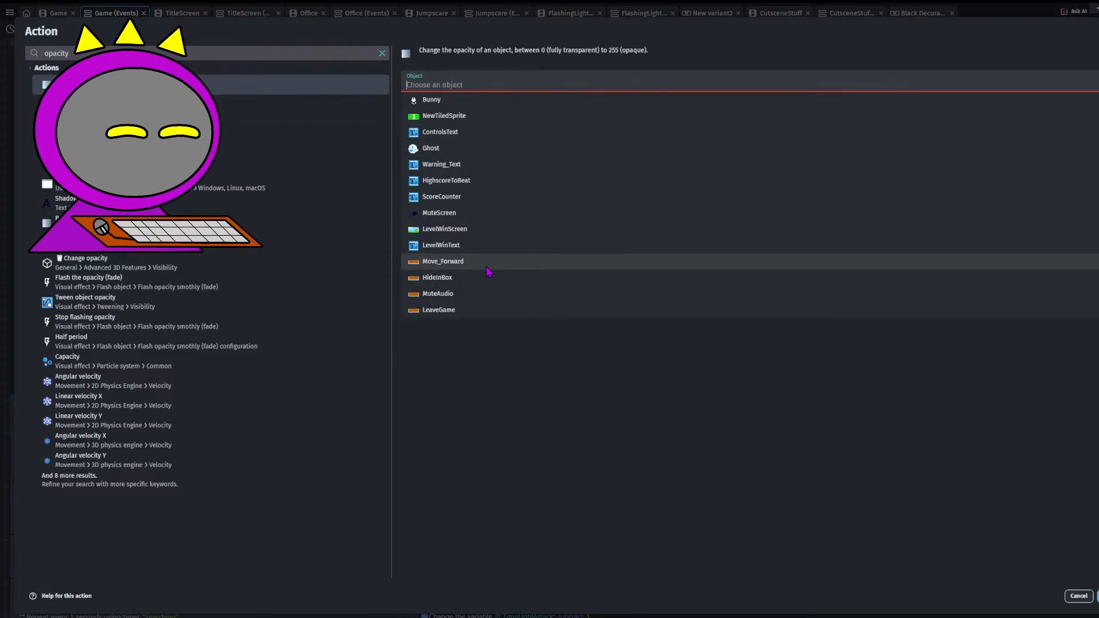
{"action": "left_click", "coordinate": [443, 261]}
{"action": "left_click", "coordinate": [459, 137]}
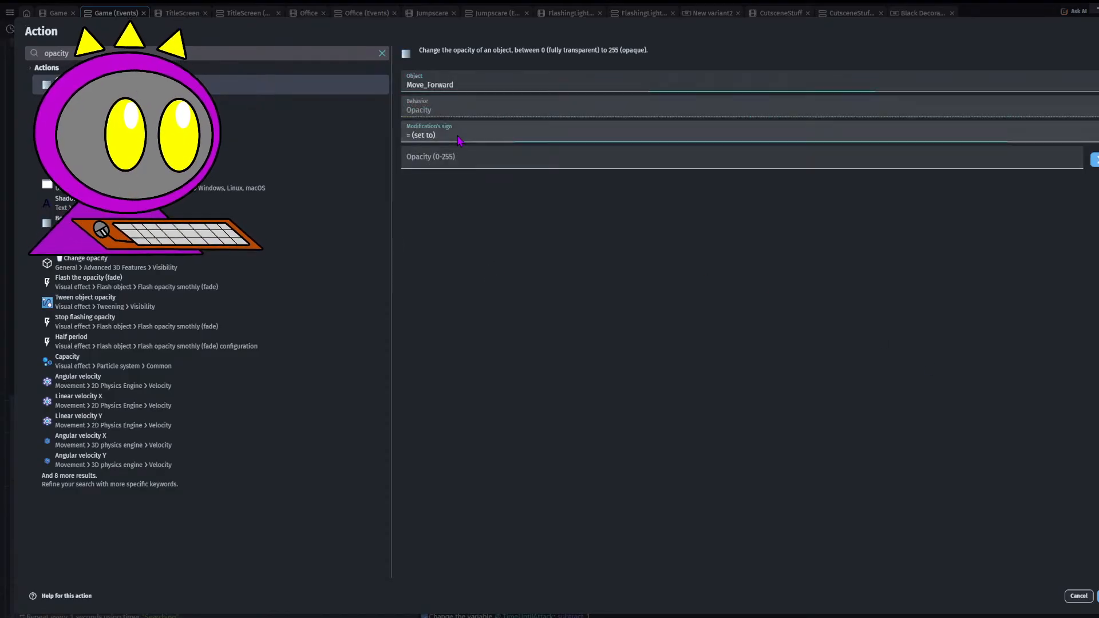
{"action": "key", "text": "Down"}
{"action": "key", "text": "Down"}
{"action": "left_click", "coordinate": [476, 166]}
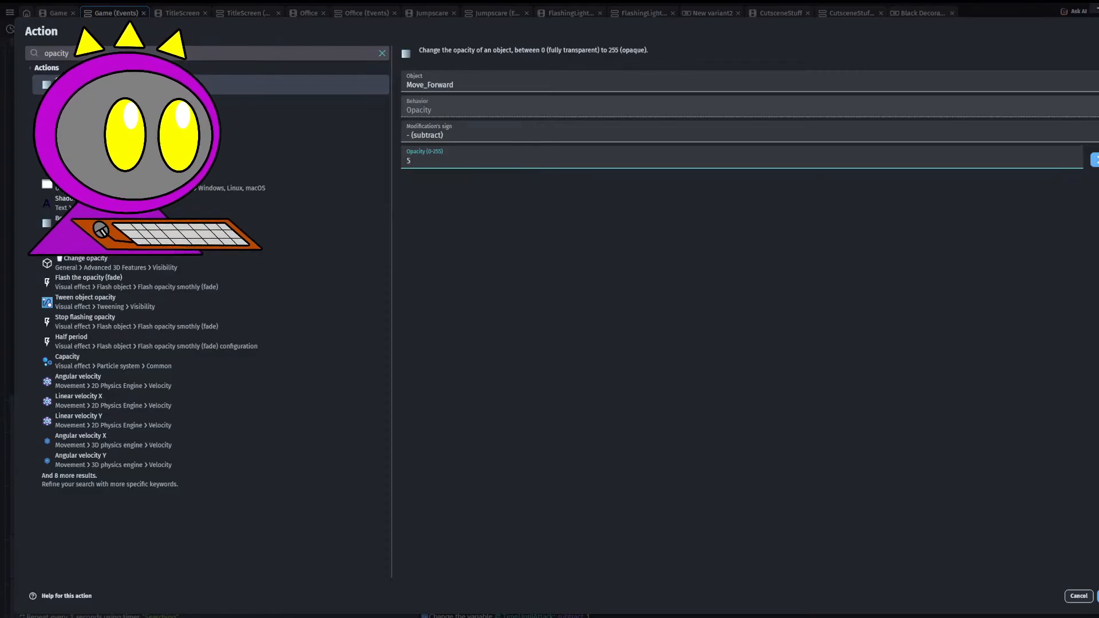
{"action": "key", "text": "Return"}
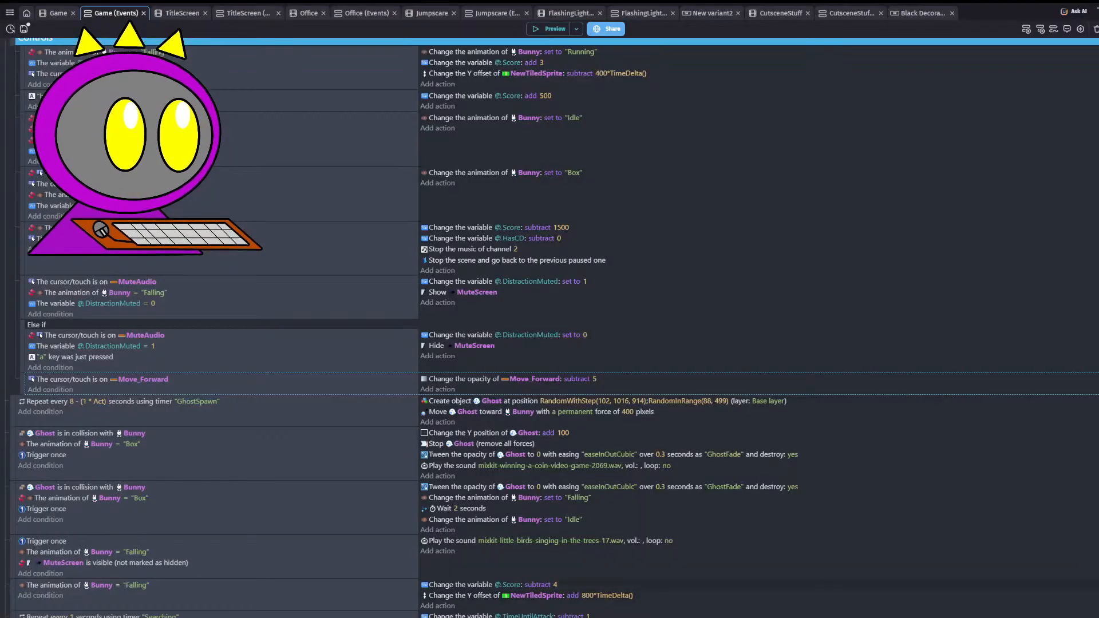
- Add a condition to the Move_Forward touch event requiring Move_Forward's opacity to be greater than or equal to 100
{"action": "left_click", "coordinate": [64, 391]}
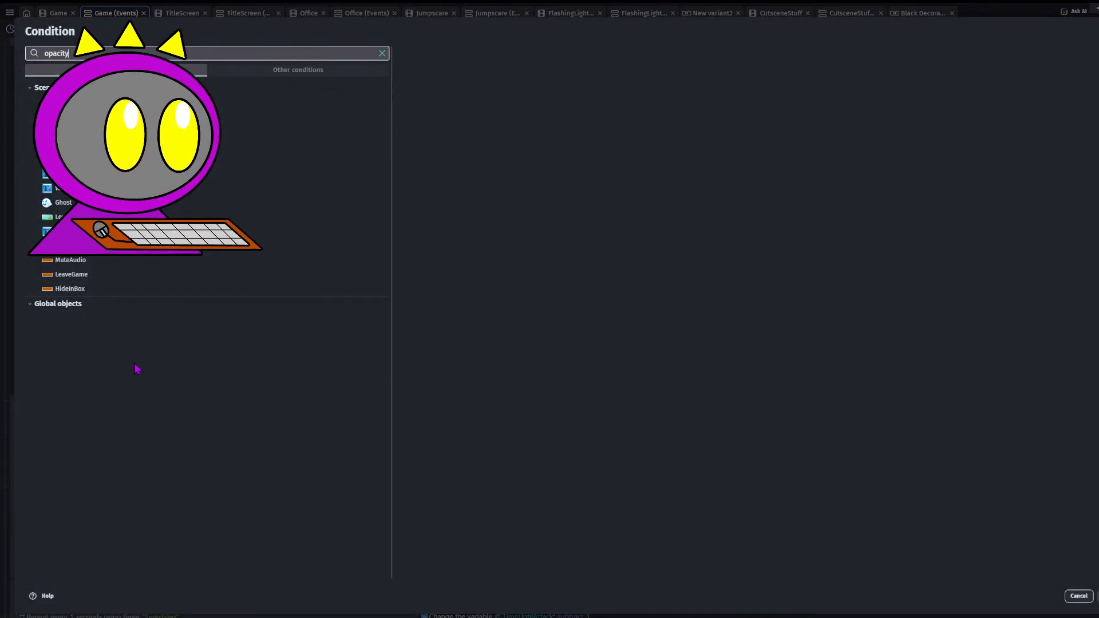
{"action": "key", "text": "Return"}
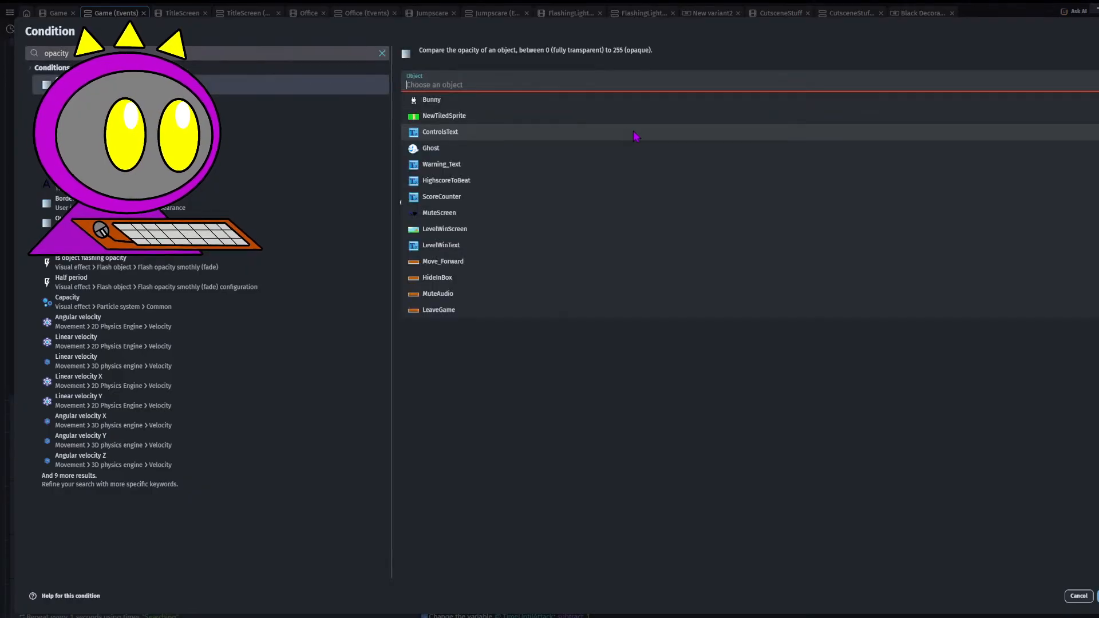
{"action": "left_click", "coordinate": [484, 261]}
{"action": "left_click", "coordinate": [469, 150]}
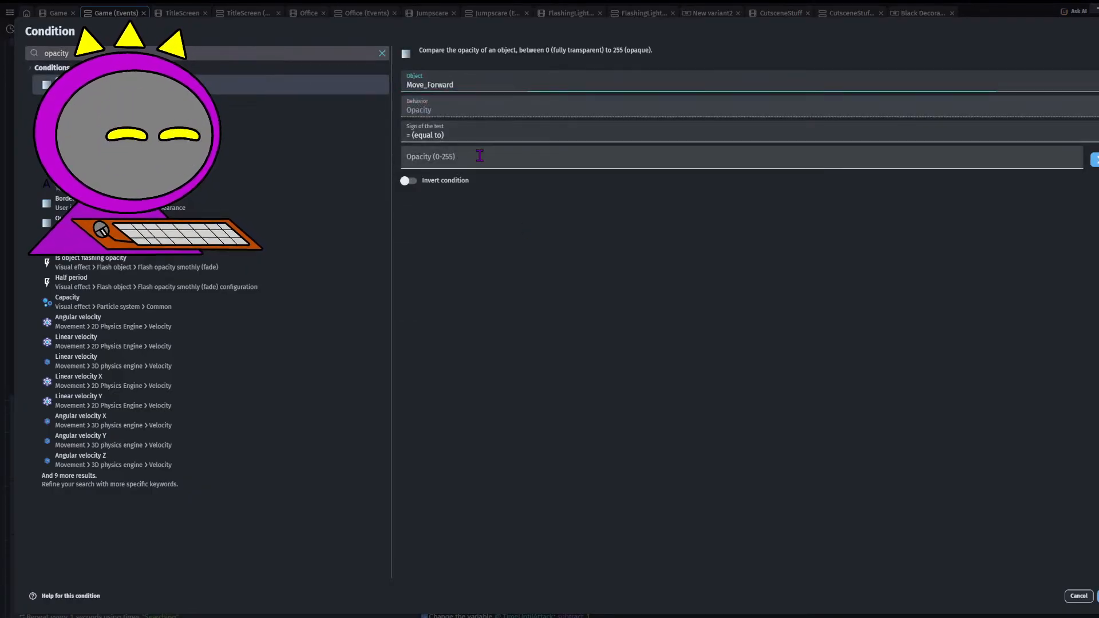
{"action": "left_click", "coordinate": [471, 140]}
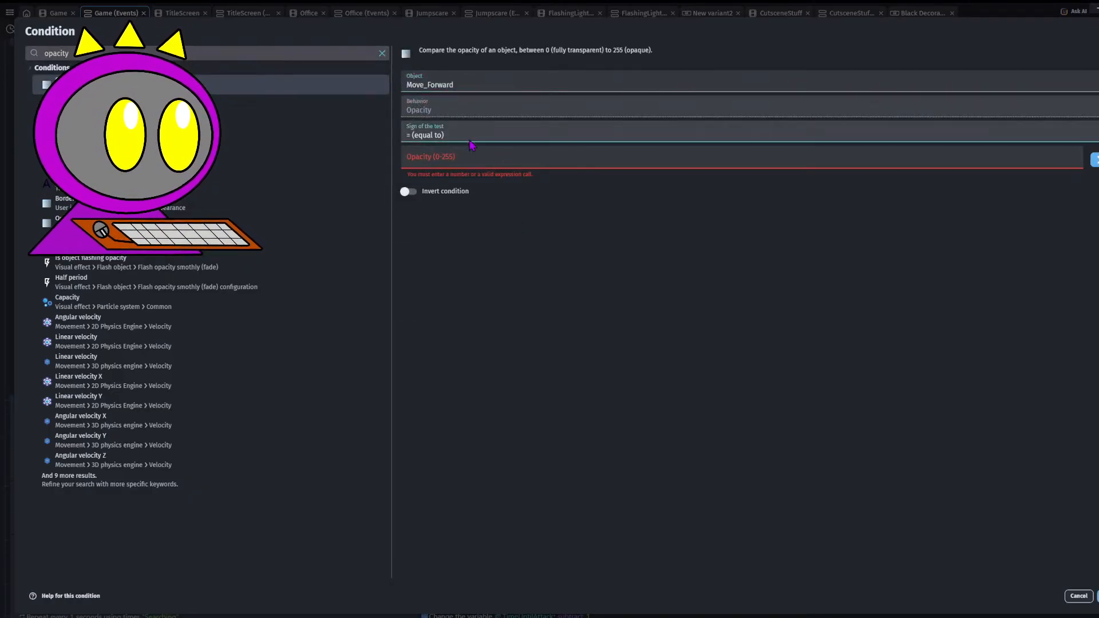
{"action": "left_click", "coordinate": [480, 205]}
{"action": "left_click", "coordinate": [487, 162]}
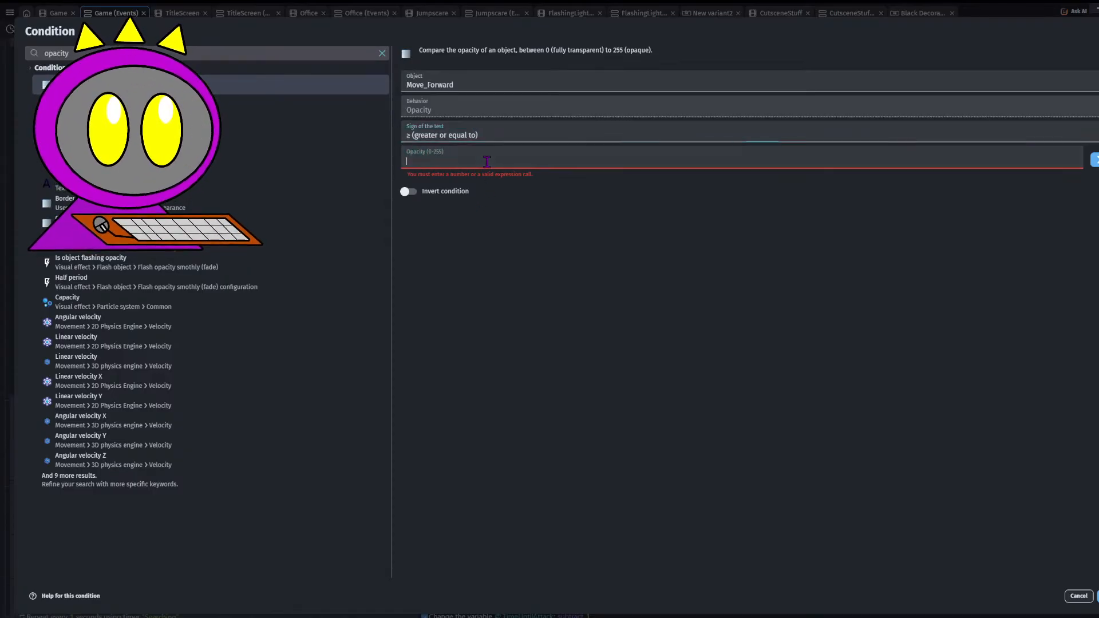
{"action": "type", "text": "100"}
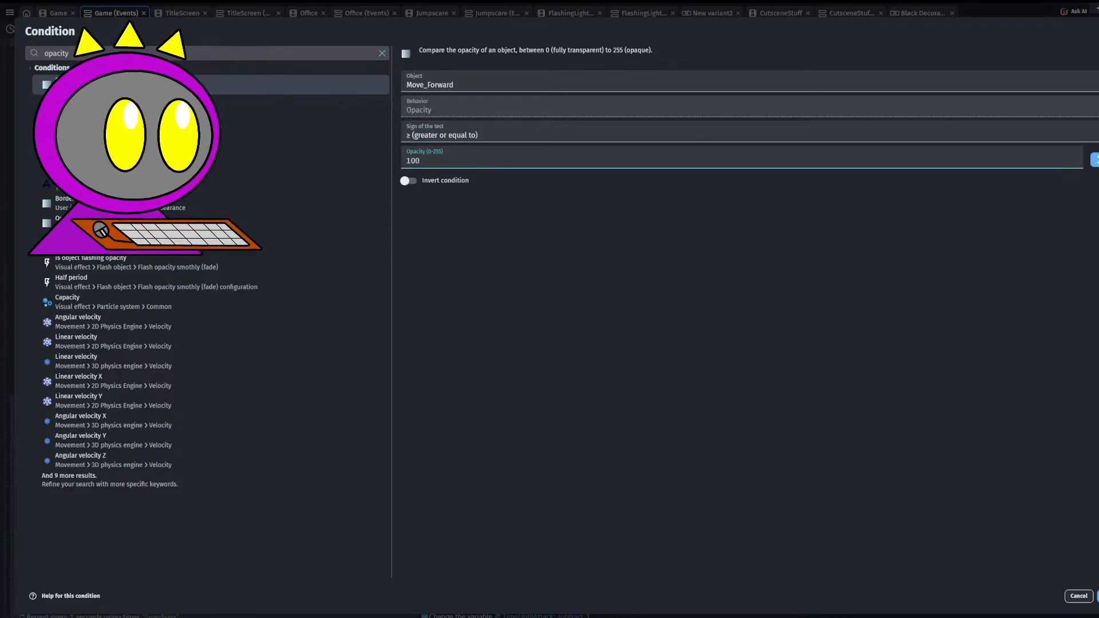
{"action": "key", "text": "Return"}
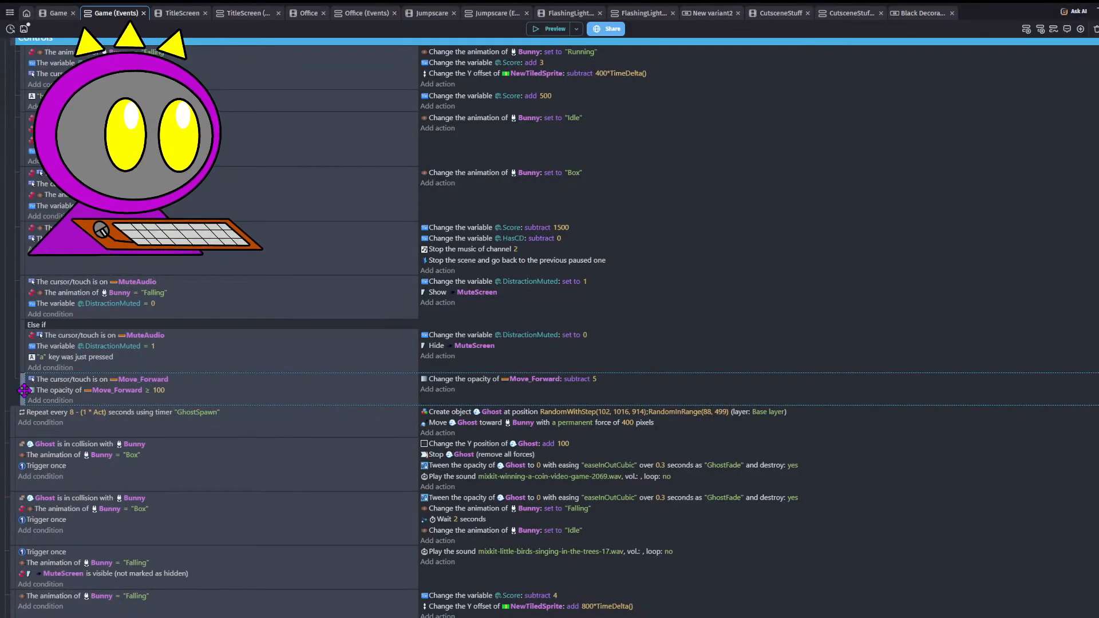
- Duplicate the Move_Forward touch event and change the copy's opacity condition to less than or equal to 255
{"action": "key", "text": "ctrl+c"}
{"action": "key", "text": "ctrl+v"}
{"action": "left_click", "coordinate": [147, 423]}
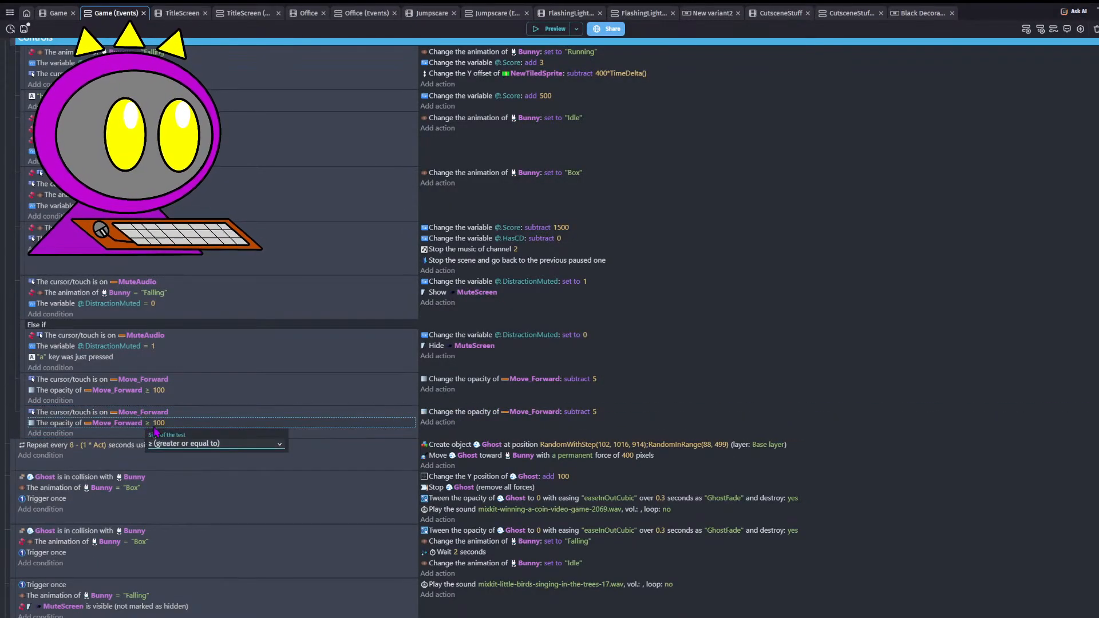
{"action": "left_click", "coordinate": [222, 496]}
{"action": "left_click", "coordinate": [159, 424]}
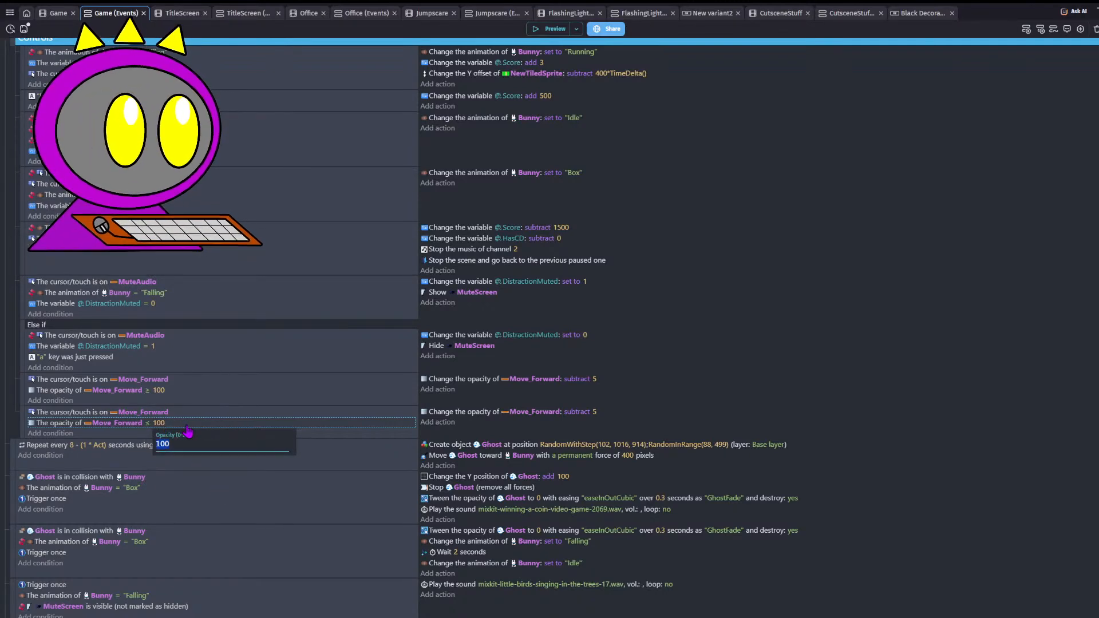
{"action": "type", "text": "255"}
{"action": "left_click", "coordinate": [269, 415]}
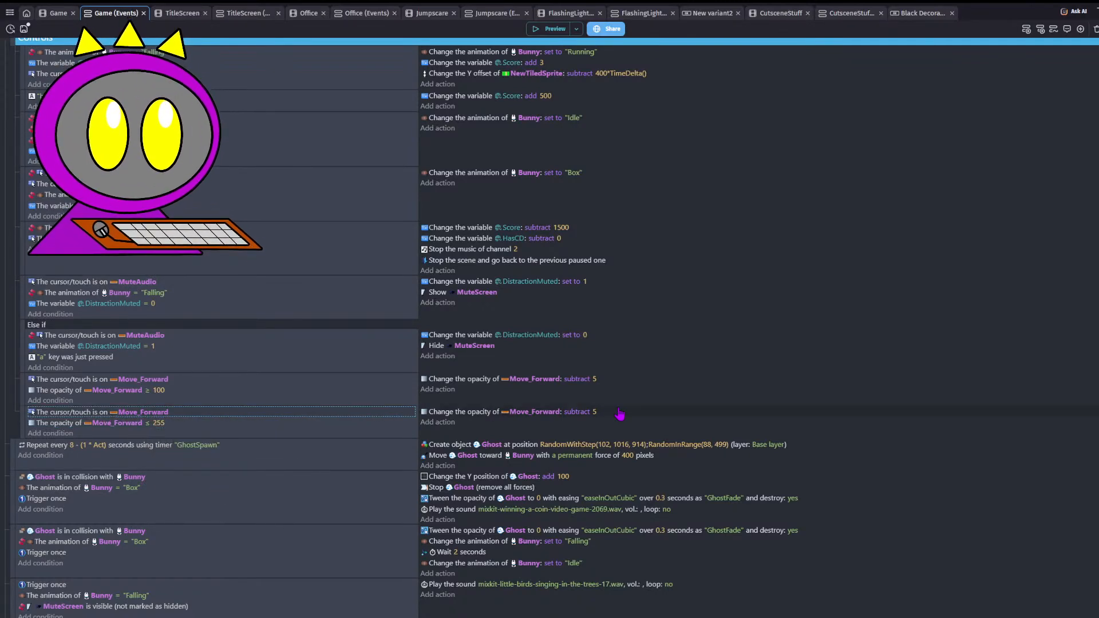
- Make the duplicated event add opacity instead of subtracting, and set the amount to 10 in both Move_Forward opacity actions
{"action": "left_click", "coordinate": [577, 412]}
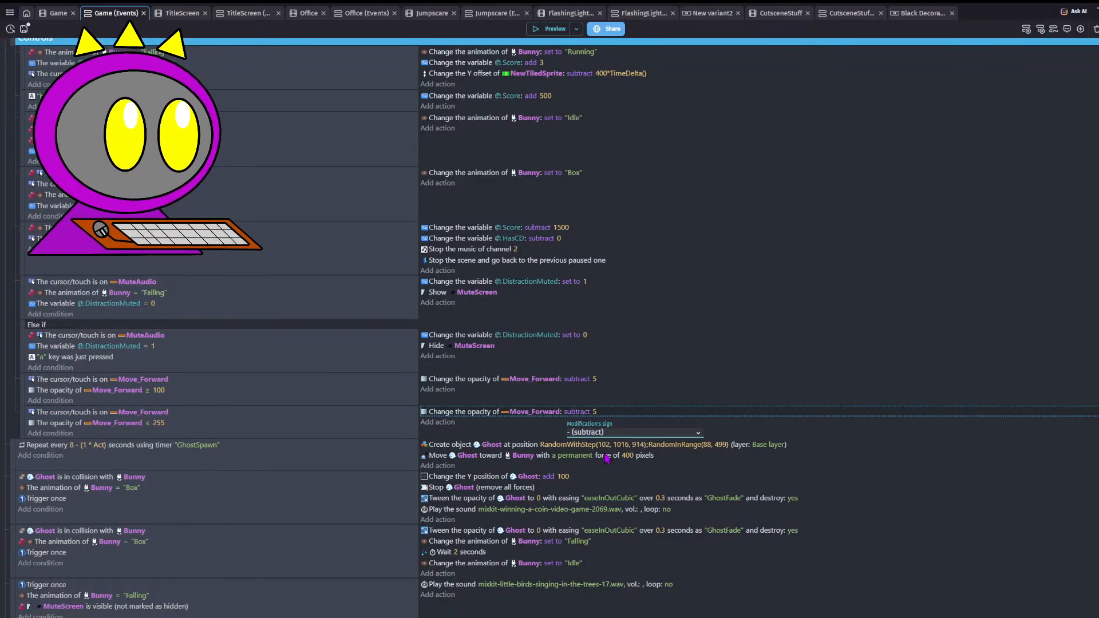
{"action": "left_click", "coordinate": [607, 458]}
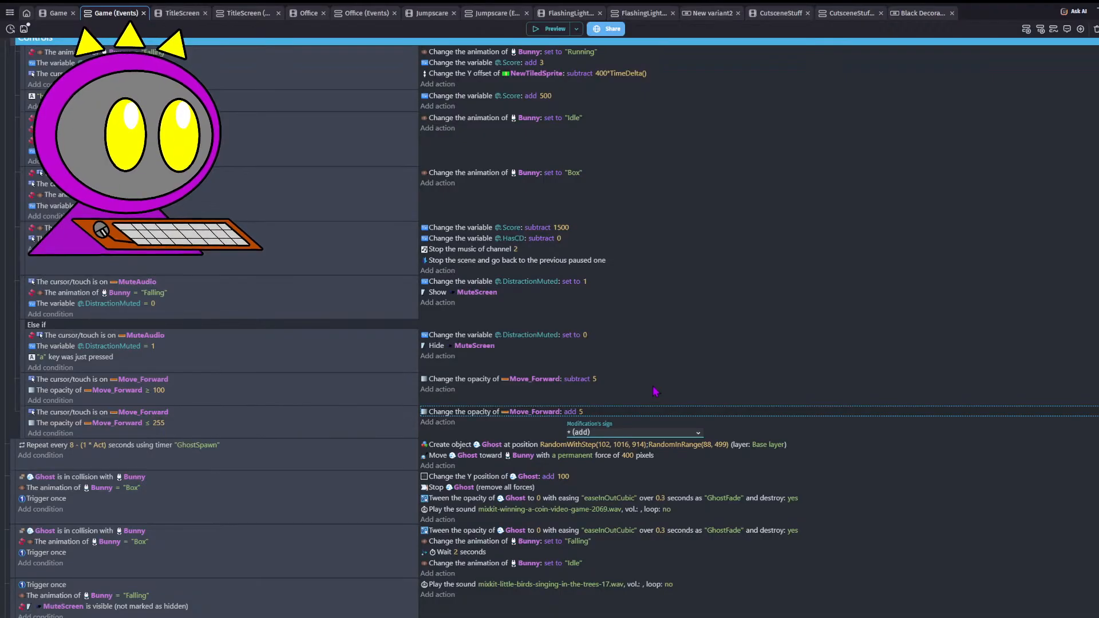
{"action": "left_click", "coordinate": [595, 380]}
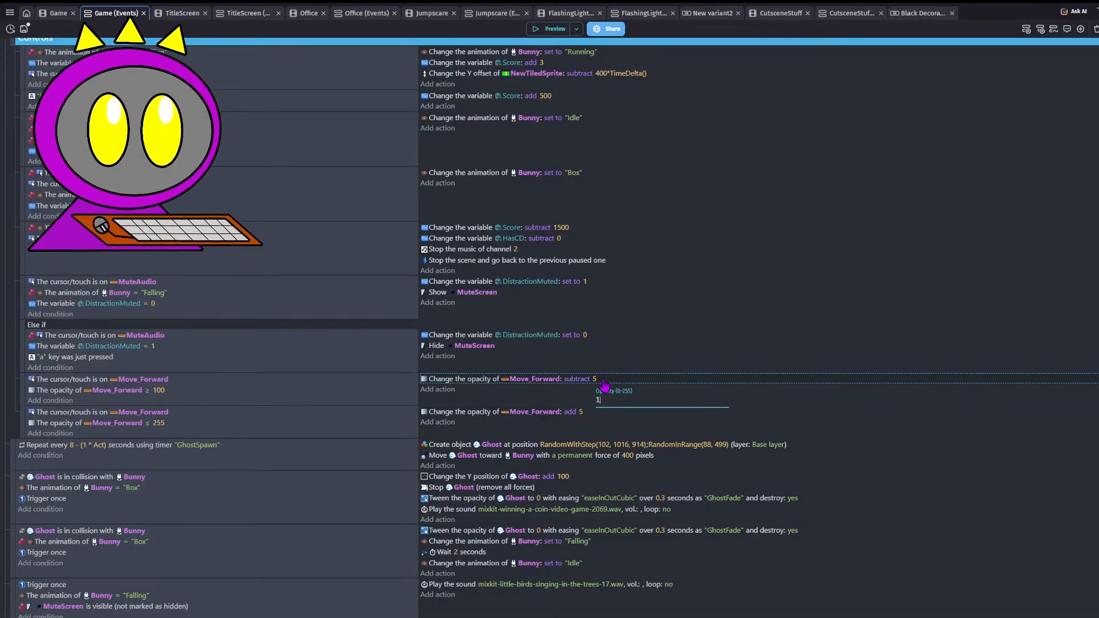
{"action": "left_click", "coordinate": [582, 415]}
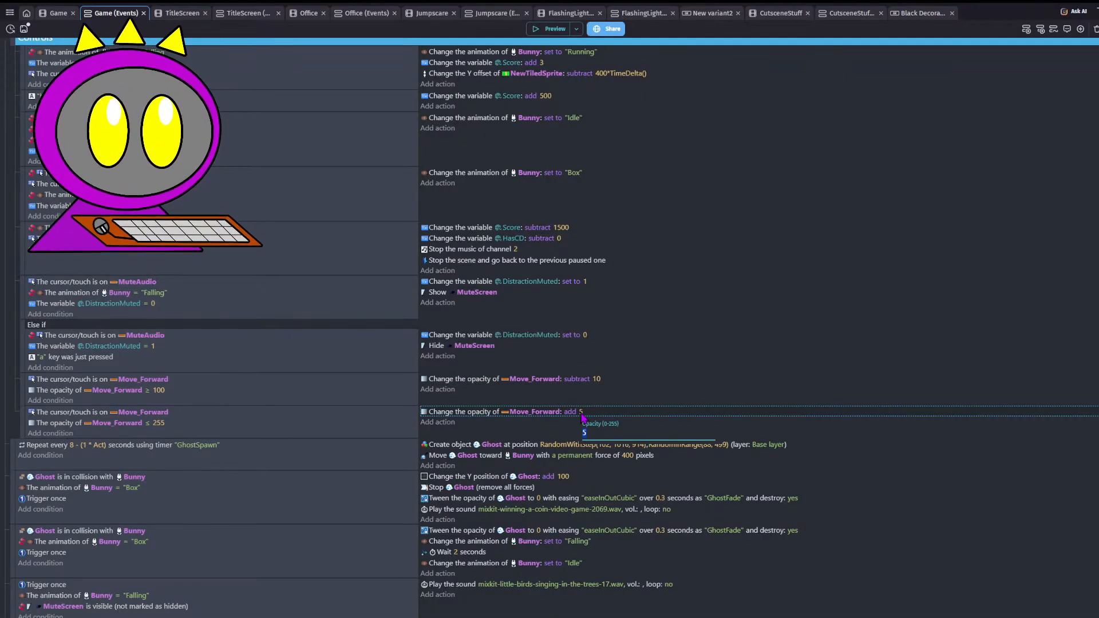
- Invert the cursor/touch condition of the duplicated Move_Forward event that adds opacity
{"action": "double_click", "coordinate": [60, 410]}
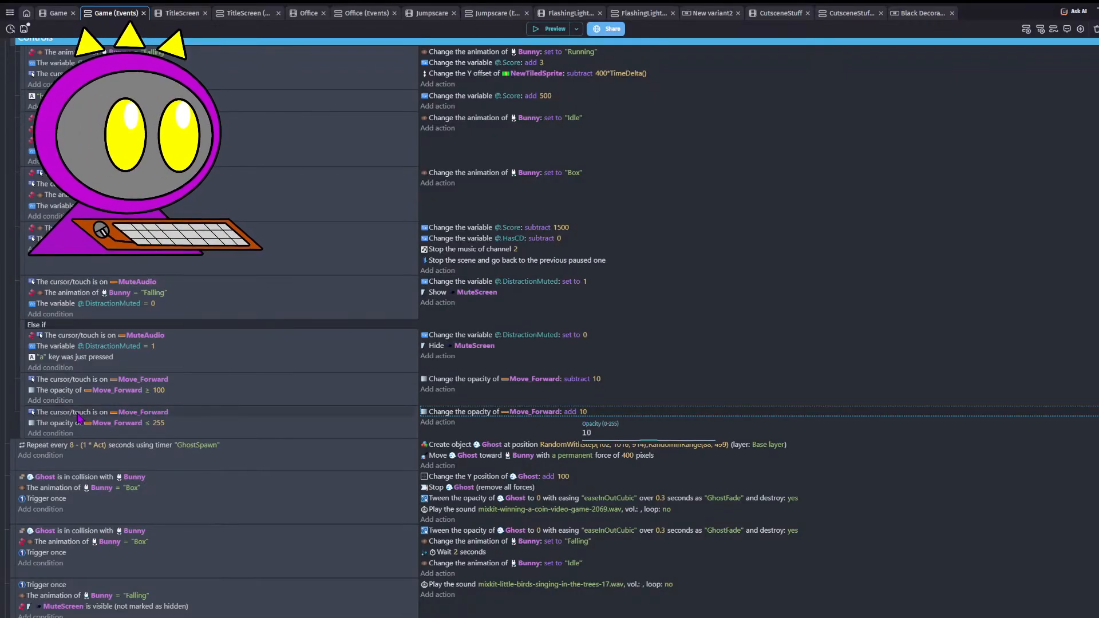
{"action": "left_click", "coordinate": [794, 109]}
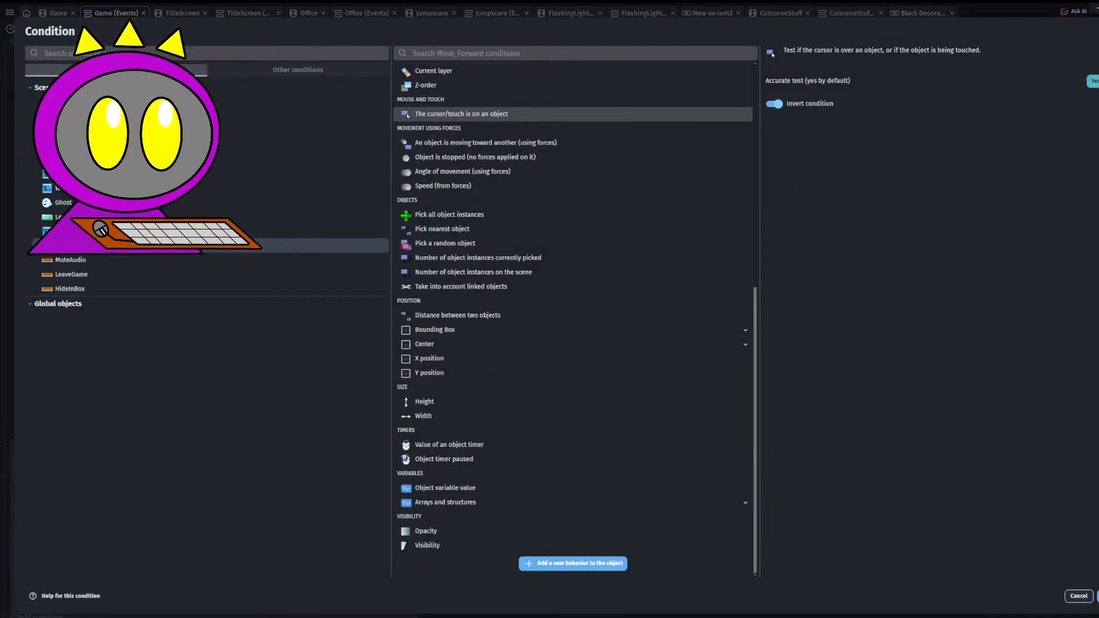
{"action": "left_click", "coordinate": [1096, 596]}
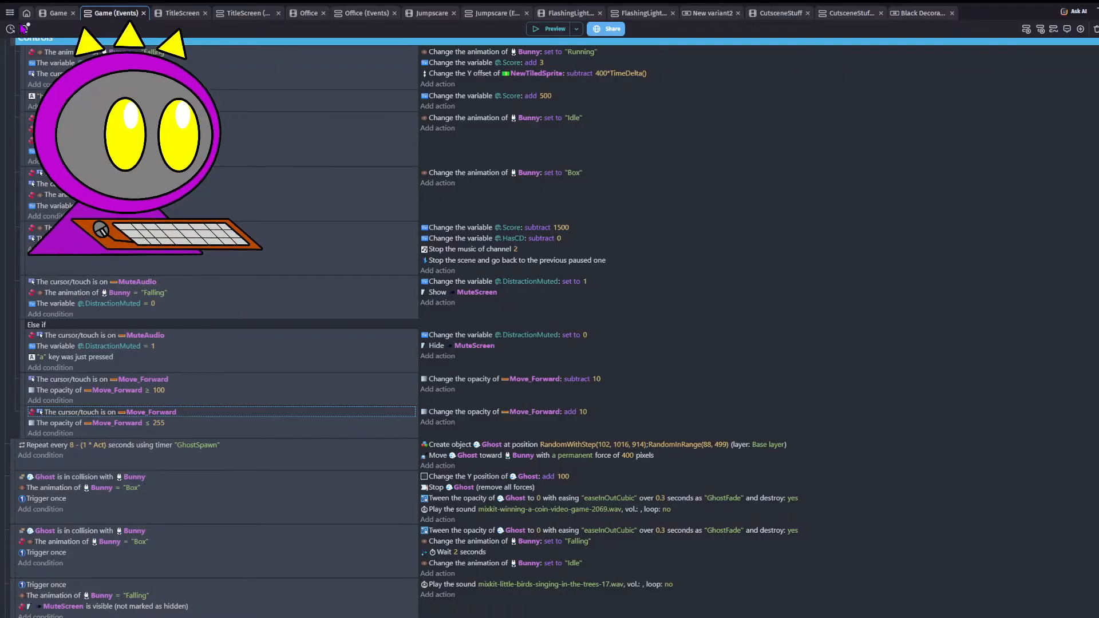
- Save the project and preview the game from the Office scene
{"action": "key", "text": "ctrl+s"}
{"action": "left_click", "coordinate": [306, 13]}
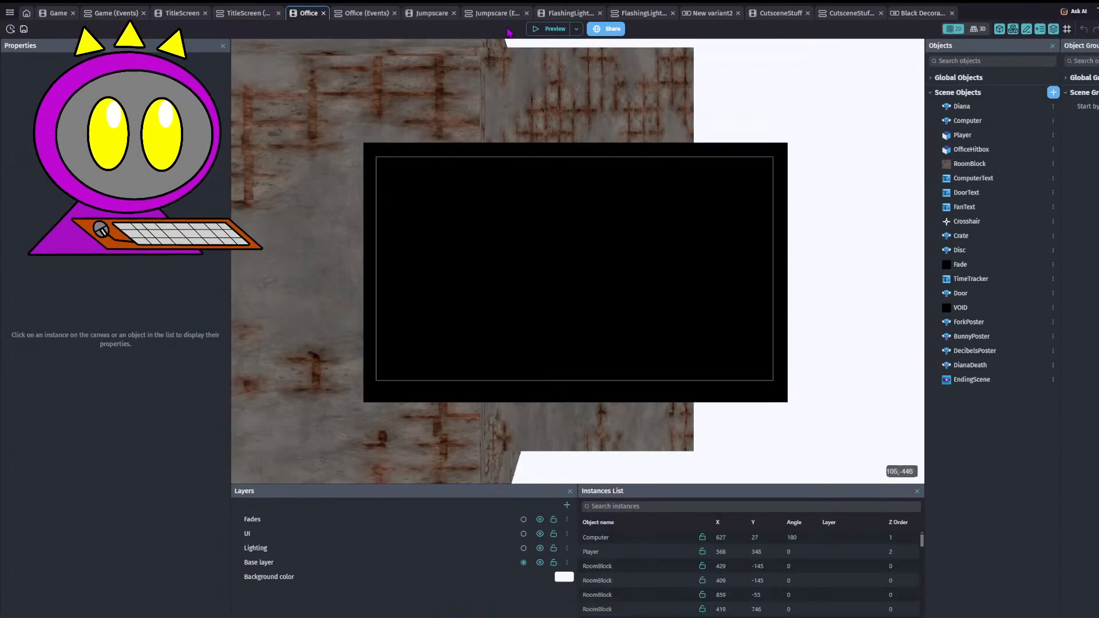
{"action": "left_click", "coordinate": [549, 29]}
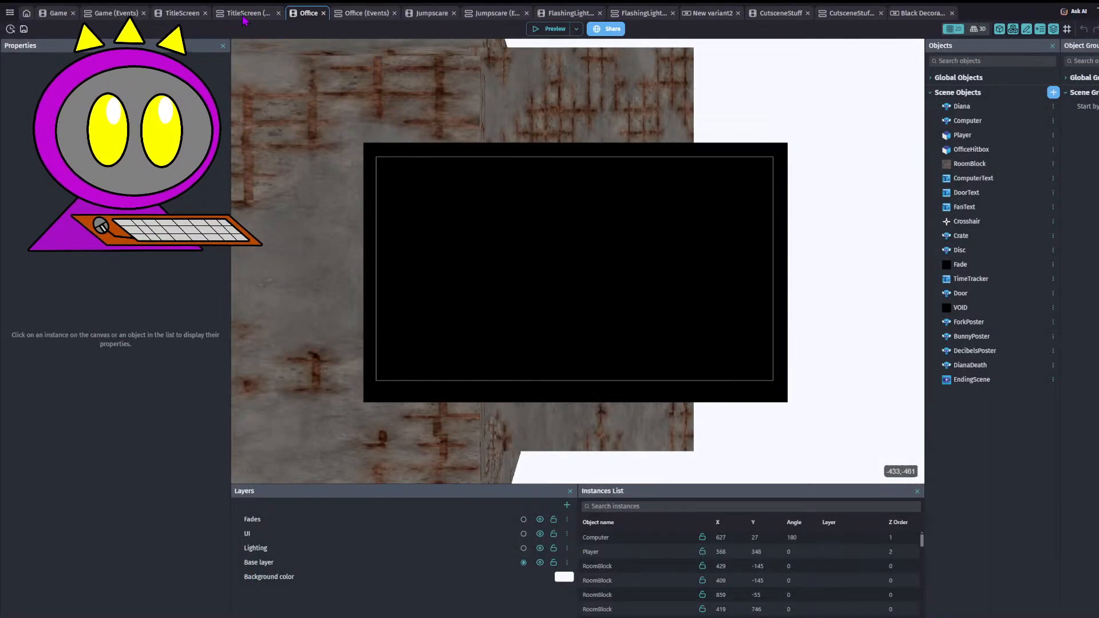
{"action": "left_click", "coordinate": [348, 13]}
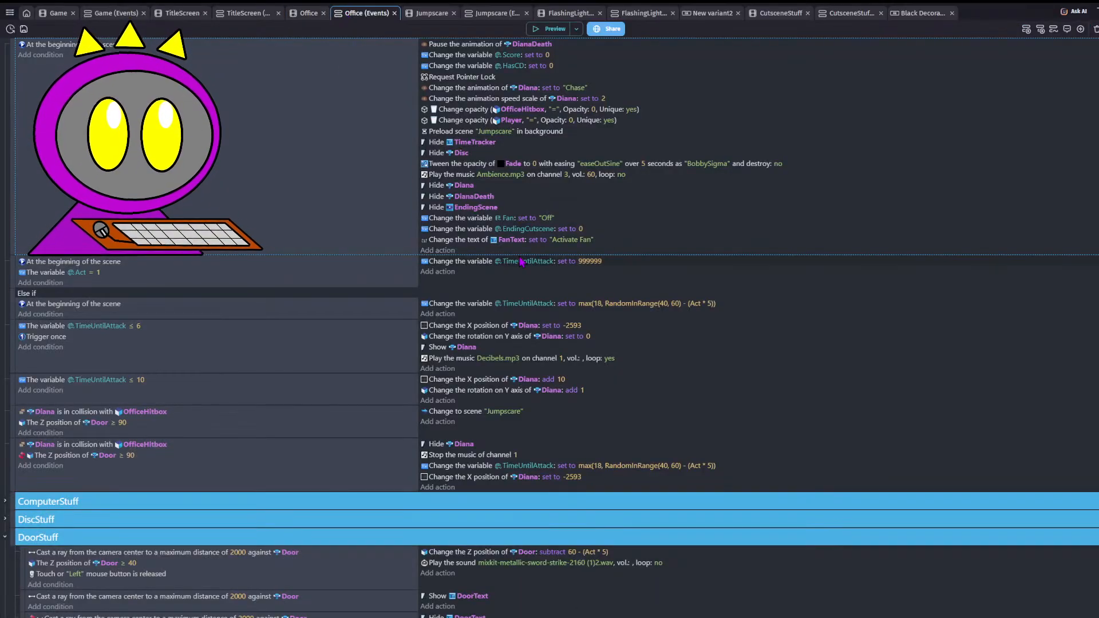
{"action": "scroll", "coordinate": [250, 397], "scroll_direction": "down", "scroll_amount": 3}
{"action": "scroll", "coordinate": [250, 397], "scroll_direction": "down", "scroll_amount": 2}
{"action": "scroll", "coordinate": [234, 397], "scroll_direction": "up", "scroll_amount": 4}
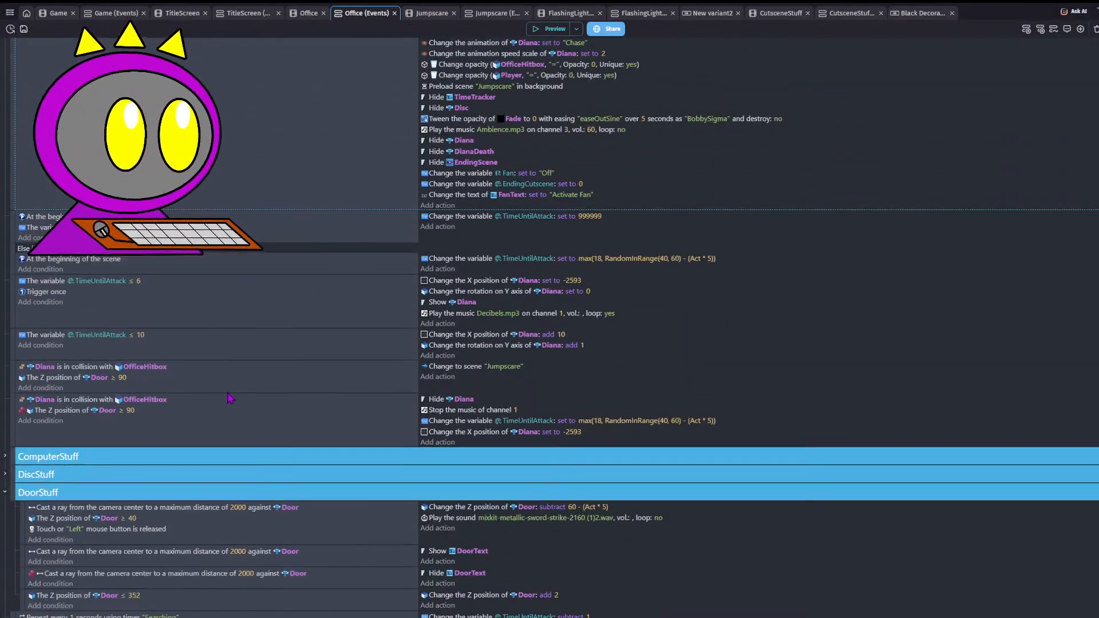
{"action": "scroll", "coordinate": [232, 397], "scroll_direction": "down", "scroll_amount": 7}
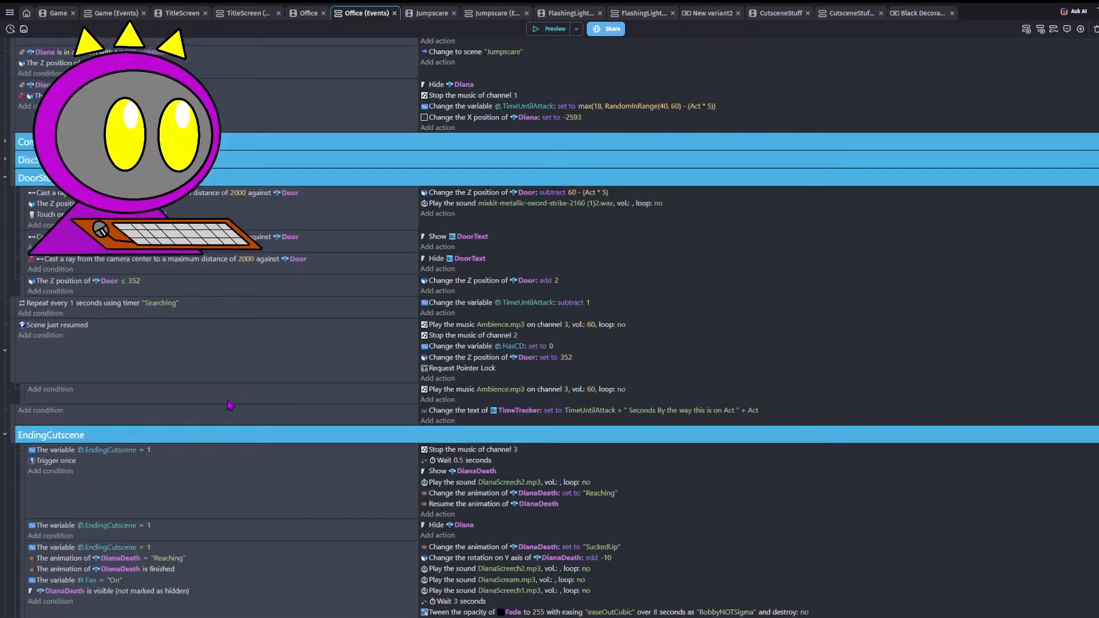
- Select the two Move_Forward opacity events in the Game scene's Controls group
{"action": "left_click", "coordinate": [127, 14]}
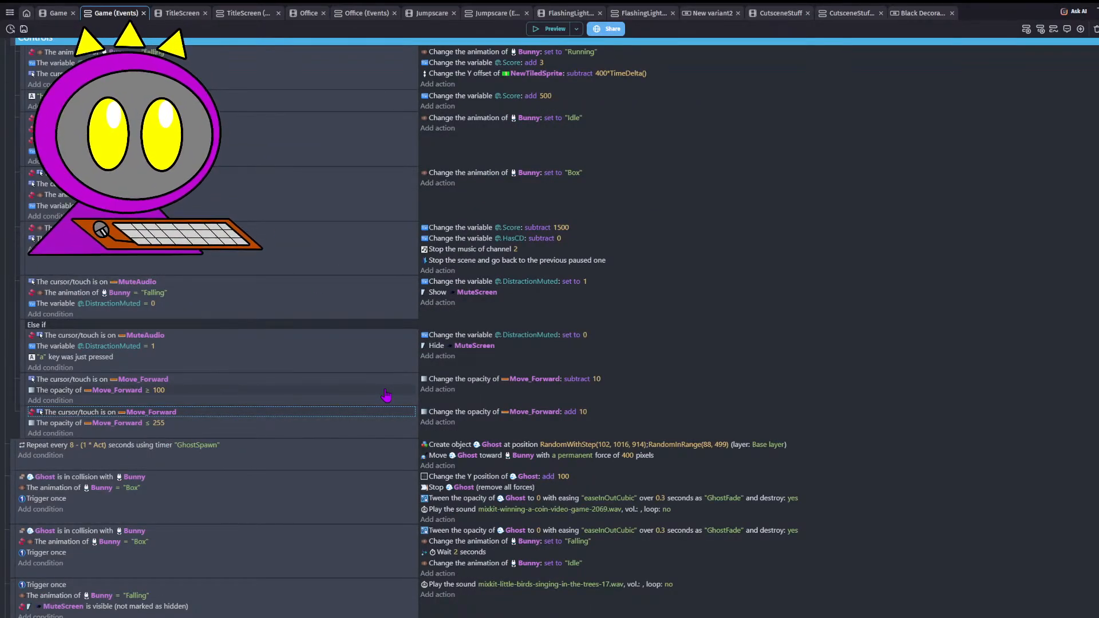
{"action": "scroll", "coordinate": [387, 395], "scroll_direction": "down", "scroll_amount": 2}
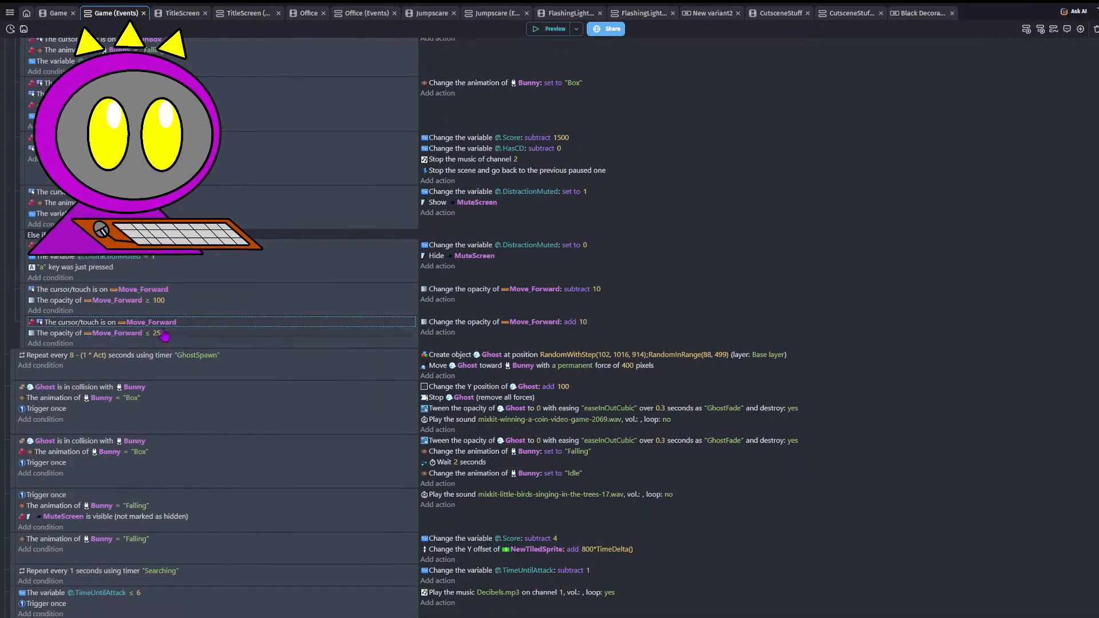
{"action": "left_click", "coordinate": [21, 300], "text": "ctrl"}
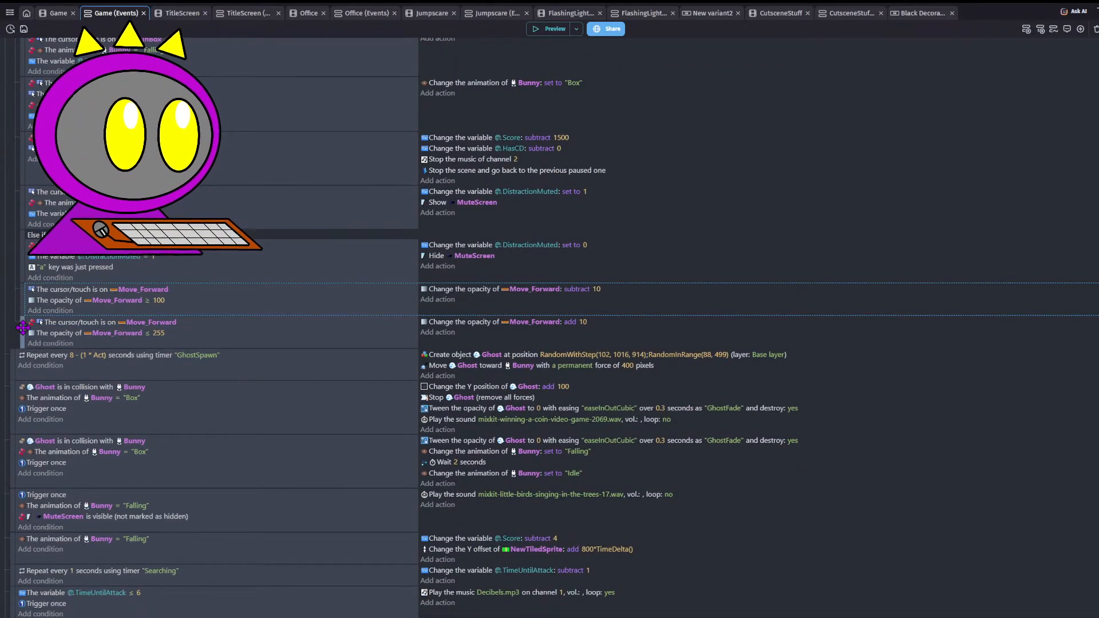
- Create an event group named ButtonOpacityFader beside the Move_Forward opacity events
{"action": "key", "text": "ctrl+v"}
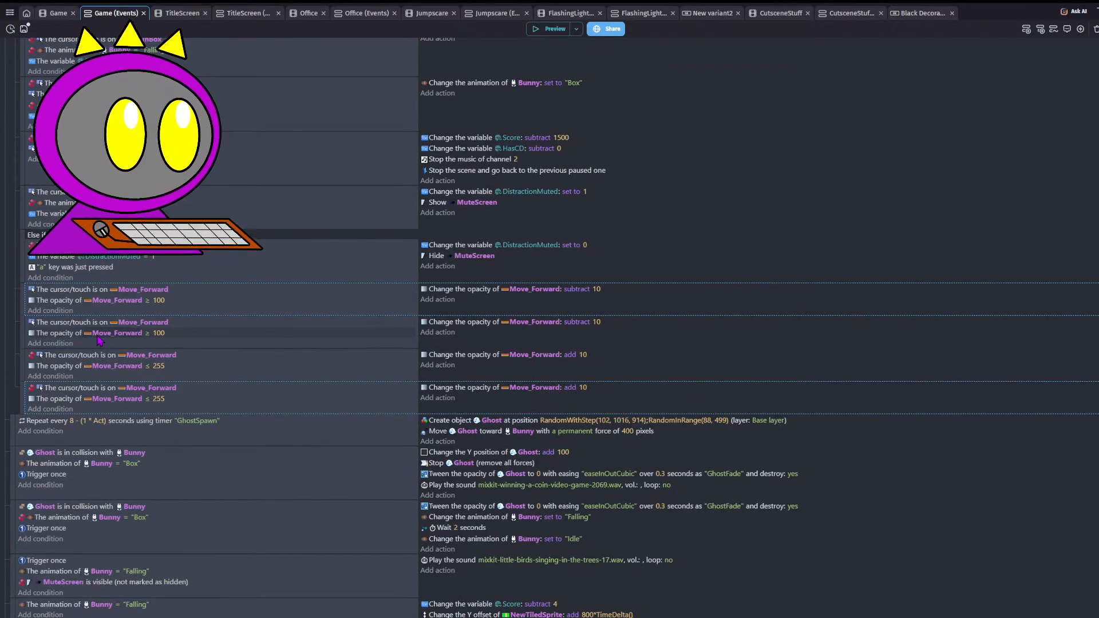
{"action": "key", "text": "ctrl+z"}
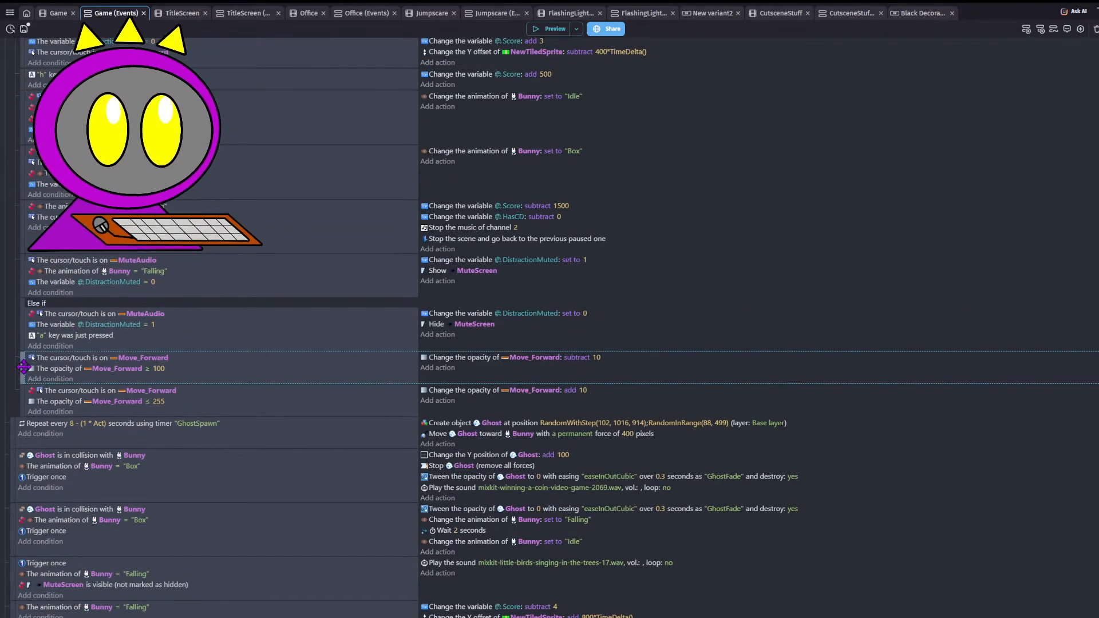
{"action": "left_click", "coordinate": [24, 397]}
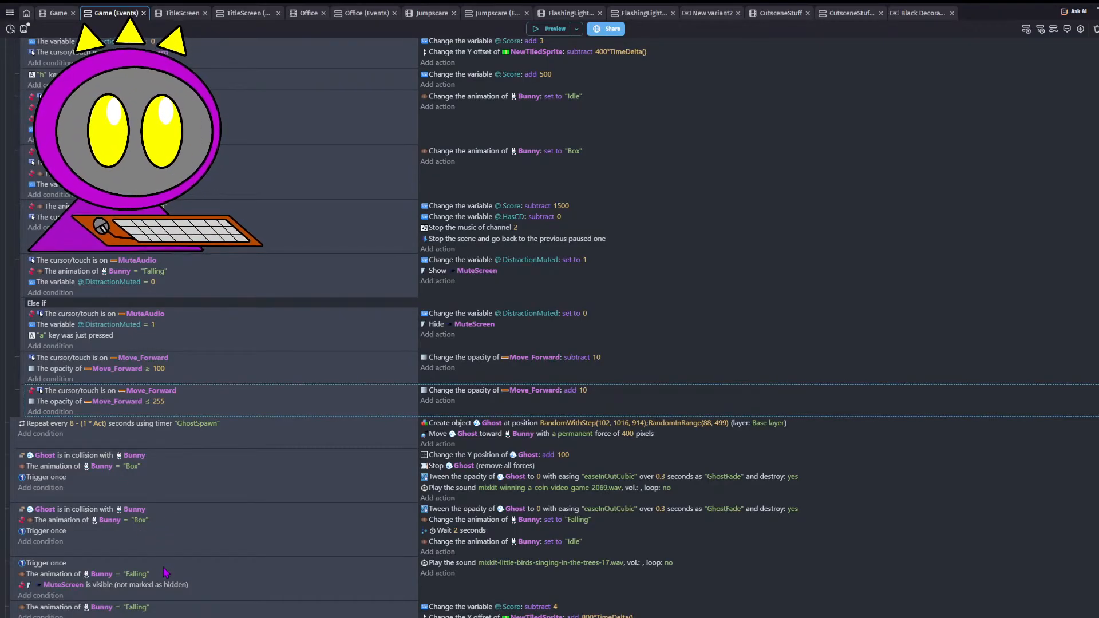
{"action": "key", "text": "ctrl+g"}
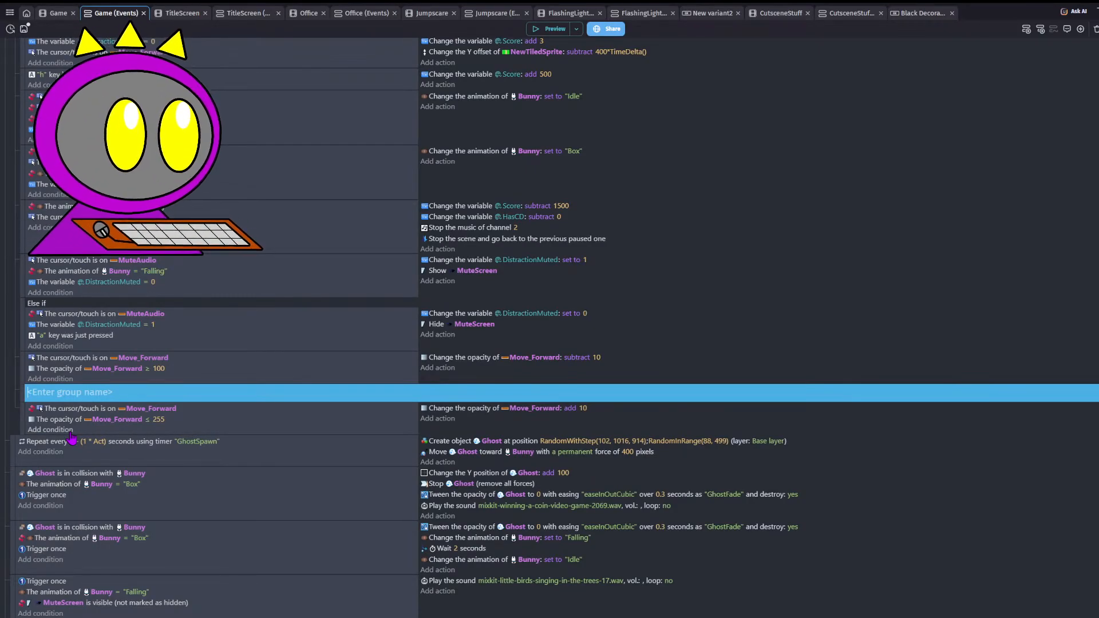
{"action": "type", "text": "Fad"}
{"action": "key", "text": "BackSpace"}
{"action": "key", "text": "BackSpace"}
{"action": "key", "text": "BackSpace"}
{"action": "type", "text": "ButtonOpacityF"}
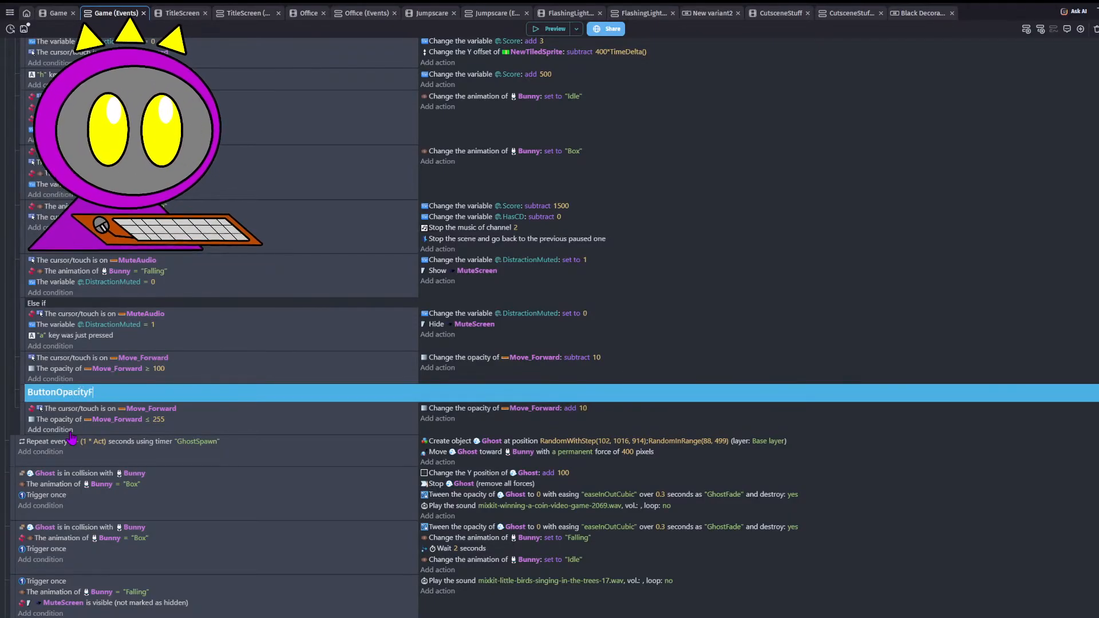
{"action": "type", "text": "ader"}
{"action": "key", "text": "Return"}
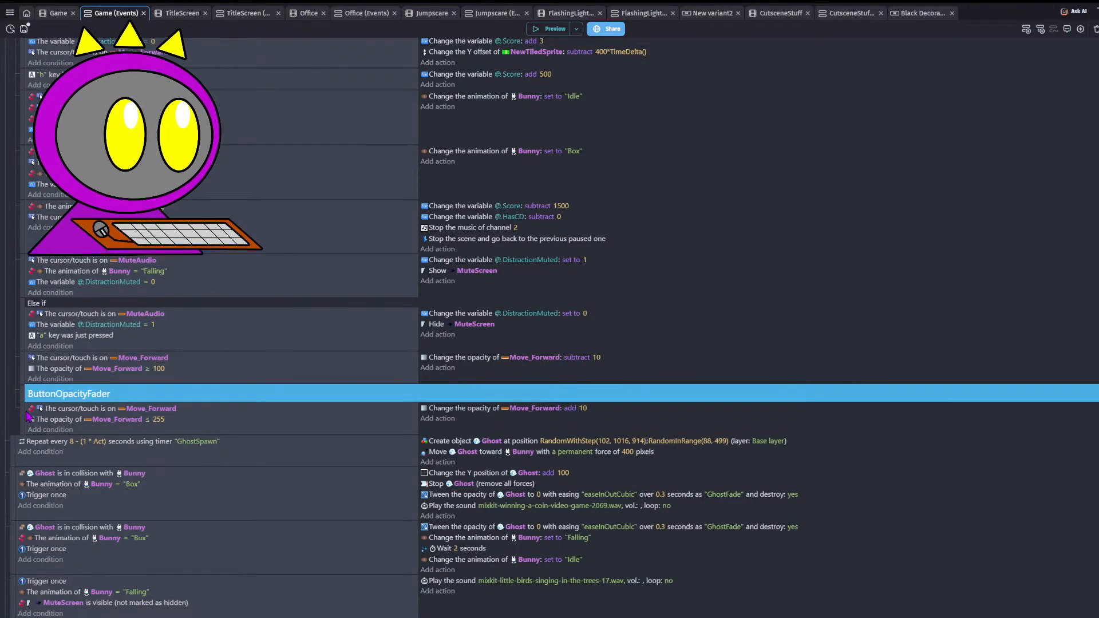
- Move both Move_Forward opacity events into the ButtonOpacityFader group, keeping the subtract event above the add event
{"action": "mouse_move", "coordinate": [24, 410]}
{"action": "left_mouse_down"}
{"action": "mouse_move", "coordinate": [29, 419]}
{"action": "mouse_move", "coordinate": [39, 407]}
{"action": "mouse_move", "coordinate": [20, 373]}
{"action": "mouse_move", "coordinate": [40, 404]}
{"action": "mouse_move", "coordinate": [30, 405]}
{"action": "left_mouse_up"}
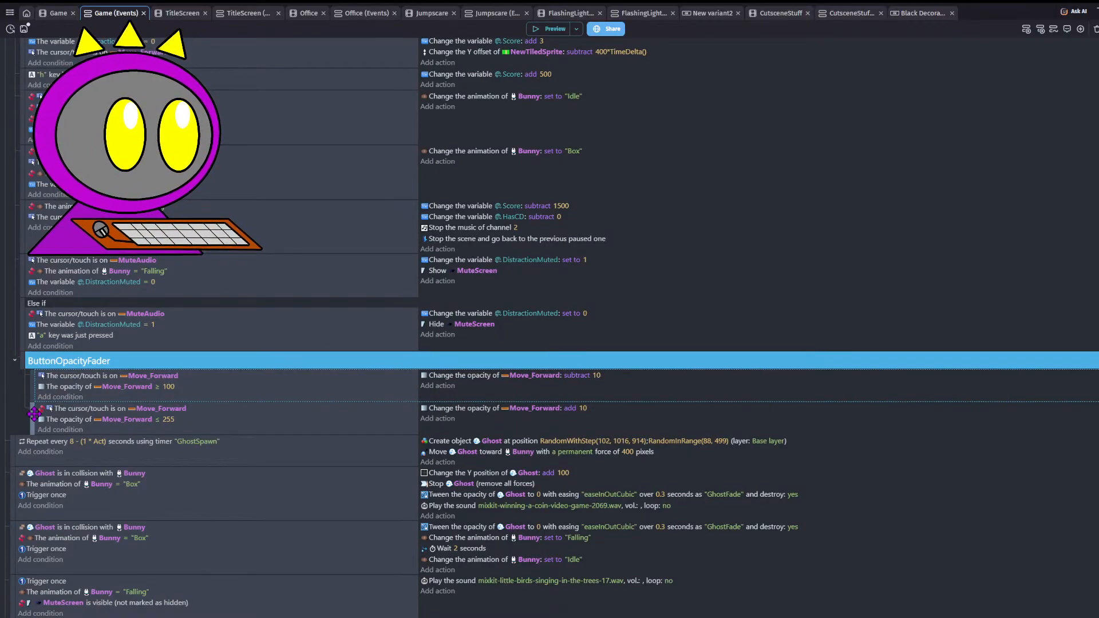
{"action": "left_click", "coordinate": [32, 407]}
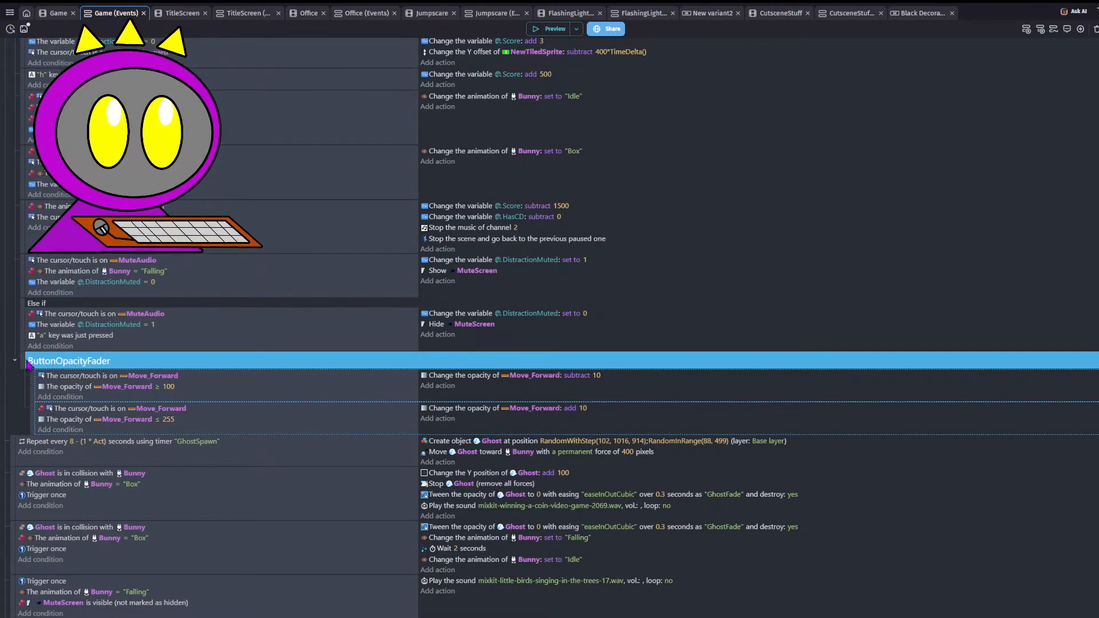
{"action": "left_click_drag", "start_coordinate": [35, 419], "coordinate": [30, 416]}
{"action": "left_click", "coordinate": [30, 418]}
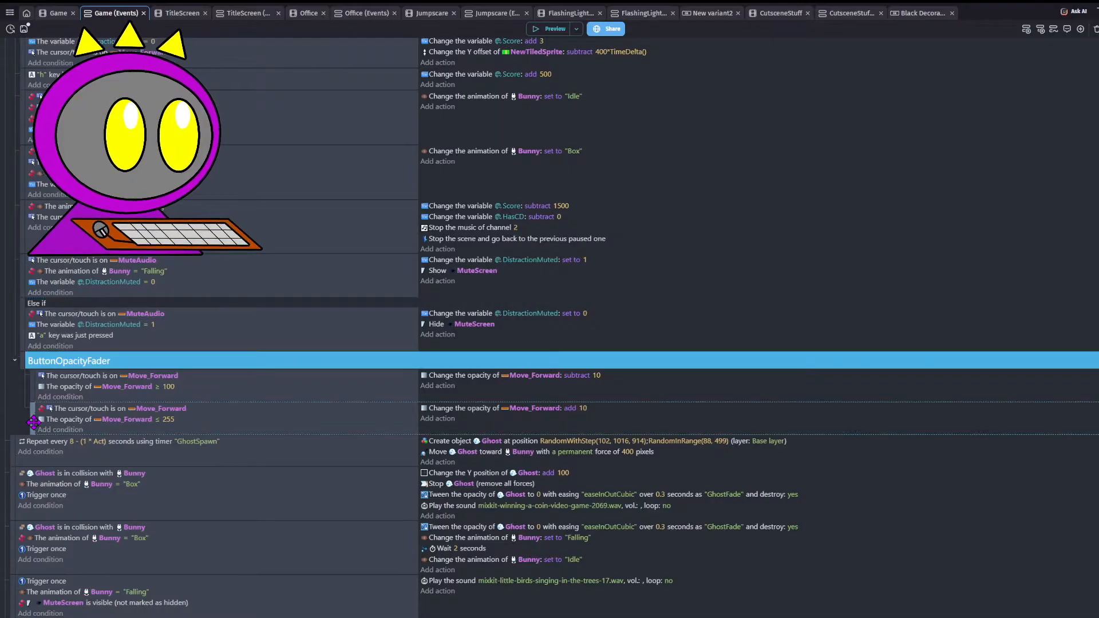
- Duplicate the Move_Forward fade pair three times inside the ButtonOpacityFader group, alternating subtract and add events
{"action": "key", "text": "ctrl+v"}
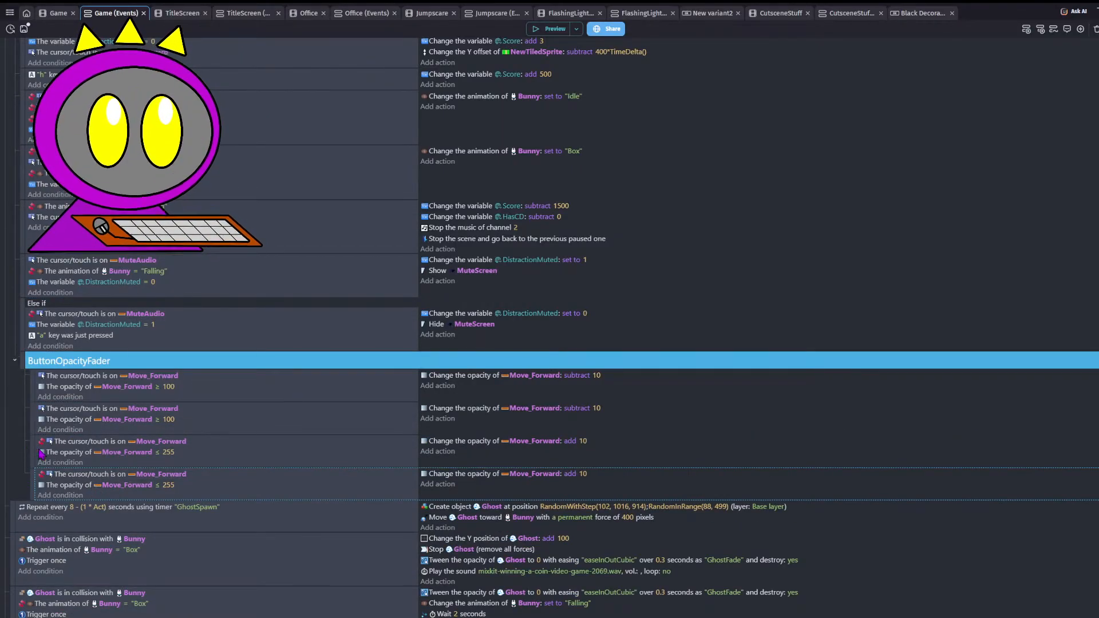
{"action": "left_click_drag", "start_coordinate": [32, 421], "coordinate": [33, 454]}
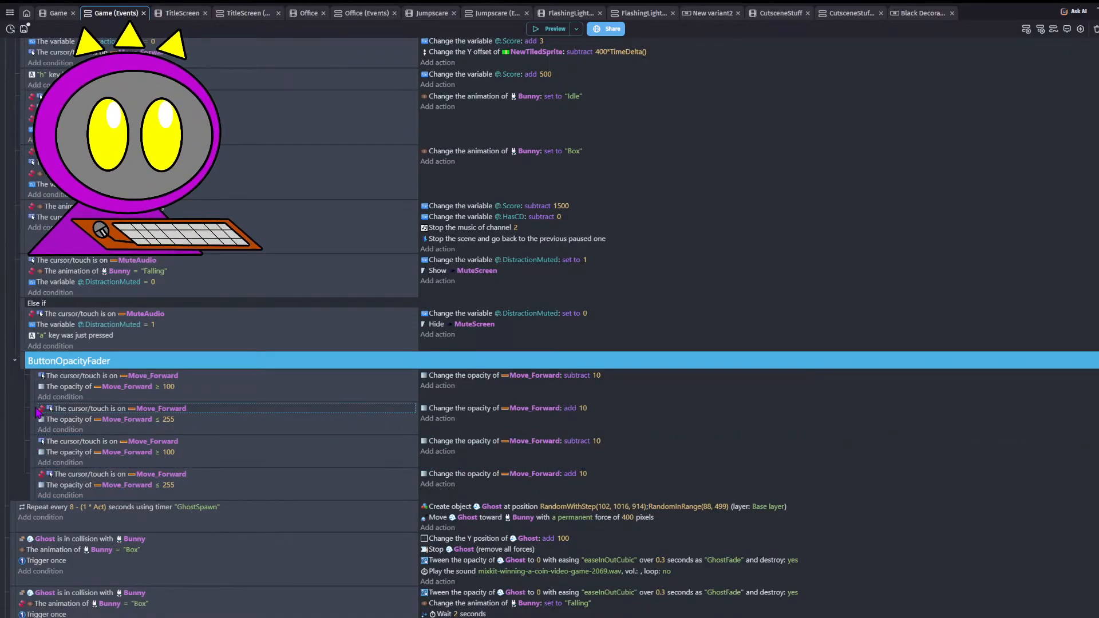
{"action": "key", "text": "ctrl+c"}
{"action": "key", "text": "ctrl+v"}
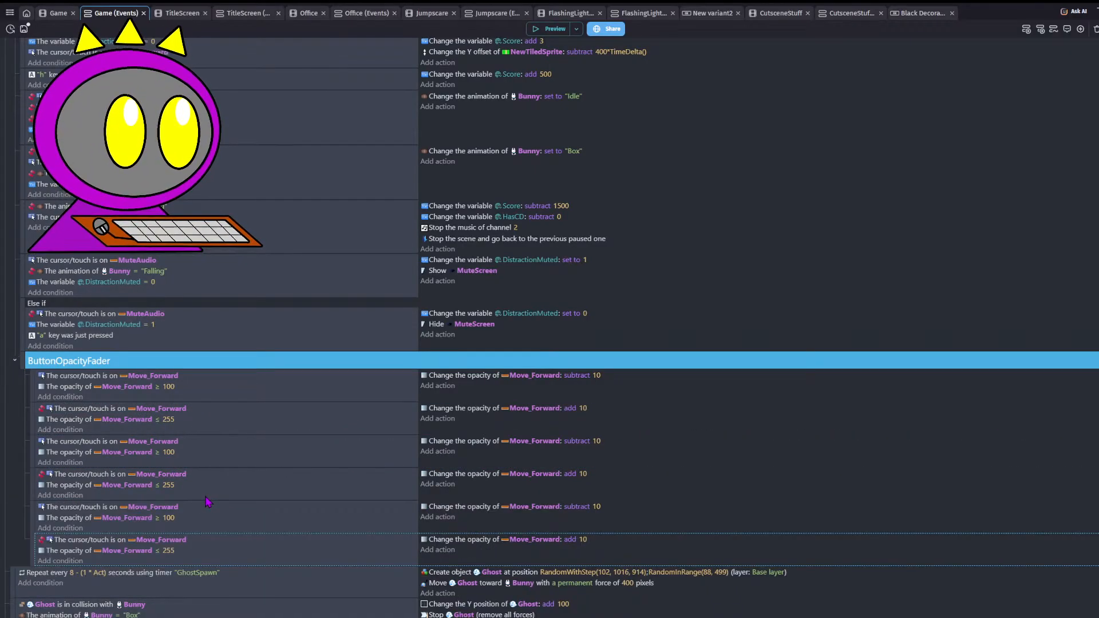
{"action": "scroll", "coordinate": [208, 502], "scroll_direction": "down", "scroll_amount": 2}
{"action": "key", "text": "ctrl+v"}
{"action": "scroll", "coordinate": [205, 491], "scroll_direction": "down", "scroll_amount": 1}
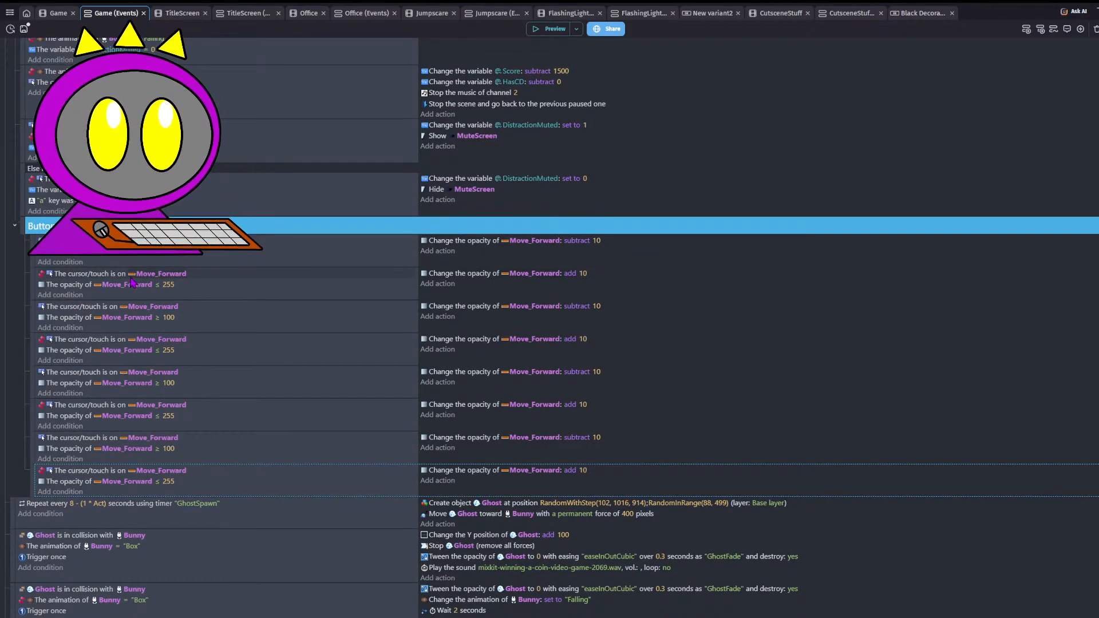
- Retarget the second subtract event to HideInBox in its cursor condition, opacity condition and opacity action
{"action": "left_click", "coordinate": [154, 307]}
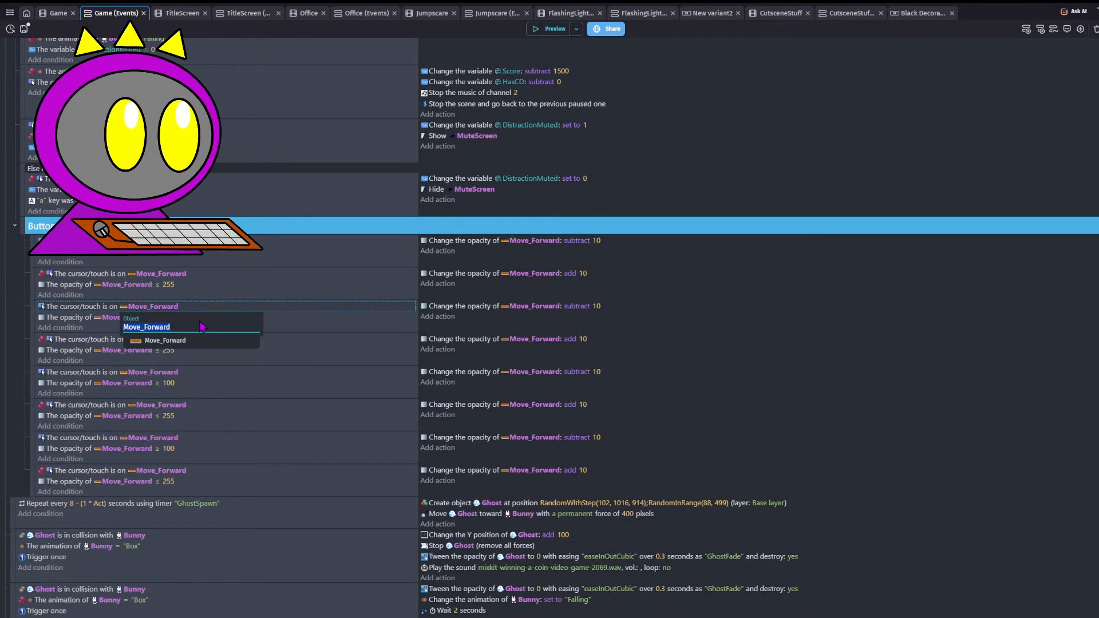
{"action": "type", "text": "h"}
{"action": "left_click", "coordinate": [178, 372]}
{"action": "left_click", "coordinate": [124, 318]}
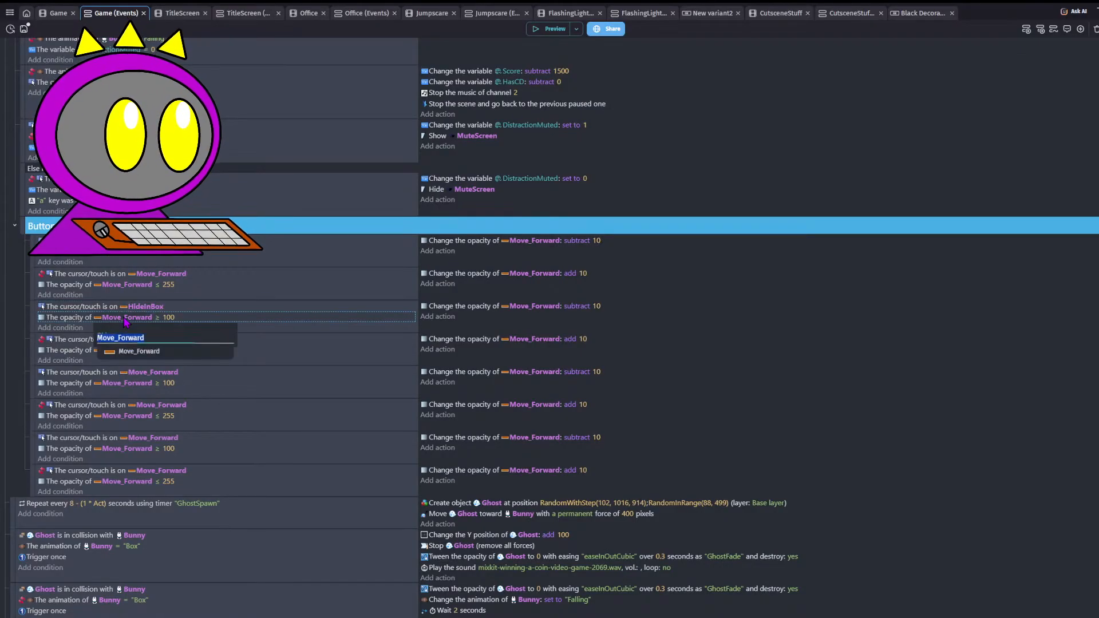
{"action": "type", "text": "h"}
{"action": "left_click", "coordinate": [240, 367]}
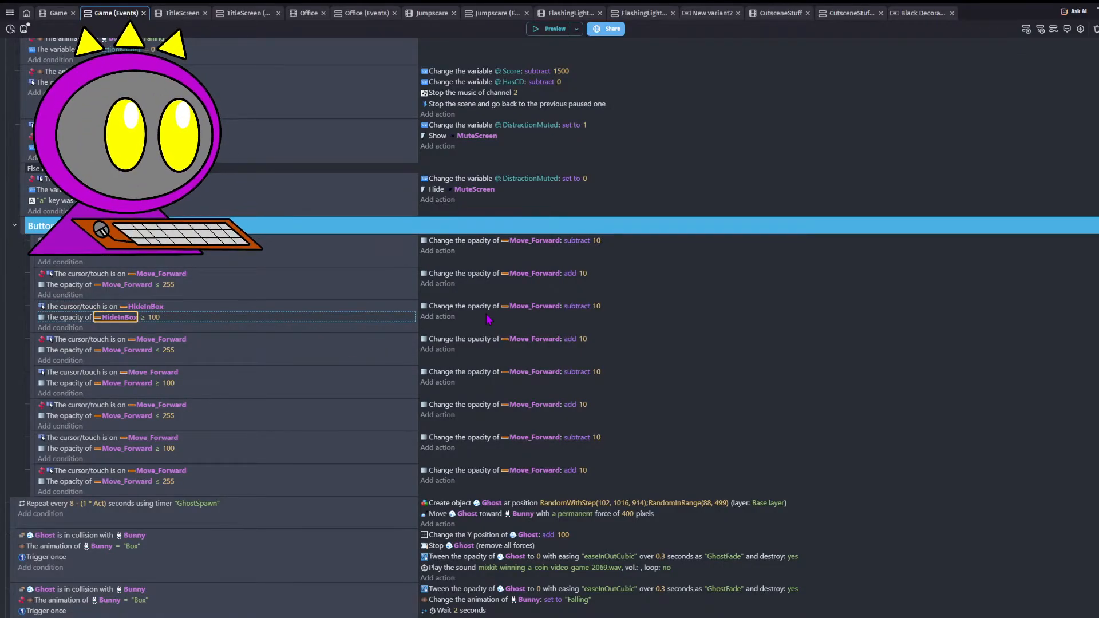
{"action": "left_click", "coordinate": [514, 307]}
{"action": "type", "text": "h"}
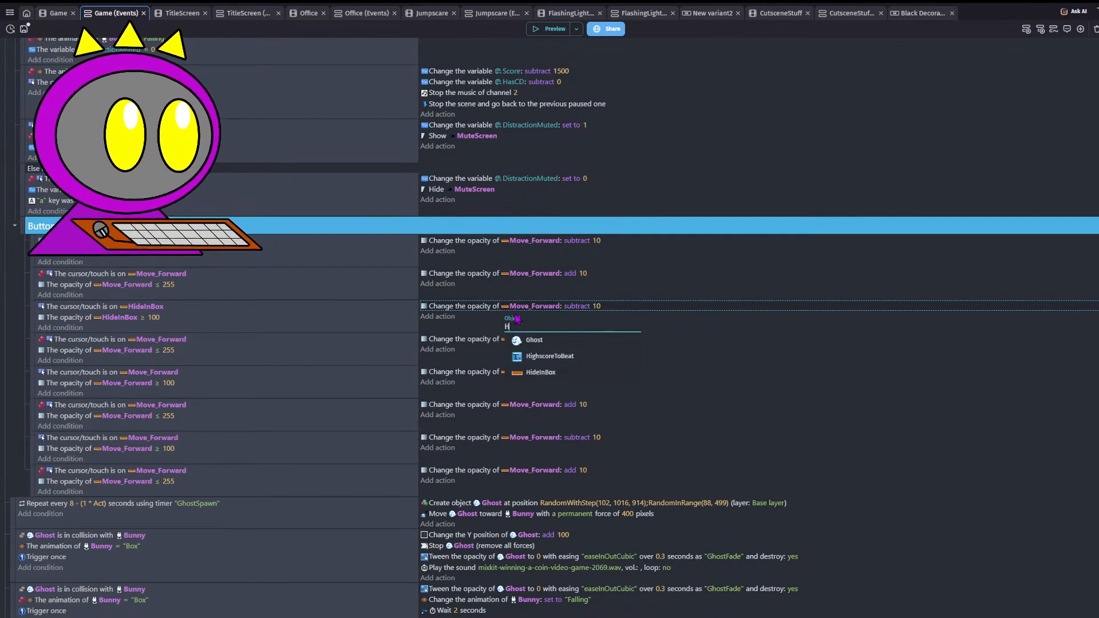
{"action": "left_click", "coordinate": [534, 370]}
- Retarget the second add event to HideInBox in its opacity action, cursor condition and opacity condition
{"action": "left_click", "coordinate": [531, 340]}
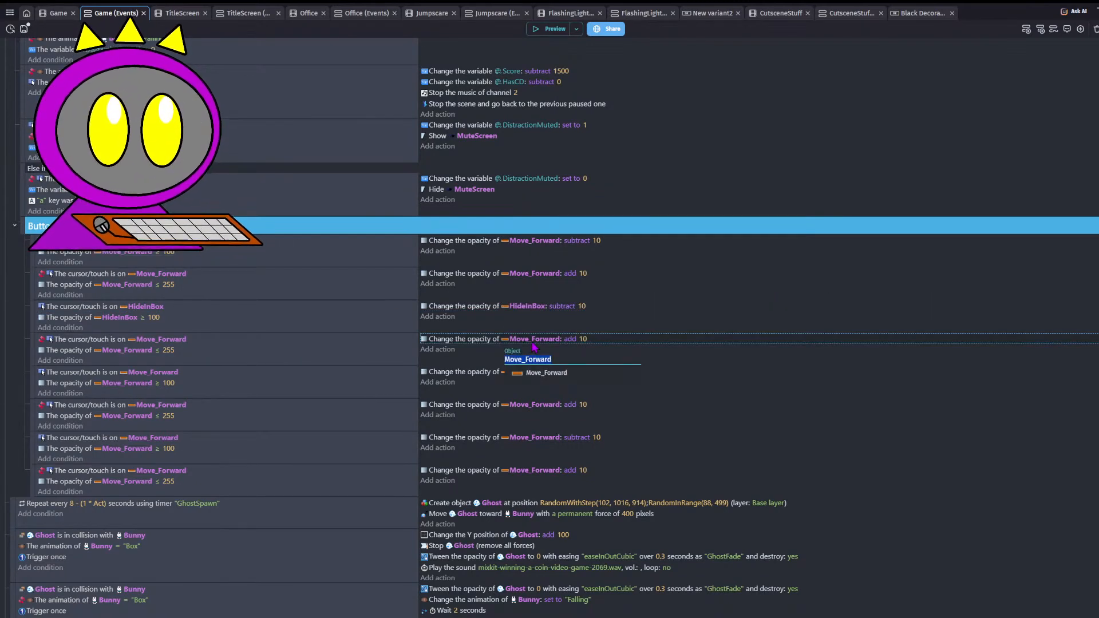
{"action": "type", "text": "h"}
{"action": "left_click", "coordinate": [533, 403]}
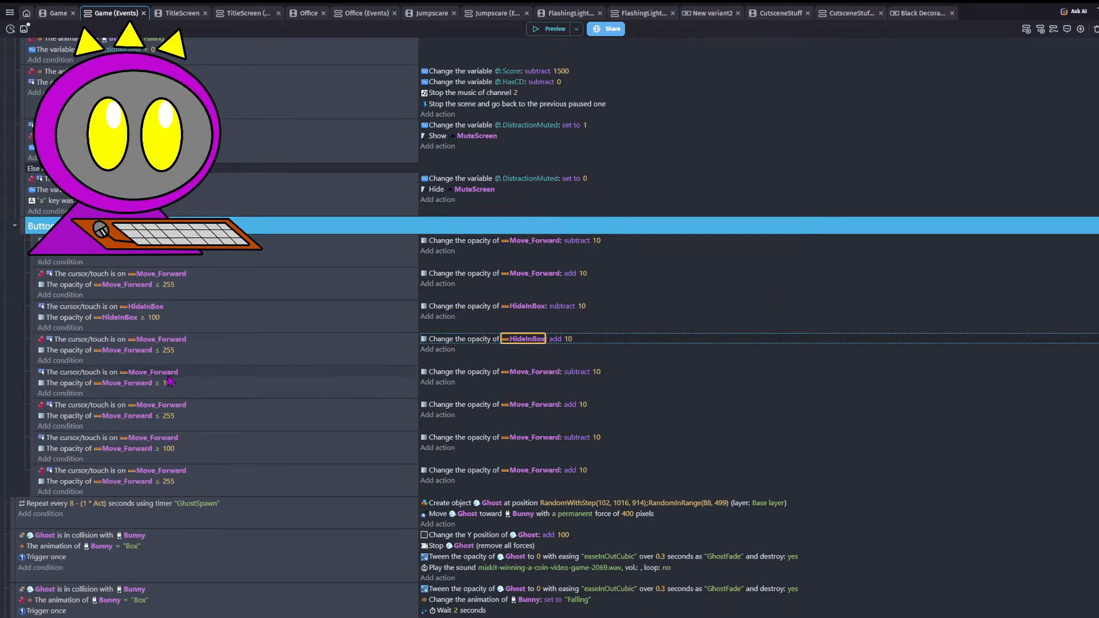
{"action": "left_click", "coordinate": [162, 340]}
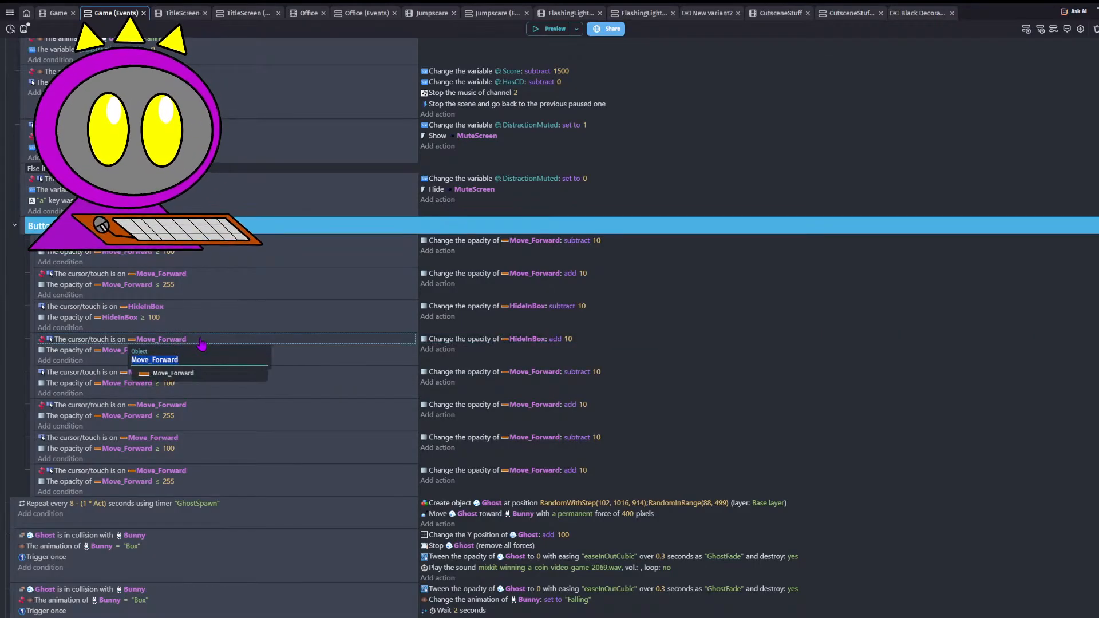
{"action": "type", "text": "h"}
{"action": "left_click", "coordinate": [162, 403]}
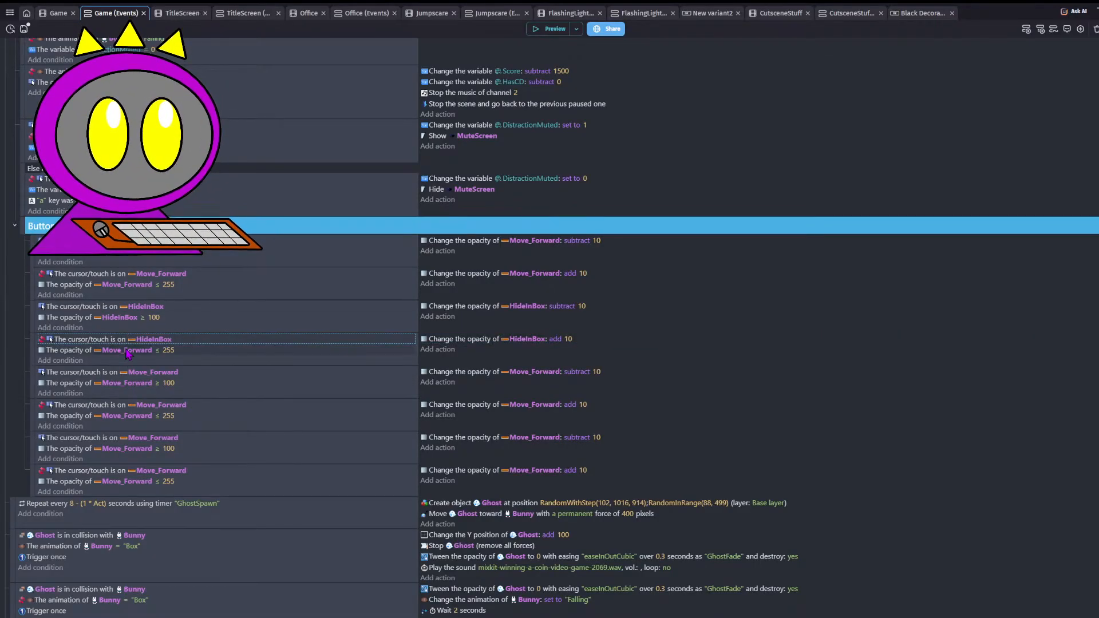
{"action": "left_click", "coordinate": [127, 350]}
{"action": "type", "text": "h"}
{"action": "left_click", "coordinate": [152, 416]}
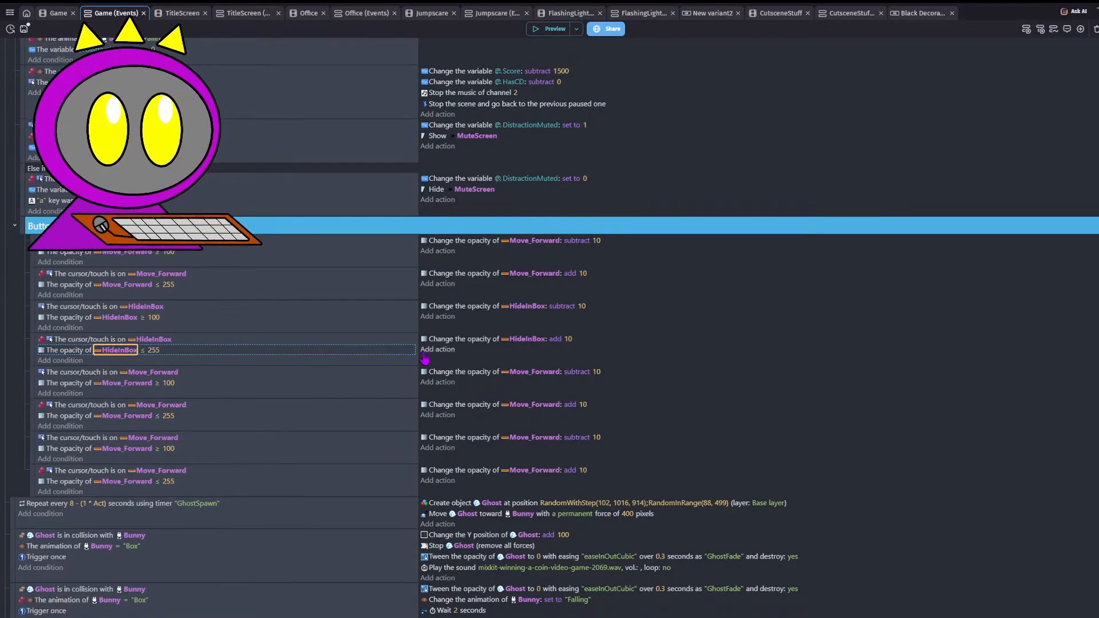
{"action": "left_click", "coordinate": [153, 372]}
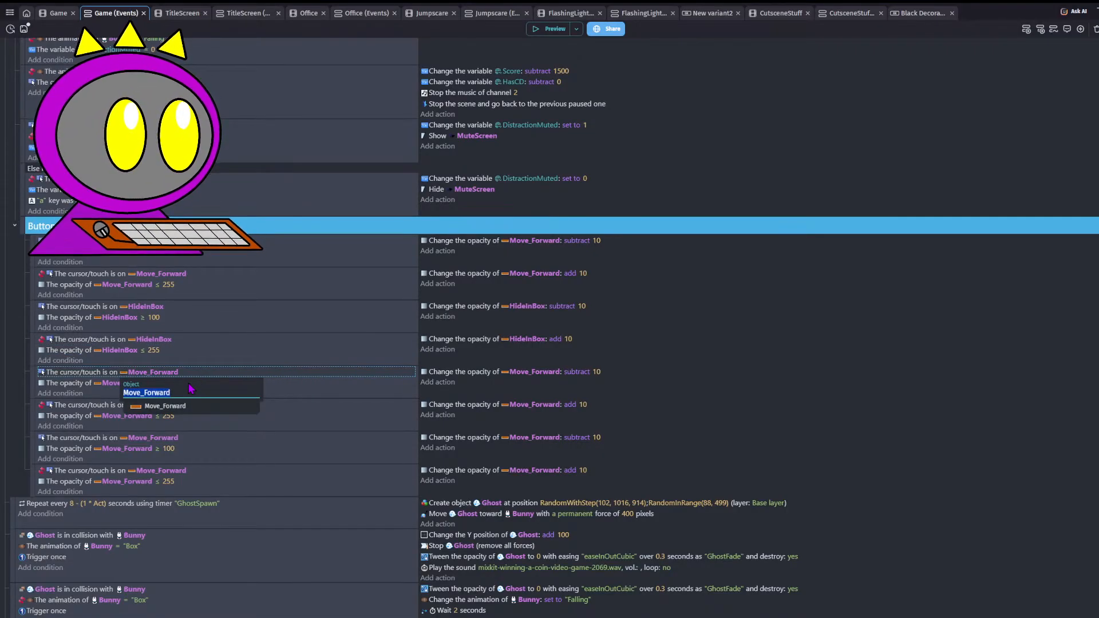
{"action": "type", "text": "l"}
{"action": "left_click", "coordinate": [165, 472]}
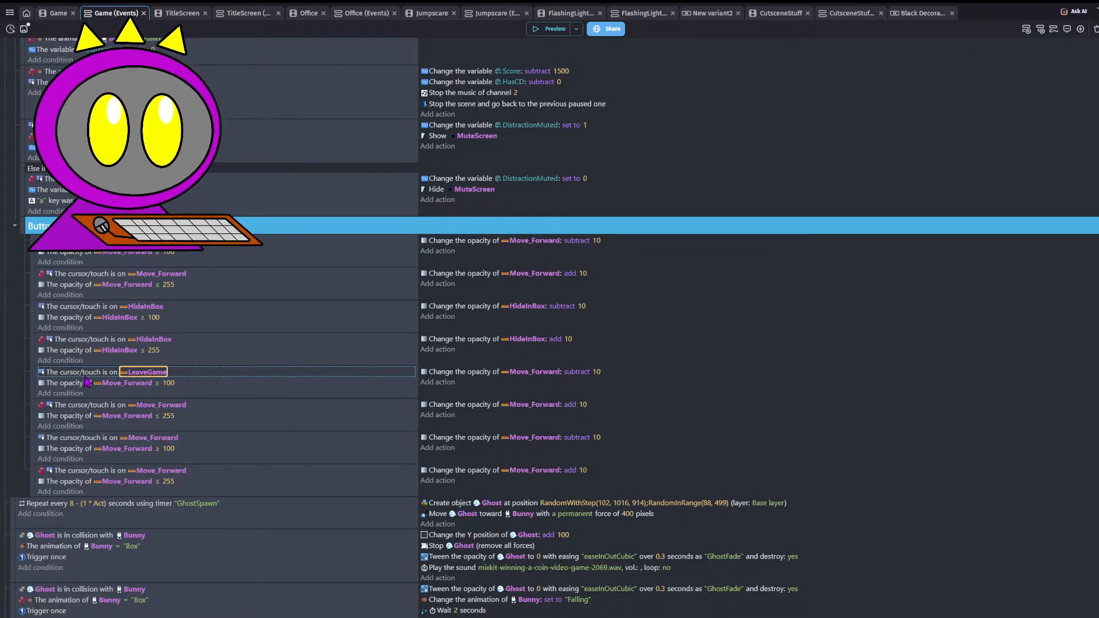
- Delete the four opacity events below the HideInBox pair in the ButtonOpacityFader group
{"action": "left_click", "coordinate": [33, 382]}
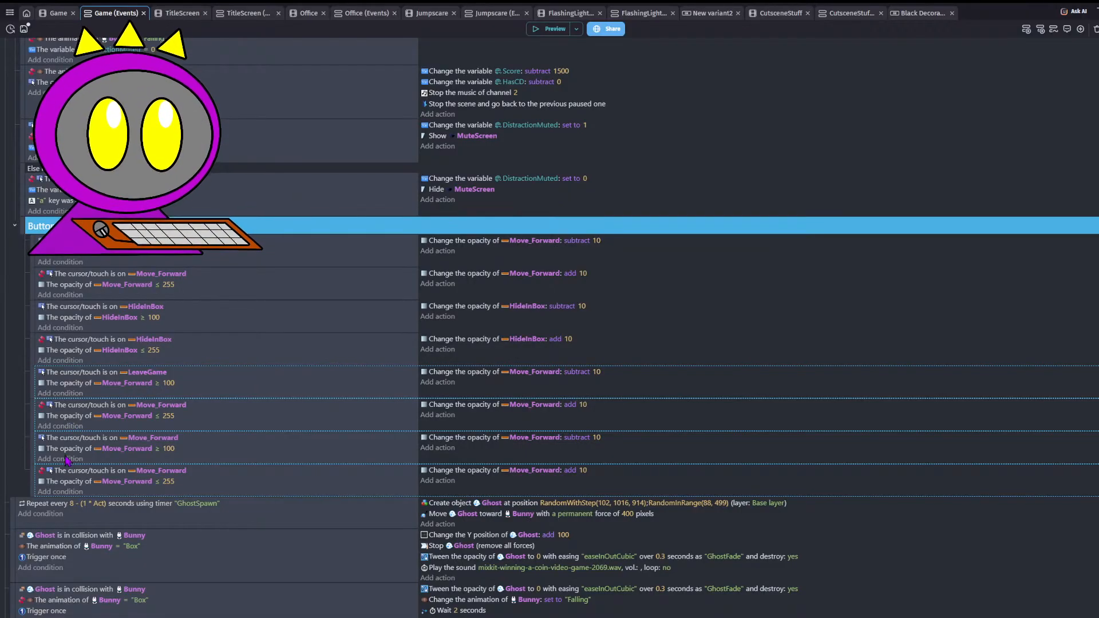
{"action": "key", "text": "Delete"}
- Add a mouse button released condition for Left (primary) to the MuteAudio event that shows MuteScreen
{"action": "scroll", "coordinate": [60, 430], "scroll_direction": "up", "scroll_amount": 3}
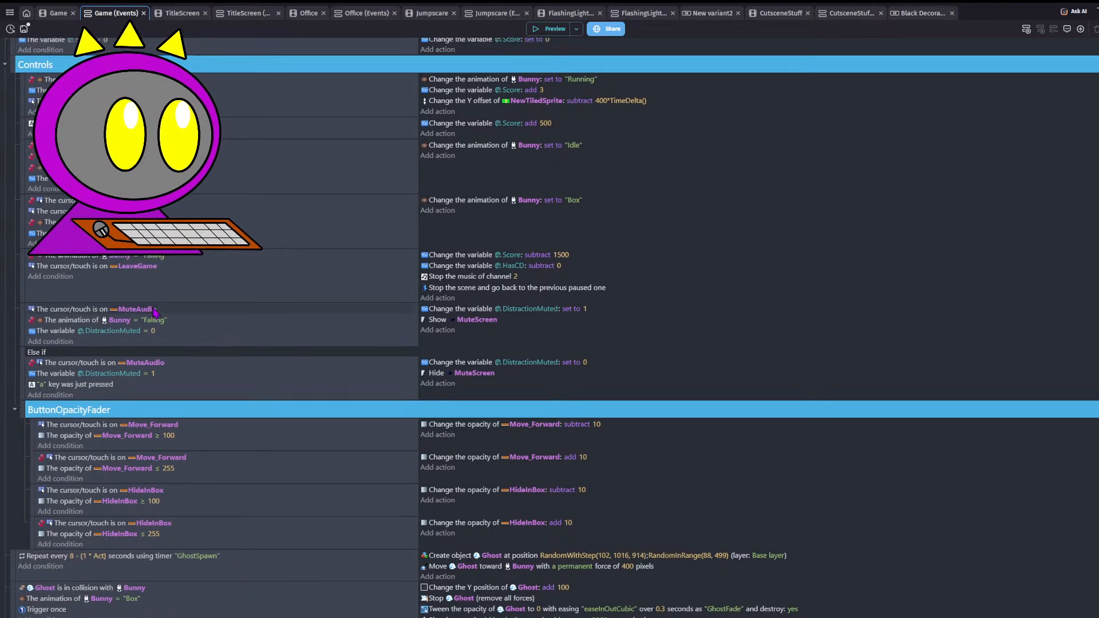
{"action": "scroll", "coordinate": [87, 283], "scroll_direction": "up", "scroll_amount": 2}
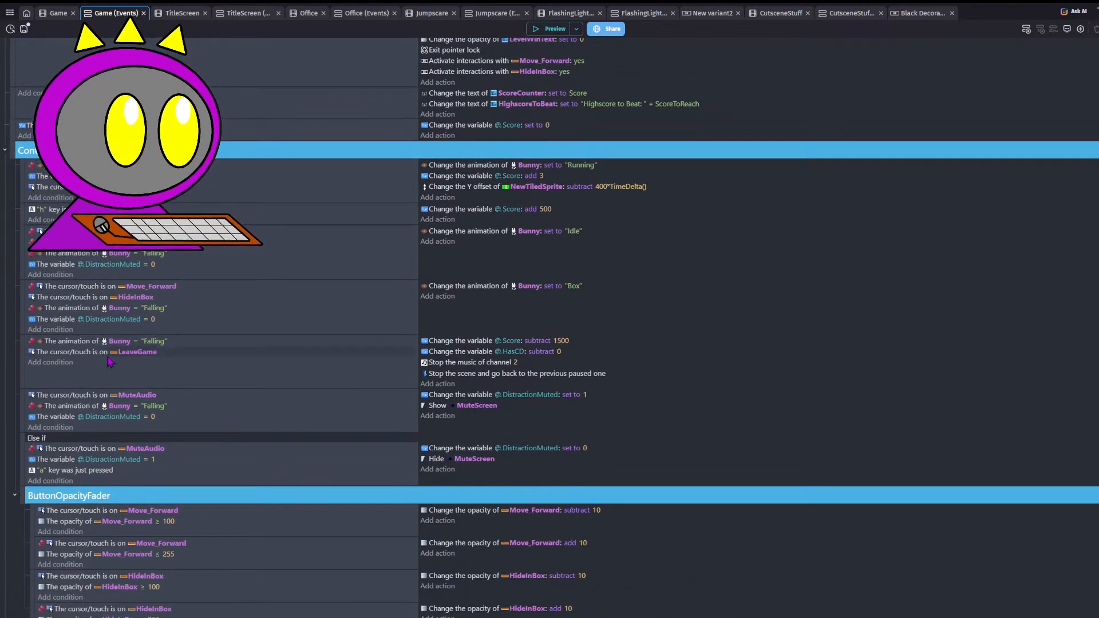
{"action": "left_click", "coordinate": [53, 398]}
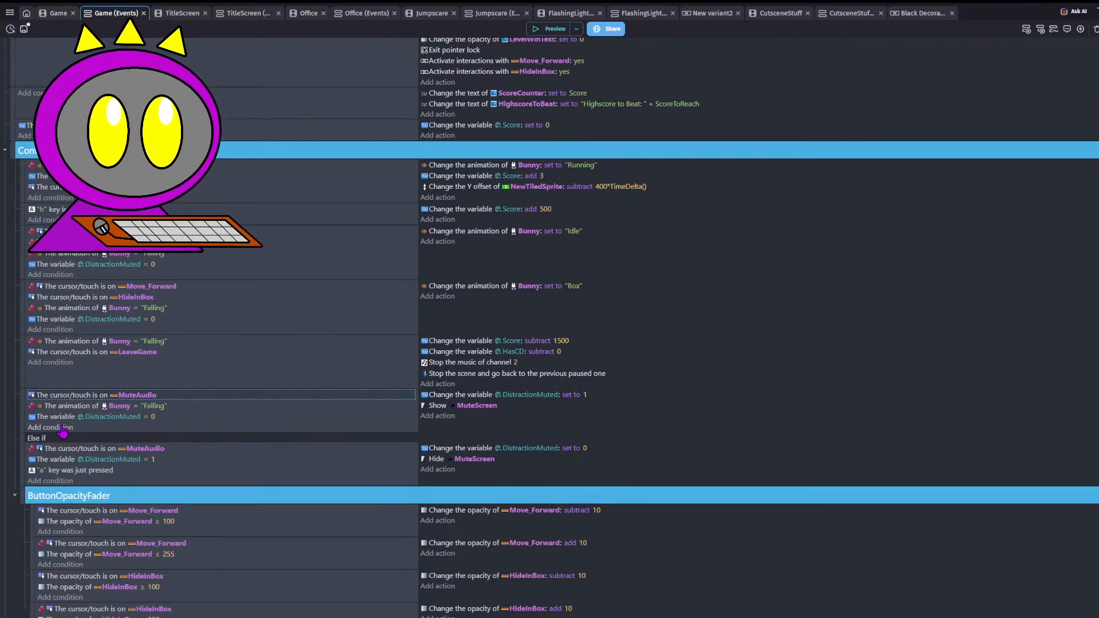
{"action": "left_click", "coordinate": [63, 429]}
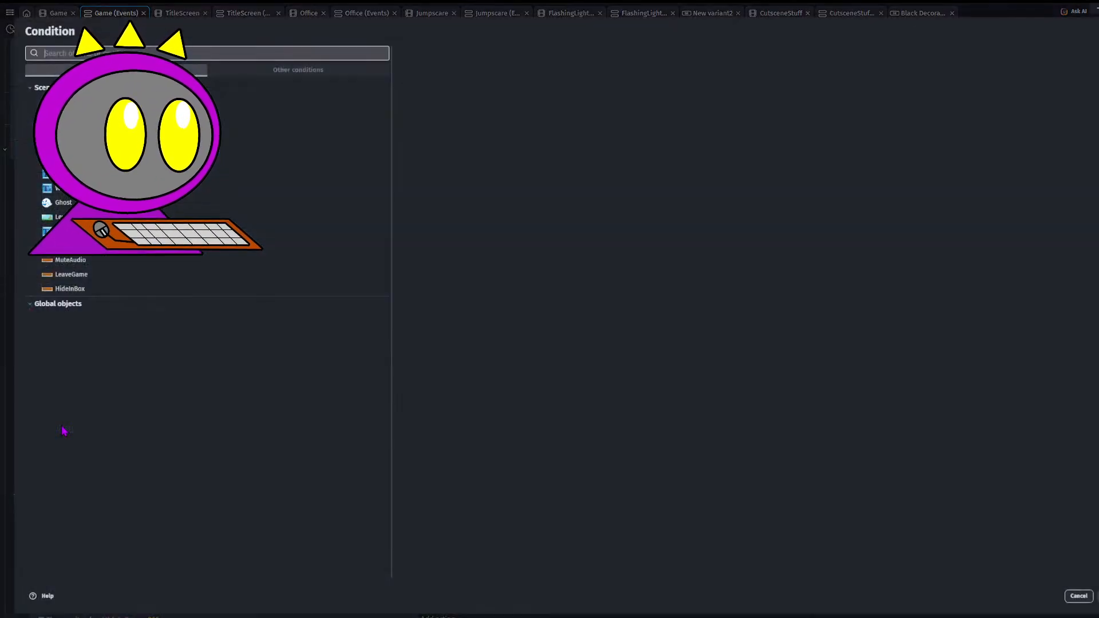
{"action": "type", "text": "click"}
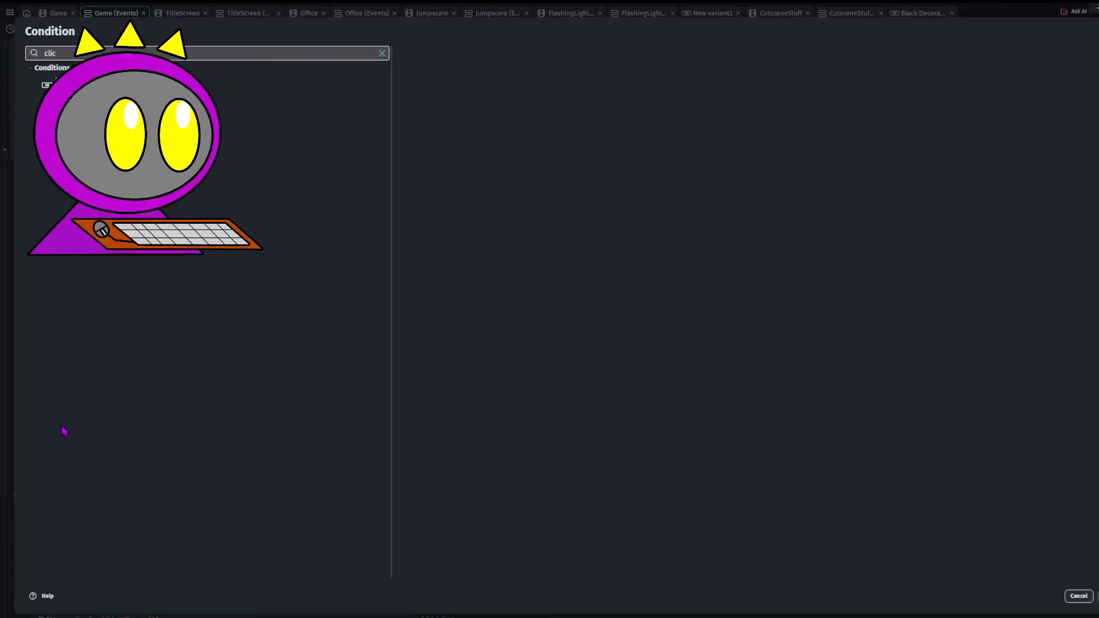
{"action": "key", "text": "BackSpace"}
{"action": "type", "text": "left mou"}
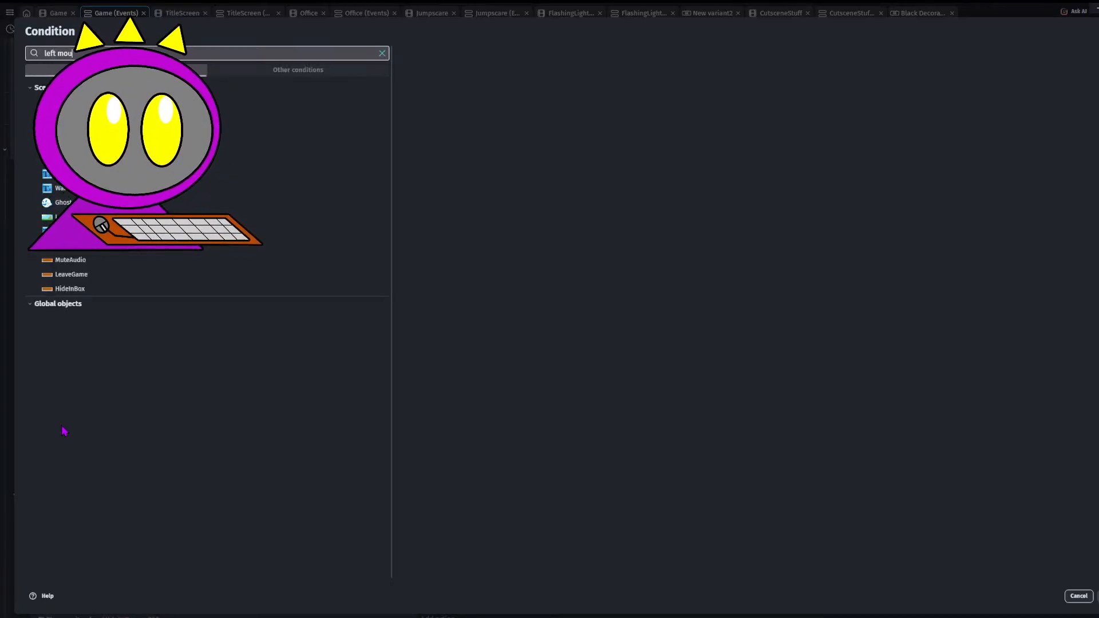
{"action": "type", "text": "se"}
{"action": "key", "text": "Return"}
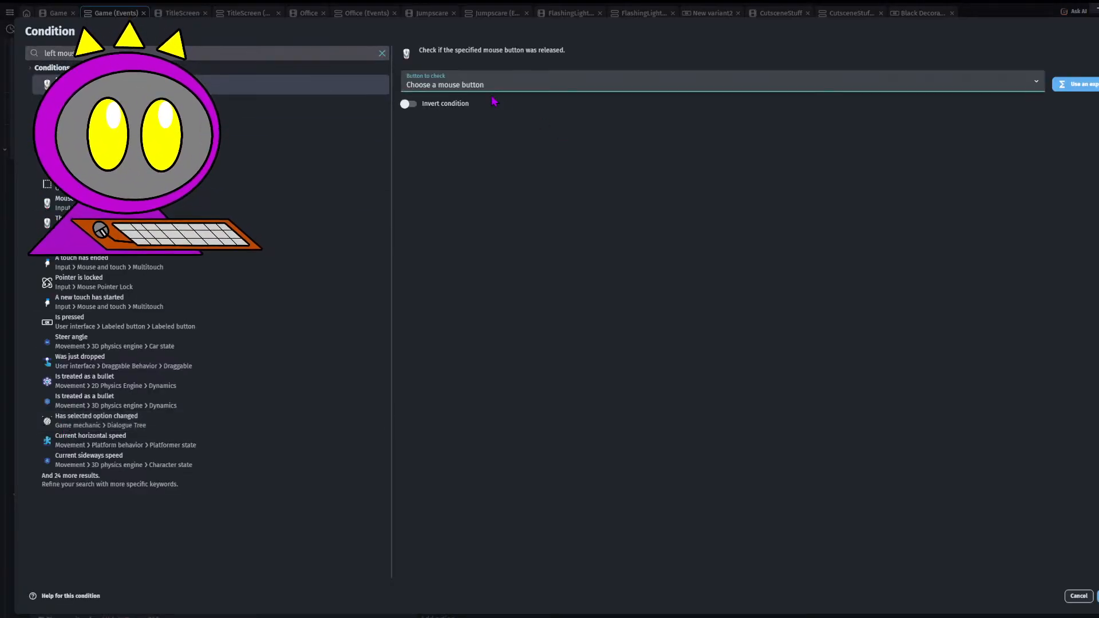
{"action": "left_click", "coordinate": [495, 120]}
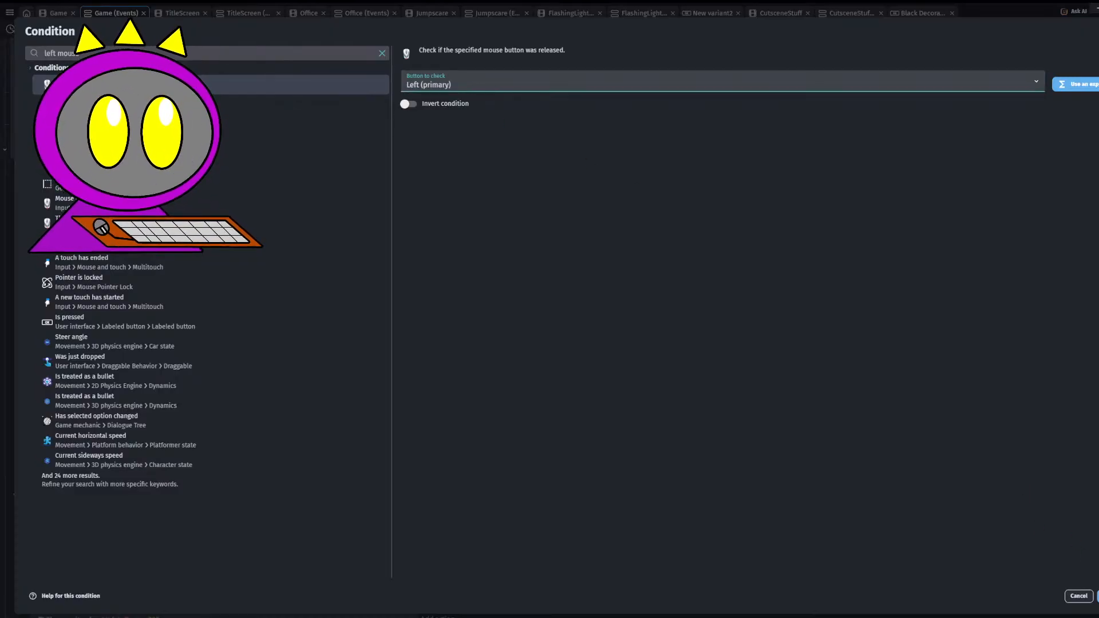
{"action": "left_click", "coordinate": [1094, 596]}
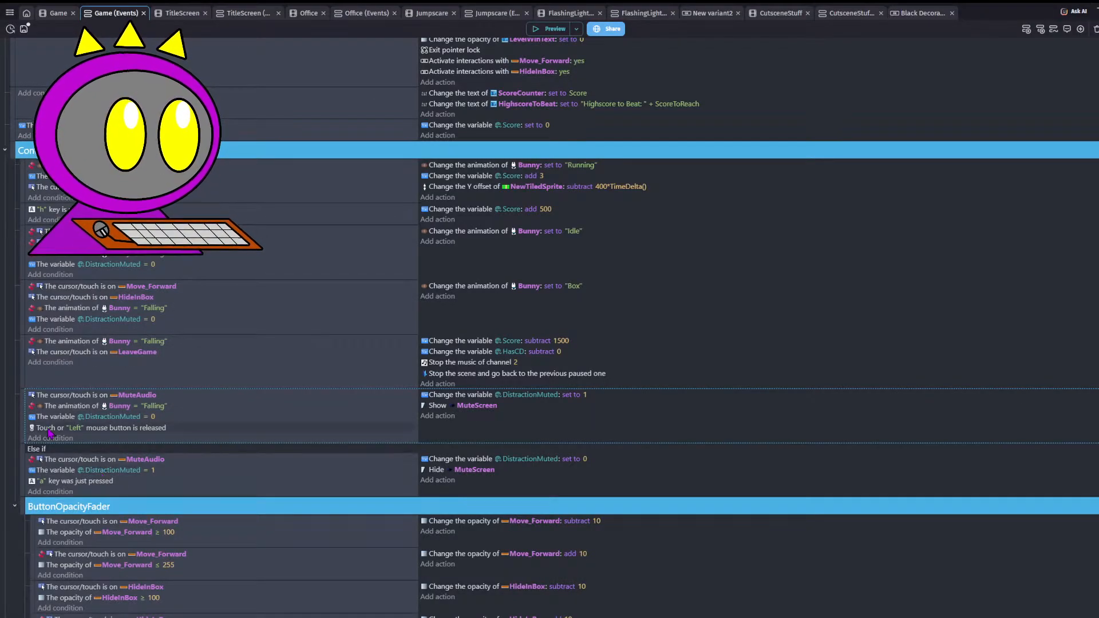
- Move the left mouse button released condition to the start of the MuteAudio event that shows MuteScreen
{"action": "left_click", "coordinate": [122, 434]}
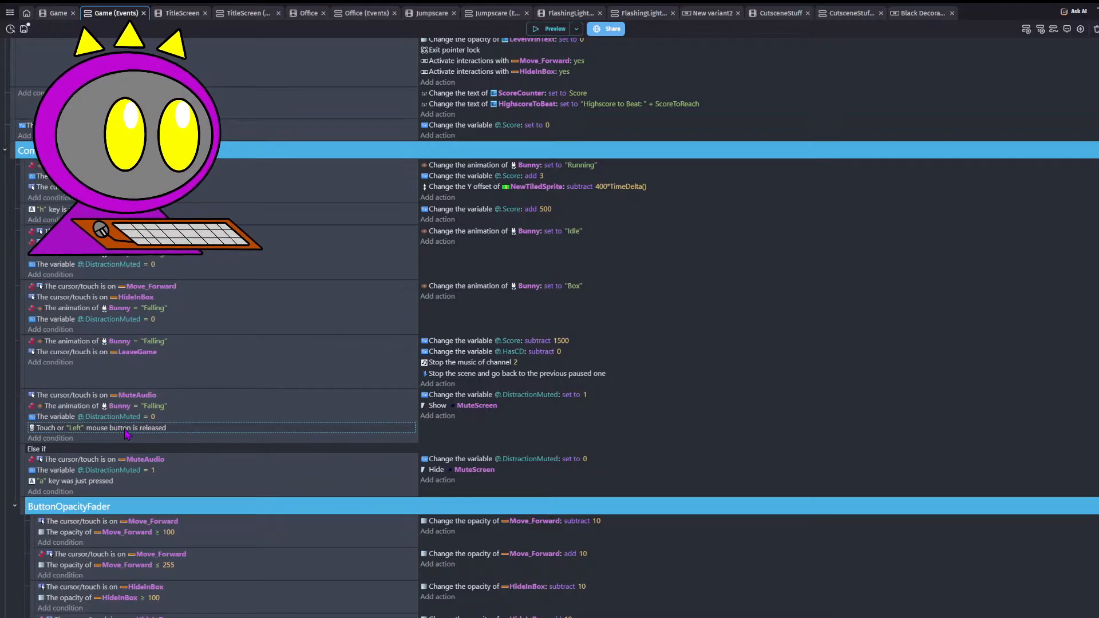
{"action": "left_click_drag", "start_coordinate": [124, 428], "coordinate": [129, 431]}
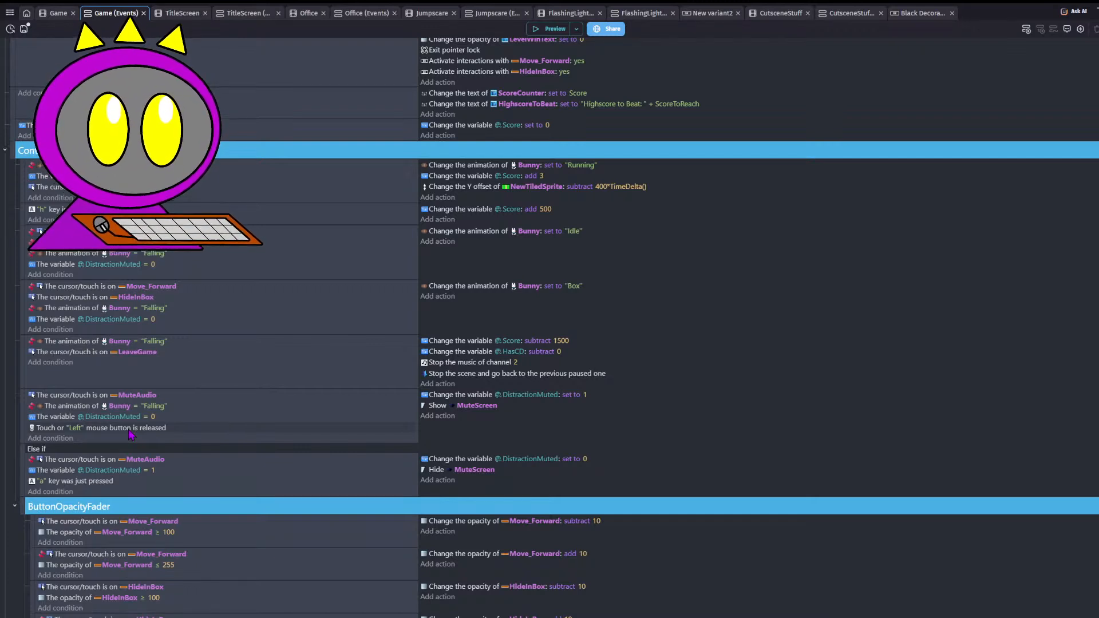
{"action": "left_click_drag", "start_coordinate": [130, 435], "coordinate": [146, 368]}
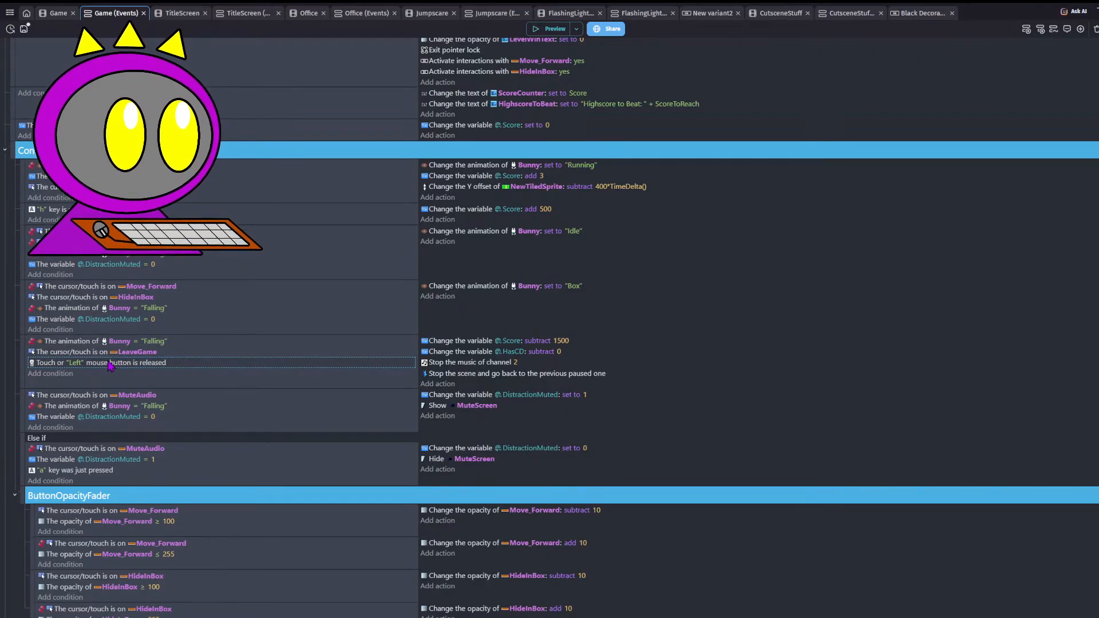
{"action": "left_click_drag", "start_coordinate": [110, 366], "coordinate": [106, 399]}
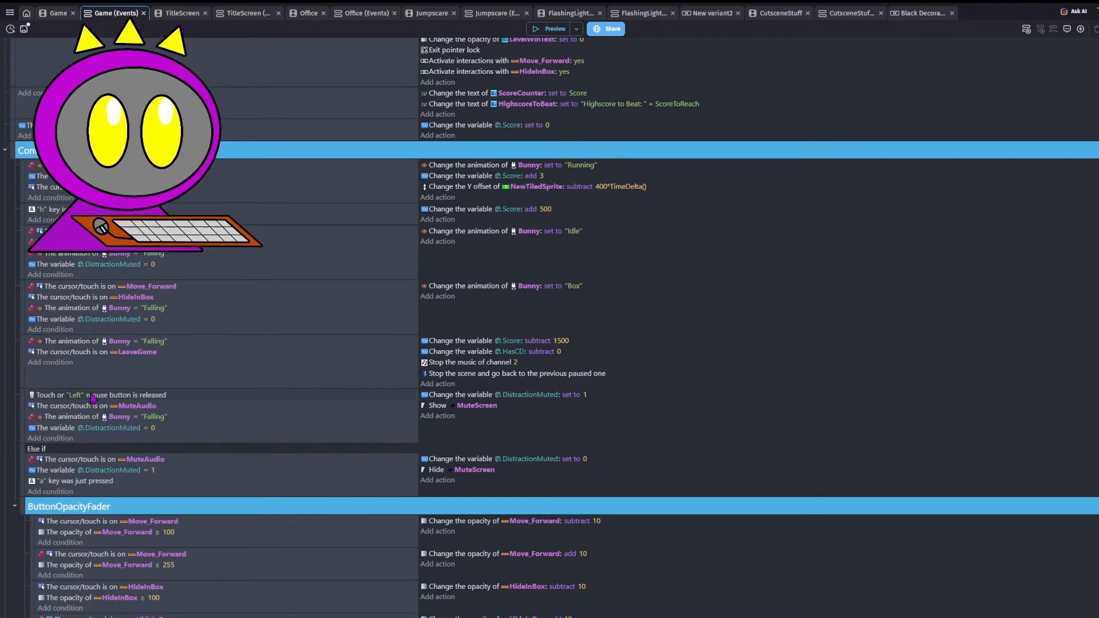
- Copy the left mouse button released condition into the Else if event in place of its inverted MuteAudio cursor condition, and save the project
{"action": "key", "text": "ctrl+c"}
{"action": "left_click", "coordinate": [79, 461]}
{"action": "key", "text": "ctrl+v"}
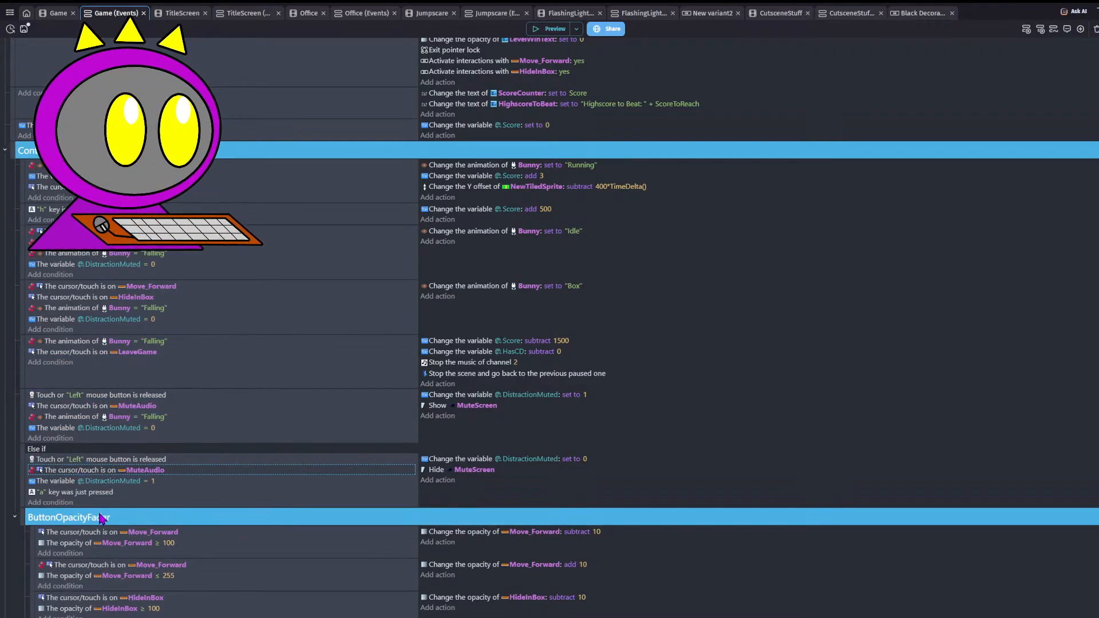
{"action": "key", "text": "Delete"}
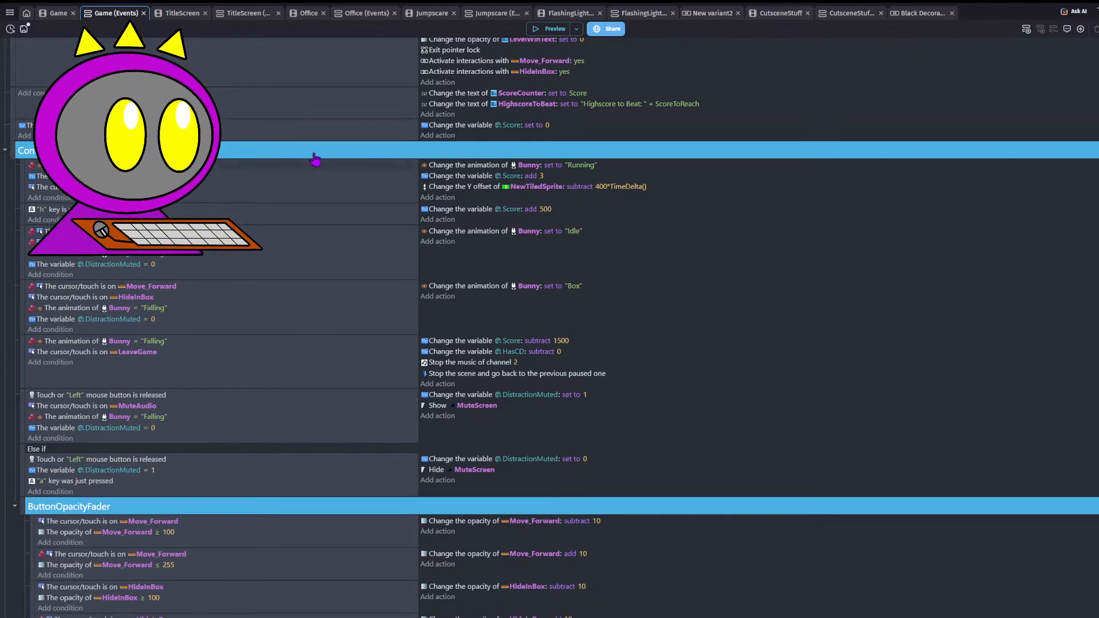
{"action": "key", "text": "ctrl+s"}
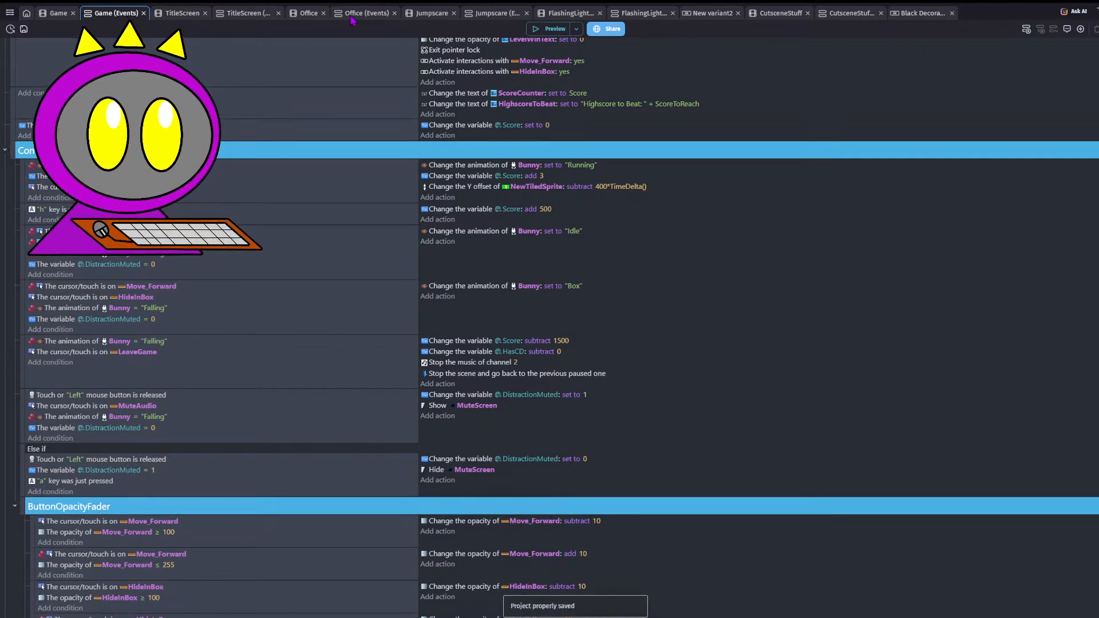
- Preview the game from the Office scene and start the computer game to test the mute control
{"action": "left_click", "coordinate": [353, 16]}
{"action": "left_click", "coordinate": [552, 31]}
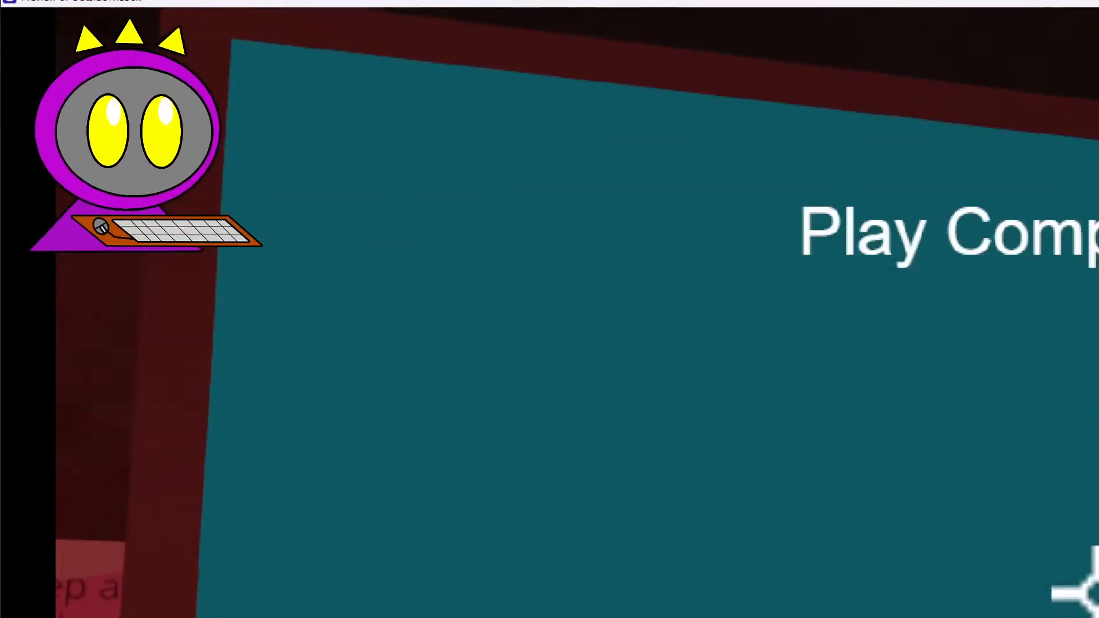
{"action": "left_click", "coordinate": [1096, 593]}
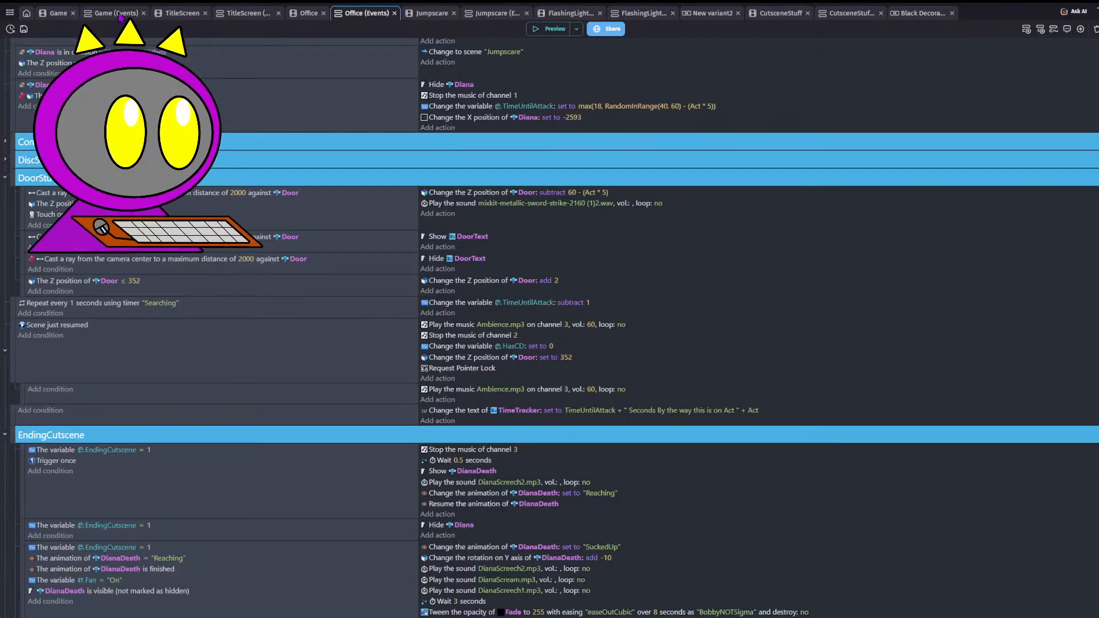
- Delete the "a" key condition from the Else if event that hides MuteScreen in the Game events, and save the project
{"action": "left_click", "coordinate": [118, 13]}
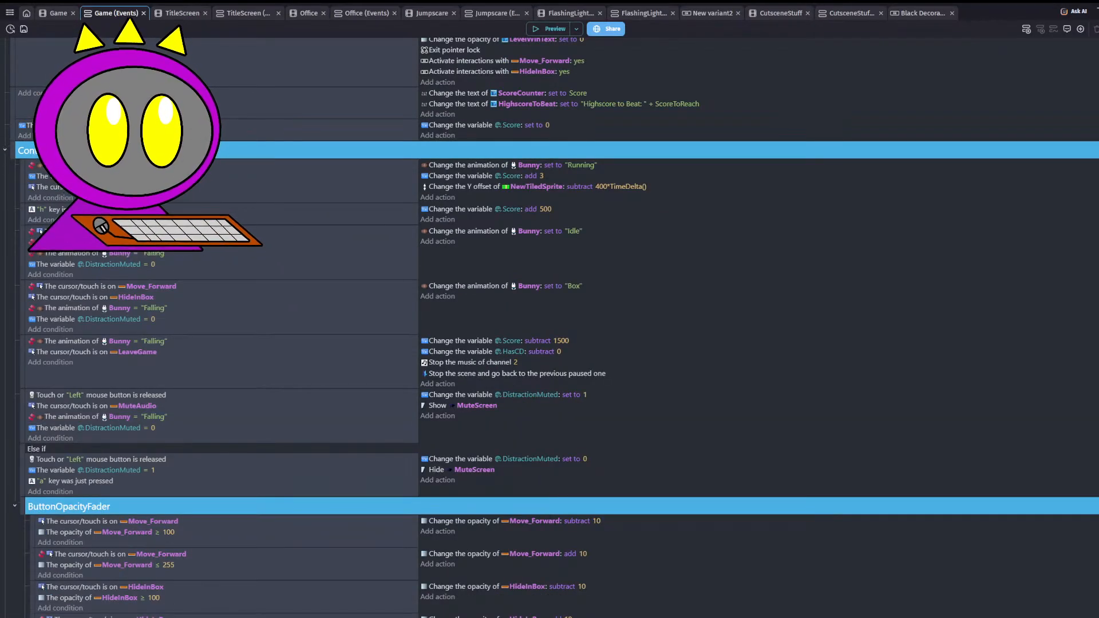
{"action": "scroll", "coordinate": [346, 368], "scroll_direction": "down", "scroll_amount": 1}
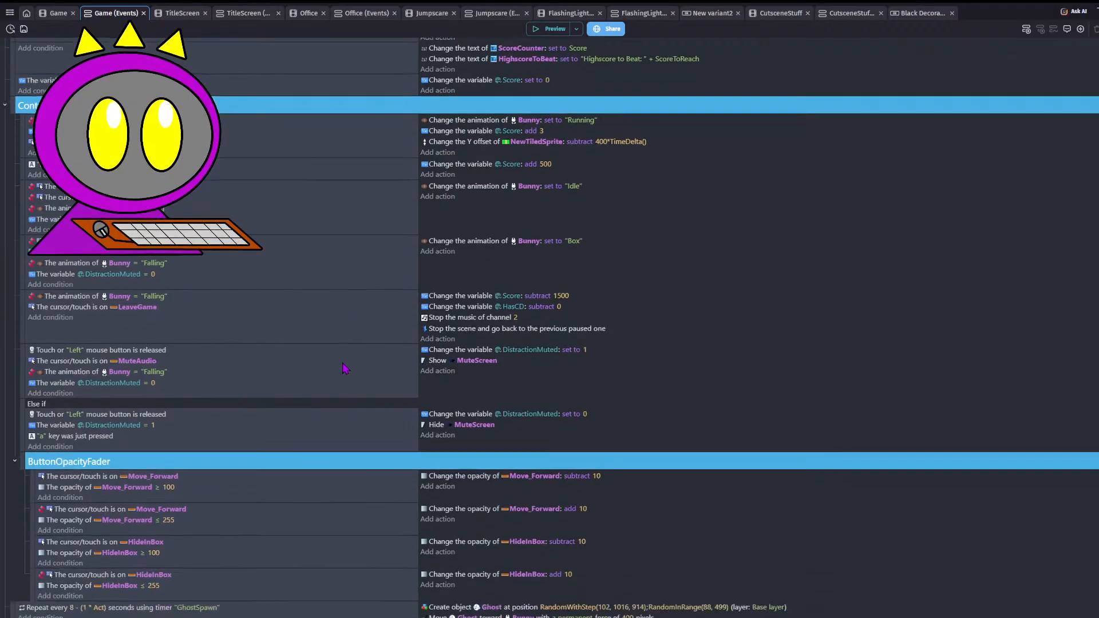
{"action": "scroll", "coordinate": [346, 368], "scroll_direction": "down", "scroll_amount": 1}
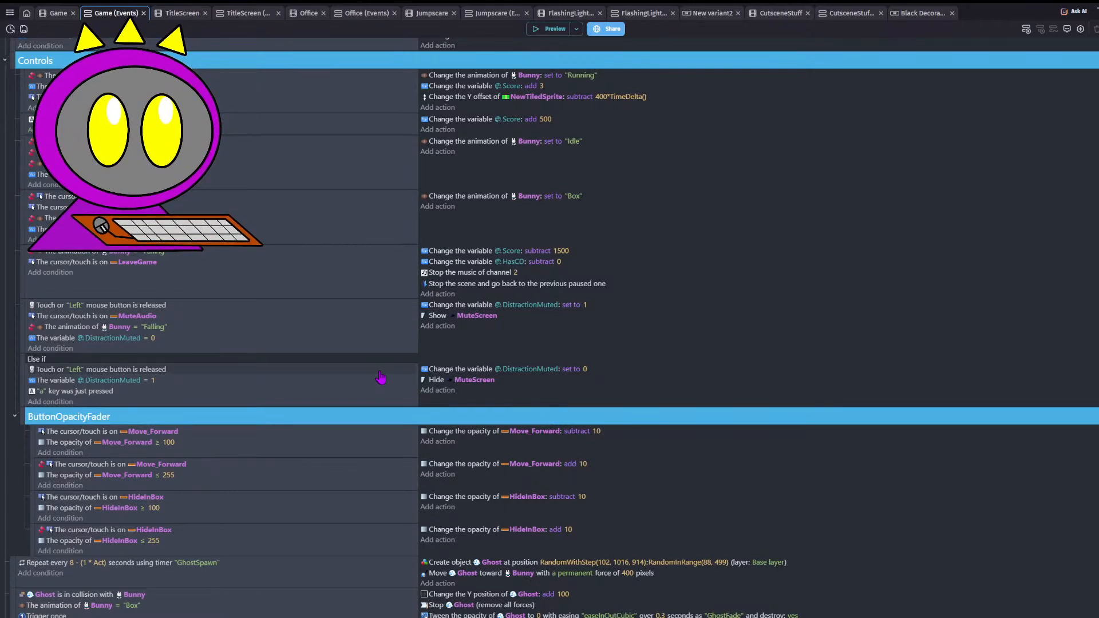
{"action": "left_click", "coordinate": [95, 393]}
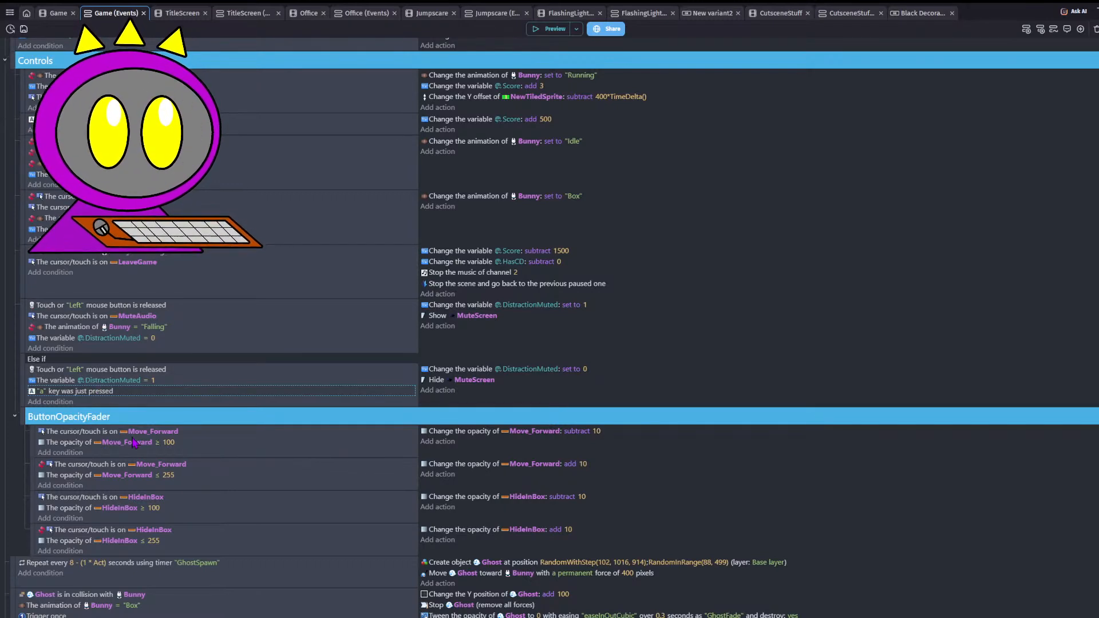
{"action": "key", "text": "Delete"}
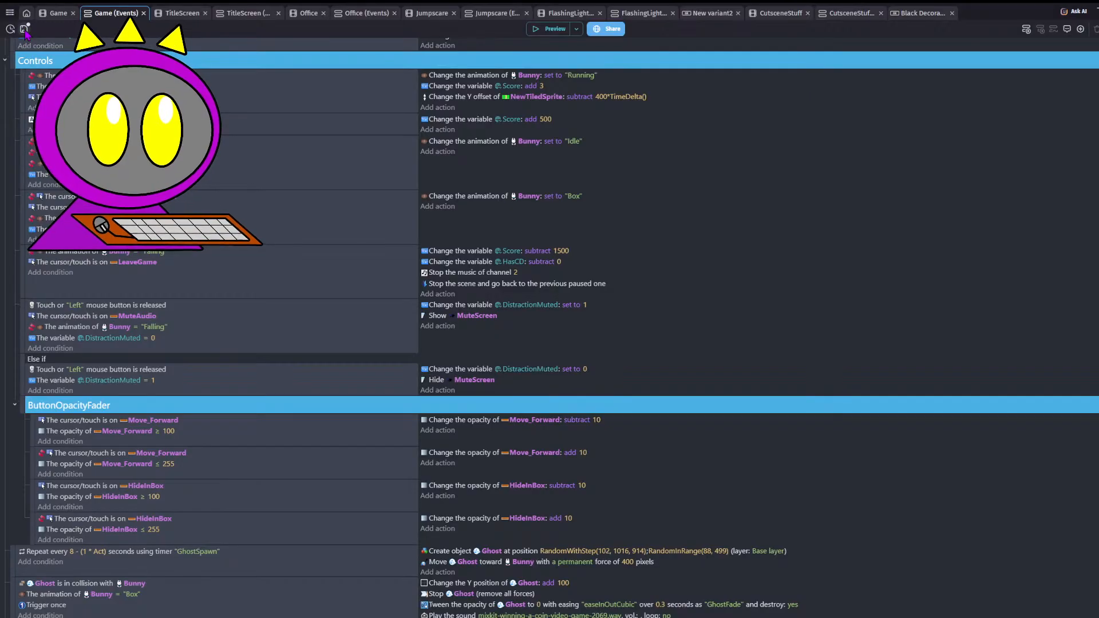
{"action": "key", "text": "ctrl+s"}
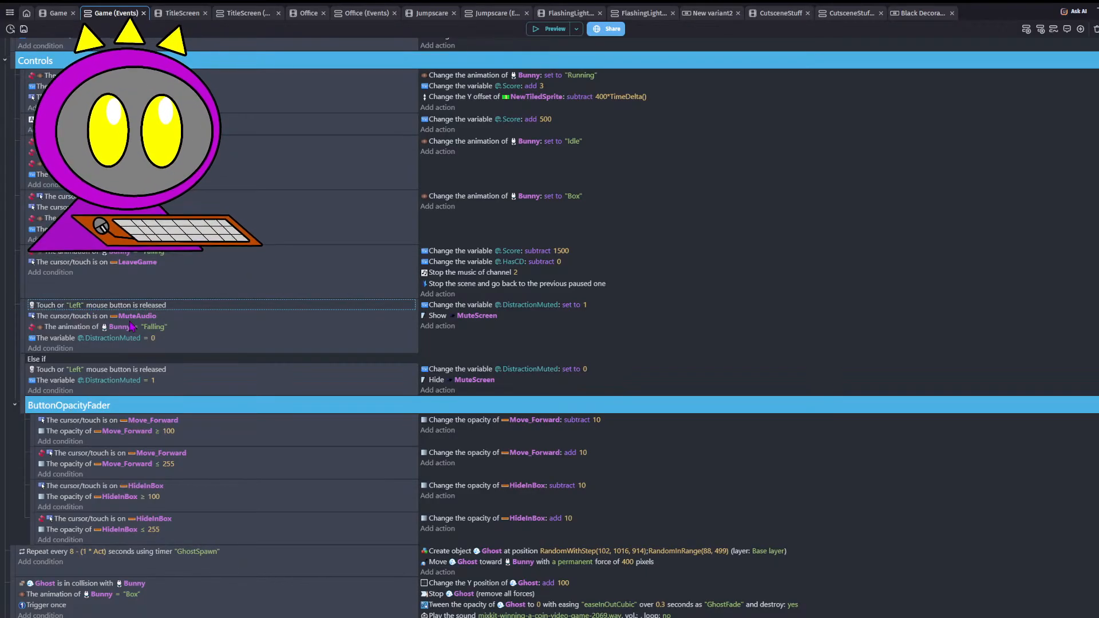
- Replace the left mouse release conditions of both mute events with one inverted cursor-on-MuteAudio condition in the Else if event, and save
{"action": "left_click_drag", "start_coordinate": [132, 327], "coordinate": [104, 366]}
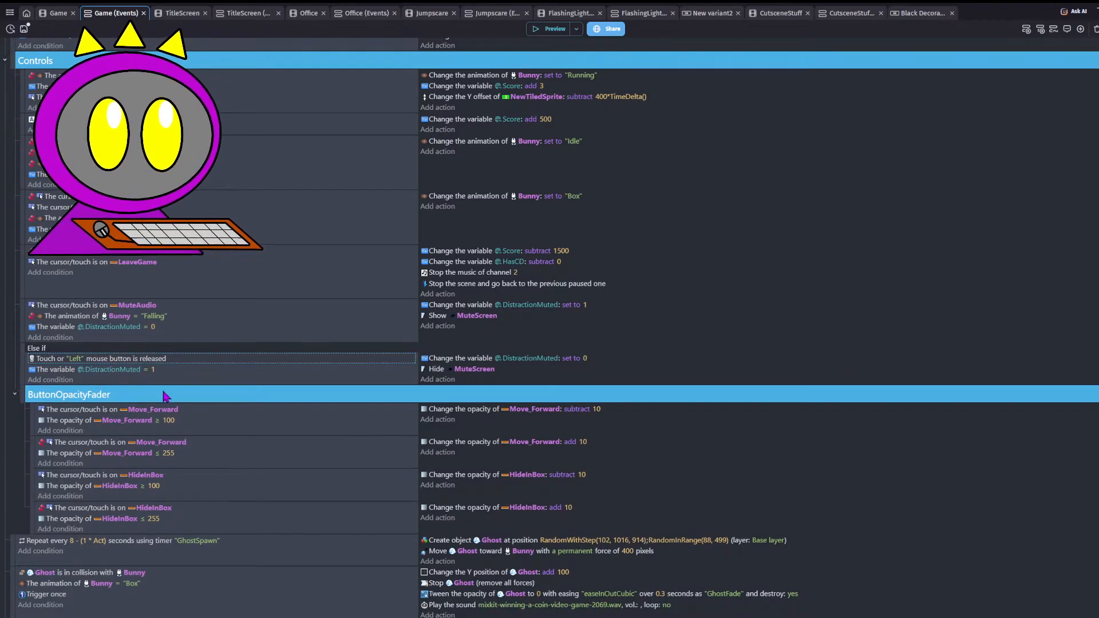
{"action": "key", "text": "Delete"}
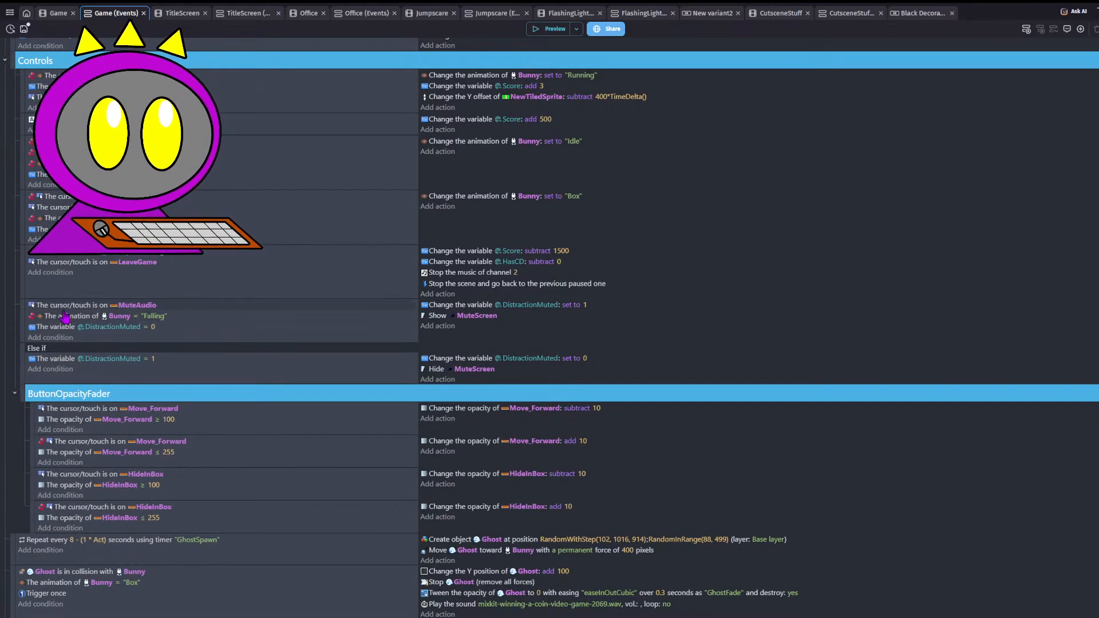
{"action": "left_click", "coordinate": [58, 359]}
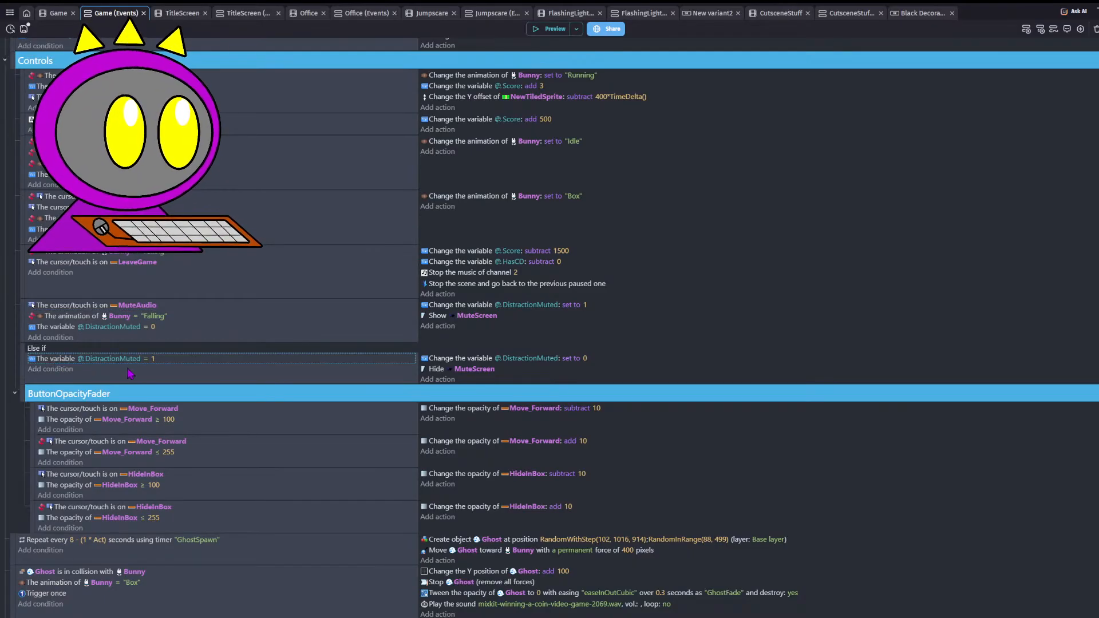
{"action": "left_click", "coordinate": [72, 368]}
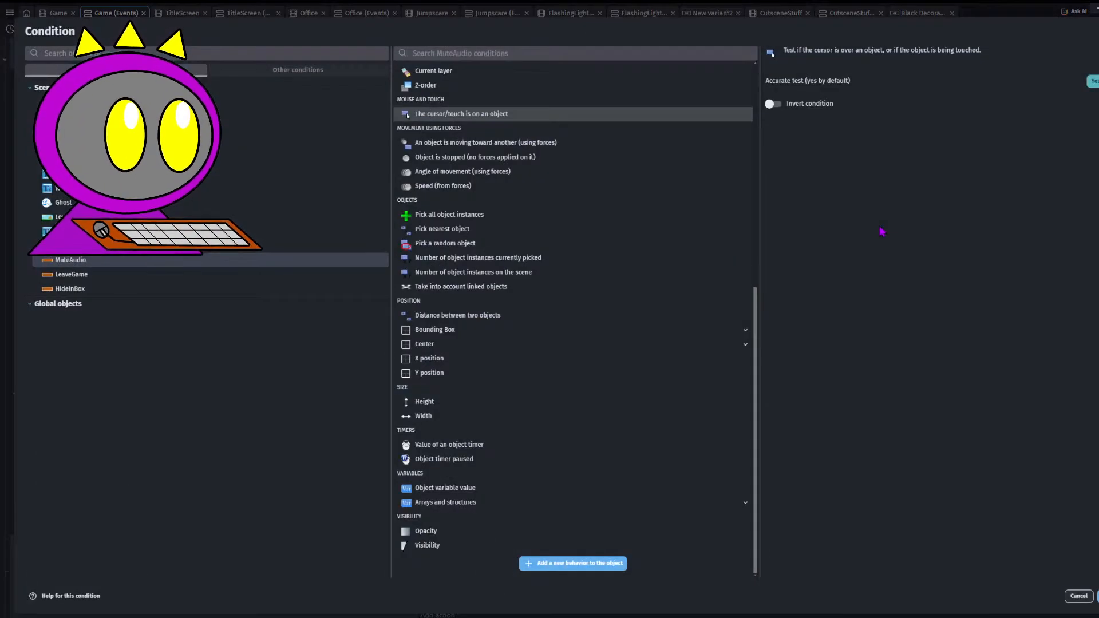
{"action": "left_click", "coordinate": [772, 104]}
{"action": "left_click", "coordinate": [1095, 596]}
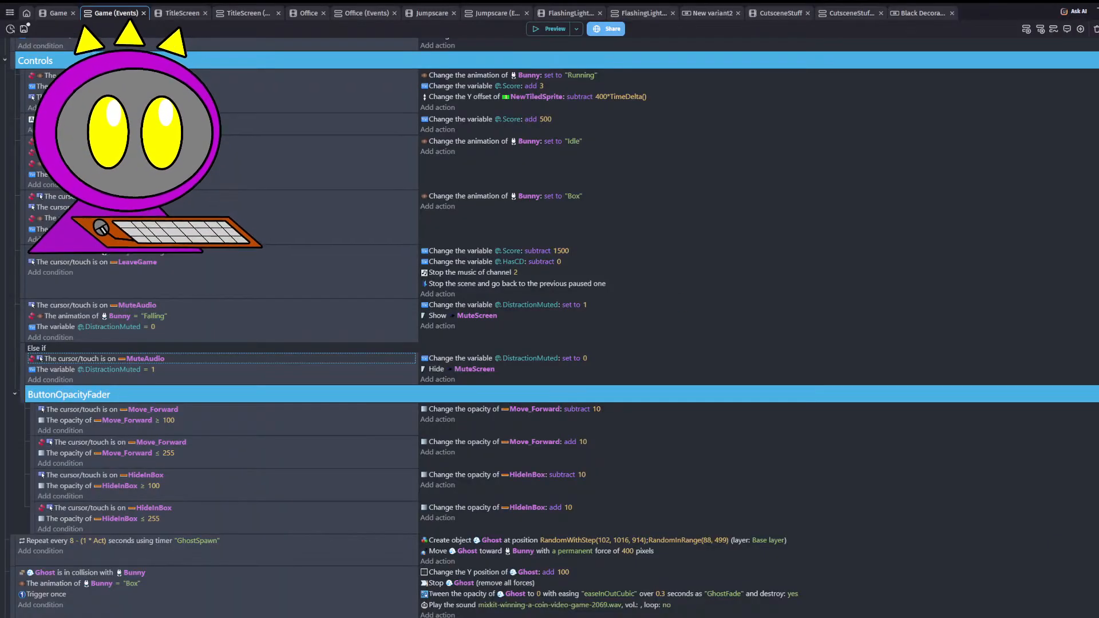
{"action": "left_click", "coordinate": [25, 30]}
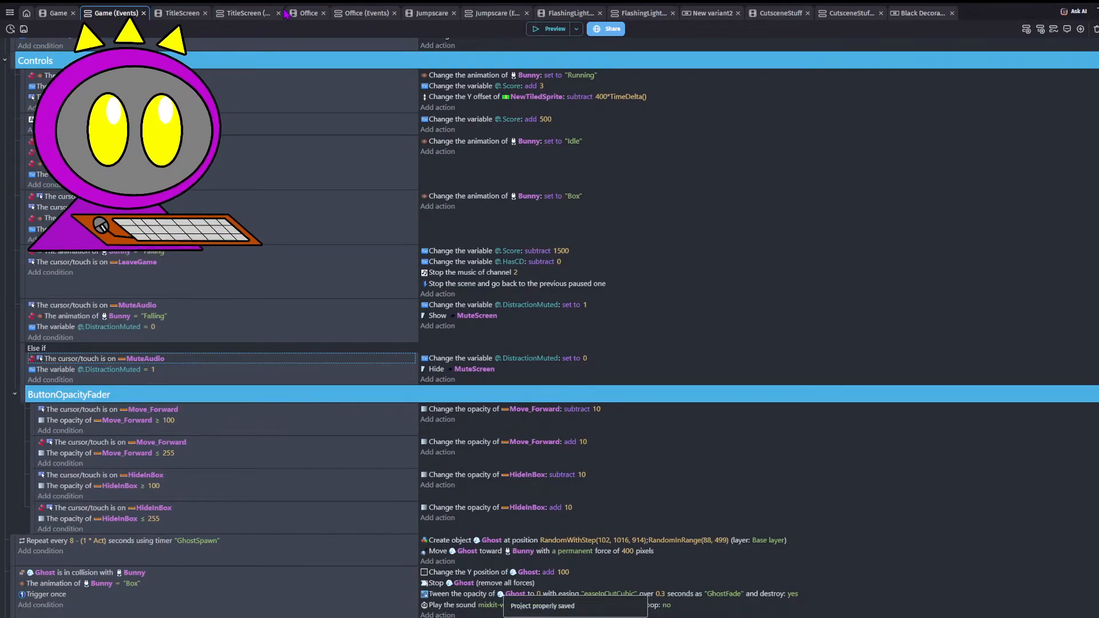
- Preview the game from the Office scene, start the computer game and test the Mute Audio button, then save the project
{"action": "left_click", "coordinate": [354, 14]}
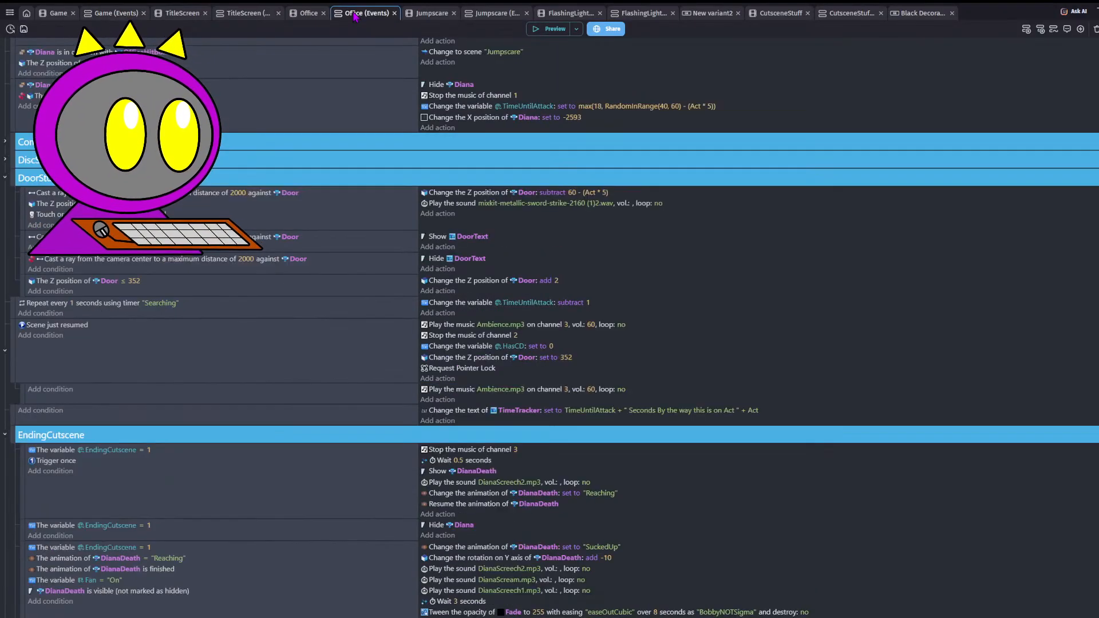
{"action": "left_click", "coordinate": [552, 32]}
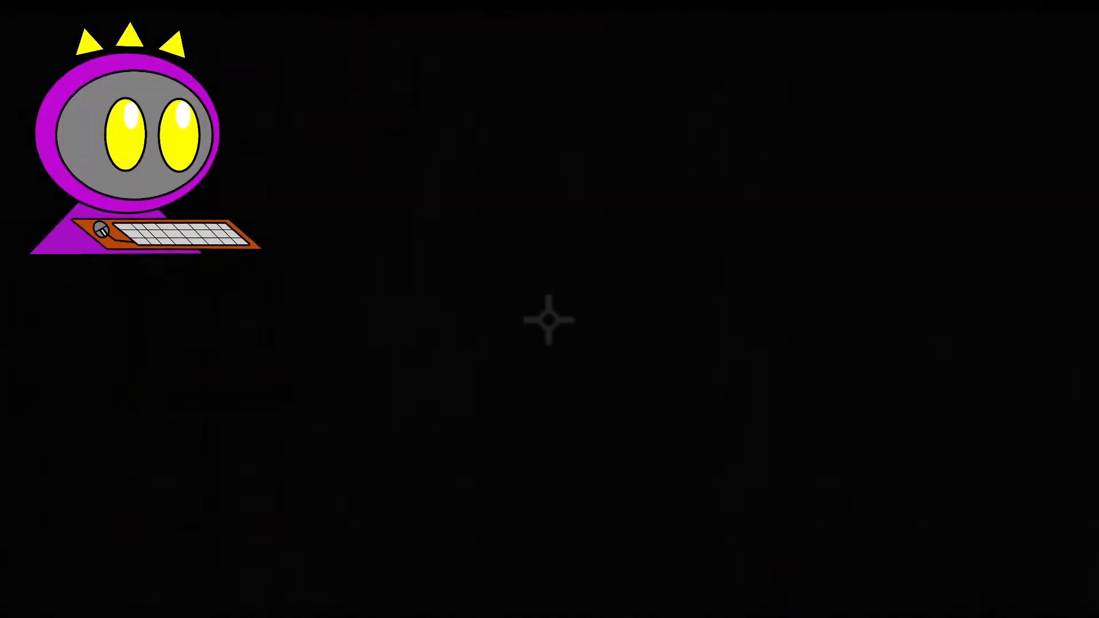
{"action": "left_click", "coordinate": [1028, 2]}
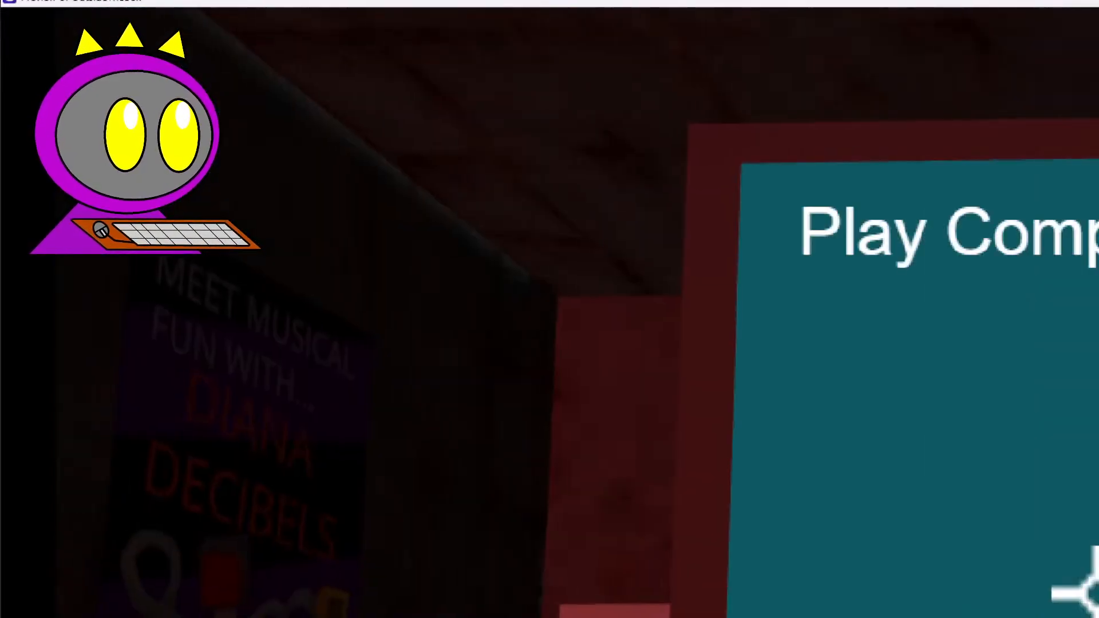
{"action": "left_click", "coordinate": [1091, 594]}
{"action": "left_click", "coordinate": [306, 103]}
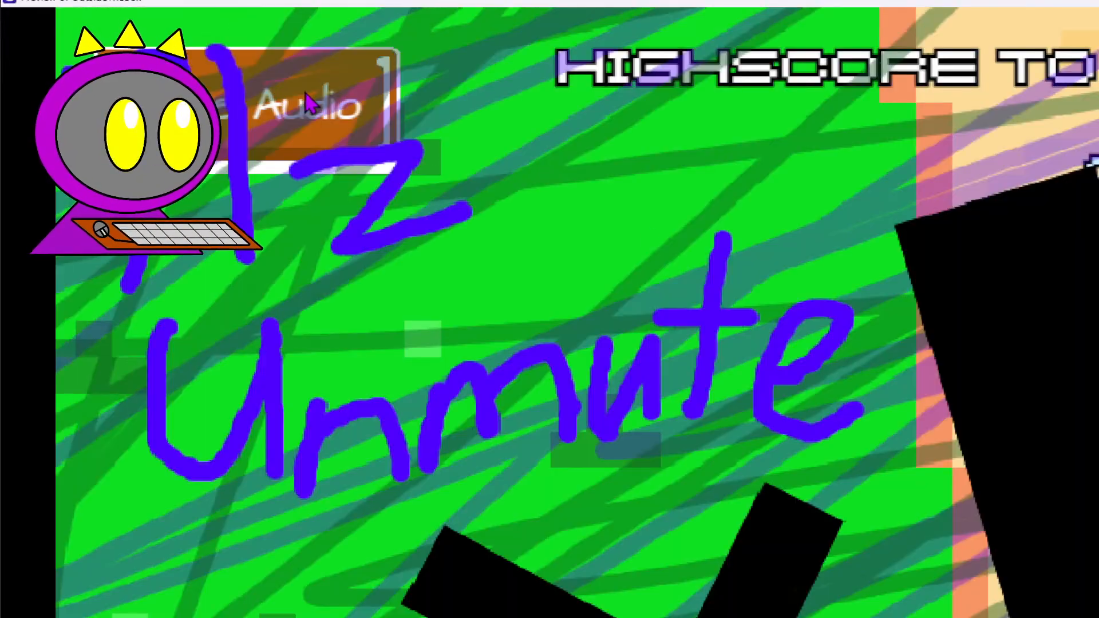
{"action": "left_click", "coordinate": [306, 103]}
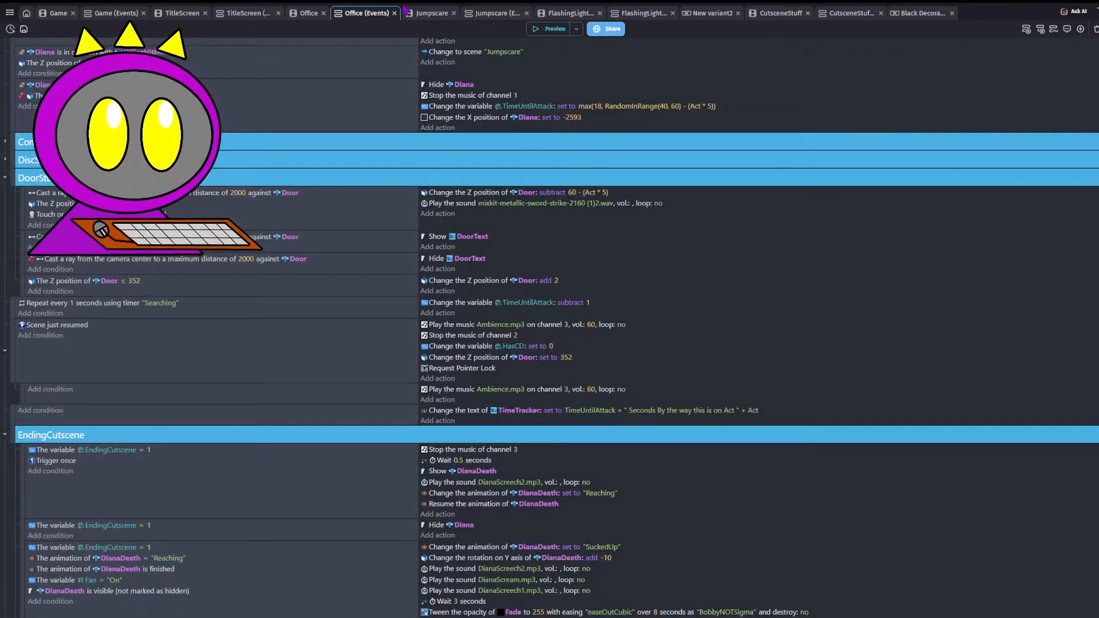
{"action": "key", "text": "ctrl+s"}
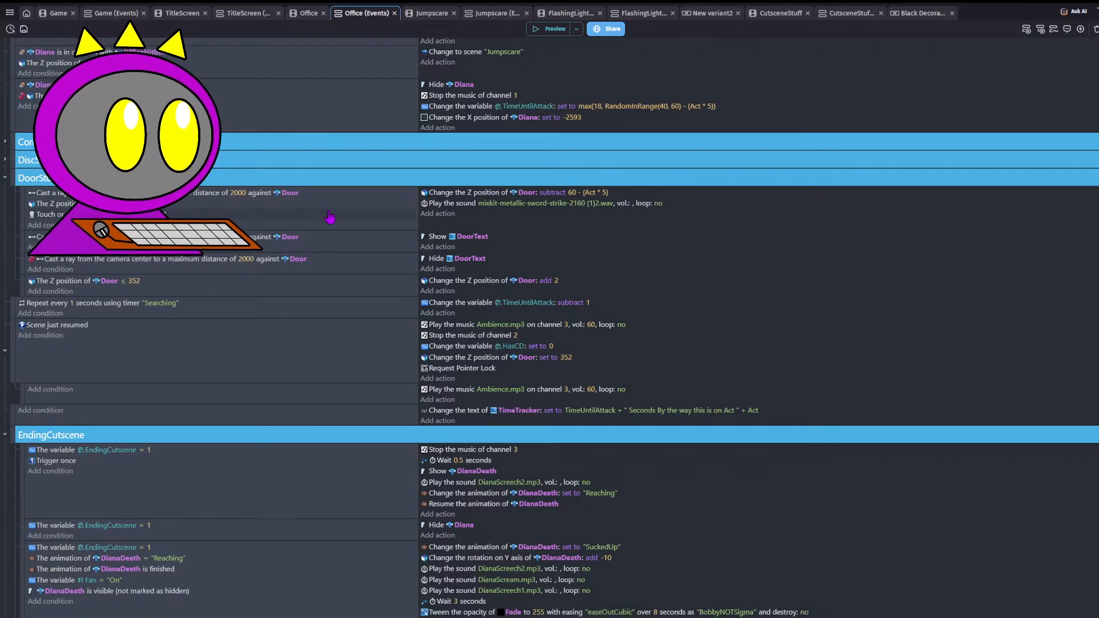
- Set the ScoreToReach variable to (1000 * Act) + 3000 in the Game scene's start event and save the project
{"action": "scroll", "coordinate": [708, 344], "scroll_direction": "up", "scroll_amount": 3}
{"action": "scroll", "coordinate": [707, 344], "scroll_direction": "up", "scroll_amount": 3}
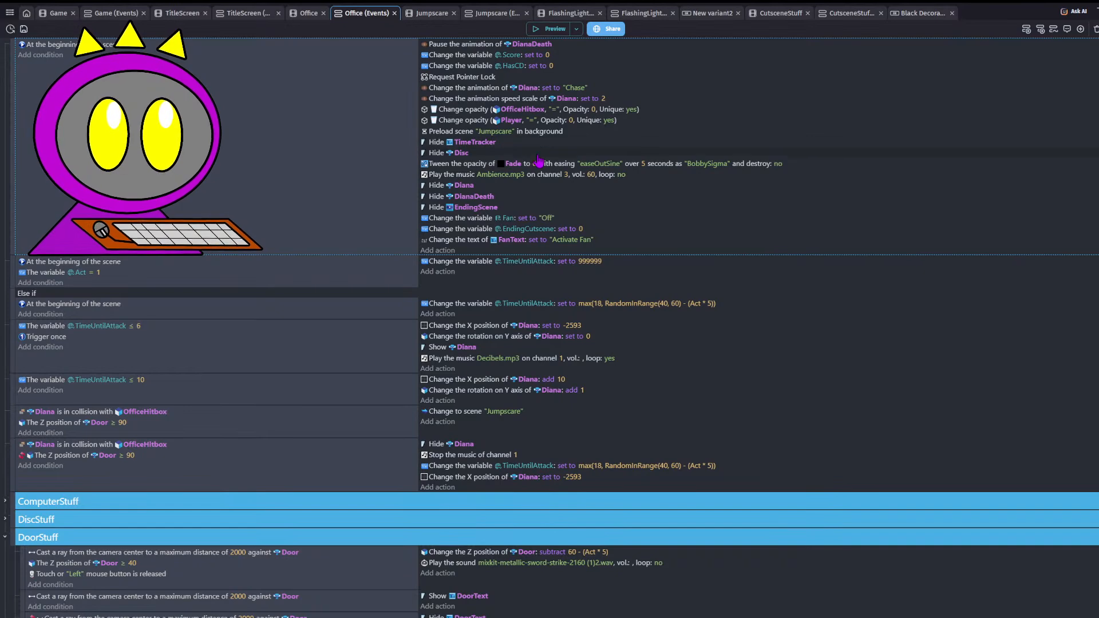
{"action": "left_click", "coordinate": [123, 13]}
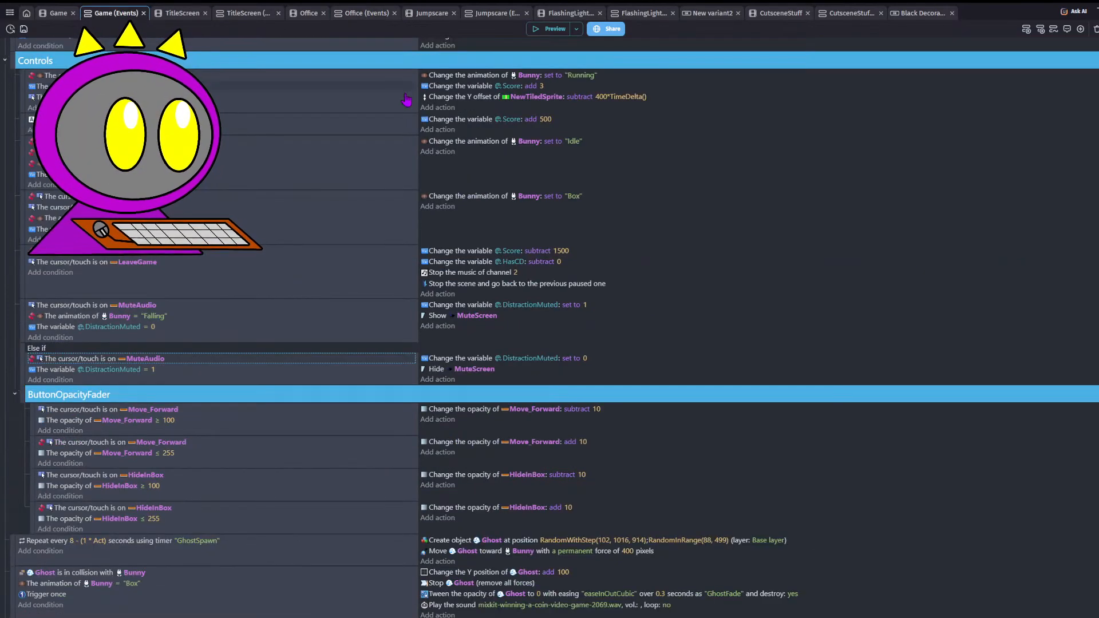
{"action": "scroll", "coordinate": [601, 114], "scroll_direction": "up", "scroll_amount": 2}
{"action": "left_click", "coordinate": [598, 56]}
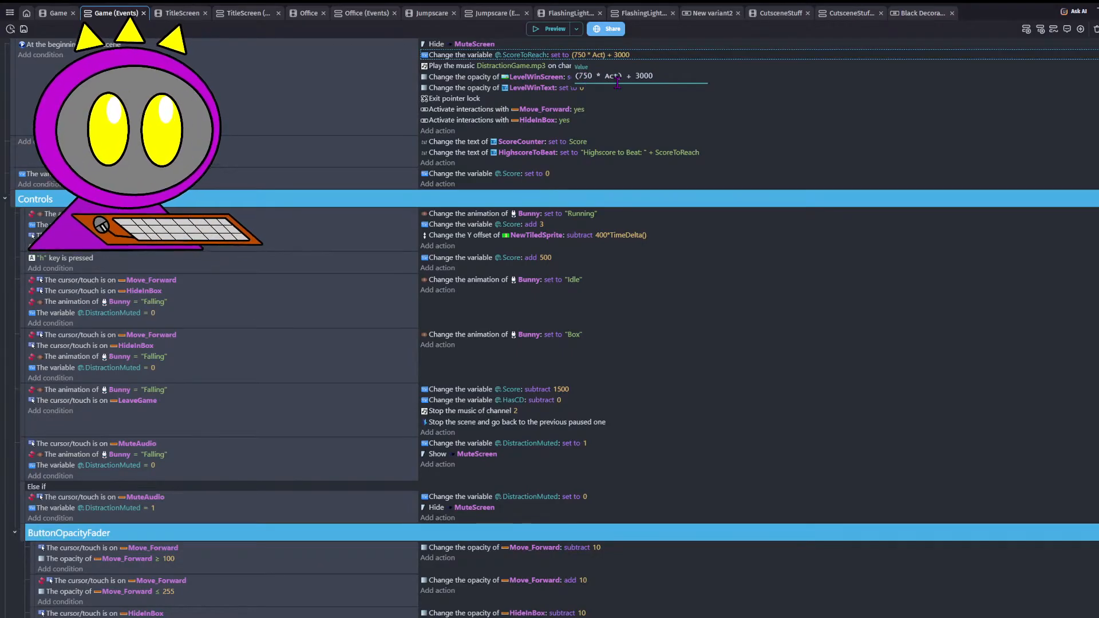
{"action": "key", "text": "BackSpace"}
{"action": "key", "text": "BackSpace"}
{"action": "type", "text": "100"}
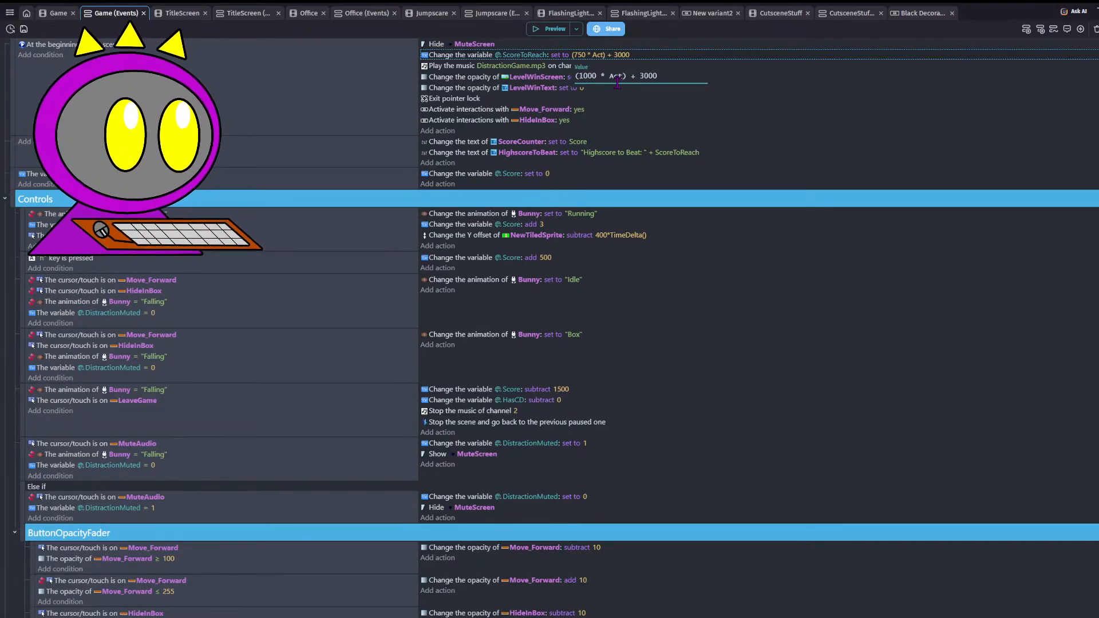
{"action": "left_click", "coordinate": [655, 140]}
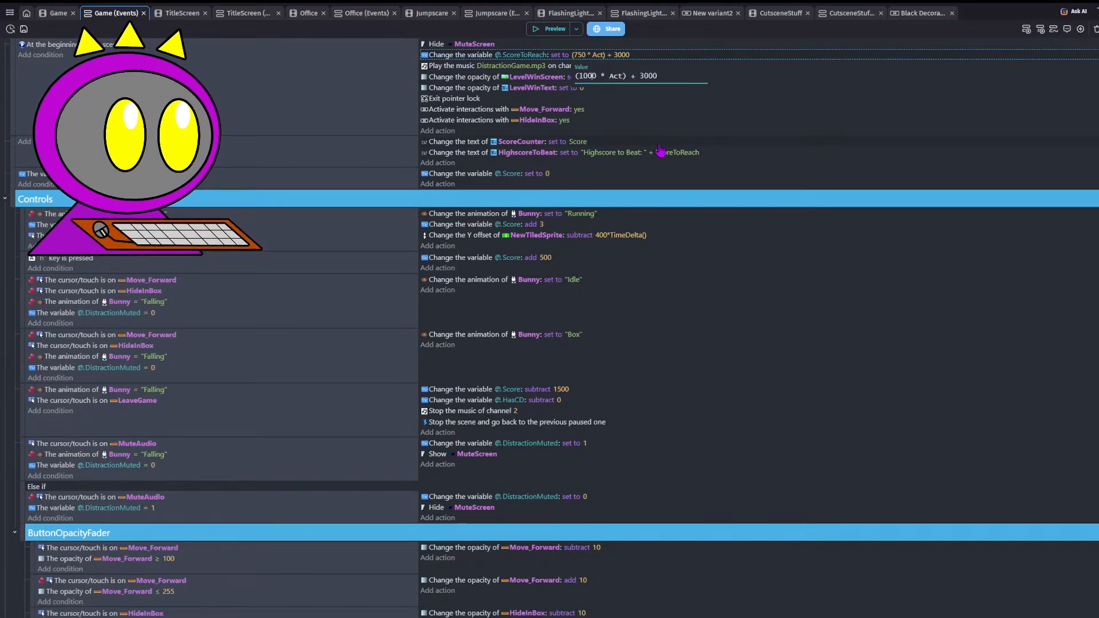
{"action": "left_click", "coordinate": [27, 29]}
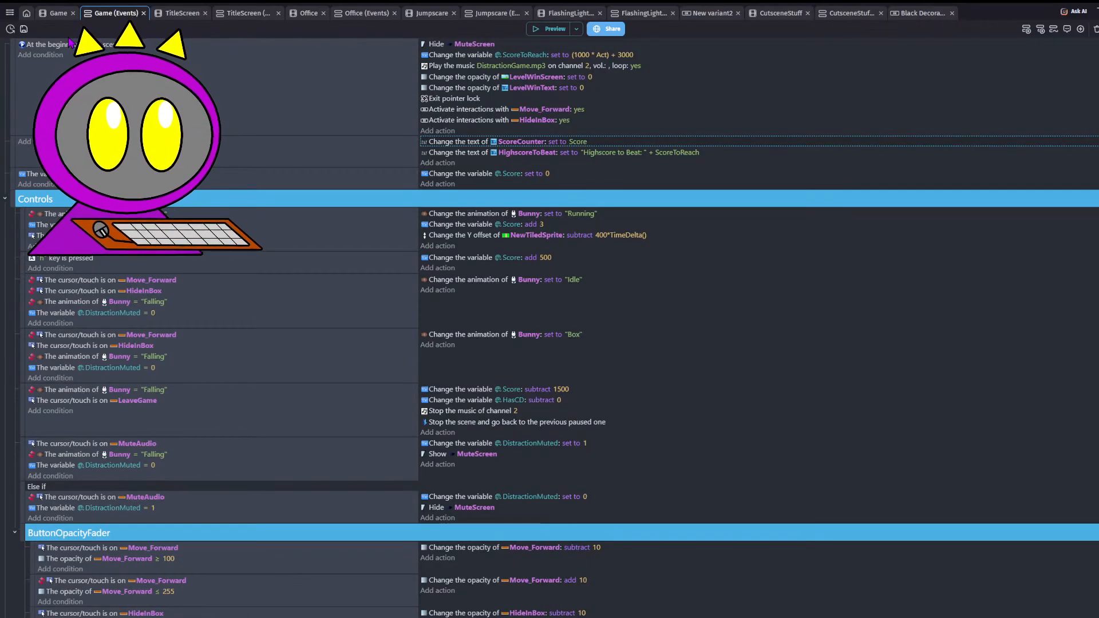
- Look over the TitleScreen scene and its events
{"action": "left_click", "coordinate": [251, 14]}
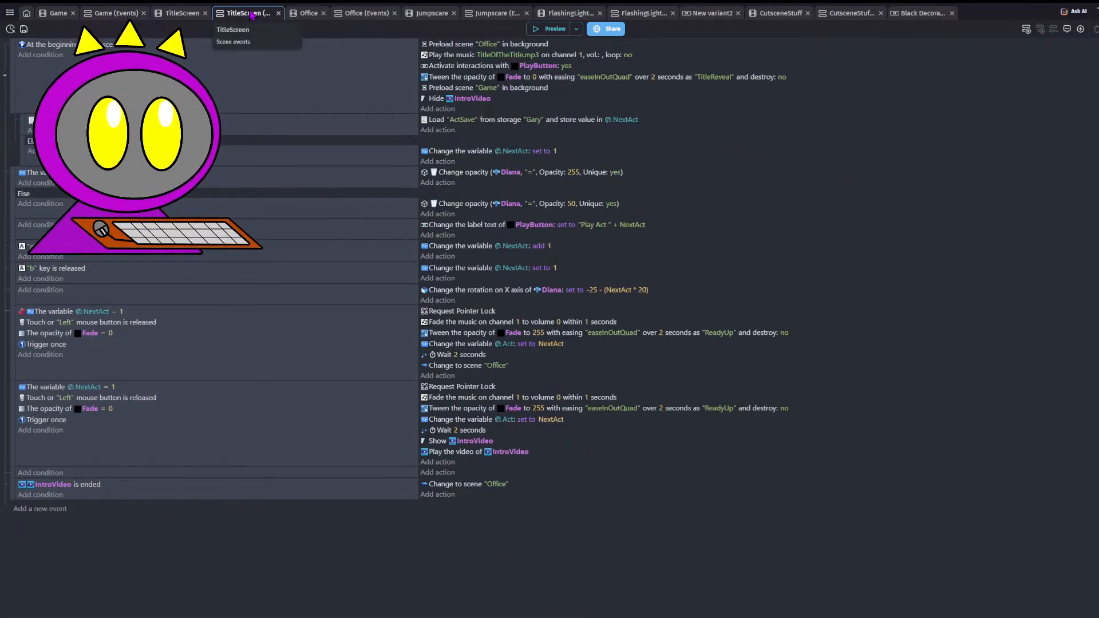
{"action": "left_click", "coordinate": [180, 14]}
{"action": "left_click", "coordinate": [250, 14]}
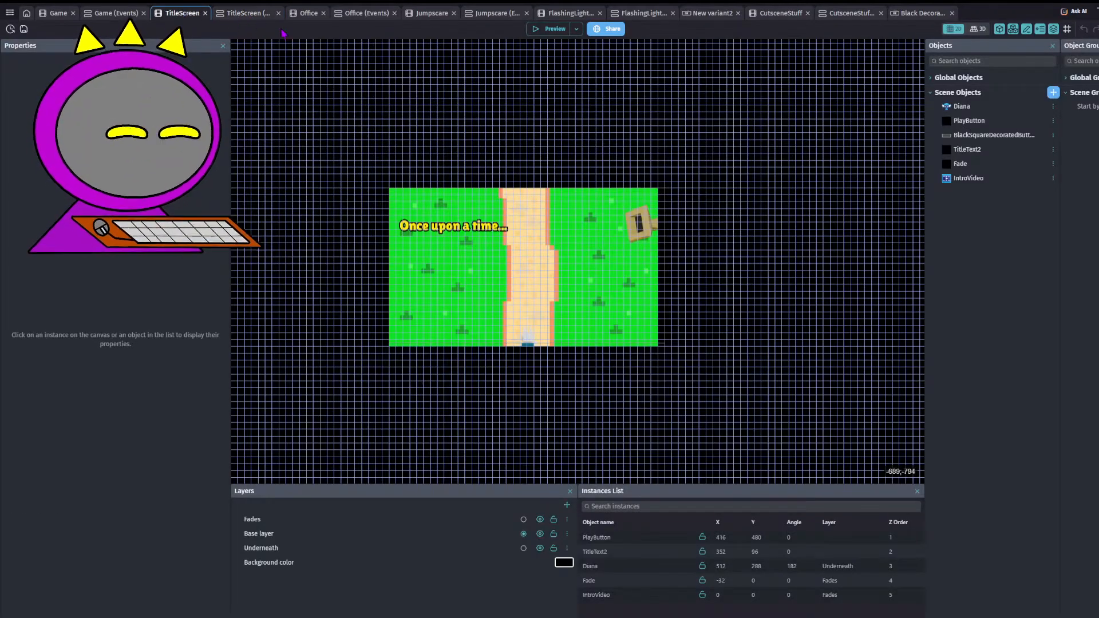
- Hide the Fades layer in the TitleScreen scene so the objects beneath the intro video can be worked on
{"action": "scroll", "coordinate": [687, 203], "scroll_direction": "up", "scroll_amount": 1}
{"action": "scroll", "coordinate": [410, 218], "scroll_direction": "up", "scroll_amount": 1}
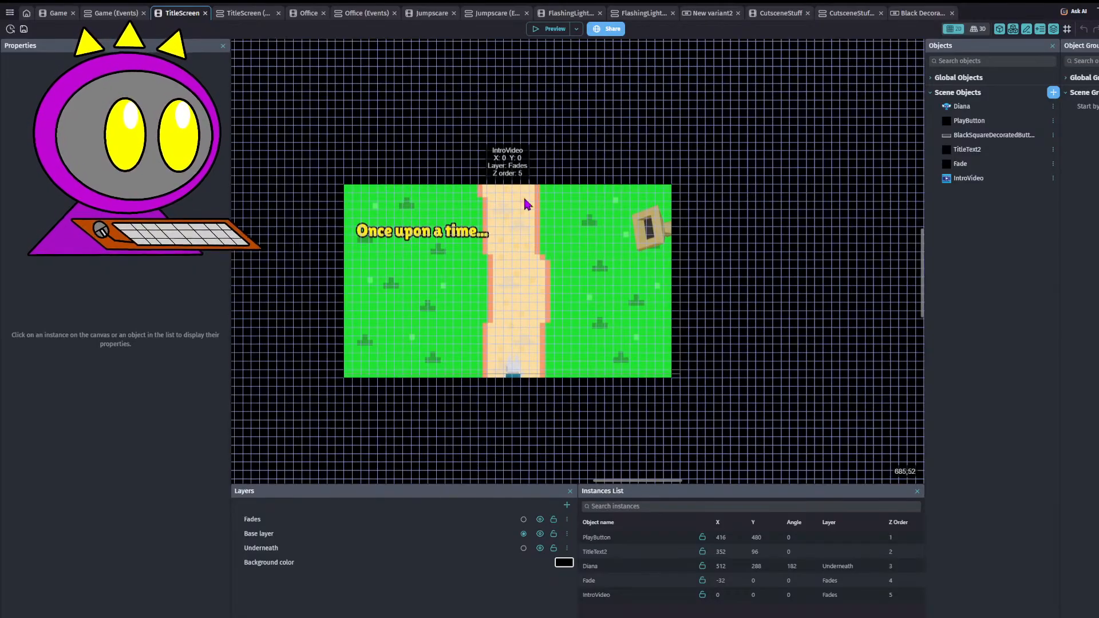
{"action": "scroll", "coordinate": [522, 201], "scroll_direction": "up", "scroll_amount": 1}
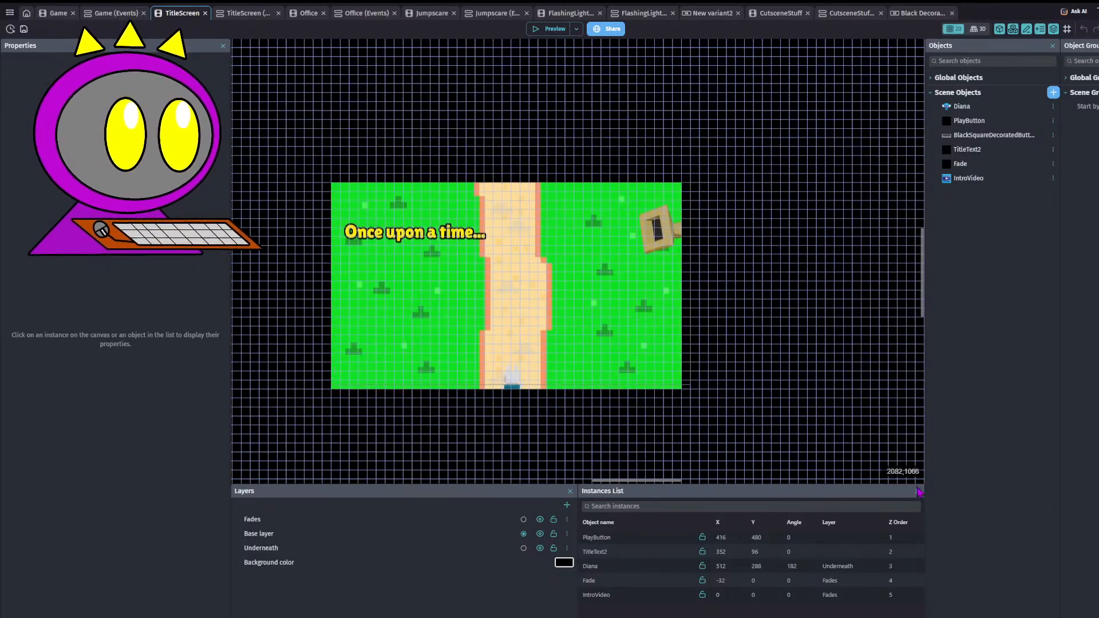
{"action": "left_click", "coordinate": [540, 520]}
{"action": "scroll", "coordinate": [530, 263], "scroll_direction": "up", "scroll_amount": 2}
{"action": "scroll", "coordinate": [529, 263], "scroll_direction": "up", "scroll_amount": 1}
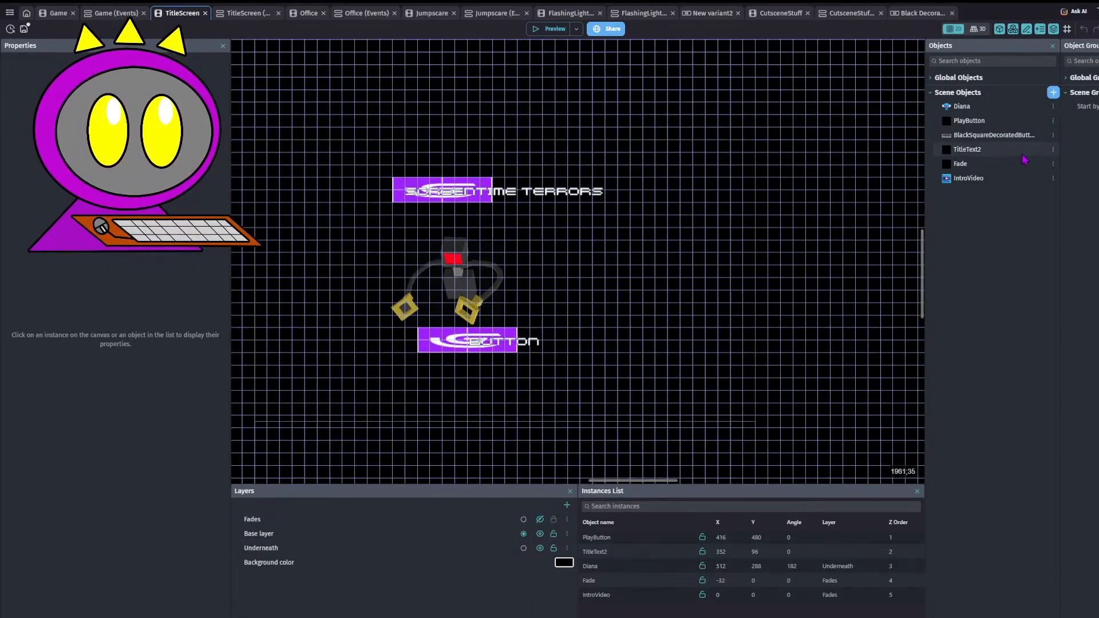
{"action": "left_click_drag", "start_coordinate": [969, 121], "coordinate": [642, 281]}
{"action": "key", "text": "Delete"}
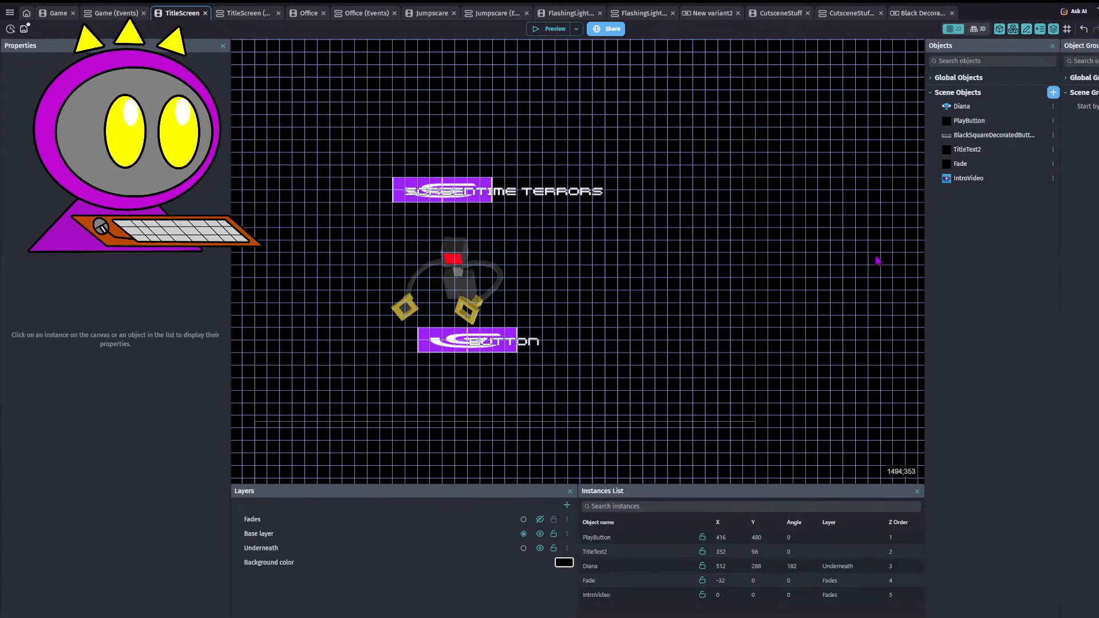
- Create a labeled button object from the Red Button With Shadow preset and open its editable variant copy
{"action": "left_click", "coordinate": [1053, 93]}
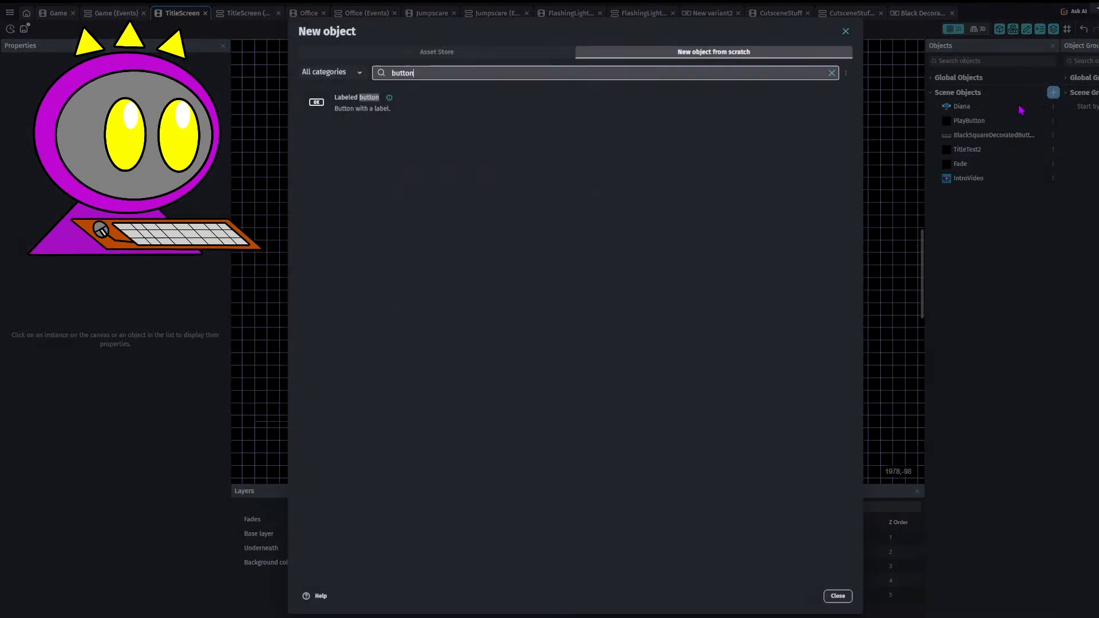
{"action": "left_click", "coordinate": [409, 109]}
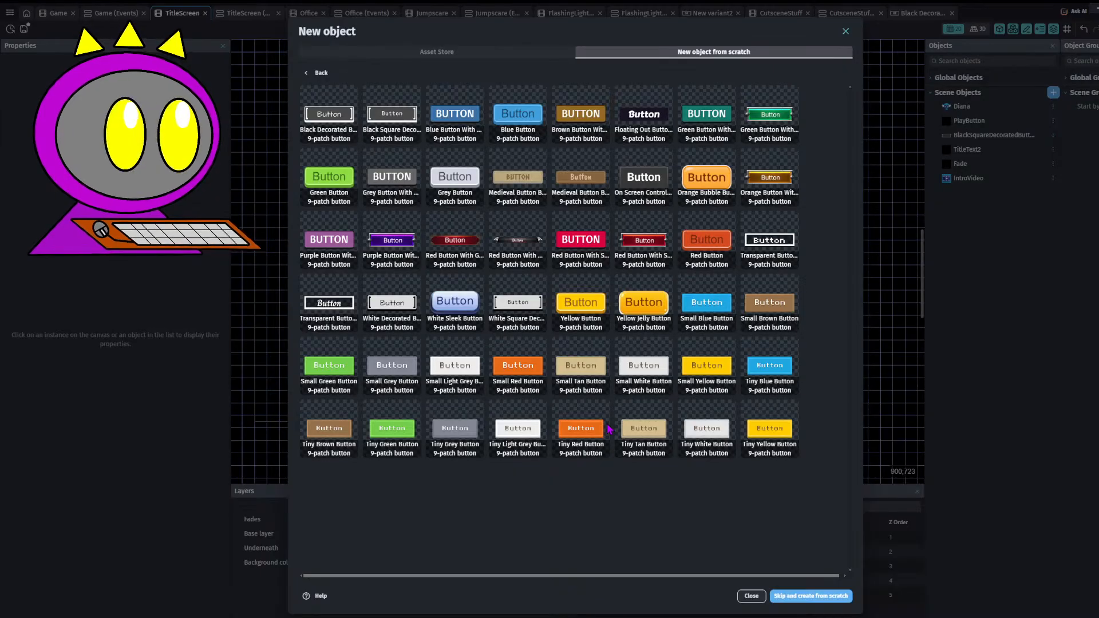
{"action": "left_click", "coordinate": [580, 304]}
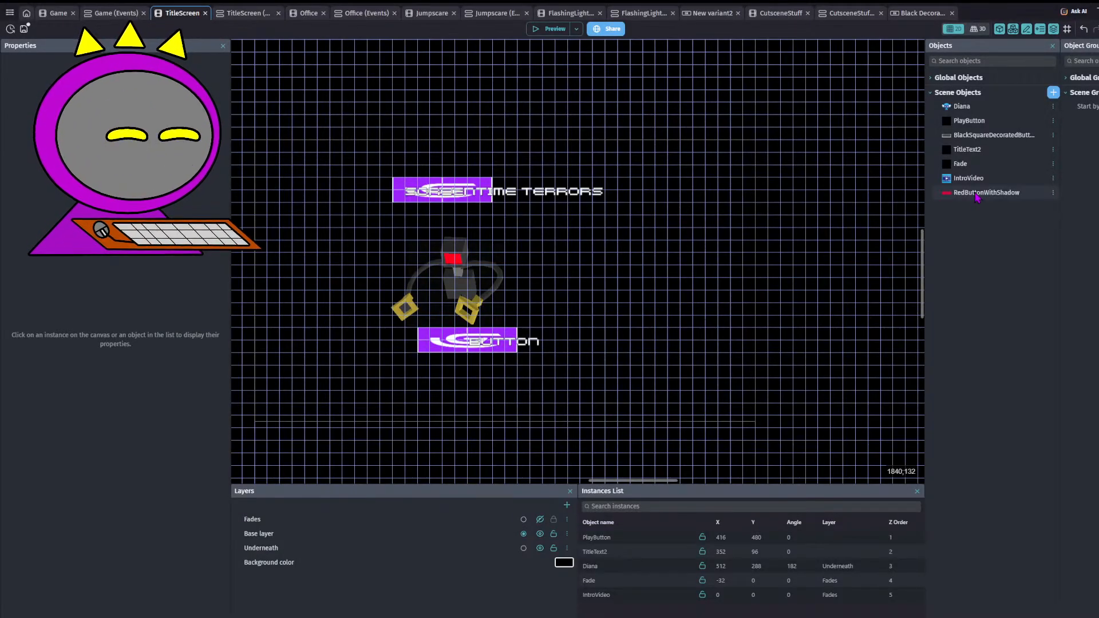
{"action": "double_click", "coordinate": [977, 193]}
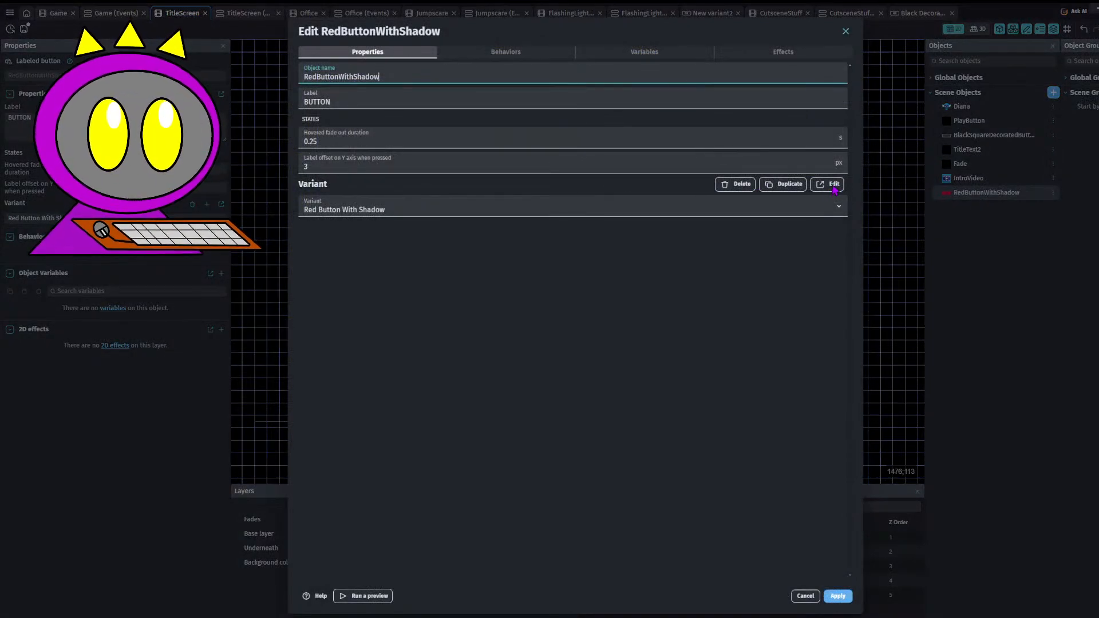
{"action": "left_click", "coordinate": [835, 184]}
{"action": "left_click", "coordinate": [685, 350]}
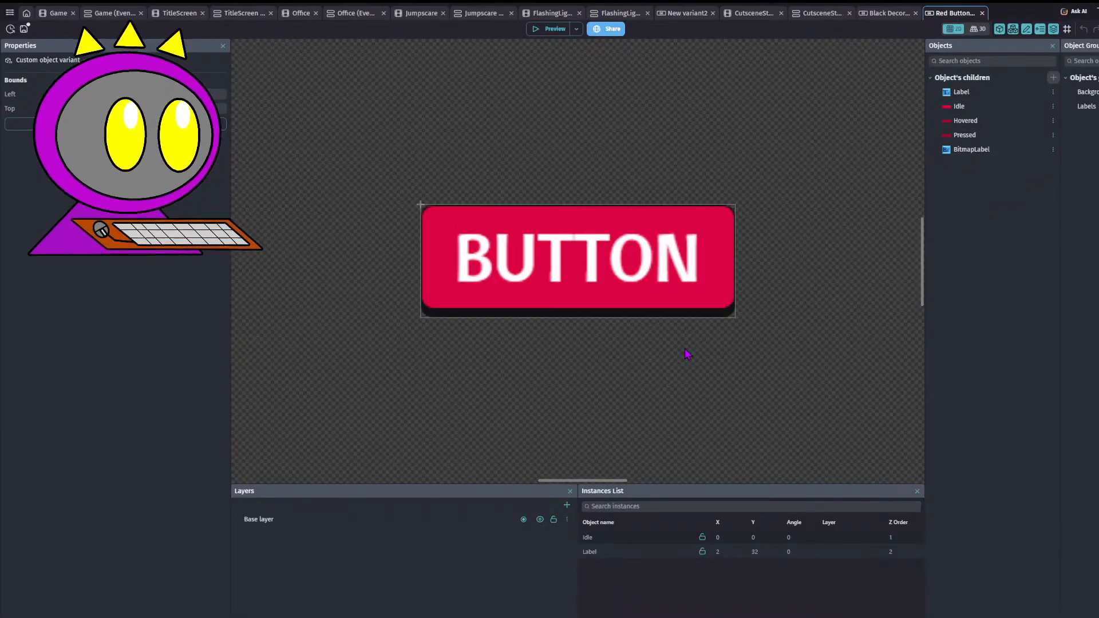
- Repaint the variant's Idle background image in darker, shaded red tones, apply the change and save the project
{"action": "left_click", "coordinate": [722, 316]}
{"action": "double_click", "coordinate": [960, 106]}
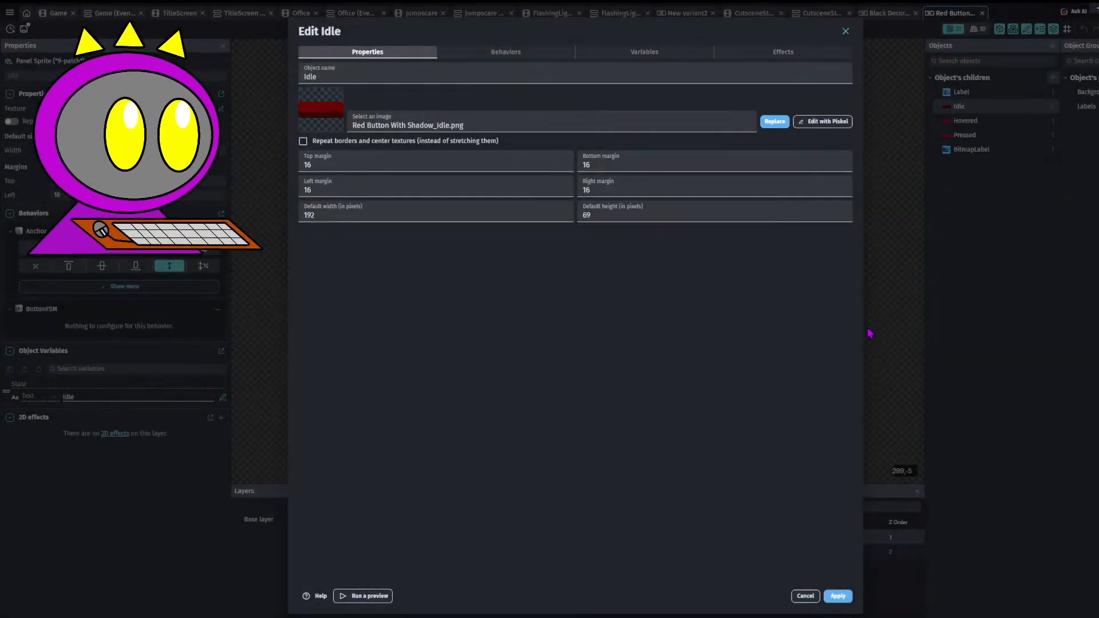
{"action": "left_click", "coordinate": [838, 596]}
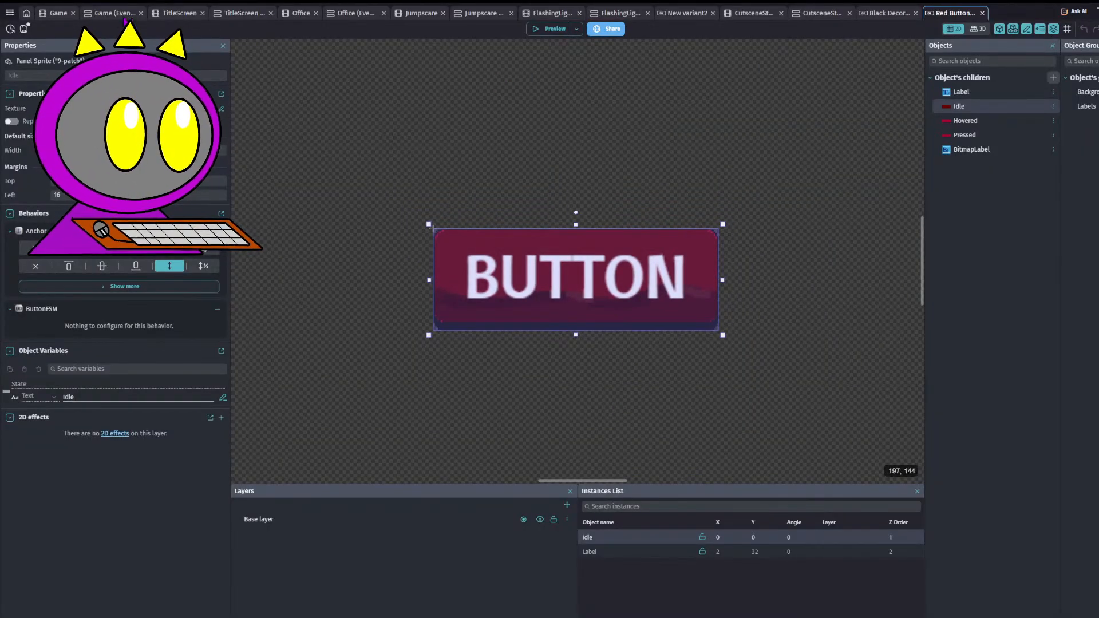
{"action": "left_click", "coordinate": [24, 29]}
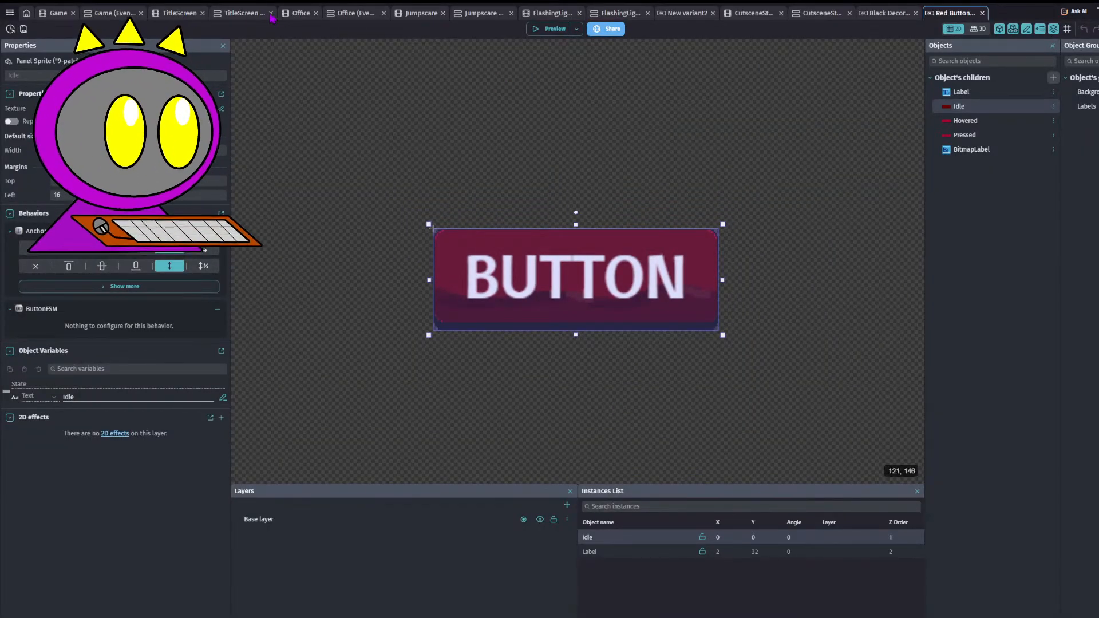
- Rename the RedButtonWithShadow object in the TitleScreen scene to ResetButton
{"action": "left_click", "coordinate": [178, 12]}
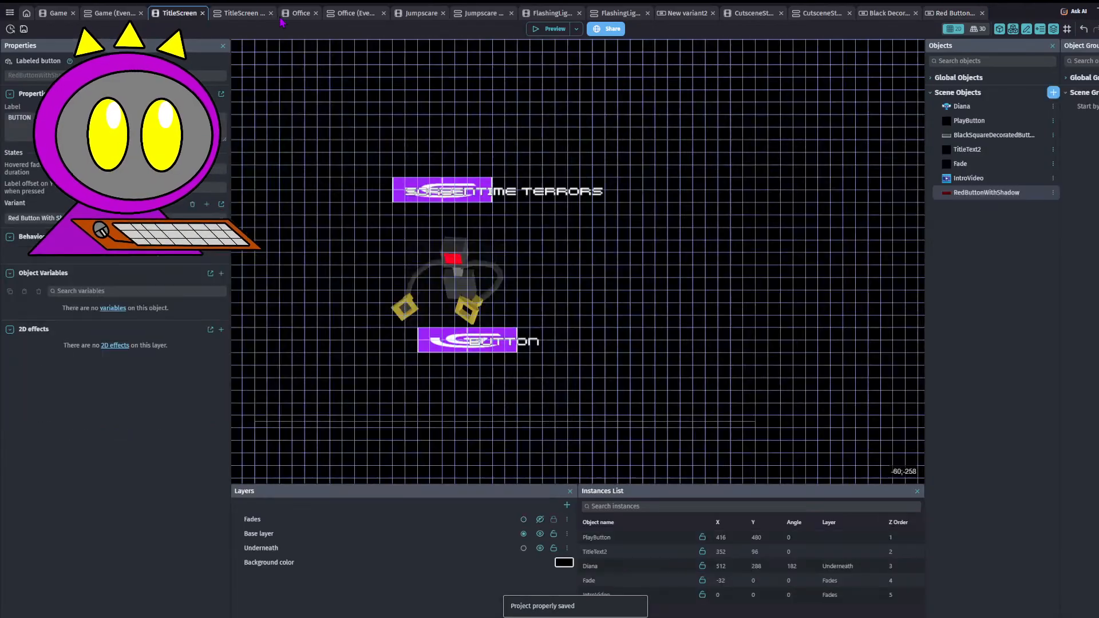
{"action": "double_click", "coordinate": [980, 194]}
{"action": "double_click", "coordinate": [391, 76]}
{"action": "type", "text": "R"}
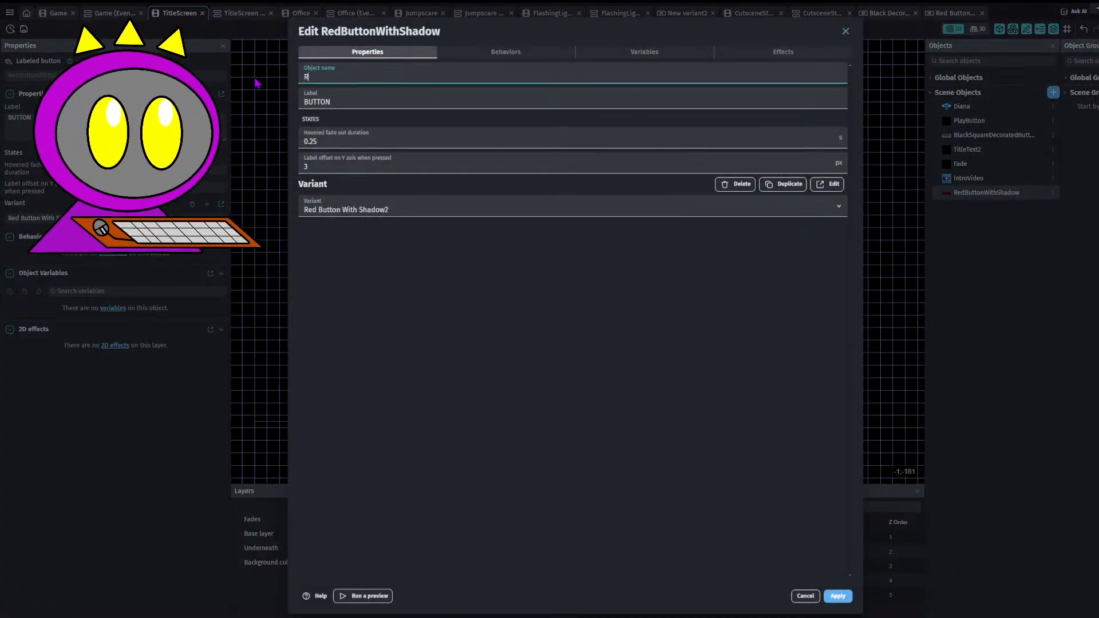
{"action": "type", "text": "esetButto"}
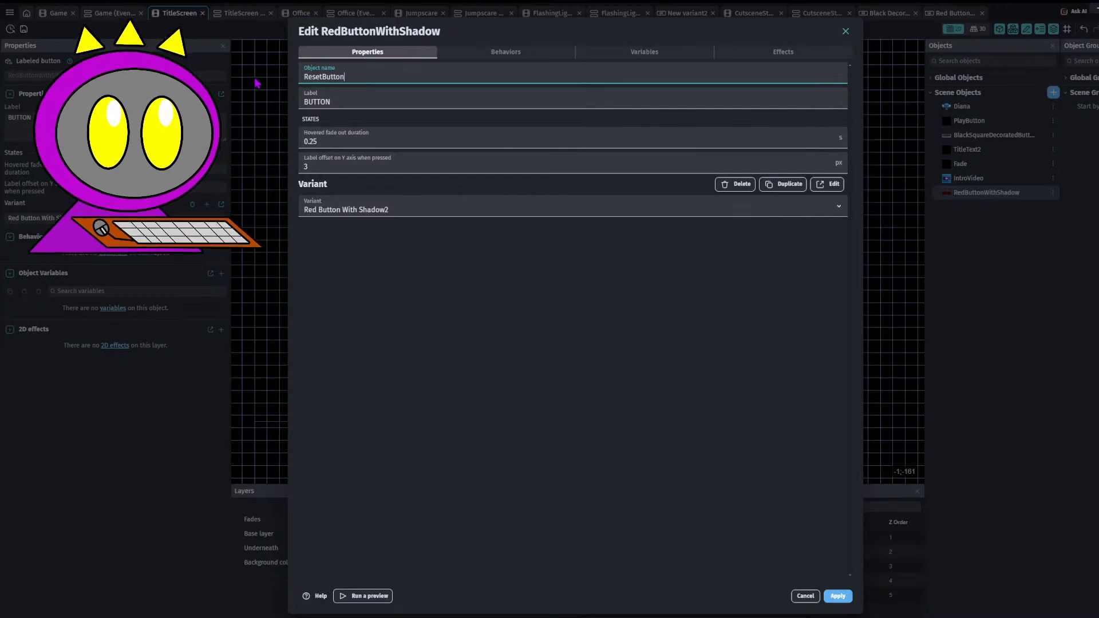
{"action": "type", "text": "n"}
- Set the ResetButton's label to "Hold To Reset Progress" and apply the object changes
{"action": "key", "text": "Tab"}
{"action": "type", "text": "Hov"}
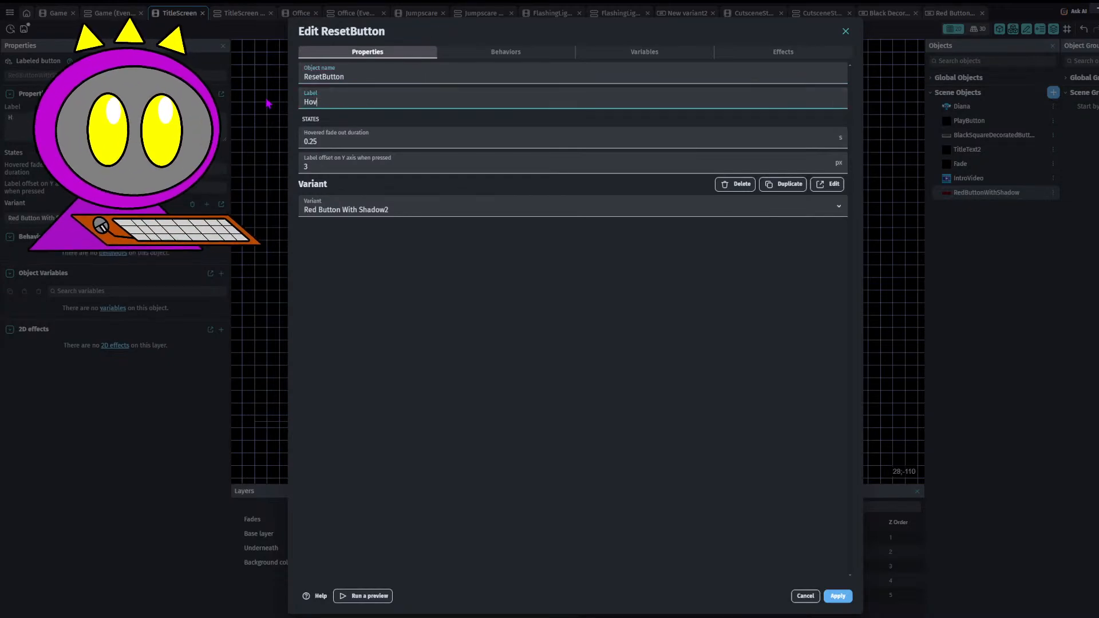
{"action": "type", "text": "er to Reset P"}
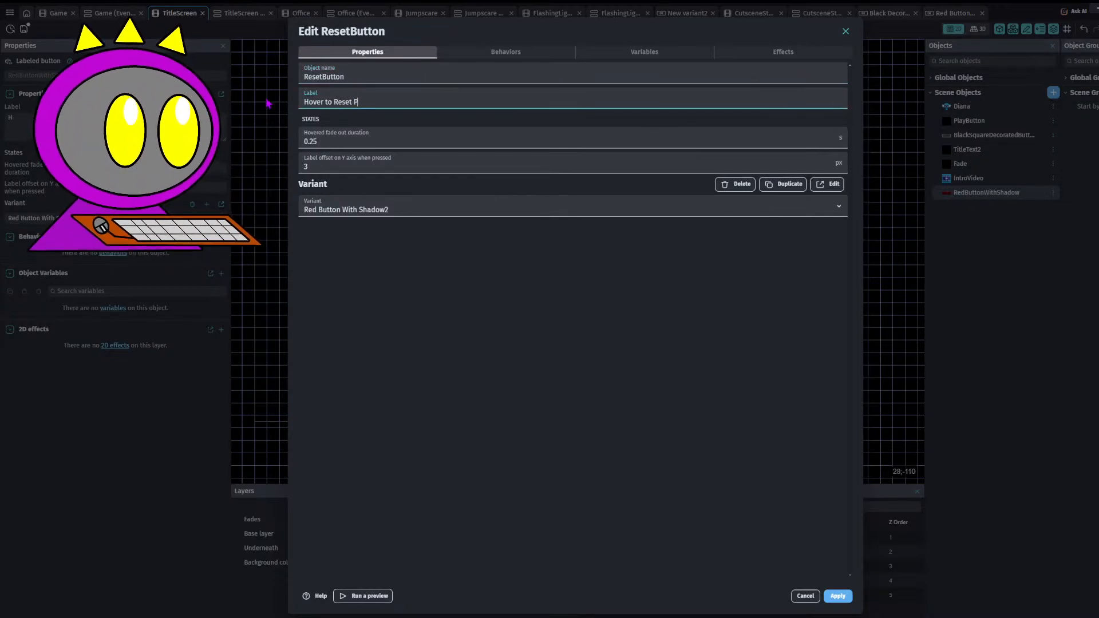
{"action": "type", "text": "rogress"}
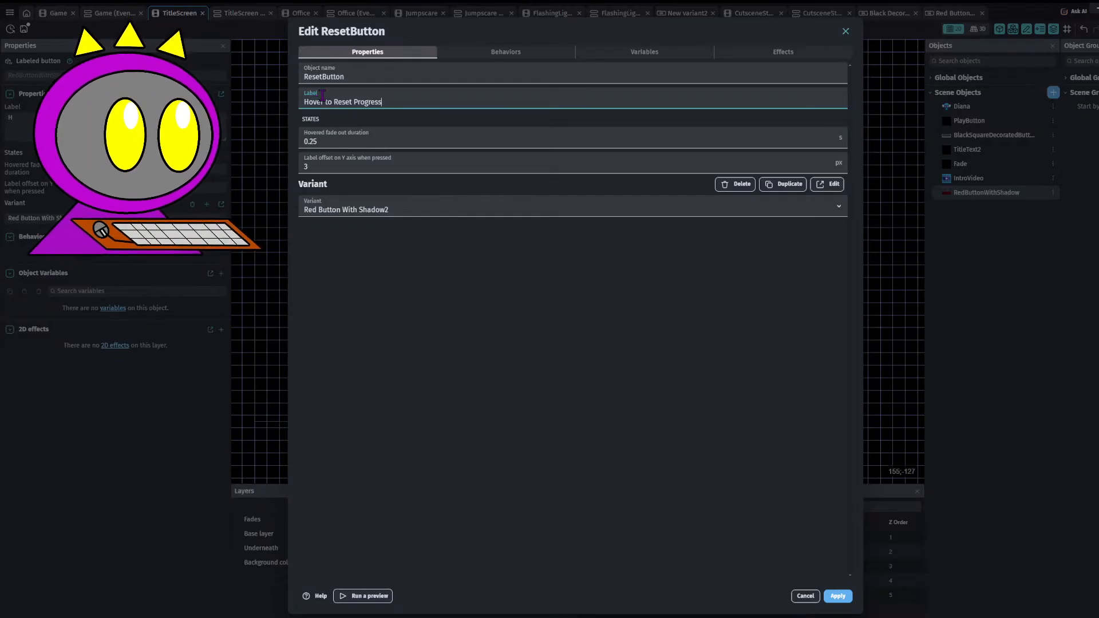
{"action": "key", "text": "ctrl+a"}
{"action": "type", "text": "Hol"}
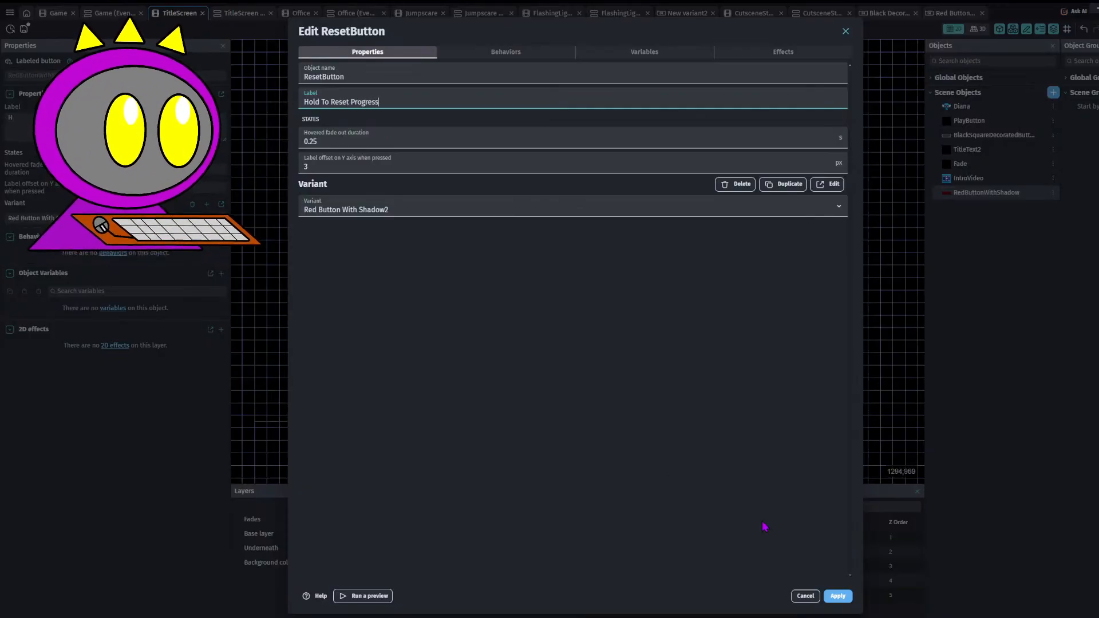
{"action": "left_click", "coordinate": [838, 595]}
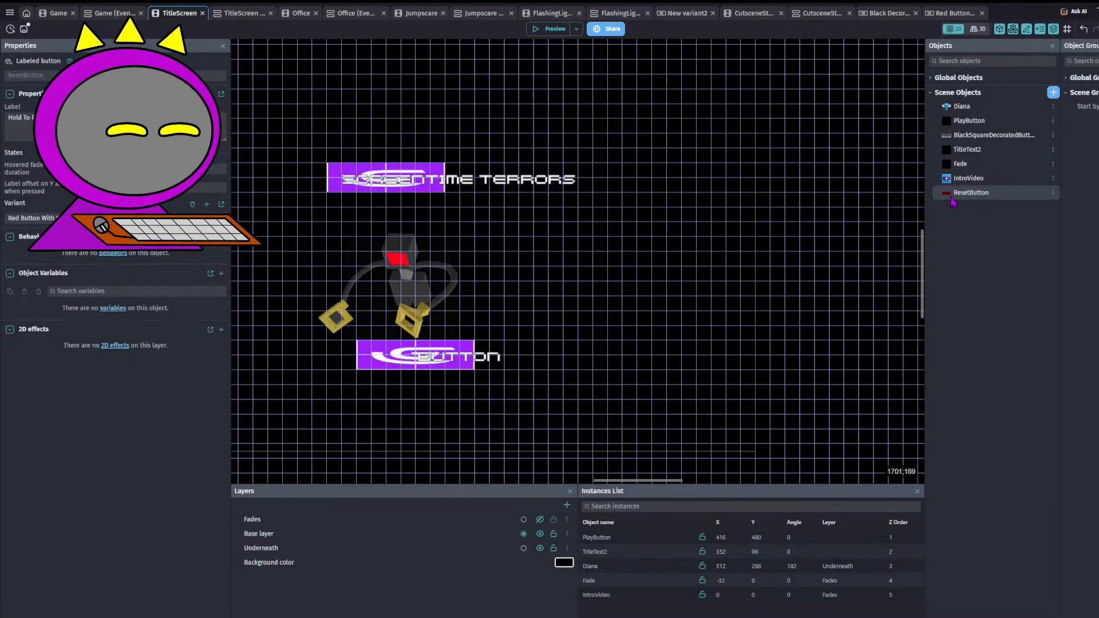
- Place a ResetButton instance on the Base layer at X 928, Y 512 and preview the title screen
{"action": "left_click_drag", "start_coordinate": [953, 193], "coordinate": [696, 370]}
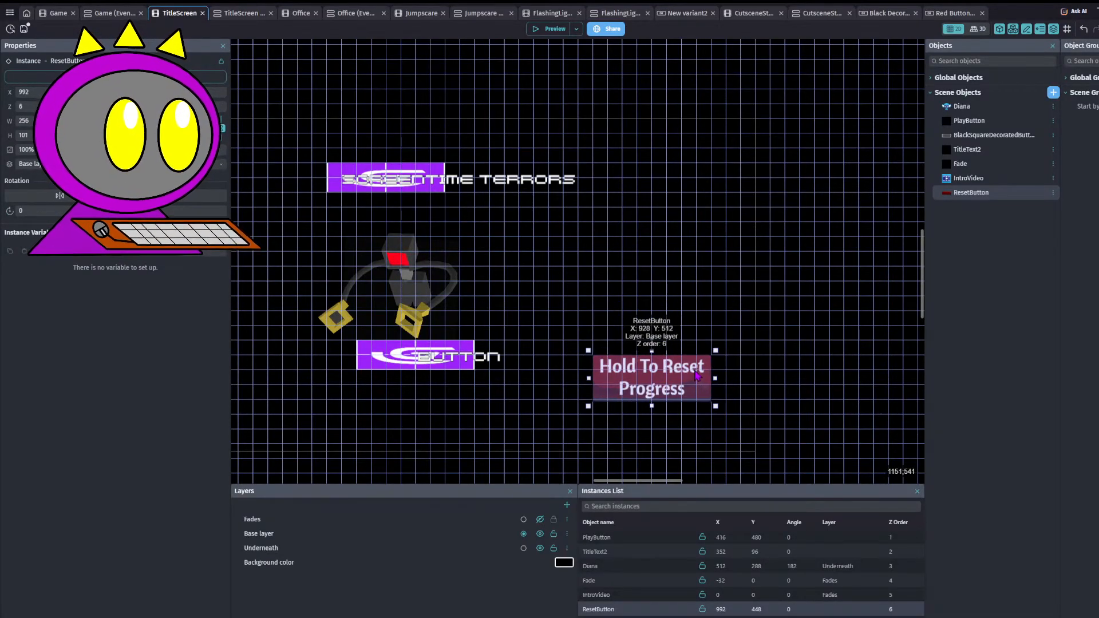
{"action": "left_click", "coordinate": [549, 29]}
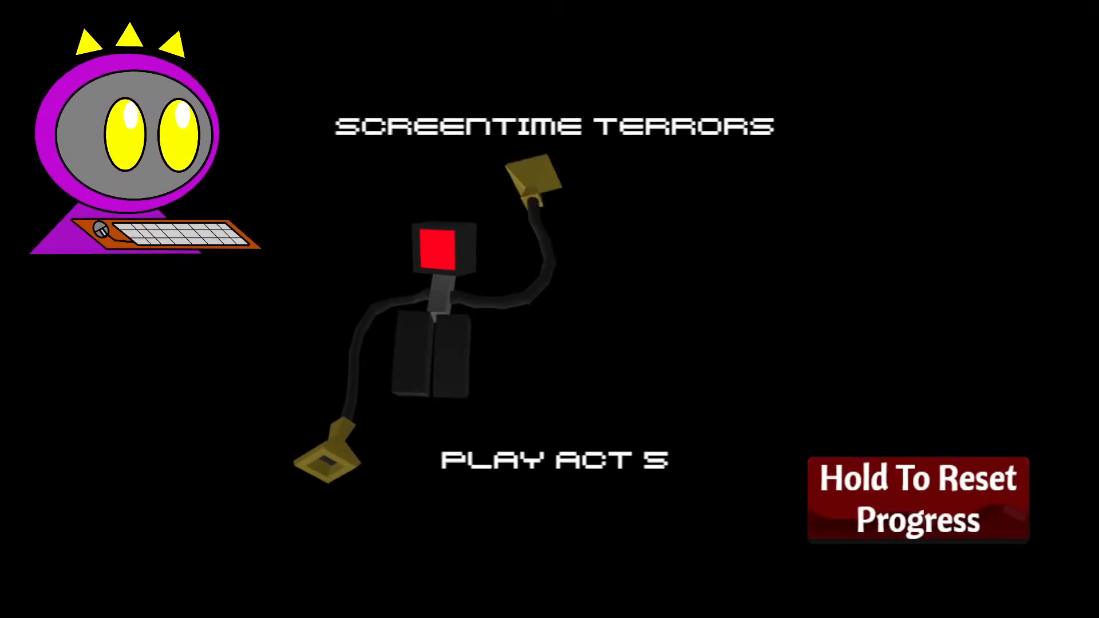
{"action": "left_click", "coordinate": [1096, 3]}
- Set the font of the red button variant's Label to the project resource ArchitectsDaughter.ttf and apply it
{"action": "left_click", "coordinate": [983, 195]}
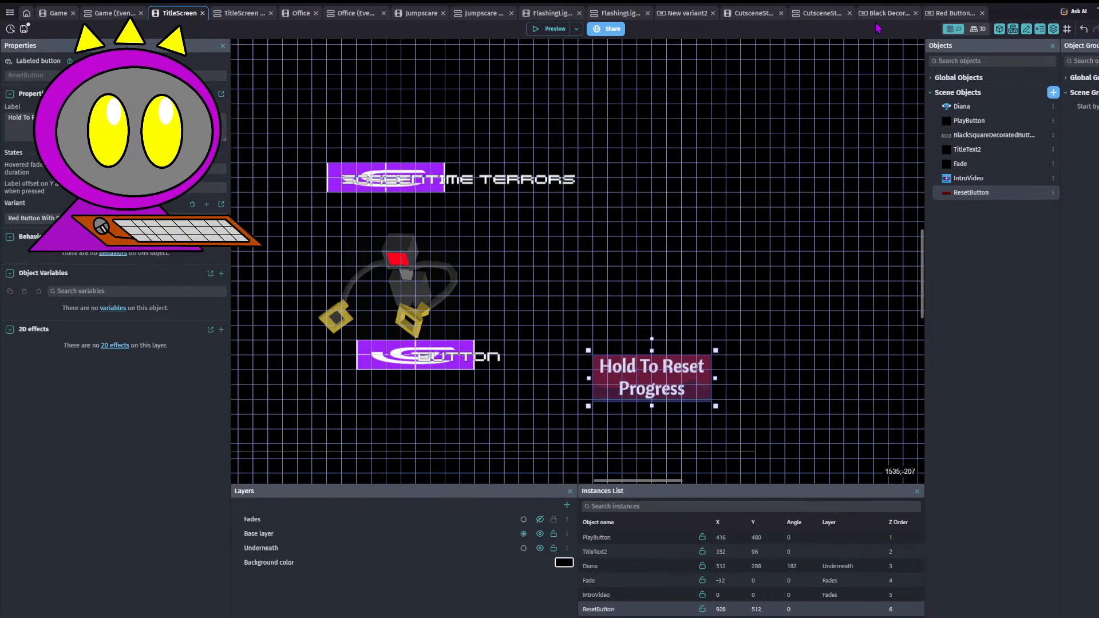
{"action": "left_click", "coordinate": [893, 14]}
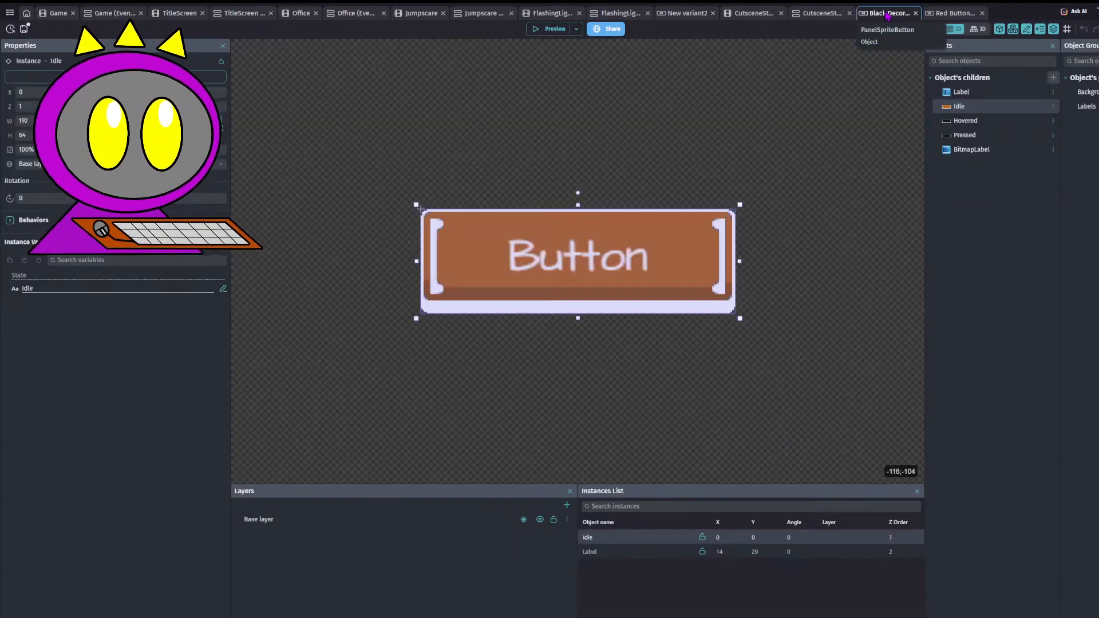
{"action": "left_click", "coordinate": [954, 13]}
{"action": "left_click", "coordinate": [639, 286]}
{"action": "double_click", "coordinate": [639, 286]}
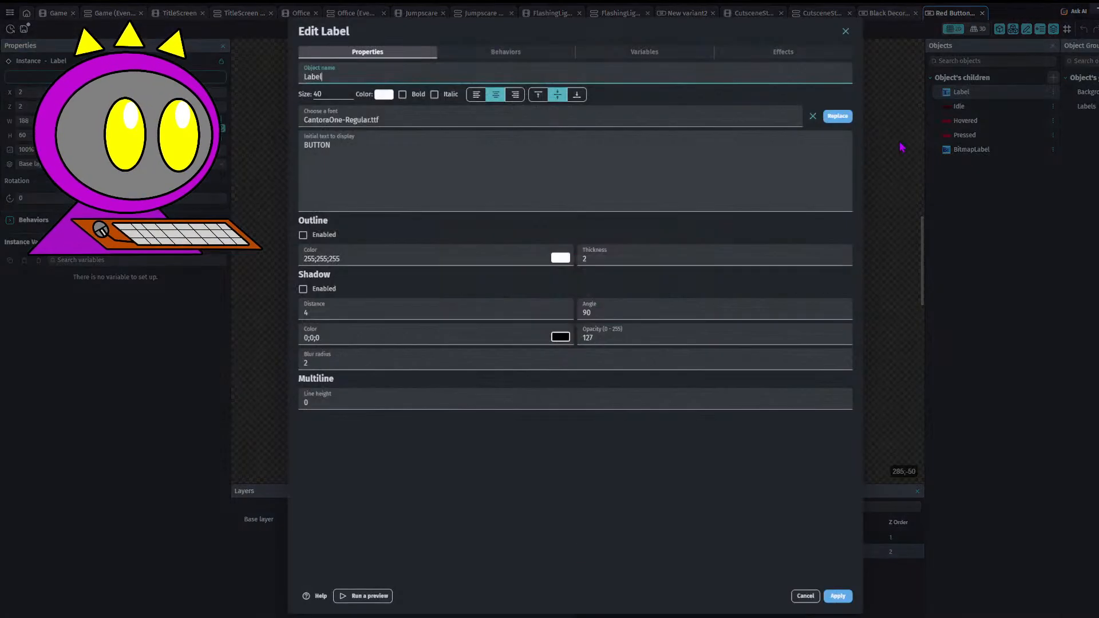
{"action": "left_click", "coordinate": [829, 117]}
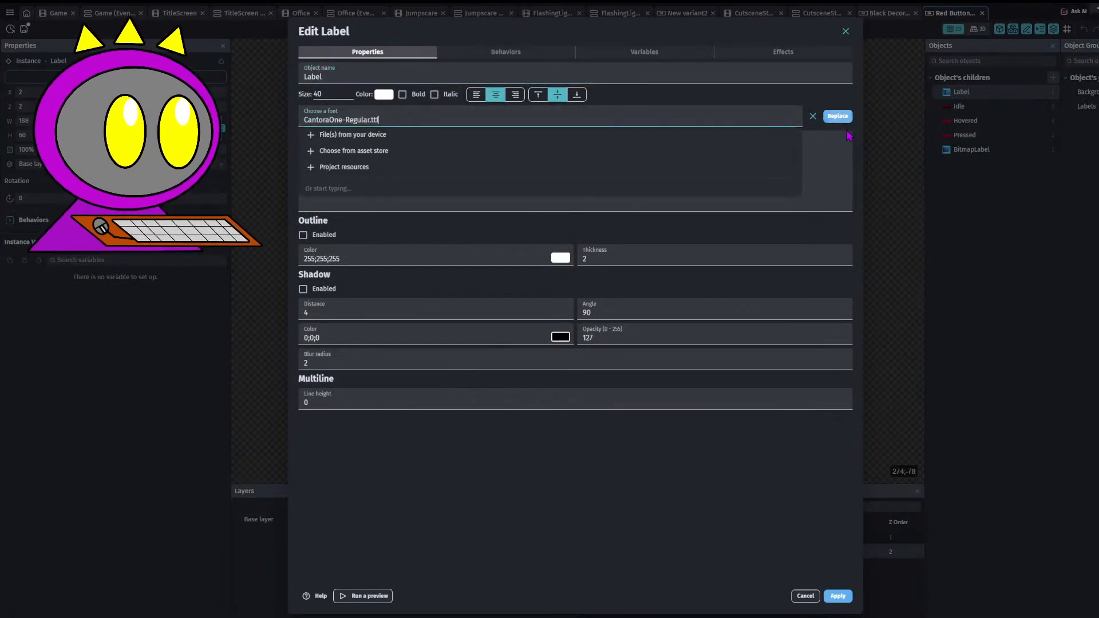
{"action": "left_click", "coordinate": [417, 173]}
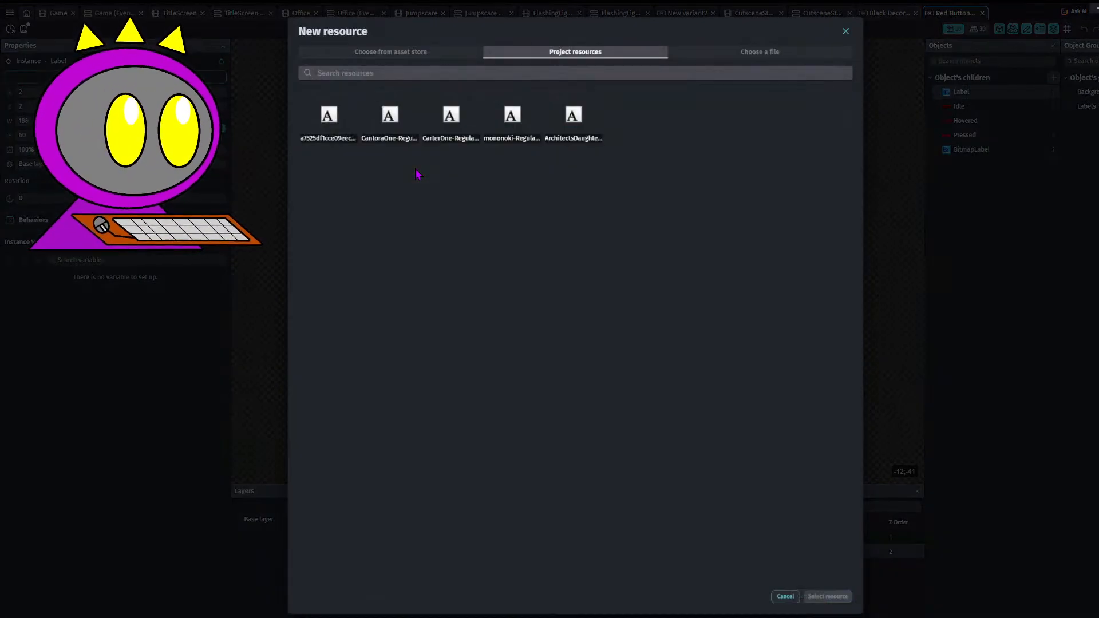
{"action": "left_click", "coordinate": [374, 127]}
{"action": "left_click", "coordinate": [511, 120]}
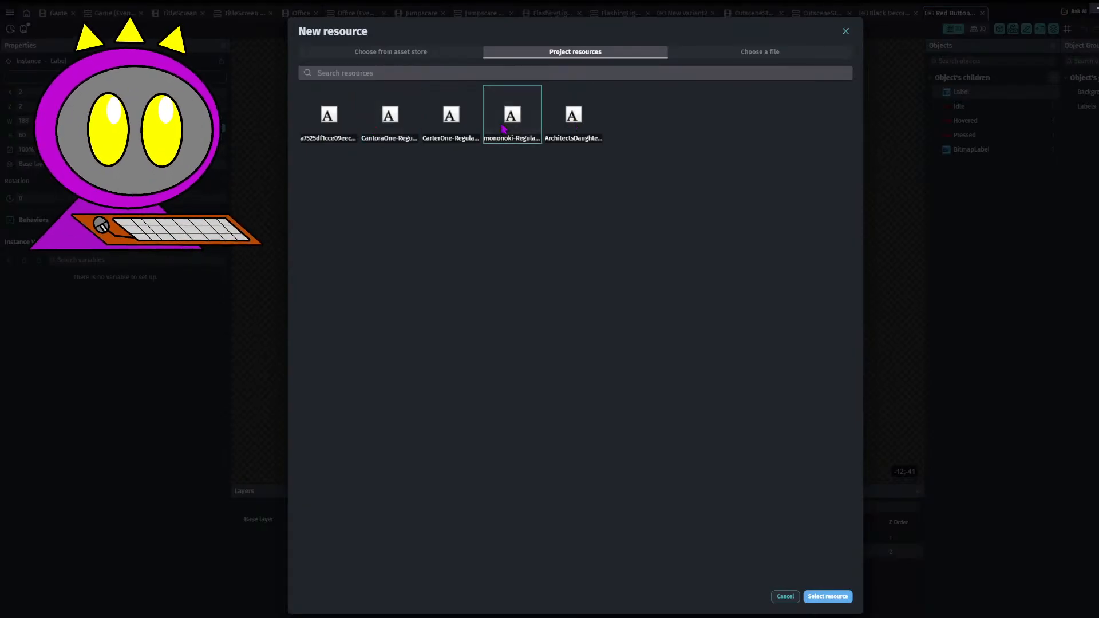
{"action": "left_click", "coordinate": [451, 114]}
{"action": "left_click", "coordinate": [599, 132]}
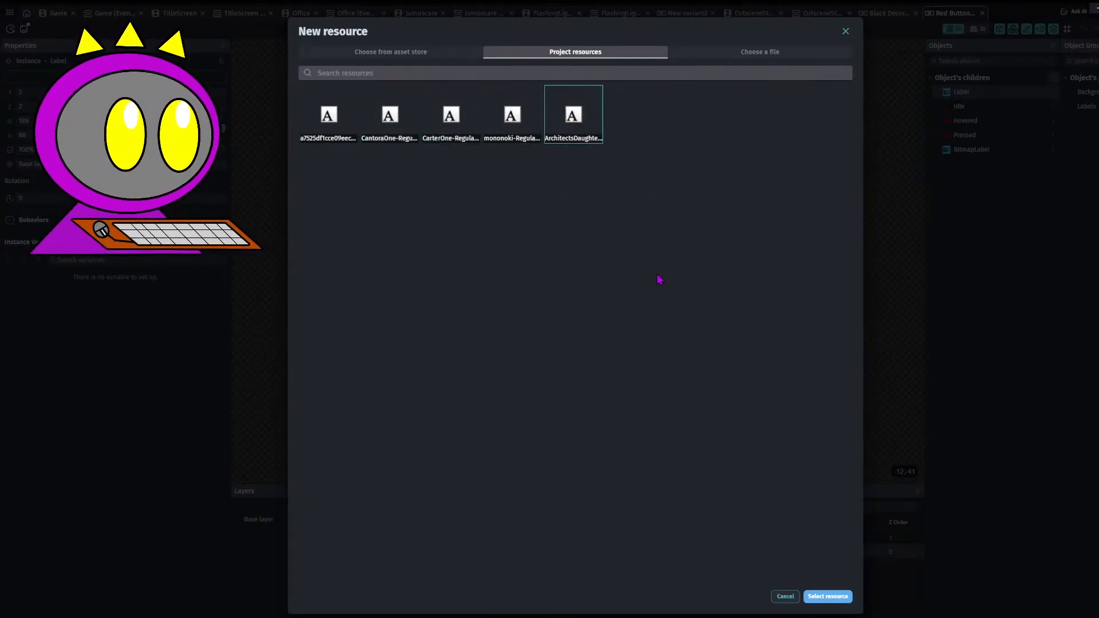
{"action": "left_click", "coordinate": [836, 597]}
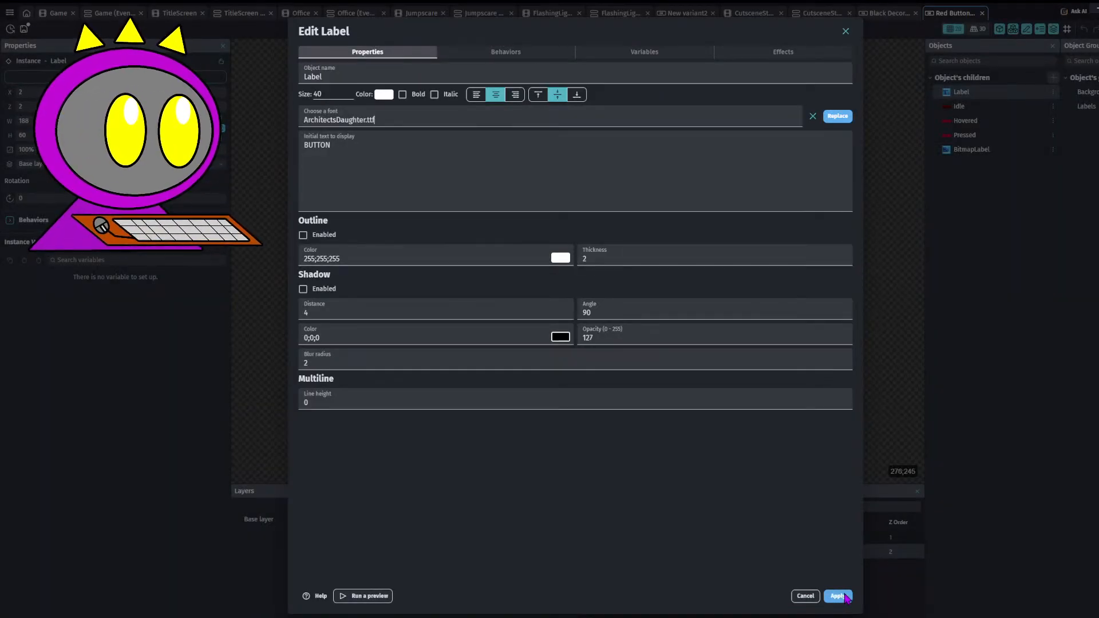
{"action": "left_click", "coordinate": [837, 597]}
- Set the font of the red button variant's Label to the project resource CarterOne-Regular.ttf and apply it
{"action": "double_click", "coordinate": [999, 94]}
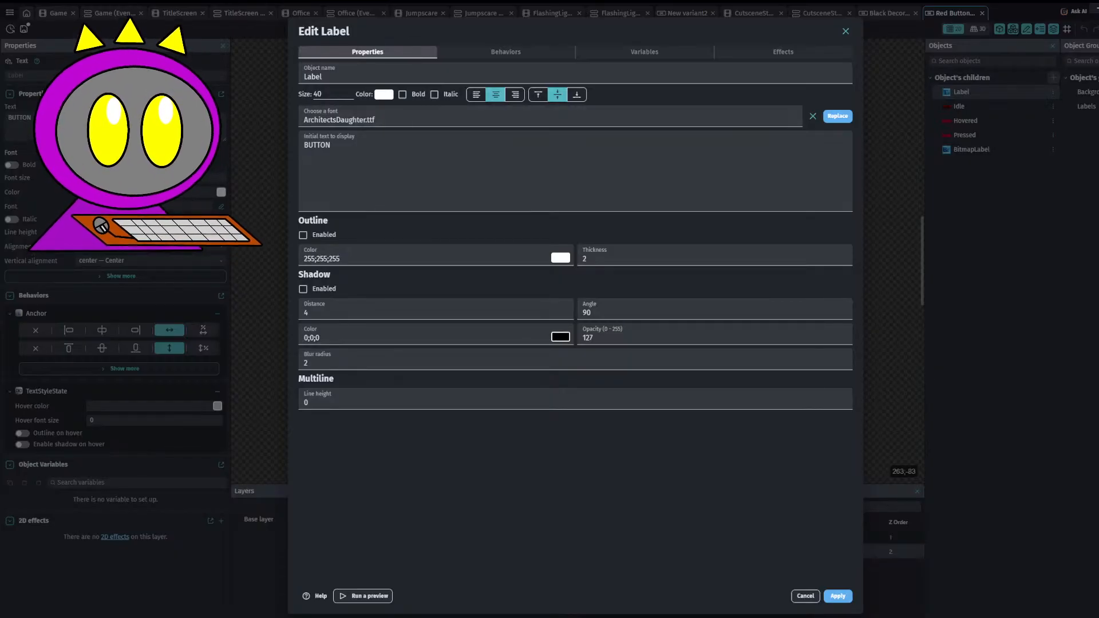
{"action": "left_click", "coordinate": [837, 117]}
{"action": "left_click", "coordinate": [466, 167]}
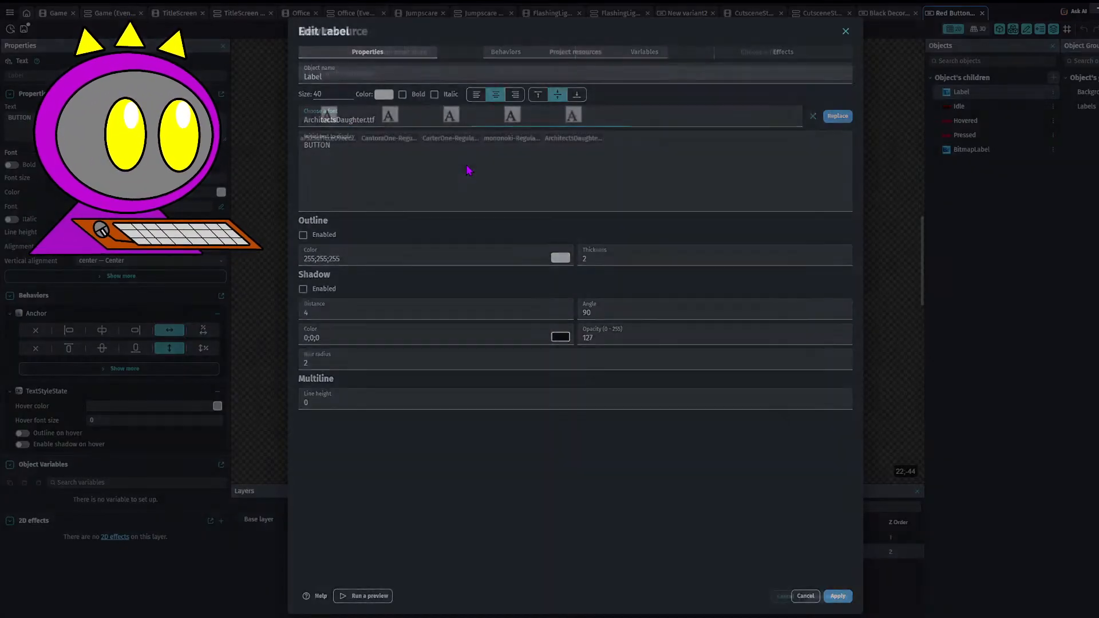
{"action": "left_click", "coordinate": [501, 133]}
{"action": "left_click", "coordinate": [451, 120]}
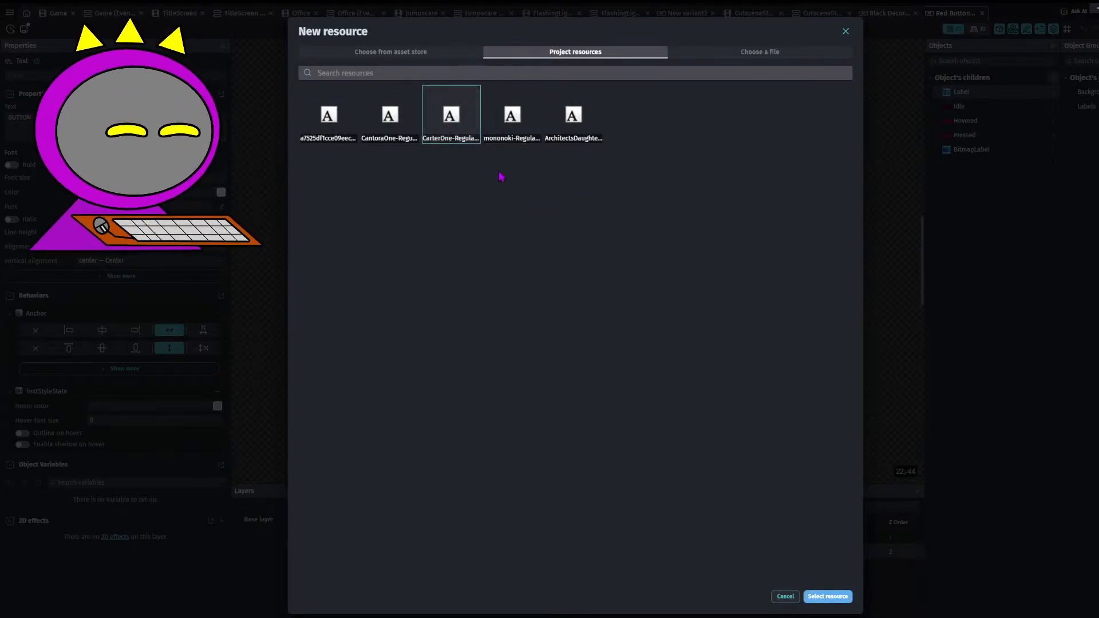
{"action": "left_click", "coordinate": [829, 597]}
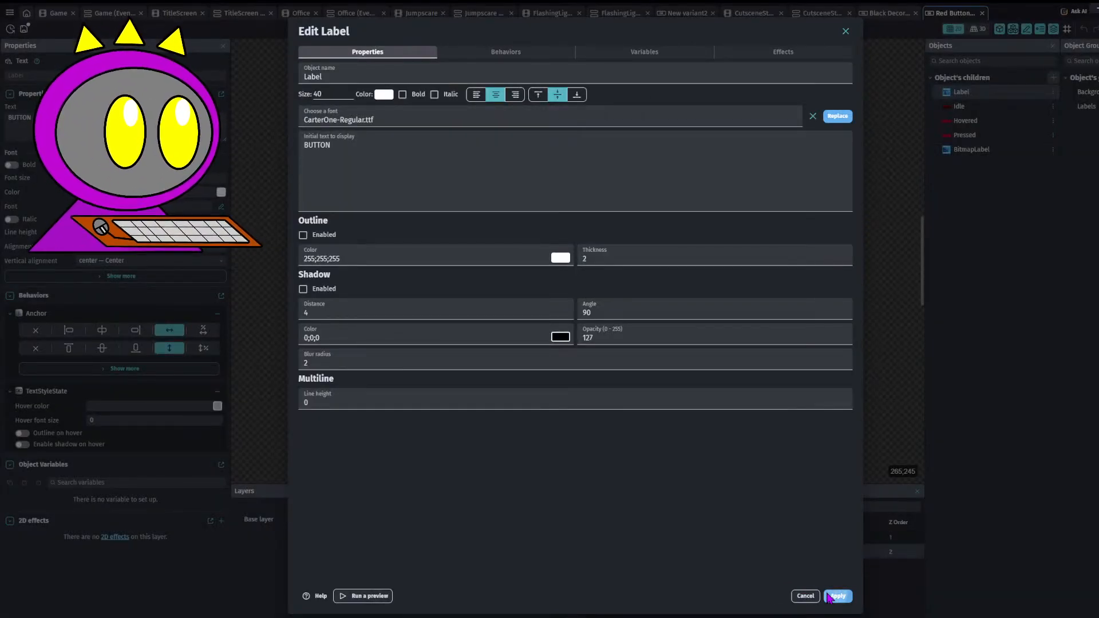
{"action": "left_click", "coordinate": [831, 596]}
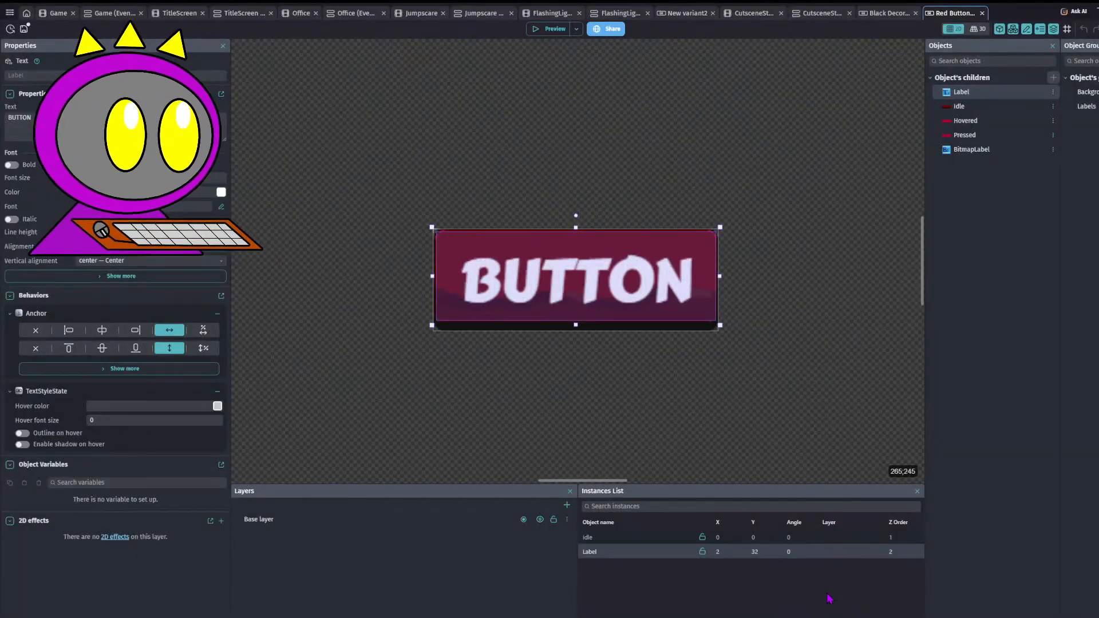
- Set the font of the red button variant's Label to the project resource mononoki-Regular.ttf and apply it
{"action": "double_click", "coordinate": [956, 97]}
{"action": "left_click", "coordinate": [837, 115]}
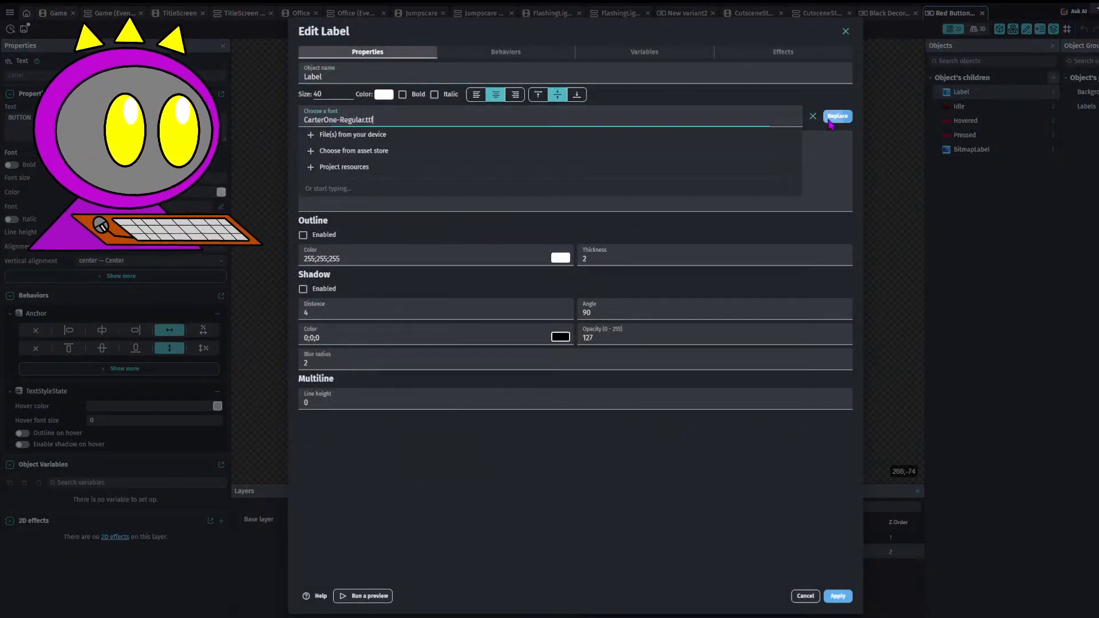
{"action": "left_click", "coordinate": [474, 169]}
{"action": "left_click", "coordinate": [519, 134]}
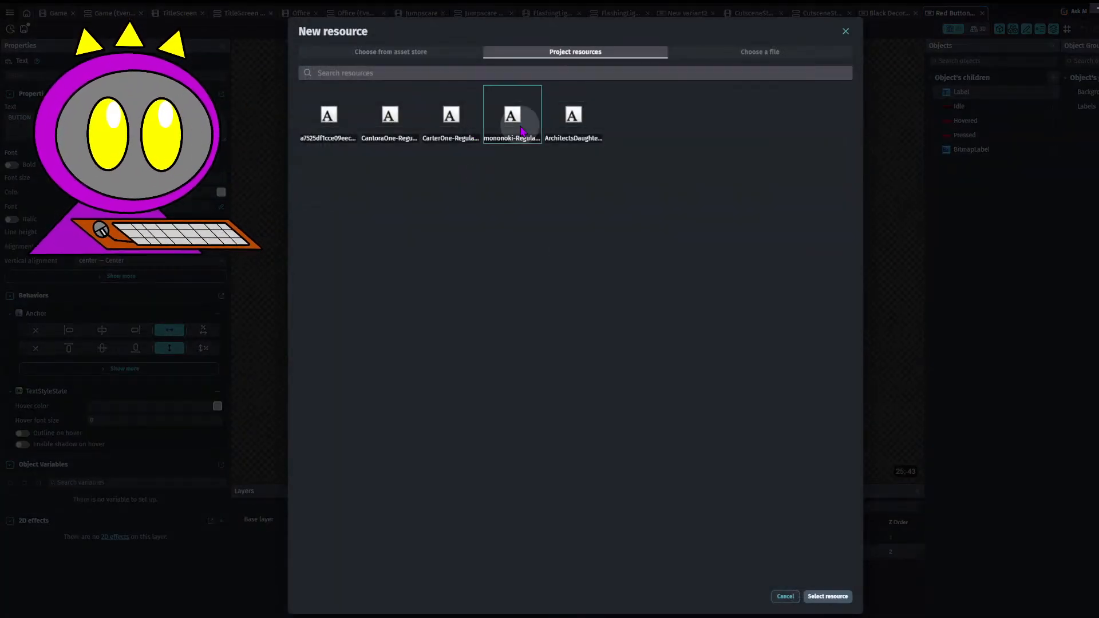
{"action": "left_click", "coordinate": [833, 599]}
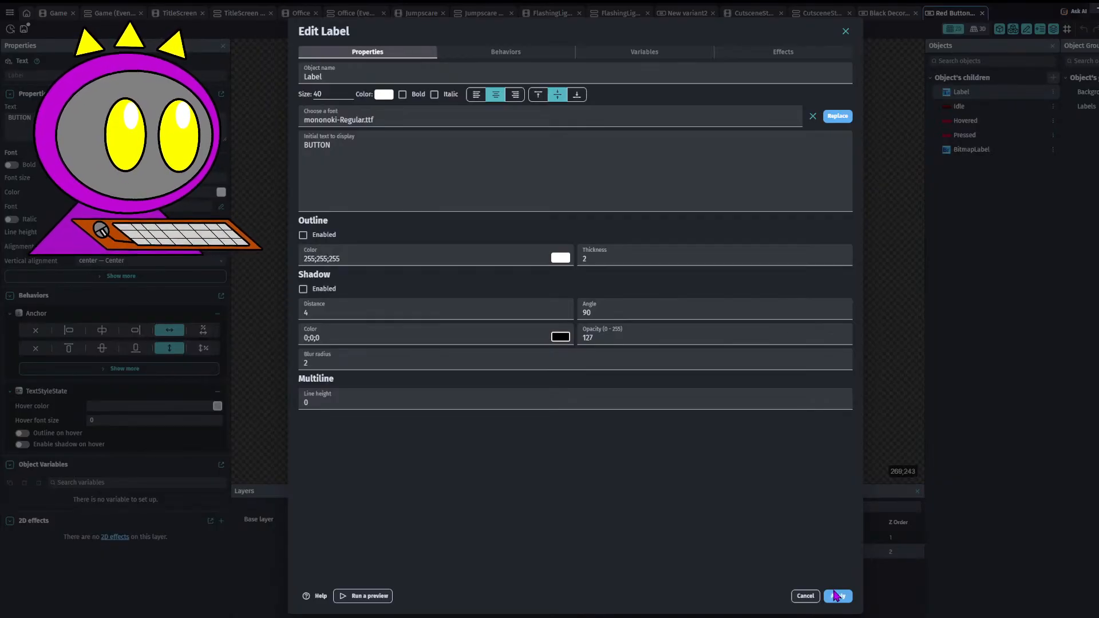
{"action": "left_click", "coordinate": [837, 596]}
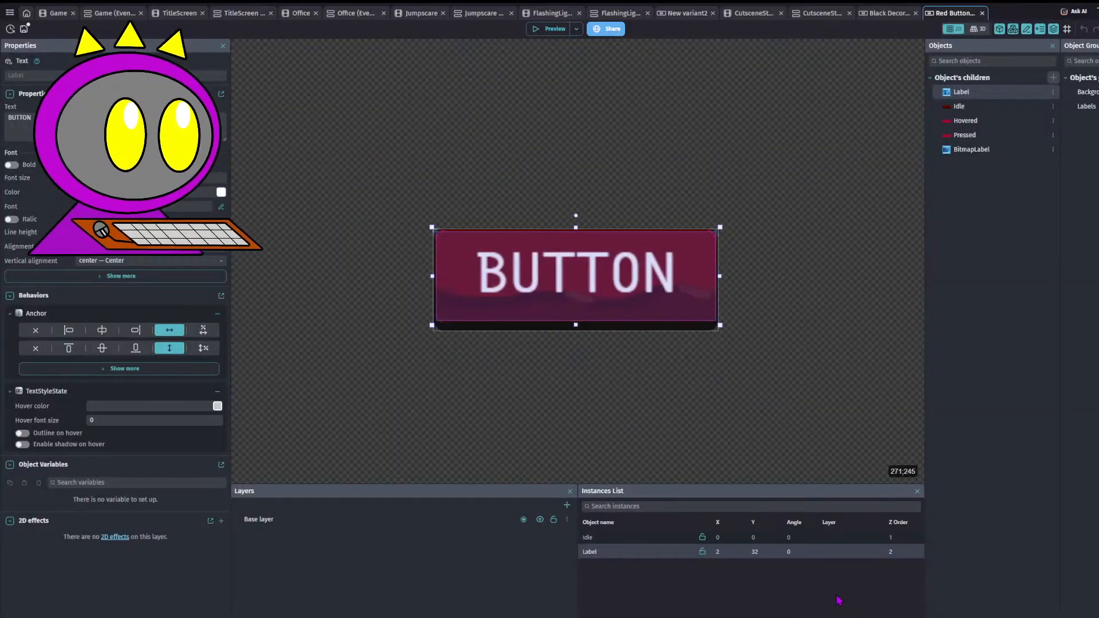
- Set the font of the red button variant's Label to the project resource CantoraOne-Regular.ttf and apply it
{"action": "double_click", "coordinate": [966, 93]}
{"action": "left_click", "coordinate": [750, 119]}
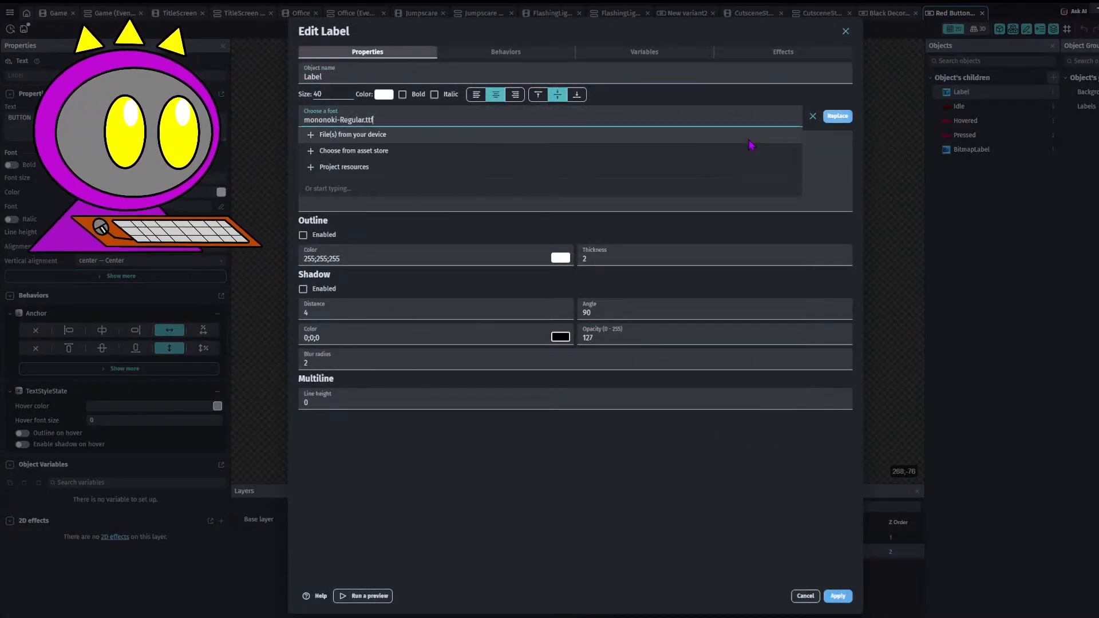
{"action": "left_click", "coordinate": [538, 169]}
{"action": "left_click", "coordinate": [350, 118]}
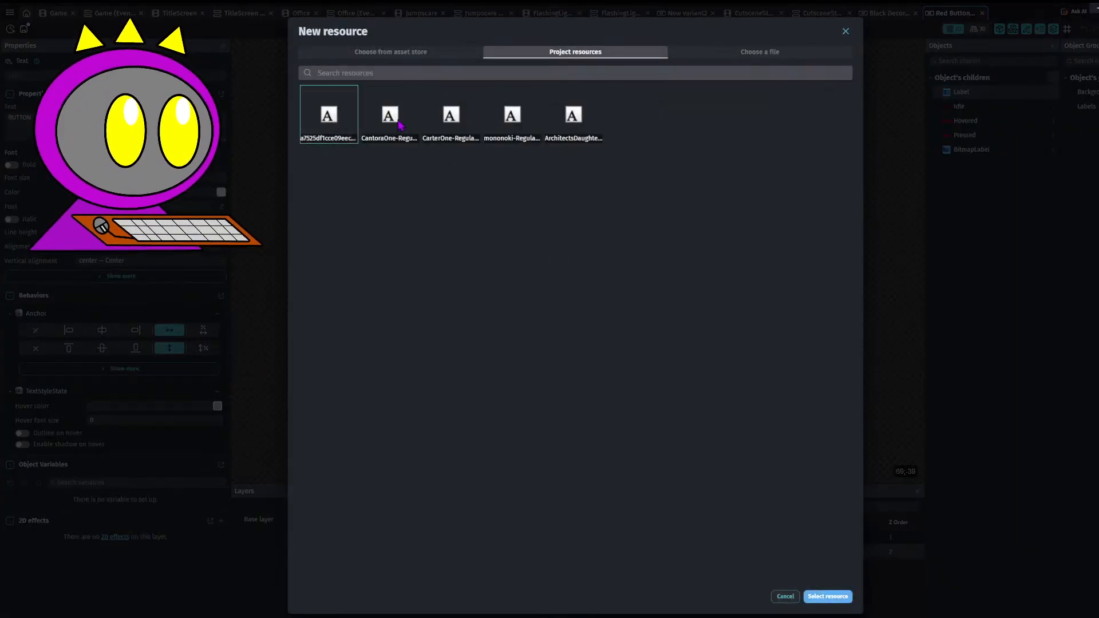
{"action": "left_click", "coordinate": [399, 122]}
{"action": "left_click", "coordinate": [832, 598]}
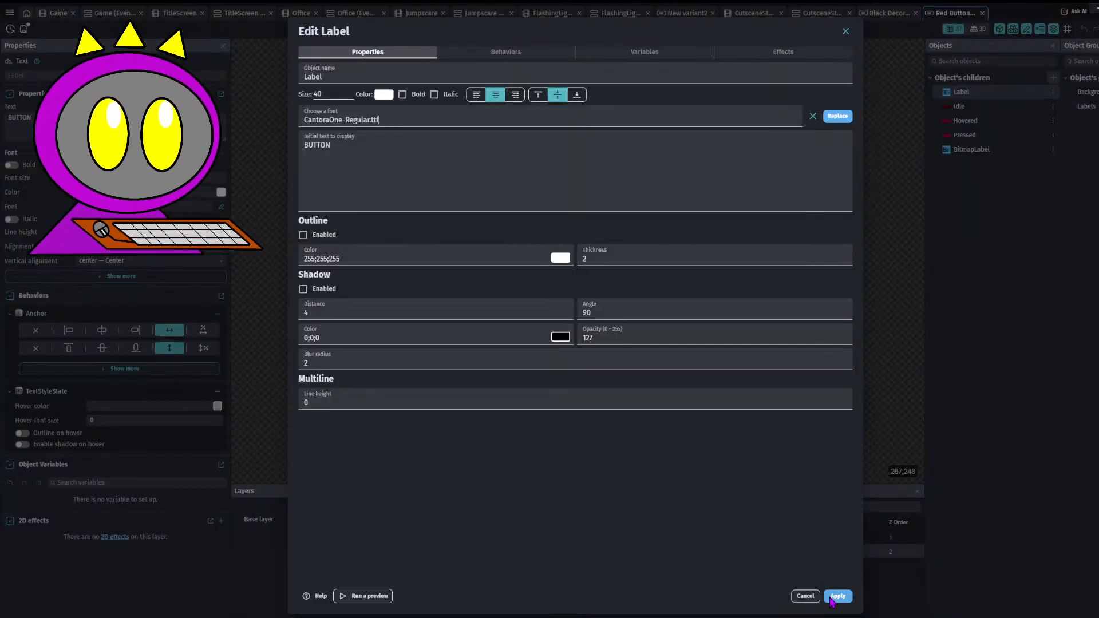
{"action": "left_click", "coordinate": [837, 597]}
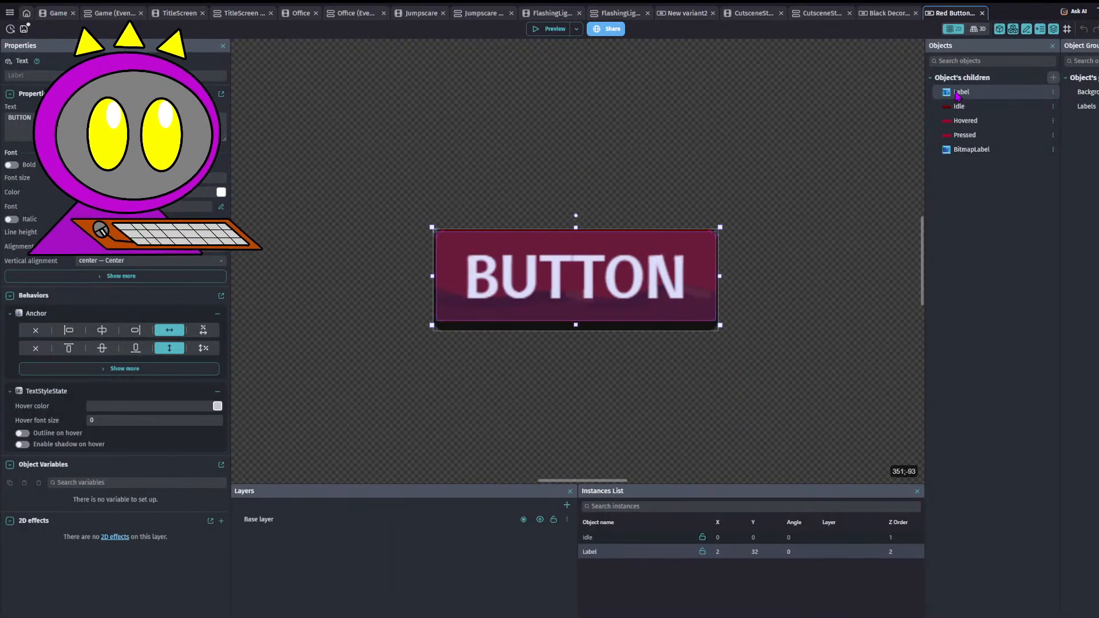
- Set the font of the red button variant's Label to the Kenney Rocket.ttf project resource and apply it
{"action": "double_click", "coordinate": [963, 92]}
{"action": "left_click", "coordinate": [835, 117]}
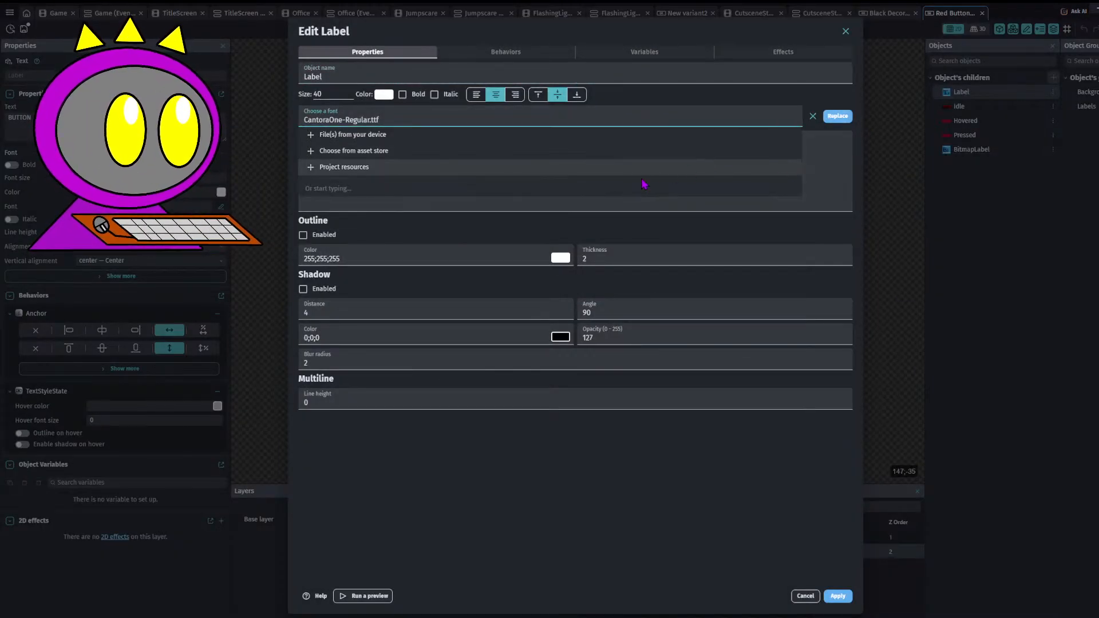
{"action": "left_click", "coordinate": [438, 167]}
{"action": "left_click", "coordinate": [328, 138]}
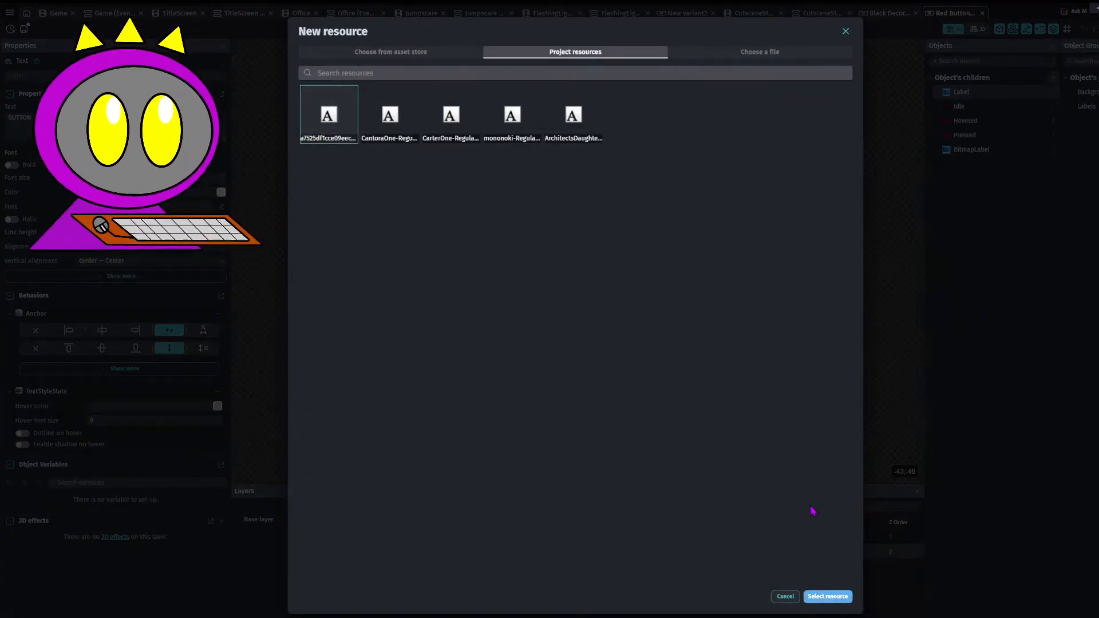
{"action": "left_click", "coordinate": [828, 597]}
{"action": "left_click", "coordinate": [839, 596]}
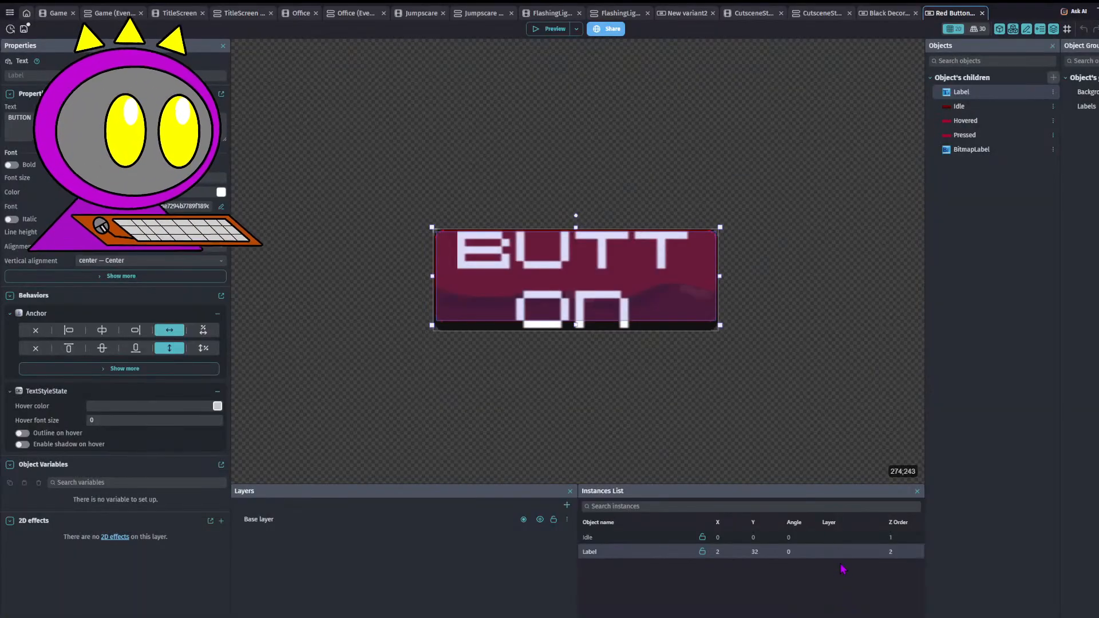
- Set the Label's font size to 30 with its box fitted to the button's width, and save the project
{"action": "left_click_drag", "start_coordinate": [720, 276], "coordinate": [824, 281]}
{"action": "double_click", "coordinate": [624, 237]}
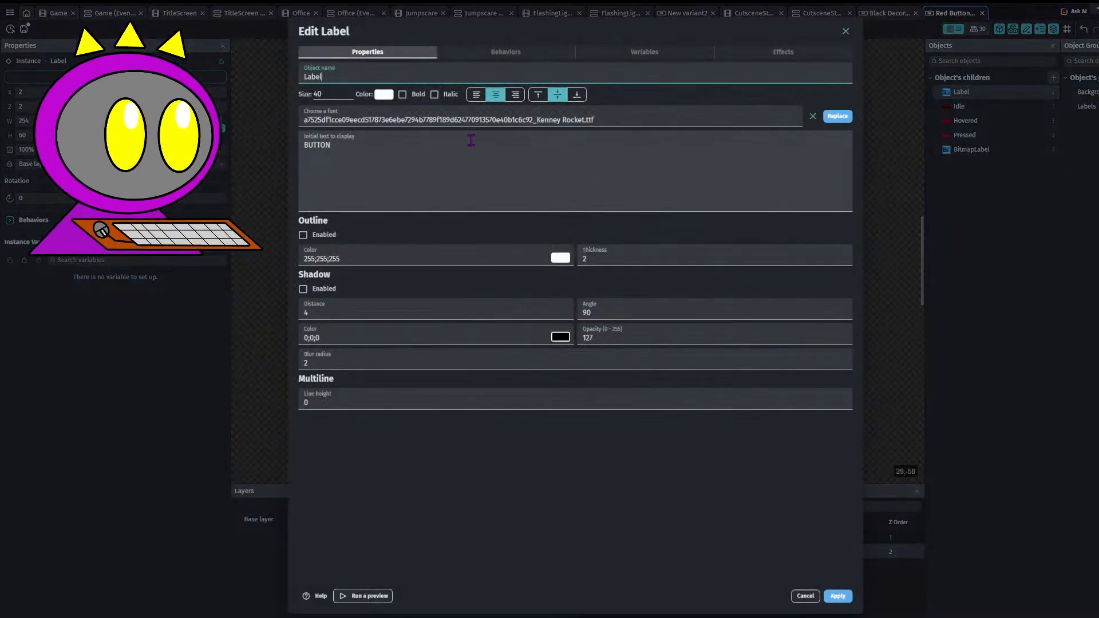
{"action": "left_click_drag", "start_coordinate": [327, 94], "coordinate": [303, 95]}
{"action": "type", "text": "30"}
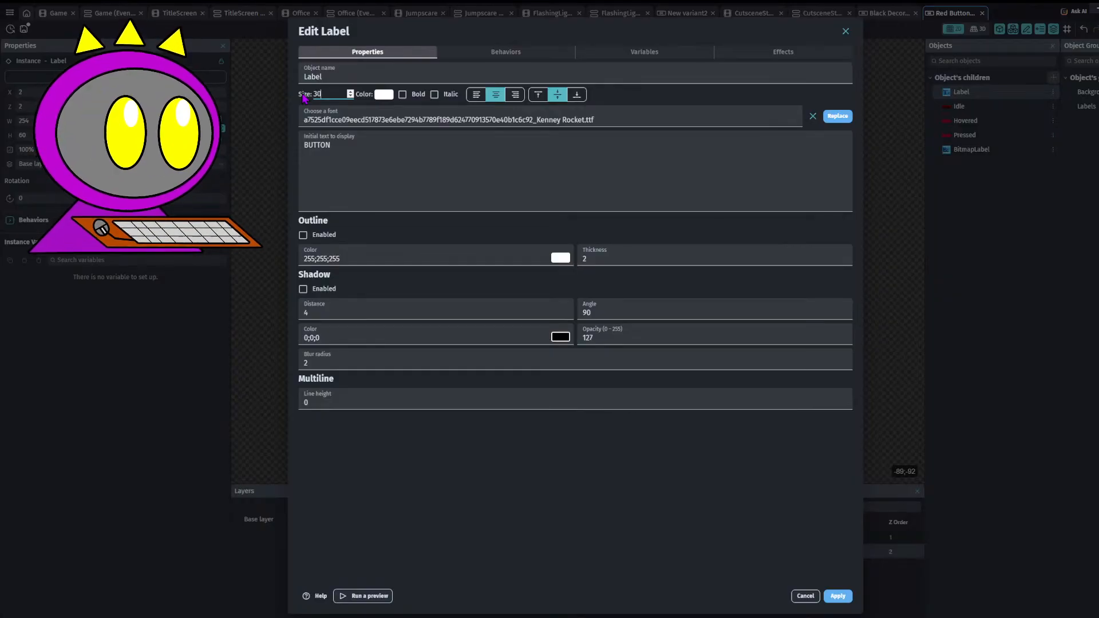
{"action": "left_click", "coordinate": [837, 596]}
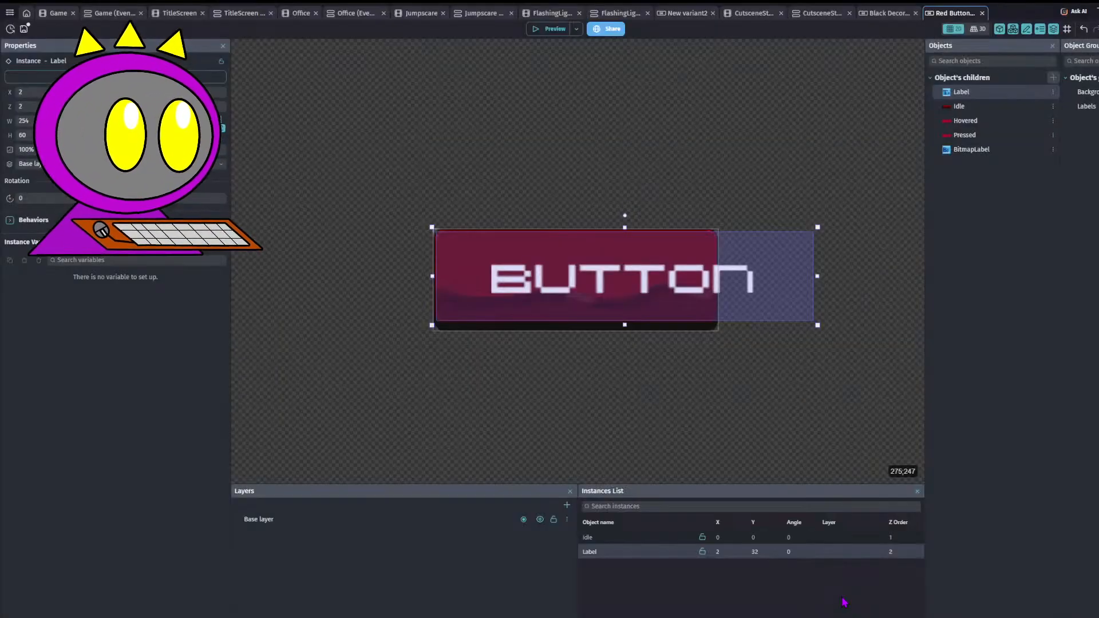
{"action": "left_click_drag", "start_coordinate": [819, 276], "coordinate": [719, 282]}
{"action": "left_click", "coordinate": [774, 215]}
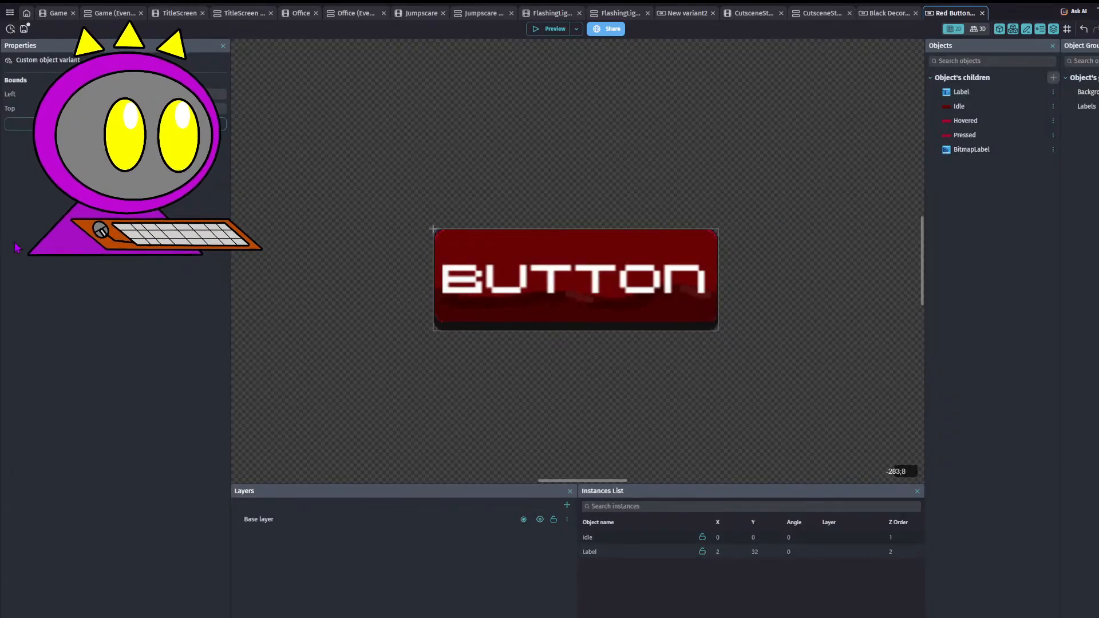
{"action": "left_click", "coordinate": [25, 30]}
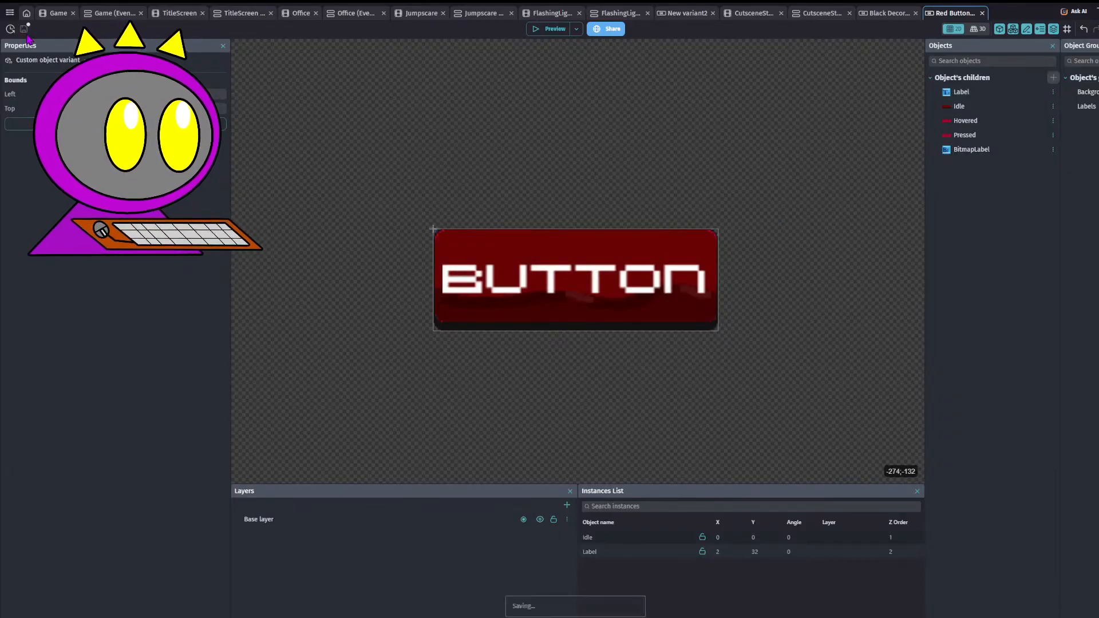
{"action": "left_click", "coordinate": [9, 13]}
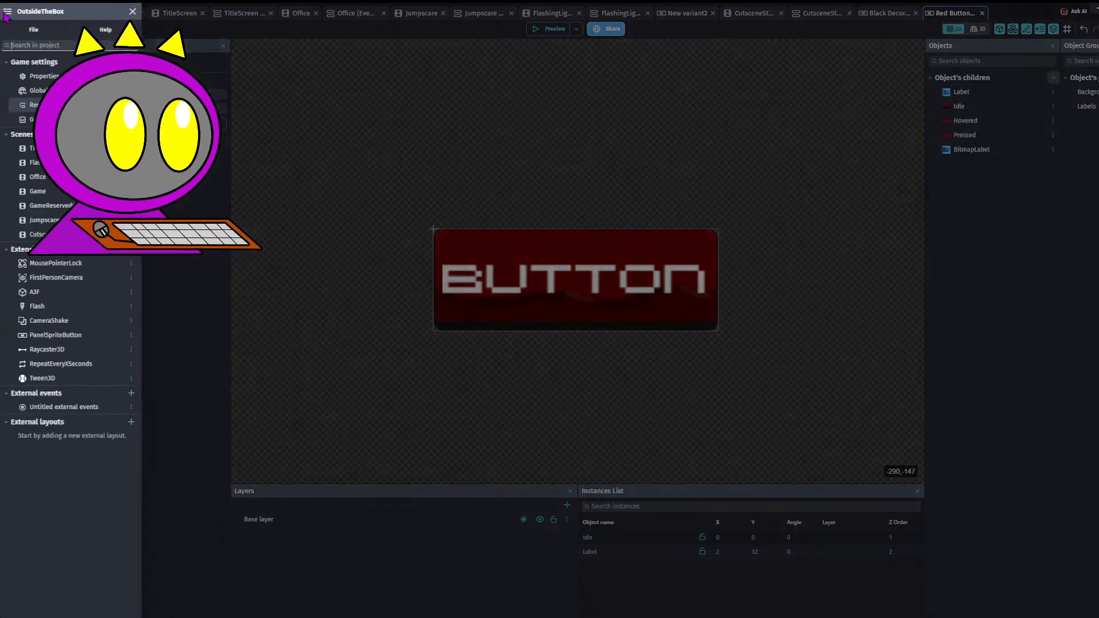
{"action": "left_click", "coordinate": [135, 12]}
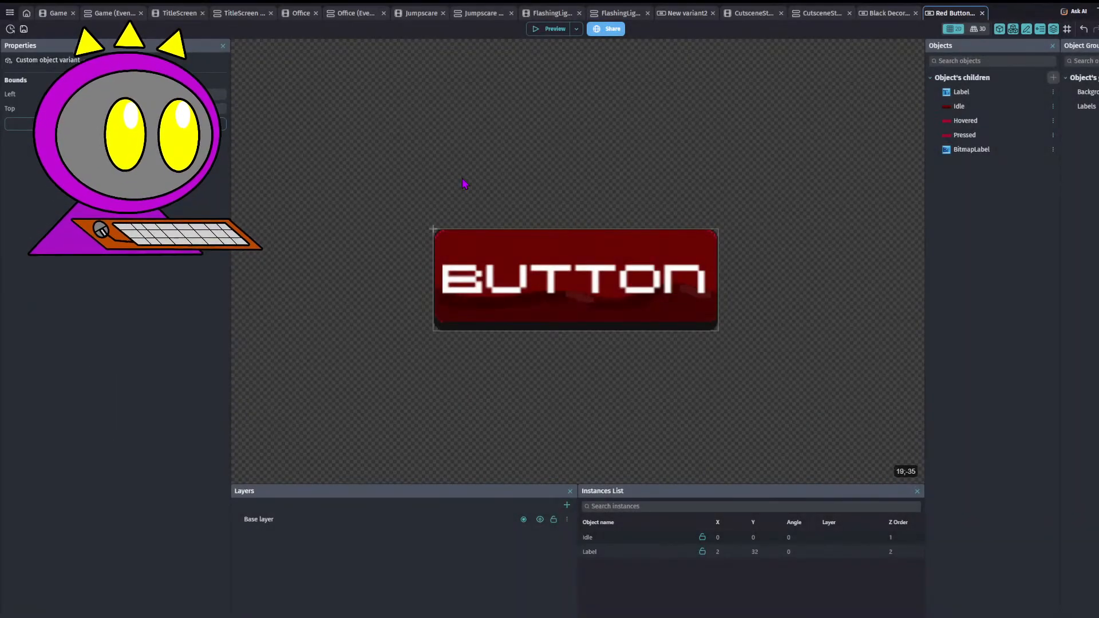
- Review the ResetButton's properties in the TitleScreen scene, apply them and save the project
{"action": "left_click", "coordinate": [168, 14]}
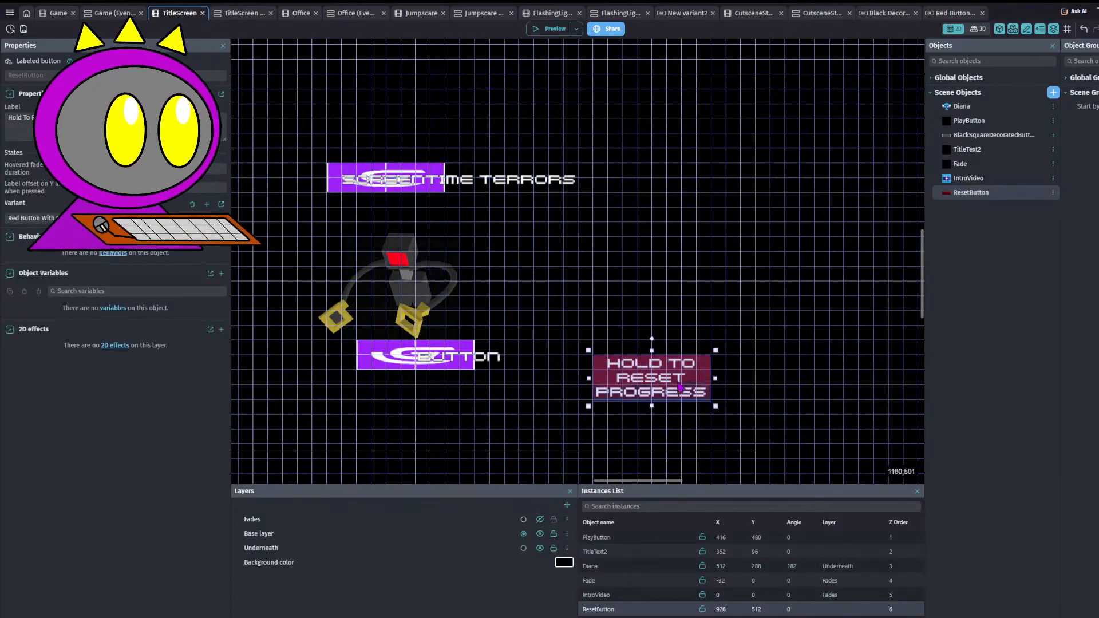
{"action": "double_click", "coordinate": [665, 369]}
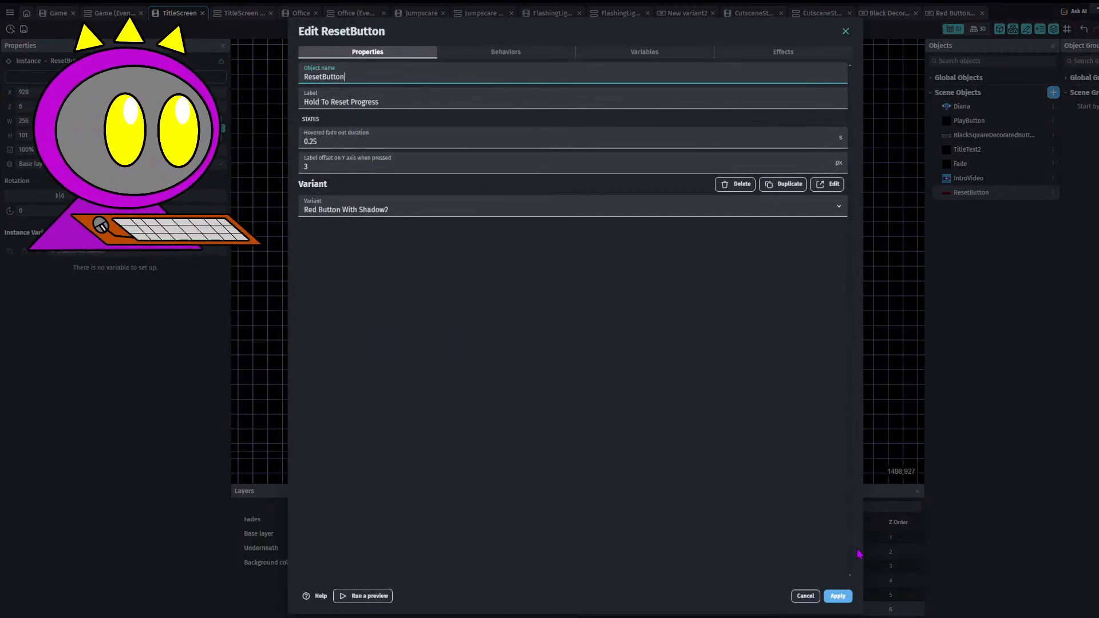
{"action": "left_click", "coordinate": [837, 596]}
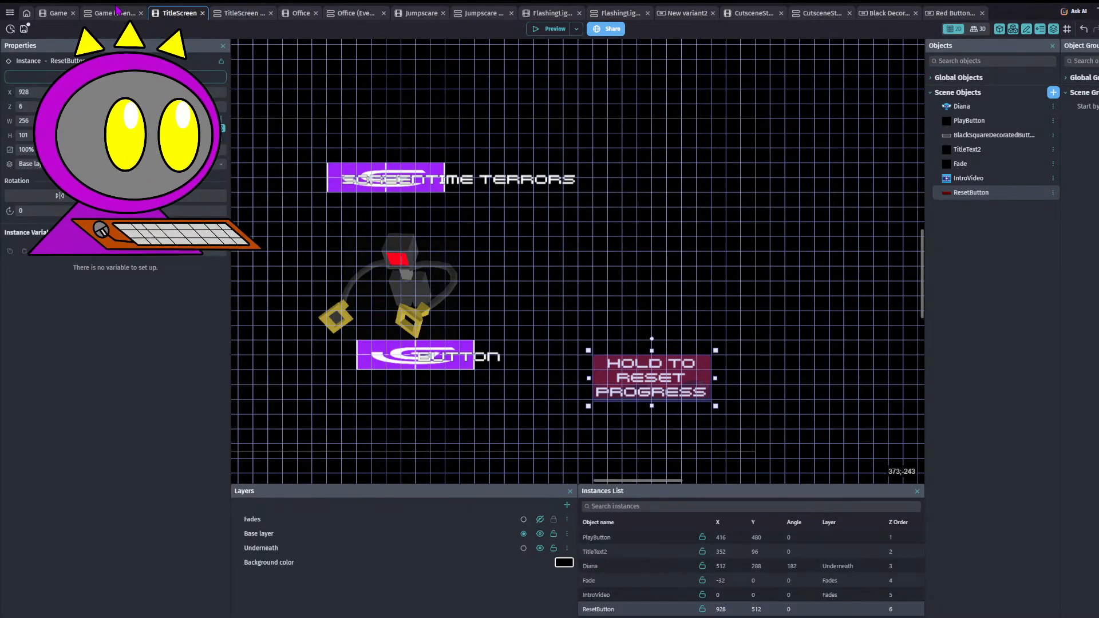
{"action": "left_click", "coordinate": [24, 29]}
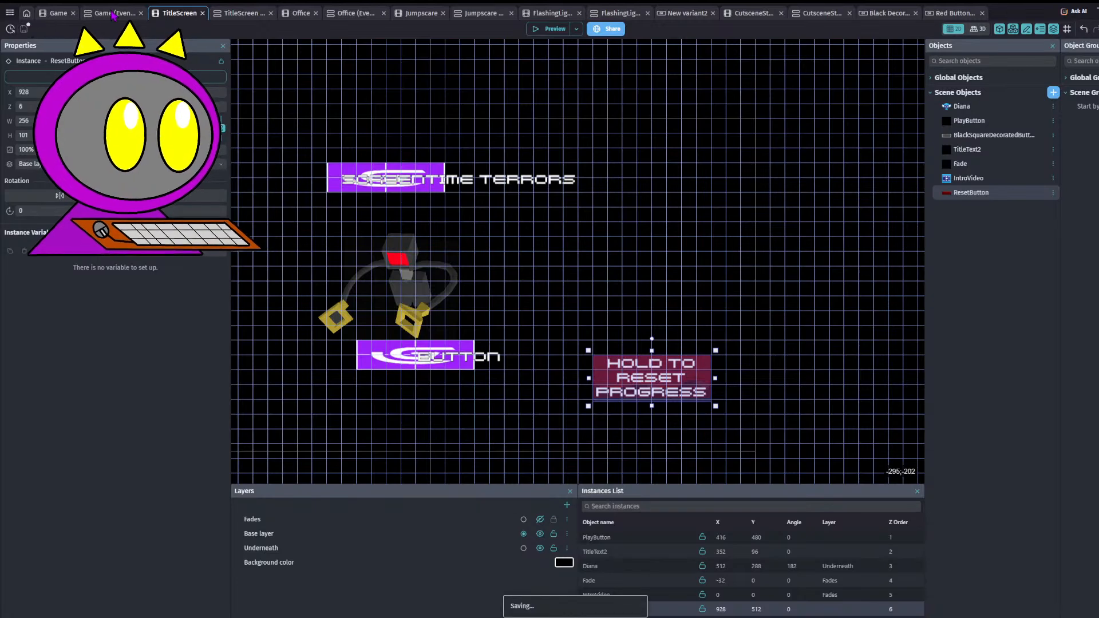
- In the Game scene's beginning-of-scene event, set the Activate interactions actions for Move_Forward and HideInBox to no
{"action": "left_click", "coordinate": [109, 13]}
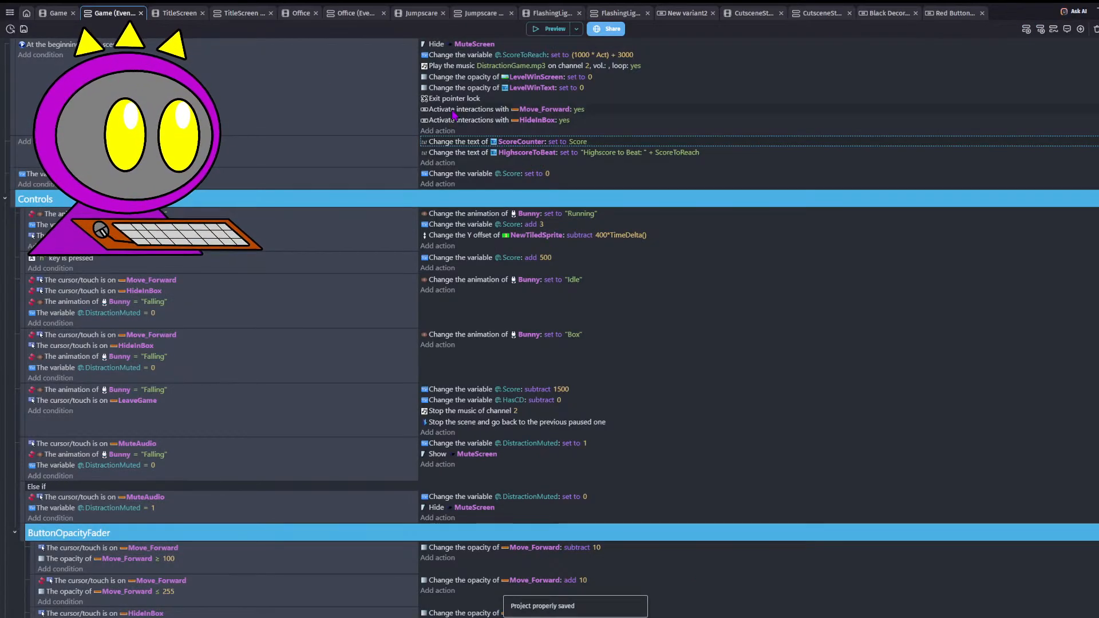
{"action": "left_click", "coordinate": [578, 112]}
{"action": "left_click", "coordinate": [628, 130]}
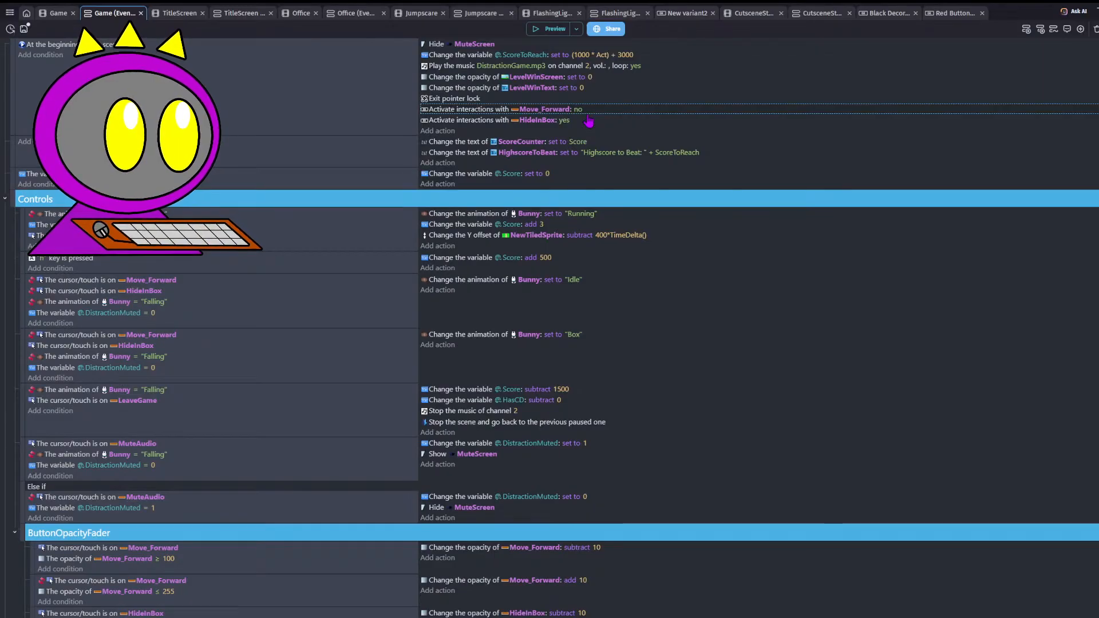
{"action": "left_click", "coordinate": [565, 121]}
{"action": "left_click", "coordinate": [615, 140]}
{"action": "double_click", "coordinate": [435, 120]}
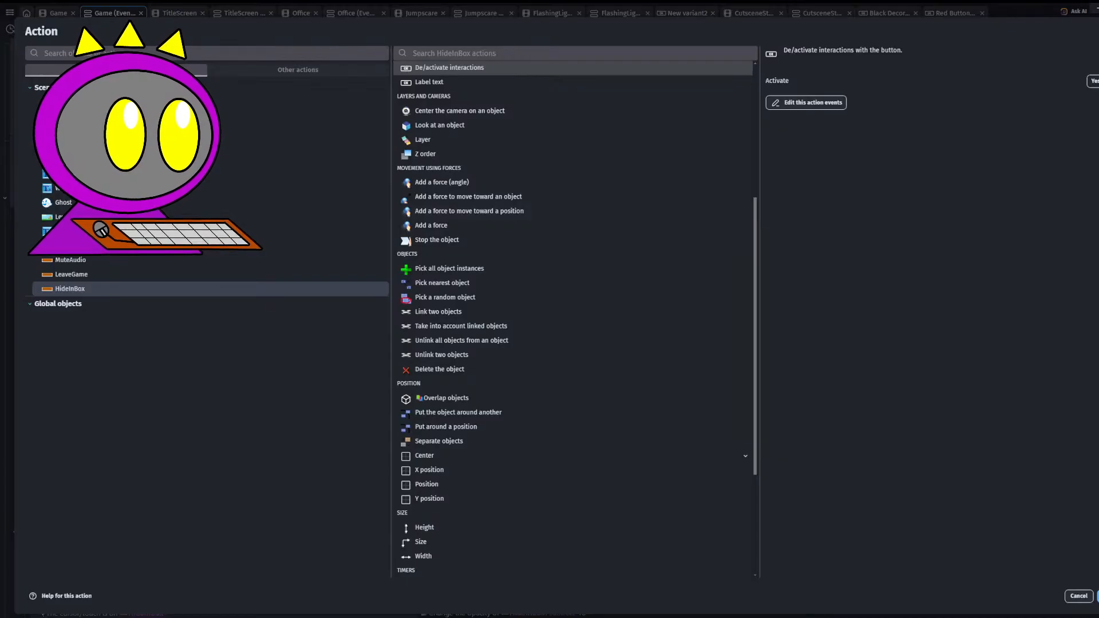
{"action": "left_click", "coordinate": [1097, 596]}
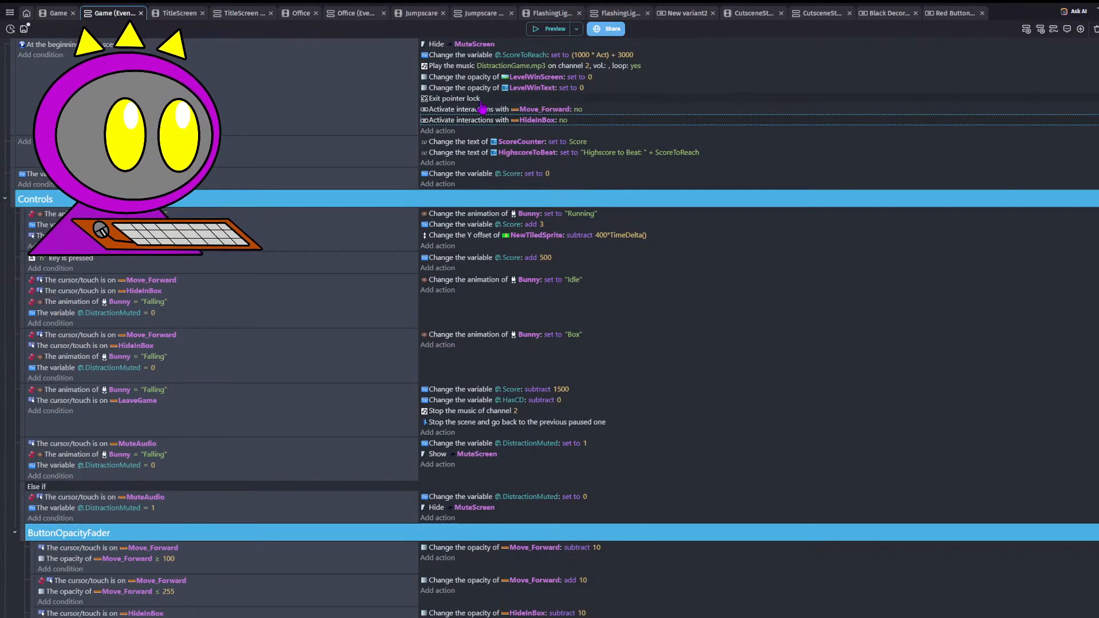
- Duplicate the deactivated-interactions action for MuteAudio and LeaveGame in the same event, and save the project
{"action": "key", "text": "ctrl+v"}
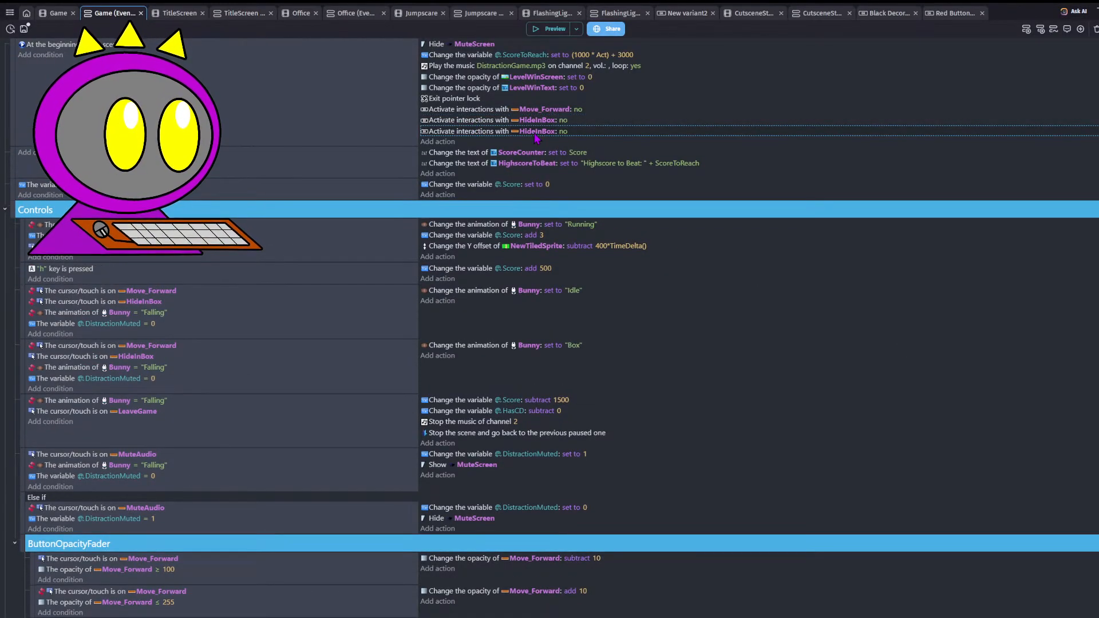
{"action": "left_click", "coordinate": [537, 131]}
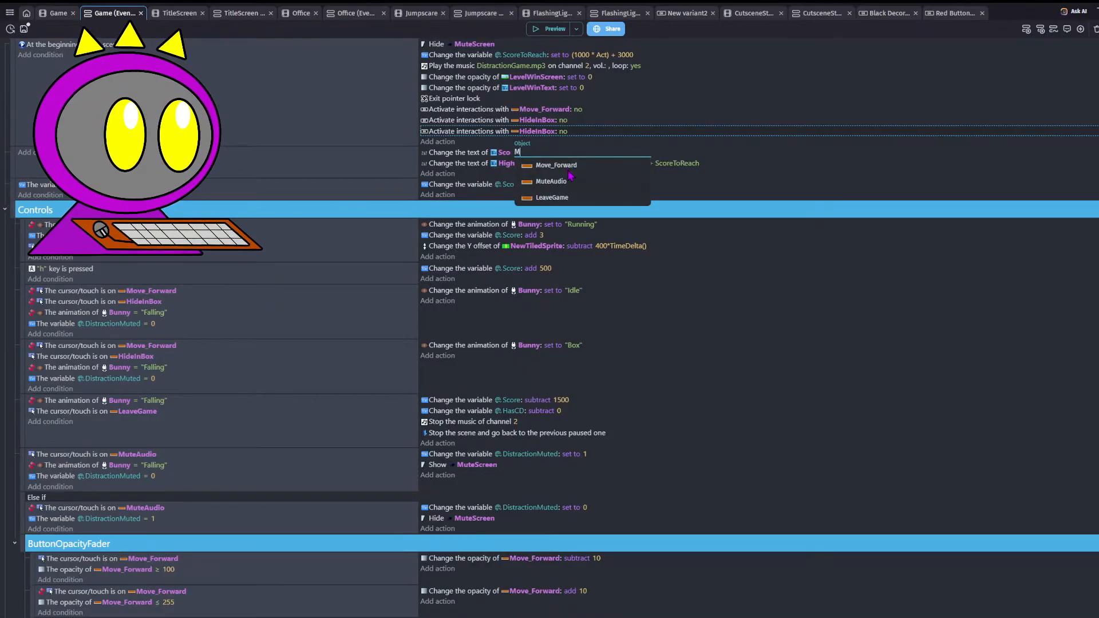
{"action": "left_click", "coordinate": [550, 175]}
{"action": "key", "text": "ctrl+v"}
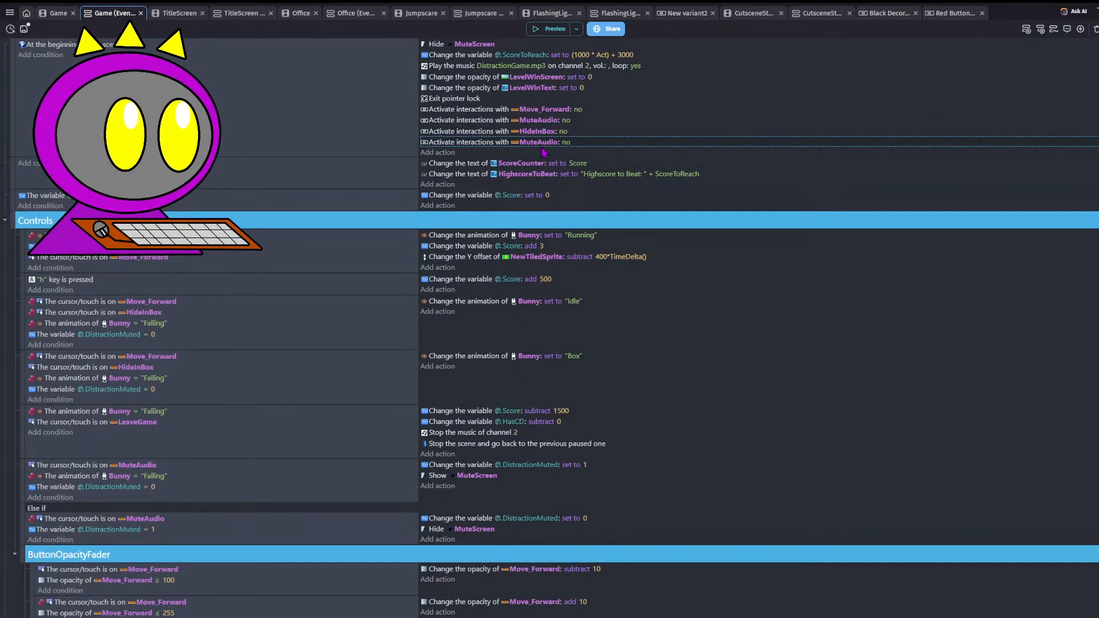
{"action": "left_click", "coordinate": [544, 142]}
{"action": "type", "text": "Le"}
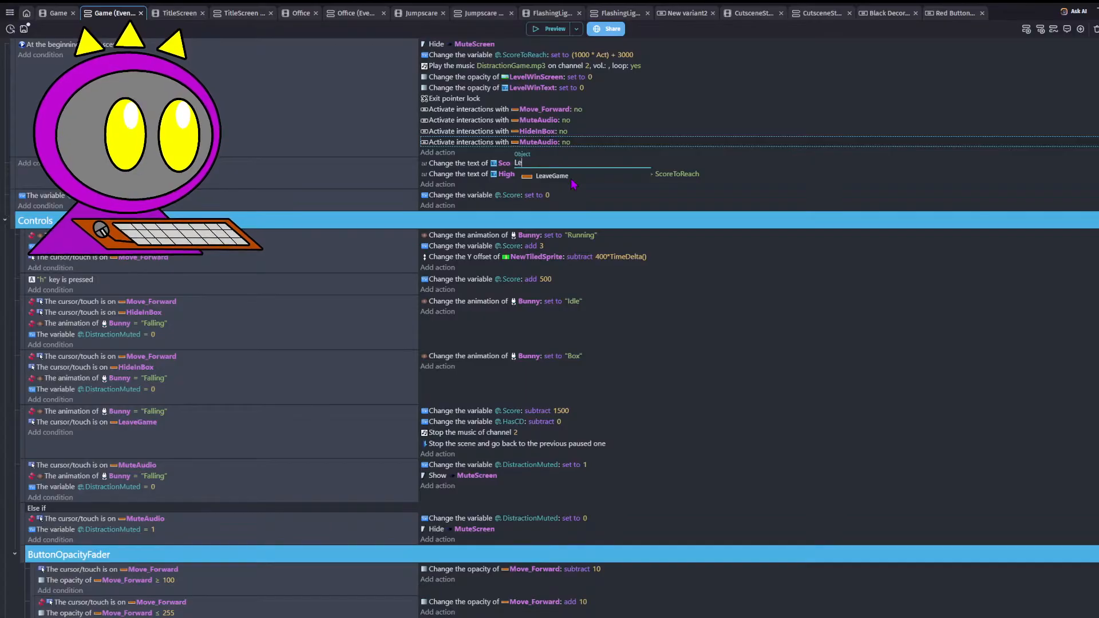
{"action": "left_click", "coordinate": [572, 181]}
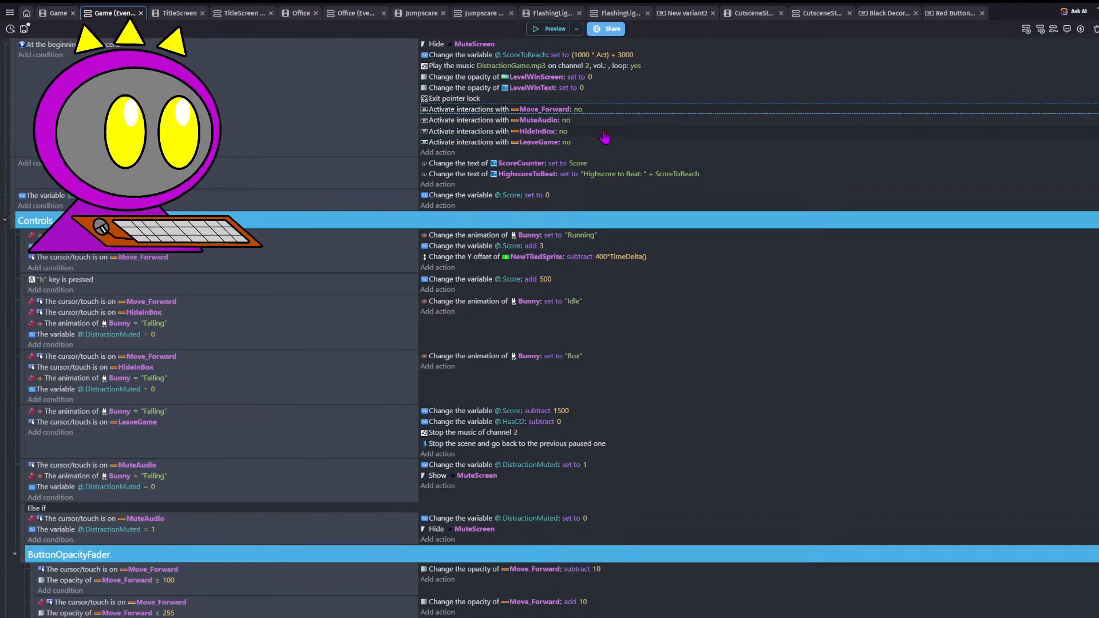
{"action": "left_click", "coordinate": [23, 28]}
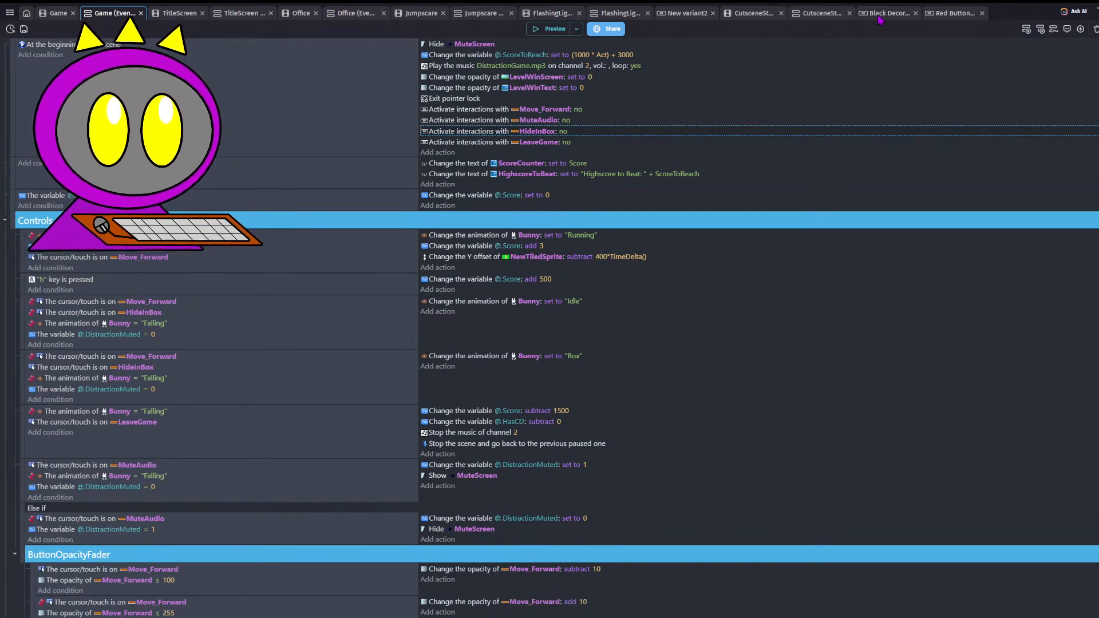
- Close the open editors for the New variant2, Red Button and Black Decorated button variants
{"action": "left_click", "coordinate": [713, 13]}
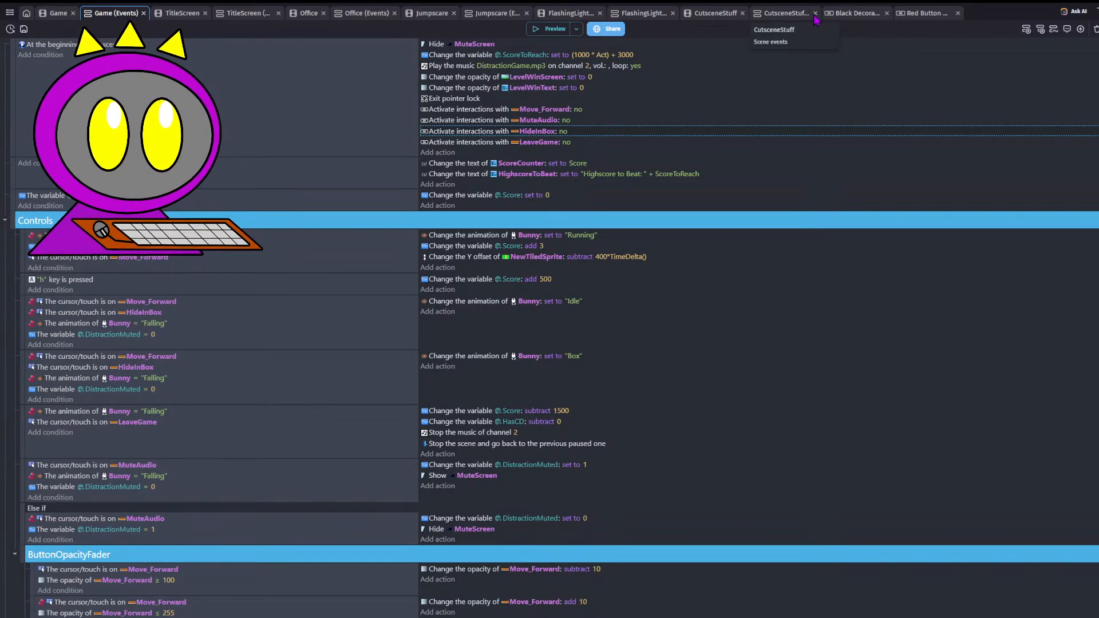
{"action": "left_click", "coordinate": [958, 14]}
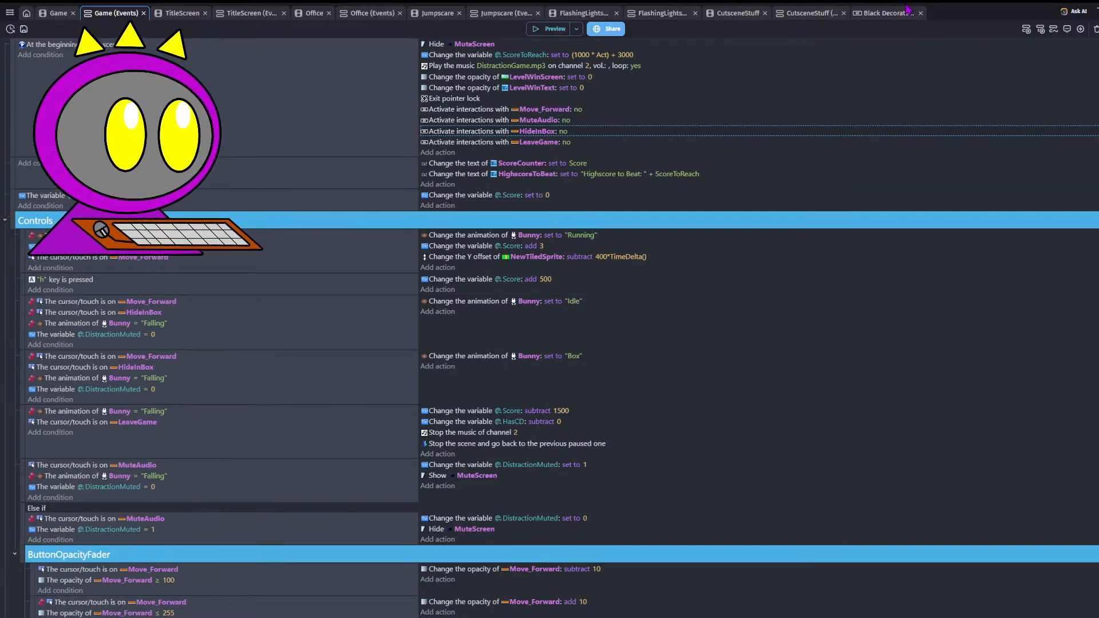
{"action": "left_click", "coordinate": [922, 14]}
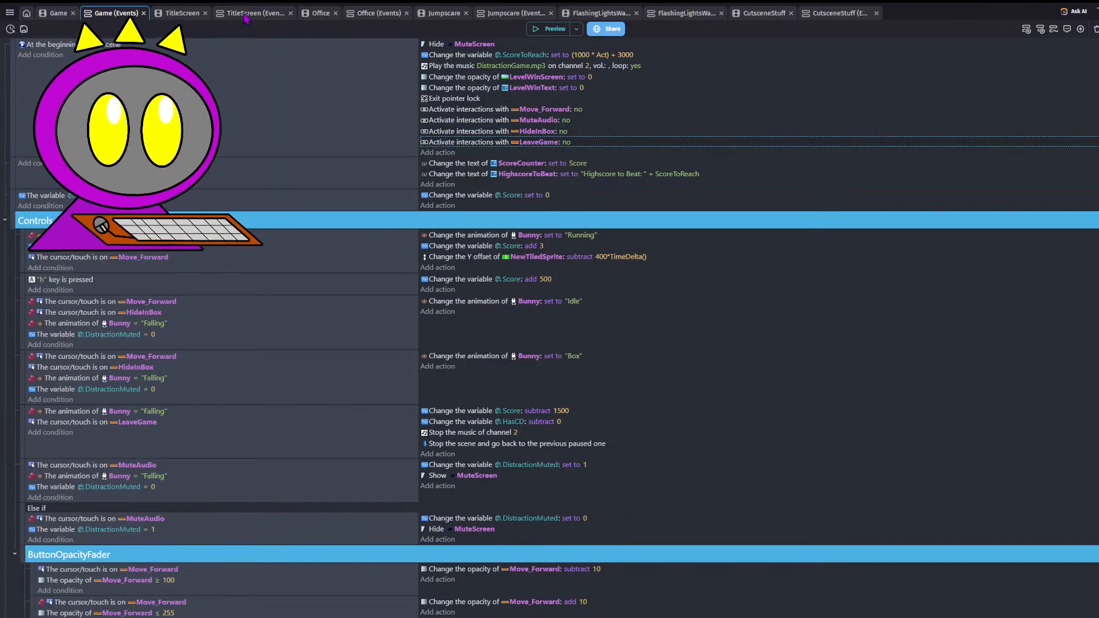
- Paste the copied deactivated-interactions action into the TitleScreen scene's beginning-of-scene event, above the Hide IntroVideo action
{"action": "left_click", "coordinate": [218, 13]}
{"action": "left_click", "coordinate": [182, 13]}
{"action": "left_click", "coordinate": [240, 13]}
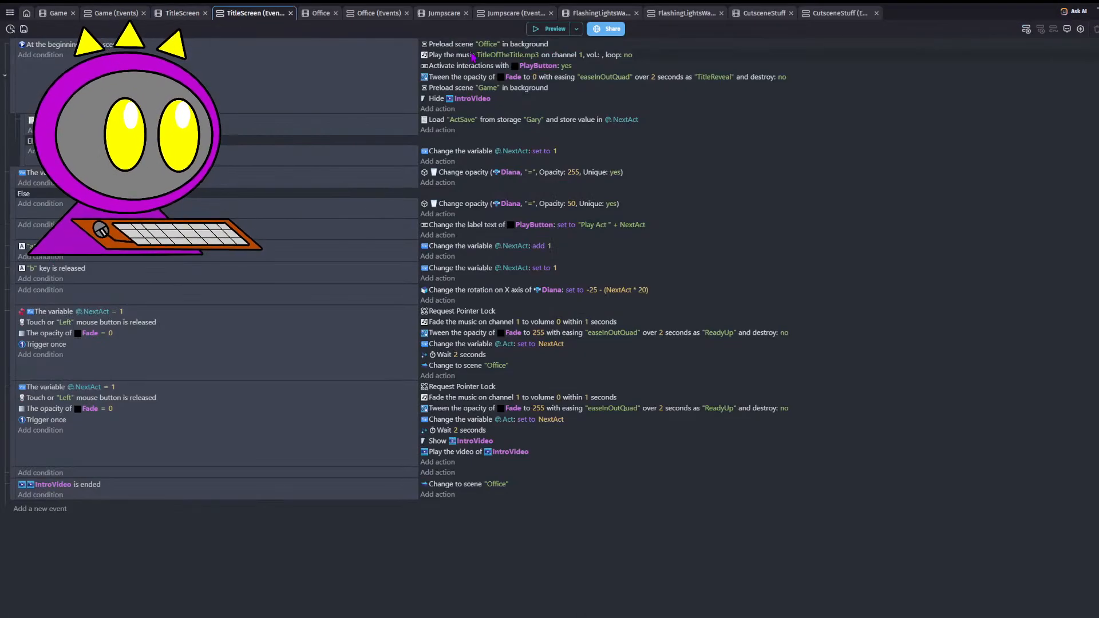
{"action": "left_click", "coordinate": [445, 100]}
{"action": "key", "text": "ctrl+v"}
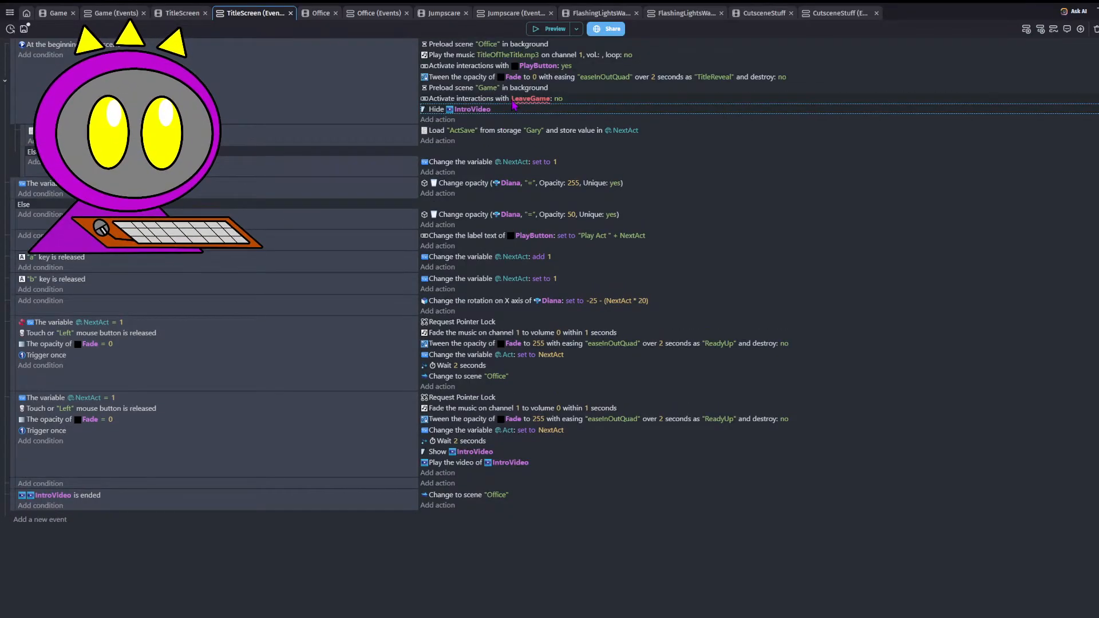
- Set the pasted Activate interactions action's object to ResetButton
{"action": "left_click", "coordinate": [547, 106]}
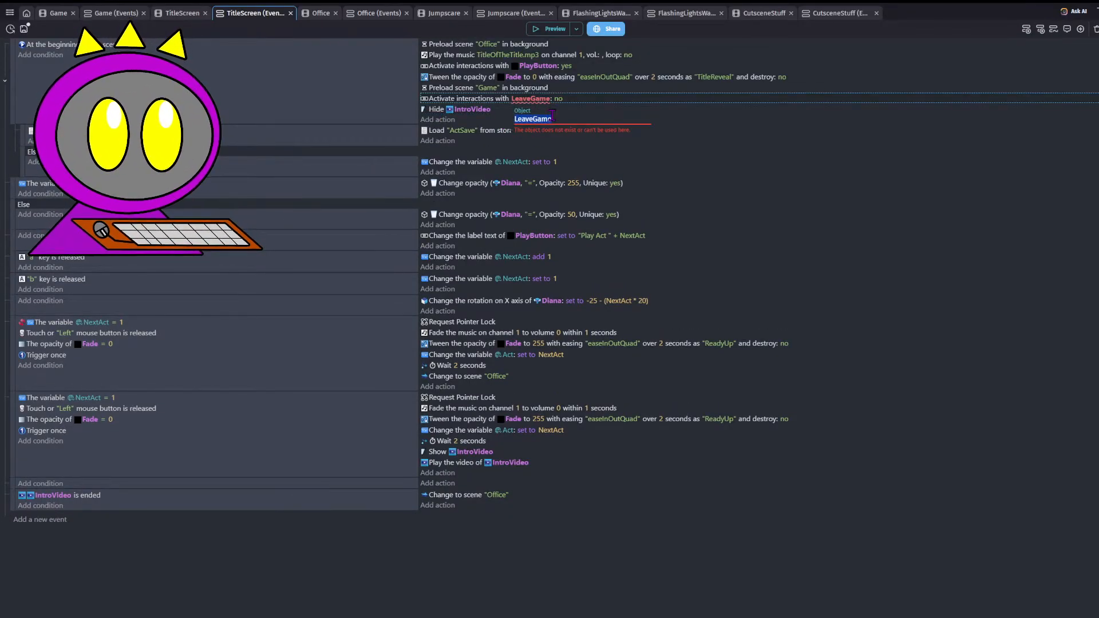
{"action": "type", "text": "Te"}
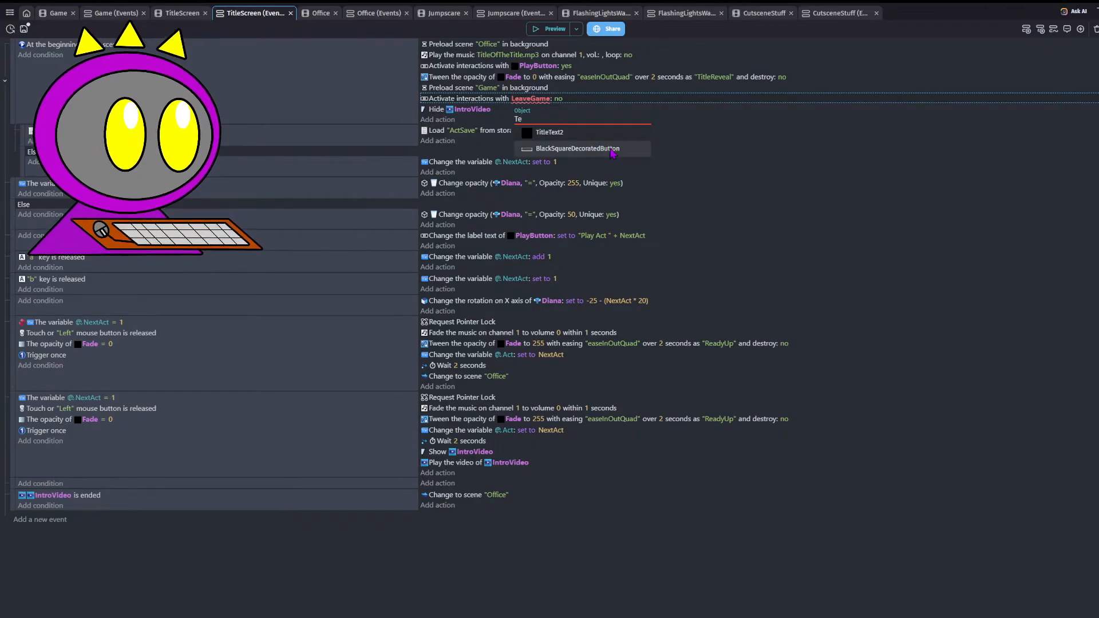
{"action": "left_click", "coordinate": [601, 104]}
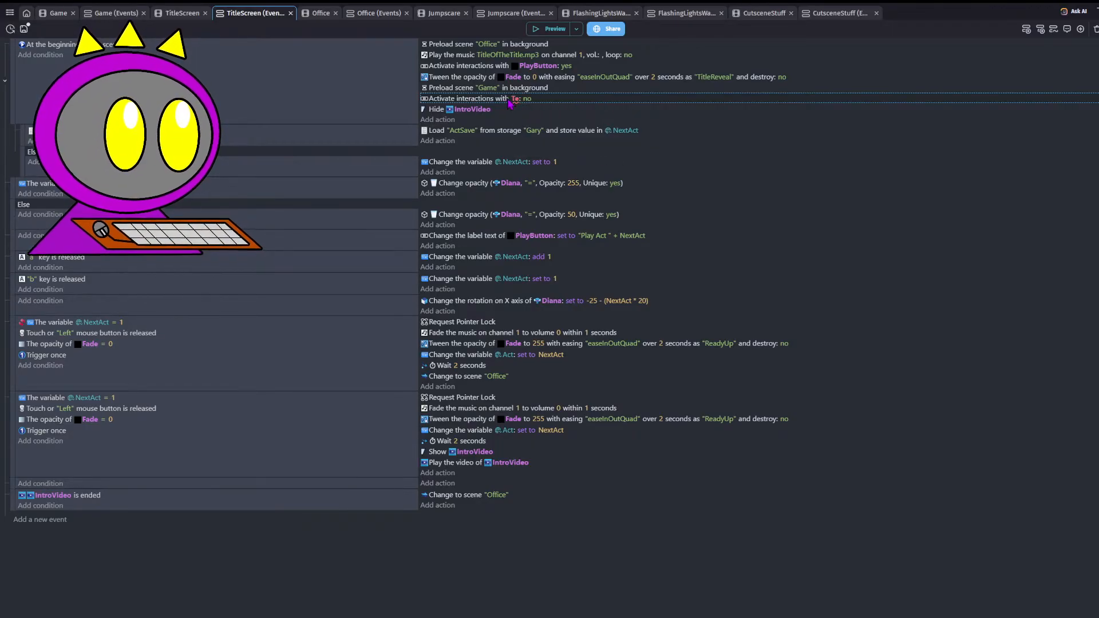
{"action": "left_click", "coordinate": [184, 17]}
{"action": "left_click", "coordinate": [244, 19]}
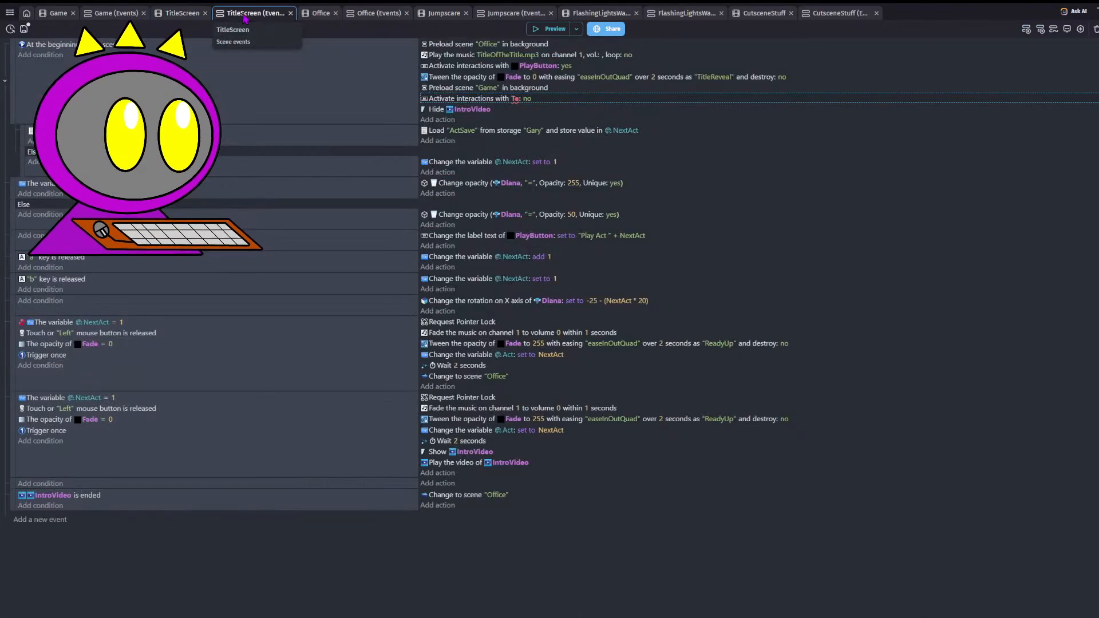
{"action": "left_click", "coordinate": [516, 99]}
{"action": "type", "text": "Res"}
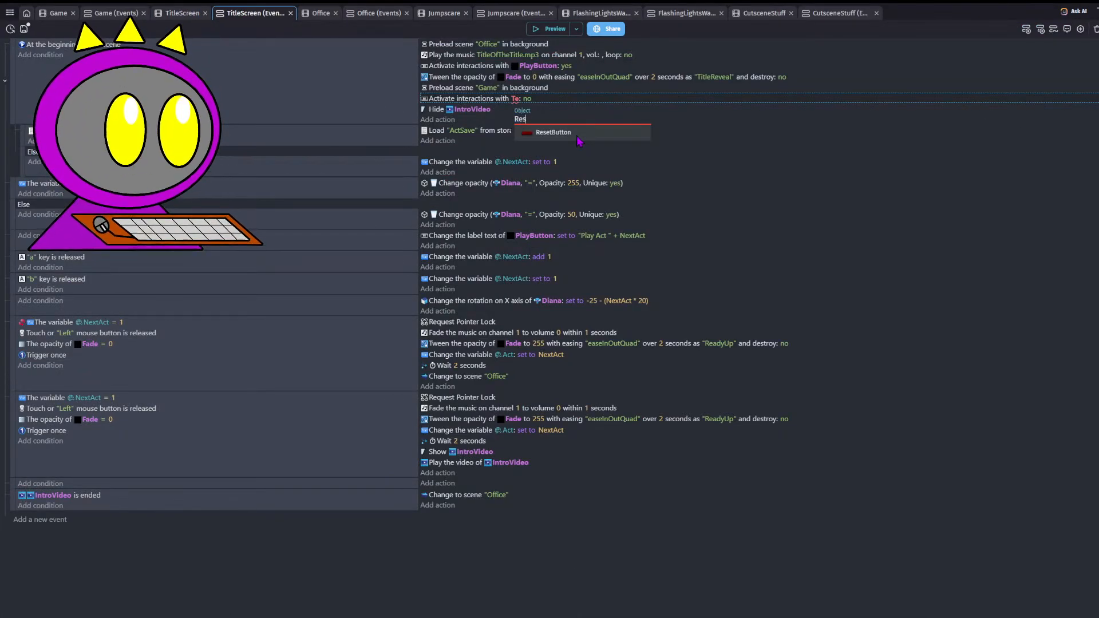
{"action": "left_click", "coordinate": [578, 135]}
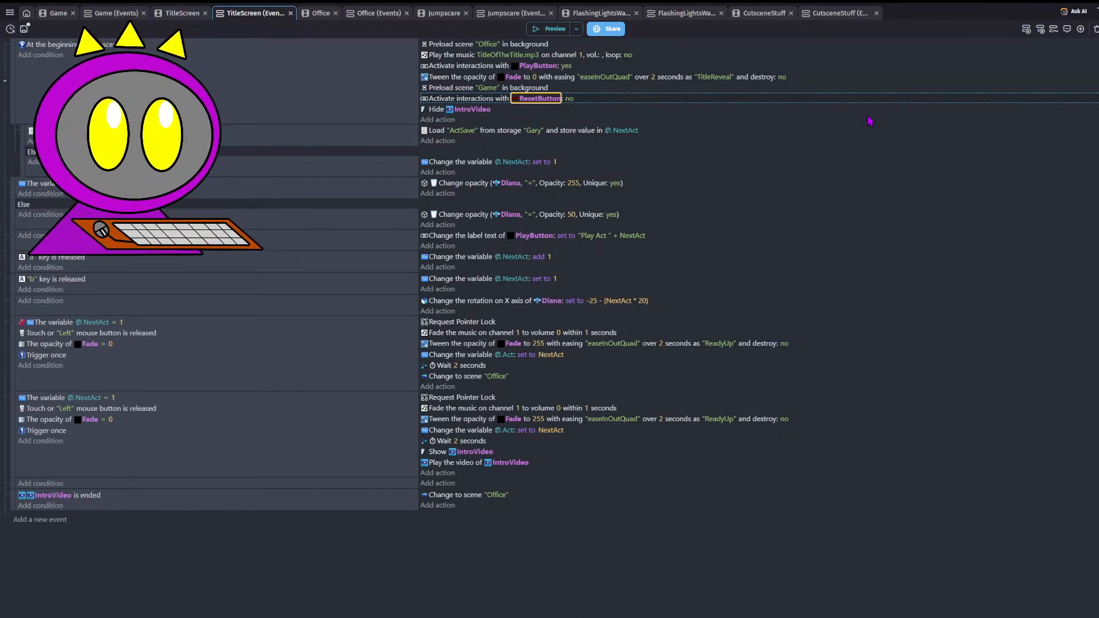
- Add a new event at the end of the TitleScreen events with the condition that the cursor/touch is on ResetButton
{"action": "left_click", "coordinate": [22, 520]}
{"action": "left_click", "coordinate": [48, 522]}
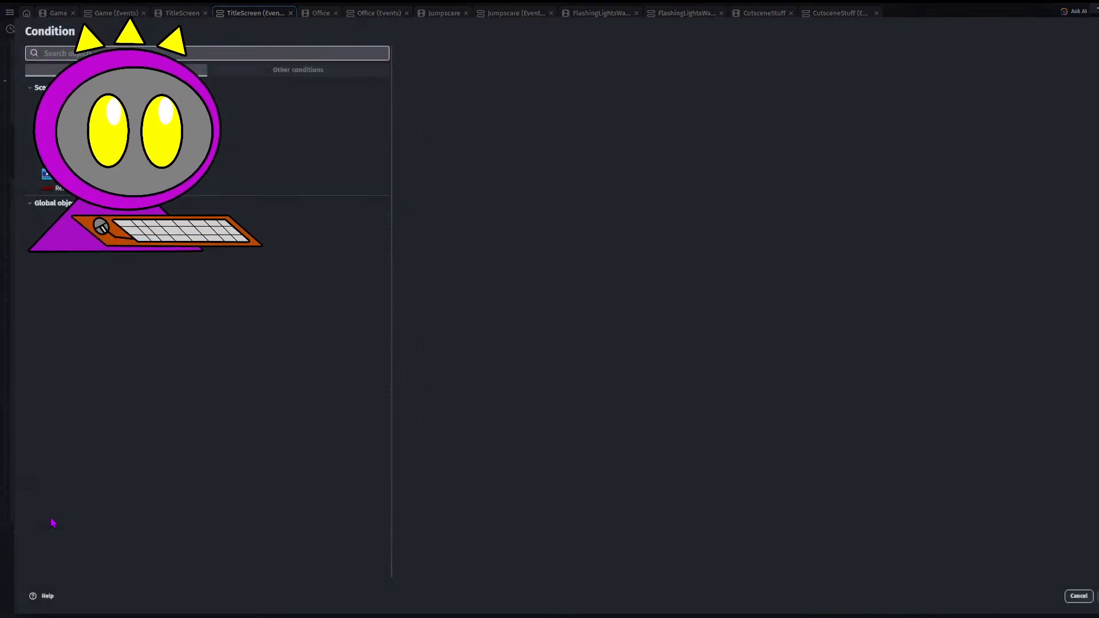
{"action": "left_click", "coordinate": [321, 188]}
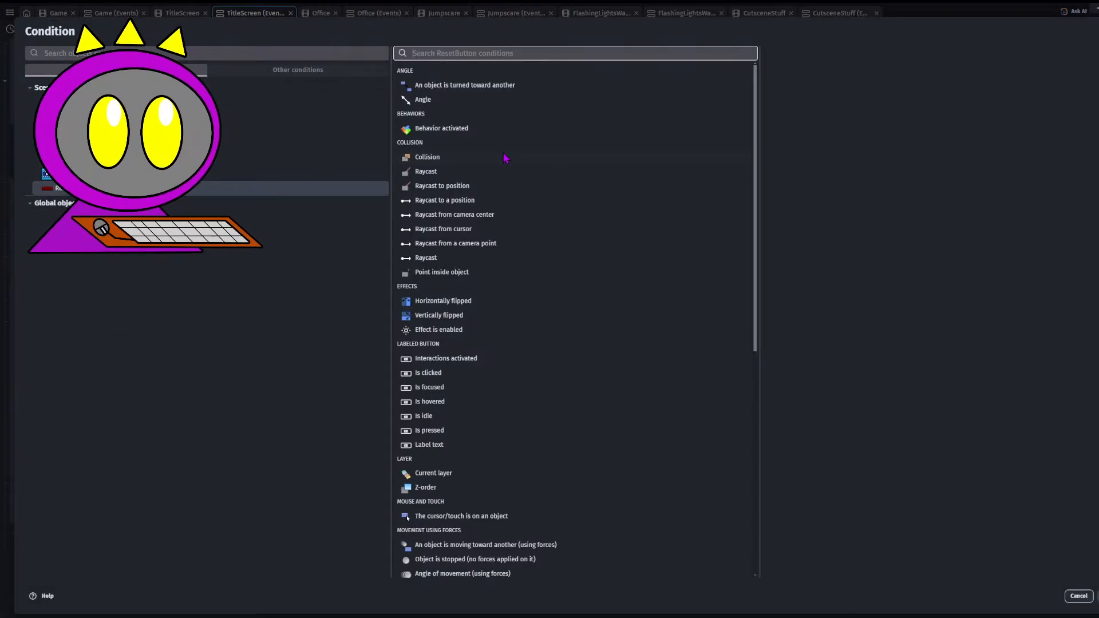
{"action": "type", "text": "cursor"}
{"action": "left_click", "coordinate": [529, 106]}
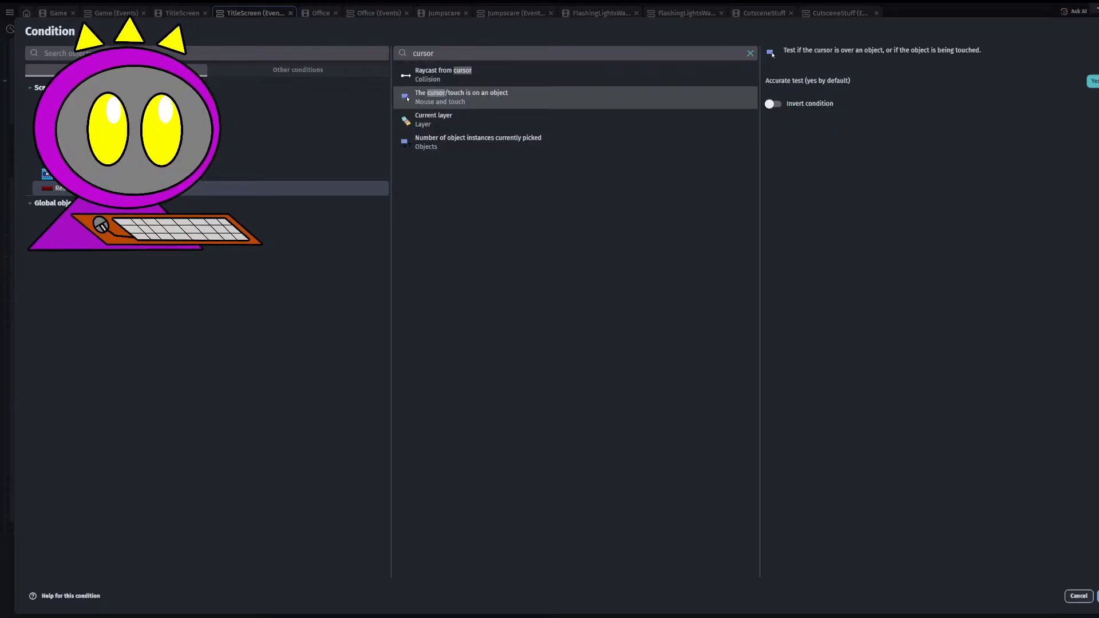
{"action": "key", "text": "Return"}
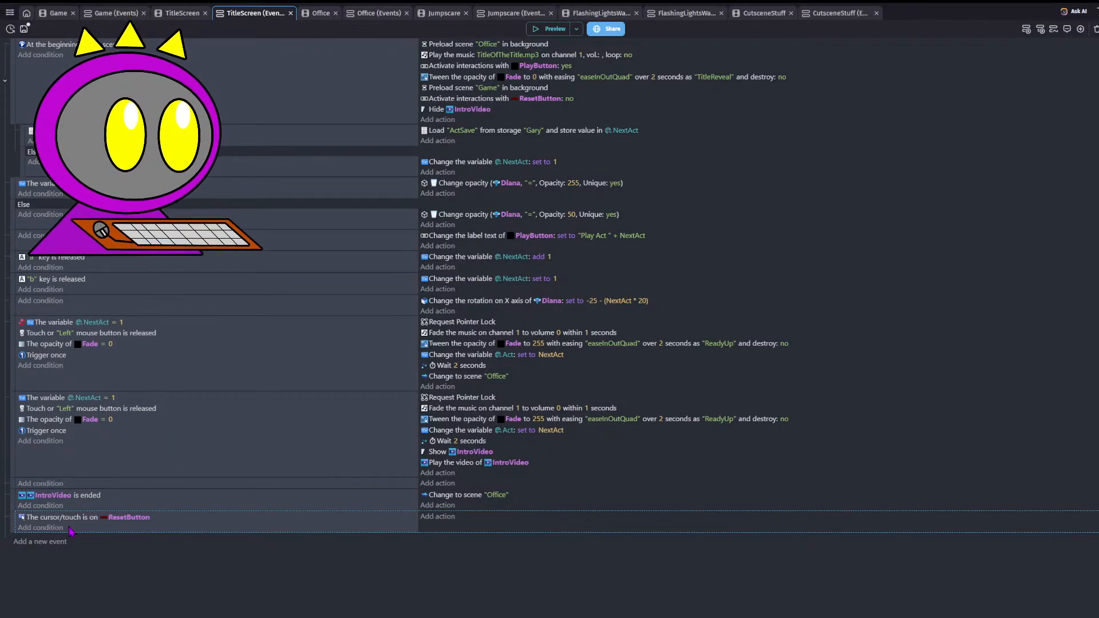
{"action": "left_click", "coordinate": [48, 531]}
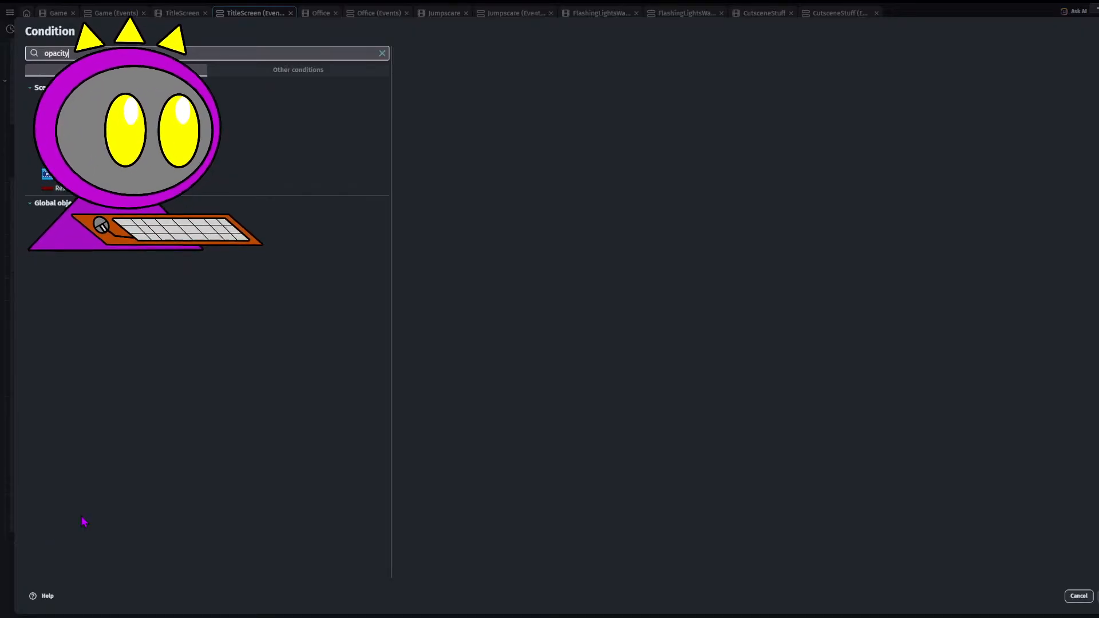
{"action": "key", "text": "Return"}
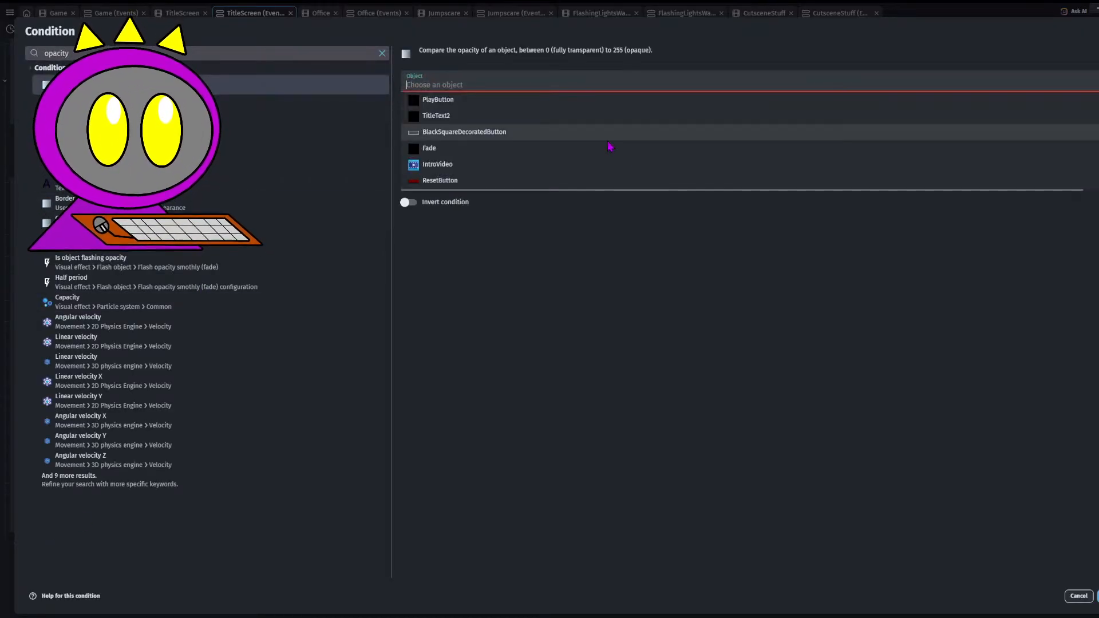
{"action": "left_click", "coordinate": [506, 178]}
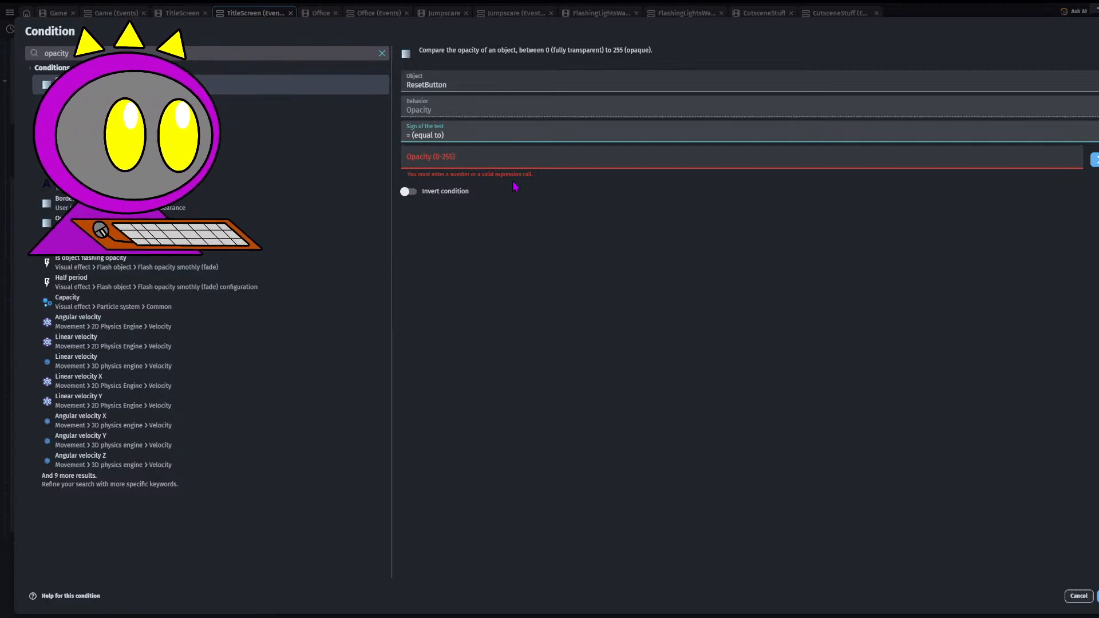
{"action": "left_click", "coordinate": [1080, 597]}
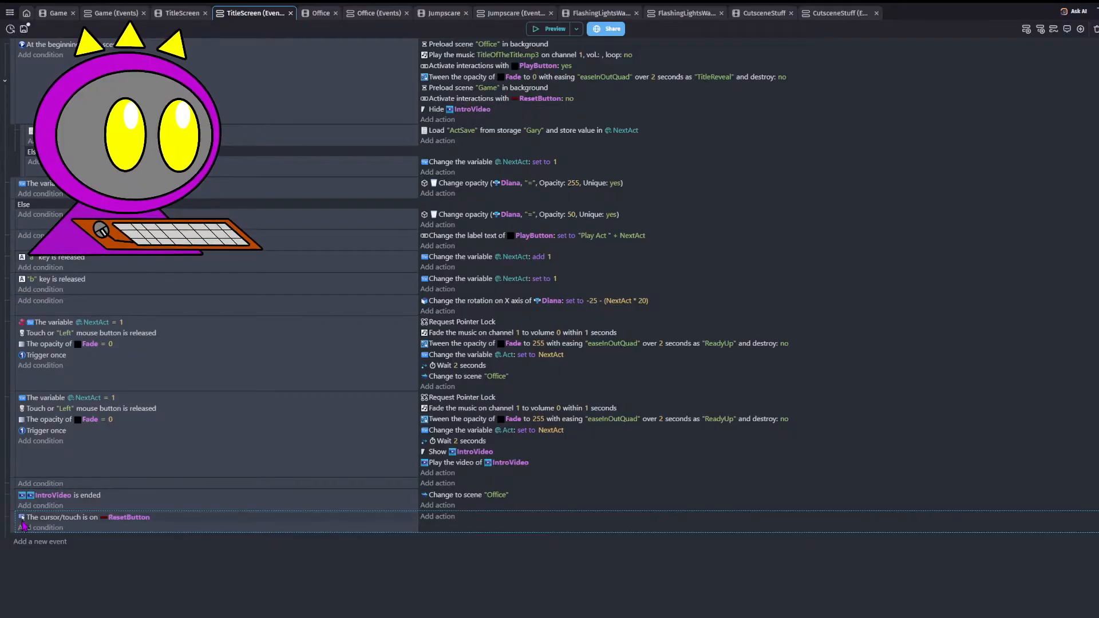
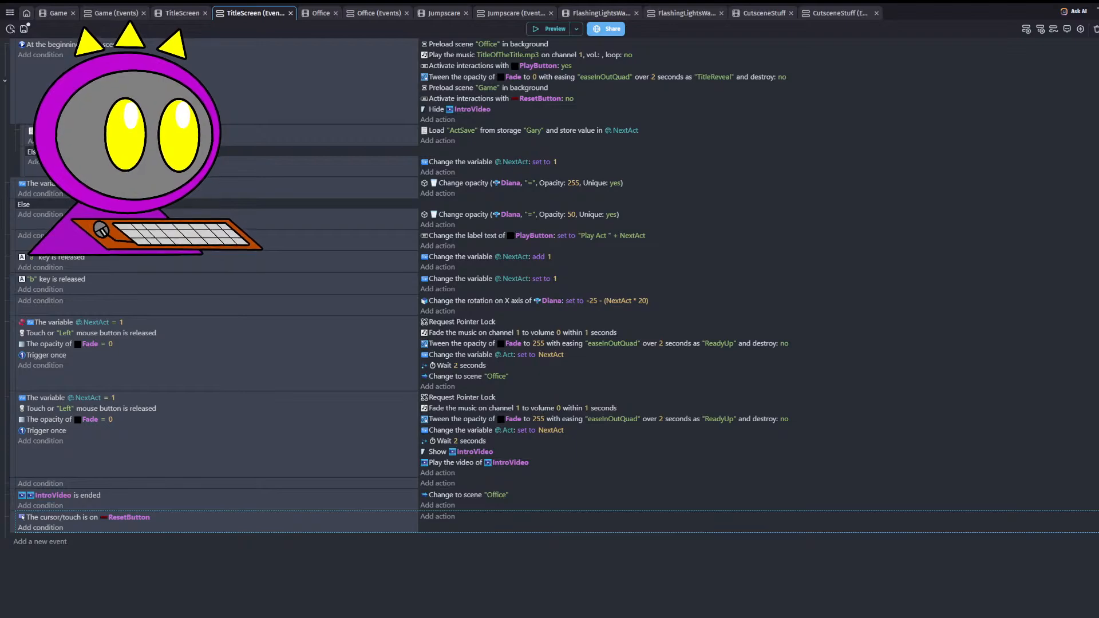
{"action": "left_click", "coordinate": [54, 530]}
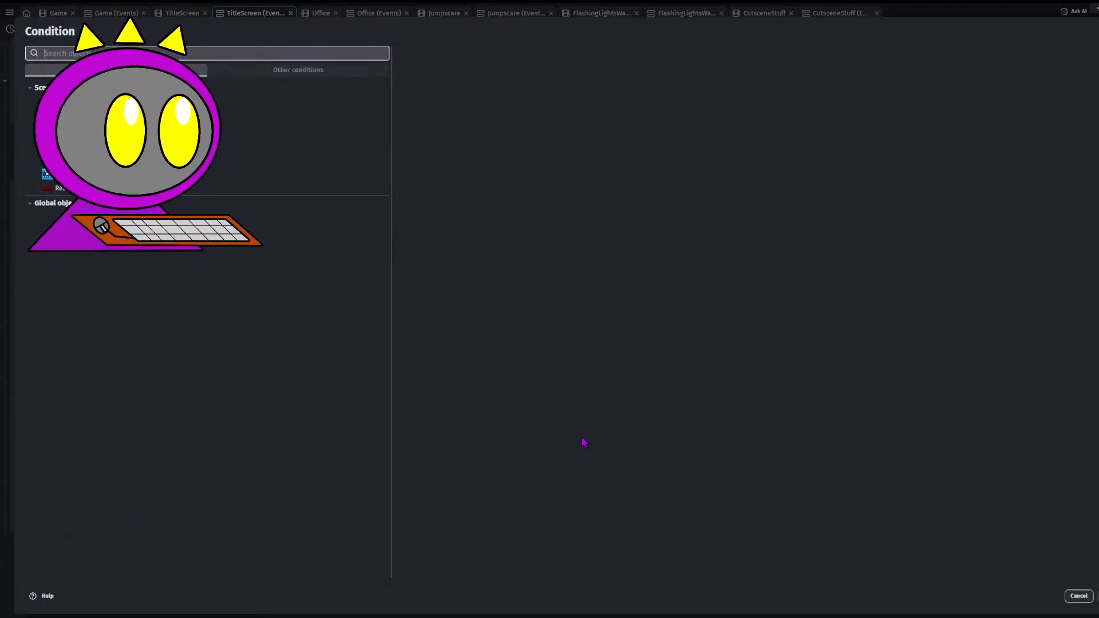
{"action": "left_click", "coordinate": [1079, 601]}
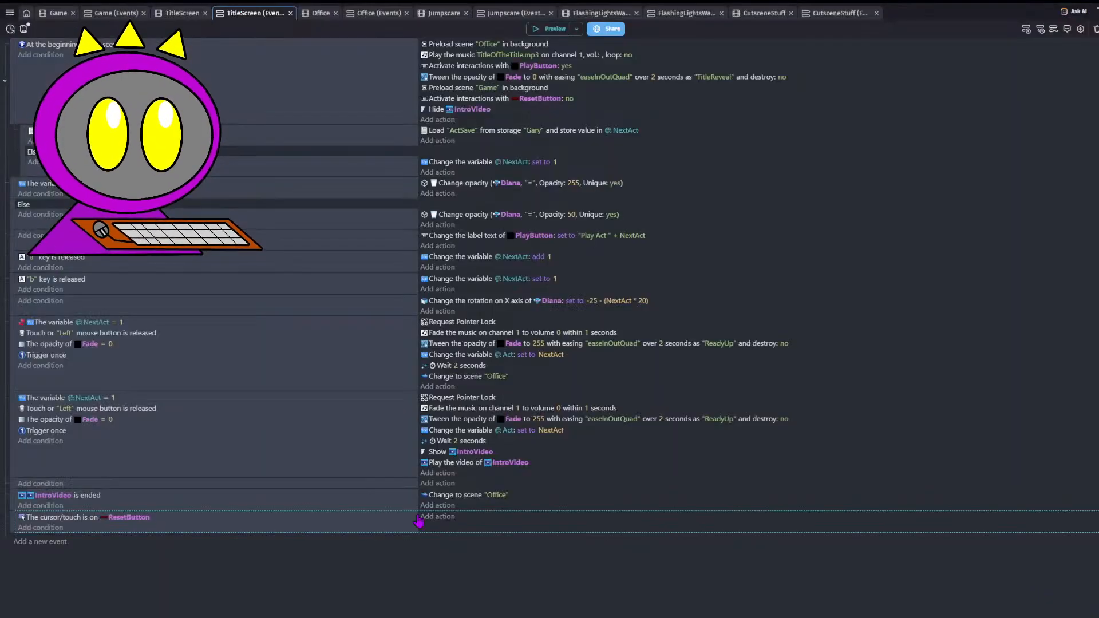
- Add a condition to the ResetButton event checking that touch or the "Left" mouse button is down
{"action": "left_click", "coordinate": [51, 531]}
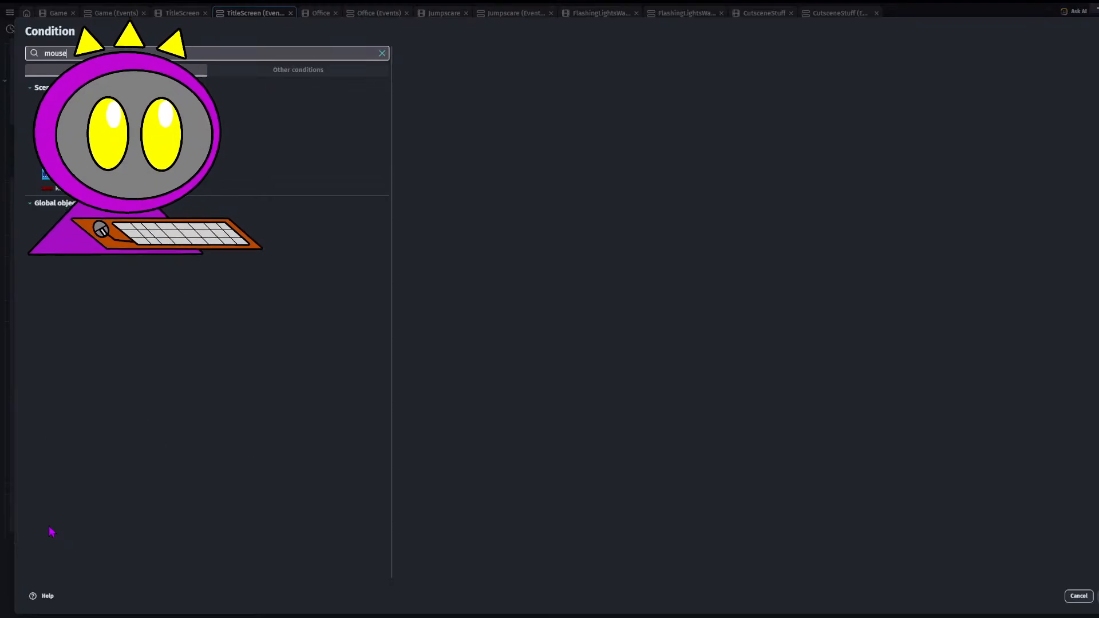
{"action": "left_click", "coordinate": [126, 105]}
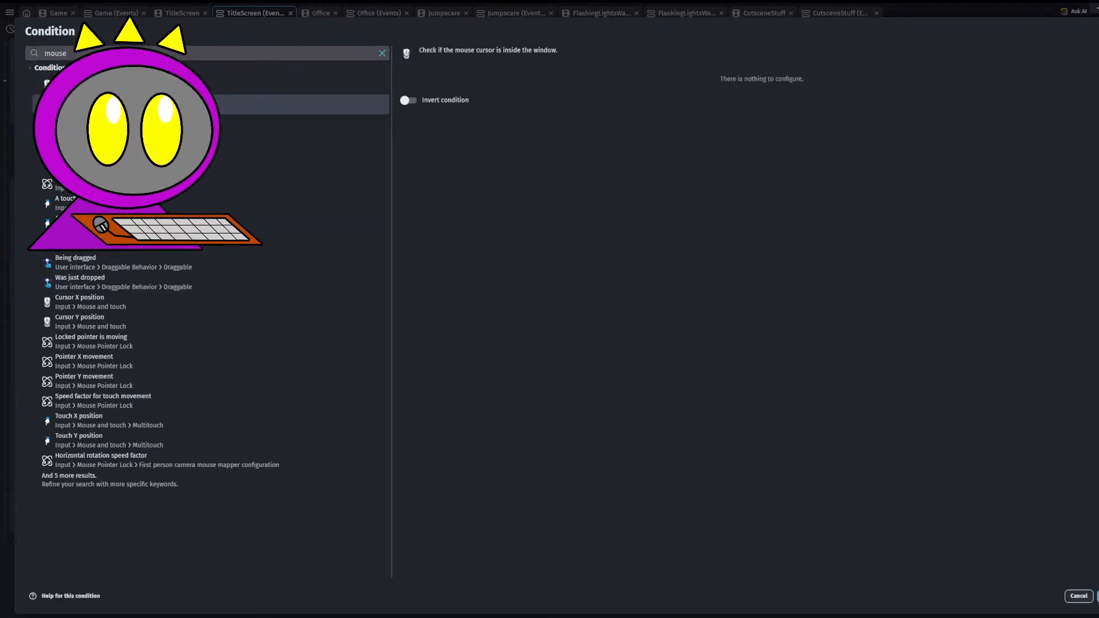
{"action": "left_click", "coordinate": [125, 124]}
{"action": "left_click", "coordinate": [465, 86]}
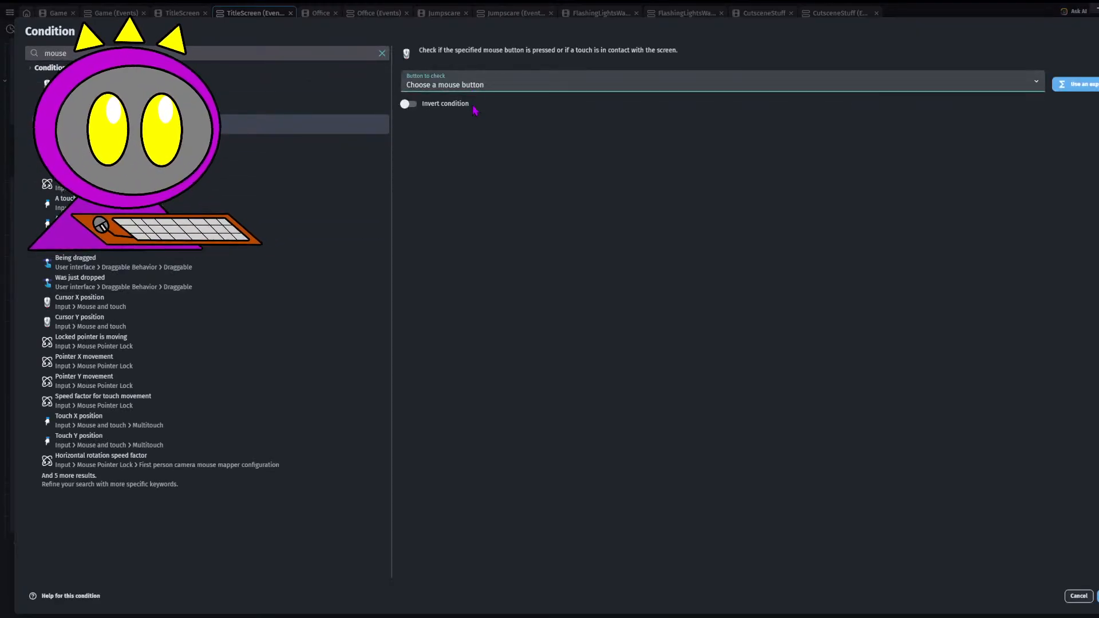
{"action": "left_click", "coordinate": [476, 110]}
{"action": "left_click", "coordinate": [1096, 596]}
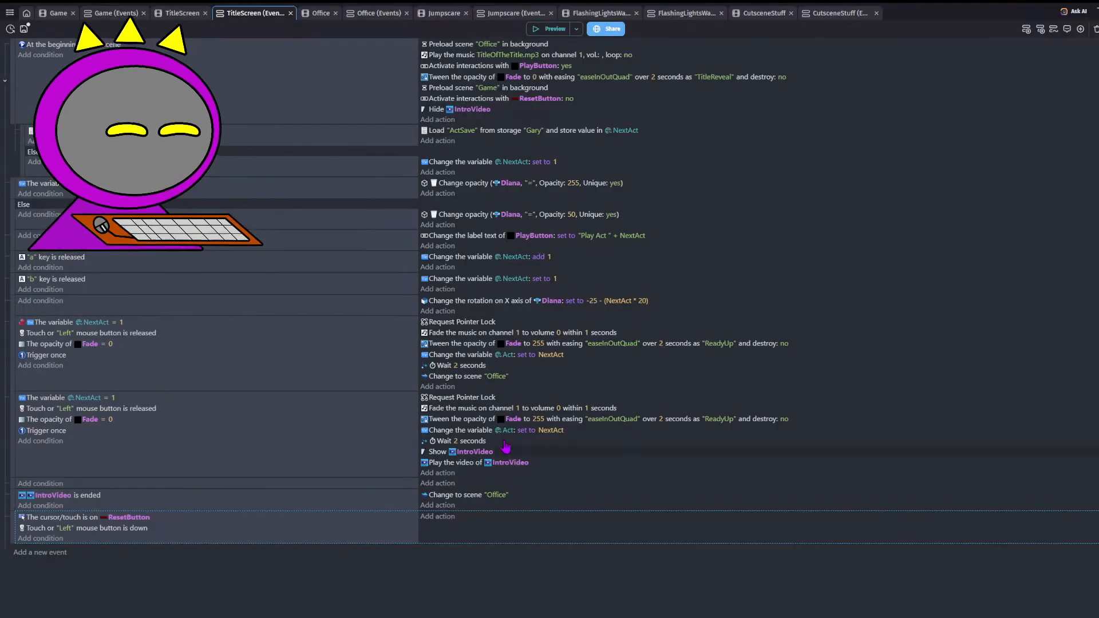
- Add an action to the ResetButton event that changes the opacity of ResetButton by subtracting 5
{"action": "left_click", "coordinate": [427, 516]}
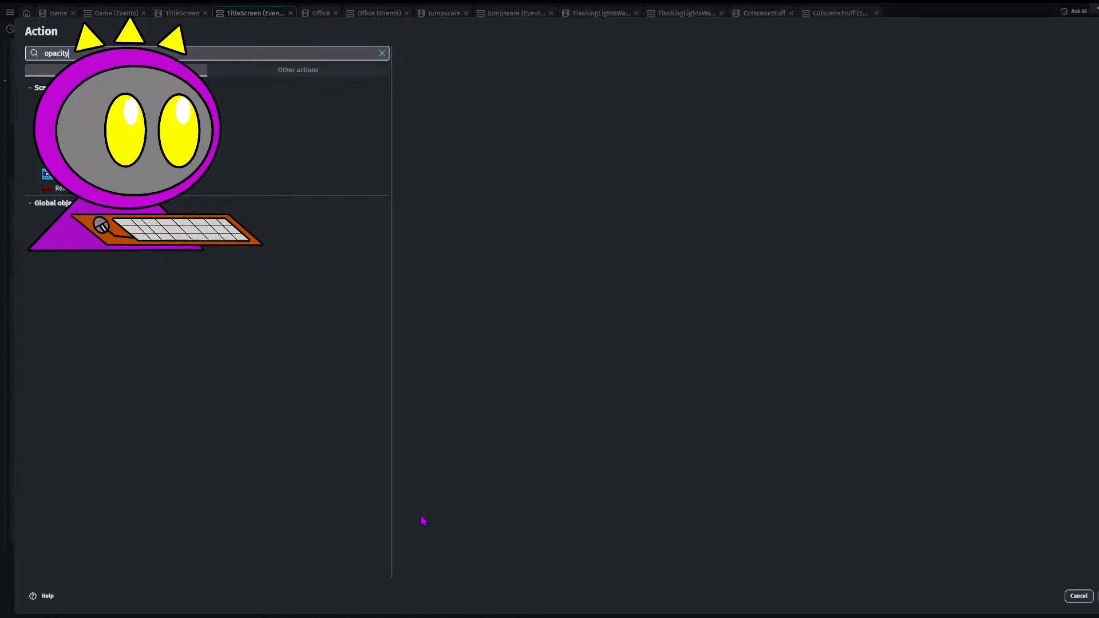
{"action": "key", "text": "Return"}
{"action": "left_click", "coordinate": [486, 181]}
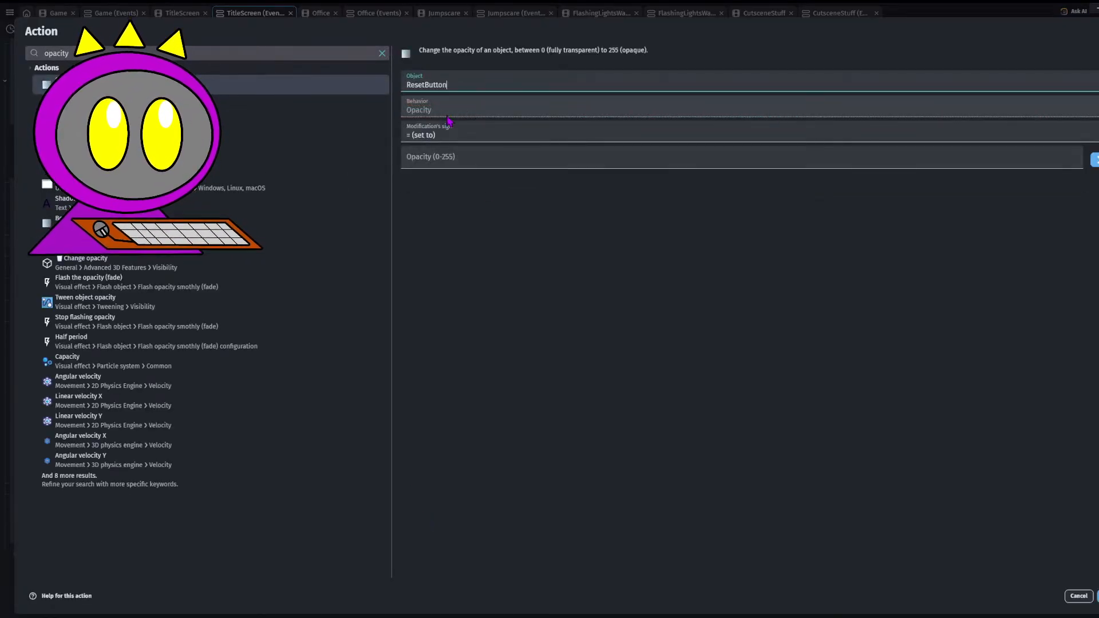
{"action": "left_click", "coordinate": [452, 131]}
{"action": "left_click", "coordinate": [472, 174]}
{"action": "left_click", "coordinate": [492, 159]}
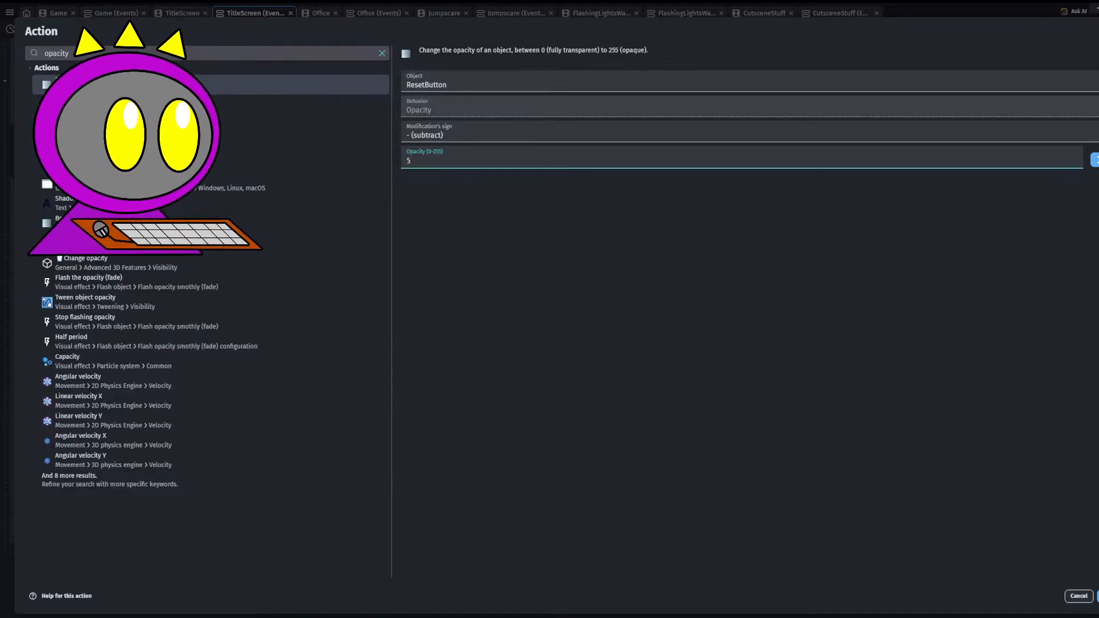
{"action": "key", "text": "Return"}
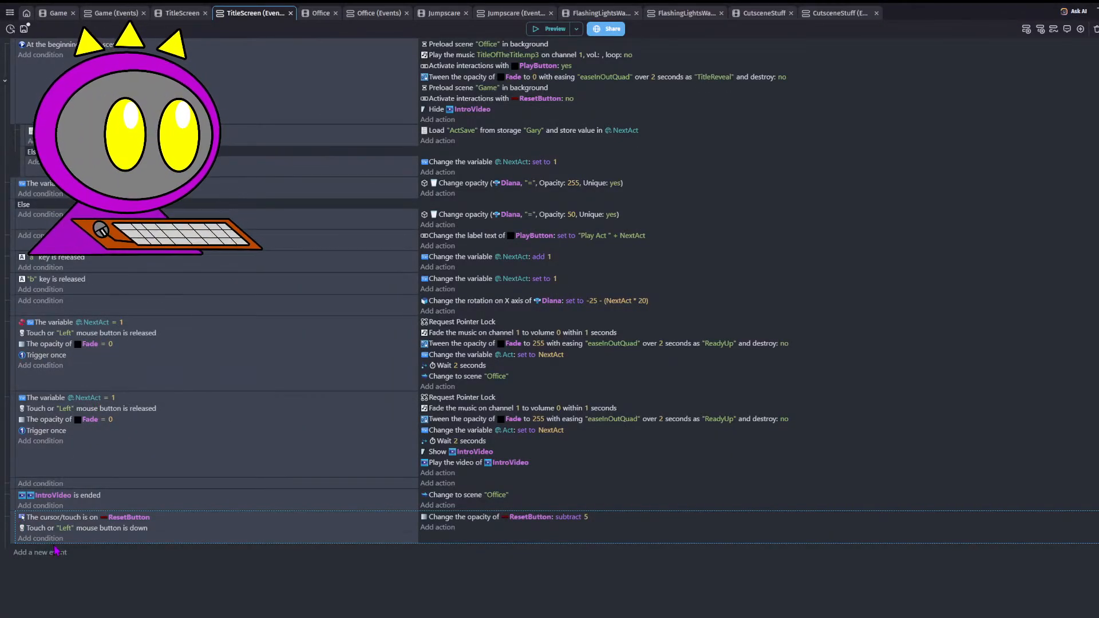
- Duplicate the ResetButton opacity event below the original and remove both conditions from the copy
{"action": "key", "text": "ctrl+v"}
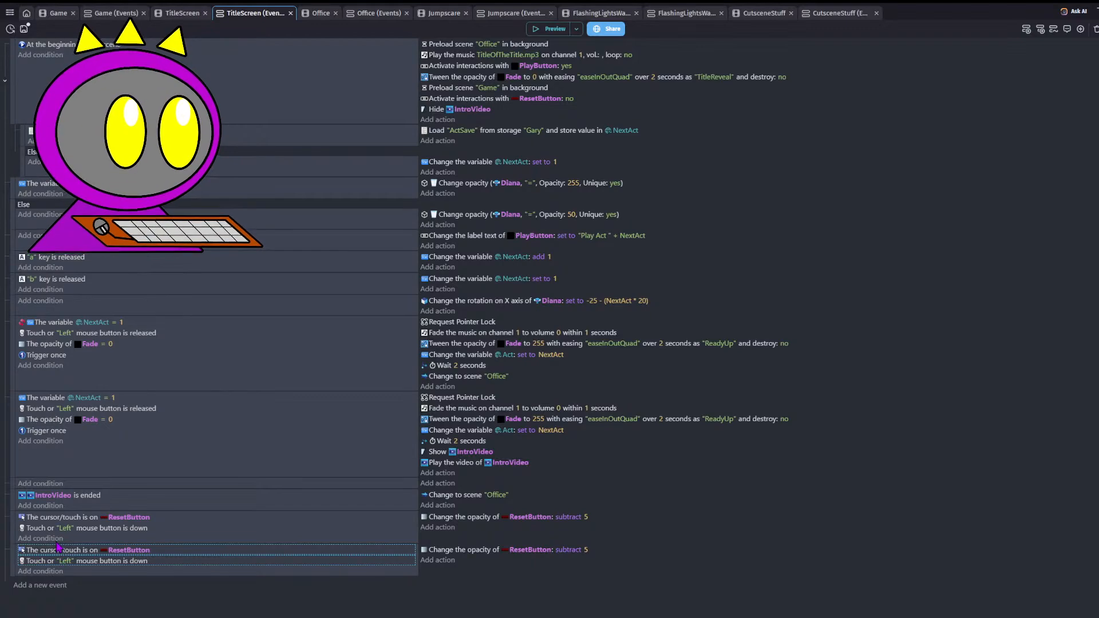
{"action": "double_click", "coordinate": [49, 551]}
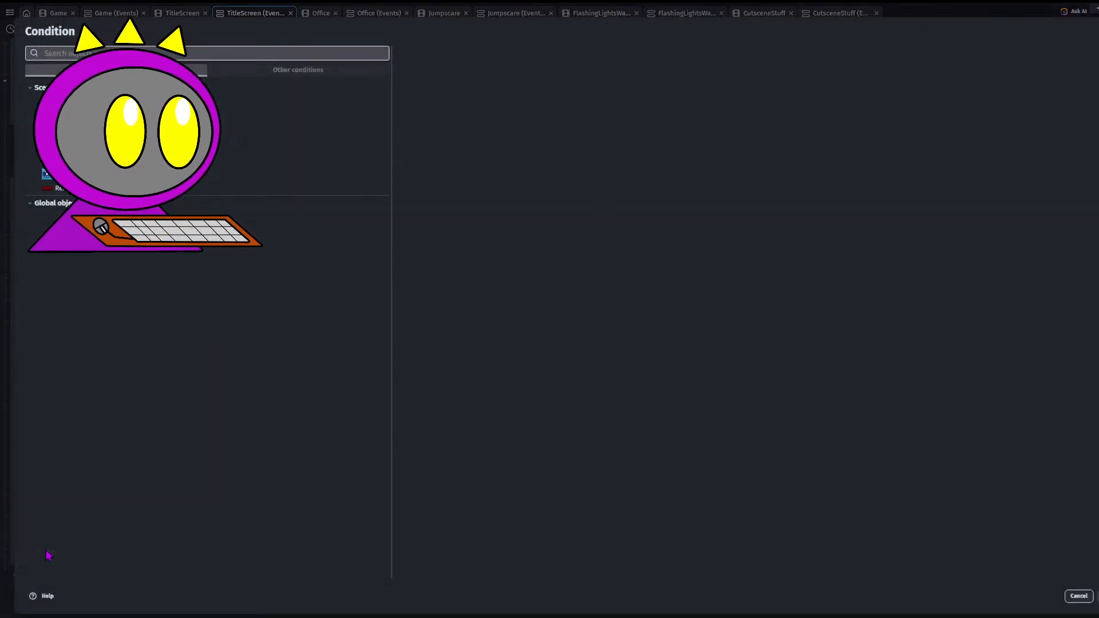
{"action": "type", "text": "if"}
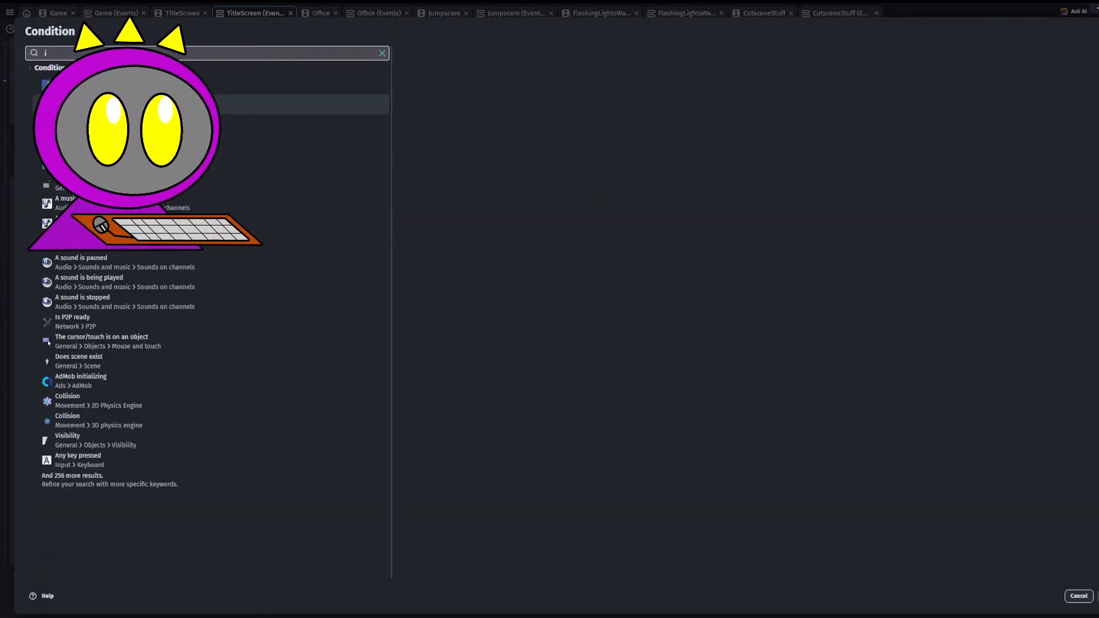
{"action": "key", "text": "BackSpace"}
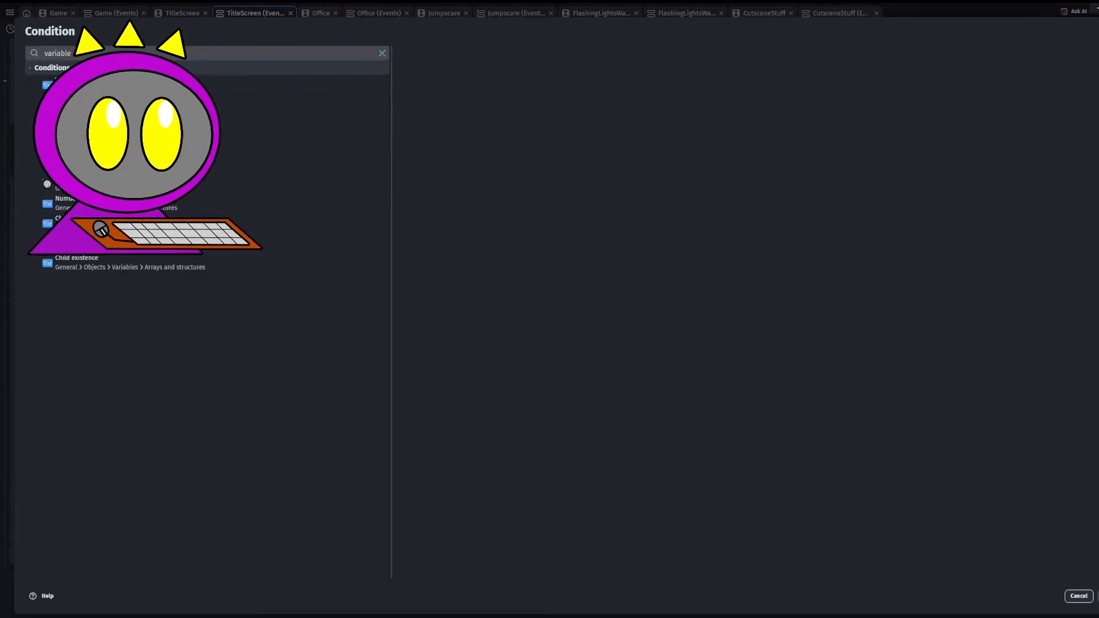
{"action": "left_click", "coordinate": [131, 85]}
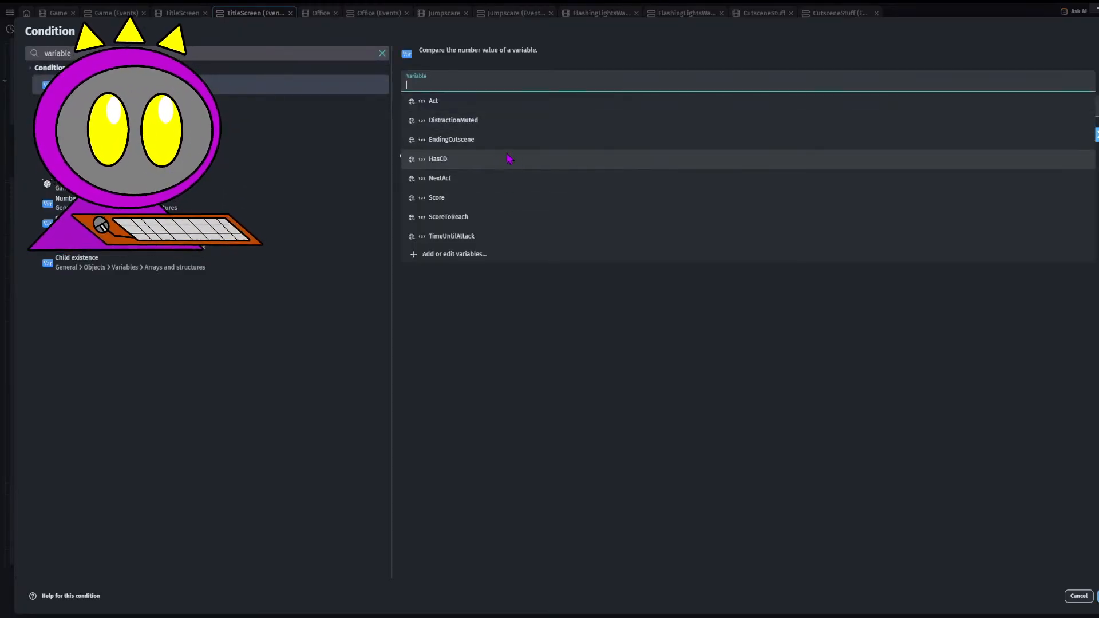
{"action": "left_click", "coordinate": [1078, 596]}
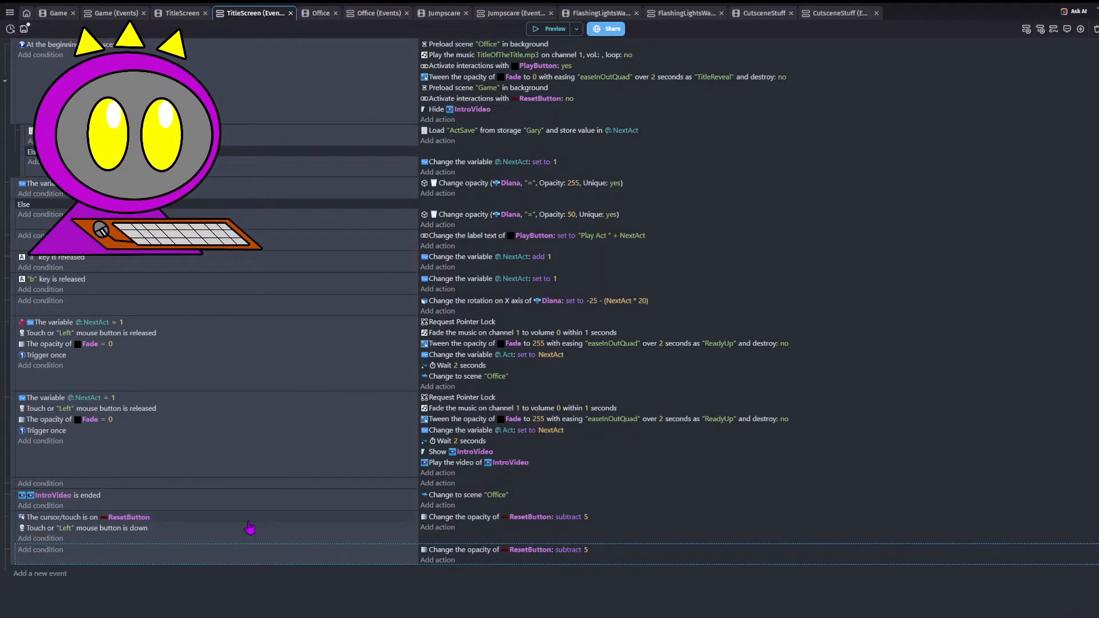
- Add a condition to the duplicated ResetButton event checking that the opacity of ResetButton is less than or equal to 1
{"action": "left_click", "coordinate": [48, 553]}
{"action": "type", "text": "opacity"}
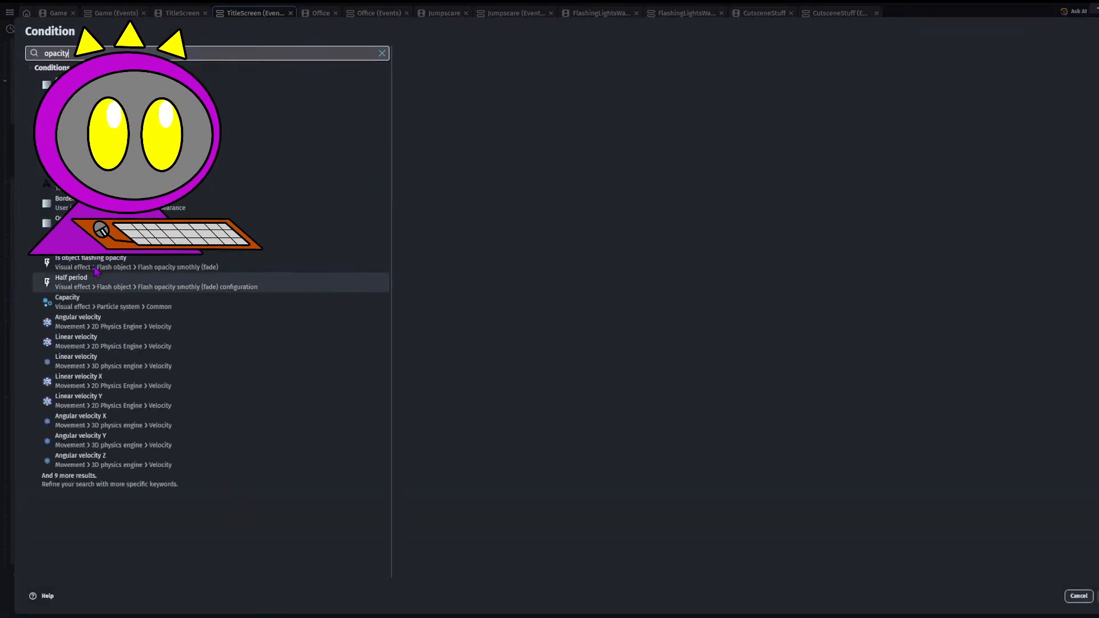
{"action": "left_click", "coordinate": [321, 85]}
{"action": "left_click", "coordinate": [440, 181]}
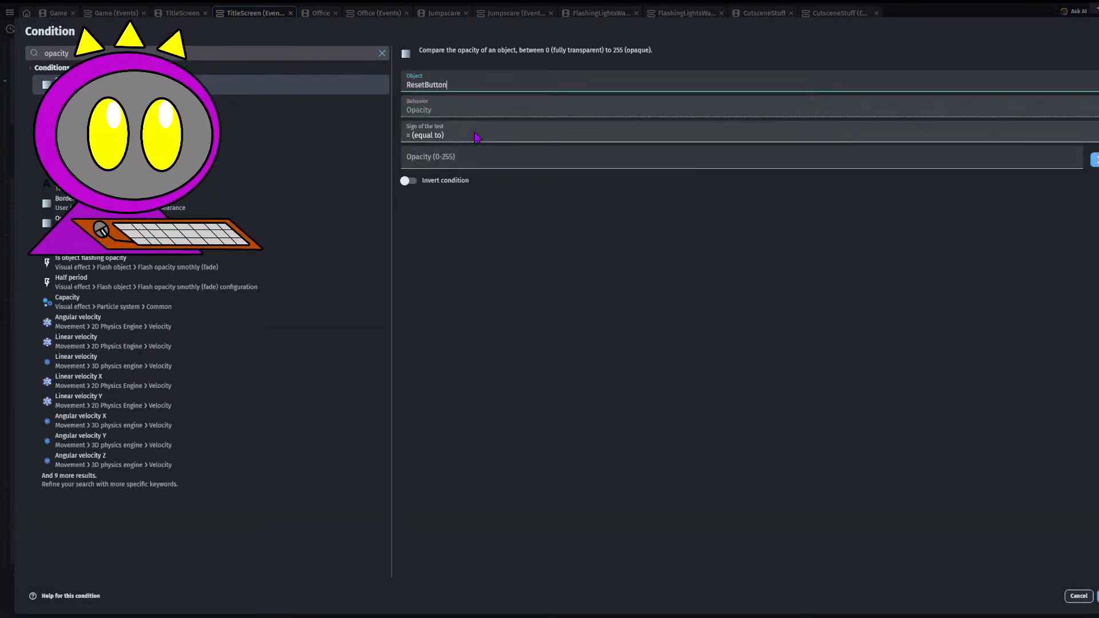
{"action": "left_click", "coordinate": [482, 186]}
{"action": "left_click", "coordinate": [484, 160]}
{"action": "type", "text": "1"}
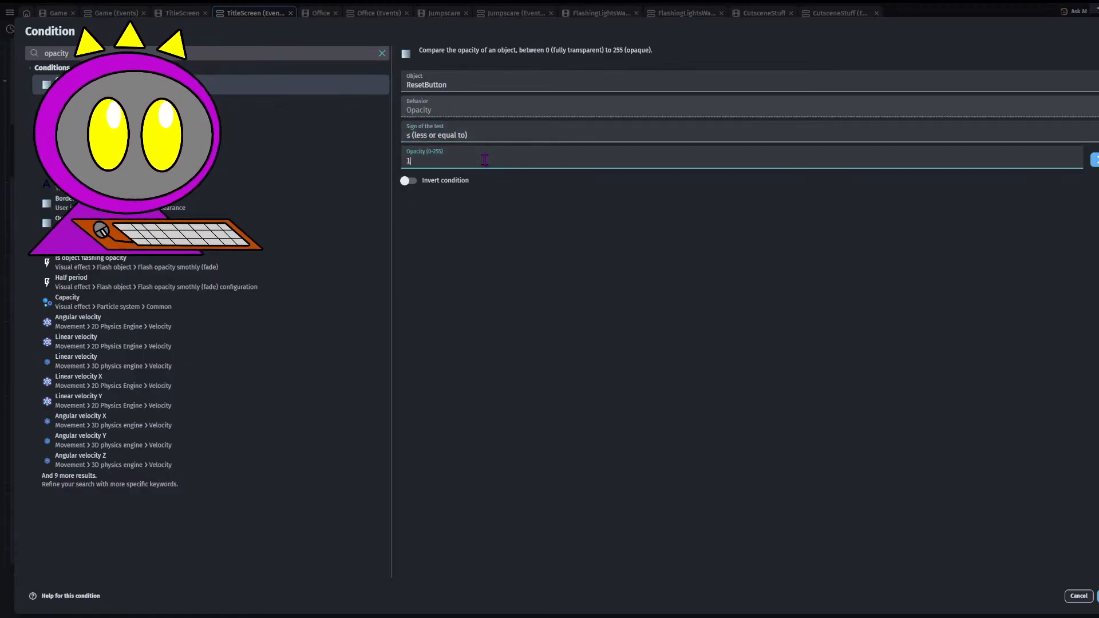
{"action": "left_click", "coordinate": [1094, 596]}
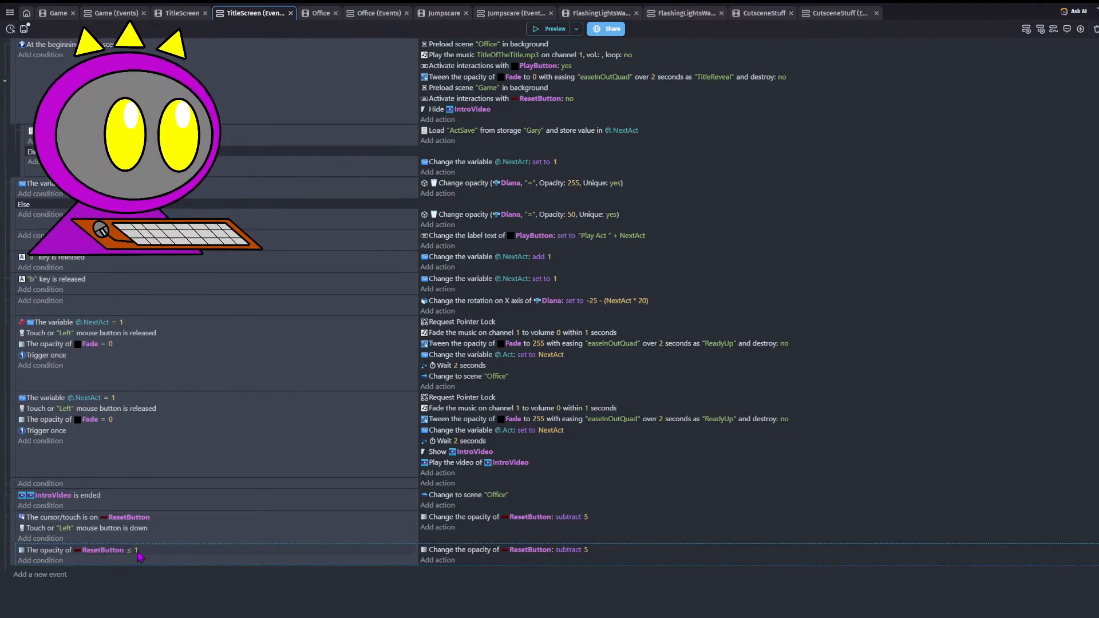
- Change the opacity action in the ResetButton ≤ 1 event to set ResetButton's opacity to 255
{"action": "left_click", "coordinate": [446, 552]}
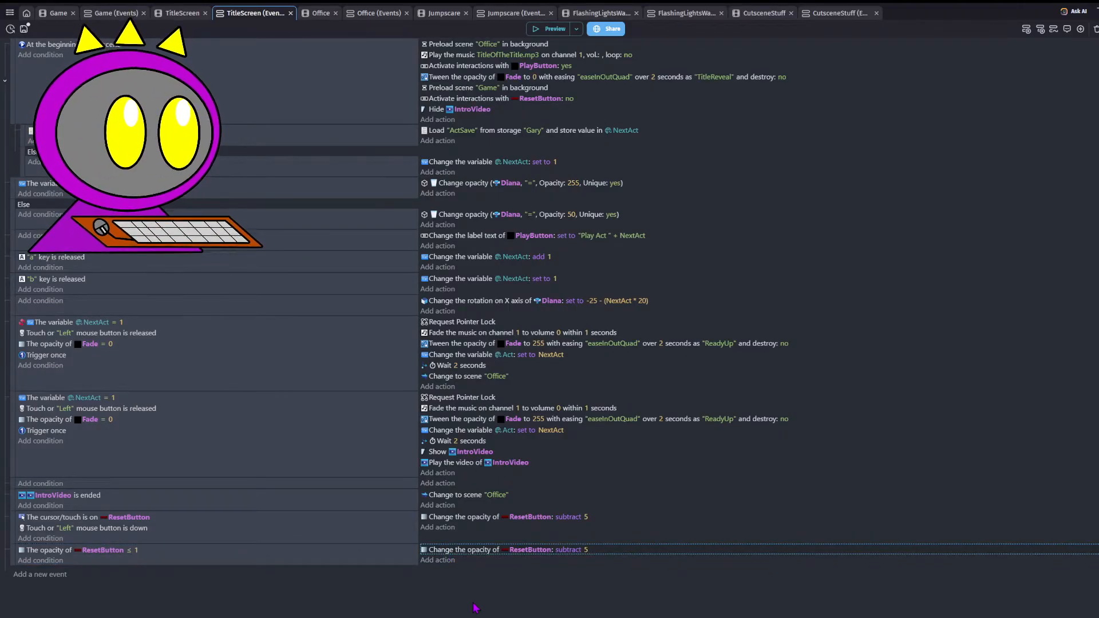
{"action": "left_click", "coordinate": [569, 550]}
{"action": "left_click", "coordinate": [594, 572]}
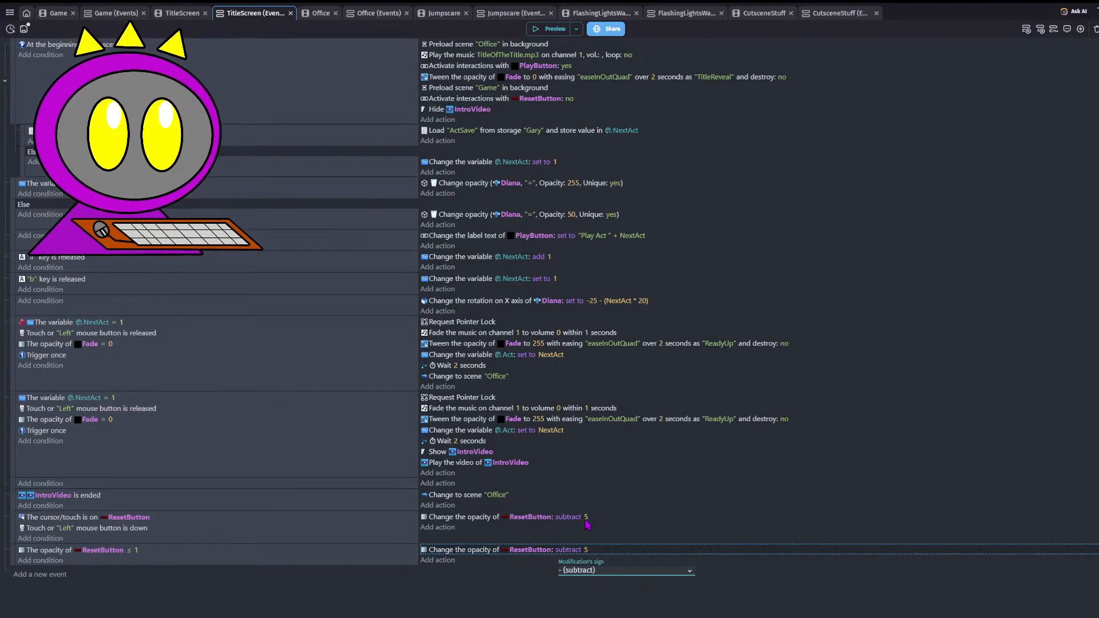
{"action": "left_click", "coordinate": [587, 524]}
{"action": "left_click", "coordinate": [590, 571]}
{"action": "left_click", "coordinate": [590, 518]}
{"action": "left_click", "coordinate": [581, 558]}
{"action": "left_click", "coordinate": [578, 551]}
{"action": "type", "text": "25"}
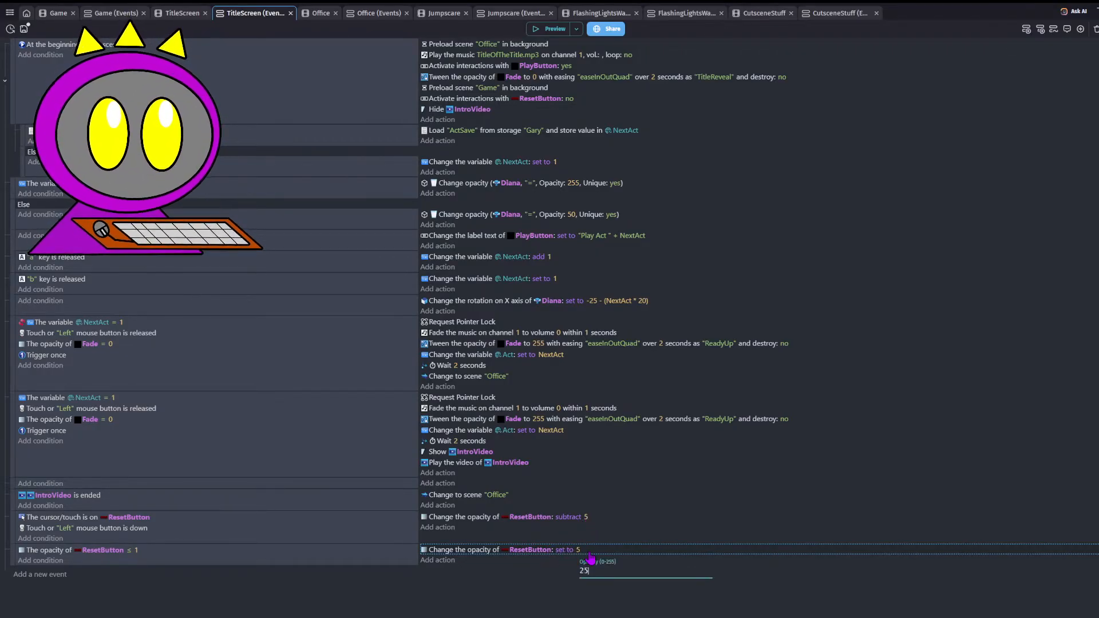
{"action": "type", "text": "5"}
{"action": "key", "text": "Return"}
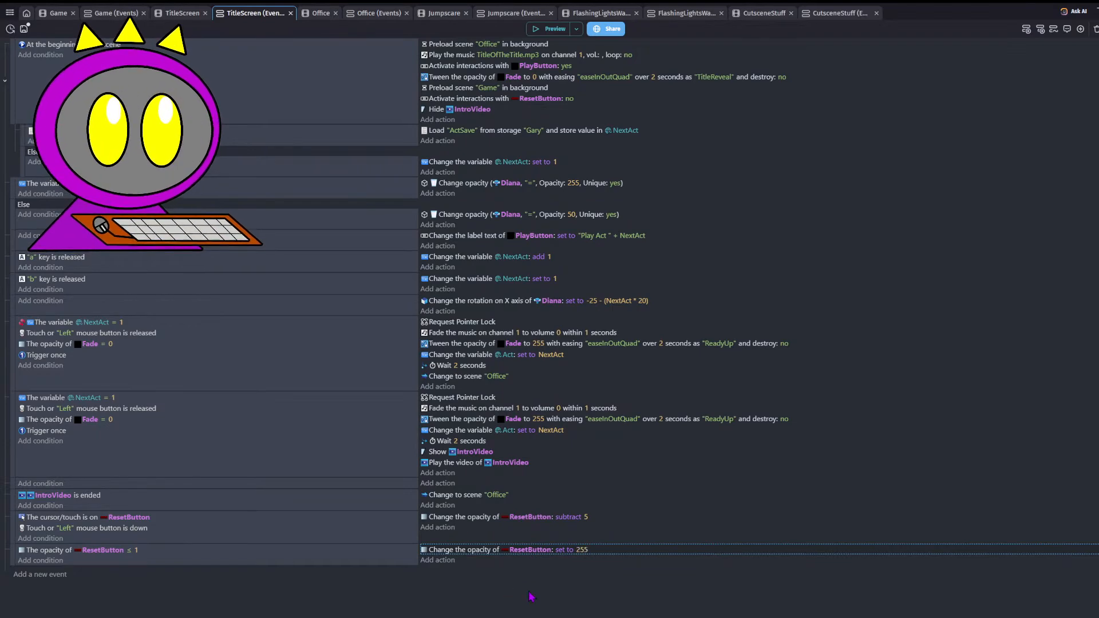
- Add an action to the ResetButton ≤ 1 event that sets the variable Act to 1
{"action": "left_click", "coordinate": [437, 561]}
{"action": "left_click", "coordinate": [1070, 599]}
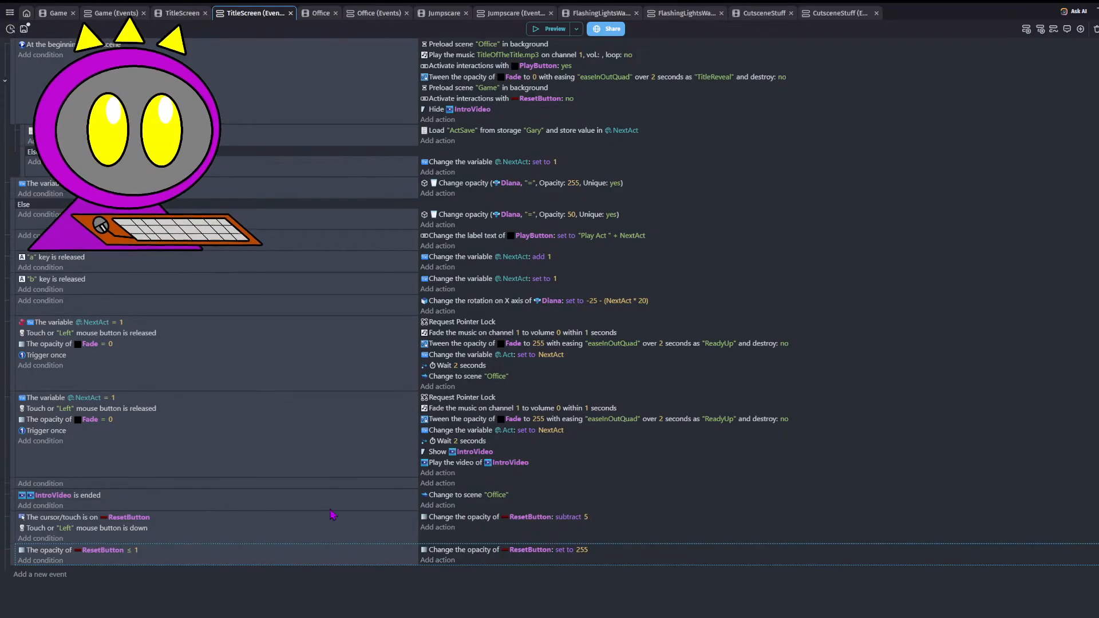
{"action": "left_click", "coordinate": [438, 561]}
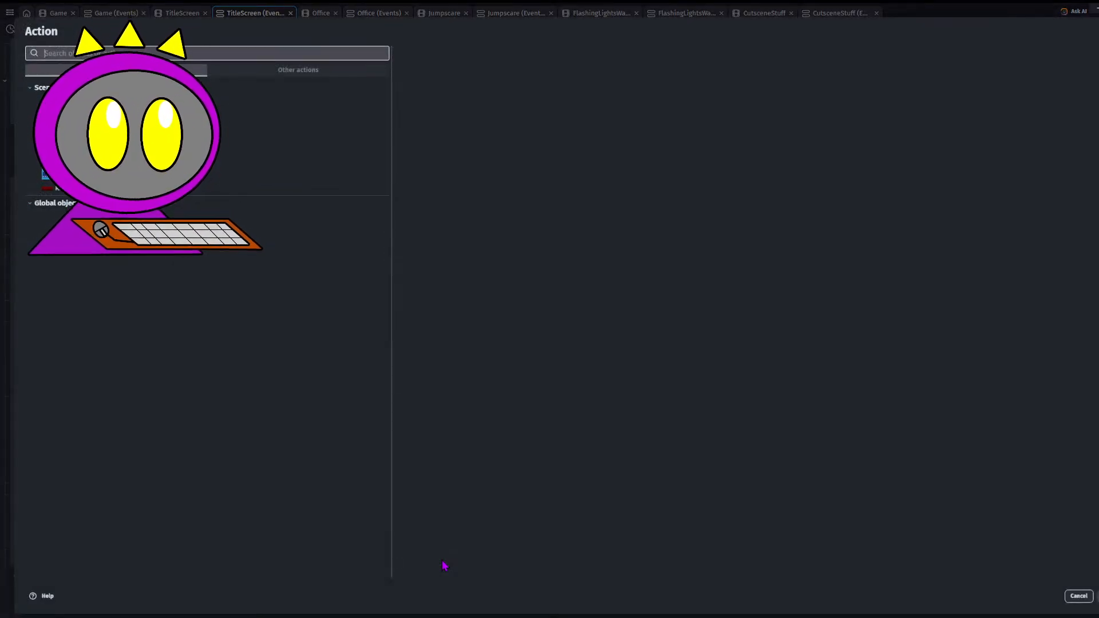
{"action": "type", "text": "variable"}
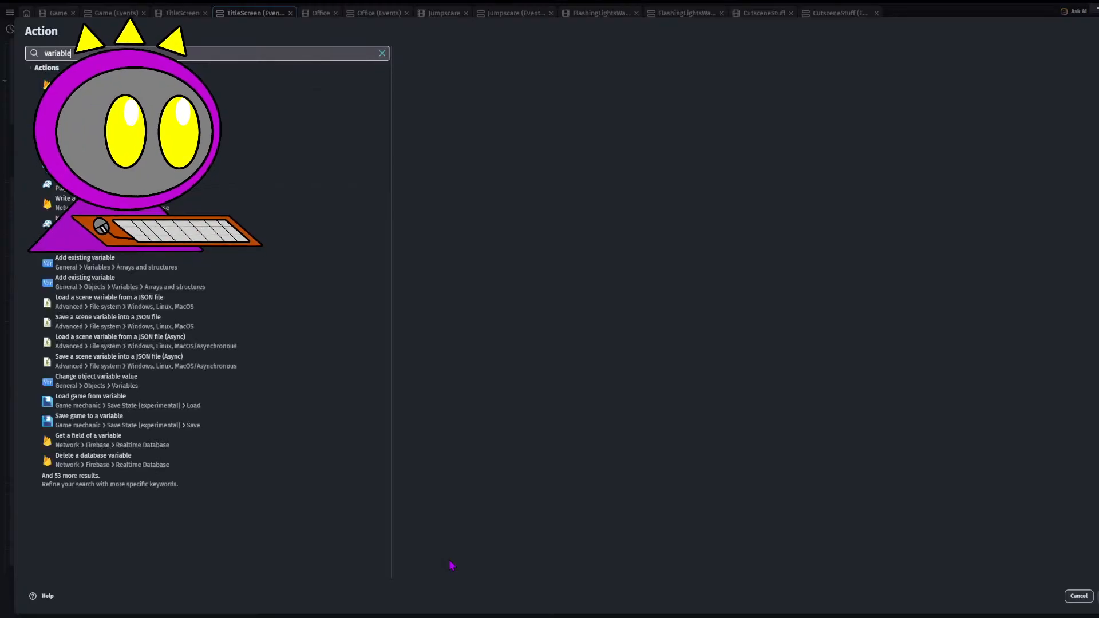
{"action": "left_click", "coordinate": [321, 105]}
{"action": "type", "text": "Act"}
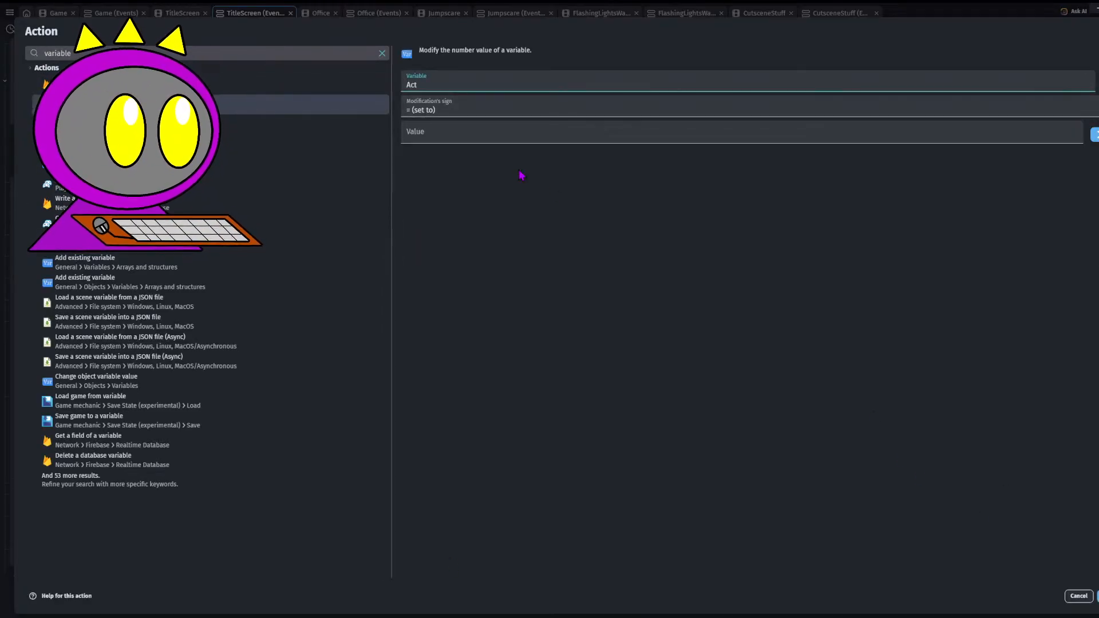
{"action": "left_click", "coordinate": [488, 124]}
{"action": "type", "text": "1"}
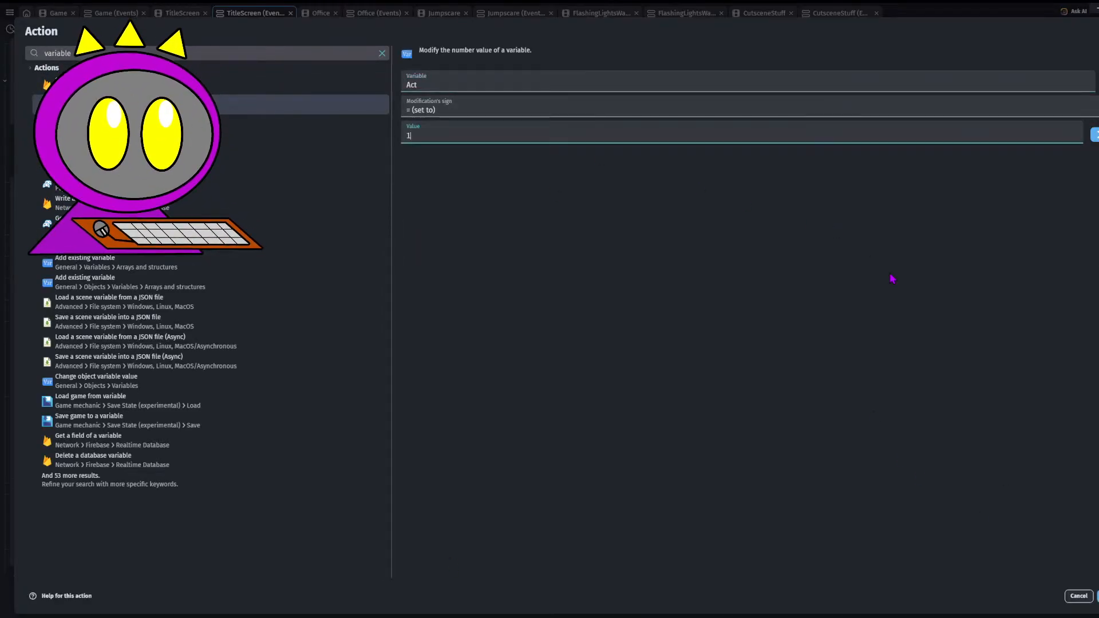
{"action": "left_click", "coordinate": [1097, 595]}
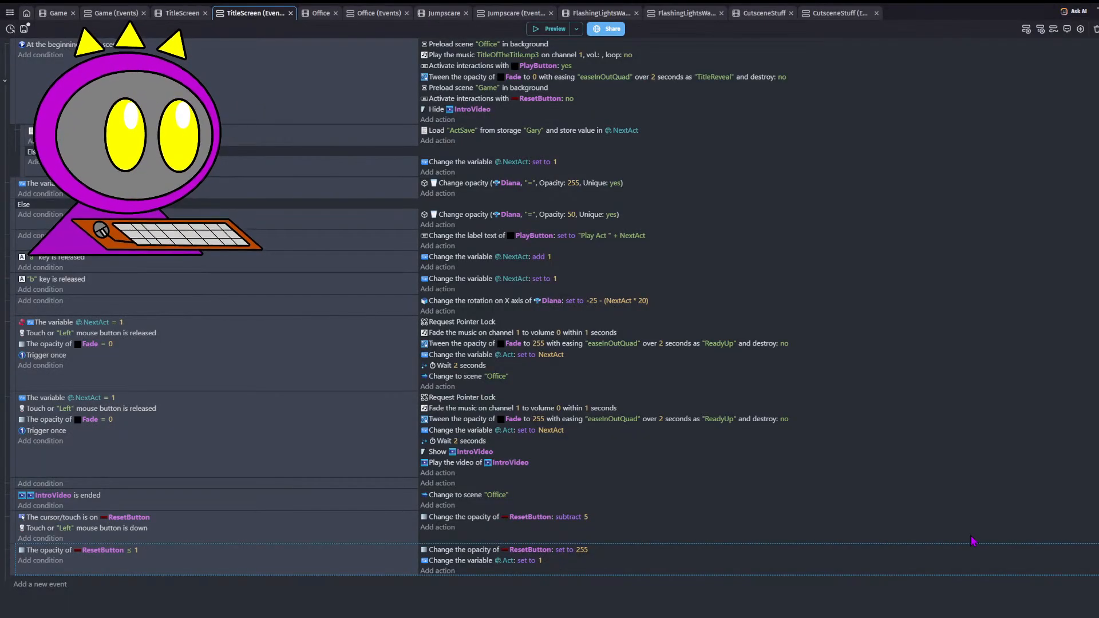
- Save the project and run a preview to test the reset button
{"action": "left_click", "coordinate": [24, 29]}
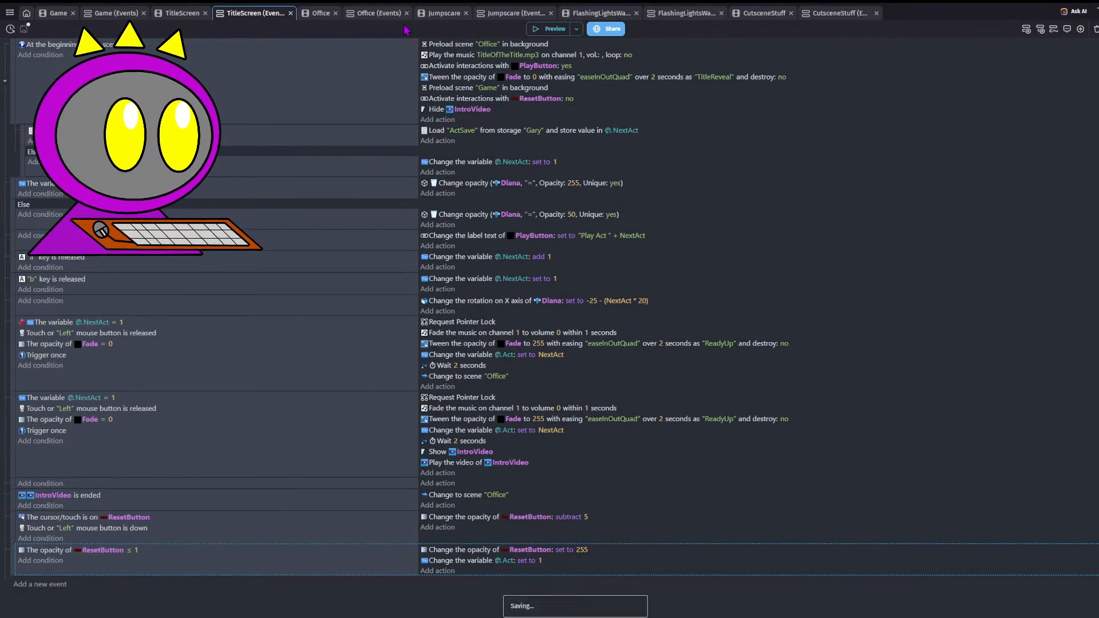
{"action": "left_click", "coordinate": [550, 28]}
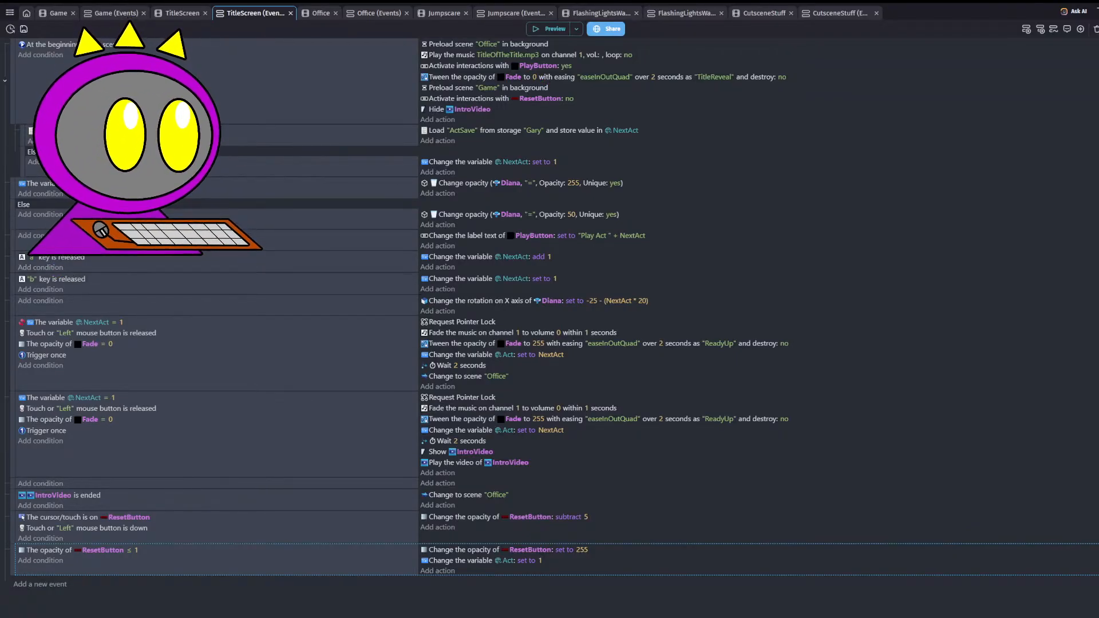
- Delete the "h" key event that adds 500 to Score from the Game scene's Controls events and save the project
{"action": "left_click", "coordinate": [110, 14]}
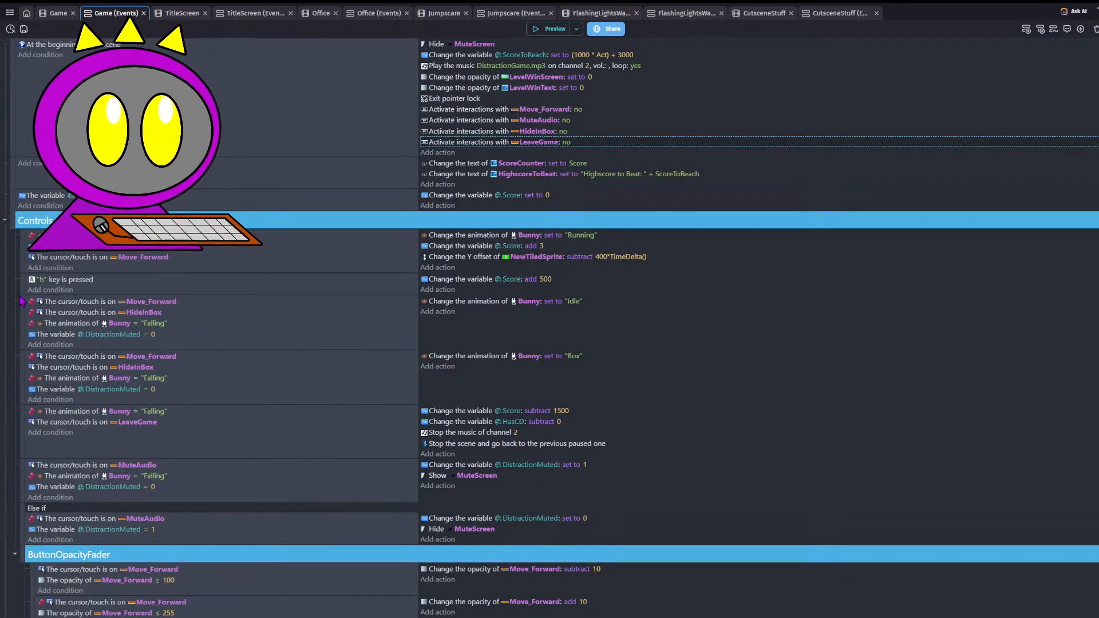
{"action": "left_click", "coordinate": [23, 285]}
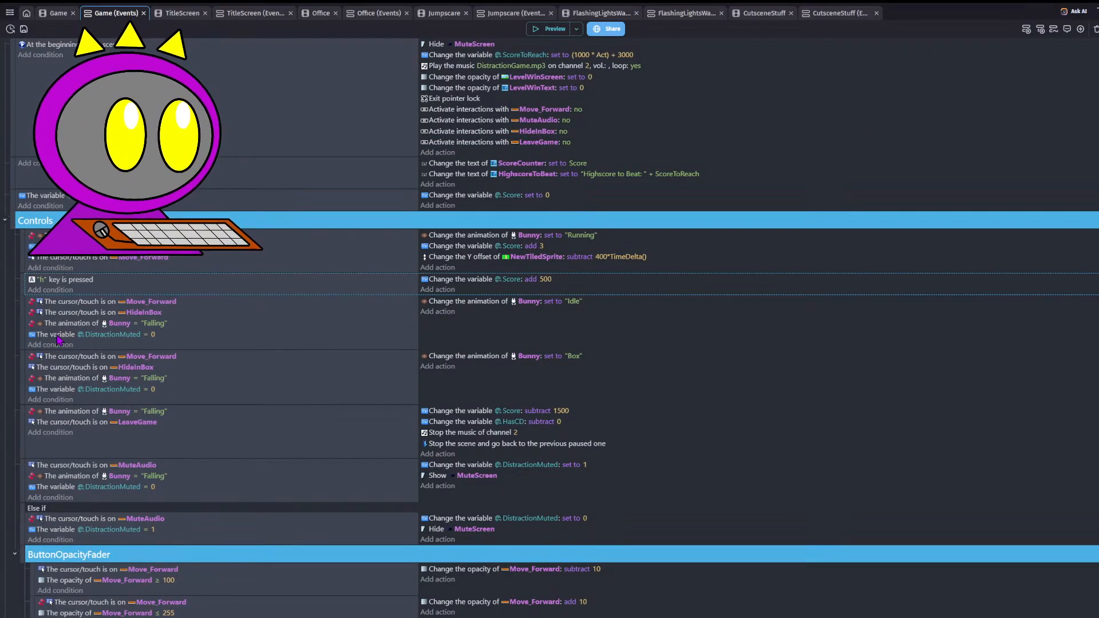
{"action": "key", "text": "Delete"}
{"action": "key", "text": "ctrl+s"}
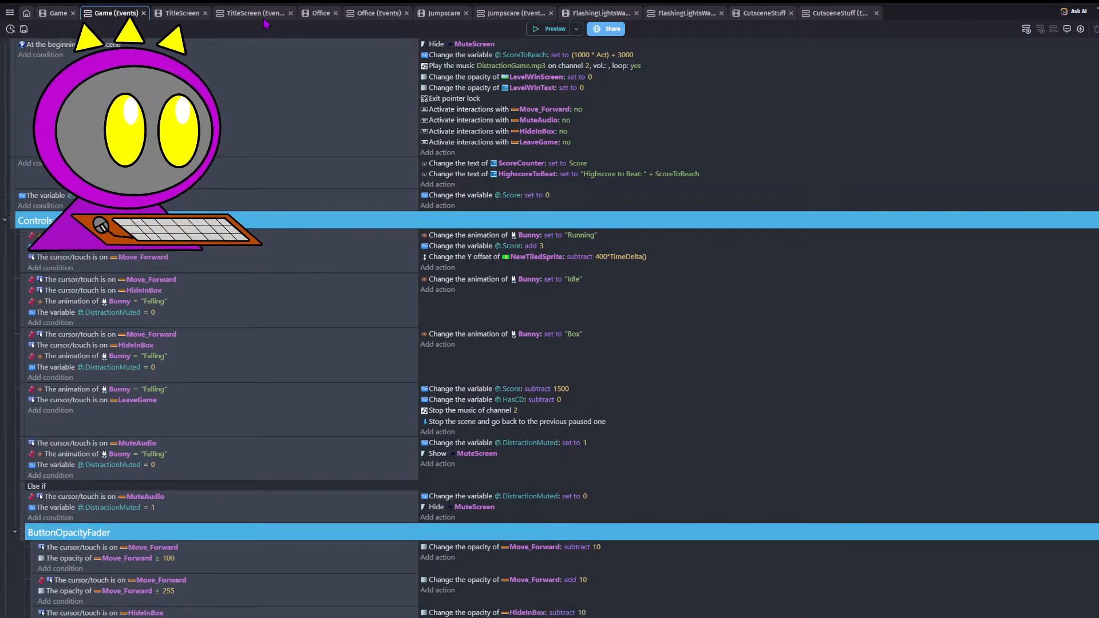
- Add a cursor/touch is on PlayButton condition to the TitleScreen event with the inverted NextAct = 1 condition
{"action": "left_click", "coordinate": [262, 13]}
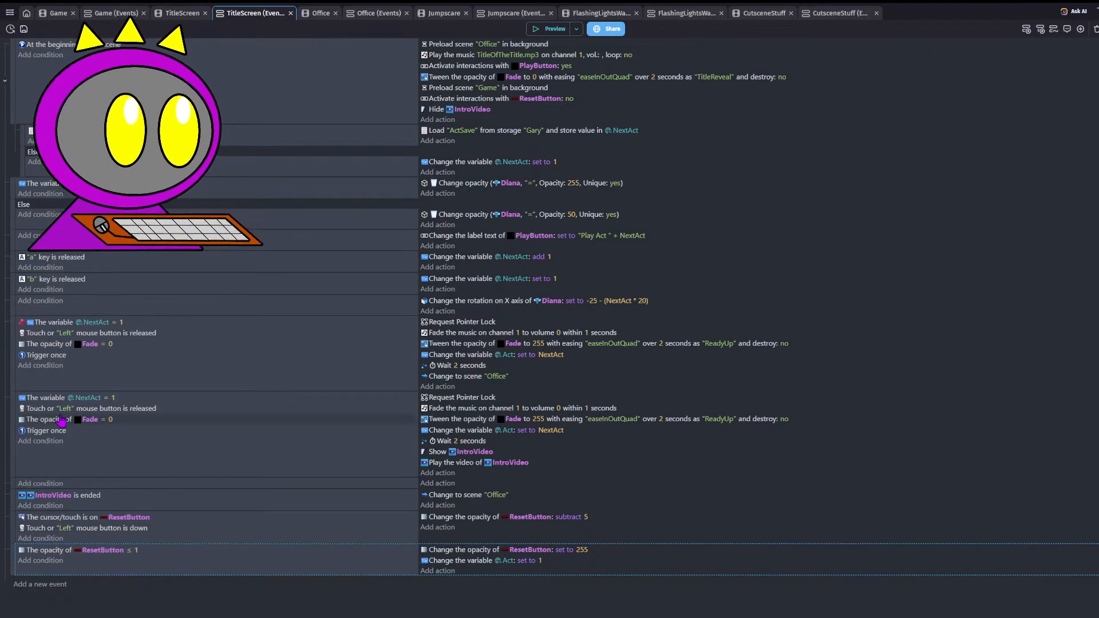
{"action": "left_click", "coordinate": [86, 410]}
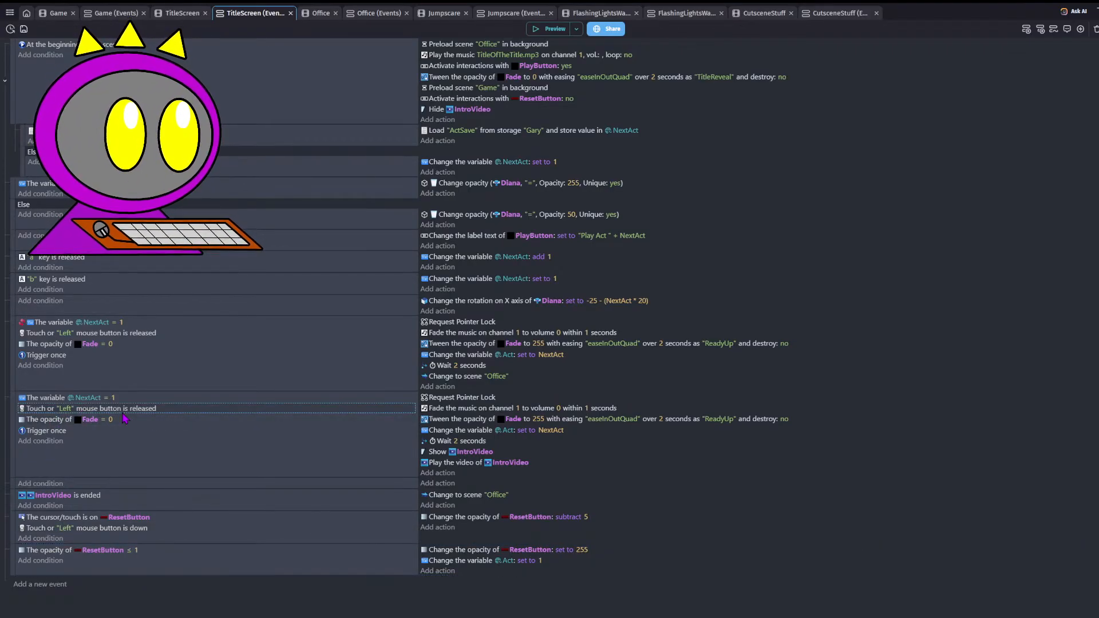
{"action": "left_click", "coordinate": [40, 366]}
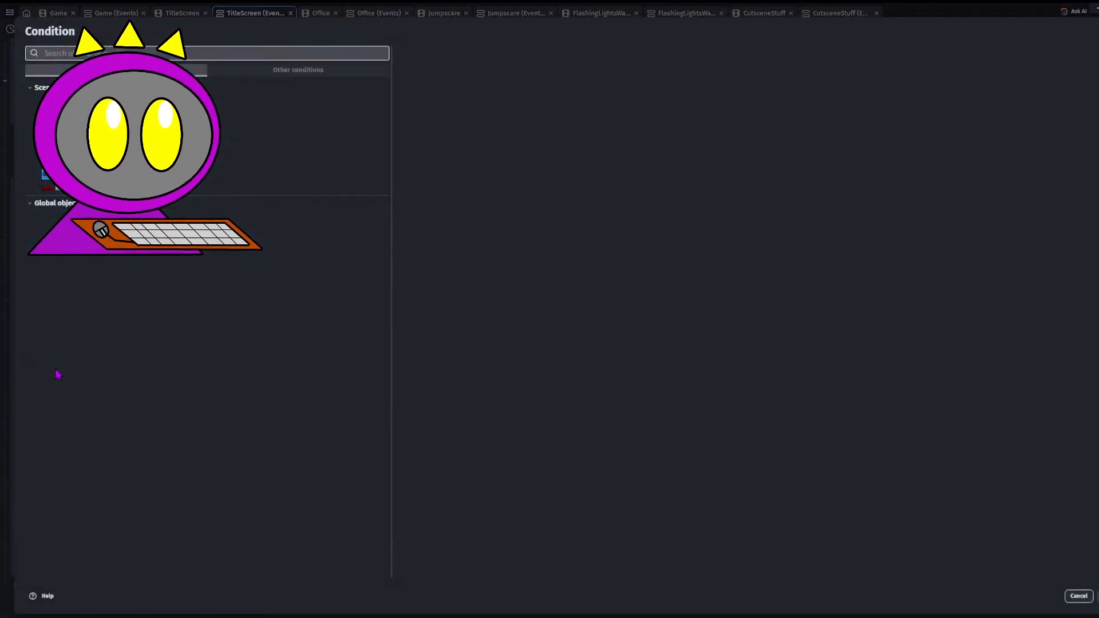
{"action": "left_click", "coordinate": [314, 119]}
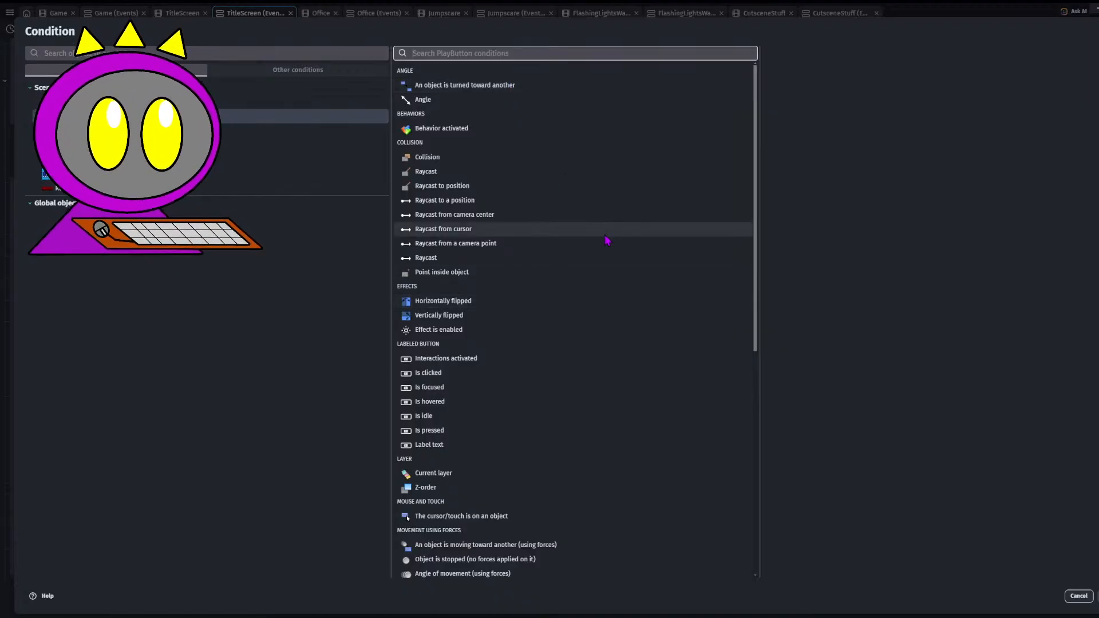
{"action": "type", "text": "MOu"}
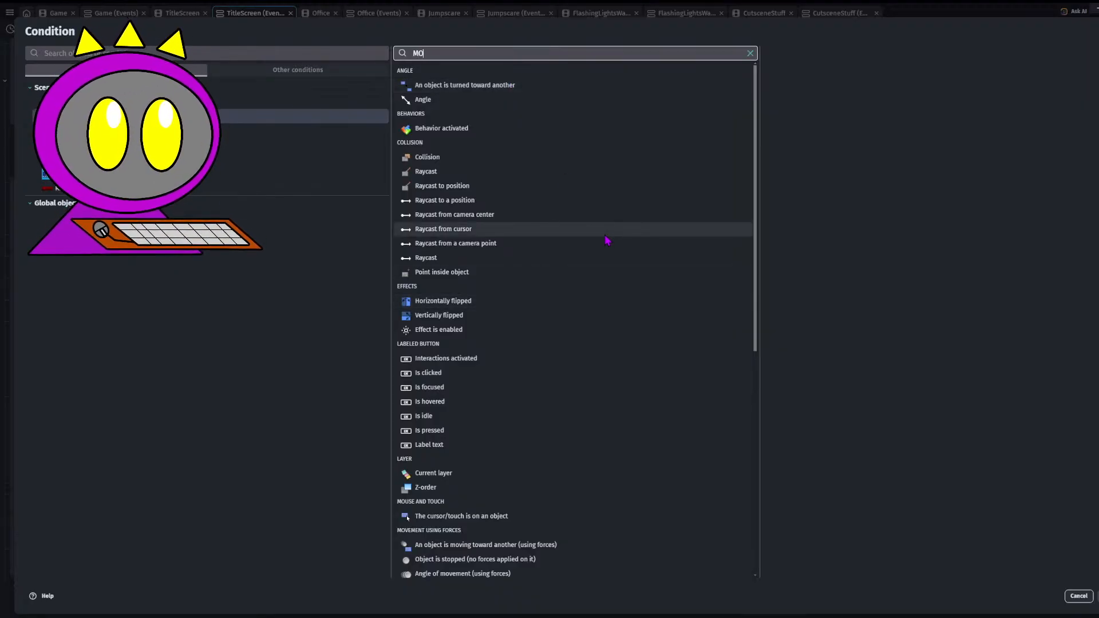
{"action": "key", "text": "BackSpace"}
{"action": "key", "text": "BackSpace"}
{"action": "type", "text": "mouse"}
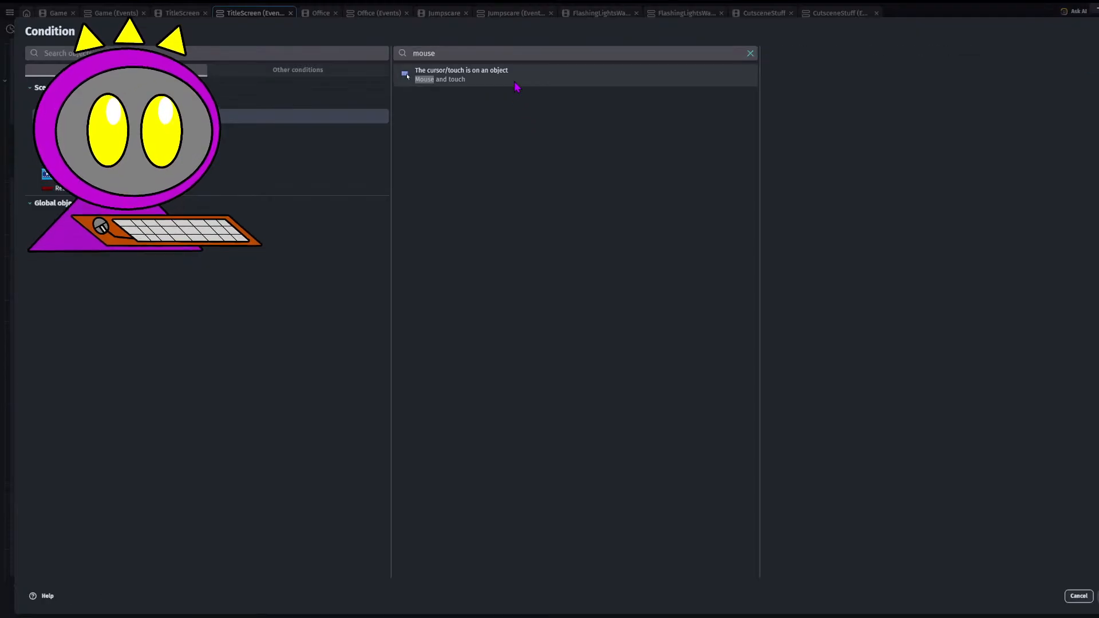
{"action": "left_click", "coordinate": [517, 85]}
{"action": "left_click", "coordinate": [1078, 596]}
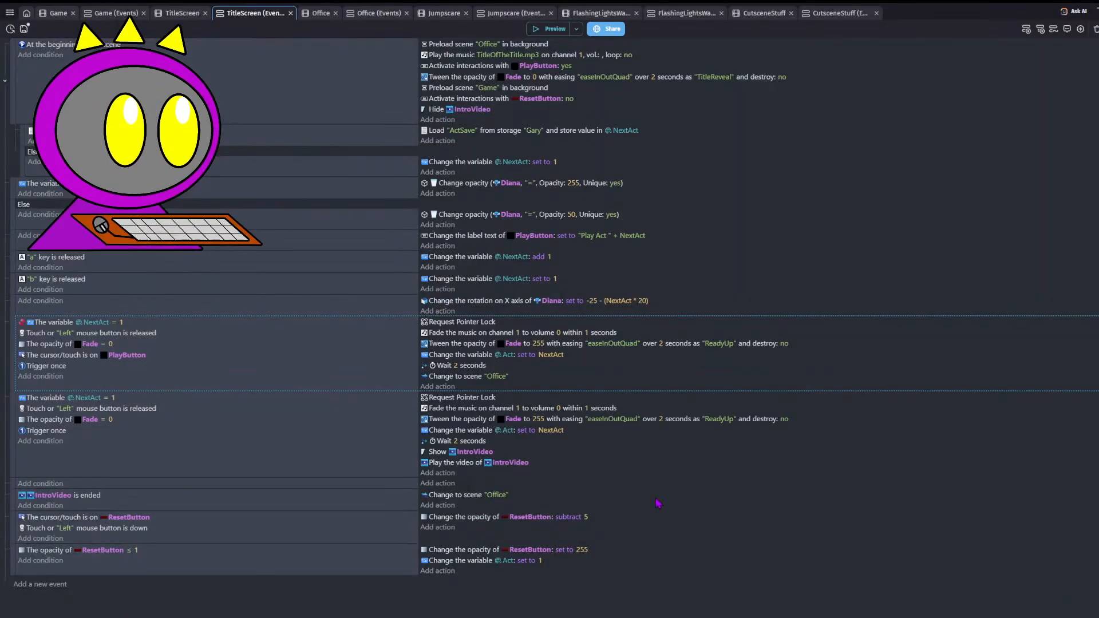
- Copy the PlayButton cursor/touch condition into the NextAct = 1 event that plays IntroVideo
{"action": "left_click", "coordinate": [121, 357]}
{"action": "key", "text": "ctrl+d"}
{"action": "left_click_drag", "start_coordinate": [79, 367], "coordinate": [83, 421]}
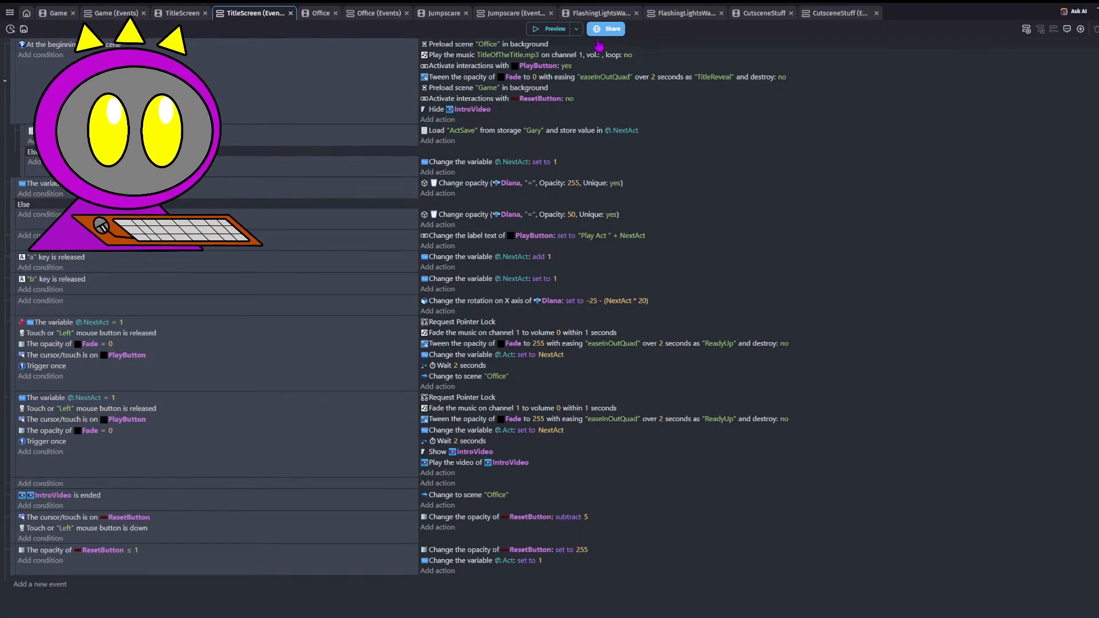
- Preview the game from the TitleScreen events and save the project
{"action": "left_click", "coordinate": [550, 28]}
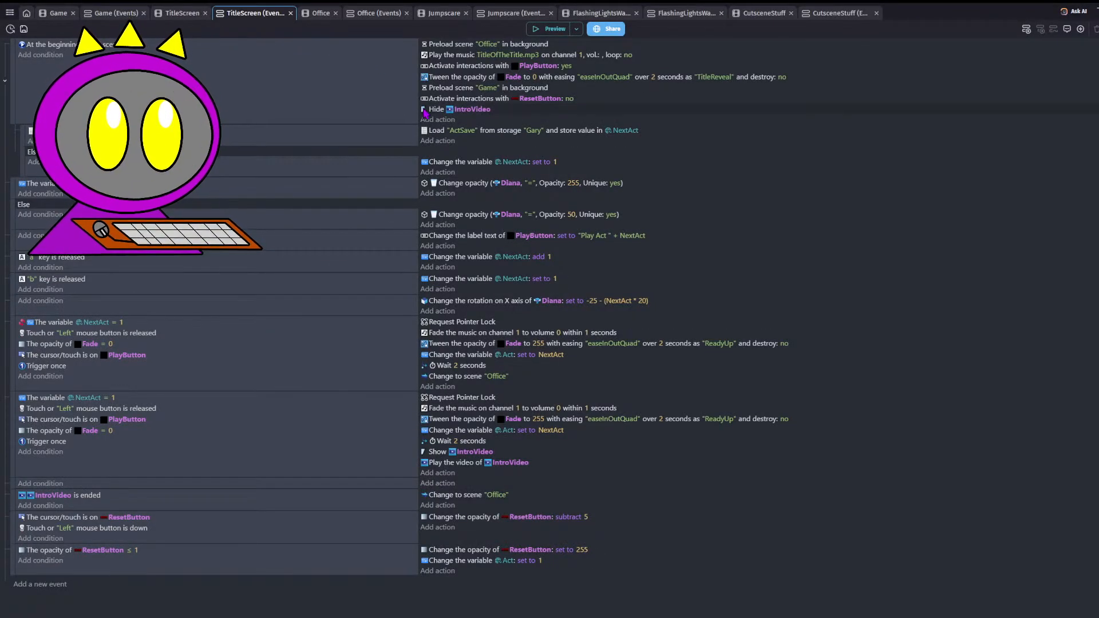
{"action": "left_click", "coordinate": [84, 15]}
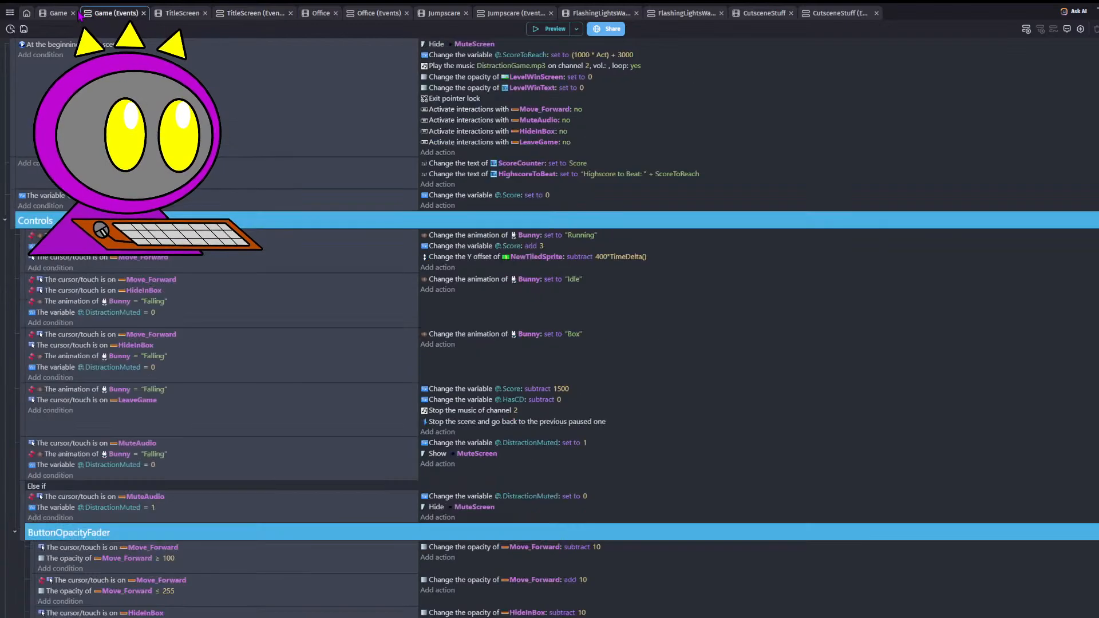
{"action": "left_click", "coordinate": [59, 15]}
{"action": "left_click", "coordinate": [245, 15]}
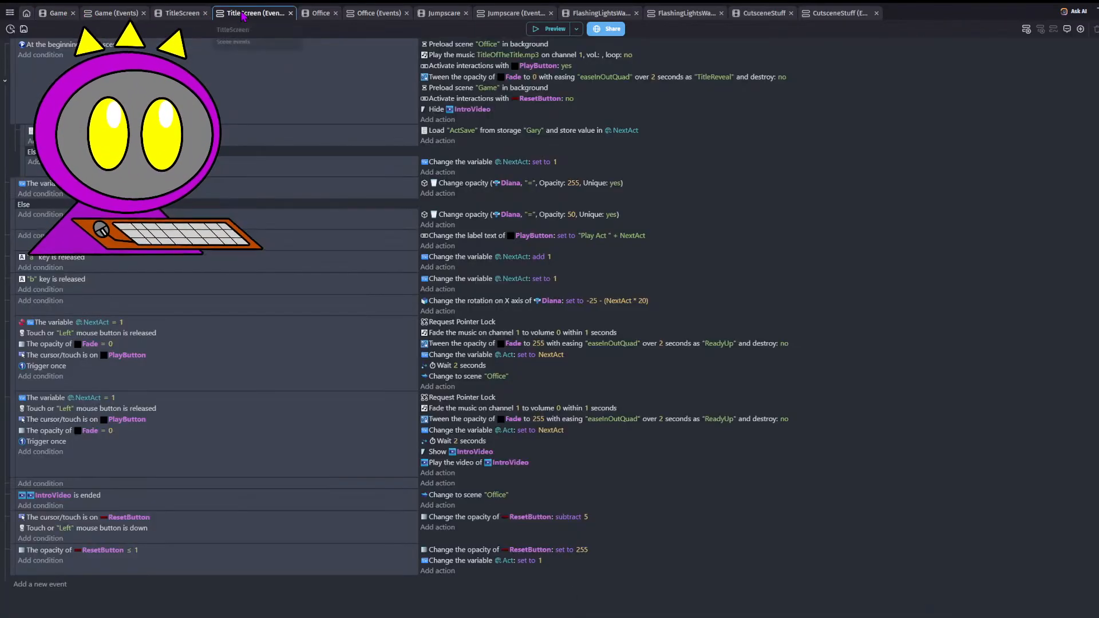
{"action": "left_click", "coordinate": [24, 29]}
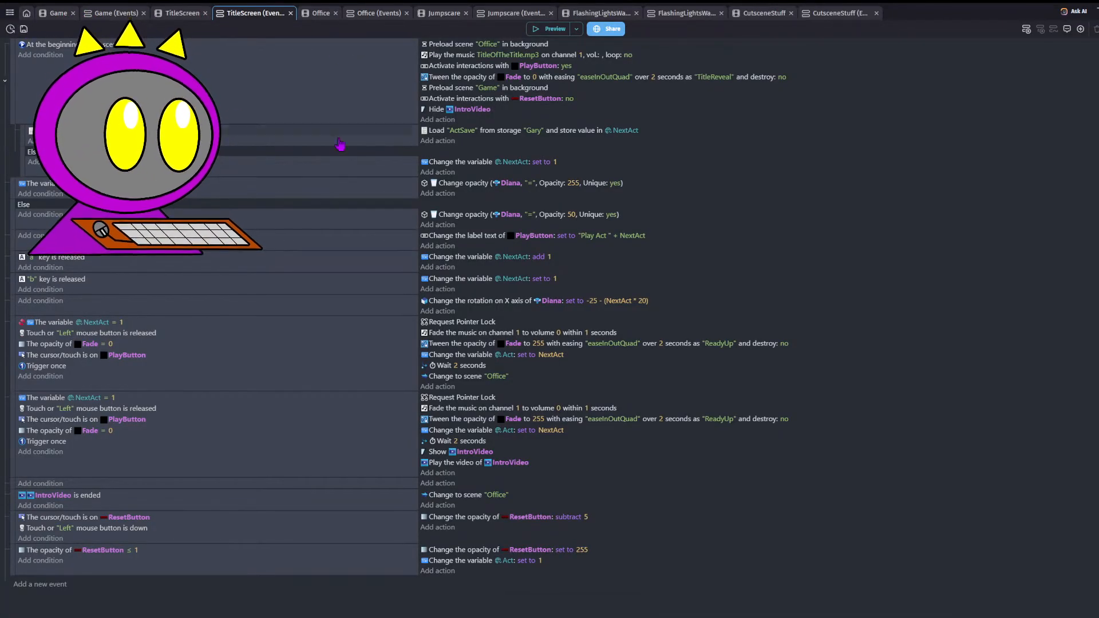
- Replace the variable in the ResetButton ≤ 1 event's variable action with NextAct and save the project
{"action": "left_click", "coordinate": [506, 562]}
{"action": "key", "text": "Return"}
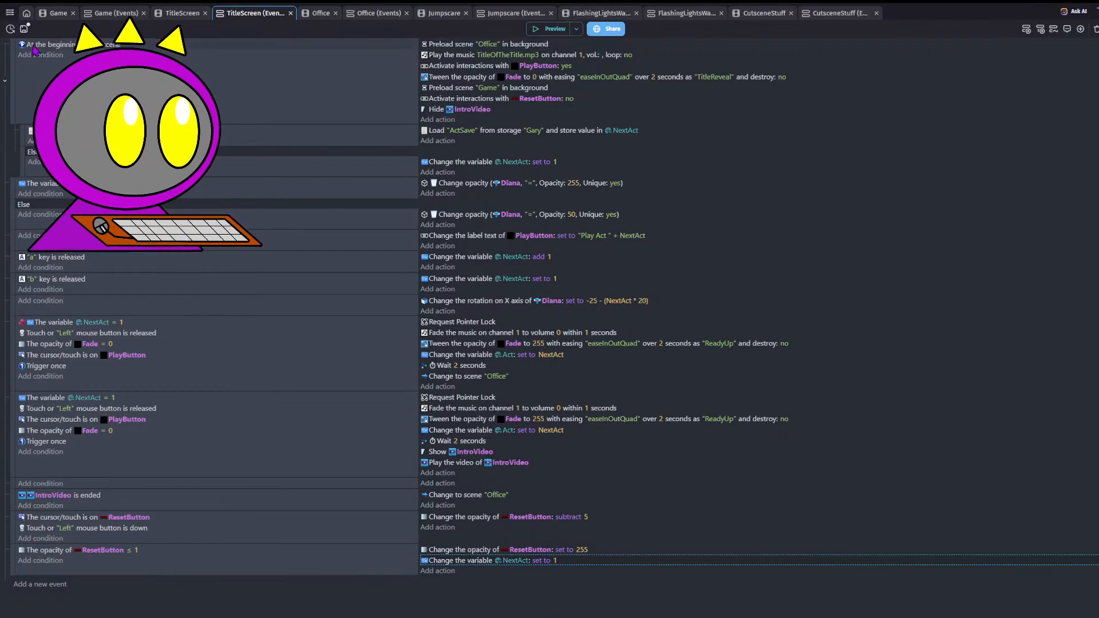
{"action": "left_click", "coordinate": [23, 30]}
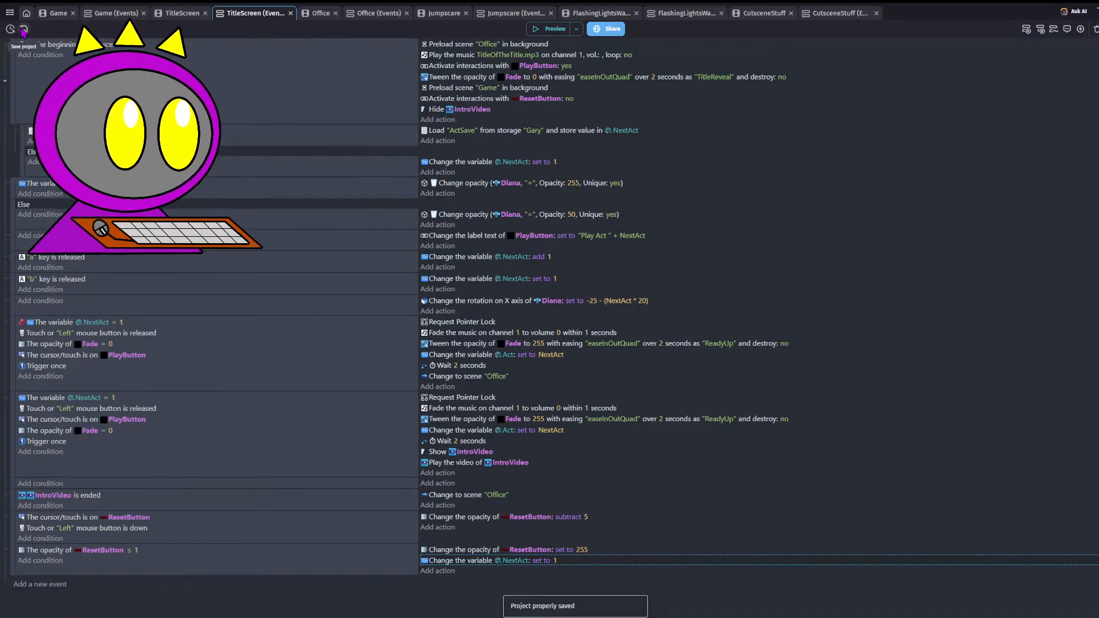
- Set the amount subtracted from ResetButton's opacity while it is held down to 2
{"action": "left_click", "coordinate": [586, 517]}
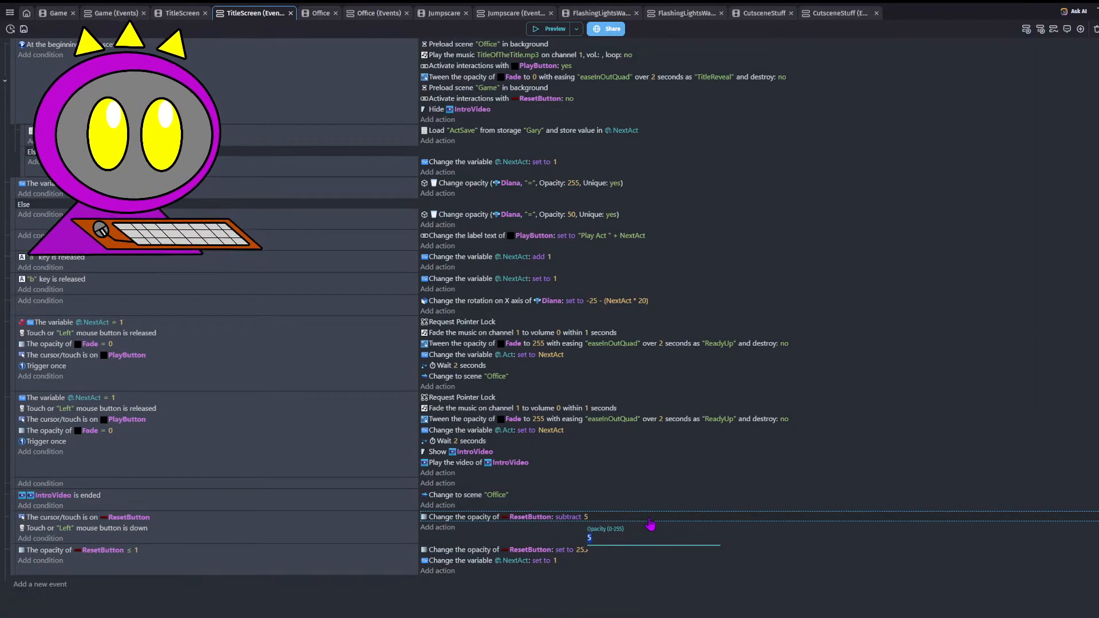
{"action": "left_click", "coordinate": [687, 509]}
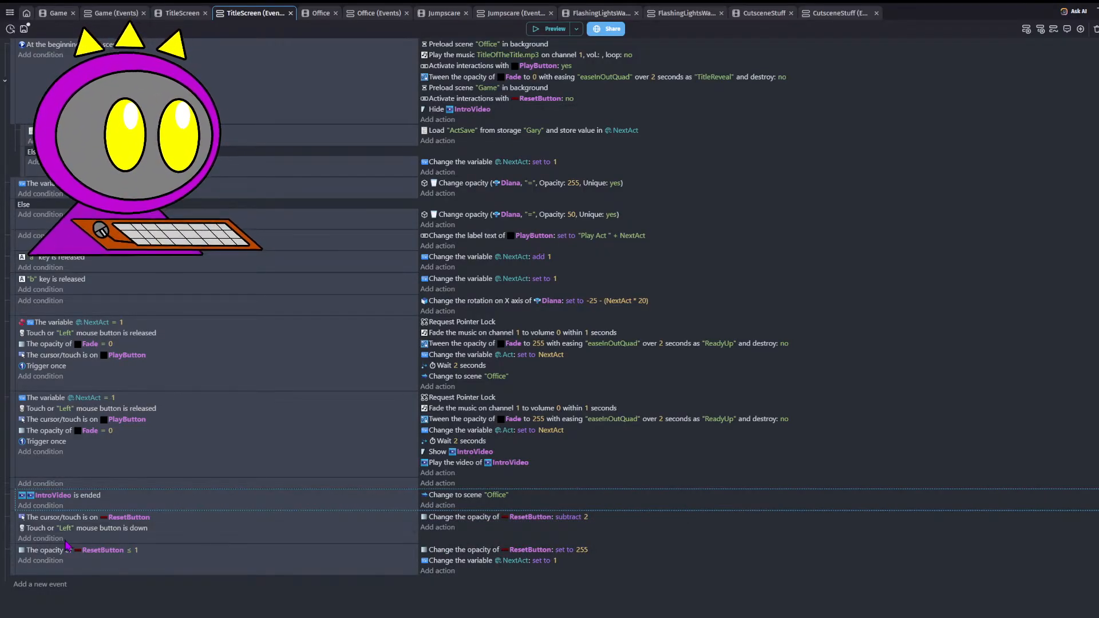
- Duplicate the event that fades ResetButton while held and invert the copy's cursor/touch condition
{"action": "left_click", "coordinate": [17, 522]}
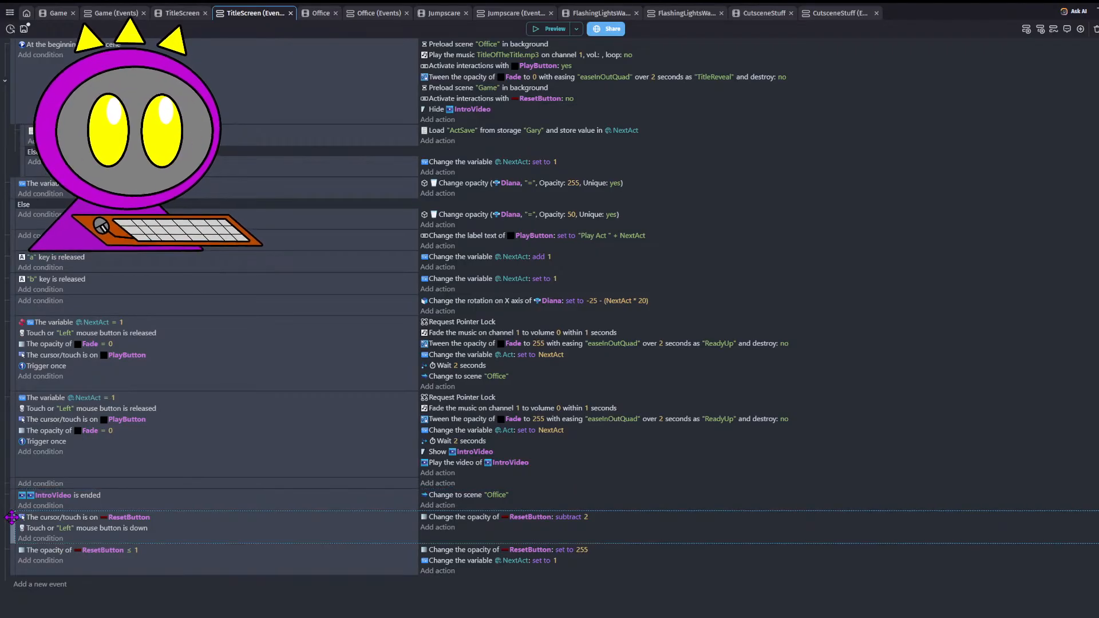
{"action": "key", "text": "ctrl+c"}
{"action": "key", "text": "ctrl+v"}
{"action": "left_click", "coordinate": [129, 550]}
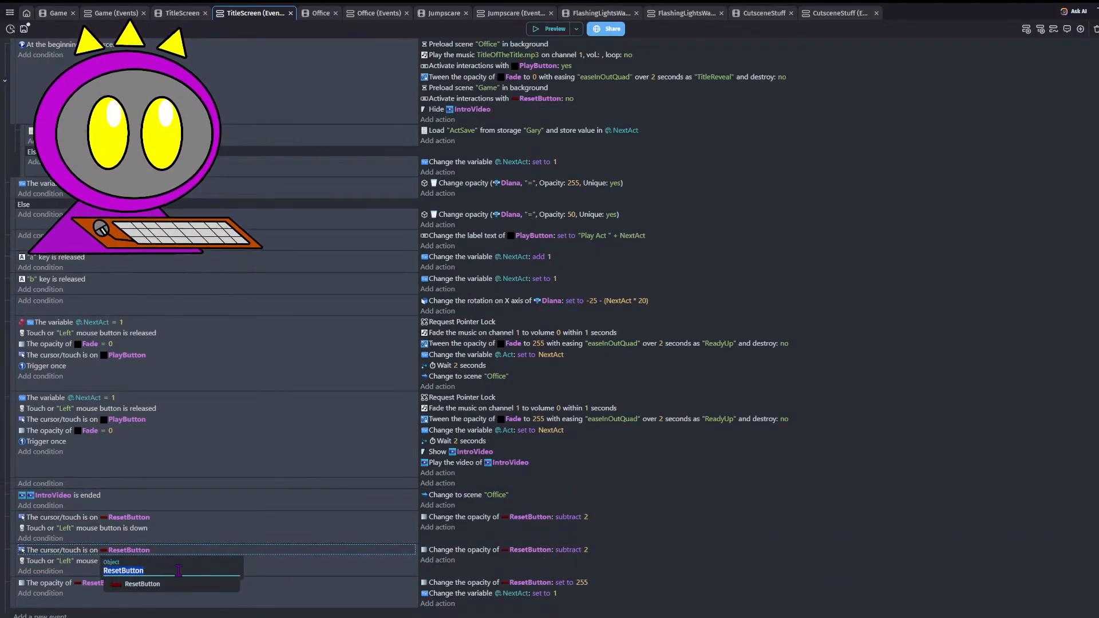
{"action": "double_click", "coordinate": [63, 550]}
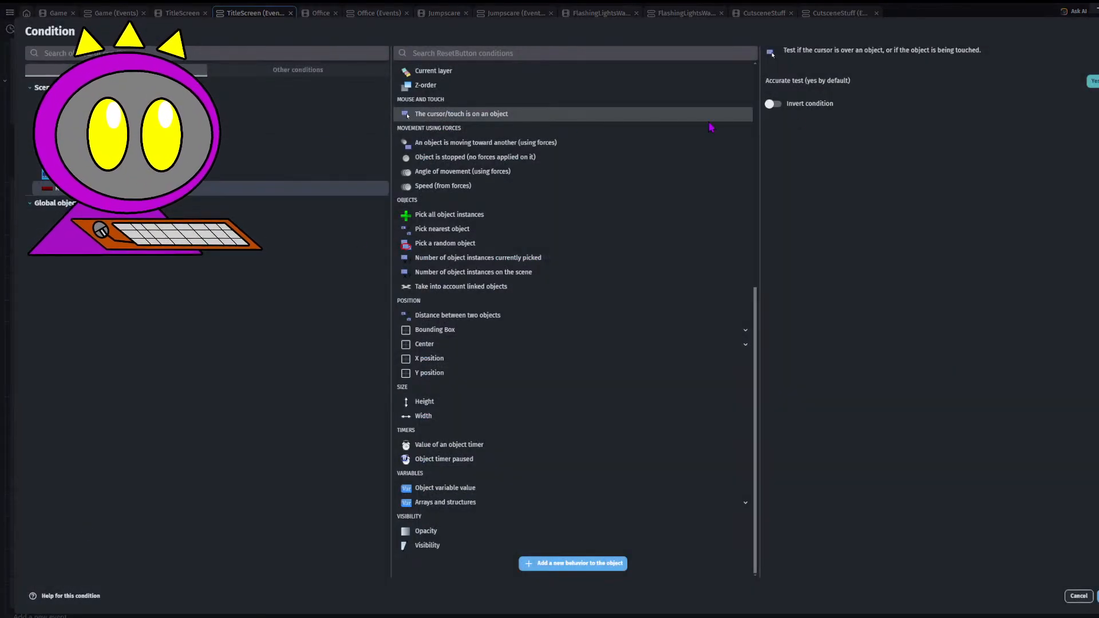
{"action": "left_click", "coordinate": [773, 104]}
{"action": "left_click", "coordinate": [1098, 596]}
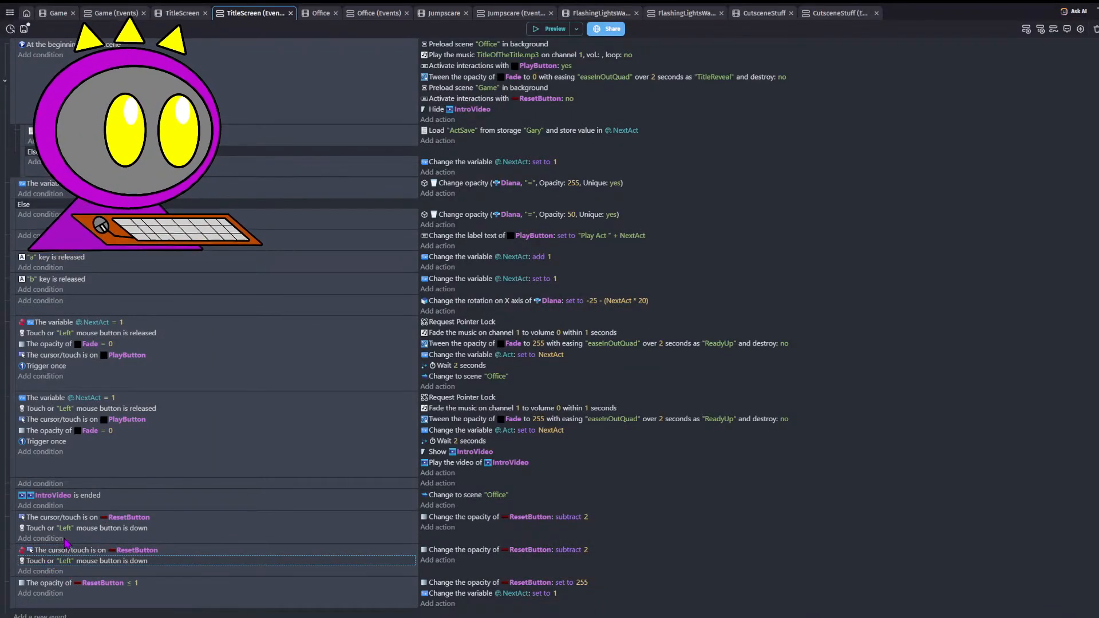
- Delete the mouse-button-down condition from the duplicated event and change its ResetButton opacity action from subtracting to adding
{"action": "key", "text": "Delete"}
{"action": "left_click", "coordinate": [570, 551]}
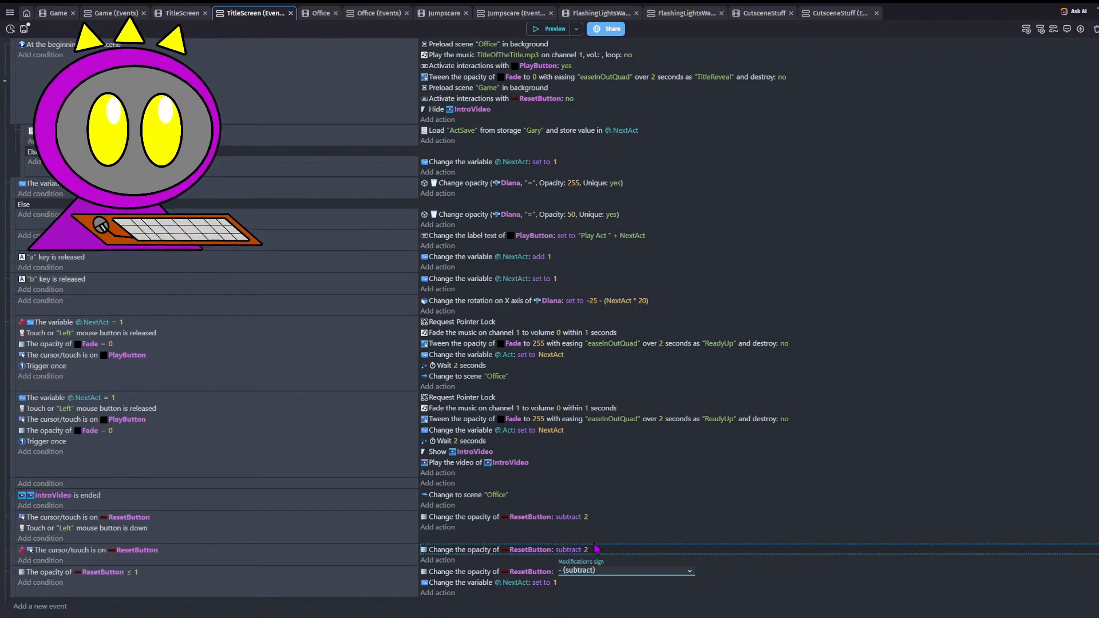
{"action": "key", "text": "Up"}
{"action": "left_click", "coordinate": [704, 529]}
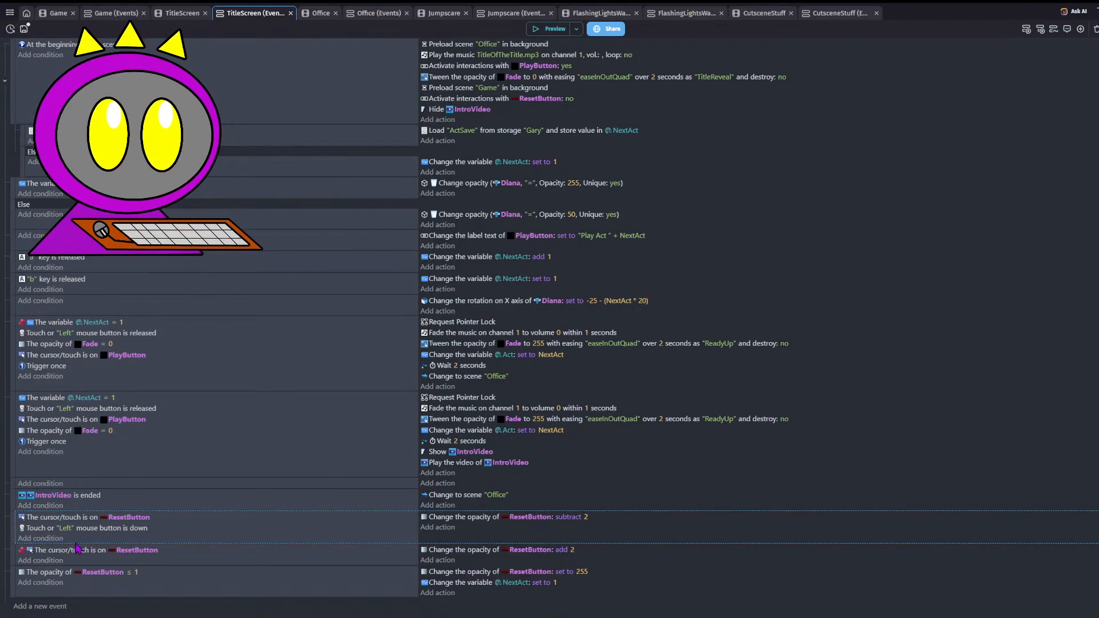
- Copy the ResetButton opacity condition into the event that fades it while held and set the copy's comparison value to 255
{"action": "left_click_drag", "start_coordinate": [63, 574], "coordinate": [115, 532]}
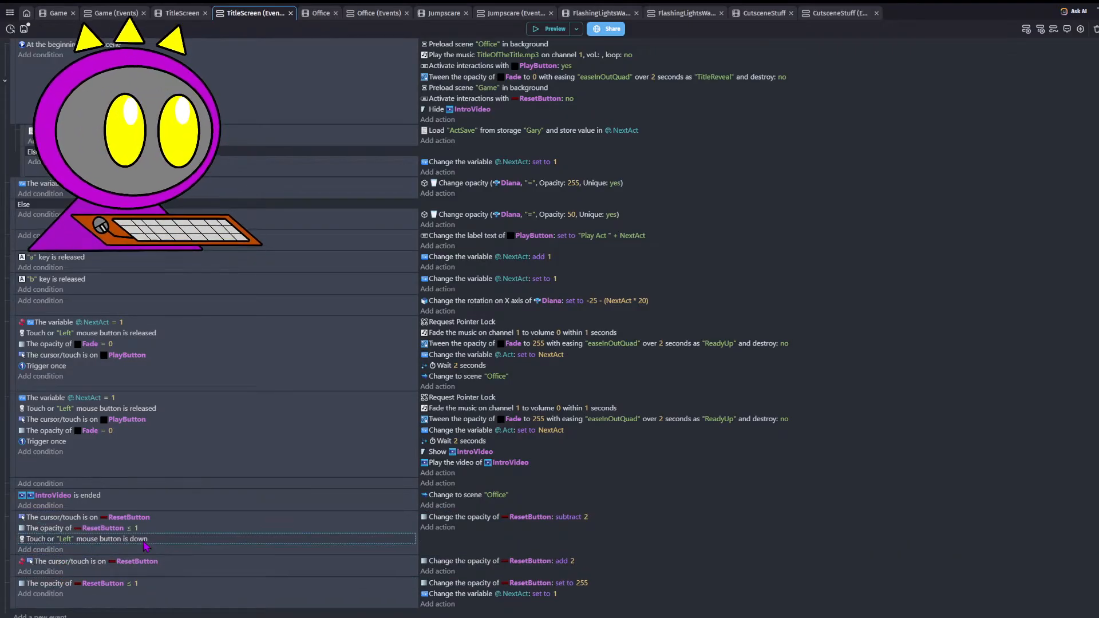
{"action": "left_click", "coordinate": [129, 529]}
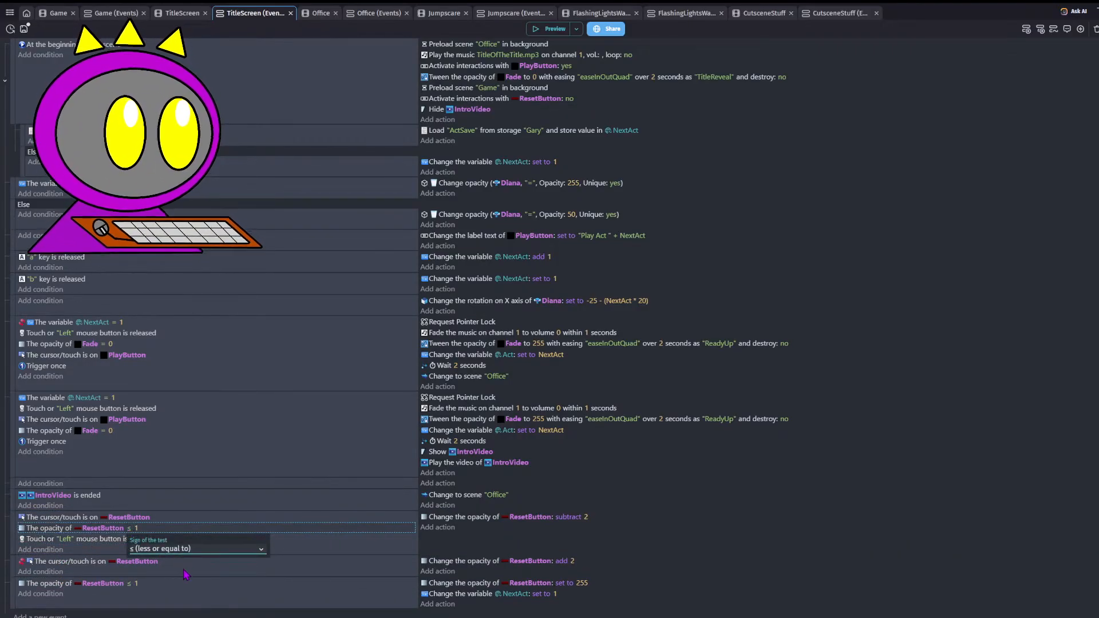
{"action": "left_click", "coordinate": [190, 518]}
{"action": "left_click", "coordinate": [137, 529]}
{"action": "type", "text": "2"}
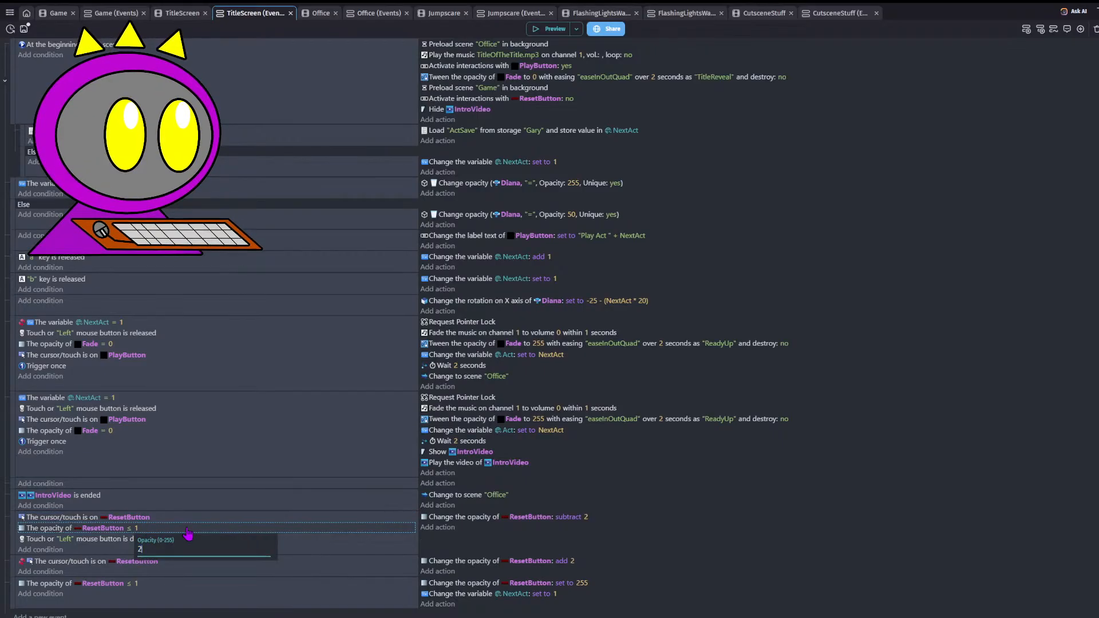
{"action": "type", "text": "55"}
{"action": "left_click", "coordinate": [216, 520]}
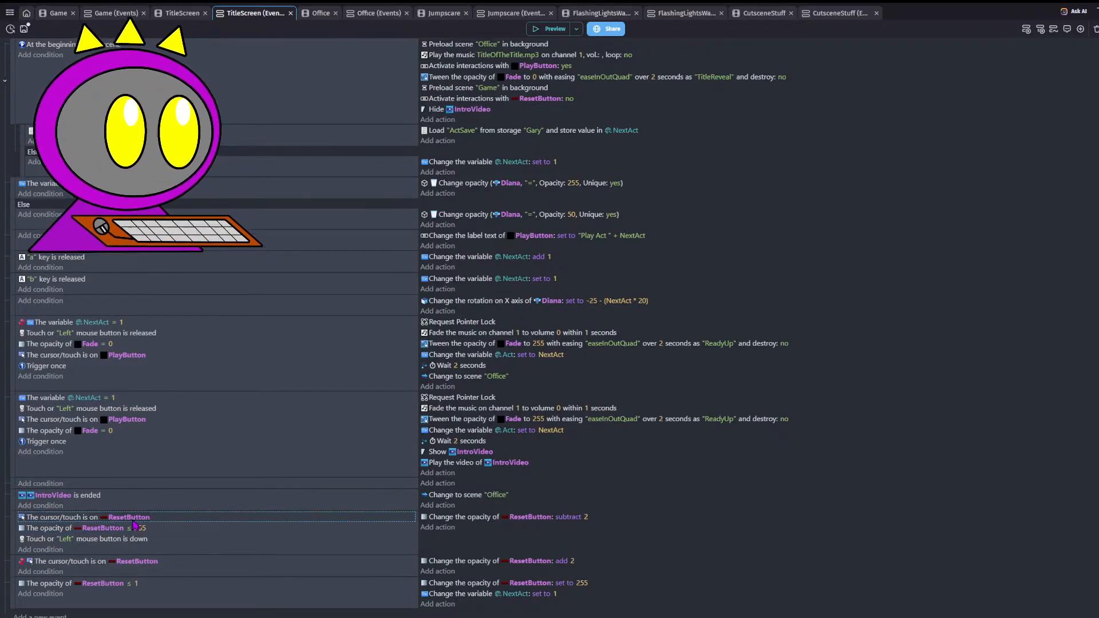
- Set the comparison sign of the copied ResetButton opacity condition to < (less than)
{"action": "left_click", "coordinate": [77, 530]}
{"action": "key", "text": "Escape"}
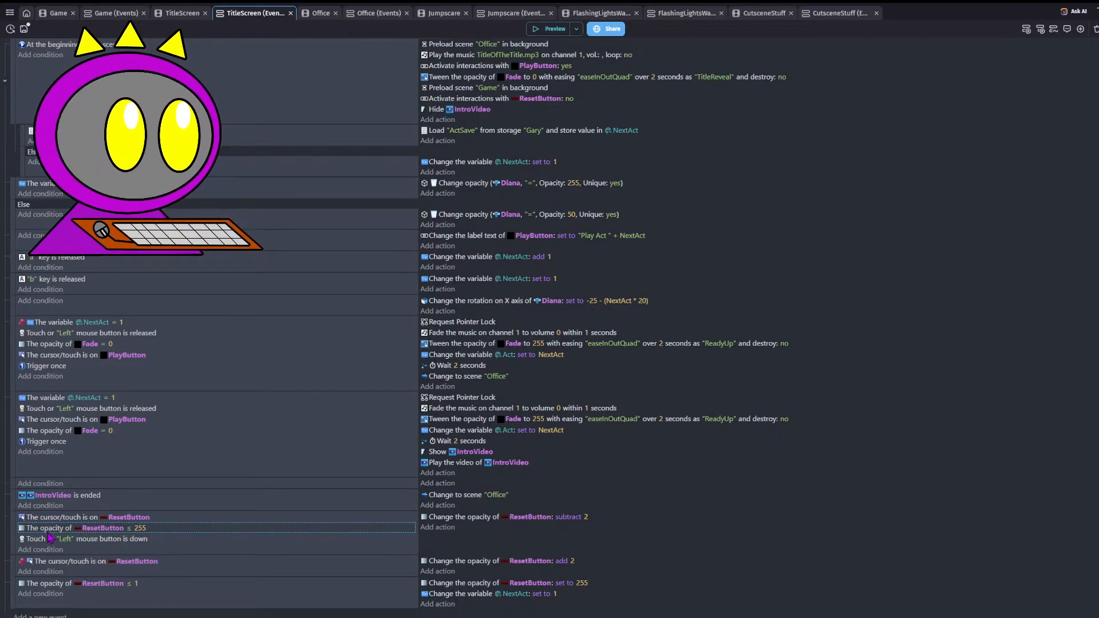
{"action": "left_click", "coordinate": [145, 530]}
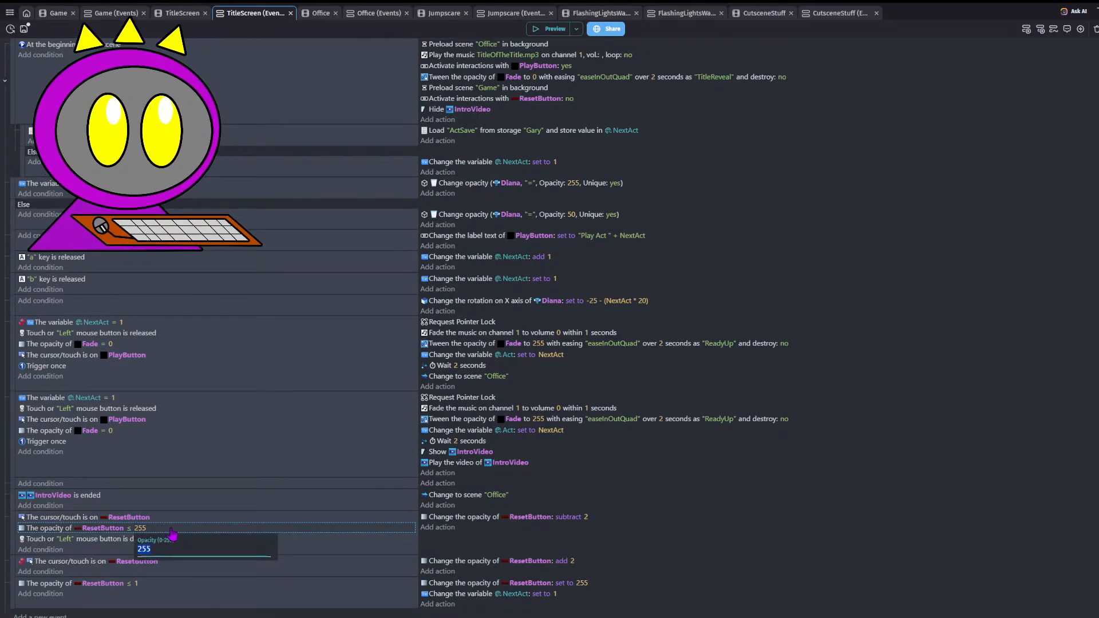
{"action": "double_click", "coordinate": [63, 531]}
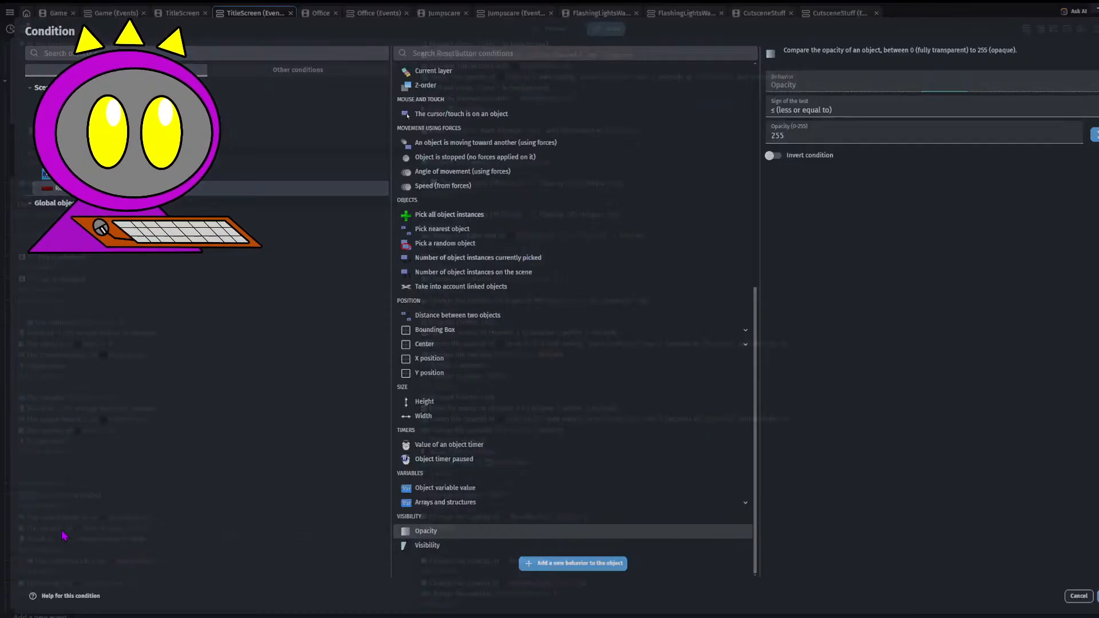
{"action": "left_click", "coordinate": [837, 144]}
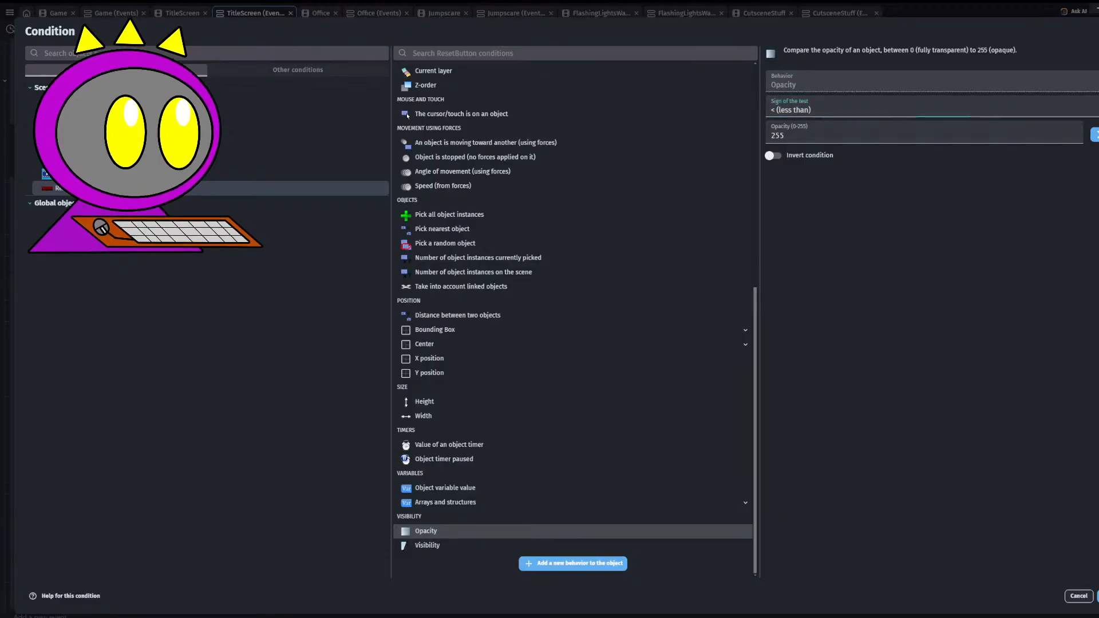
{"action": "key", "text": "Return"}
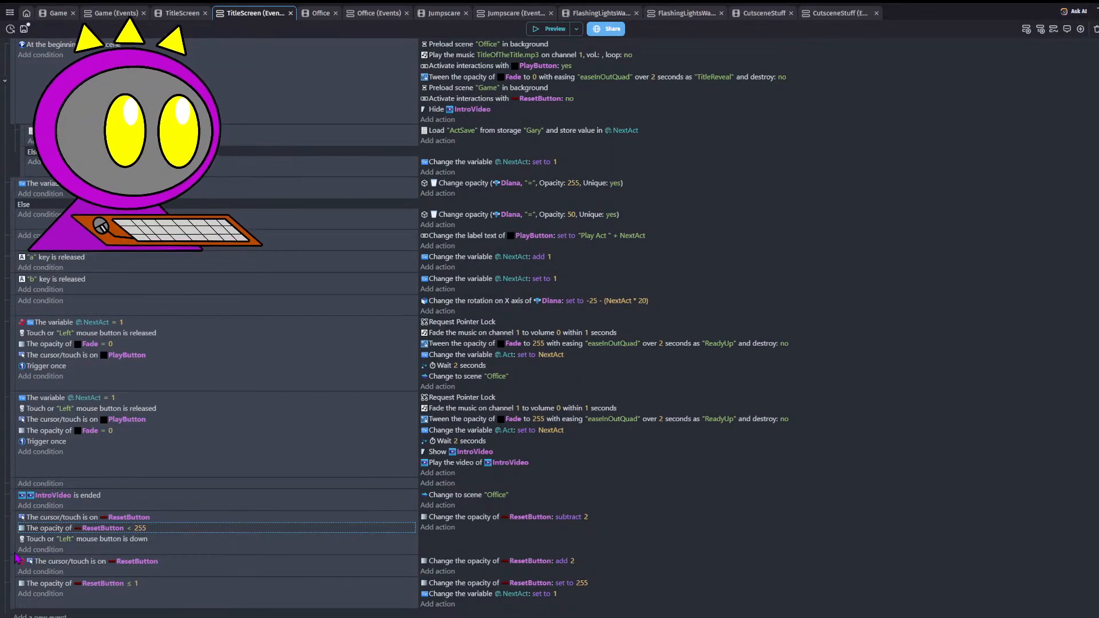
- Move the opacity < 255 condition into the inverted ResetButton cursor event, save the project and preview the game
{"action": "left_click_drag", "start_coordinate": [46, 539], "coordinate": [46, 568]}
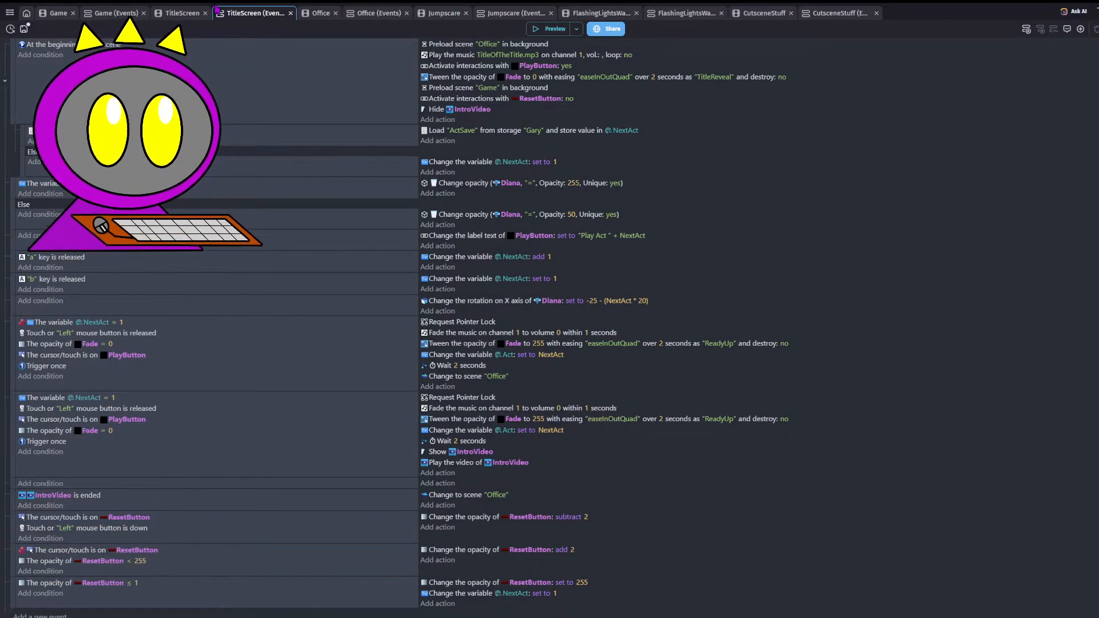
{"action": "left_click", "coordinate": [24, 29]}
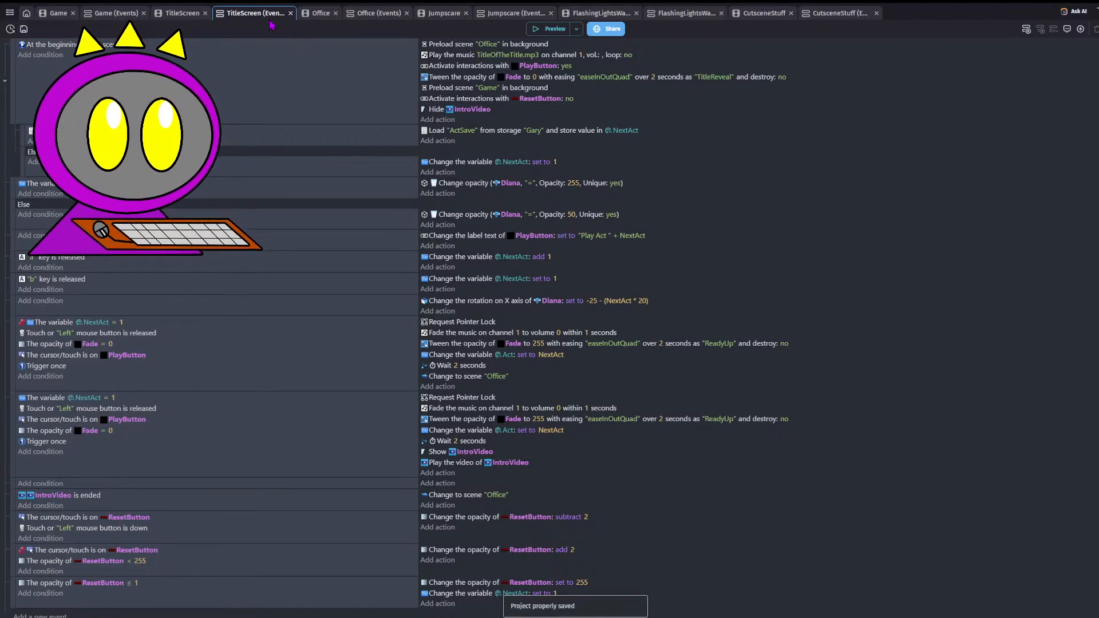
{"action": "left_click", "coordinate": [549, 33]}
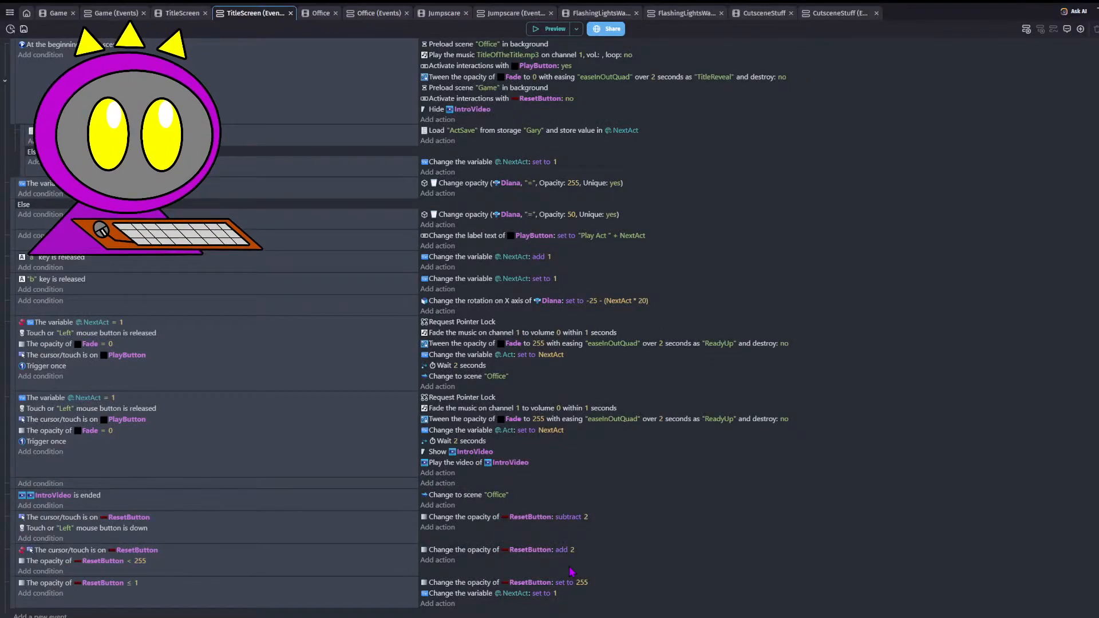
- Set the amount added to ResetButton's opacity when the cursor is off it to 10 and preview the game
{"action": "left_click", "coordinate": [571, 553]}
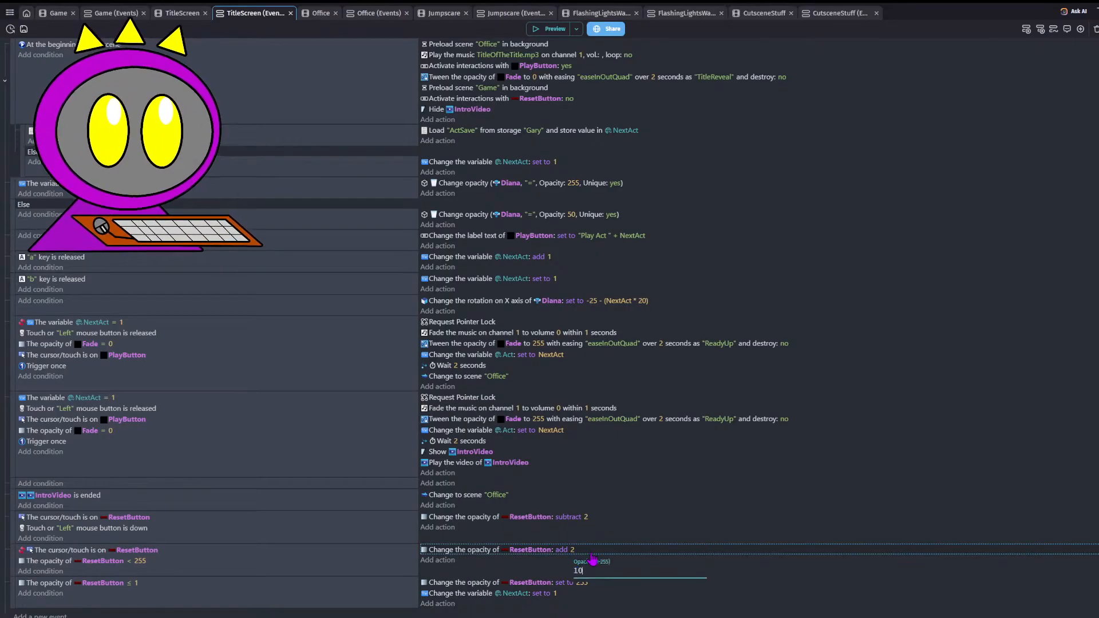
{"action": "left_click", "coordinate": [544, 28]}
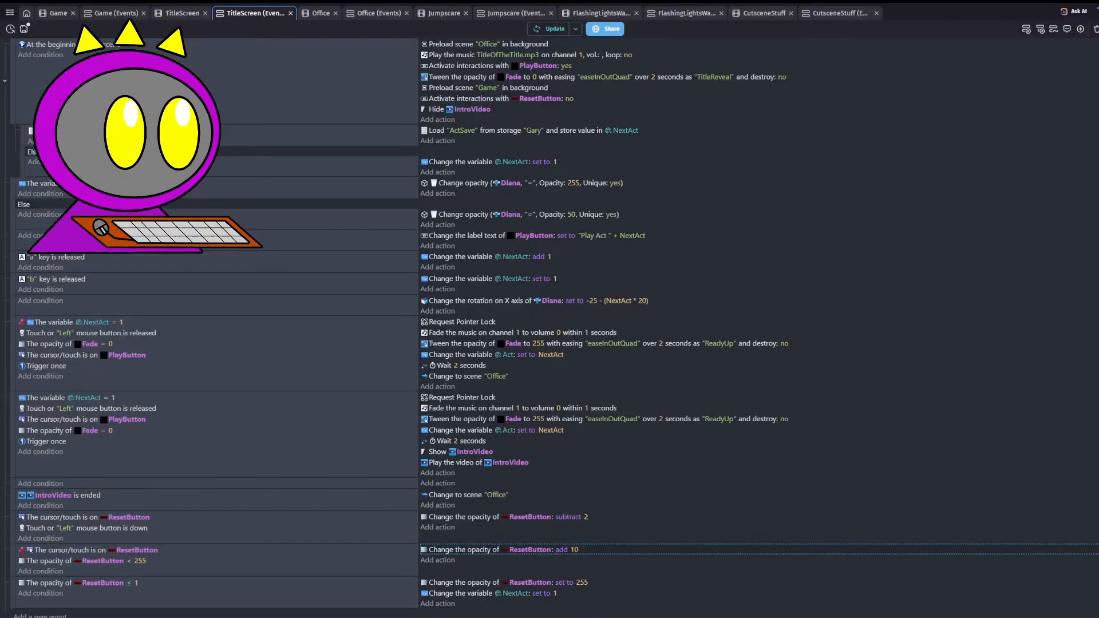
- Add an action to the ResetButton ≤ 1 event that plays the project sound DianaScreech1.mp3
{"action": "left_click", "coordinate": [450, 604]}
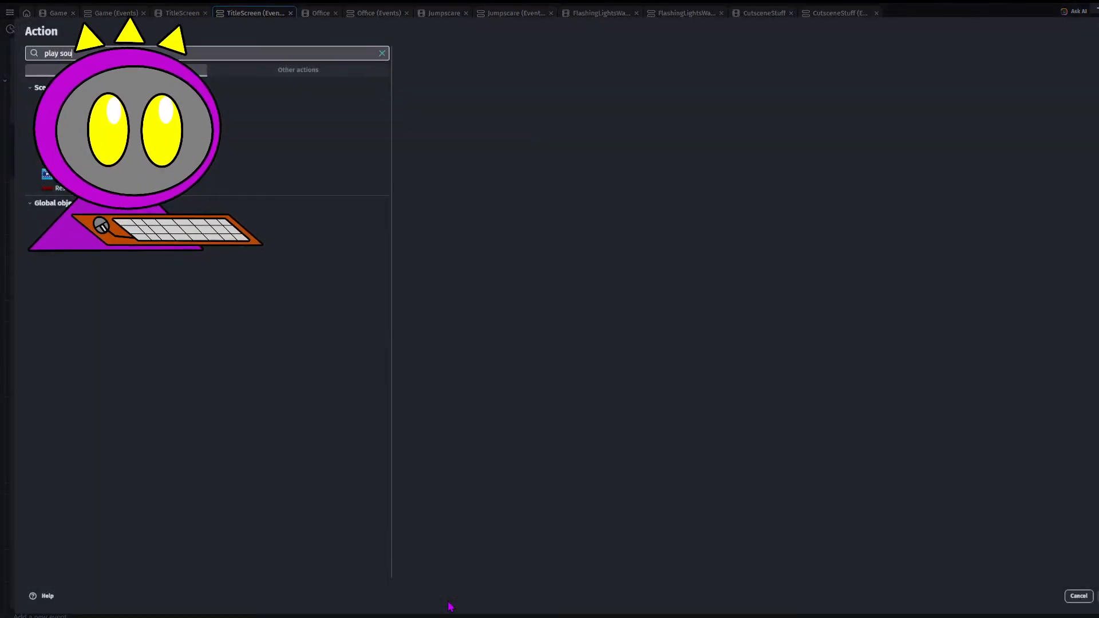
{"action": "left_click", "coordinate": [309, 105]}
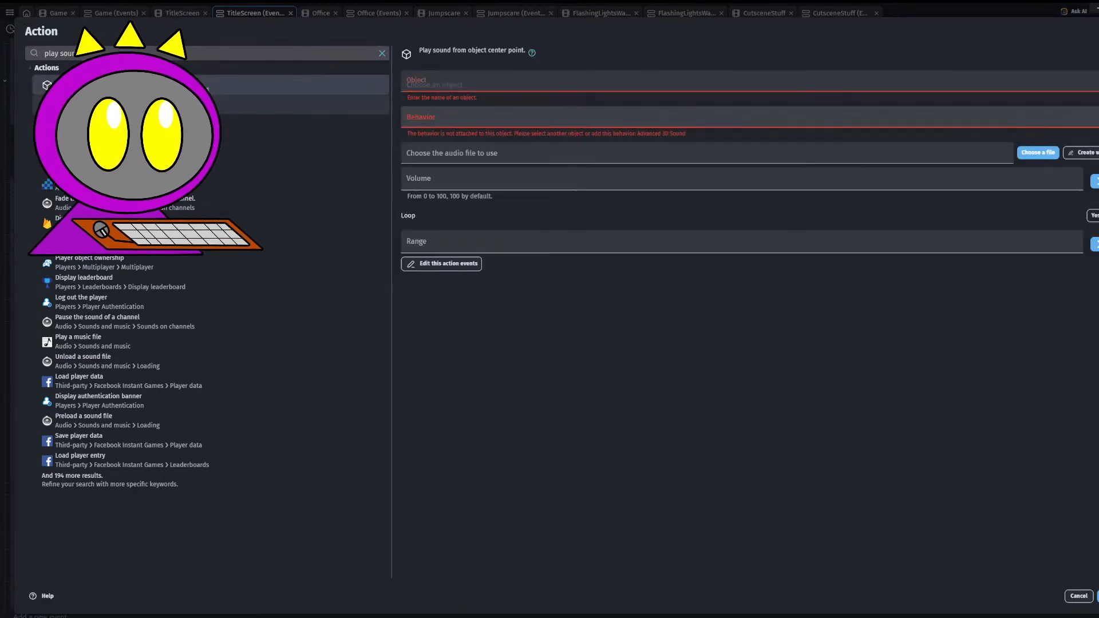
{"action": "left_click", "coordinate": [1043, 85]}
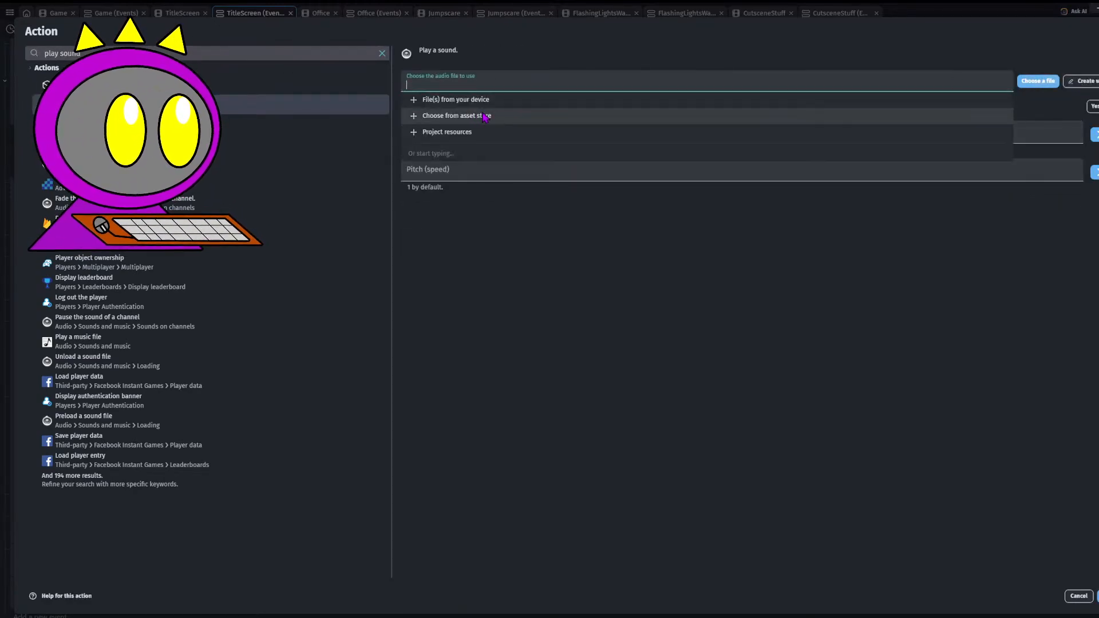
{"action": "left_click", "coordinate": [488, 133]}
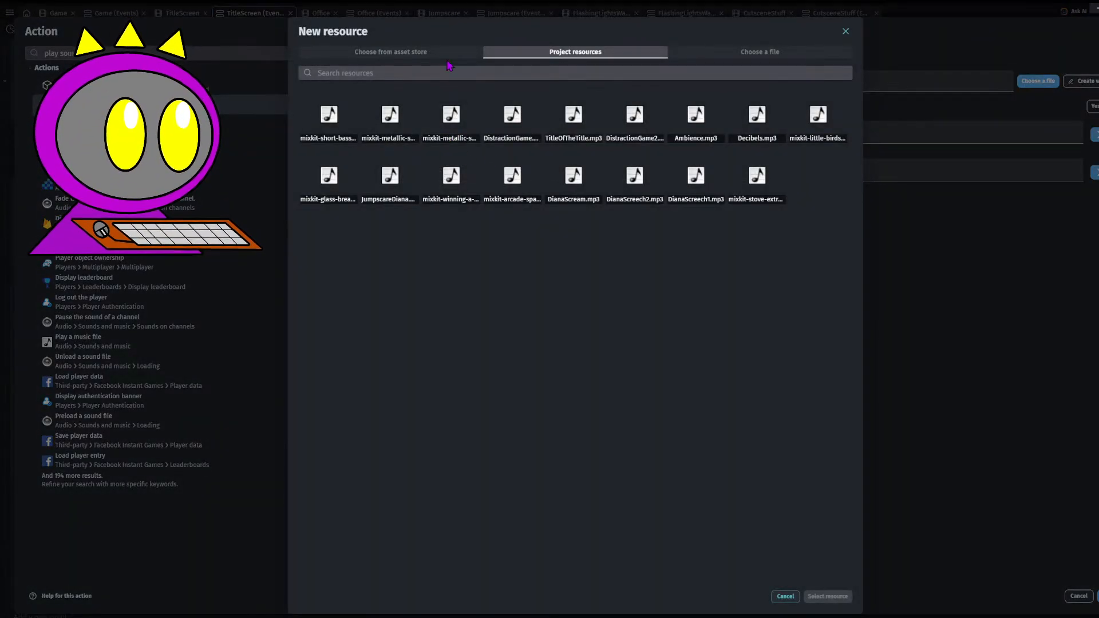
{"action": "left_click", "coordinate": [696, 178]}
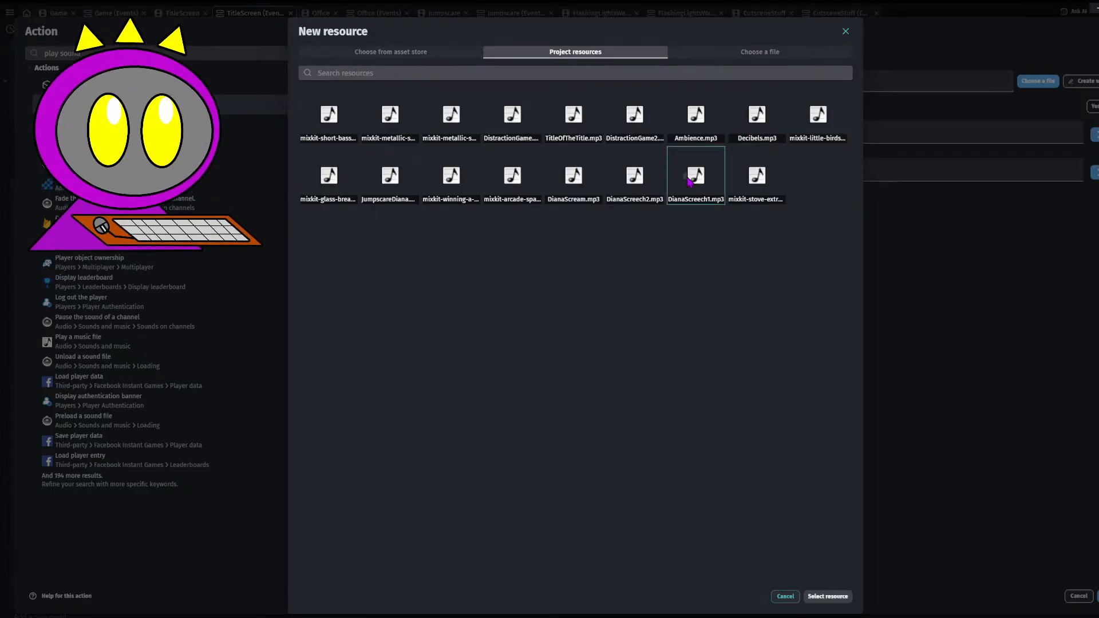
{"action": "left_click", "coordinate": [652, 177]}
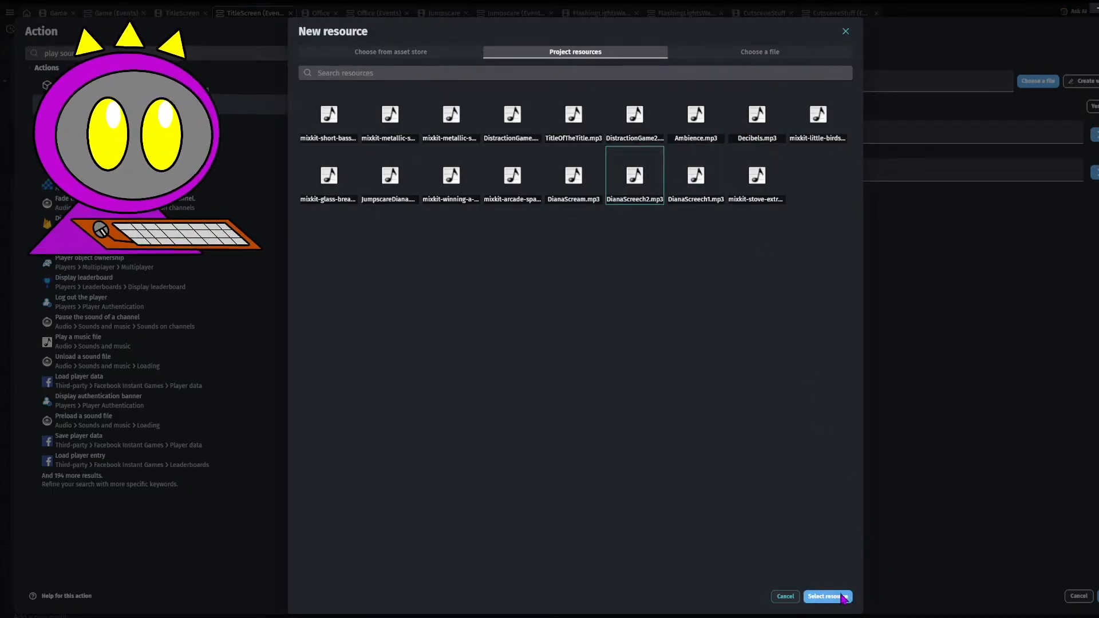
{"action": "left_click", "coordinate": [701, 175]}
{"action": "left_click", "coordinate": [828, 596]}
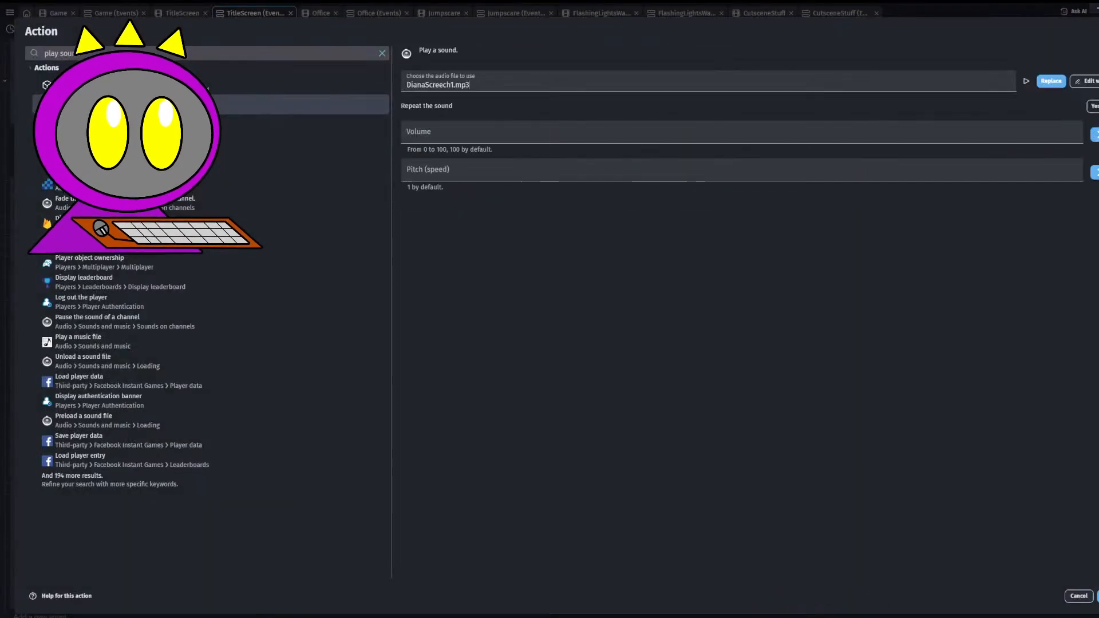
{"action": "left_click", "coordinate": [1096, 596]}
- Preview the game with the reset sound, save the project and preview it again
{"action": "left_click", "coordinate": [552, 30]}
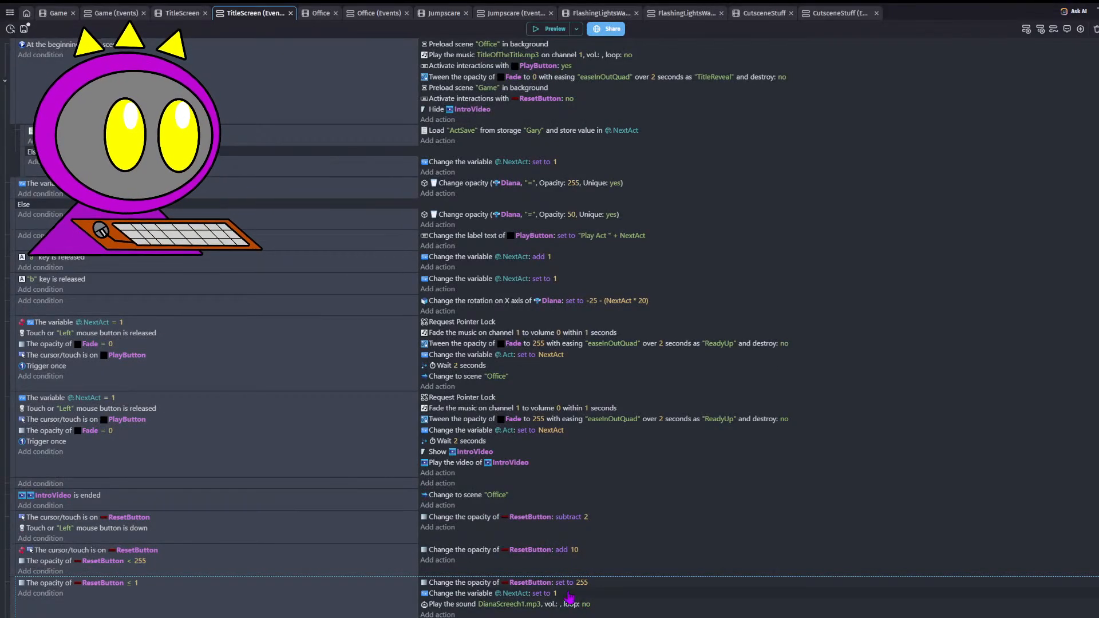
{"action": "left_click", "coordinate": [24, 29]}
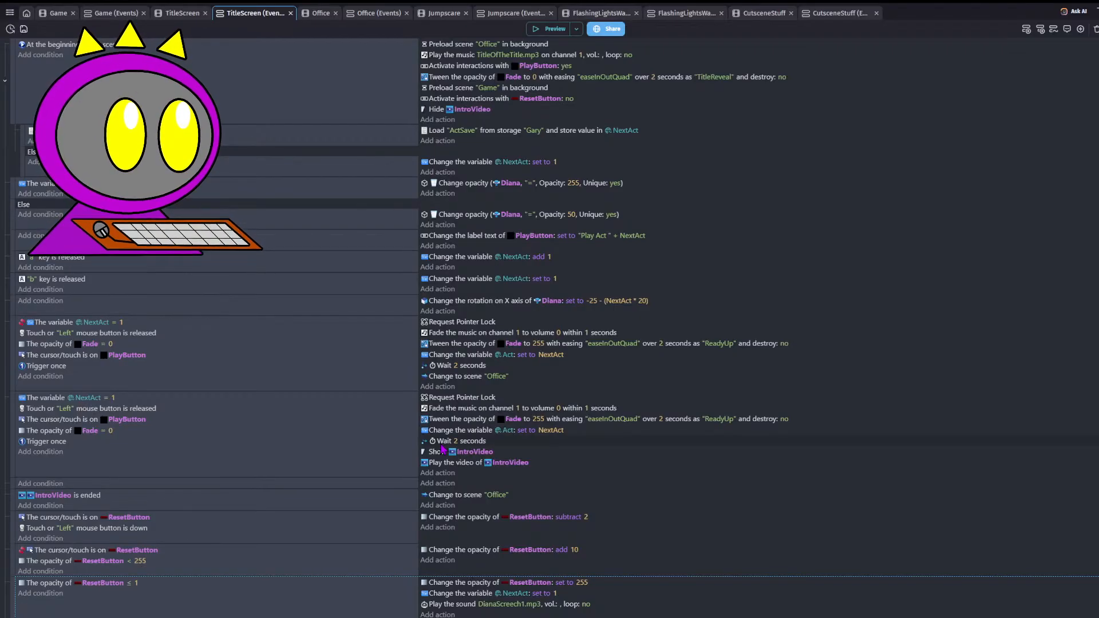
{"action": "left_click", "coordinate": [550, 29]}
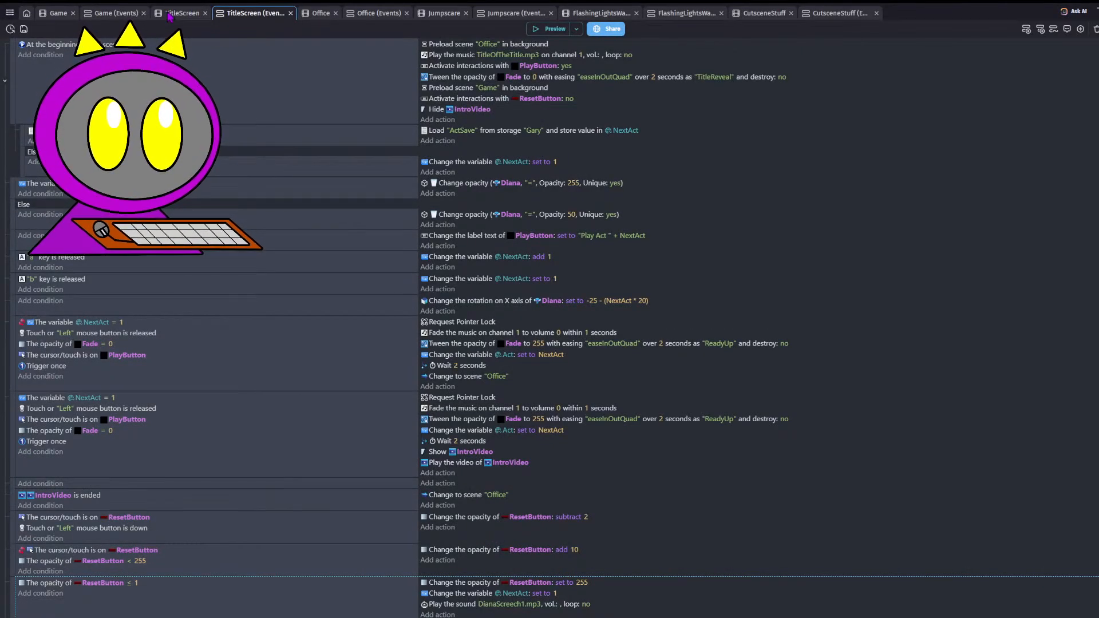
- Make the Fades layer visible in the TitleScreen scene editor, save the project and preview the game
{"action": "left_click", "coordinate": [169, 17]}
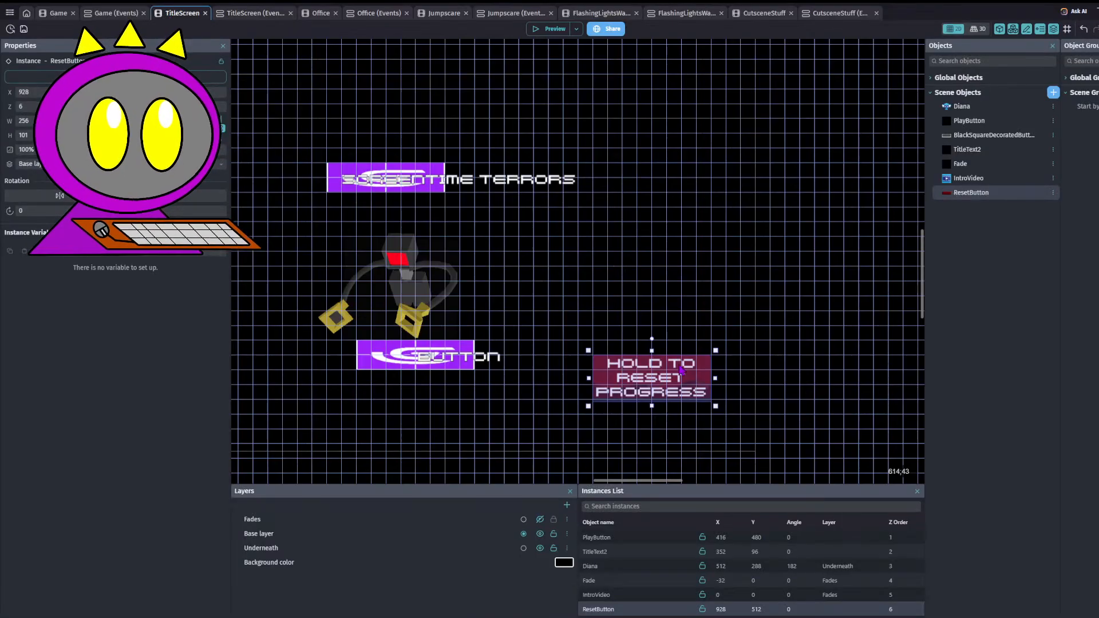
{"action": "left_click", "coordinate": [540, 533]}
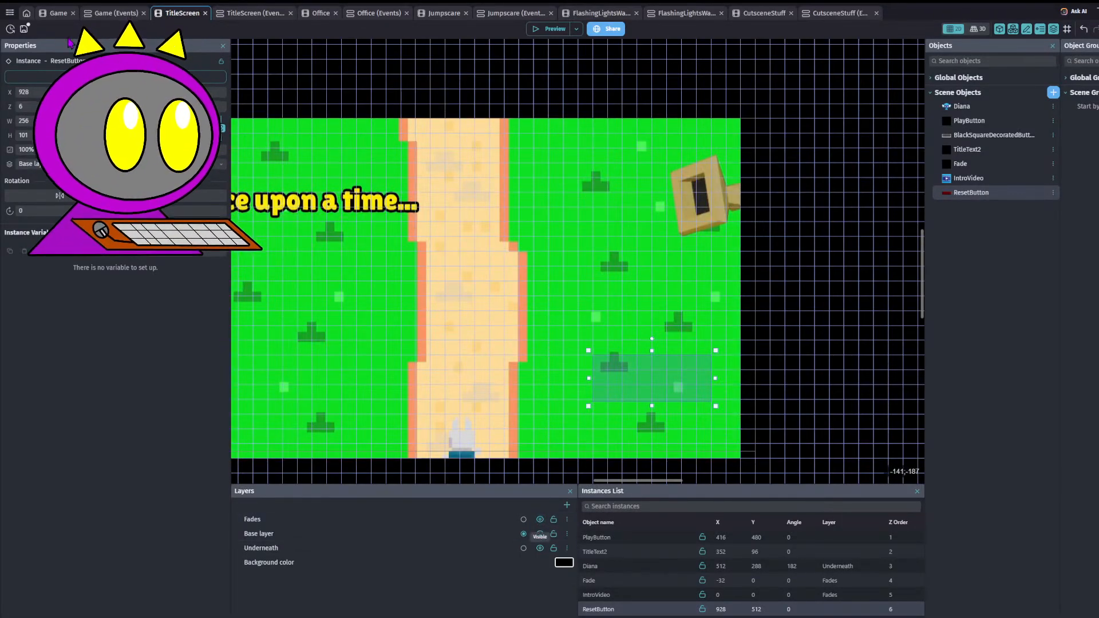
{"action": "key", "text": "ctrl+s"}
{"action": "left_click", "coordinate": [552, 29]}
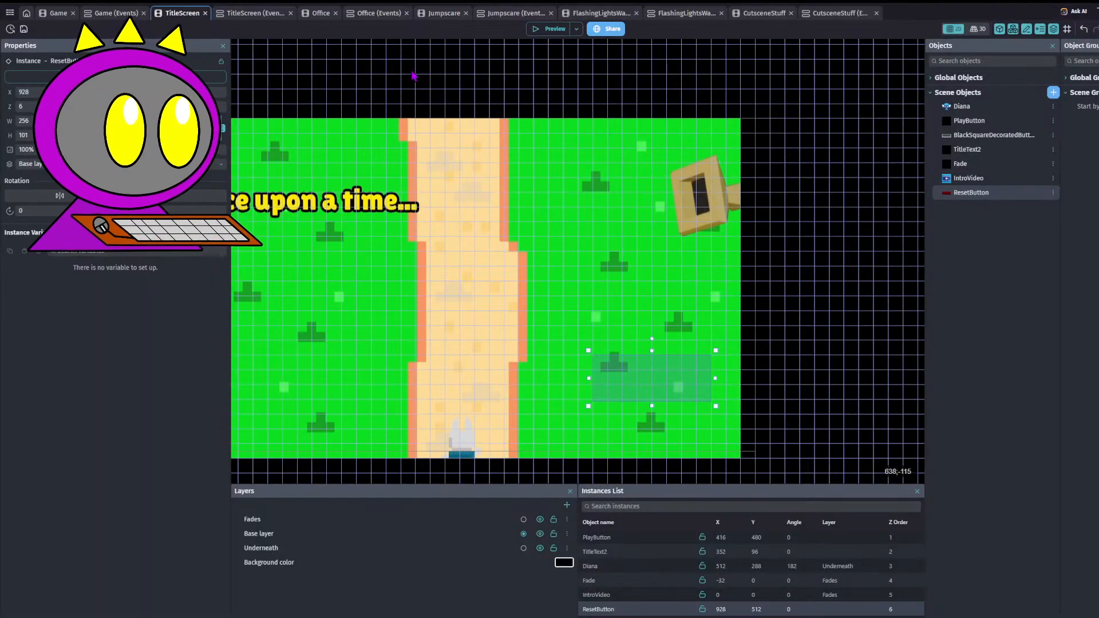
- Look at the Game scene's events and return to the TitleScreen events
{"action": "left_click", "coordinate": [118, 14]}
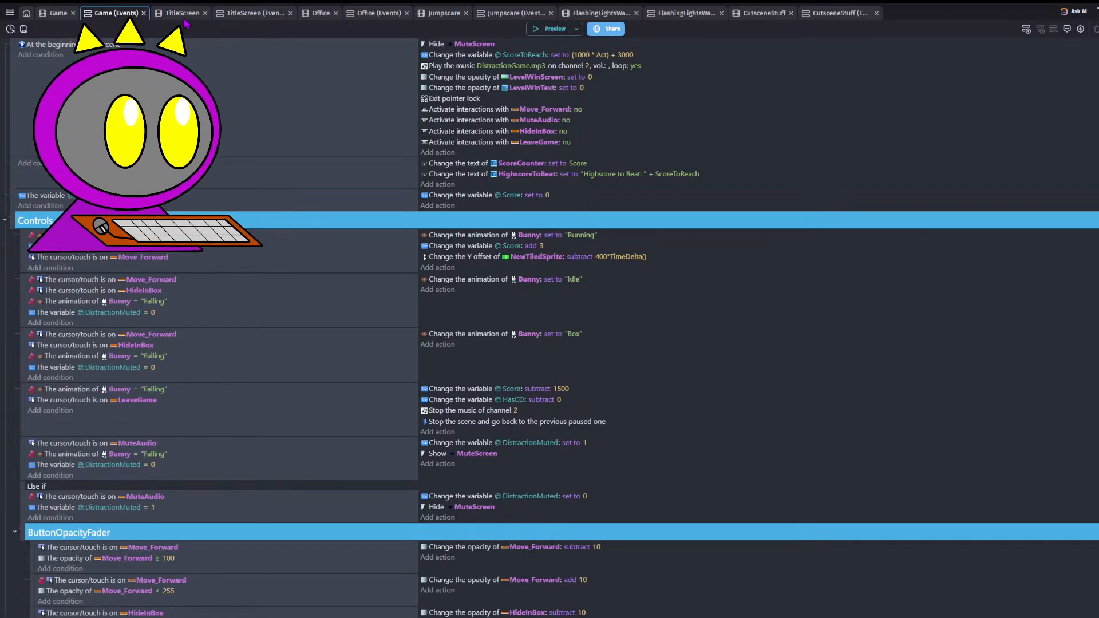
{"action": "left_click", "coordinate": [248, 14]}
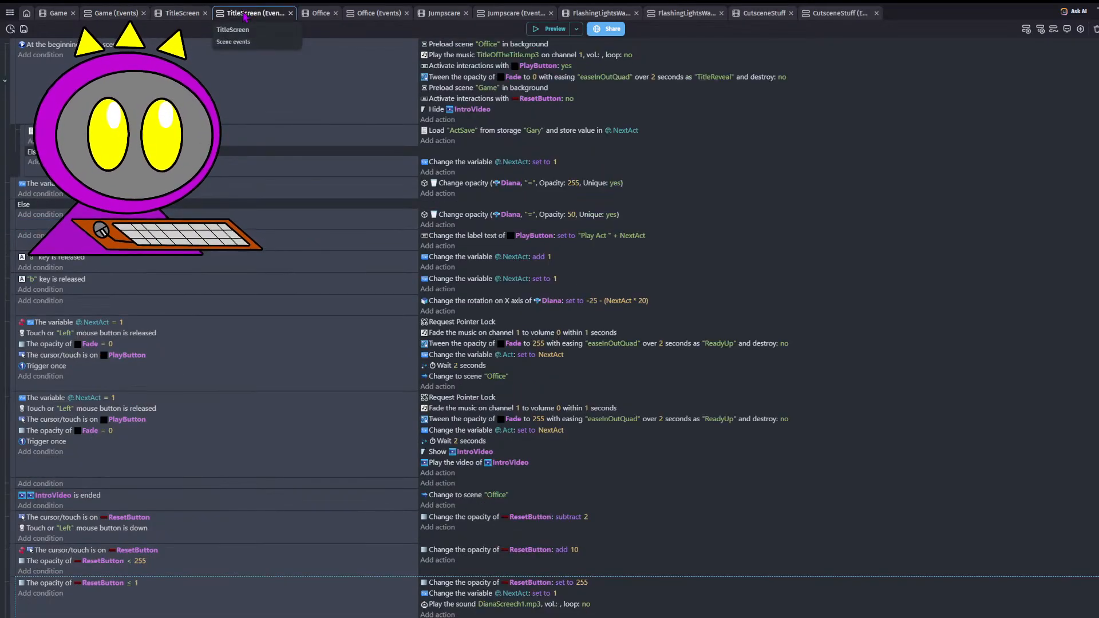
- Open the Game scene editor and check which variant the Move_Forward button uses
{"action": "left_click", "coordinate": [103, 15]}
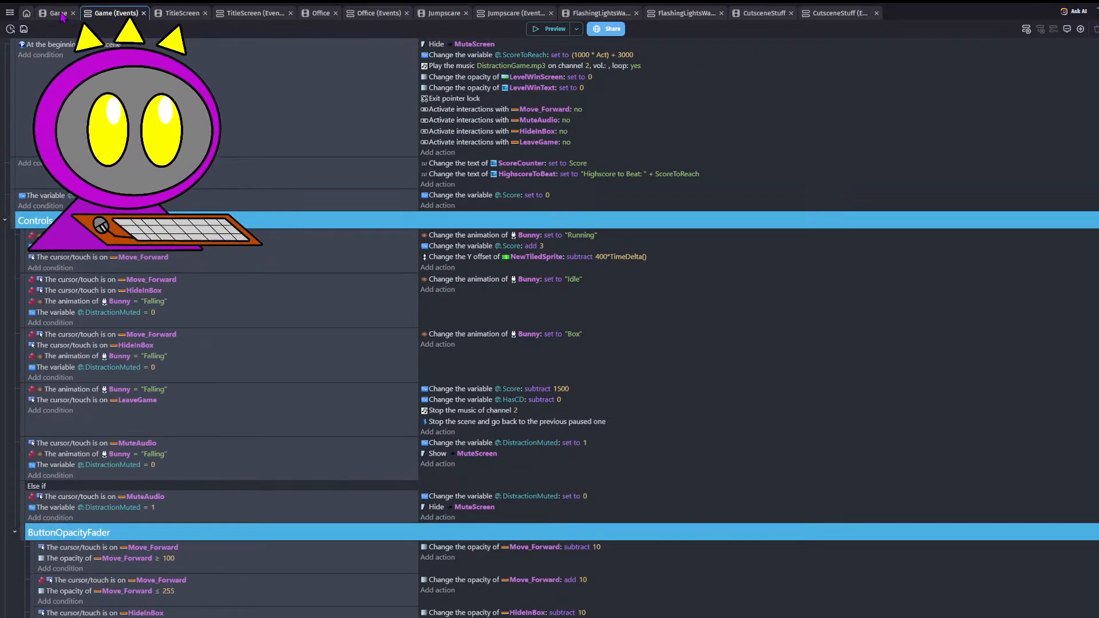
{"action": "left_click", "coordinate": [62, 16]}
{"action": "double_click", "coordinate": [986, 251]}
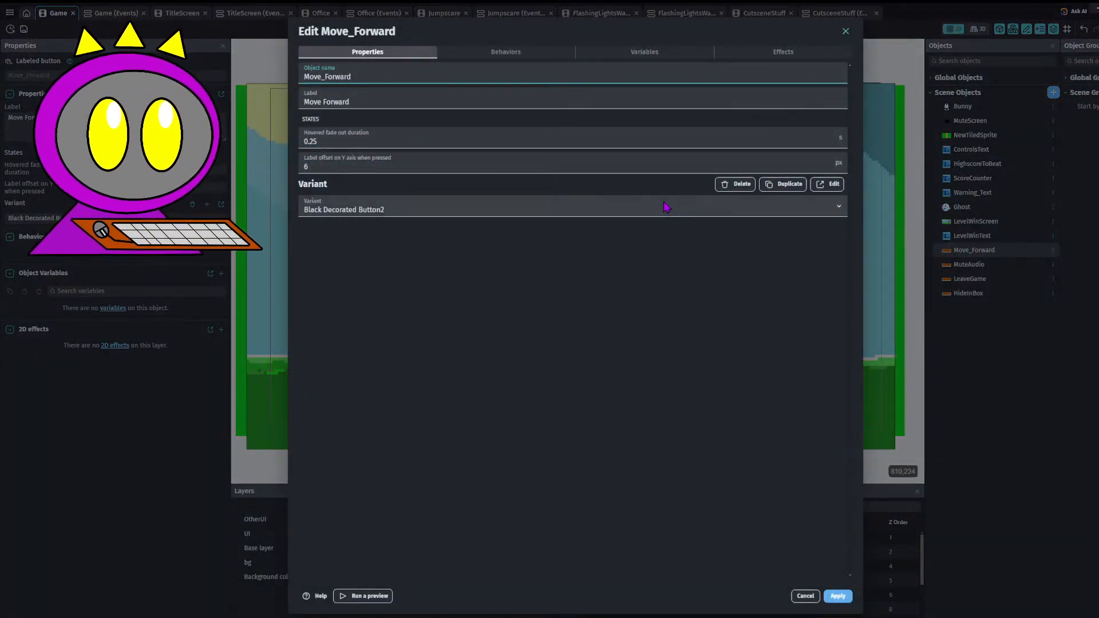
{"action": "left_click", "coordinate": [719, 210]}
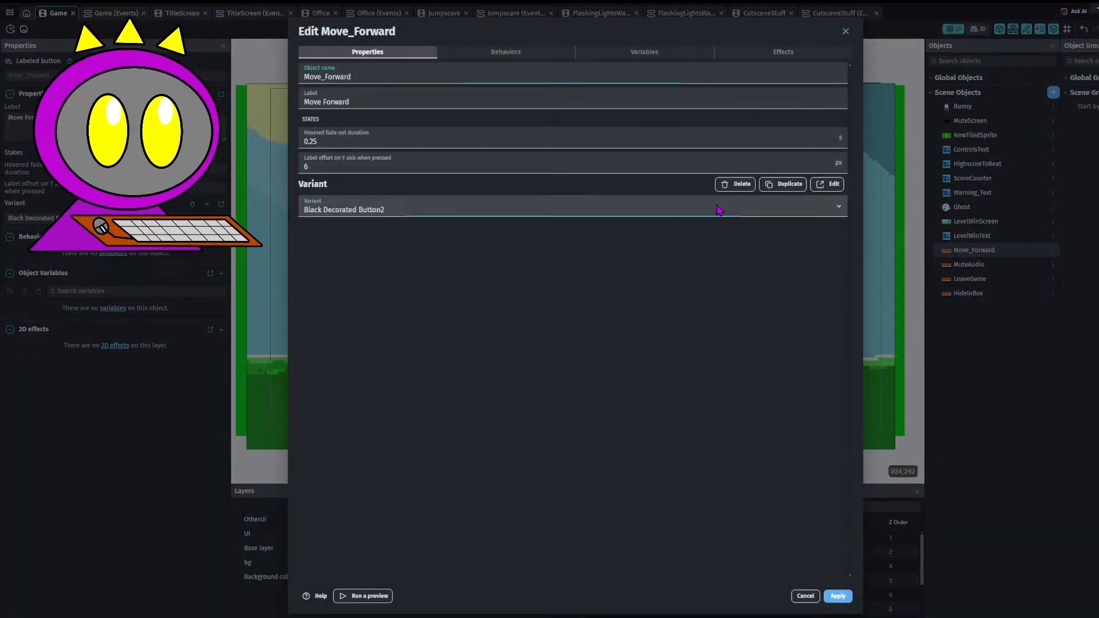
{"action": "left_click", "coordinate": [786, 393]}
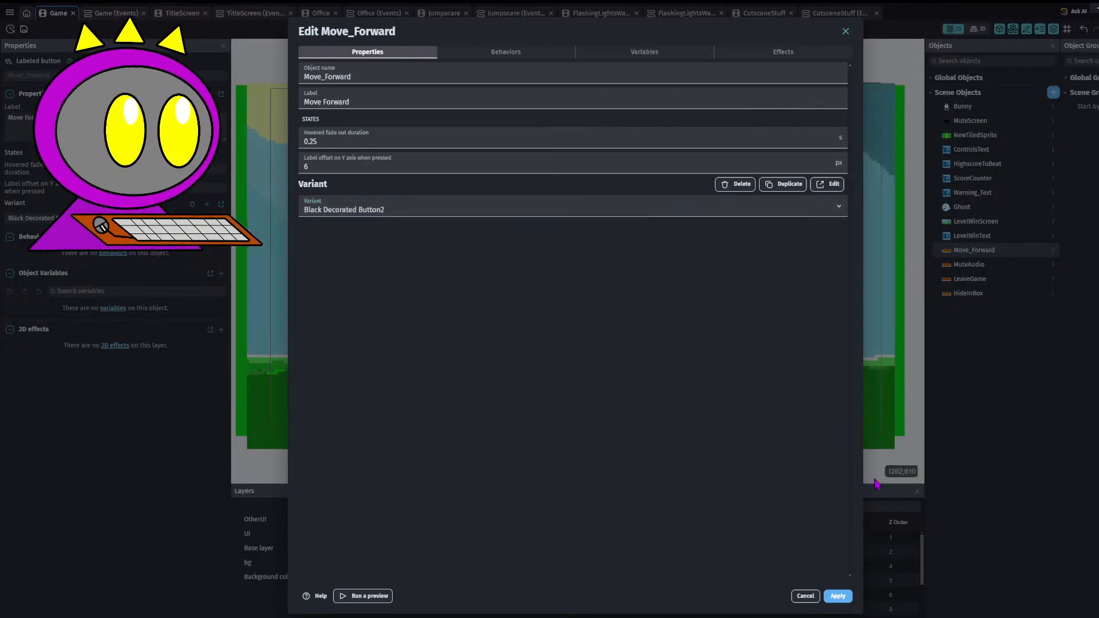
{"action": "left_click", "coordinate": [843, 599]}
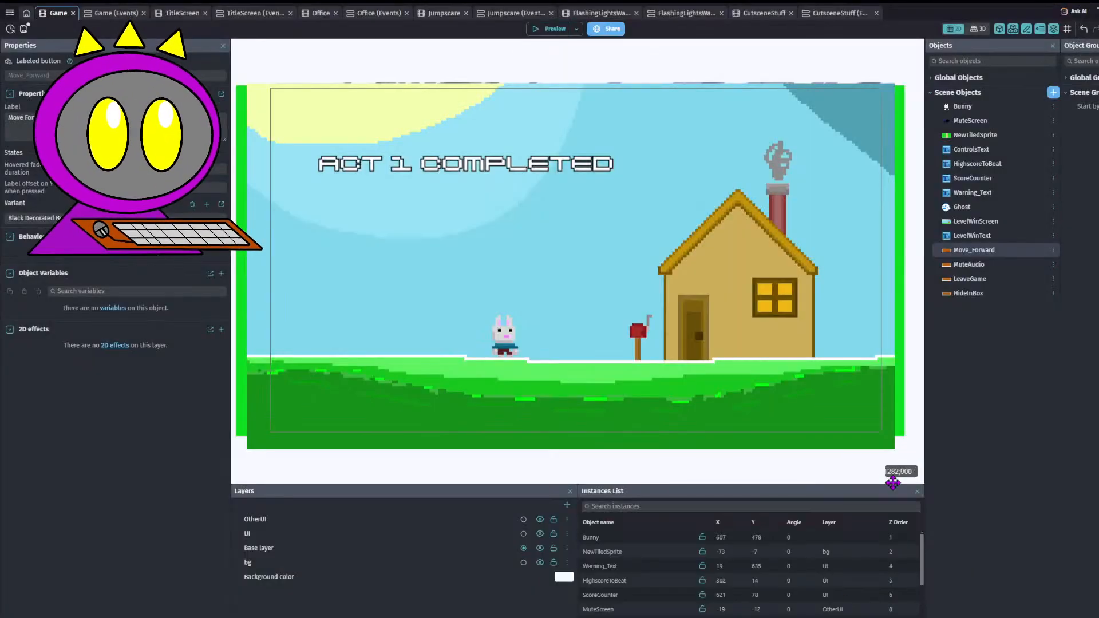
- Duplicate the Move_Forward button's variant under the name MoveForwardVariant and apply the change
{"action": "double_click", "coordinate": [980, 253]}
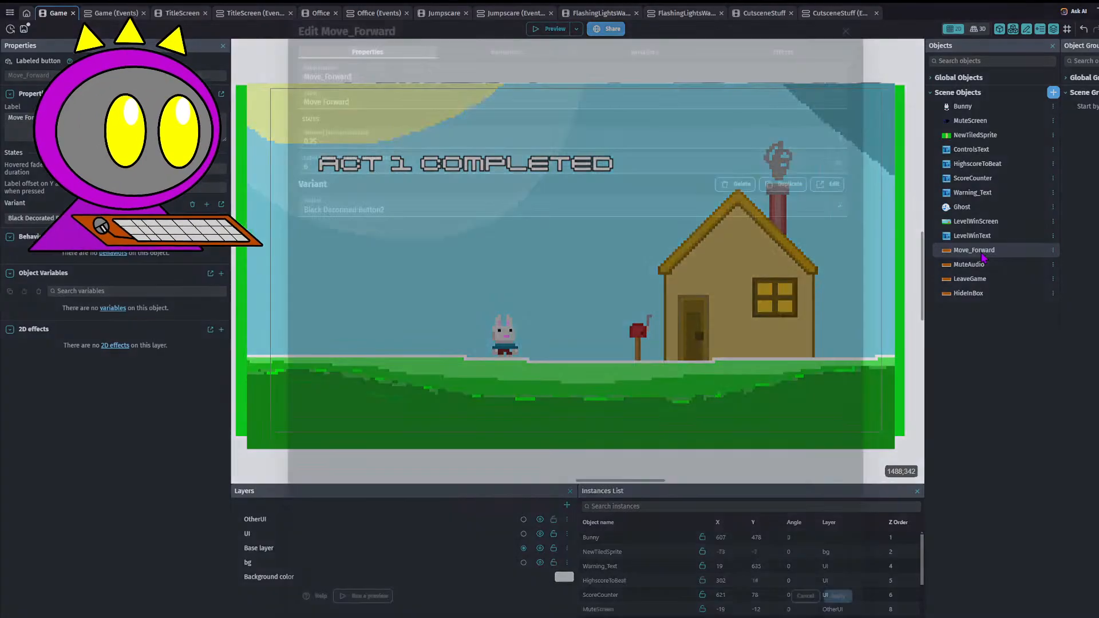
{"action": "left_click", "coordinate": [793, 184]}
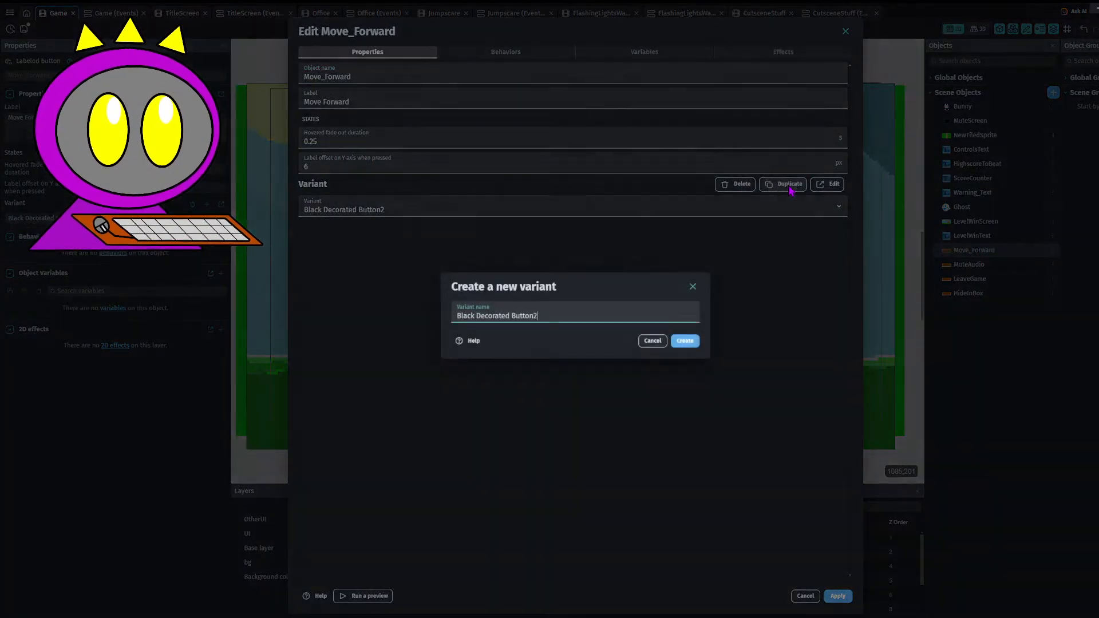
{"action": "left_click_drag", "start_coordinate": [565, 313], "coordinate": [454, 318]}
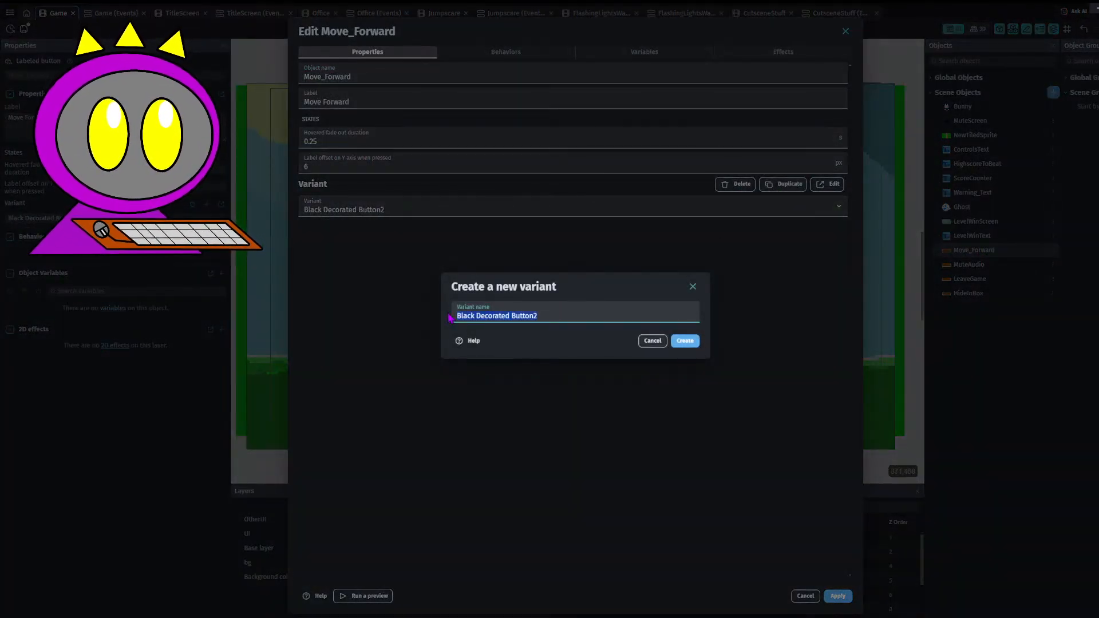
{"action": "type", "text": "MoveForwardVariant"}
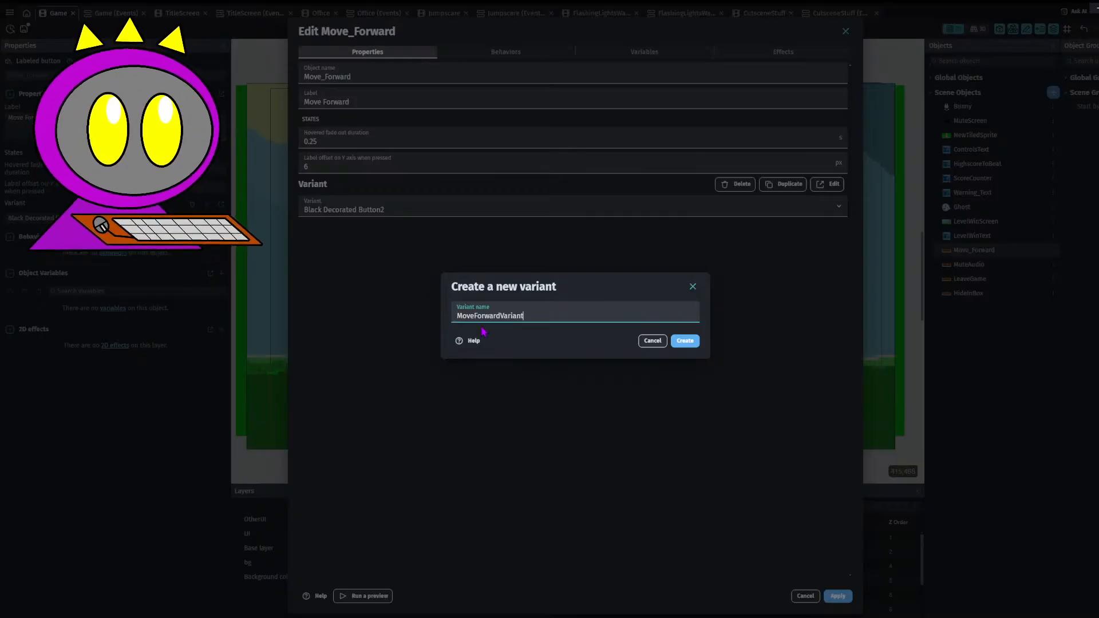
{"action": "left_click", "coordinate": [686, 344]}
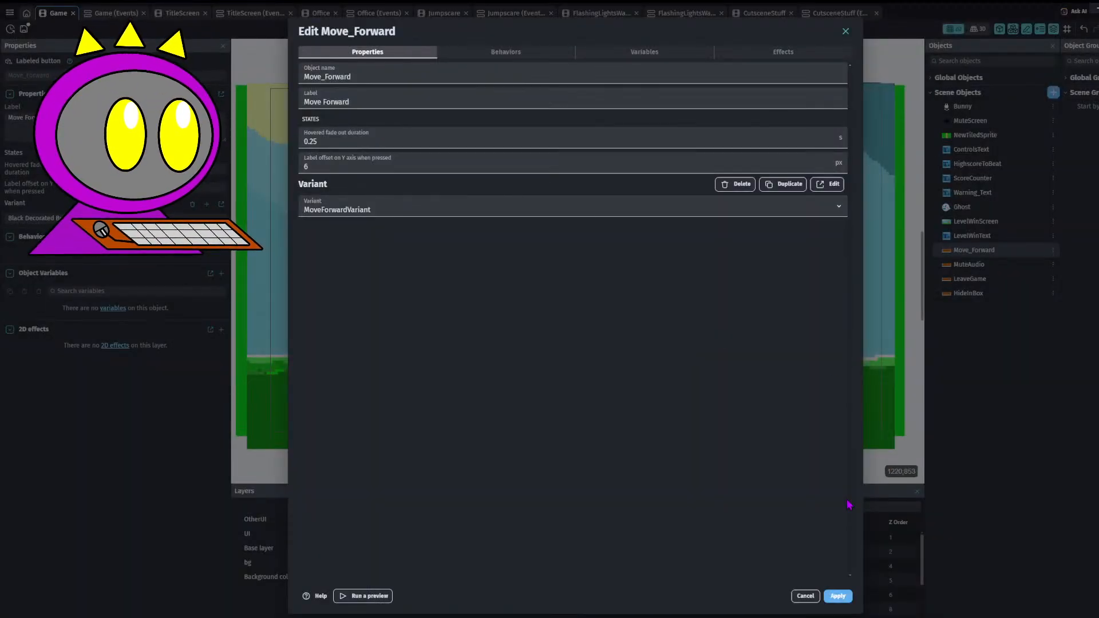
{"action": "left_click", "coordinate": [837, 596]}
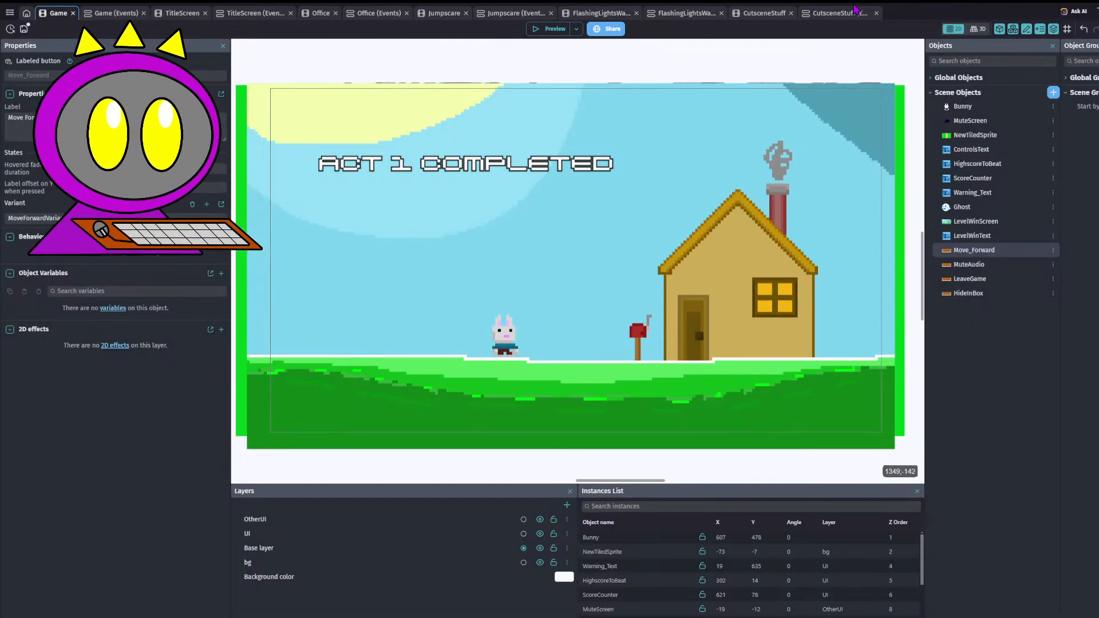
- Recheck the Move_Forward button's variant setting and save the project
{"action": "double_click", "coordinate": [973, 250]}
{"action": "left_click", "coordinate": [628, 212]}
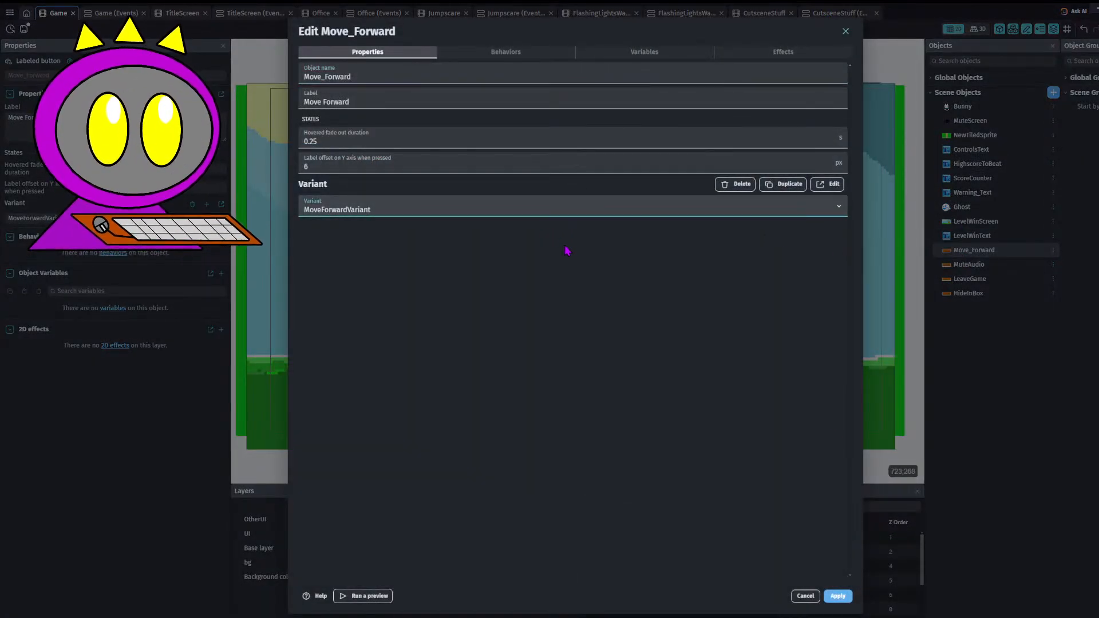
{"action": "left_click", "coordinate": [837, 596]}
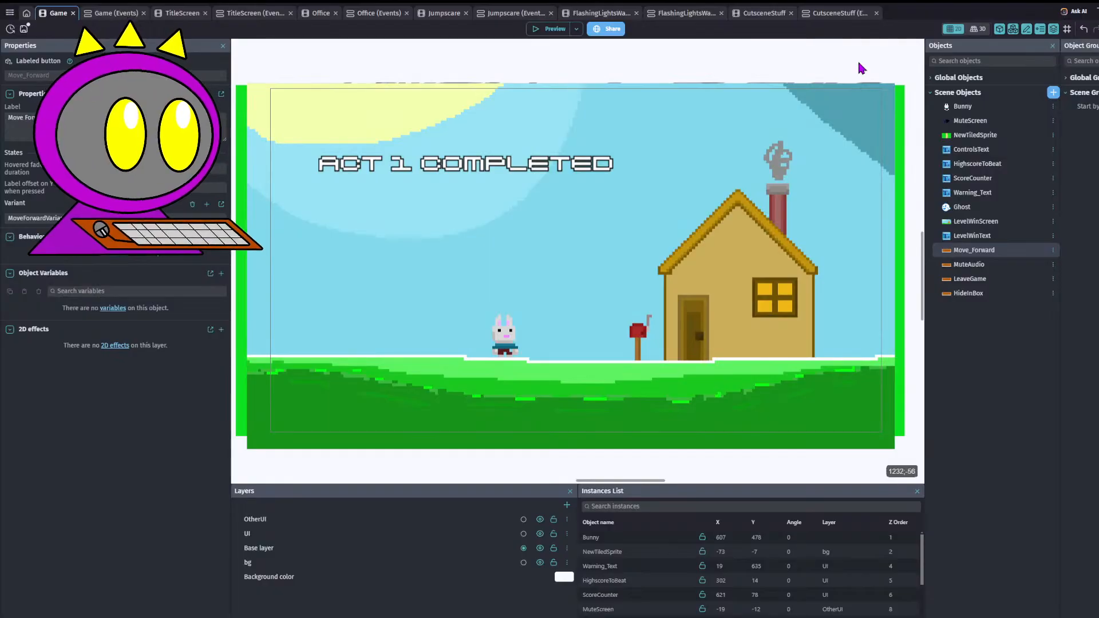
{"action": "double_click", "coordinate": [968, 252]}
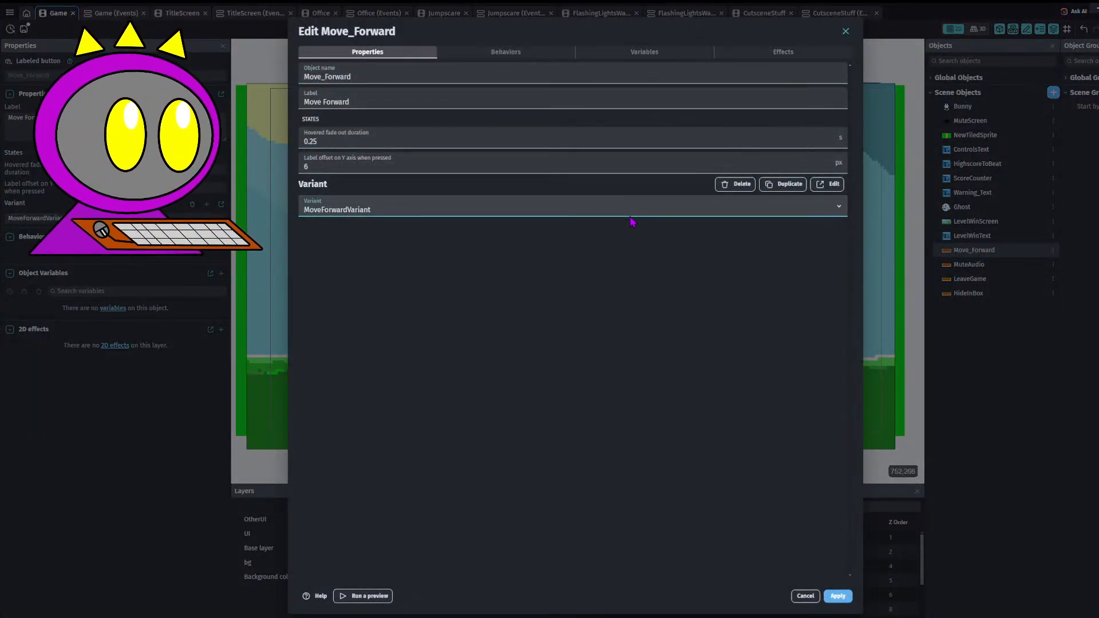
{"action": "left_click", "coordinate": [841, 597]}
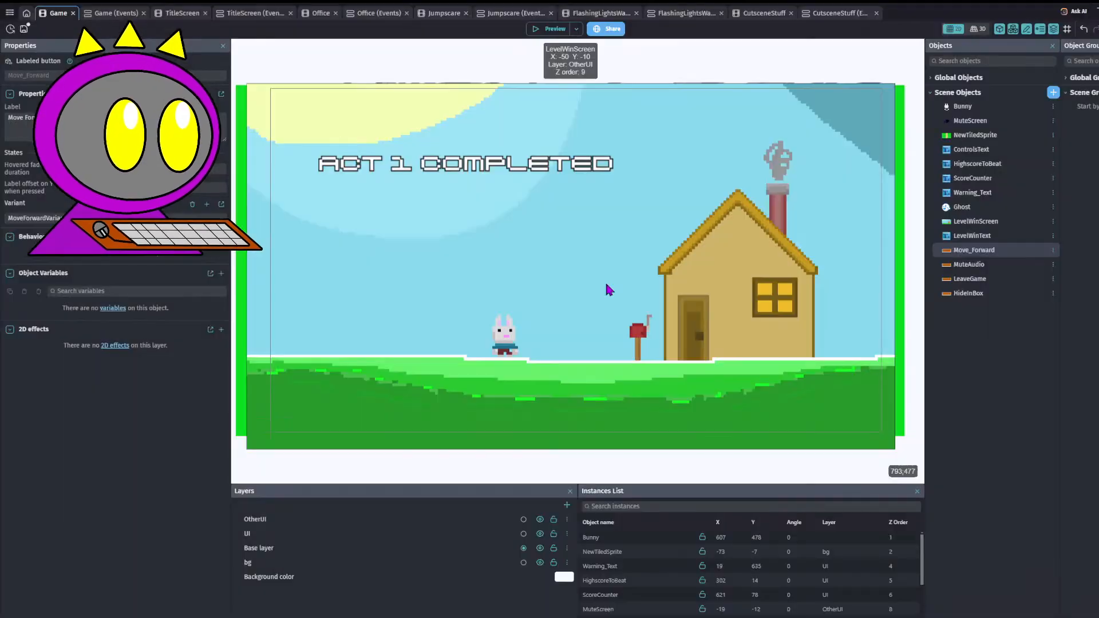
{"action": "left_click", "coordinate": [25, 30]}
- Open the project's resources and look through the resource list for the button images
{"action": "left_click", "coordinate": [10, 13]}
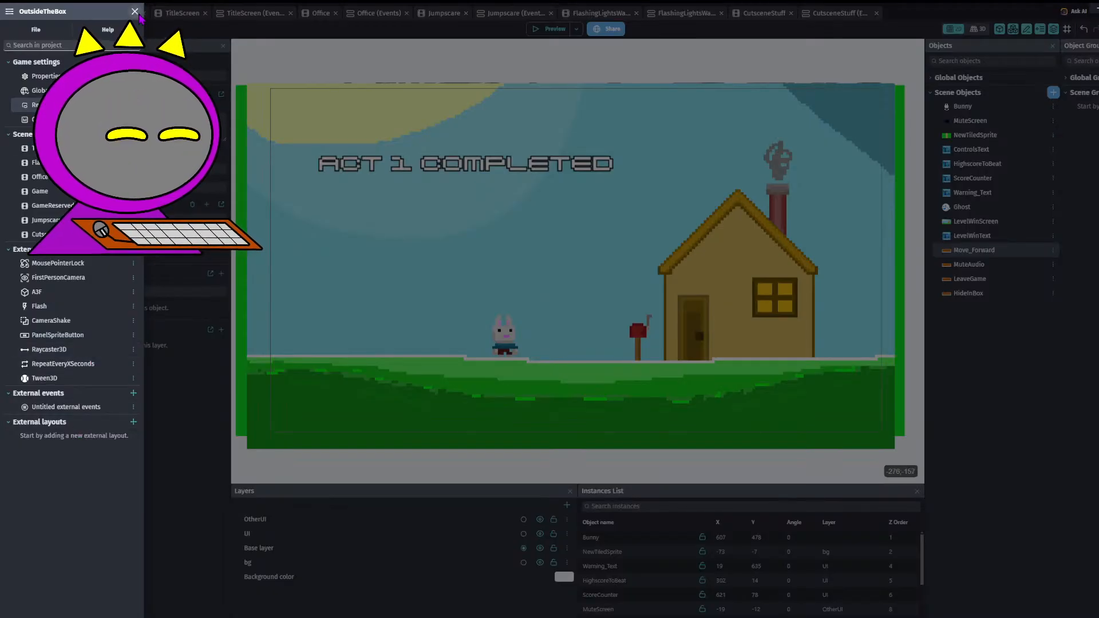
{"action": "left_click", "coordinate": [136, 13]}
{"action": "left_click", "coordinate": [109, 14]}
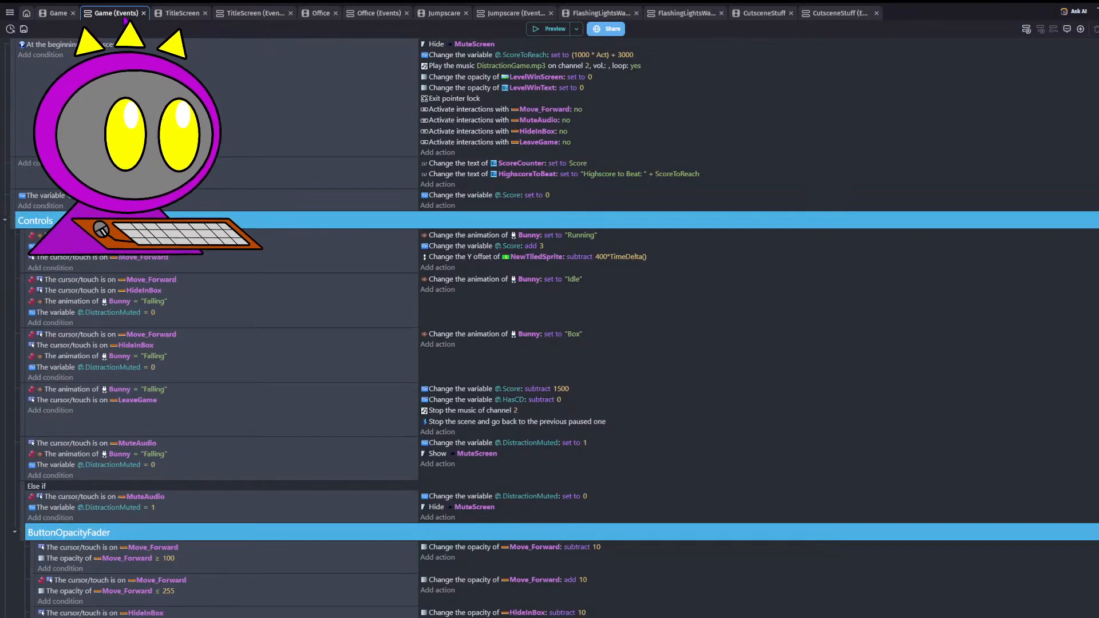
{"action": "left_click", "coordinate": [55, 14]}
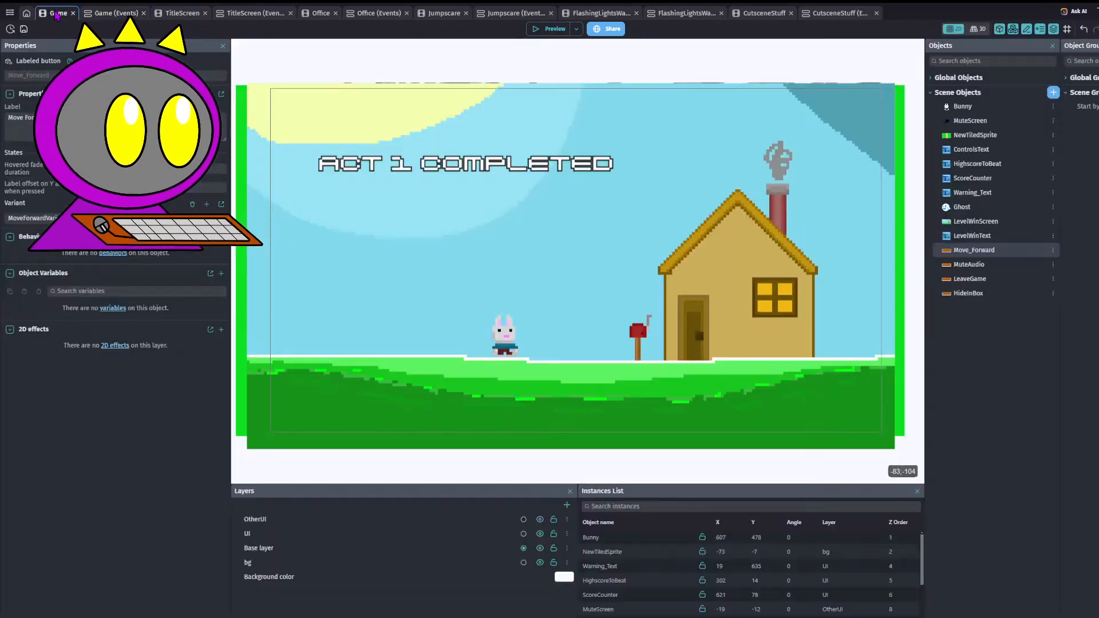
{"action": "left_click", "coordinate": [9, 13]}
{"action": "left_click", "coordinate": [40, 105]}
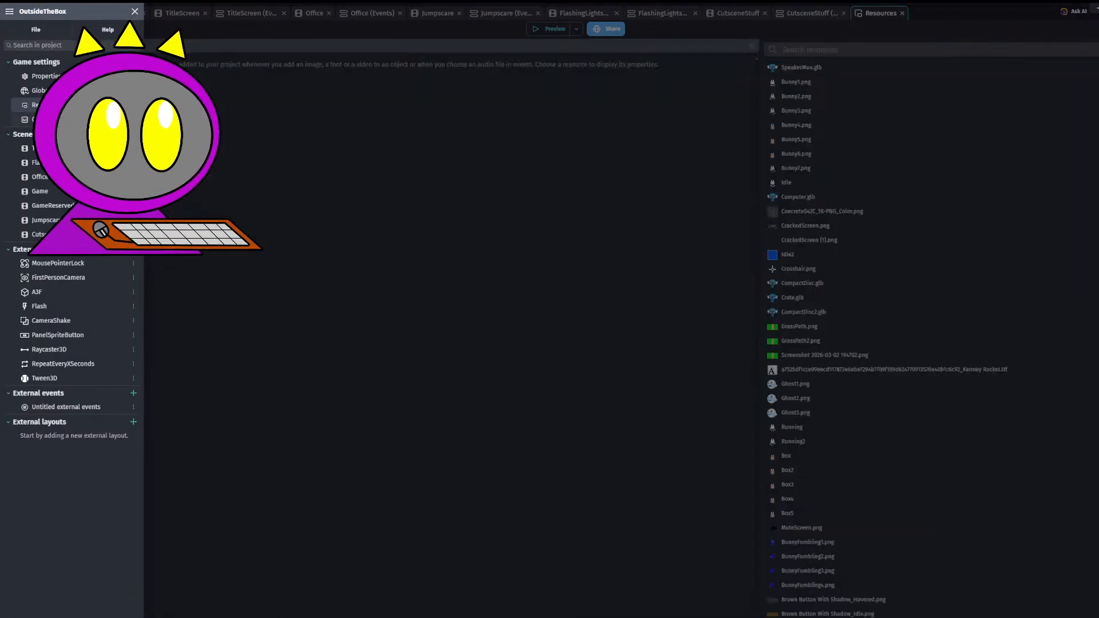
{"action": "left_click", "coordinate": [535, 213]}
{"action": "scroll", "coordinate": [921, 343], "scroll_direction": "down", "scroll_amount": 10}
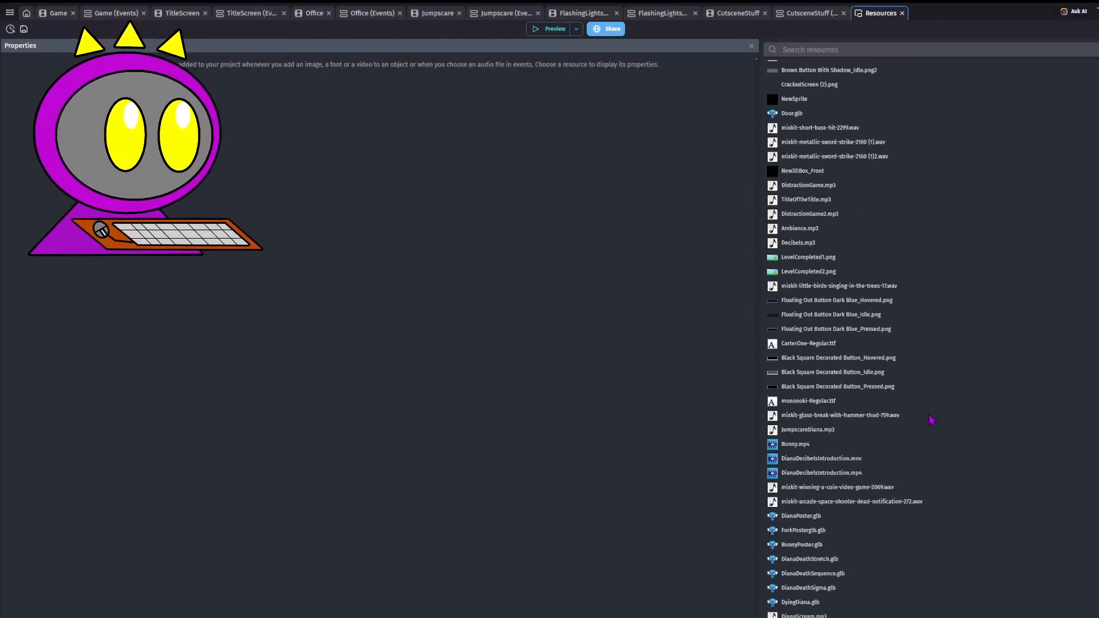
{"action": "scroll", "coordinate": [930, 421], "scroll_direction": "down", "scroll_amount": 3}
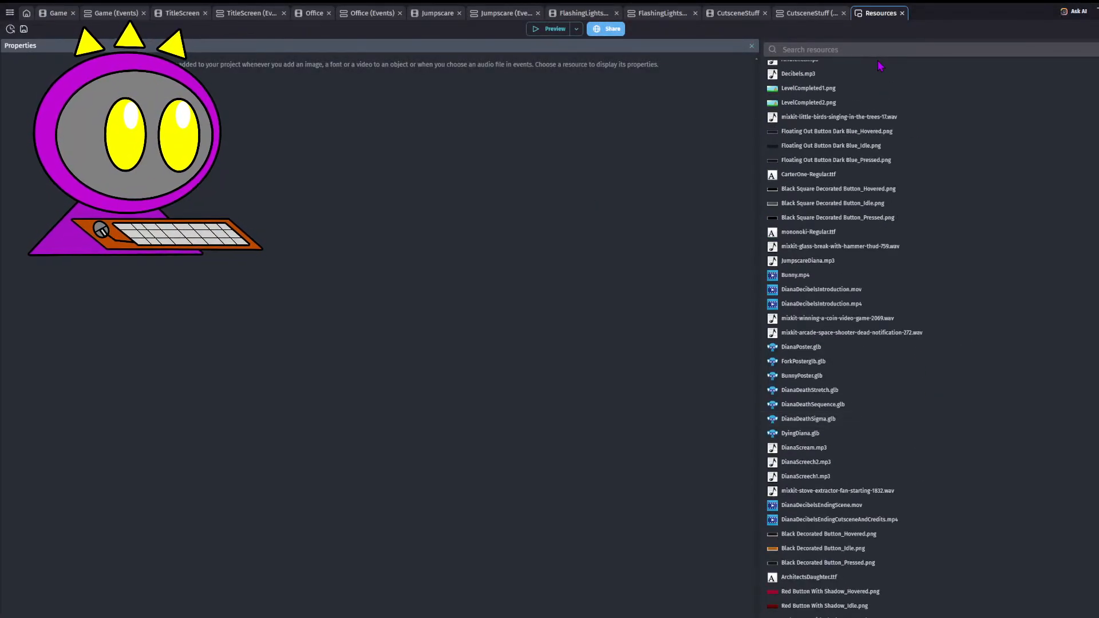
- Search the project resources for "Move", clear the search and look through the full resource list again
{"action": "left_click", "coordinate": [861, 49]}
{"action": "type", "text": "Move"}
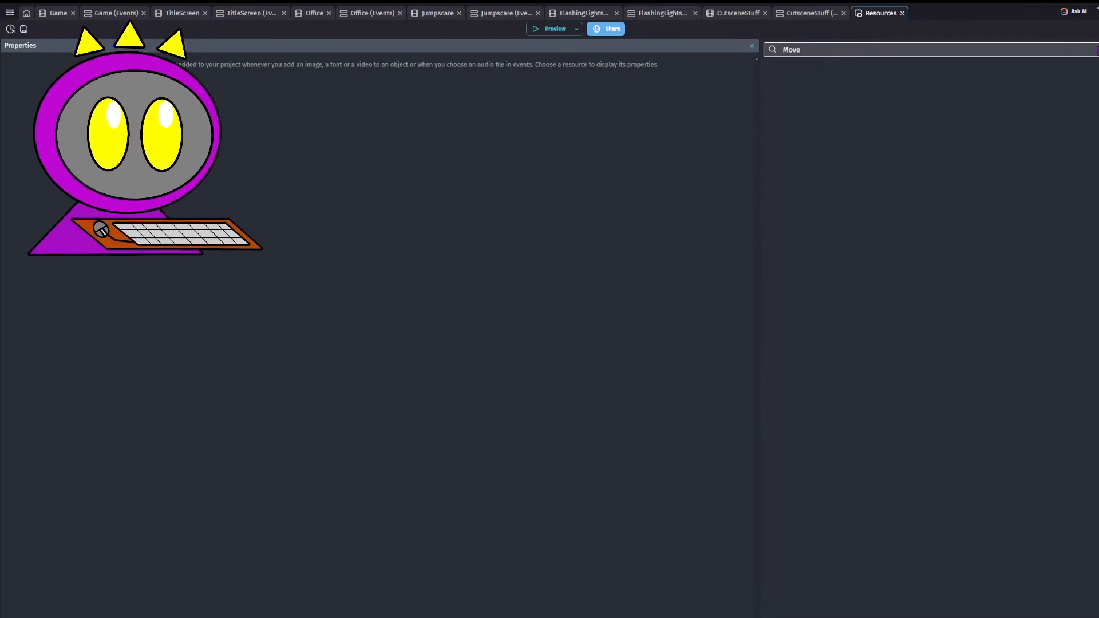
{"action": "key", "text": "BackSpace"}
{"action": "key", "text": "BackSpace"}
{"action": "key", "text": "BackSpace"}
{"action": "key", "text": "BackSpace"}
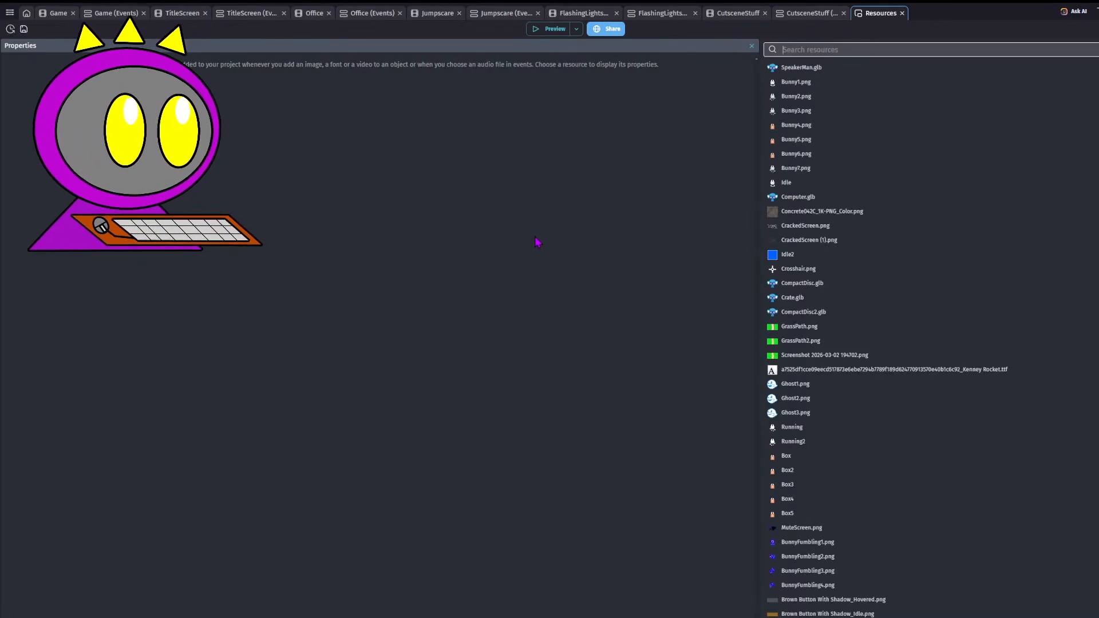
{"action": "scroll", "coordinate": [1045, 365], "scroll_direction": "down", "scroll_amount": 4}
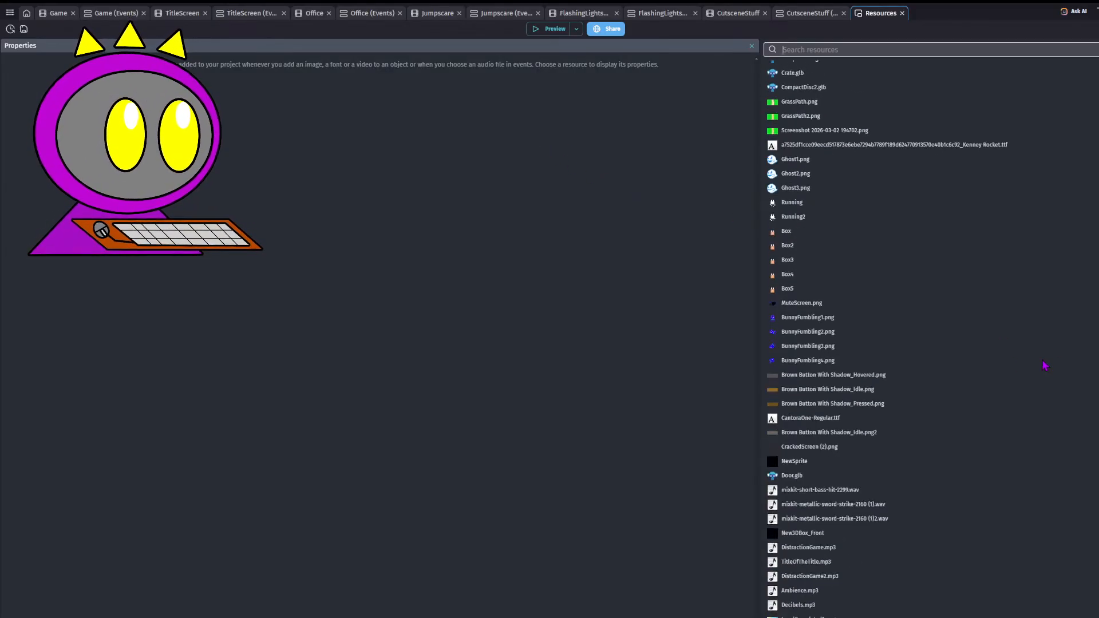
{"action": "scroll", "coordinate": [931, 330], "scroll_direction": "down", "scroll_amount": 9}
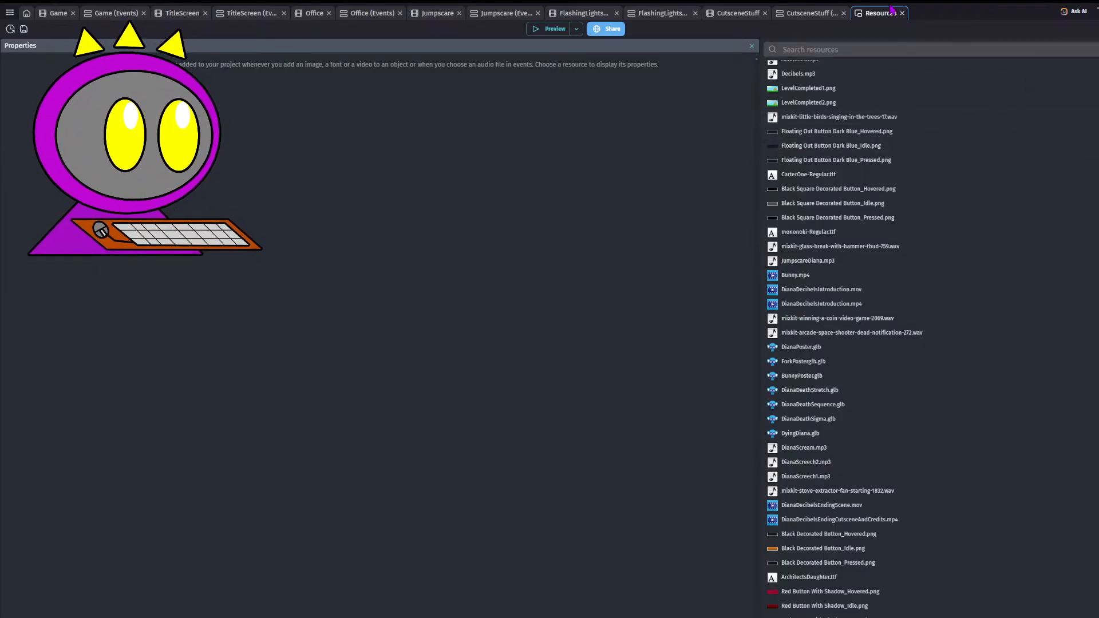
- Look through the CutsceneStuff and FlashingLightsWarning scenes, save the project and preview the game
{"action": "left_click", "coordinate": [813, 13]}
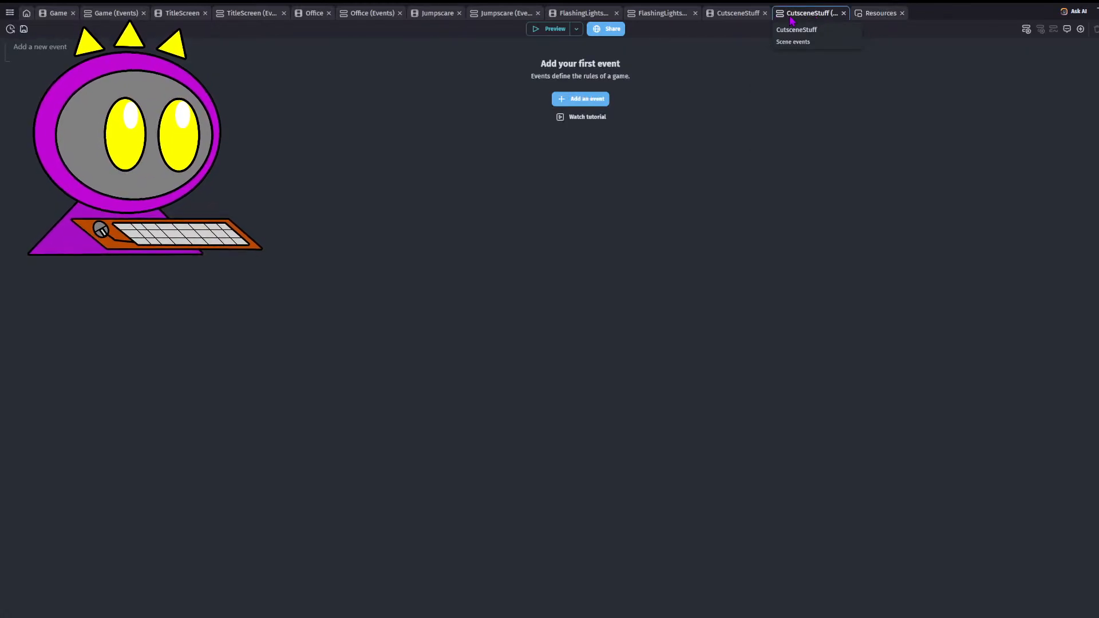
{"action": "left_click", "coordinate": [738, 20]}
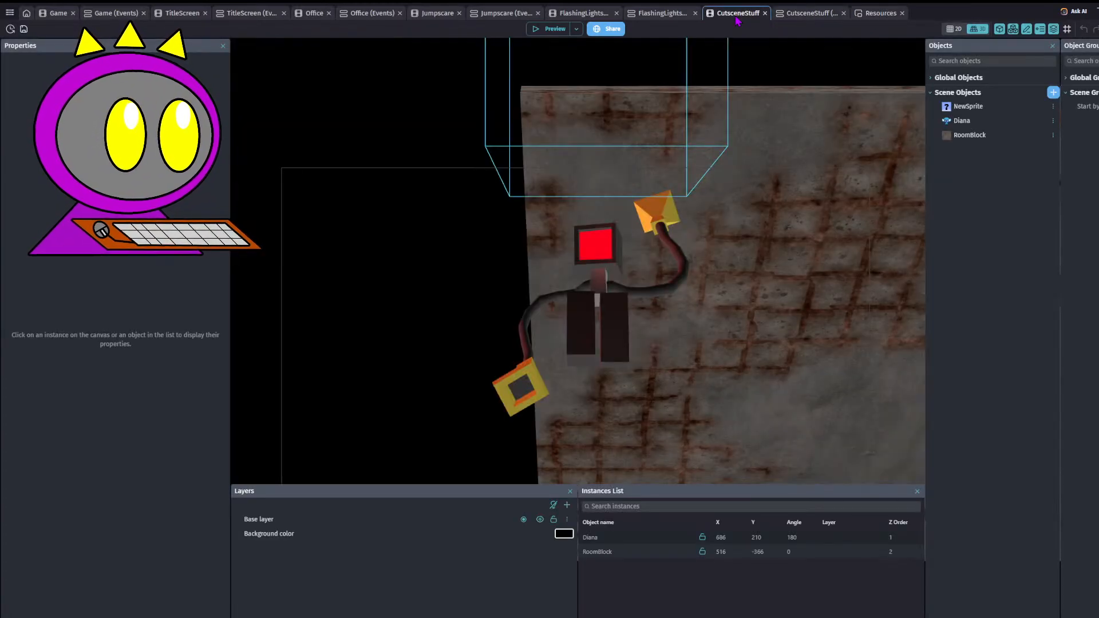
{"action": "left_click", "coordinate": [668, 15]}
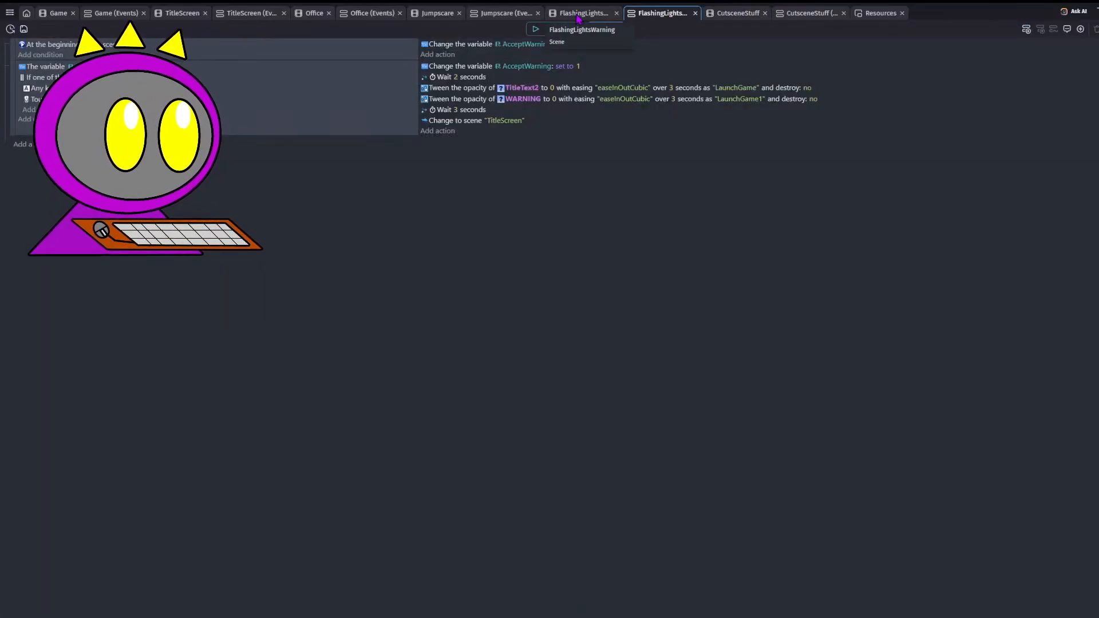
{"action": "left_click", "coordinate": [578, 14]}
{"action": "left_click", "coordinate": [22, 29]}
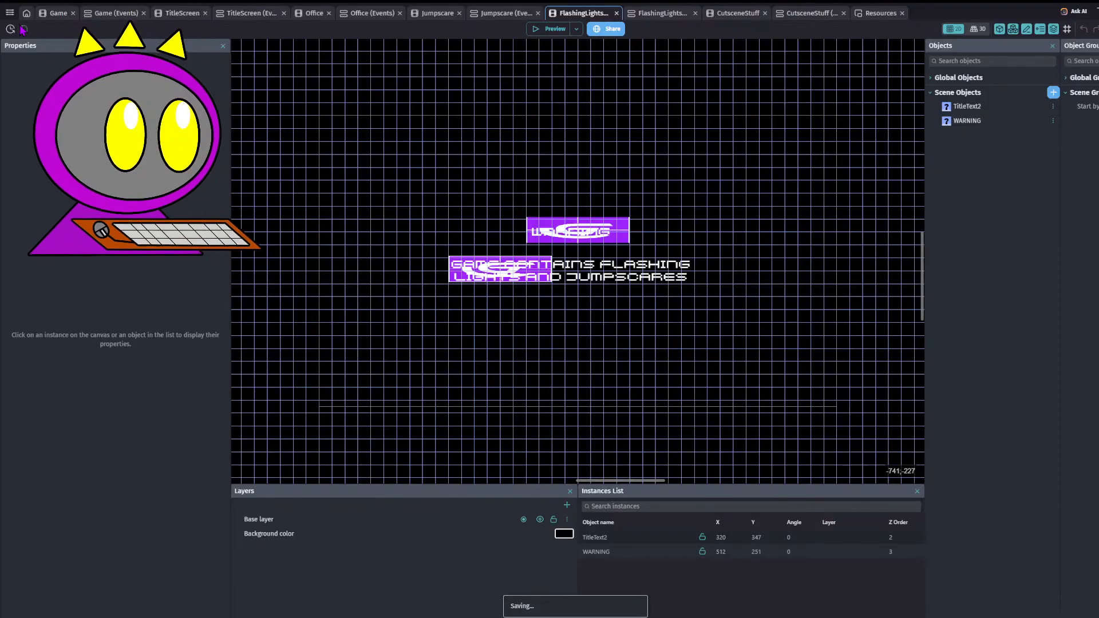
{"action": "left_click", "coordinate": [551, 29]}
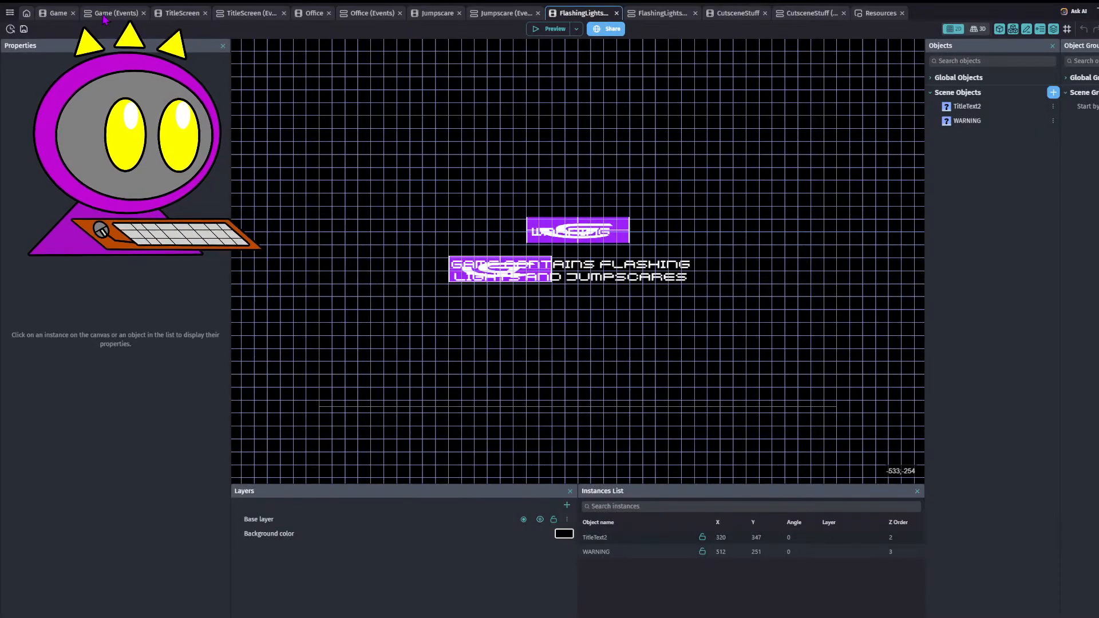
- Hide the OtherUI layer in the Game scene editor
{"action": "left_click", "coordinate": [98, 17]}
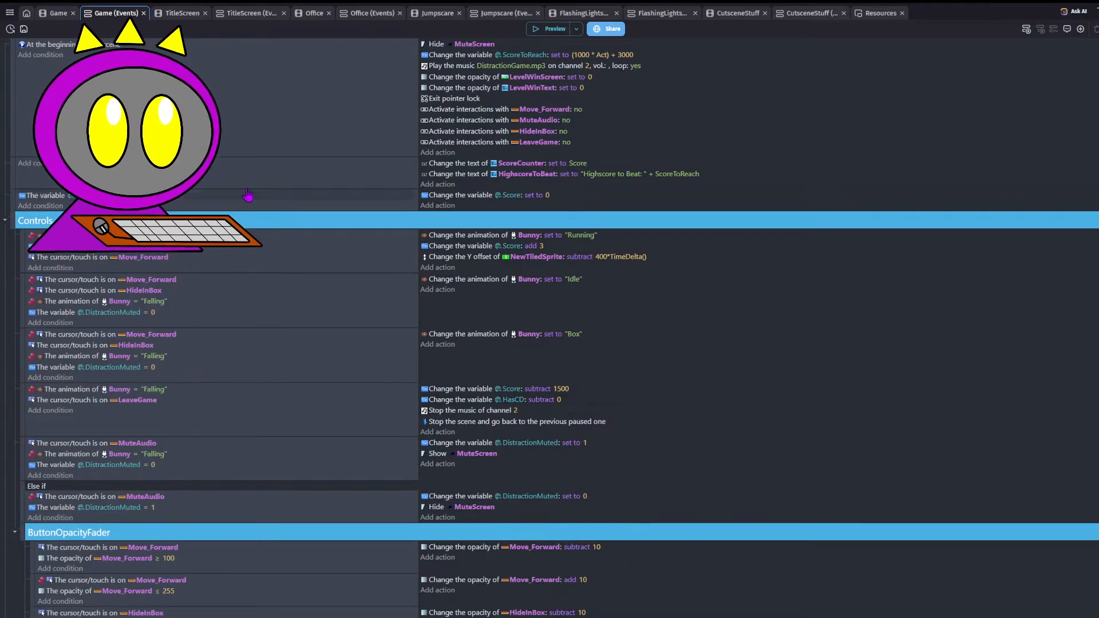
{"action": "left_click", "coordinate": [57, 14]}
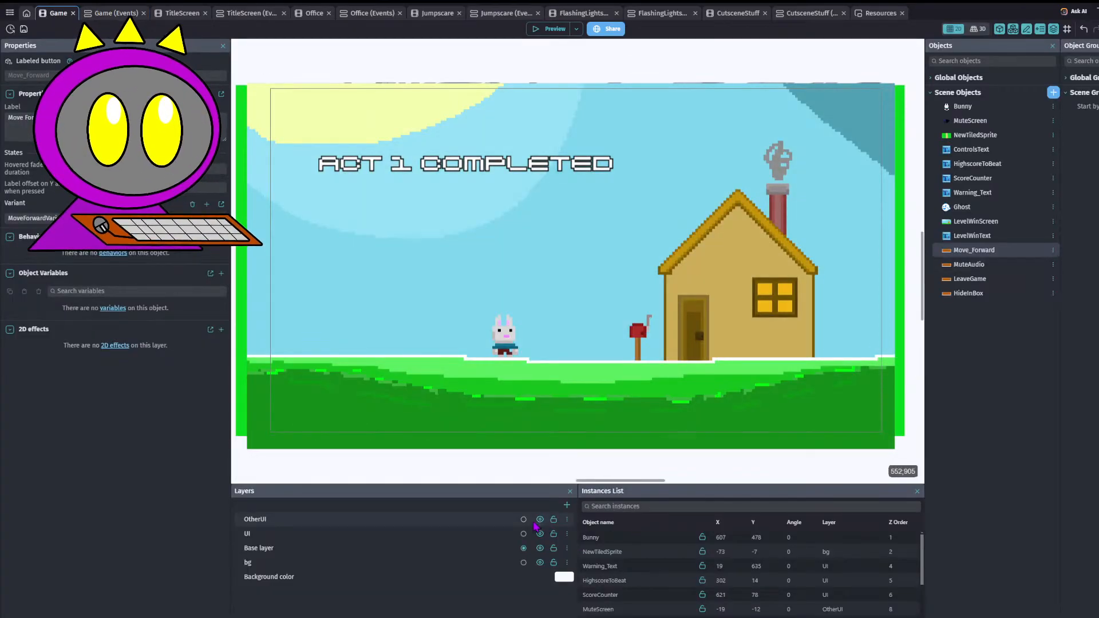
{"action": "left_click", "coordinate": [540, 519]}
- Select the Move Forward and Hide in Box buttons together and enlarge both by about a fifth
{"action": "left_click", "coordinate": [770, 379]}
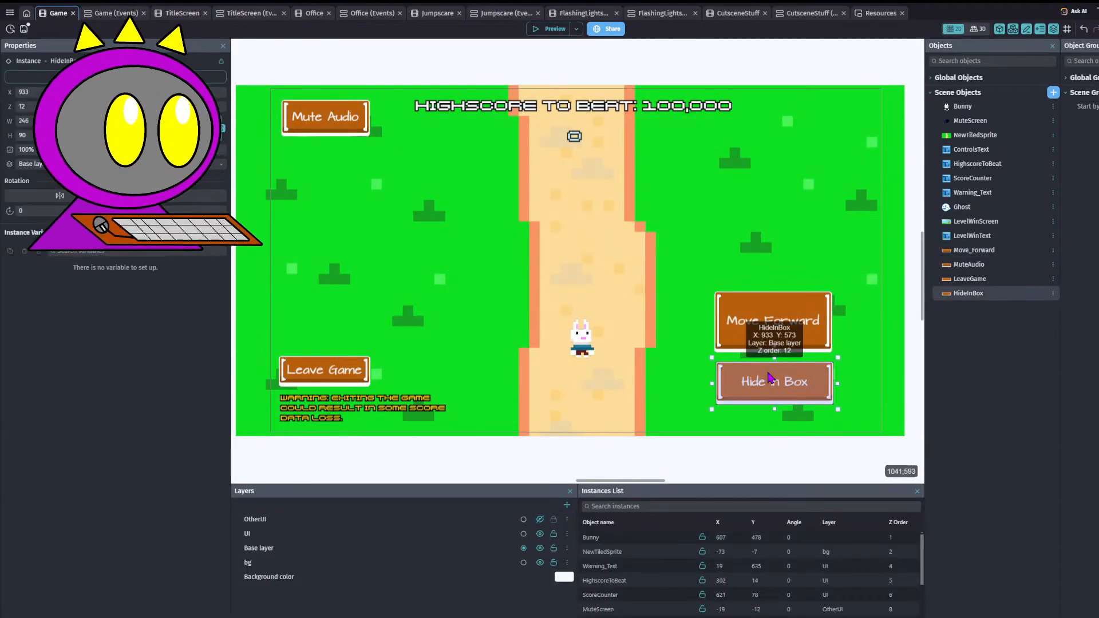
{"action": "left_click", "coordinate": [831, 318], "text": "shift"}
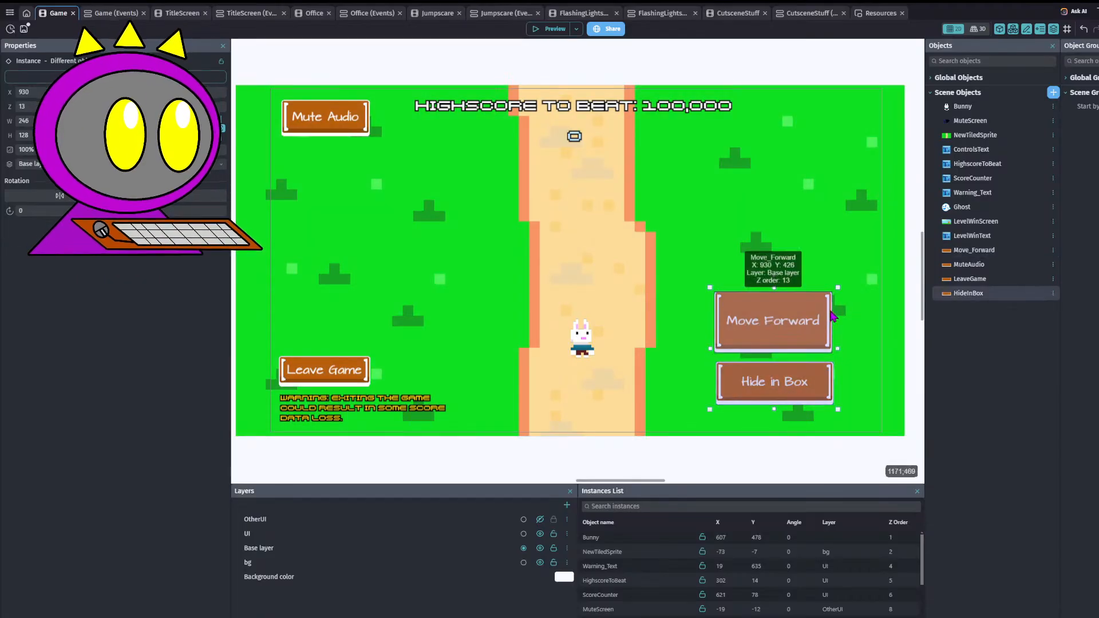
{"action": "left_click_drag", "start_coordinate": [837, 288], "coordinate": [794, 309]}
{"action": "left_click", "coordinate": [864, 285], "text": "shift"}
{"action": "key", "text": "ctrl+z"}
{"action": "left_click", "coordinate": [802, 308]}
{"action": "left_click", "coordinate": [806, 393]}
{"action": "key", "text": "ctrl+z"}
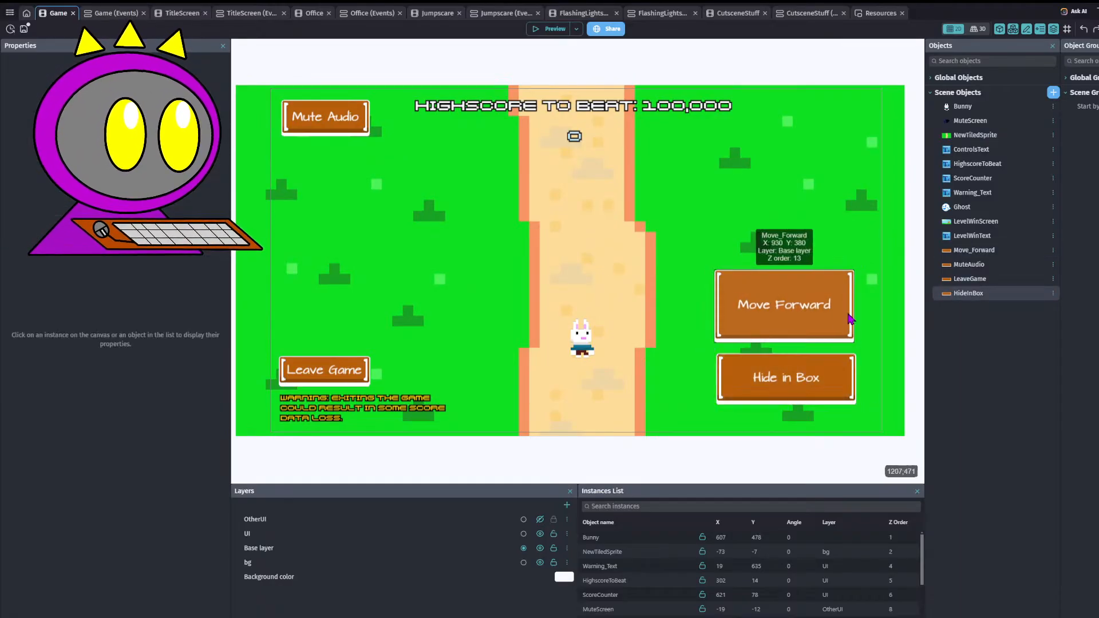
- Select the Move Forward and Hide in Box buttons together and shift both about 23 pixels to the left
{"action": "left_click", "coordinate": [828, 303]}
{"action": "left_click", "coordinate": [828, 380], "text": "shift"}
{"action": "left_click_drag", "start_coordinate": [826, 380], "coordinate": [815, 380]}
- Enlarge the Mute Audio button by about a fifth in width and the Leave Game button to about 230 × 77 pixels
{"action": "left_click", "coordinate": [324, 370]}
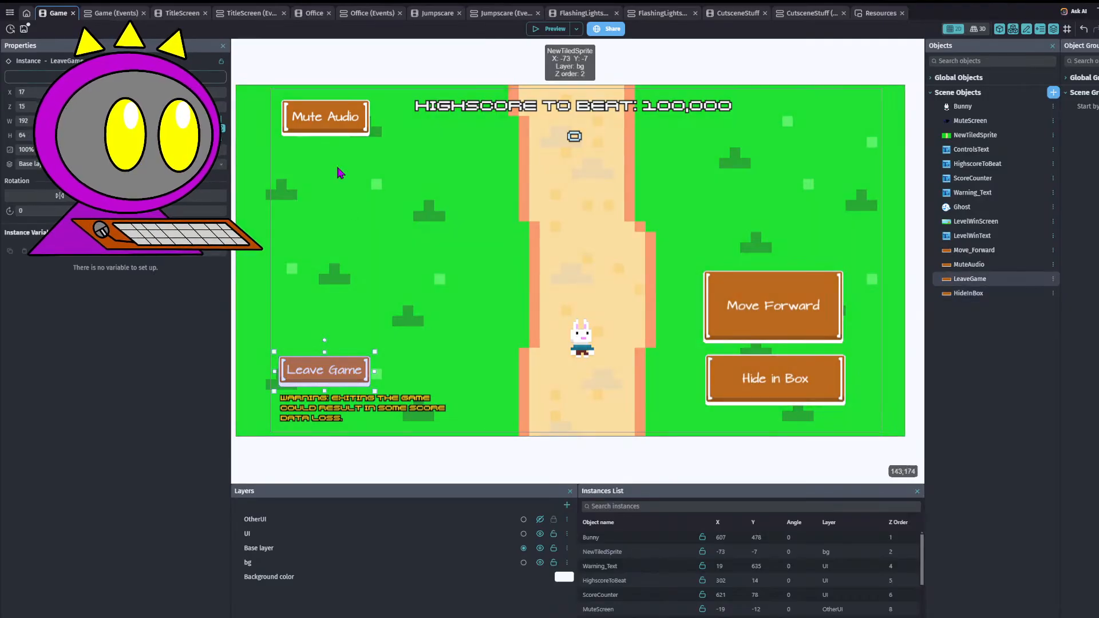
{"action": "left_click", "coordinate": [327, 118]}
{"action": "left_click_drag", "start_coordinate": [372, 141], "coordinate": [392, 156]}
{"action": "left_click", "coordinate": [351, 369]}
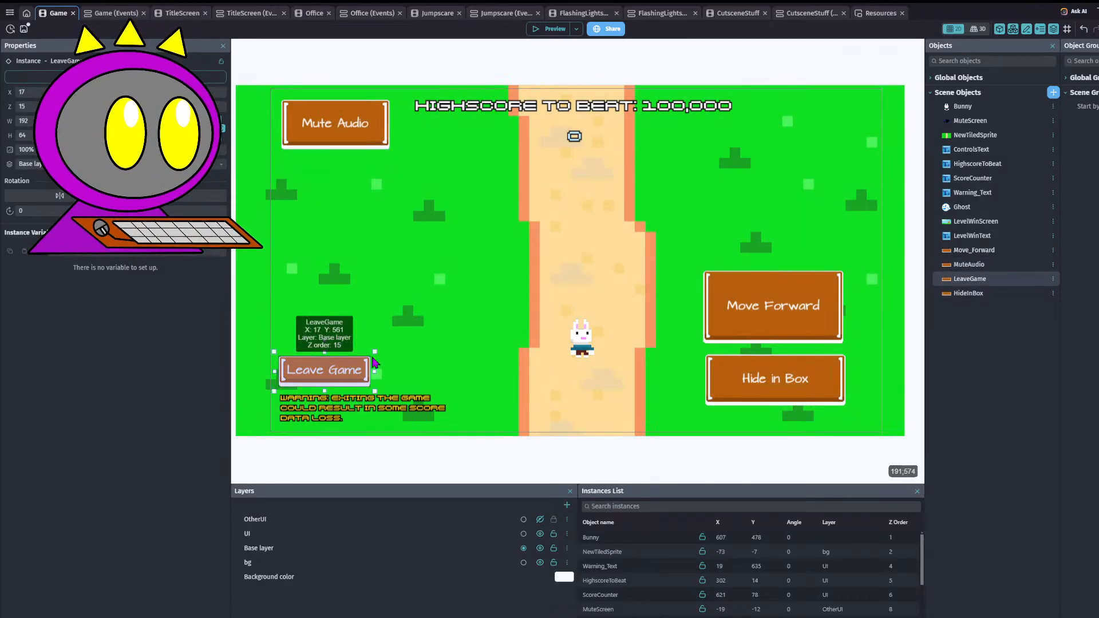
{"action": "left_click_drag", "start_coordinate": [370, 357], "coordinate": [395, 344]}
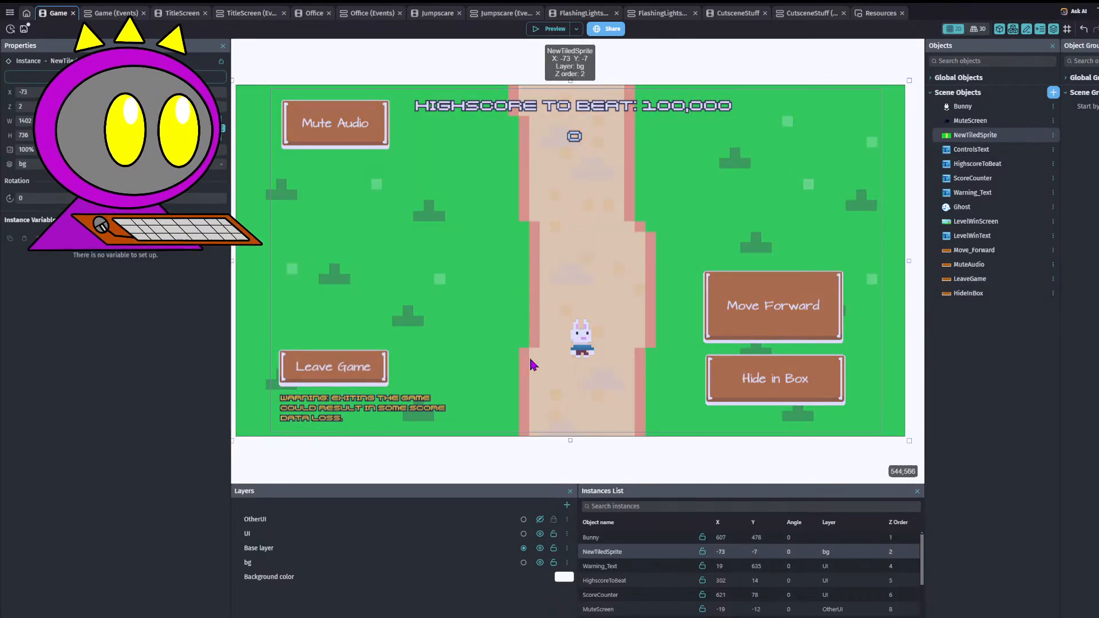
- Recolour the Idle image of Move_Forward's MoveForwardVariant cyan with a blue lower edge and apply it
{"action": "left_click", "coordinate": [803, 316]}
{"action": "double_click", "coordinate": [804, 318]}
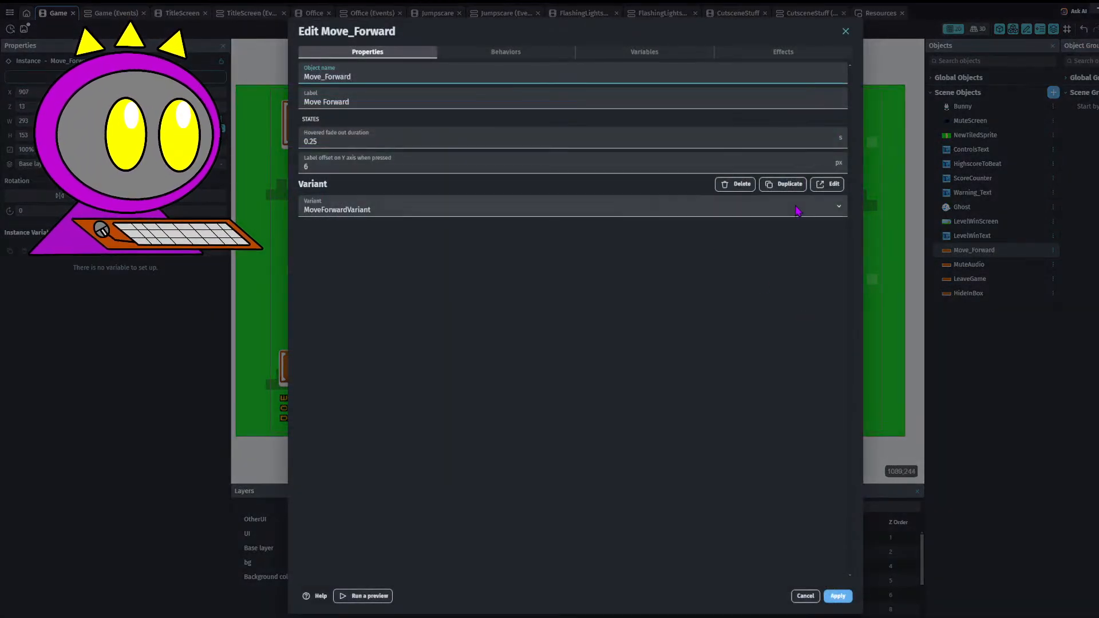
{"action": "left_click", "coordinate": [828, 185]}
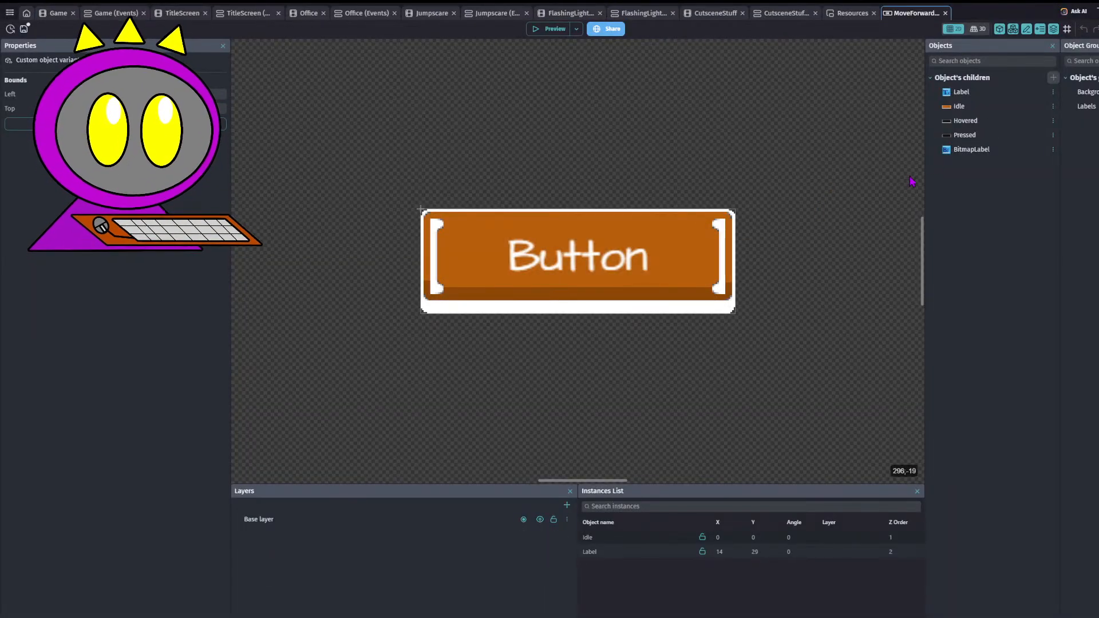
{"action": "double_click", "coordinate": [959, 107]}
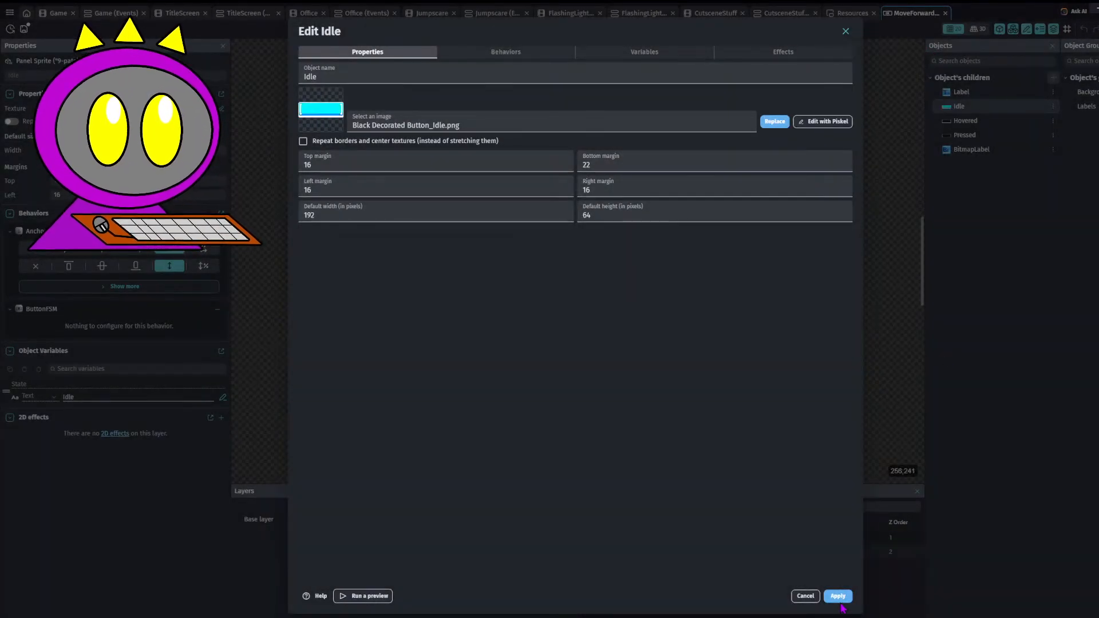
{"action": "left_click", "coordinate": [838, 596]}
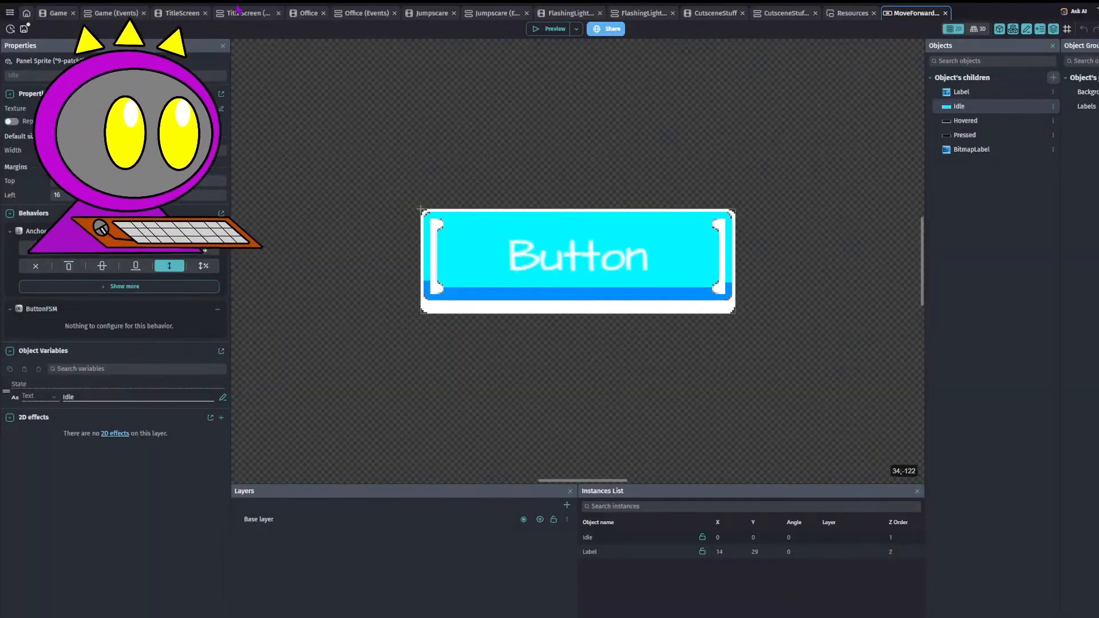
- Check the button colours in the Game scene and compare the variants assigned to Move_Forward and HideInBox
{"action": "left_click", "coordinate": [57, 14]}
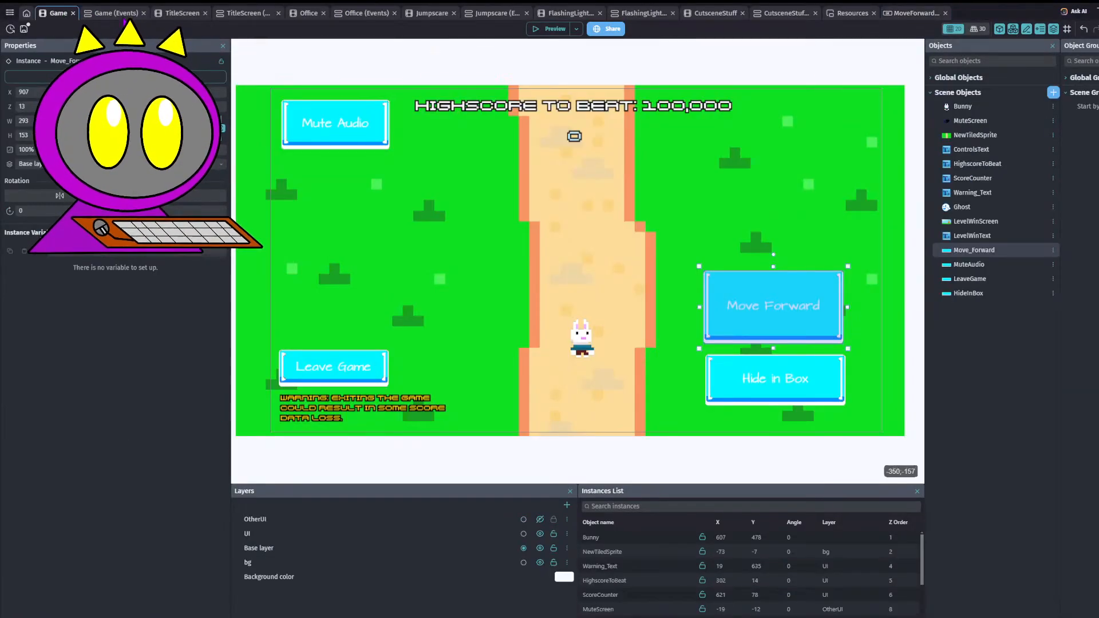
{"action": "double_click", "coordinate": [989, 256]}
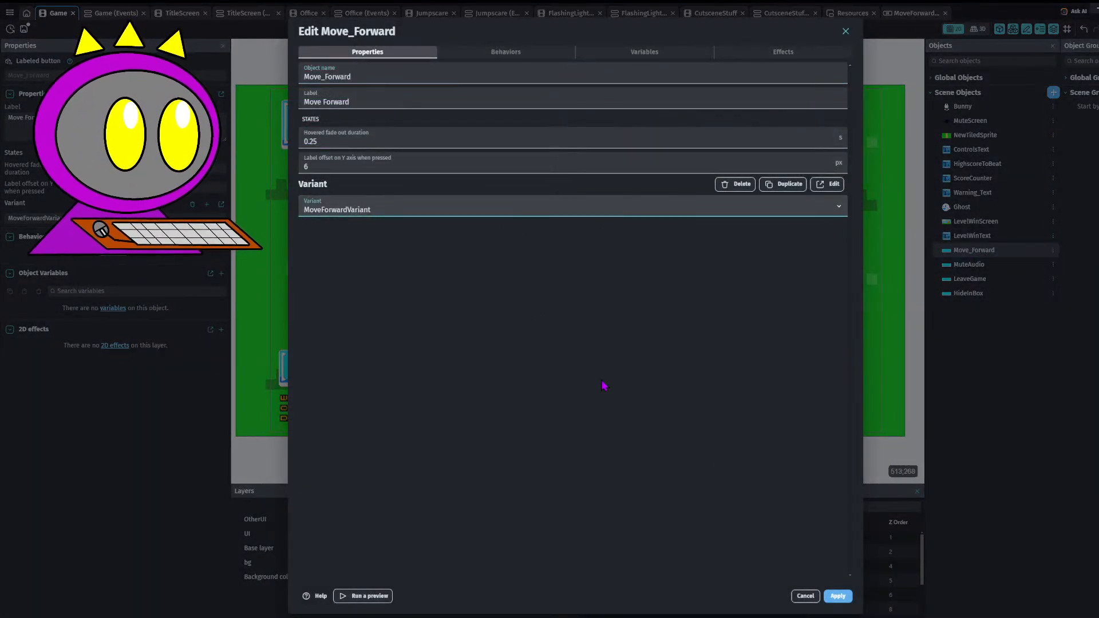
{"action": "left_click", "coordinate": [838, 596]}
{"action": "left_click", "coordinate": [798, 379]}
{"action": "double_click", "coordinate": [797, 379]}
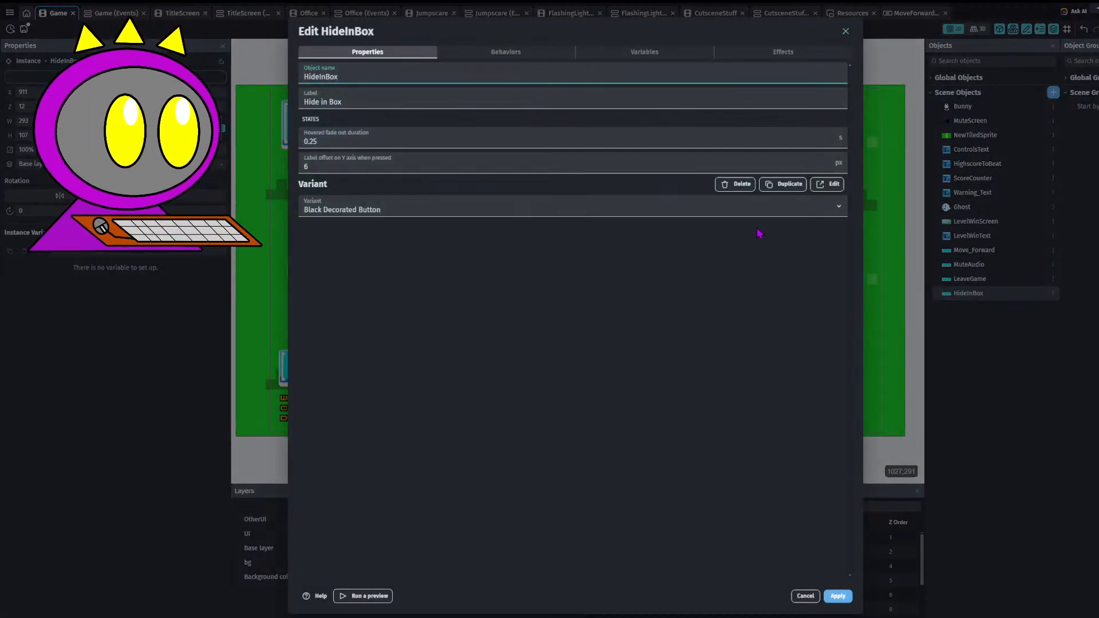
{"action": "left_click", "coordinate": [830, 184]}
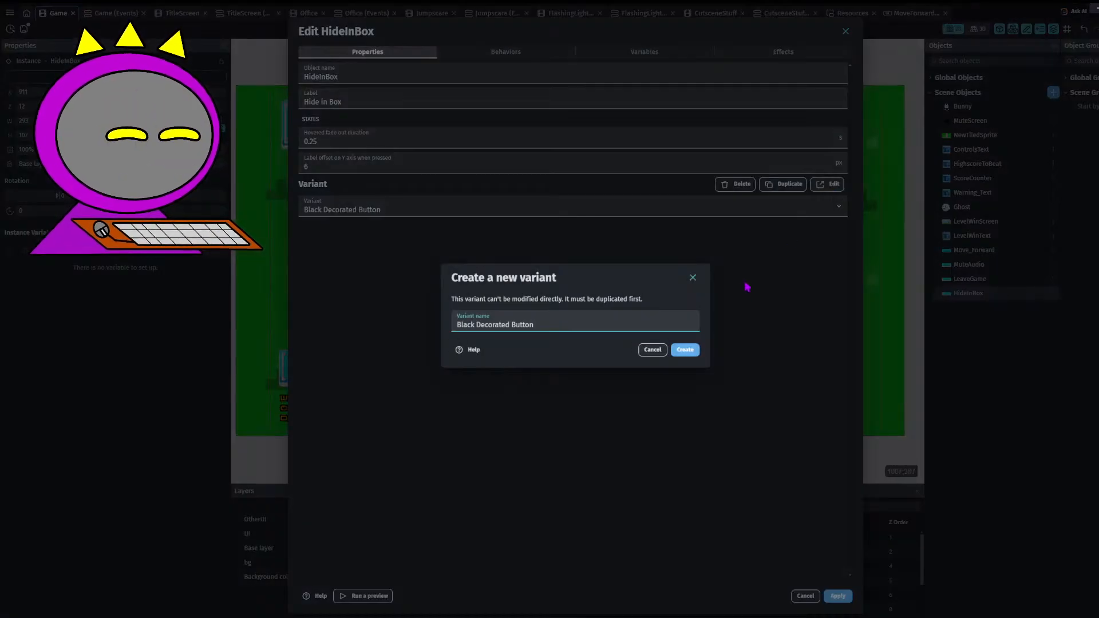
{"action": "left_click", "coordinate": [652, 350]}
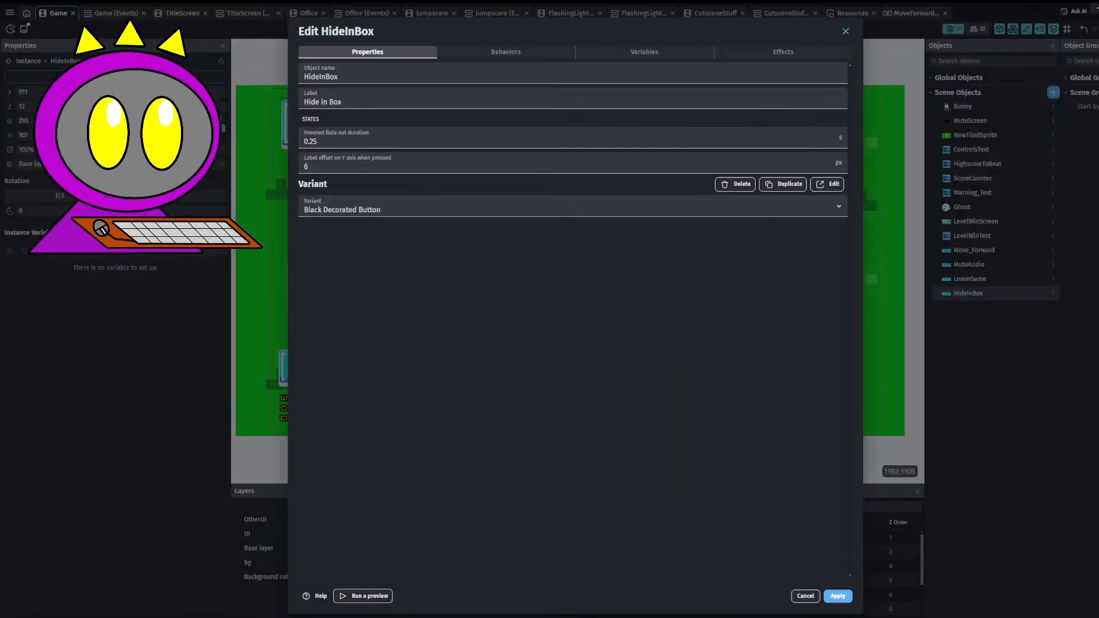
{"action": "left_click", "coordinate": [847, 597]}
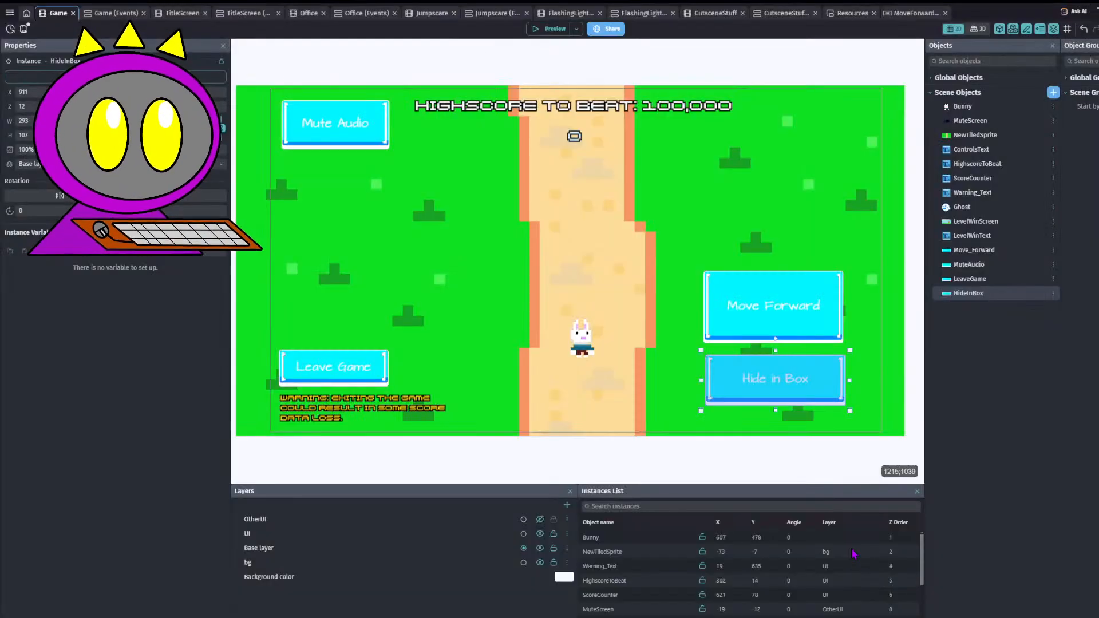
{"action": "double_click", "coordinate": [790, 305]}
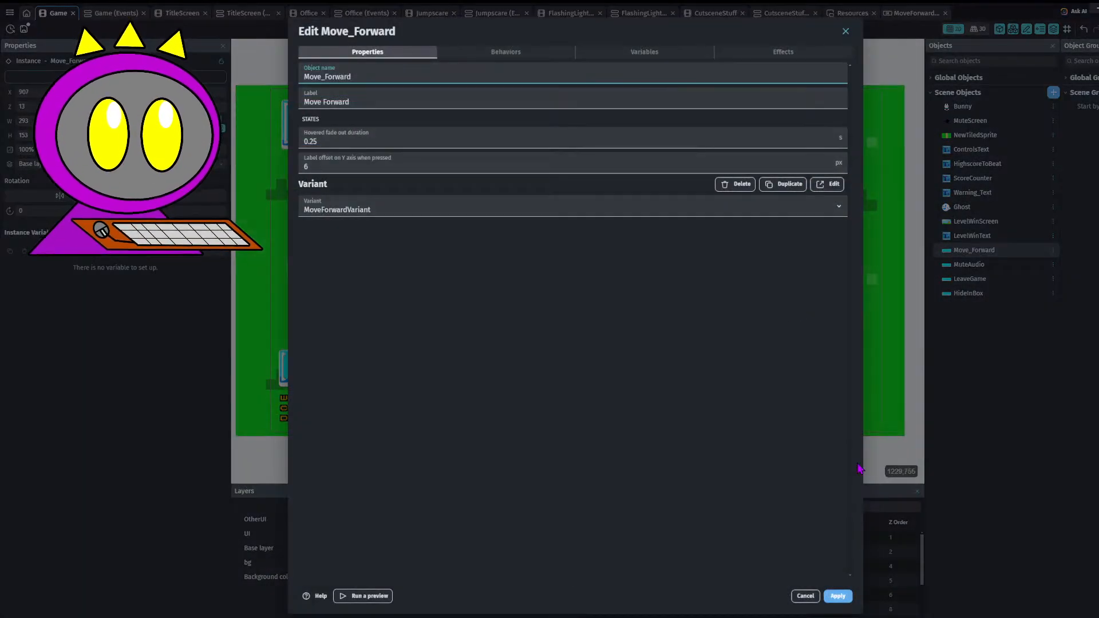
{"action": "left_click", "coordinate": [842, 597]}
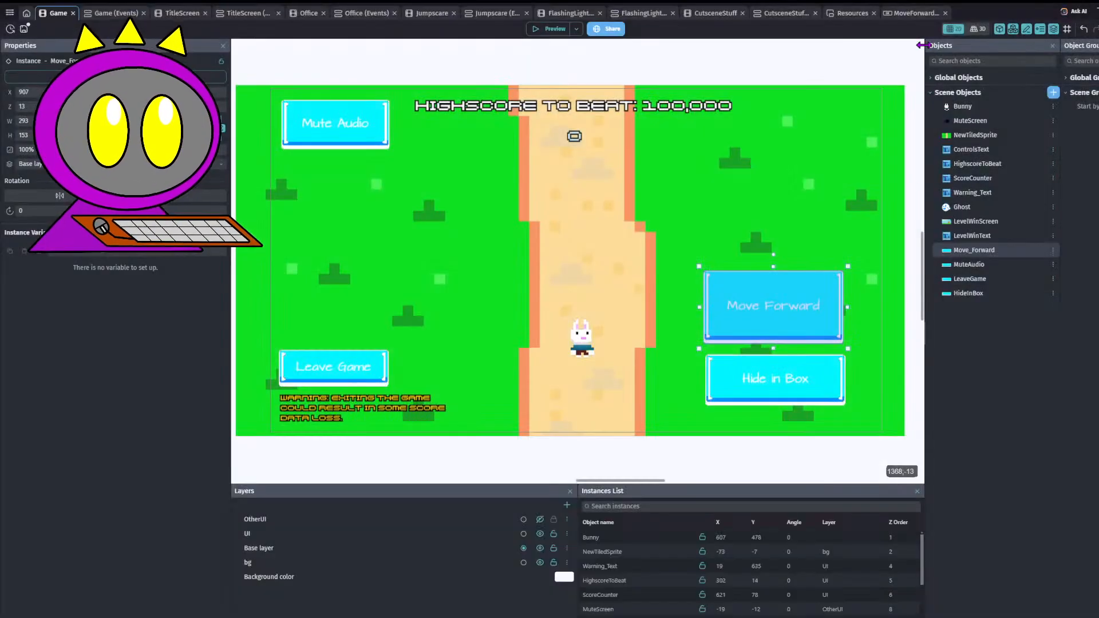
{"action": "left_click", "coordinate": [913, 13]}
{"action": "double_click", "coordinate": [650, 240]}
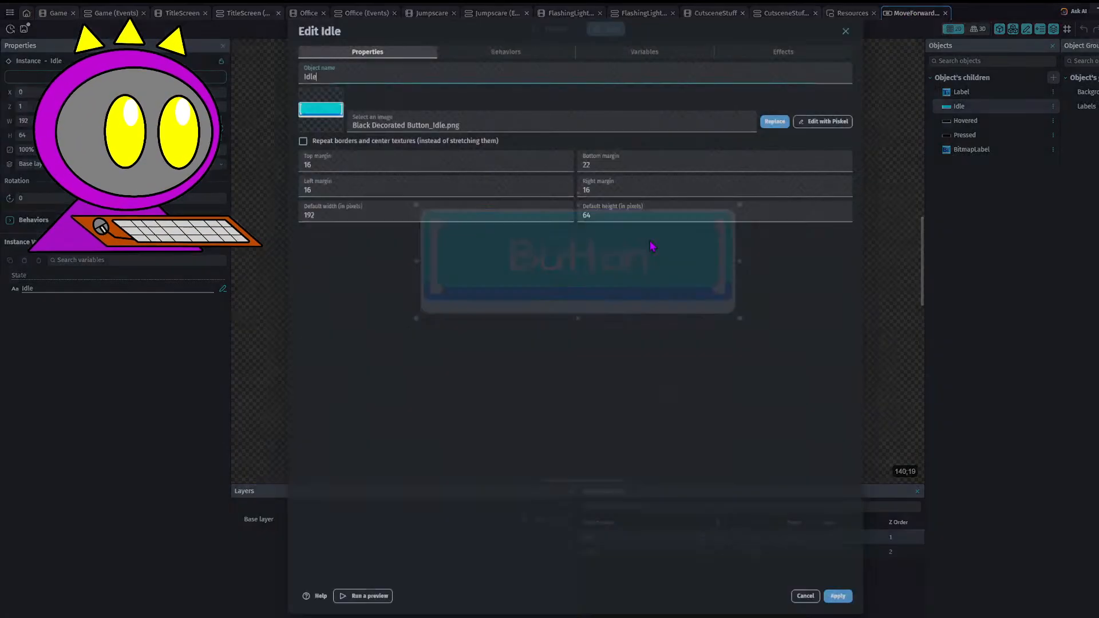
{"action": "left_click", "coordinate": [825, 126]}
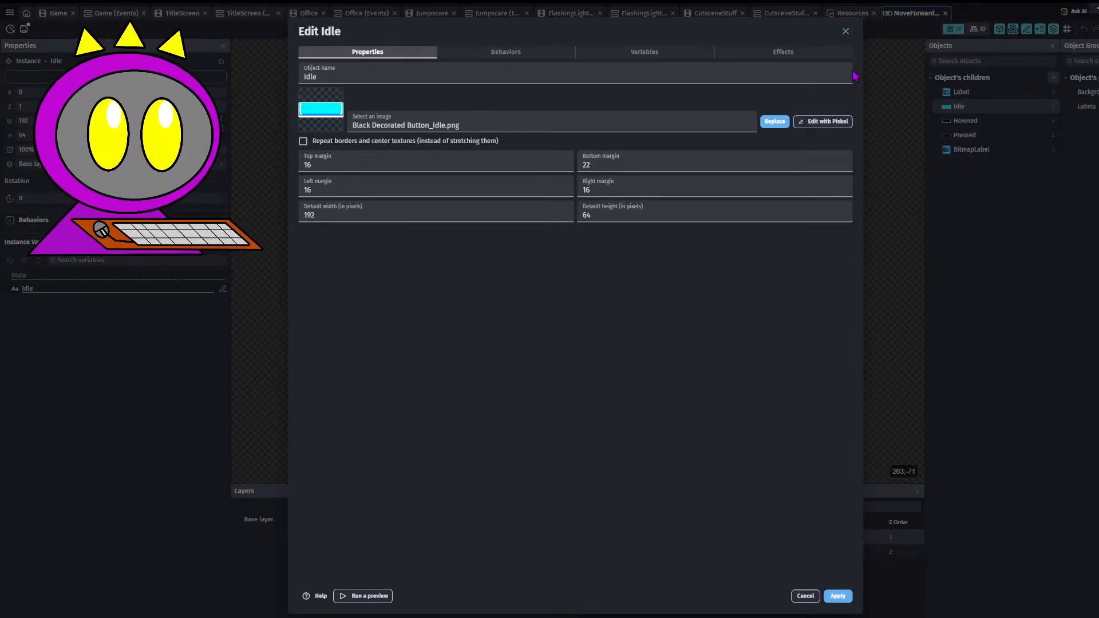
{"action": "left_click", "coordinate": [845, 32]}
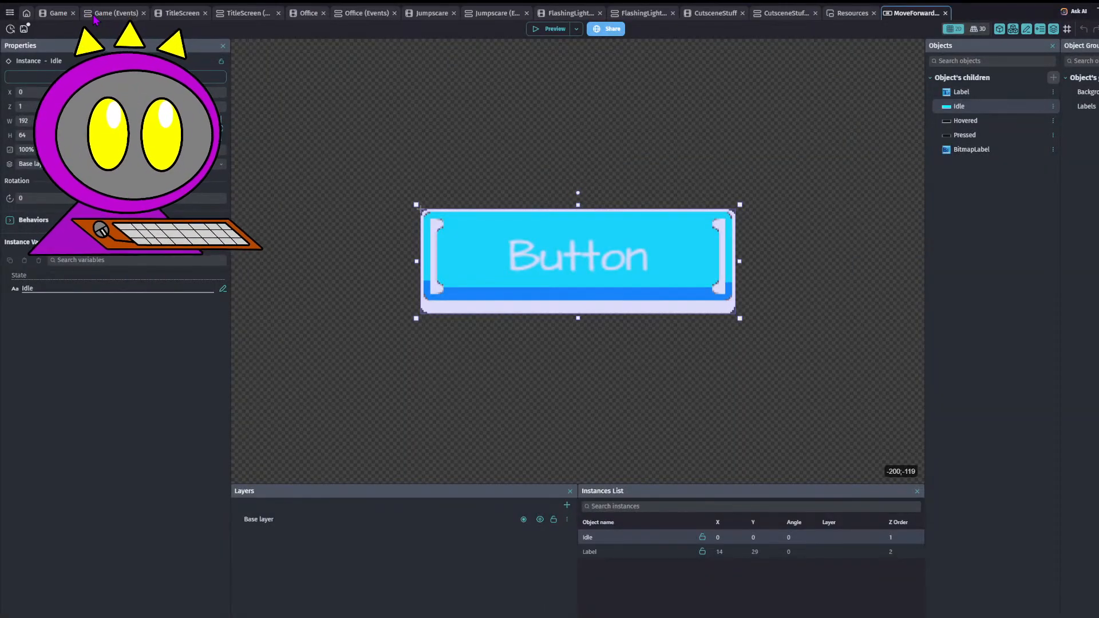
- Create a separate variant from Black Decorated Button for the Game scene's HideInBox button
{"action": "left_click", "coordinate": [112, 14]}
{"action": "left_click", "coordinate": [53, 13]}
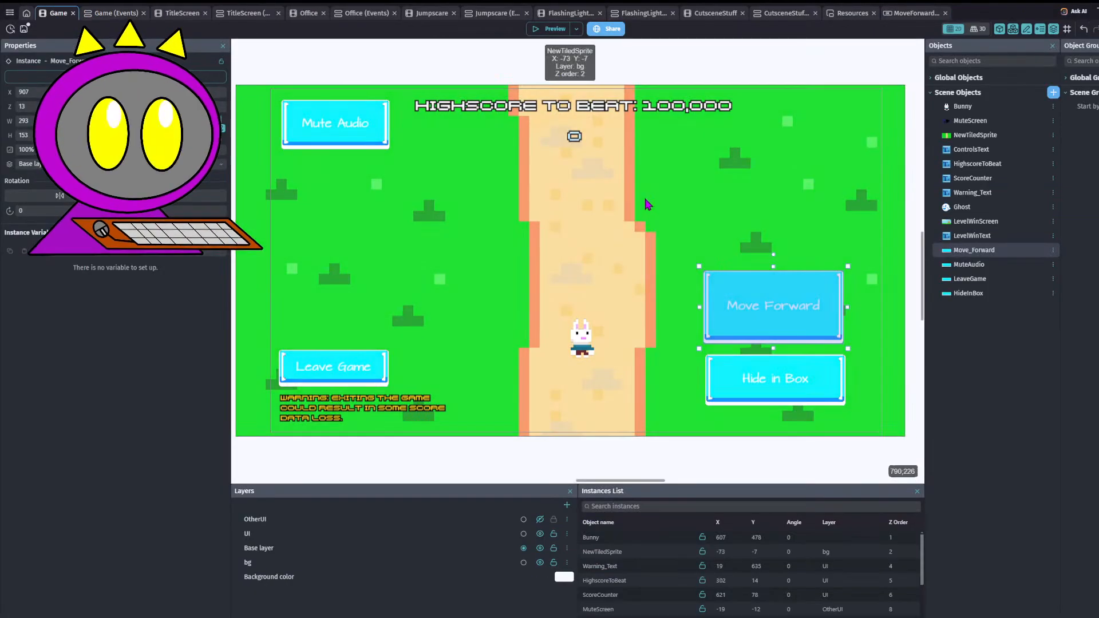
{"action": "double_click", "coordinate": [787, 393]}
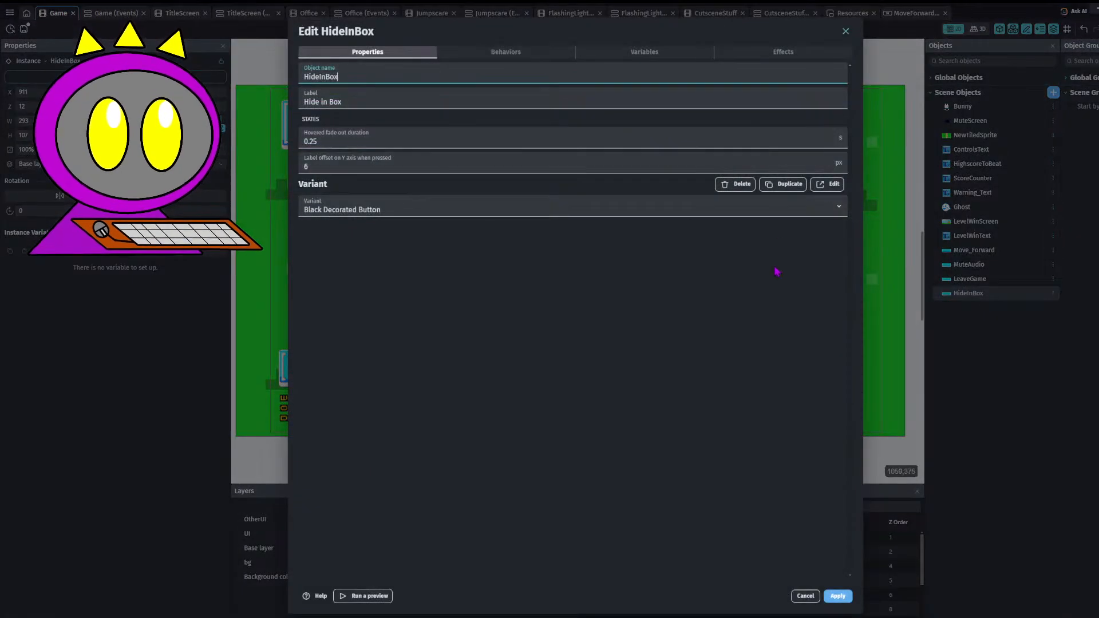
{"action": "left_click", "coordinate": [829, 184]}
{"action": "left_click", "coordinate": [686, 350]}
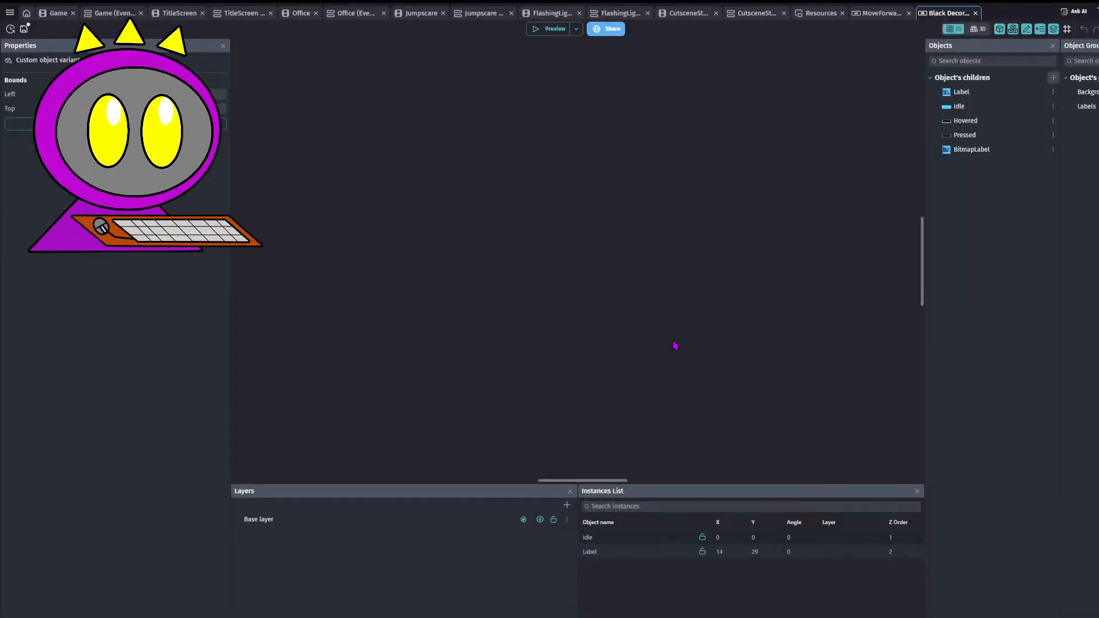
- Recolour the Idle image of HideInBox's new variant orange, apply it and save the project
{"action": "double_click", "coordinate": [667, 253]}
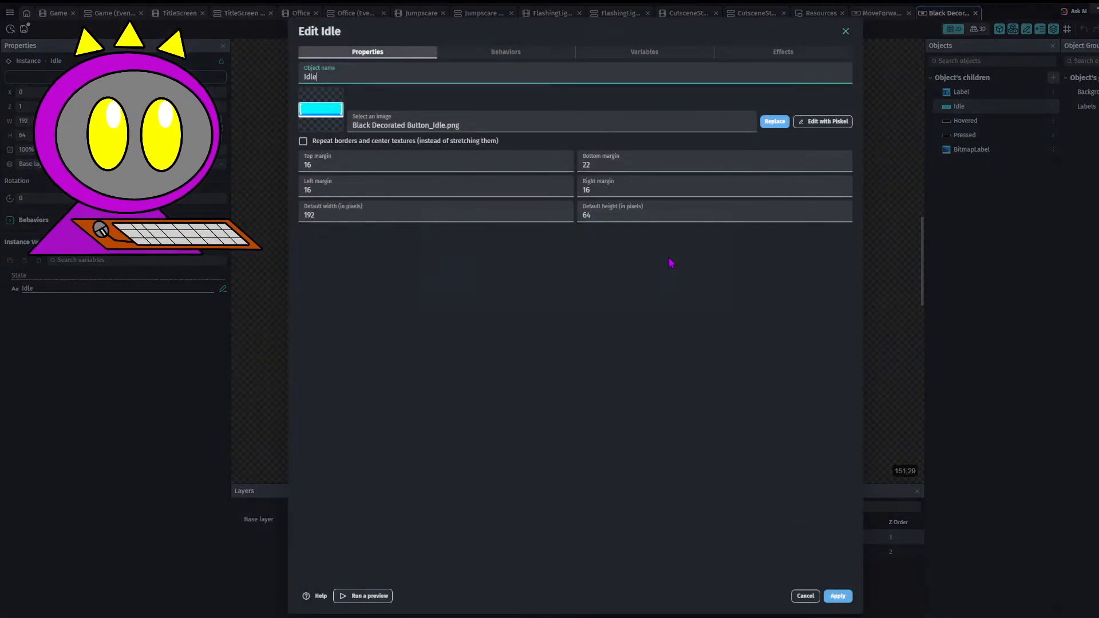
{"action": "left_click", "coordinate": [820, 127]}
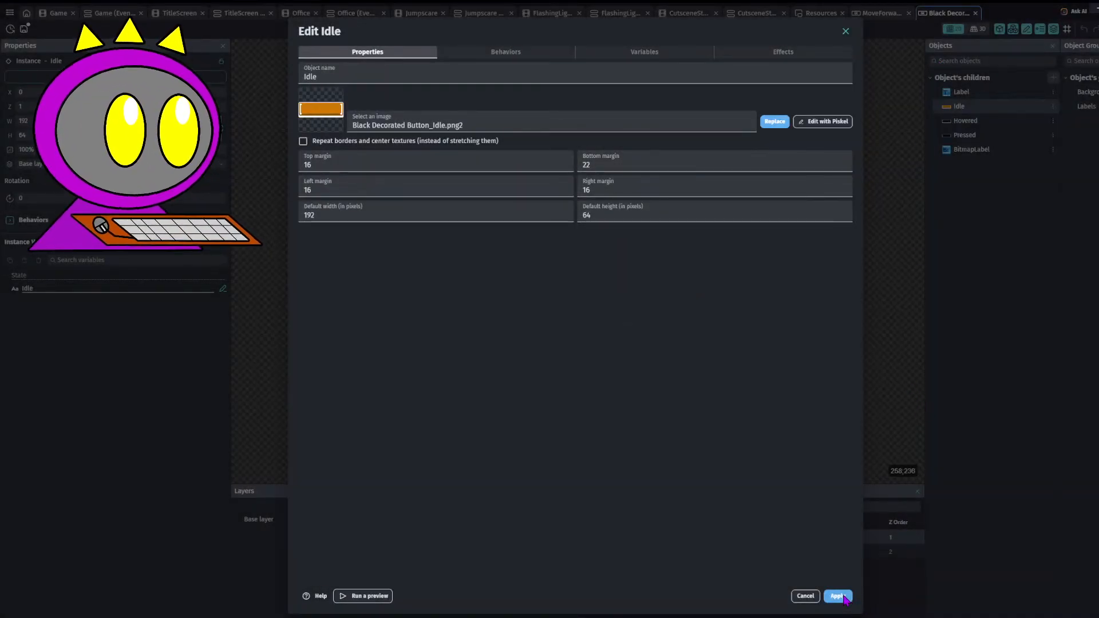
{"action": "left_click", "coordinate": [837, 597]}
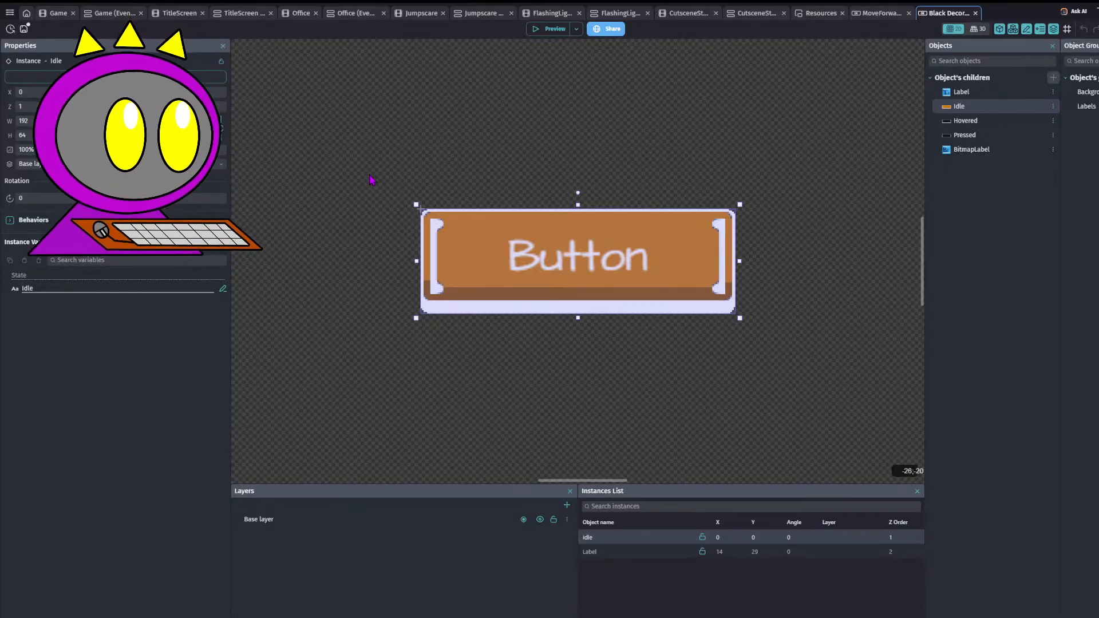
{"action": "left_click", "coordinate": [24, 30]}
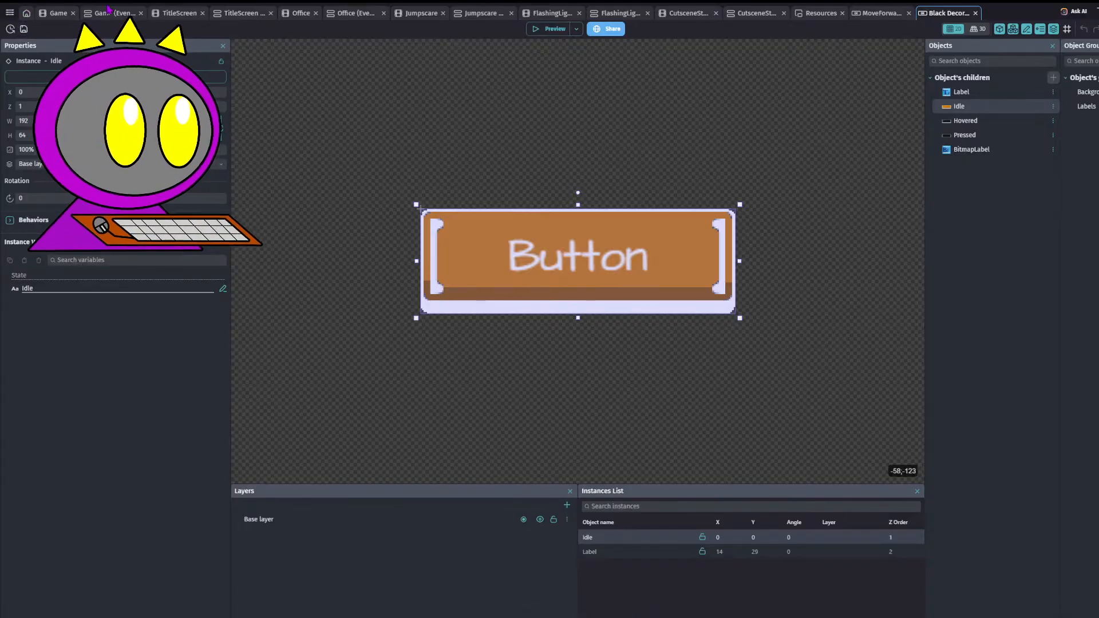
- Preview the Game scene with the recoloured buttons, then check the variant assigned to HideInBox
{"action": "left_click", "coordinate": [106, 12]}
{"action": "left_click", "coordinate": [57, 13]}
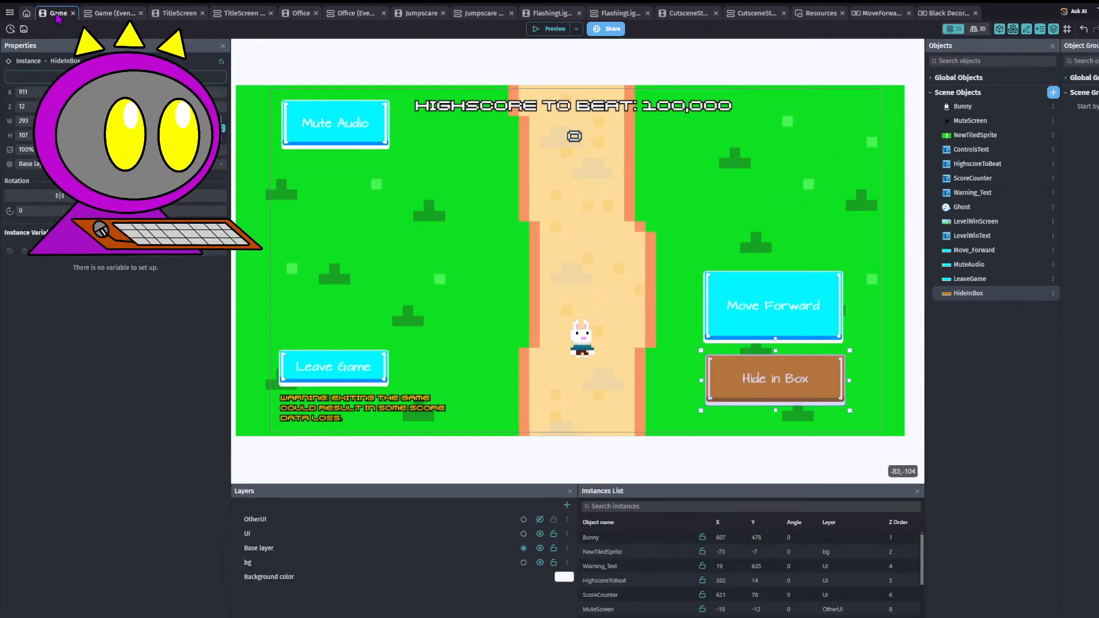
{"action": "left_click", "coordinate": [765, 216]}
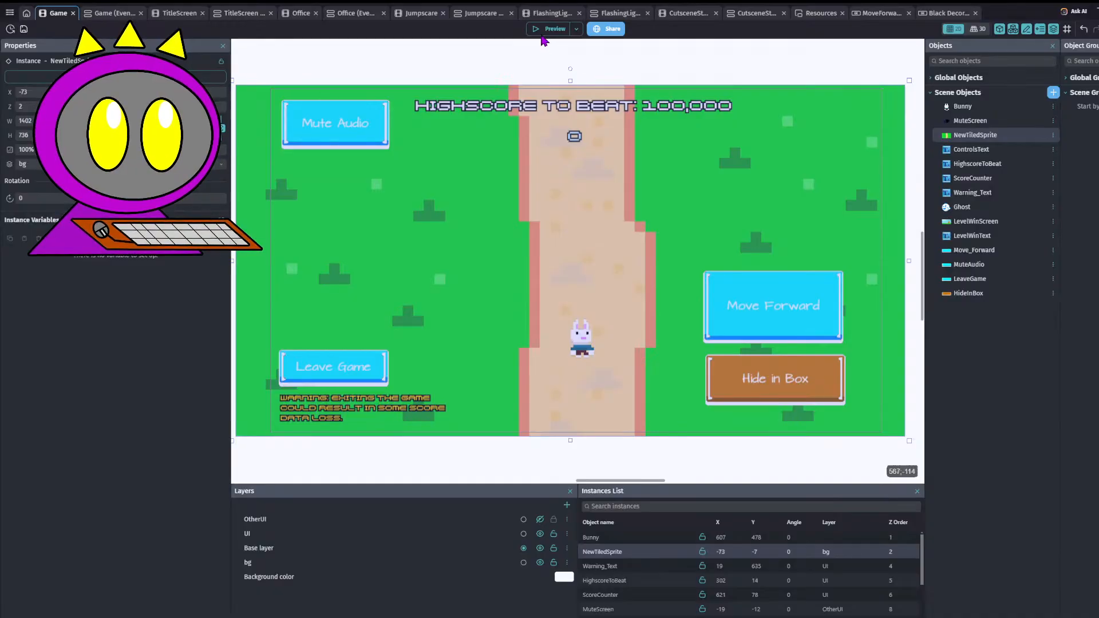
{"action": "left_click", "coordinate": [549, 30]}
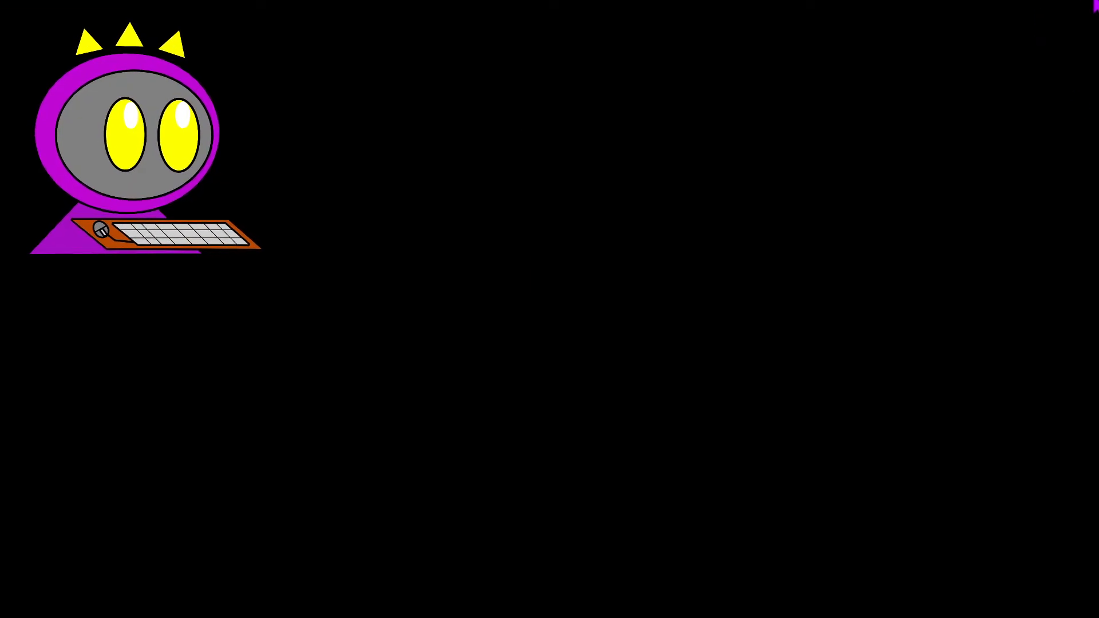
{"action": "left_click", "coordinate": [1093, 4]}
{"action": "left_click", "coordinate": [969, 293]}
{"action": "double_click", "coordinate": [973, 298]}
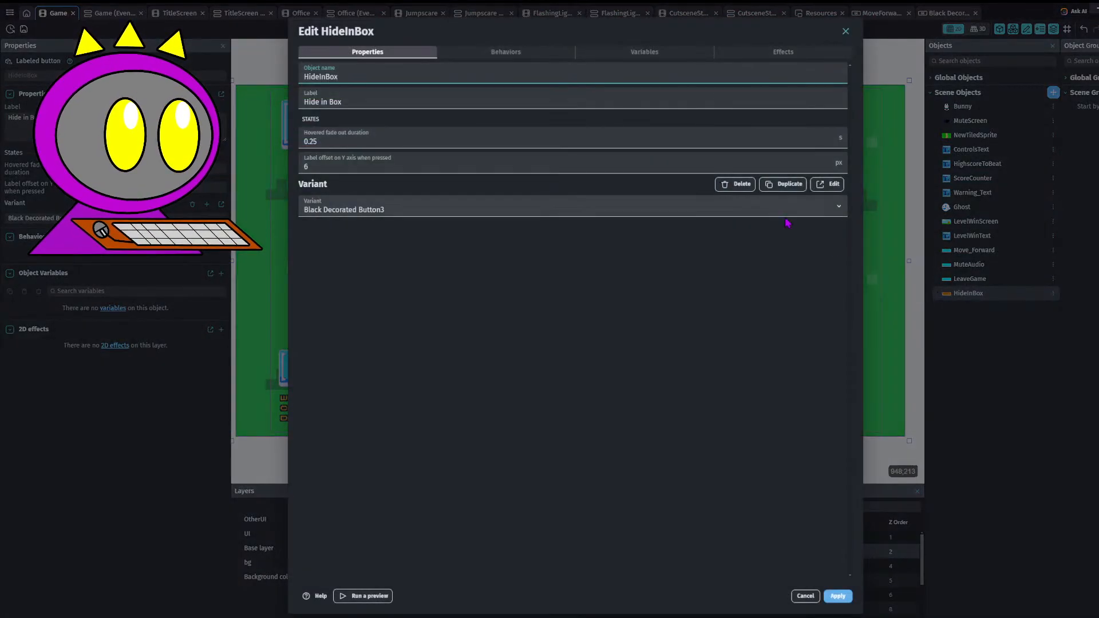
{"action": "left_click", "coordinate": [837, 596]}
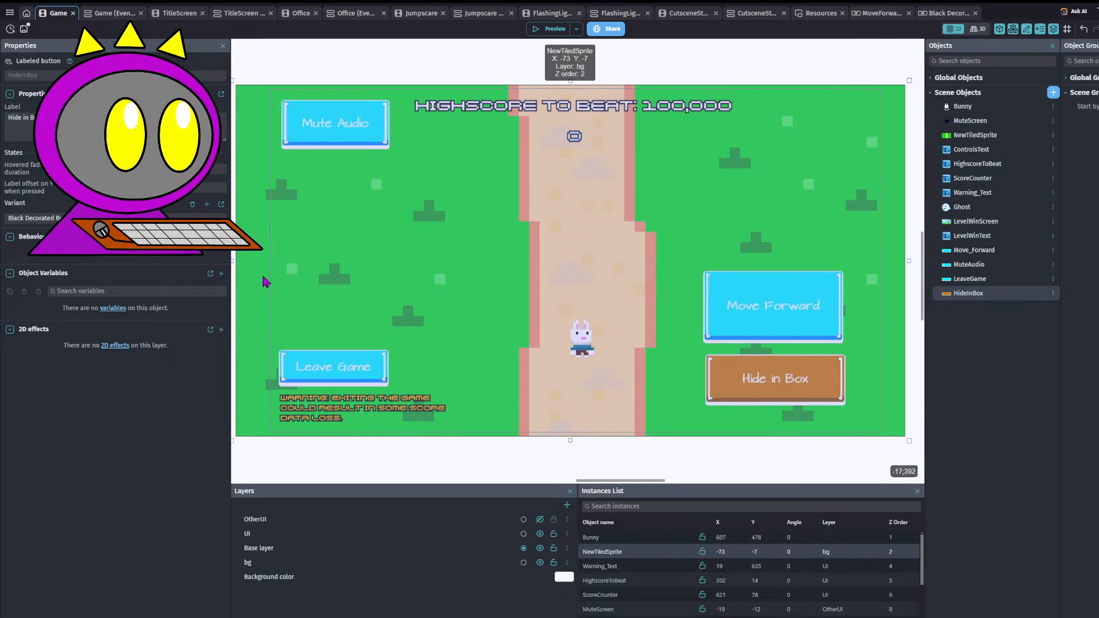
- Recolour the Idle image of LeaveGame's Black Decorated Button2 variant dark red and apply it
{"action": "double_click", "coordinate": [376, 369]}
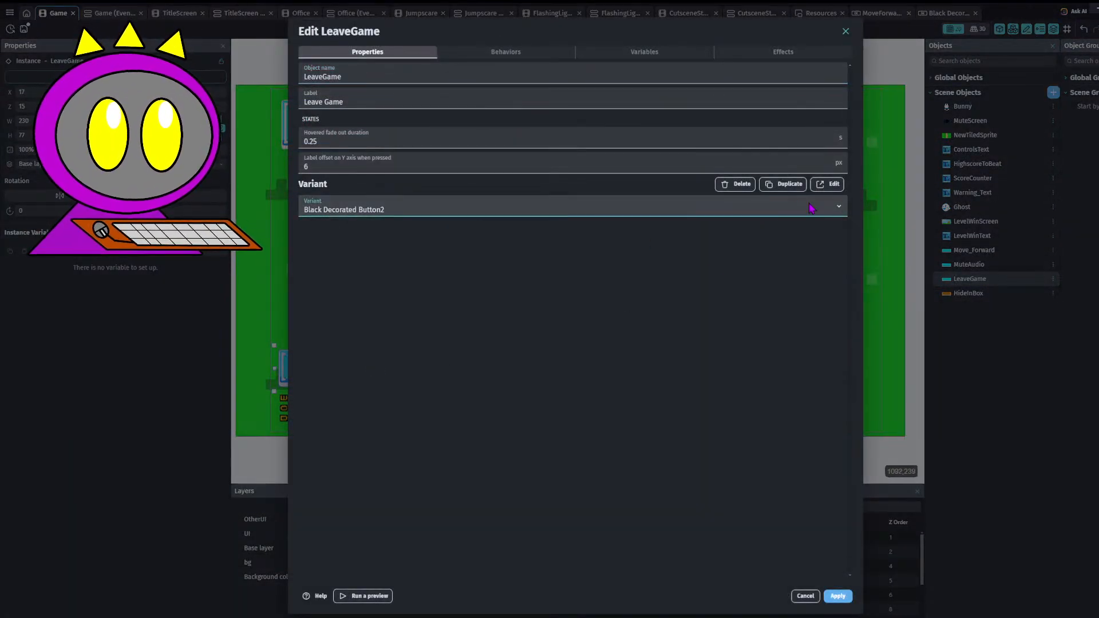
{"action": "left_click", "coordinate": [827, 184]}
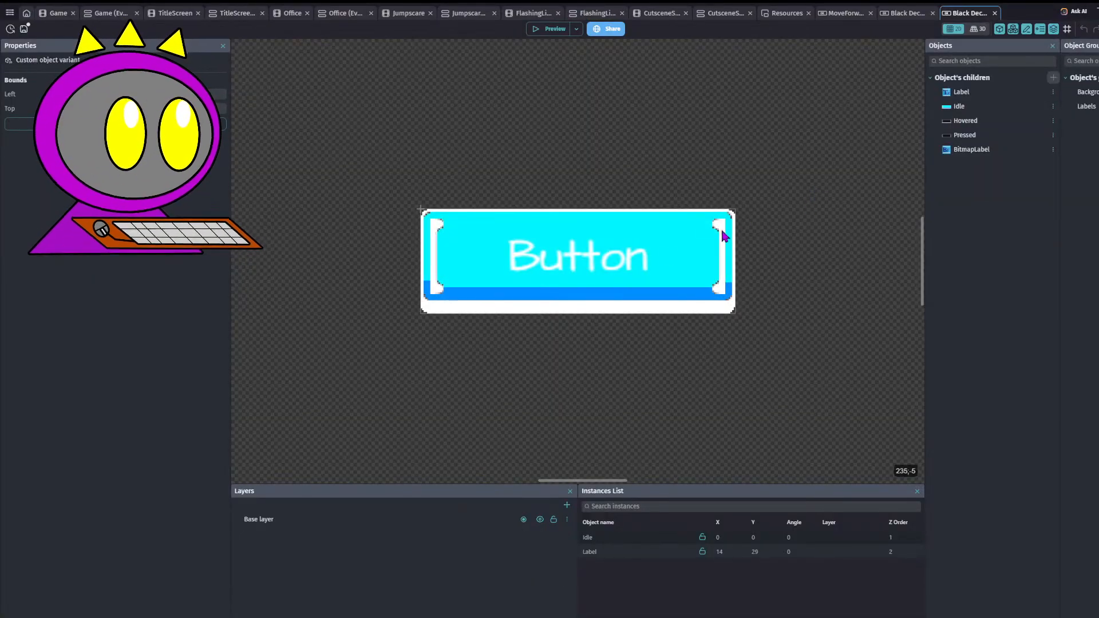
{"action": "double_click", "coordinate": [665, 252]}
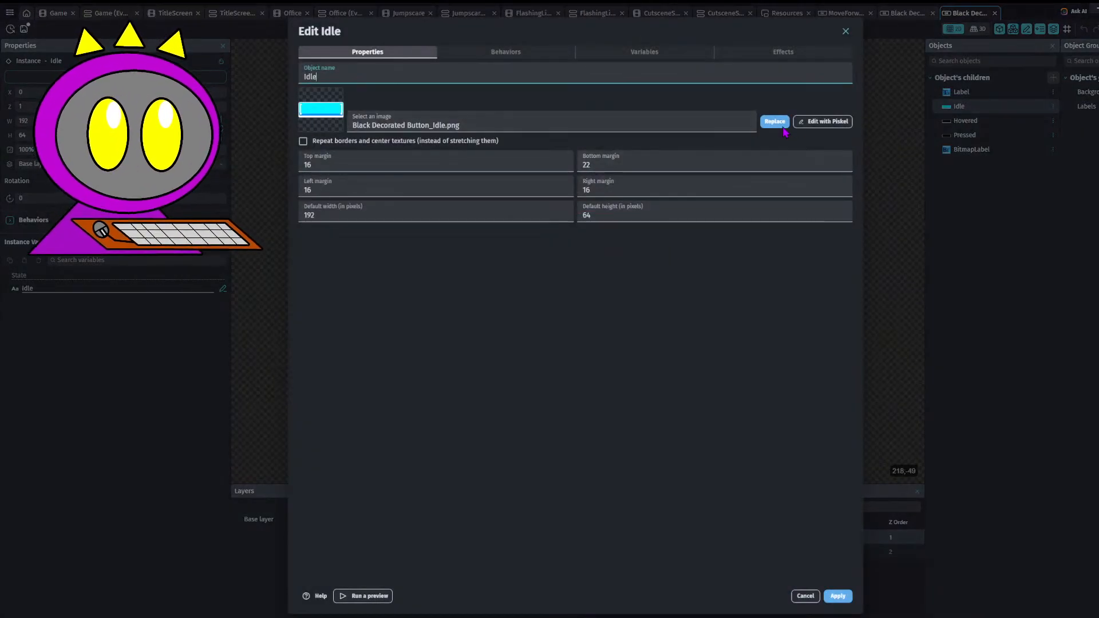
{"action": "left_click", "coordinate": [820, 124]}
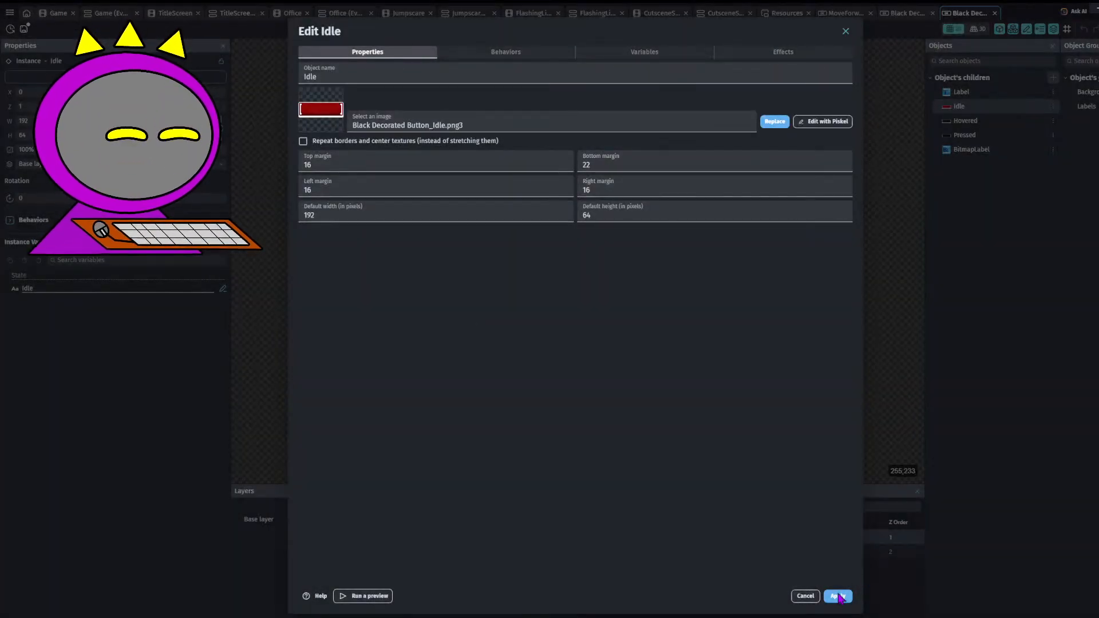
{"action": "left_click", "coordinate": [838, 596]}
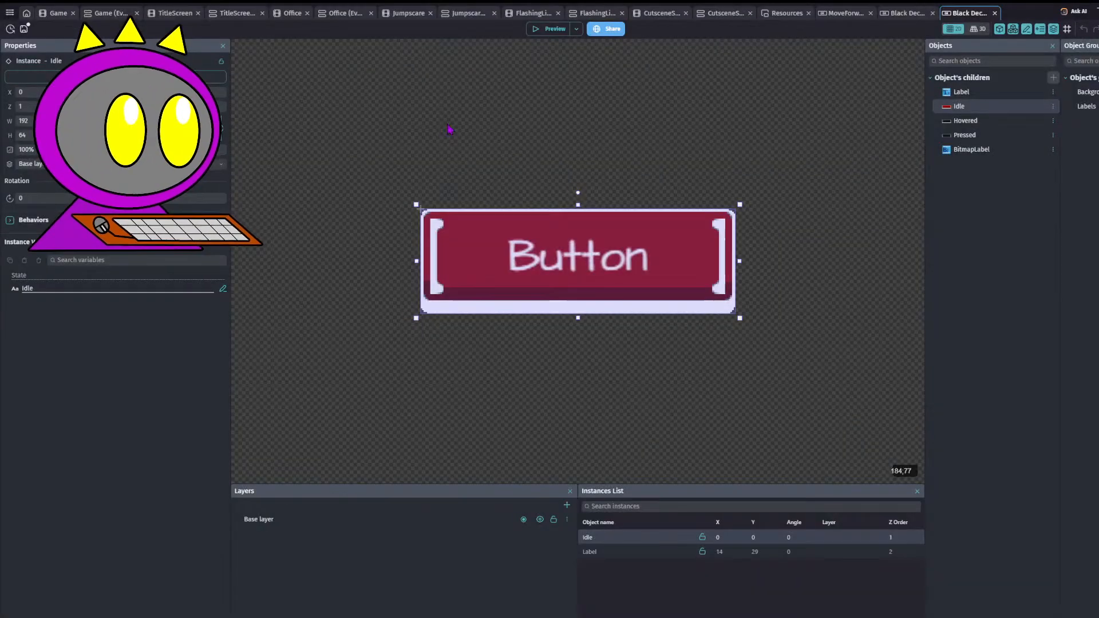
- Duplicate Black Decorated Button2 into a new variant for the Game scene's MuteAudio button and open that variant for editing
{"action": "left_click", "coordinate": [106, 13]}
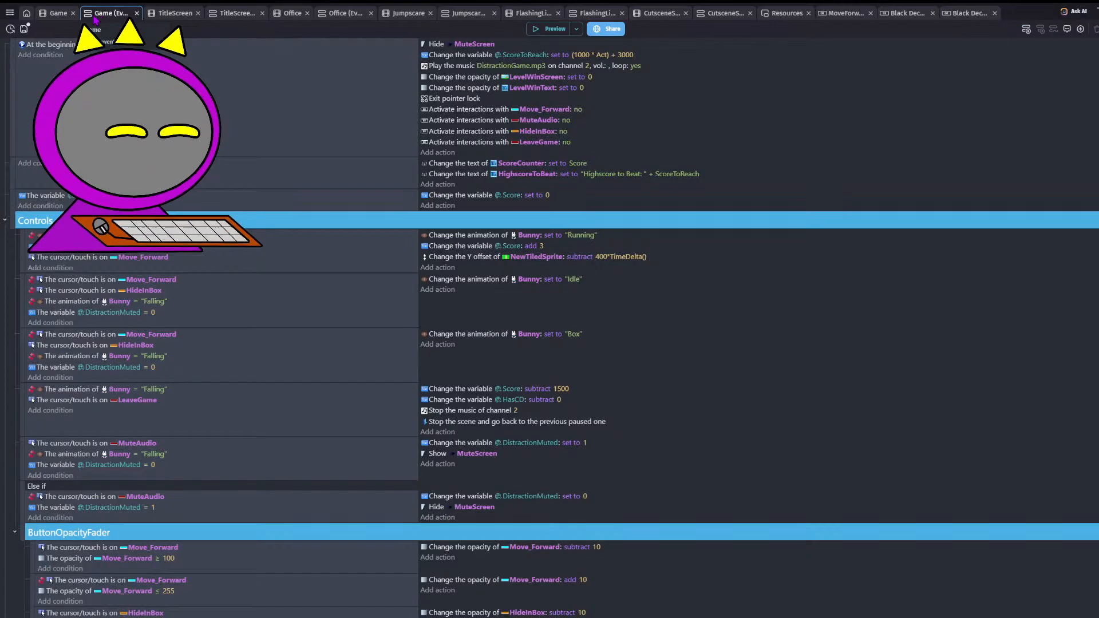
{"action": "left_click", "coordinate": [58, 13]}
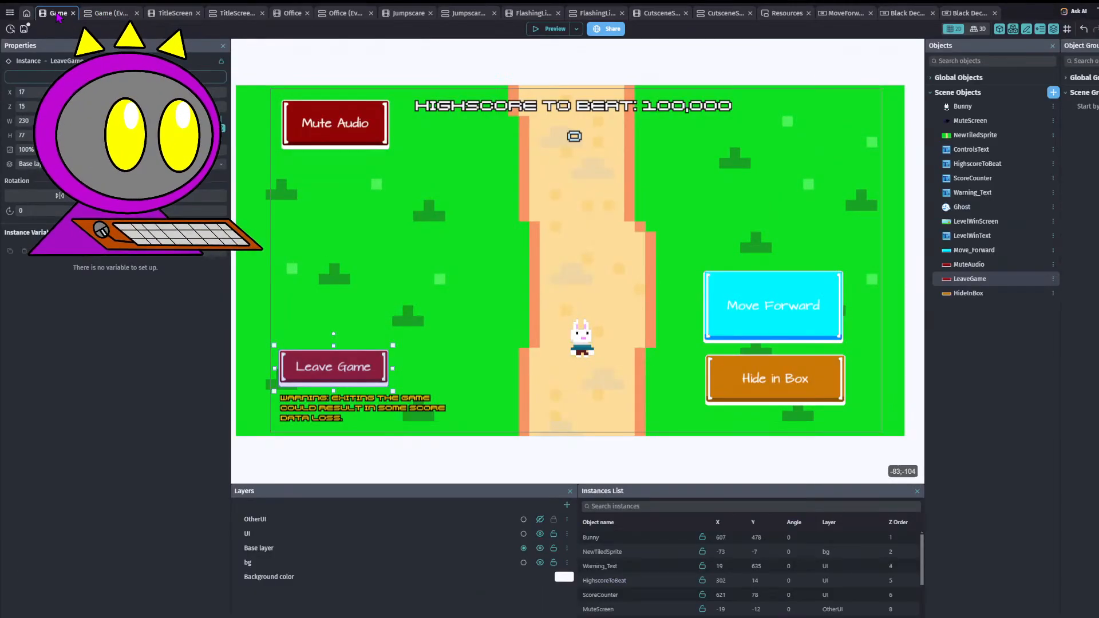
{"action": "double_click", "coordinate": [361, 134]}
{"action": "key", "text": "Escape"}
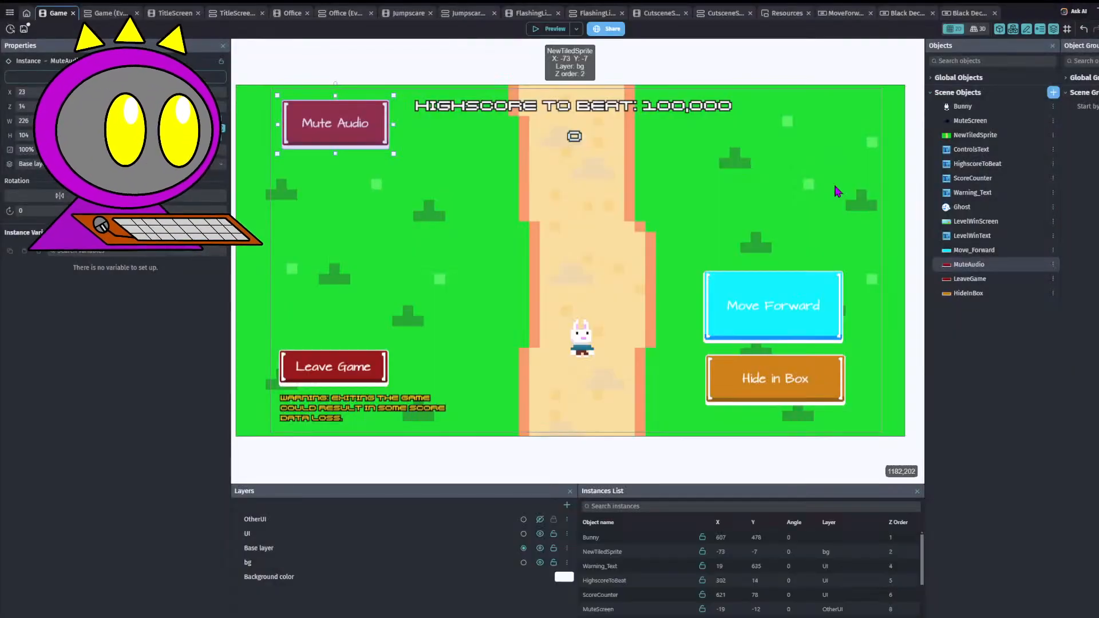
{"action": "left_click", "coordinate": [59, 18]}
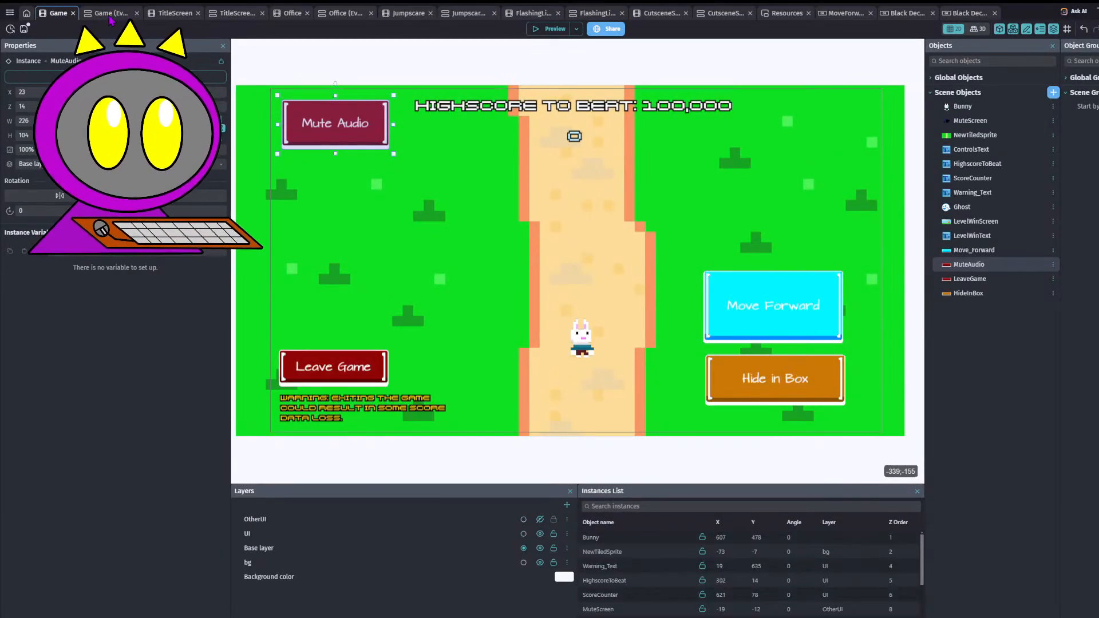
{"action": "double_click", "coordinate": [341, 126]}
{"action": "left_click", "coordinate": [783, 182]}
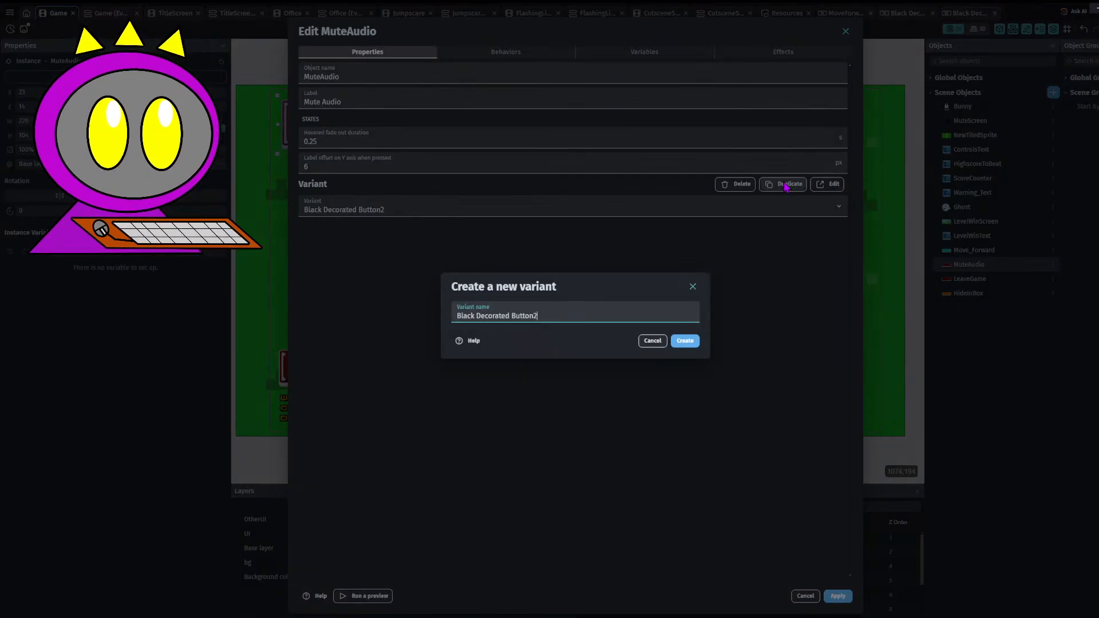
{"action": "left_click", "coordinate": [688, 346]}
{"action": "left_click", "coordinate": [827, 183]}
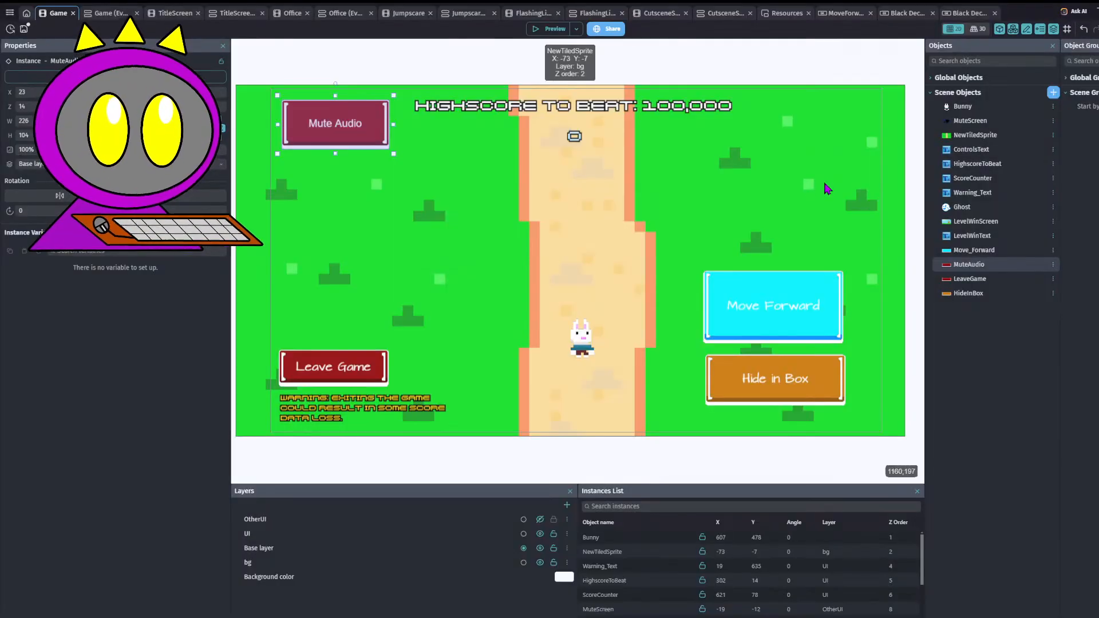
{"action": "left_click", "coordinate": [595, 251]}
{"action": "double_click", "coordinate": [595, 250]}
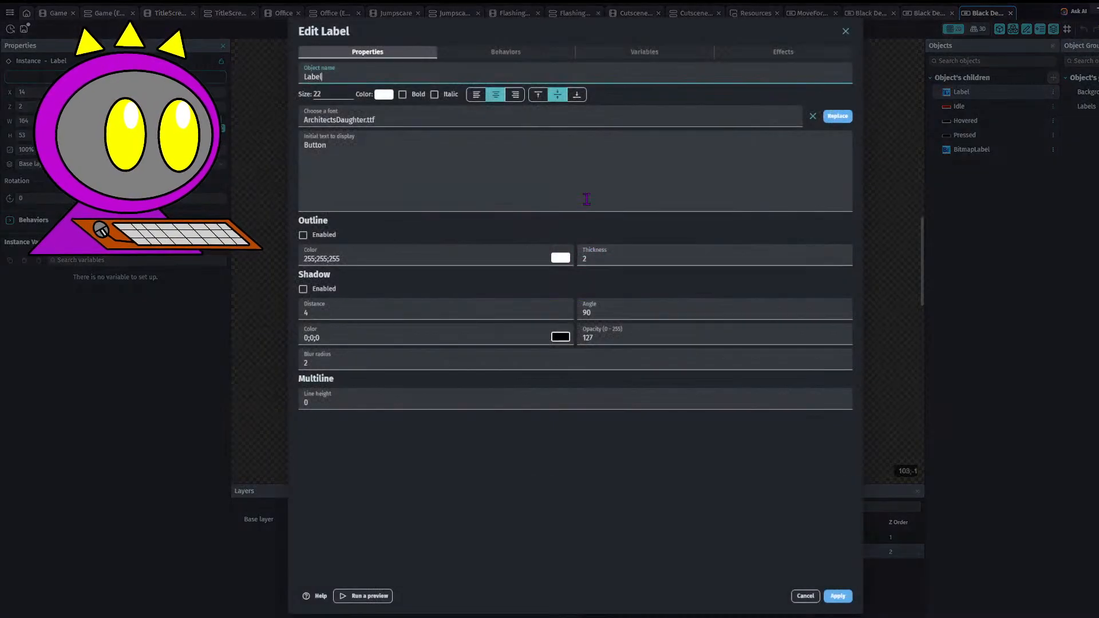
{"action": "left_click", "coordinate": [805, 596]}
- Recolour the Idle image of MuteAudio's variant purple, apply it and save the project
{"action": "left_click", "coordinate": [579, 217]}
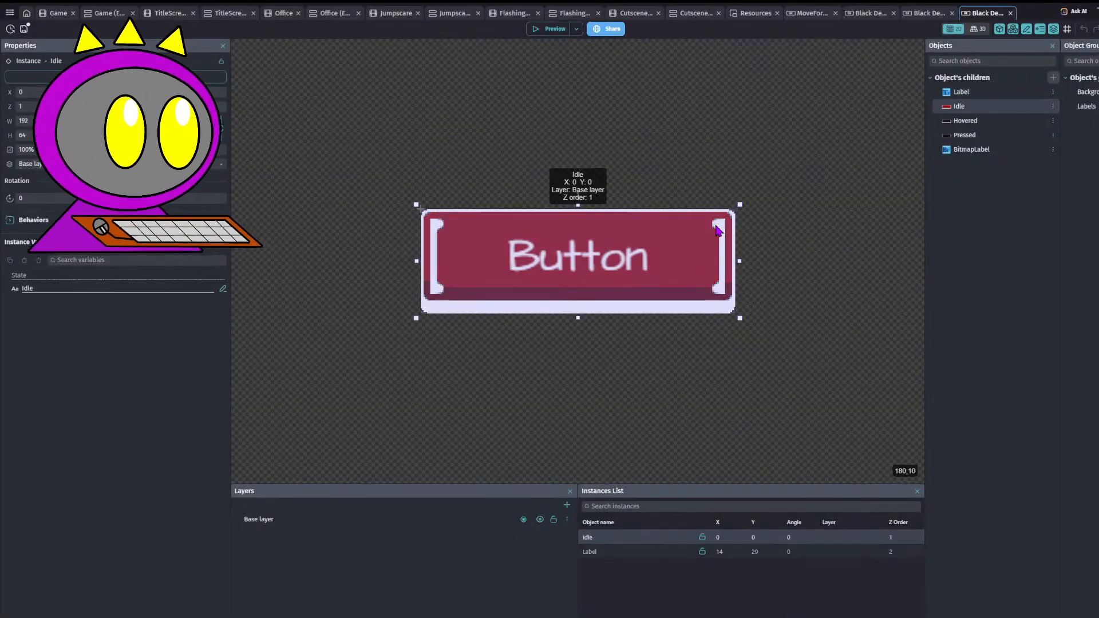
{"action": "double_click", "coordinate": [579, 217]}
{"action": "left_click", "coordinate": [820, 121]}
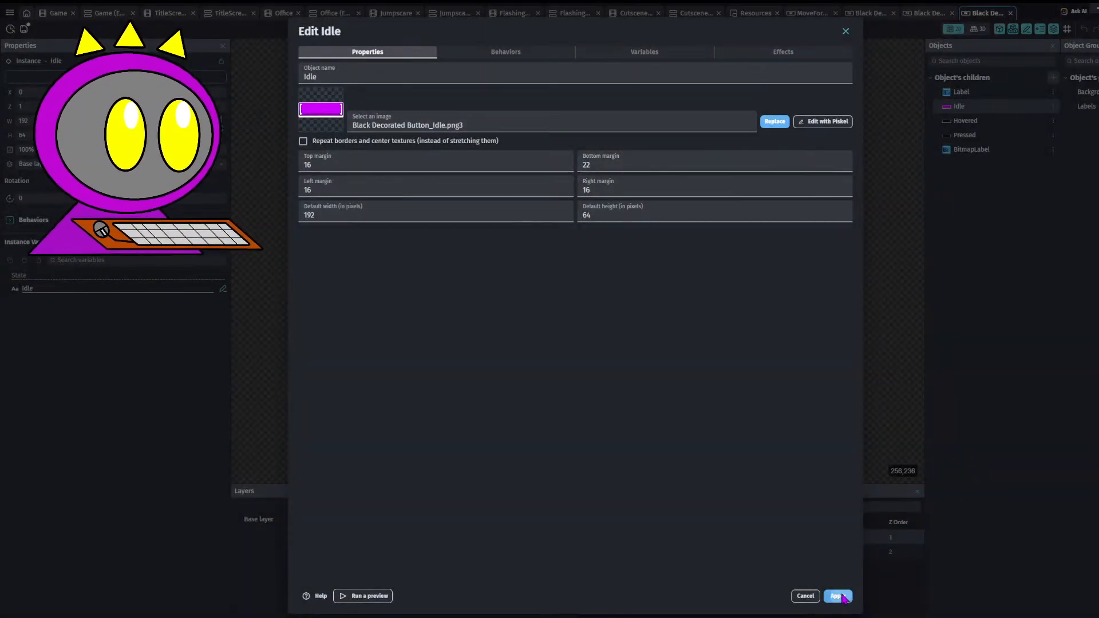
{"action": "left_click", "coordinate": [838, 596]}
{"action": "key", "text": "ctrl+s"}
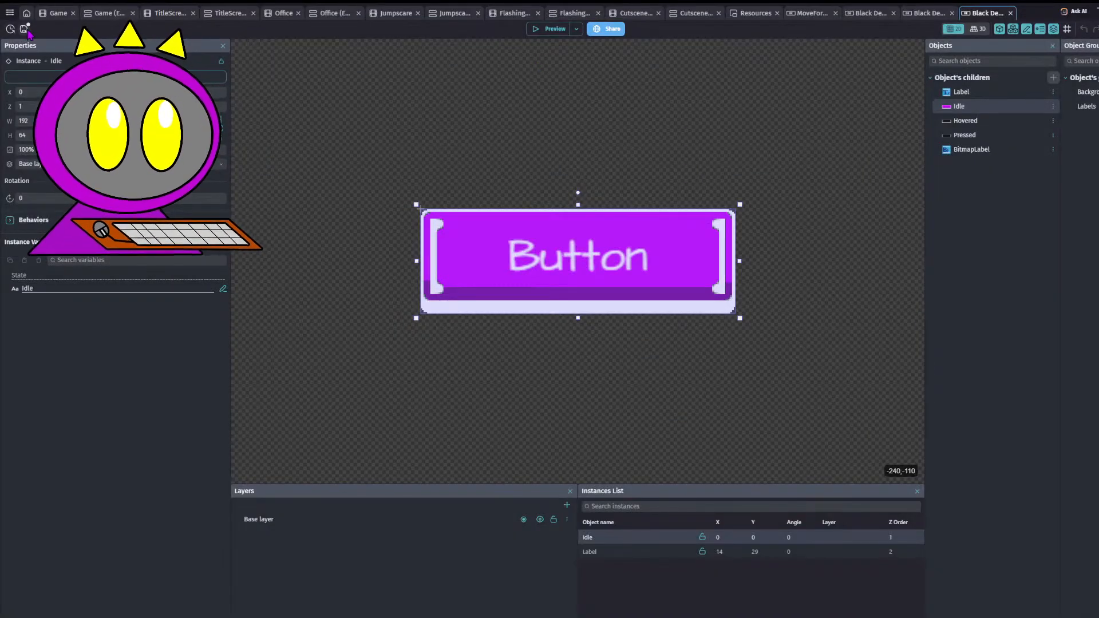
- Preview the game from the TitleScreen scene, then close the preview
{"action": "left_click", "coordinate": [165, 15]}
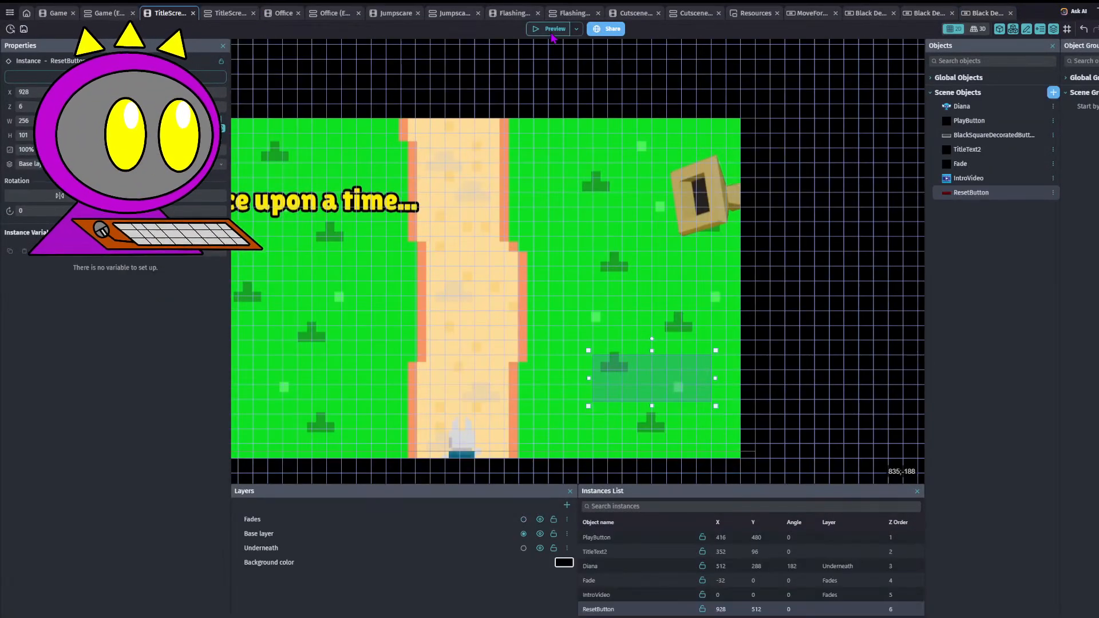
{"action": "key", "text": "ctrl+Return"}
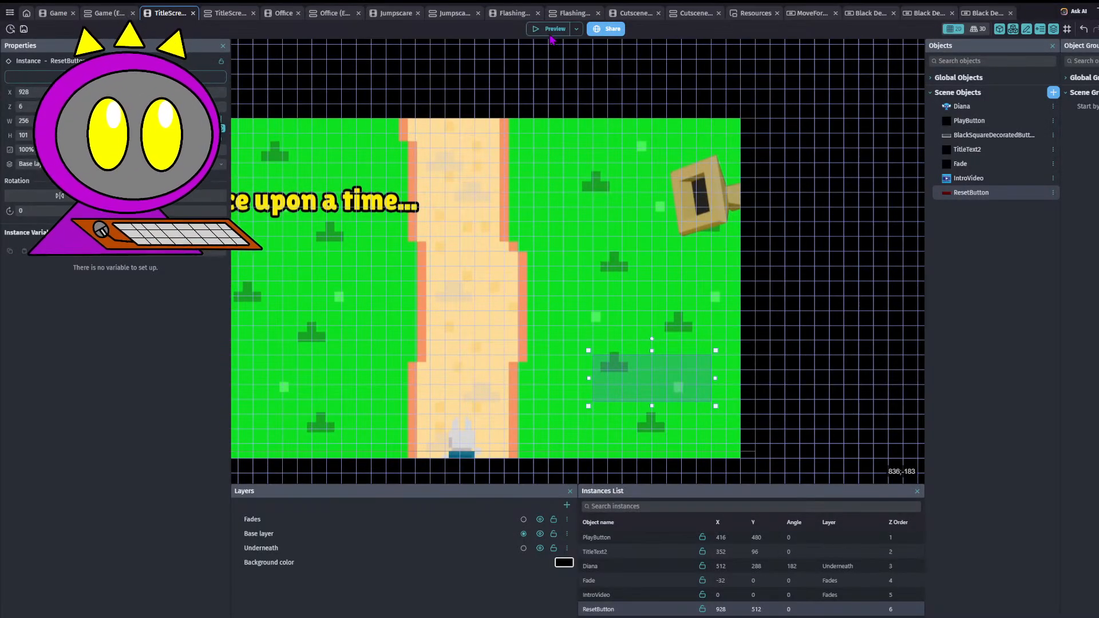
{"action": "left_click", "coordinate": [551, 34]}
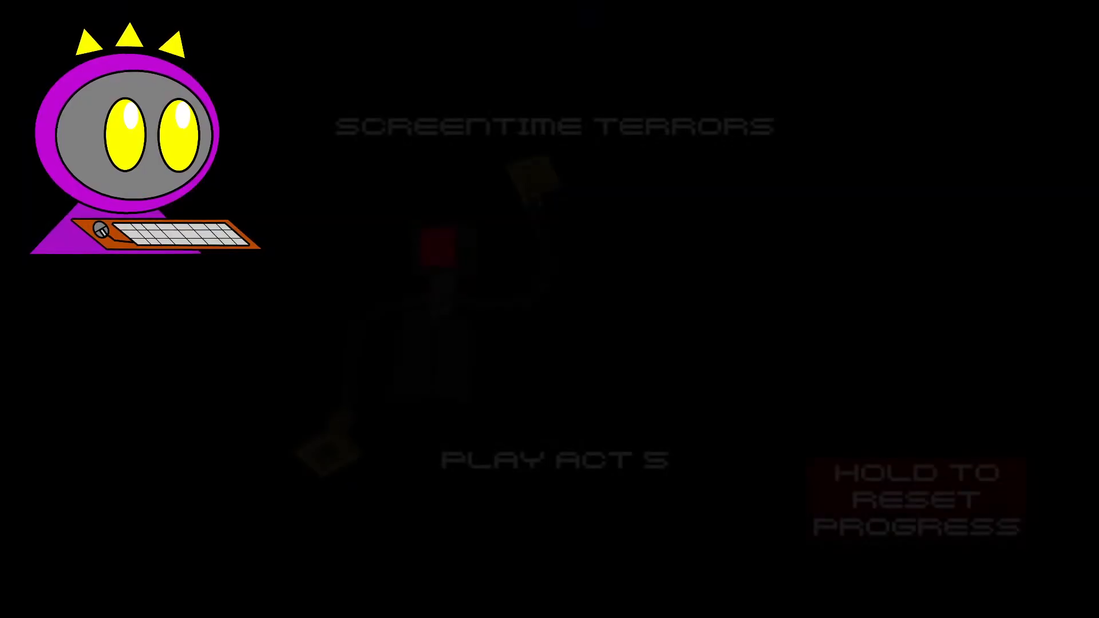
{"action": "left_click", "coordinate": [1059, 2]}
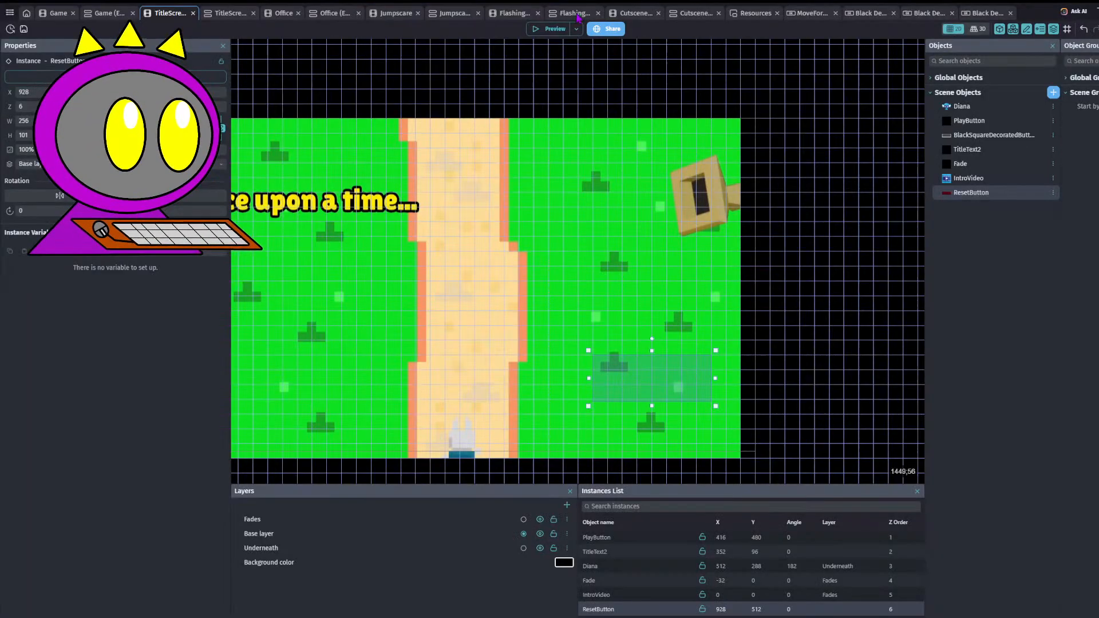
- Duplicate the two Move_Forward opacity events in the Game scene's ButtonOpacityFader group, pasting them next to the last HideInBox event
{"action": "left_click", "coordinate": [107, 17]}
{"action": "scroll", "coordinate": [373, 221], "scroll_direction": "down", "scroll_amount": 10}
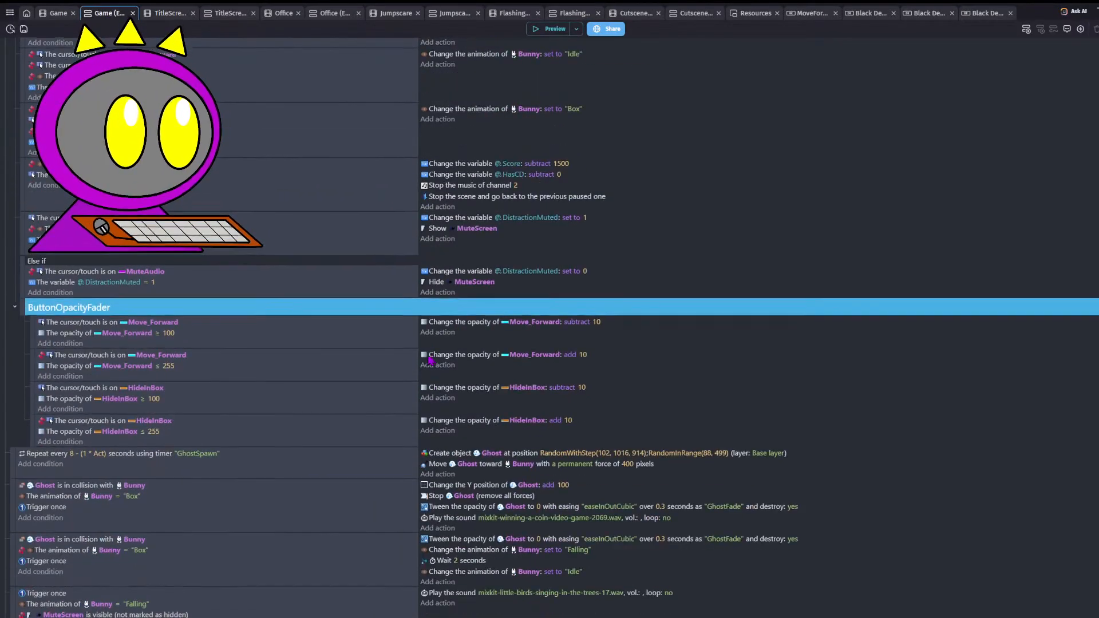
{"action": "left_click", "coordinate": [31, 320]}
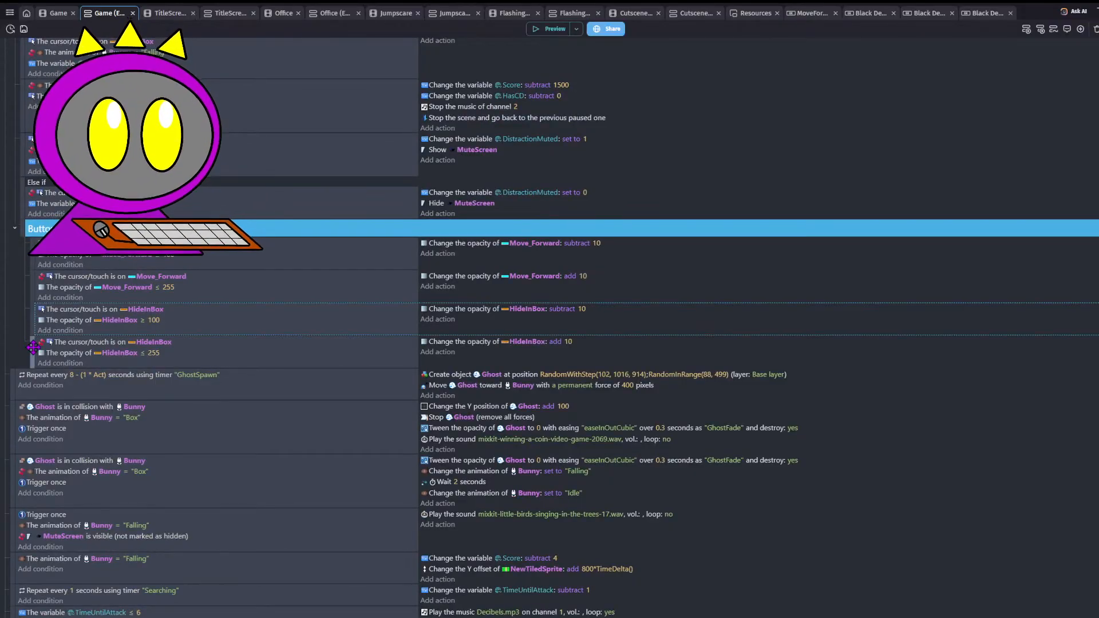
{"action": "left_click", "coordinate": [31, 354], "text": "shift"}
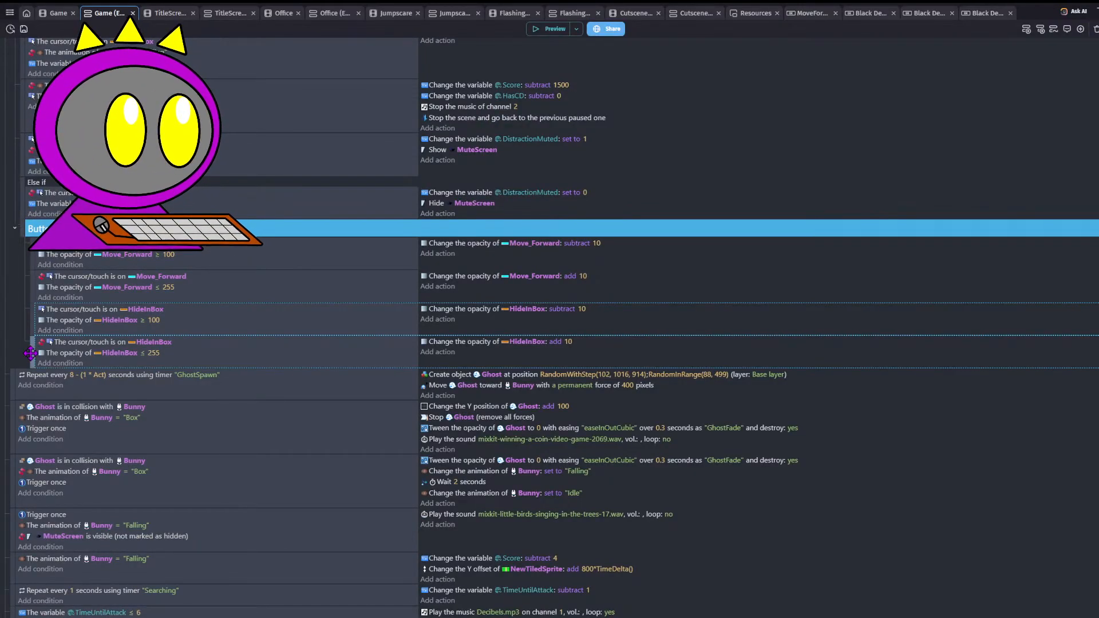
{"action": "left_click", "coordinate": [33, 285]}
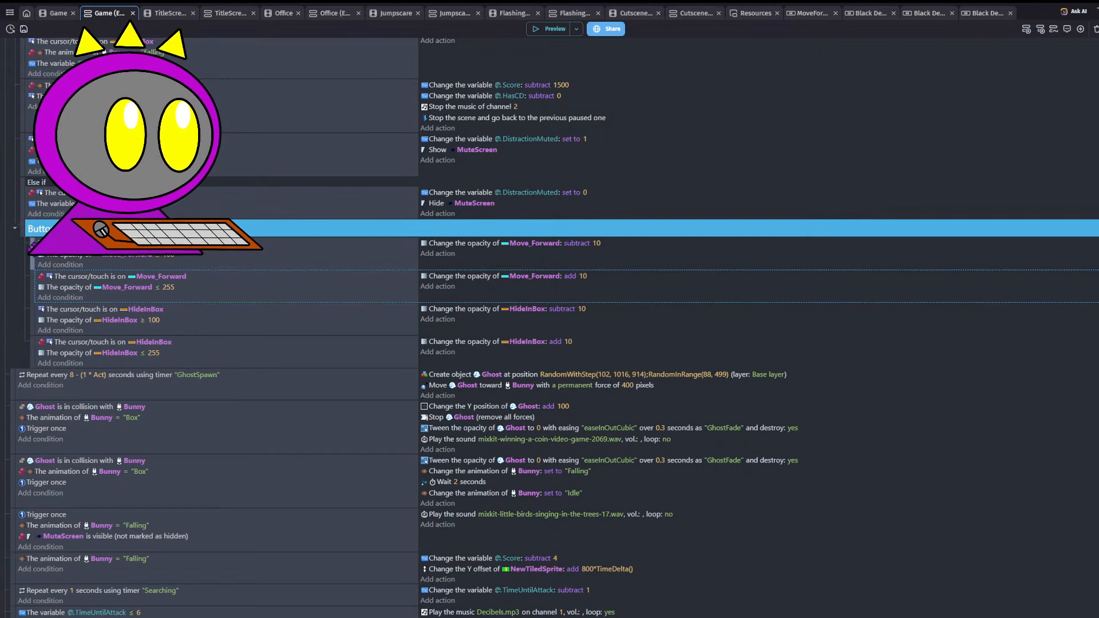
{"action": "left_click_drag", "start_coordinate": [31, 243], "coordinate": [29, 247]}
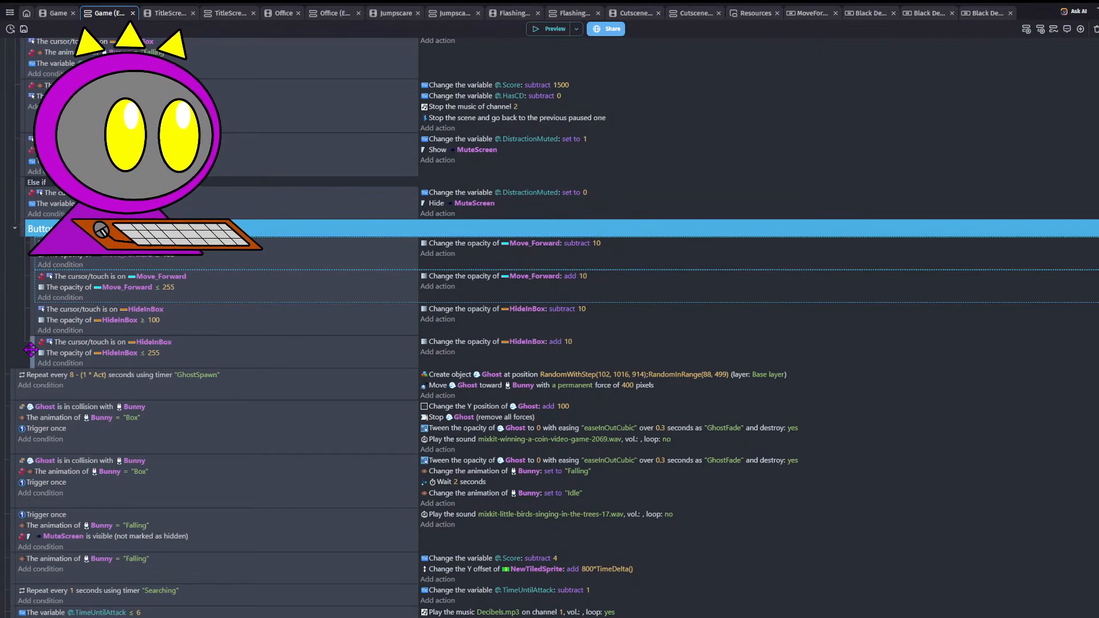
{"action": "key", "text": "ctrl+v"}
- Switch both conditions of the second-to-last ButtonOpacityFader event, cursor/touch and opacity ≥ 100, to the MuteAudio object
{"action": "left_click", "coordinate": [150, 375]}
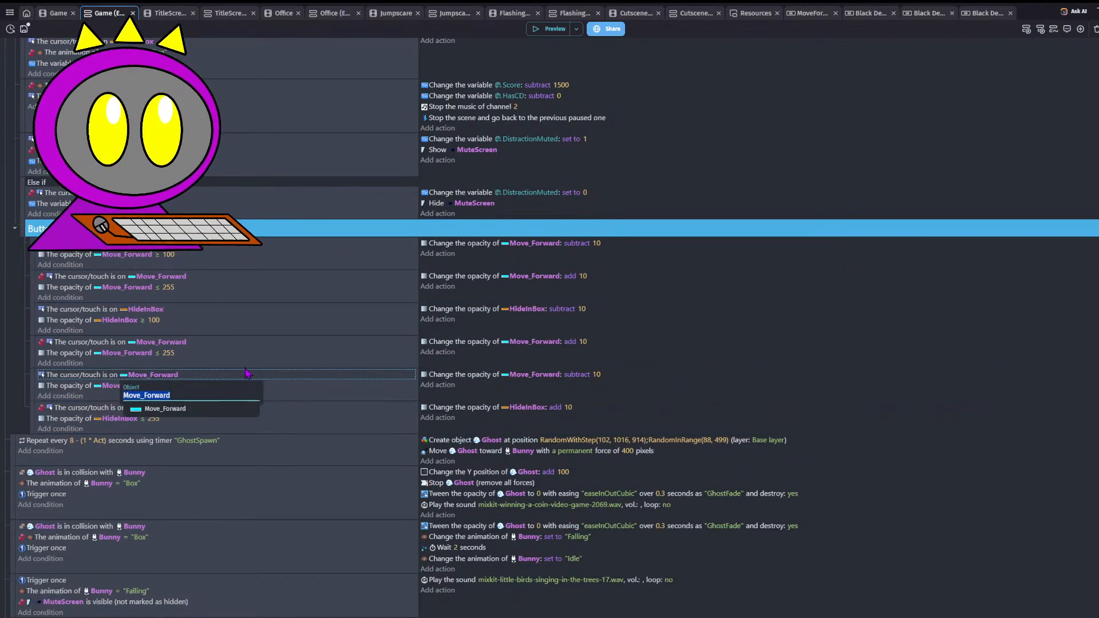
{"action": "type", "text": "M"}
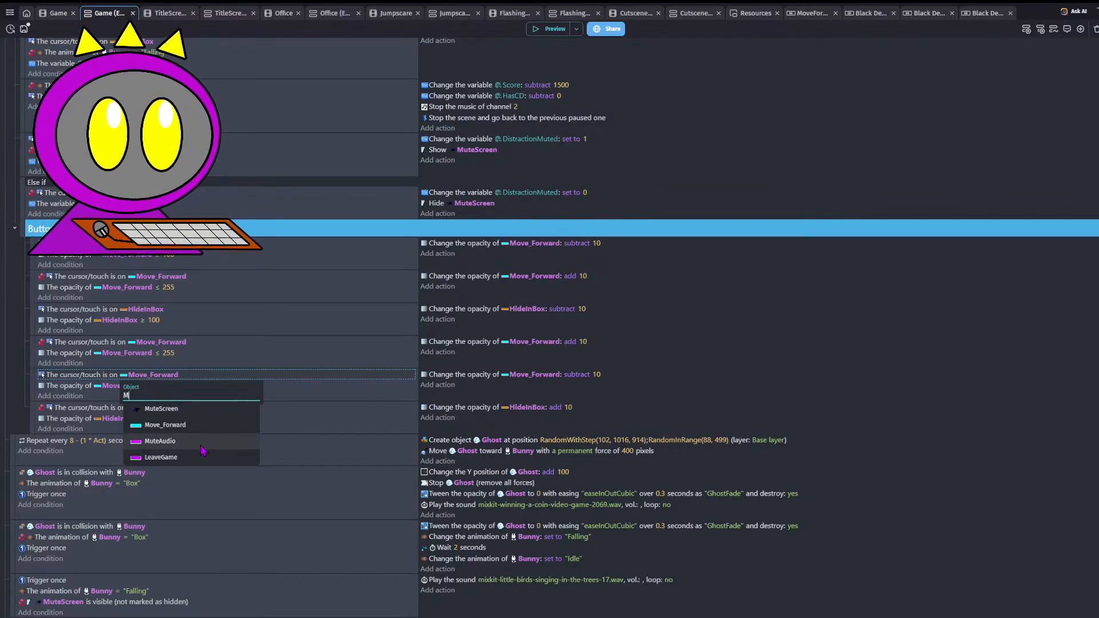
{"action": "left_click", "coordinate": [161, 440]}
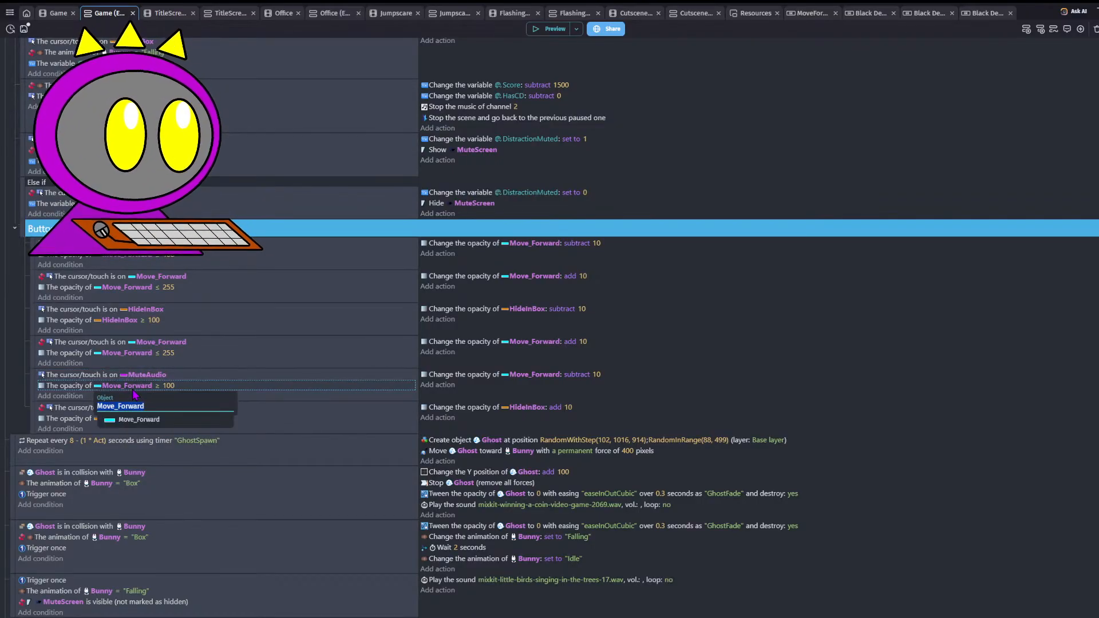
{"action": "type", "text": "m"}
{"action": "left_click", "coordinate": [135, 440]}
- Switch both conditions of the last ButtonOpacityFader event, inverted cursor/touch and opacity ≤ 255, to the MuteAudio object
{"action": "left_click", "coordinate": [126, 419]}
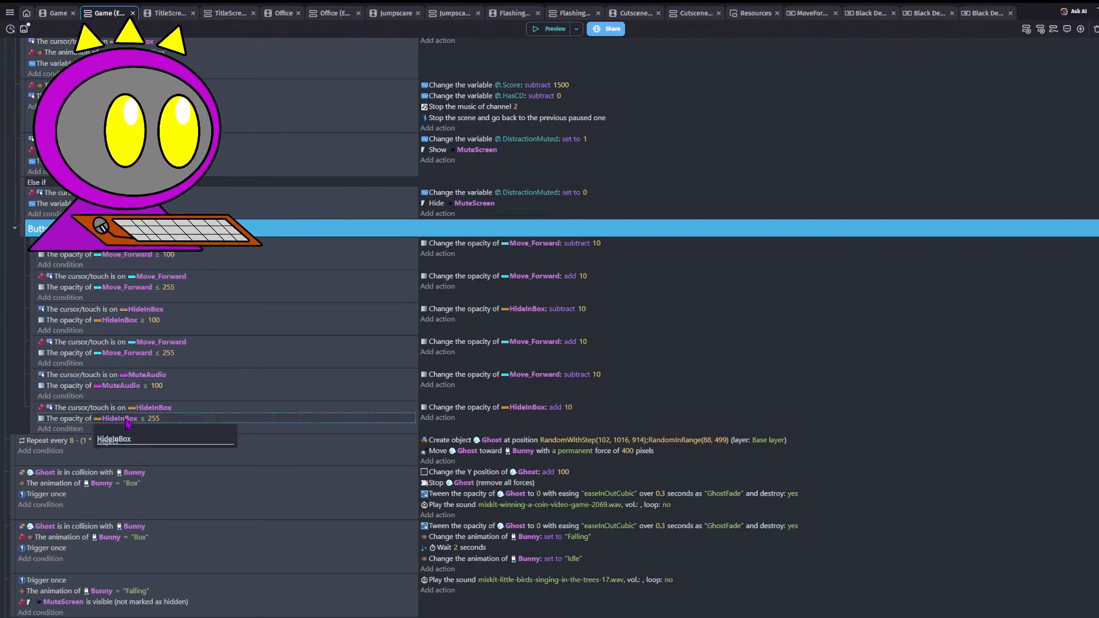
{"action": "type", "text": "m"}
{"action": "left_click", "coordinate": [153, 485]}
{"action": "left_click", "coordinate": [153, 408]}
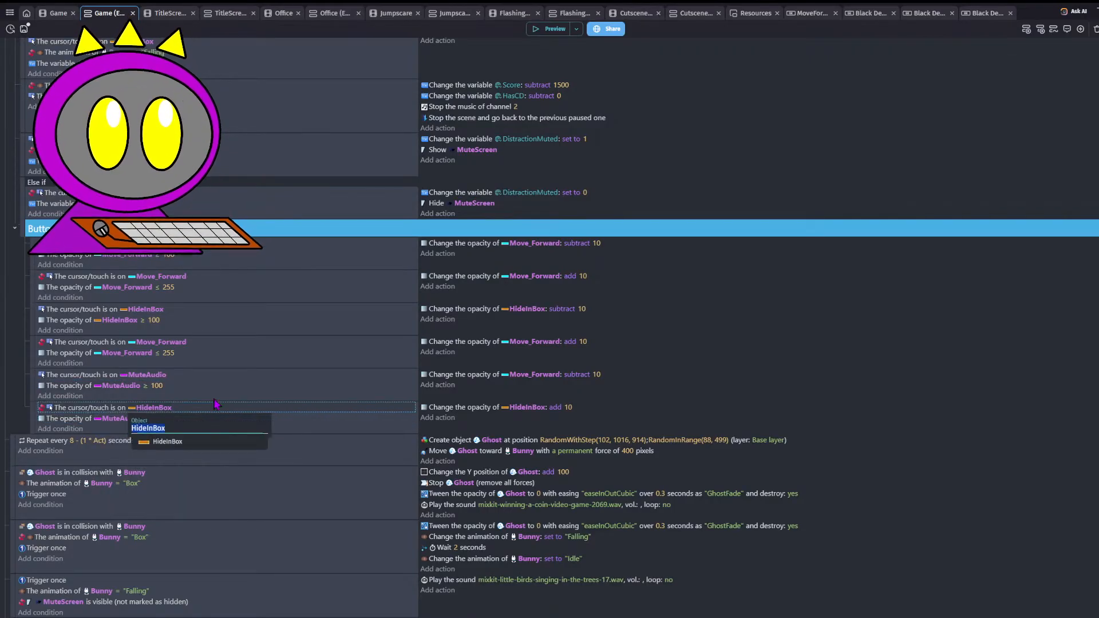
{"action": "type", "text": "M"}
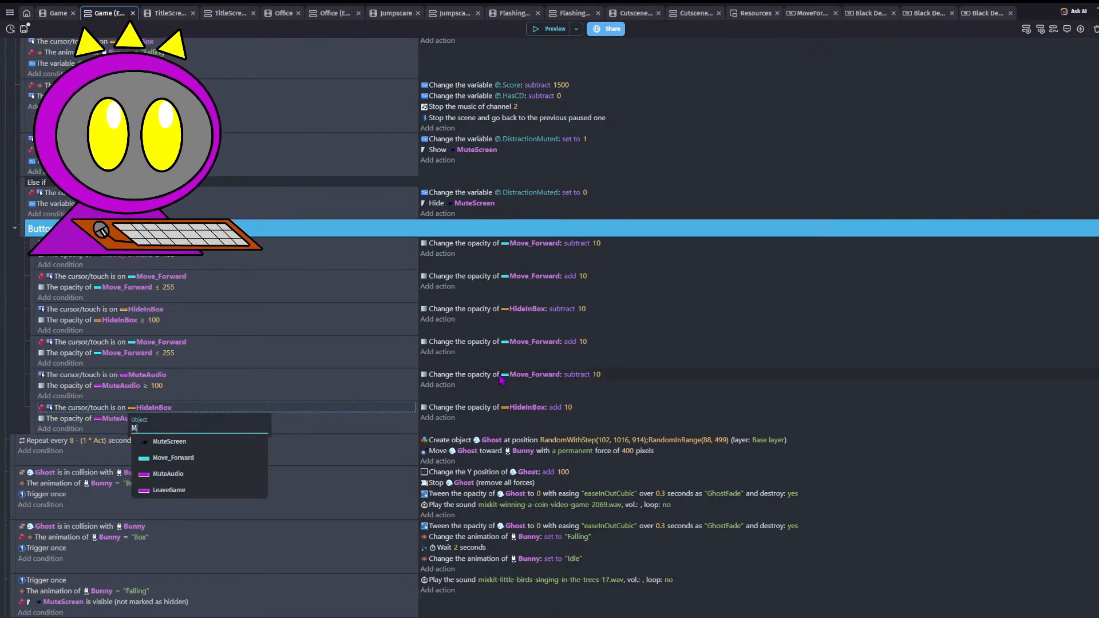
{"action": "left_click", "coordinate": [325, 376]}
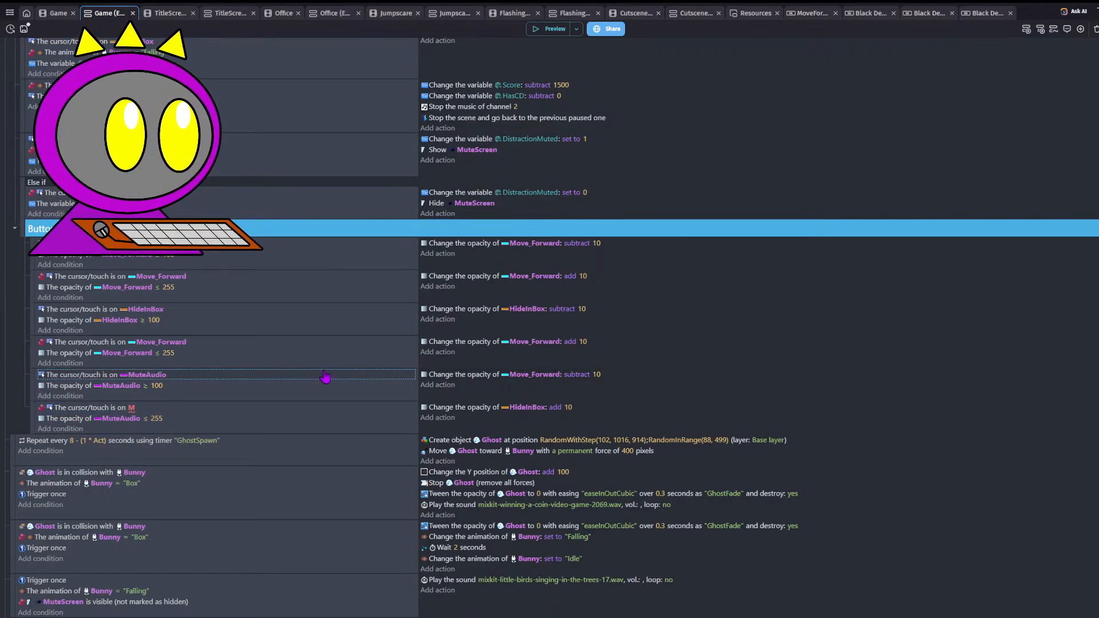
{"action": "left_click", "coordinate": [130, 408]}
{"action": "left_click", "coordinate": [172, 474]}
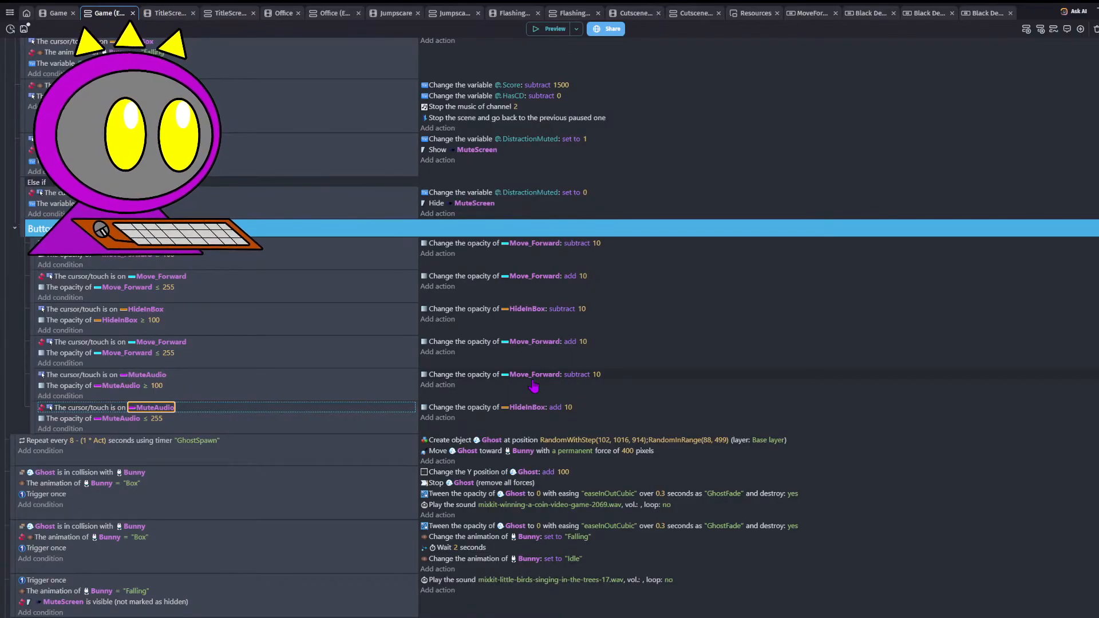
- Change the object of the fourth ButtonOpacityFader event's add 10 opacity action to HideInBox
{"action": "left_click", "coordinate": [522, 346]}
{"action": "type", "text": "Hid"}
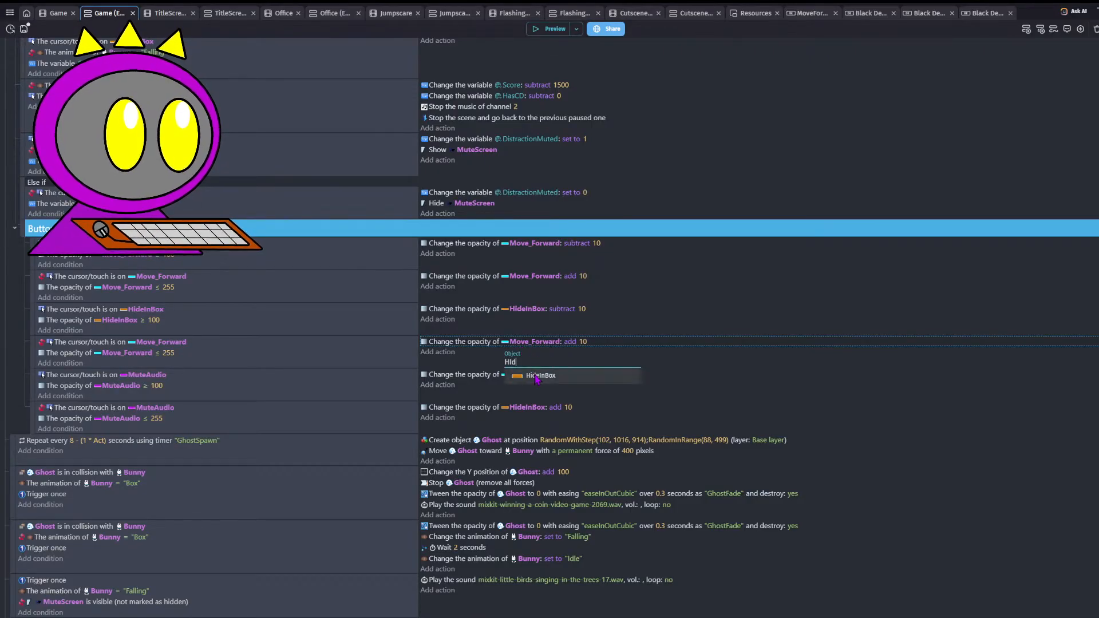
{"action": "left_click", "coordinate": [540, 376]}
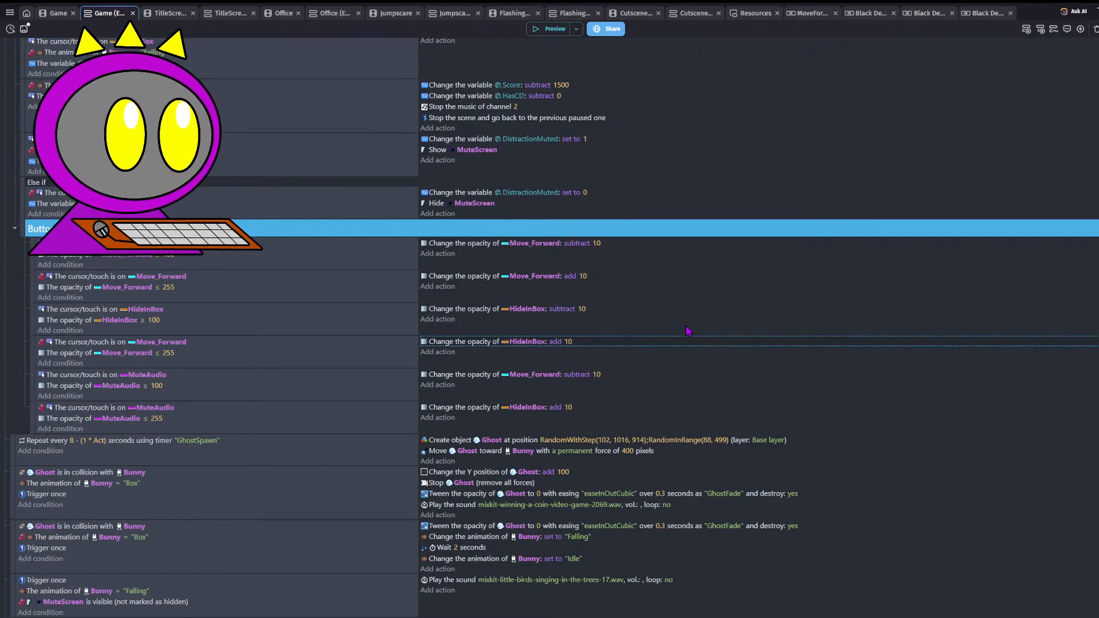
- Point the subtract 10 and add 10 opacity actions of the last two fader events at MuteAudio and save the project
{"action": "left_click", "coordinate": [525, 380]}
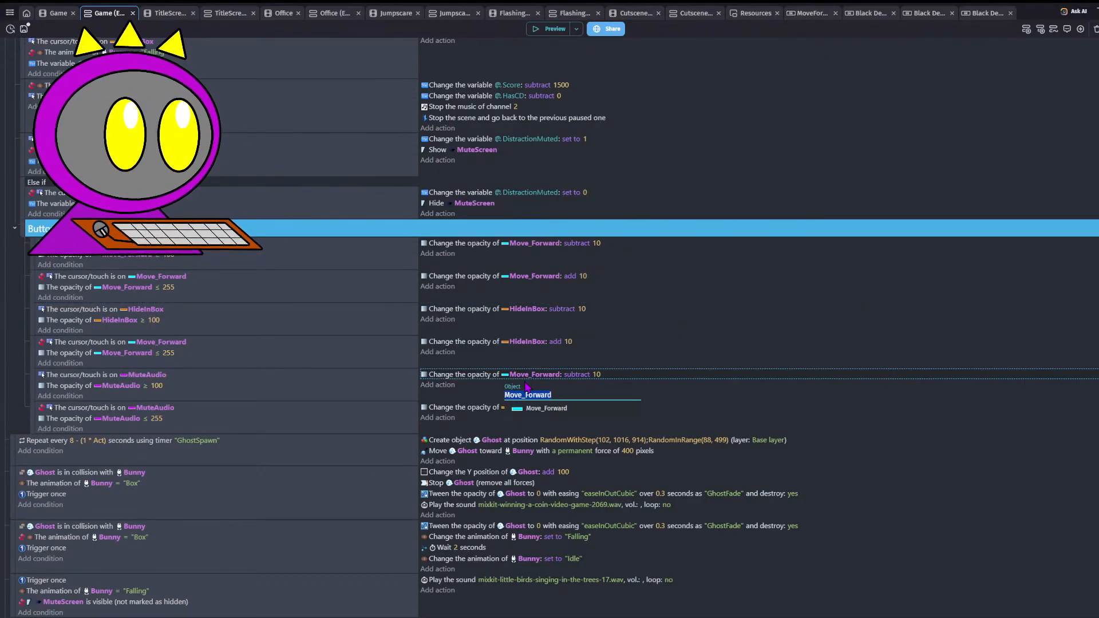
{"action": "type", "text": "Mute"}
{"action": "left_click", "coordinate": [550, 452]}
{"action": "left_click", "coordinate": [541, 409]}
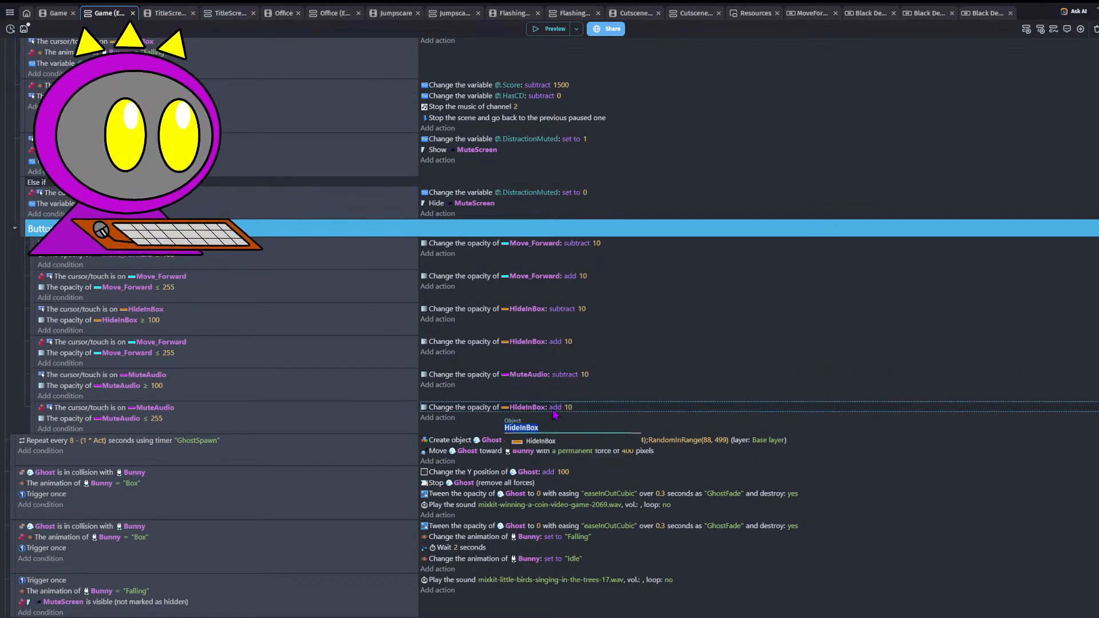
{"action": "type", "text": "Mute"}
{"action": "left_click", "coordinate": [551, 481]}
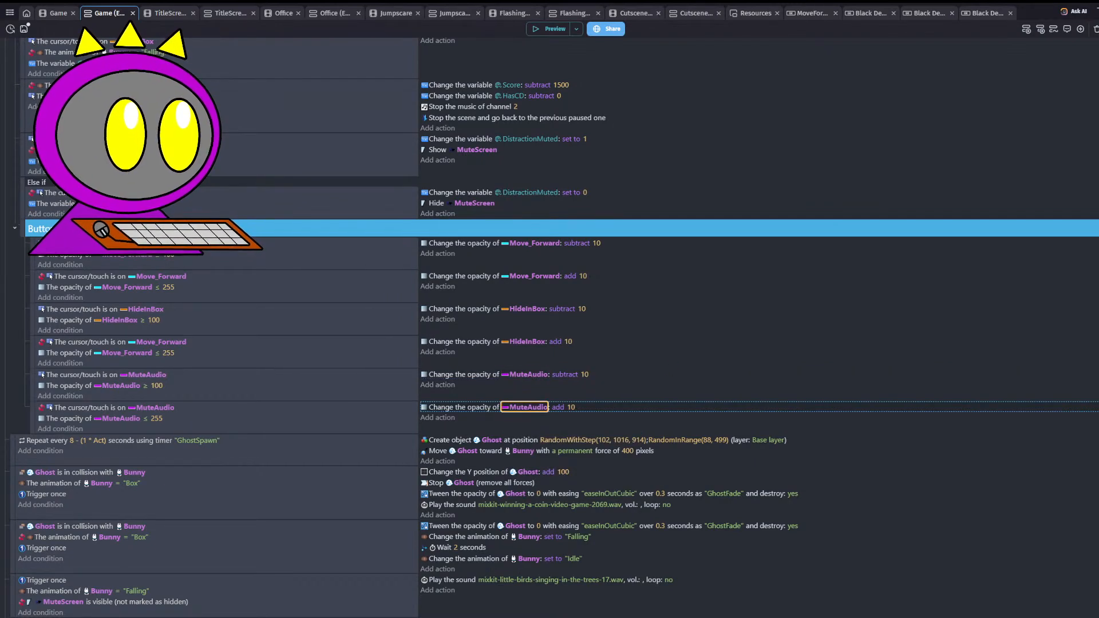
{"action": "left_click", "coordinate": [24, 28]}
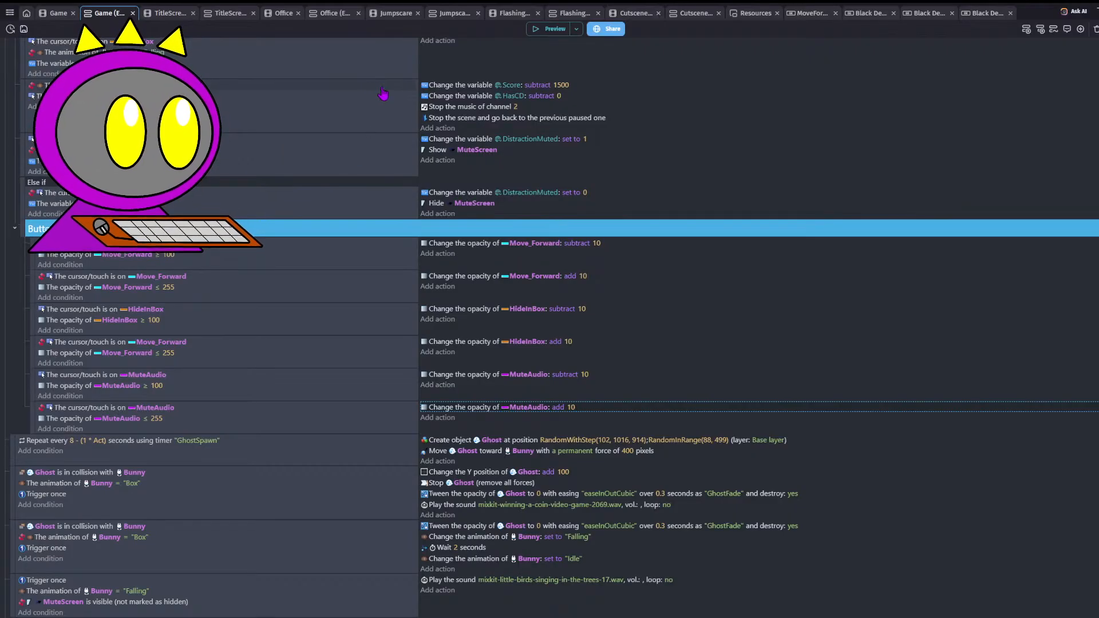
- Return to the Game scene's layout to check the button colours
{"action": "scroll", "coordinate": [653, 155], "scroll_direction": "up", "scroll_amount": 3}
{"action": "scroll", "coordinate": [784, 86], "scroll_direction": "up", "scroll_amount": 2}
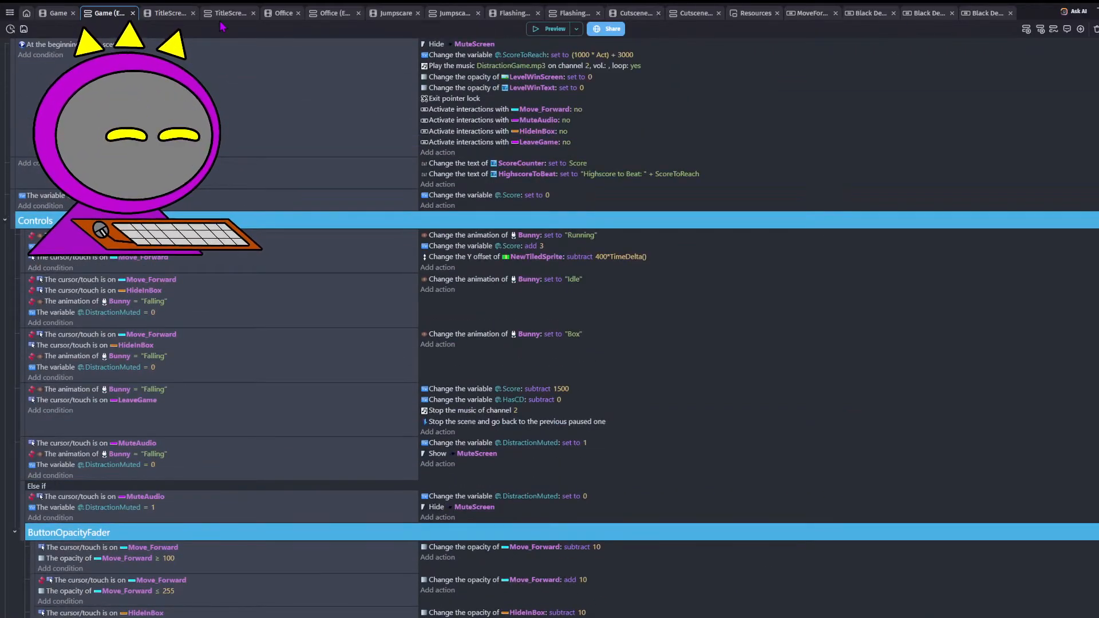
{"action": "left_click", "coordinate": [56, 13]}
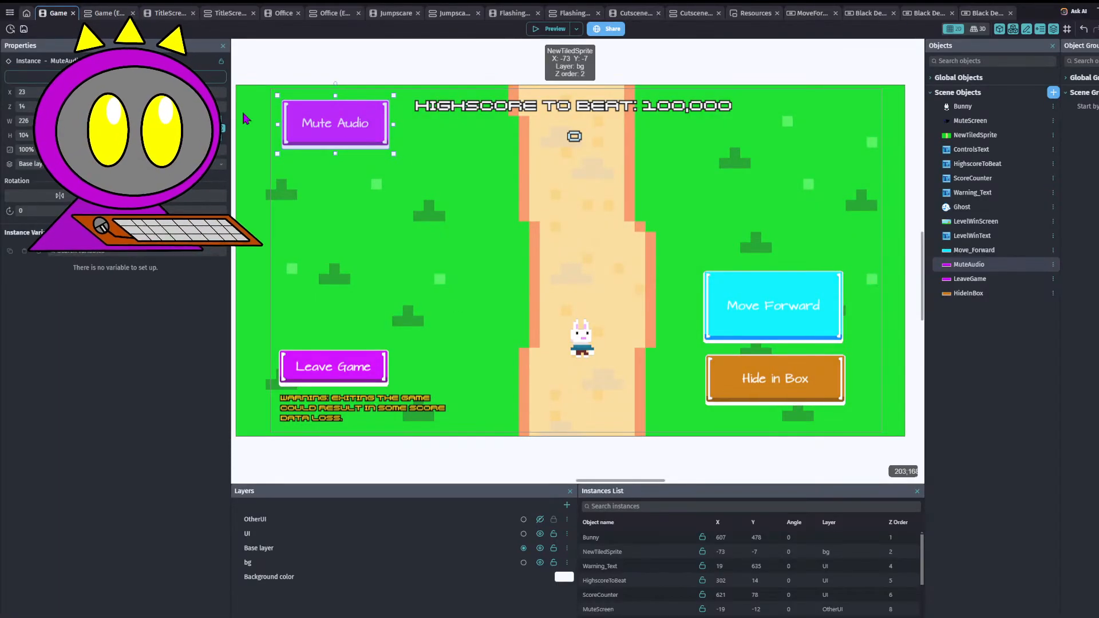
- Try the Red Button With Shadow2 variant on the LeaveGame button and apply it
{"action": "double_click", "coordinate": [329, 367]}
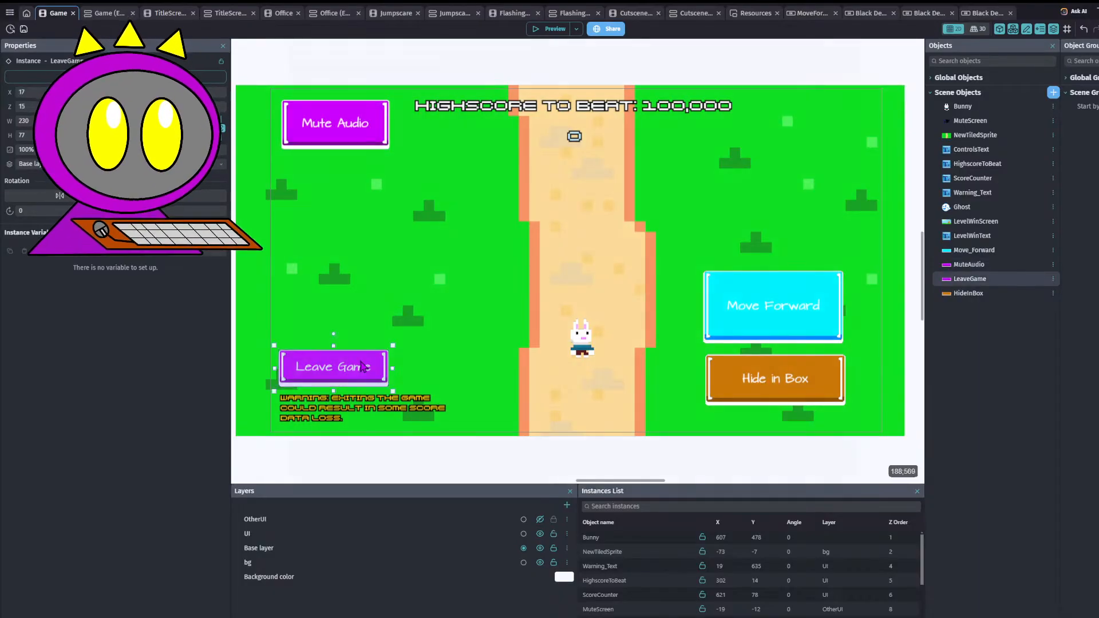
{"action": "left_click", "coordinate": [780, 216]}
{"action": "left_click", "coordinate": [447, 278]}
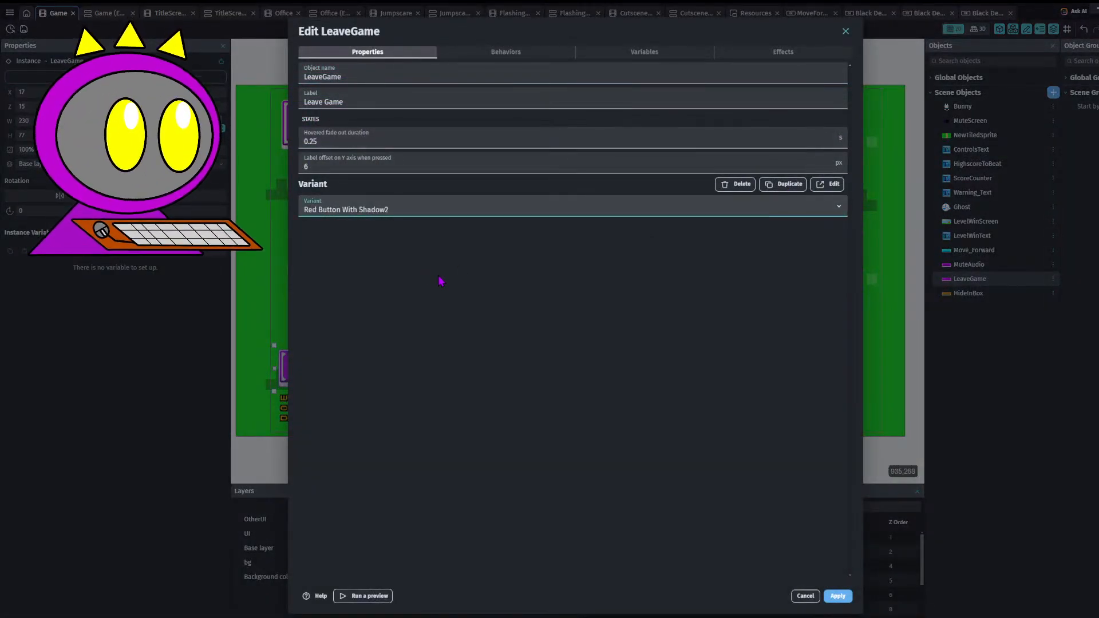
{"action": "left_click", "coordinate": [838, 596]}
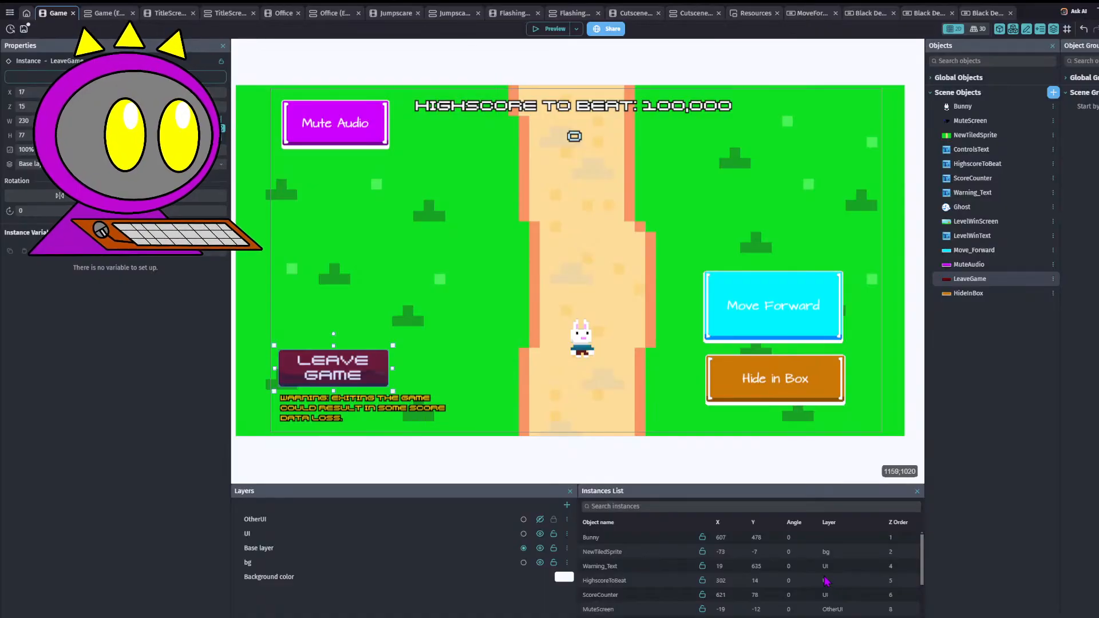
- Try the Black Decorated Button3 variant on the LeaveGame button and apply it
{"action": "double_click", "coordinate": [332, 369]}
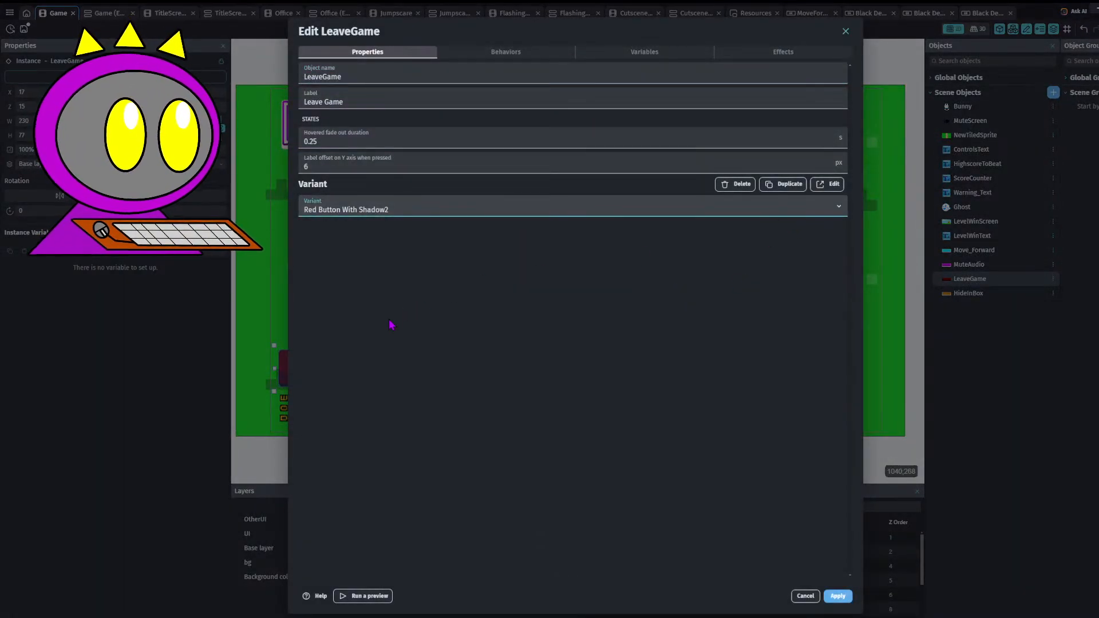
{"action": "left_click", "coordinate": [395, 253]}
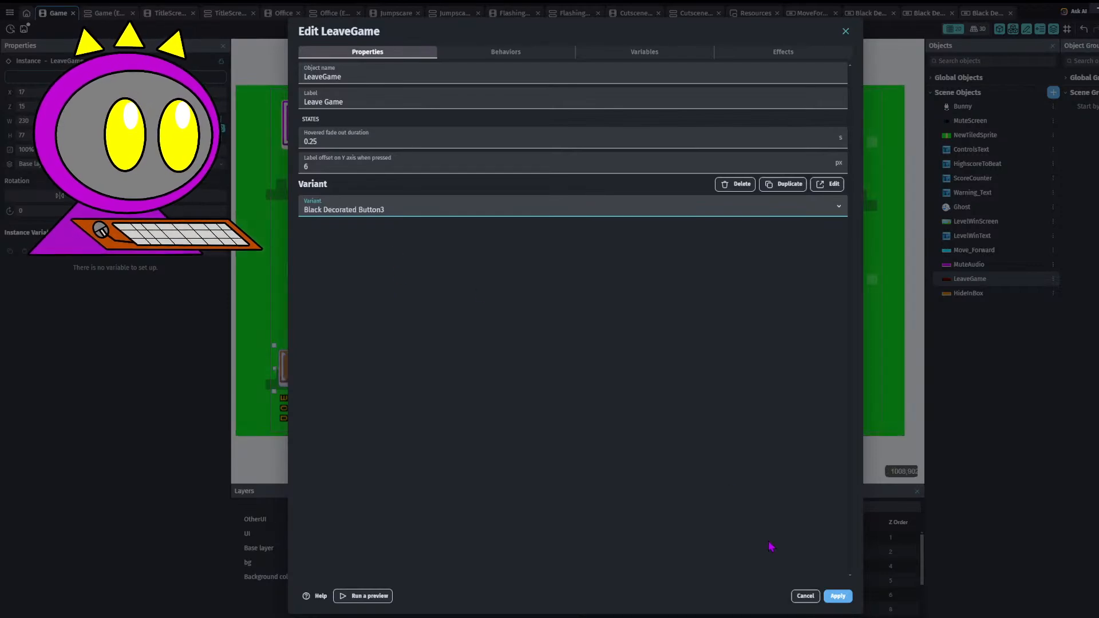
{"action": "left_click", "coordinate": [837, 597]}
- Switch the LeaveGame button to the Black Decorated Button4 variant and apply it
{"action": "double_click", "coordinate": [332, 368]}
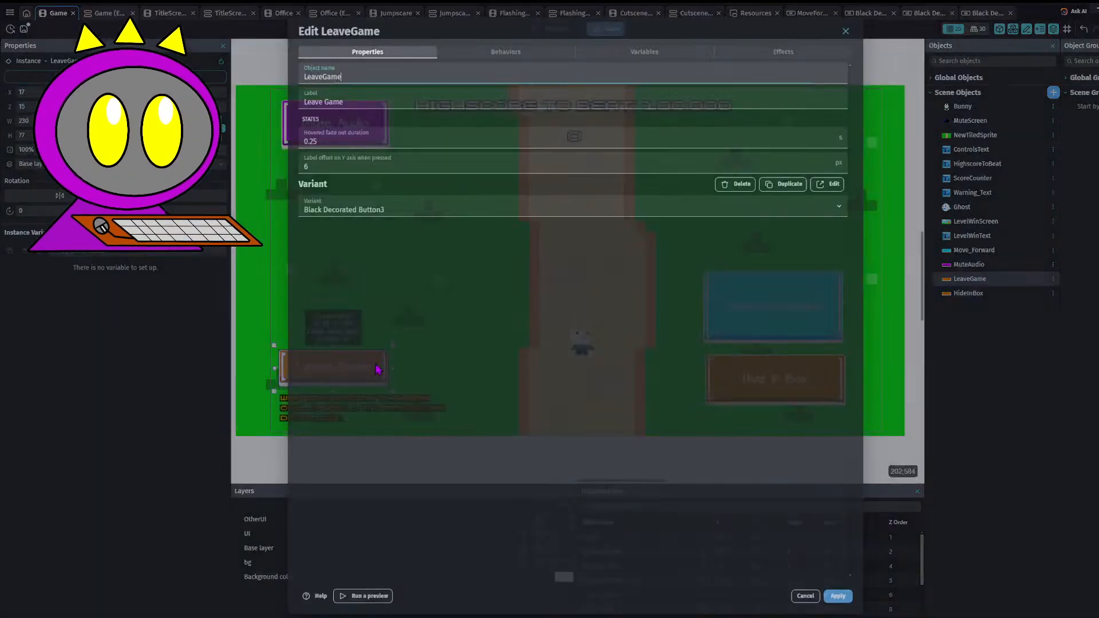
{"action": "left_click", "coordinate": [411, 211]}
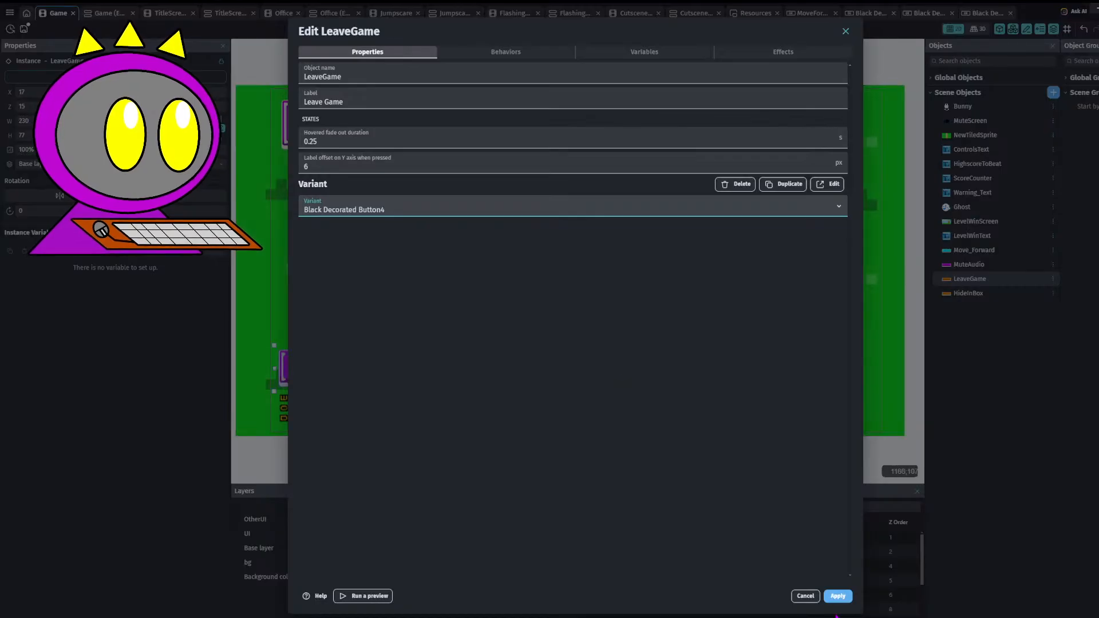
{"action": "left_click", "coordinate": [837, 597]}
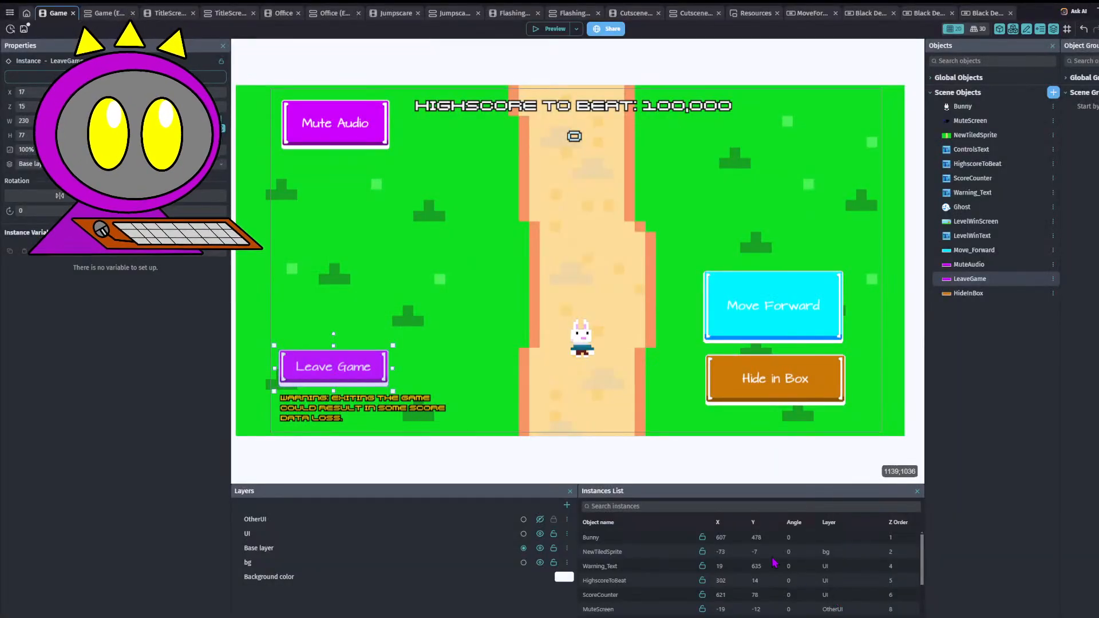
- Try Red Button With Shadow2 and Black Square Decorated Button as the LeaveGame variant, applying the latter
{"action": "double_click", "coordinate": [345, 378]}
{"action": "left_click", "coordinate": [364, 209]}
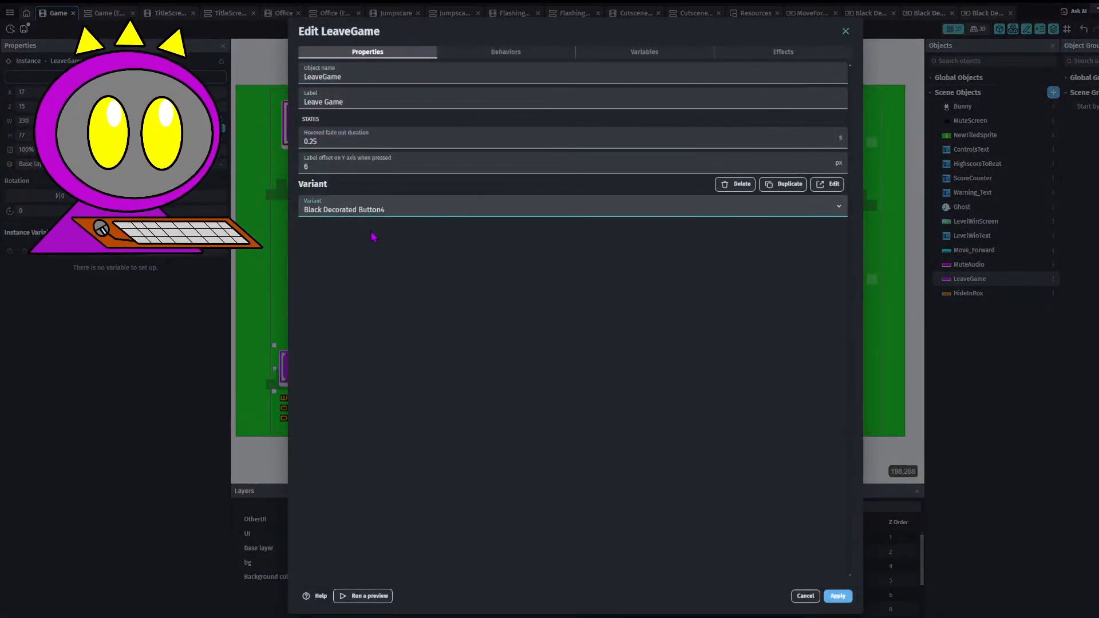
{"action": "left_click", "coordinate": [409, 276]}
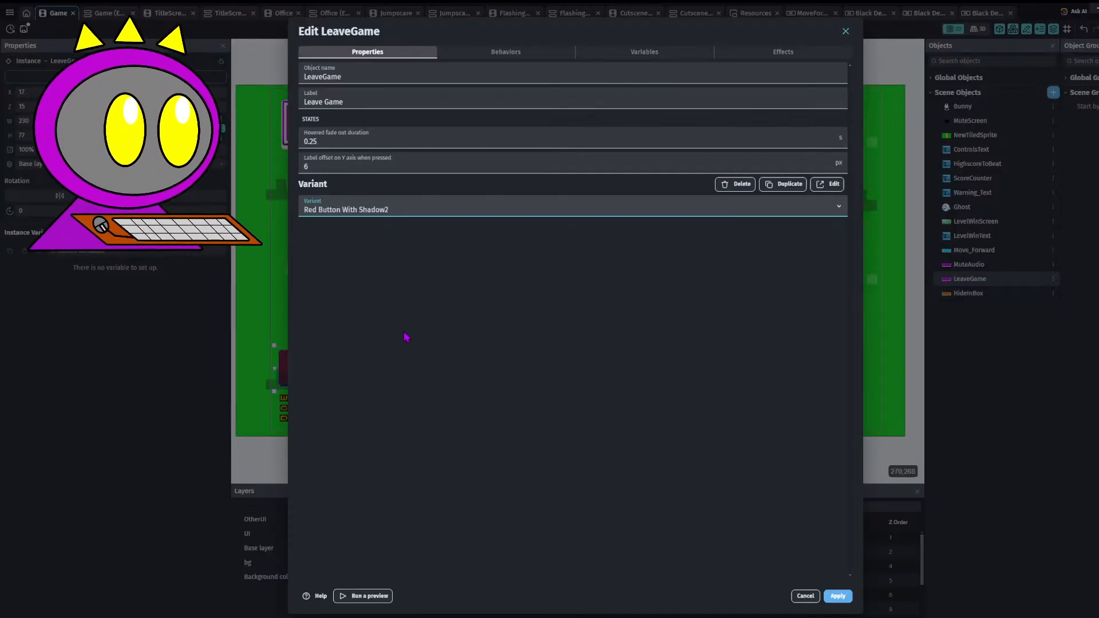
{"action": "left_click", "coordinate": [405, 336]}
{"action": "left_click", "coordinate": [837, 596]}
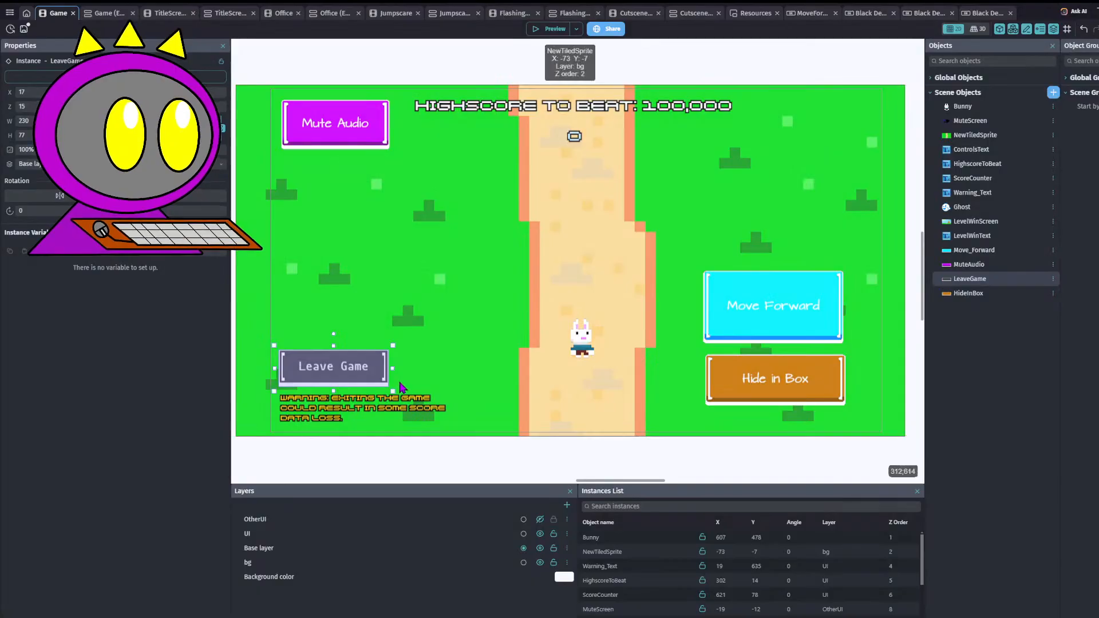
- Set LeaveGame's variant to Black Decorated Button4 and duplicate it as a new variant named Black Decorated Button5
{"action": "double_click", "coordinate": [338, 366]}
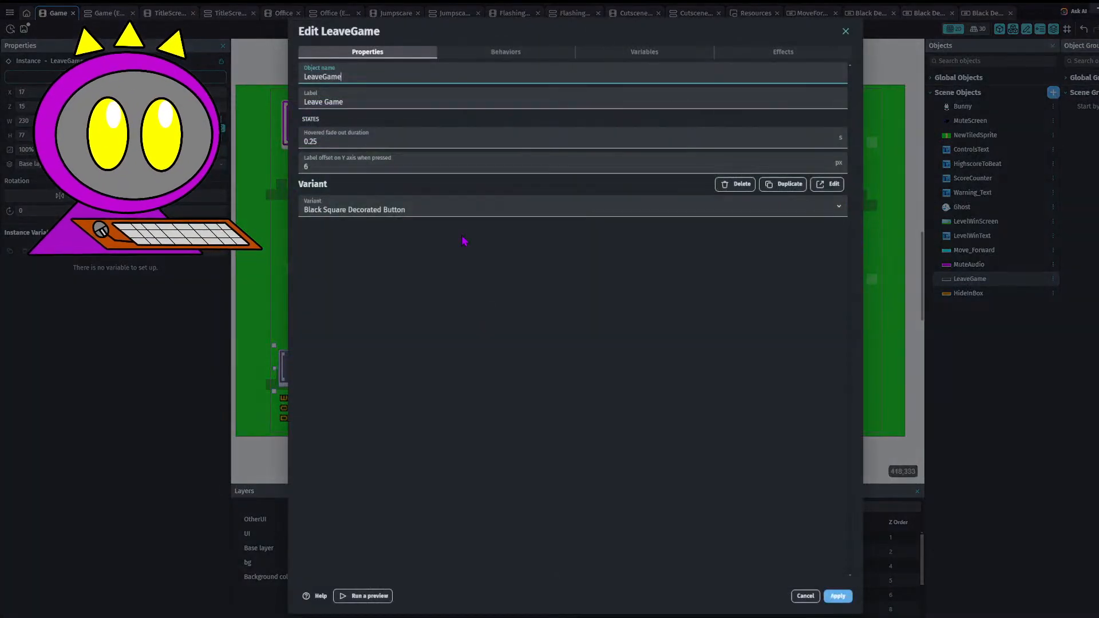
{"action": "left_click", "coordinate": [414, 244]}
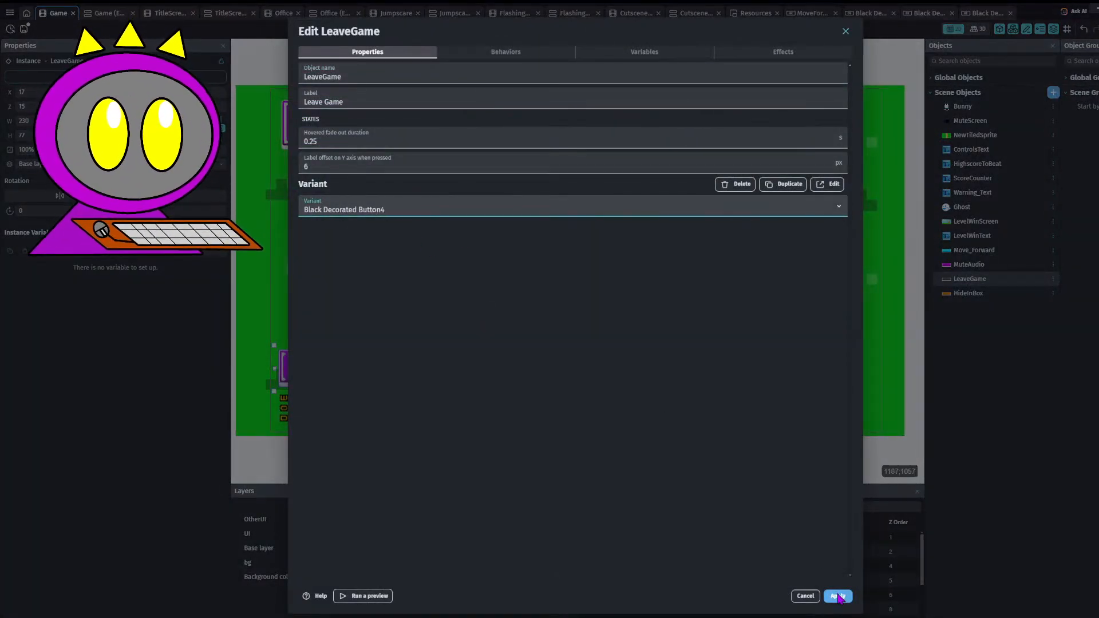
{"action": "left_click", "coordinate": [782, 184]}
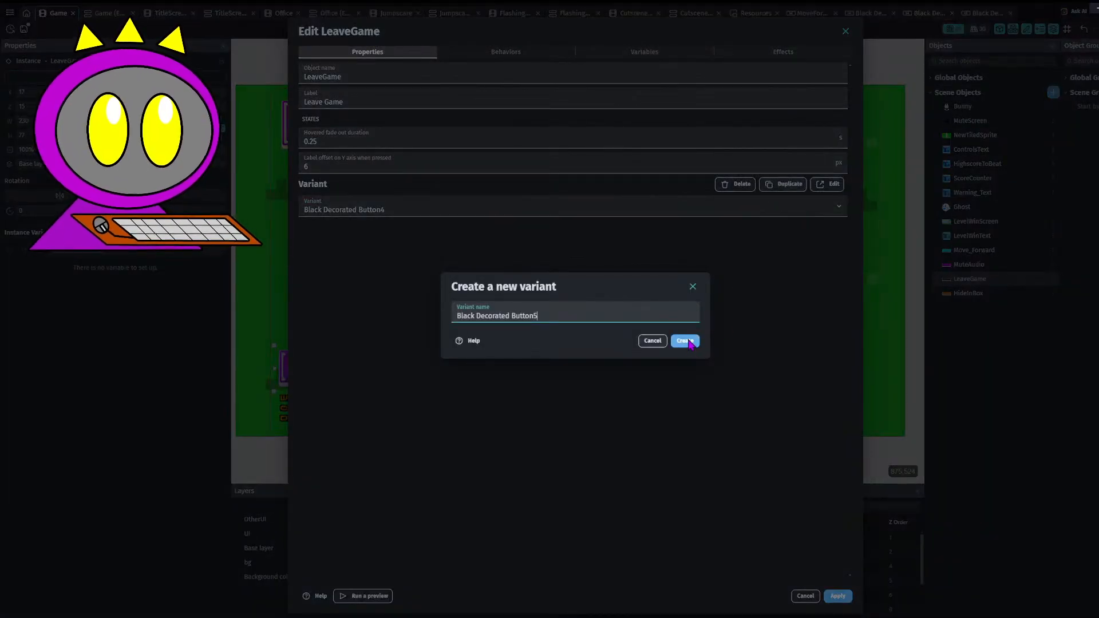
{"action": "left_click", "coordinate": [685, 341]}
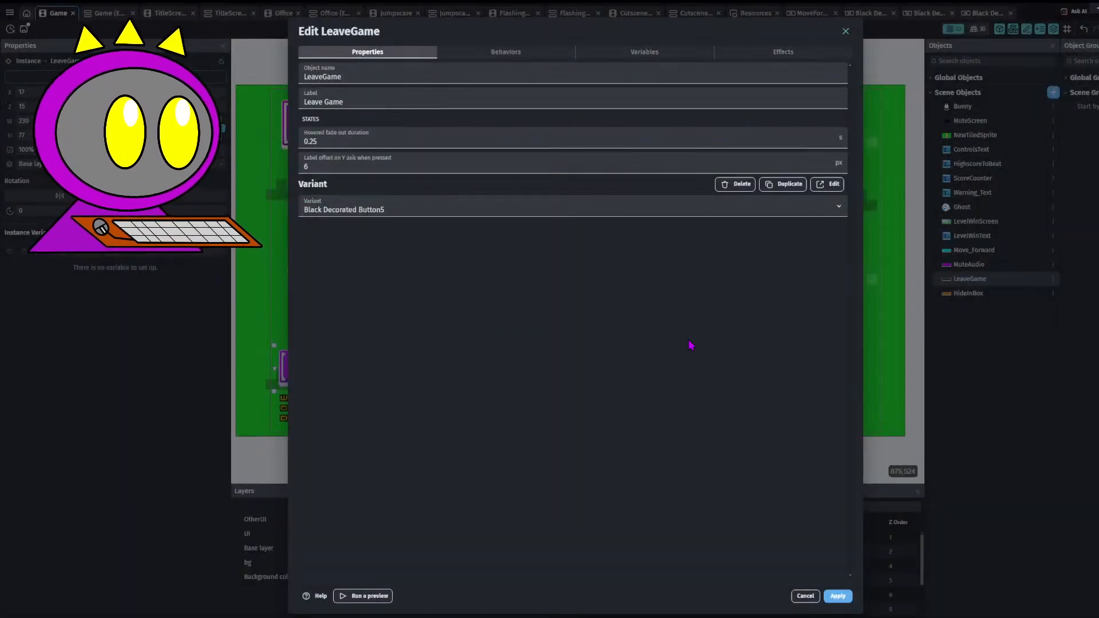
- Make the Idle image of the LeaveGame button's variant red, apply the change, and save the project
{"action": "left_click", "coordinate": [833, 184]}
{"action": "double_click", "coordinate": [711, 249]}
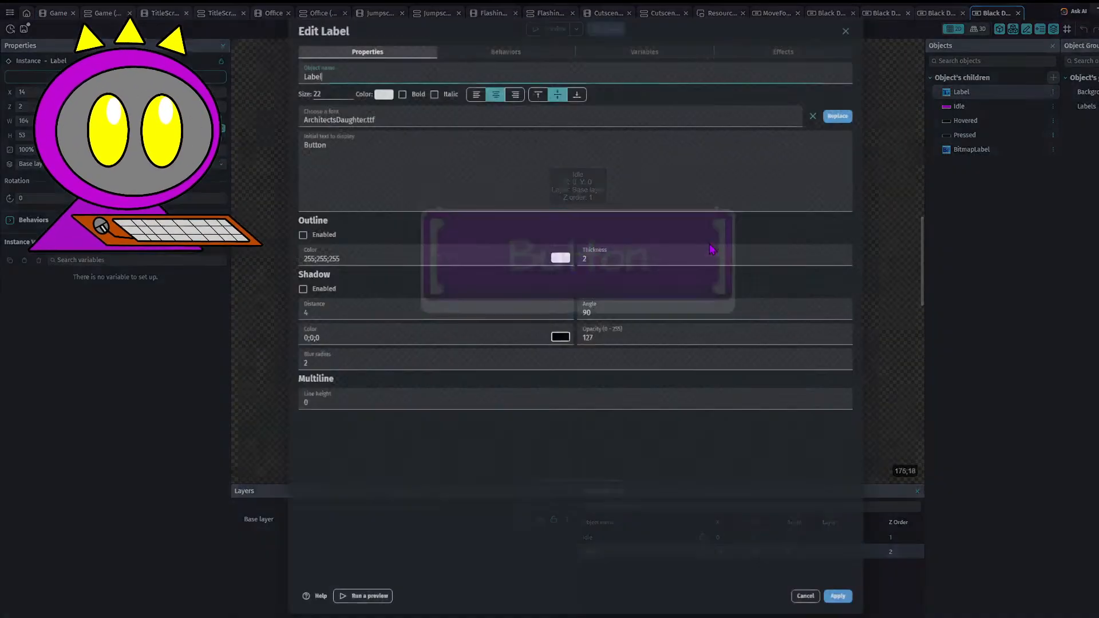
{"action": "left_click", "coordinate": [805, 596]}
{"action": "double_click", "coordinate": [726, 232]}
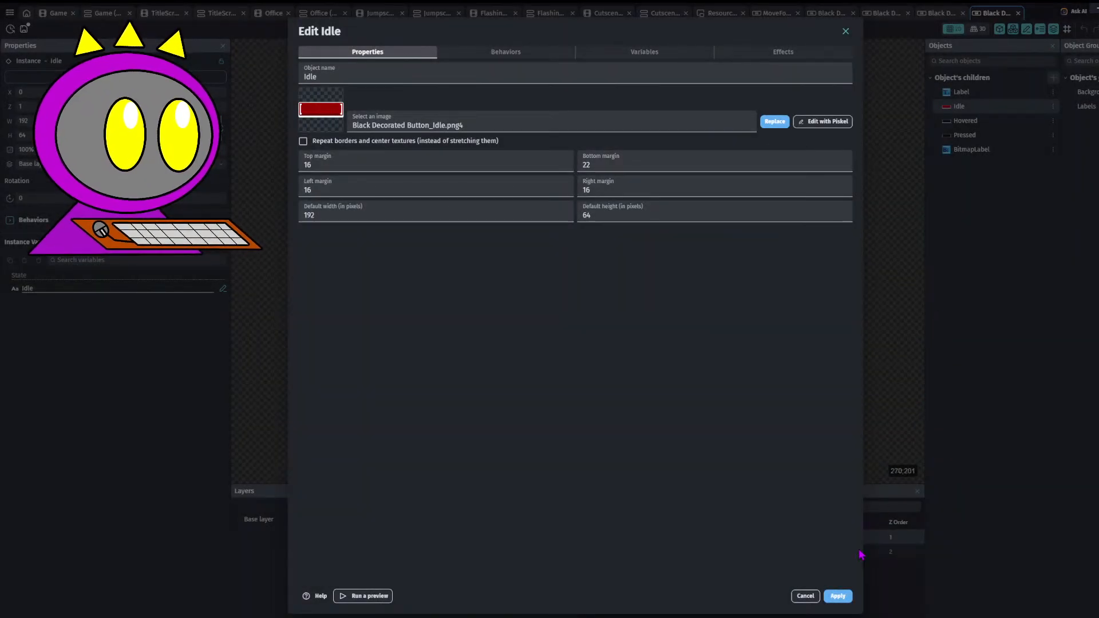
{"action": "left_click", "coordinate": [838, 596]}
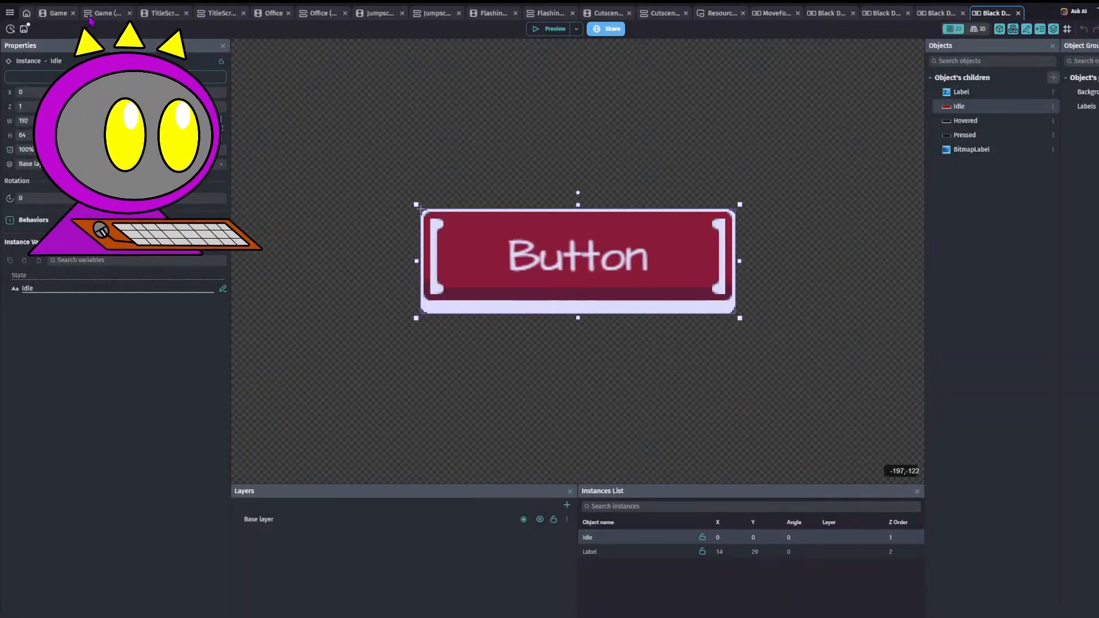
{"action": "left_click", "coordinate": [26, 30]}
- Make the OtherUI layer visible in the Game scene and run a preview from the TitleScreen scene
{"action": "left_click", "coordinate": [59, 14]}
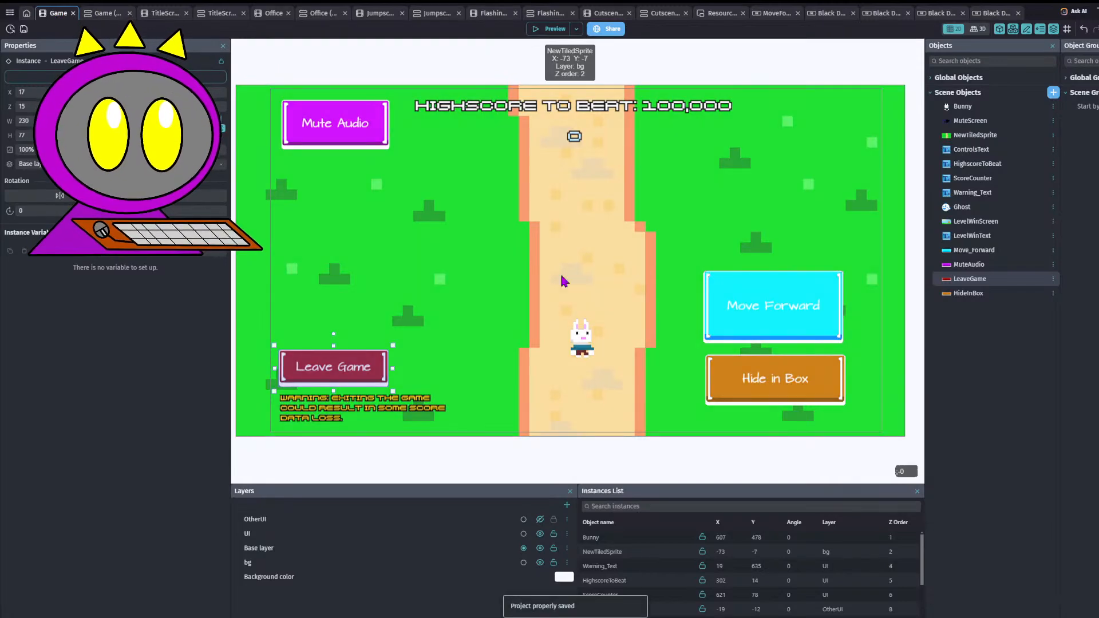
{"action": "left_click", "coordinate": [540, 519]}
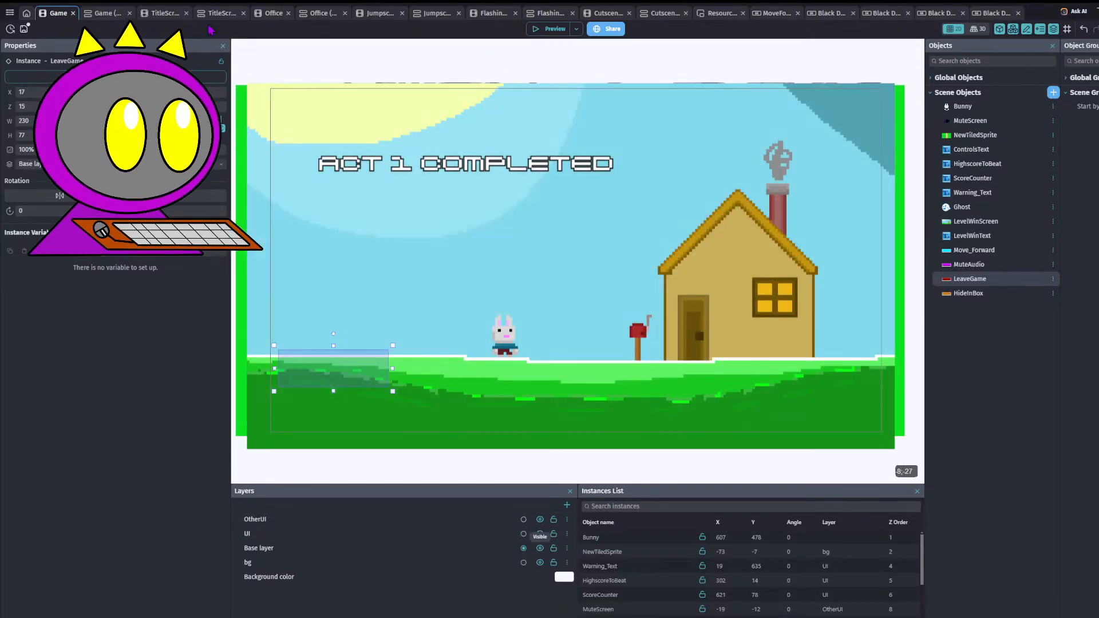
{"action": "left_click", "coordinate": [169, 16]}
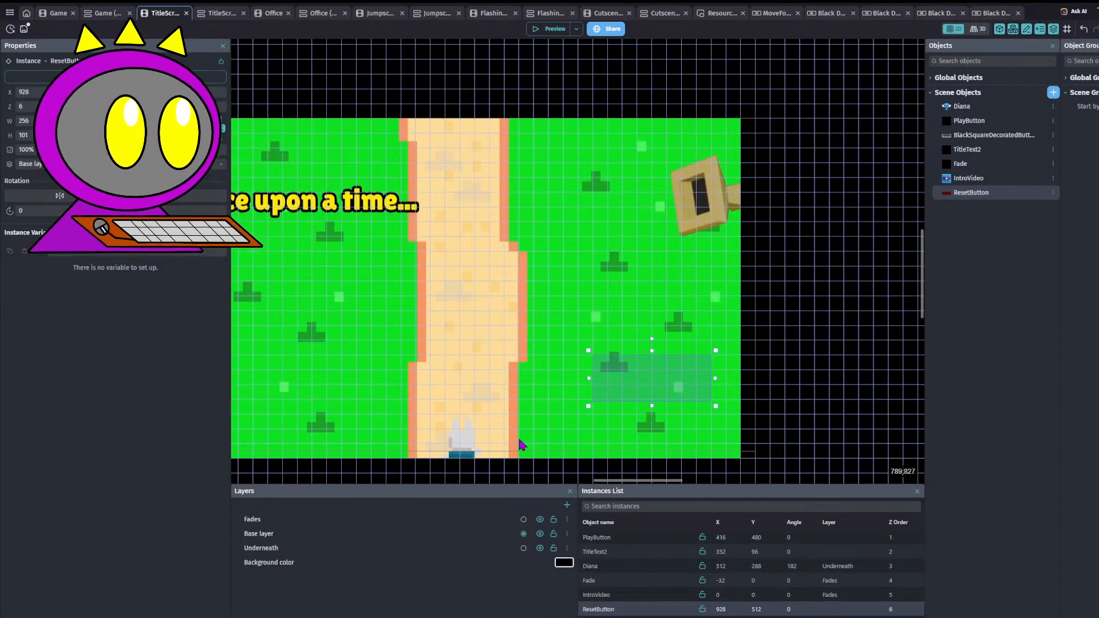
{"action": "left_click", "coordinate": [547, 32]}
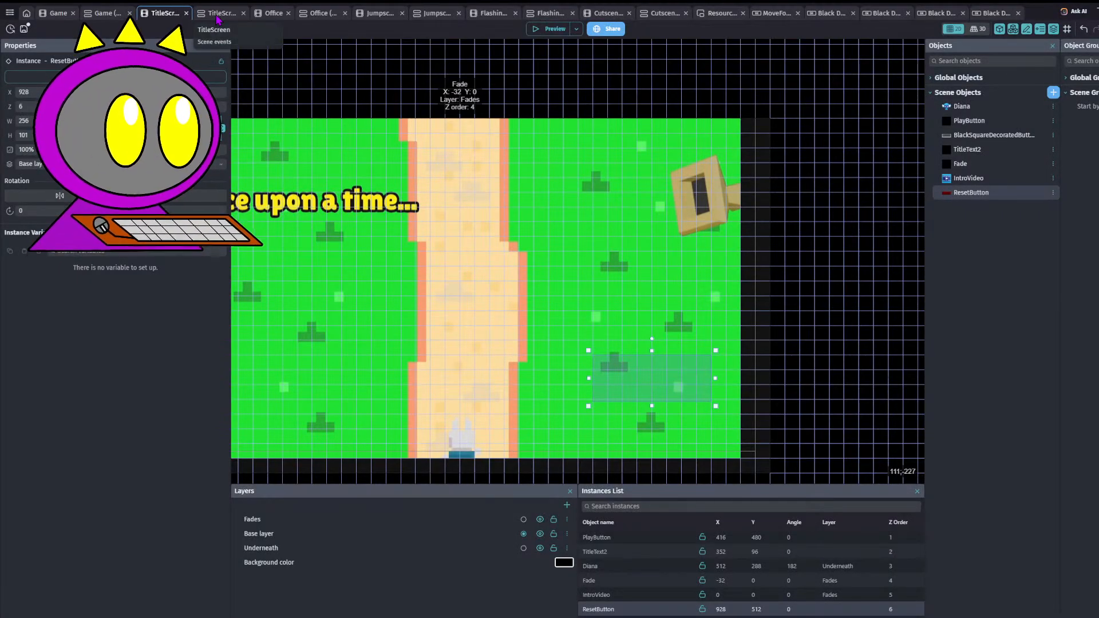
- Return to the Game scene's layout and save the project
{"action": "left_click", "coordinate": [218, 14]}
{"action": "left_click", "coordinate": [58, 13]}
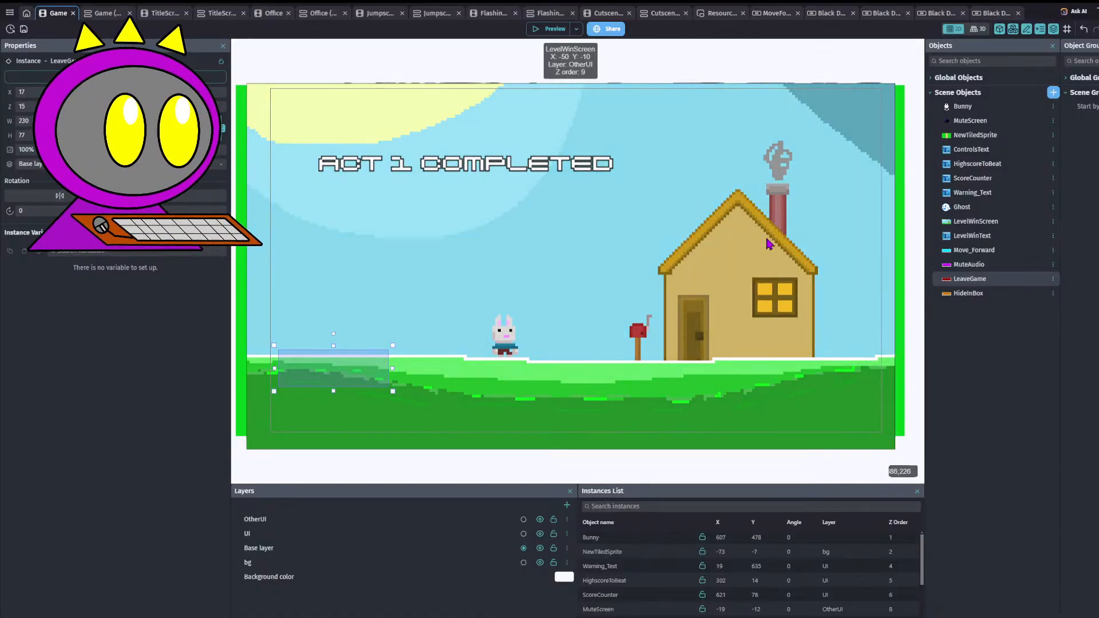
{"action": "key", "text": "ctrl+s"}
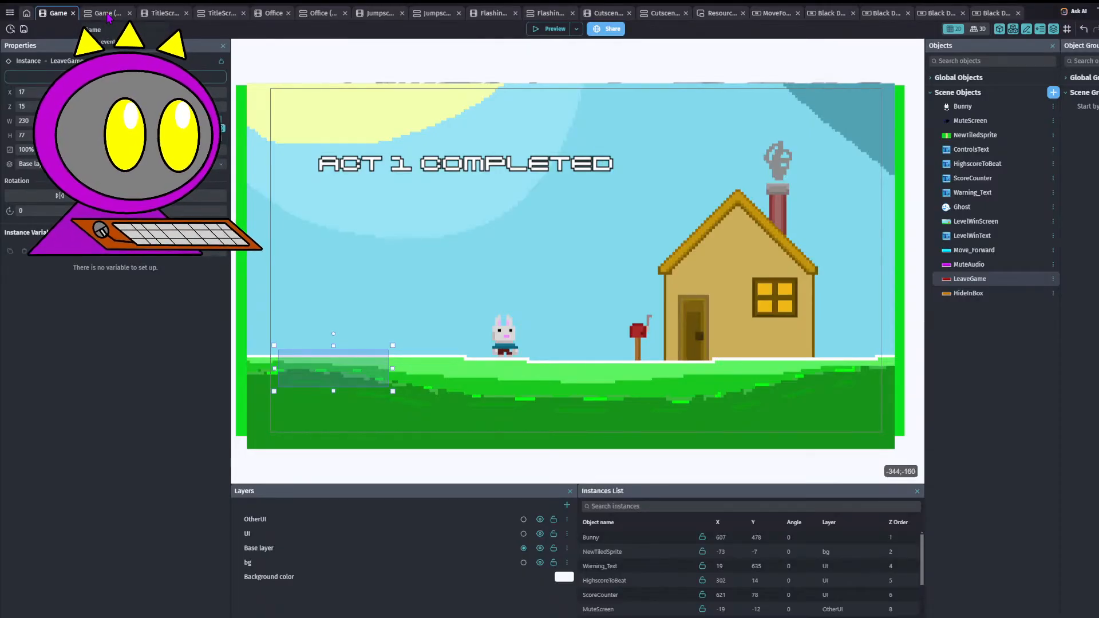
- Review the Game scene's events, from the scene start and Controls group through the act-completion events
{"action": "left_click", "coordinate": [109, 17]}
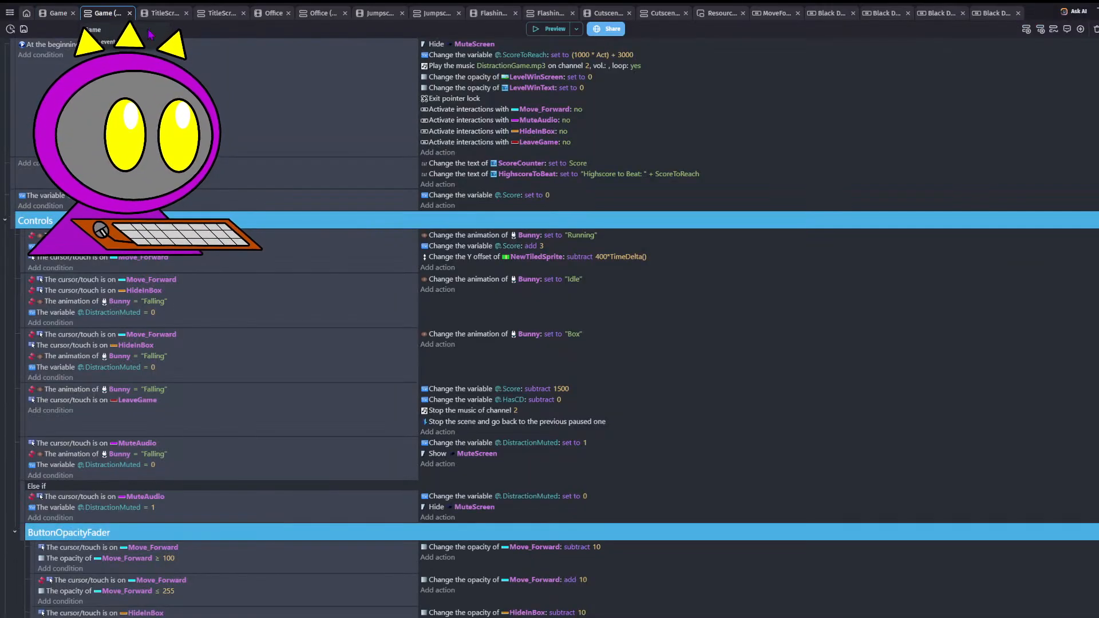
{"action": "scroll", "coordinate": [607, 398], "scroll_direction": "up", "scroll_amount": 3}
{"action": "scroll", "coordinate": [567, 397], "scroll_direction": "down", "scroll_amount": 5}
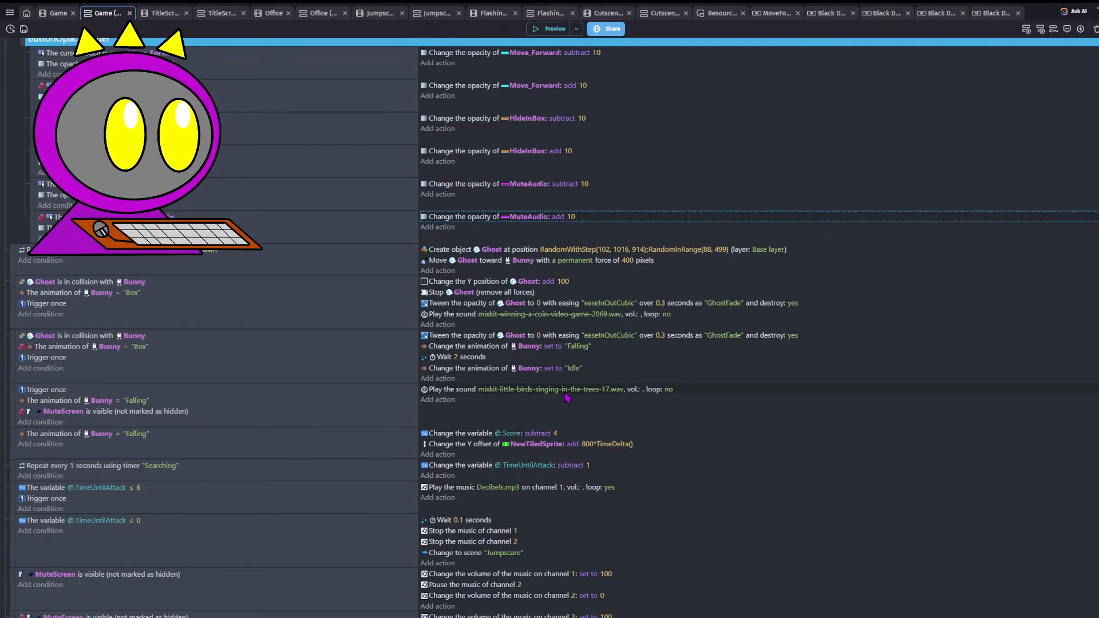
{"action": "scroll", "coordinate": [361, 448], "scroll_direction": "down", "scroll_amount": 6}
{"action": "scroll", "coordinate": [372, 458], "scroll_direction": "up", "scroll_amount": 8}
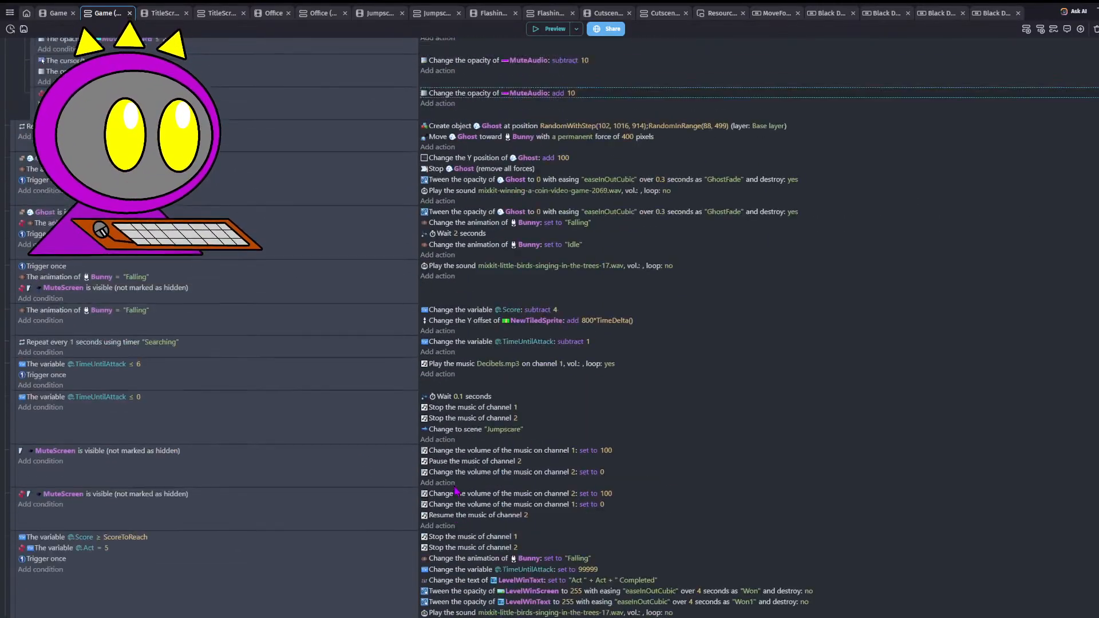
{"action": "scroll", "coordinate": [456, 490], "scroll_direction": "up", "scroll_amount": 7}
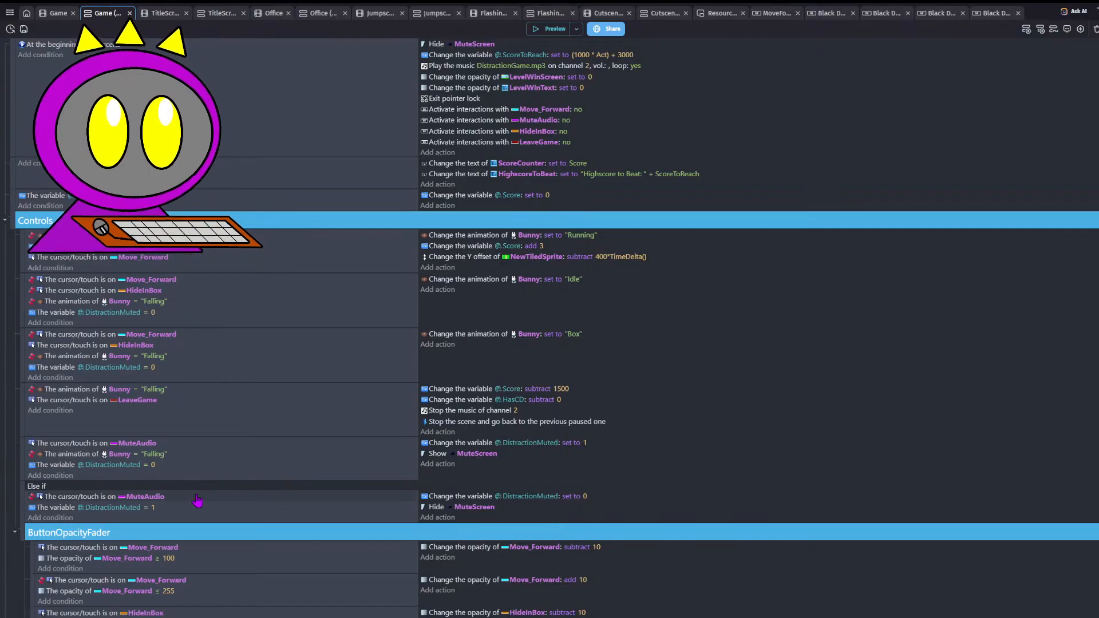
{"action": "scroll", "coordinate": [207, 492], "scroll_direction": "down", "scroll_amount": 2}
{"action": "scroll", "coordinate": [207, 492], "scroll_direction": "up", "scroll_amount": 1}
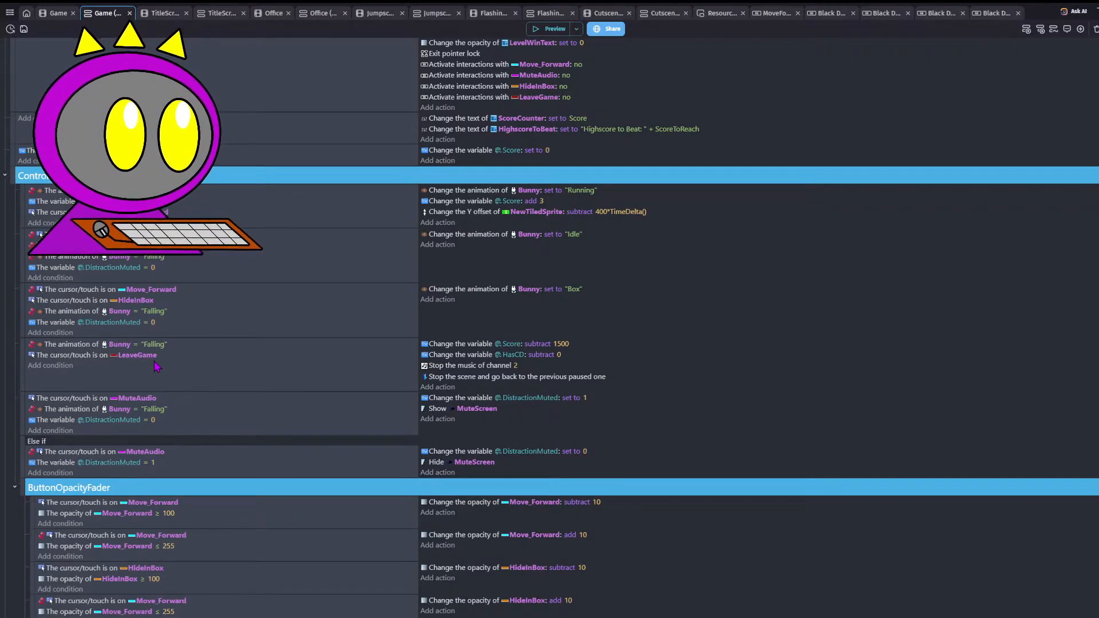
- Add a condition to the LeaveGame cursor/touch event in the Controls group requiring LeaveGame's opacity to equal 100
{"action": "left_click", "coordinate": [81, 356]}
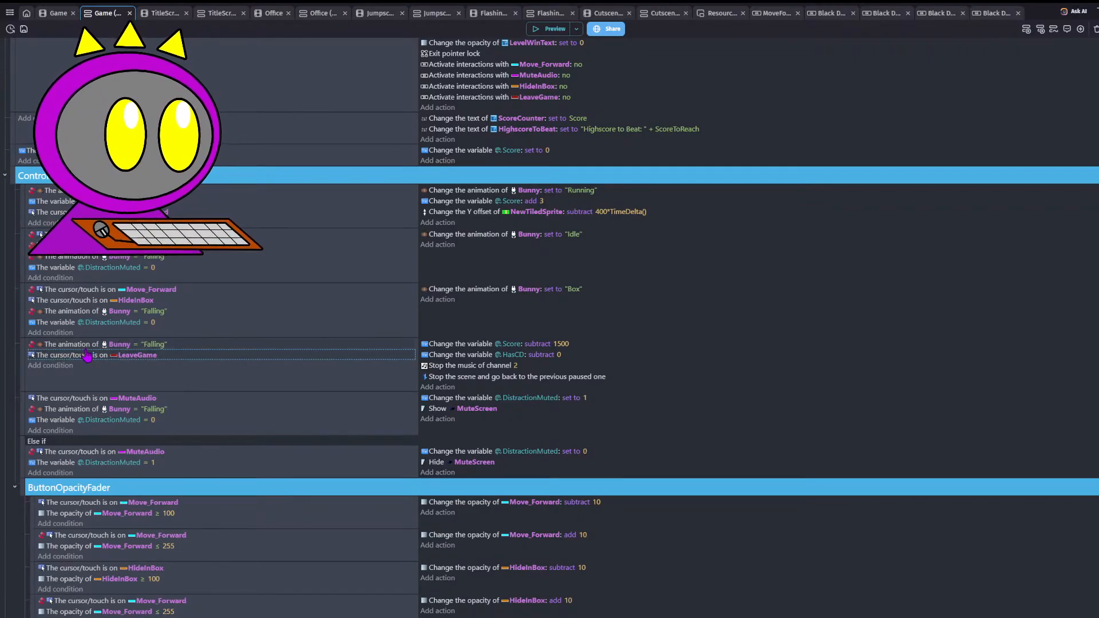
{"action": "left_click", "coordinate": [59, 369]}
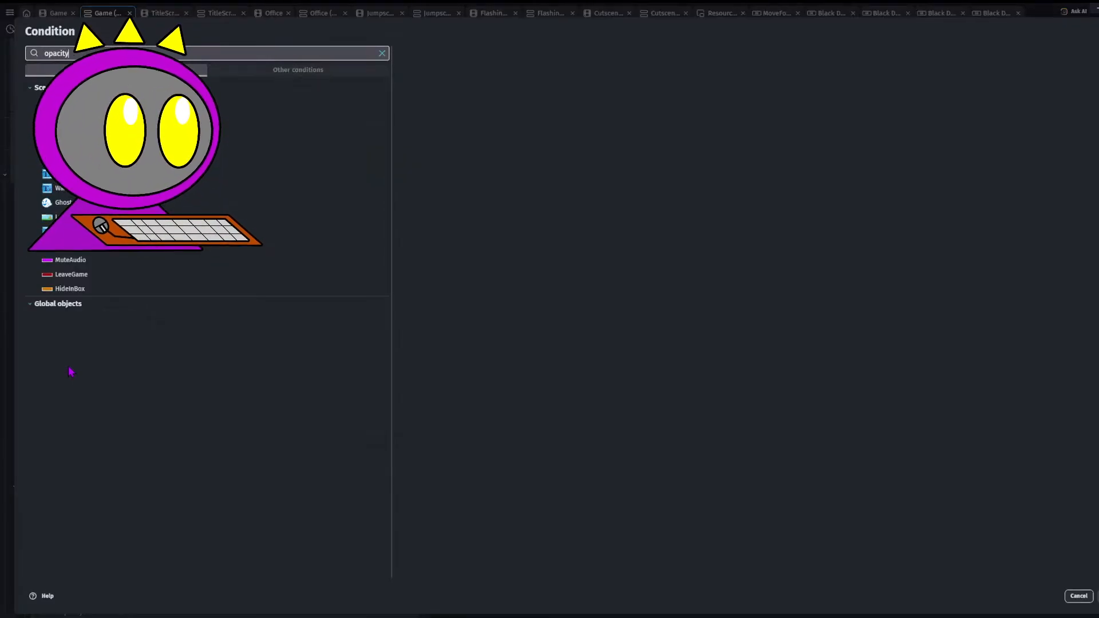
{"action": "type", "text": "opacity"}
{"action": "left_click", "coordinate": [171, 85]}
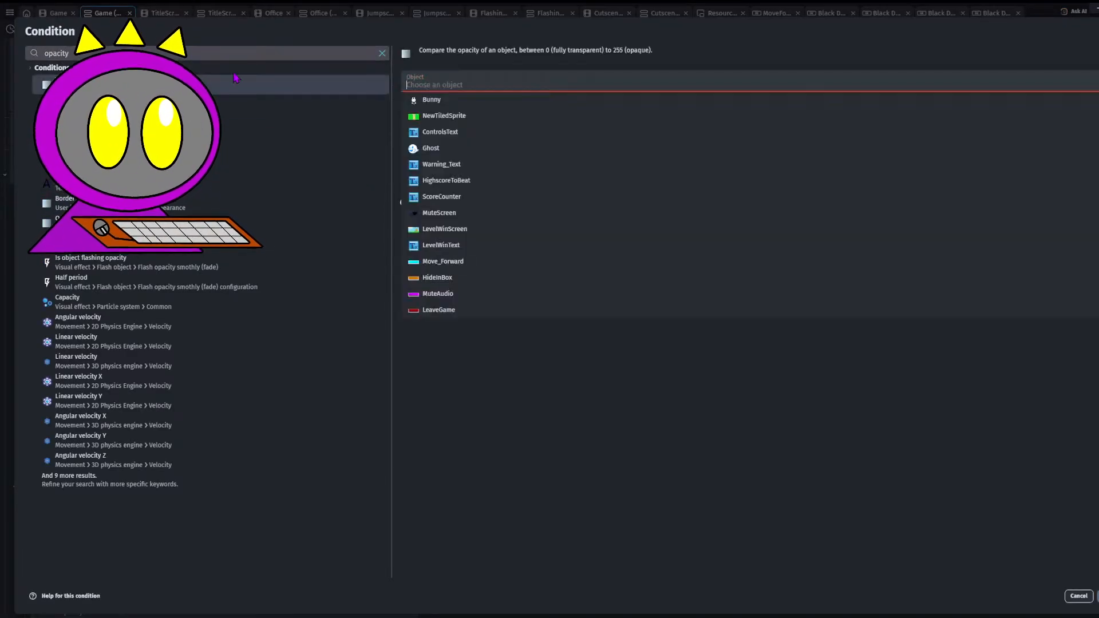
{"action": "left_click", "coordinate": [464, 316]}
{"action": "left_click", "coordinate": [492, 153]}
{"action": "type", "text": "100"}
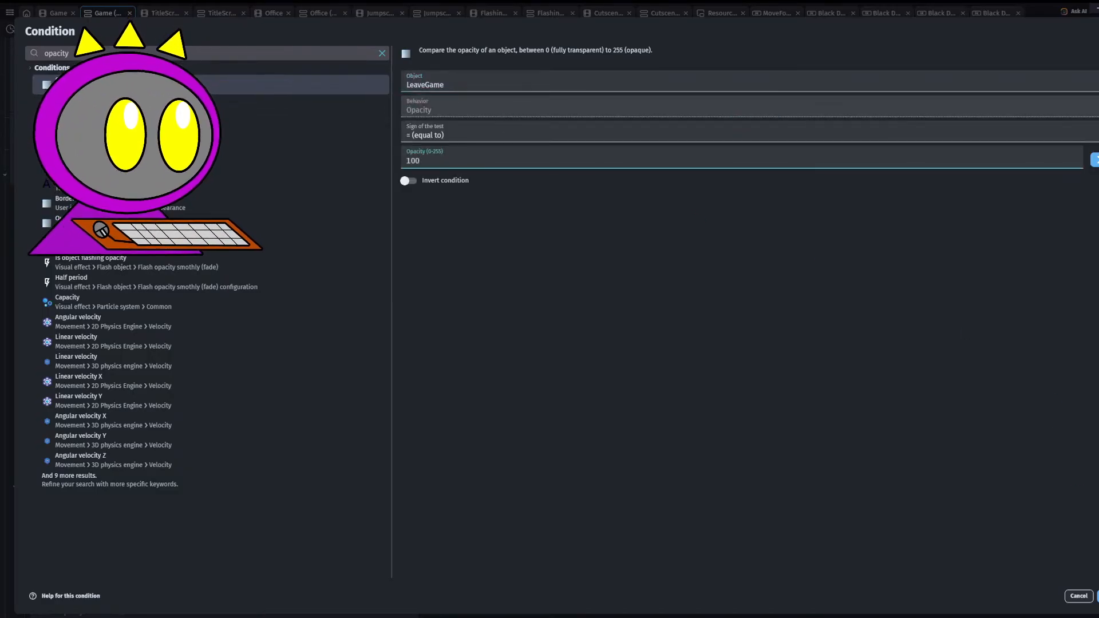
{"action": "key", "text": "Return"}
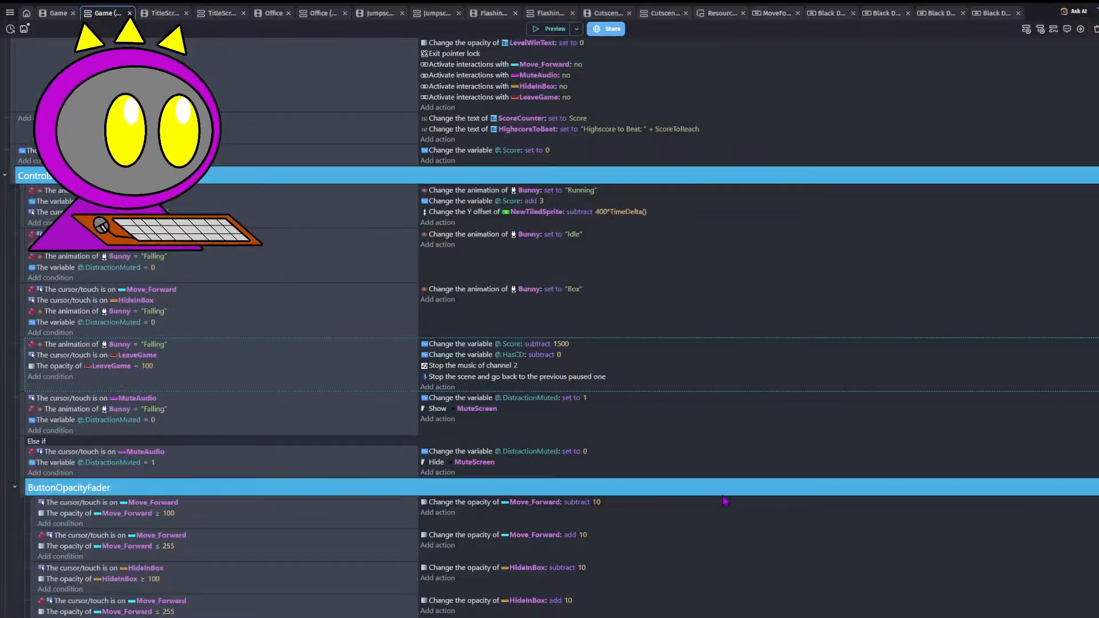
{"action": "left_click", "coordinate": [64, 367]}
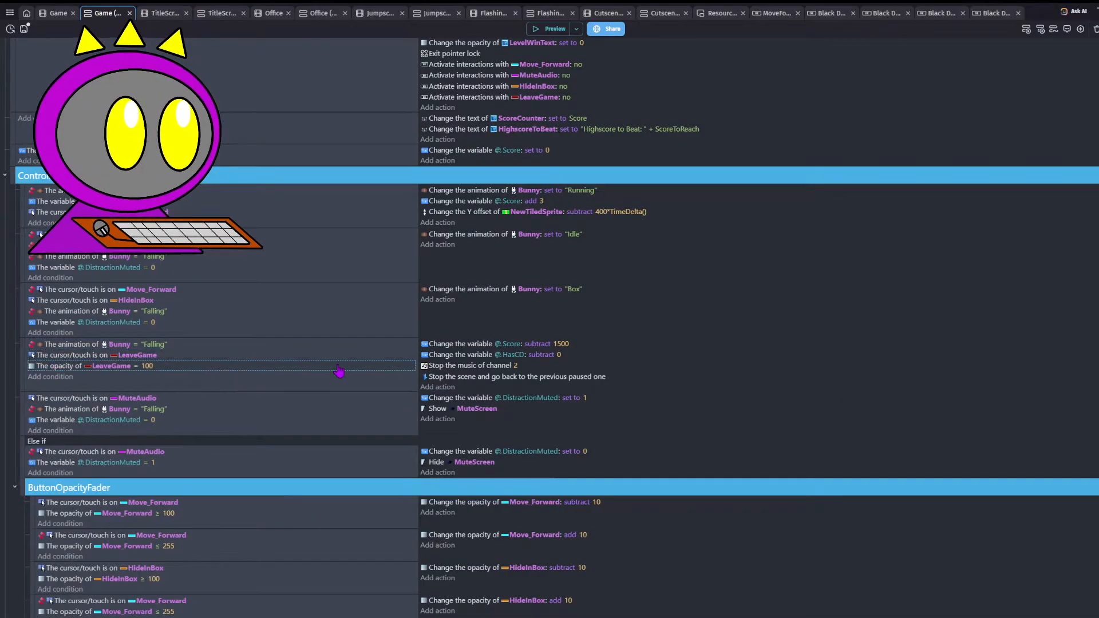
- Add an action to the beginning-of-scene event that sets LeaveGame's opacity to 0, reusing the LevelWinText opacity action
{"action": "scroll", "coordinate": [344, 367], "scroll_direction": "up", "scroll_amount": 1}
{"action": "left_click", "coordinate": [447, 153]}
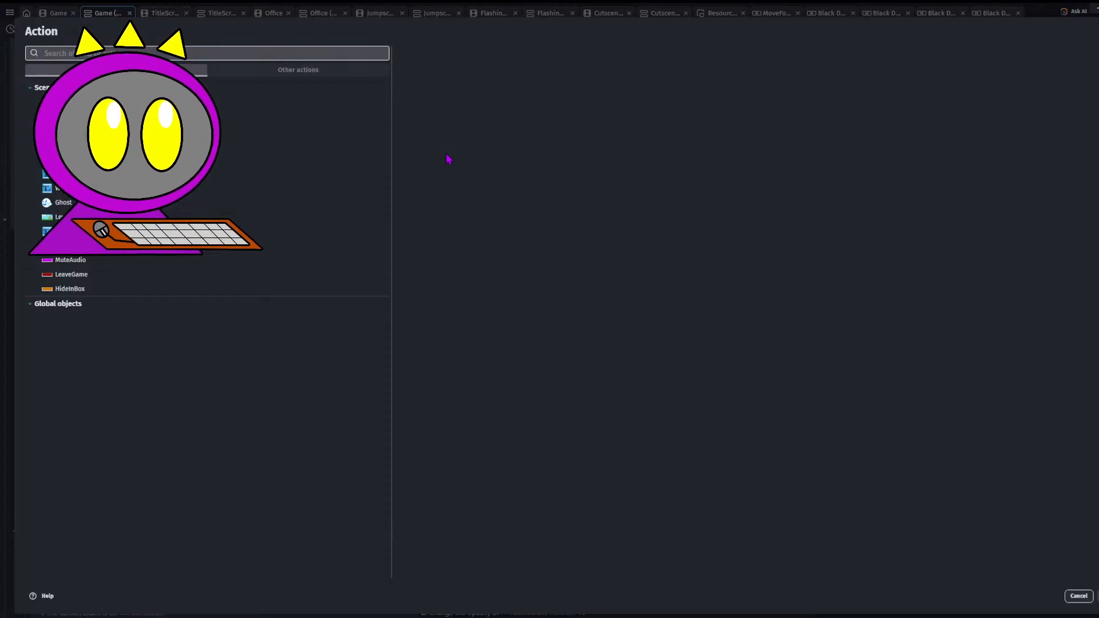
{"action": "left_click", "coordinate": [1079, 596]}
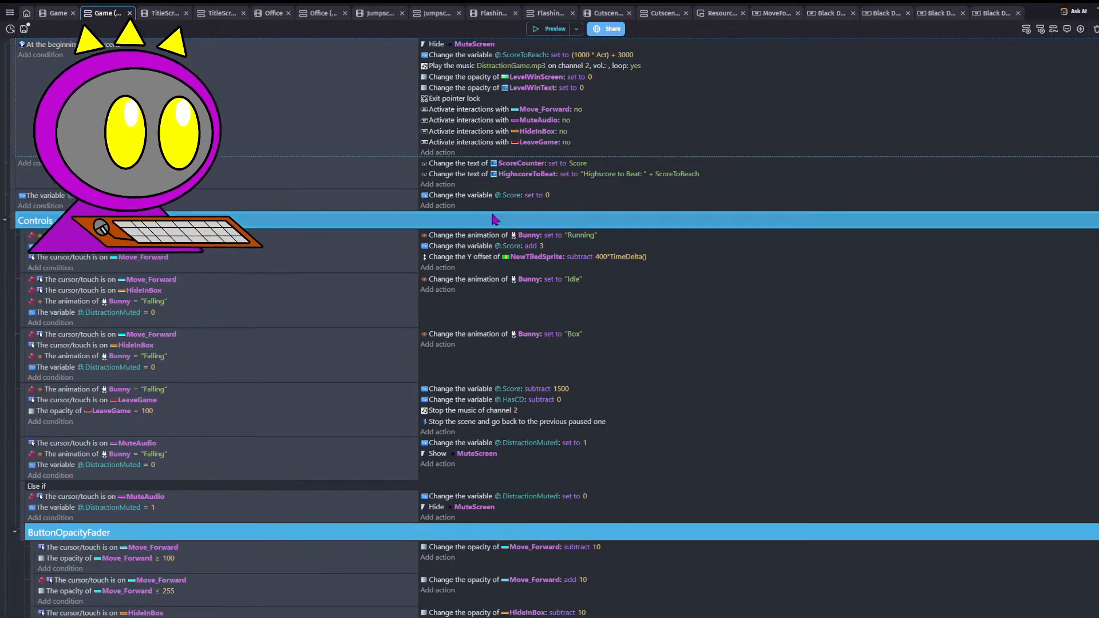
{"action": "key", "text": "ctrl+v"}
{"action": "left_click", "coordinate": [529, 99]}
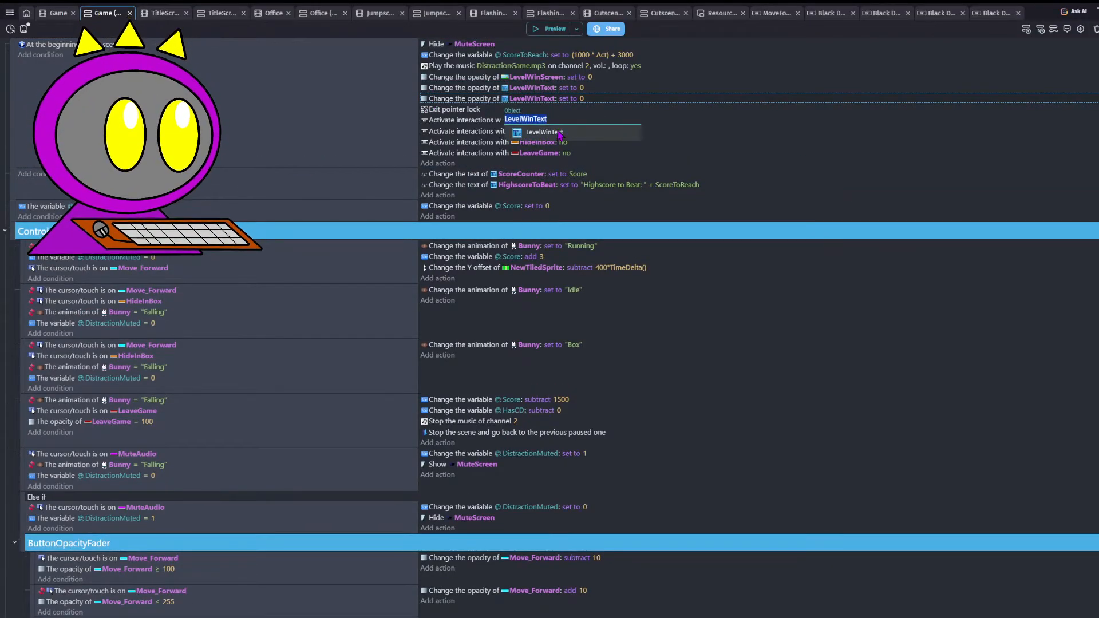
{"action": "type", "text": "lea"}
{"action": "left_click", "coordinate": [558, 132]}
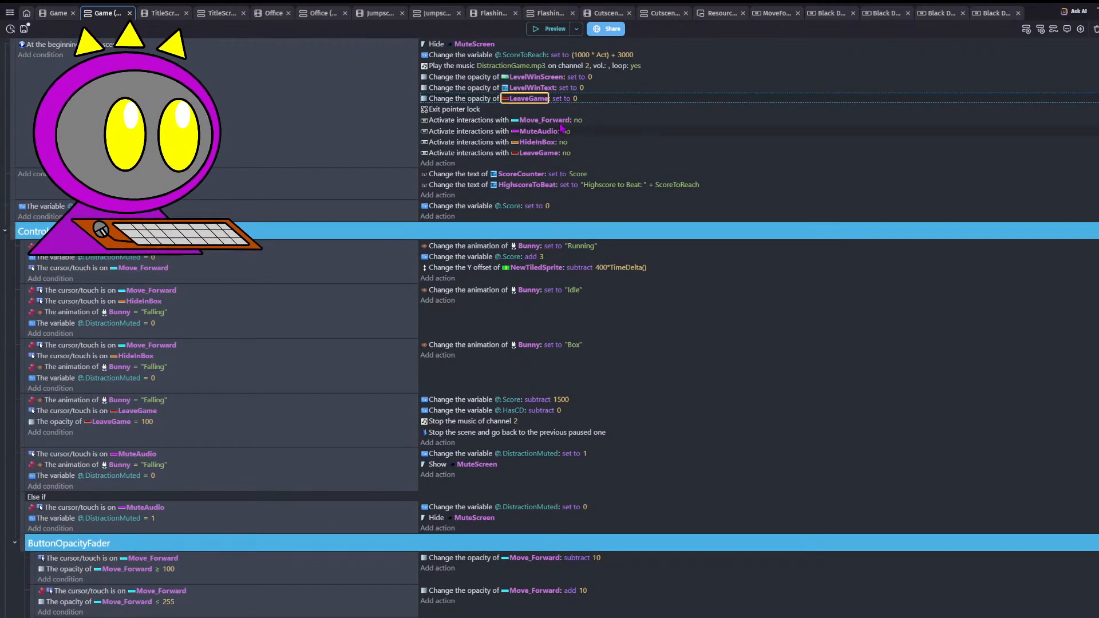
{"action": "left_click", "coordinate": [576, 100]}
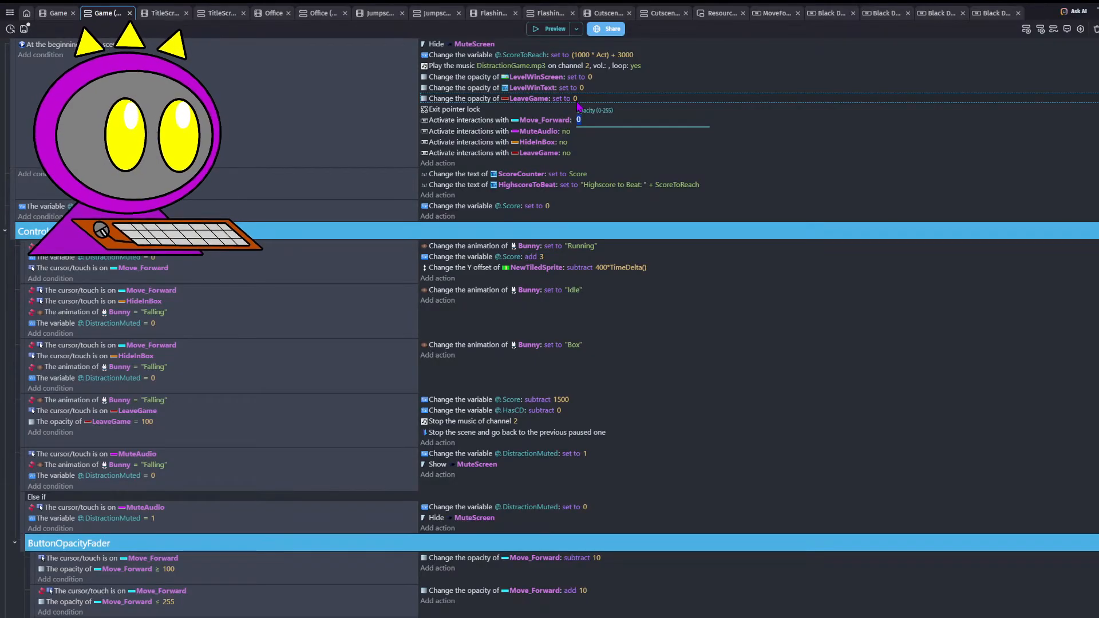
{"action": "left_click", "coordinate": [521, 292]}
- Add an action increasing LeaveGame's opacity by 5 to the empty last event, then save and return to the Game scene layout
{"action": "scroll", "coordinate": [380, 392], "scroll_direction": "down", "scroll_amount": 12}
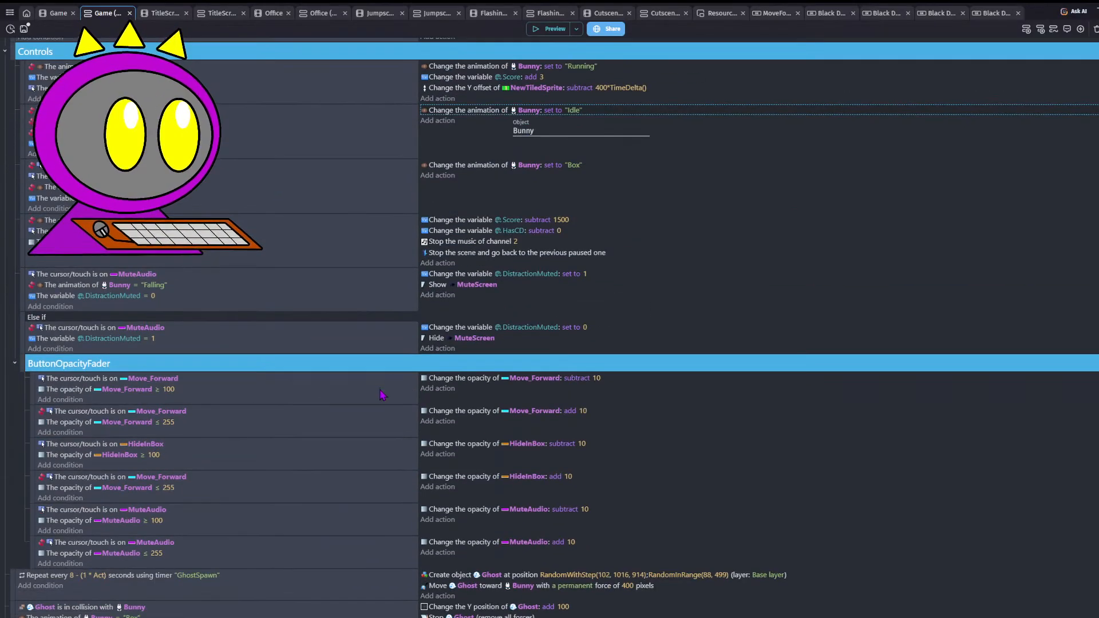
{"action": "scroll", "coordinate": [147, 556], "scroll_direction": "down", "scroll_amount": 3}
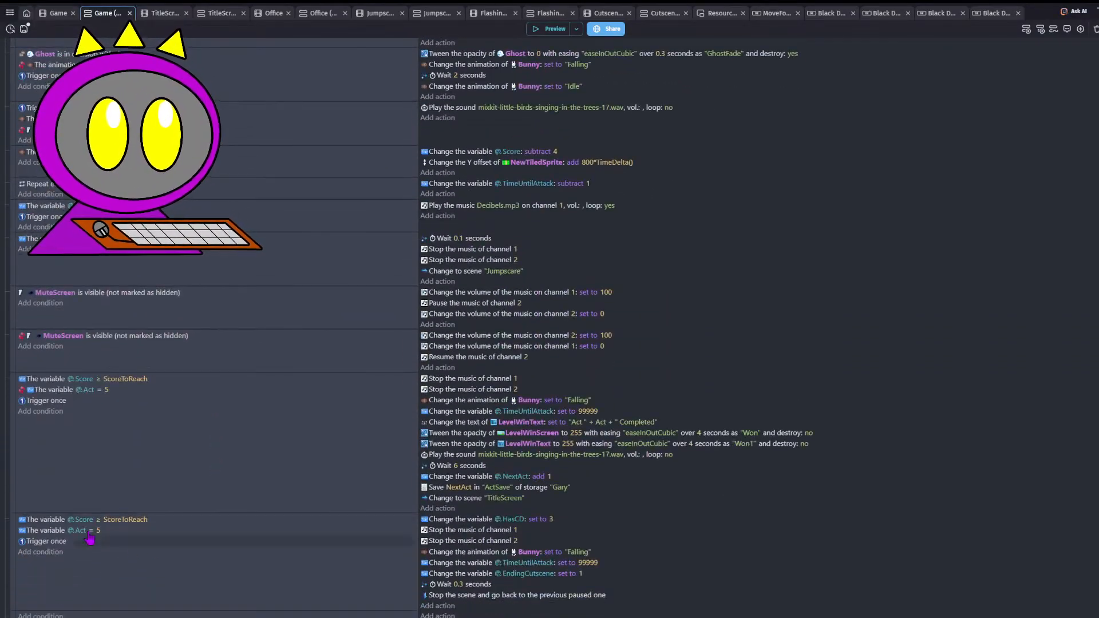
{"action": "scroll", "coordinate": [38, 598], "scroll_direction": "down", "scroll_amount": 1}
{"action": "left_click", "coordinate": [36, 606]}
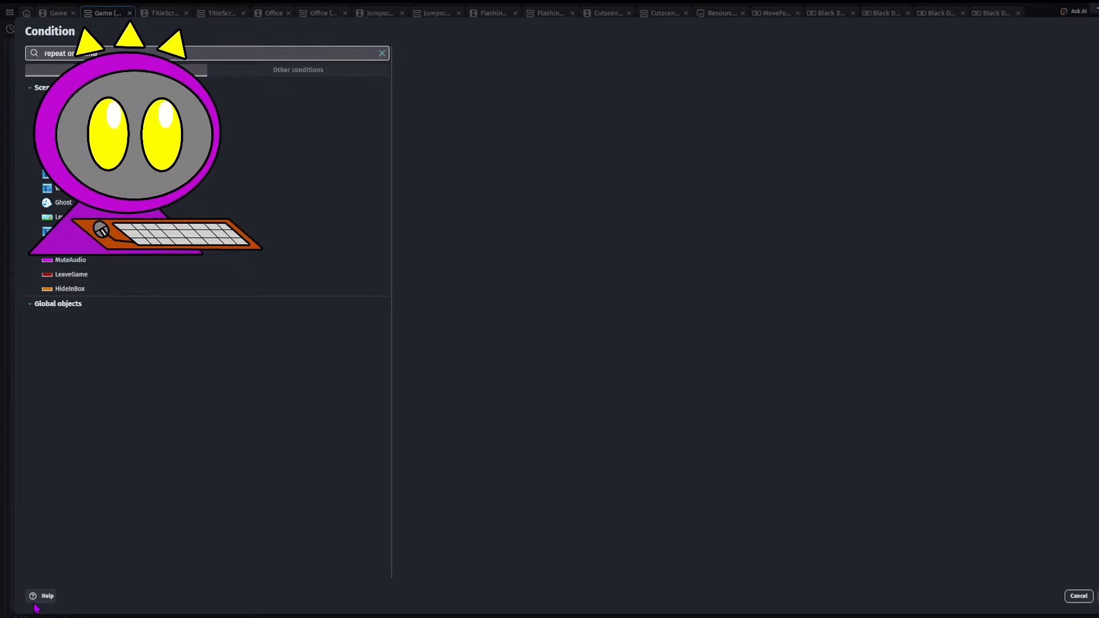
{"action": "left_click", "coordinate": [1079, 597]}
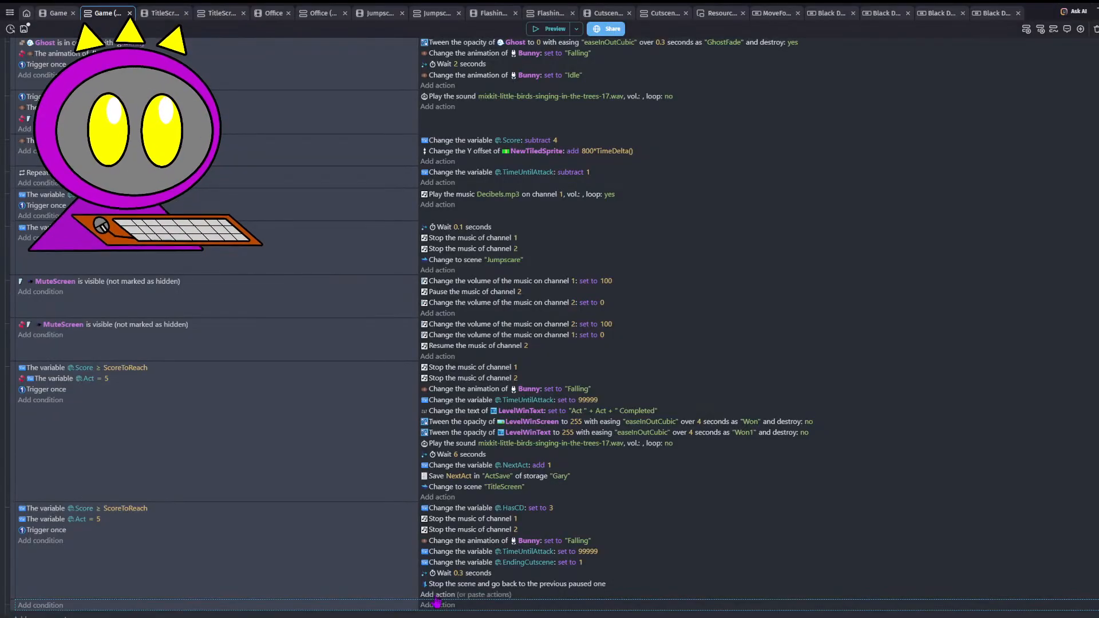
{"action": "left_click", "coordinate": [441, 605]}
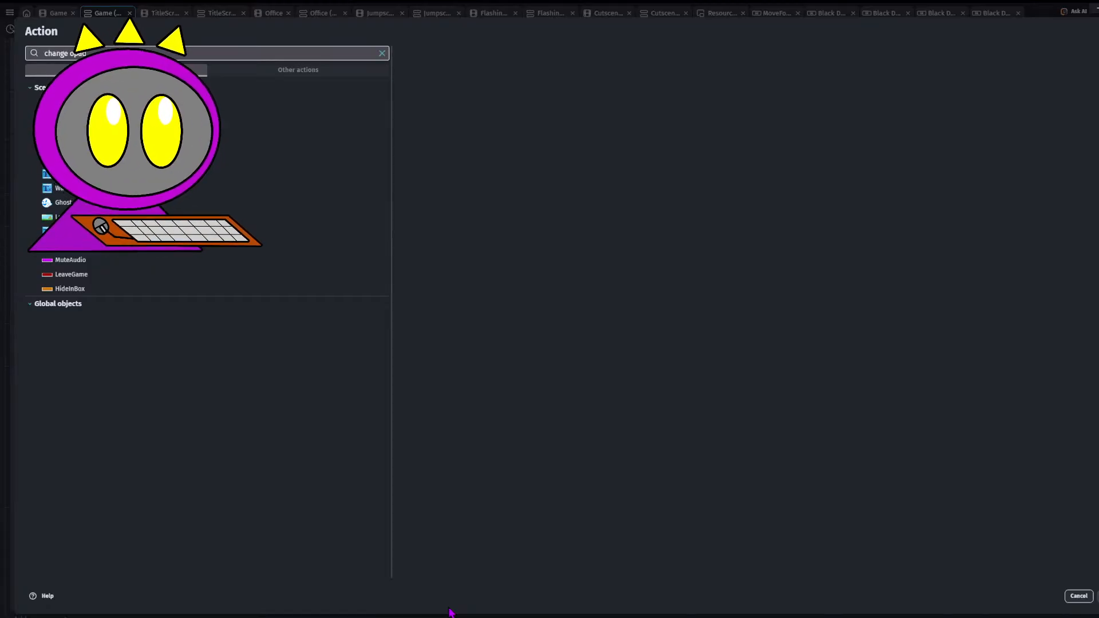
{"action": "type", "text": "change opac"}
{"action": "left_click", "coordinate": [283, 105]}
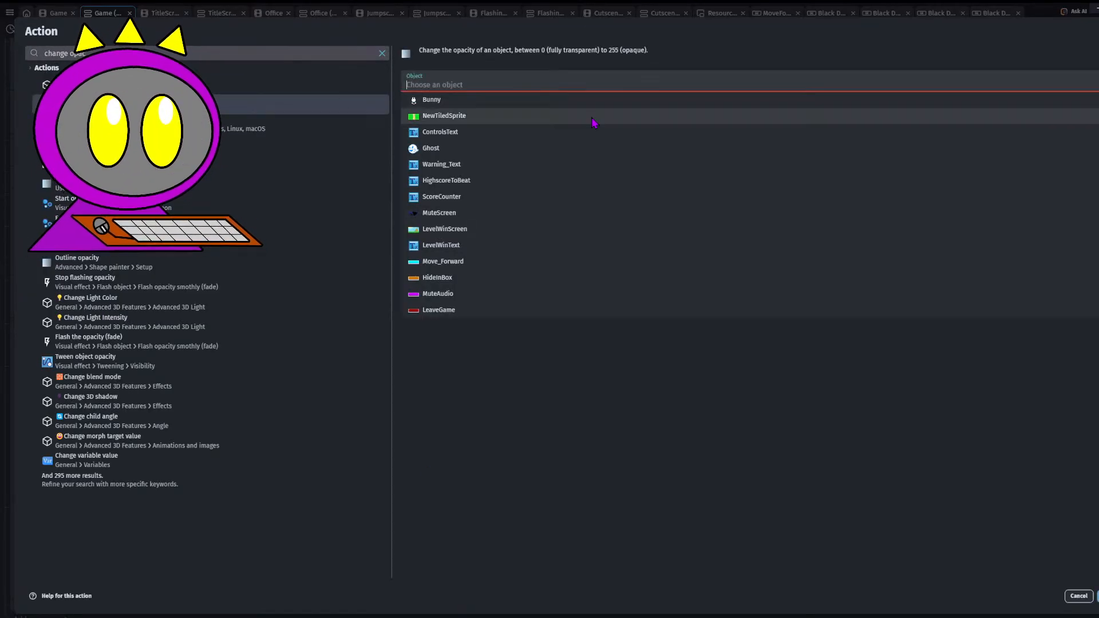
{"action": "left_click", "coordinate": [483, 313]}
{"action": "left_click", "coordinate": [463, 164]}
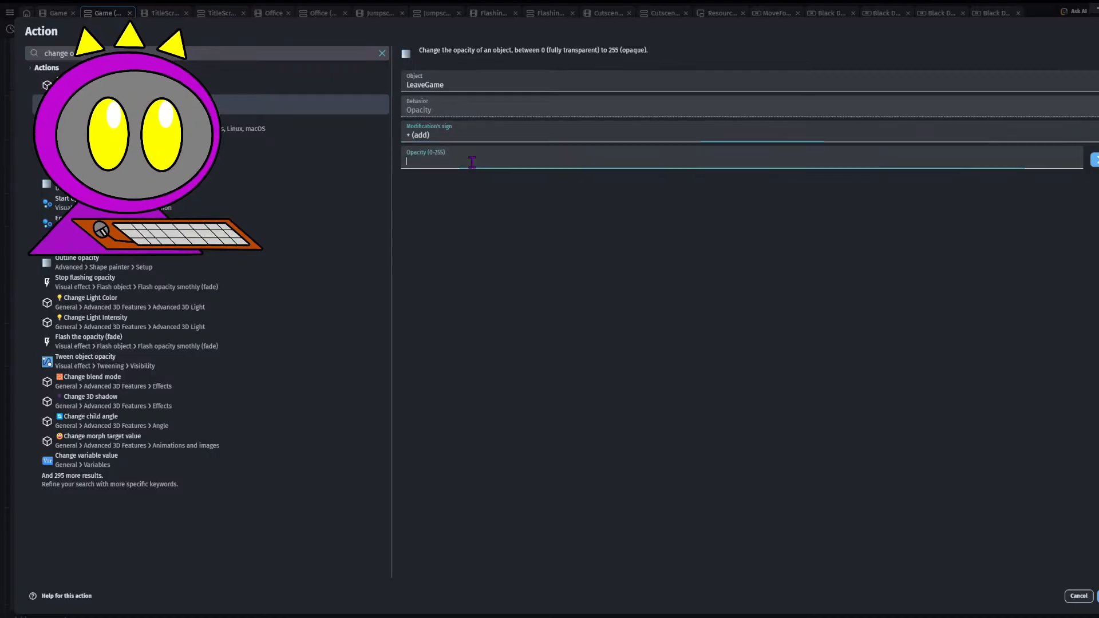
{"action": "type", "text": "5"}
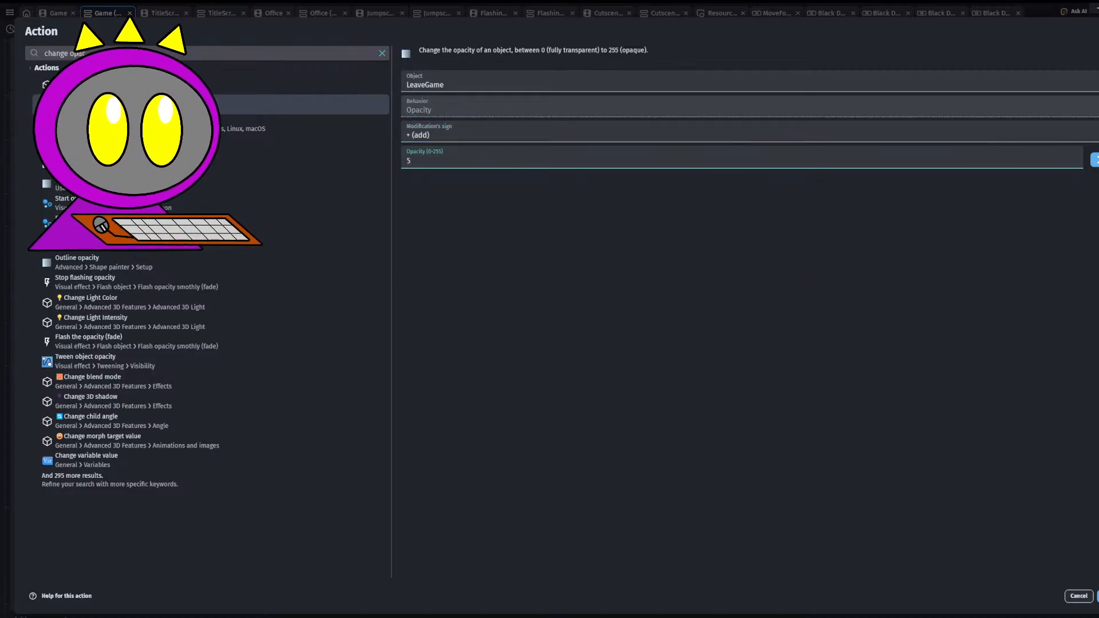
{"action": "left_click", "coordinate": [1096, 596]}
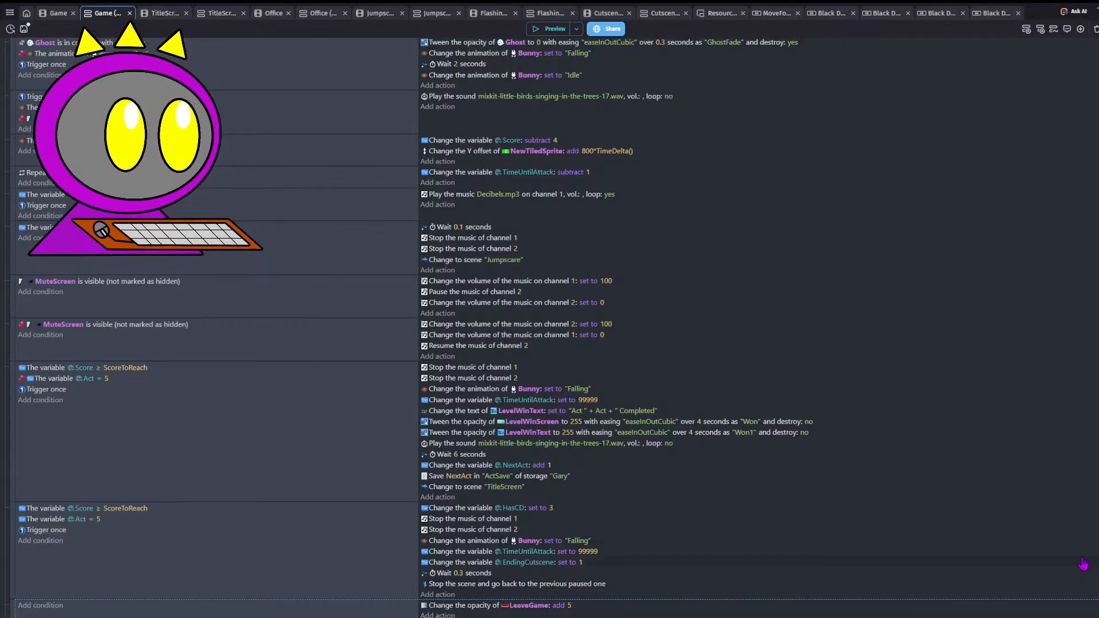
{"action": "left_click", "coordinate": [25, 30]}
{"action": "left_click", "coordinate": [58, 13]}
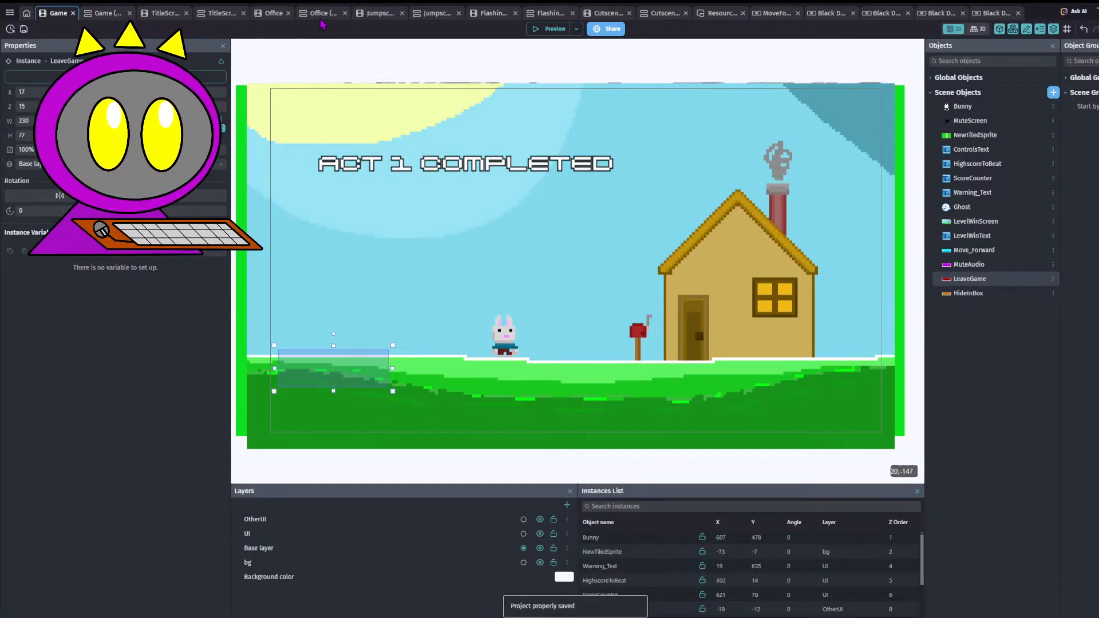
- Preview the game from the TitleScreen scene, then check the TitleScreen events and return to its layout
{"action": "left_click", "coordinate": [165, 14]}
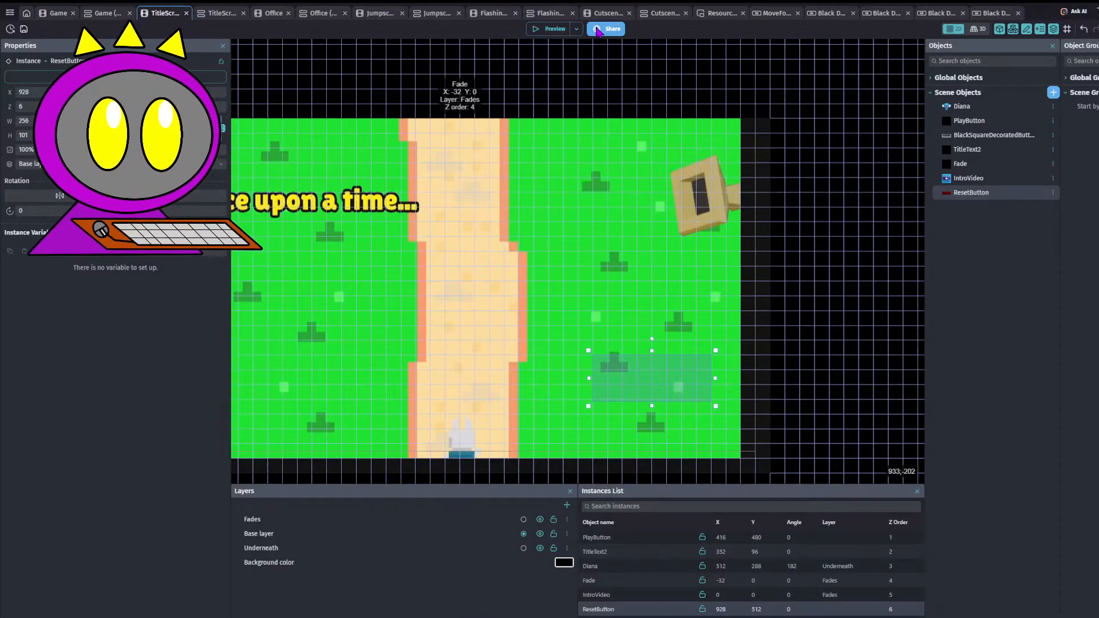
{"action": "left_click", "coordinate": [554, 30]}
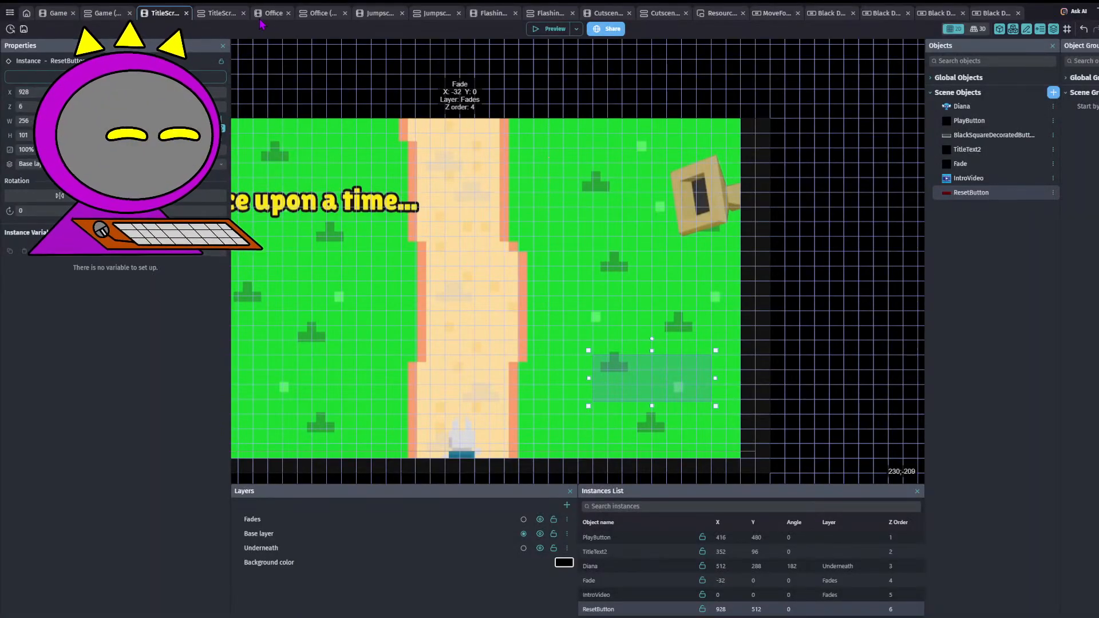
{"action": "left_click", "coordinate": [219, 14]}
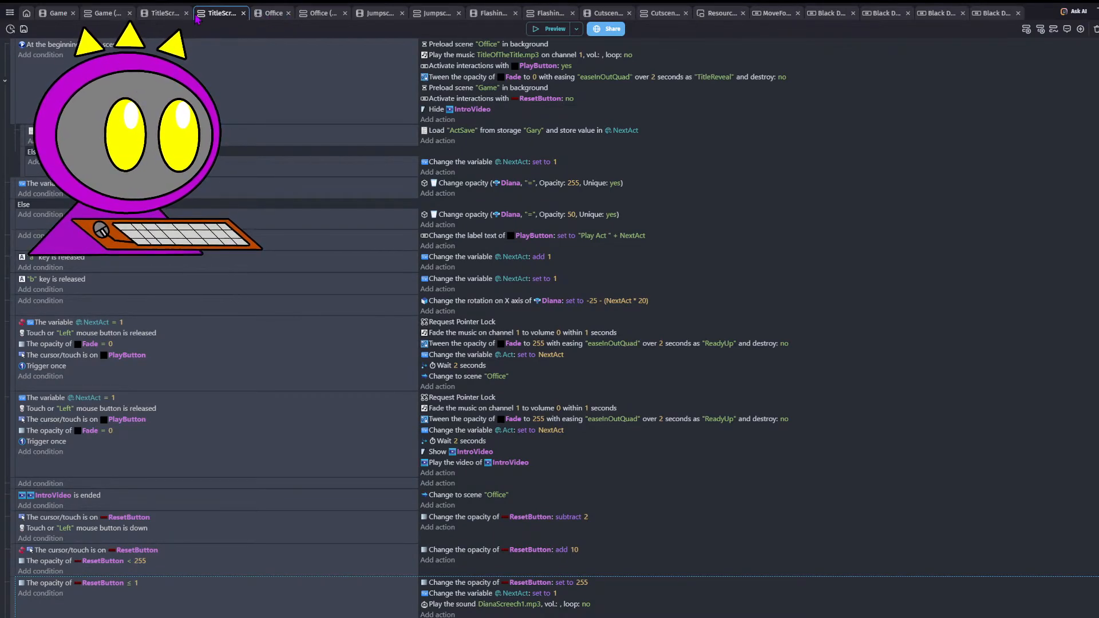
{"action": "left_click", "coordinate": [168, 15]}
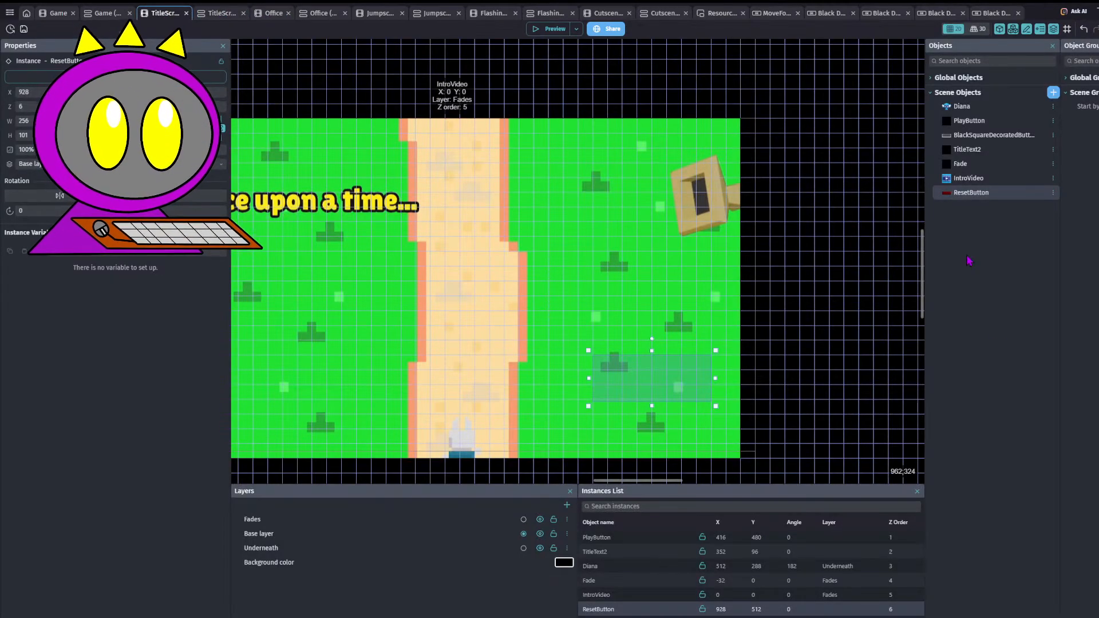
- With the Fades layer temporarily hidden, move ResetButton to about X 992, Y 603 in the TitleScreen scene, then save and preview
{"action": "left_click", "coordinate": [540, 519]}
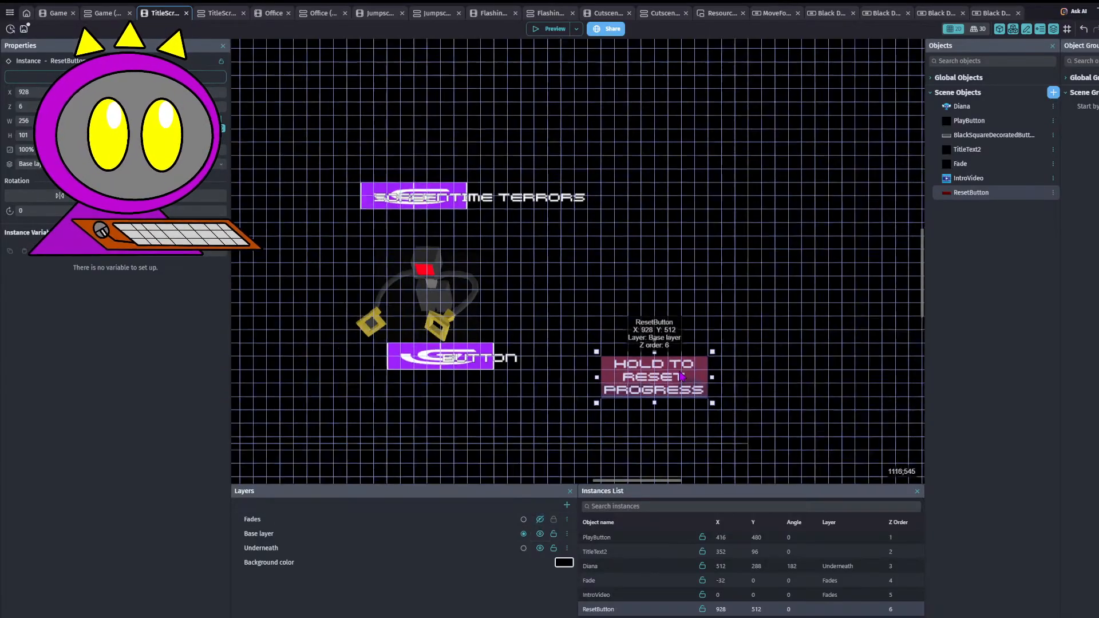
{"action": "scroll", "coordinate": [682, 376], "scroll_direction": "down", "scroll_amount": 1, "text": "ctrl"}
{"action": "left_click_drag", "start_coordinate": [683, 377], "coordinate": [683, 411]}
{"action": "left_click", "coordinate": [540, 520]}
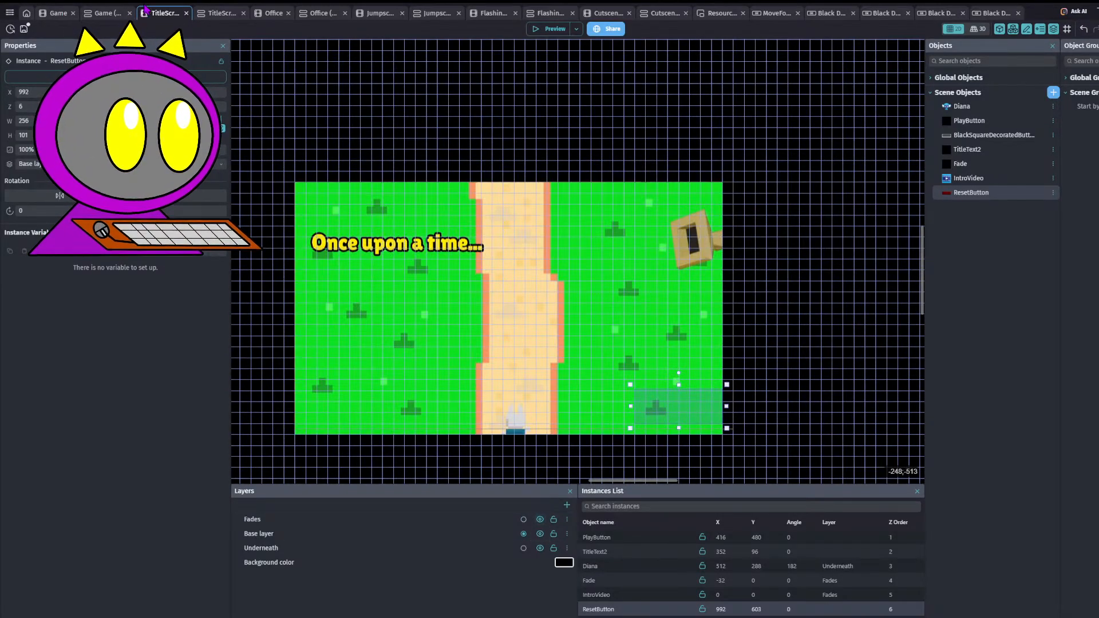
{"action": "left_click", "coordinate": [25, 30]}
{"action": "left_click", "coordinate": [550, 28]}
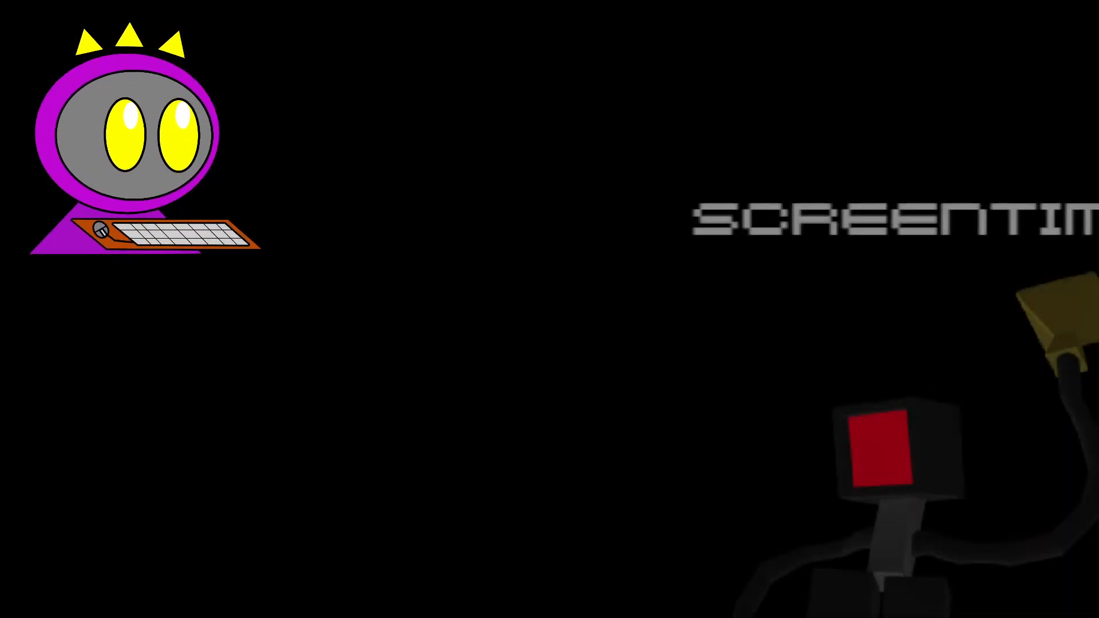
{"action": "key", "text": "alt+F4"}
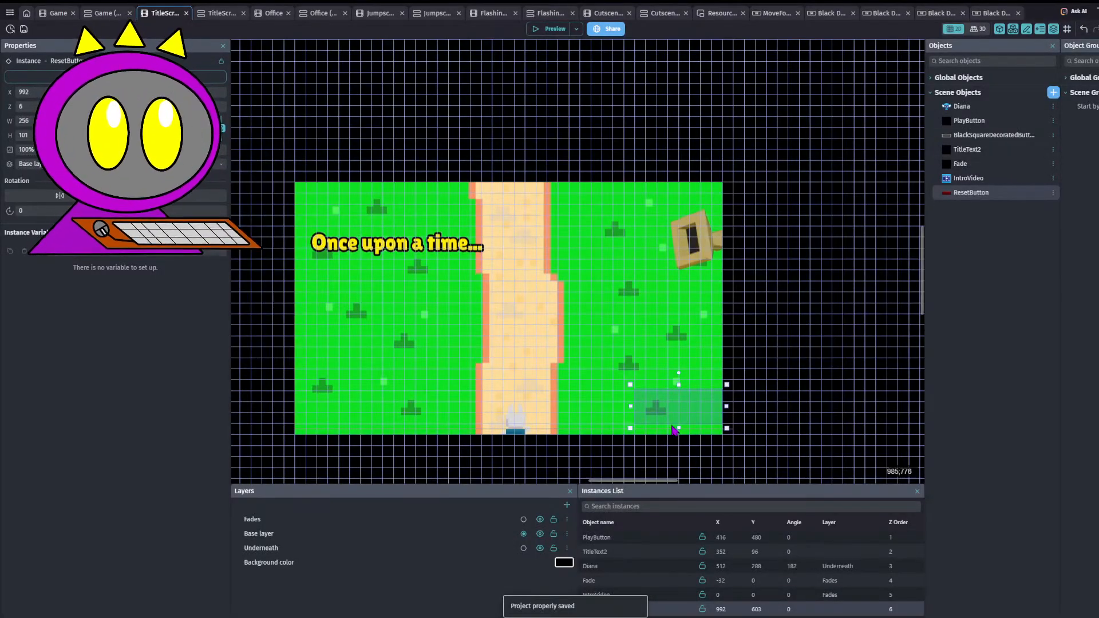
- Reposition ResetButton to about X 960, Y 571 with the Fades layer temporarily hidden, then save the project
{"action": "left_click", "coordinate": [540, 519]}
{"action": "left_click_drag", "start_coordinate": [681, 411], "coordinate": [668, 399]}
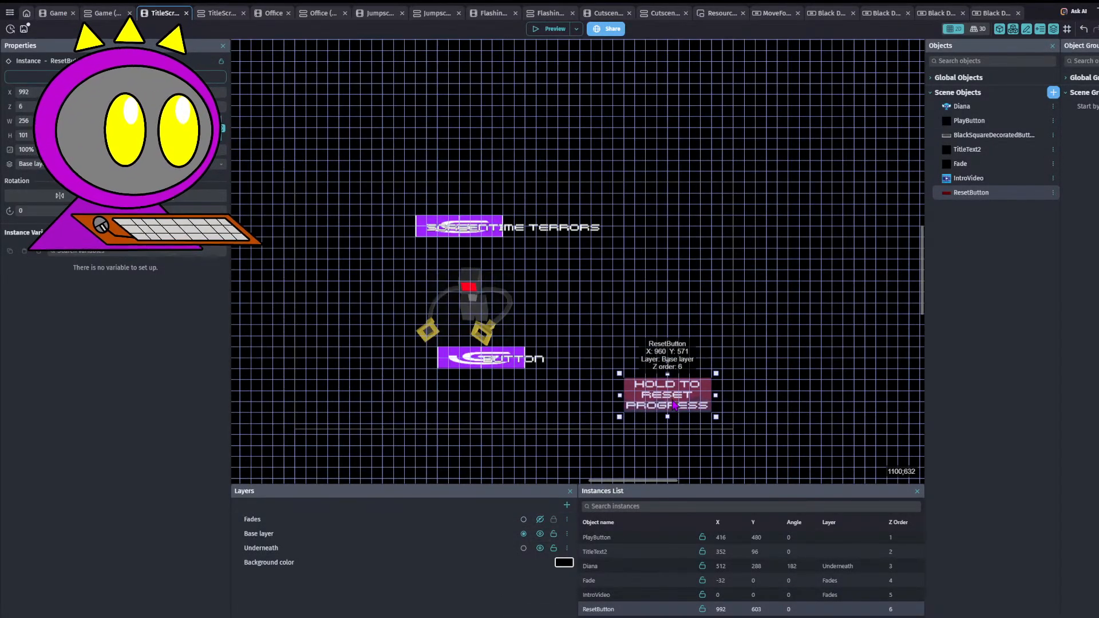
{"action": "left_click", "coordinate": [540, 519]}
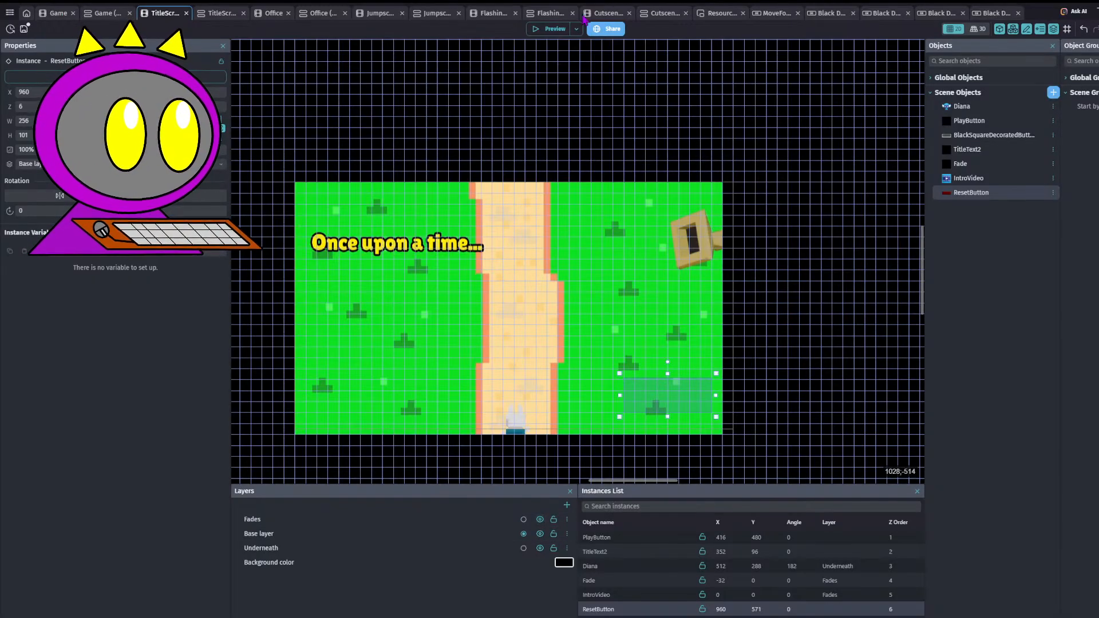
{"action": "left_click", "coordinate": [26, 29]}
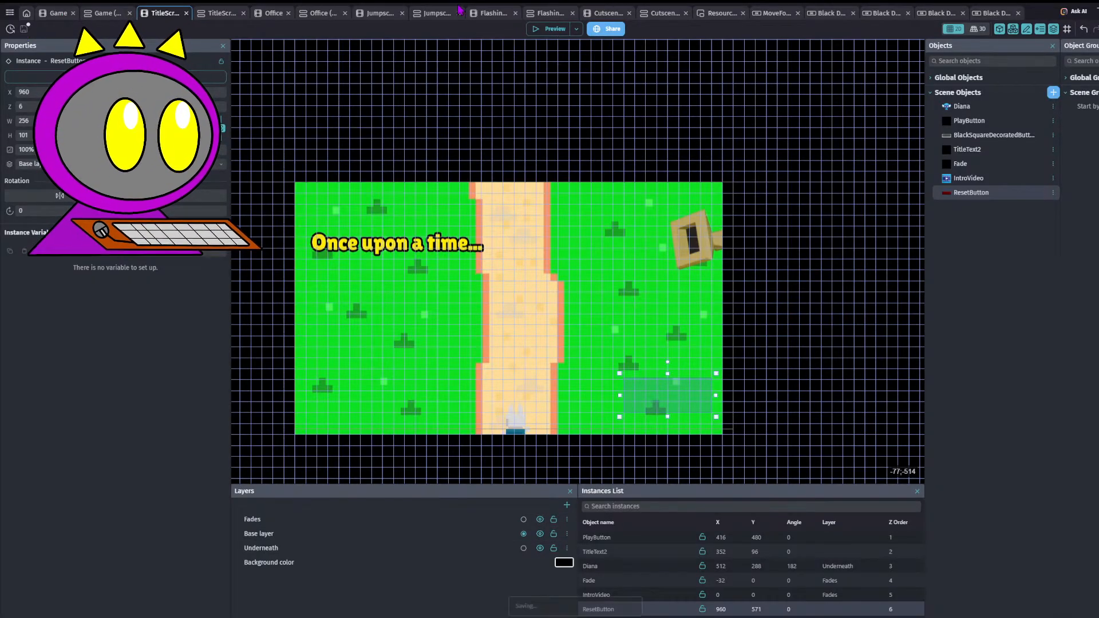
- Preview the game and play into the bunny game to test its Leave Game, Move Forward and Hide in Box buttons
{"action": "left_click", "coordinate": [553, 31]}
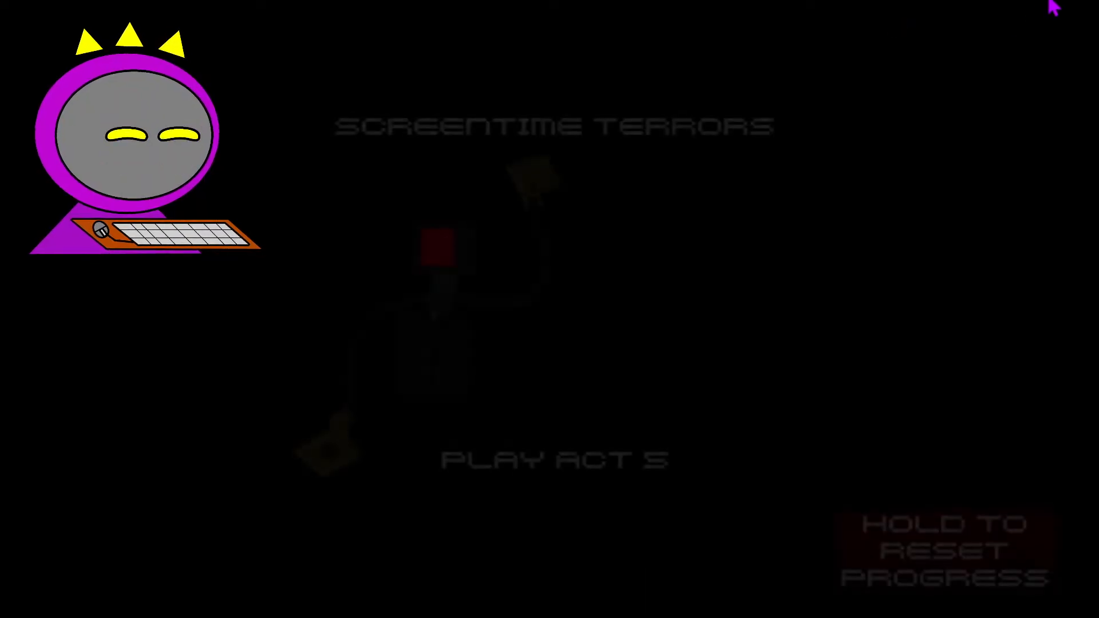
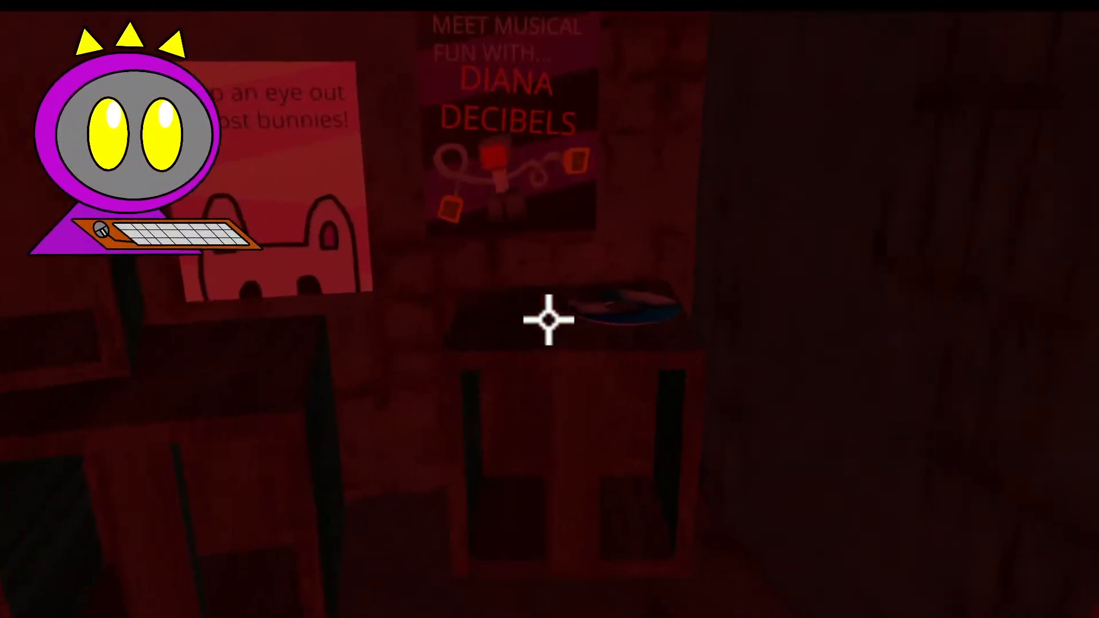
{"action": "left_click", "coordinate": [548, 319]}
{"action": "left_click", "coordinate": [549, 320]}
{"action": "left_click", "coordinate": [819, 404]}
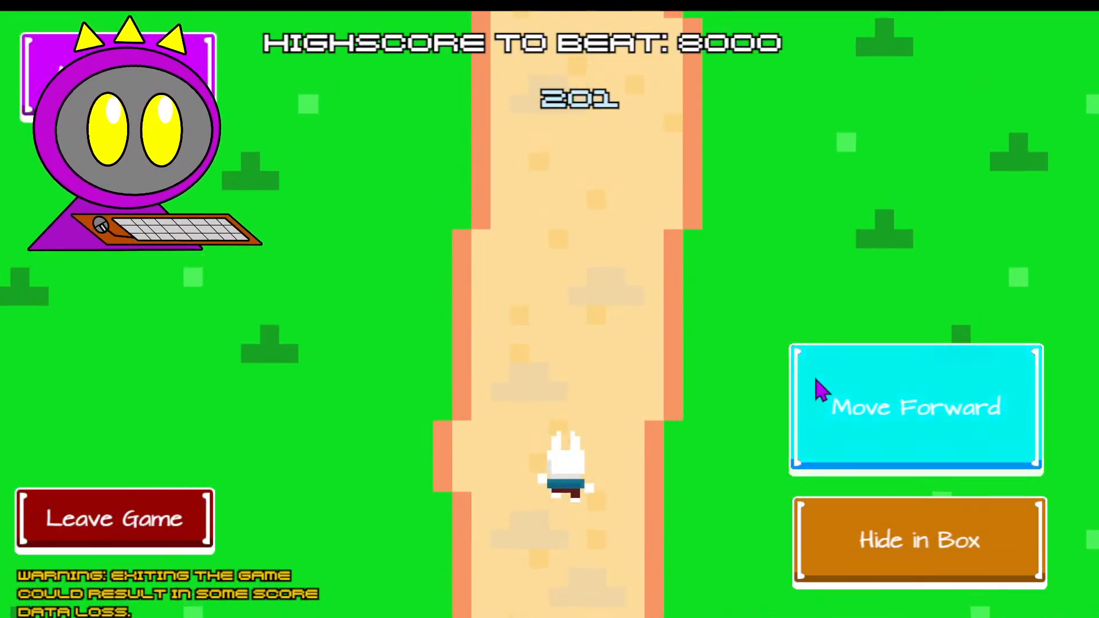
{"action": "left_click", "coordinate": [818, 391]}
{"action": "left_click", "coordinate": [864, 558]}
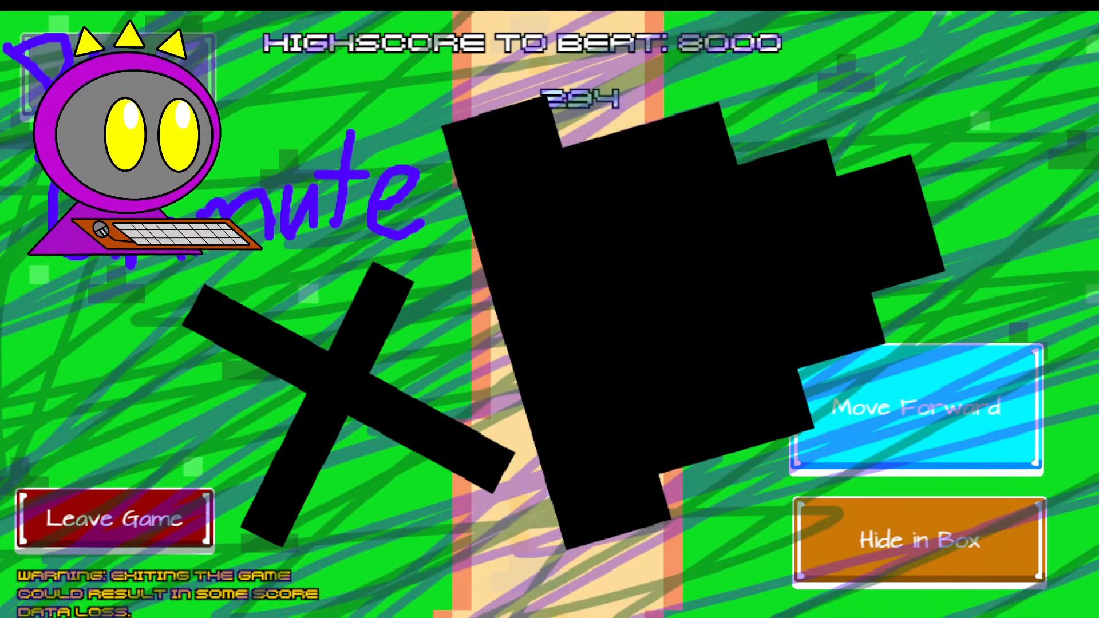
{"action": "left_click", "coordinate": [913, 442]}
{"action": "left_click", "coordinate": [886, 521]}
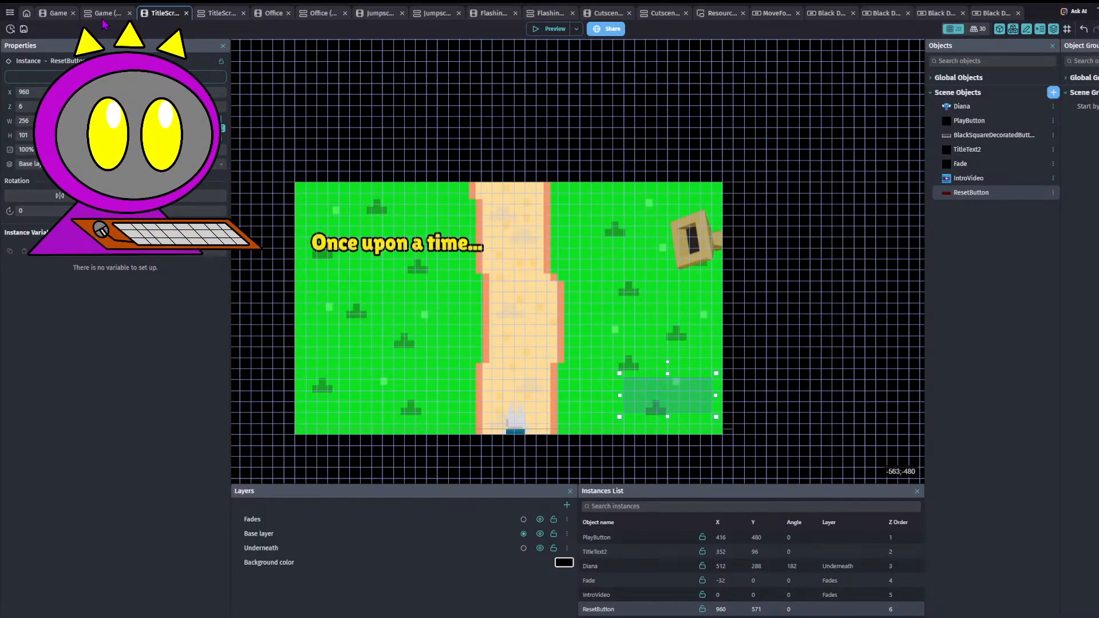
- Change the LeaveGame opacity condition in the Game scene's Controls group to greater than or equal to 255, and save
{"action": "left_click", "coordinate": [100, 13]}
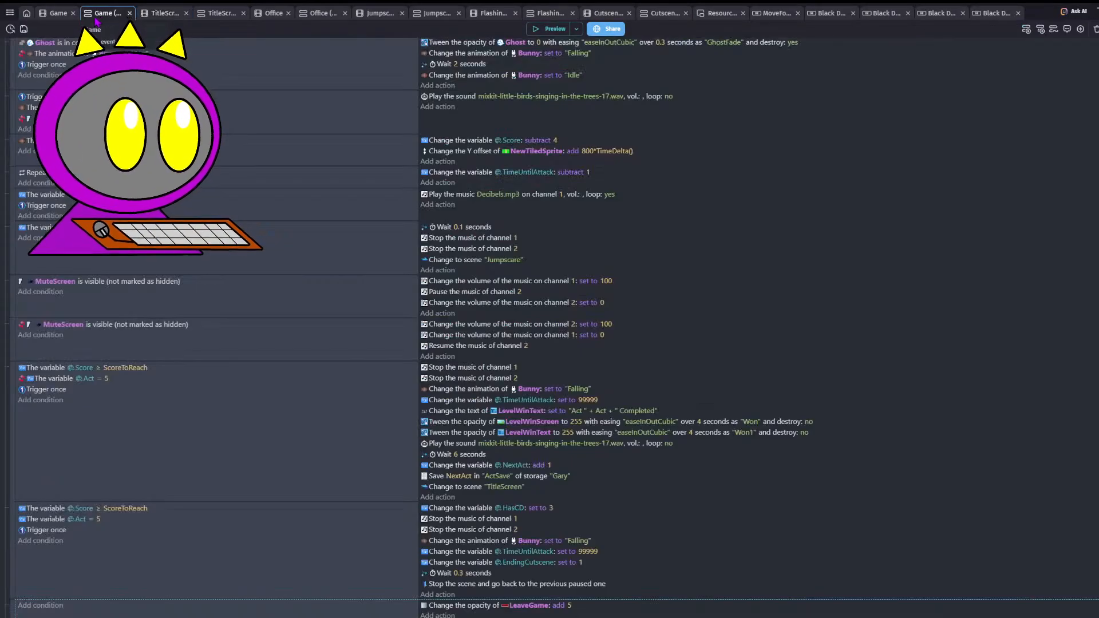
{"action": "scroll", "coordinate": [272, 378], "scroll_direction": "up", "scroll_amount": 7}
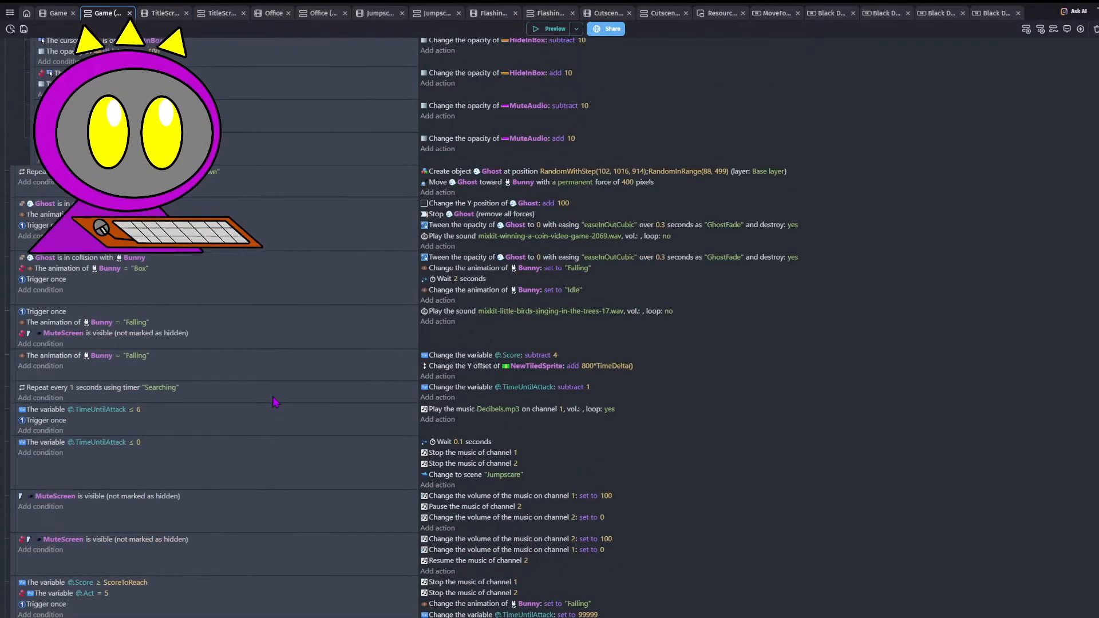
{"action": "scroll", "coordinate": [275, 402], "scroll_direction": "up", "scroll_amount": 3}
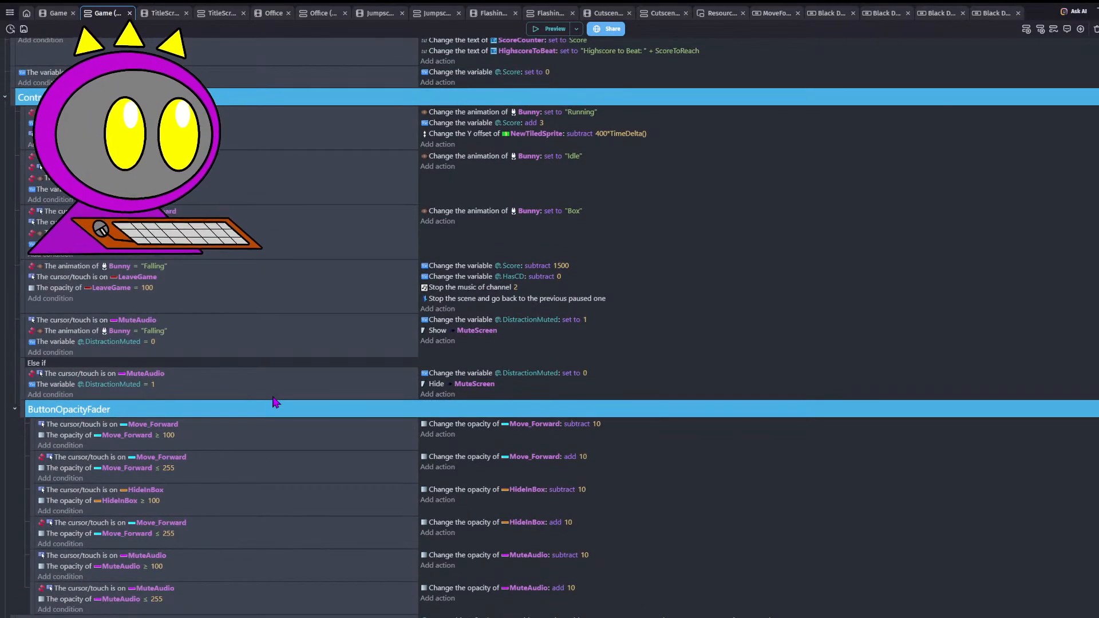
{"action": "left_click", "coordinate": [137, 288]}
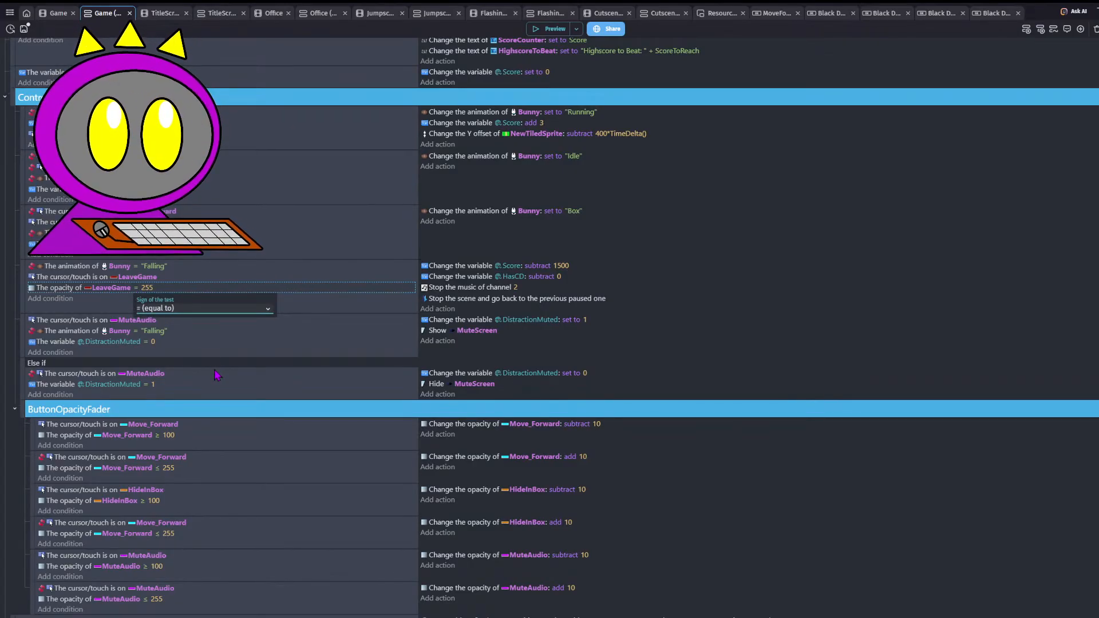
{"action": "left_click", "coordinate": [253, 249]}
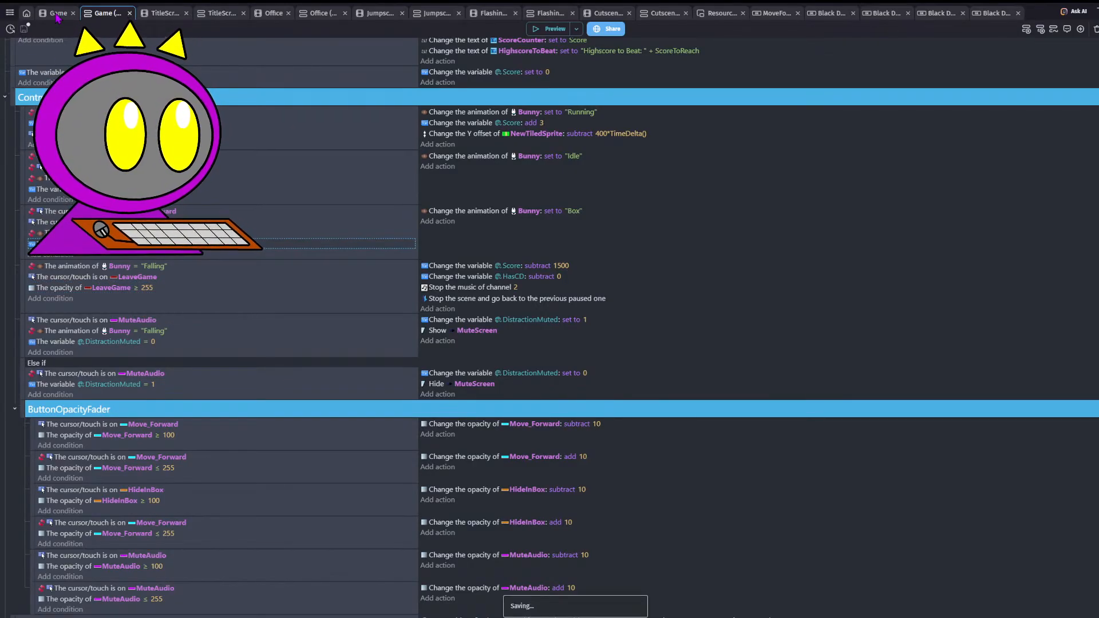
- Return to the Game scene layout and hide the OtherUI layer to expose the game buttons
{"action": "key", "text": "ctrl+shift+Tab"}
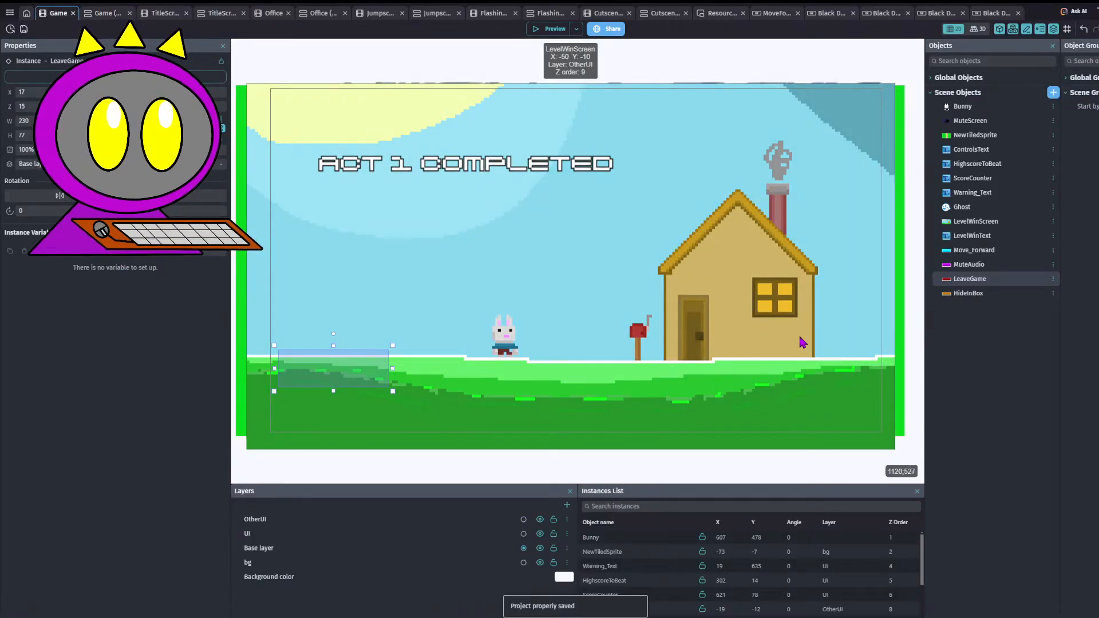
{"action": "left_click", "coordinate": [540, 519]}
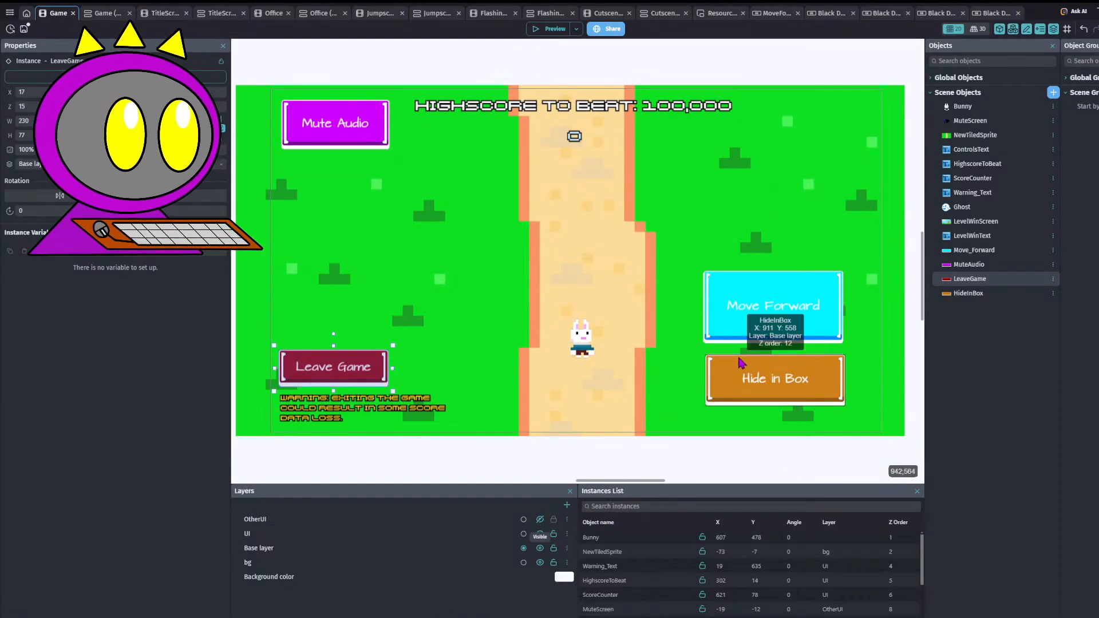
{"action": "left_click", "coordinate": [775, 379]}
{"action": "left_click", "coordinate": [795, 303], "text": "shift"}
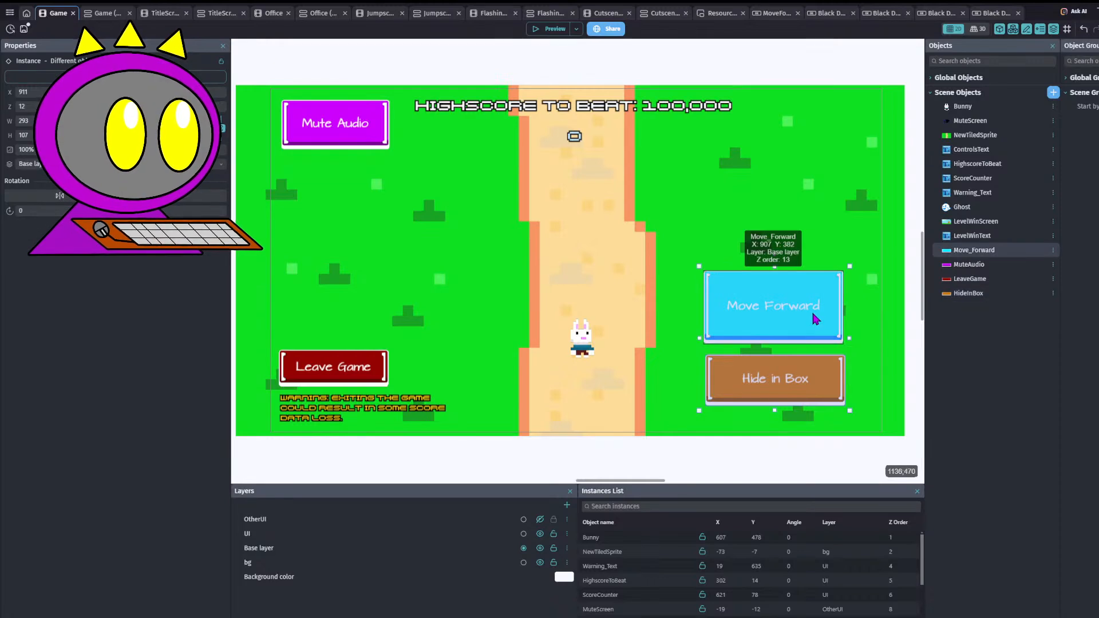
{"action": "left_click_drag", "start_coordinate": [812, 310], "coordinate": [778, 260]}
{"action": "key", "text": "ctrl+z"}
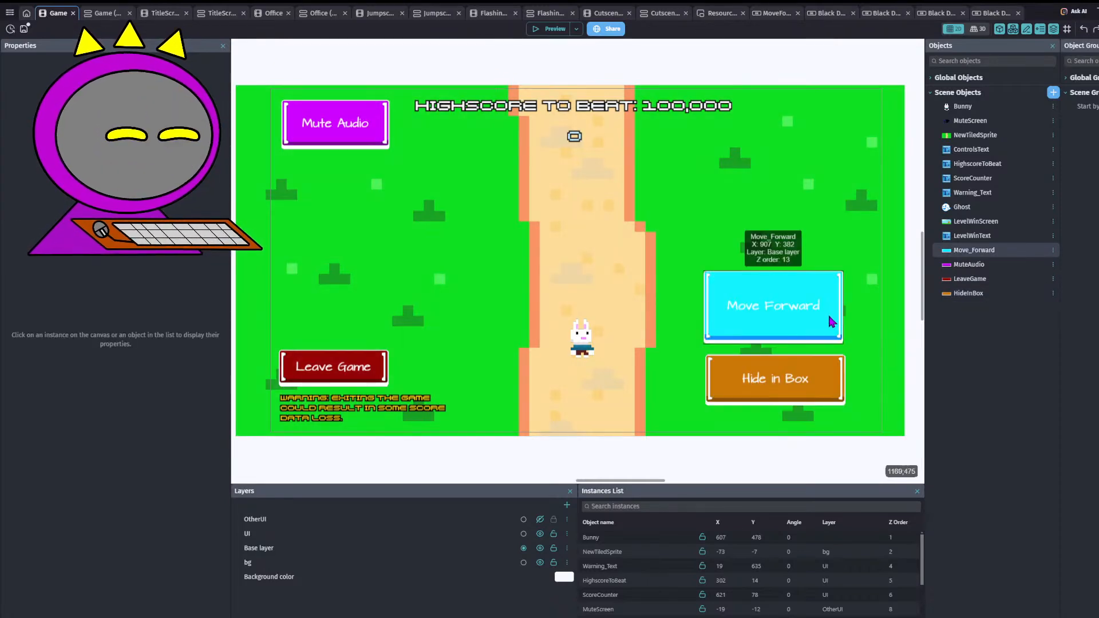
{"action": "left_click", "coordinate": [807, 297]}
- Enlarge the Mute Audio button slightly, then scale up the Move Forward and Hide in Box buttons together toward the upper right
{"action": "left_click", "coordinate": [383, 145]}
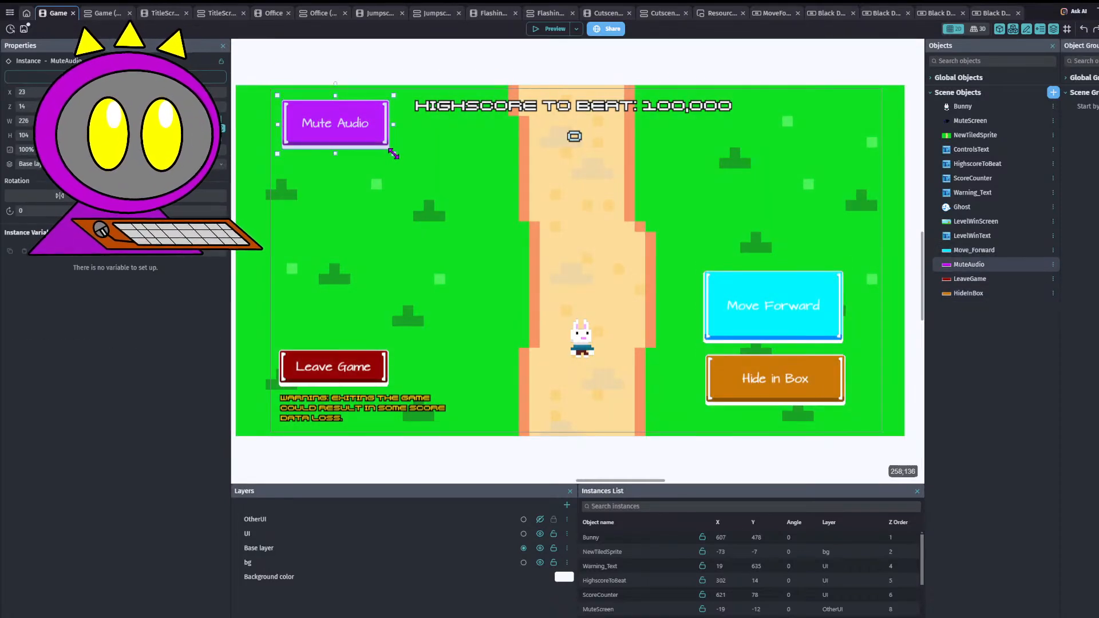
{"action": "mouse_move", "coordinate": [394, 154]}
{"action": "left_mouse_down"}
{"action": "mouse_move", "coordinate": [417, 165]}
{"action": "mouse_move", "coordinate": [402, 161]}
{"action": "left_mouse_up"}
{"action": "left_click", "coordinate": [753, 278]}
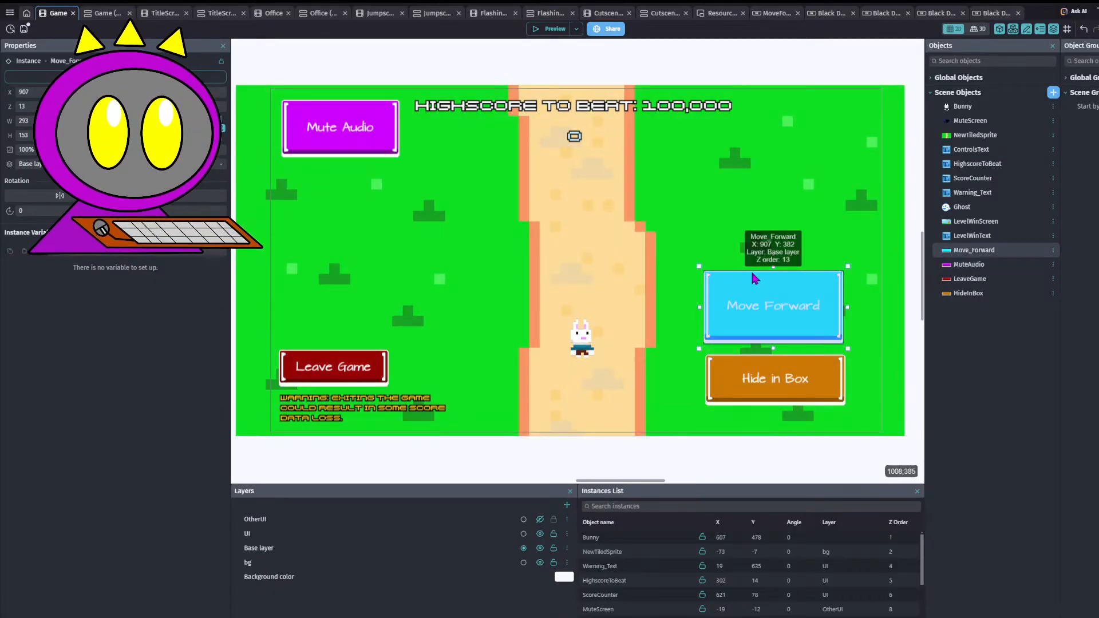
{"action": "left_click", "coordinate": [802, 393], "text": "shift"}
{"action": "left_click_drag", "start_coordinate": [853, 266], "coordinate": [871, 252]}
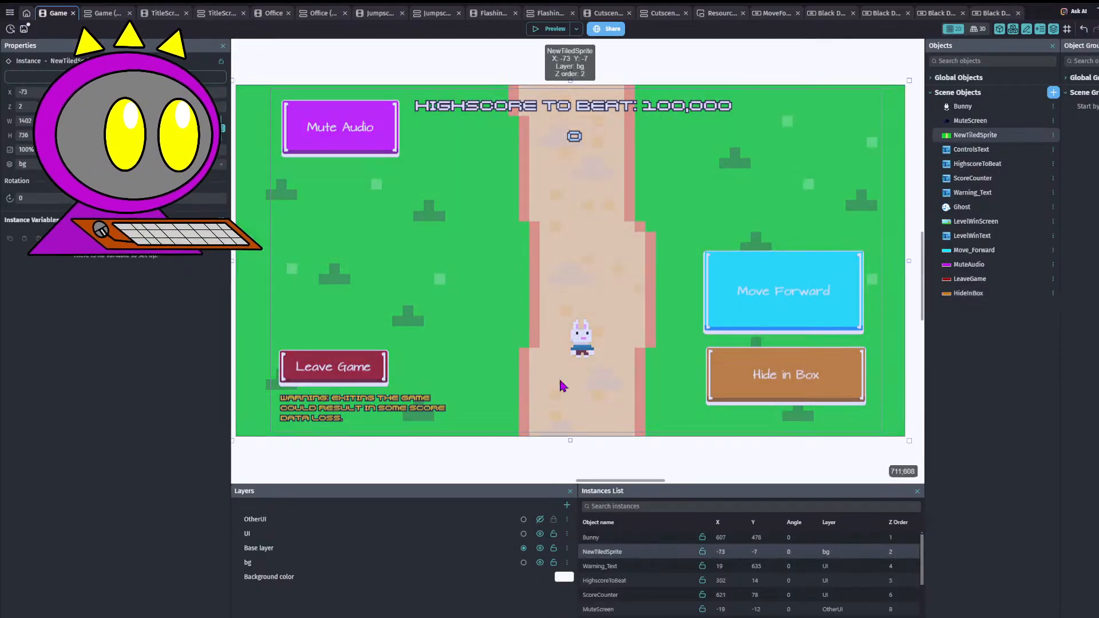
- Enlarge the Leave Game button to about 251 by 84, save the project, and show the OtherUI layer again
{"action": "left_click", "coordinate": [326, 367]}
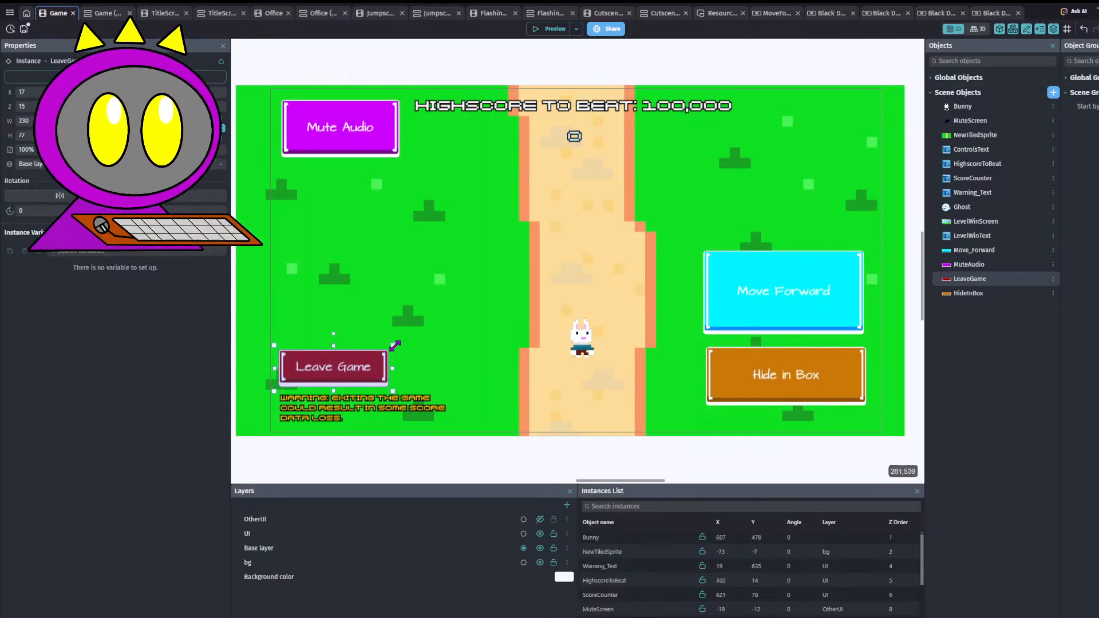
{"action": "left_click_drag", "start_coordinate": [389, 350], "coordinate": [411, 340]}
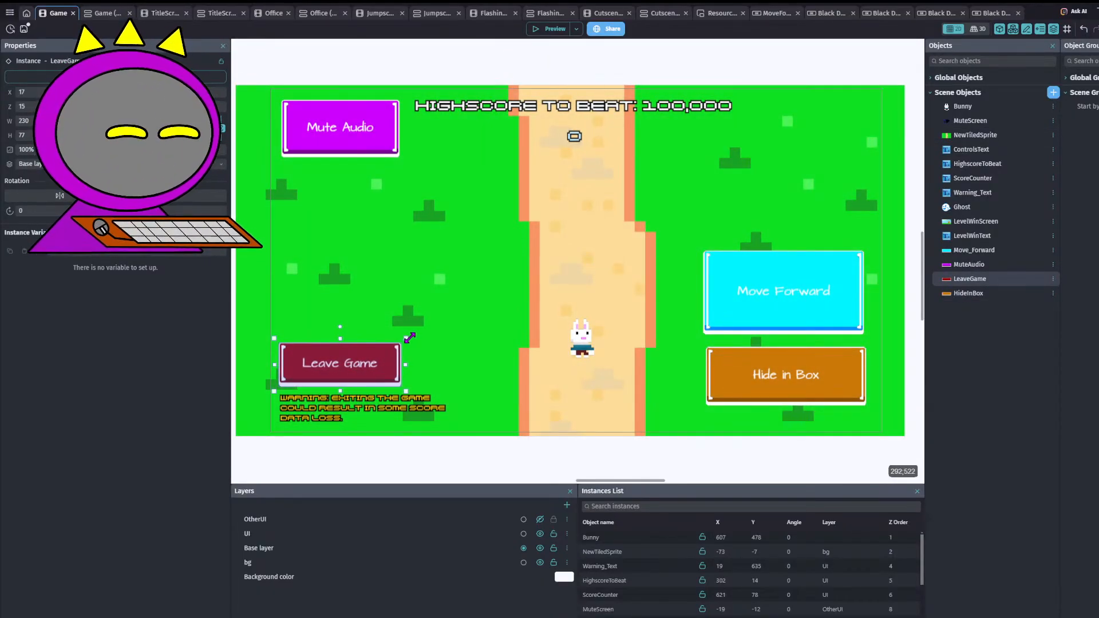
{"action": "left_click_drag", "start_coordinate": [405, 341], "coordinate": [407, 342]}
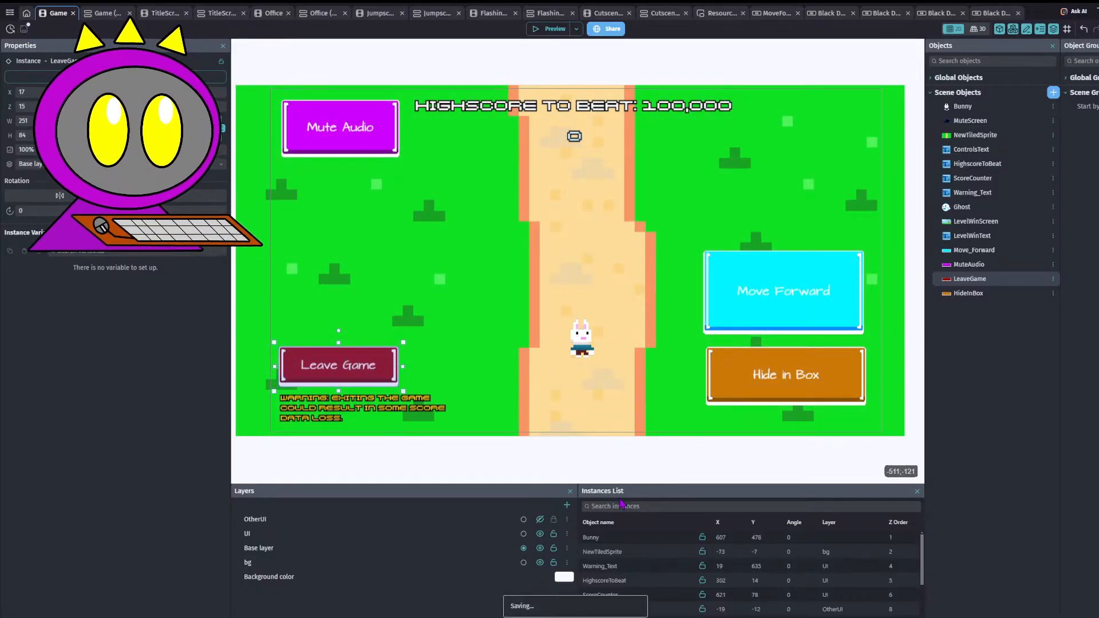
{"action": "left_click", "coordinate": [540, 520]}
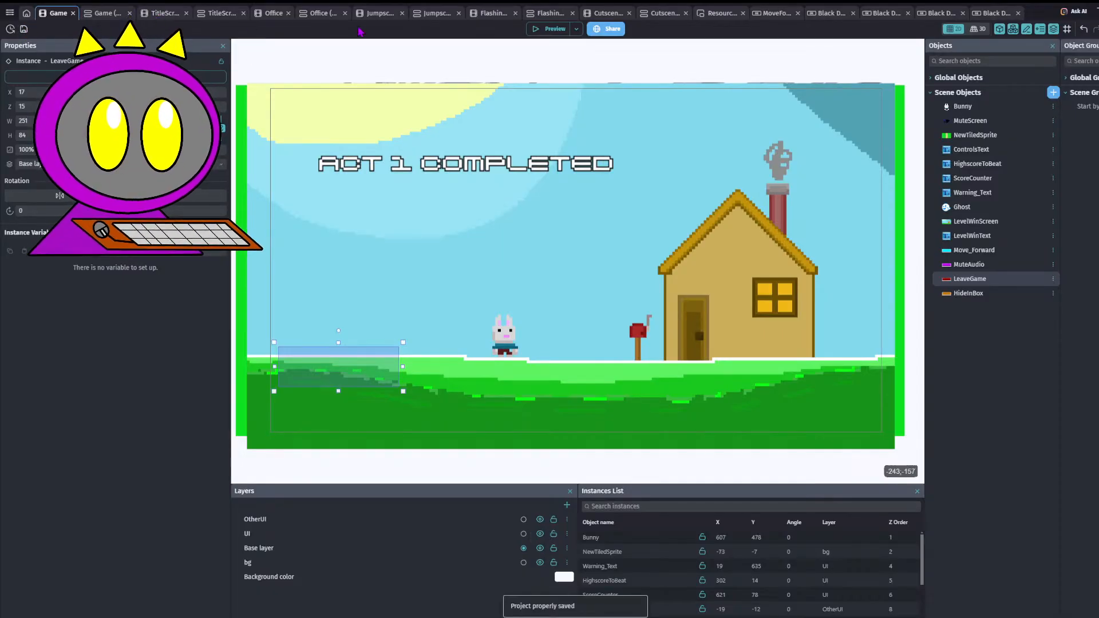
- Preview the game from the TitleScreen scene to test the resized buttons
{"action": "left_click", "coordinate": [164, 13]}
{"action": "left_click", "coordinate": [551, 32]}
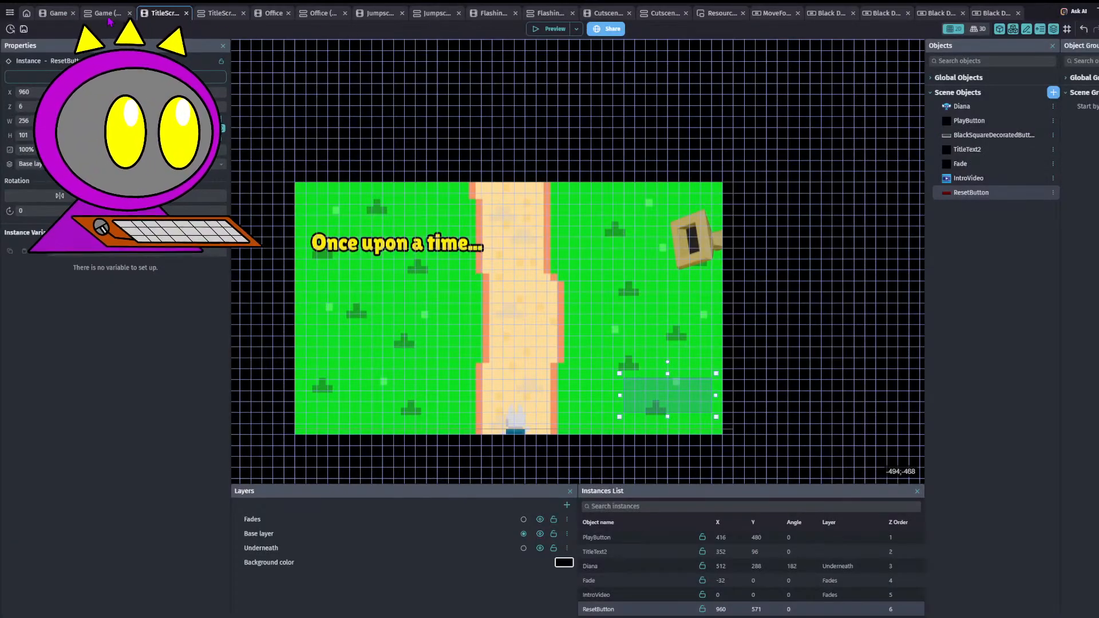
- In the Game scene's events, replace Move_Forward with HideInBox in both conditions of the event that adds 10 to HideInBox's opacity
{"action": "left_click", "coordinate": [103, 13]}
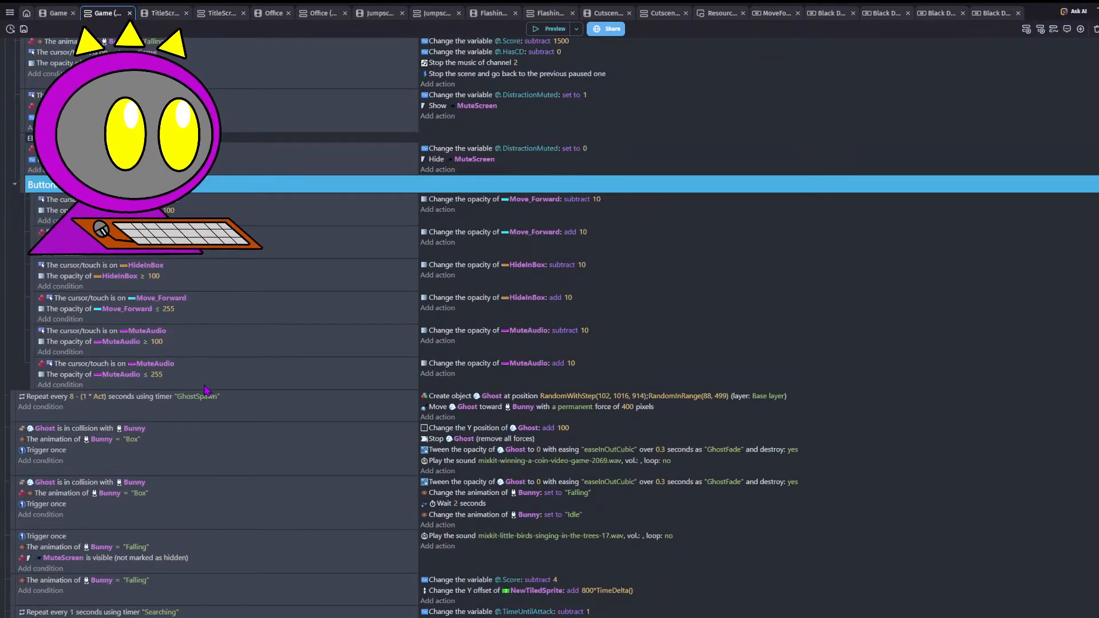
{"action": "left_click", "coordinate": [135, 312]}
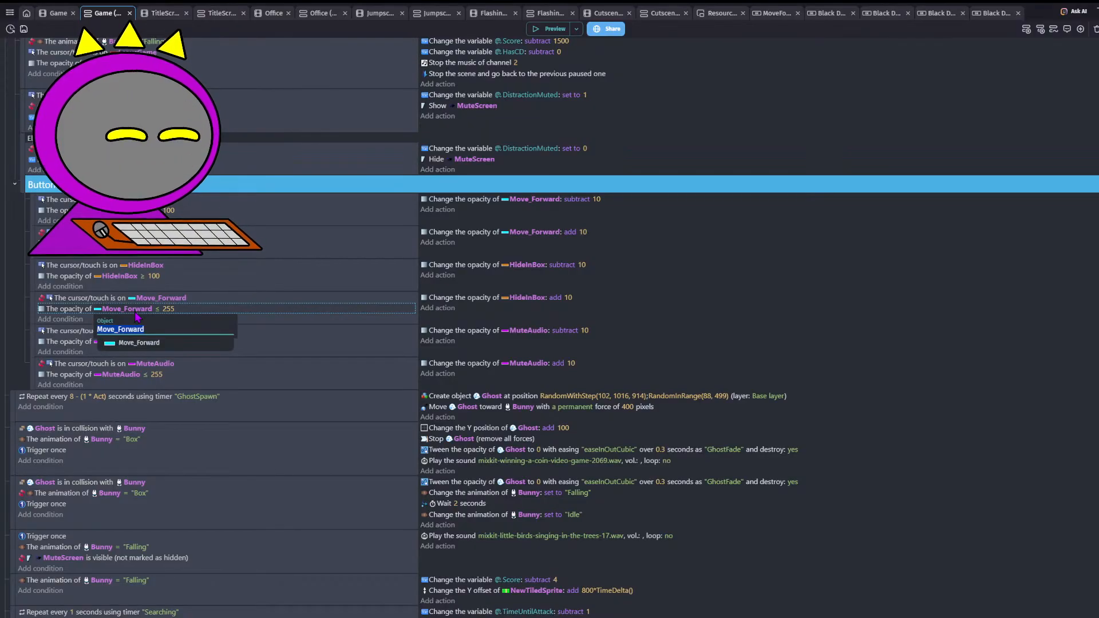
{"action": "type", "text": "H"}
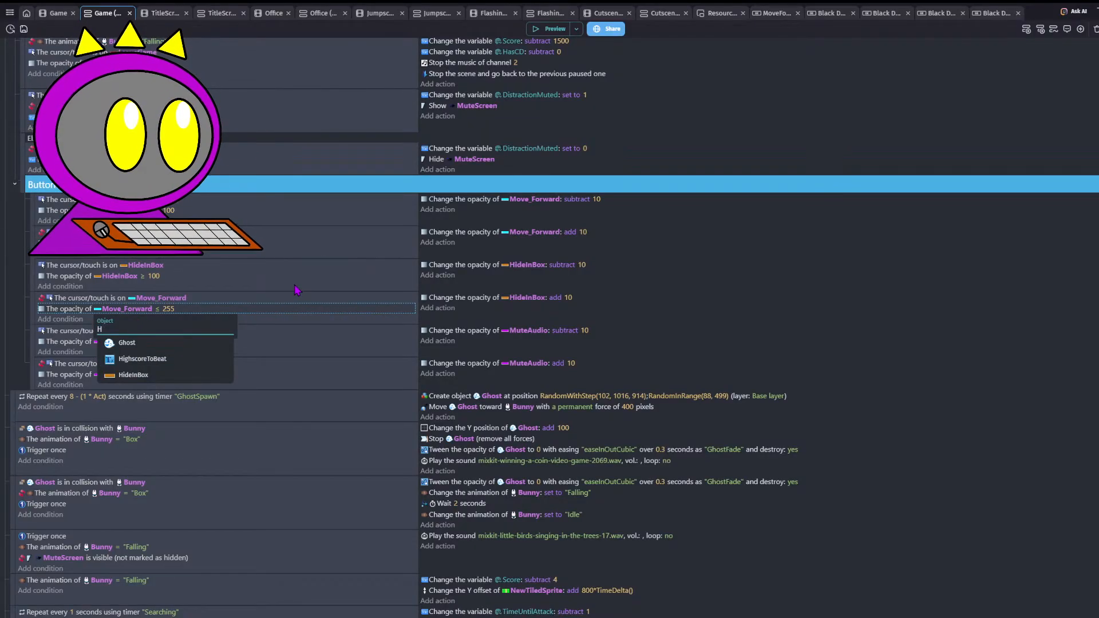
{"action": "key", "text": "Down"}
{"action": "key", "text": "Down"}
{"action": "key", "text": "Down"}
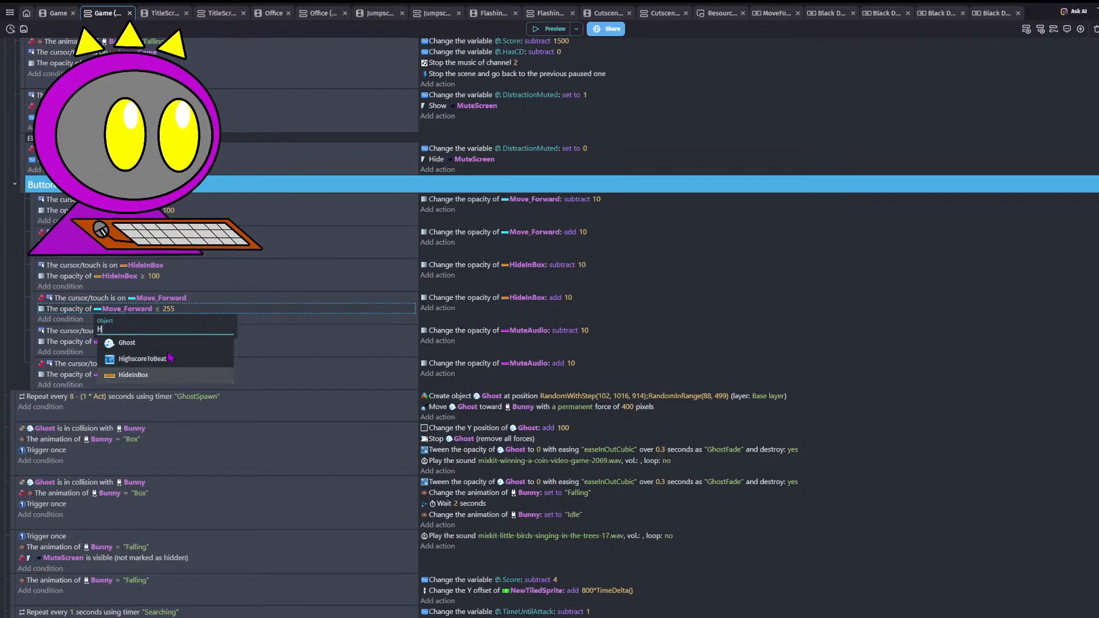
{"action": "key", "text": "Return"}
{"action": "left_click", "coordinate": [172, 299]}
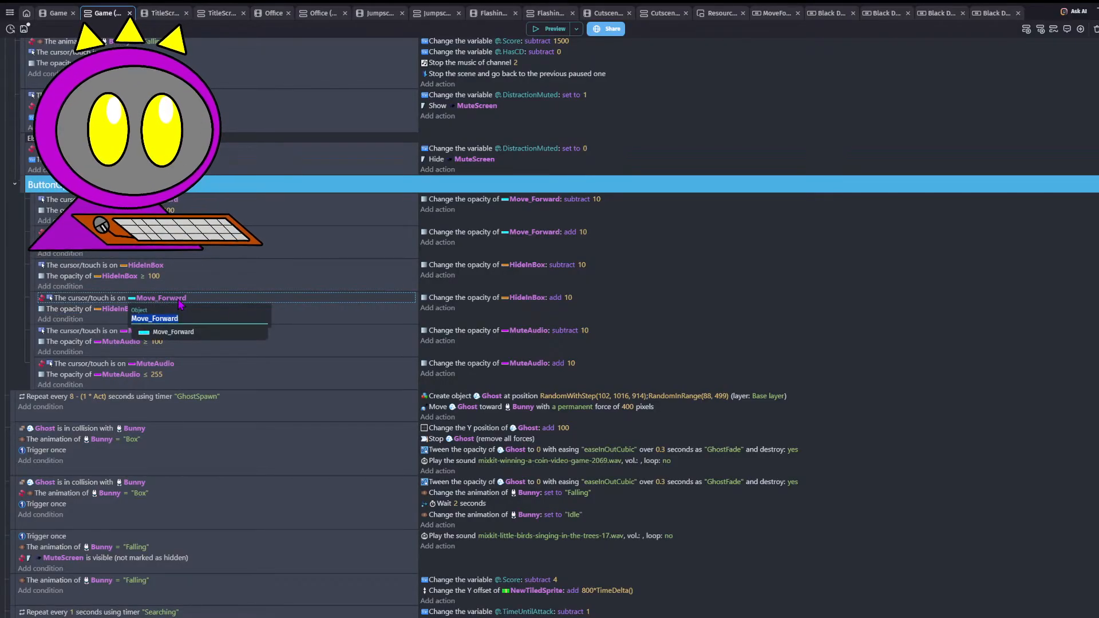
{"action": "type", "text": "Hid"}
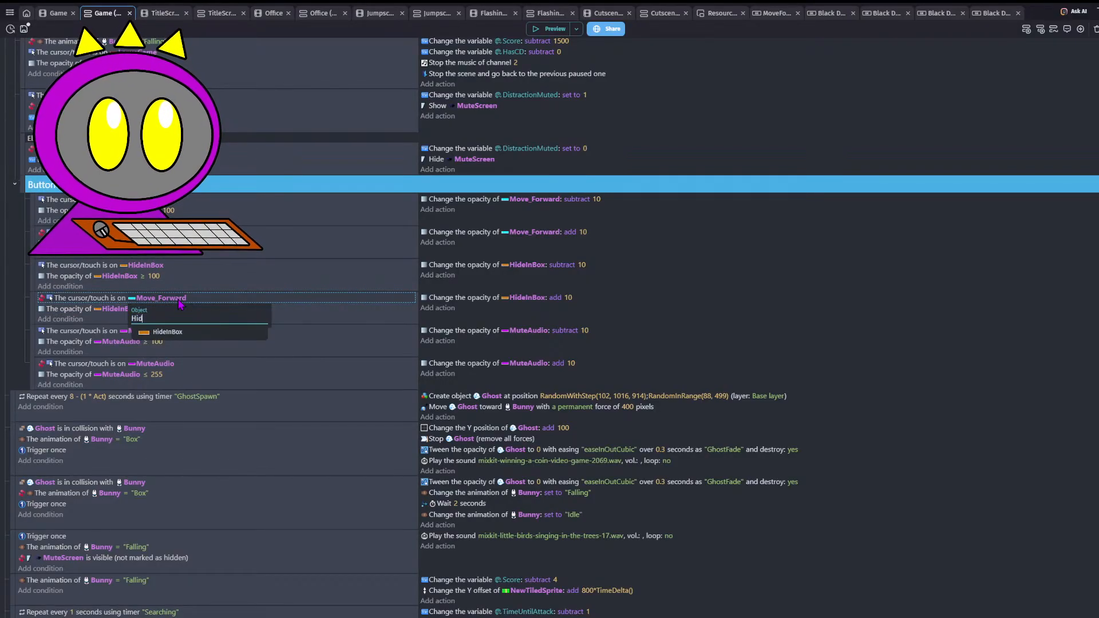
{"action": "left_click", "coordinate": [190, 337]}
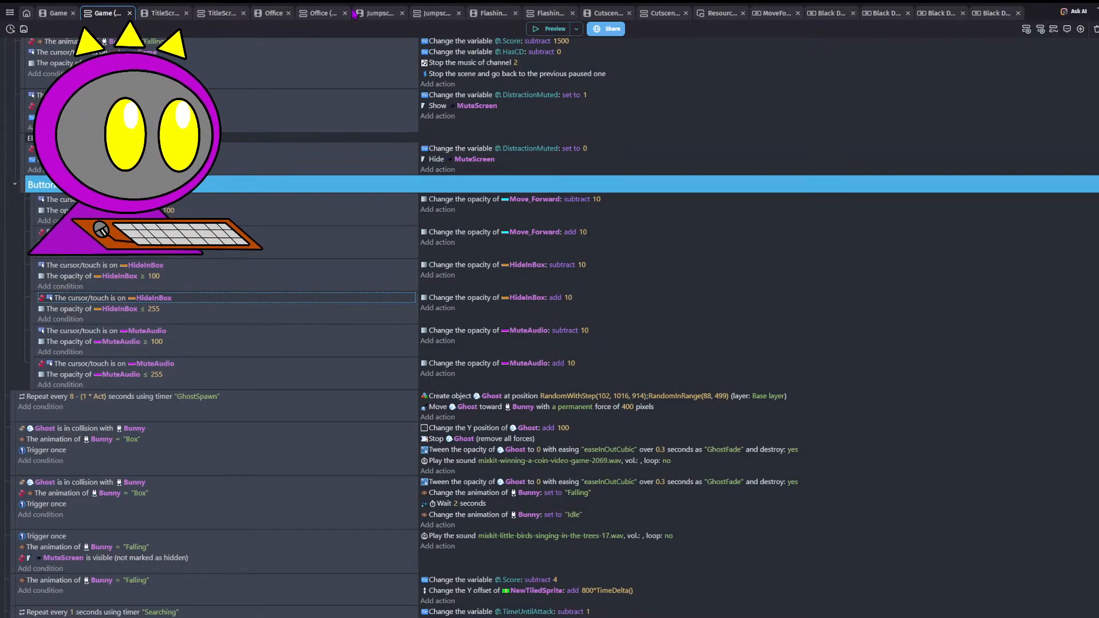
- Preview the game from the TitleScreen scene and start the office's computer game
{"action": "left_click", "coordinate": [165, 13]}
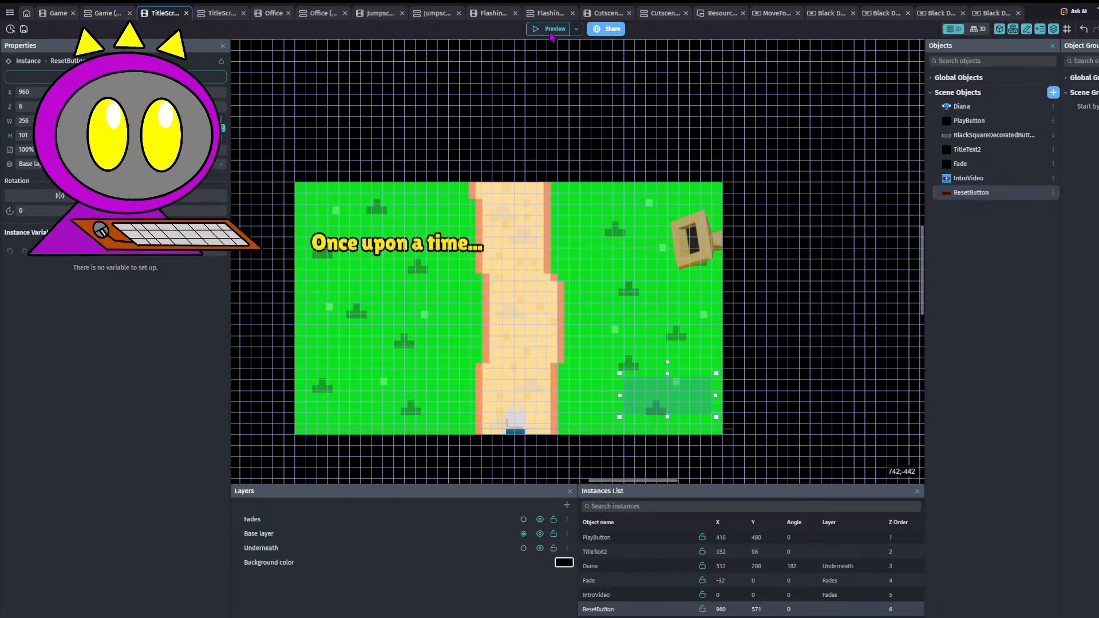
{"action": "left_click", "coordinate": [551, 32]}
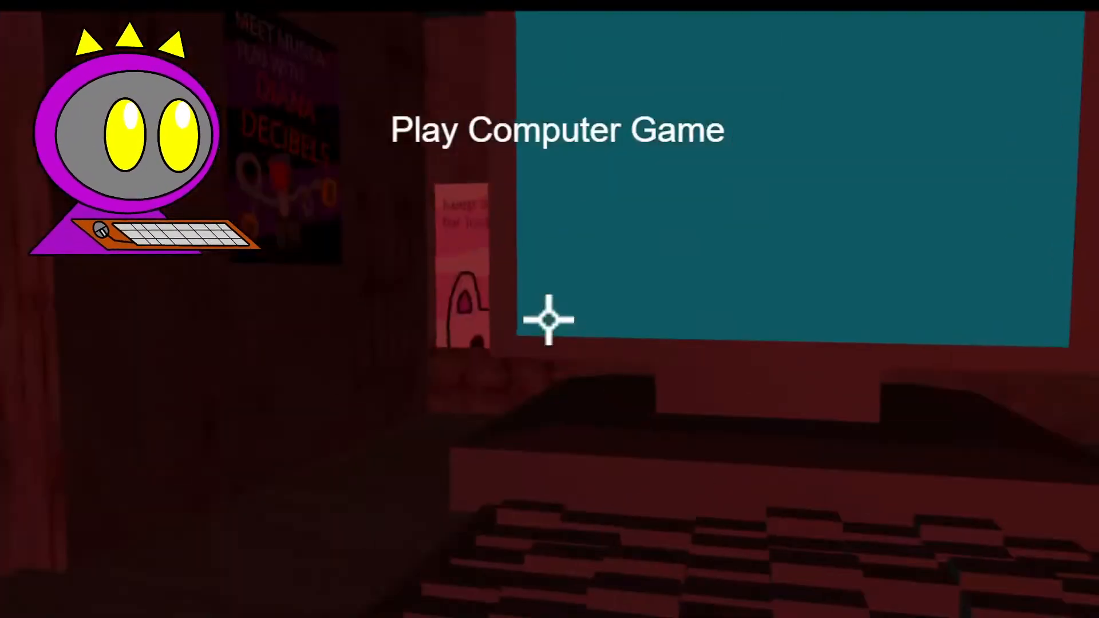
{"action": "left_click", "coordinate": [549, 320]}
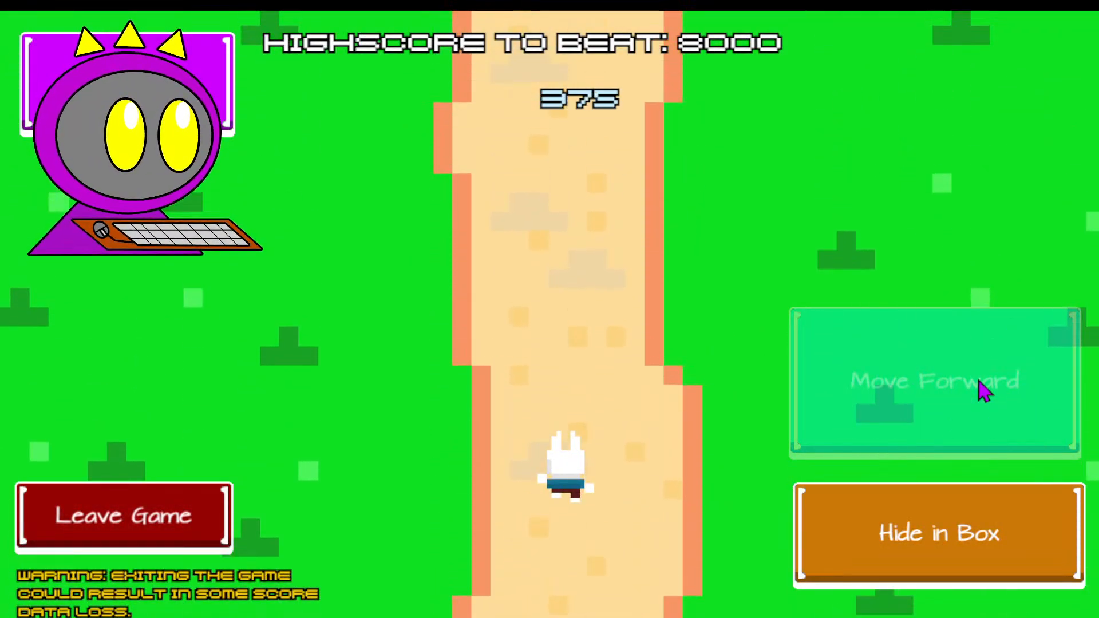
- Test the button fading by alternating between Hide in Box and Move Forward in the running computer game
{"action": "left_click", "coordinate": [957, 525]}
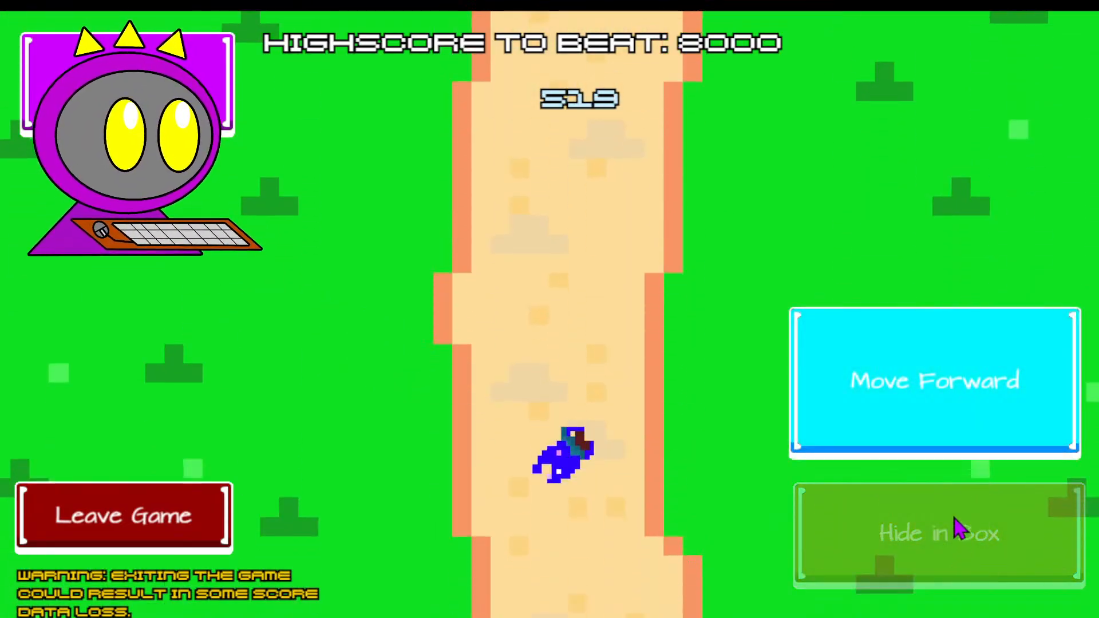
{"action": "left_click", "coordinate": [943, 394]}
{"action": "left_click", "coordinate": [930, 533]}
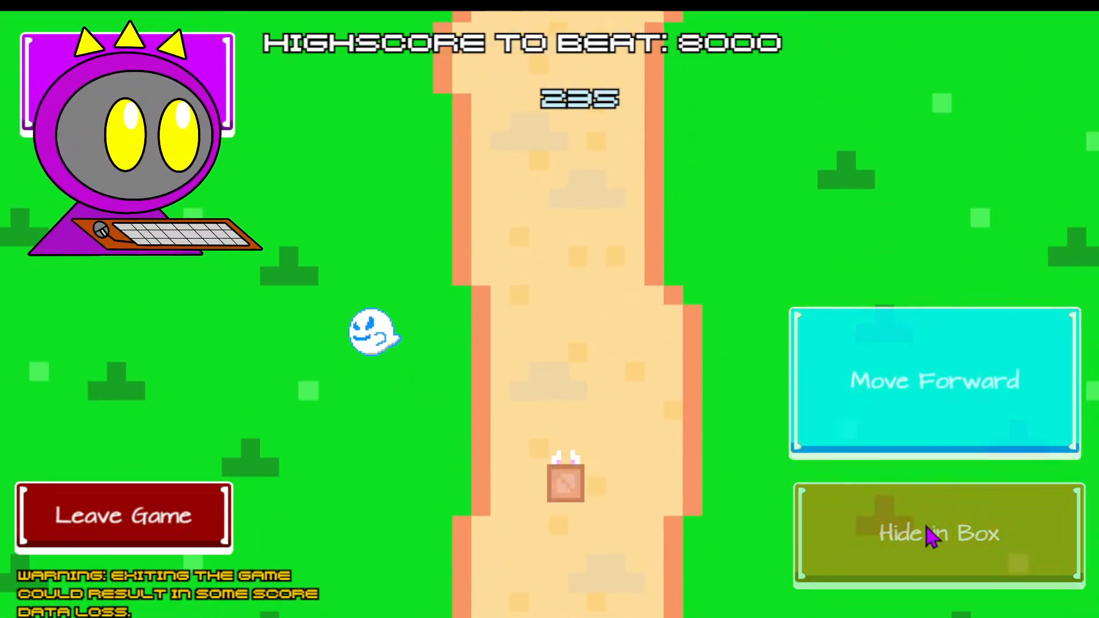
{"action": "left_click", "coordinate": [937, 385]}
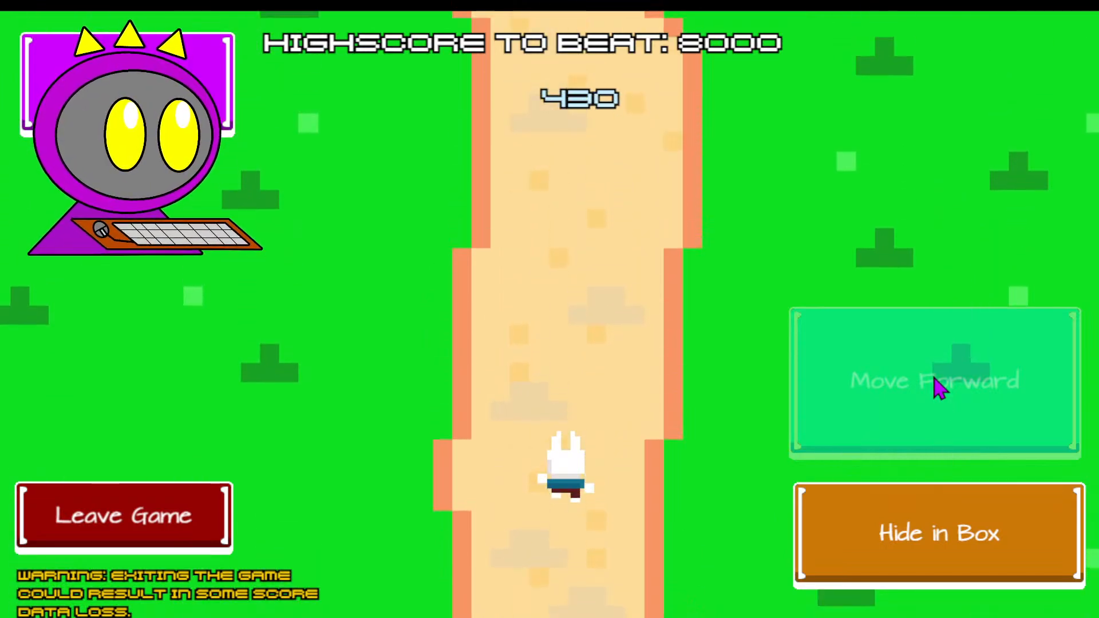
{"action": "left_click", "coordinate": [937, 532]}
{"action": "left_click", "coordinate": [927, 366]}
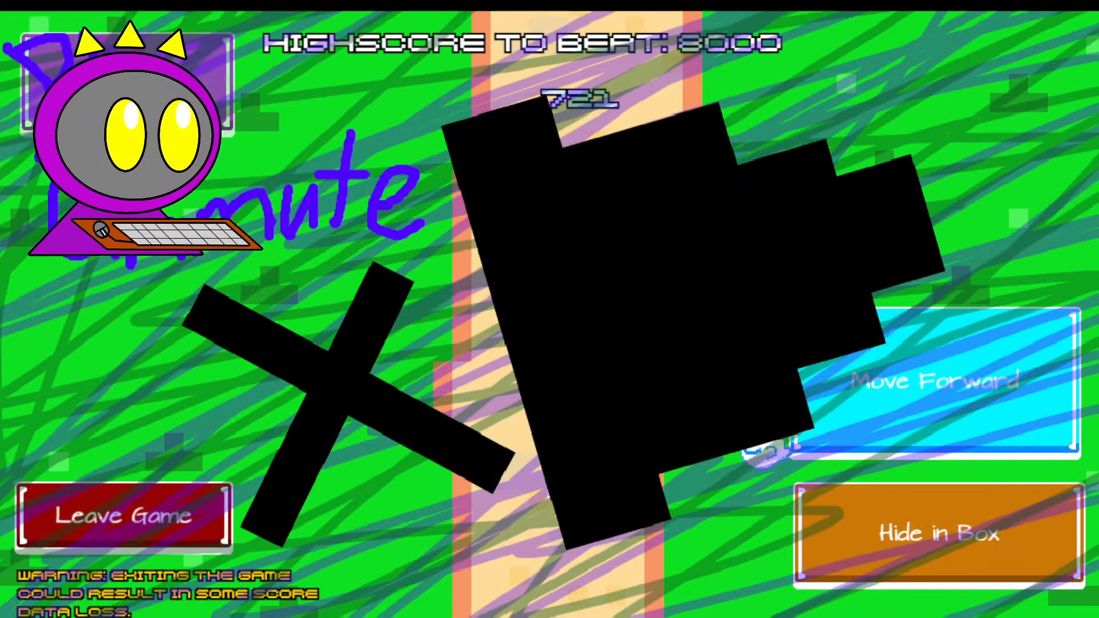
{"action": "left_click", "coordinate": [895, 579]}
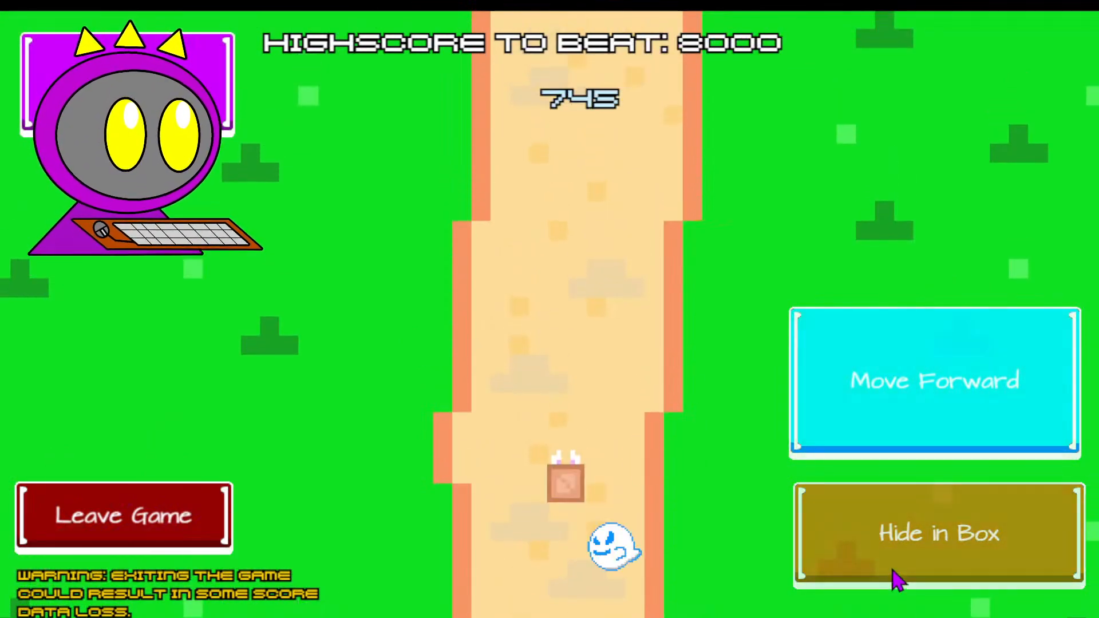
{"action": "left_click", "coordinate": [863, 385]}
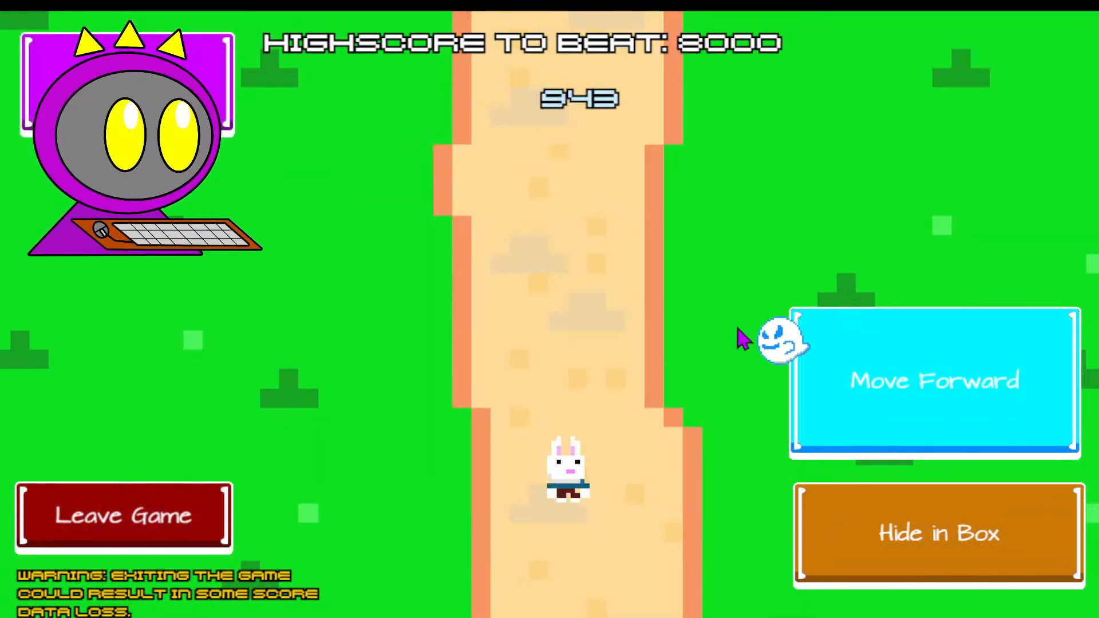
{"action": "left_click", "coordinate": [861, 530]}
{"action": "left_click", "coordinate": [921, 369]}
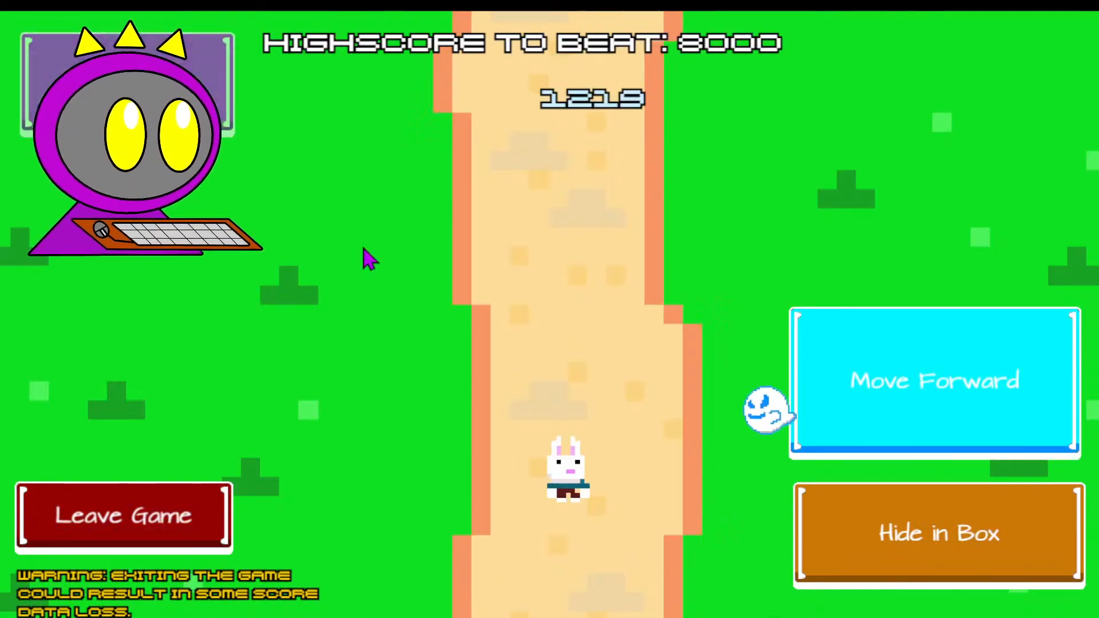
{"action": "left_click", "coordinate": [898, 560]}
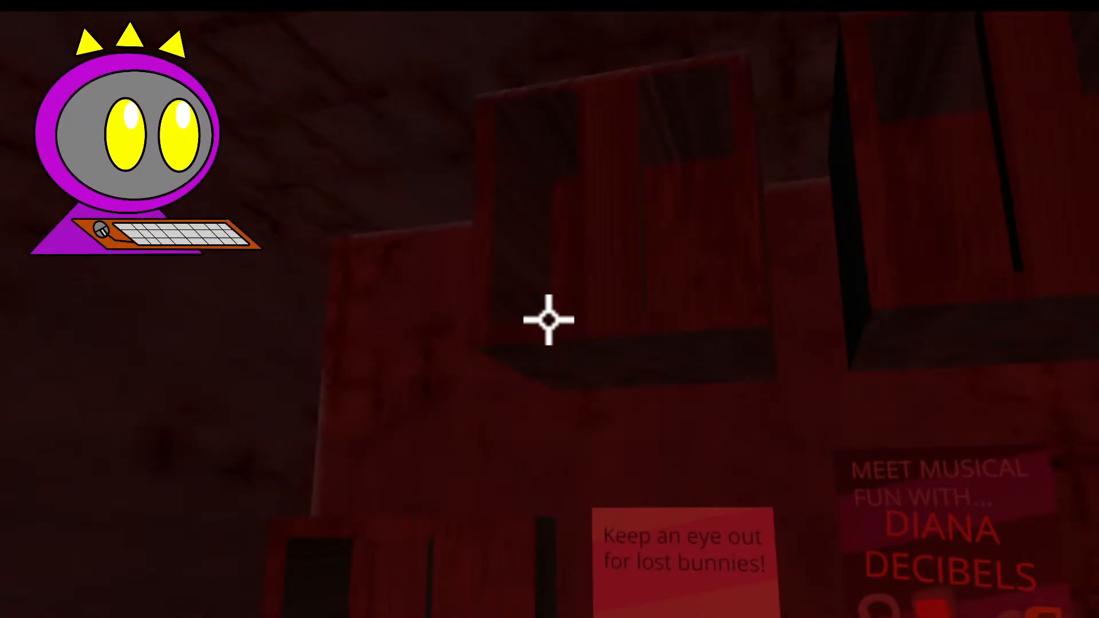
- Re-enter the computer game from the office and test Move Forward and Hide in Box for another round
{"action": "left_click", "coordinate": [549, 320]}
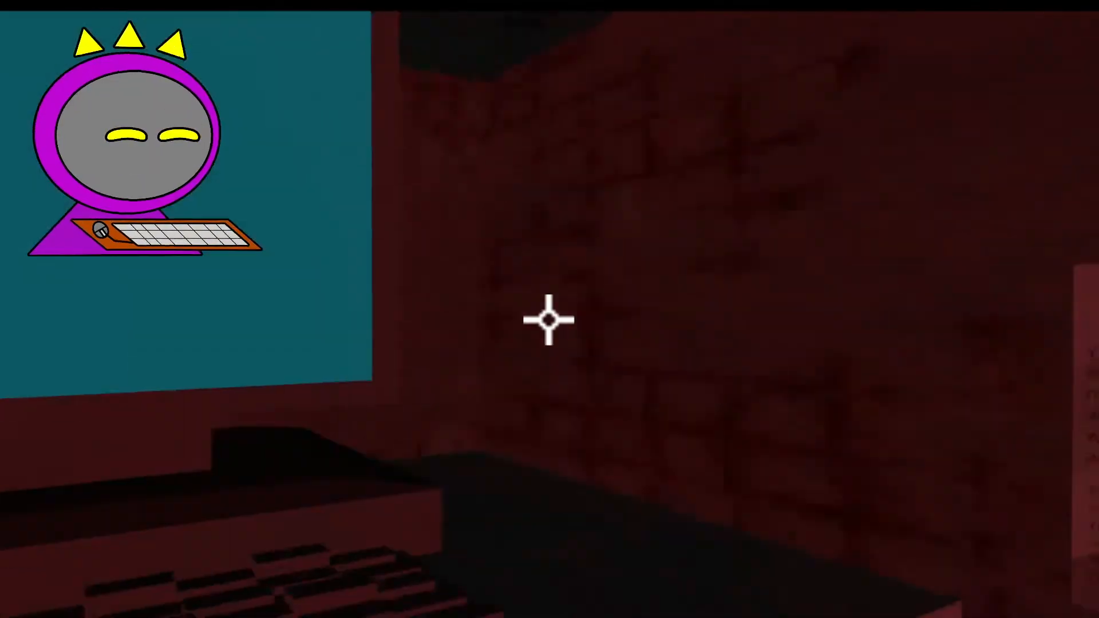
{"action": "left_click", "coordinate": [933, 358]}
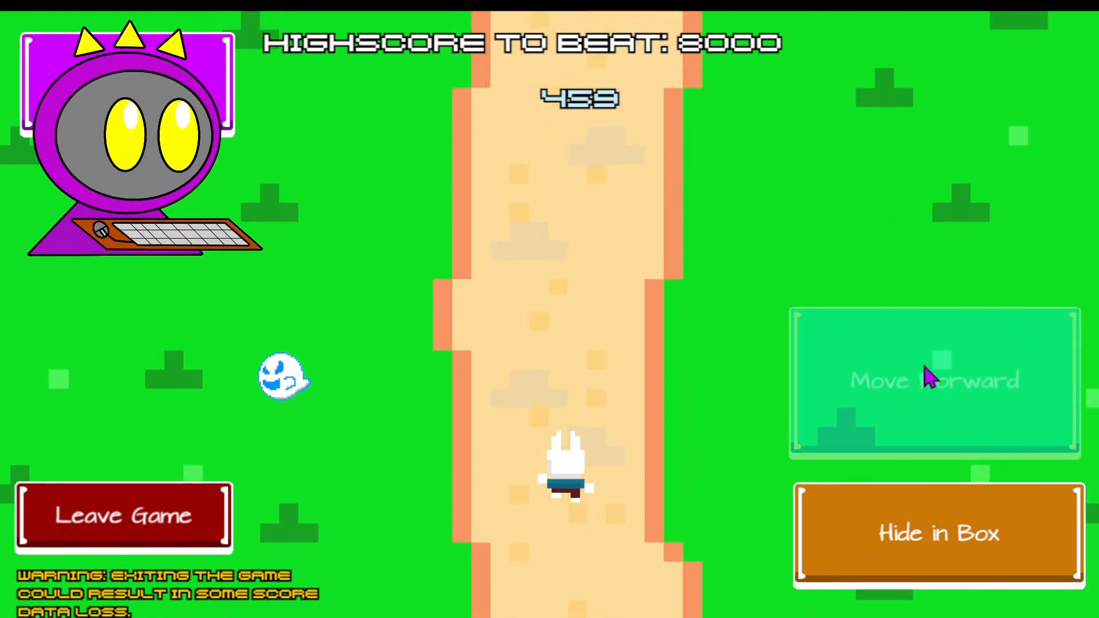
{"action": "left_click", "coordinate": [923, 585]}
{"action": "left_click", "coordinate": [919, 395]}
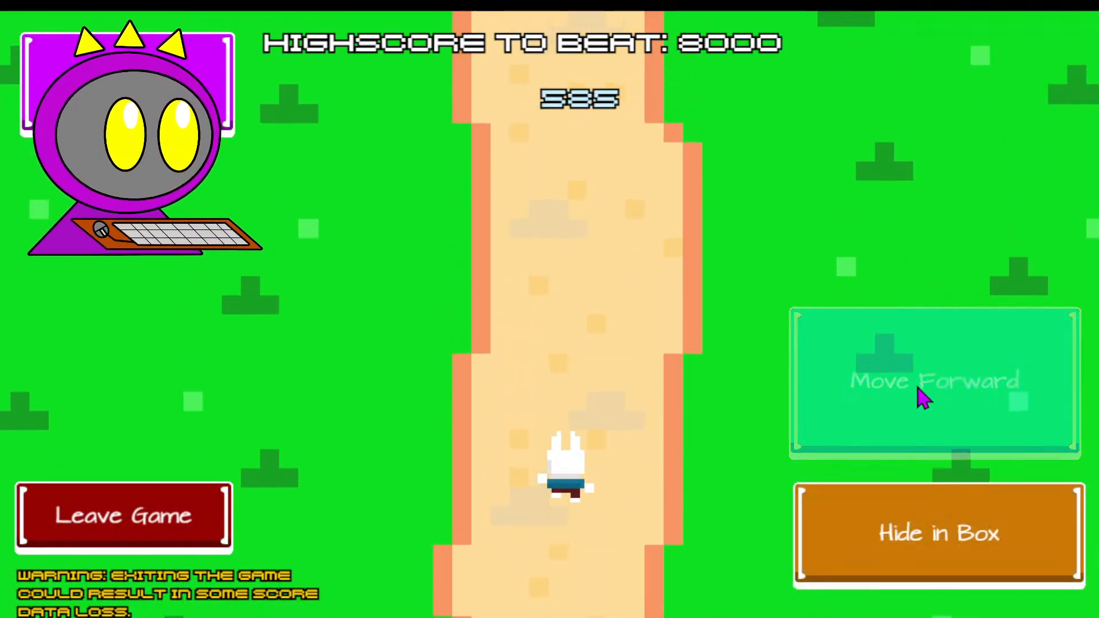
{"action": "left_click", "coordinate": [923, 572]}
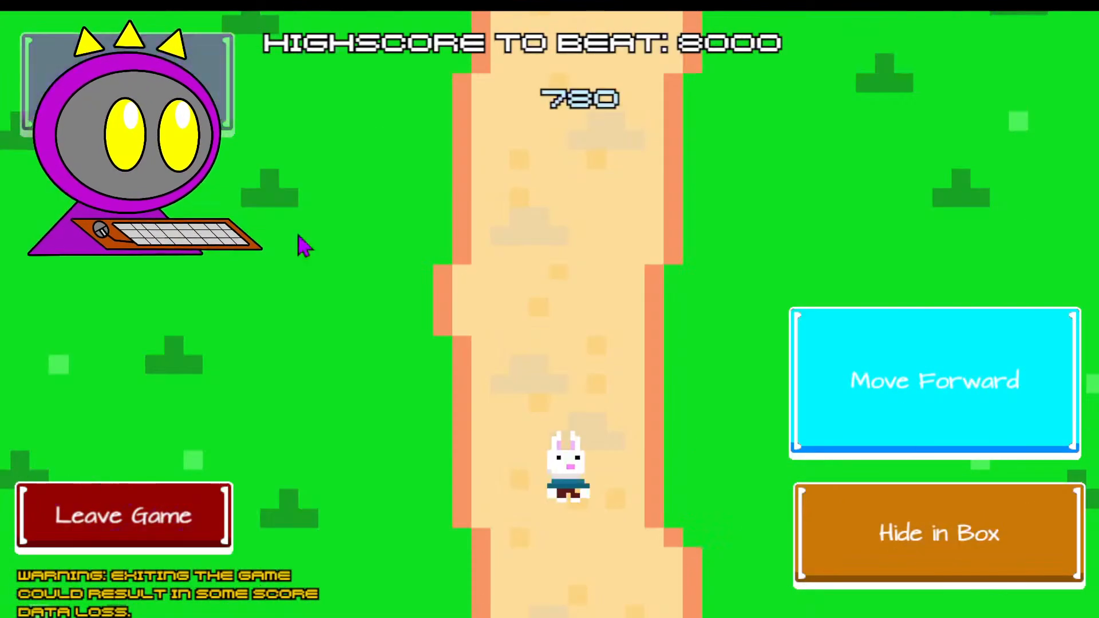
{"action": "left_click", "coordinate": [903, 388]}
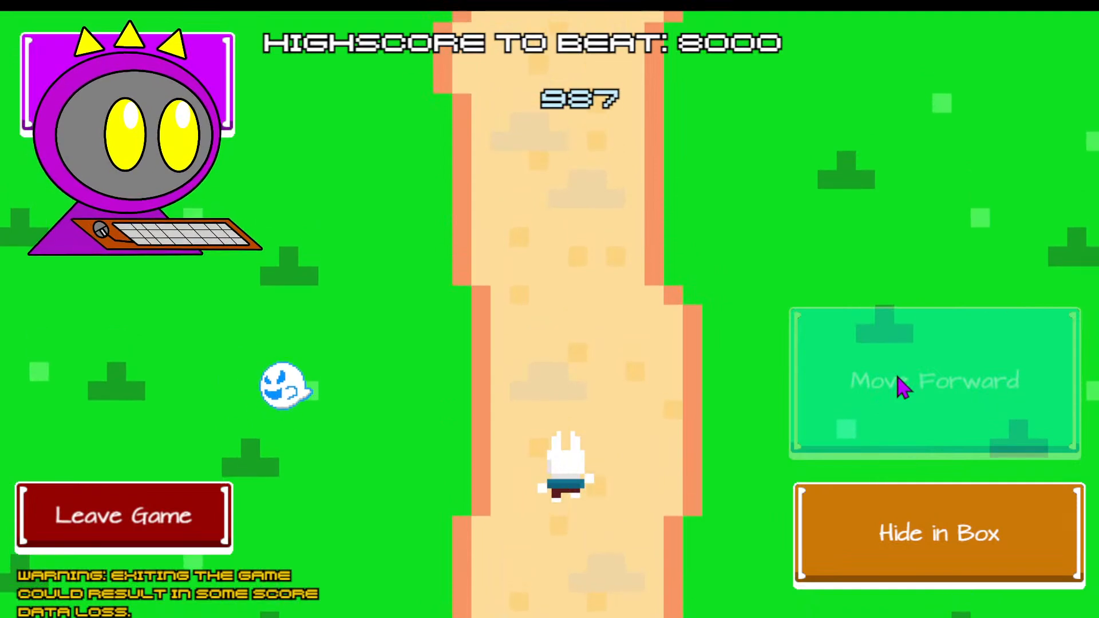
{"action": "left_click", "coordinate": [920, 554]}
{"action": "left_click", "coordinate": [972, 378]}
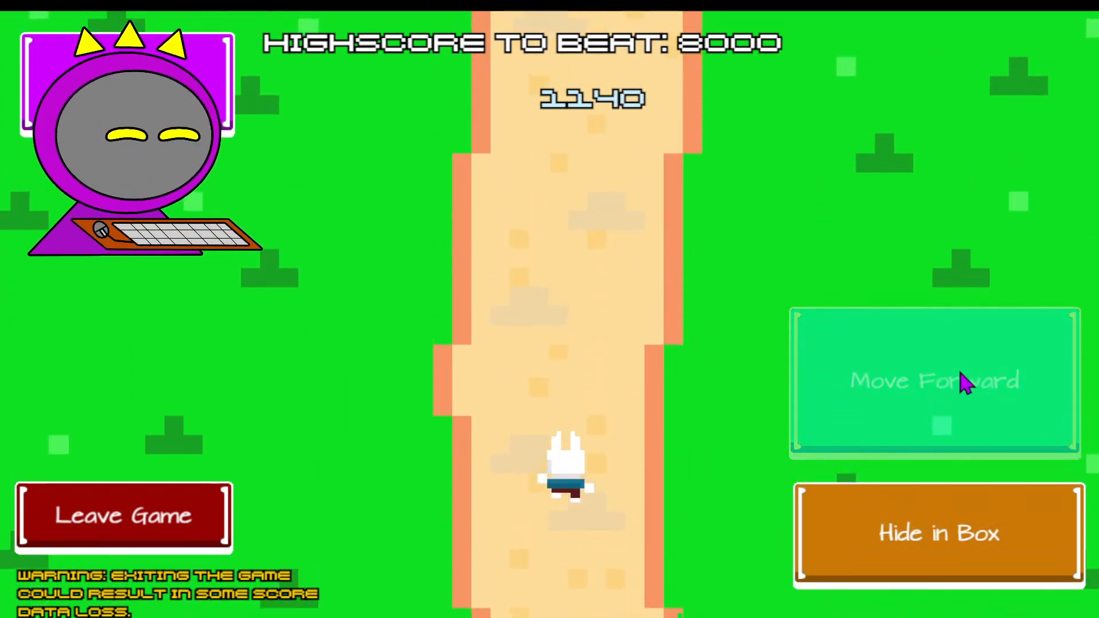
{"action": "left_click", "coordinate": [951, 541]}
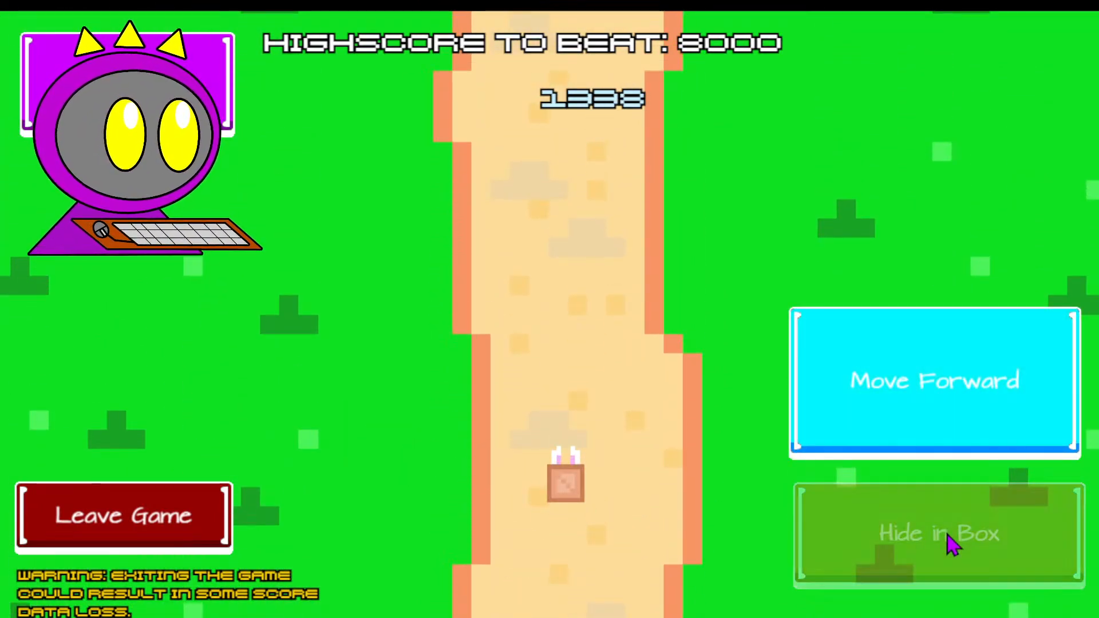
{"action": "left_click", "coordinate": [895, 363]}
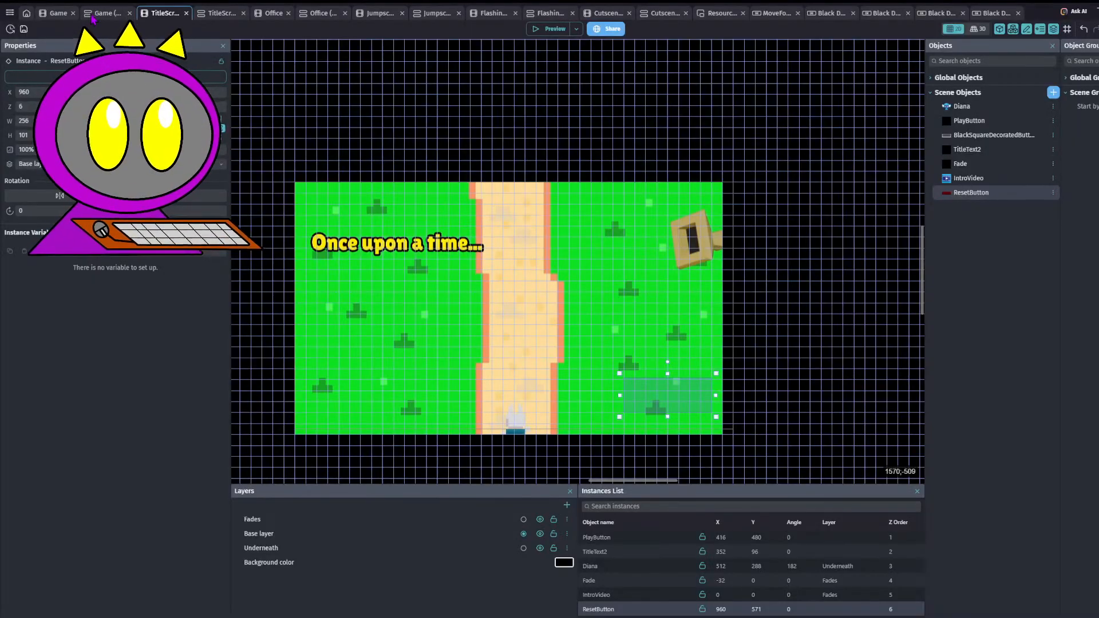
- Save the project and return to the Controls group in the Game scene's events
{"action": "left_click", "coordinate": [23, 28]}
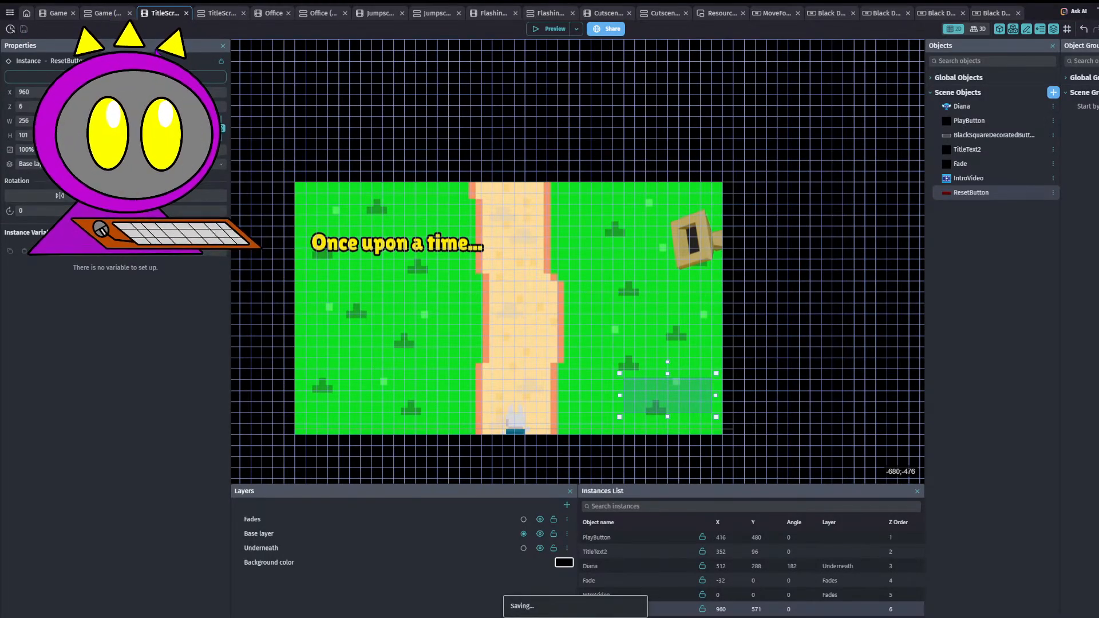
{"action": "left_click", "coordinate": [106, 13]}
{"action": "scroll", "coordinate": [587, 251], "scroll_direction": "up", "scroll_amount": 5}
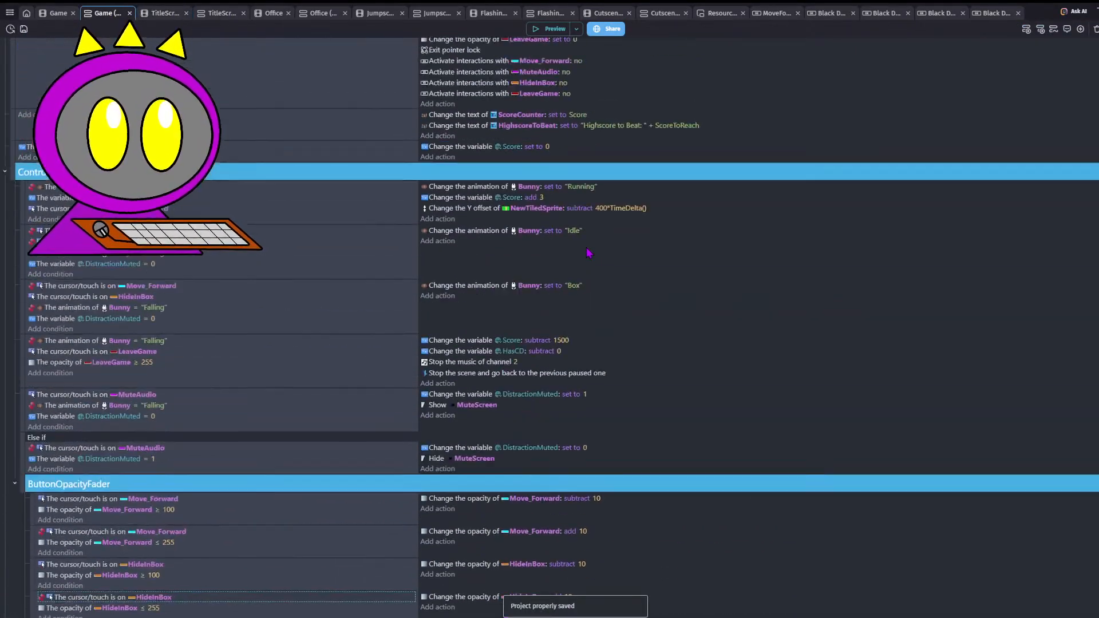
{"action": "scroll", "coordinate": [589, 252], "scroll_direction": "up", "scroll_amount": 1}
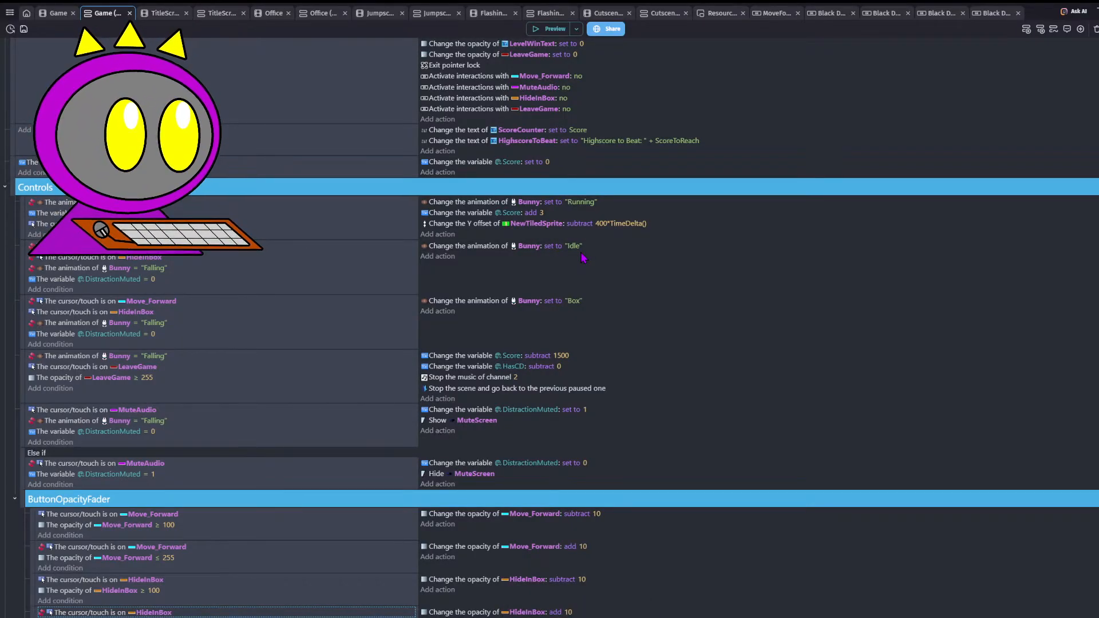
- Search the Game scene's event parameters for "6" and "< 6", and clear the search text
{"action": "key", "text": "ctrl+f"}
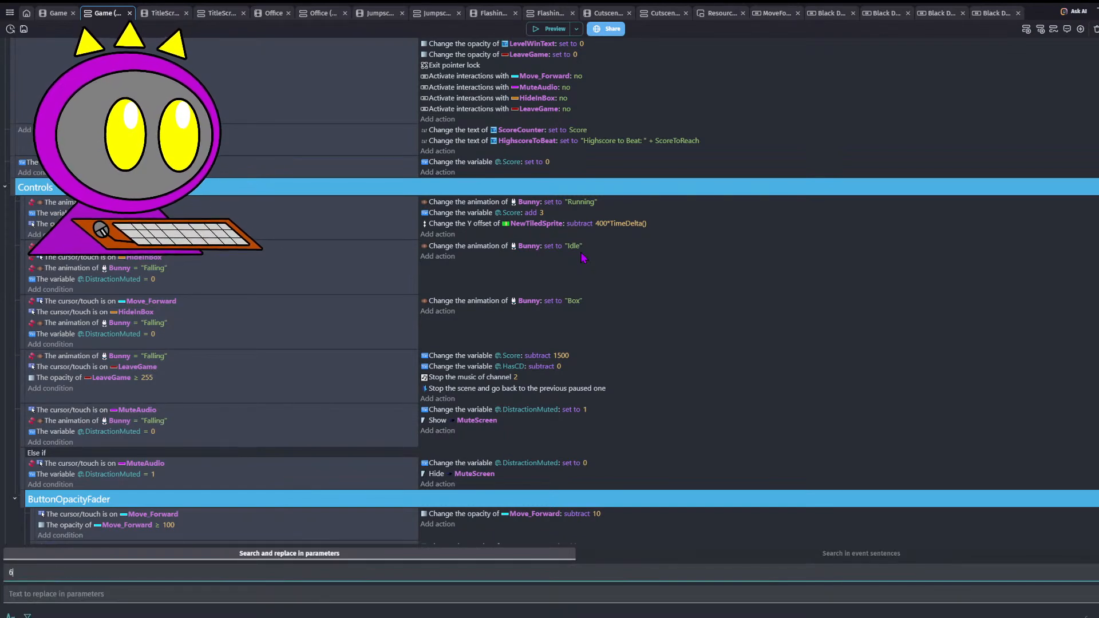
{"action": "type", "text": "7"}
{"action": "key", "text": "BackSpace"}
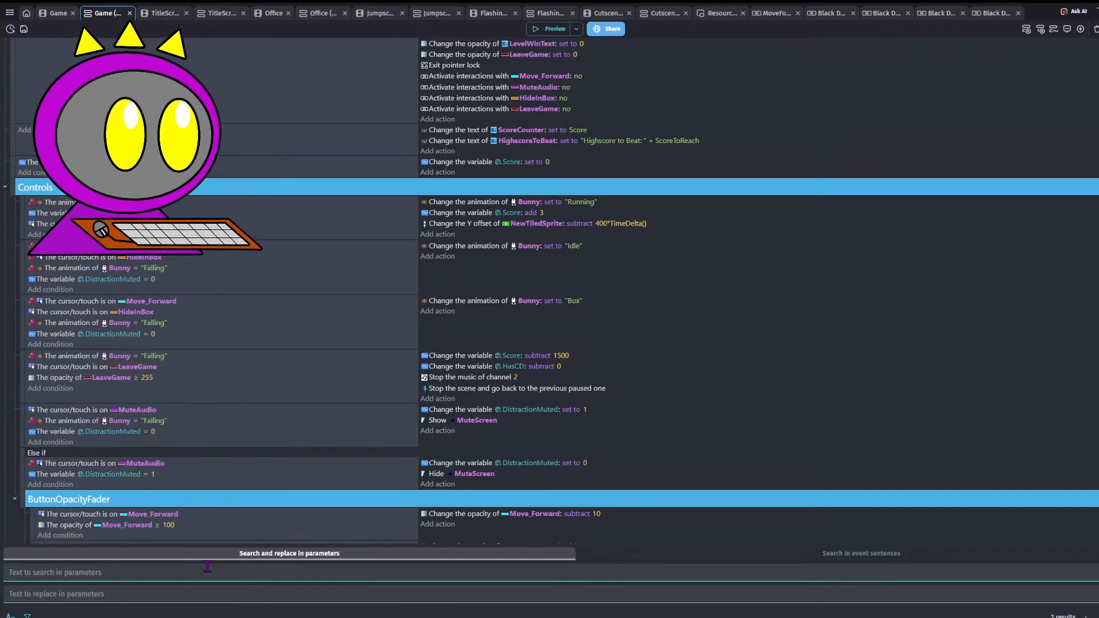
{"action": "type", "text": "4"}
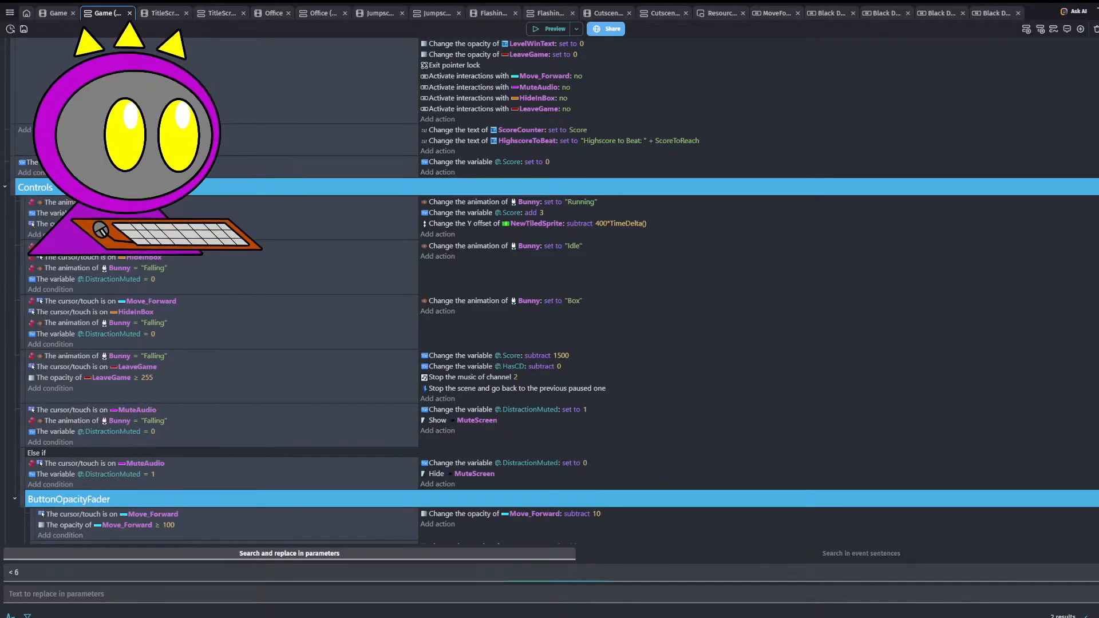
{"action": "key", "text": "ctrl+a"}
{"action": "key", "text": "BackSpace"}
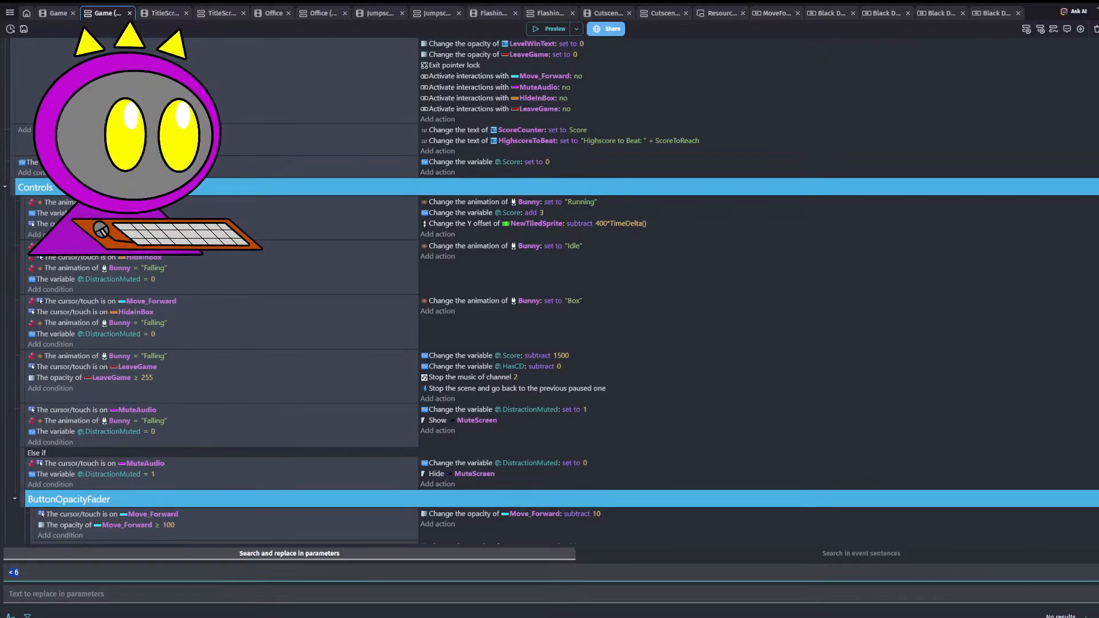
- Collapse the ButtonOpacityFader event group in the Game scene's events
{"action": "scroll", "coordinate": [246, 408], "scroll_direction": "down", "scroll_amount": 5}
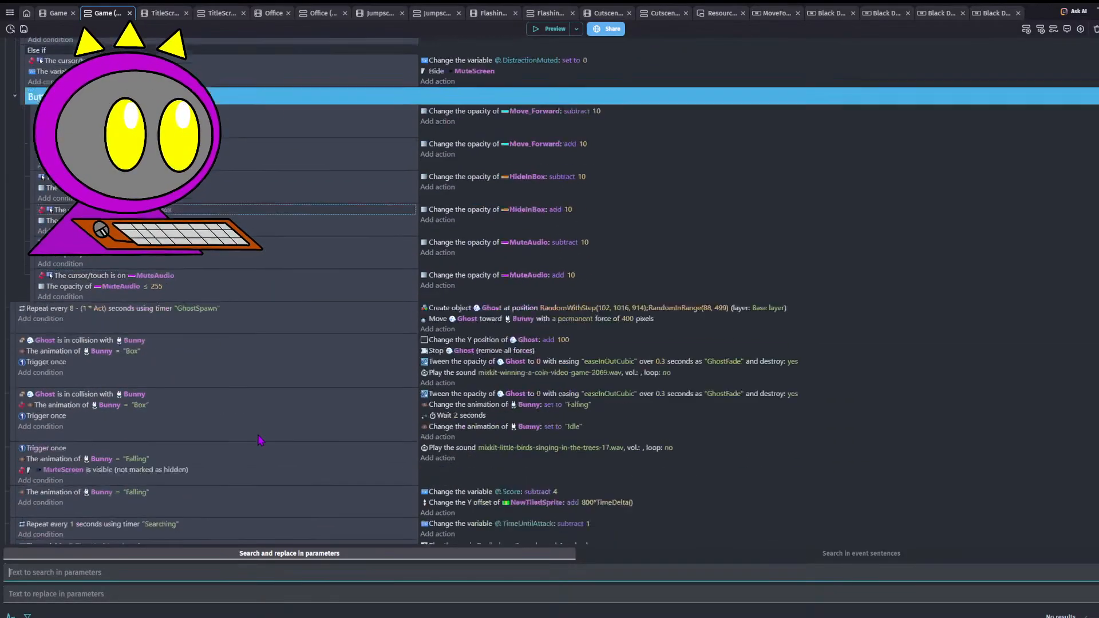
{"action": "left_click", "coordinate": [14, 184]}
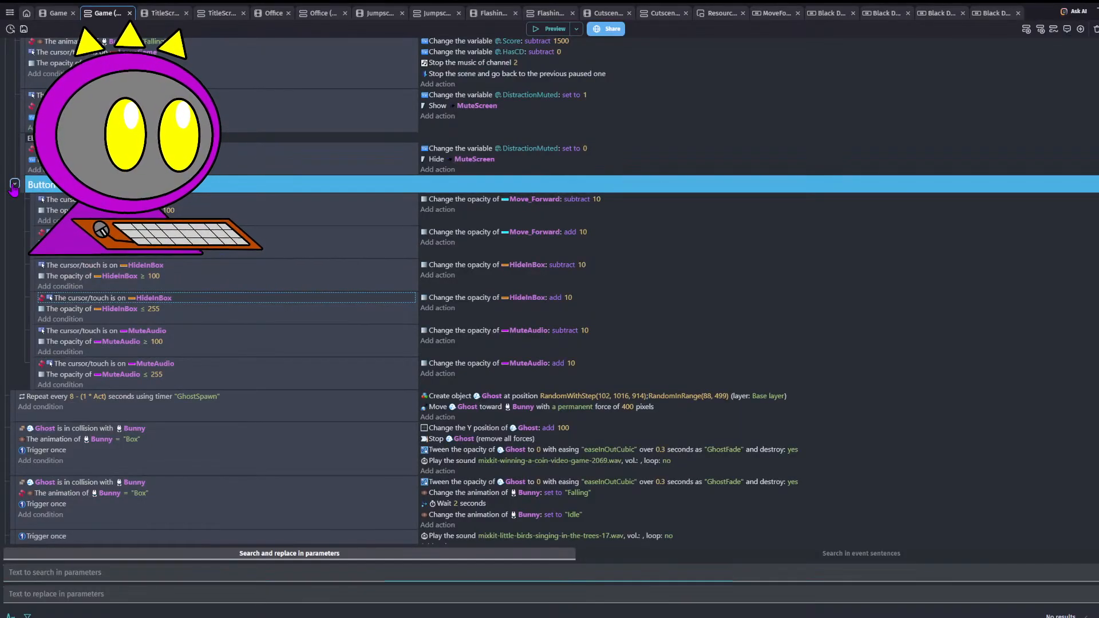
- Collapse the Controls event group in the Game scene's events and save the project
{"action": "scroll", "coordinate": [14, 143], "scroll_direction": "up", "scroll_amount": 1}
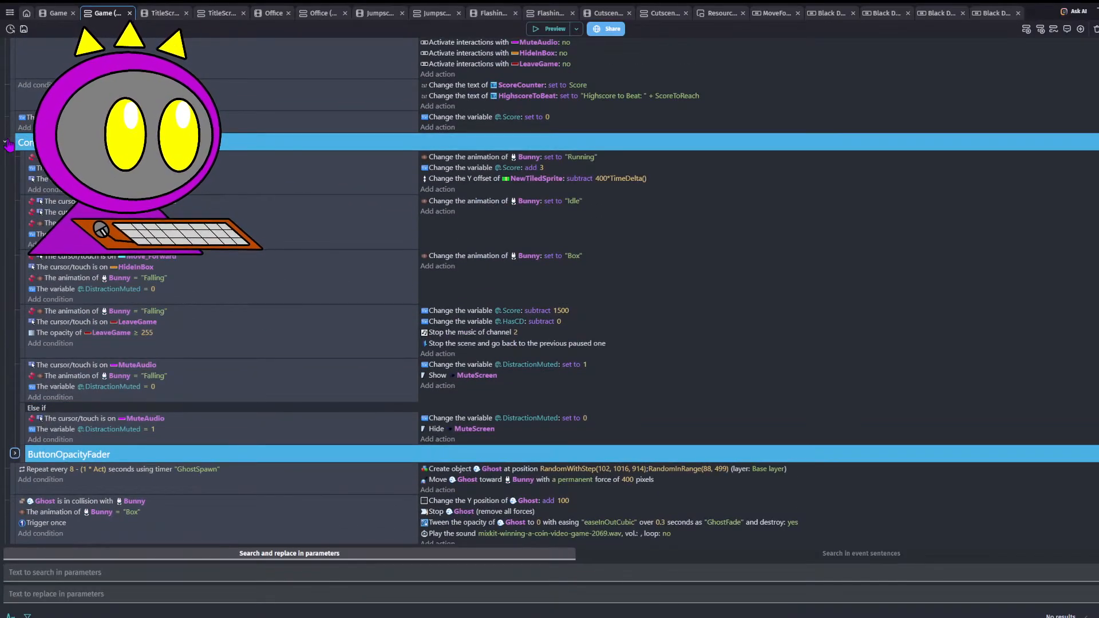
{"action": "left_click", "coordinate": [5, 142]}
{"action": "left_click", "coordinate": [24, 30]}
- In the Game scene's events, set the TimeUntilAttack condition that starts the Decibels.mp3 music to 8
{"action": "scroll", "coordinate": [286, 435], "scroll_direction": "down", "scroll_amount": 5}
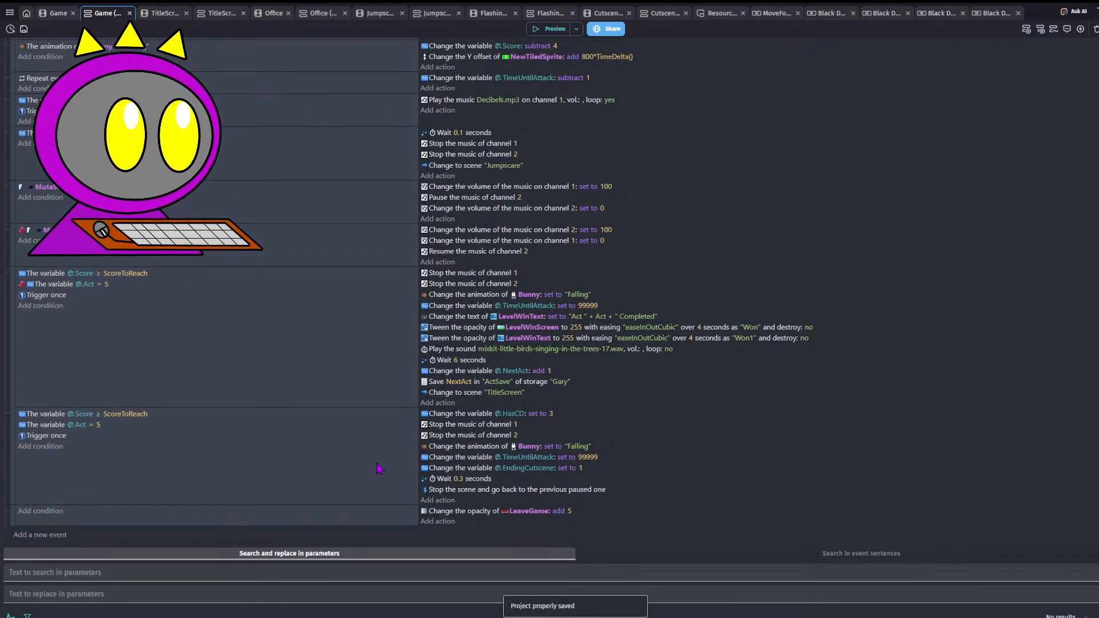
{"action": "scroll", "coordinate": [379, 467], "scroll_direction": "up", "scroll_amount": 1}
{"action": "scroll", "coordinate": [390, 467], "scroll_direction": "up", "scroll_amount": 1}
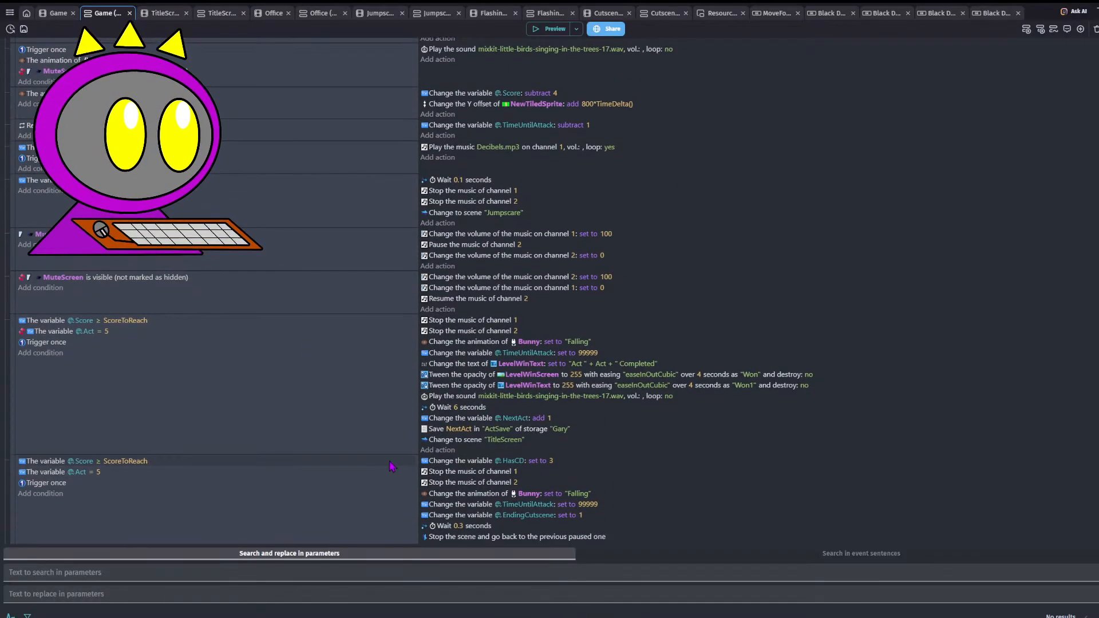
{"action": "scroll", "coordinate": [392, 467], "scroll_direction": "up", "scroll_amount": 2}
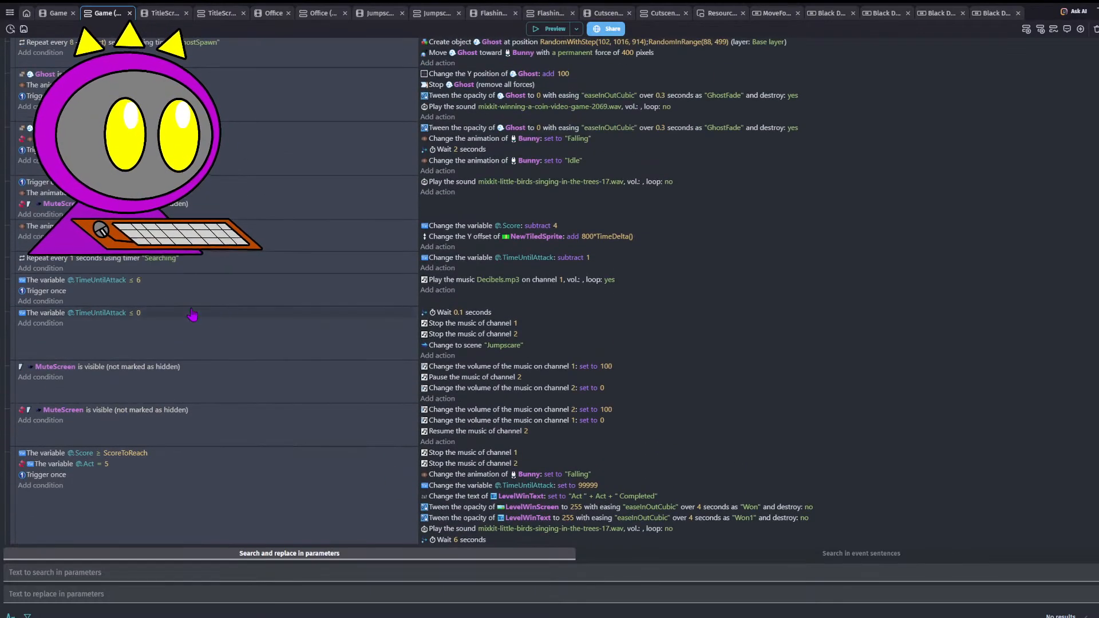
{"action": "left_click", "coordinate": [139, 281]}
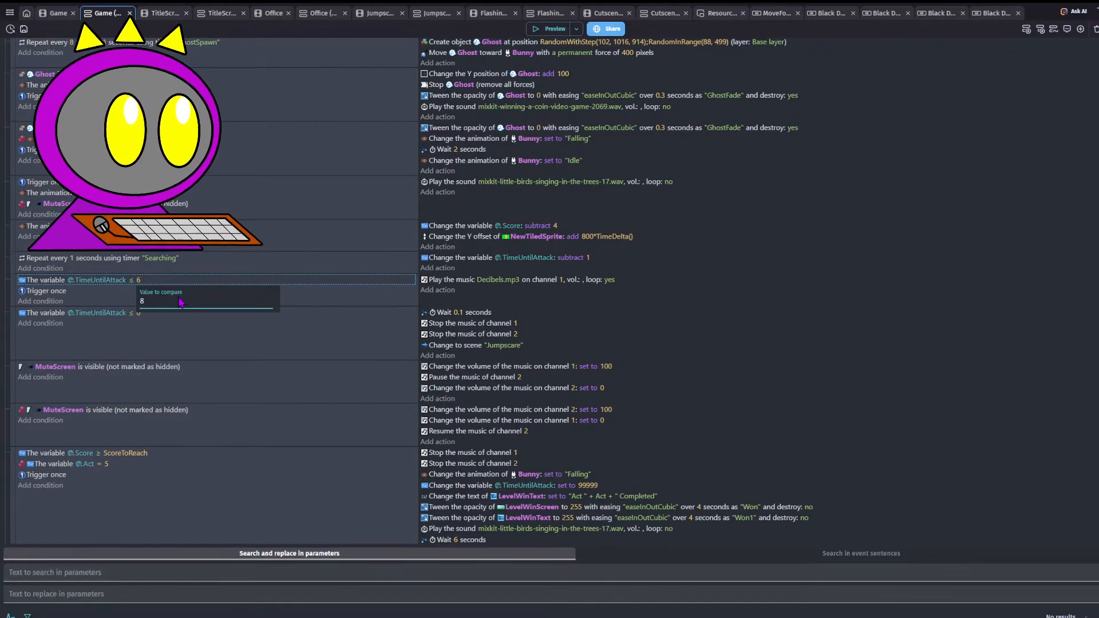
{"action": "key", "text": "Return"}
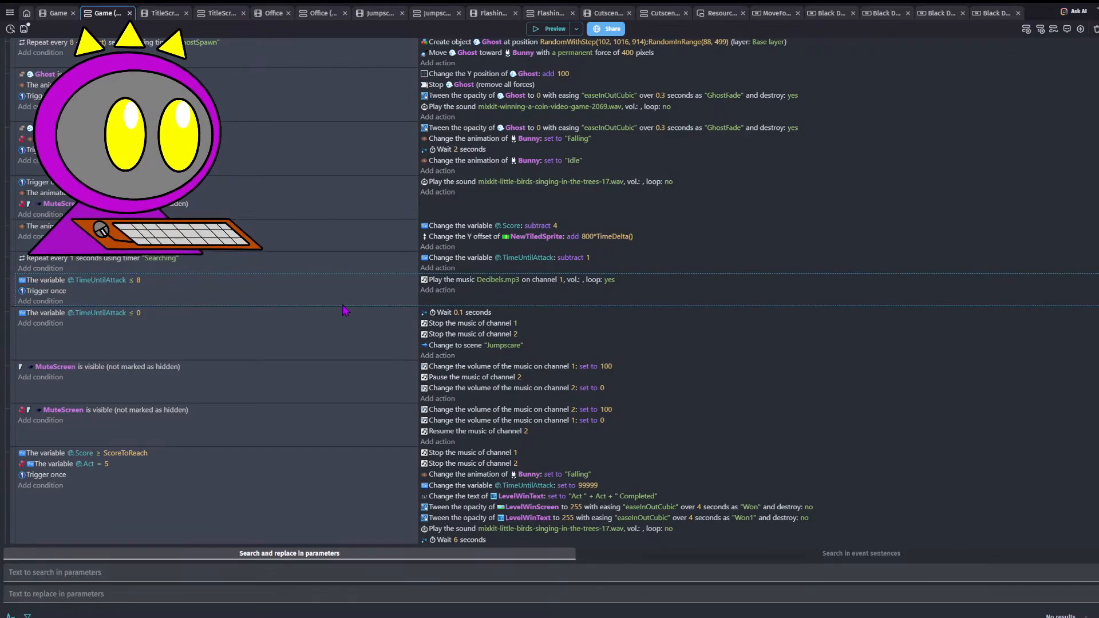
- In the Office scene's events, set Diana's two TimeUntilAttack threshold conditions to 8 and save the project
{"action": "left_click", "coordinate": [324, 13]}
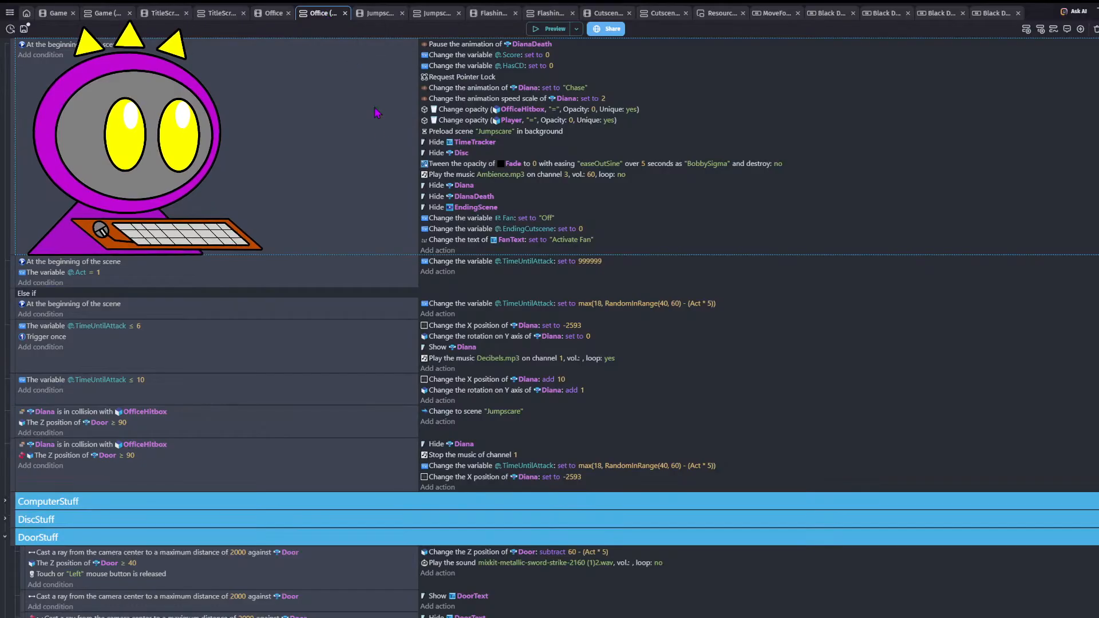
{"action": "left_click", "coordinate": [139, 326]}
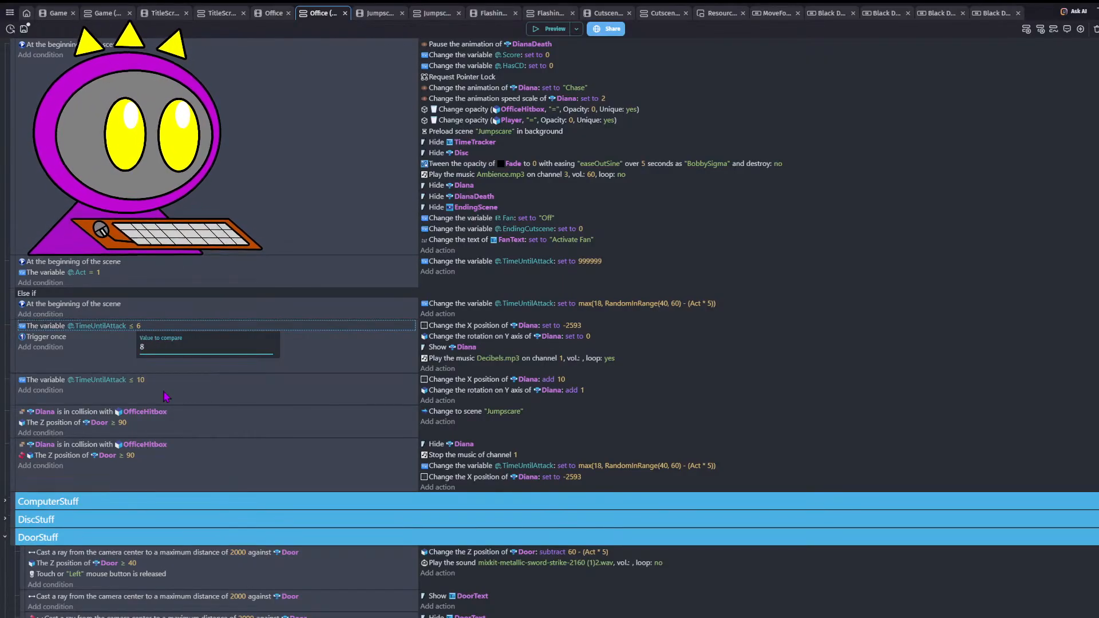
{"action": "left_click", "coordinate": [140, 380]}
{"action": "type", "text": "8"}
{"action": "left_click", "coordinate": [223, 369]}
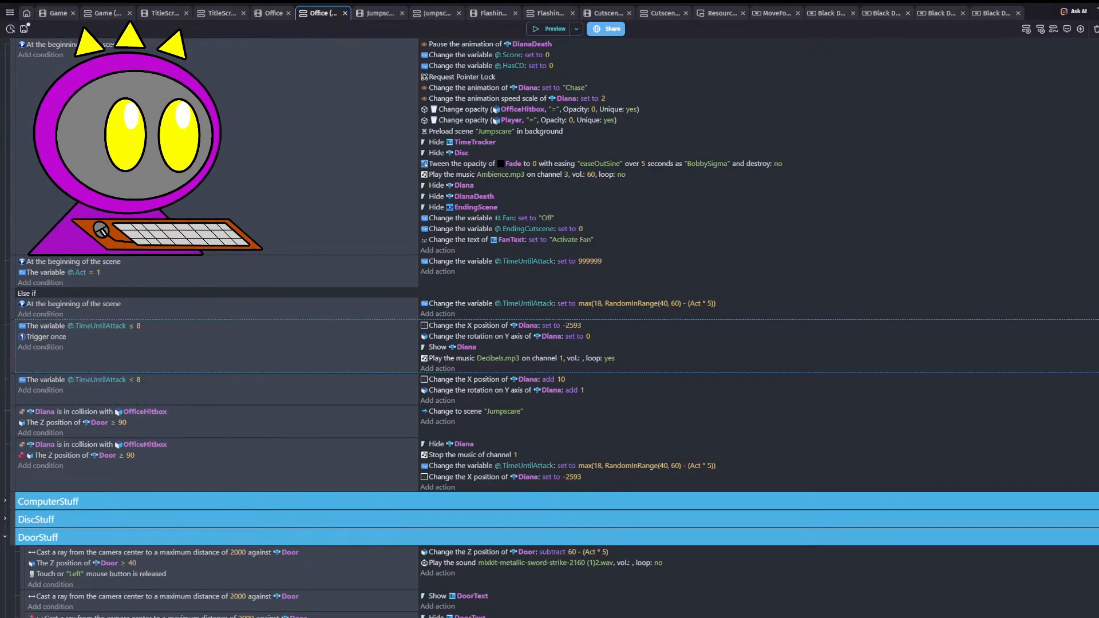
{"action": "left_click", "coordinate": [25, 30]}
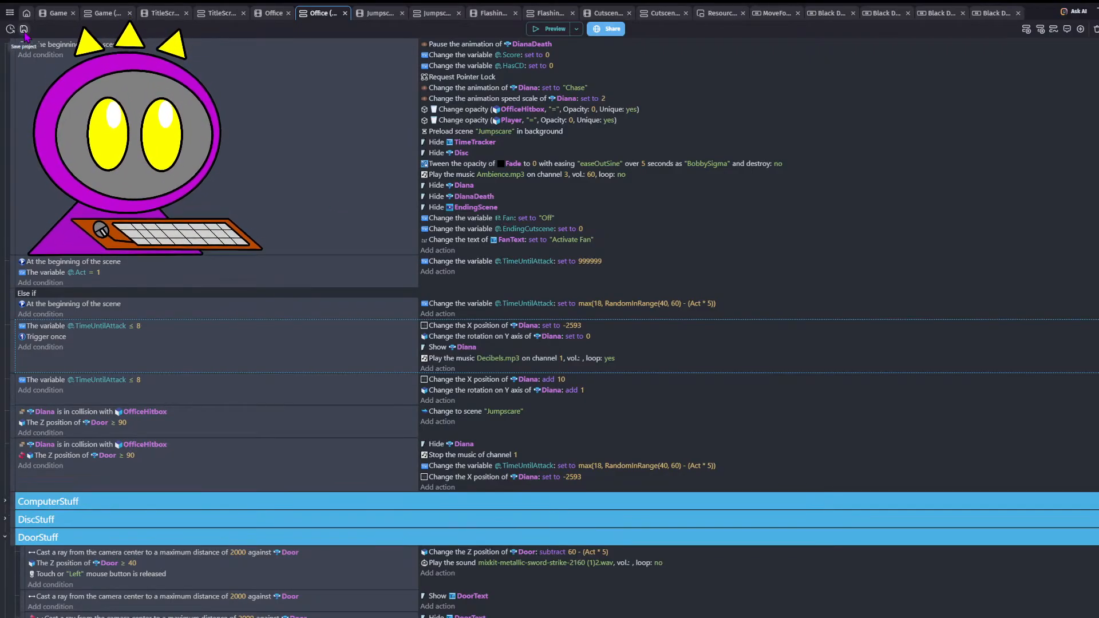
{"action": "key", "text": "ctrl+s"}
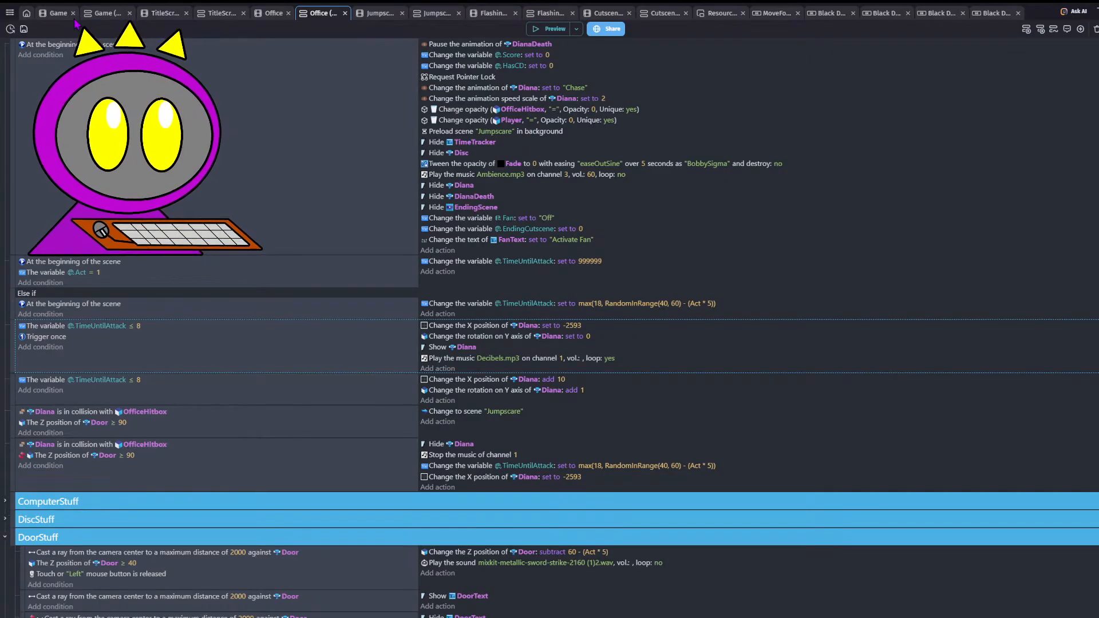
{"action": "key", "text": "ctrl+s"}
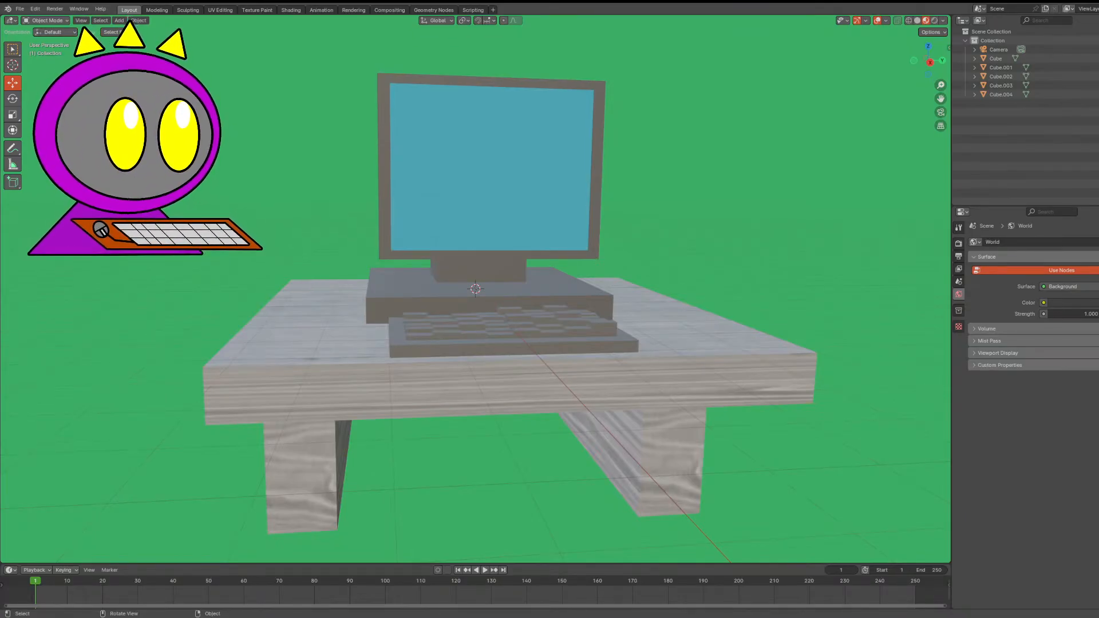
- Switch to Blender and bring the rigged character with its armature into the computer desk scene
{"action": "left_click", "coordinate": [19, 9]}
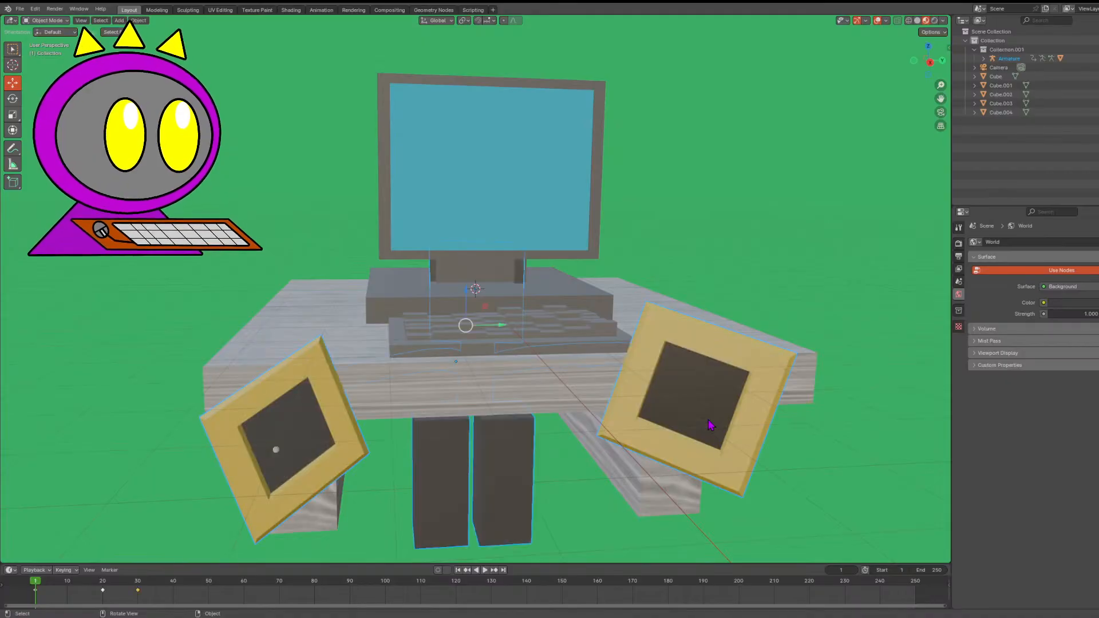
{"action": "scroll", "coordinate": [611, 358], "scroll_direction": "down", "scroll_amount": 6}
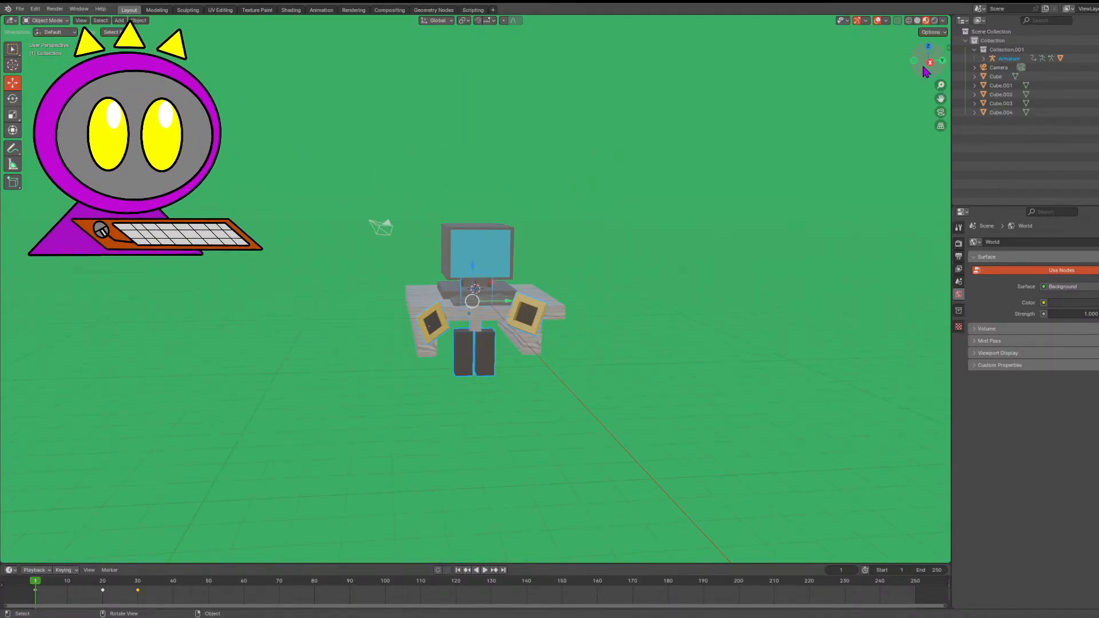
{"action": "scroll", "coordinate": [699, 290], "scroll_direction": "up", "scroll_amount": 3}
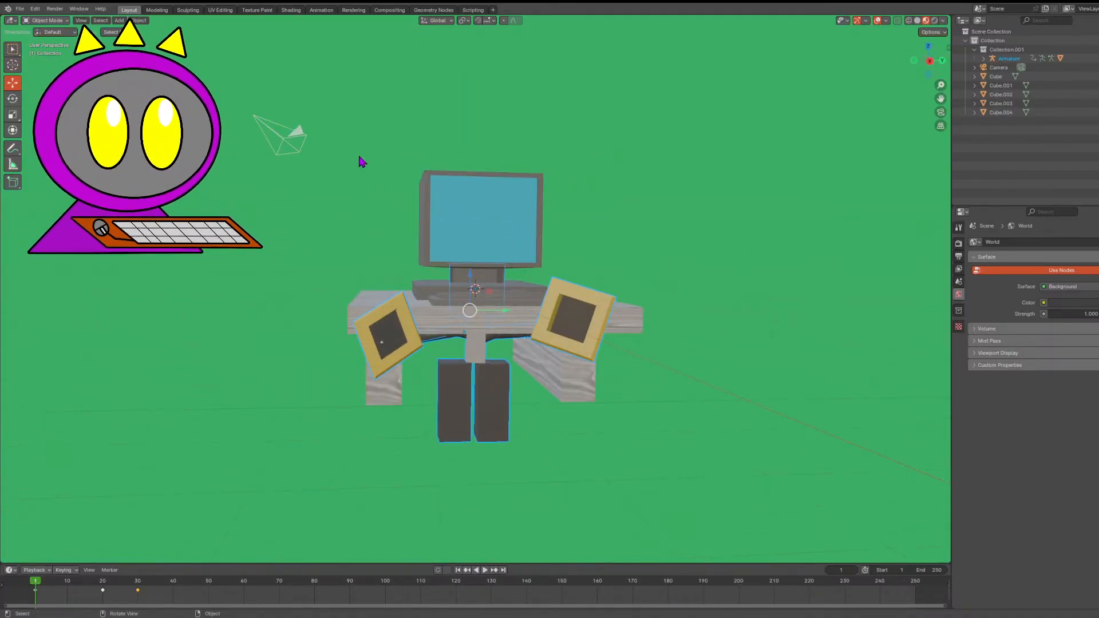
{"action": "scroll", "coordinate": [719, 393], "scroll_direction": "down", "scroll_amount": 2}
- Move the character out of the desk and place it behind the computer
{"action": "left_click_drag", "start_coordinate": [572, 344], "coordinate": [755, 272]}
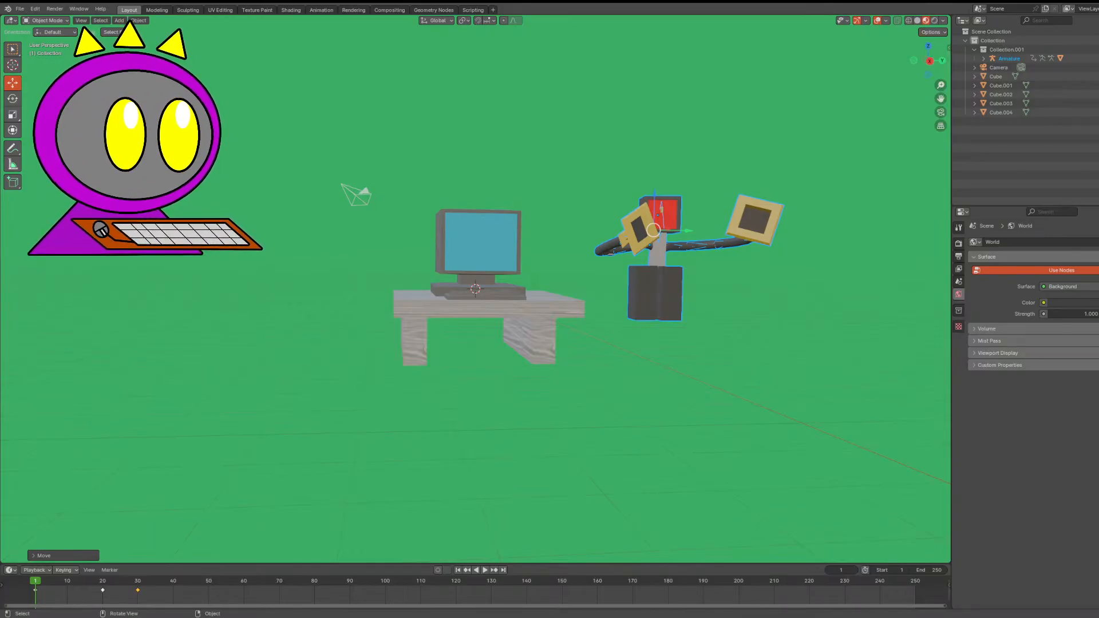
{"action": "left_click_drag", "start_coordinate": [928, 61], "coordinate": [770, 86]}
{"action": "key", "text": "g"}
{"action": "left_click", "coordinate": [810, 262]}
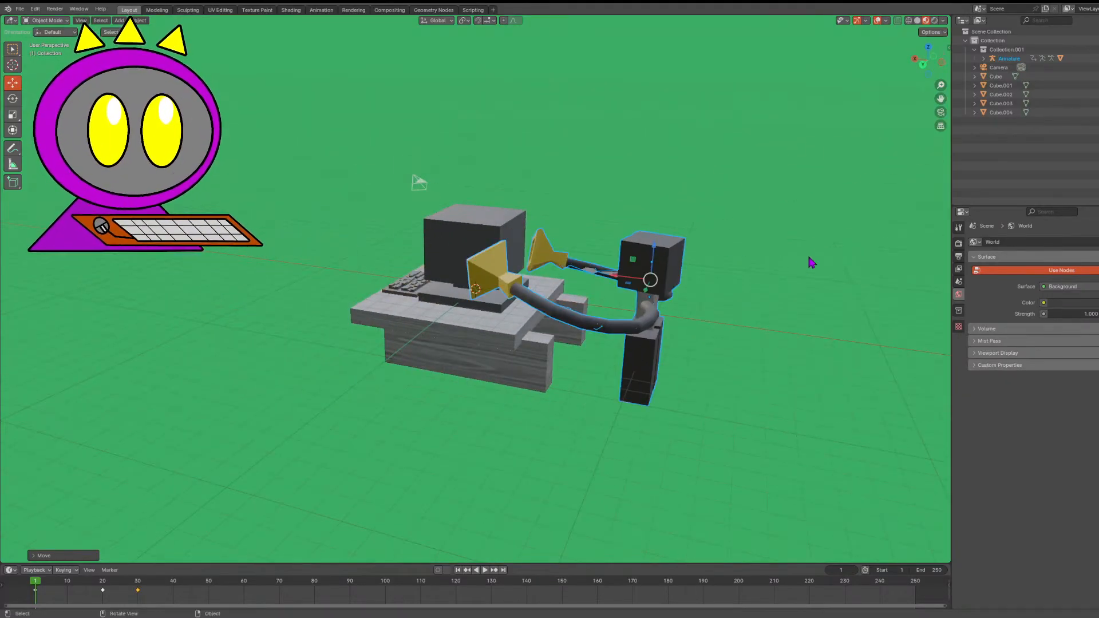
{"action": "left_click_drag", "start_coordinate": [914, 63], "coordinate": [807, 67]}
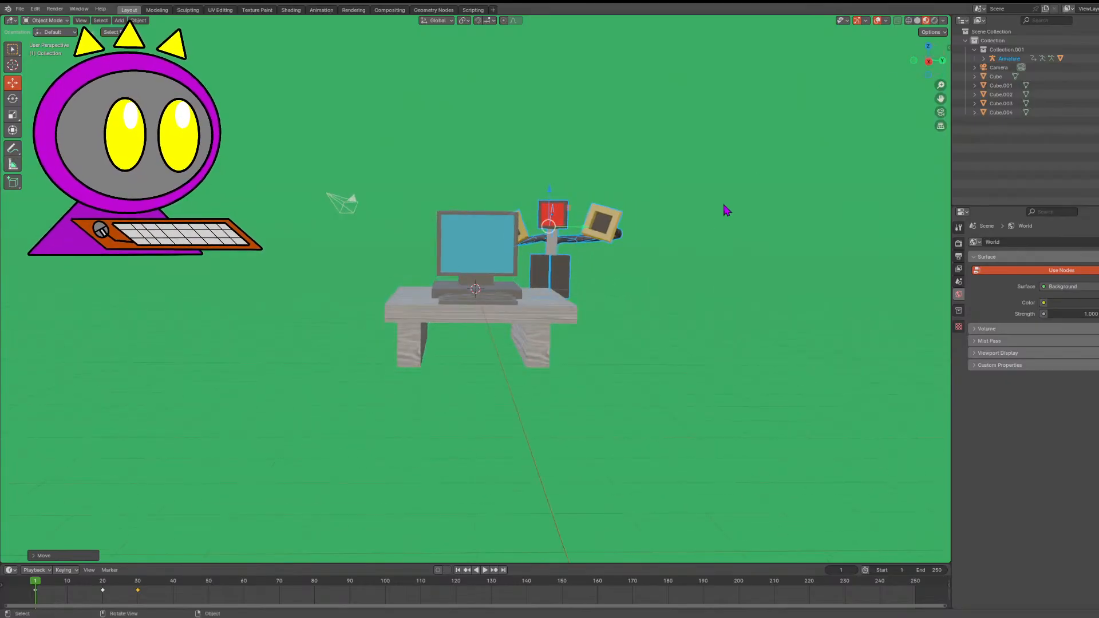
- Scale the character up to about 1.92 and raise it so its head and arms stand above the monitor
{"action": "key", "text": "s"}
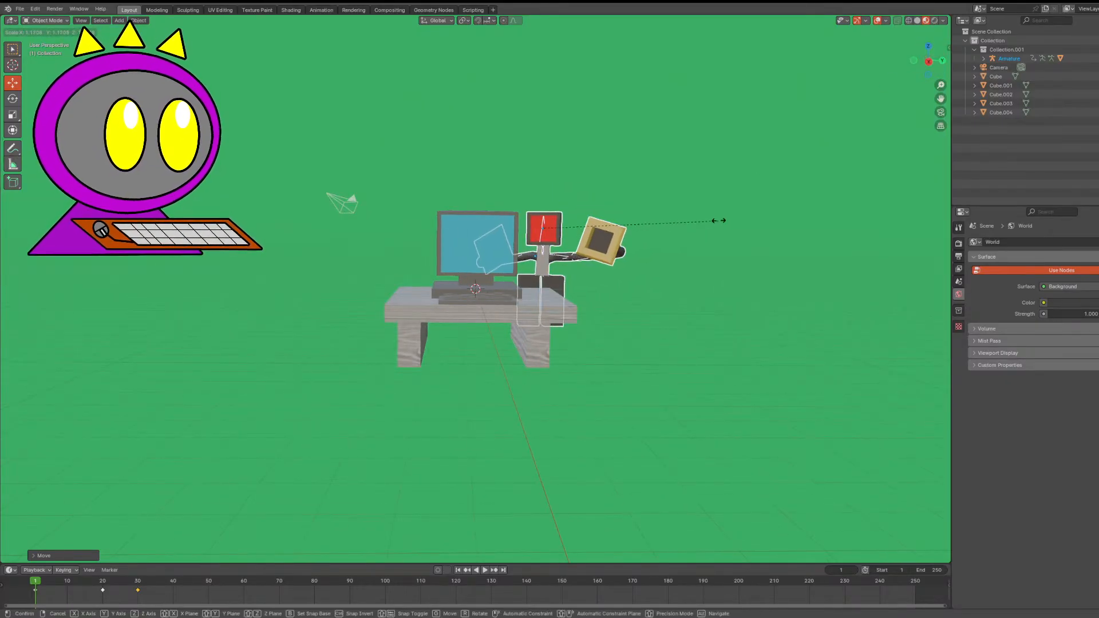
{"action": "left_click", "coordinate": [751, 195]}
{"action": "key", "text": "g"}
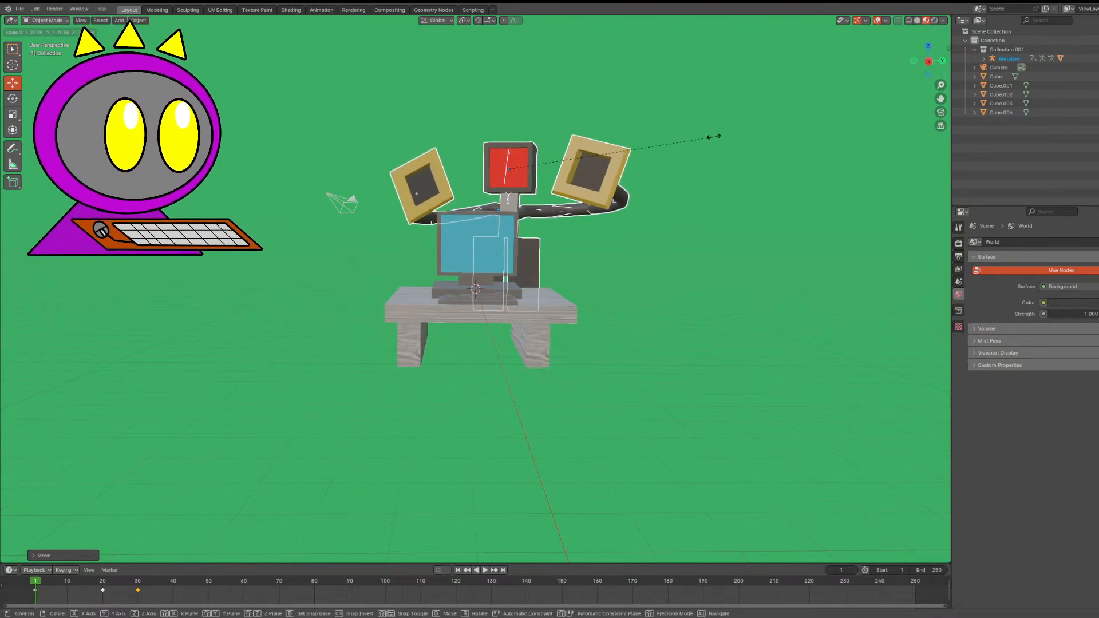
{"action": "left_click", "coordinate": [728, 134]}
{"action": "key", "text": "ctrl+z"}
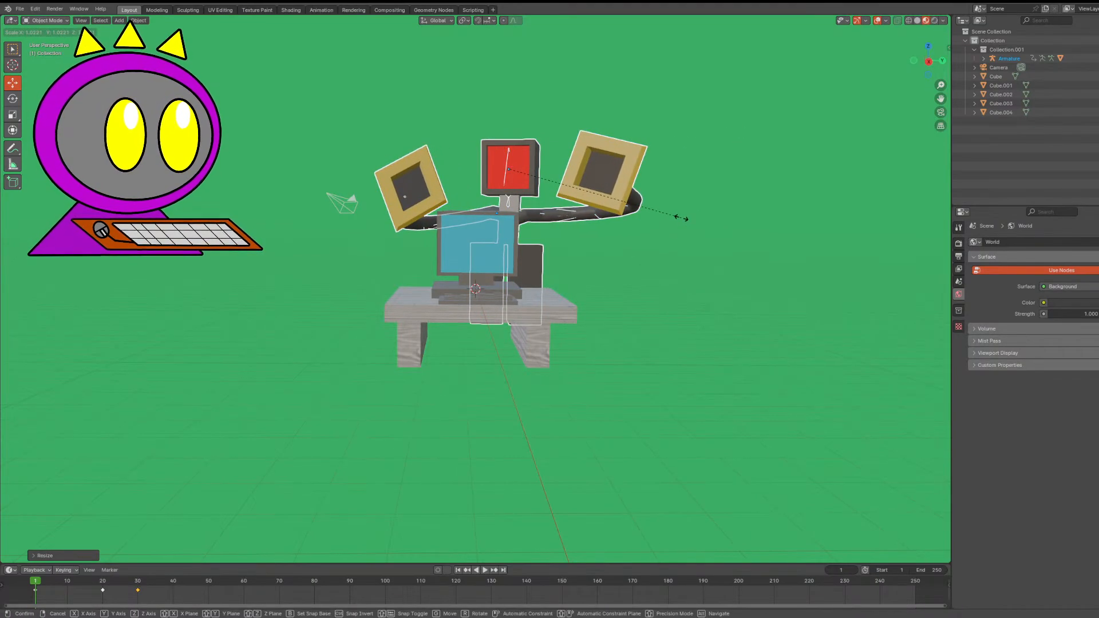
{"action": "key", "text": "ctrl+z"}
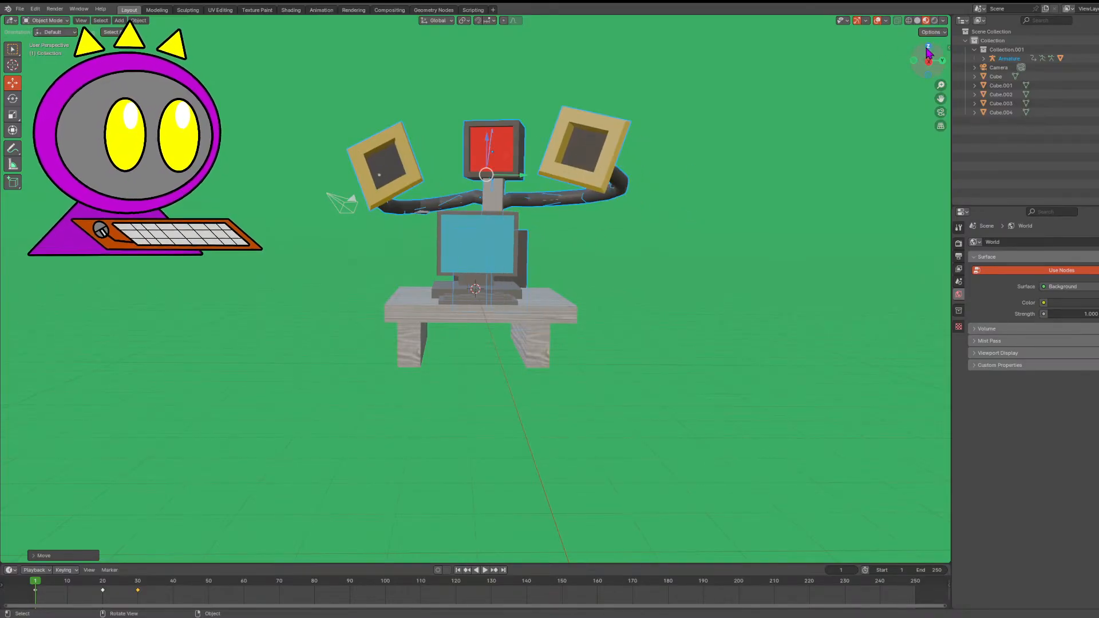
- Rotate the character to about 5.75° around Z and reposition it behind the desk
{"action": "left_click_drag", "start_coordinate": [929, 53], "coordinate": [307, 63]}
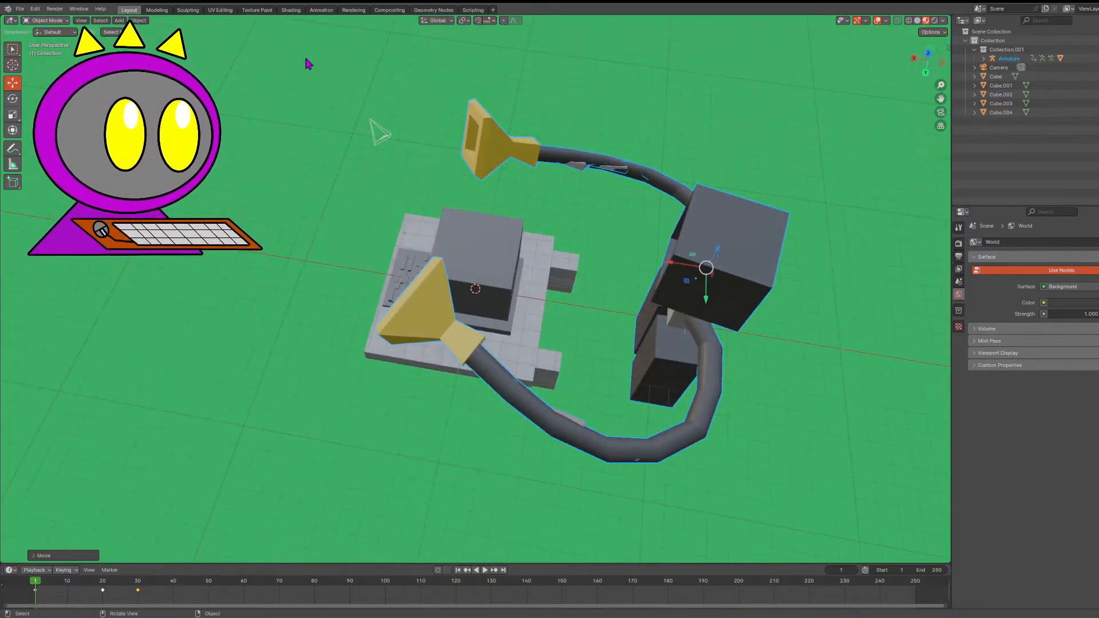
{"action": "left_click", "coordinate": [13, 99]}
{"action": "left_click_drag", "start_coordinate": [718, 294], "coordinate": [723, 290]}
{"action": "left_click_drag", "start_coordinate": [944, 67], "coordinate": [913, 64]}
{"action": "key", "text": "g"}
{"action": "left_click", "coordinate": [835, 75]}
- Display the scene in wireframe, select the Armature, and put it in Pose Mode
{"action": "left_click", "coordinate": [909, 20]}
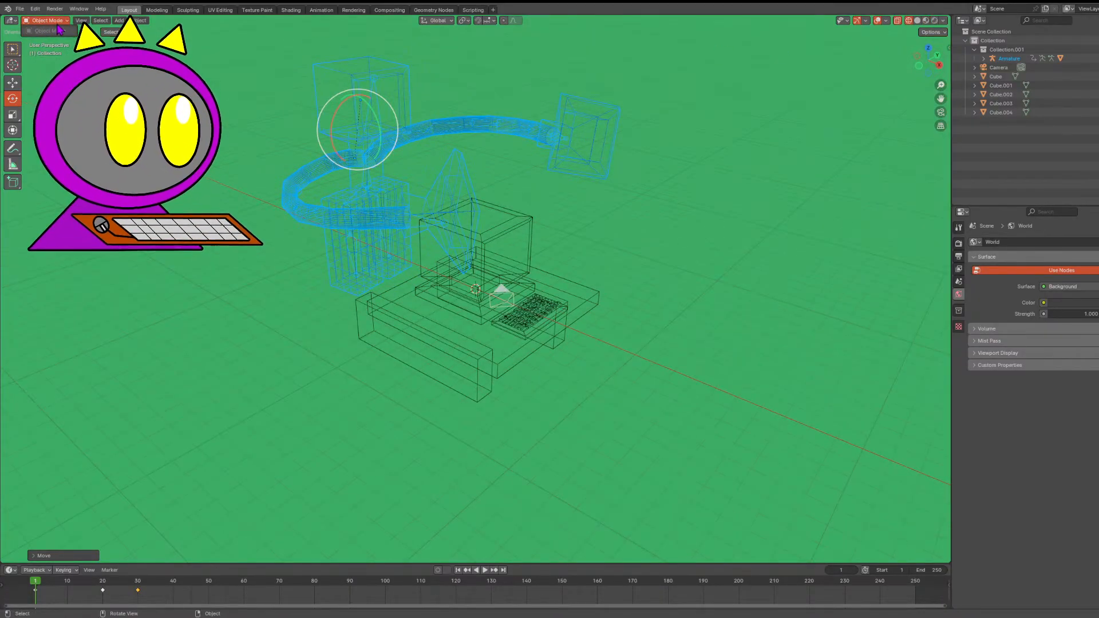
{"action": "left_click", "coordinate": [658, 94]}
{"action": "left_click", "coordinate": [1008, 58]}
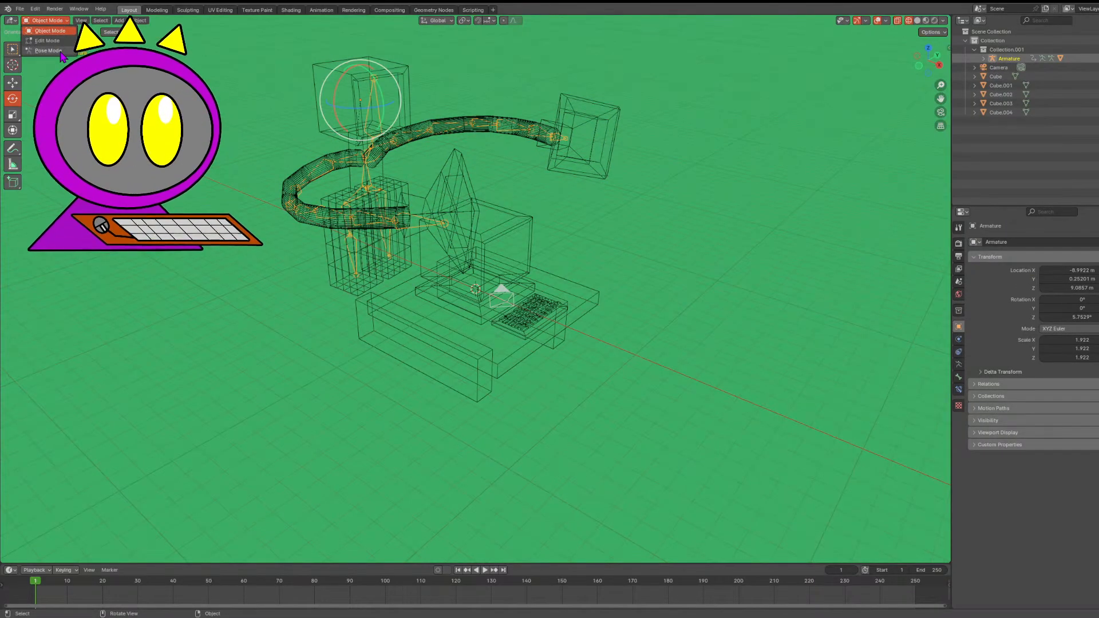
{"action": "left_click", "coordinate": [48, 51]}
- Rotate a middle bone of the character's right arm to lower its hand towards the desk
{"action": "left_click_drag", "start_coordinate": [927, 63], "coordinate": [709, 62]}
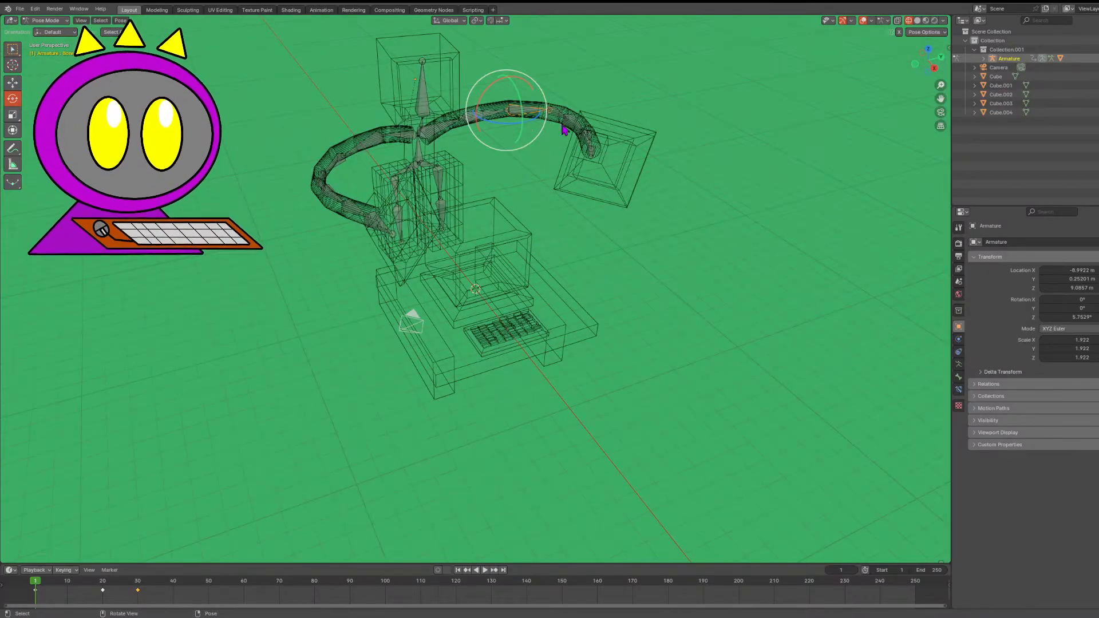
{"action": "left_click_drag", "start_coordinate": [922, 68], "coordinate": [1042, 16]}
{"action": "left_click", "coordinate": [456, 256]}
{"action": "left_click", "coordinate": [425, 231]}
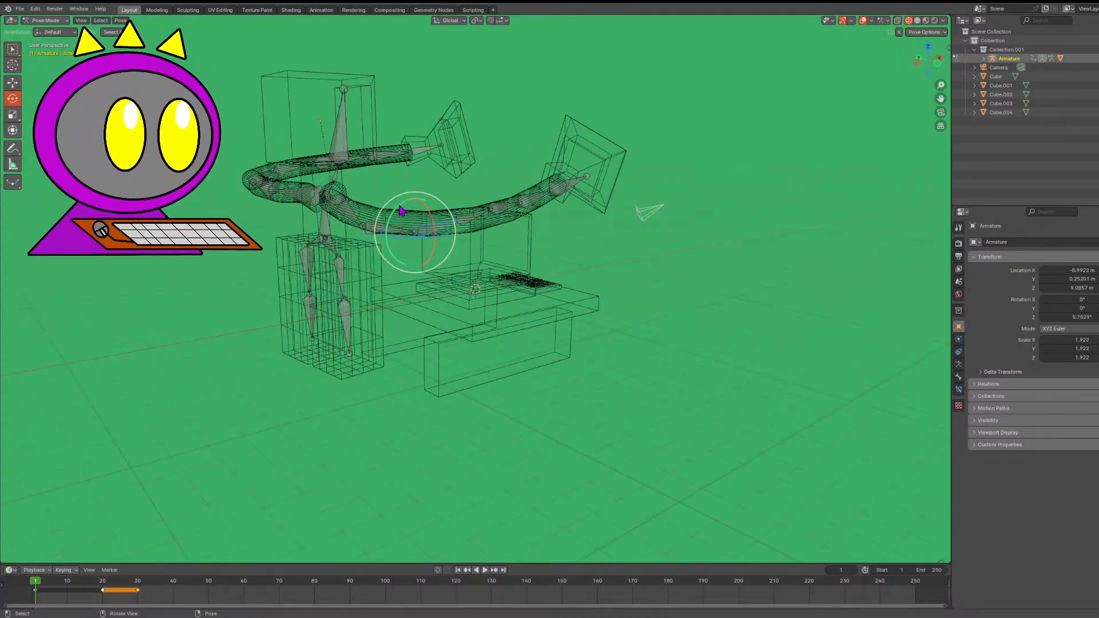
{"action": "left_click_drag", "start_coordinate": [401, 211], "coordinate": [424, 206]}
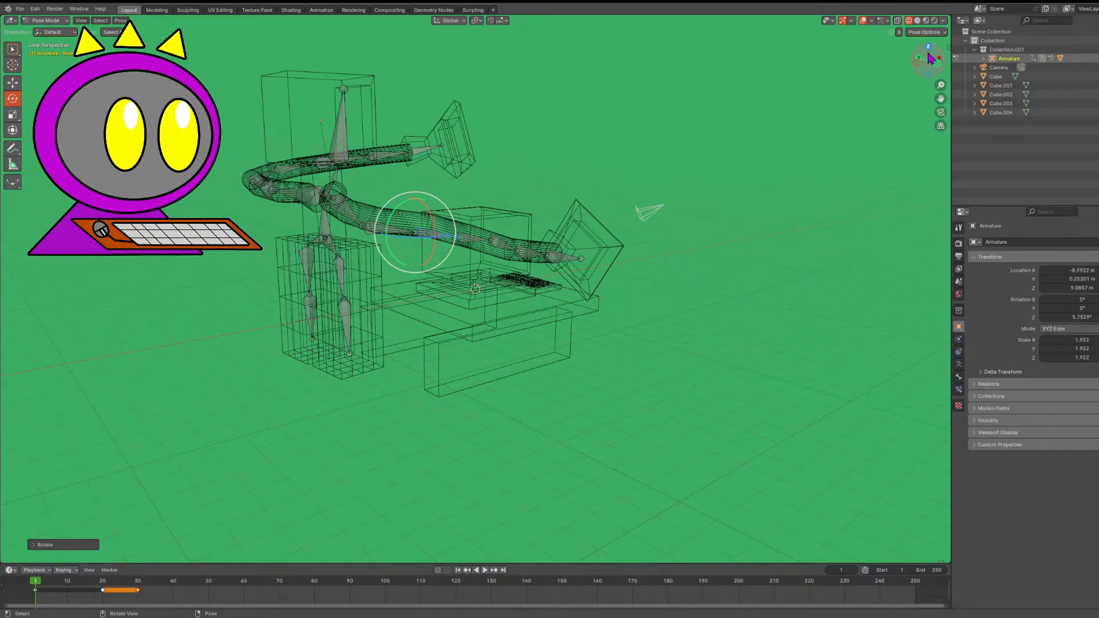
- Move the character's whole set of pose bones lower behind the computer so the arms reach around the desk
{"action": "left_click_drag", "start_coordinate": [931, 57], "coordinate": [854, 85]}
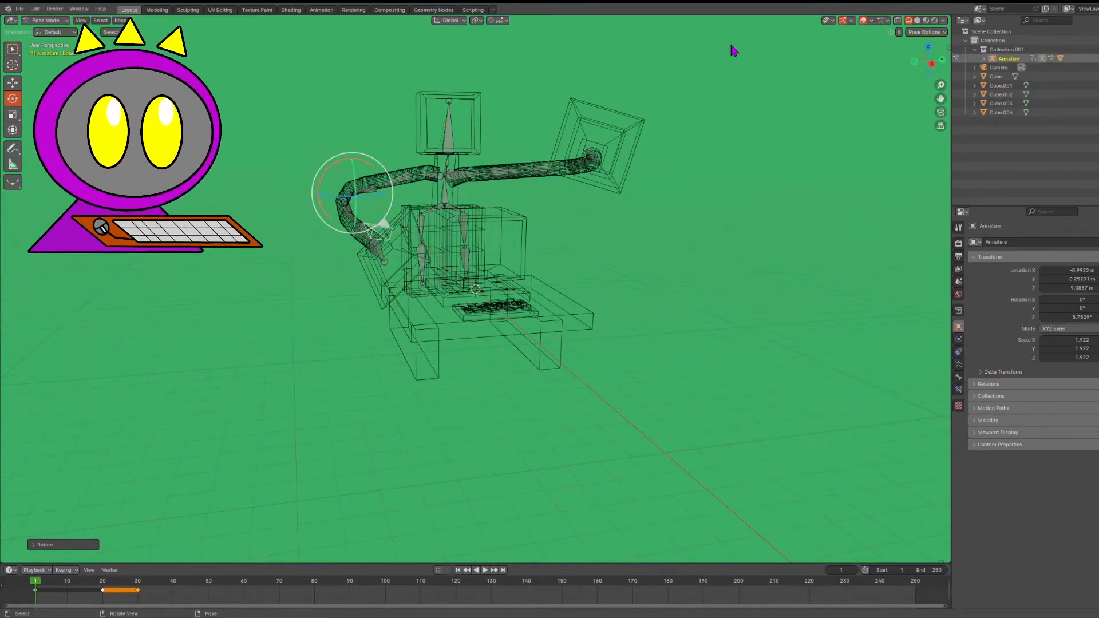
{"action": "left_click_drag", "start_coordinate": [780, 48], "coordinate": [189, 587]}
{"action": "key", "text": "g"}
{"action": "left_click", "coordinate": [577, 247]}
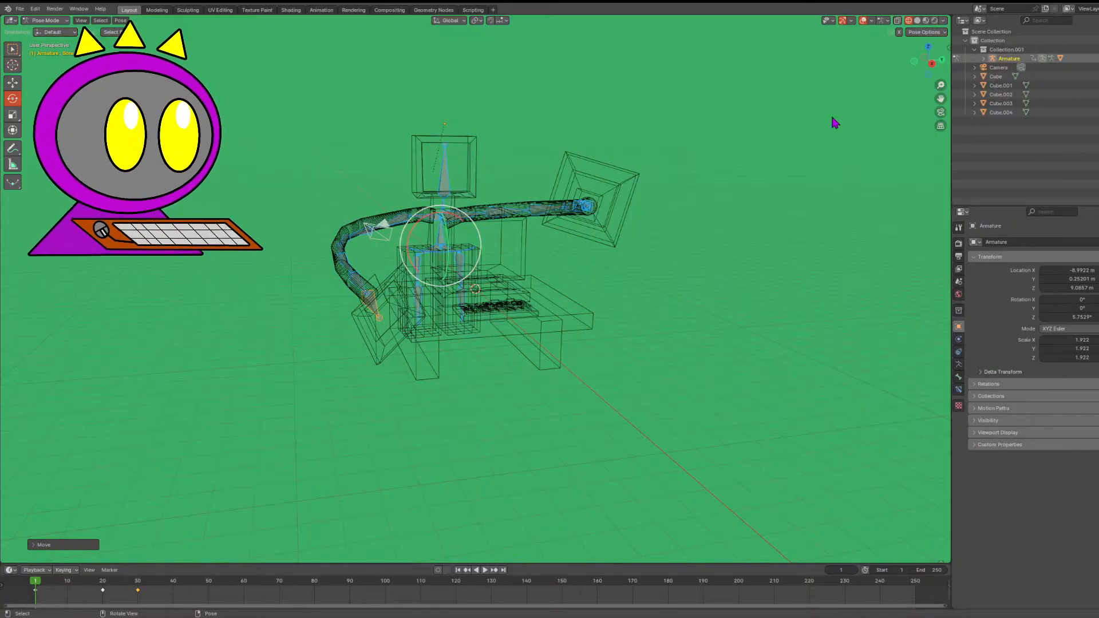
{"action": "left_click_drag", "start_coordinate": [929, 69], "coordinate": [751, 121]}
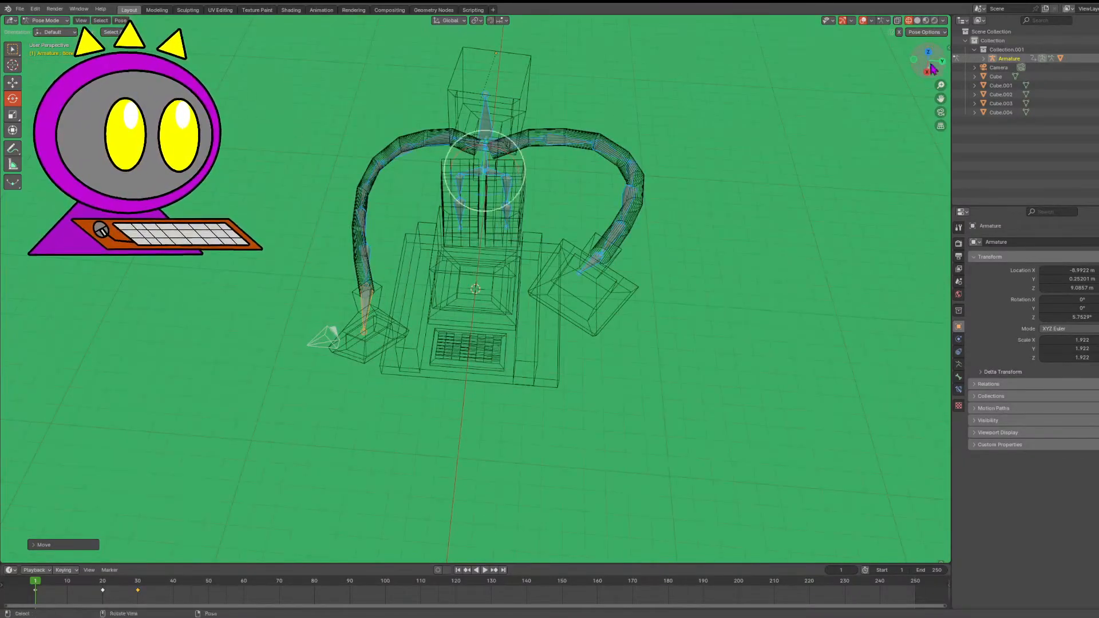
{"action": "scroll", "coordinate": [386, 286], "scroll_direction": "up", "scroll_amount": 4}
{"action": "key", "text": "g"}
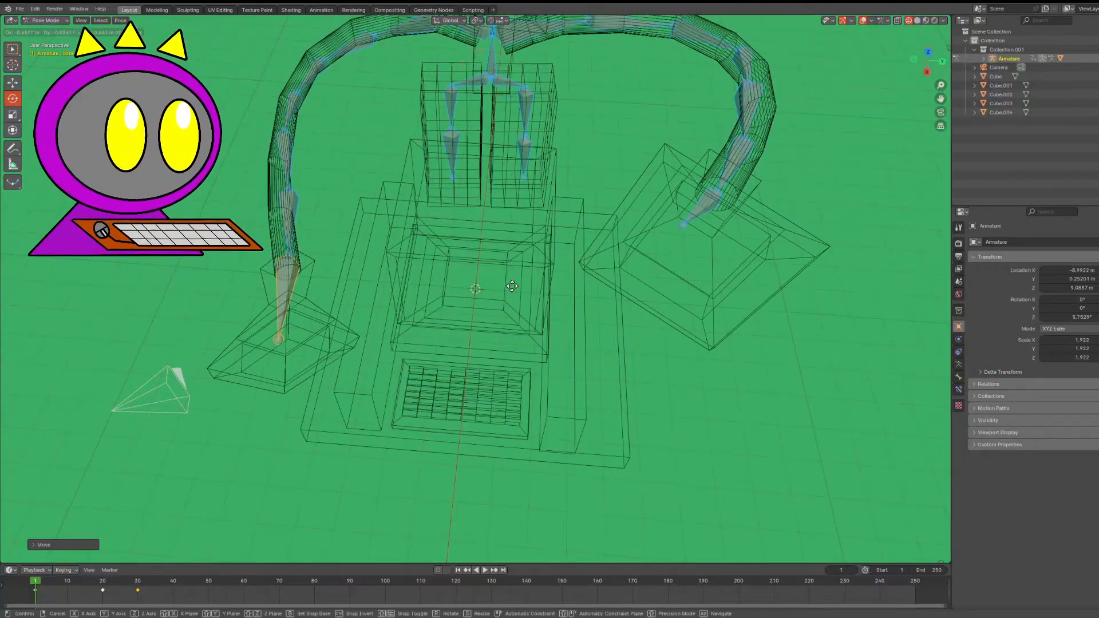
{"action": "left_click", "coordinate": [599, 222]}
{"action": "left_click_drag", "start_coordinate": [928, 69], "coordinate": [967, 69]}
{"action": "left_click", "coordinate": [717, 233]}
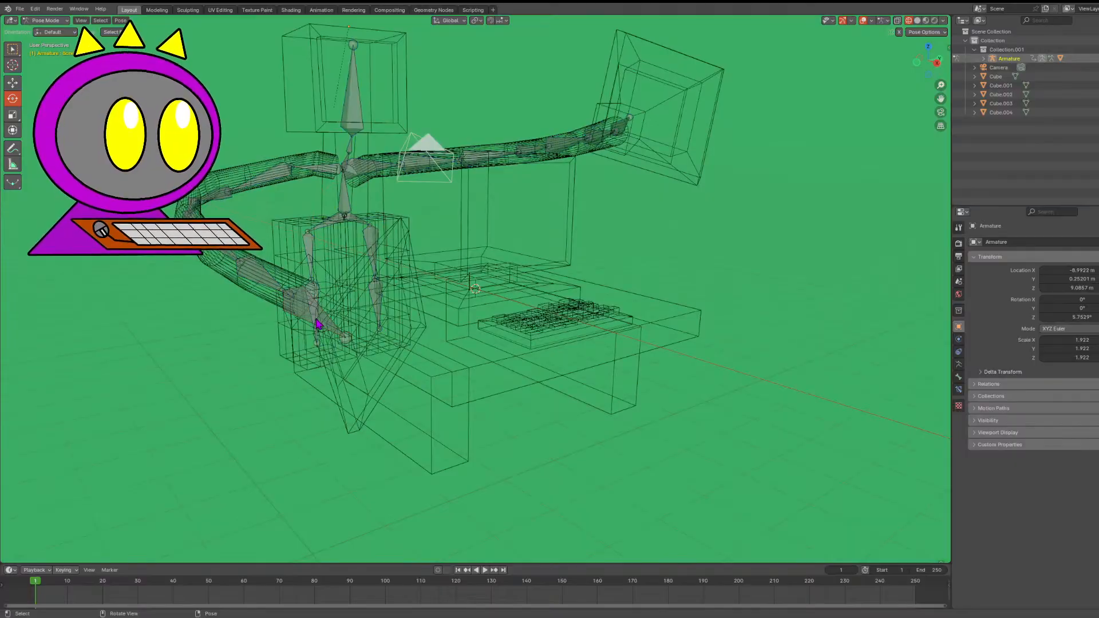
- Rotate the character's right hand bone so the hand lifts and turns inward towards the monitor
{"action": "left_click", "coordinate": [317, 320]}
{"action": "left_click_drag", "start_coordinate": [296, 305], "coordinate": [716, 100]}
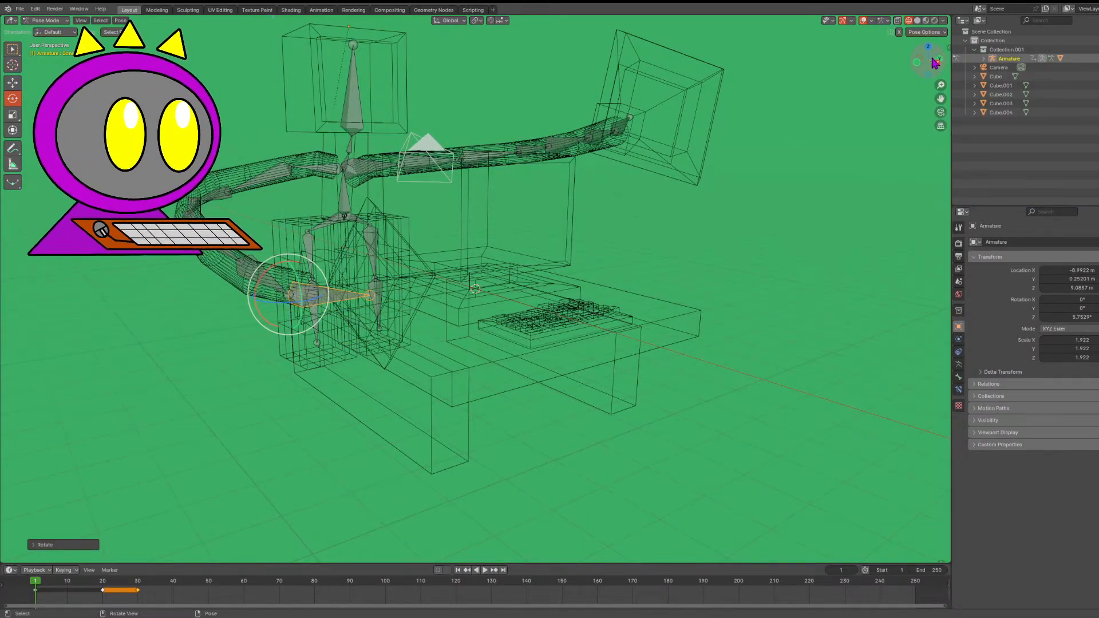
{"action": "left_click_drag", "start_coordinate": [933, 61], "coordinate": [1042, 86]}
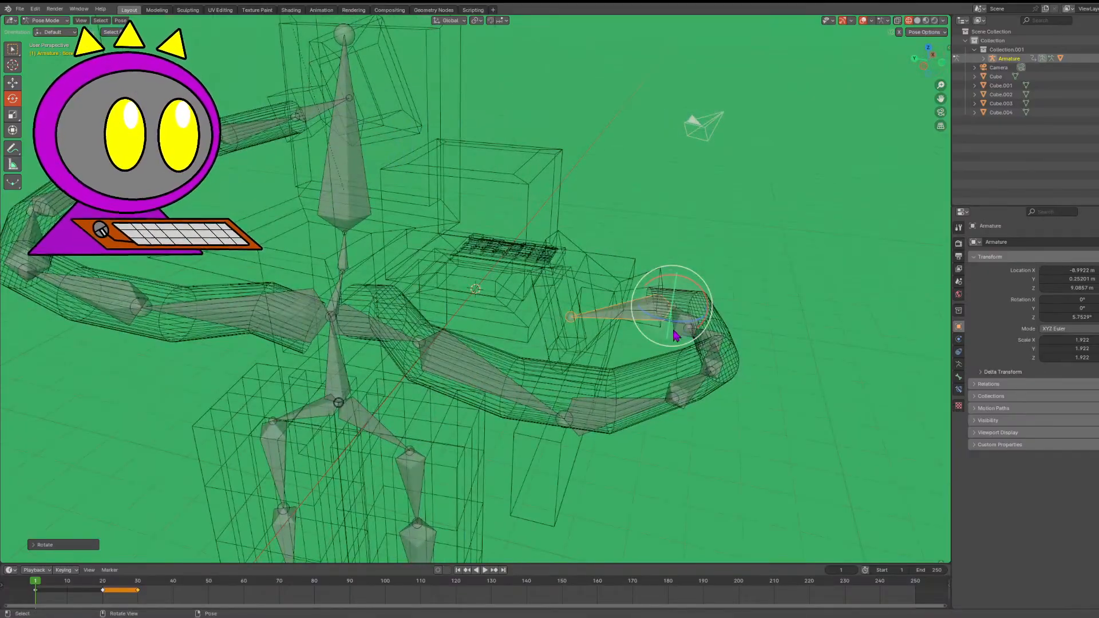
{"action": "left_click_drag", "start_coordinate": [675, 335], "coordinate": [660, 281]}
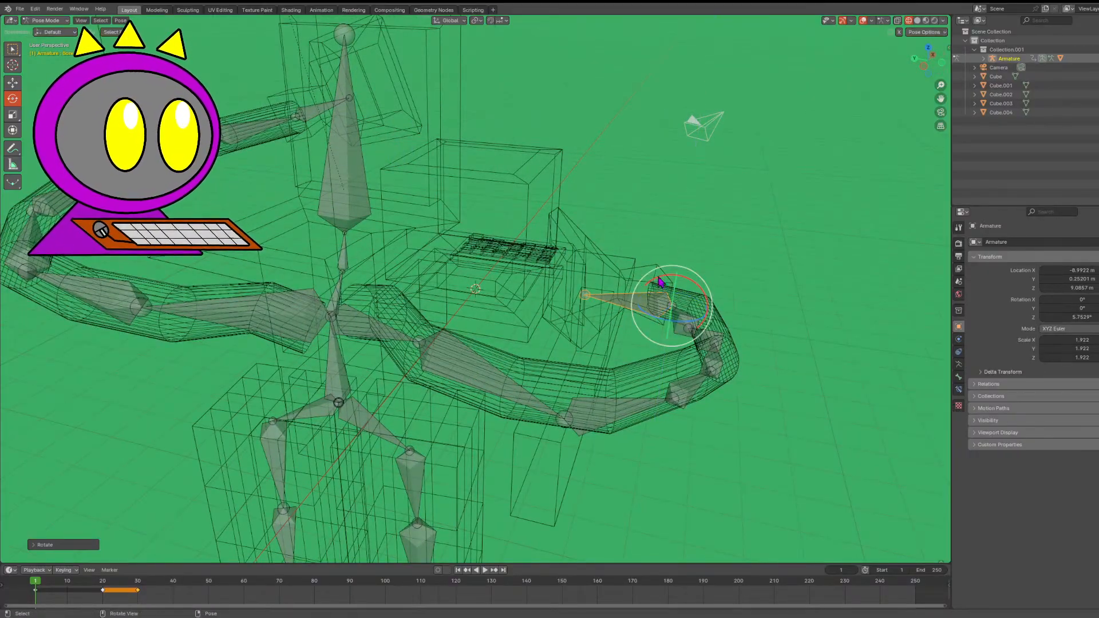
{"action": "key", "text": "g"}
{"action": "left_click", "coordinate": [663, 253]}
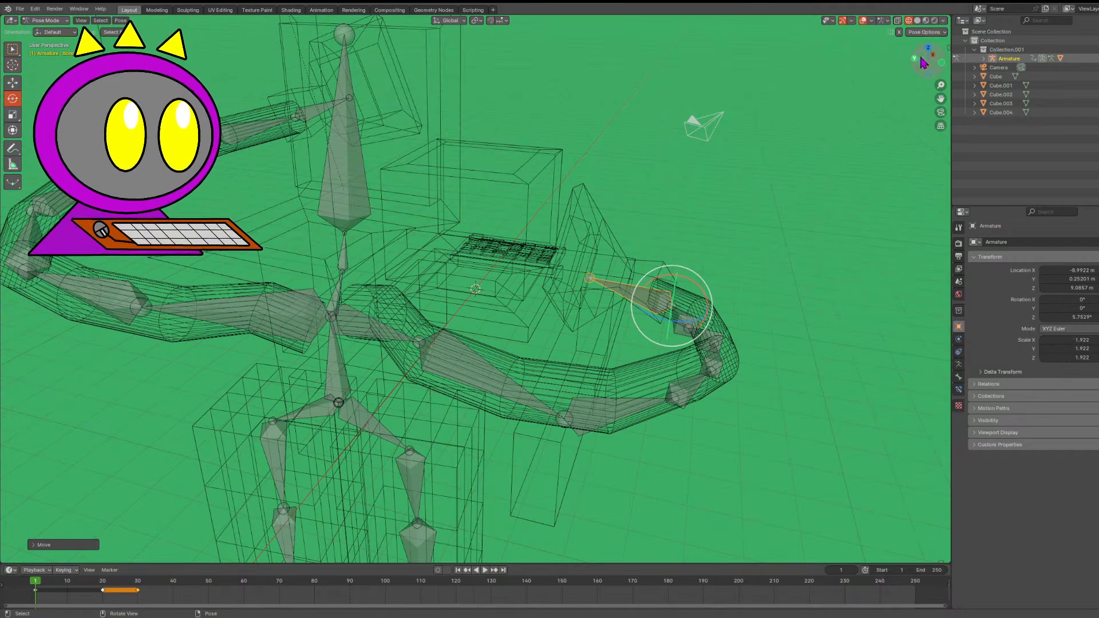
- Turn the right hand bone further inward from above, and adjust its tilt from the front so it points at the monitor's side
{"action": "left_click_drag", "start_coordinate": [923, 63], "coordinate": [868, 123]}
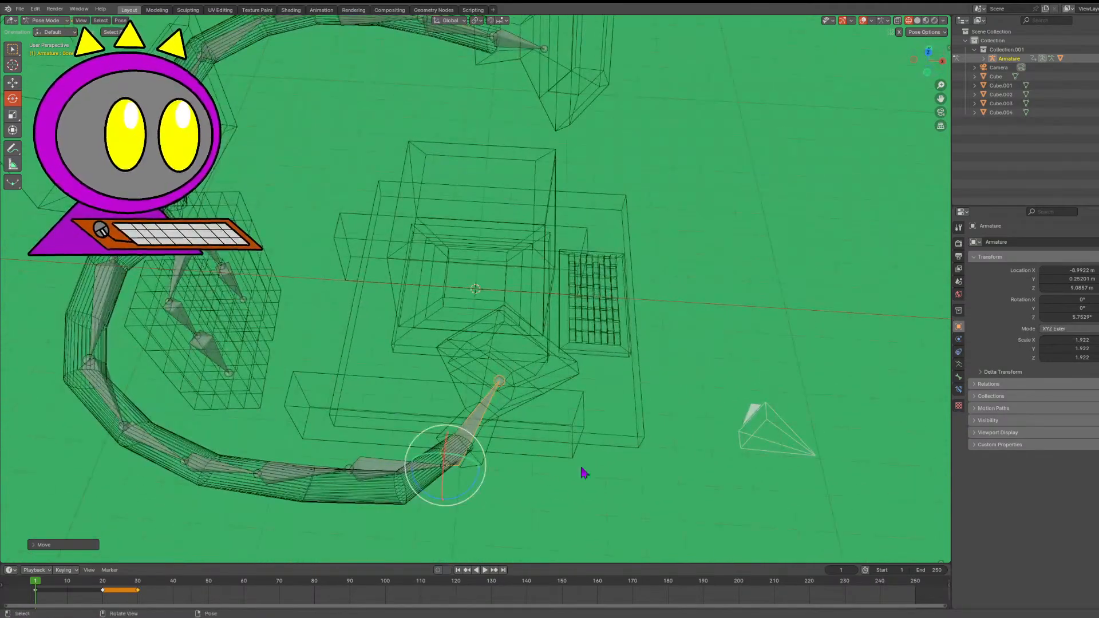
{"action": "left_click_drag", "start_coordinate": [474, 497], "coordinate": [443, 479]}
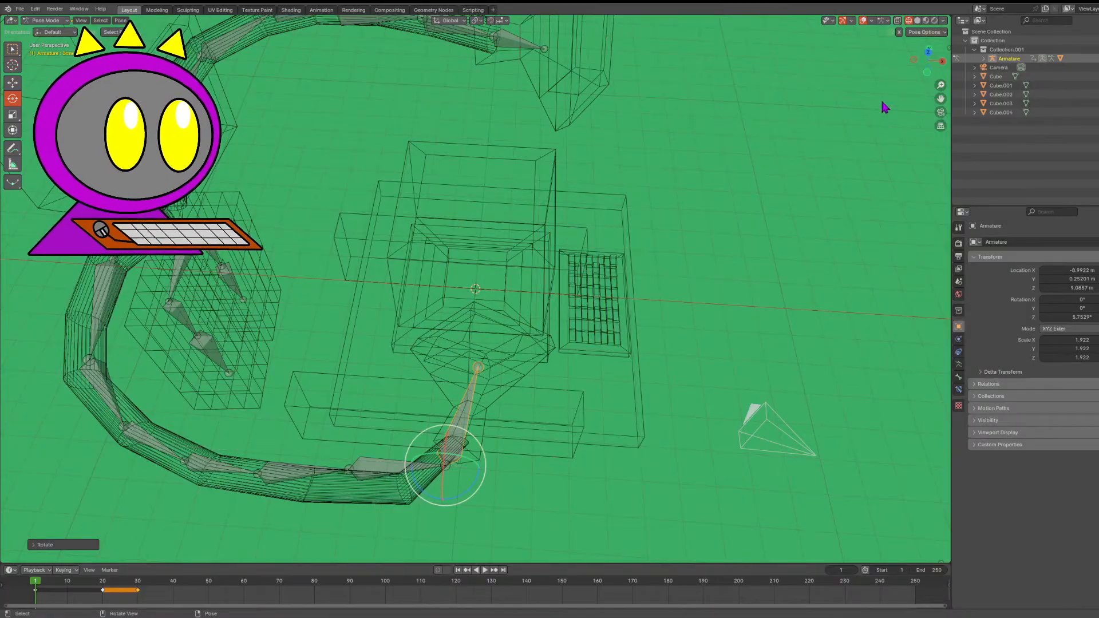
{"action": "left_click_drag", "start_coordinate": [925, 73], "coordinate": [924, 69]}
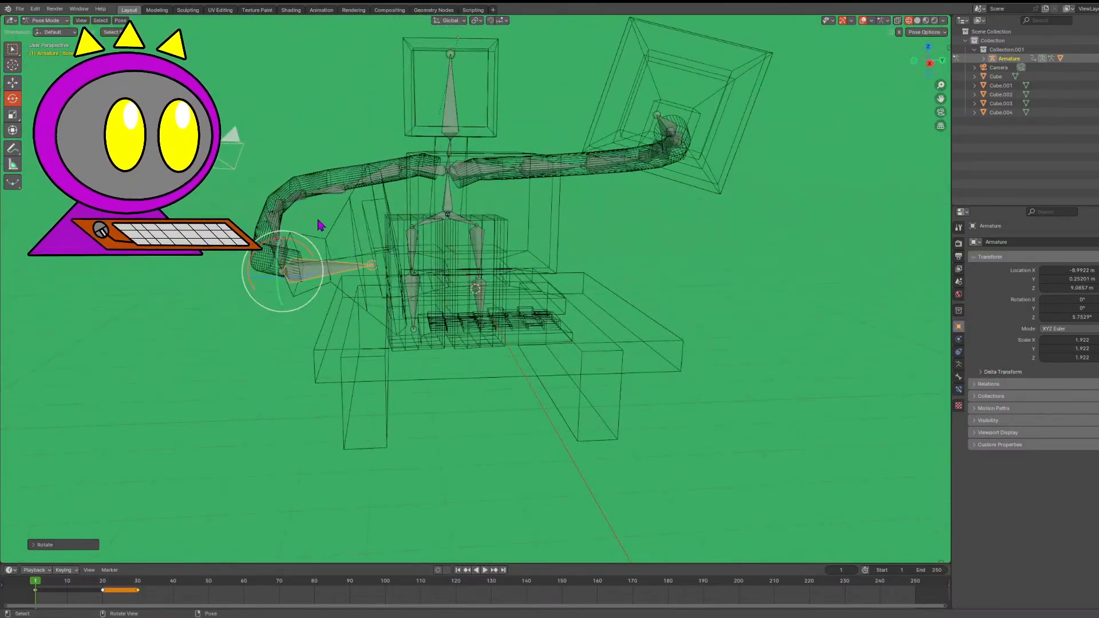
{"action": "key", "text": "r"}
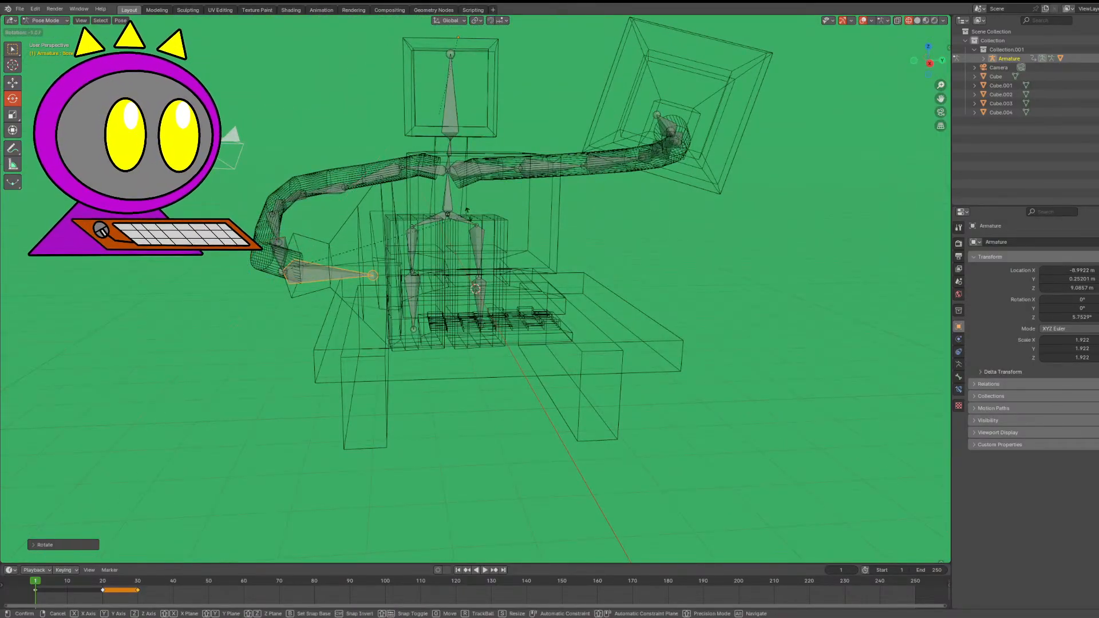
{"action": "left_click", "coordinate": [473, 228]}
- Pose the right forearm and elbow bones and an upper-arm bone to bring the right hand closer to the monitor
{"action": "left_click", "coordinate": [269, 241]}
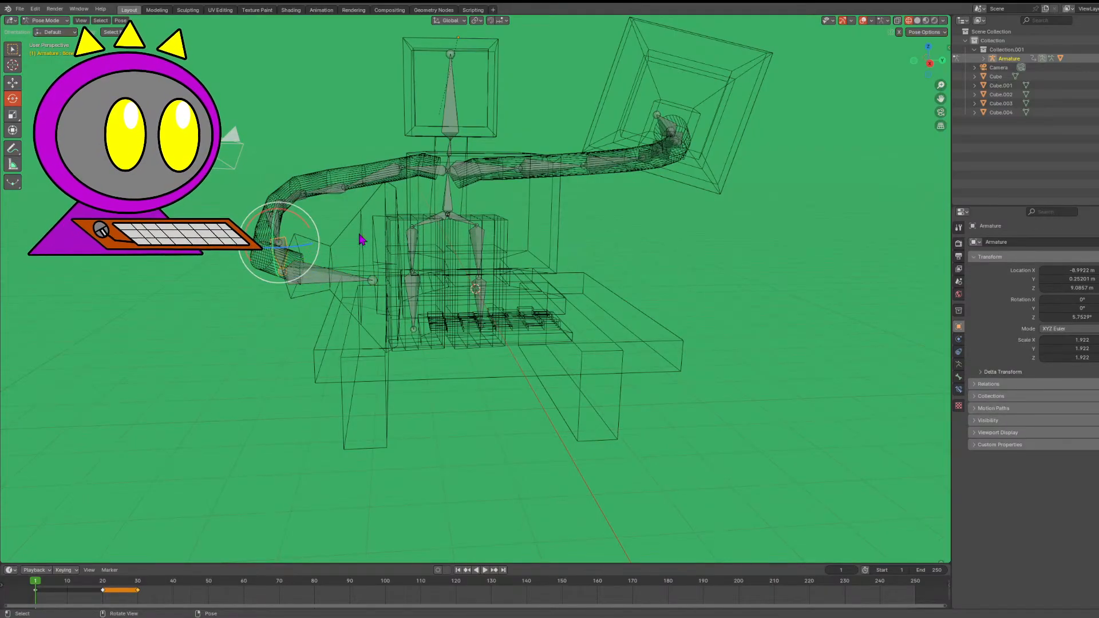
{"action": "key", "text": "g"}
{"action": "left_click", "coordinate": [394, 215]}
{"action": "left_click", "coordinate": [281, 215]}
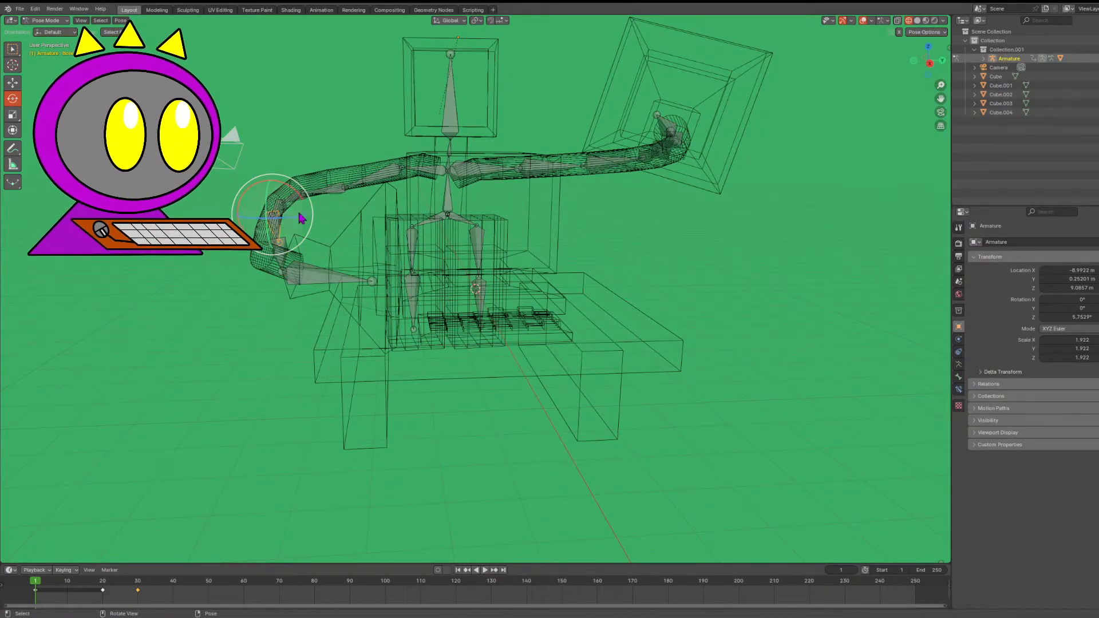
{"action": "key", "text": "g"}
{"action": "left_click", "coordinate": [477, 169]}
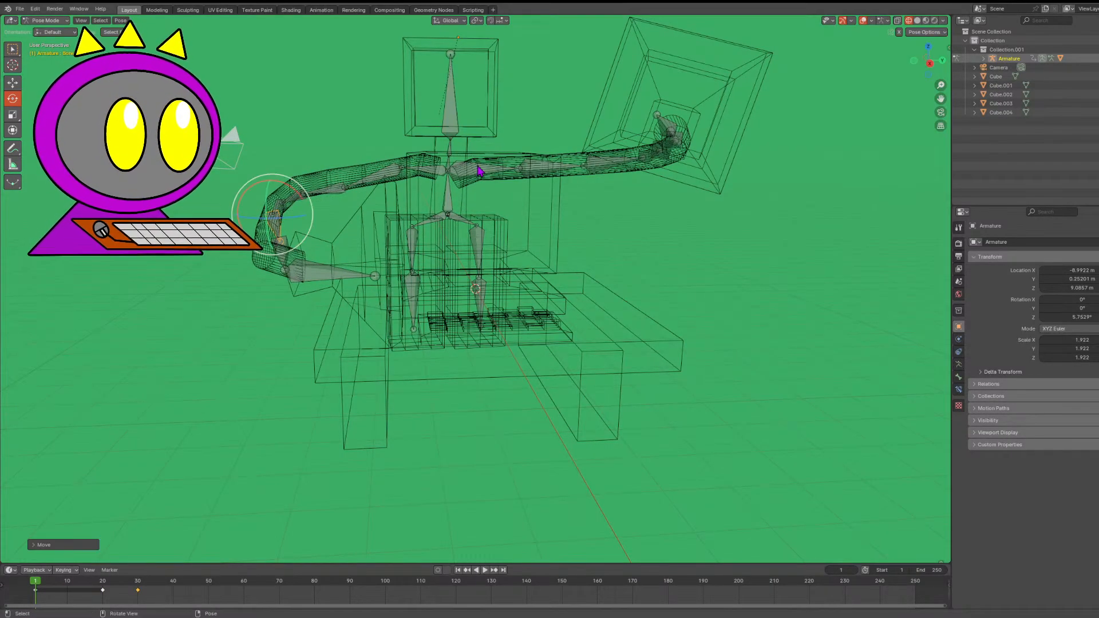
{"action": "left_click", "coordinate": [336, 195]}
{"action": "key", "text": "g"}
{"action": "left_click", "coordinate": [675, 117]}
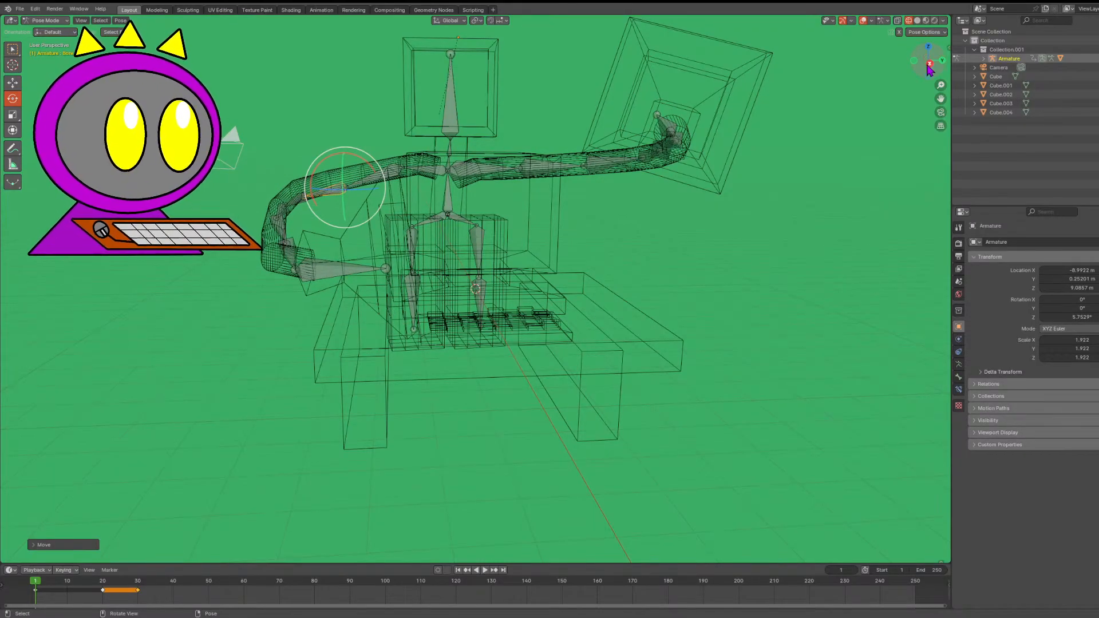
- Fine-tune the right hand bone's rotation and switch the viewport shading to Material Preview
{"action": "left_click_drag", "start_coordinate": [929, 67], "coordinate": [489, 72]}
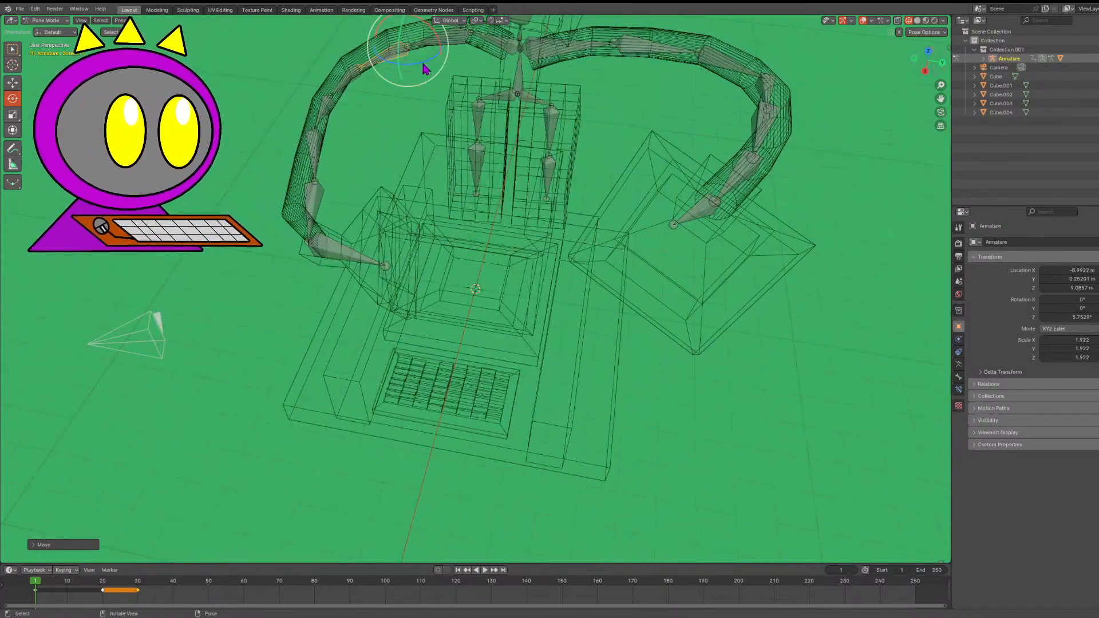
{"action": "left_click_drag", "start_coordinate": [423, 64], "coordinate": [720, 44]}
{"action": "left_click_drag", "start_coordinate": [937, 73], "coordinate": [957, 23]}
{"action": "left_click", "coordinate": [368, 274]}
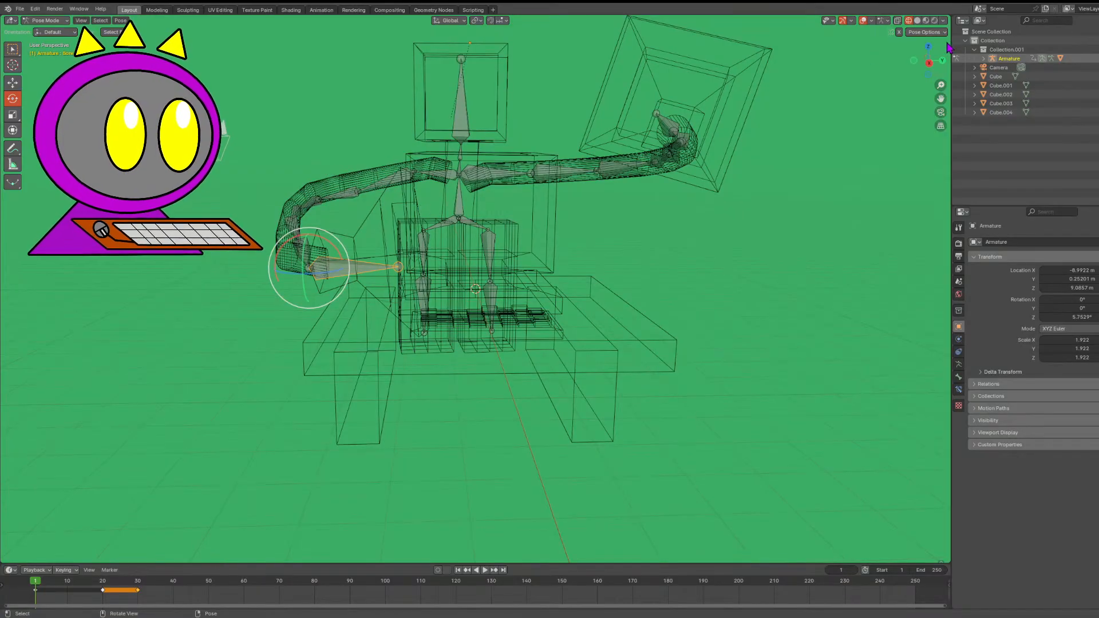
{"action": "left_click", "coordinate": [926, 20]}
{"action": "left_click_drag", "start_coordinate": [928, 59], "coordinate": [312, 285]}
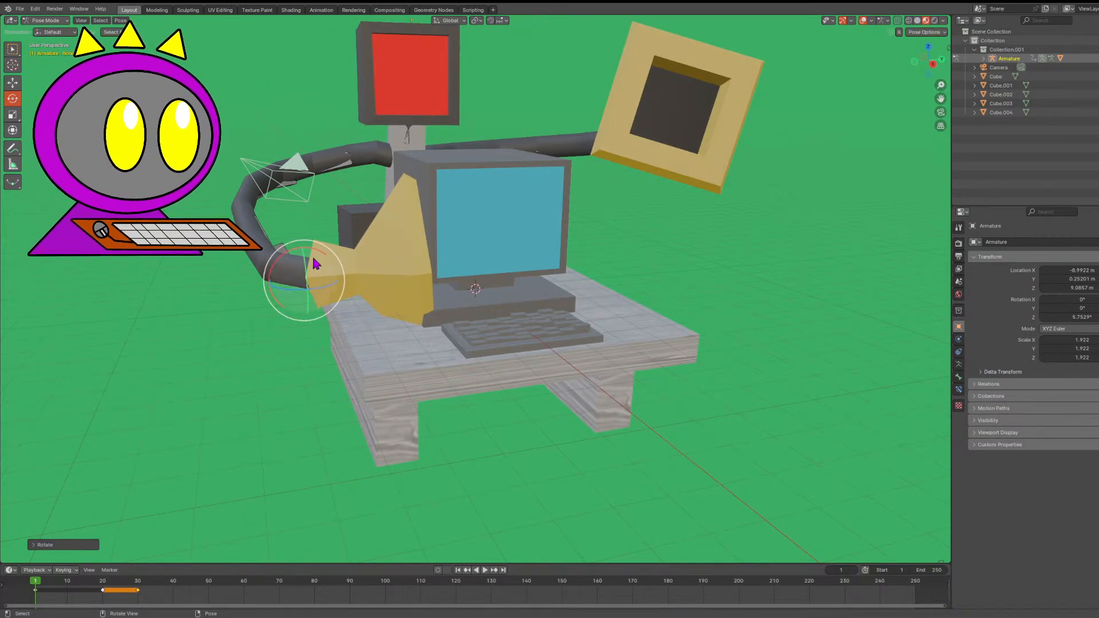
- Rotate the bones of the right upper arm to raise the arm and hold the hand beside the monitor
{"action": "left_click", "coordinate": [321, 162]}
{"action": "left_click", "coordinate": [343, 166]}
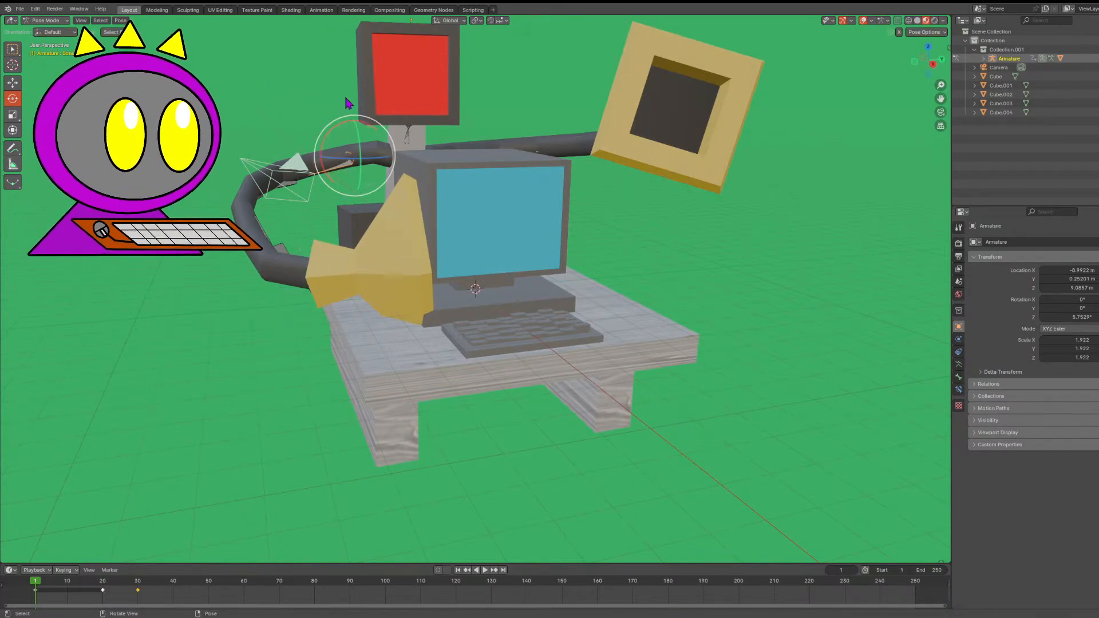
{"action": "key", "text": "r"}
{"action": "left_click", "coordinate": [369, 91]}
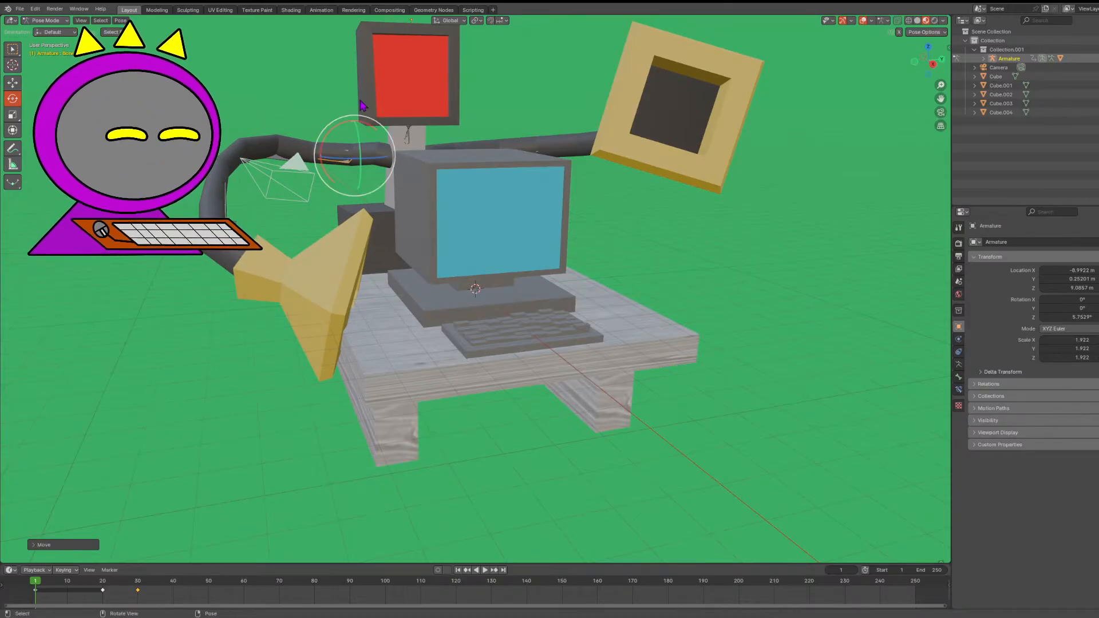
{"action": "key", "text": "g"}
{"action": "left_click", "coordinate": [356, 116]}
{"action": "key", "text": "r"}
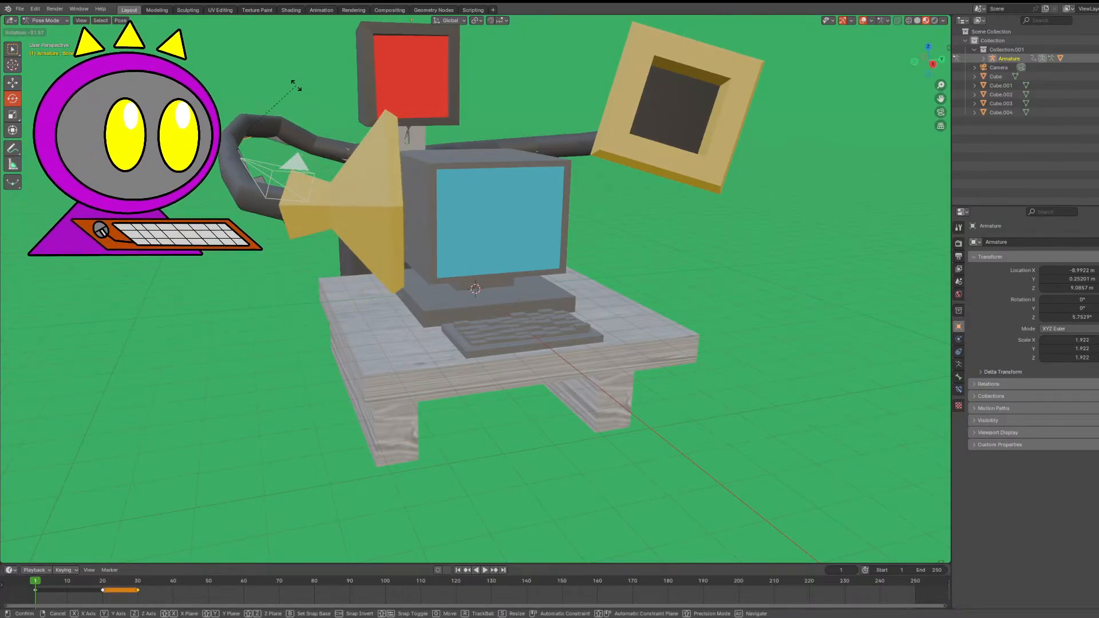
{"action": "right_click", "coordinate": [257, 123]}
- Angle the right hand bone downward, then rotate it around the Z axis to face the monitor's side
{"action": "middle_click_drag", "start_coordinate": [258, 122], "coordinate": [318, 126]}
{"action": "left_click", "coordinate": [347, 103]}
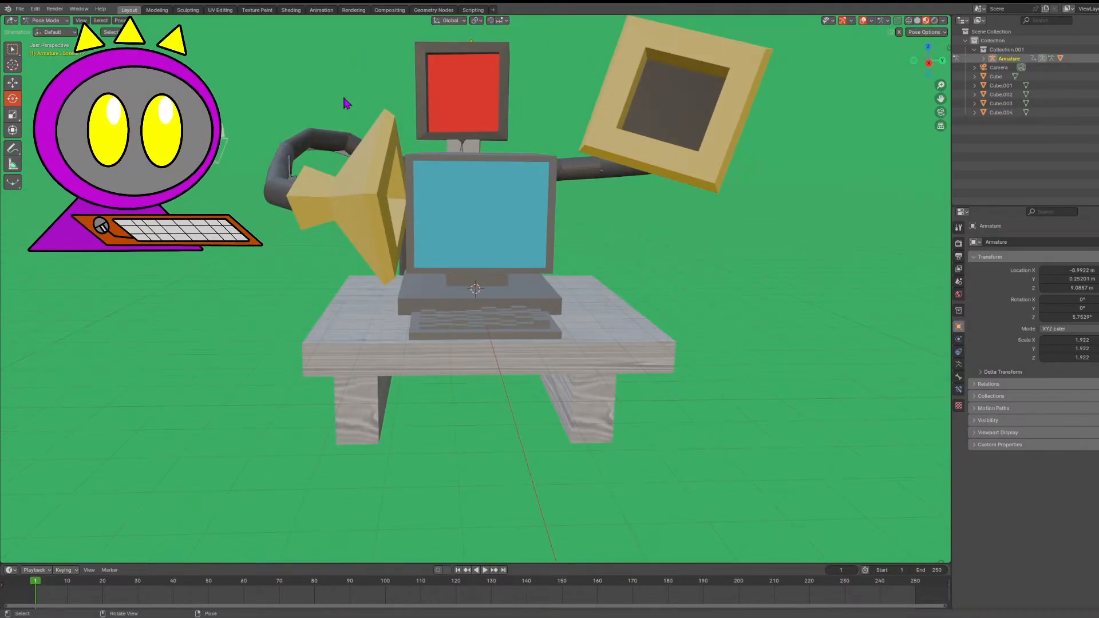
{"action": "left_click_drag", "start_coordinate": [297, 187], "coordinate": [319, 223]}
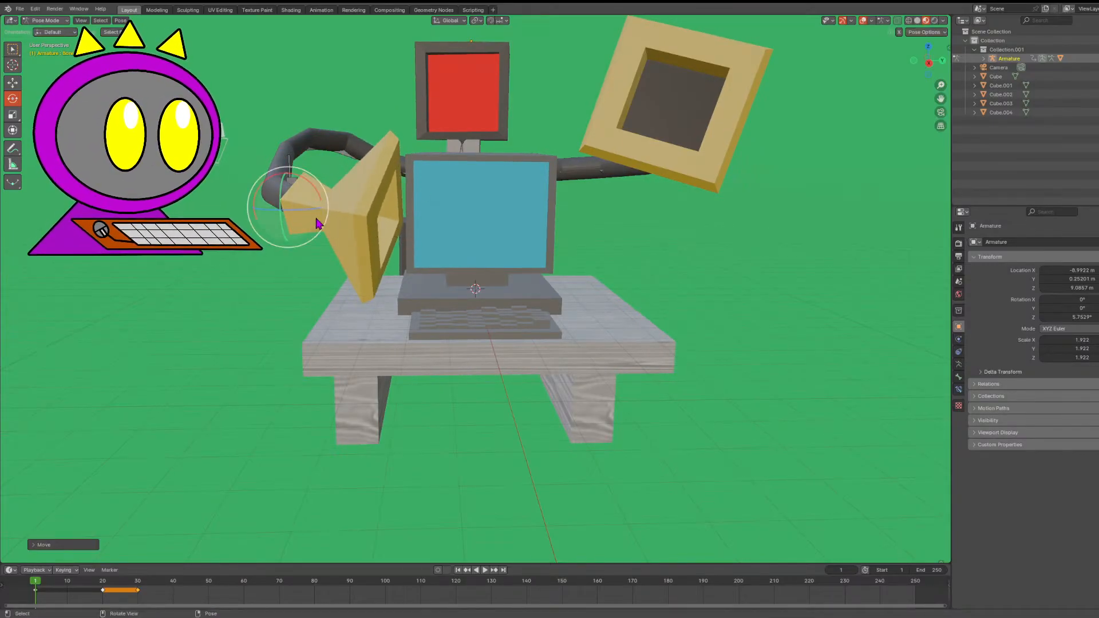
{"action": "key", "text": "r"}
{"action": "key", "text": "z"}
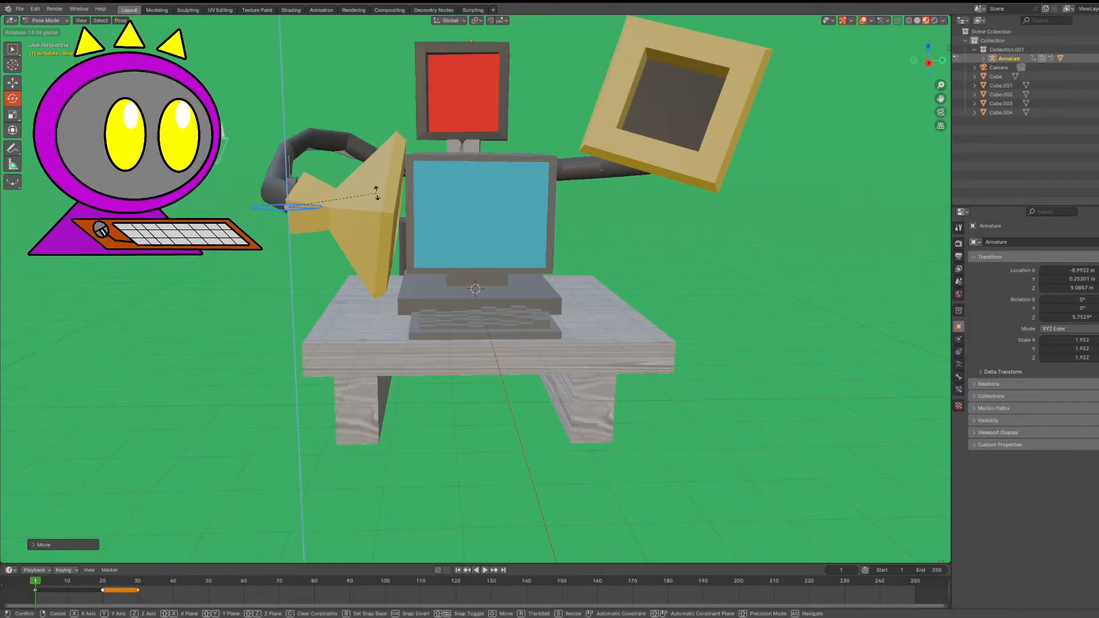
{"action": "left_click", "coordinate": [363, 193]}
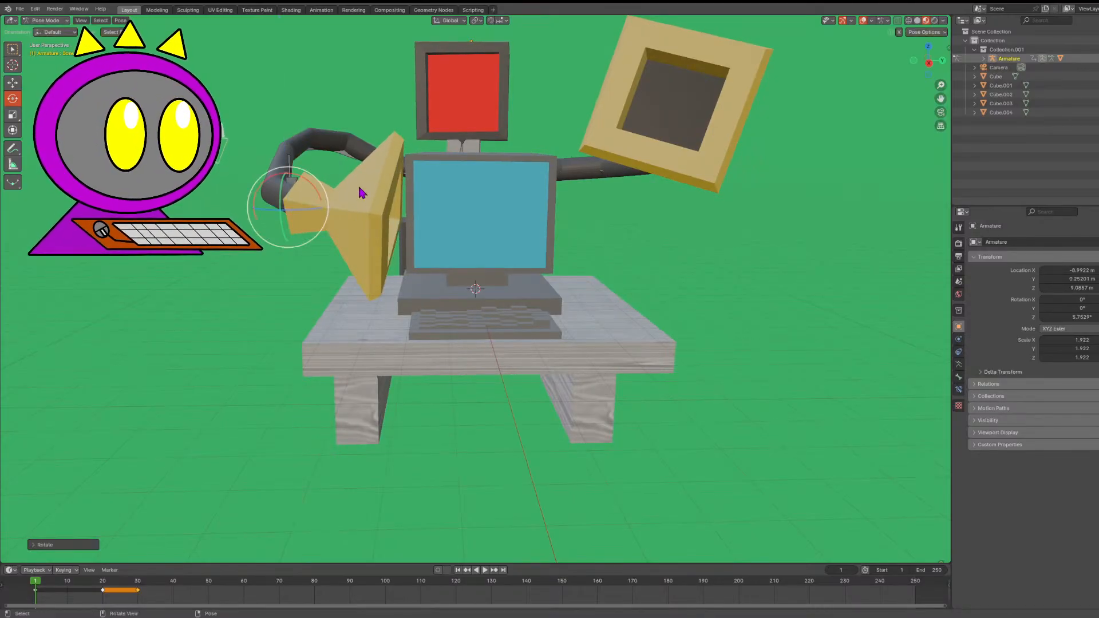
- Rotate a right forearm bone slightly around the Z axis and check the pose from further out
{"action": "key", "text": "r"}
{"action": "key", "text": "z"}
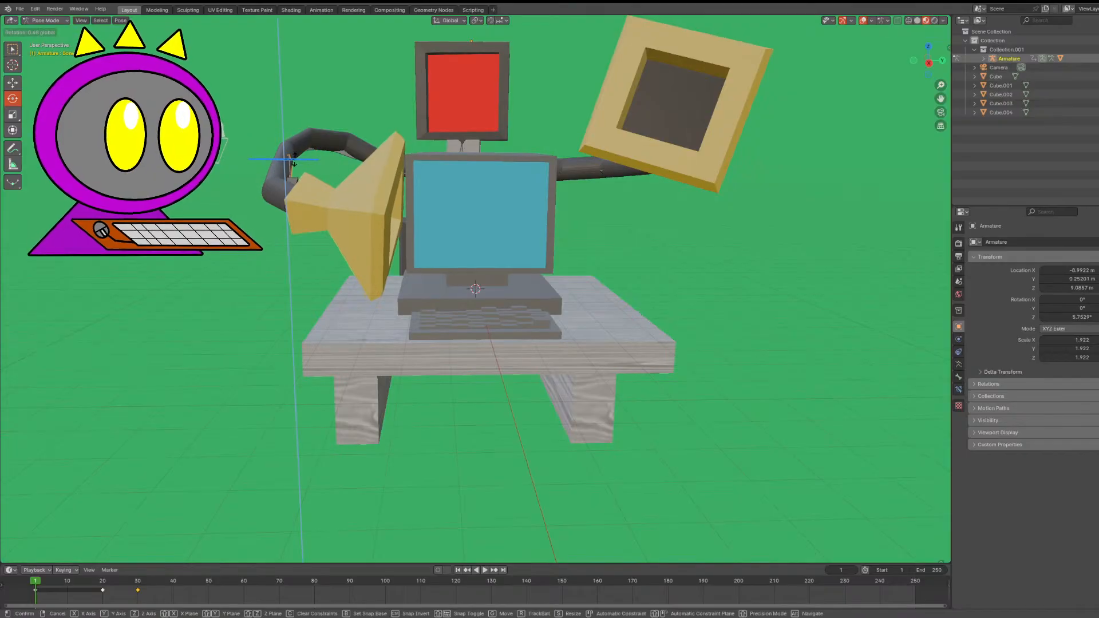
{"action": "left_click", "coordinate": [303, 159]}
{"action": "scroll", "coordinate": [692, 265], "scroll_direction": "down", "scroll_amount": 4}
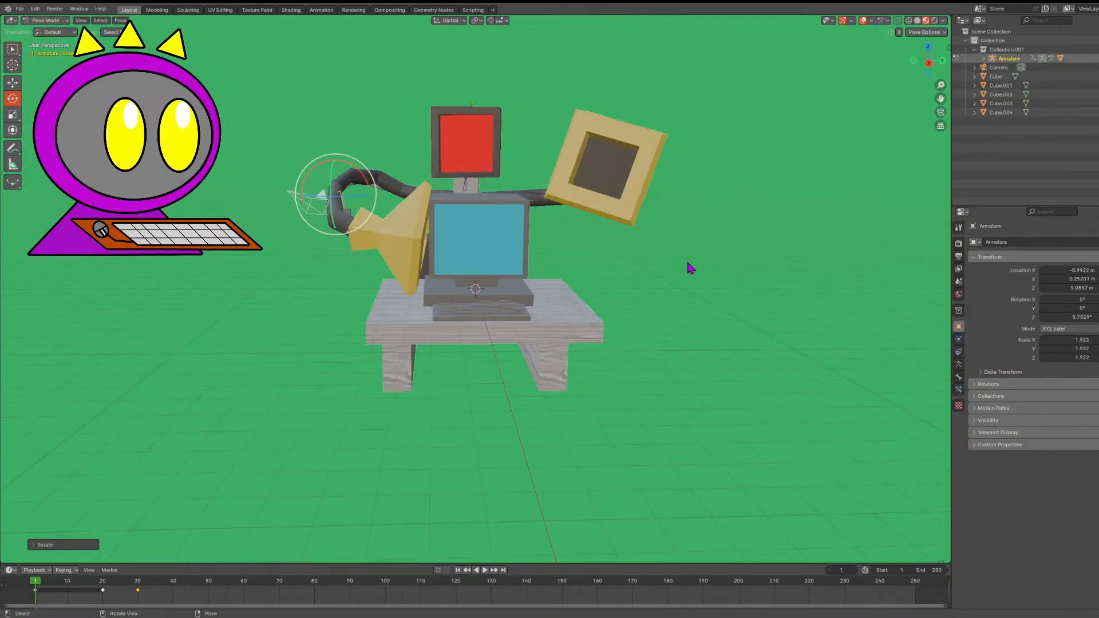
{"action": "middle_click_drag", "start_coordinate": [757, 161], "coordinate": [721, 183]}
{"action": "middle_click_drag", "start_coordinate": [931, 69], "coordinate": [931, 68]}
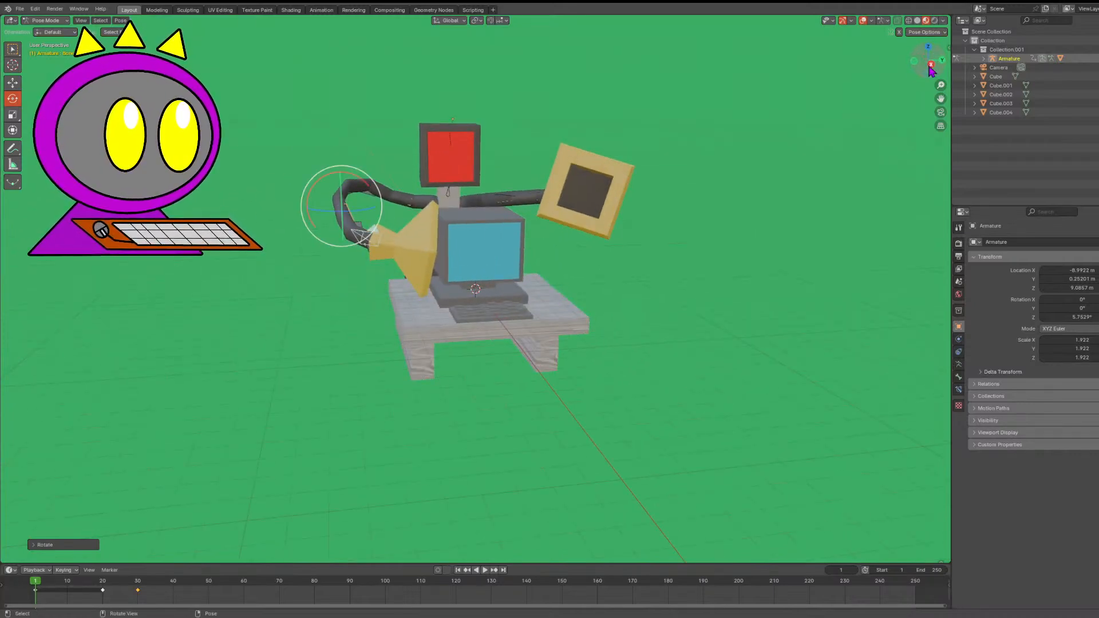
- Rotate the character's neck bone so the head tilts down towards the computer
{"action": "left_click", "coordinate": [440, 205]}
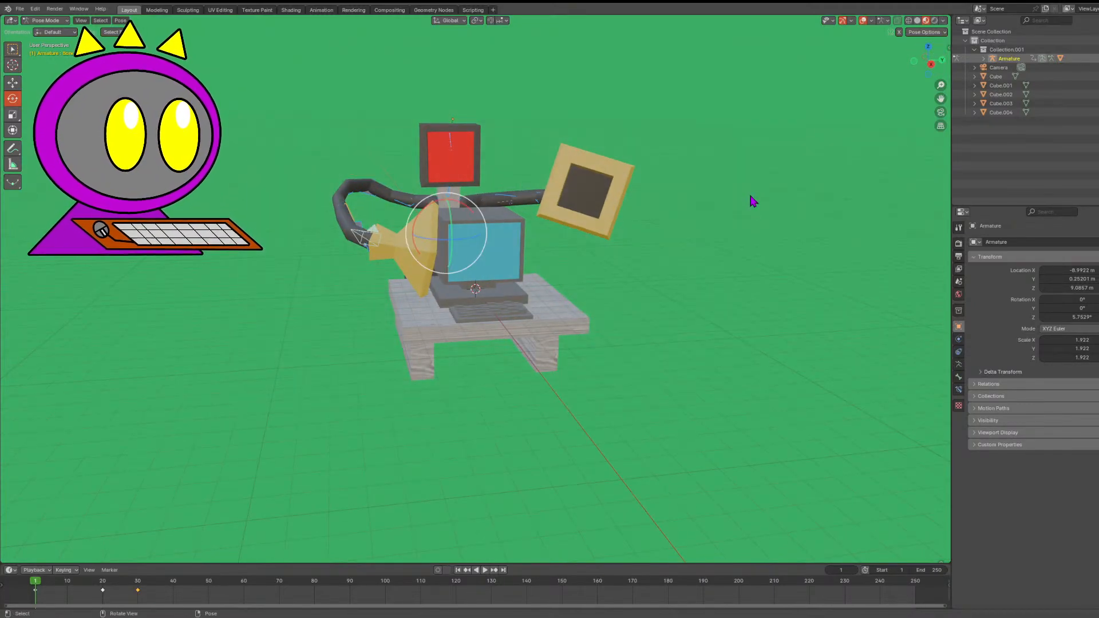
{"action": "left_click", "coordinate": [474, 181]}
{"action": "left_click", "coordinate": [447, 176]}
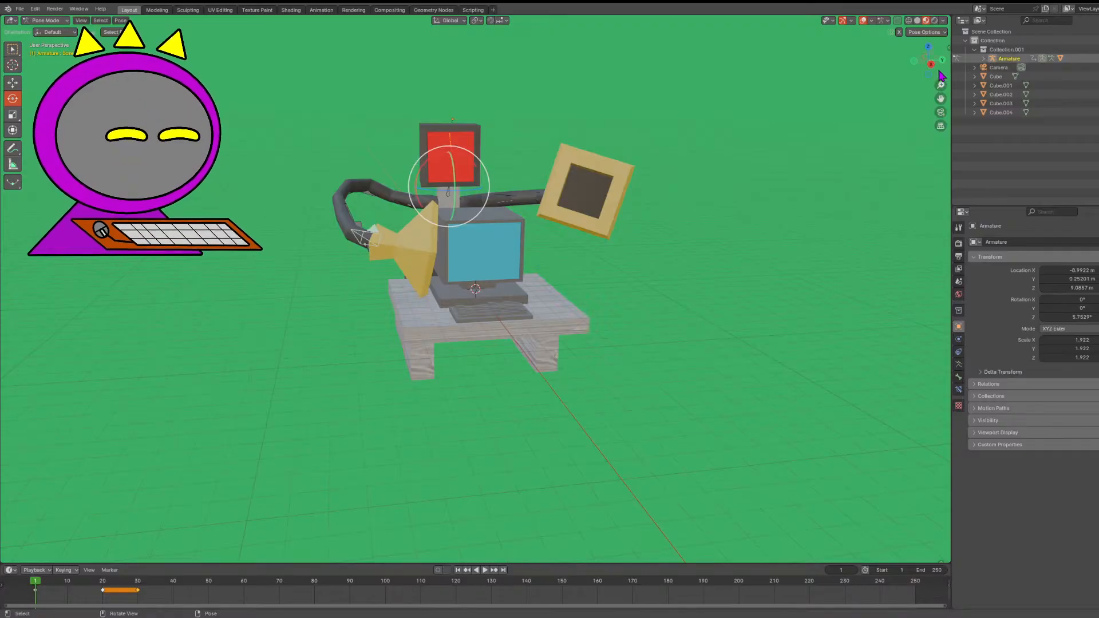
{"action": "middle_click_drag", "start_coordinate": [447, 176], "coordinate": [359, 188]}
{"action": "left_click_drag", "start_coordinate": [359, 189], "coordinate": [352, 194]}
{"action": "mouse_move", "coordinate": [935, 67]}
{"action": "left_mouse_down"}
{"action": "mouse_move", "coordinate": [836, 70]}
{"action": "mouse_move", "coordinate": [919, 67]}
{"action": "left_mouse_up"}
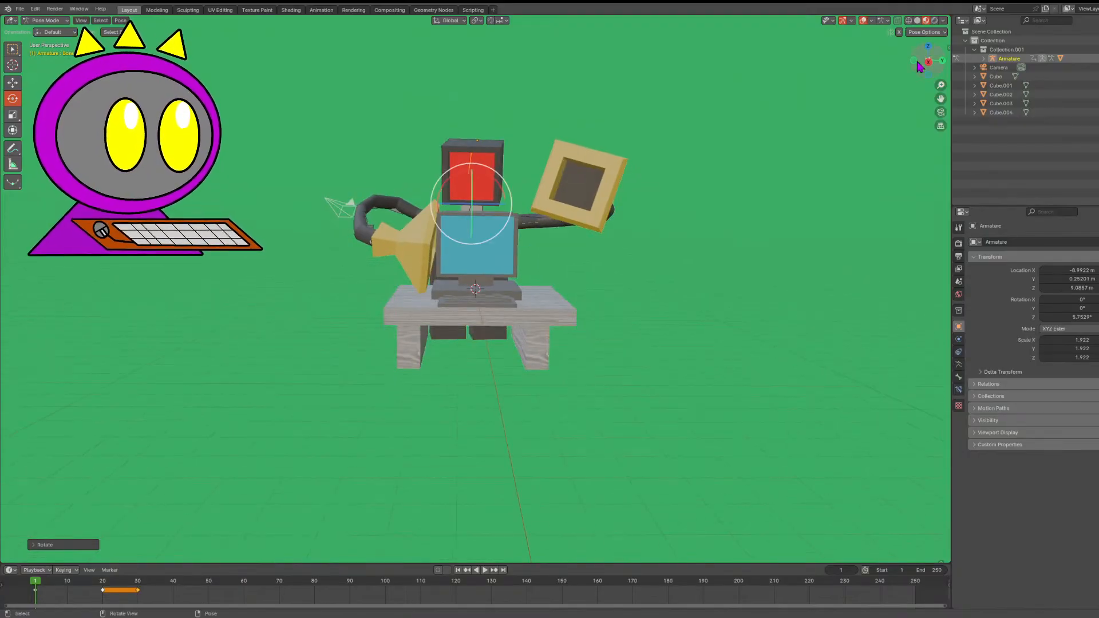
- Raise the whole character slightly behind the desk by its body bone, and check the result in Rendered shading
{"action": "key", "text": "g"}
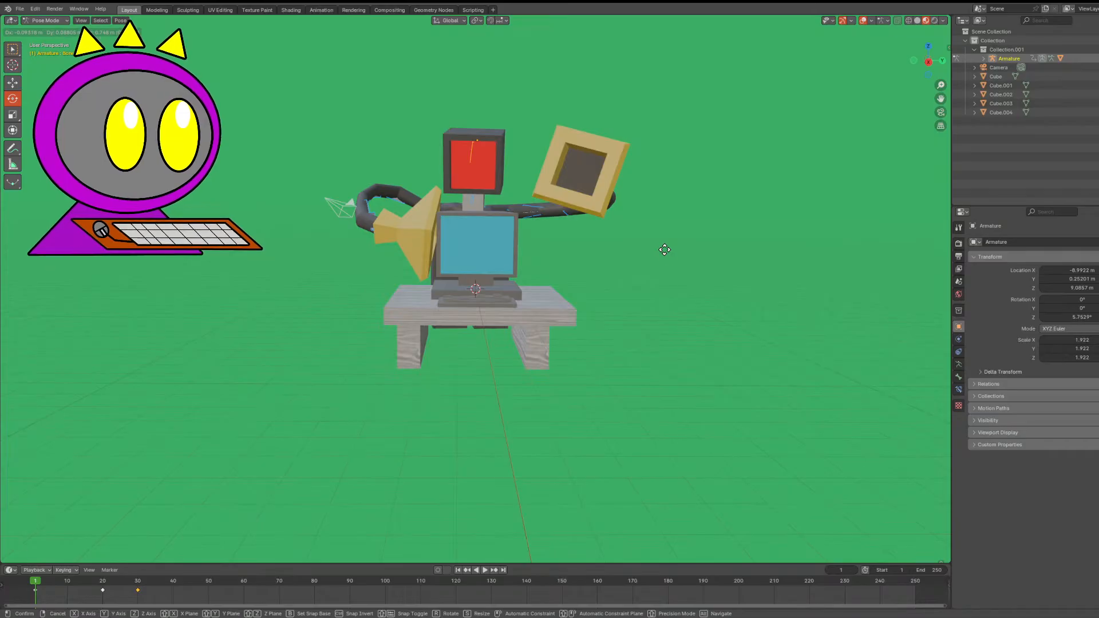
{"action": "left_click", "coordinate": [664, 250]}
{"action": "left_click", "coordinate": [935, 21]}
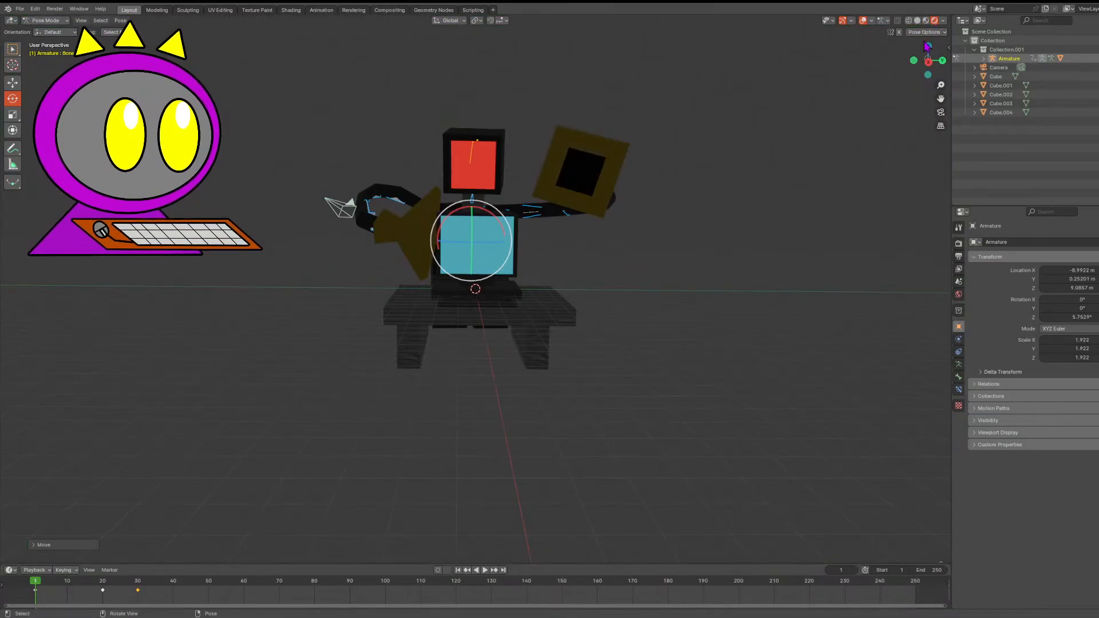
{"action": "scroll", "coordinate": [782, 265], "scroll_direction": "up", "scroll_amount": 3}
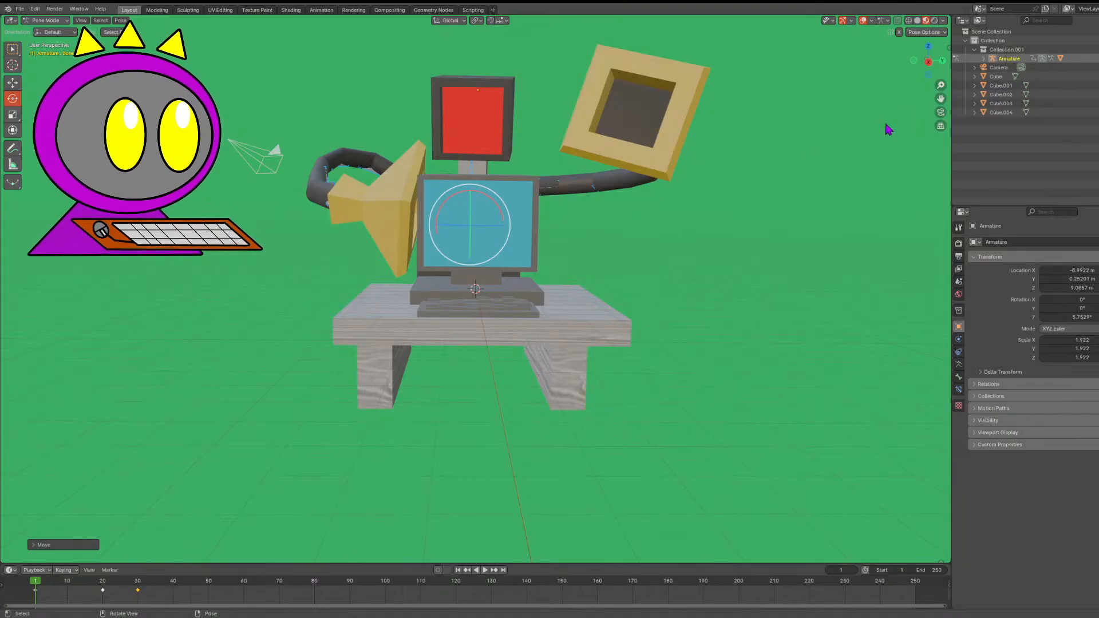
{"action": "left_click_drag", "start_coordinate": [933, 78], "coordinate": [905, 86]}
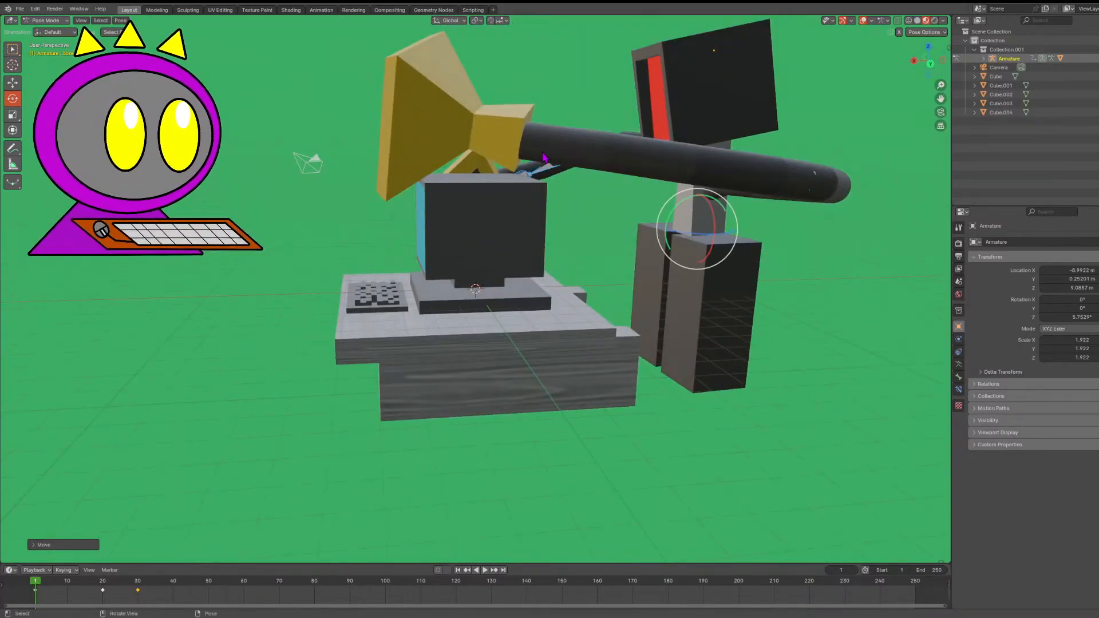
- Bend the left arm to lower its hand over the monitor, and scale the left hand bone down
{"action": "key", "text": "r"}
{"action": "left_click", "coordinate": [654, 84]}
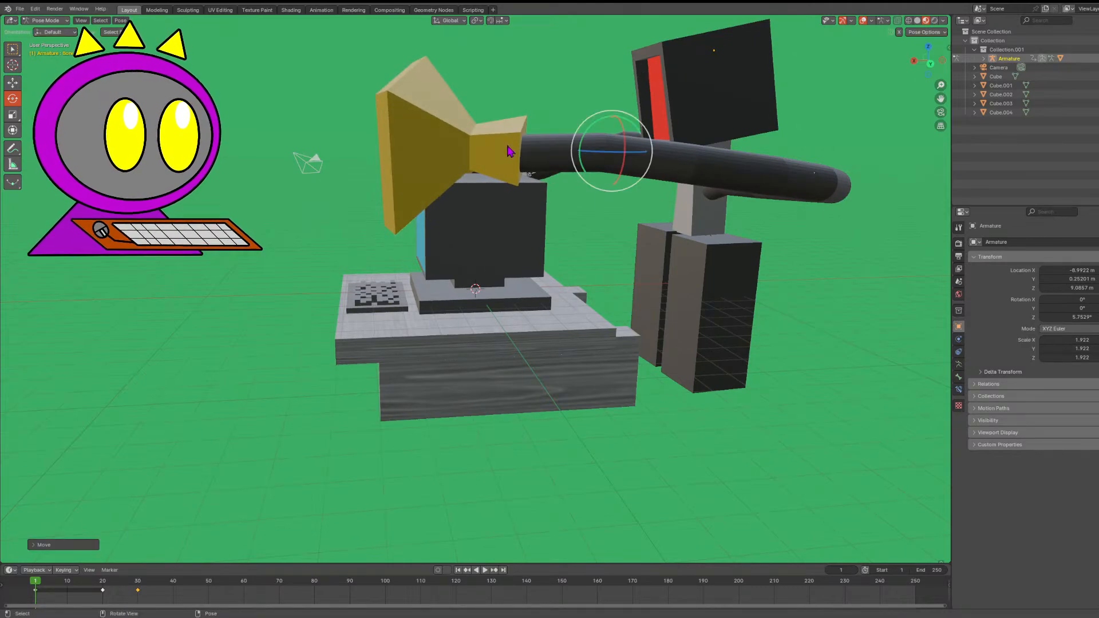
{"action": "key", "text": "s"}
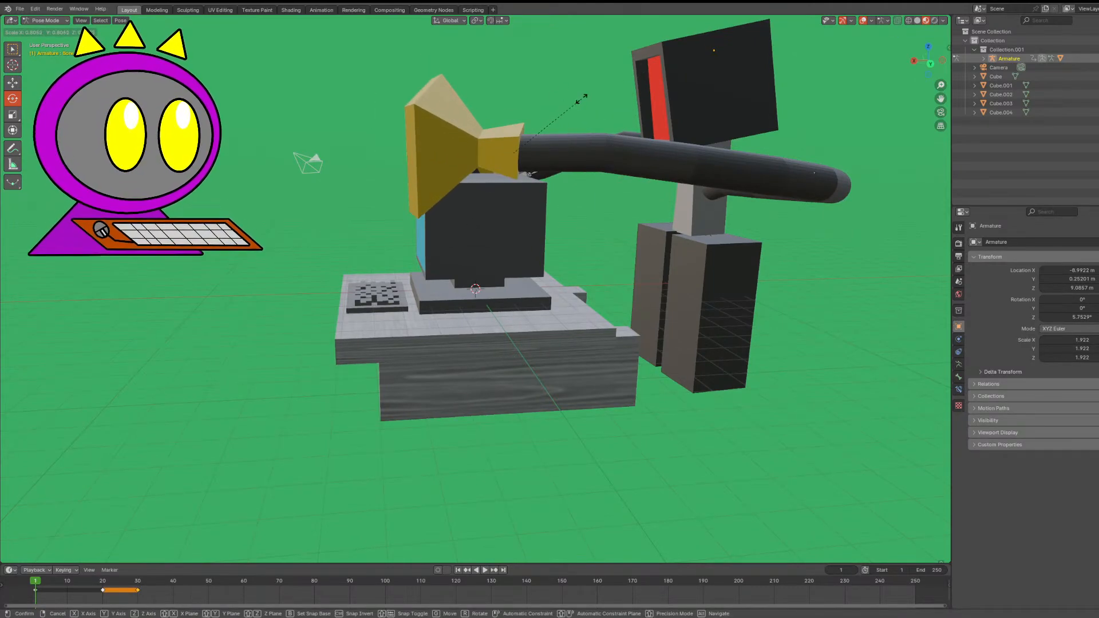
{"action": "left_click", "coordinate": [584, 95]}
- Scale the left hand bone down further, checking its size beside the monitor from the front
{"action": "left_click_drag", "start_coordinate": [923, 47], "coordinate": [1042, 50]}
{"action": "middle_click_drag", "start_coordinate": [475, 289], "coordinate": [521, 302]}
{"action": "left_click_drag", "start_coordinate": [940, 68], "coordinate": [659, 149]}
{"action": "key", "text": "s"}
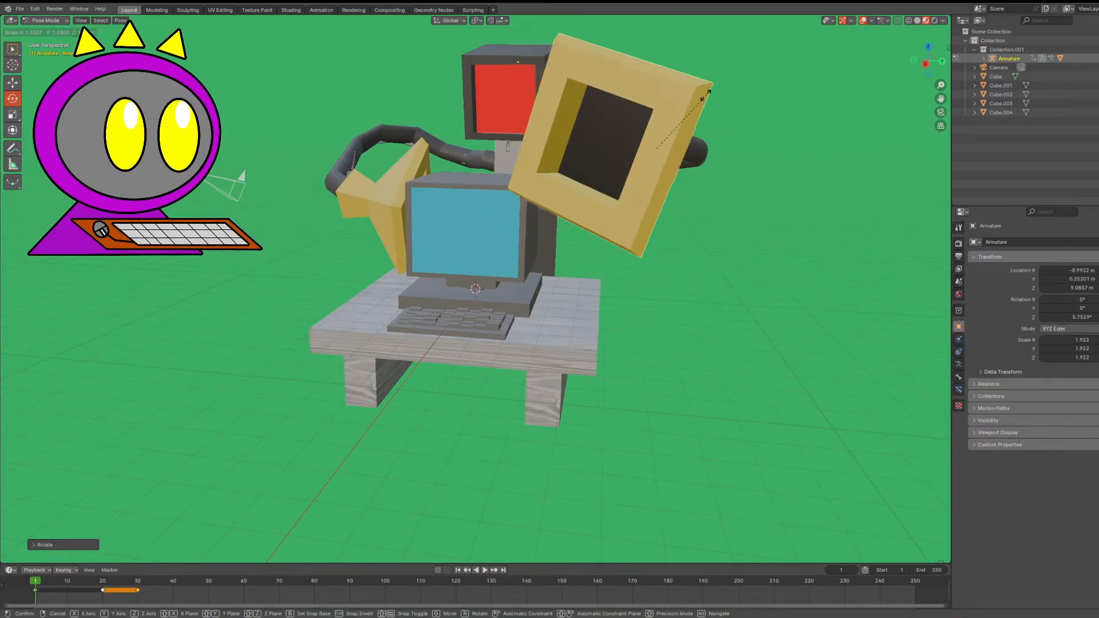
{"action": "left_click", "coordinate": [671, 155]}
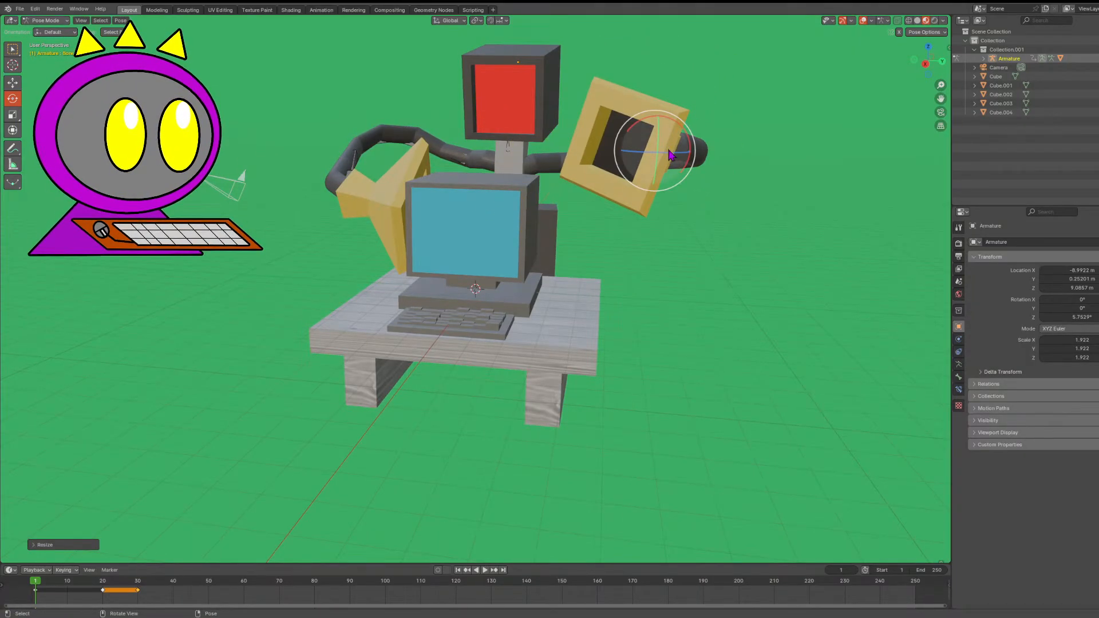
- Rotate the left hand bone about 17° around the global Z axis
{"action": "key", "text": "r"}
{"action": "key", "text": "z"}
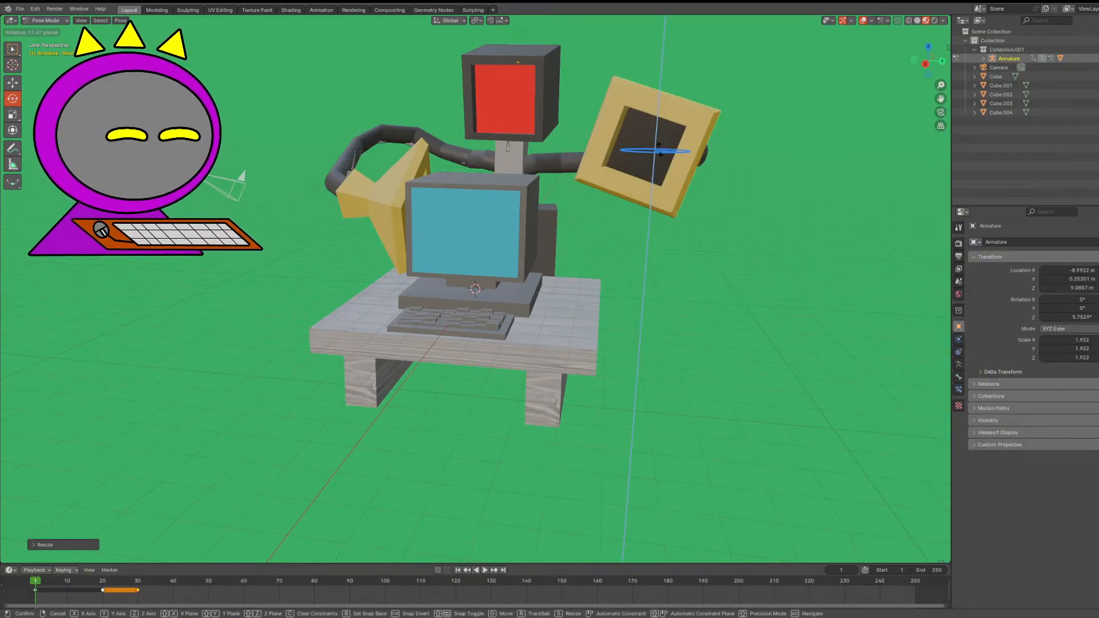
{"action": "left_click", "coordinate": [658, 160]}
{"action": "middle_click_drag", "start_coordinate": [659, 160], "coordinate": [701, 249]}
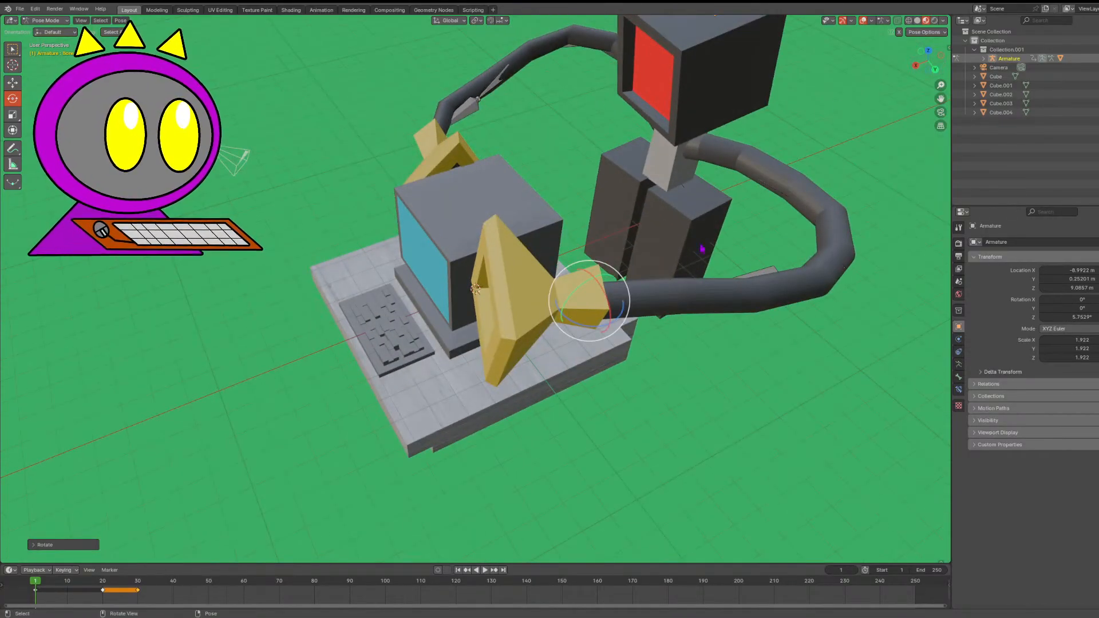
- Rotate the left forearm bone about -27° around the global Z axis to bring the hand in beside the monitor
{"action": "left_click", "coordinate": [678, 306]}
{"action": "key", "text": "r"}
{"action": "key", "text": "z"}
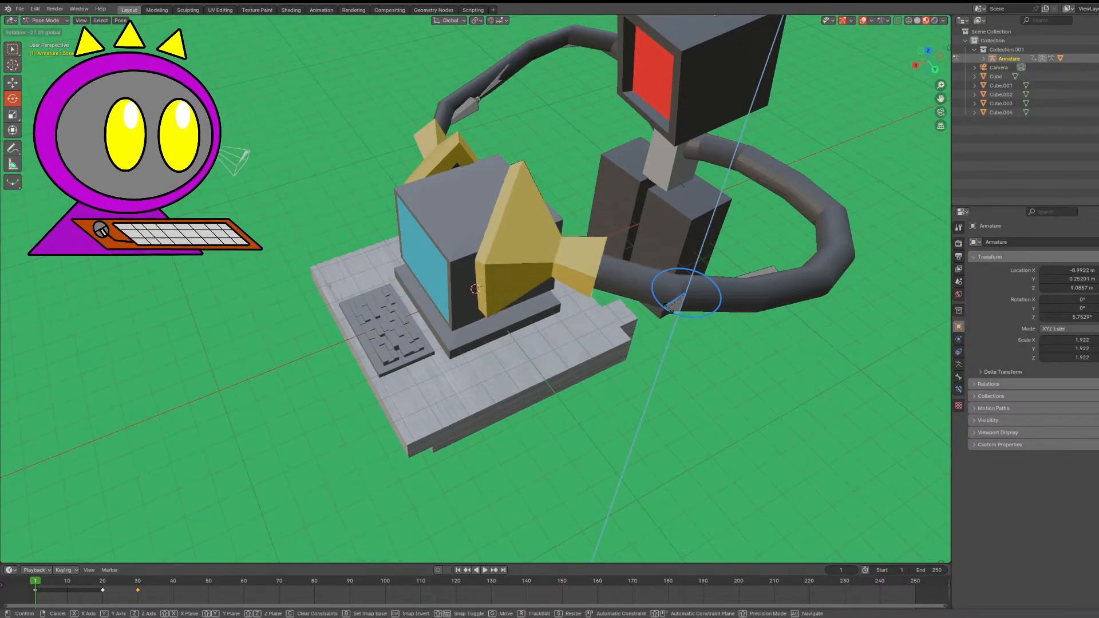
{"action": "left_click", "coordinate": [673, 306]}
{"action": "left_click_drag", "start_coordinate": [920, 67], "coordinate": [902, 26]}
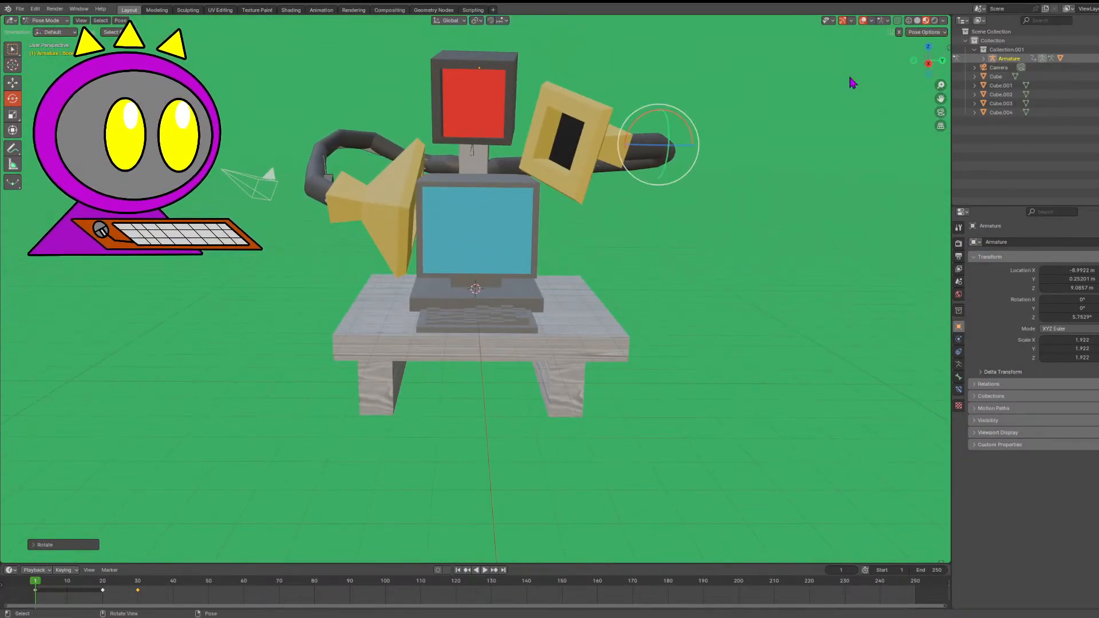
- Try another rotation of the left hand bone around the Z axis, and undo it
{"action": "left_click", "coordinate": [608, 148]}
{"action": "key", "text": "r"}
{"action": "key", "text": "z"}
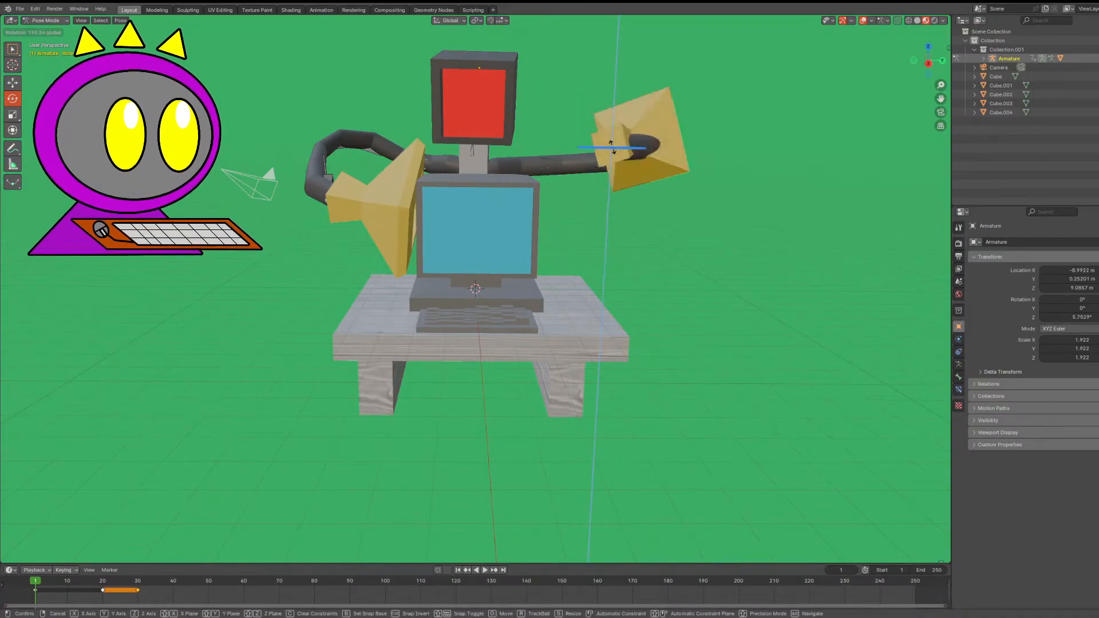
{"action": "left_click", "coordinate": [739, 97]}
{"action": "key", "text": "ctrl+z"}
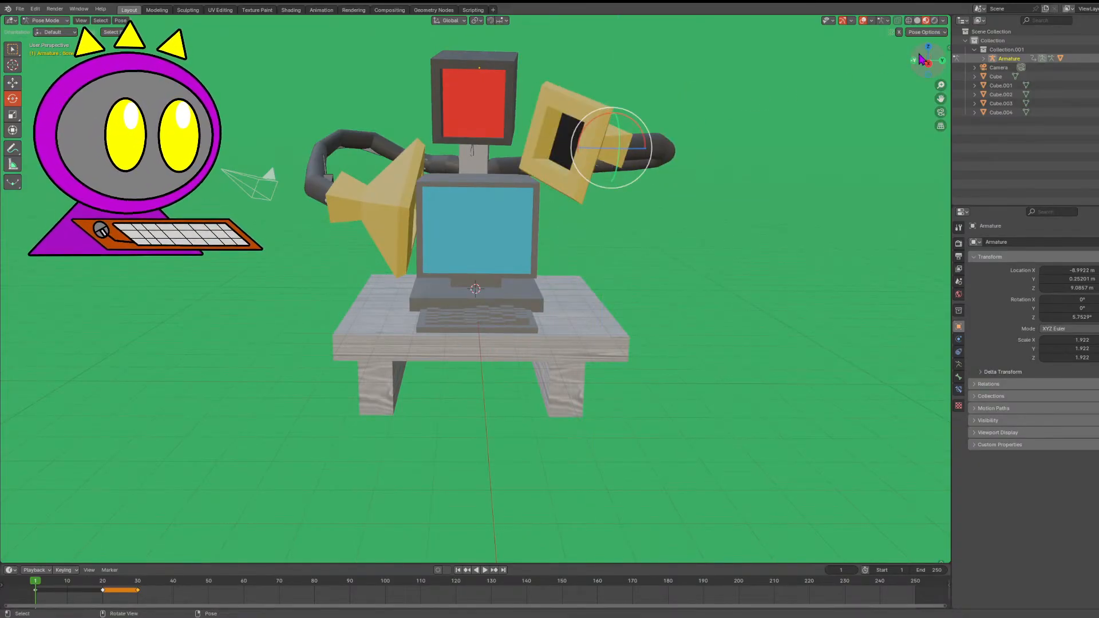
- Turn the left hand bone slightly around Z beside the monitor, and deselect the bones
{"action": "middle_click_drag", "start_coordinate": [704, 166], "coordinate": [704, 166]}
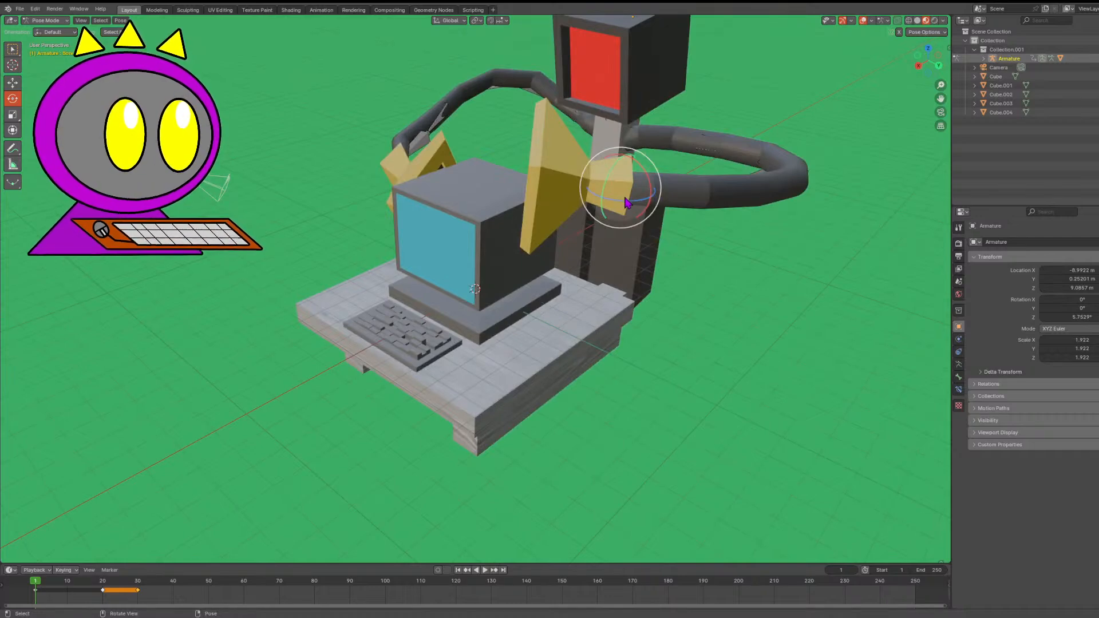
{"action": "left_click_drag", "start_coordinate": [626, 203], "coordinate": [634, 199]}
{"action": "middle_click_drag", "start_coordinate": [633, 199], "coordinate": [498, 241]}
{"action": "left_click", "coordinate": [499, 240]}
{"action": "scroll", "coordinate": [573, 252], "scroll_direction": "up", "scroll_amount": 4}
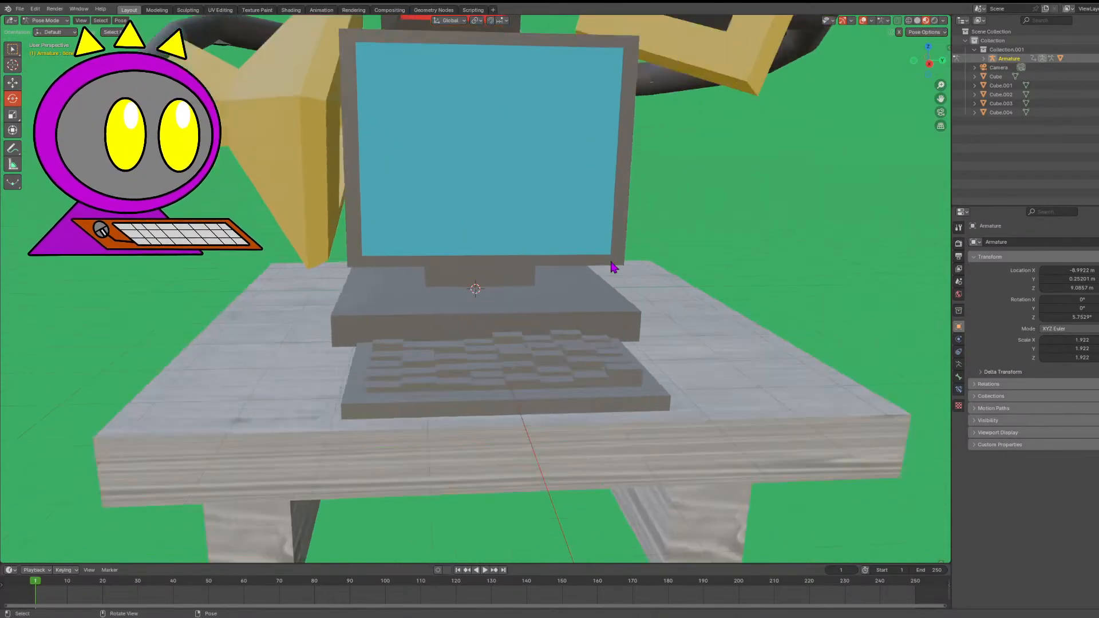
{"action": "scroll", "coordinate": [607, 264], "scroll_direction": "down", "scroll_amount": 3}
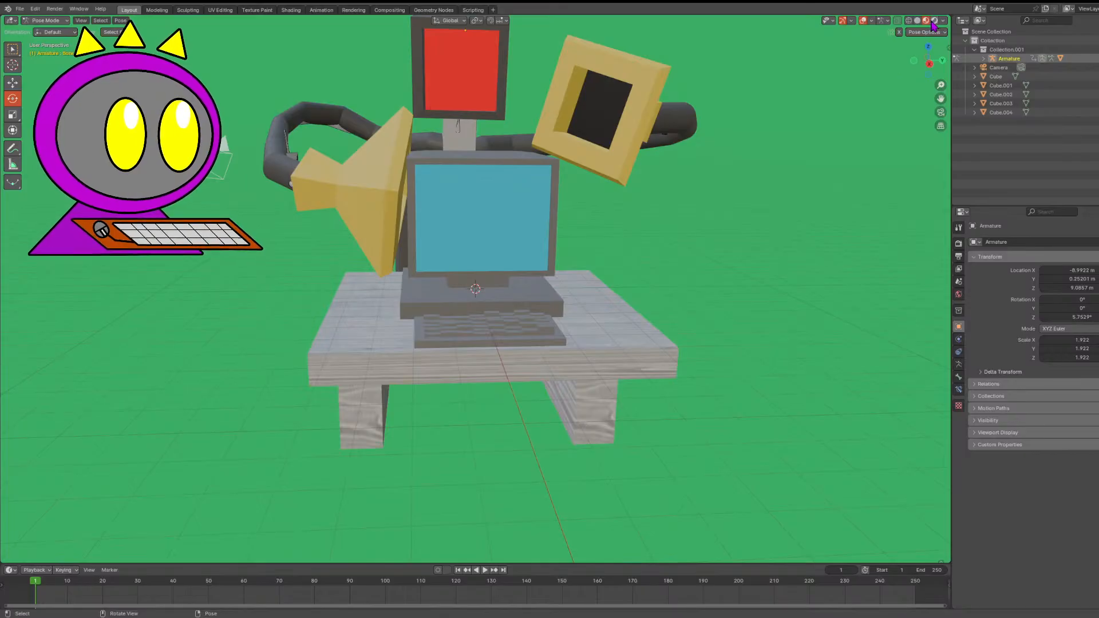
- Switch to Rendered shading to check the whole pose behind the desk from the front
{"action": "left_click", "coordinate": [934, 21]}
{"action": "left_click_drag", "start_coordinate": [941, 59], "coordinate": [913, 61]}
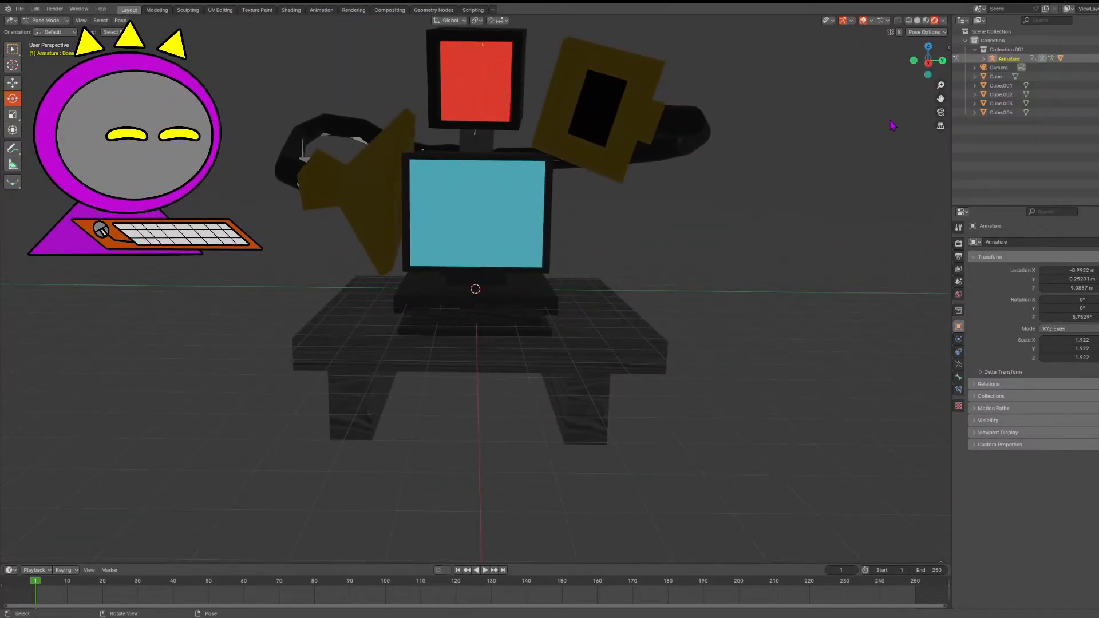
{"action": "scroll", "coordinate": [815, 172], "scroll_direction": "down", "scroll_amount": 3}
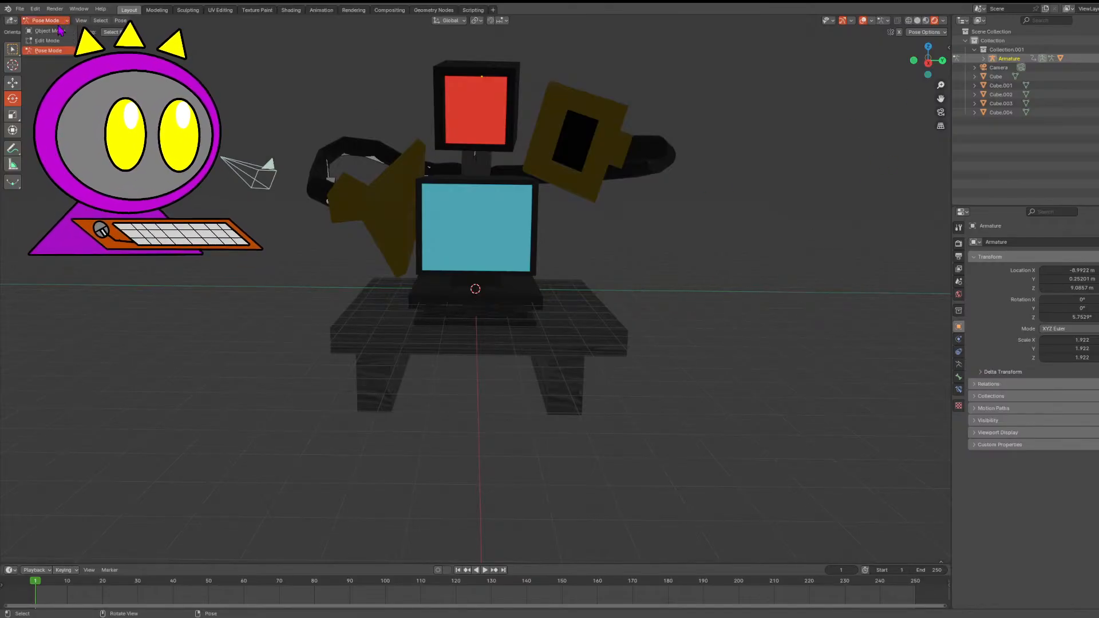
- Switch from Pose Mode to Object Mode with nothing selected, and save the blend file
{"action": "left_click", "coordinate": [57, 31]}
{"action": "key", "text": "alt+a"}
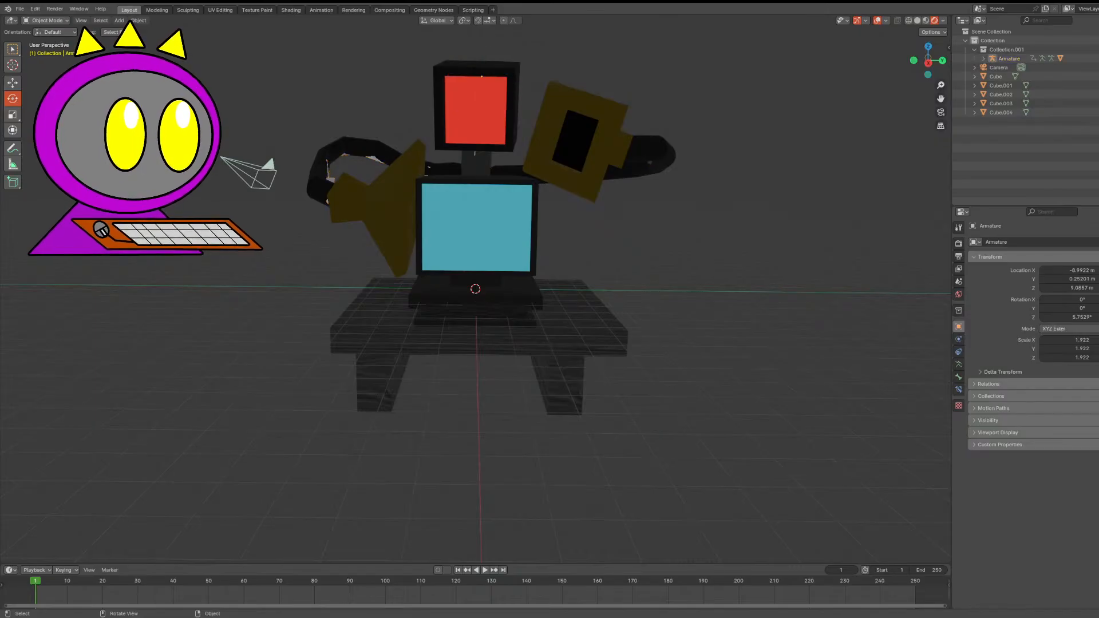
{"action": "key", "text": "shift+a"}
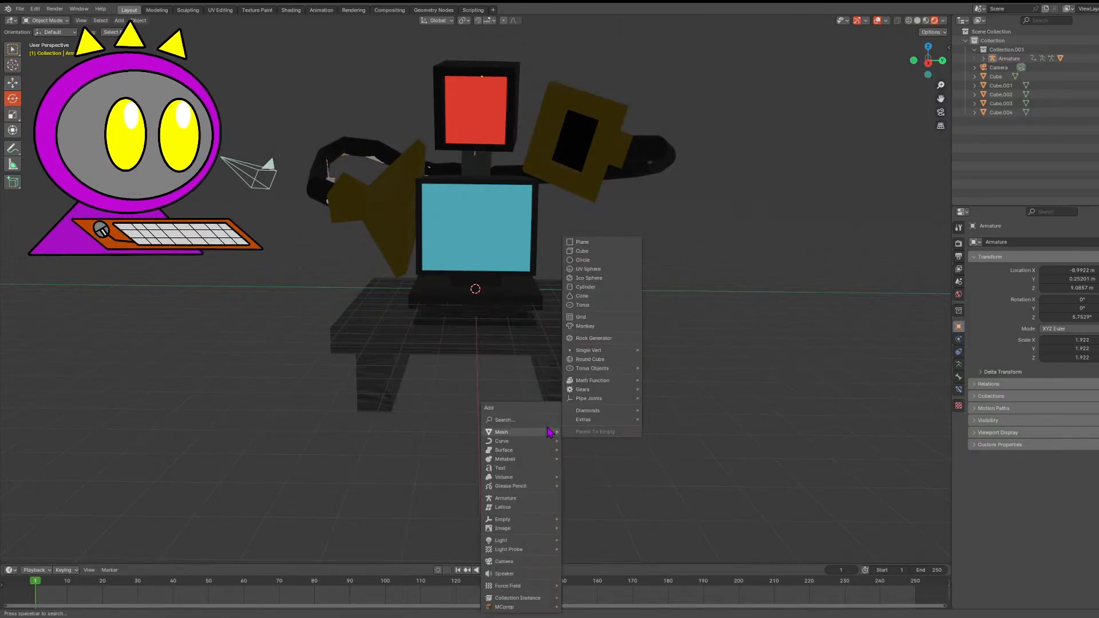
{"action": "key", "text": "Escape"}
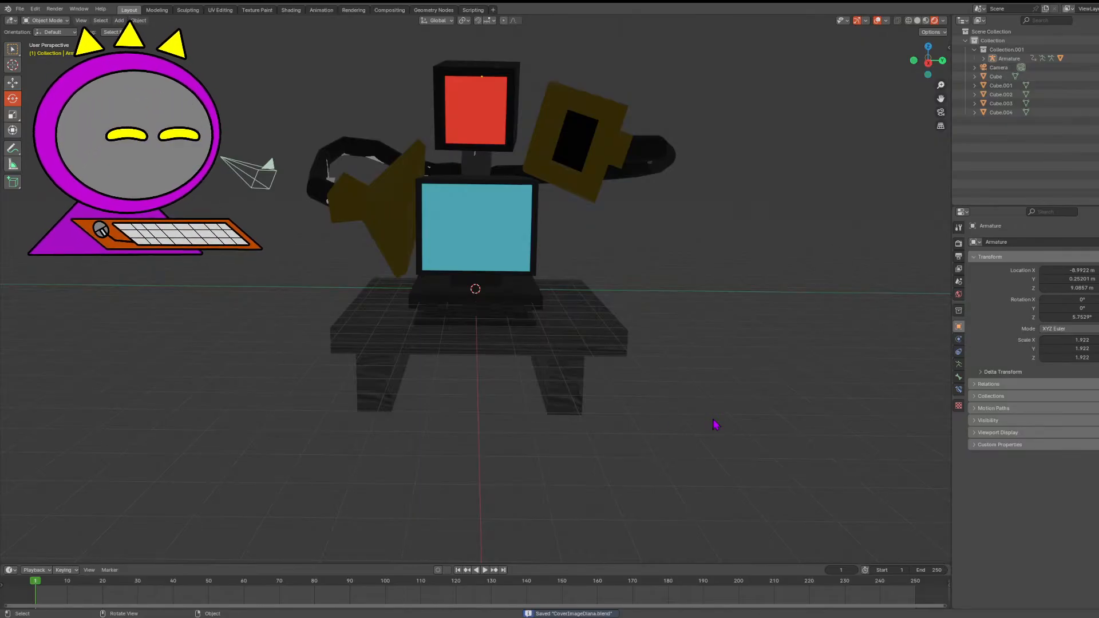
{"action": "scroll", "coordinate": [594, 284], "scroll_direction": "up", "scroll_amount": 2}
{"action": "scroll", "coordinate": [594, 284], "scroll_direction": "down", "scroll_amount": 2}
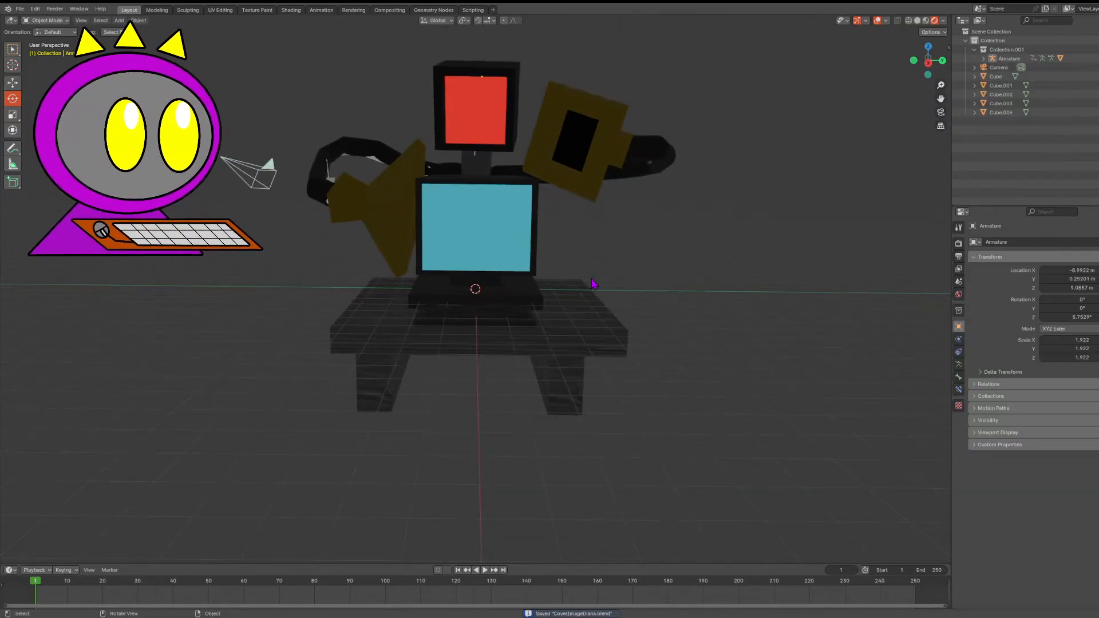
{"action": "left_click", "coordinate": [495, 233]}
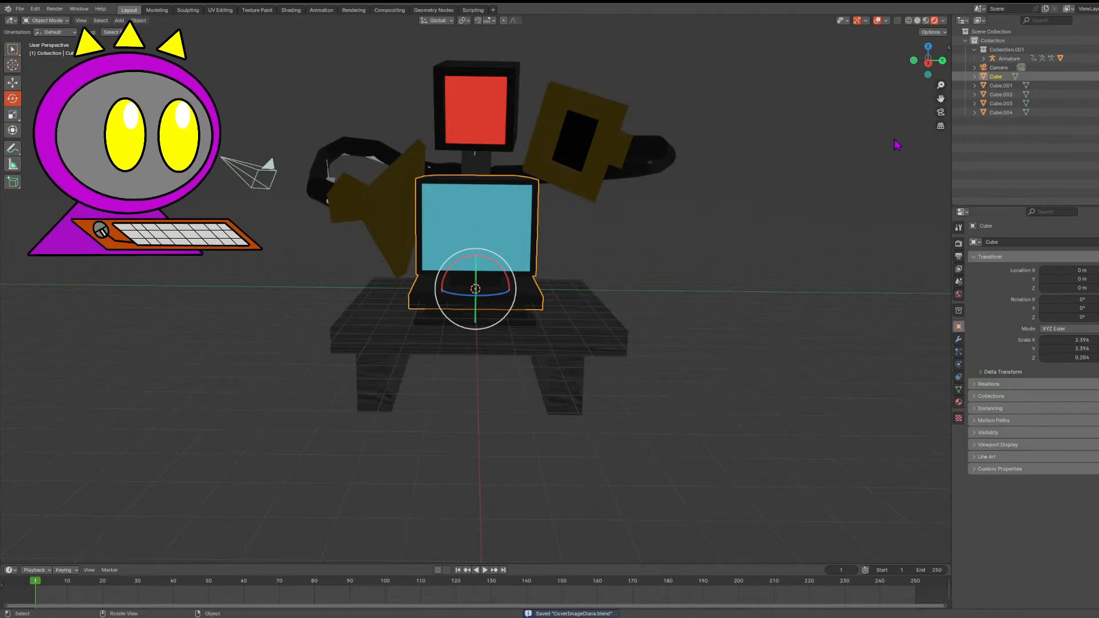
{"action": "scroll", "coordinate": [537, 157], "scroll_direction": "up", "scroll_amount": 3}
{"action": "key", "text": "Tab"}
{"action": "key", "text": "Tab"}
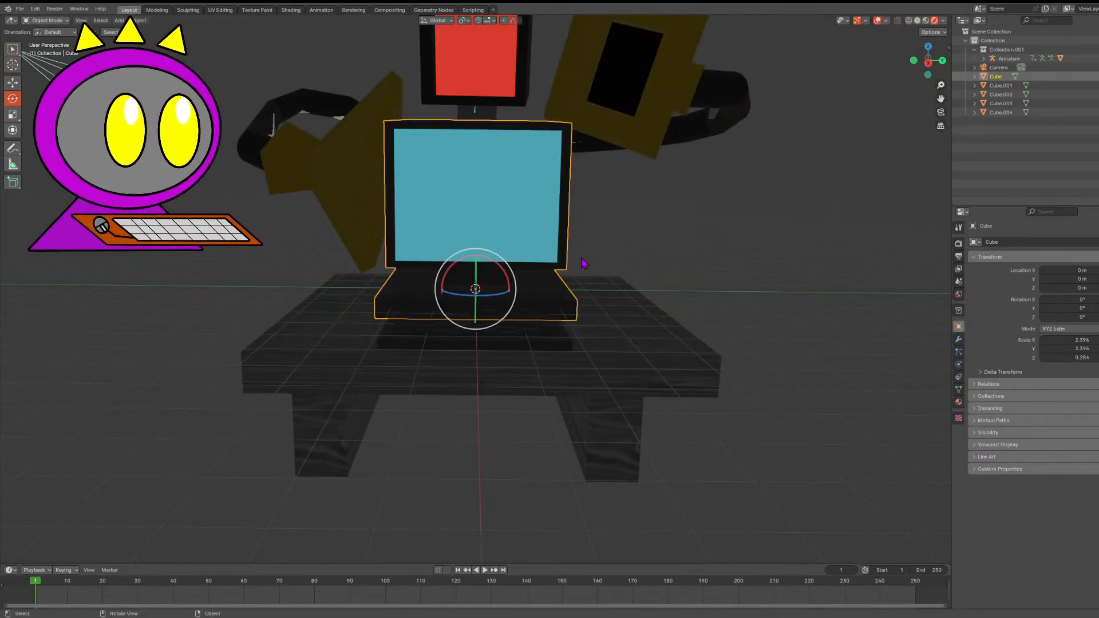
{"action": "scroll", "coordinate": [586, 263], "scroll_direction": "down", "scroll_amount": 2}
{"action": "key", "text": "shift+a"}
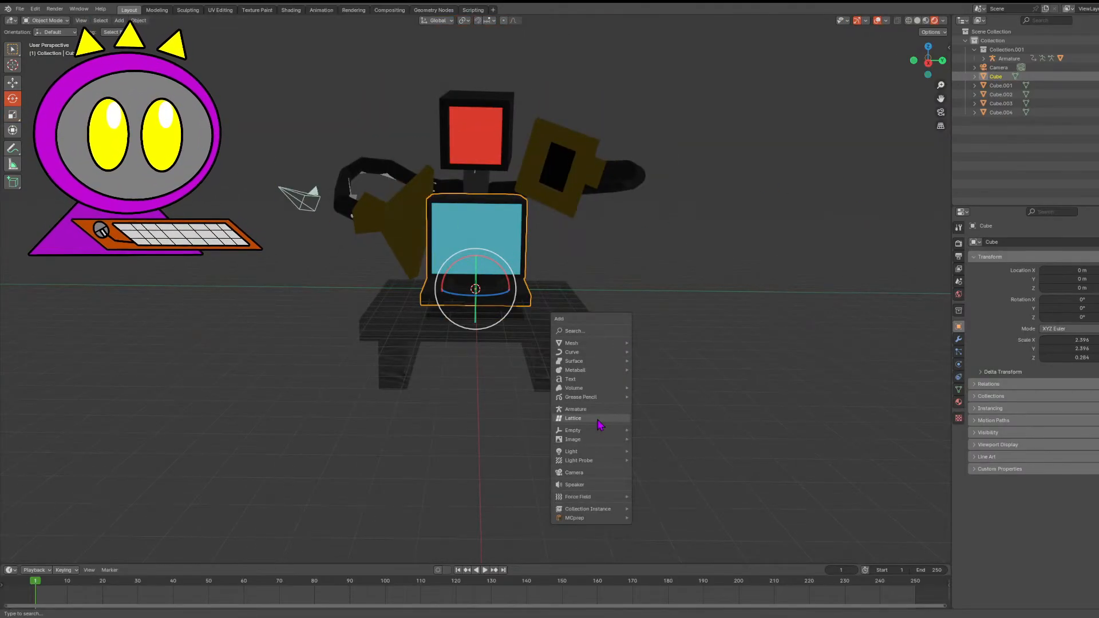
{"action": "left_click", "coordinate": [694, 239]}
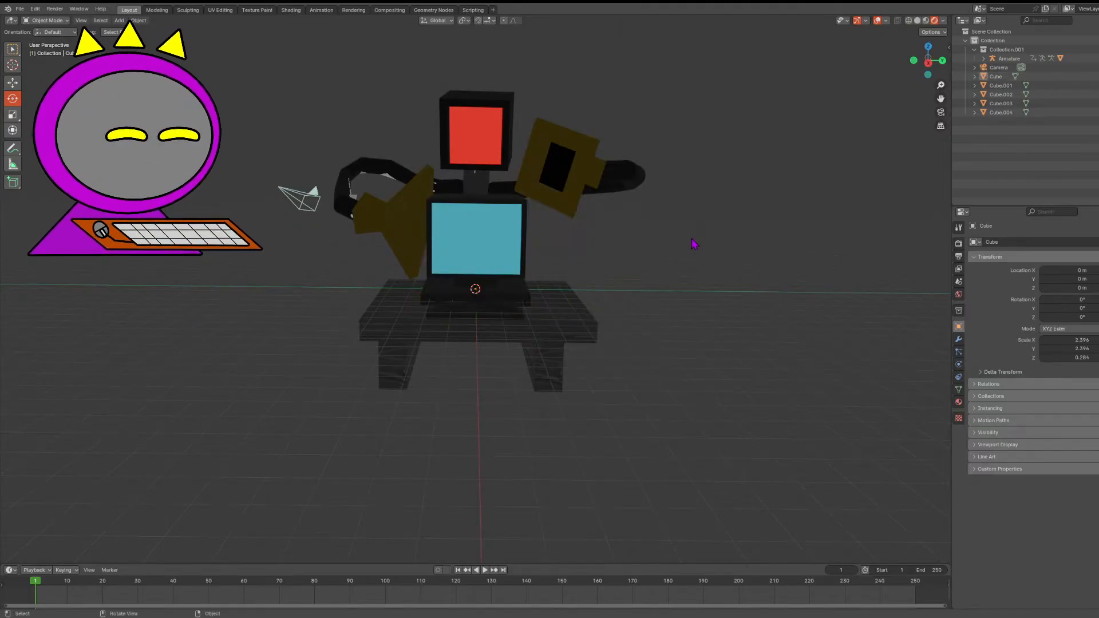
- Show the desk and character from the side in Wireframe shading
{"action": "left_click_drag", "start_coordinate": [916, 71], "coordinate": [922, 70]}
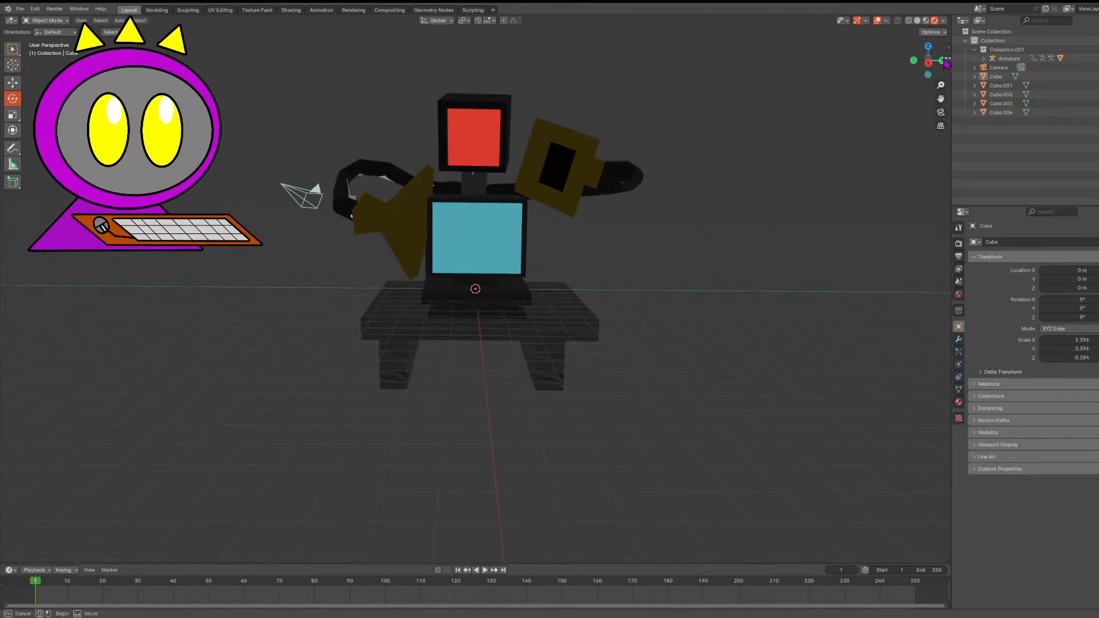
{"action": "left_click_drag", "start_coordinate": [925, 58], "coordinate": [808, 64]}
{"action": "key", "text": "Tab"}
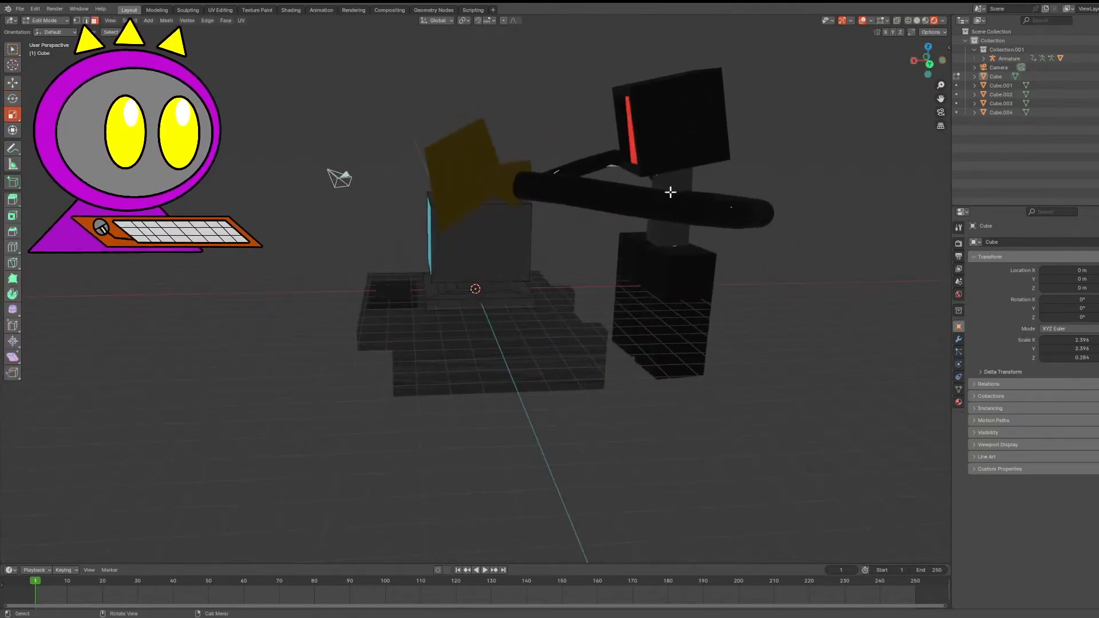
{"action": "left_click_drag", "start_coordinate": [928, 72], "coordinate": [911, 51]}
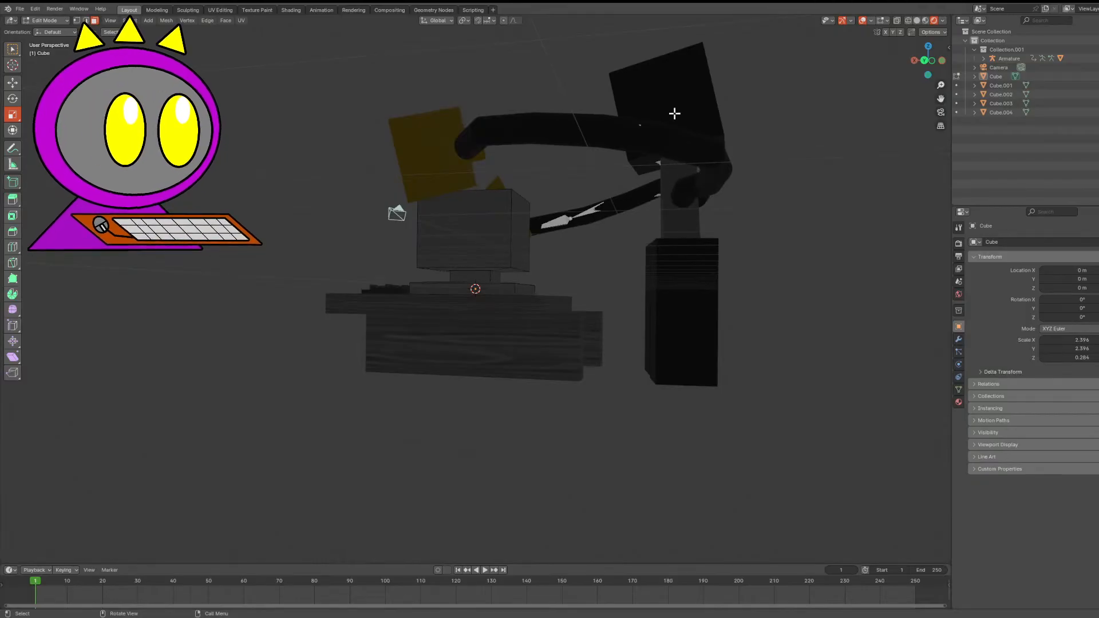
{"action": "left_click", "coordinate": [908, 21]}
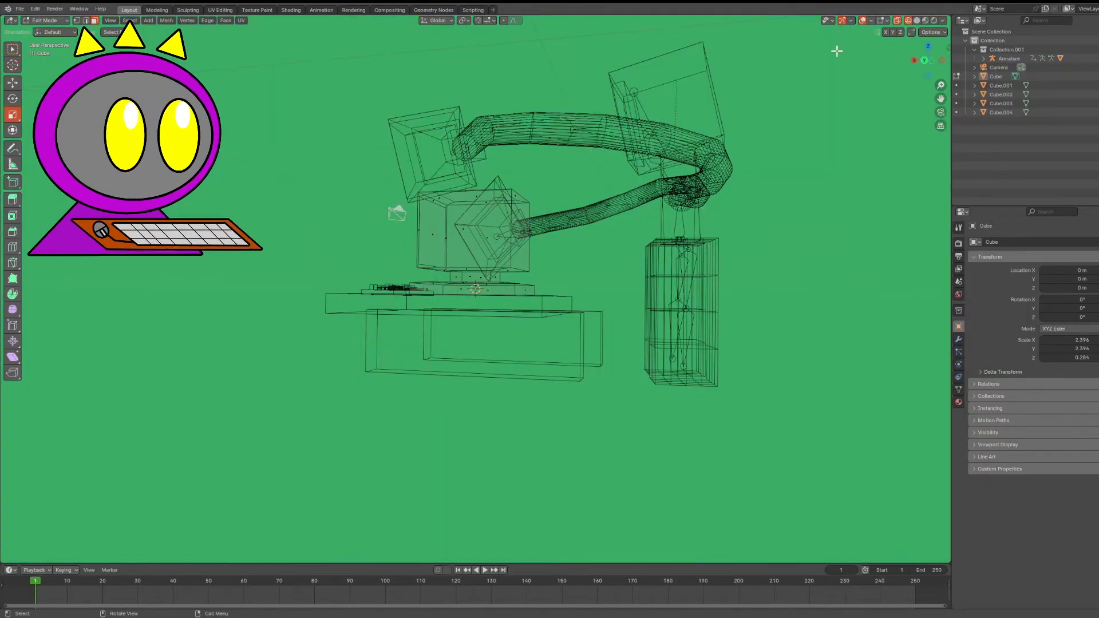
- Leave Edit Mode for Object Mode, and clear the armature selection
{"action": "left_click", "coordinate": [1008, 58]}
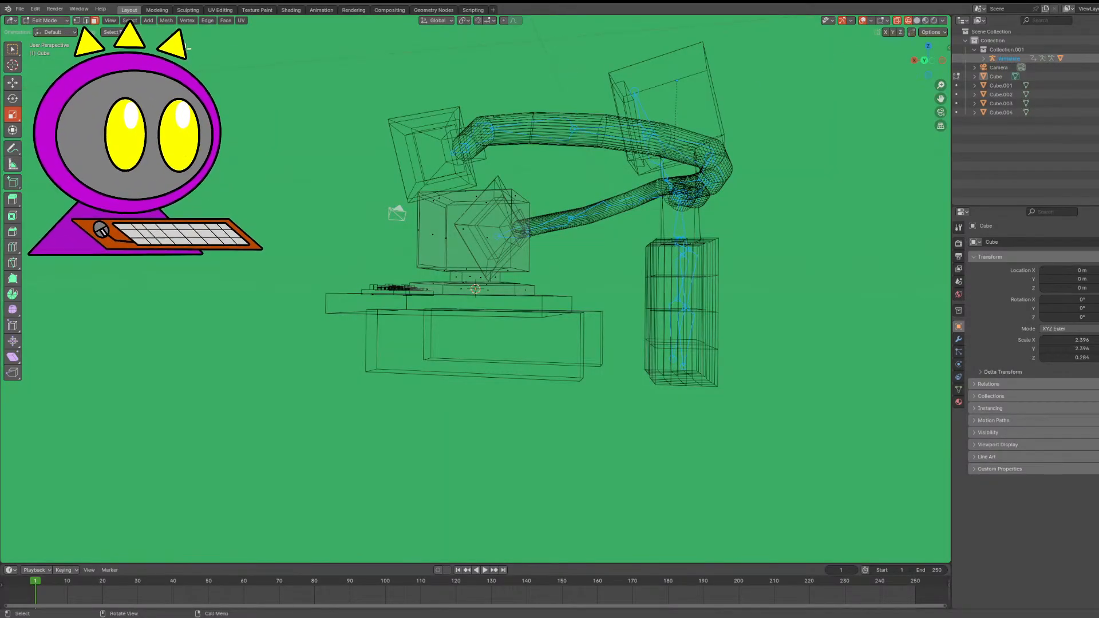
{"action": "left_click", "coordinate": [52, 20]}
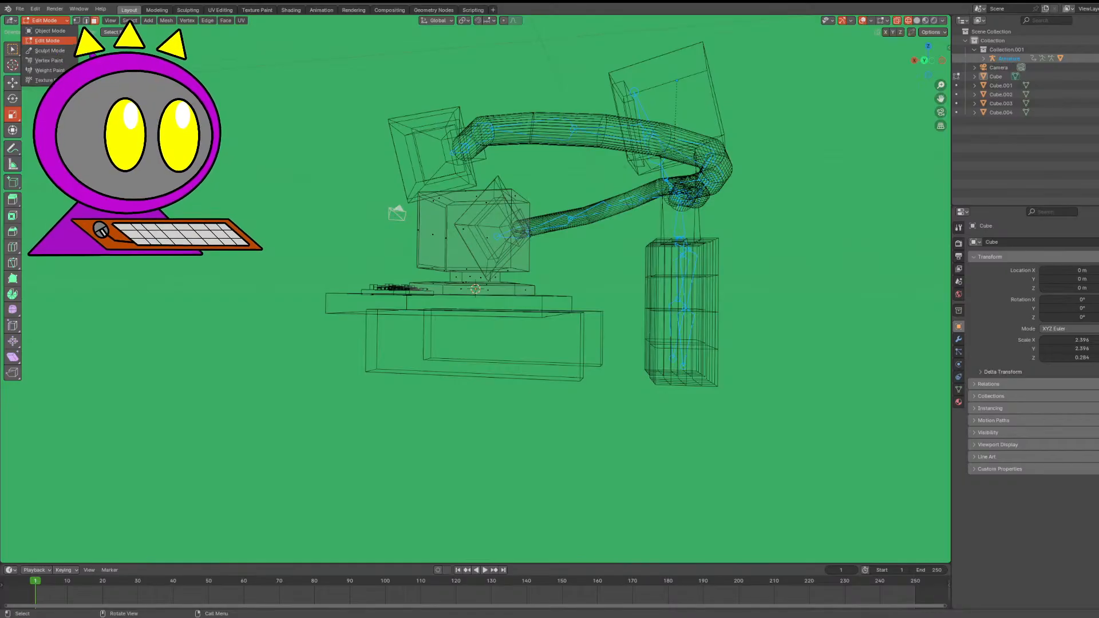
{"action": "left_click", "coordinate": [52, 20]}
{"action": "left_click", "coordinate": [66, 31]}
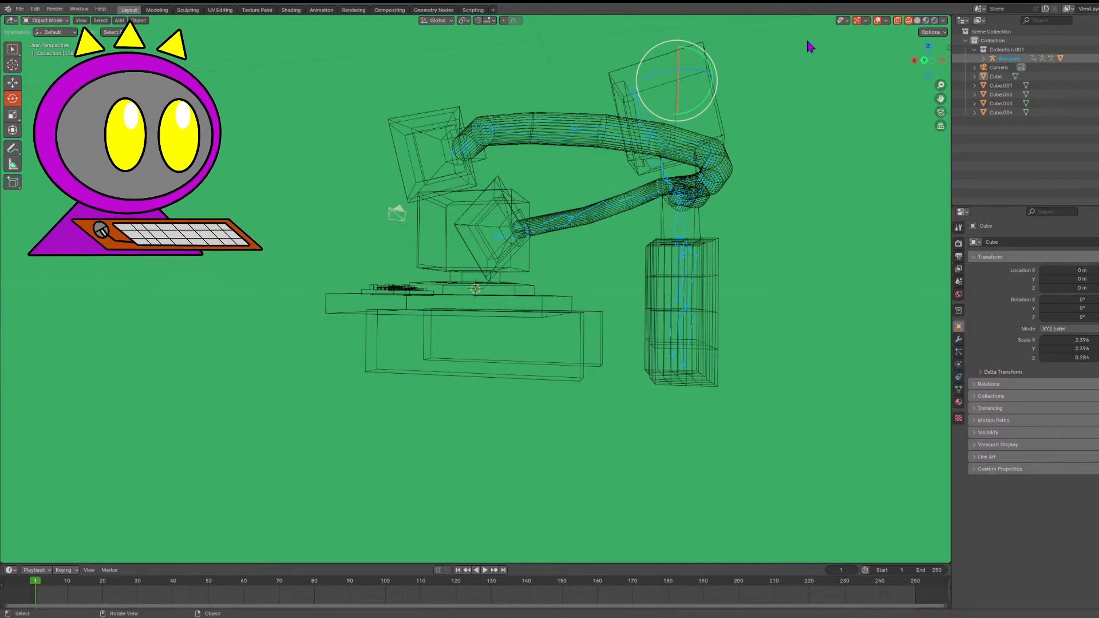
{"action": "left_click", "coordinate": [46, 21]}
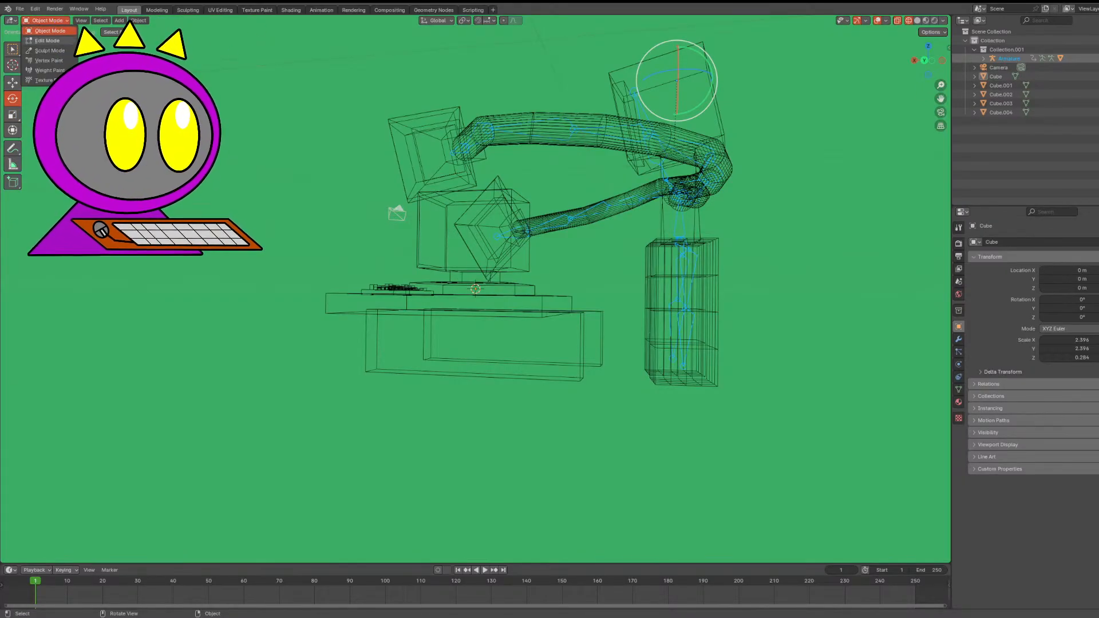
{"action": "left_click", "coordinate": [92, 53]}
{"action": "middle_click_drag", "start_coordinate": [338, 43], "coordinate": [465, 26]}
{"action": "left_click_drag", "start_coordinate": [238, 40], "coordinate": [941, 485]}
{"action": "left_click", "coordinate": [822, 336]}
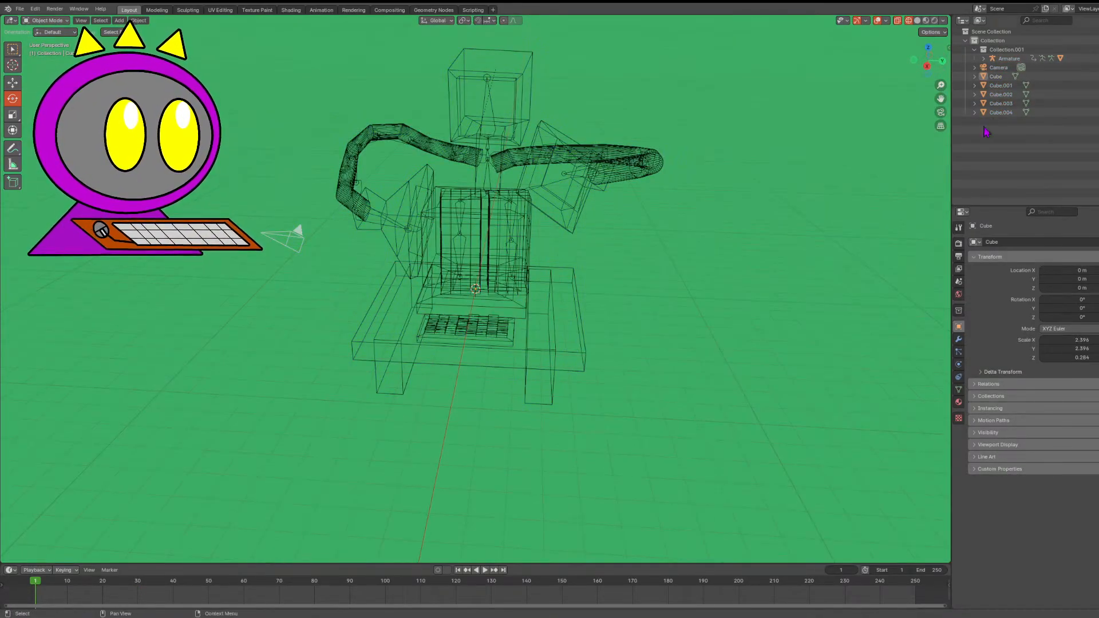
- Move the armature's upper body bone slightly towards the desk in Pose Mode, and check the result from the front in Rendered shading
{"action": "left_click", "coordinate": [1008, 58]}
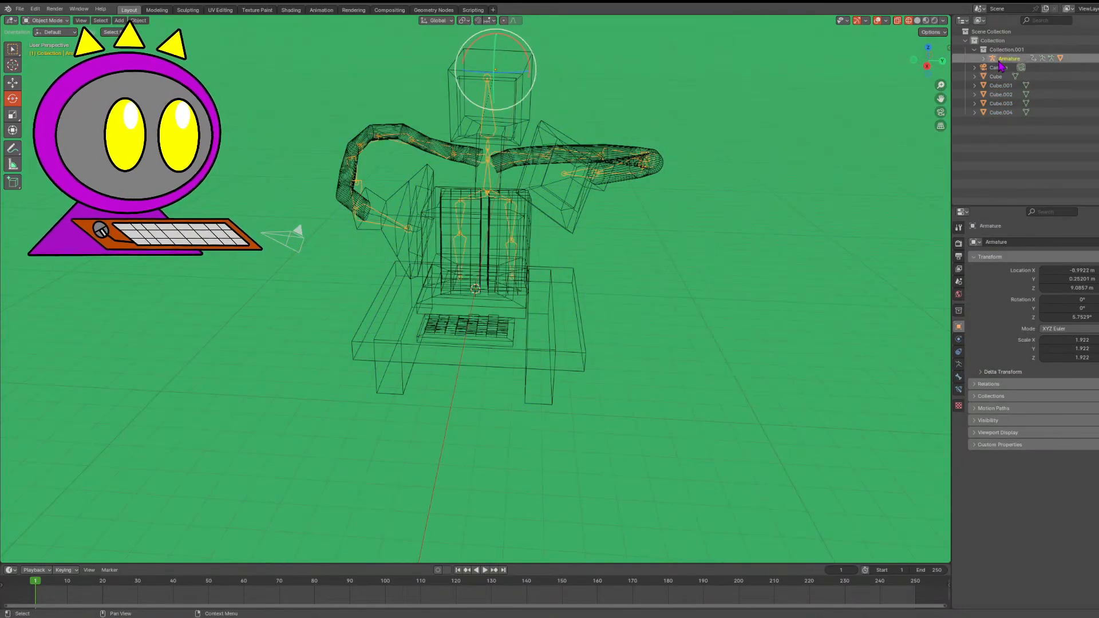
{"action": "left_click", "coordinate": [48, 22]}
{"action": "left_click", "coordinate": [47, 50]}
{"action": "left_click_drag", "start_coordinate": [929, 61], "coordinate": [813, 61]}
{"action": "left_click", "coordinate": [660, 228]}
{"action": "key", "text": "g"}
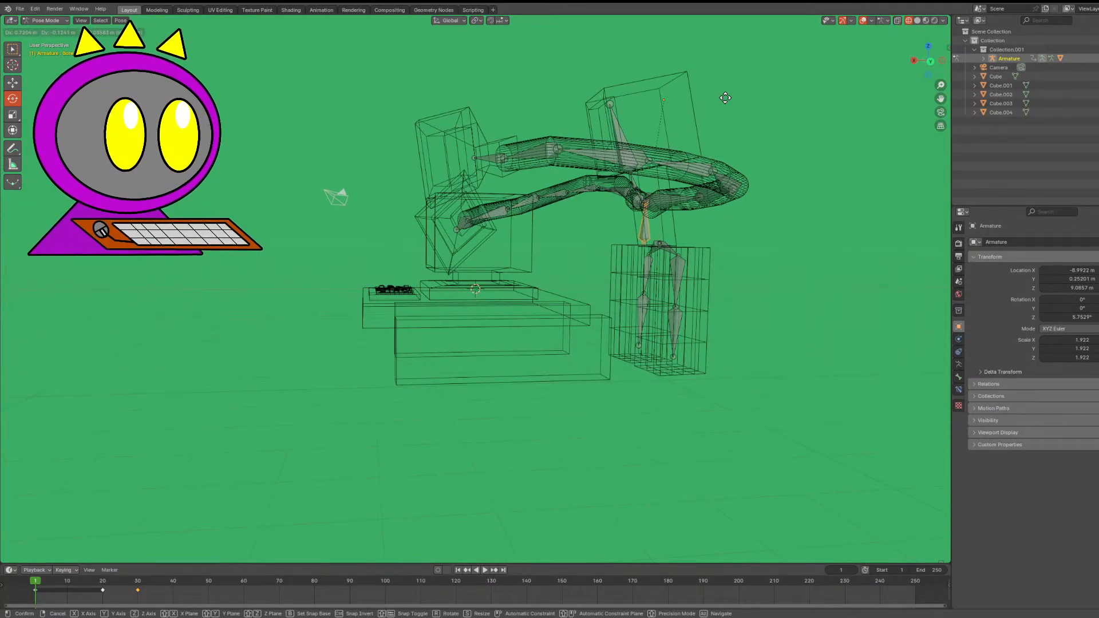
{"action": "left_click", "coordinate": [714, 98]}
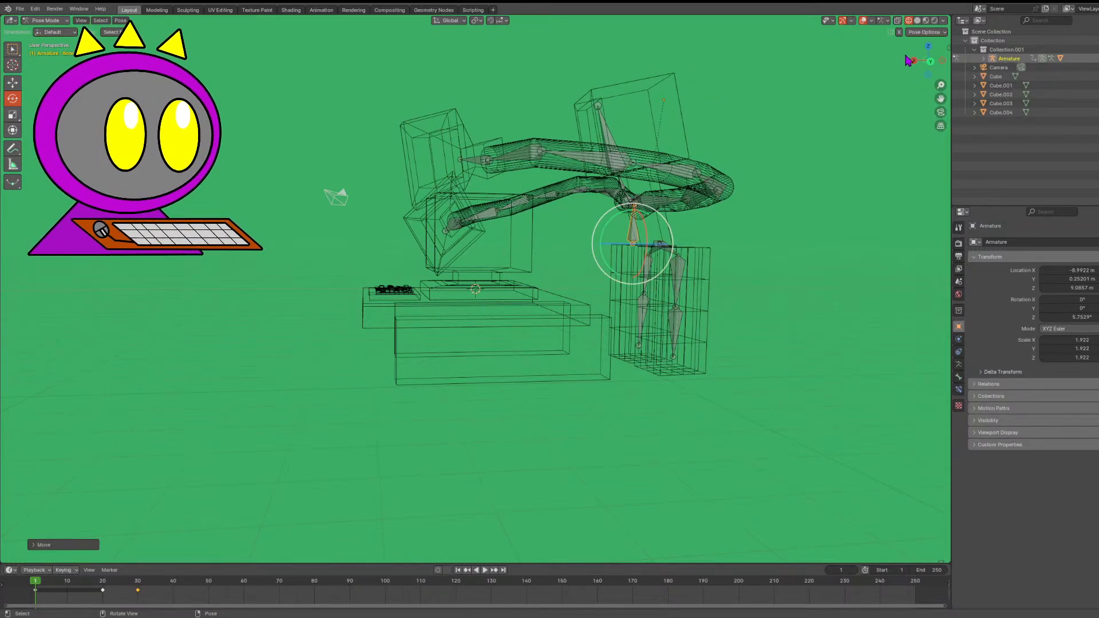
{"action": "left_click_drag", "start_coordinate": [909, 61], "coordinate": [936, 17]}
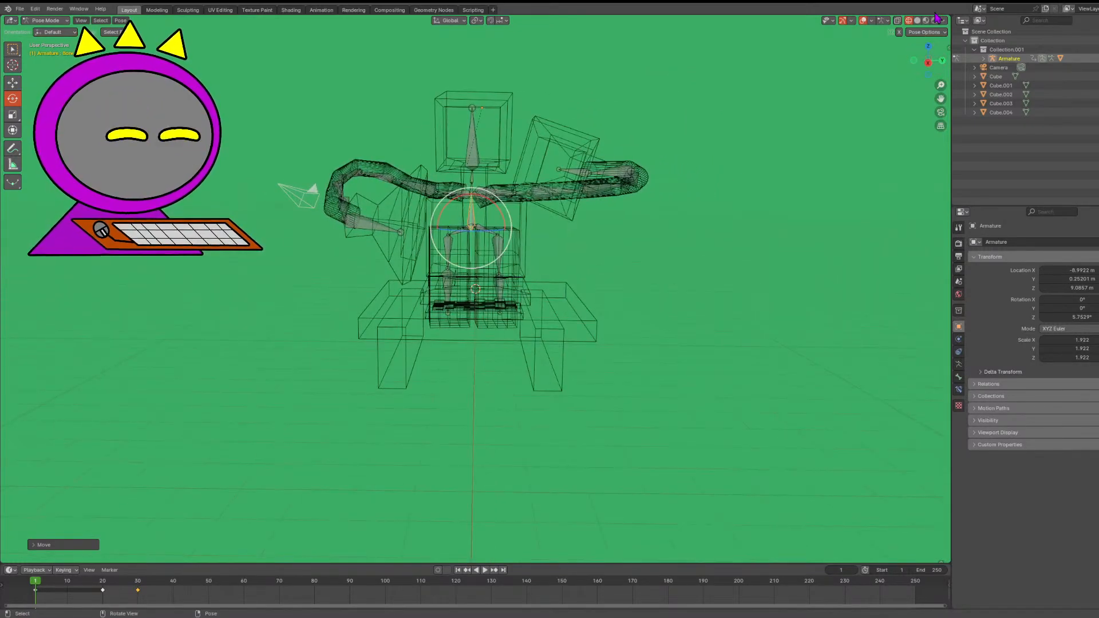
{"action": "left_click", "coordinate": [935, 21]}
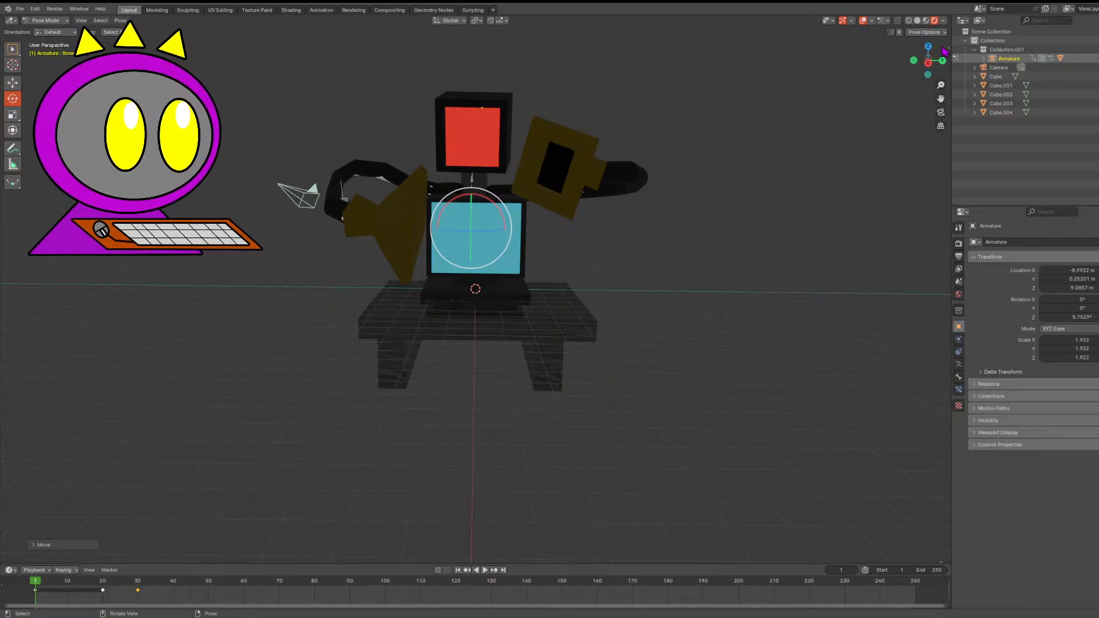
- Move the armature's upper body bone closer to the desk, adjusting it from the side in two passes
{"action": "left_click_drag", "start_coordinate": [937, 55], "coordinate": [749, 98]}
{"action": "key", "text": "g"}
{"action": "left_click", "coordinate": [704, 79]}
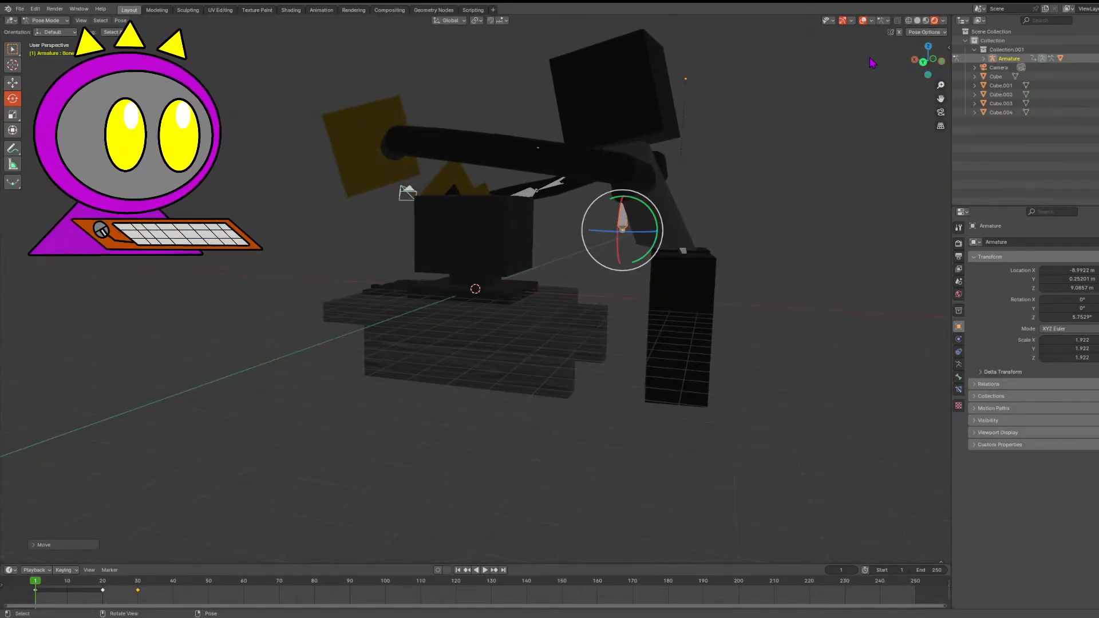
{"action": "left_click_drag", "start_coordinate": [914, 61], "coordinate": [941, 61]}
{"action": "key", "text": "g"}
{"action": "left_click", "coordinate": [836, 91]}
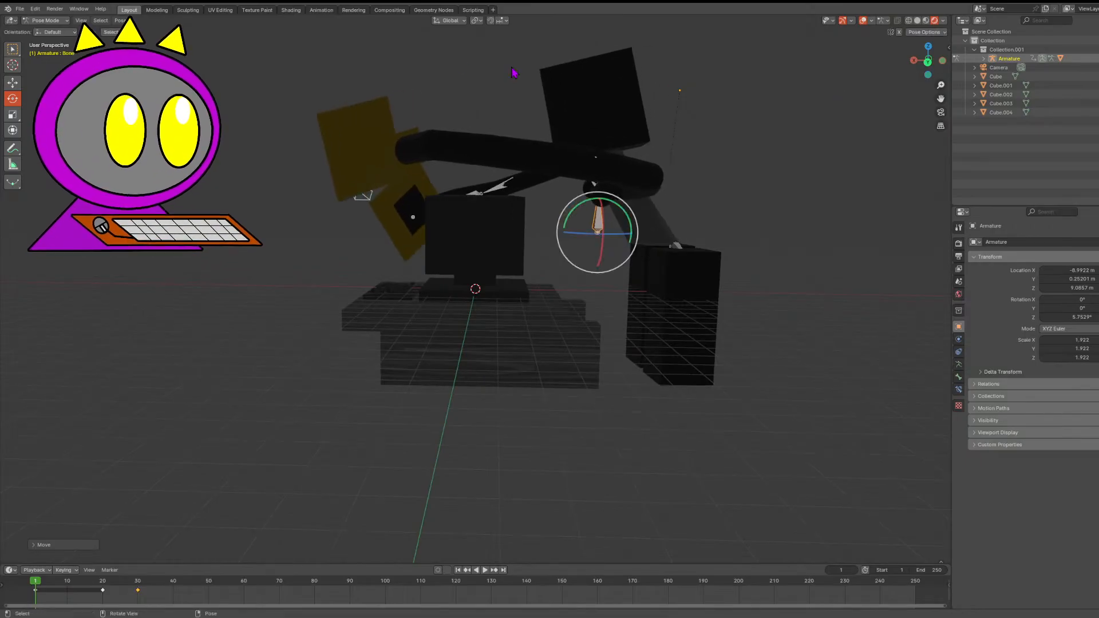
- Select all the armature's bones, then shift the whole character closer behind the desk and raise it slightly
{"action": "scroll", "coordinate": [331, 76], "scroll_direction": "down", "scroll_amount": 2}
{"action": "left_click_drag", "start_coordinate": [298, 55], "coordinate": [886, 471]}
{"action": "key", "text": "g"}
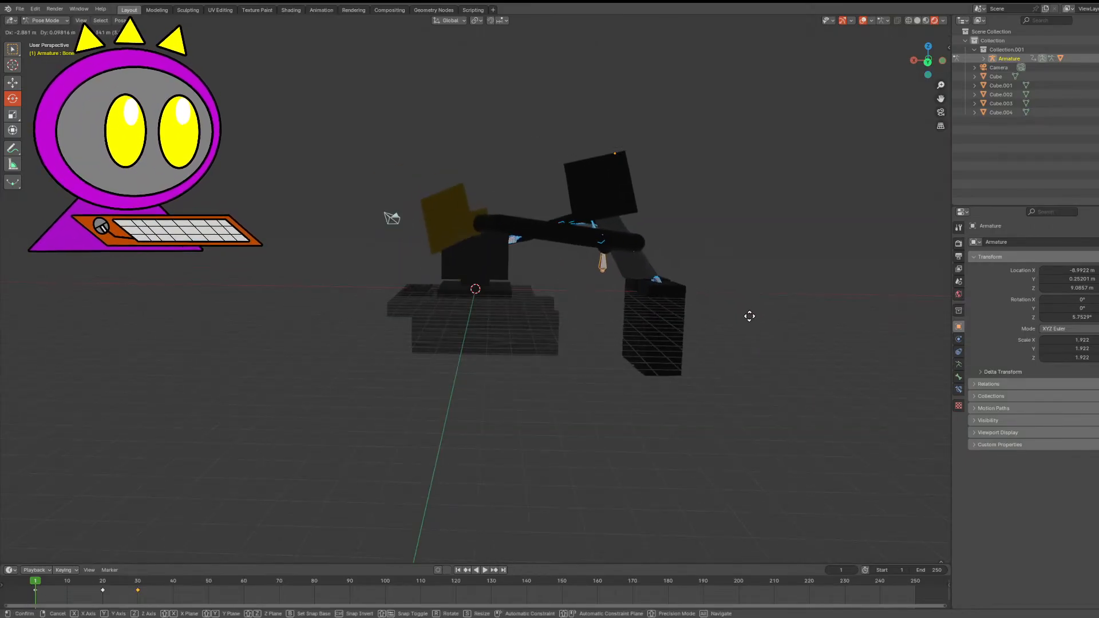
{"action": "left_click", "coordinate": [750, 317]}
{"action": "mouse_move", "coordinate": [918, 64]}
{"action": "left_mouse_down"}
{"action": "mouse_move", "coordinate": [933, 65]}
{"action": "mouse_move", "coordinate": [936, 114]}
{"action": "mouse_move", "coordinate": [914, 72]}
{"action": "left_mouse_up"}
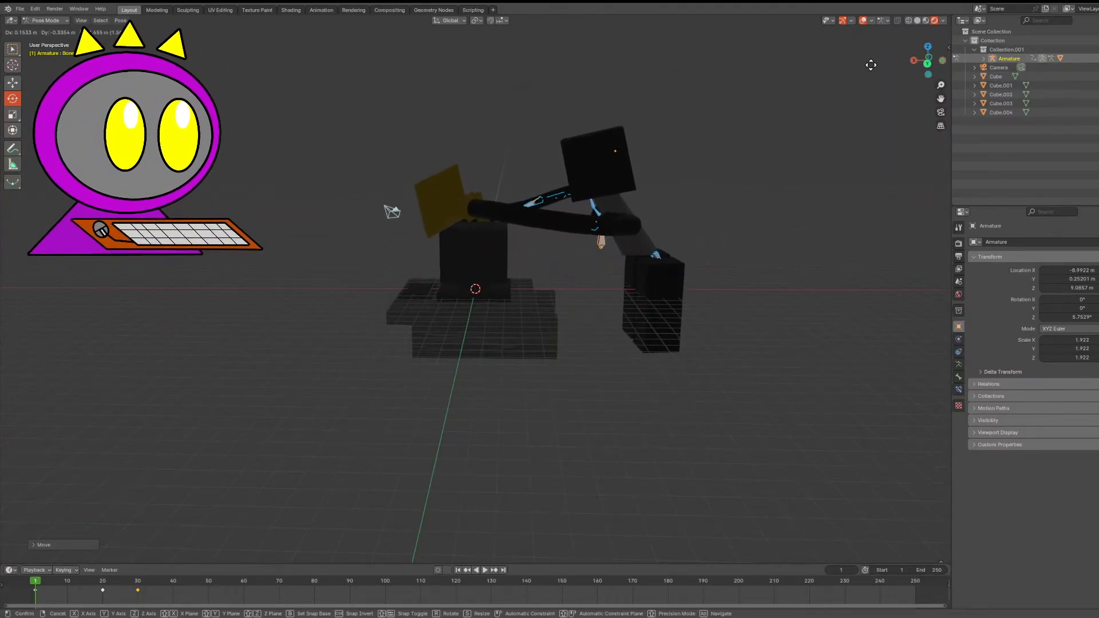
{"action": "left_click", "coordinate": [914, 60]}
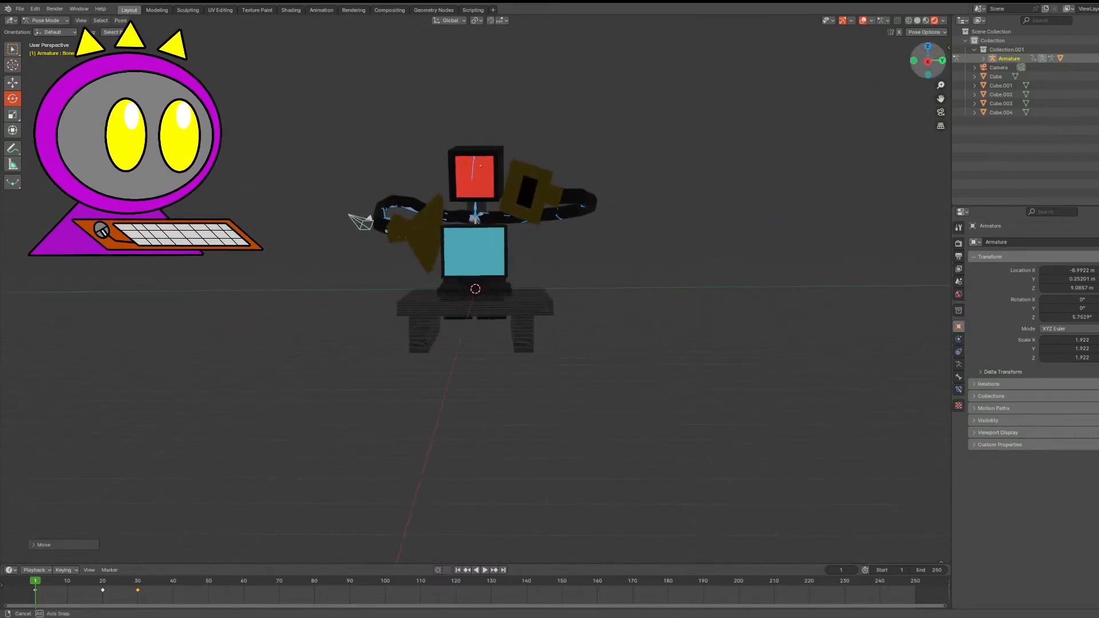
{"action": "scroll", "coordinate": [647, 186], "scroll_direction": "up", "scroll_amount": 3}
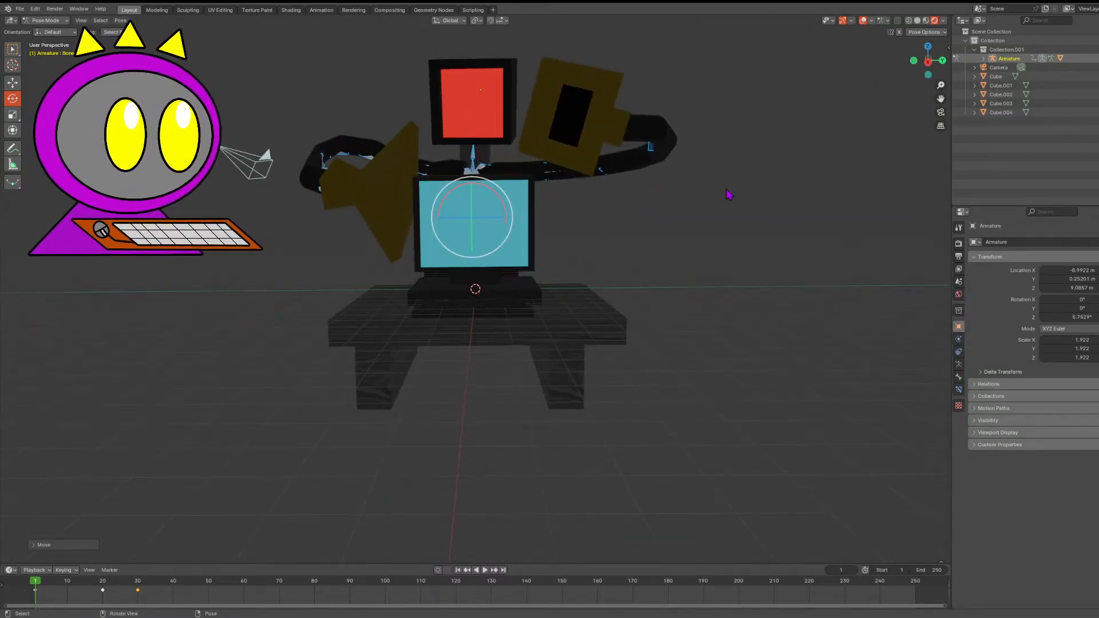
- Select the lowered hand's bone and reposition the hand beside the monitor in Wireframe shading
{"action": "scroll", "coordinate": [728, 195], "scroll_direction": "down", "scroll_amount": 2}
{"action": "left_click", "coordinate": [384, 212]}
{"action": "left_click", "coordinate": [416, 218]}
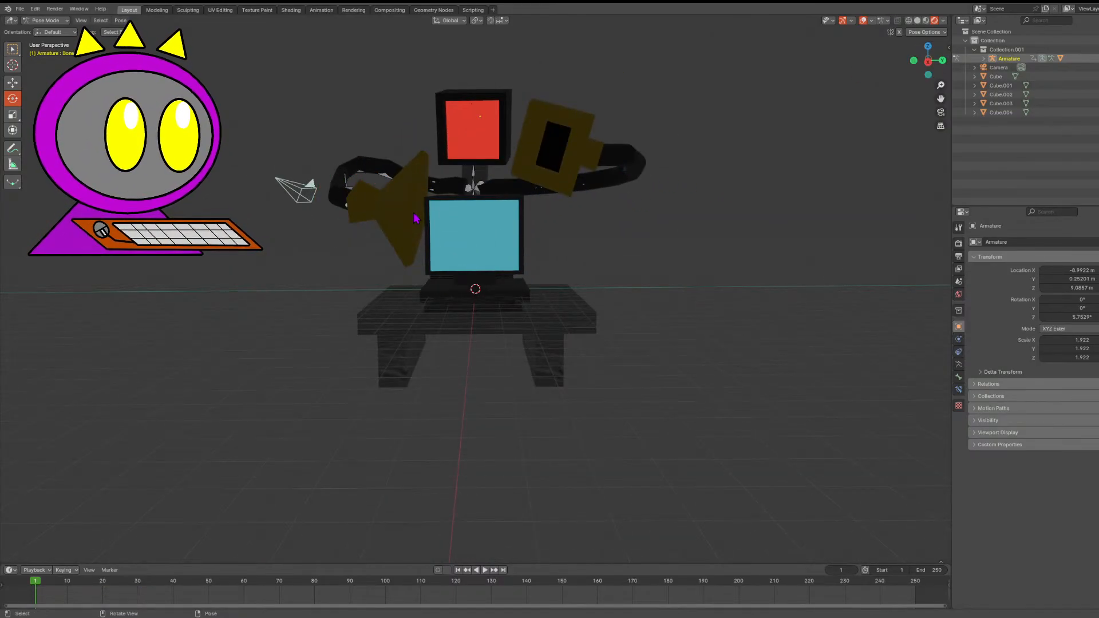
{"action": "left_click", "coordinate": [401, 213]}
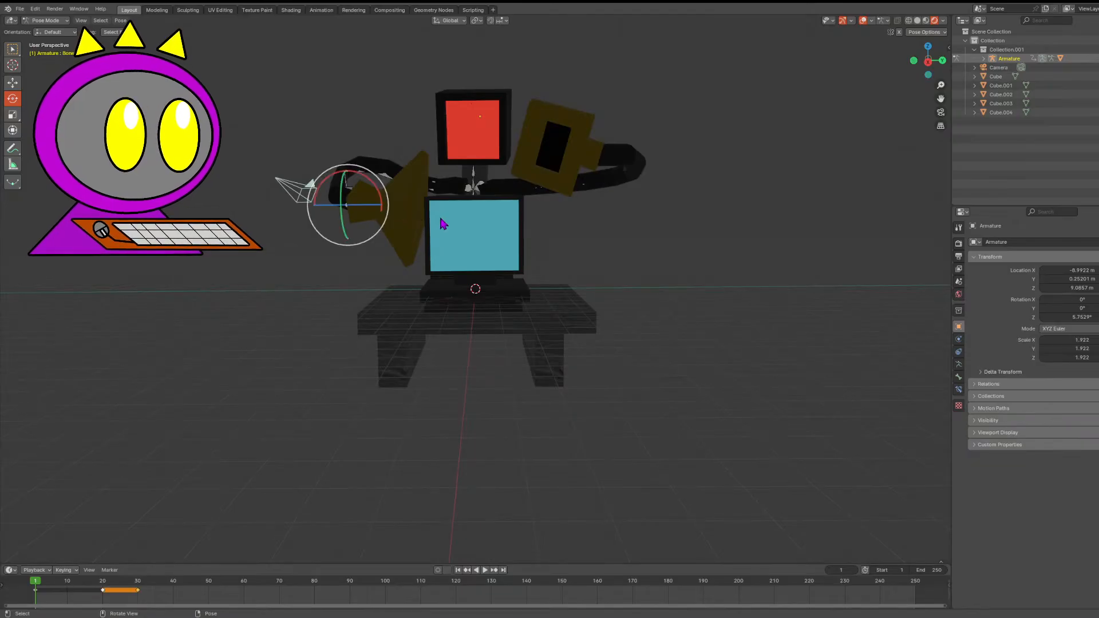
{"action": "left_click", "coordinate": [911, 22]}
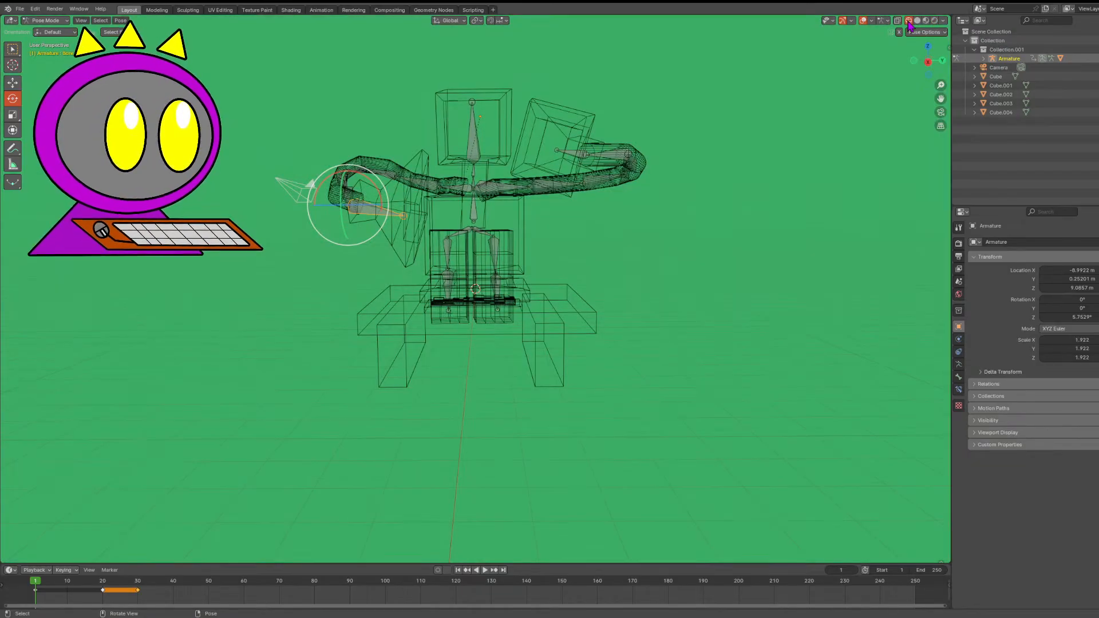
{"action": "scroll", "coordinate": [625, 102], "scroll_direction": "up", "scroll_amount": 2}
{"action": "left_click_drag", "start_coordinate": [936, 64], "coordinate": [756, 67]}
{"action": "key", "text": "r"}
{"action": "left_click", "coordinate": [584, 96]}
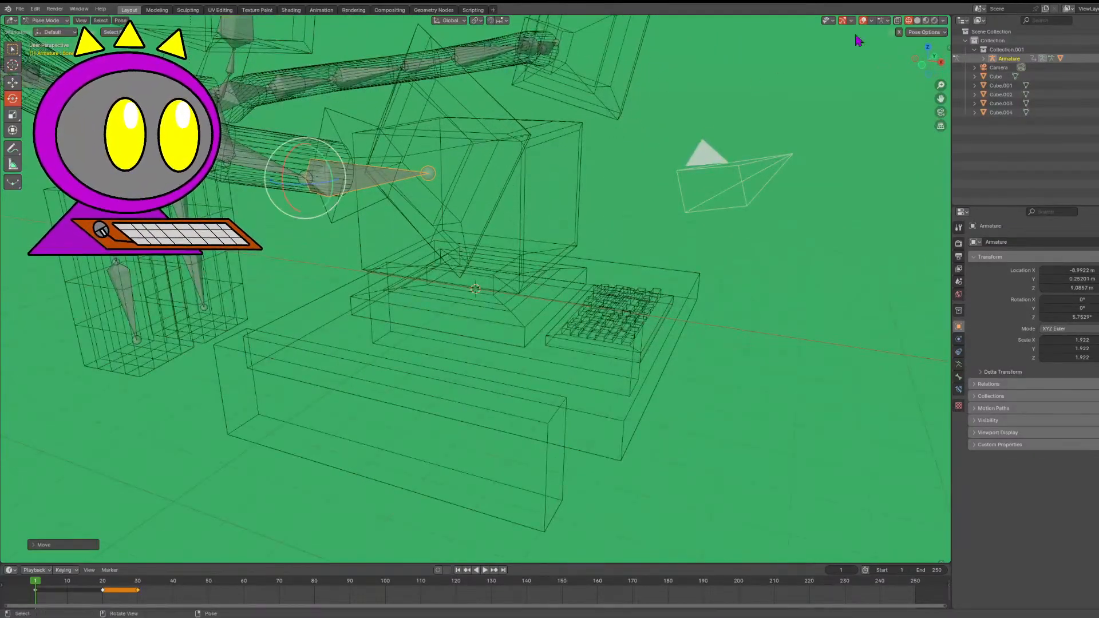
- Rotate the lowered arm's forearm bones to bring the hand in towards the monitor, and check the pose in Rendered shading
{"action": "left_click_drag", "start_coordinate": [931, 55], "coordinate": [244, 111]}
{"action": "left_click", "coordinate": [229, 121]}
{"action": "key", "text": "r"}
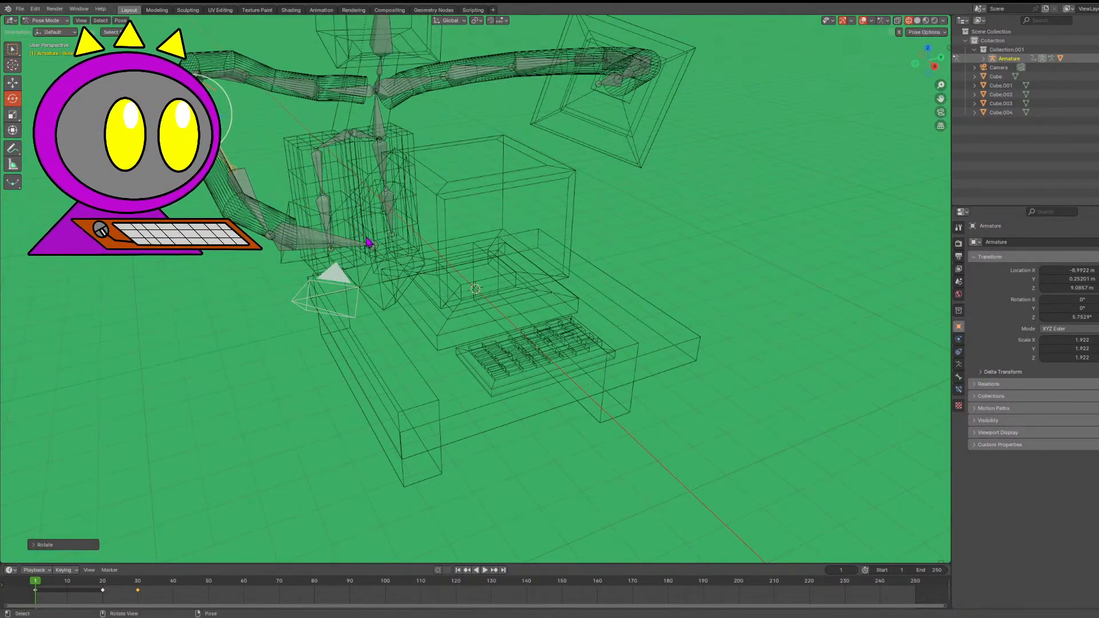
{"action": "left_click", "coordinate": [364, 238]}
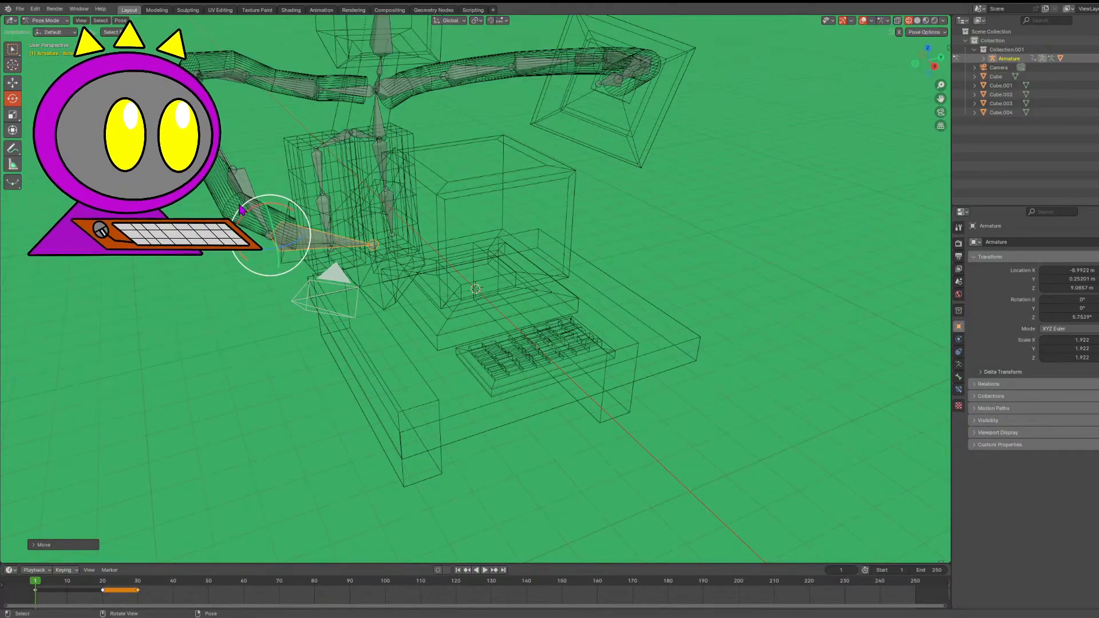
{"action": "left_click", "coordinate": [259, 210]}
{"action": "left_click_drag", "start_coordinate": [247, 183], "coordinate": [278, 183]}
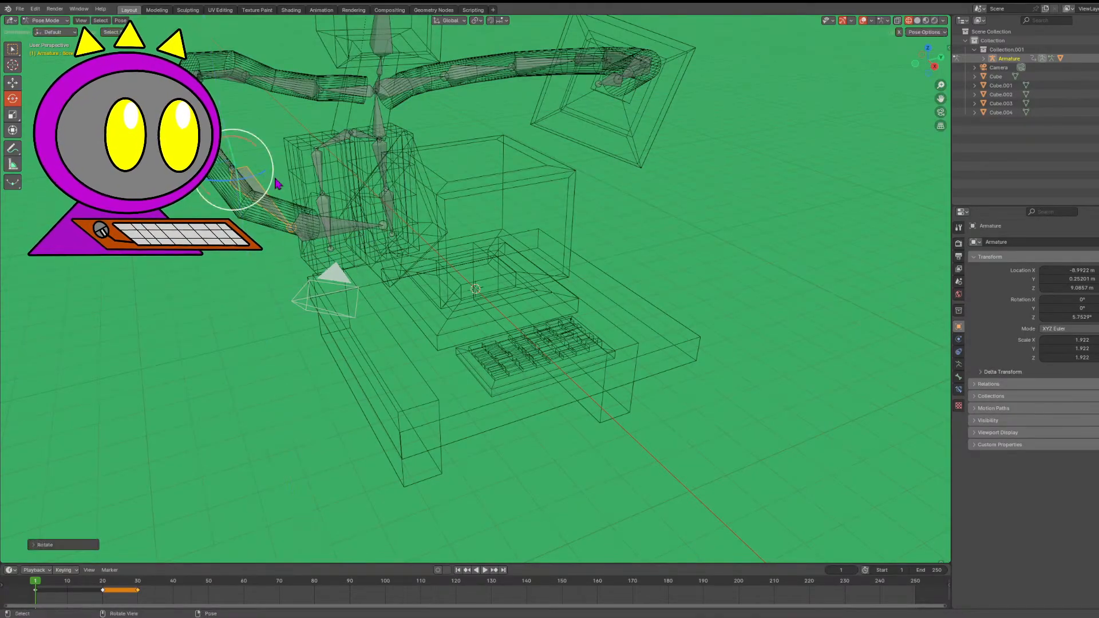
{"action": "left_click_drag", "start_coordinate": [933, 60], "coordinate": [600, 143]}
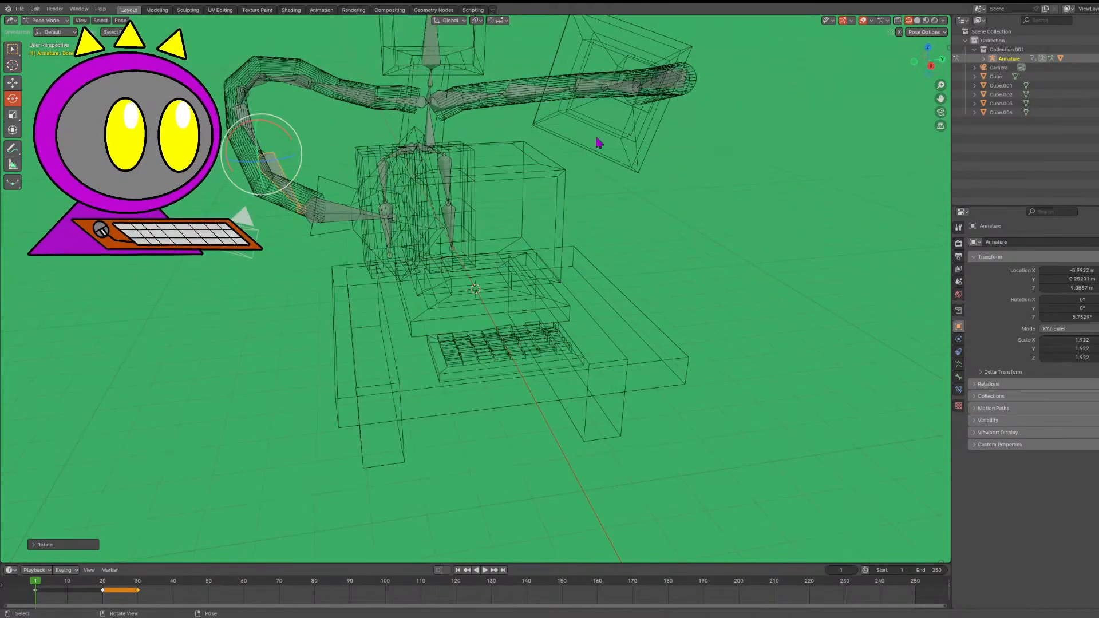
{"action": "scroll", "coordinate": [544, 153], "scroll_direction": "up", "scroll_amount": 3}
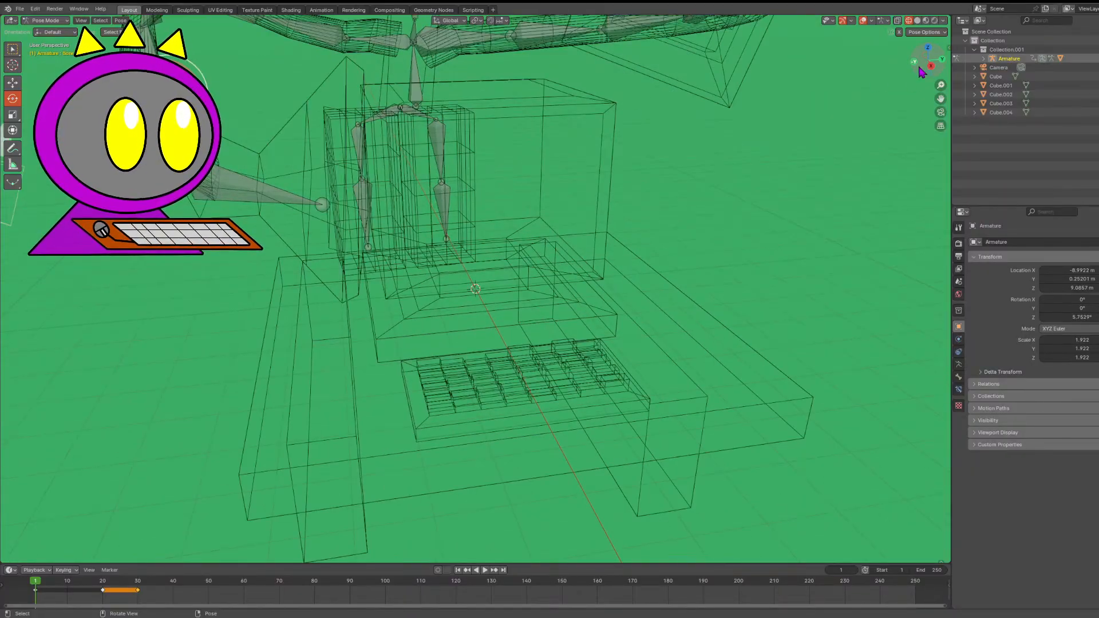
{"action": "left_click_drag", "start_coordinate": [921, 72], "coordinate": [896, 83]}
{"action": "left_click", "coordinate": [935, 20]}
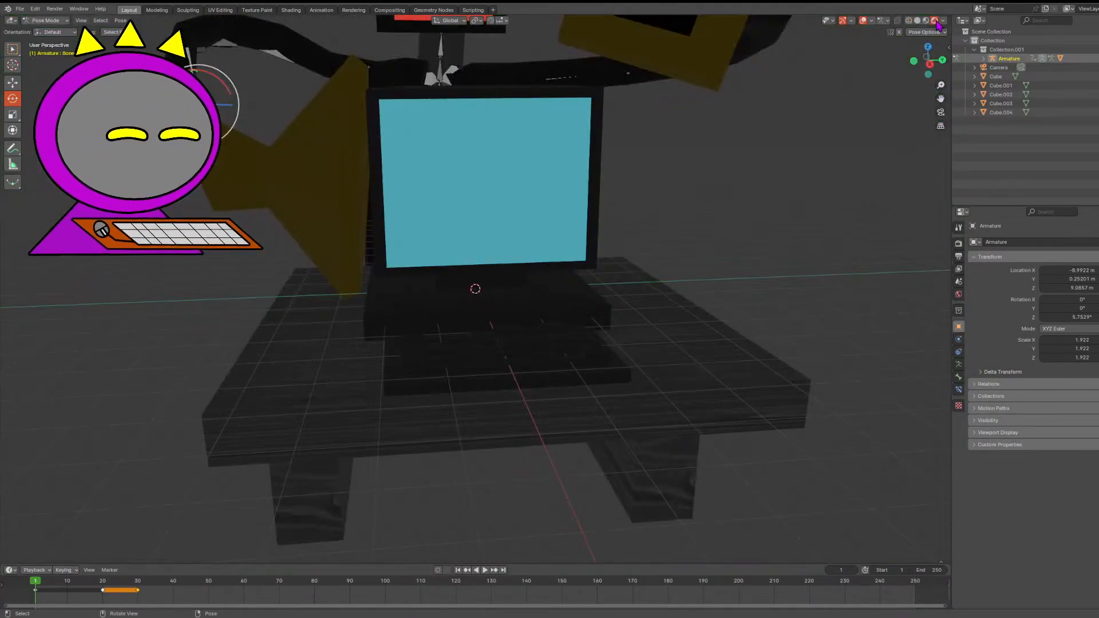
{"action": "scroll", "coordinate": [924, 63], "scroll_direction": "down", "scroll_amount": 5}
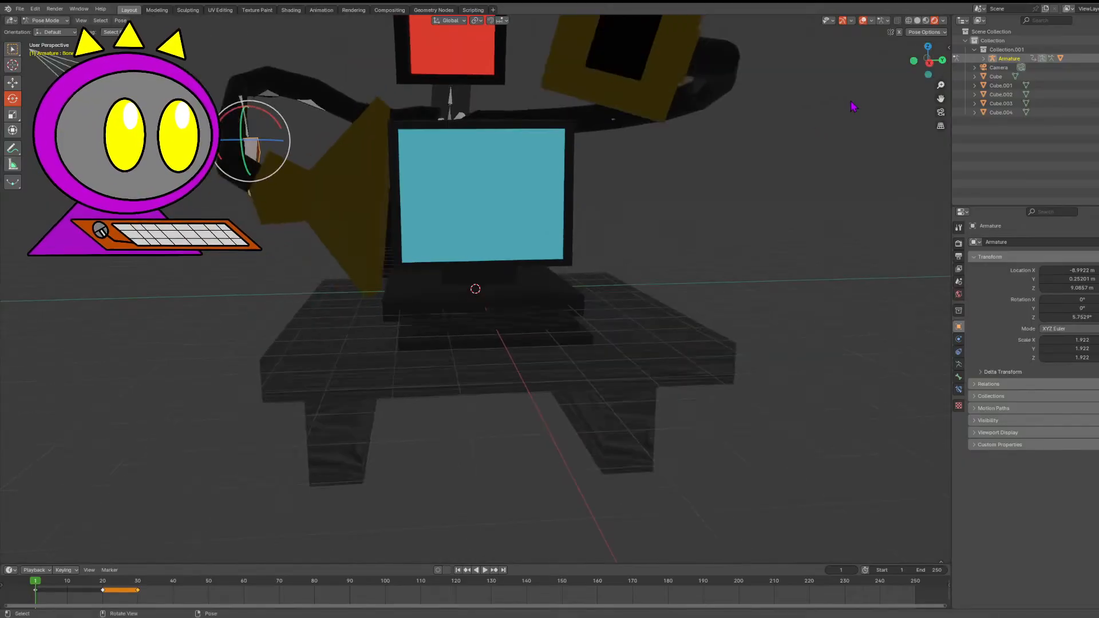
- Rotate the lowered hand's bone in Wireframe shading so the hand sits against the monitor's side
{"action": "left_click_drag", "start_coordinate": [922, 59], "coordinate": [902, 12]}
{"action": "left_click", "coordinate": [910, 21]}
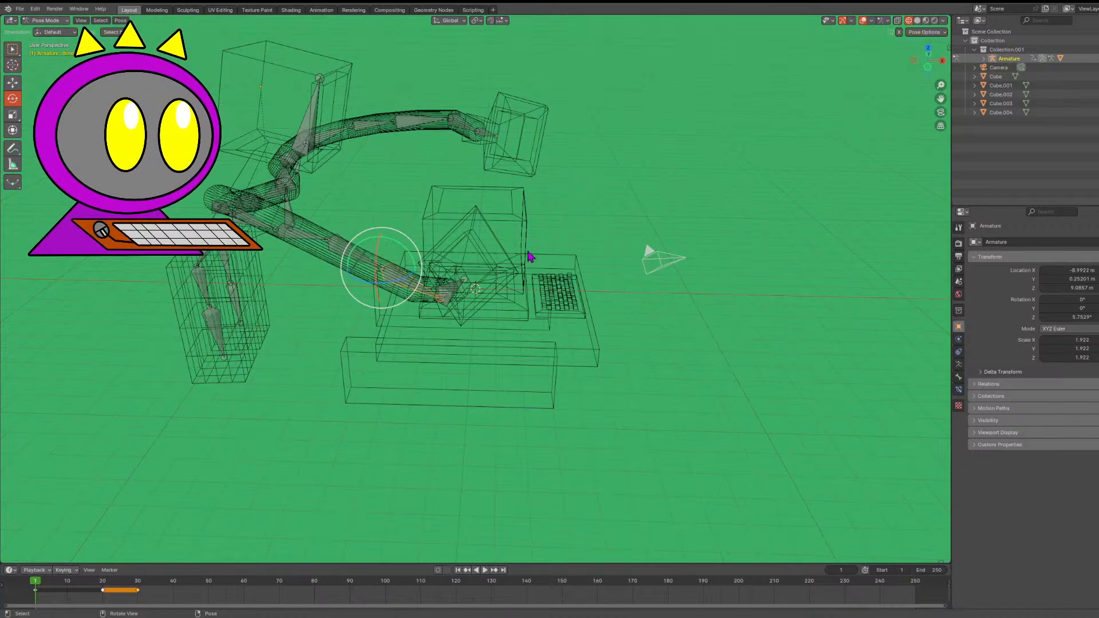
{"action": "left_click", "coordinate": [463, 293]}
{"action": "left_click_drag", "start_coordinate": [455, 317], "coordinate": [447, 313]}
{"action": "mouse_move", "coordinate": [478, 291]}
{"action": "middle_mouse_down"}
{"action": "mouse_move", "coordinate": [516, 289]}
{"action": "mouse_move", "coordinate": [475, 289]}
{"action": "middle_mouse_up"}
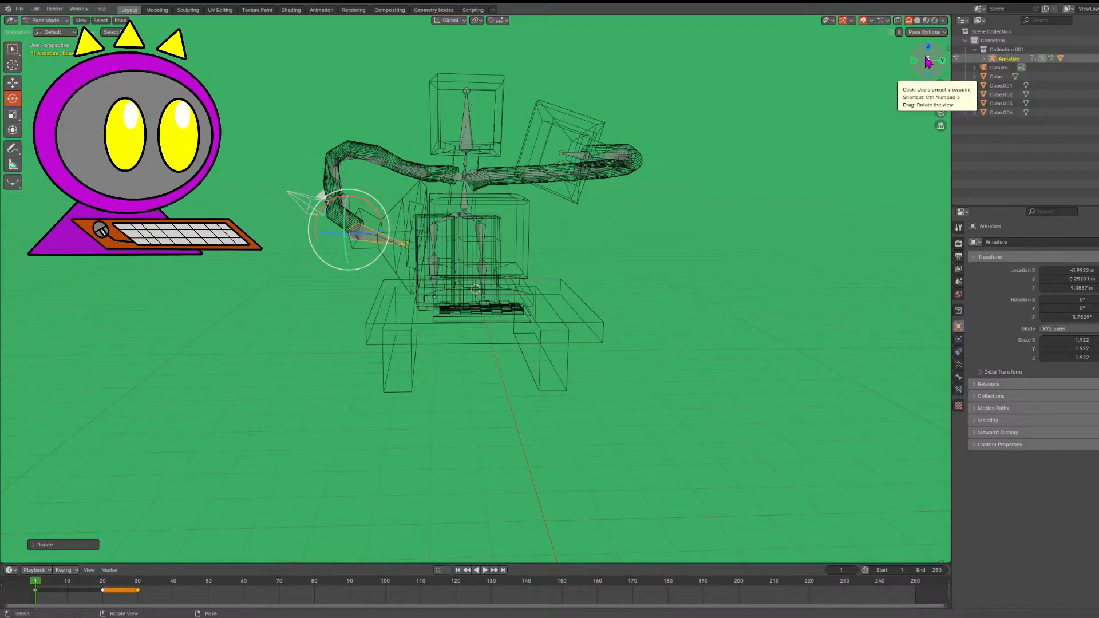
- Show the character and desk from the front in Rendered shading, and save the blend file
{"action": "left_click_drag", "start_coordinate": [928, 62], "coordinate": [882, 64]}
{"action": "mouse_move", "coordinate": [929, 61]}
{"action": "left_mouse_down"}
{"action": "mouse_move", "coordinate": [916, 63]}
{"action": "mouse_move", "coordinate": [927, 63]}
{"action": "left_mouse_up"}
{"action": "left_click", "coordinate": [926, 21]}
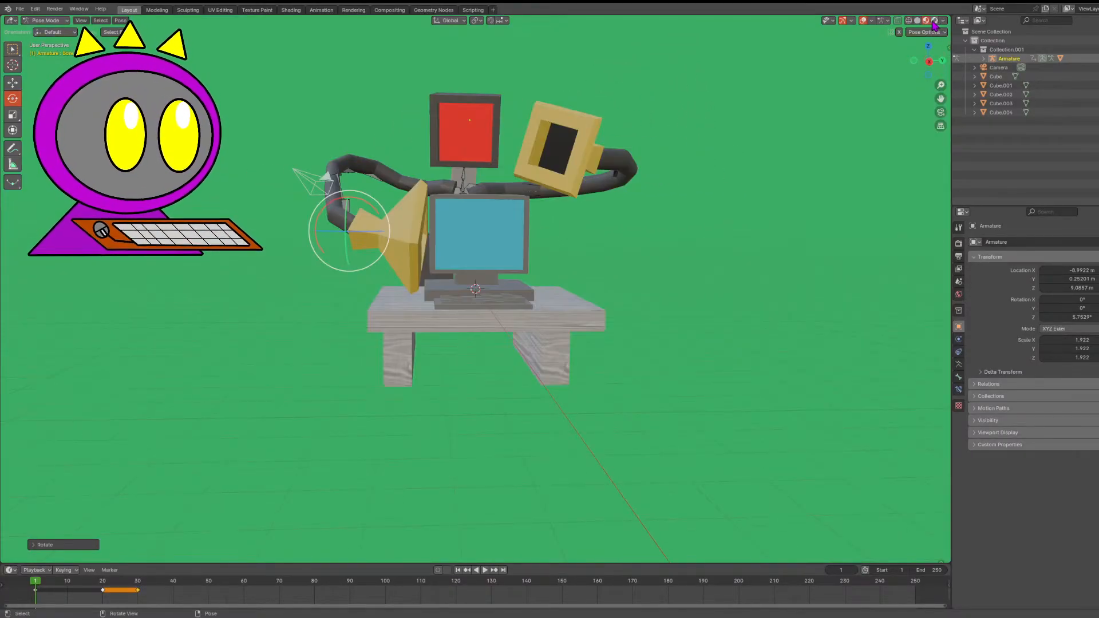
{"action": "left_click", "coordinate": [934, 21]}
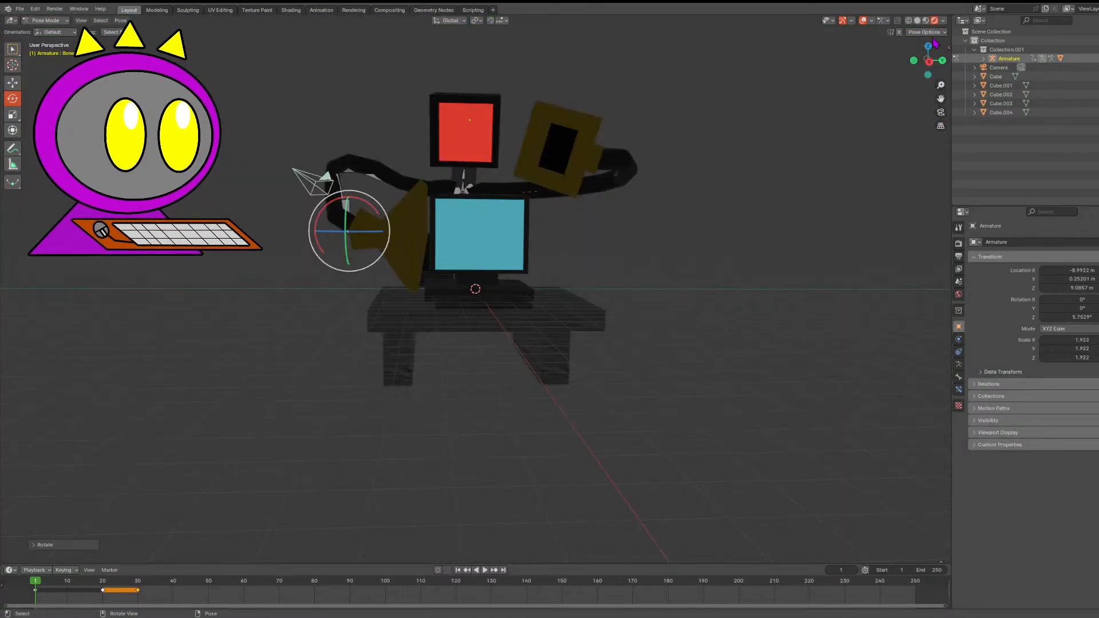
{"action": "left_click_drag", "start_coordinate": [934, 43], "coordinate": [858, 68]}
{"action": "scroll", "coordinate": [769, 106], "scroll_direction": "up", "scroll_amount": 2}
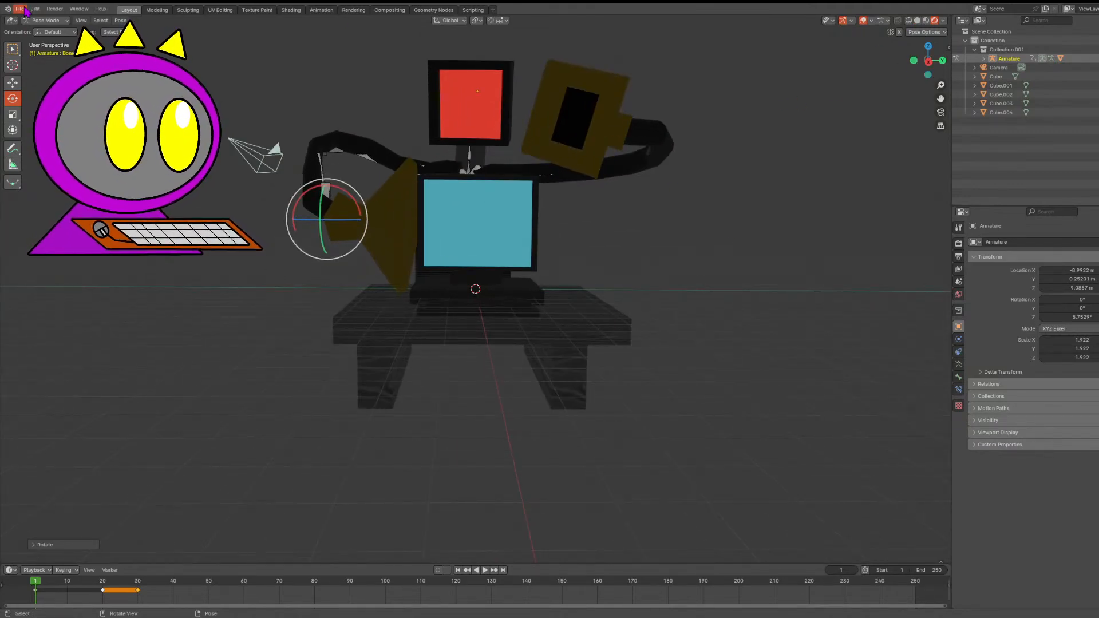
{"action": "key", "text": "ctrl+s"}
{"action": "key", "text": "ctrl+z"}
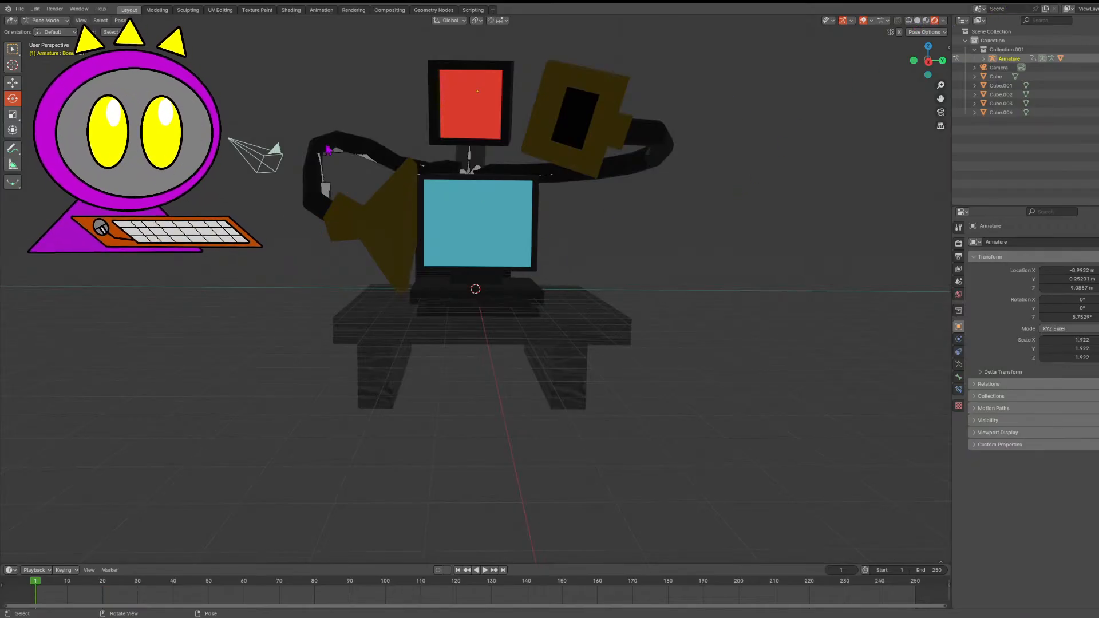
{"action": "key", "text": "Tab"}
{"action": "key", "text": "Tab"}
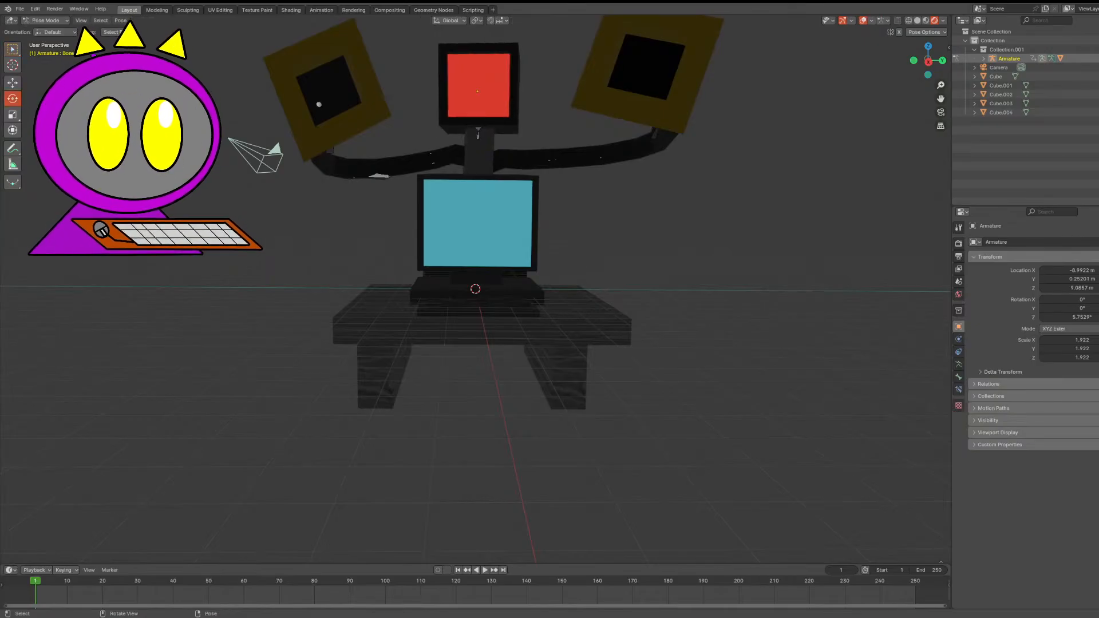
{"action": "key", "text": "ctrl+z"}
{"action": "key", "text": "ctrl+z"}
{"action": "key", "text": "ctrl+z"}
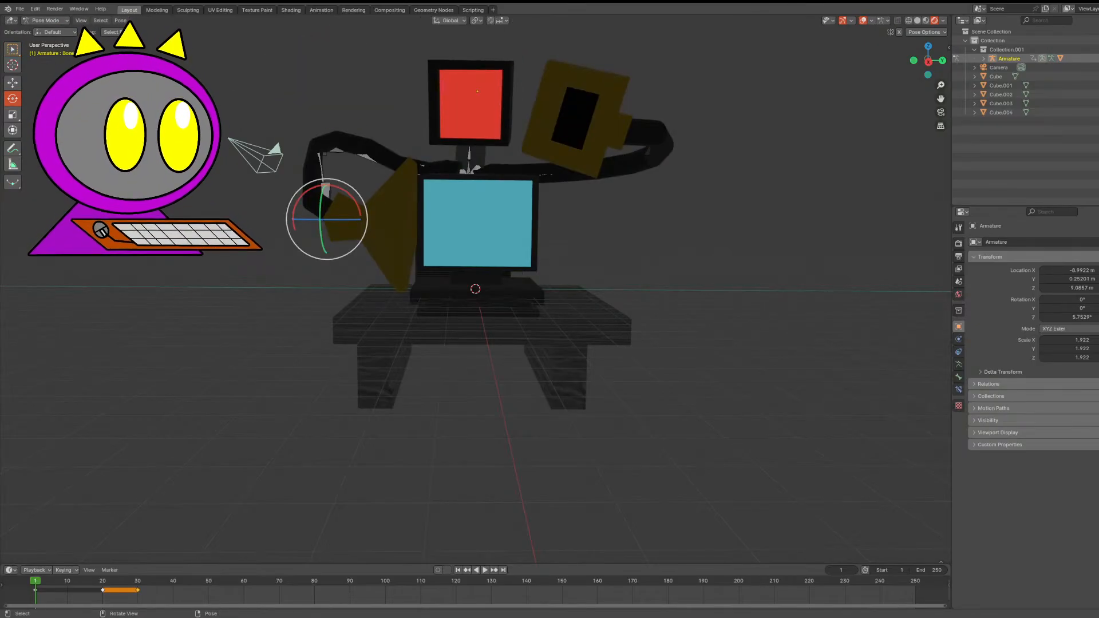
- Select all the armature's bones and their keyframes at frames 20 and 30, then clear the bone selection
{"action": "scroll", "coordinate": [332, 304], "scroll_direction": "down", "scroll_amount": 3}
{"action": "left_click_drag", "start_coordinate": [252, 55], "coordinate": [895, 519]}
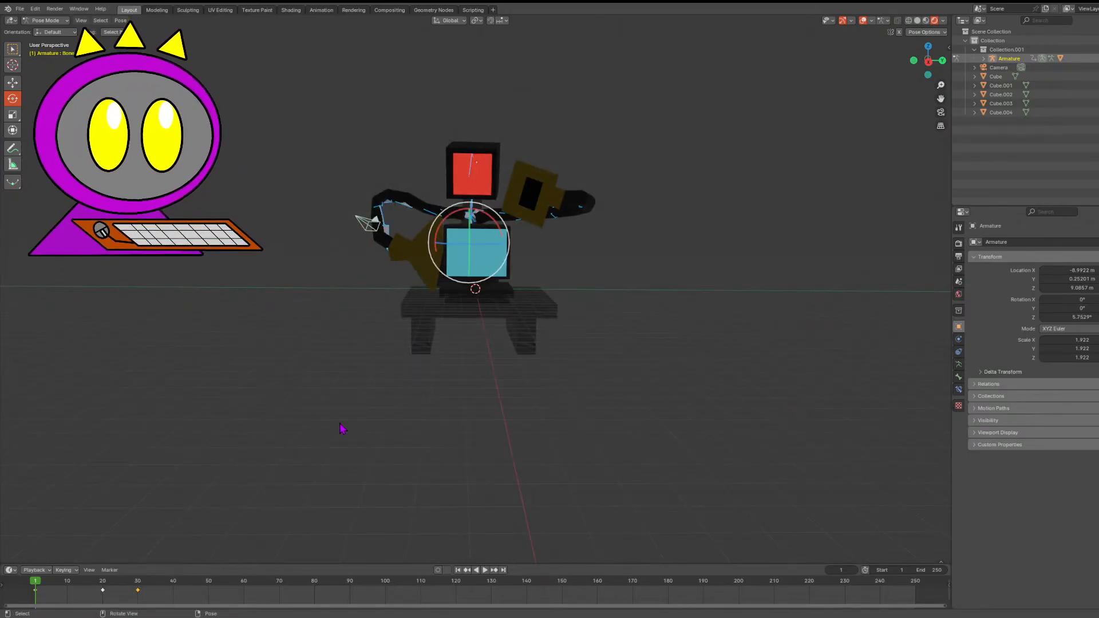
{"action": "left_click_drag", "start_coordinate": [175, 602], "coordinate": [71, 574]}
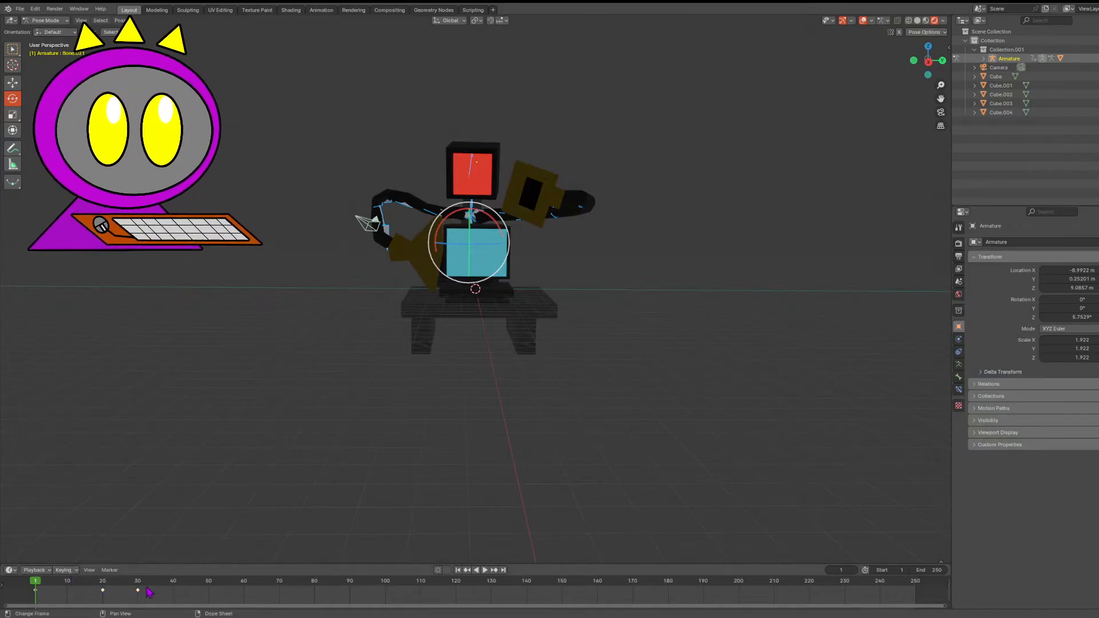
{"action": "left_click_drag", "start_coordinate": [166, 596], "coordinate": [115, 587]}
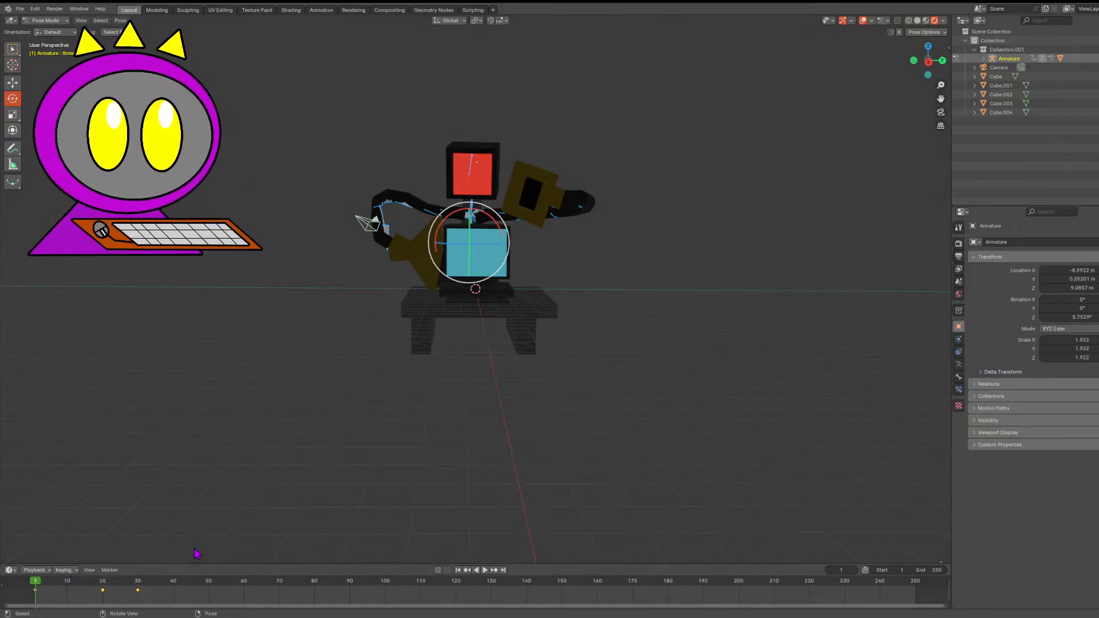
{"action": "left_click", "coordinate": [174, 478]}
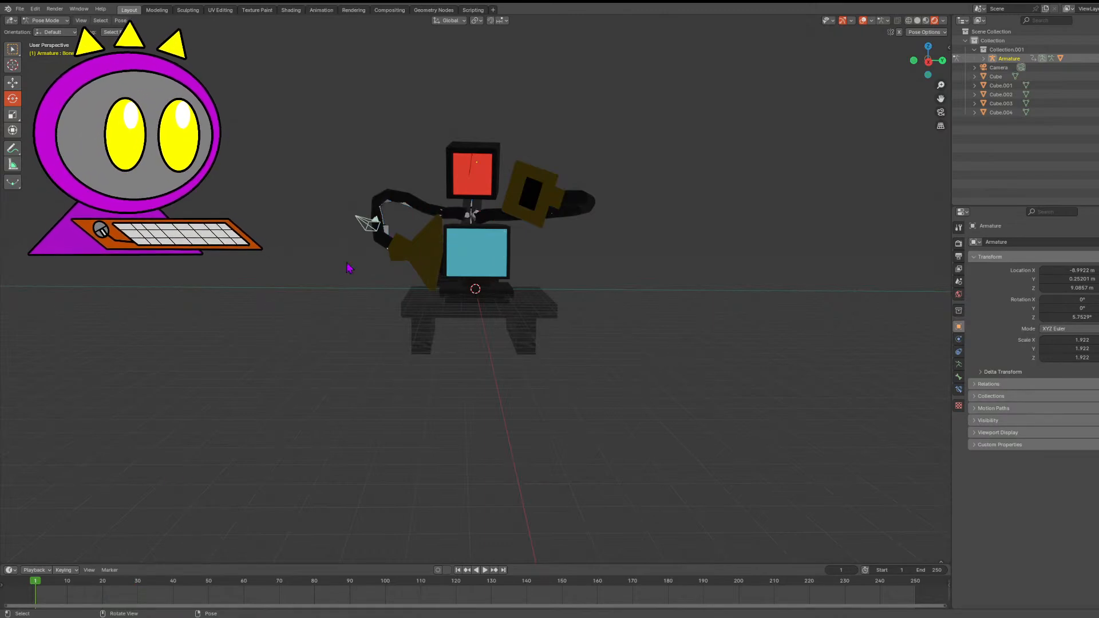
- Select the desk leg Cube.002 and switch from Pose Mode to Object Mode
{"action": "key", "text": "Tab"}
{"action": "key", "text": "Tab"}
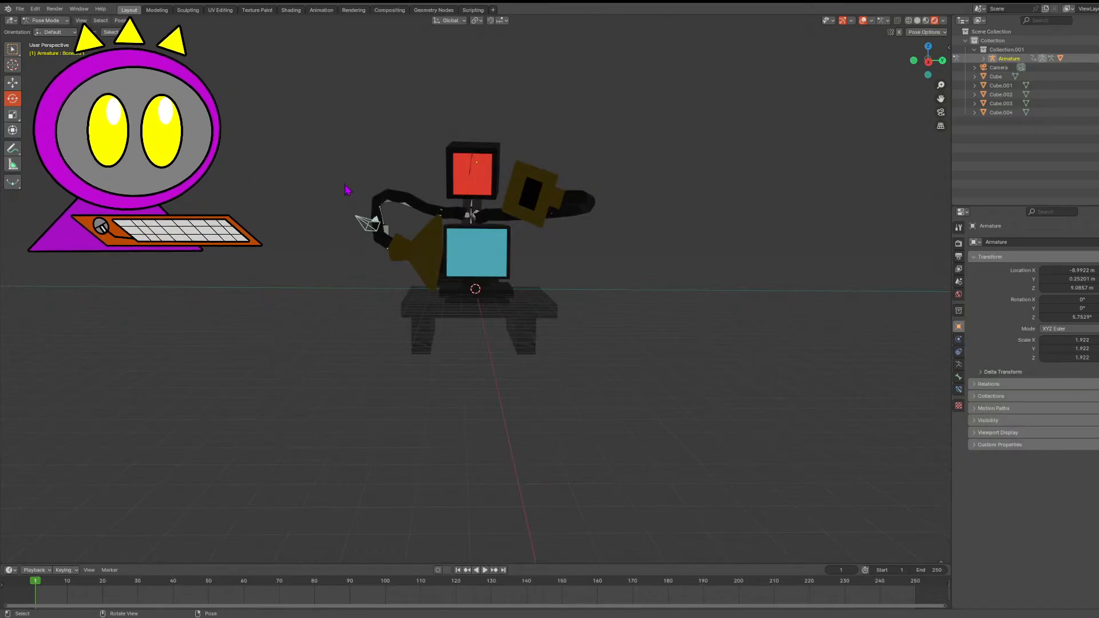
{"action": "left_click", "coordinate": [1001, 95]}
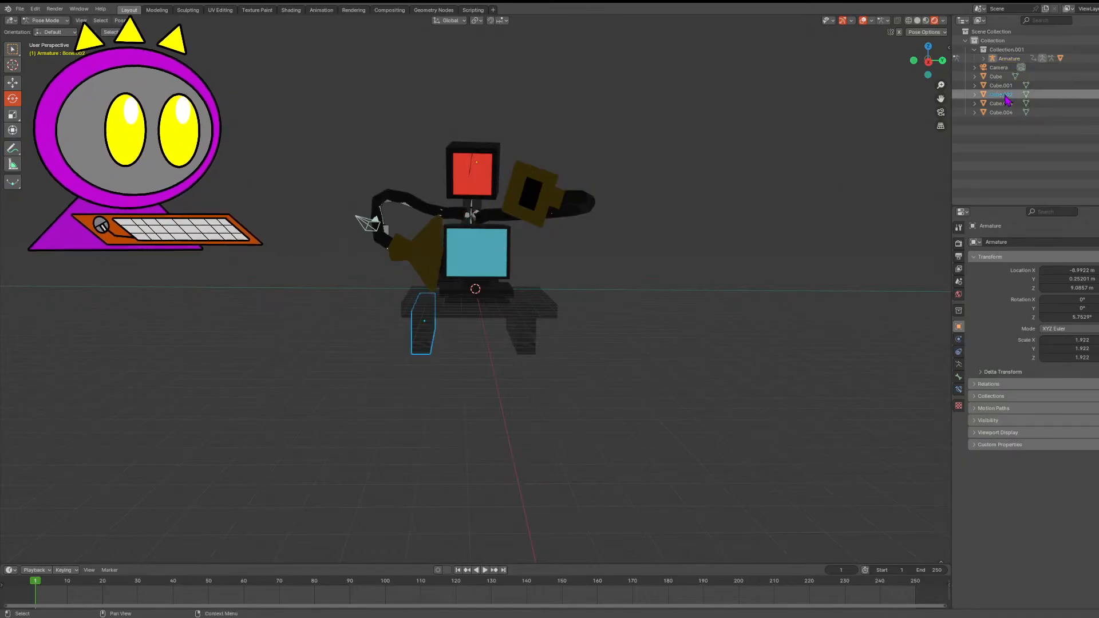
{"action": "left_click", "coordinate": [45, 30]}
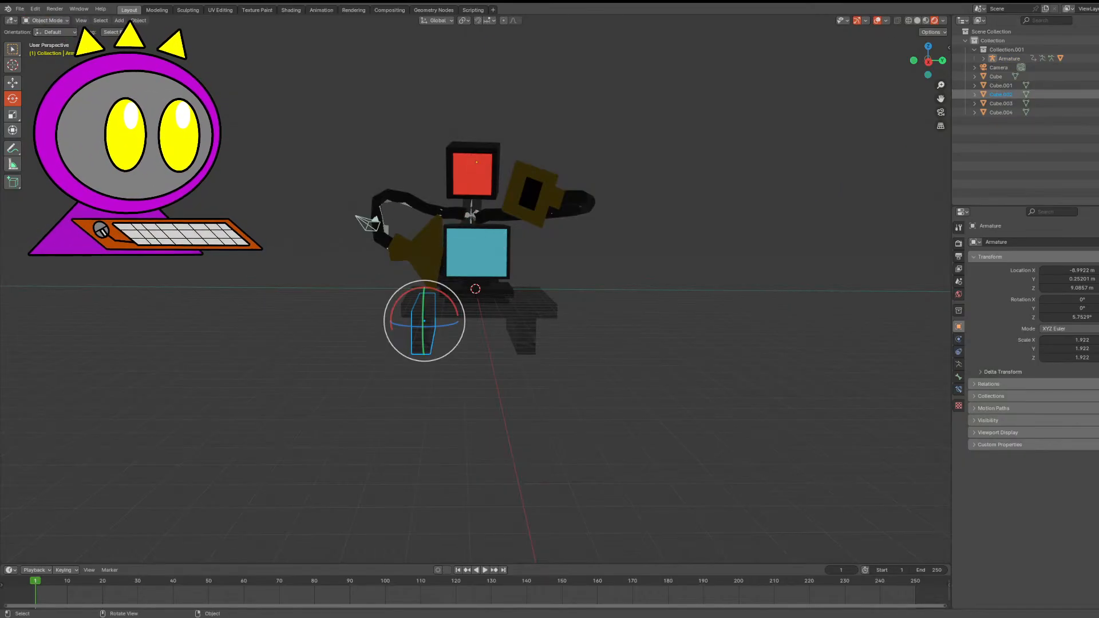
- Add a point light and place it just in front of the monitor's lower edge, above the keyboard
{"action": "scroll", "coordinate": [495, 245], "scroll_direction": "up", "scroll_amount": 3}
{"action": "left_click", "coordinate": [496, 245]}
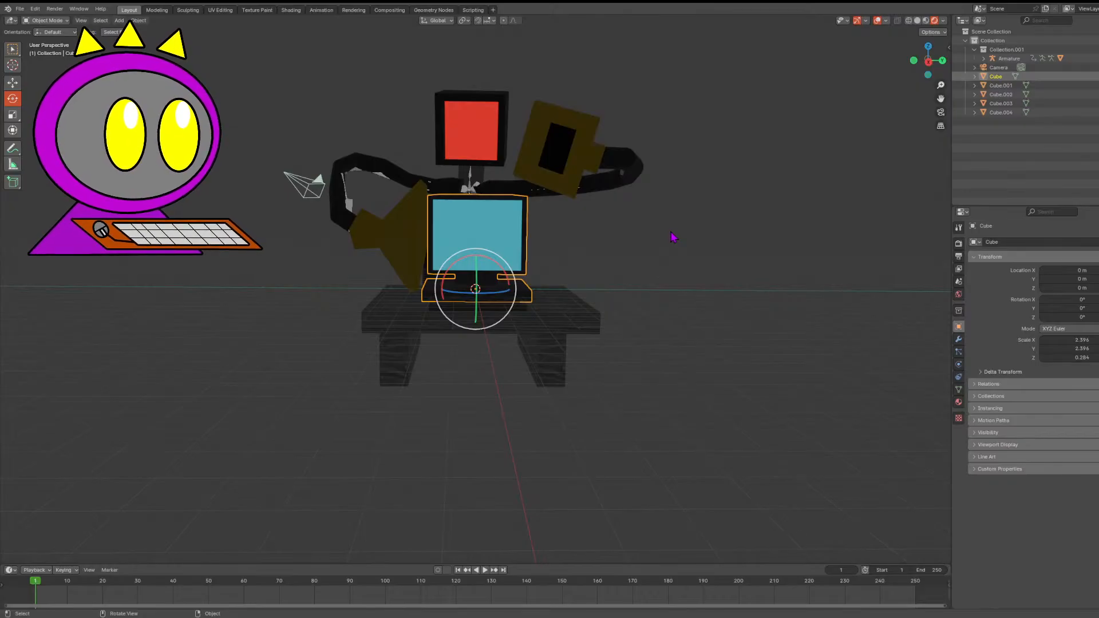
{"action": "scroll", "coordinate": [641, 234], "scroll_direction": "up", "scroll_amount": 4}
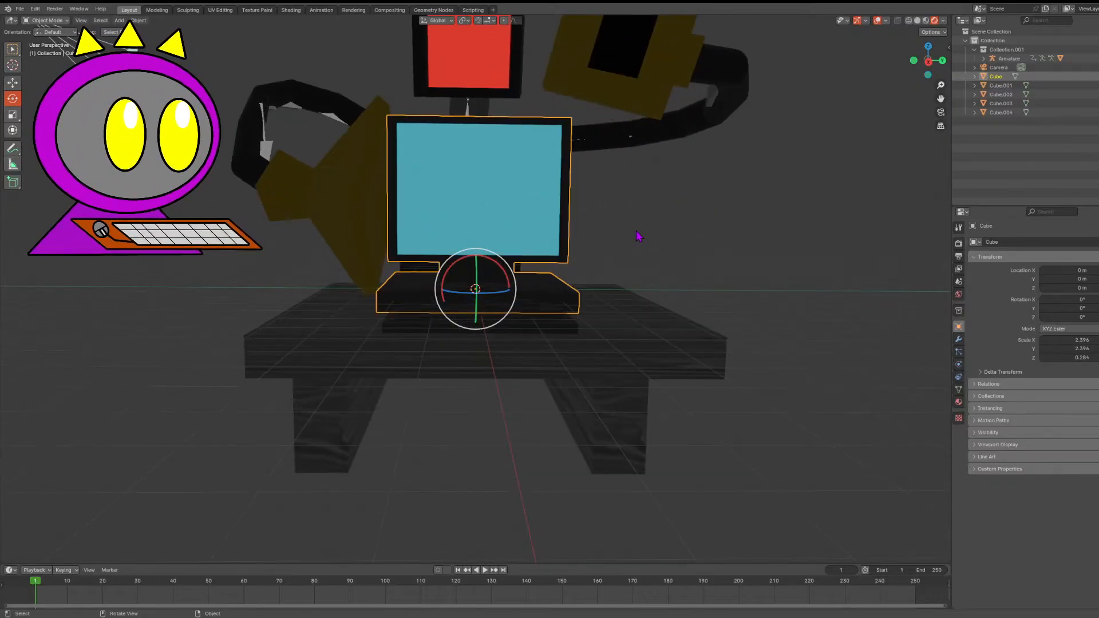
{"action": "scroll", "coordinate": [641, 235], "scroll_direction": "down", "scroll_amount": 4}
{"action": "left_click", "coordinate": [668, 280]}
{"action": "key", "text": "shift+a"}
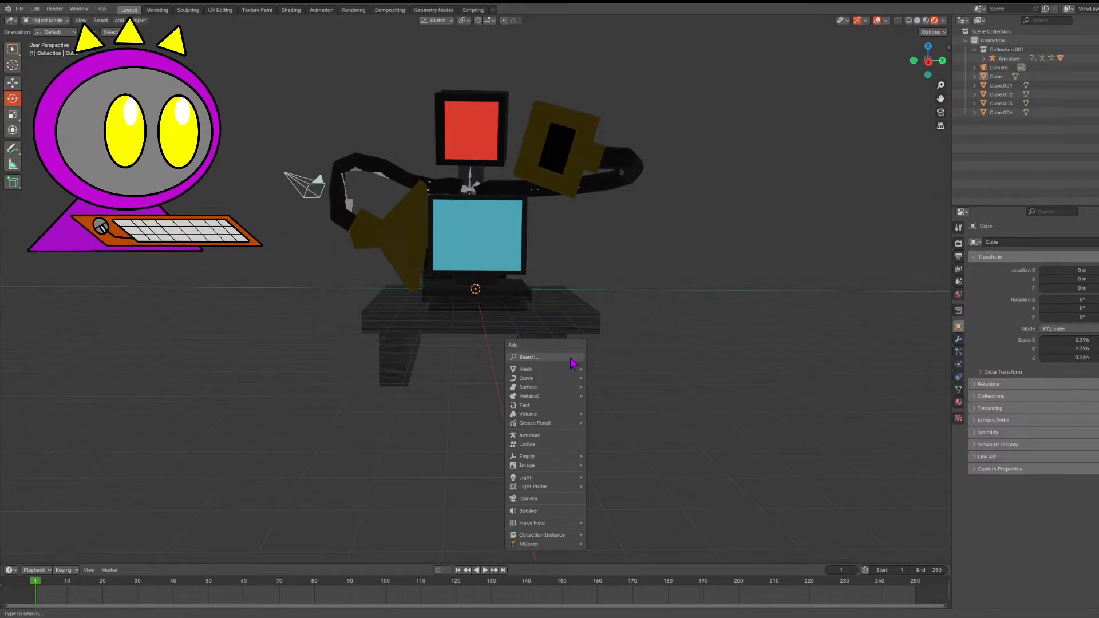
{"action": "mouse_move", "coordinate": [576, 479]}
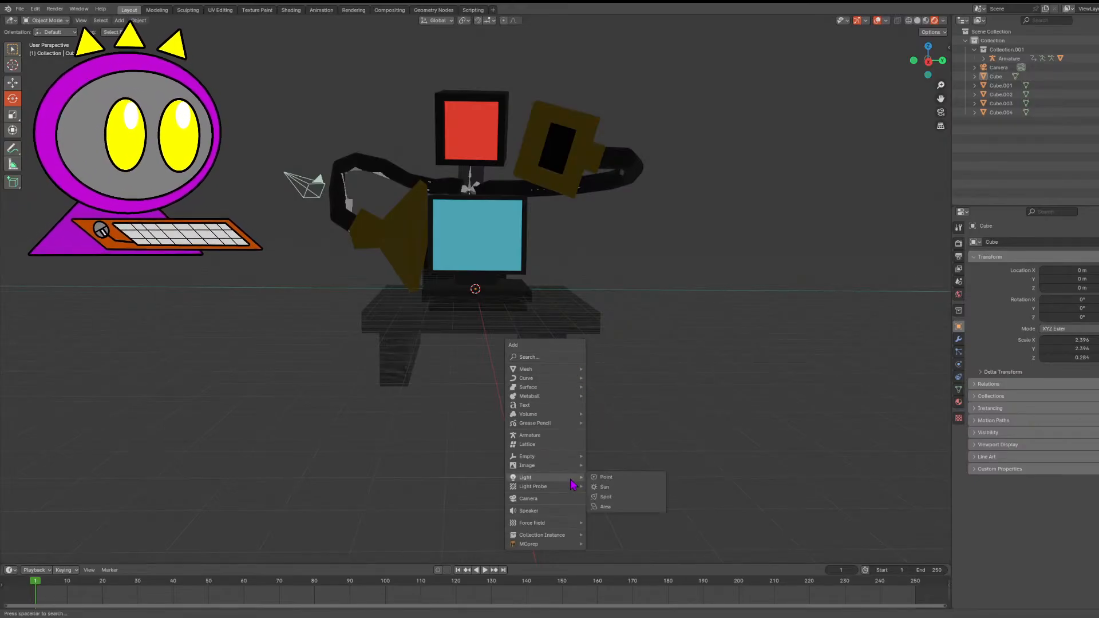
{"action": "left_click", "coordinate": [632, 480]}
{"action": "key", "text": "g"}
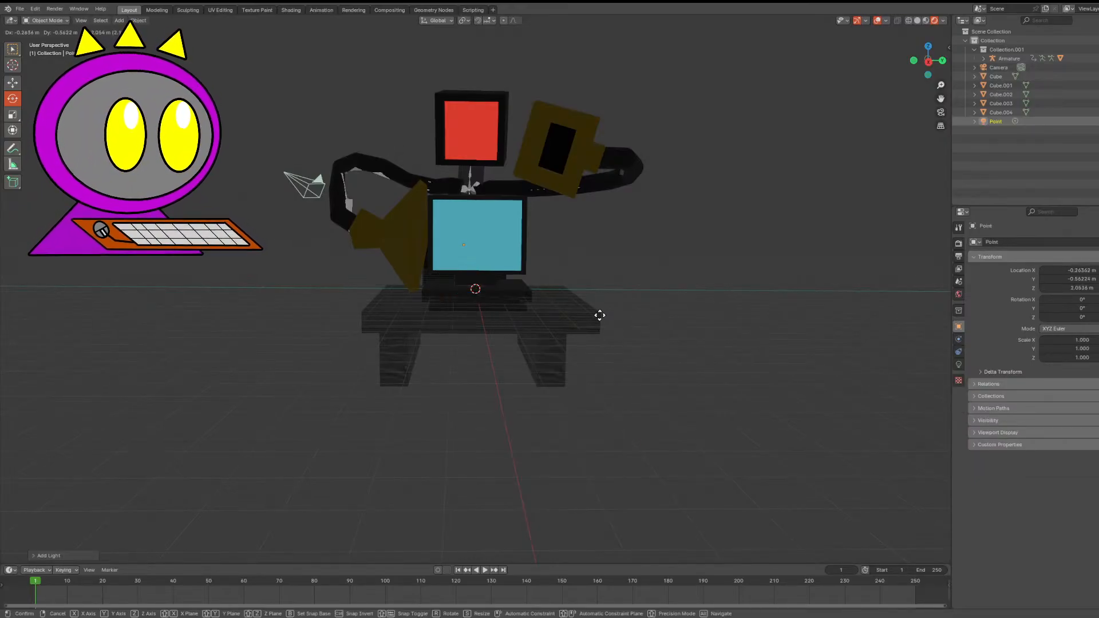
{"action": "left_click", "coordinate": [758, 343]}
- Try the world background strength at 0, and raise it to 1.8 to brighten the scene
{"action": "left_click_drag", "start_coordinate": [930, 76], "coordinate": [680, 88]}
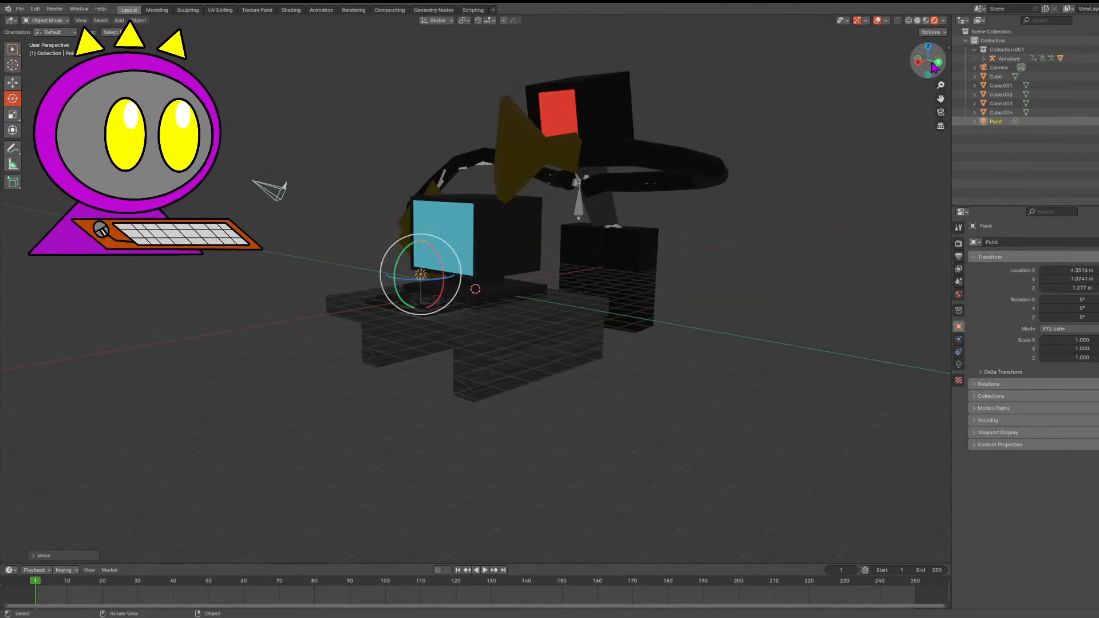
{"action": "left_click_drag", "start_coordinate": [928, 64], "coordinate": [984, 66]}
{"action": "scroll", "coordinate": [904, 352], "scroll_direction": "up", "scroll_amount": 3}
{"action": "left_click", "coordinate": [959, 339]}
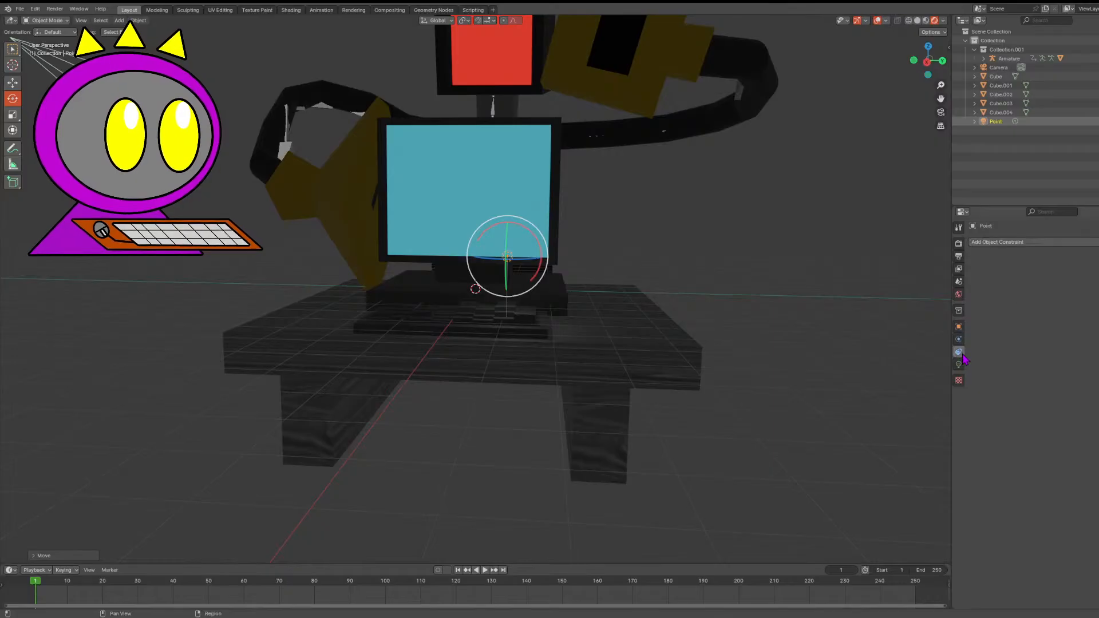
{"action": "left_click", "coordinate": [960, 326]}
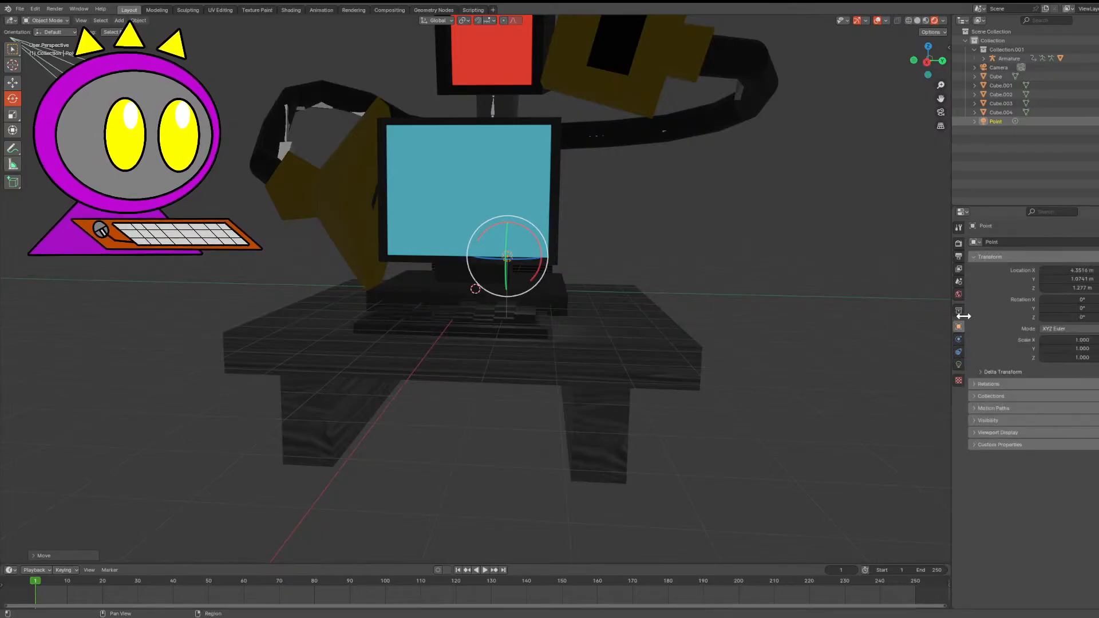
{"action": "left_click", "coordinate": [959, 311]}
{"action": "left_click", "coordinate": [959, 295]}
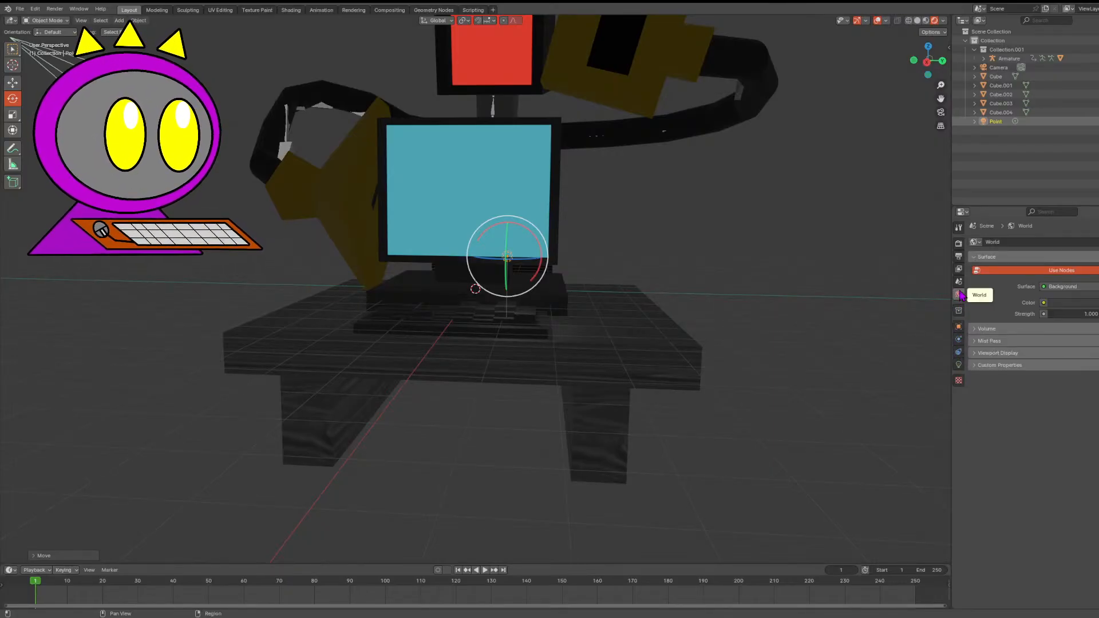
{"action": "mouse_move", "coordinate": [1079, 313]}
{"action": "left_mouse_down"}
{"action": "mouse_move", "coordinate": [1097, 313]}
{"action": "mouse_move", "coordinate": [1059, 313]}
{"action": "left_mouse_up"}
{"action": "scroll", "coordinate": [743, 346], "scroll_direction": "down", "scroll_amount": 2}
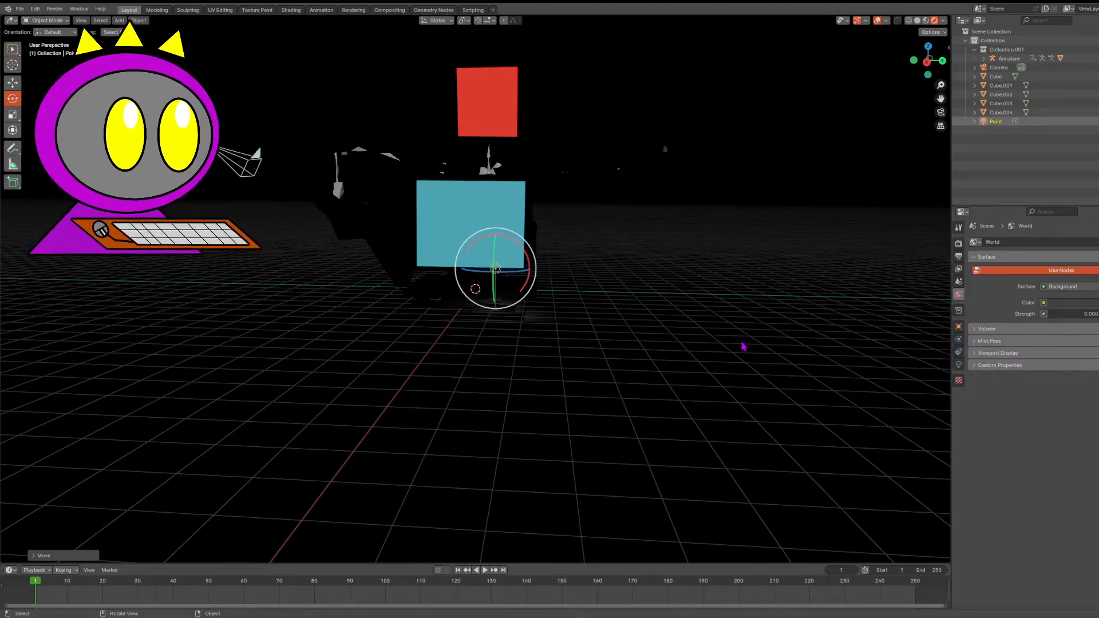
{"action": "left_click_drag", "start_coordinate": [1069, 313], "coordinate": [1092, 314]}
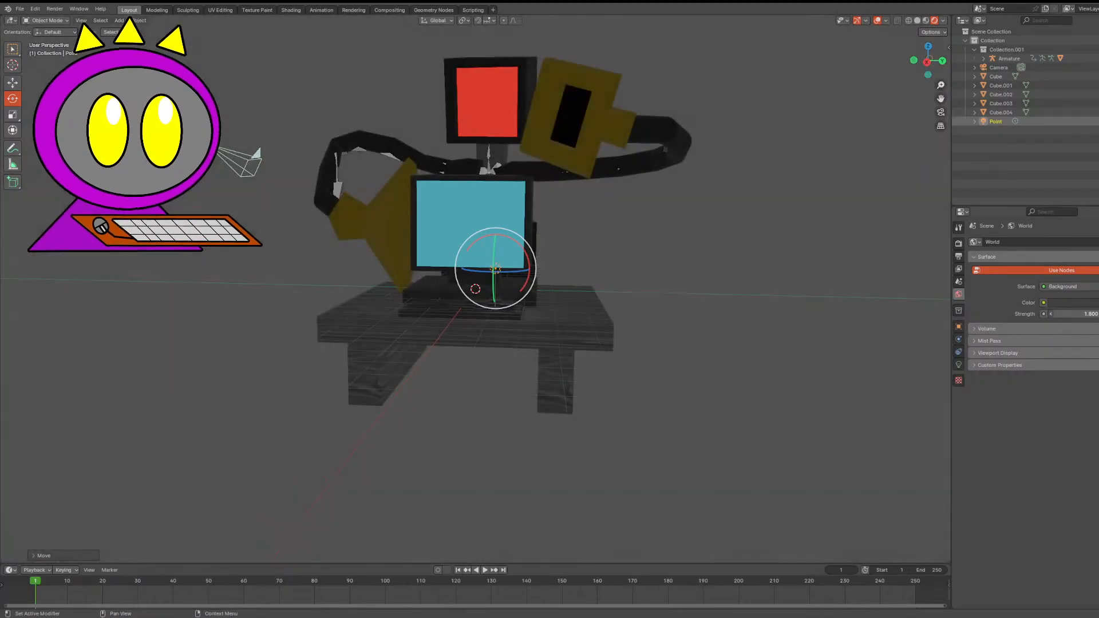
- Move the point light sideways so it sits in front of the middle of the monitor's stand
{"action": "key", "text": "g"}
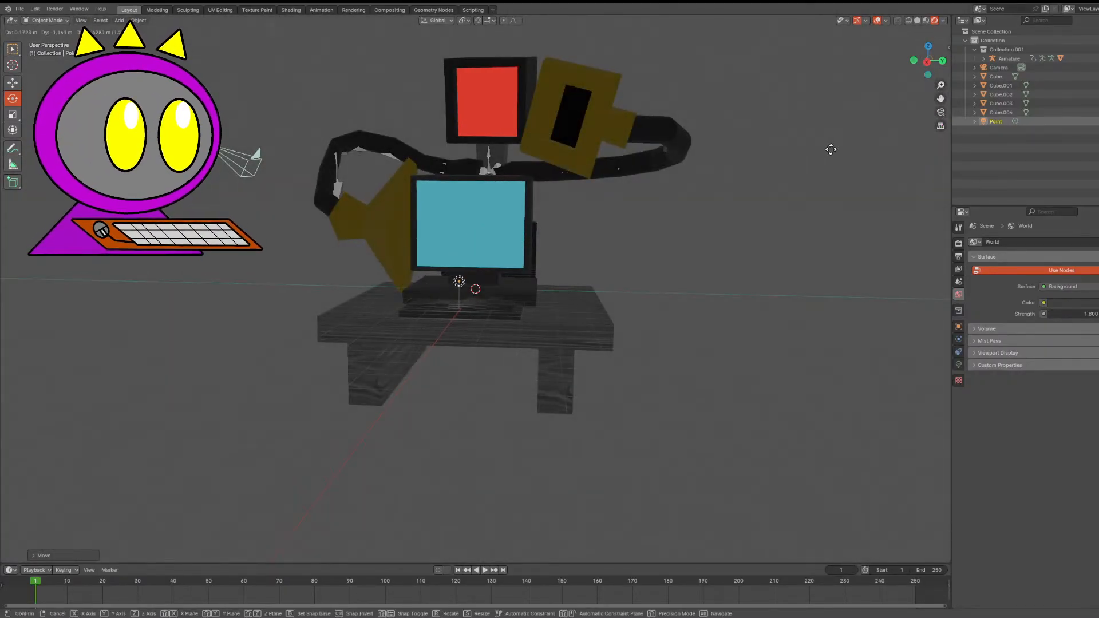
{"action": "left_click", "coordinate": [834, 154]}
{"action": "scroll", "coordinate": [664, 261], "scroll_direction": "up", "scroll_amount": 3}
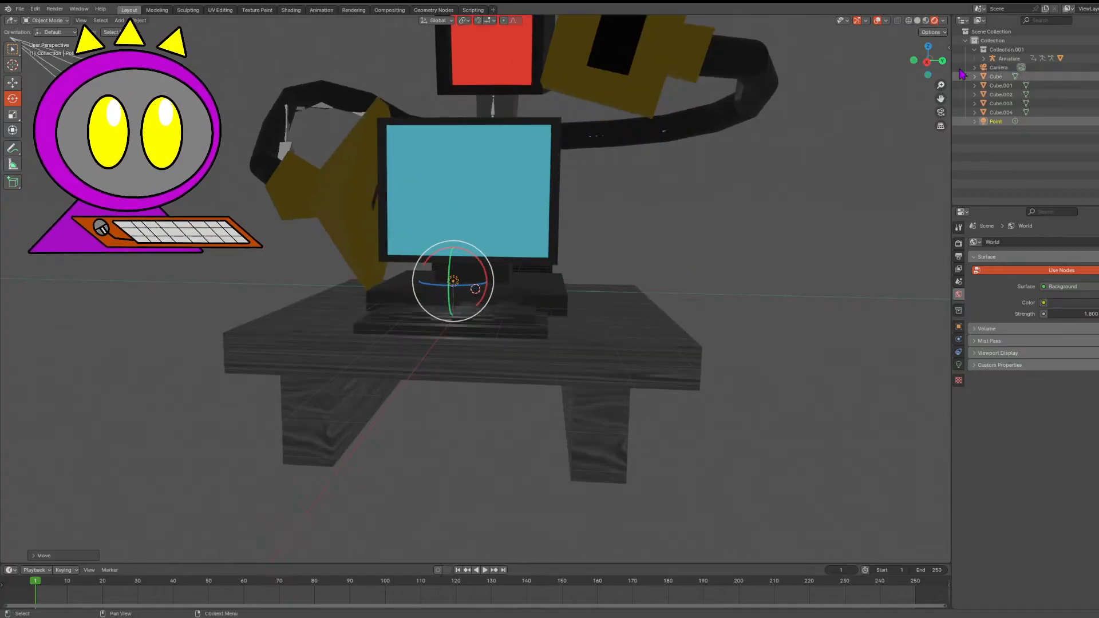
- Set the point light's power to 189.3 W and its colour to cyan, and clear the selection
{"action": "left_click", "coordinate": [934, 21]}
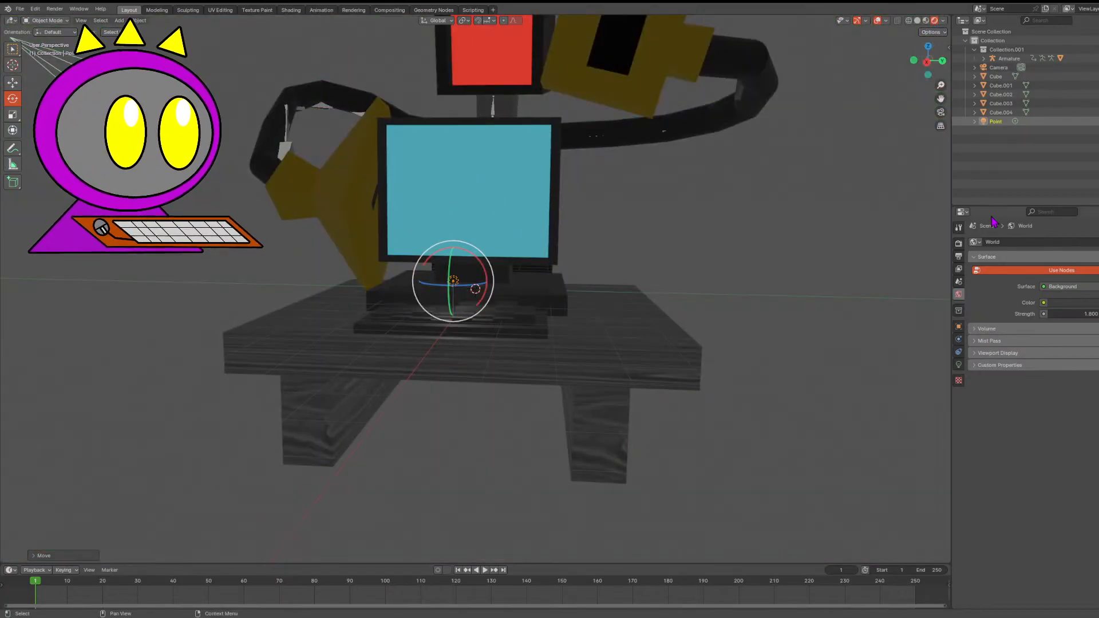
{"action": "left_click", "coordinate": [959, 326]}
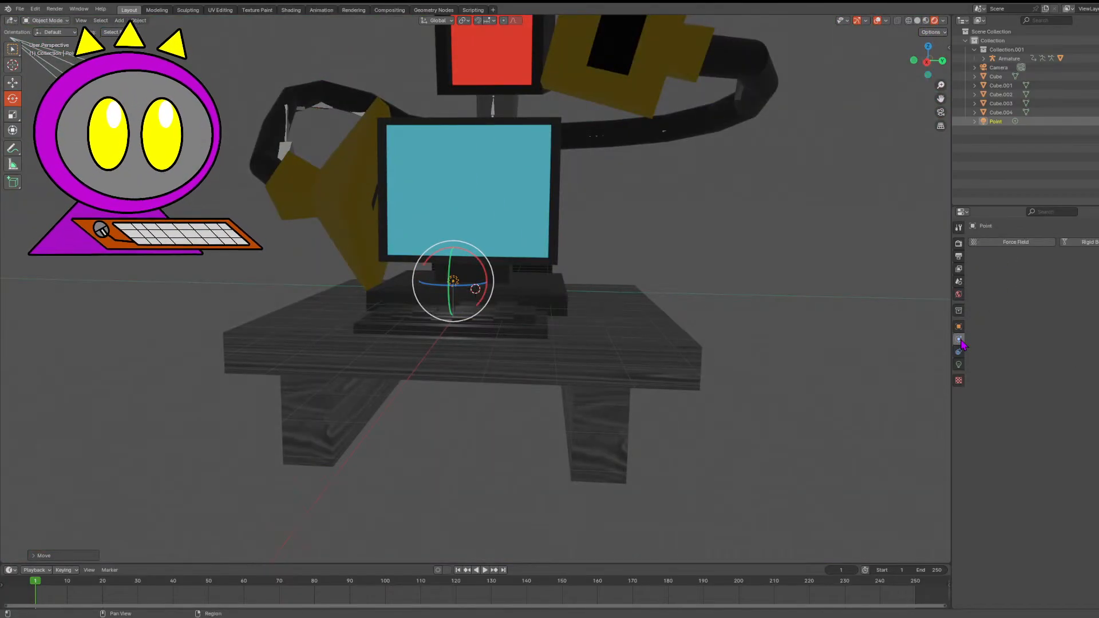
{"action": "left_click", "coordinate": [959, 363]}
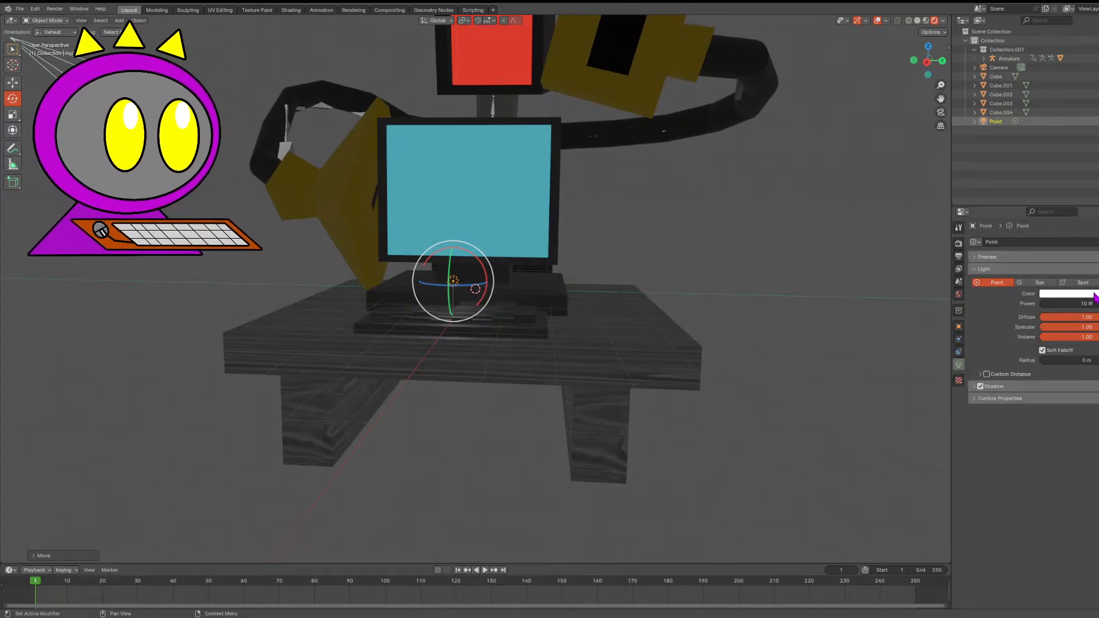
{"action": "left_click_drag", "start_coordinate": [1082, 304], "coordinate": [1096, 304]}
{"action": "left_click", "coordinate": [1068, 294]}
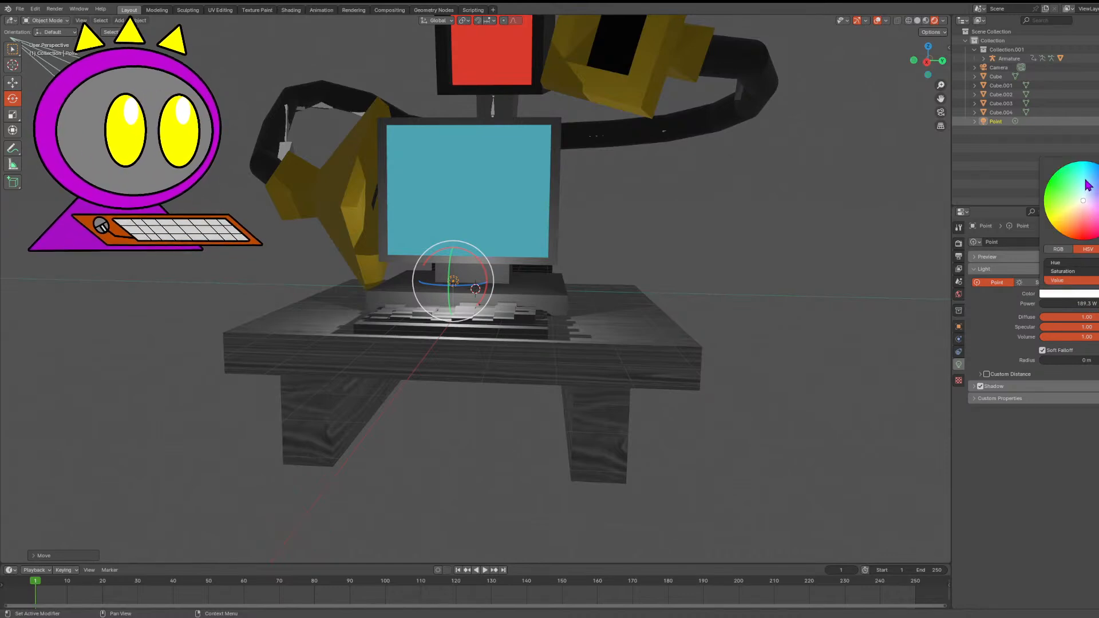
{"action": "left_click_drag", "start_coordinate": [1089, 185], "coordinate": [1084, 161]}
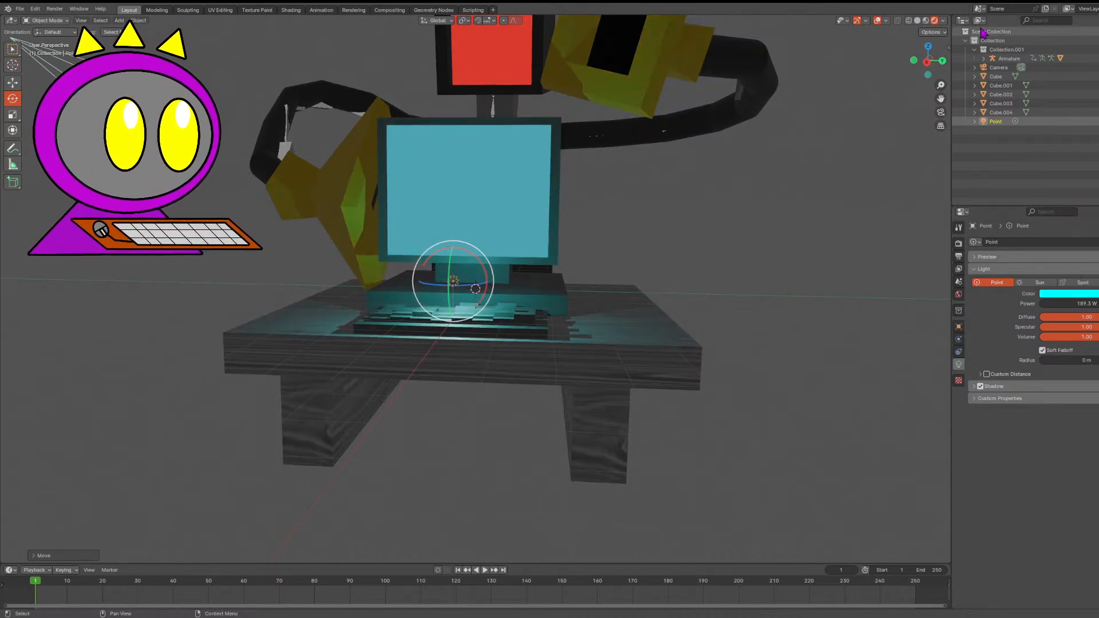
{"action": "left_click", "coordinate": [939, 46]}
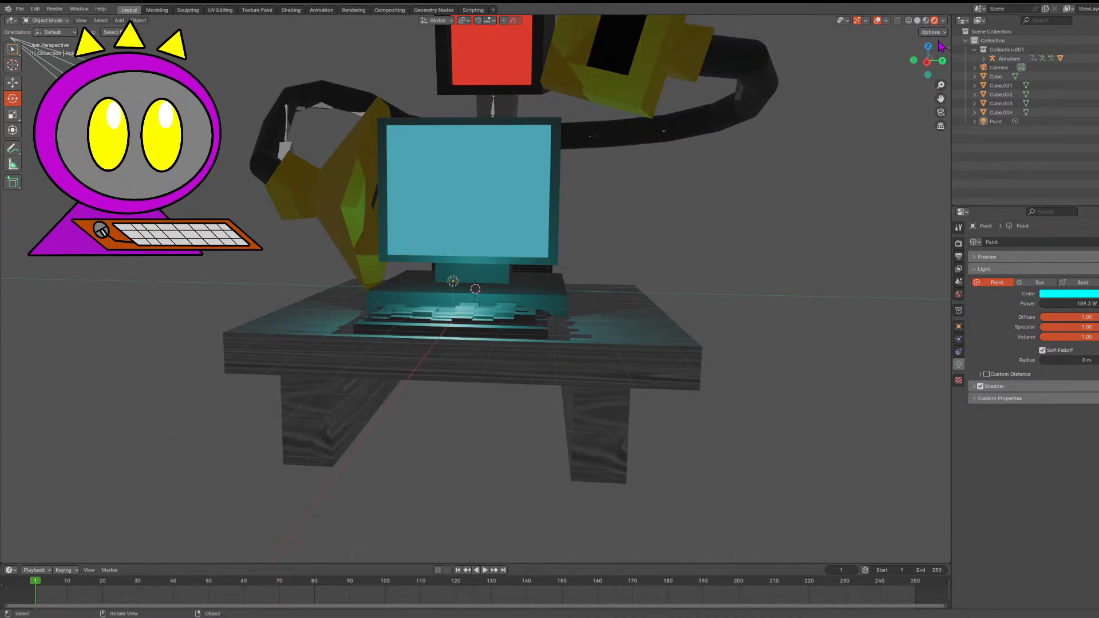
- Raise the cyan point light and move it close to the centre of the monitor's screen
{"action": "left_click_drag", "start_coordinate": [919, 64], "coordinate": [780, 117]}
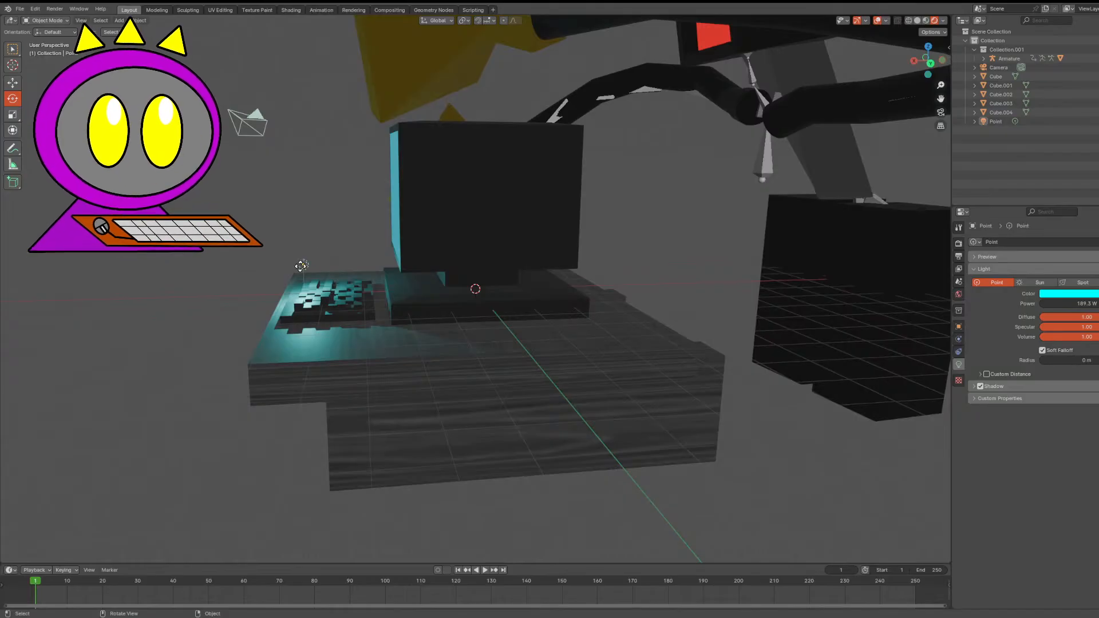
{"action": "left_click_drag", "start_coordinate": [302, 266], "coordinate": [405, 175]}
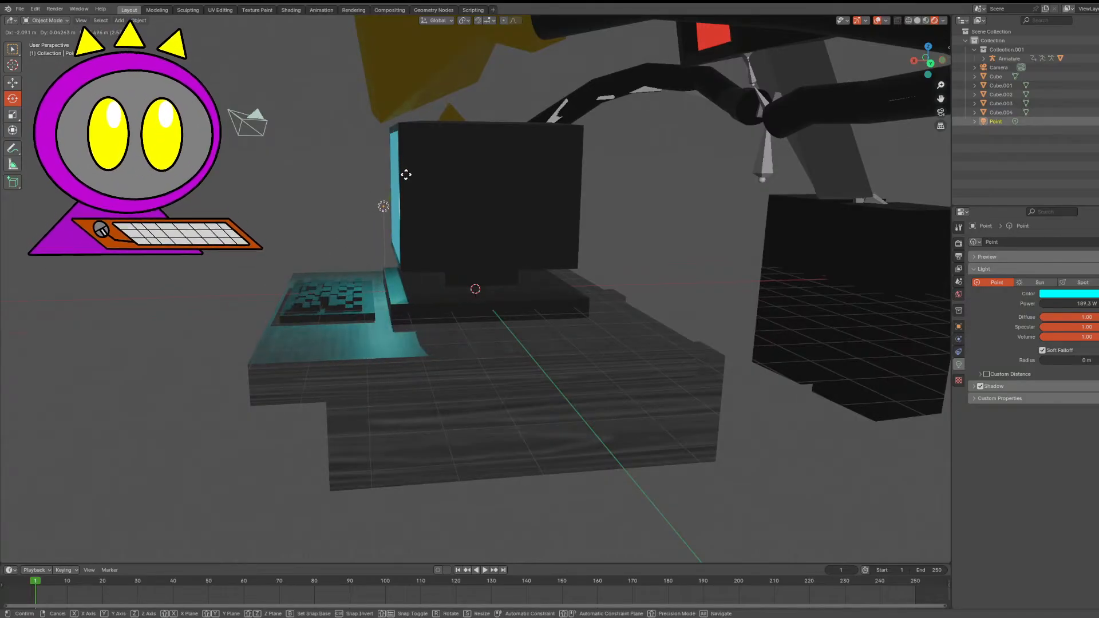
{"action": "left_click", "coordinate": [406, 175]}
{"action": "left_click_drag", "start_coordinate": [924, 60], "coordinate": [1054, 63]}
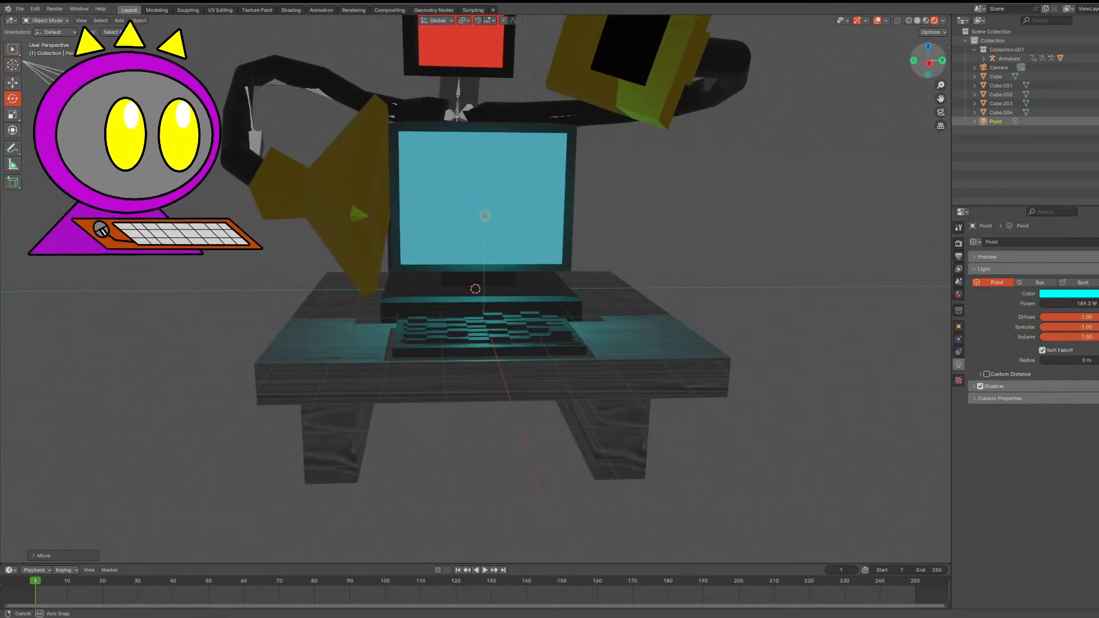
- Duplicate the cyan point light and place the copy in front of the character's red head screen
{"action": "left_click_drag", "start_coordinate": [928, 58], "coordinate": [974, 62]}
{"action": "key", "text": "shift+d"}
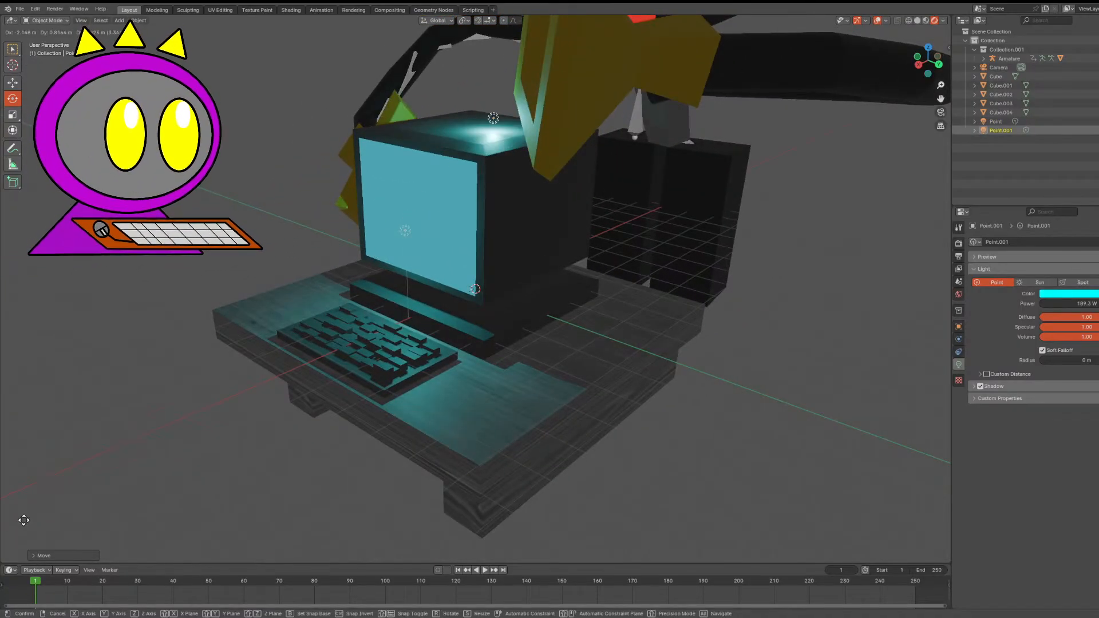
{"action": "left_click", "coordinate": [62, 468]}
{"action": "left_click_drag", "start_coordinate": [928, 60], "coordinate": [686, 121]}
{"action": "left_click_drag", "start_coordinate": [926, 85], "coordinate": [731, 127]}
{"action": "key", "text": "g"}
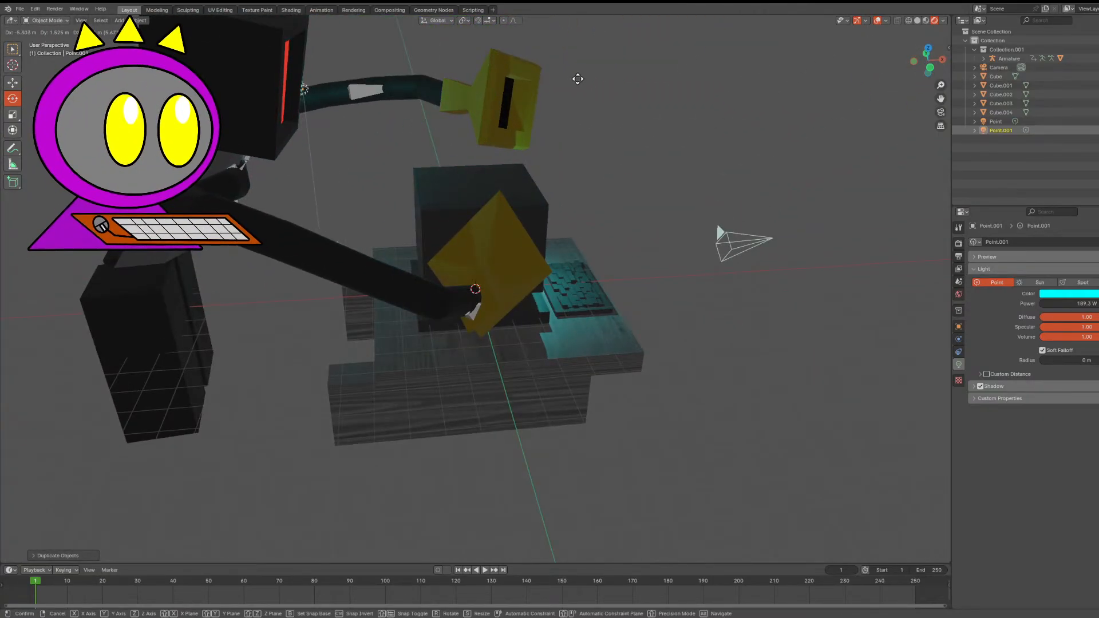
{"action": "left_click", "coordinate": [575, 77]}
{"action": "left_click_drag", "start_coordinate": [928, 60], "coordinate": [914, 86]}
{"action": "key", "text": "g"}
{"action": "left_click", "coordinate": [757, 60]}
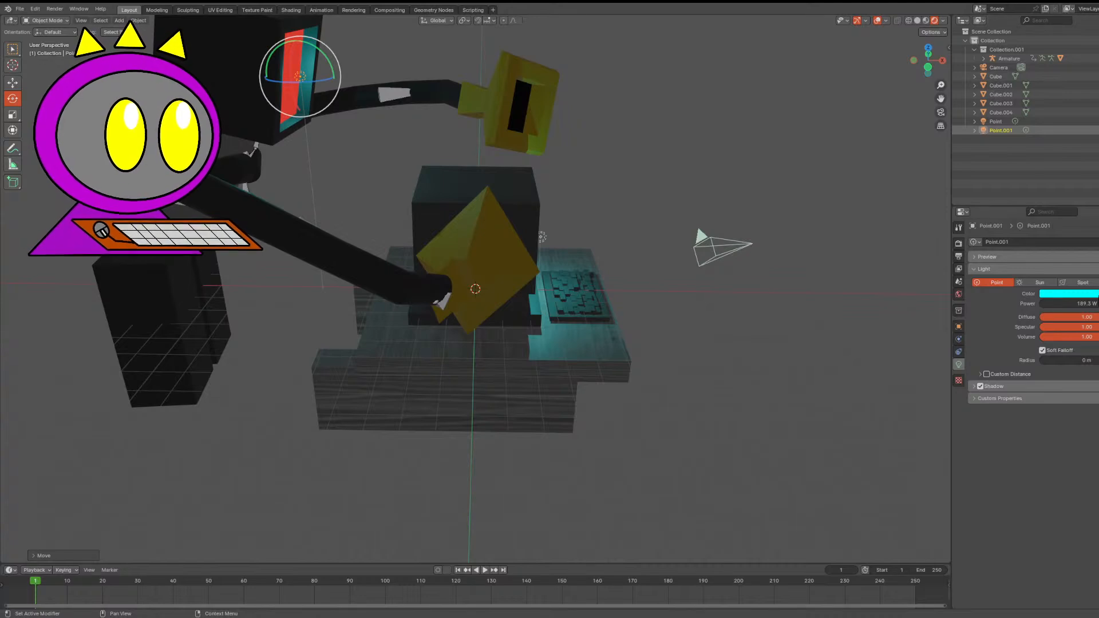
- Make the light at the character's head red, with a power of 1021.3 W and a radius of 1.19 m
{"action": "left_click", "coordinate": [1097, 294]}
{"action": "left_click_drag", "start_coordinate": [1094, 209], "coordinate": [1083, 240]}
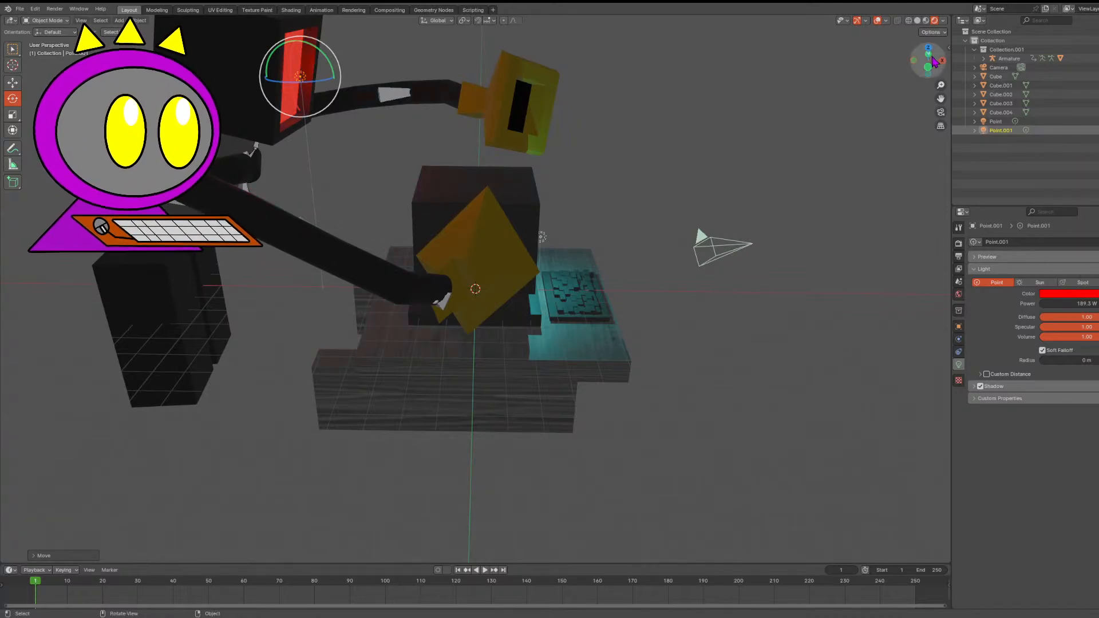
{"action": "left_click_drag", "start_coordinate": [925, 57], "coordinate": [798, 47]}
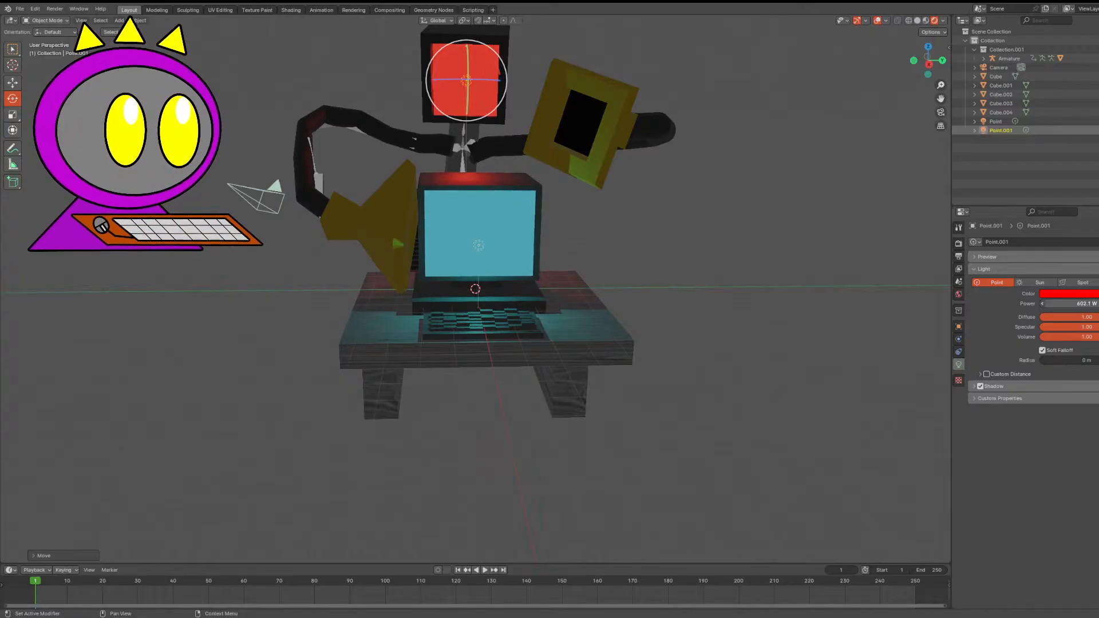
{"action": "left_click_drag", "start_coordinate": [1059, 304], "coordinate": [1029, 312]}
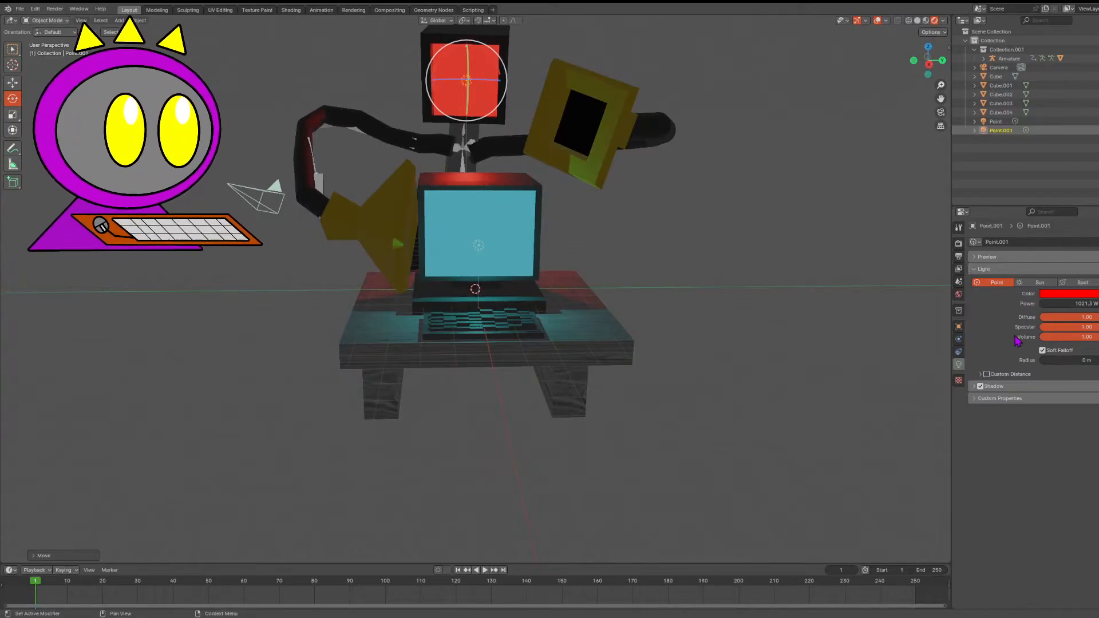
{"action": "mouse_move", "coordinate": [1062, 360]}
{"action": "left_mouse_down"}
{"action": "mouse_move", "coordinate": [1082, 361]}
{"action": "mouse_move", "coordinate": [1060, 360]}
{"action": "left_mouse_up"}
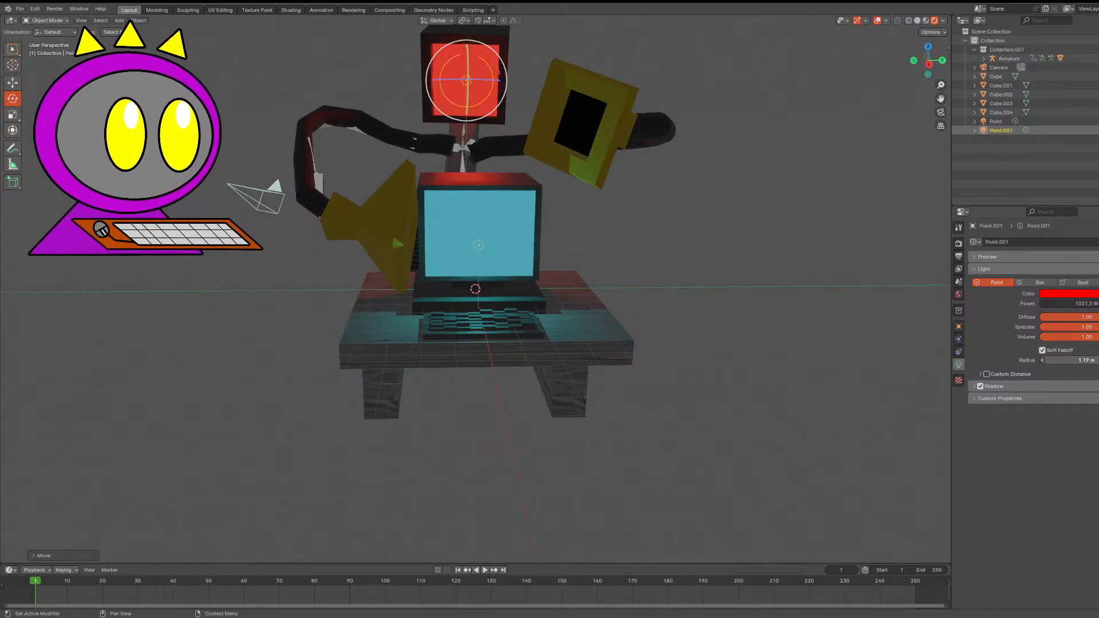
- Set the radius of the cyan light in front of the monitor to 0.27 m and clear the selection
{"action": "left_click", "coordinate": [481, 247]}
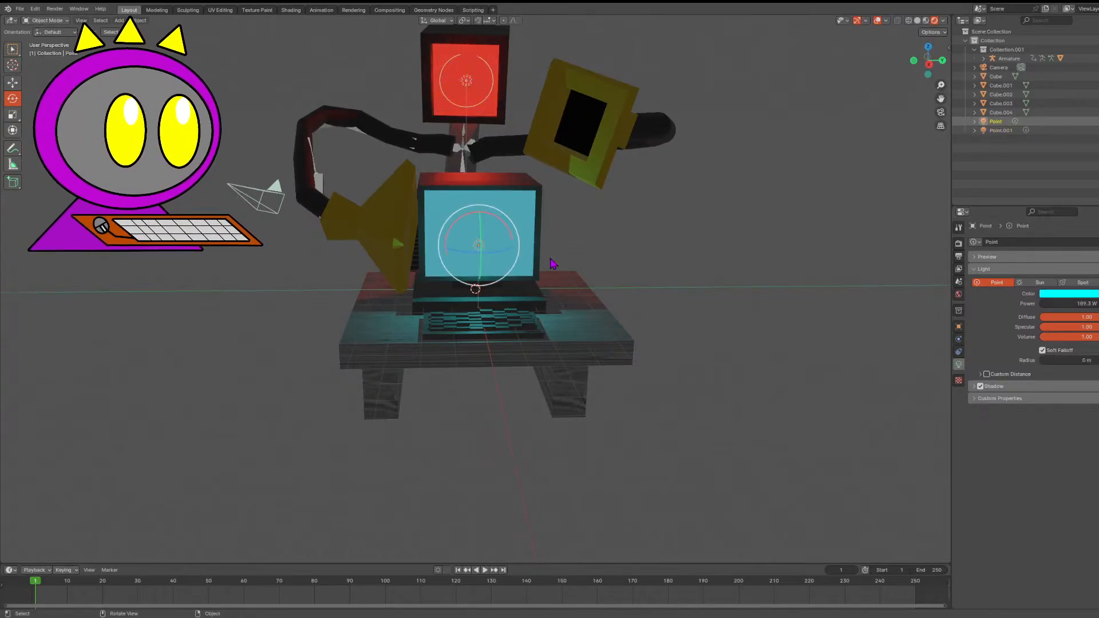
{"action": "left_click_drag", "start_coordinate": [1049, 360], "coordinate": [1051, 360]}
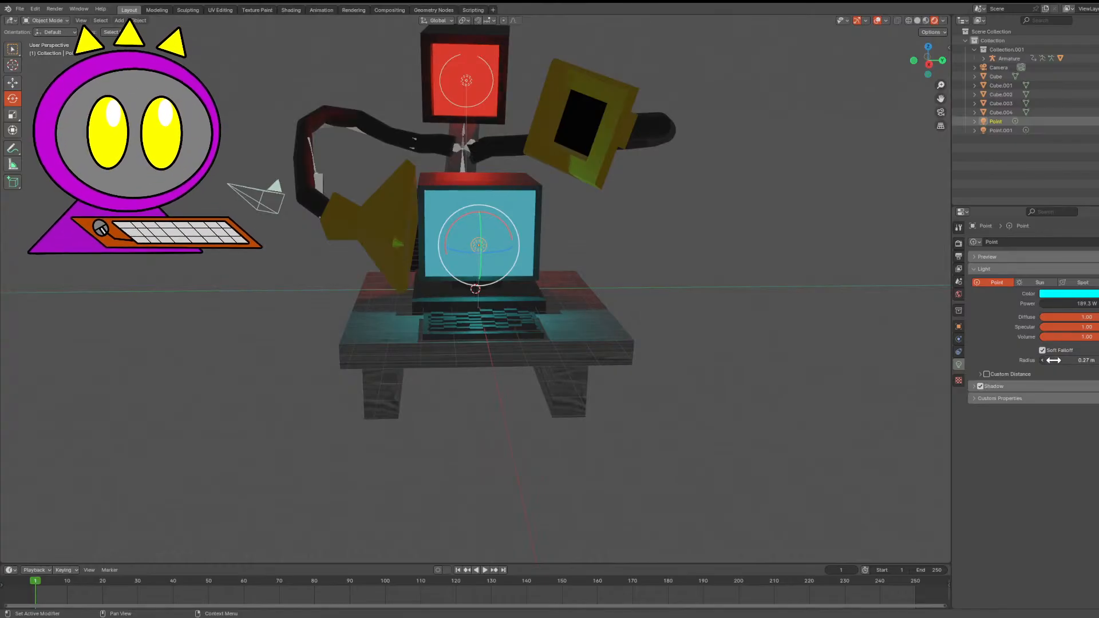
{"action": "left_click", "coordinate": [990, 176]}
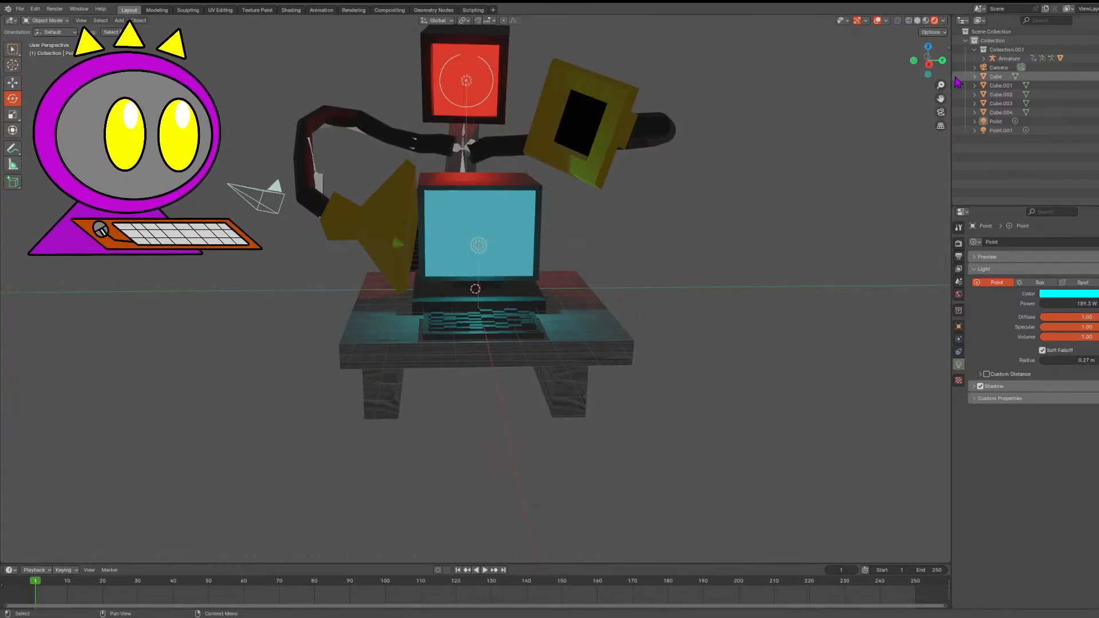
- Set the world background strength to 0 so only the screens and point lights illuminate the scene
{"action": "left_click", "coordinate": [959, 295]}
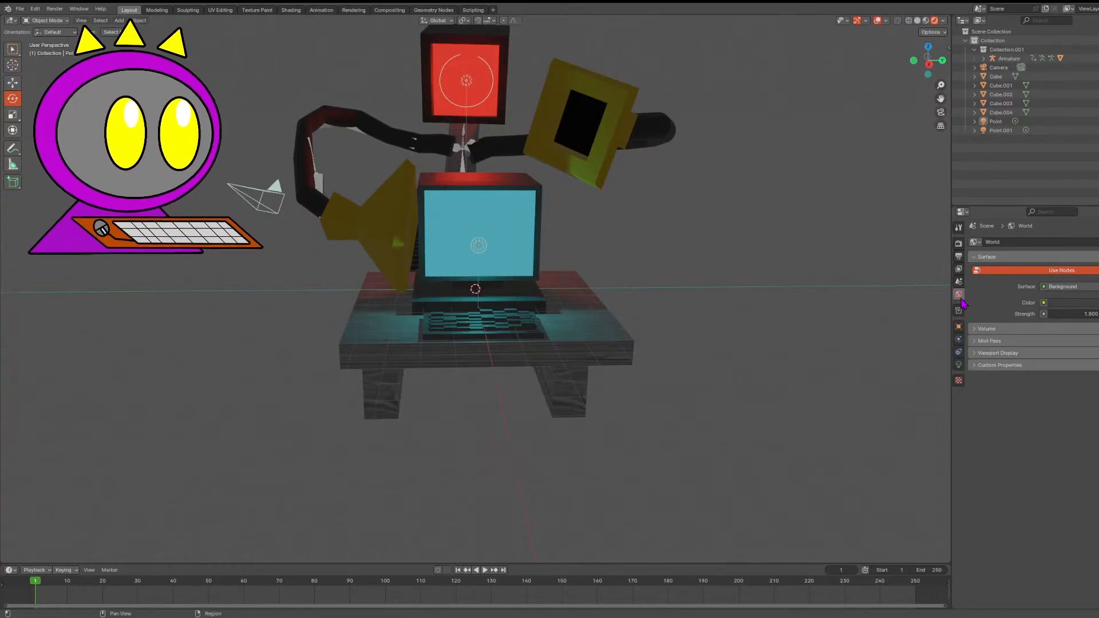
{"action": "left_click", "coordinate": [1075, 313]}
{"action": "type", "text": "0"}
{"action": "key", "text": "Return"}
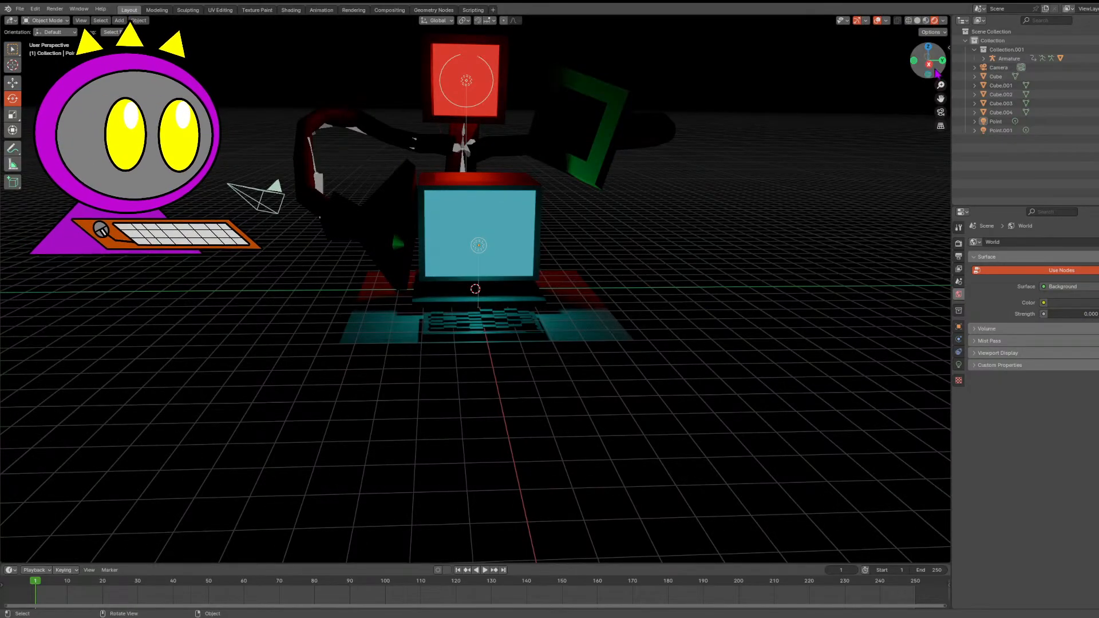
{"action": "left_click_drag", "start_coordinate": [928, 60], "coordinate": [916, 63]}
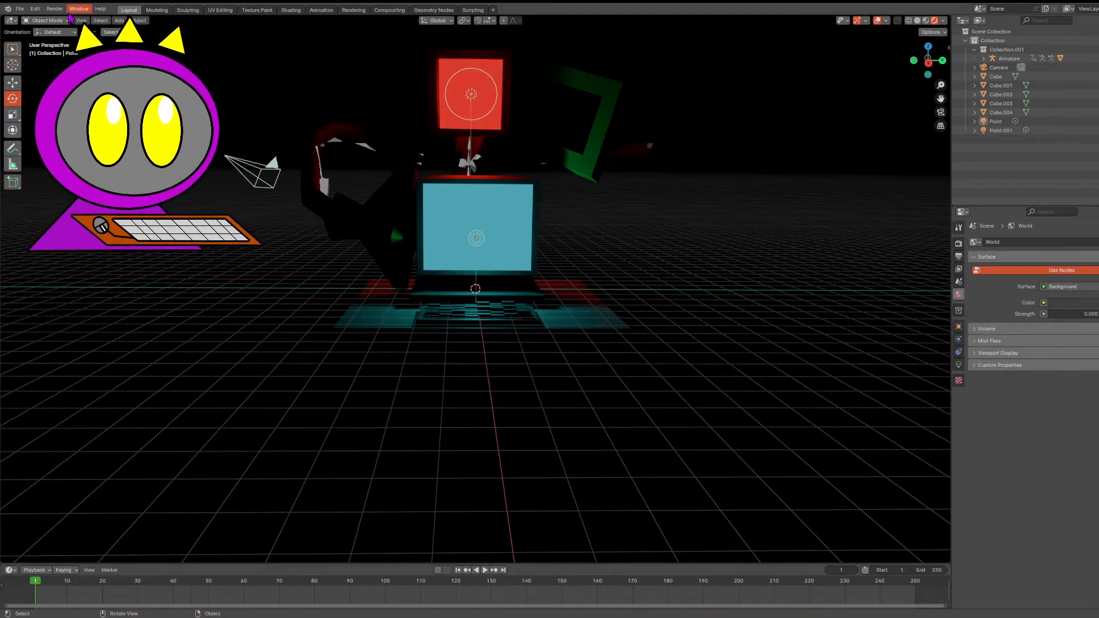
- Save the cover image scene to its existing file
{"action": "left_click", "coordinate": [20, 9]}
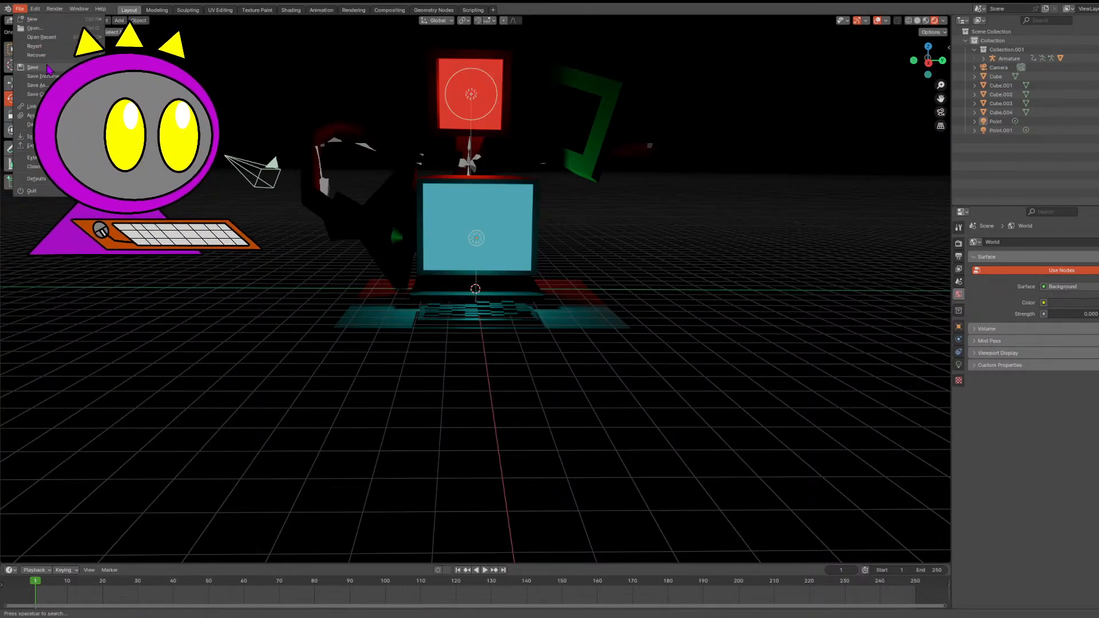
{"action": "left_click", "coordinate": [48, 69]}
{"action": "scroll", "coordinate": [619, 128], "scroll_direction": "down", "scroll_amount": 1}
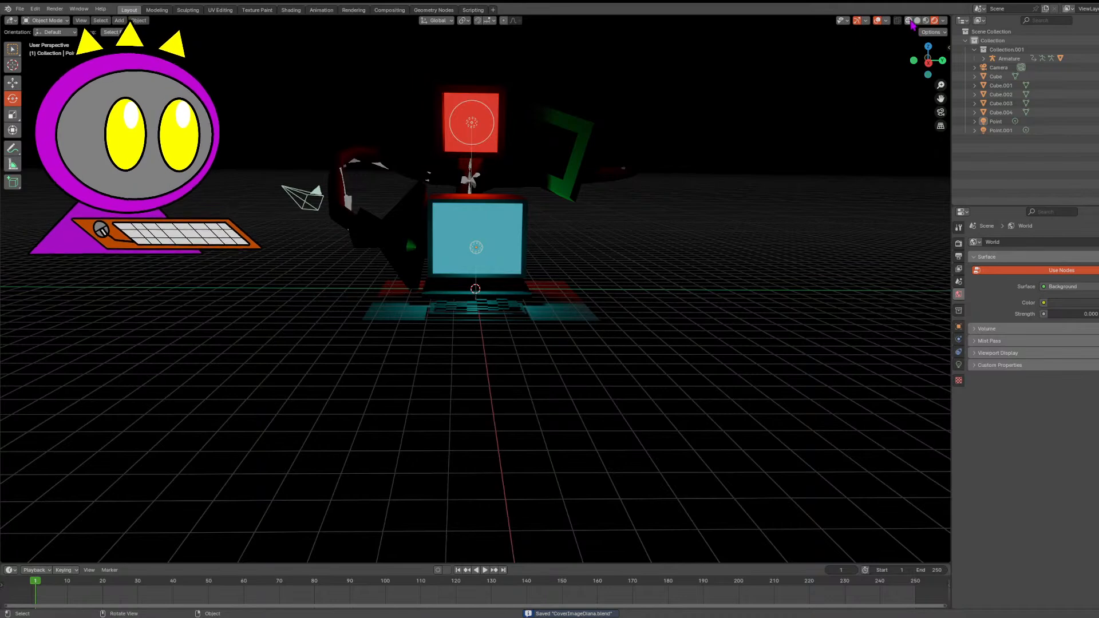
- Hide the viewport gizmos and overlays to check the lighting of the scene, and show them again
{"action": "left_click", "coordinate": [857, 21]}
{"action": "left_click", "coordinate": [877, 20]}
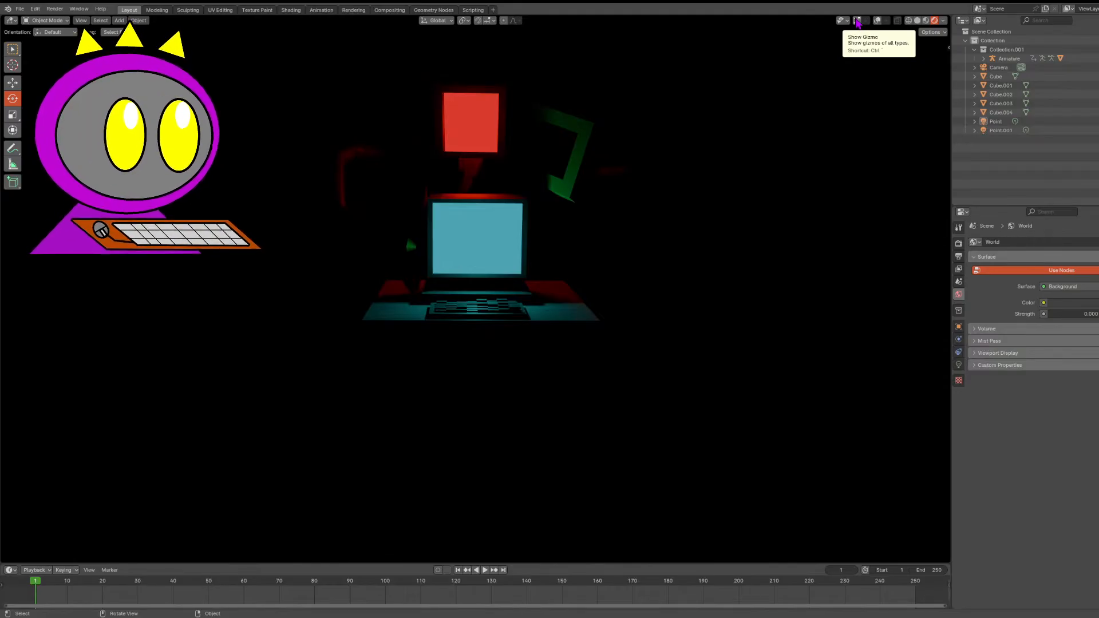
{"action": "left_click", "coordinate": [857, 21]}
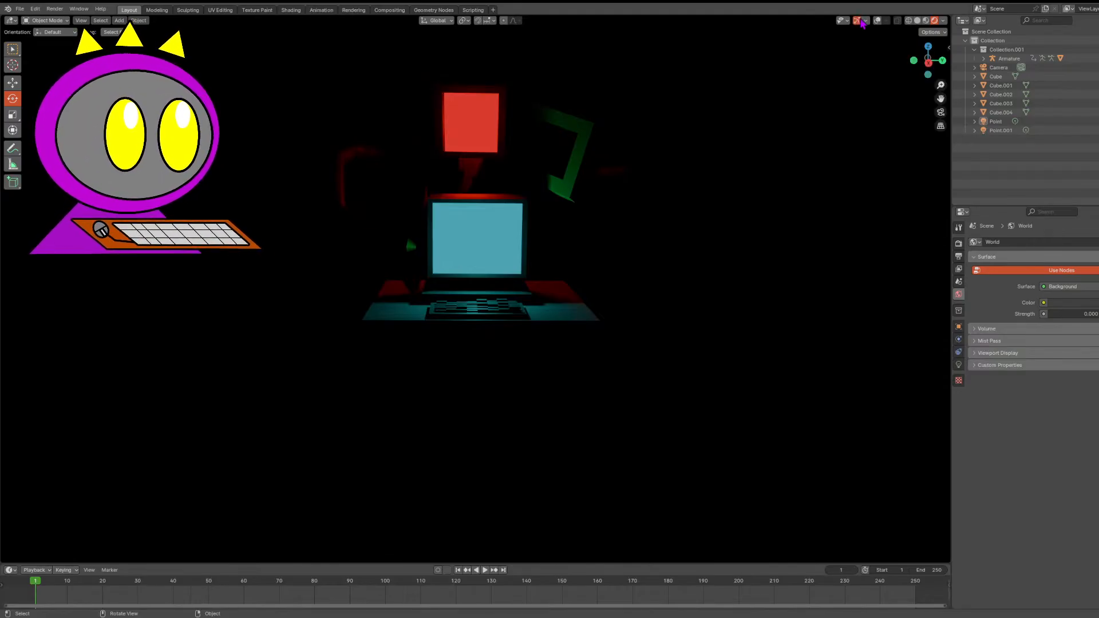
{"action": "left_click", "coordinate": [877, 20]}
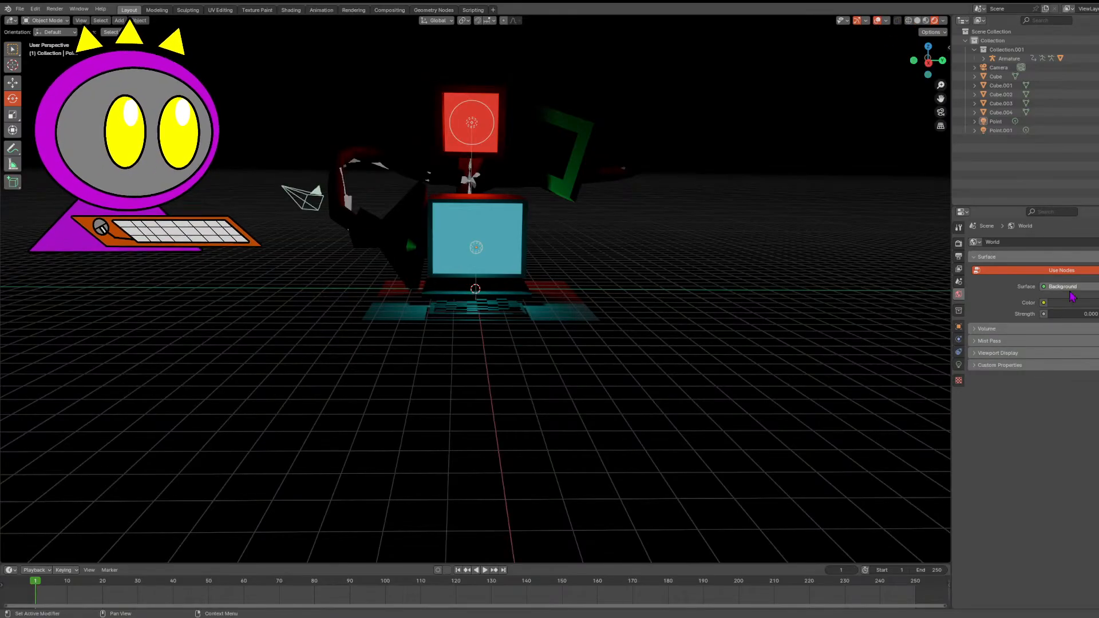
- Raise the world strength to 1.500 and place a duplicate of the red head light beside the character's bent arm near the yellow cone
{"action": "left_click_drag", "start_coordinate": [1067, 313], "coordinate": [1093, 314]}
{"action": "left_click", "coordinate": [472, 122]}
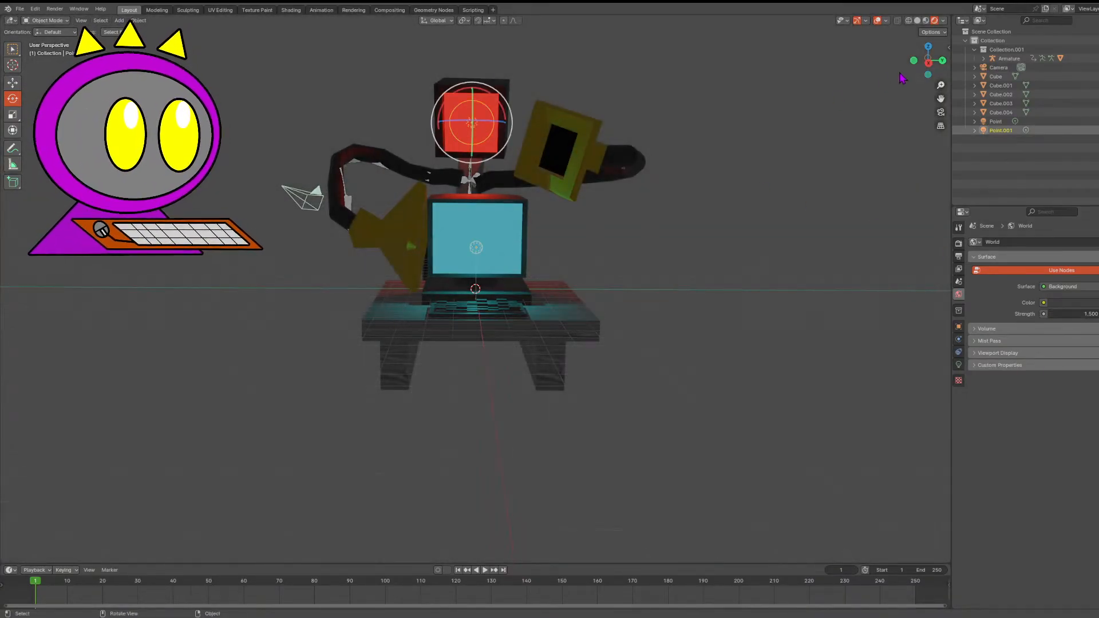
{"action": "left_click_drag", "start_coordinate": [925, 61], "coordinate": [921, 68]}
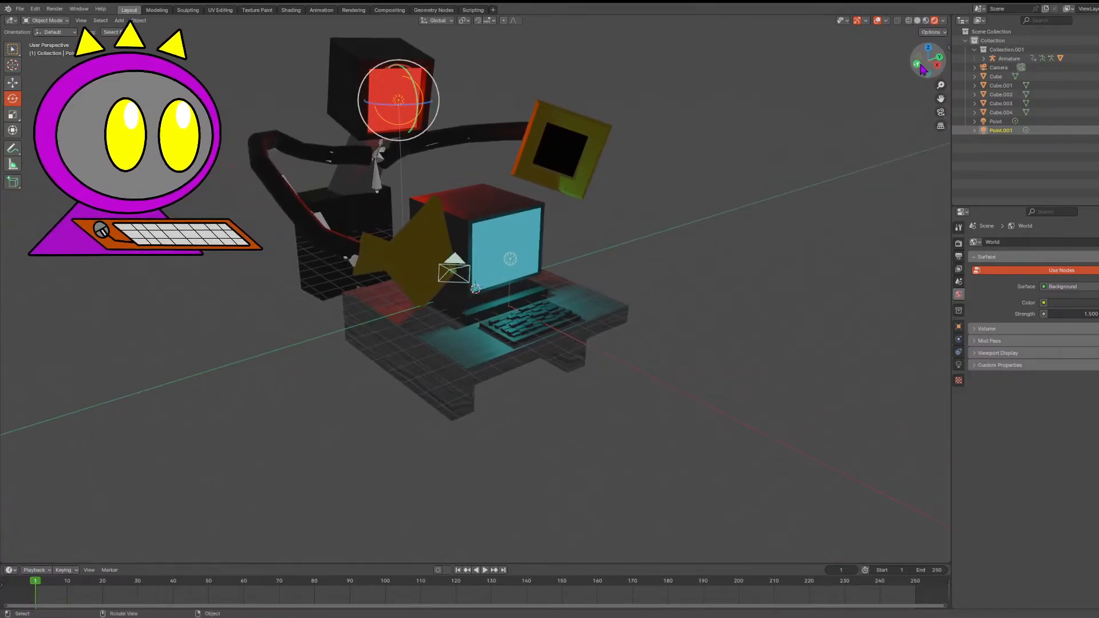
{"action": "key", "text": "shift+d"}
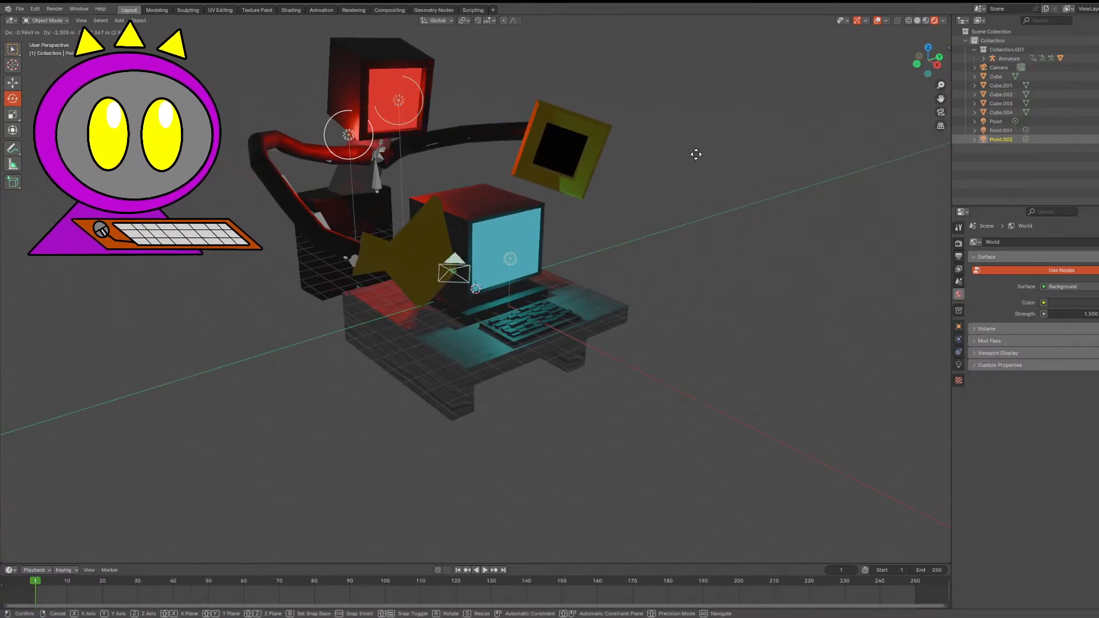
{"action": "middle_click_drag", "start_coordinate": [696, 154], "coordinate": [765, 58]}
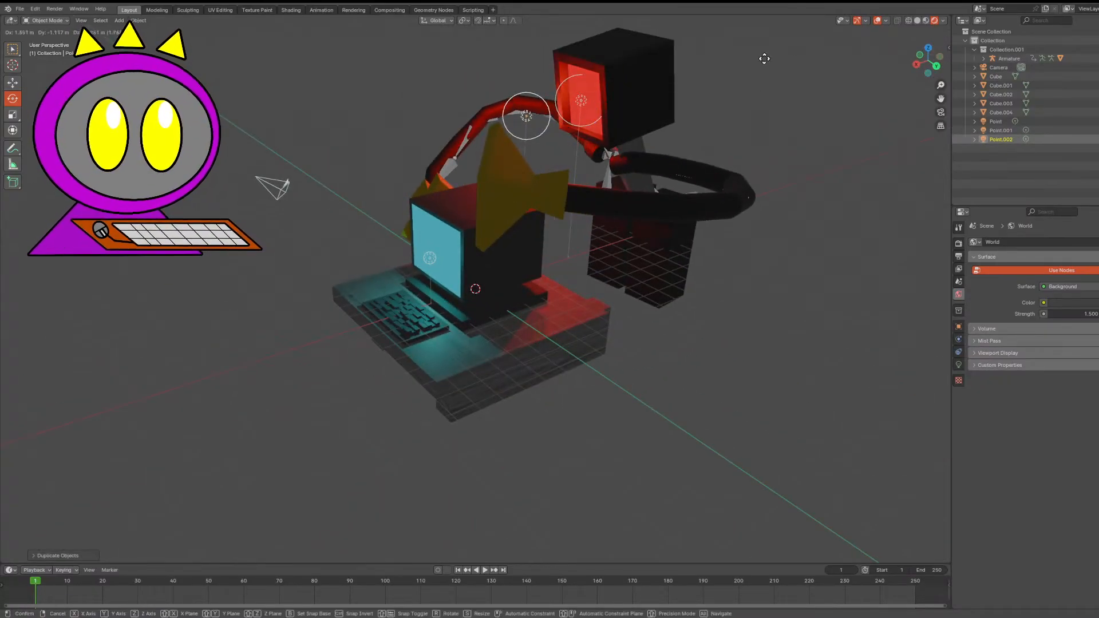
{"action": "left_click", "coordinate": [741, 61]}
{"action": "left_click_drag", "start_coordinate": [919, 60], "coordinate": [684, 105]}
- Duplicate the red light beside the bent arm and place the copy above the yellow framed hand on the opposite side
{"action": "key", "text": "shift+d"}
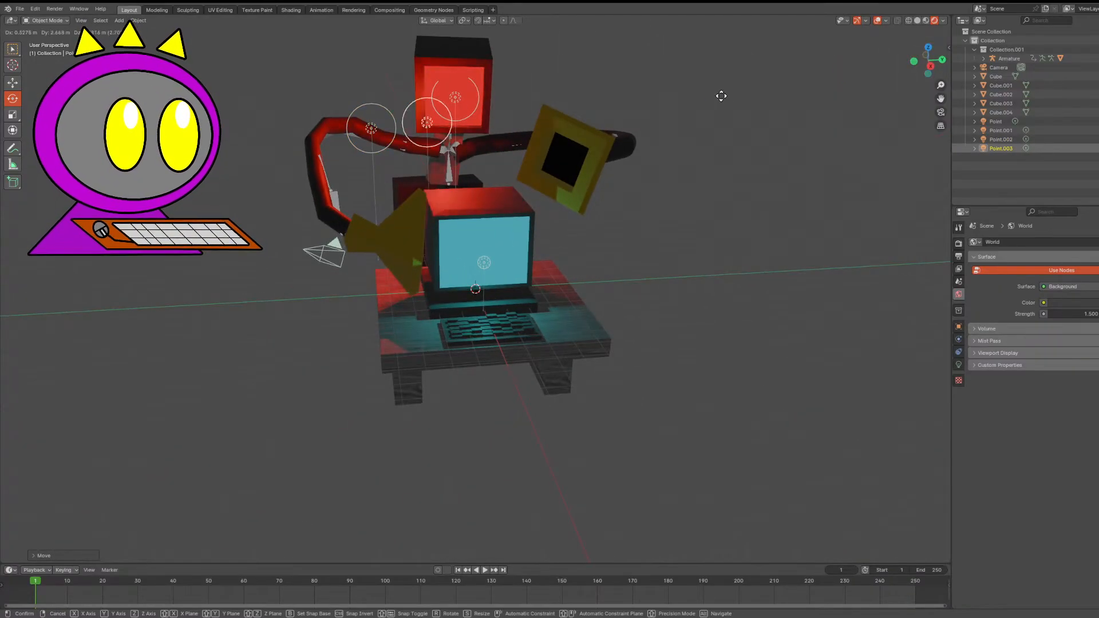
{"action": "left_click", "coordinate": [947, 57]}
{"action": "left_click_drag", "start_coordinate": [948, 57], "coordinate": [802, 75]}
{"action": "left_click_drag", "start_coordinate": [922, 63], "coordinate": [848, 54]}
- Set the world strength back to 0 and check the red lighting with gizmos and overlays hidden
{"action": "left_click_drag", "start_coordinate": [1090, 312], "coordinate": [1065, 314]}
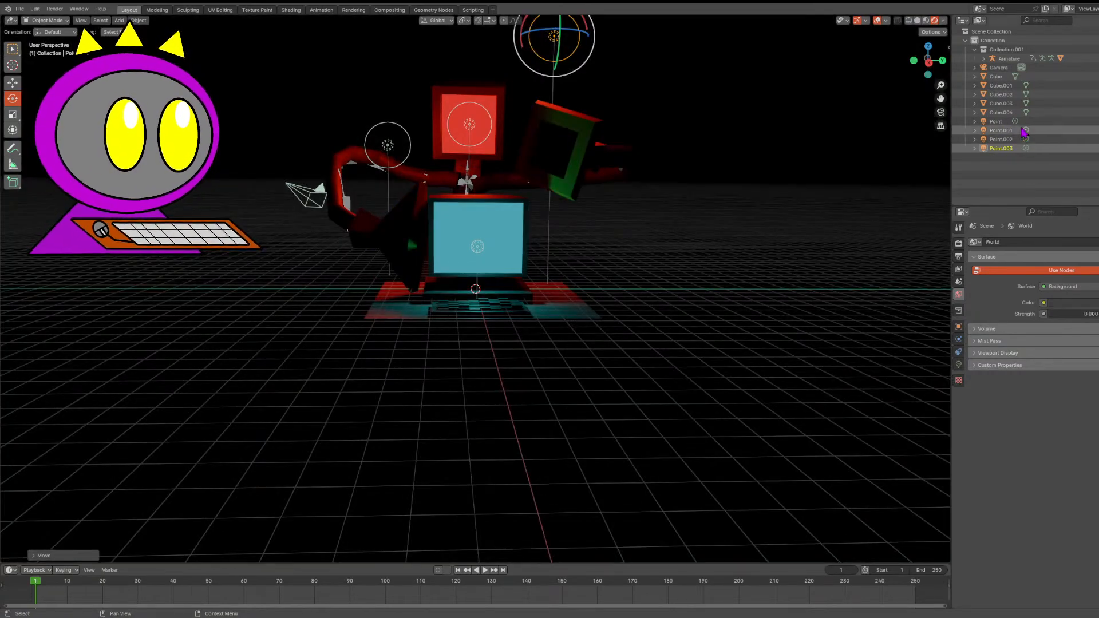
{"action": "left_click", "coordinate": [857, 21]}
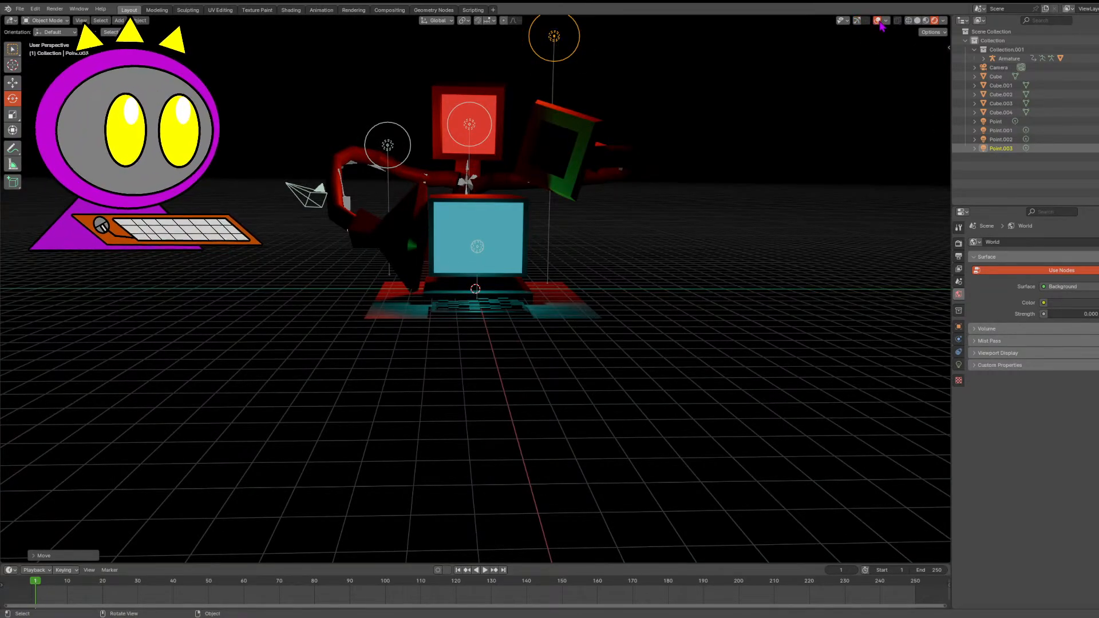
{"action": "left_click", "coordinate": [878, 22]}
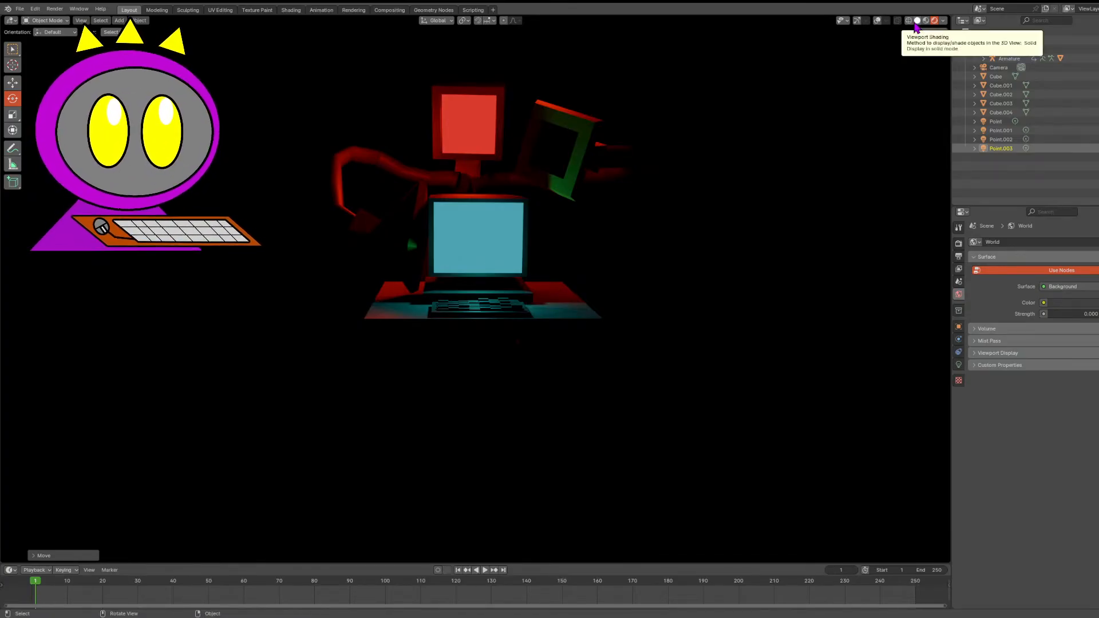
{"action": "left_click", "coordinate": [876, 21]}
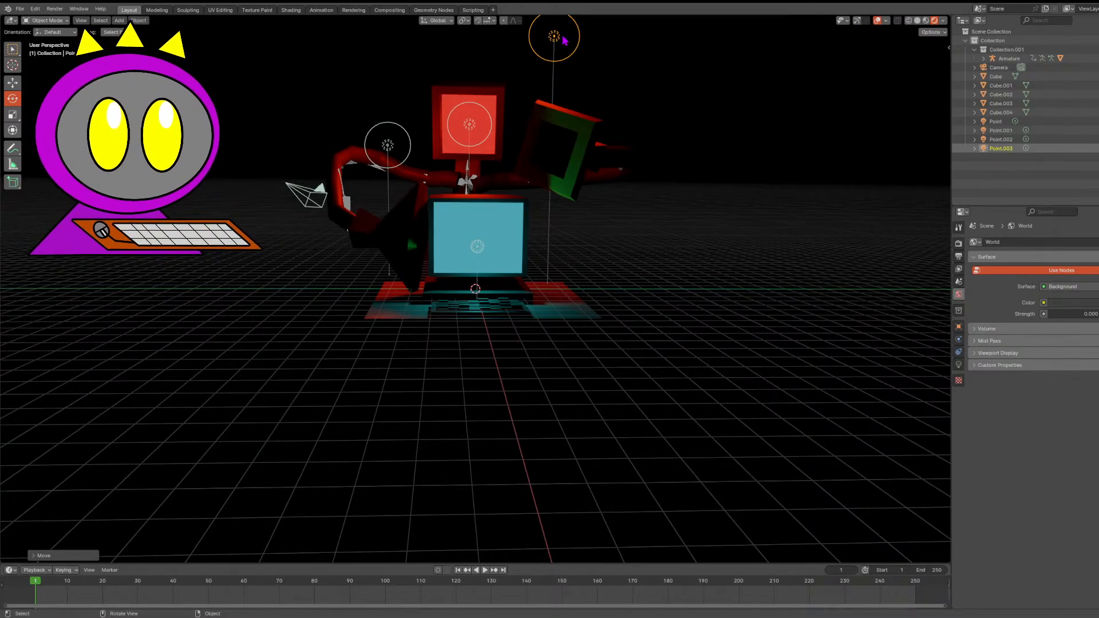
- Move the newest red light down beside the arm behind the framed hand, hide the overlays and clear the selection
{"action": "key", "text": "g"}
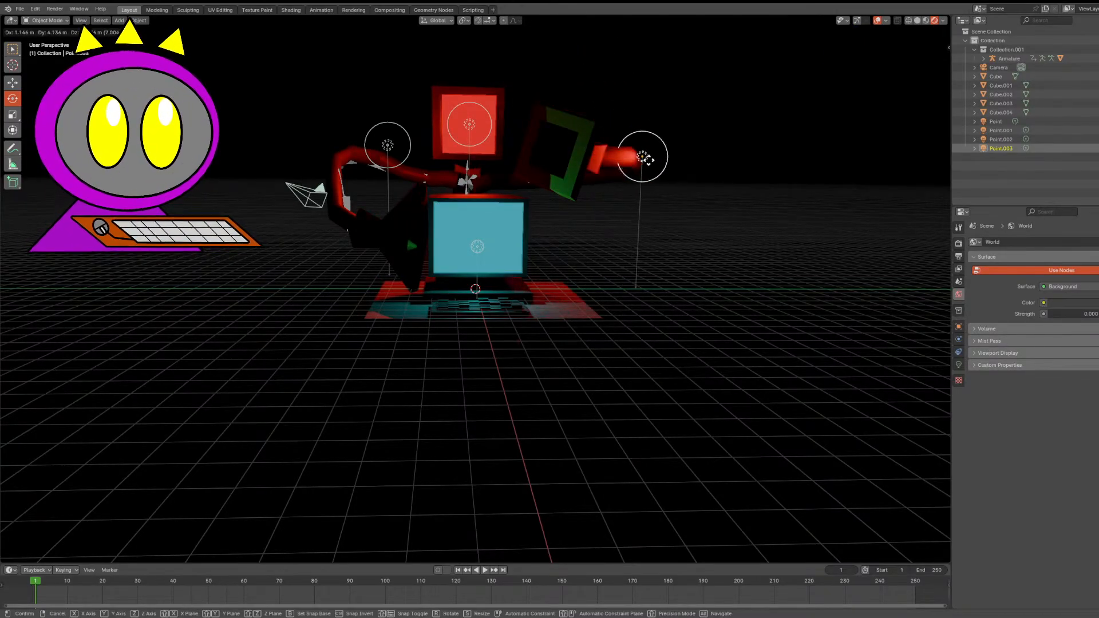
{"action": "left_click", "coordinate": [617, 193]}
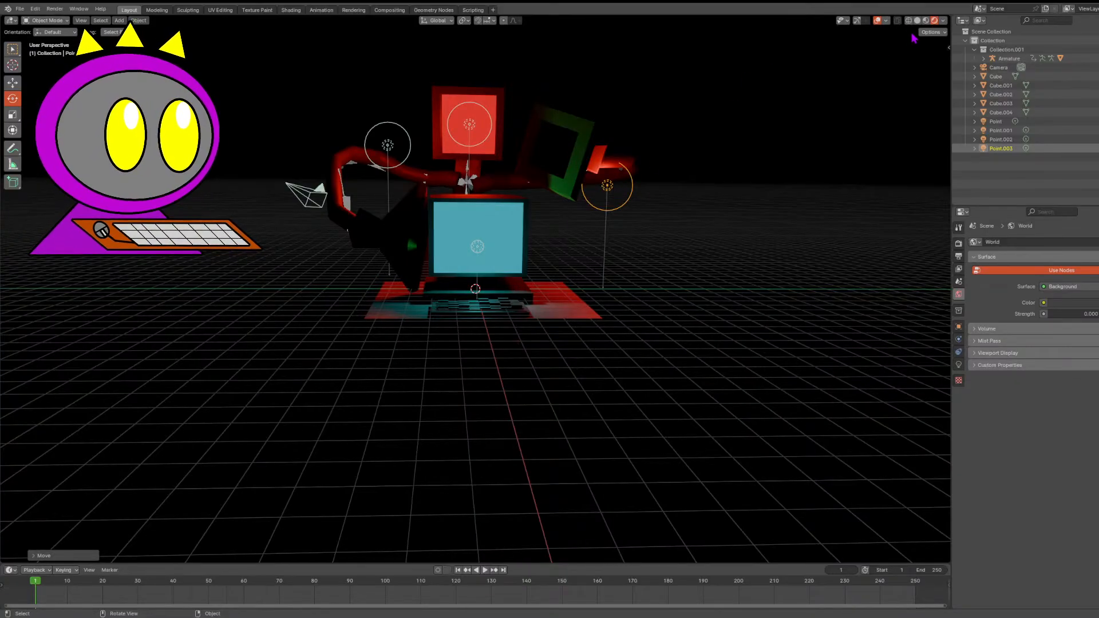
{"action": "left_click", "coordinate": [877, 21]}
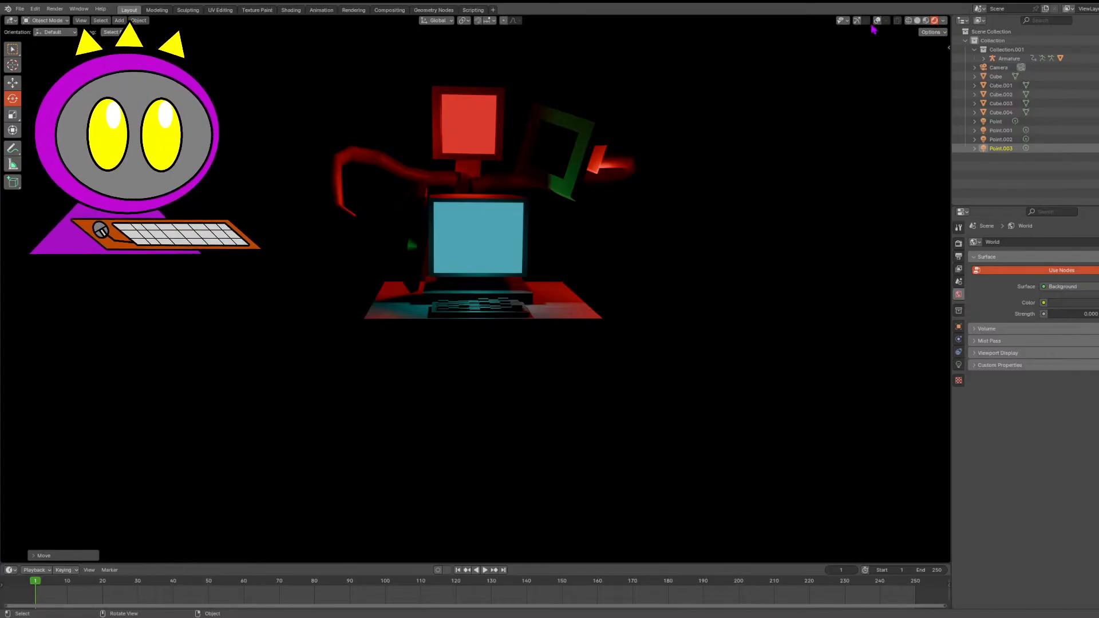
{"action": "left_click", "coordinate": [856, 21]}
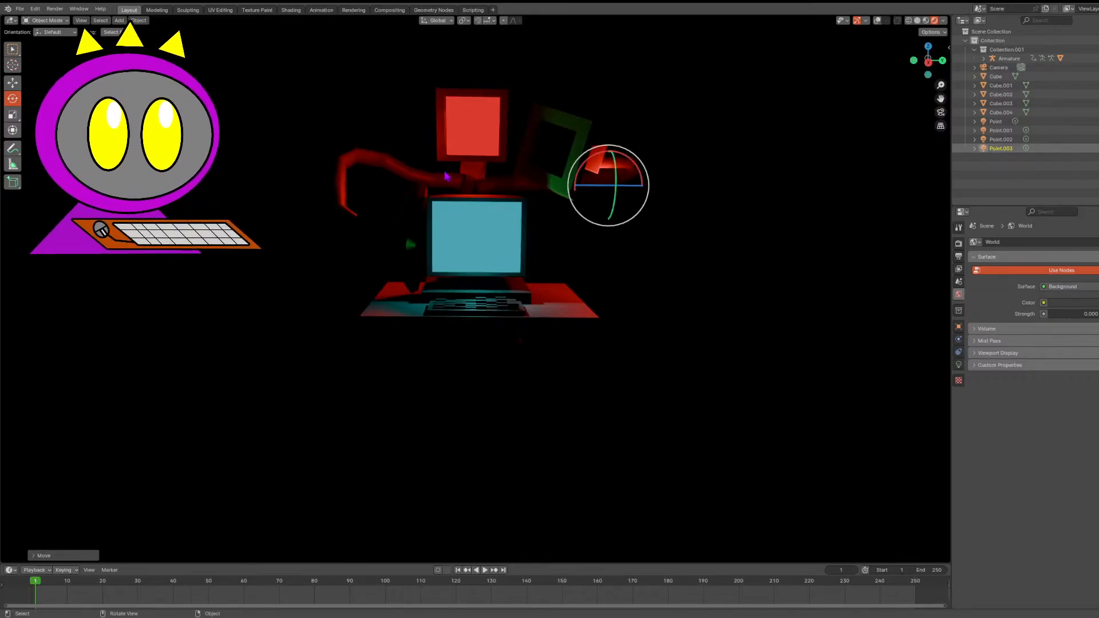
{"action": "left_click", "coordinate": [790, 179]}
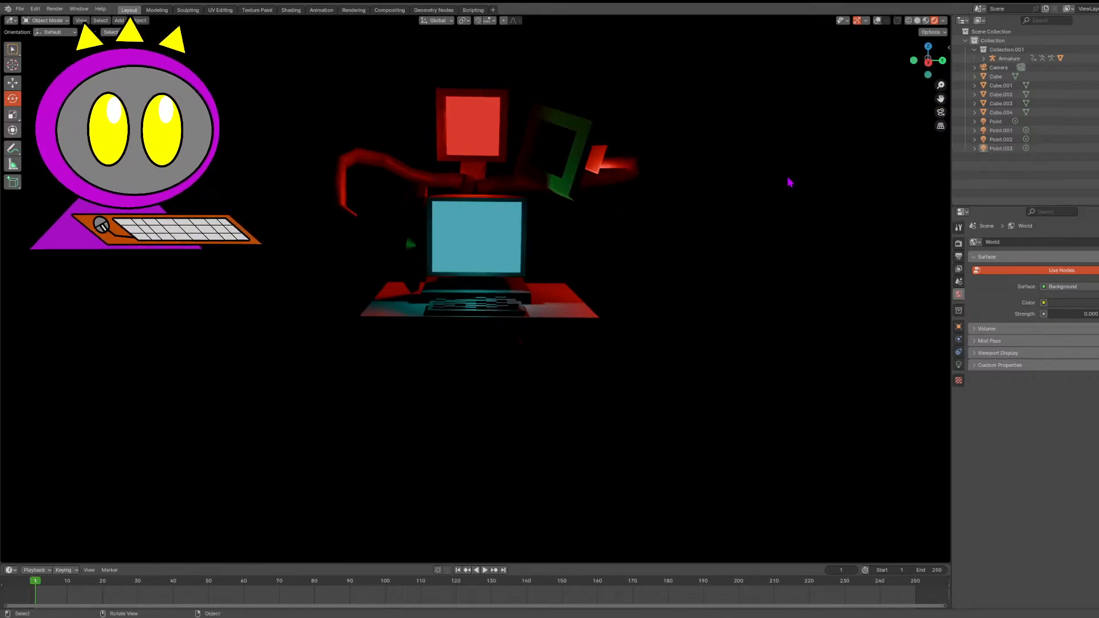
- Delete the two duplicated red lights to compare the lighting, and undo the deletion
{"action": "left_click", "coordinate": [1003, 139]}
{"action": "left_click", "coordinate": [1008, 149]}
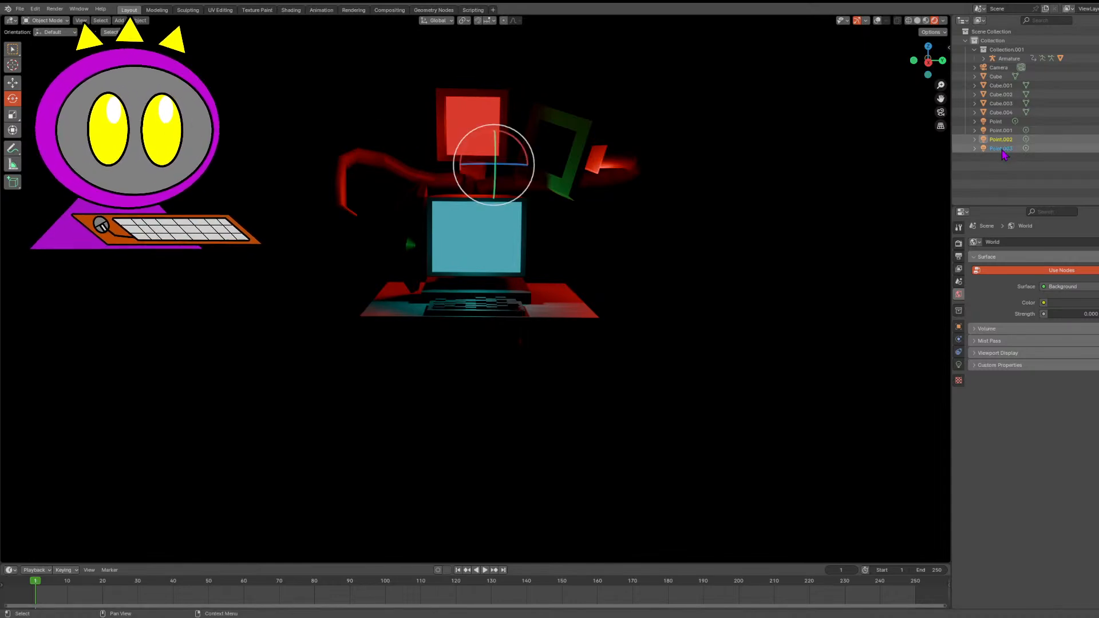
{"action": "right_click", "coordinate": [1008, 149]}
{"action": "left_click", "coordinate": [972, 170]}
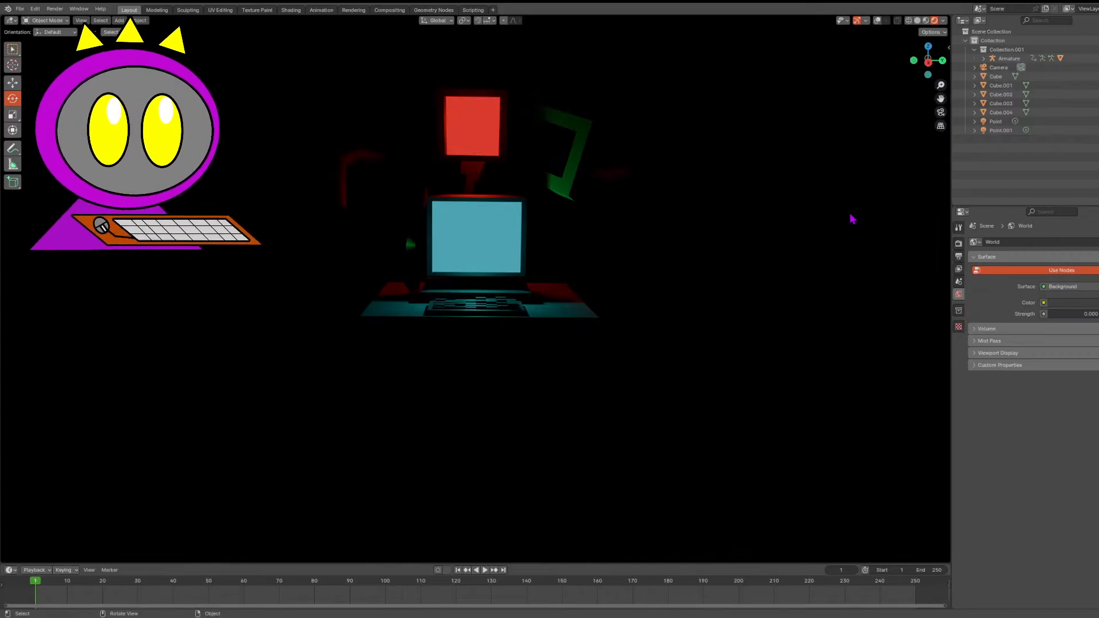
{"action": "key", "text": "ctrl+z"}
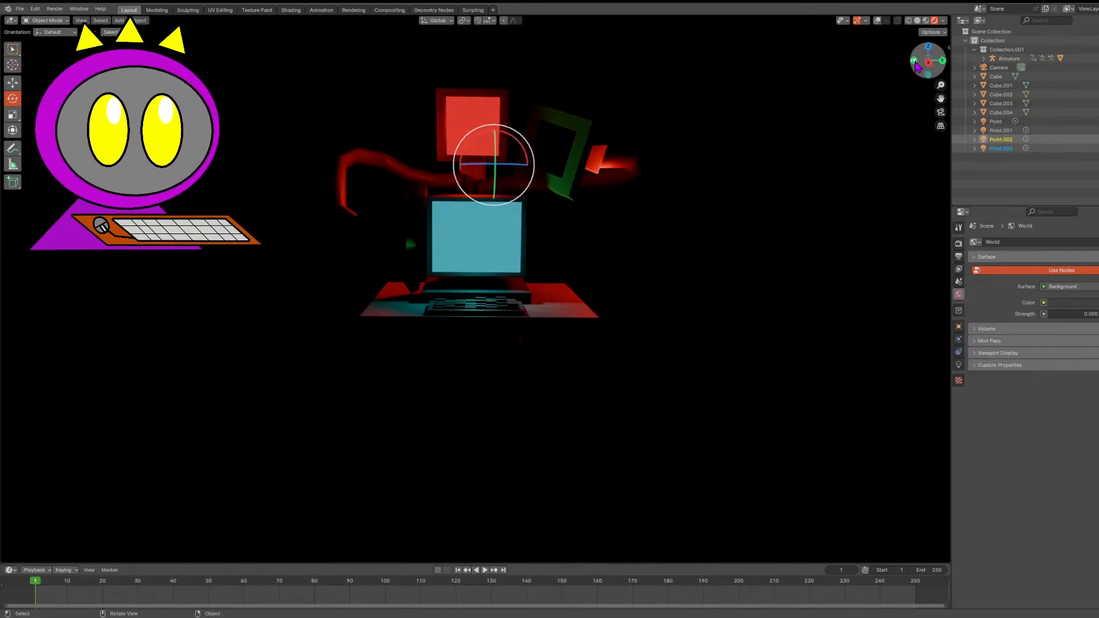
{"action": "left_click_drag", "start_coordinate": [917, 63], "coordinate": [918, 68]}
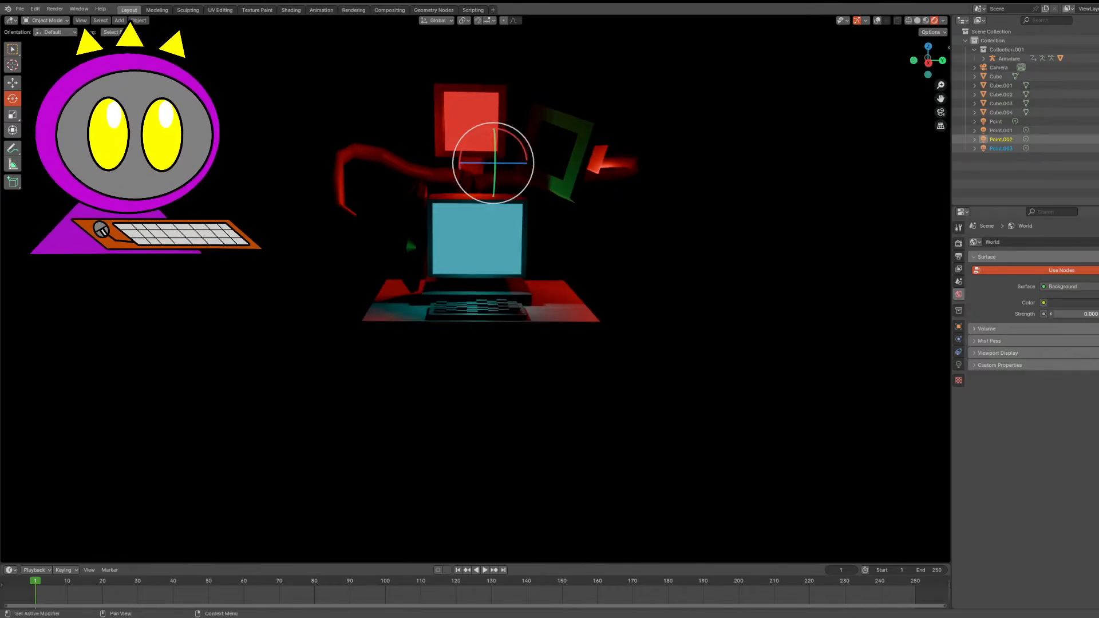
{"action": "left_click", "coordinate": [1003, 148]}
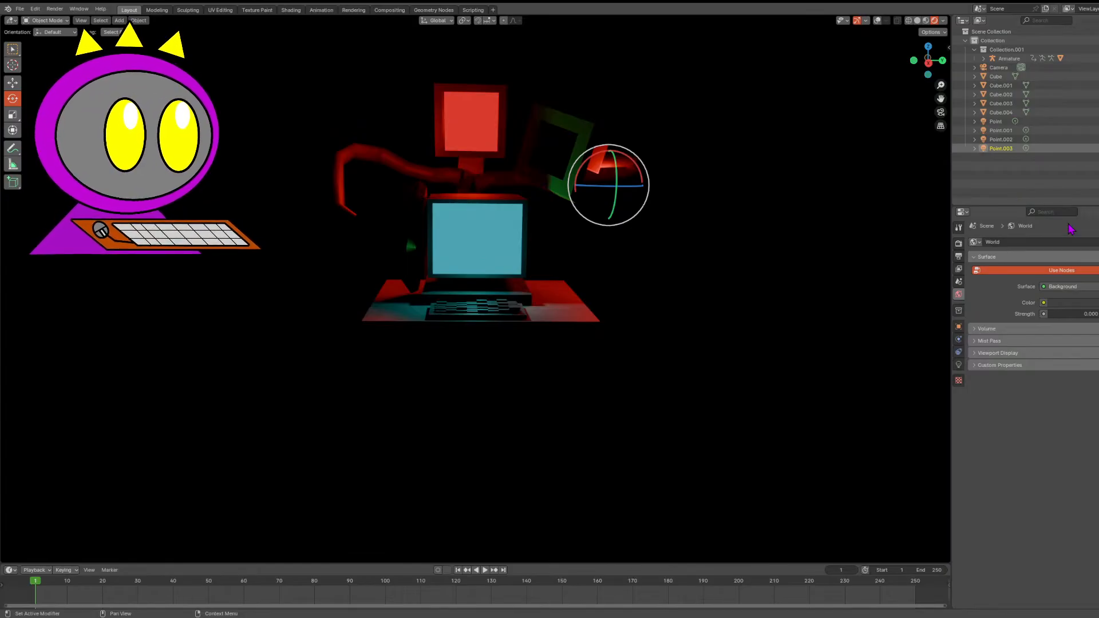
{"action": "left_click", "coordinate": [617, 175]}
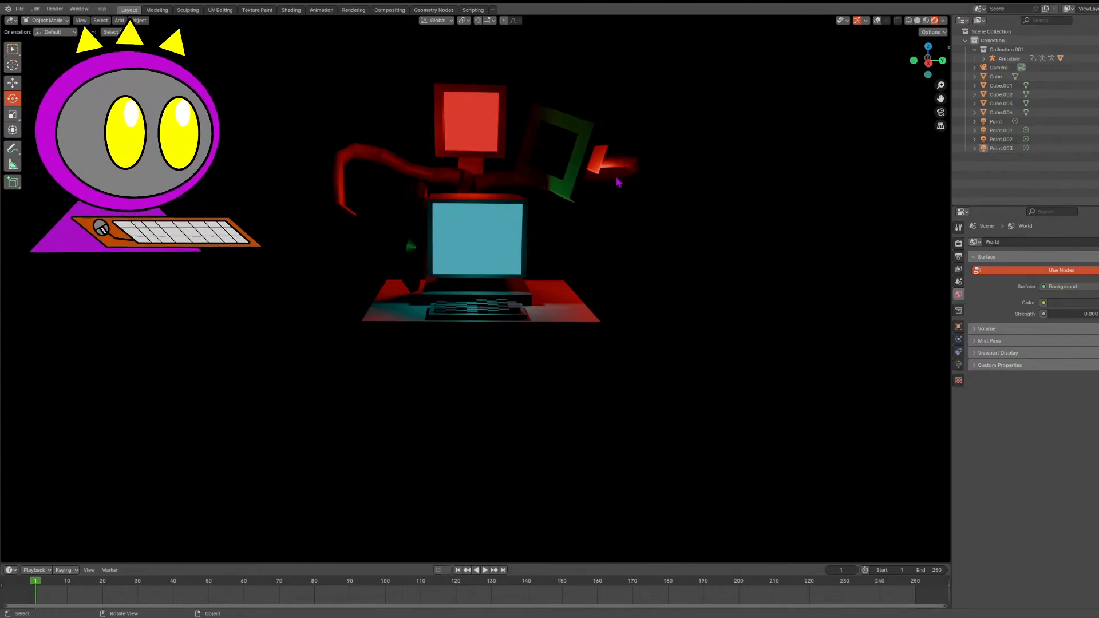
{"action": "left_click", "coordinate": [676, 166]}
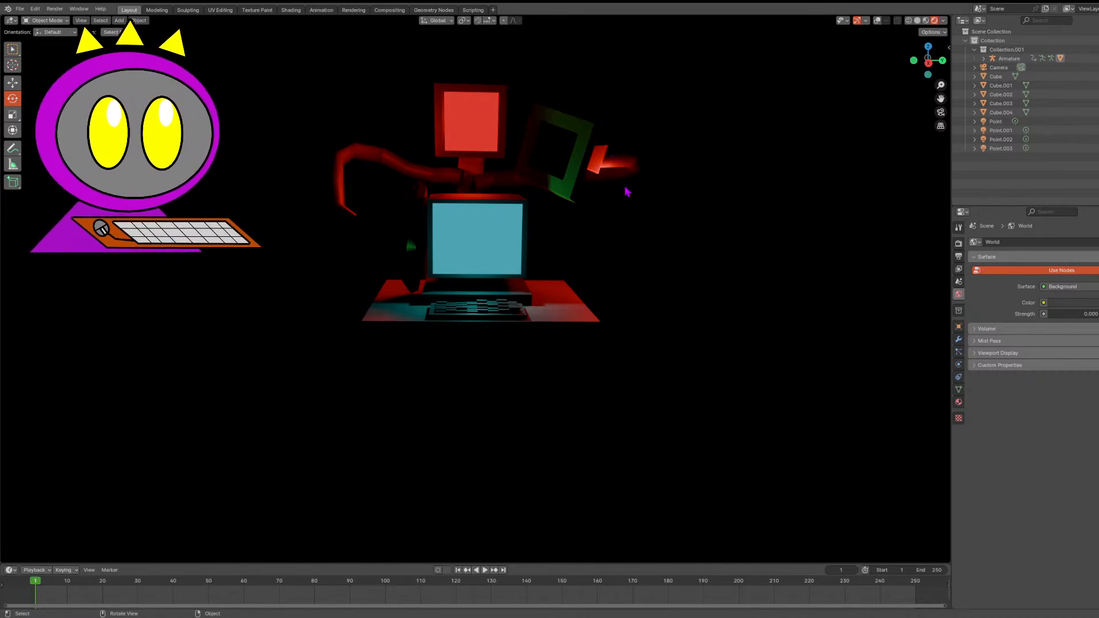
- Switch the viewport to material preview with overlays shown and select the red light beside the framed hand's arm
{"action": "mouse_move", "coordinate": [927, 60]}
{"action": "left_mouse_down"}
{"action": "mouse_move", "coordinate": [894, 65]}
{"action": "mouse_move", "coordinate": [916, 60]}
{"action": "left_mouse_up"}
{"action": "left_click", "coordinate": [926, 20]}
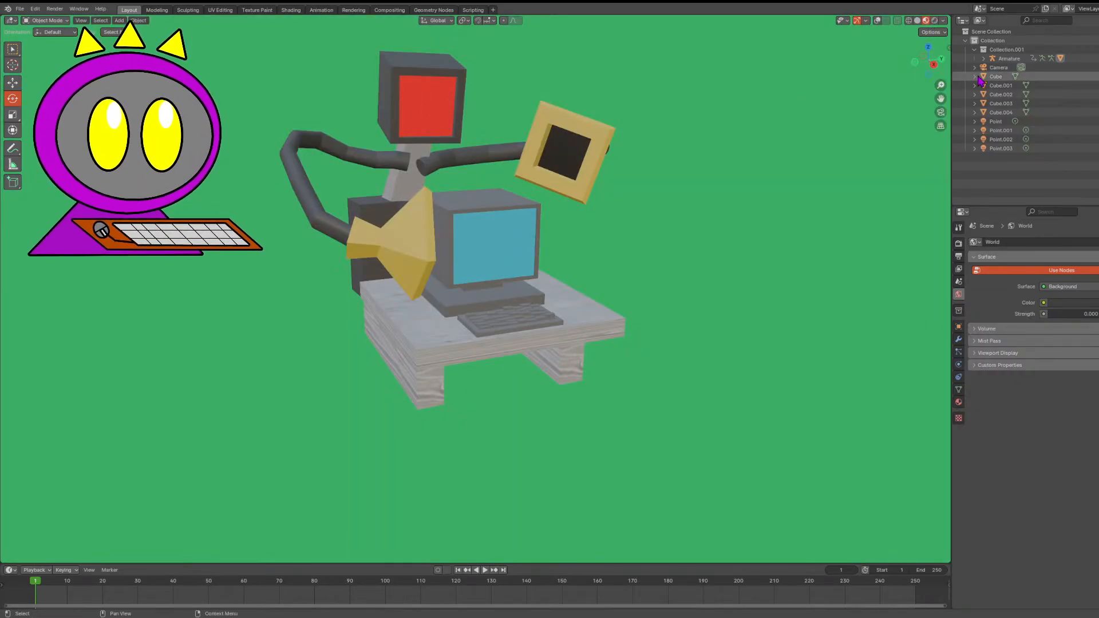
{"action": "left_click", "coordinate": [878, 22]}
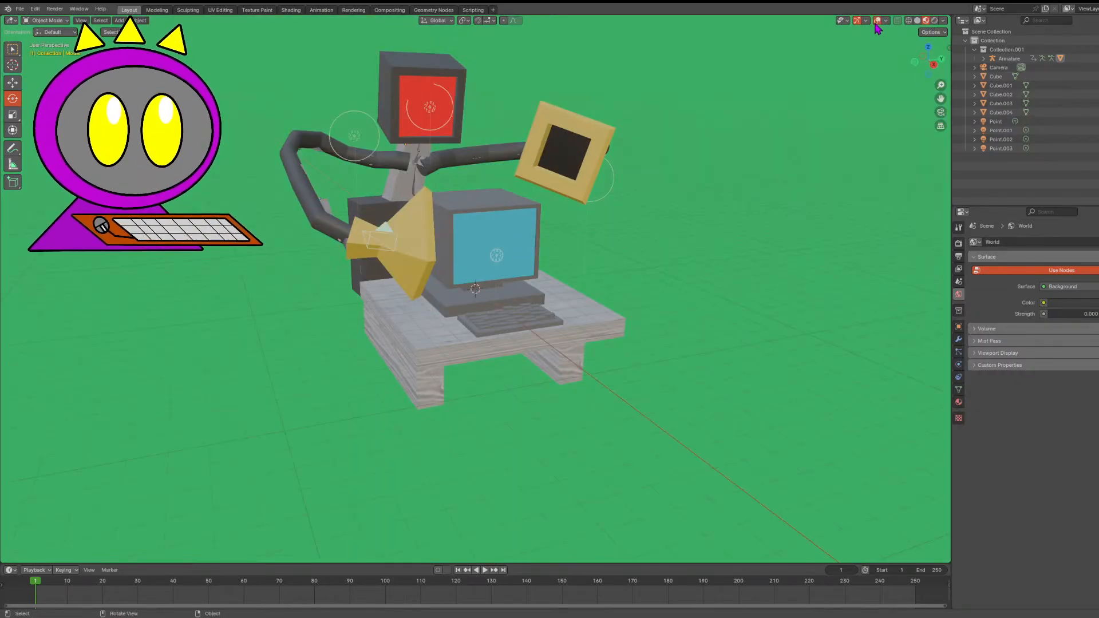
{"action": "left_click", "coordinate": [609, 179]}
{"action": "left_click_drag", "start_coordinate": [922, 62], "coordinate": [939, 63]}
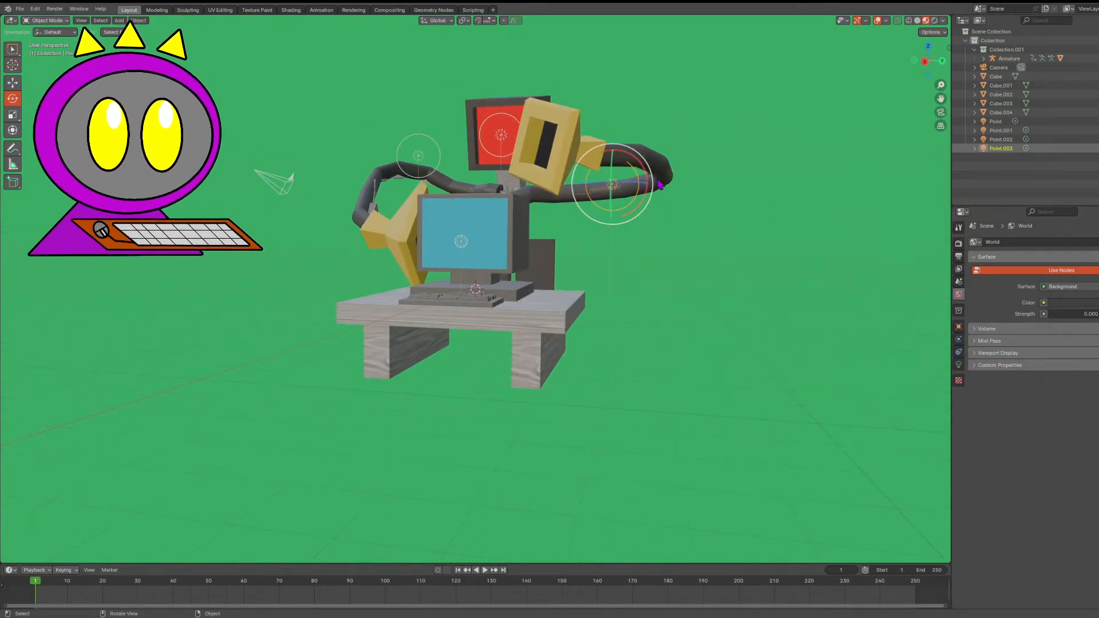
- Enter 0.0 as the world background strength
{"action": "left_click", "coordinate": [1065, 314]}
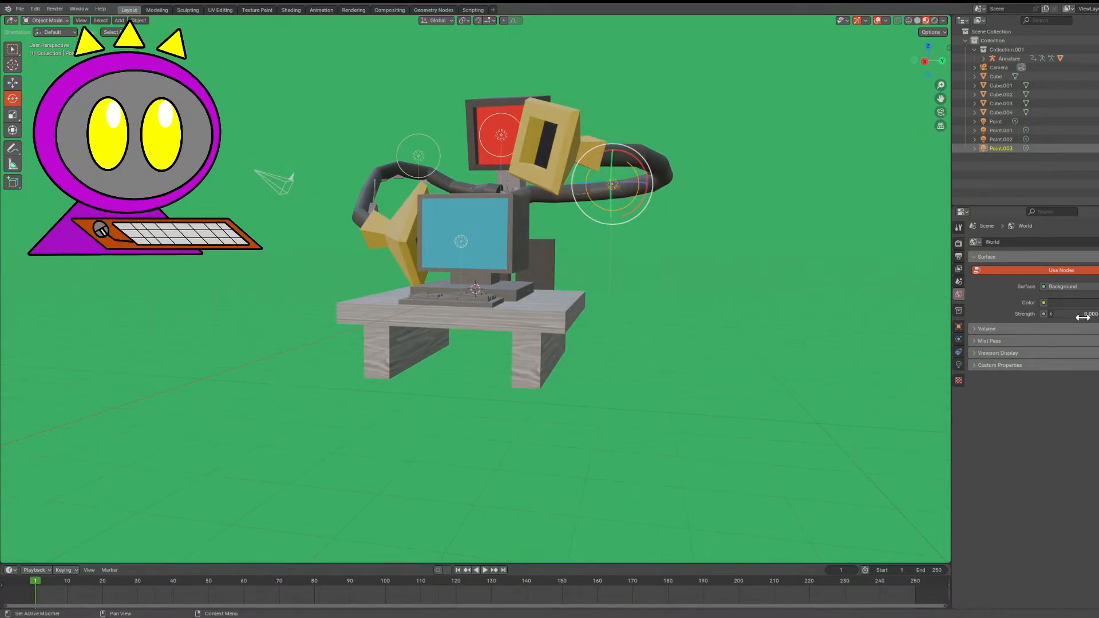
{"action": "type", "text": "0.0"}
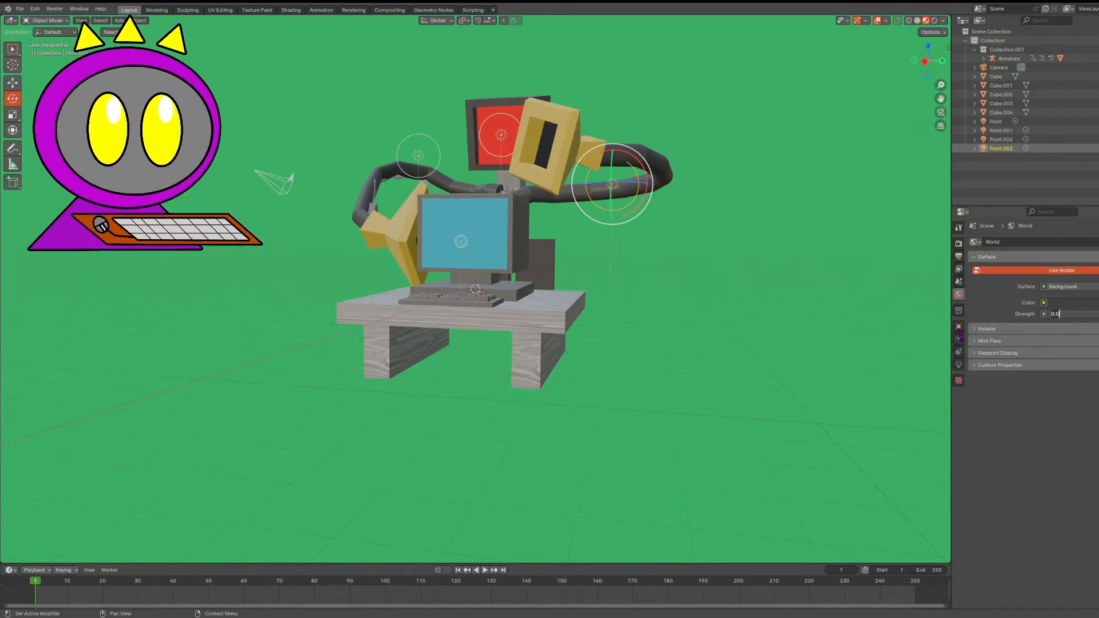
{"action": "key", "text": "Return"}
- Set the selected red light's power to 773.5 W and its radius to 0.62 m
{"action": "left_click", "coordinate": [959, 339]}
{"action": "left_click", "coordinate": [959, 326]}
{"action": "left_click", "coordinate": [959, 352]}
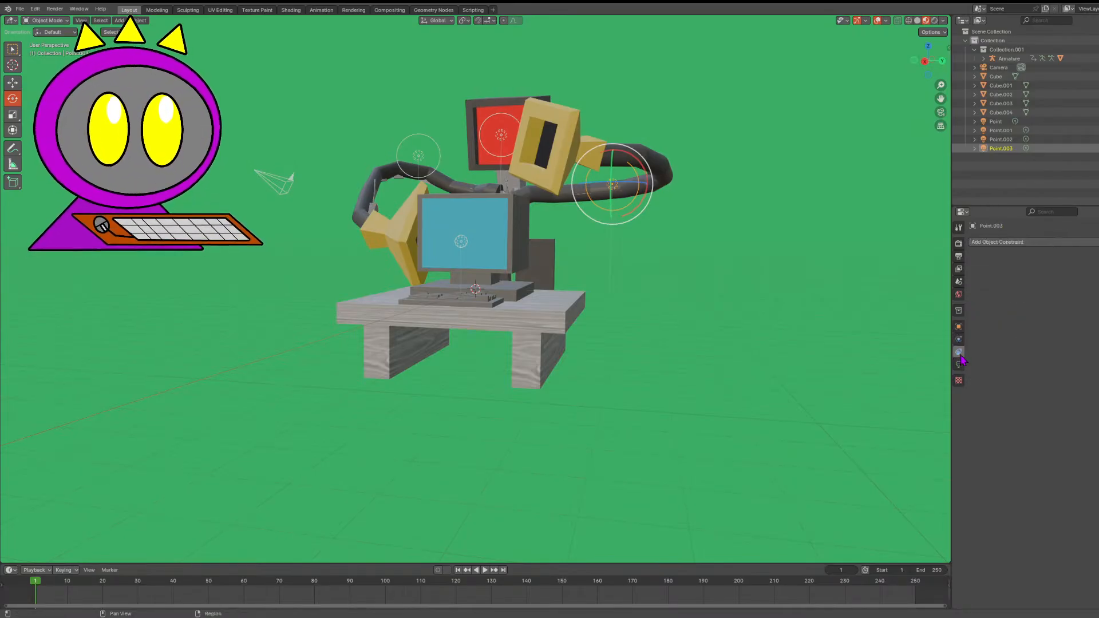
{"action": "left_click", "coordinate": [958, 365]}
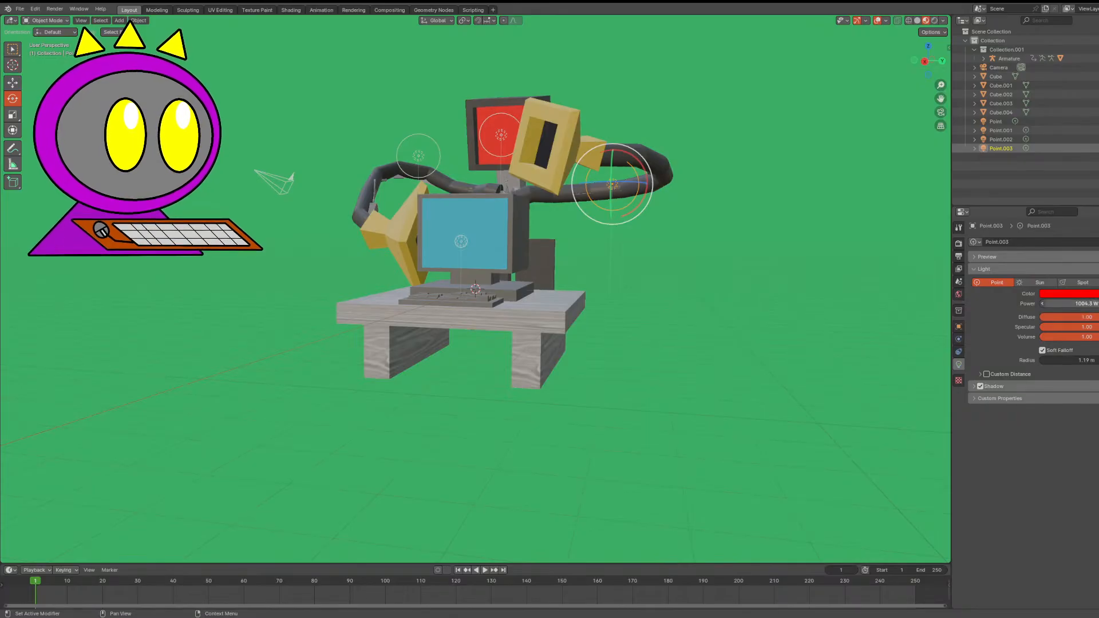
{"action": "left_click_drag", "start_coordinate": [1086, 304], "coordinate": [1059, 303]}
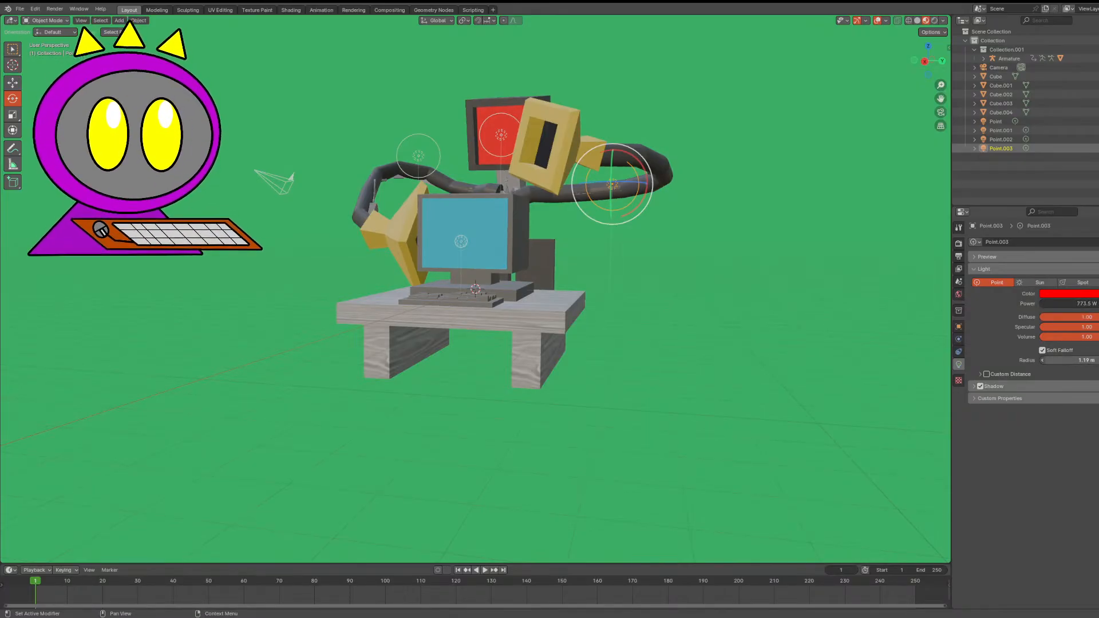
{"action": "left_click_drag", "start_coordinate": [1077, 360], "coordinate": [1054, 360]}
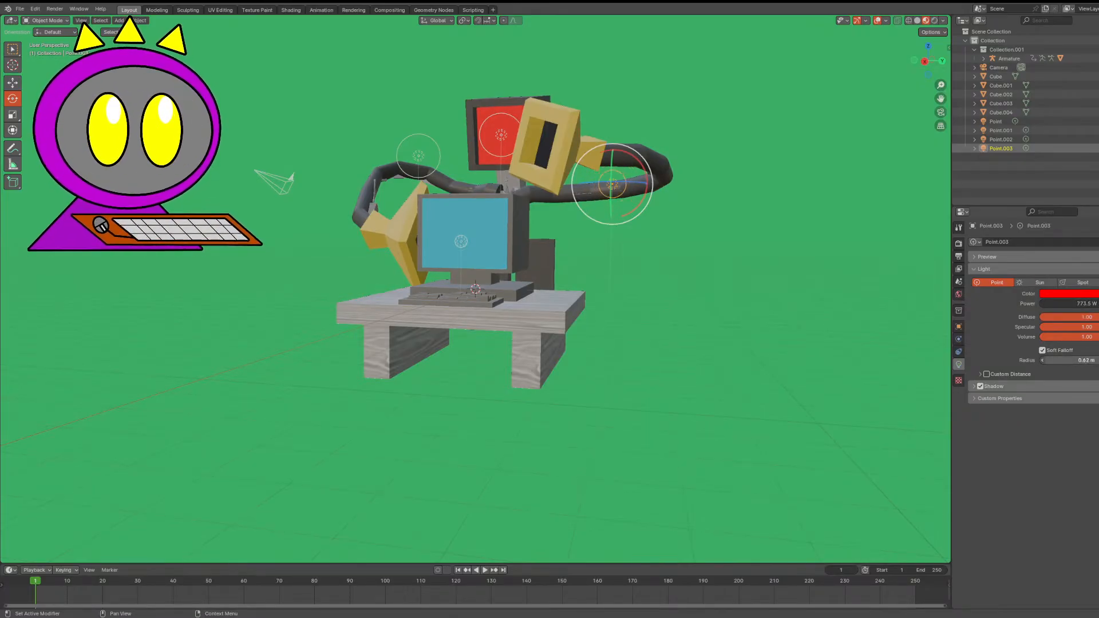
- Reposition the selected red light around the framed hand's arm, adjusting its placement from two view angles
{"action": "key", "text": "g"}
{"action": "left_click", "coordinate": [758, 212]}
{"action": "left_click_drag", "start_coordinate": [928, 61], "coordinate": [945, 78]}
{"action": "key", "text": "g"}
{"action": "left_click", "coordinate": [795, 111]}
- Move the other red light to the bent arm's elbow and set its radius to 0.47 m and power to 660.9 W
{"action": "left_click", "coordinate": [371, 136]}
{"action": "key", "text": "g"}
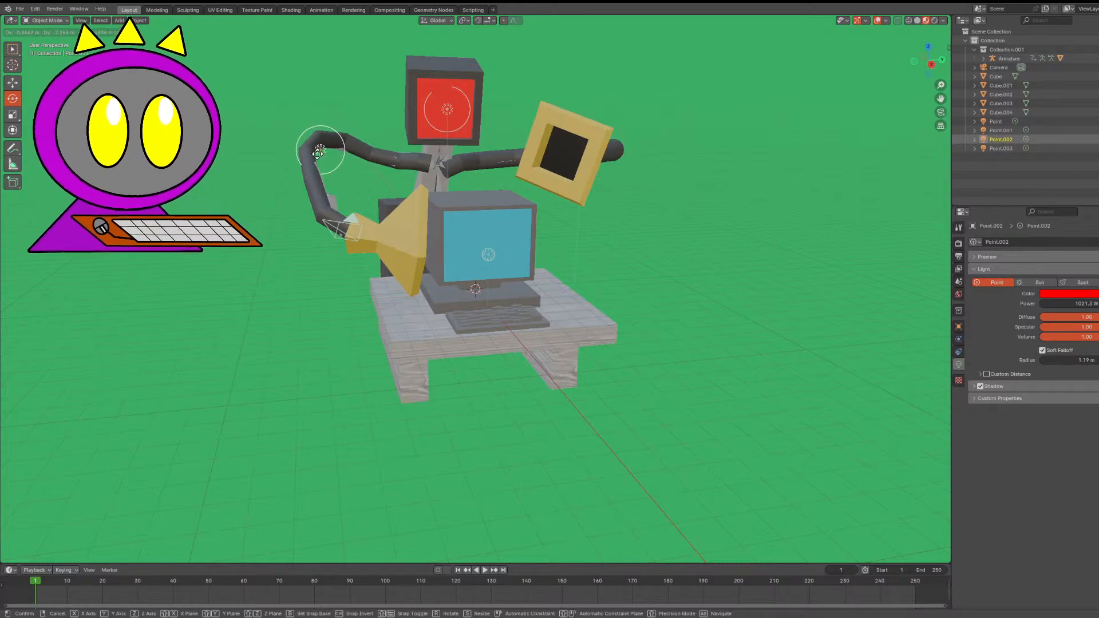
{"action": "left_click", "coordinate": [318, 137]}
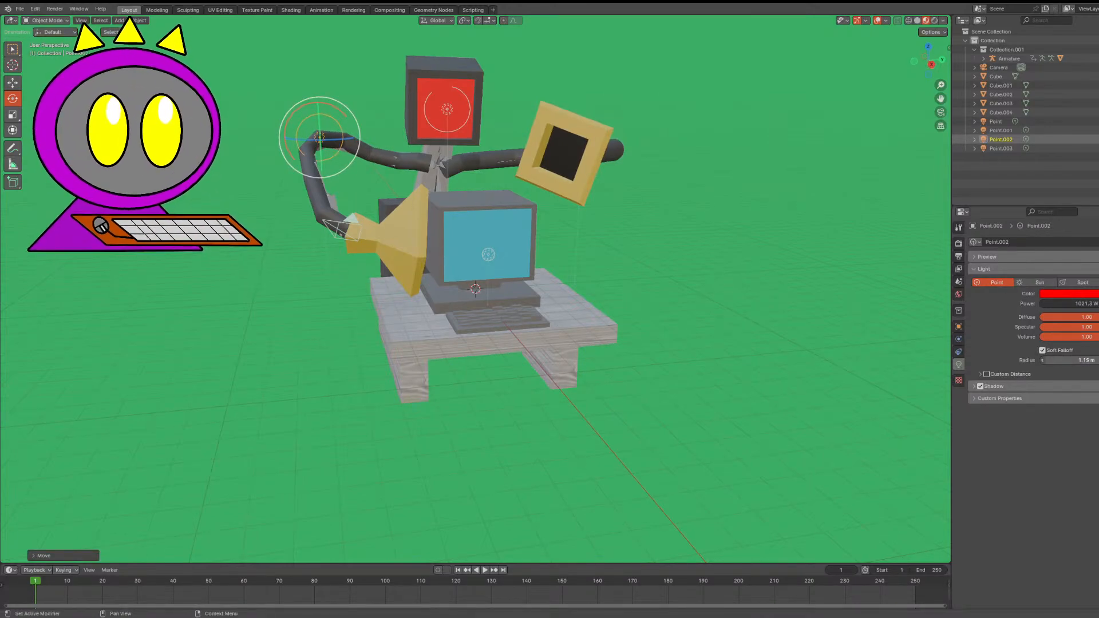
{"action": "left_click_drag", "start_coordinate": [1082, 360], "coordinate": [1048, 360]}
{"action": "key", "text": "g"}
{"action": "left_click", "coordinate": [441, 190]}
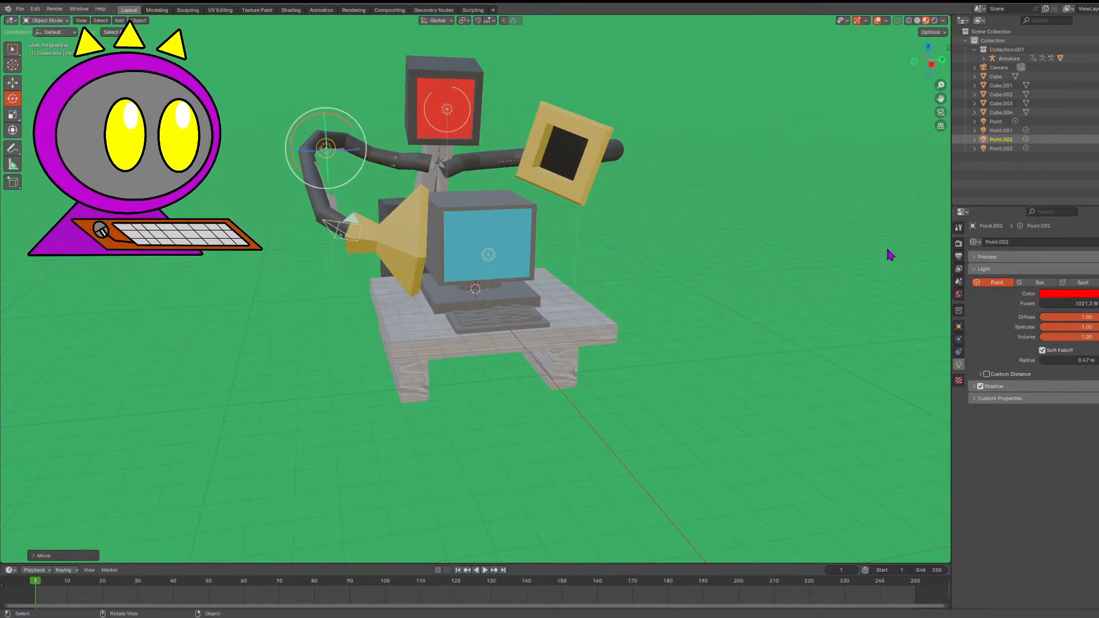
{"action": "left_click_drag", "start_coordinate": [1076, 303], "coordinate": [1036, 303]}
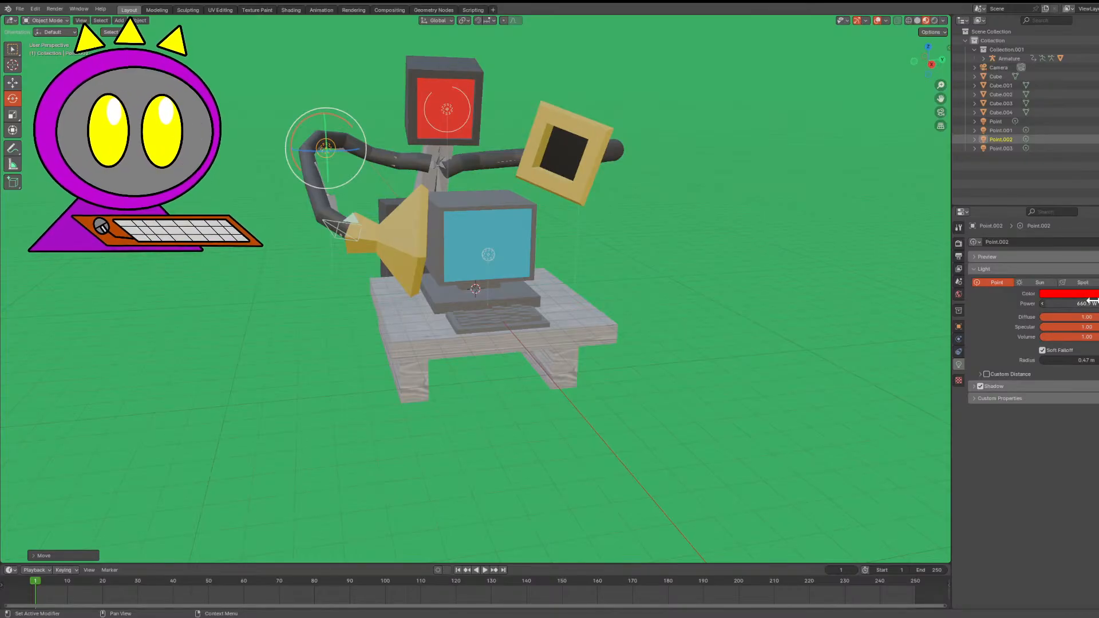
- Switch the viewport to rendered shading and reposition the bent arm's red light behind that arm's hand
{"action": "left_click", "coordinate": [934, 21]}
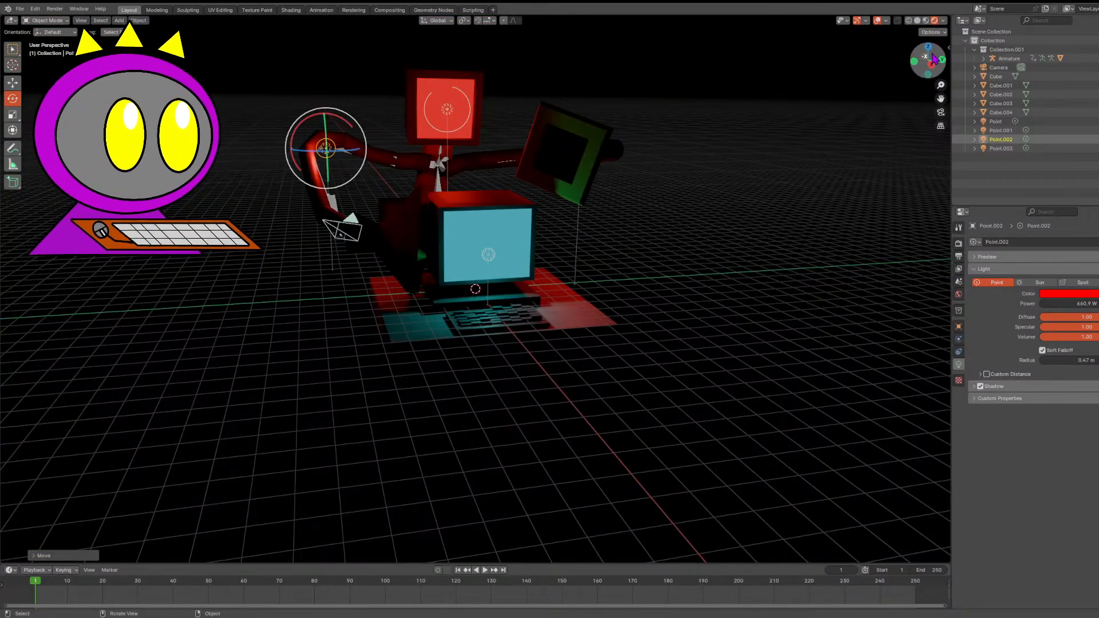
{"action": "left_click_drag", "start_coordinate": [926, 58], "coordinate": [893, 49]}
{"action": "key", "text": "g"}
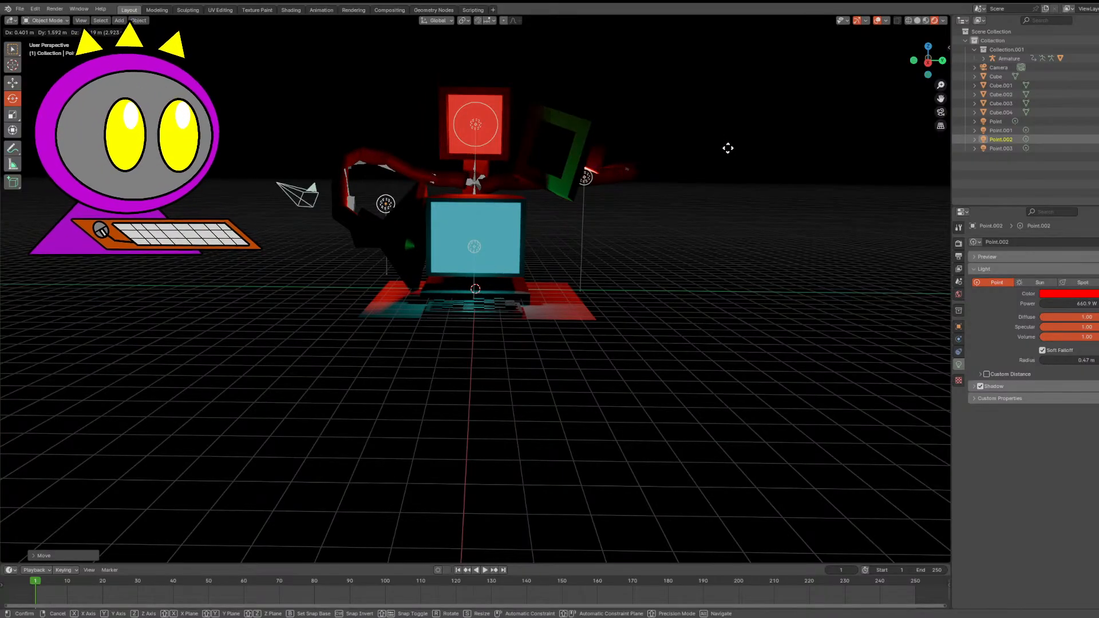
{"action": "left_click", "coordinate": [725, 147]}
- Select the red light by the framed hand and move it outward along the arm, towards the elbow
{"action": "left_click", "coordinate": [587, 177]}
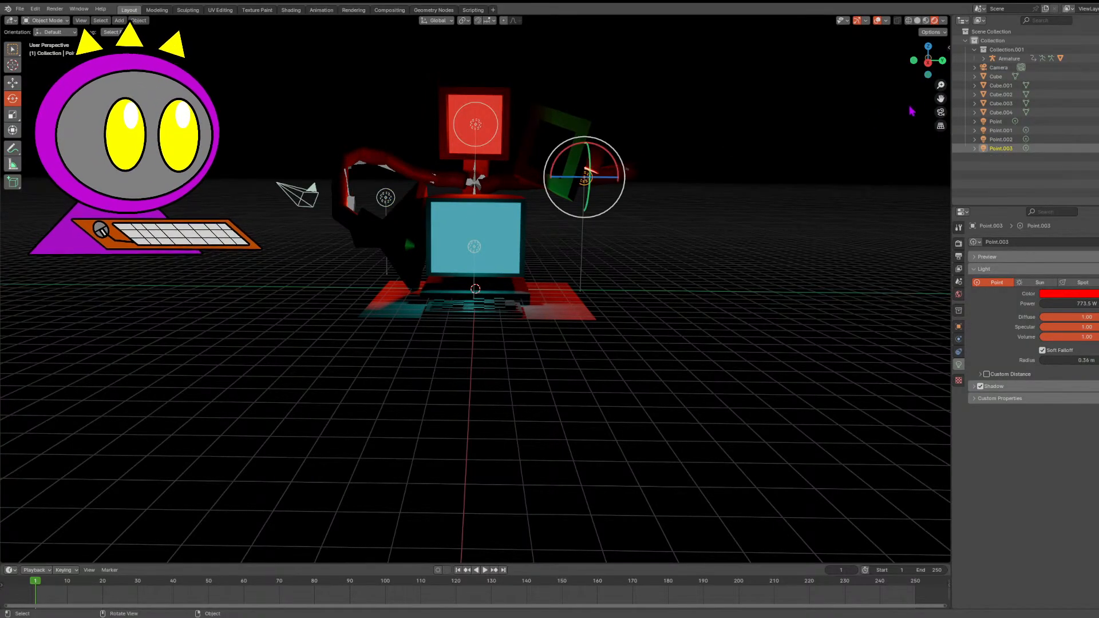
{"action": "mouse_move", "coordinate": [928, 60]}
{"action": "left_mouse_down"}
{"action": "mouse_move", "coordinate": [899, 58]}
{"action": "mouse_move", "coordinate": [946, 64]}
{"action": "left_mouse_up"}
{"action": "key", "text": "g"}
{"action": "left_click", "coordinate": [854, 149]}
{"action": "key", "text": "g"}
{"action": "left_click", "coordinate": [719, 144]}
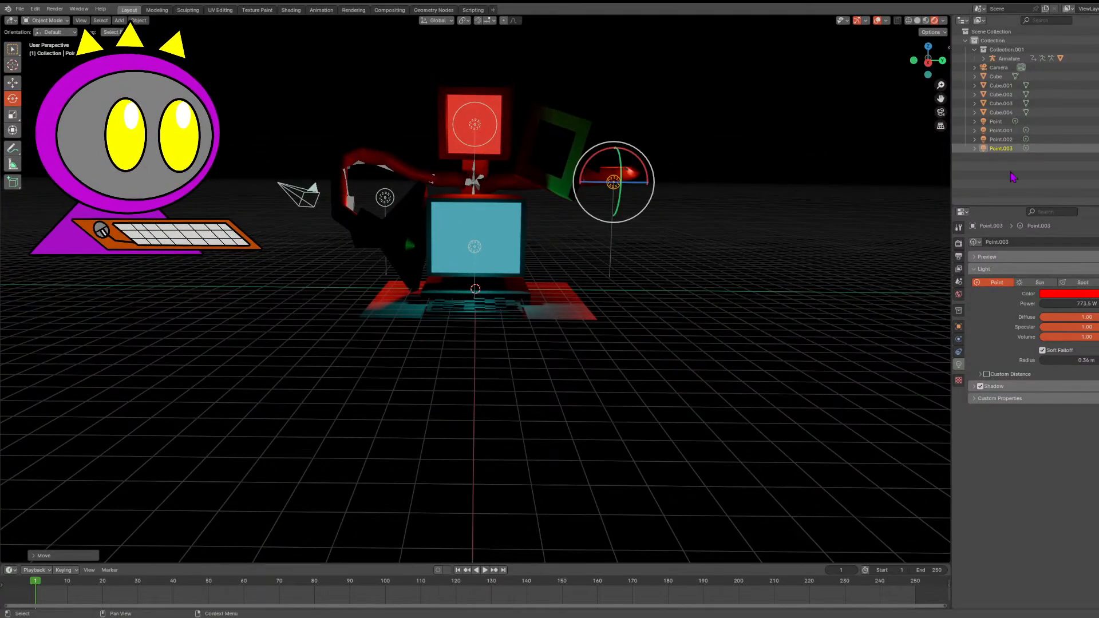
- Hide the viewport gizmos and overlays to inspect the rendered lighting, and show them again
{"action": "left_click", "coordinate": [857, 21]}
{"action": "left_click", "coordinate": [881, 25]}
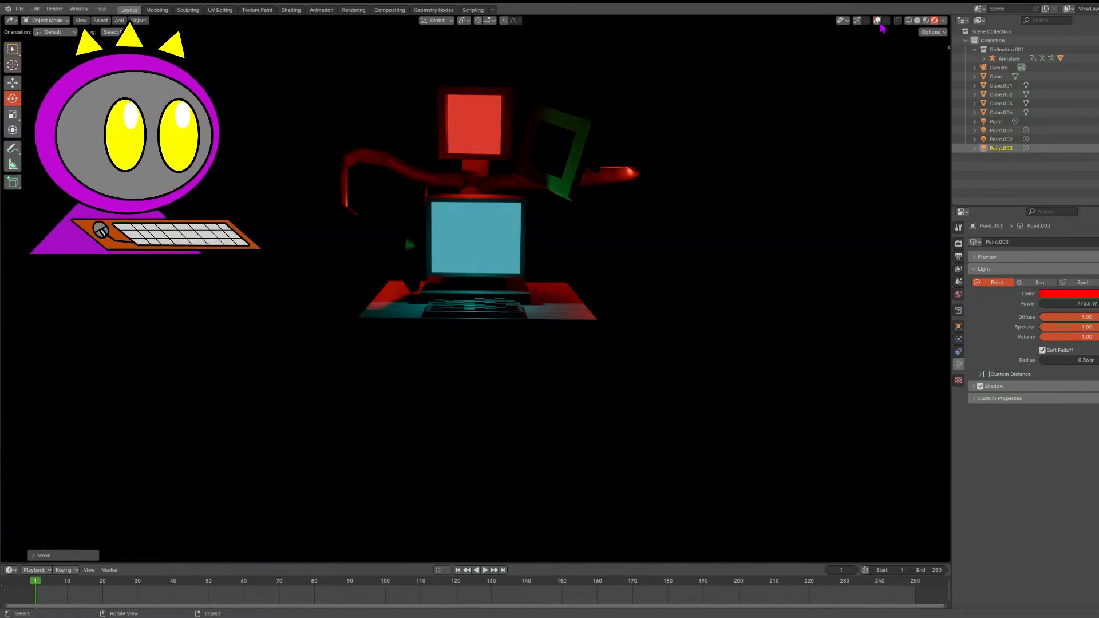
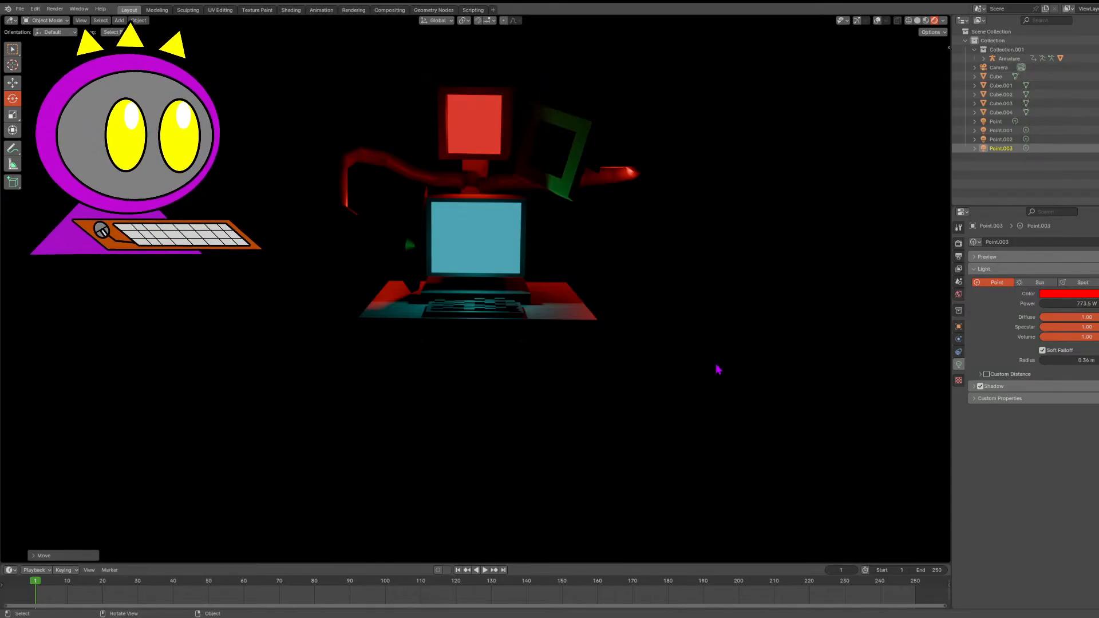
{"action": "left_click", "coordinate": [877, 21]}
{"action": "left_click", "coordinate": [857, 21]}
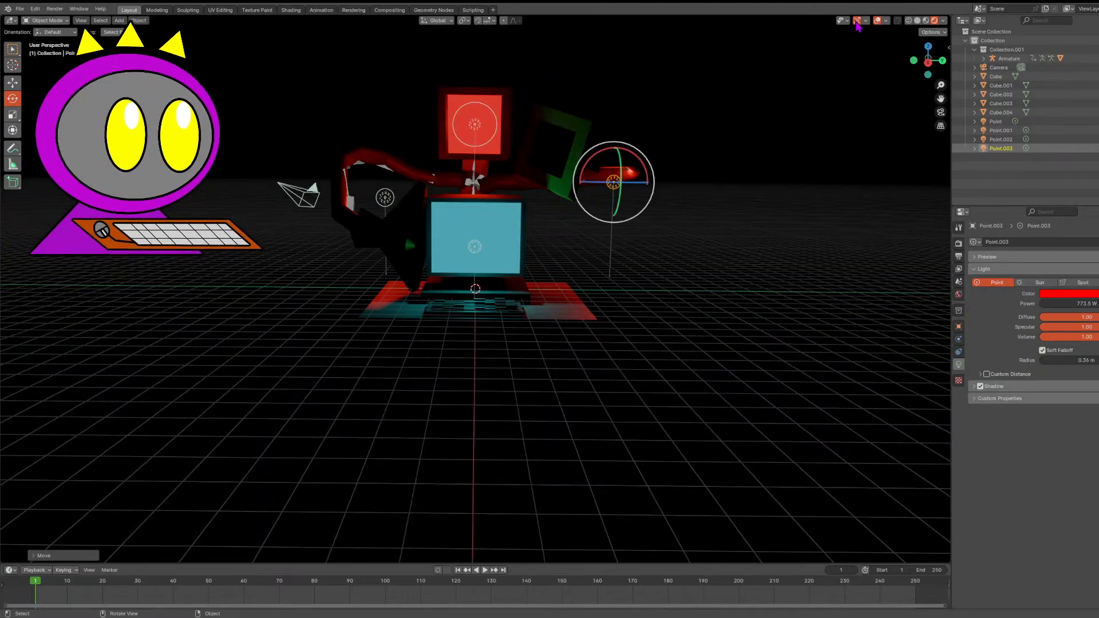
- Try moving the bent arm's red light outward past the camera, and undo the move
{"action": "left_click_drag", "start_coordinate": [916, 60], "coordinate": [918, 61]}
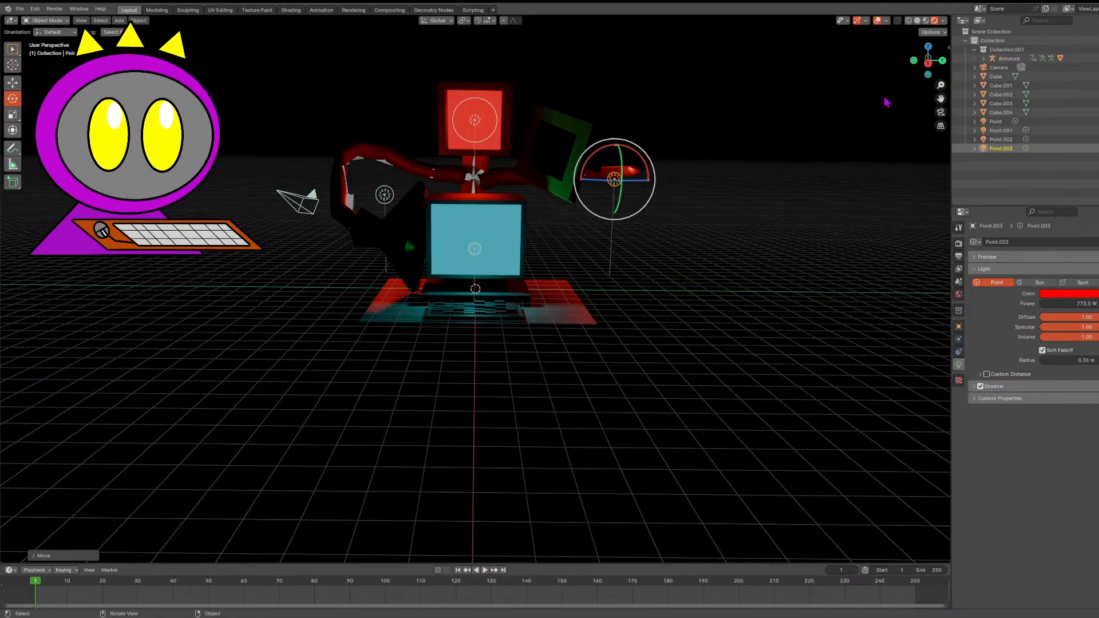
{"action": "left_click", "coordinate": [385, 195]}
{"action": "key", "text": "g"}
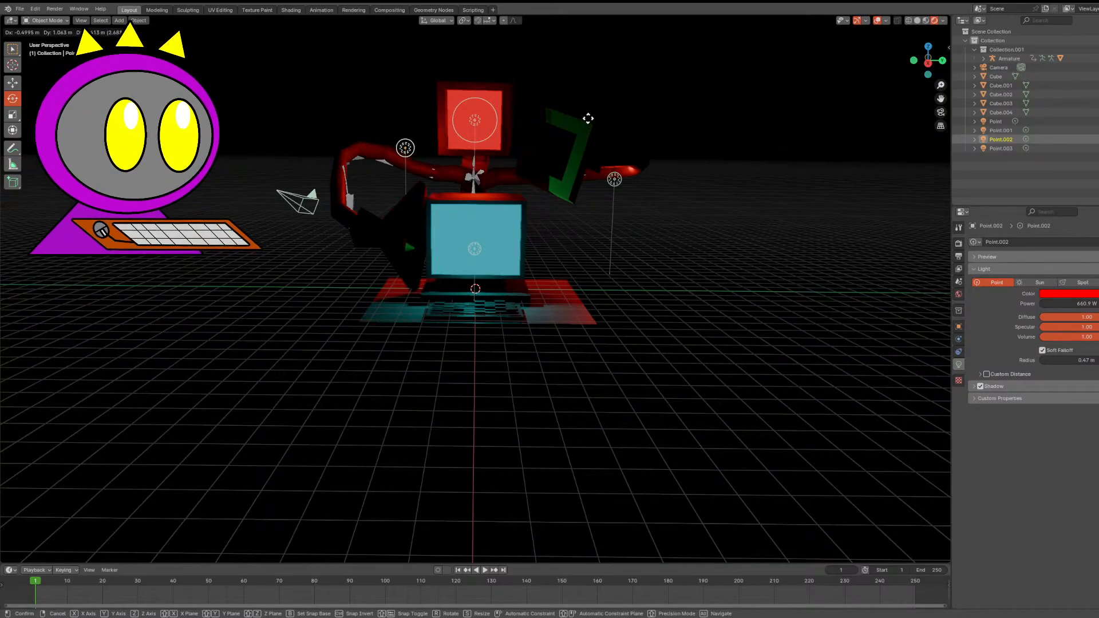
{"action": "left_click", "coordinate": [448, 119]}
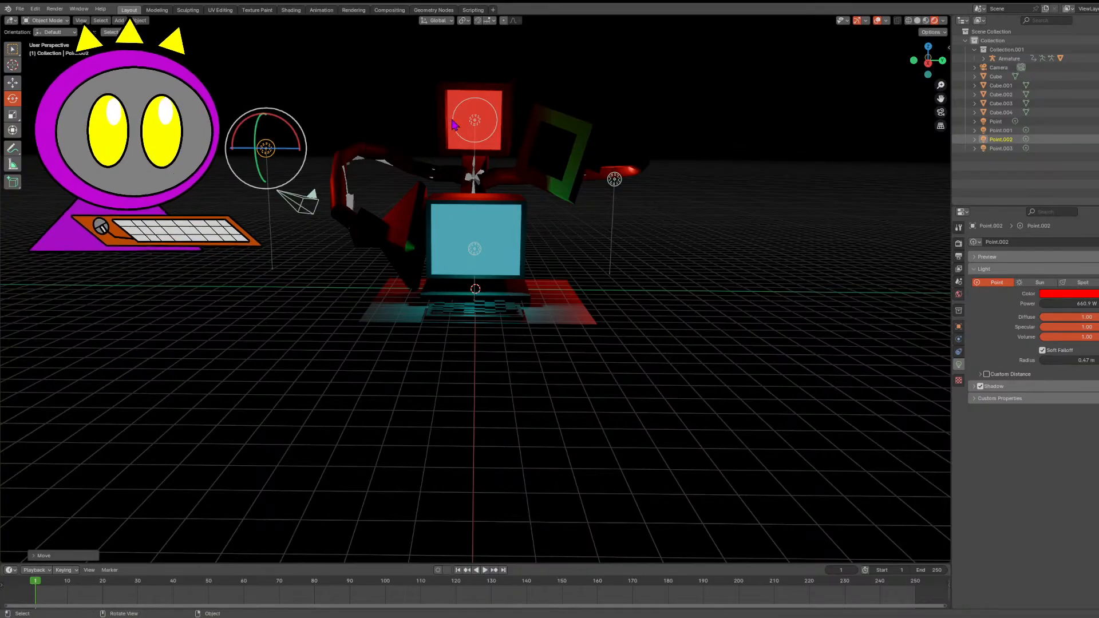
{"action": "left_click_drag", "start_coordinate": [928, 60], "coordinate": [1002, 92]}
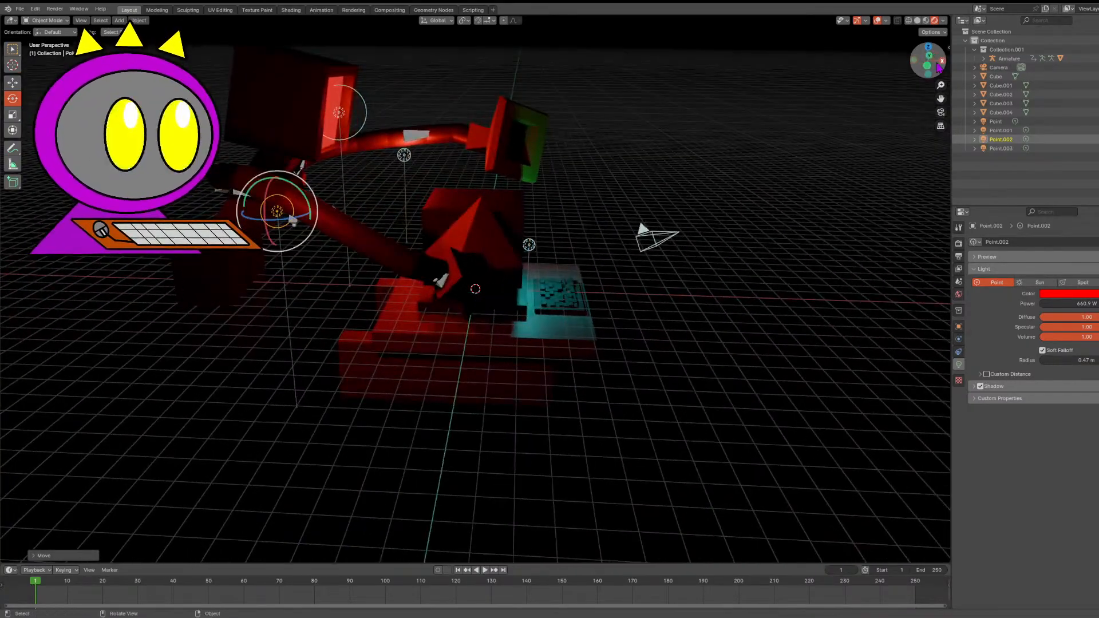
{"action": "key", "text": "ctrl+z"}
{"action": "key", "text": "ctrl+z"}
- Duplicate the framed-hand arm's red light, place the copy in front of the bent arm, and set its power to 564.2 W and radius to 0.25 m
{"action": "left_click_drag", "start_coordinate": [927, 61], "coordinate": [956, 63]}
{"action": "key", "text": "shift+d"}
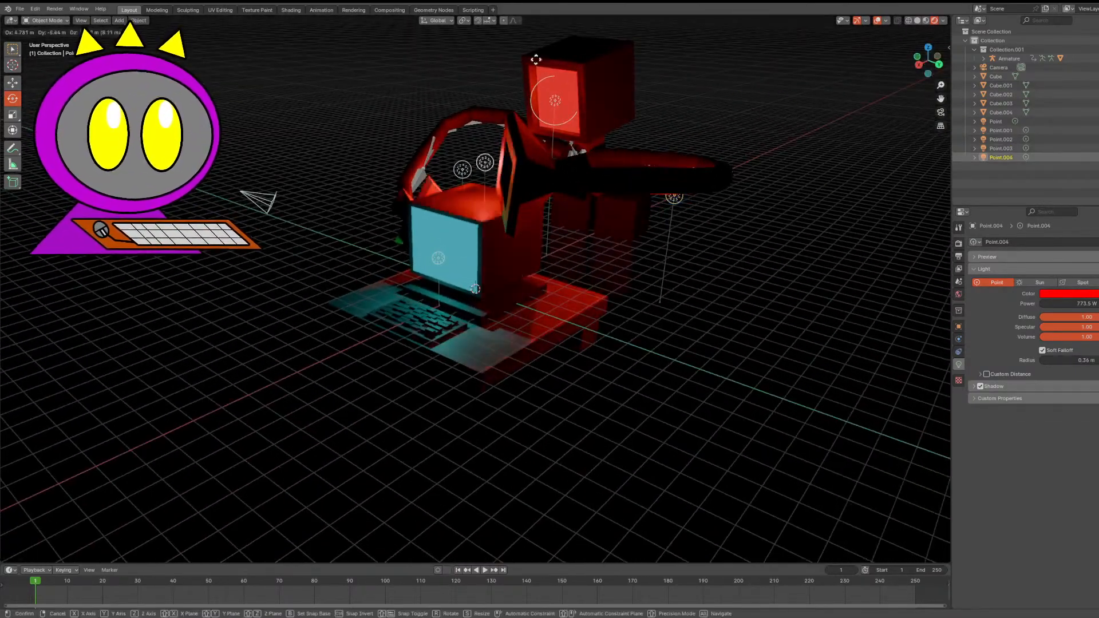
{"action": "left_click", "coordinate": [383, 69]}
{"action": "left_click_drag", "start_coordinate": [1066, 304], "coordinate": [1022, 303]}
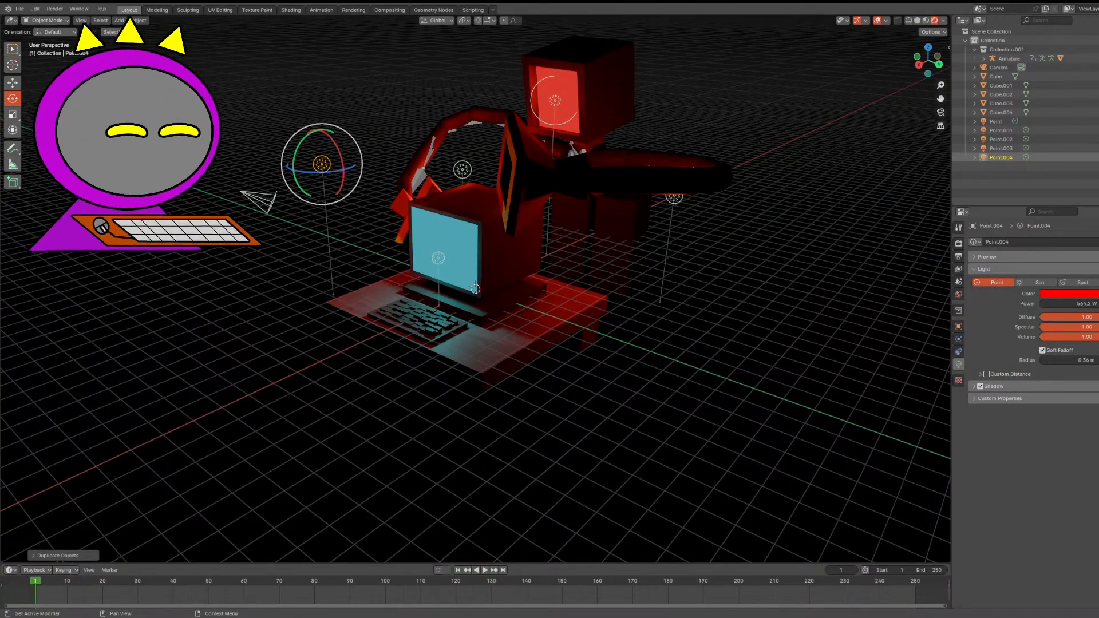
{"action": "left_click_drag", "start_coordinate": [1065, 360], "coordinate": [1042, 360]}
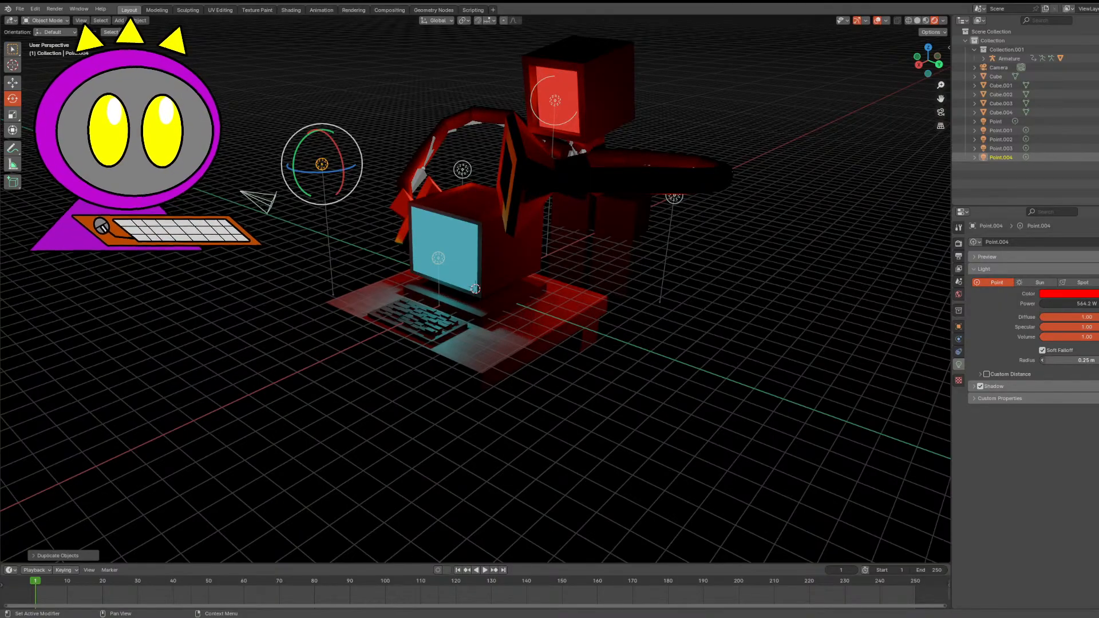
{"action": "left_click_drag", "start_coordinate": [1059, 360], "coordinate": [1076, 360]}
- Lower the duplicated light's power to 75.7 W and reposition it in front of the bent arm's hand
{"action": "left_click_drag", "start_coordinate": [1071, 303], "coordinate": [1031, 303]}
{"action": "key", "text": "g"}
{"action": "left_click", "coordinate": [395, 351]}
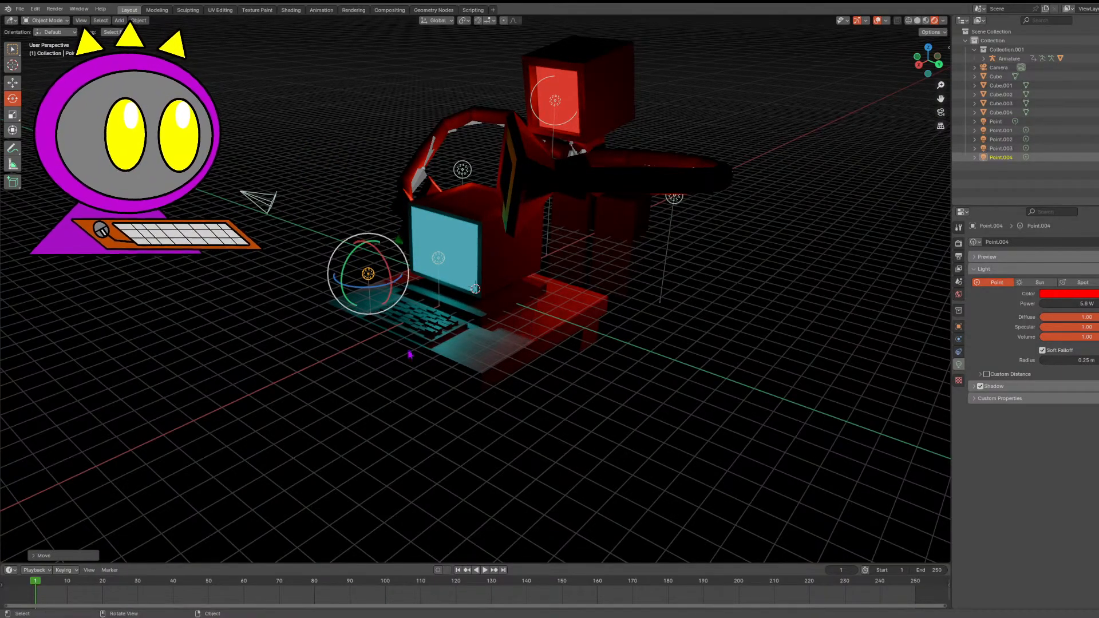
{"action": "left_click_drag", "start_coordinate": [1065, 304], "coordinate": [1072, 303]}
{"action": "key", "text": "g"}
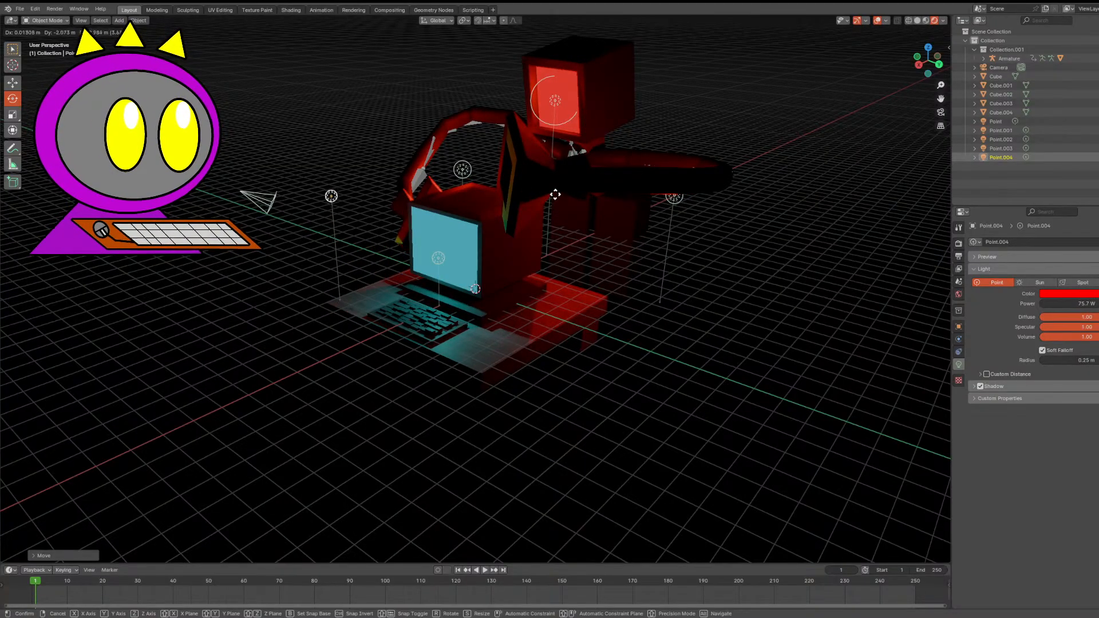
{"action": "left_click", "coordinate": [558, 197]}
- Duplicate the 75.7 W red light and place the copy in front of the framed hand
{"action": "left_click_drag", "start_coordinate": [923, 62], "coordinate": [680, 177]}
{"action": "key", "text": "shift+d"}
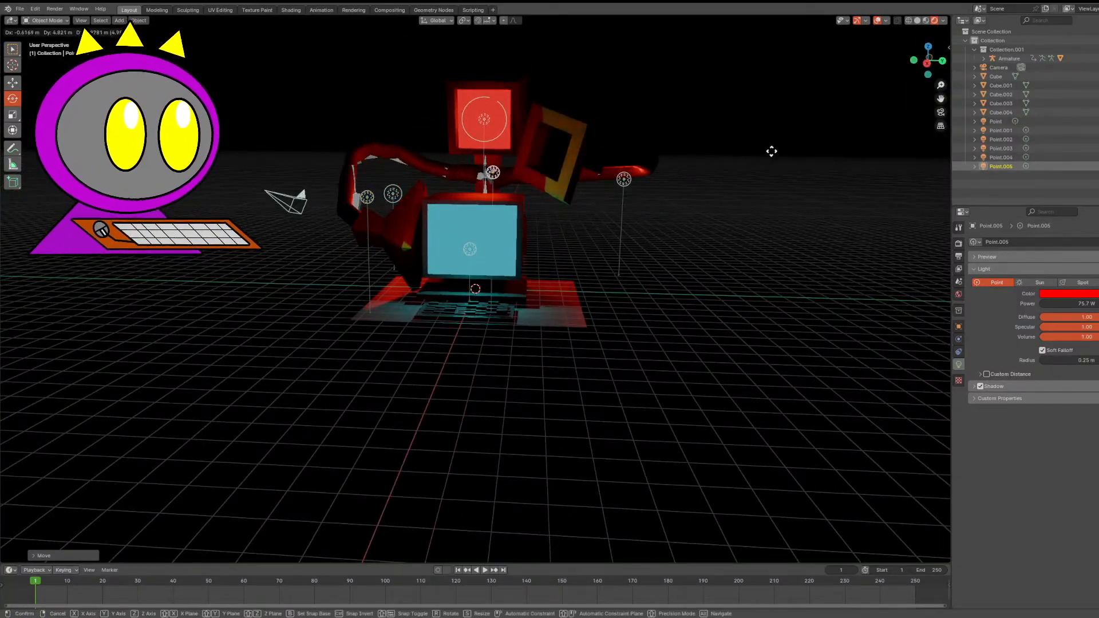
{"action": "left_click", "coordinate": [847, 162]}
- Hide the viewport overlays and inspect the rendered scene from the front
{"action": "left_click_drag", "start_coordinate": [929, 59], "coordinate": [922, 61]}
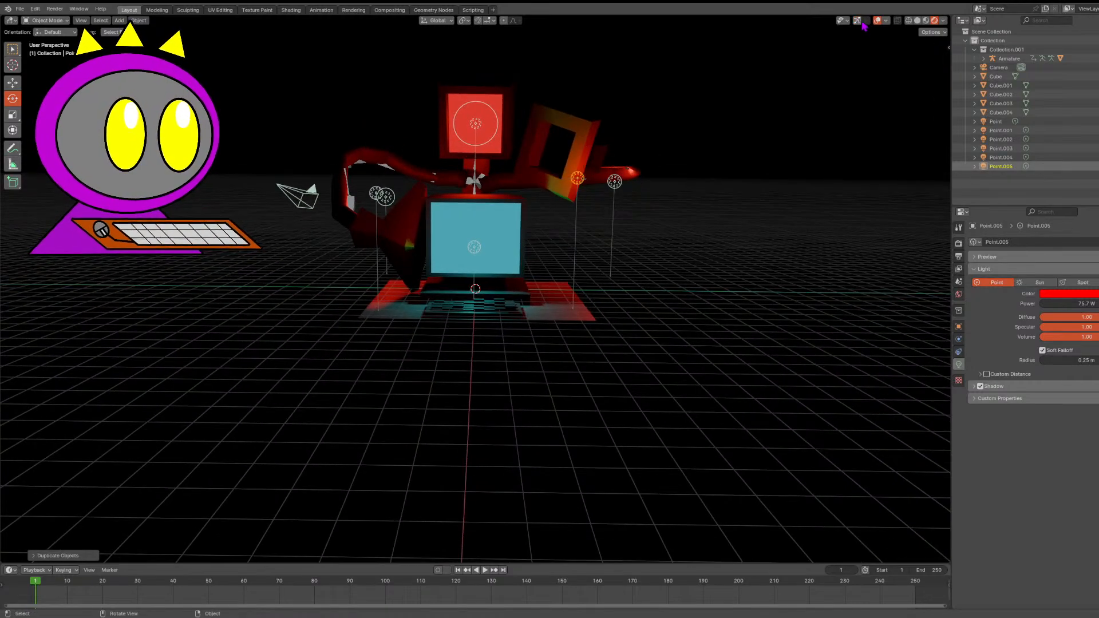
{"action": "left_click", "coordinate": [877, 21]}
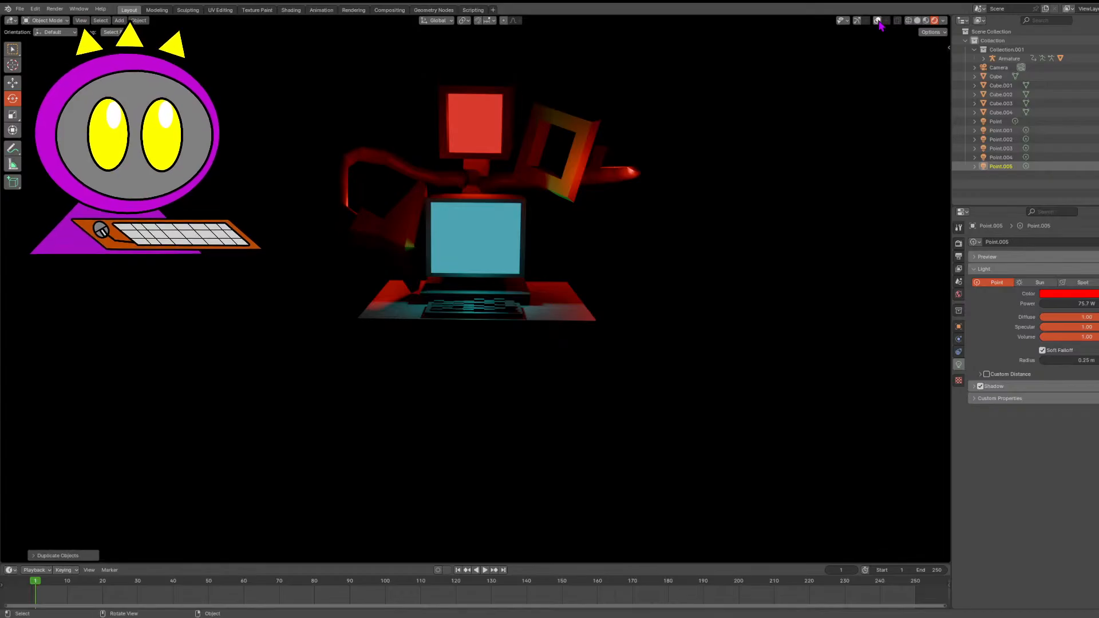
{"action": "left_click", "coordinate": [878, 21]}
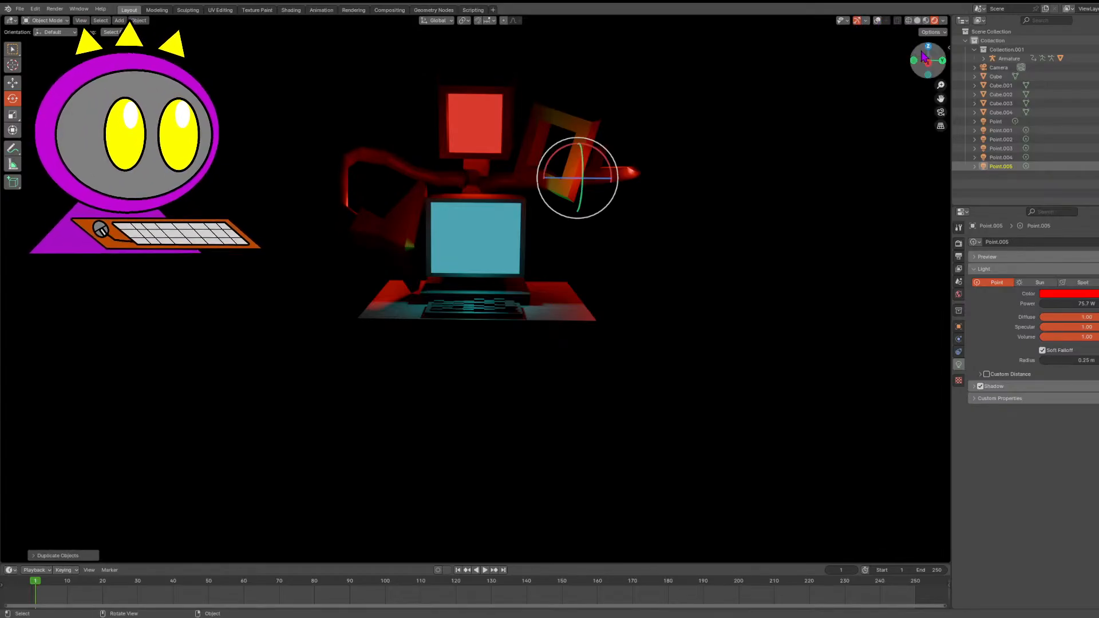
{"action": "left_click_drag", "start_coordinate": [928, 59], "coordinate": [927, 61]}
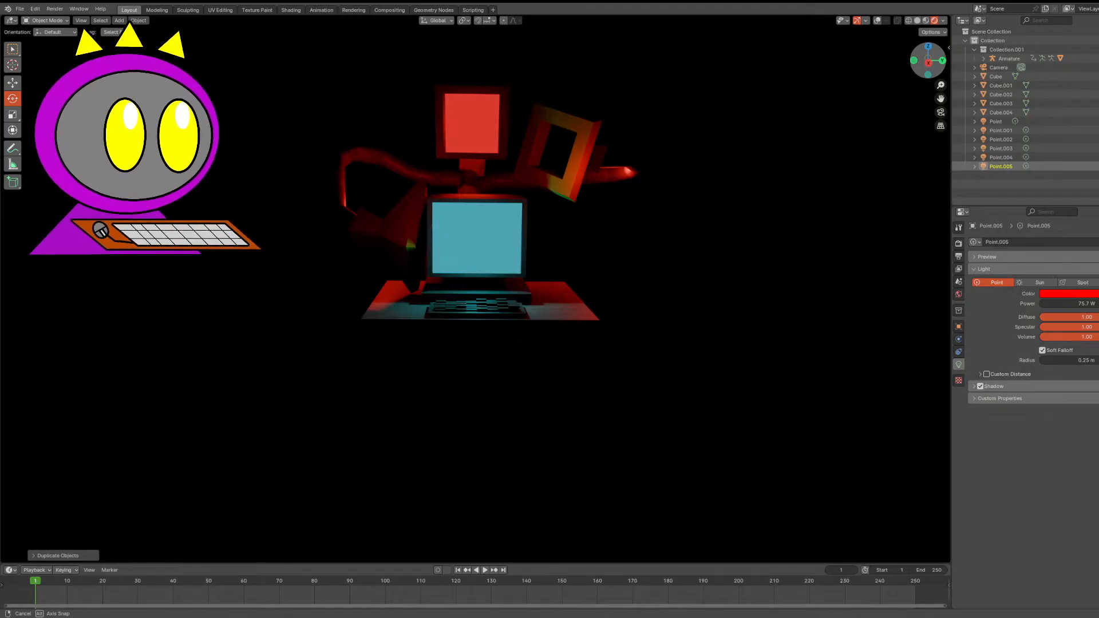
{"action": "left_click_drag", "start_coordinate": [927, 61], "coordinate": [928, 60]}
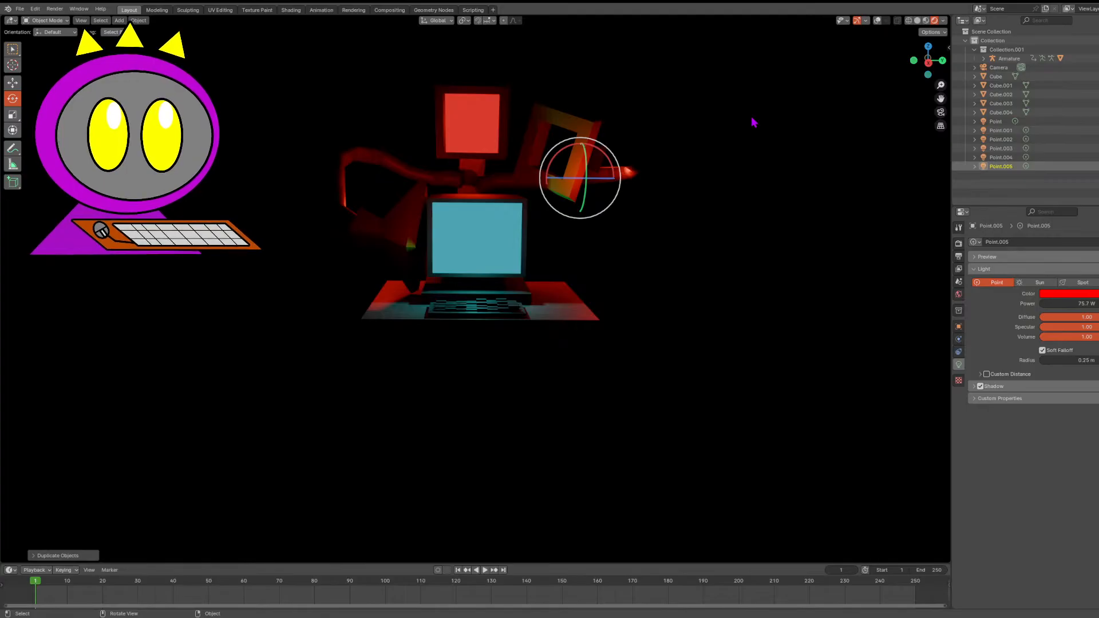
- Duplicate the framed hand's 75.7 W light, place the copy low in front of the desk legs, and save the file
{"action": "key", "text": "shift+d"}
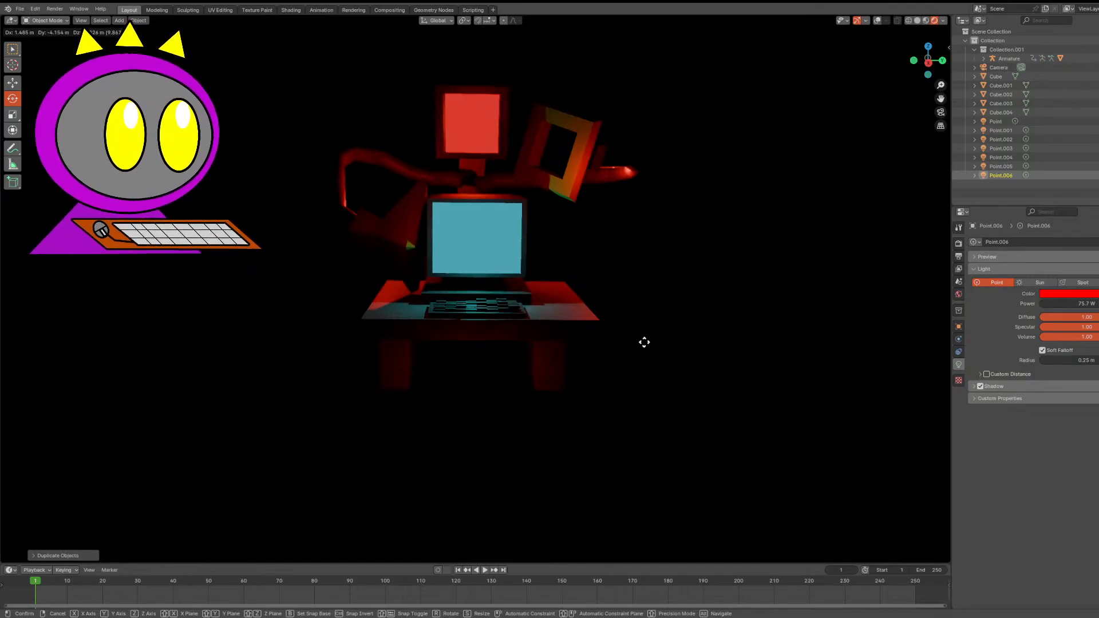
{"action": "left_click", "coordinate": [644, 373]}
{"action": "left_click", "coordinate": [709, 224]}
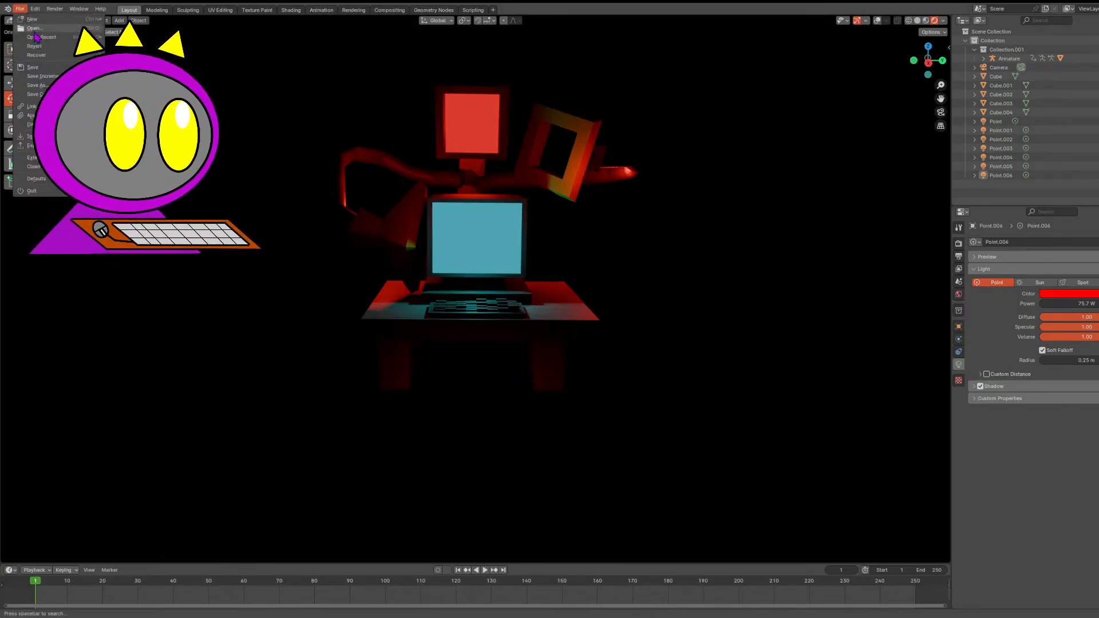
{"action": "key", "text": "ctrl+s"}
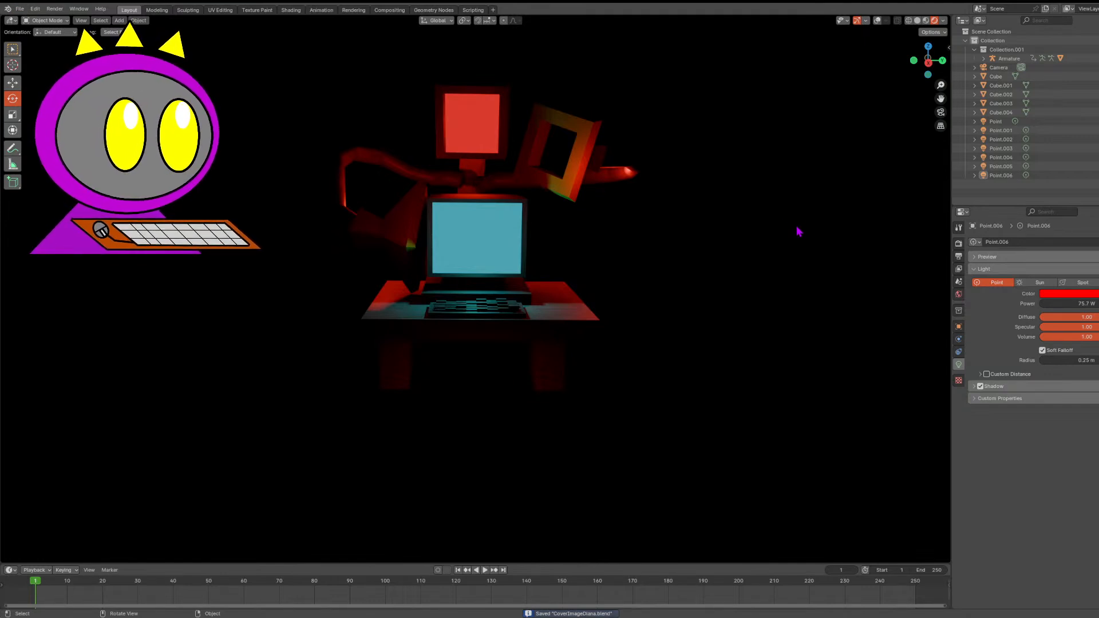
- Select the character model, switch the viewport to wireframe shading, and clear the selection
{"action": "left_click_drag", "start_coordinate": [926, 60], "coordinate": [860, 75]}
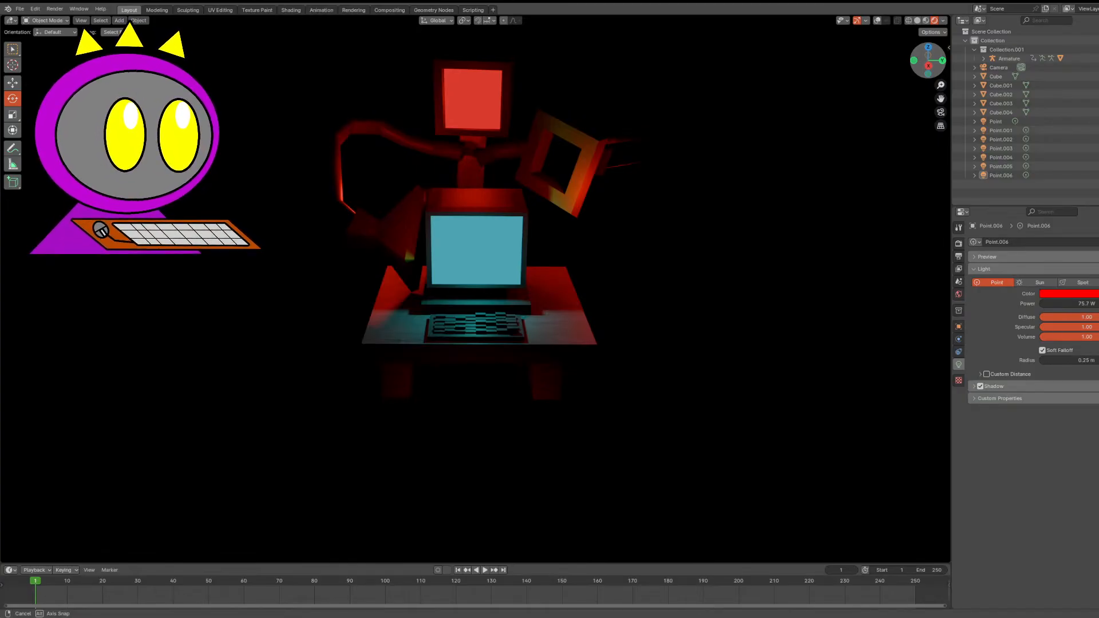
{"action": "left_click_drag", "start_coordinate": [860, 74], "coordinate": [389, 76]}
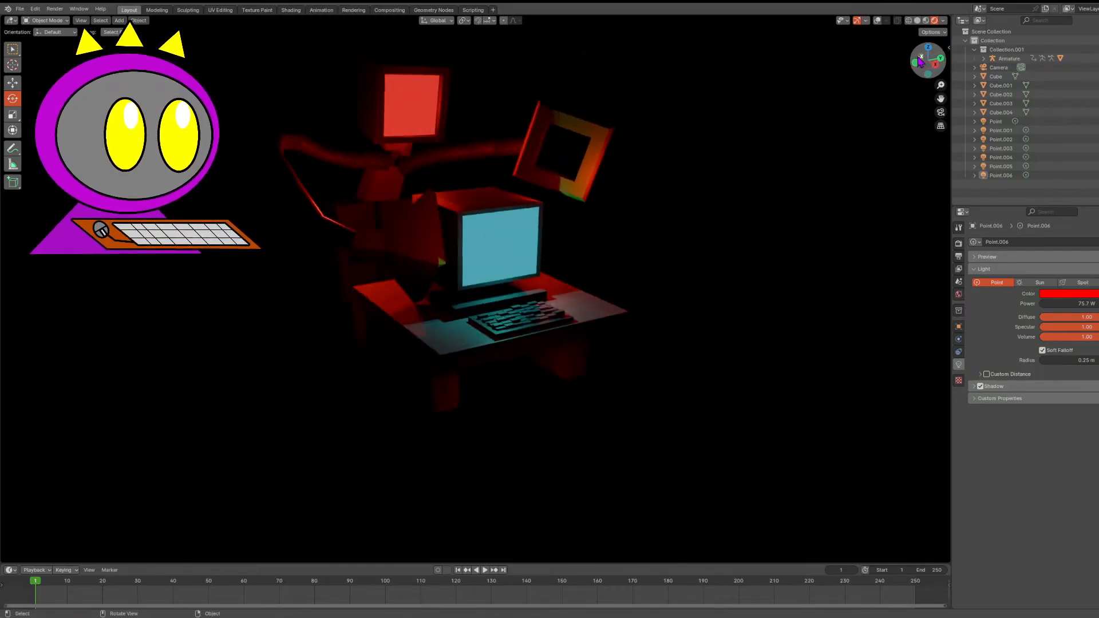
{"action": "left_click", "coordinate": [397, 108]}
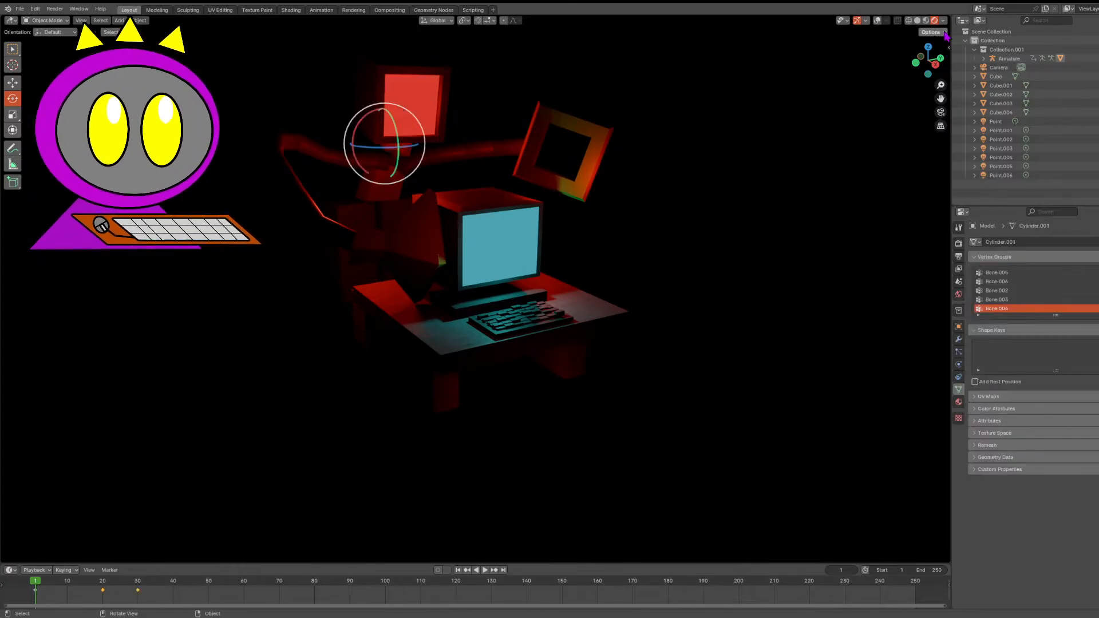
{"action": "left_click", "coordinate": [909, 20]}
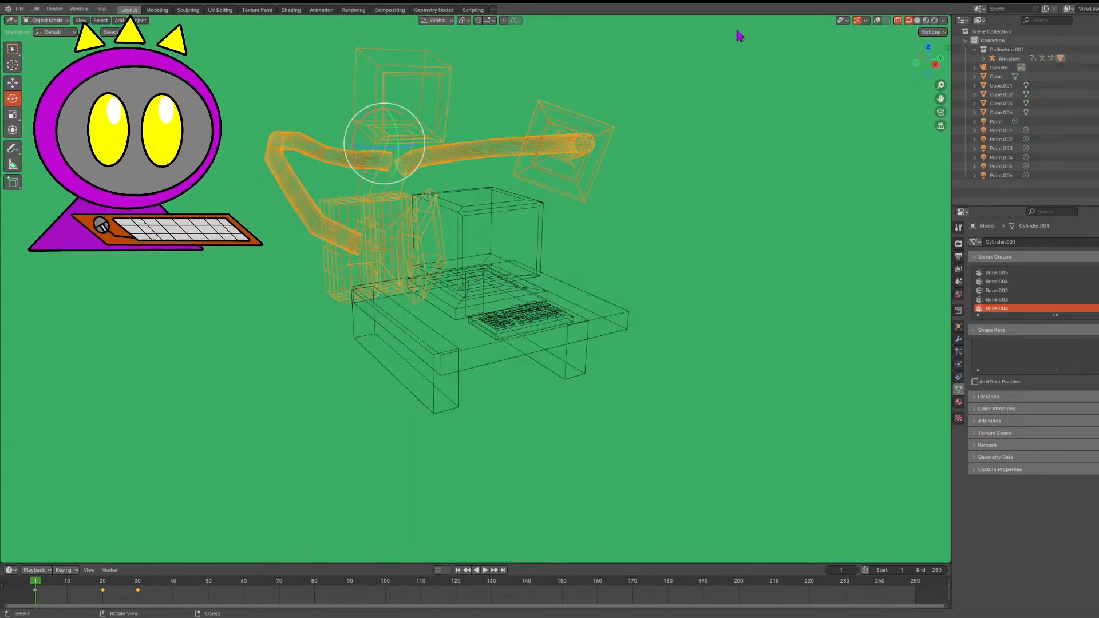
{"action": "left_click", "coordinate": [47, 20]}
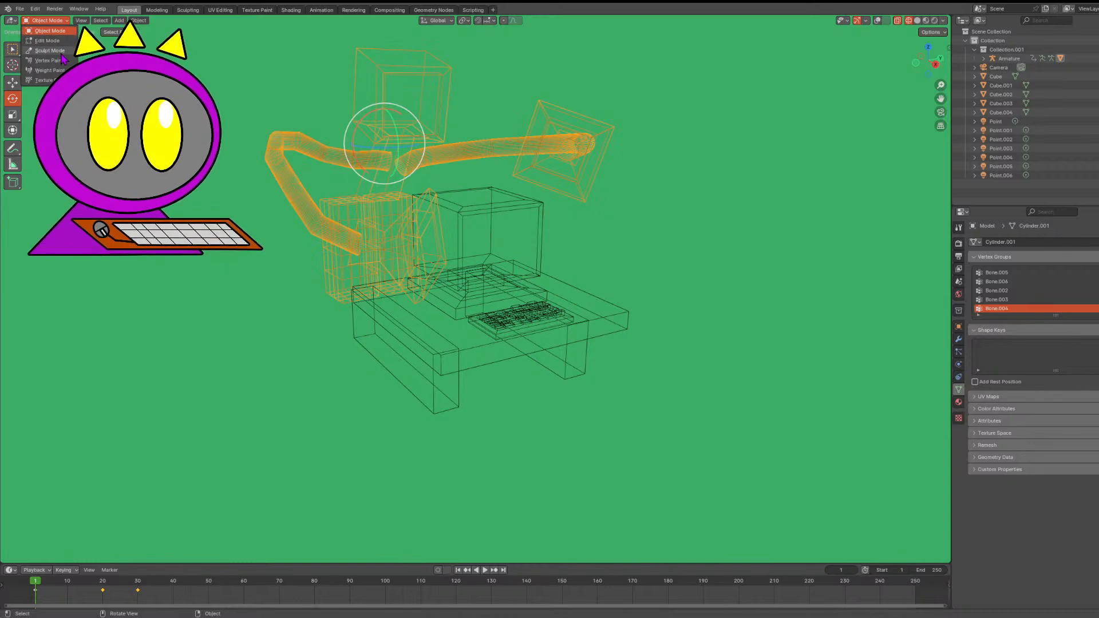
{"action": "left_click", "coordinate": [231, 57]}
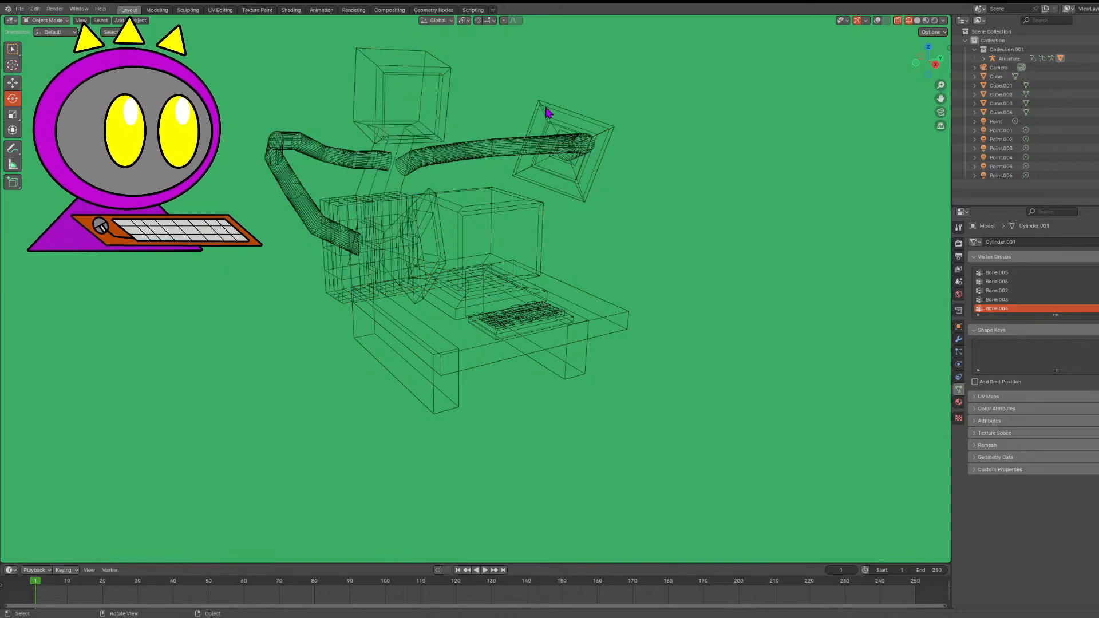
- Select the character's armature, put it in Pose Mode, and show the viewport overlays
{"action": "left_click", "coordinate": [999, 58]}
{"action": "left_click", "coordinate": [47, 20]}
{"action": "left_click", "coordinate": [58, 55]}
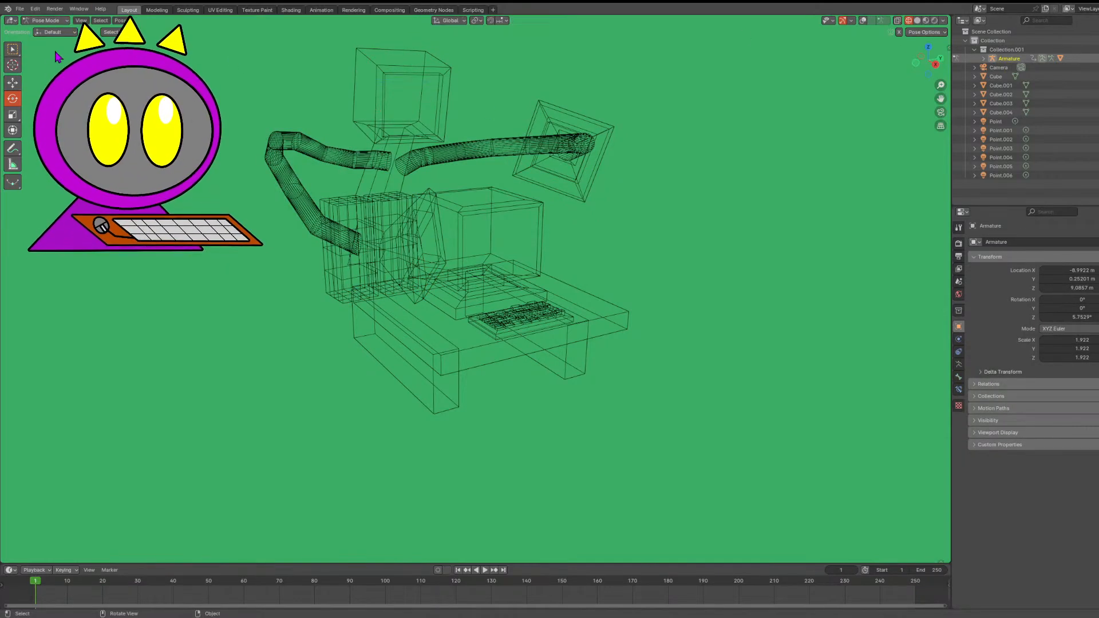
{"action": "left_click", "coordinate": [863, 20]}
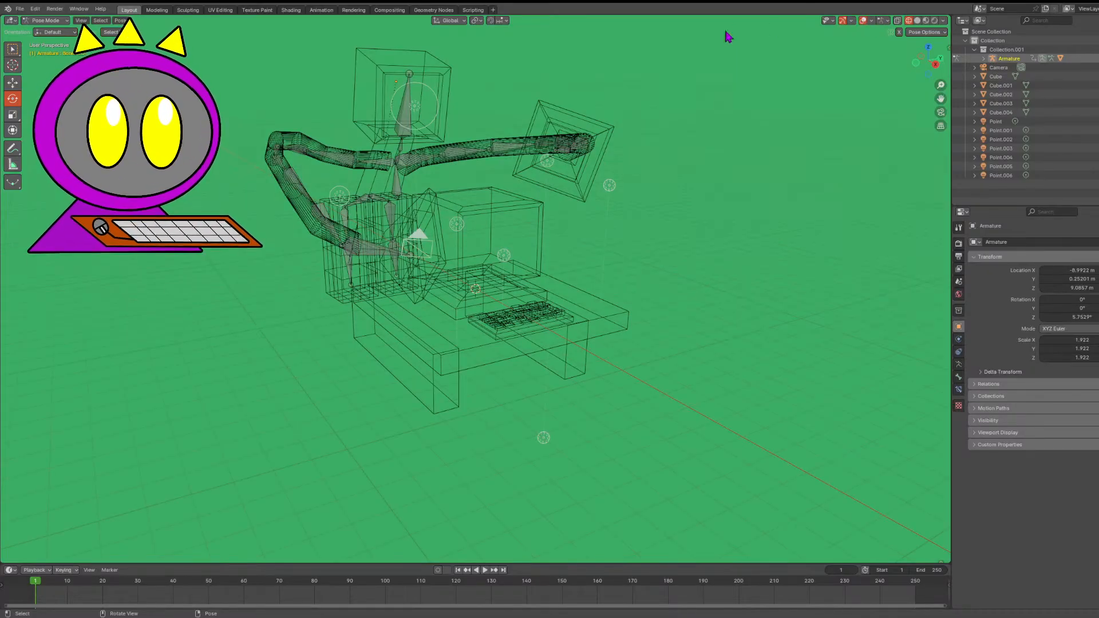
- Rotate the lower spine bone of the character's armature in the wireframe view
{"action": "scroll", "coordinate": [727, 36], "scroll_direction": "up", "scroll_amount": 1}
{"action": "left_click_drag", "start_coordinate": [936, 61], "coordinate": [649, 272]}
{"action": "left_click", "coordinate": [226, 280]}
{"action": "key", "text": "r"}
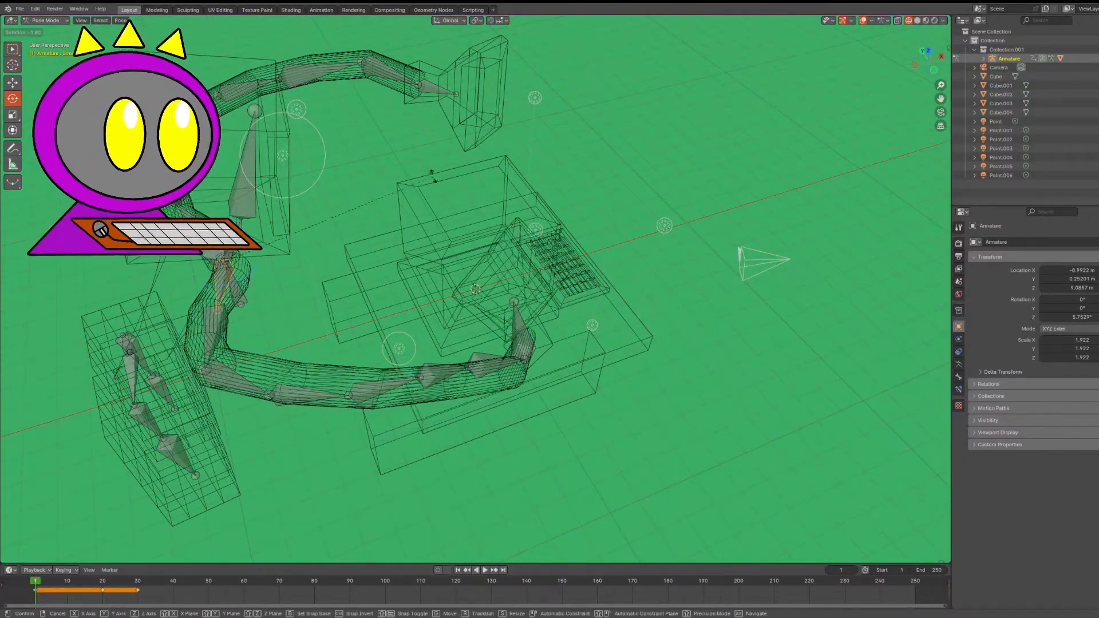
{"action": "left_click", "coordinate": [434, 176]}
- Move the hip bone of the leg opposite the framed hand to reposition that leg under the body
{"action": "mouse_move", "coordinate": [930, 55]}
{"action": "left_mouse_down"}
{"action": "mouse_move", "coordinate": [939, 41]}
{"action": "mouse_move", "coordinate": [928, 62]}
{"action": "left_mouse_up"}
{"action": "left_click_drag", "start_coordinate": [139, 263], "coordinate": [587, 169]}
{"action": "left_click_drag", "start_coordinate": [927, 72], "coordinate": [790, 97]}
{"action": "key", "text": "g"}
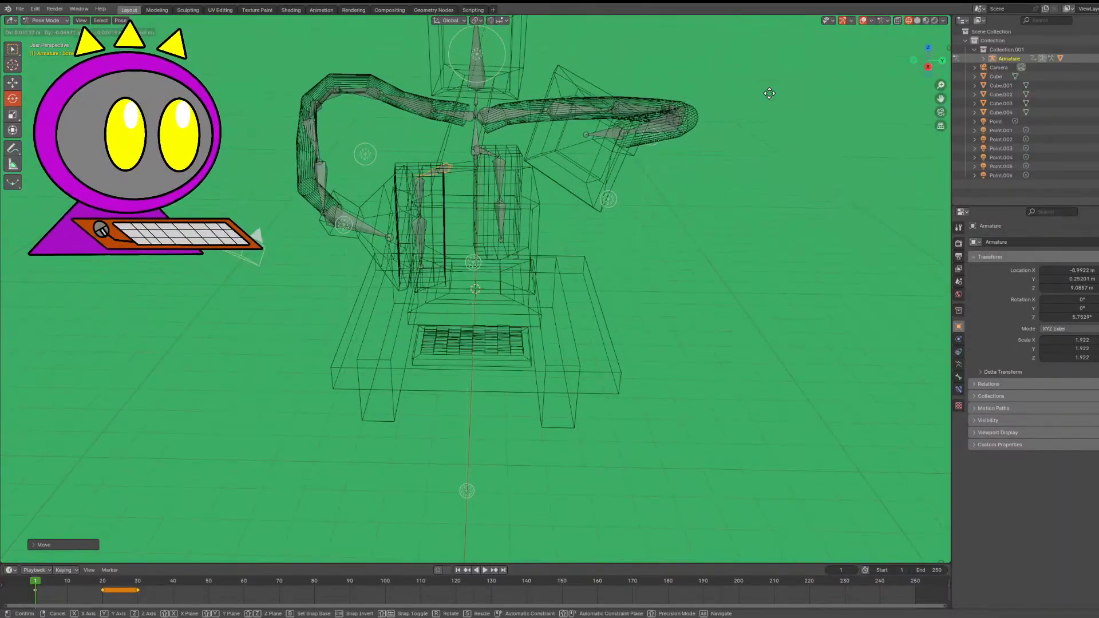
{"action": "left_click", "coordinate": [791, 98]}
- Move the hip bone on the framed hand's side so both leg blocks line up beneath the torso
{"action": "left_click_drag", "start_coordinate": [932, 63], "coordinate": [799, 60]}
{"action": "left_click", "coordinate": [789, 247]}
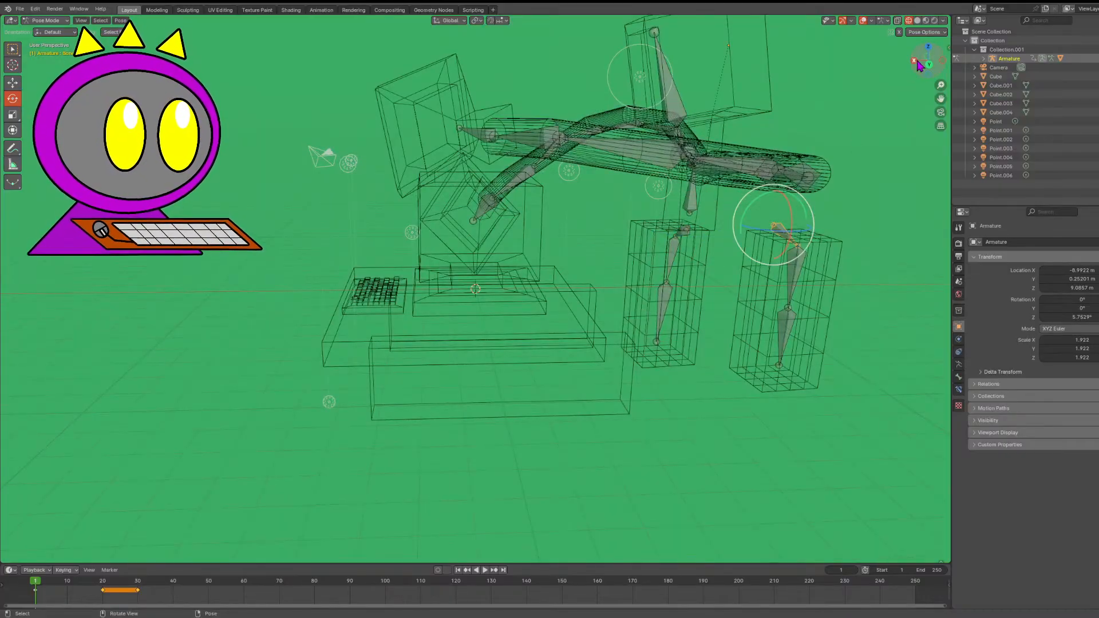
{"action": "left_click_drag", "start_coordinate": [917, 66], "coordinate": [870, 64]}
{"action": "key", "text": "g"}
{"action": "left_click", "coordinate": [772, 111]}
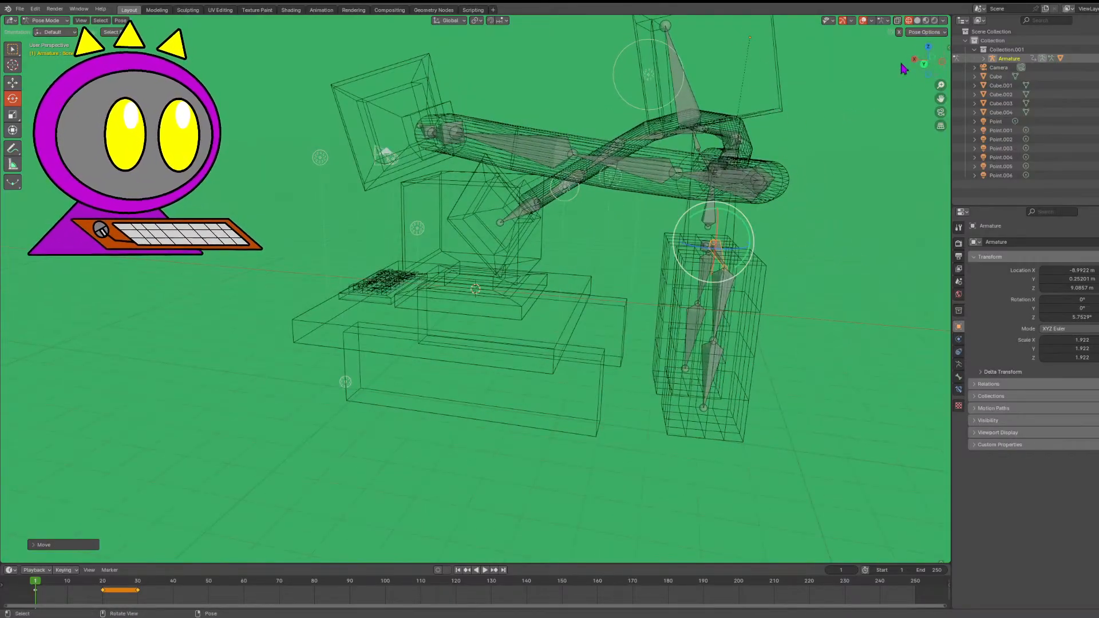
- Clear the bone selection, select the head bone, and tilt it slightly forward toward the computer
{"action": "left_click_drag", "start_coordinate": [933, 53], "coordinate": [853, 89]}
{"action": "scroll", "coordinate": [853, 89], "scroll_direction": "down", "scroll_amount": 3}
{"action": "left_click_drag", "start_coordinate": [722, 27], "coordinate": [348, 338]}
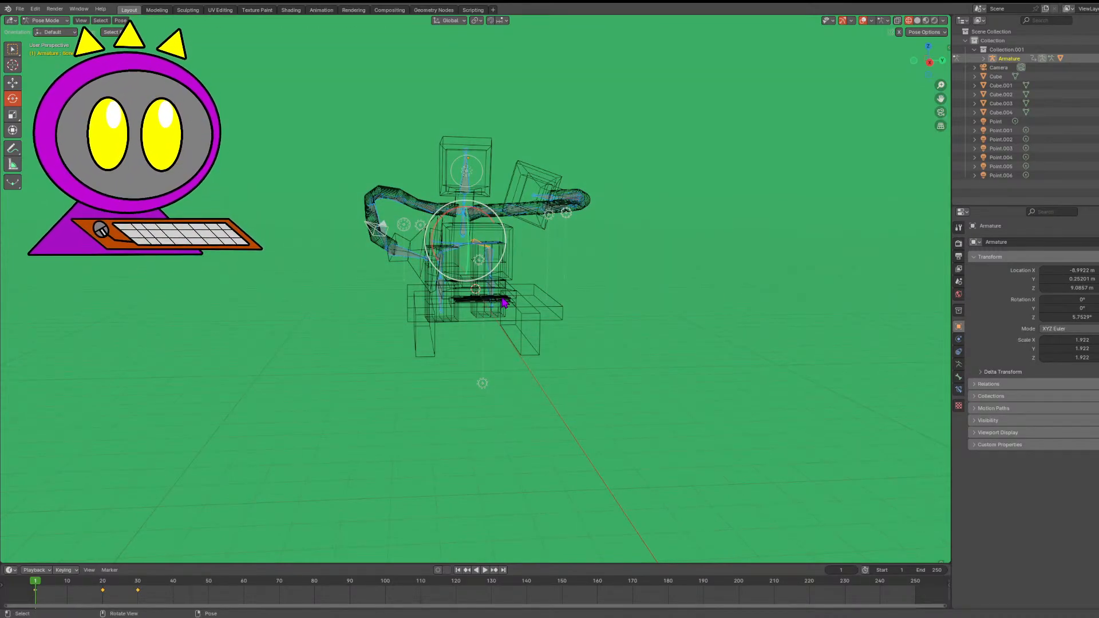
{"action": "left_click", "coordinate": [738, 166]}
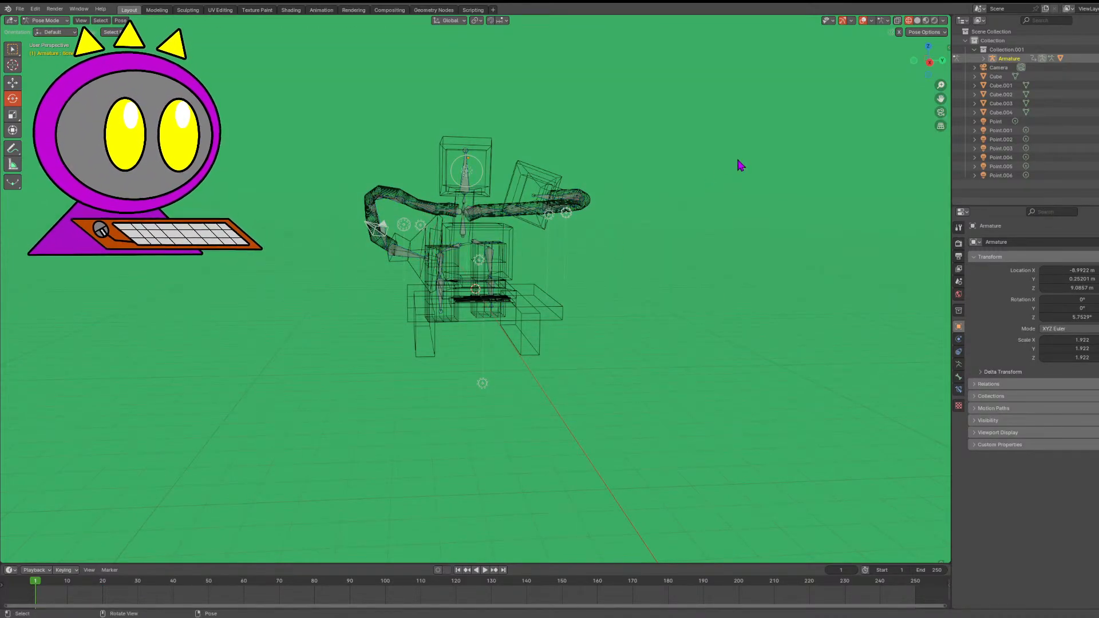
{"action": "left_click", "coordinate": [461, 170]}
{"action": "left_click_drag", "start_coordinate": [930, 59], "coordinate": [671, 106]}
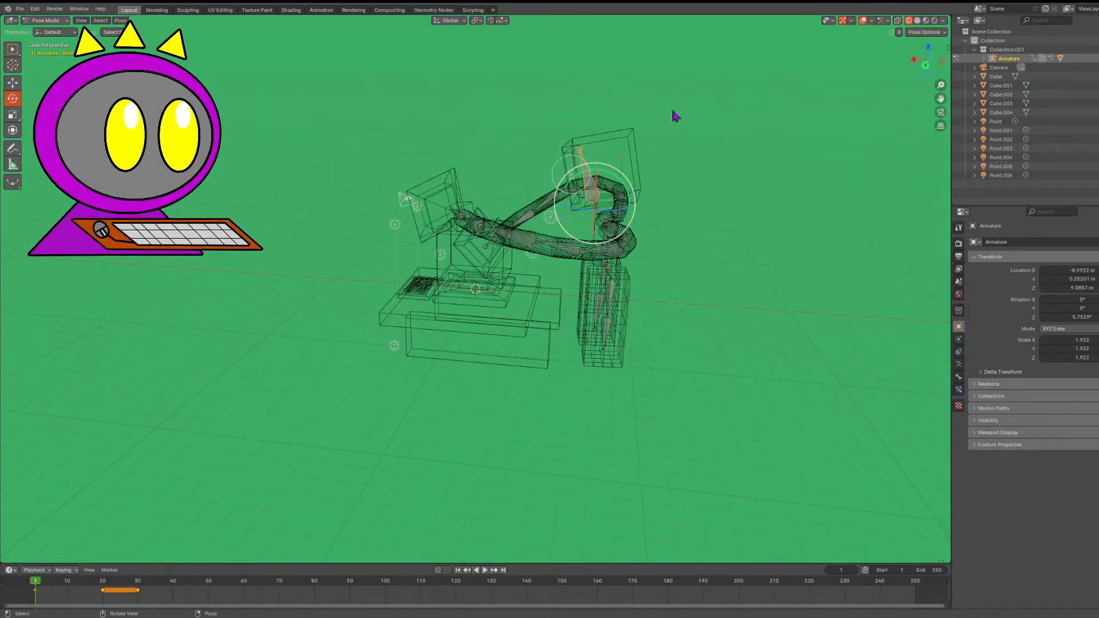
{"action": "left_click_drag", "start_coordinate": [621, 173], "coordinate": [610, 179]}
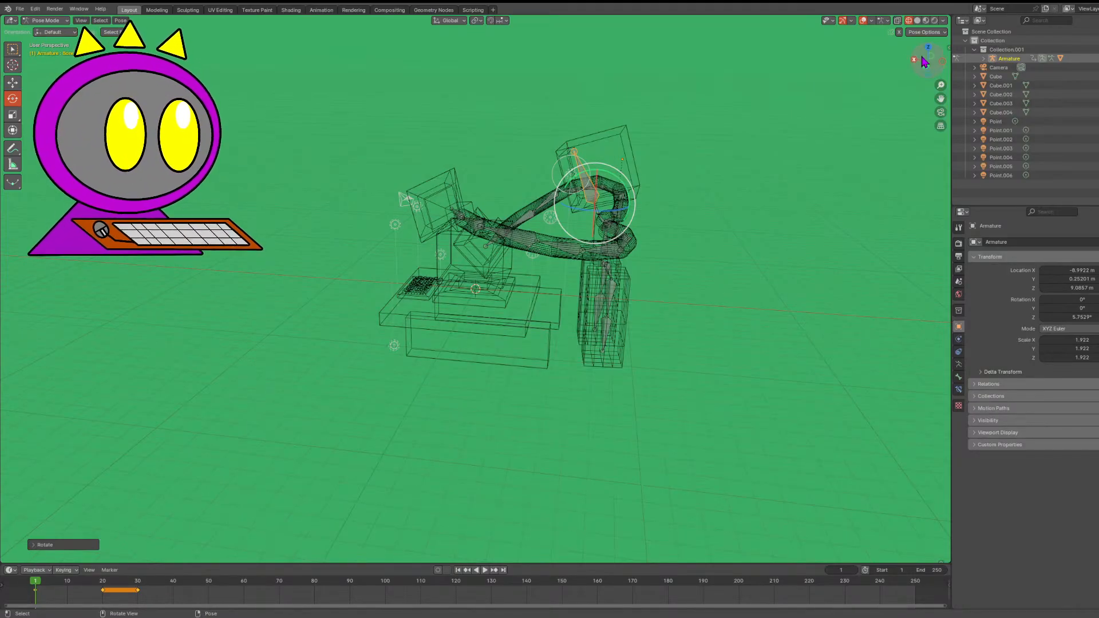
- Switch the viewport to rendered shading and hide the overlays to check the new pose from the front
{"action": "left_click", "coordinate": [934, 20]}
{"action": "left_click_drag", "start_coordinate": [930, 60], "coordinate": [896, 62]}
{"action": "left_click", "coordinate": [863, 20]}
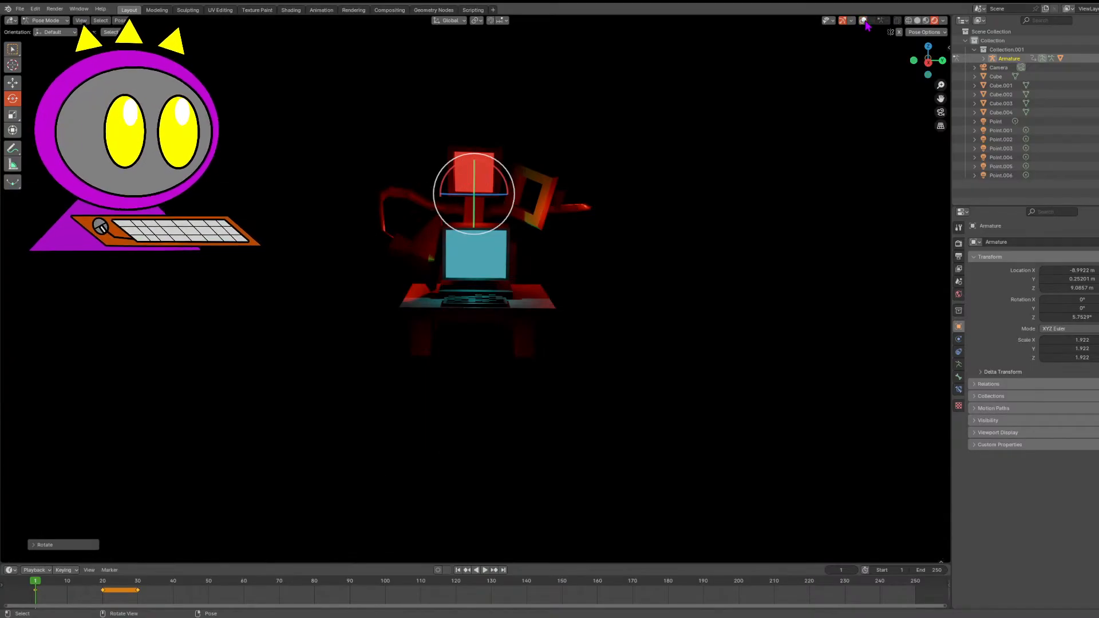
{"action": "left_click_drag", "start_coordinate": [925, 74], "coordinate": [860, 139]}
{"action": "scroll", "coordinate": [860, 139], "scroll_direction": "up", "scroll_amount": 1}
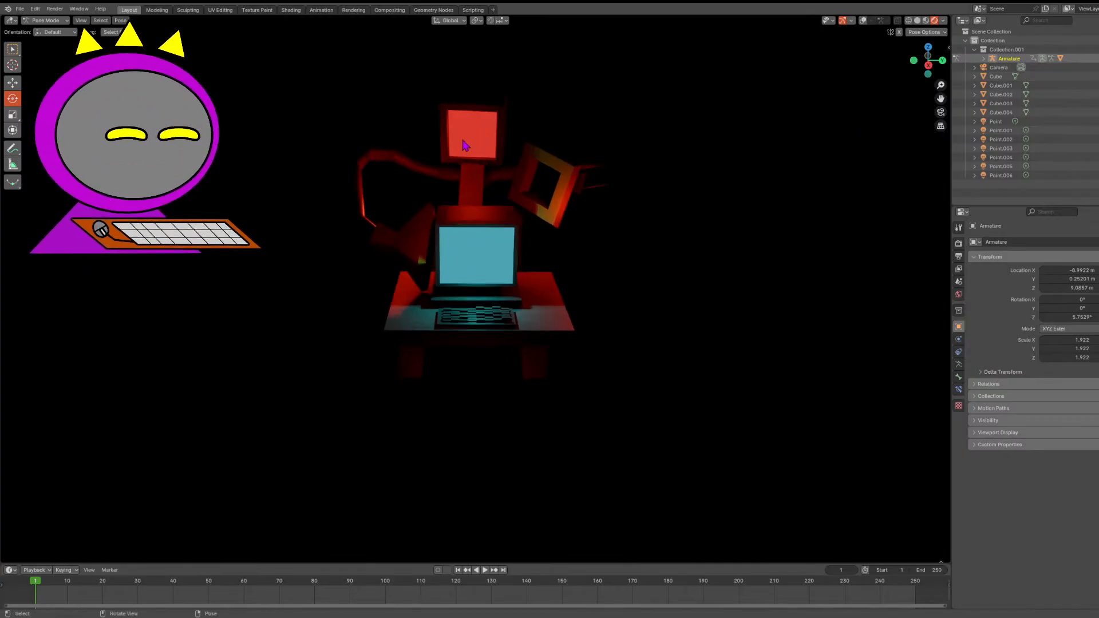
- With the head bone selected, hide the viewport overlays and gizmos, and save the file
{"action": "left_click", "coordinate": [863, 20]}
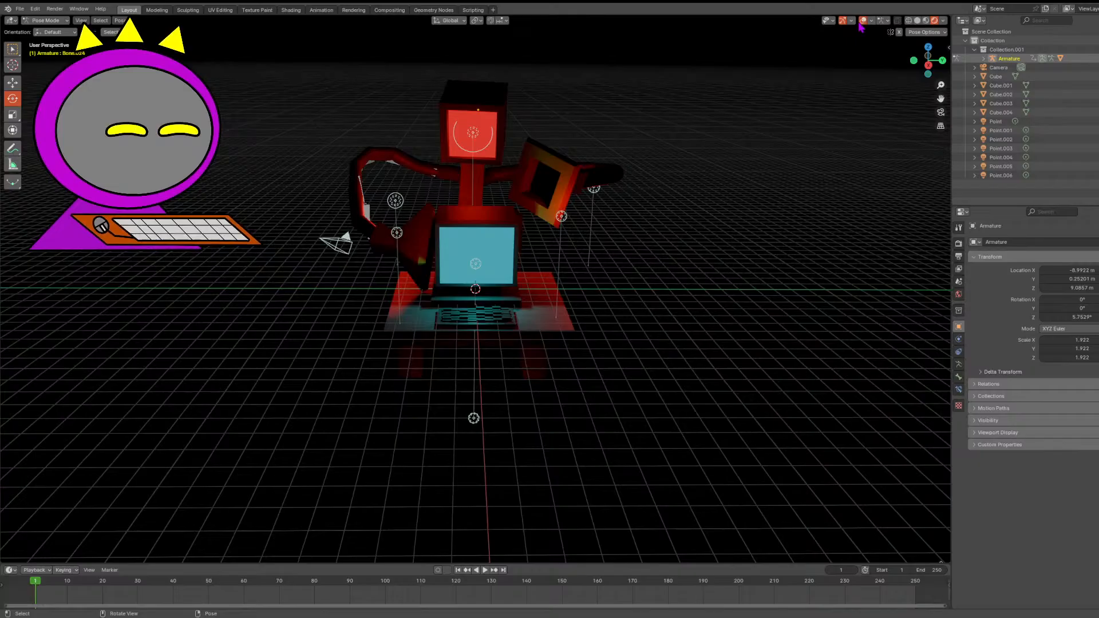
{"action": "left_click", "coordinate": [473, 133]}
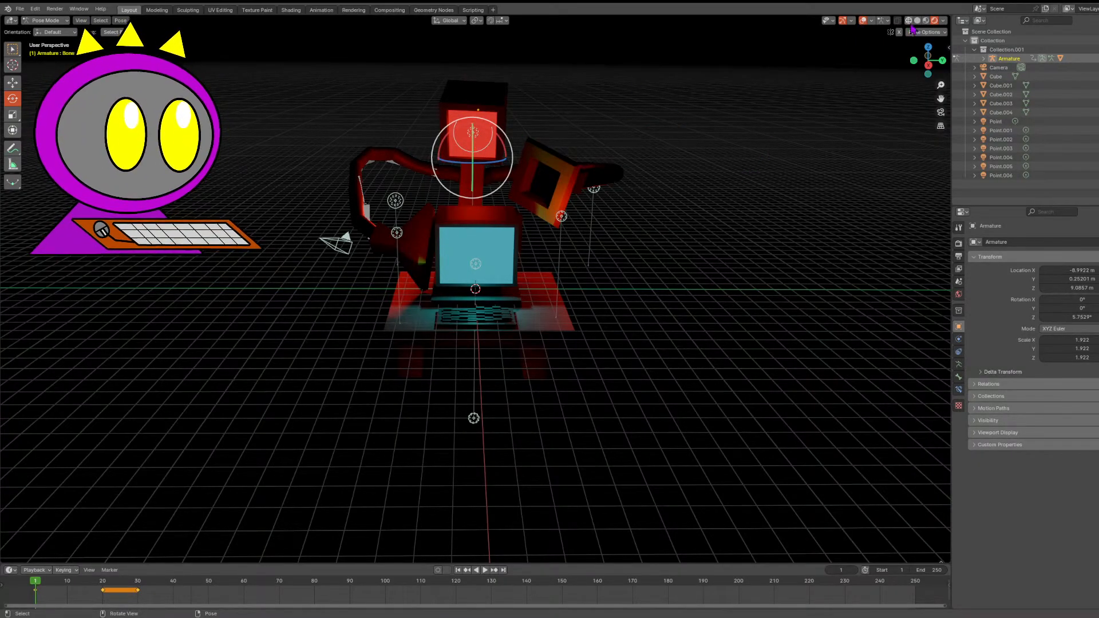
{"action": "left_click", "coordinate": [863, 21]}
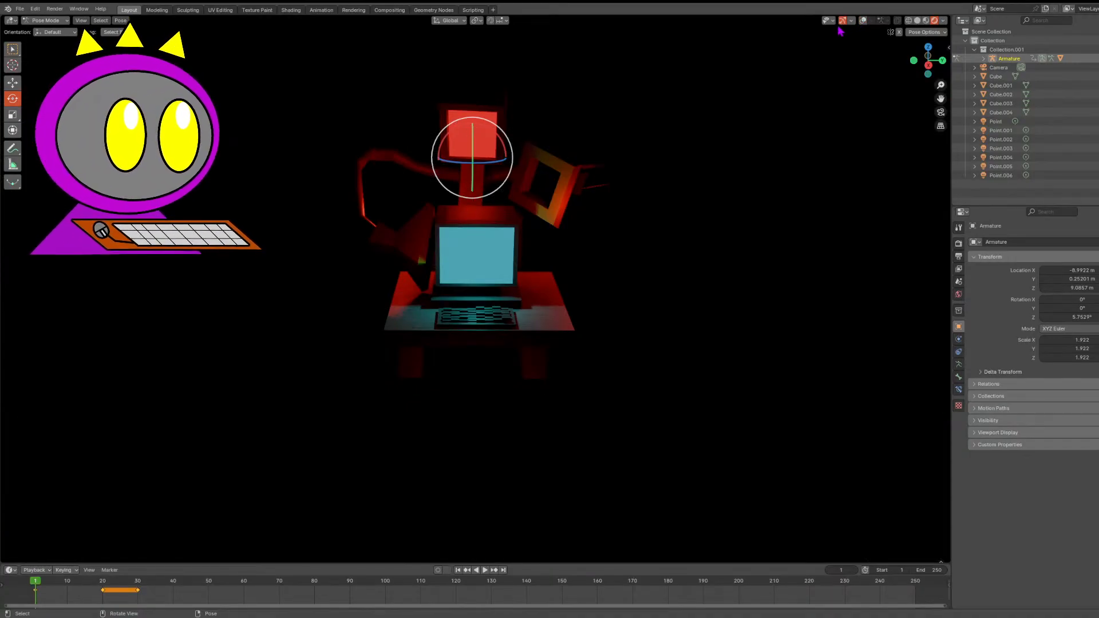
{"action": "left_click", "coordinate": [844, 23]}
{"action": "left_click", "coordinate": [844, 21]}
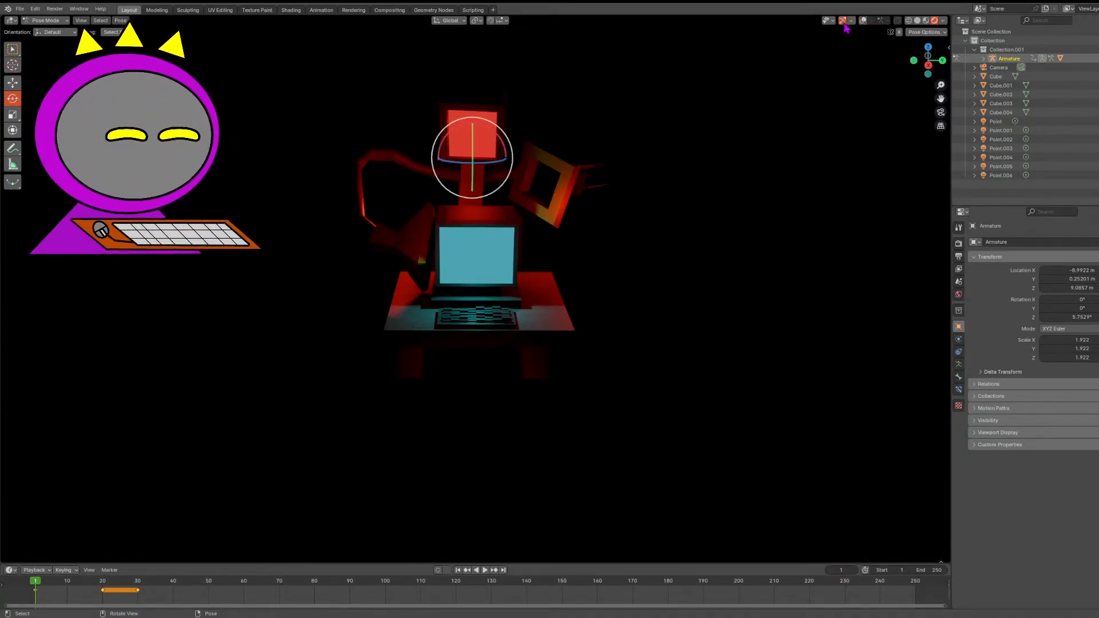
{"action": "left_click", "coordinate": [844, 22]}
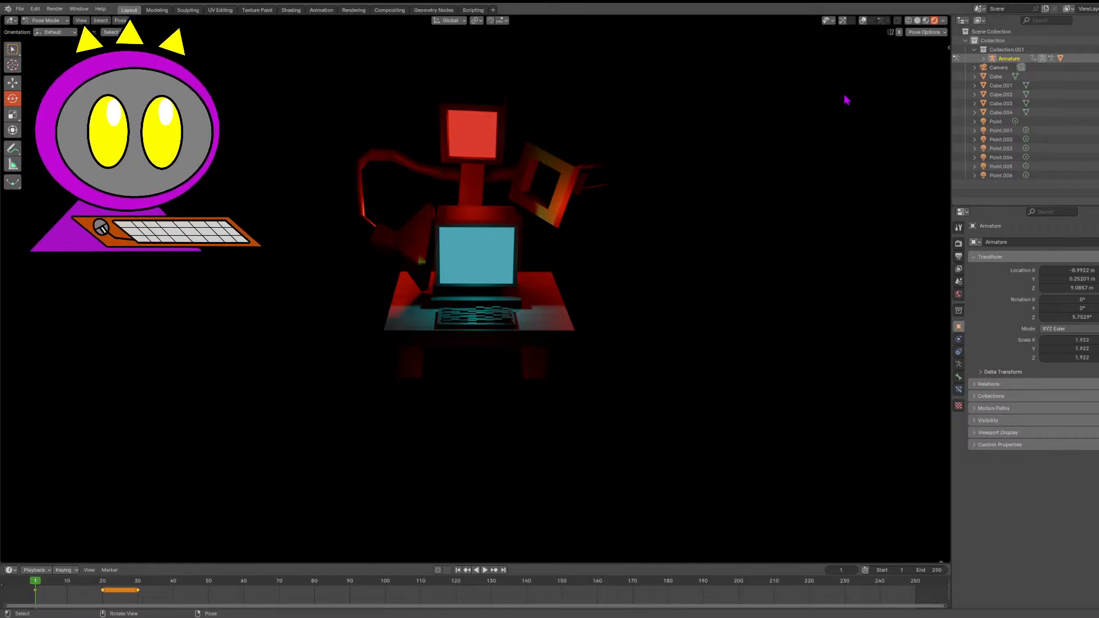
{"action": "left_click", "coordinate": [21, 9]}
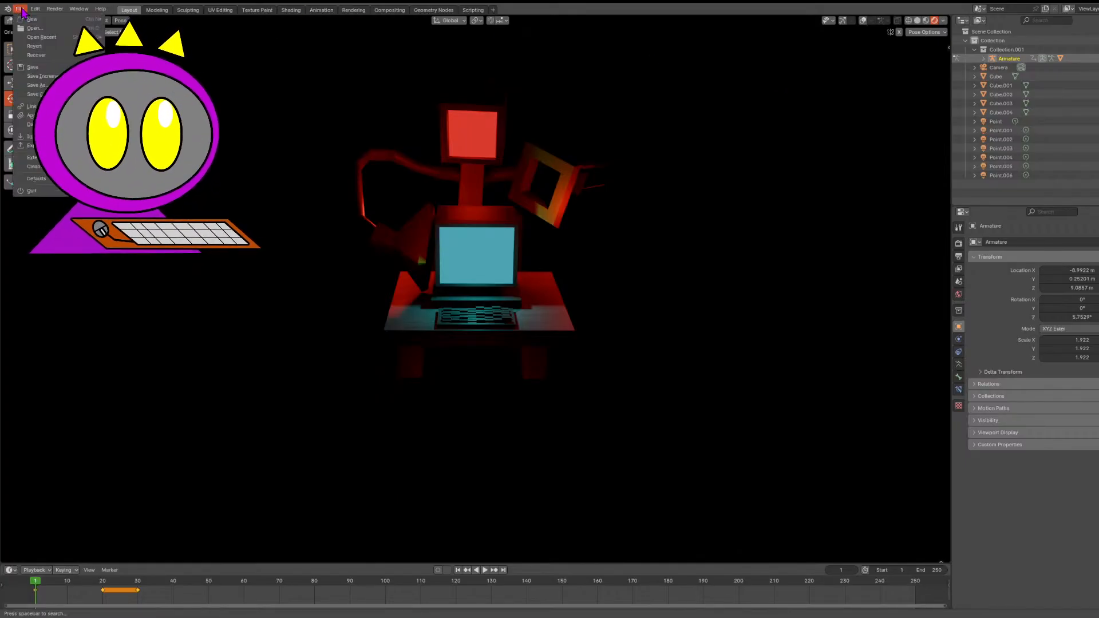
{"action": "left_click", "coordinate": [32, 67]}
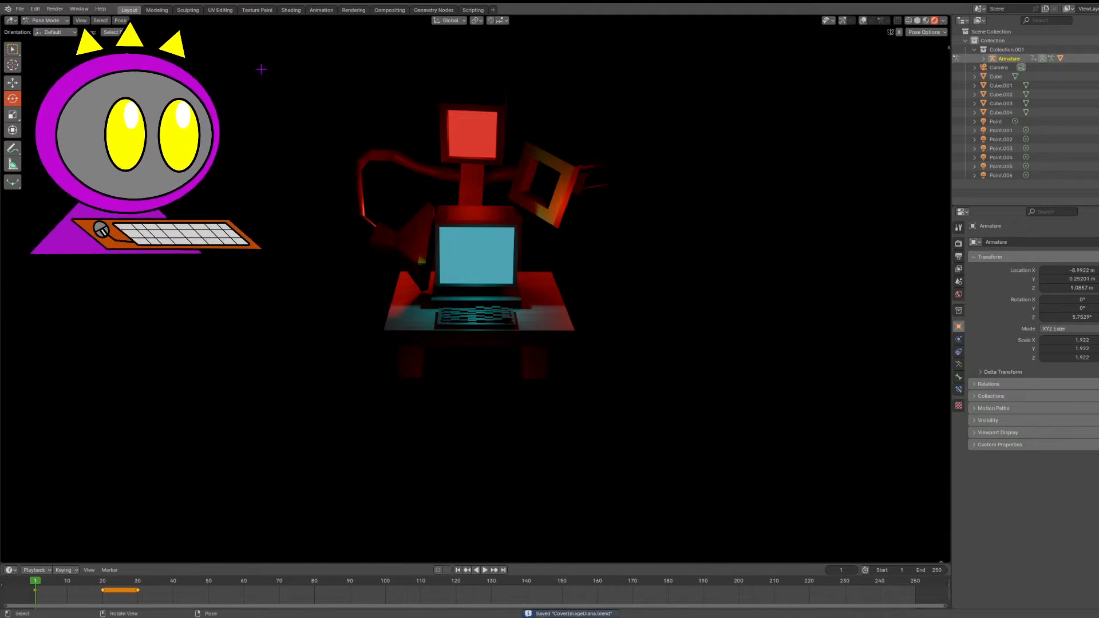